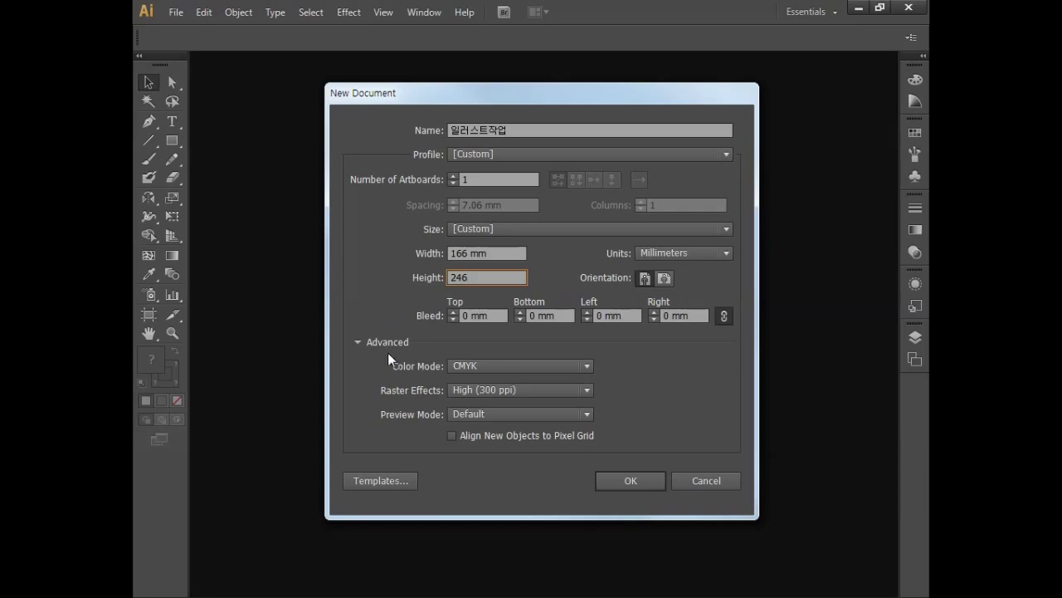
Create the 166 × 246 mm document with CMYK as its color mode.
click(484, 362)
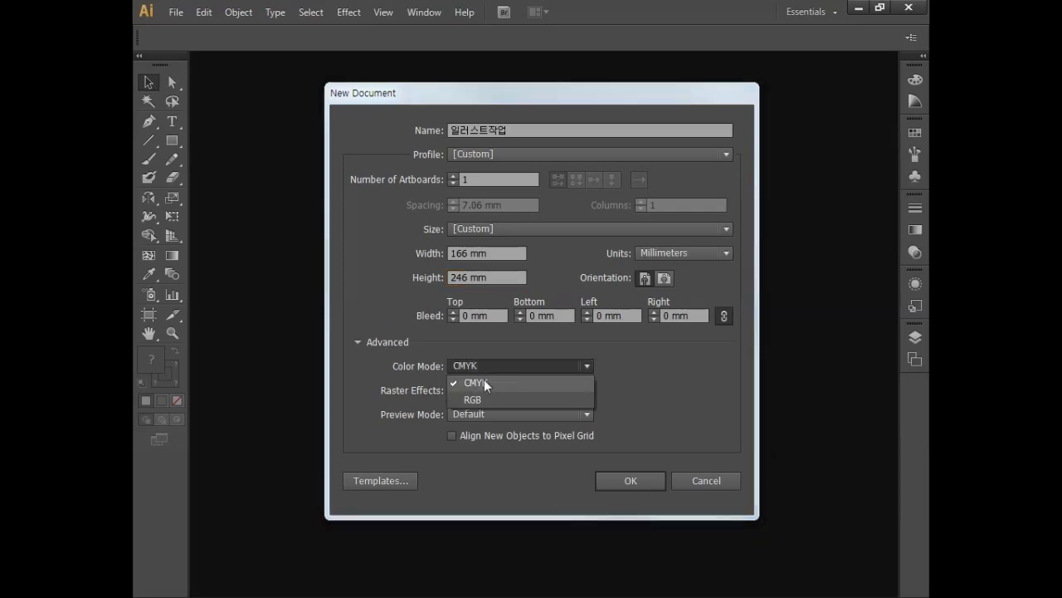
click(483, 382)
click(618, 483)
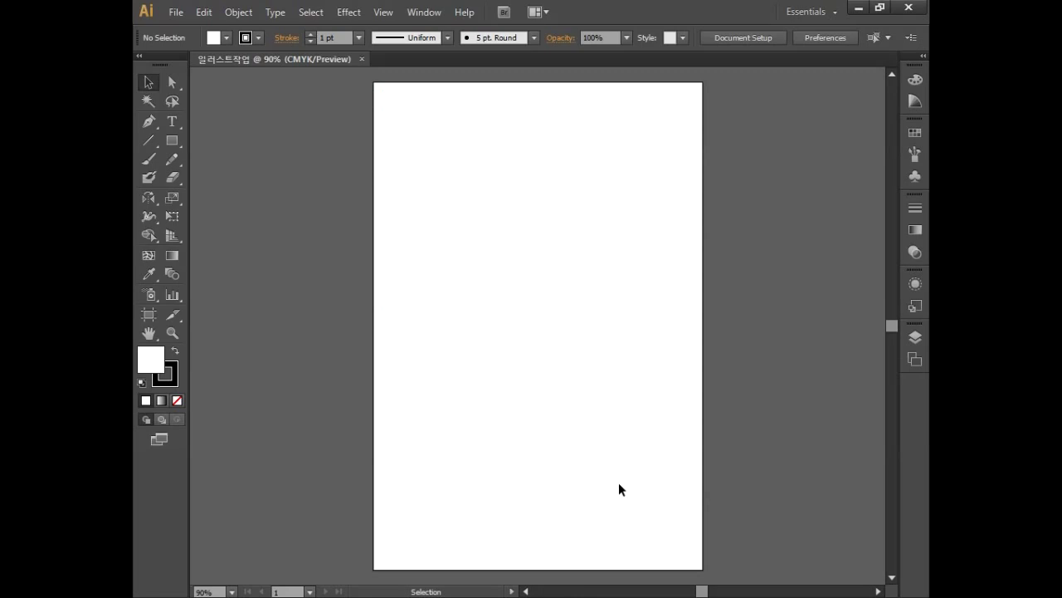
Add a rectangular grid 160 mm wide and 240 mm high, with 3 horizontal and 3 vertical dividers.
click(151, 141)
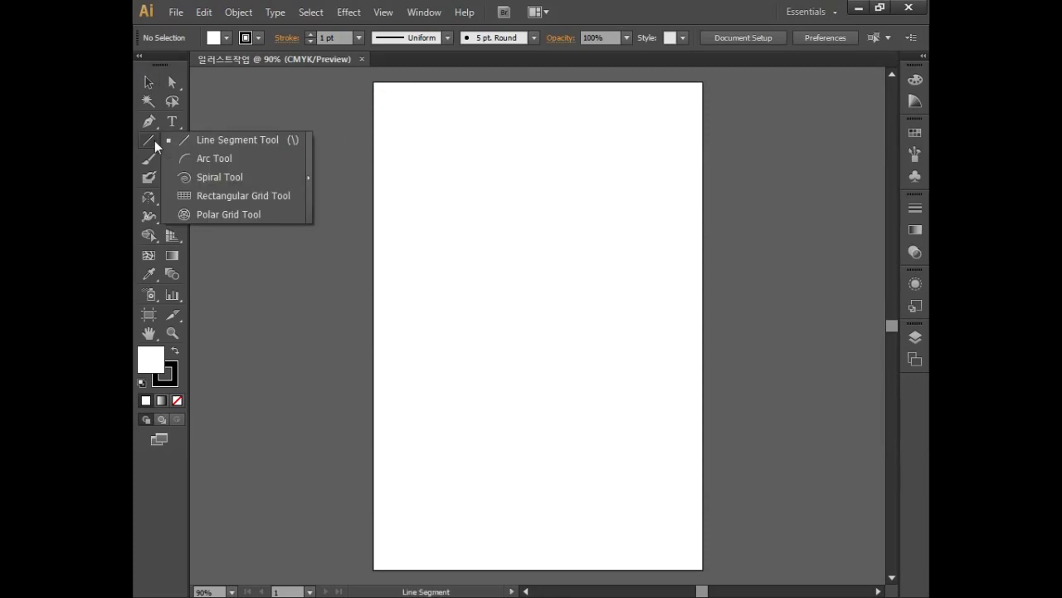
click(240, 195)
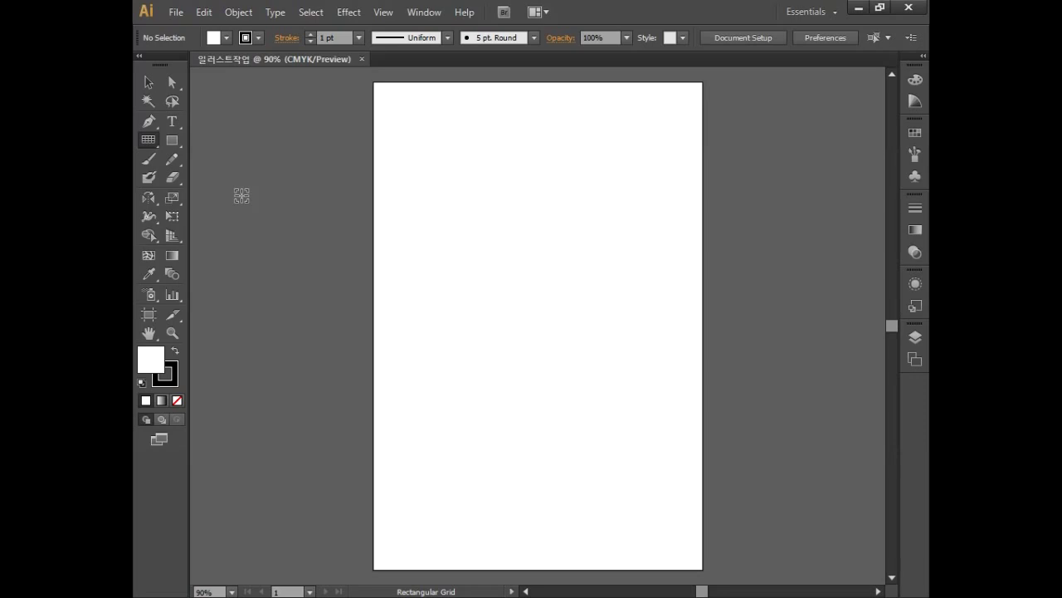
click(412, 133)
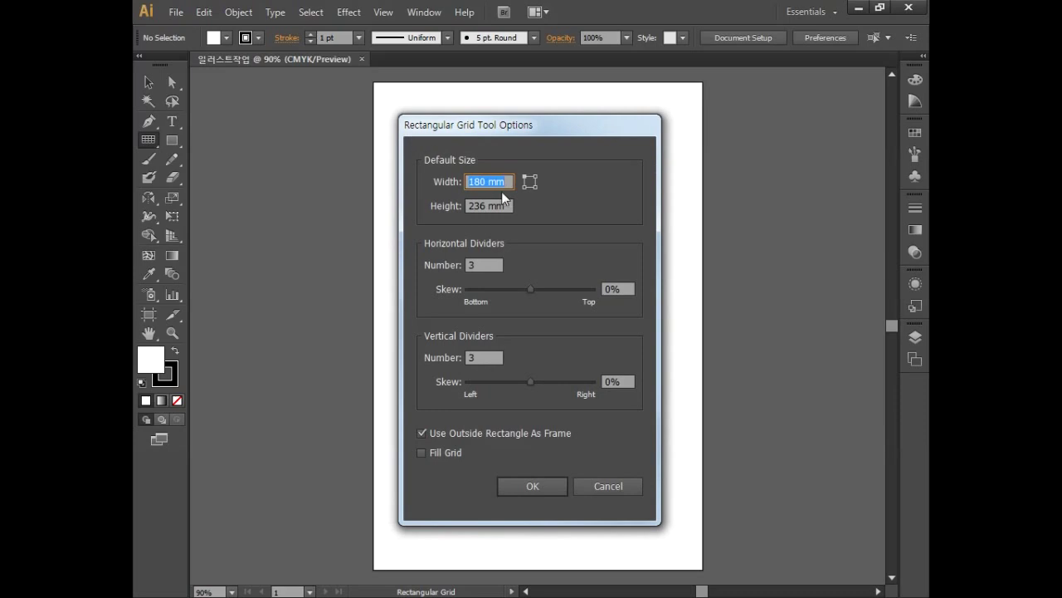
text(160)
key(Tab)
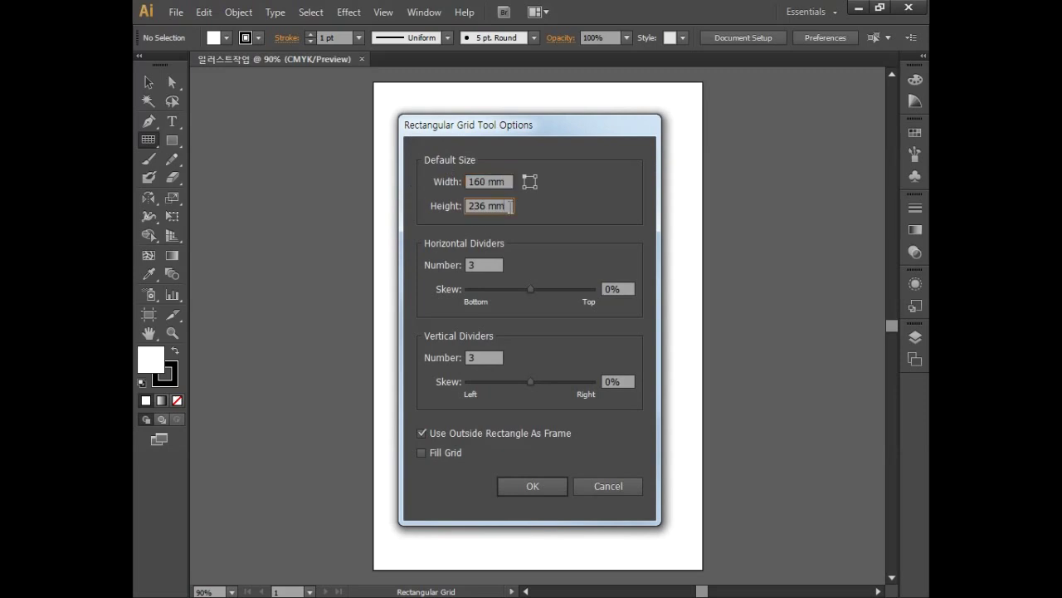
text(240)
key(Tab)
key(Tab)
click(519, 485)
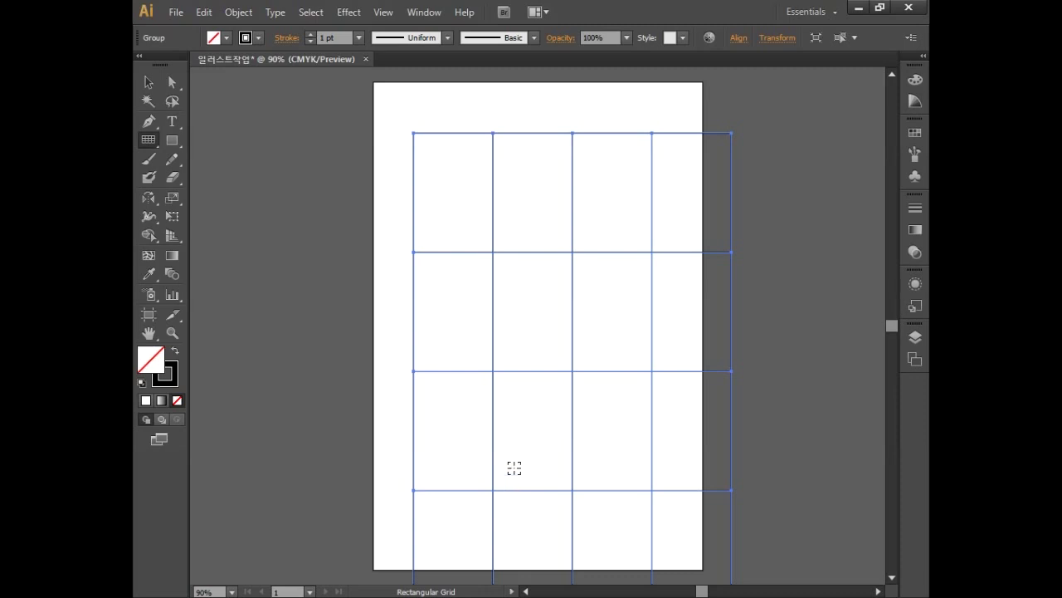
Center the grid horizontally and vertically on the artboard and lock it.
click(425, 13)
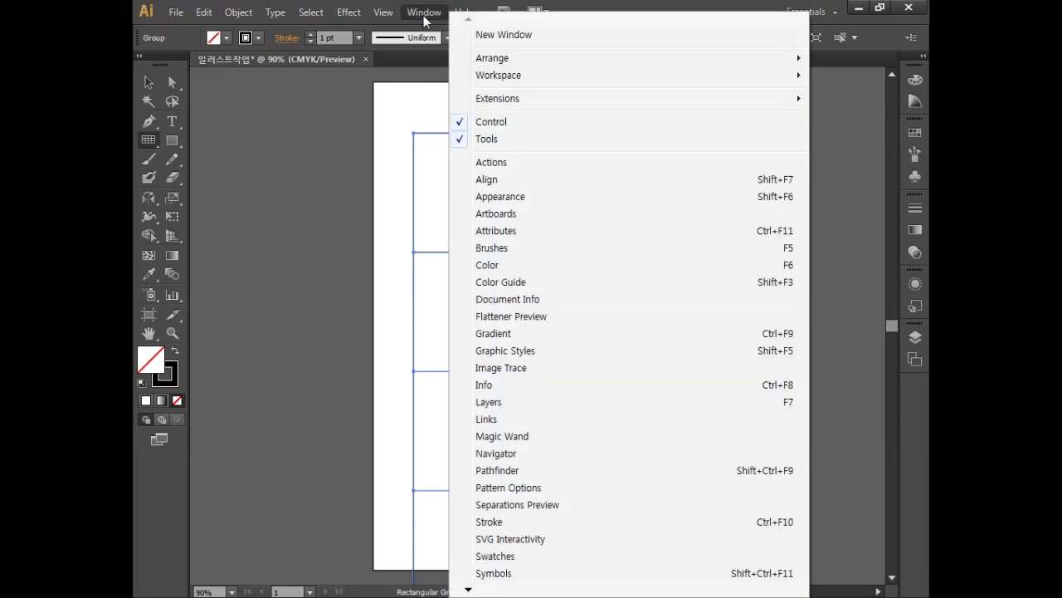
click(487, 179)
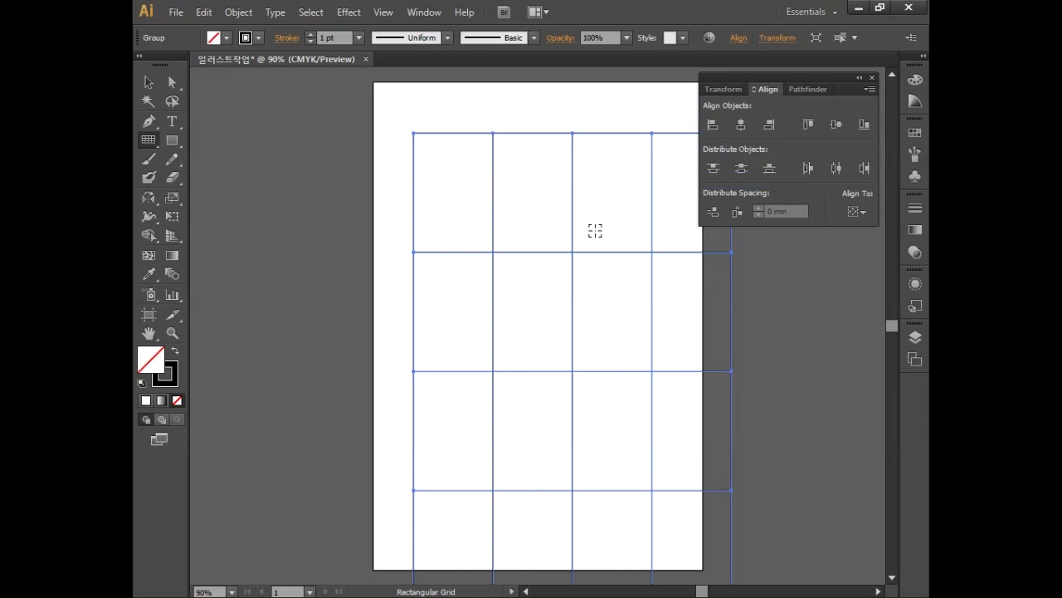
click(862, 213)
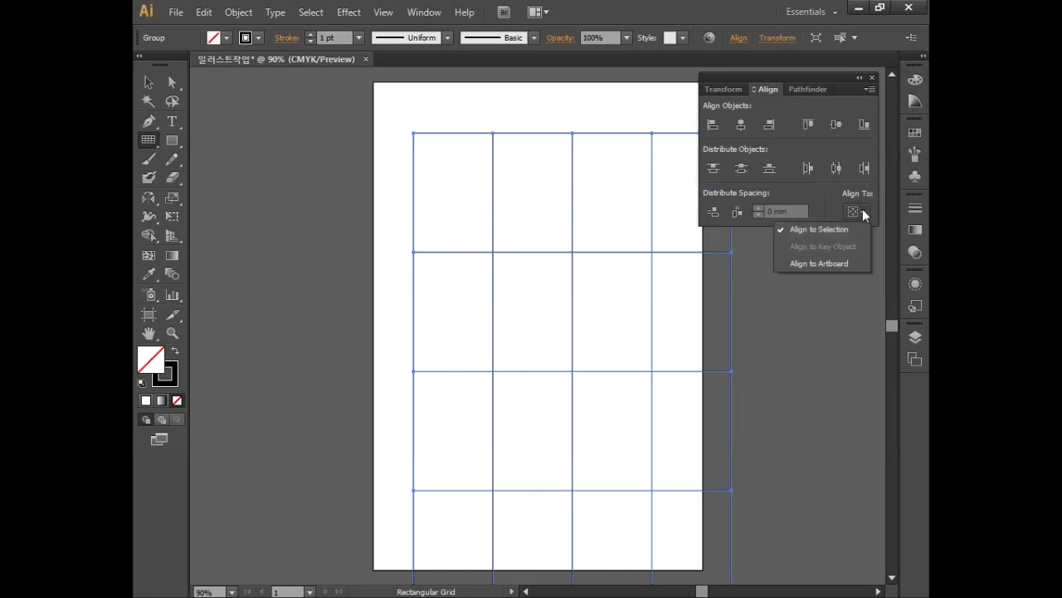
click(839, 263)
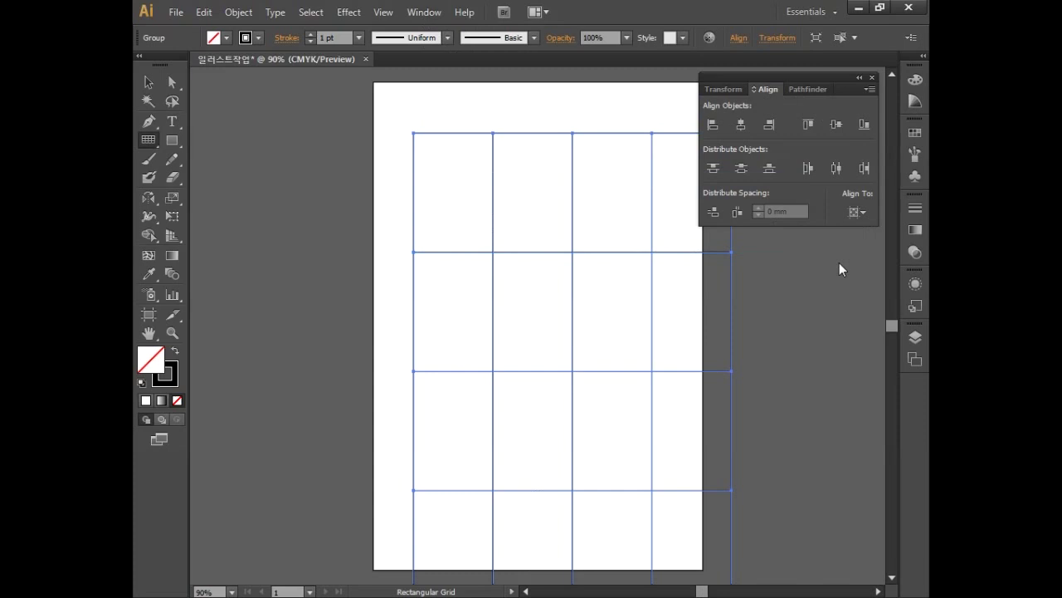
click(741, 129)
click(836, 125)
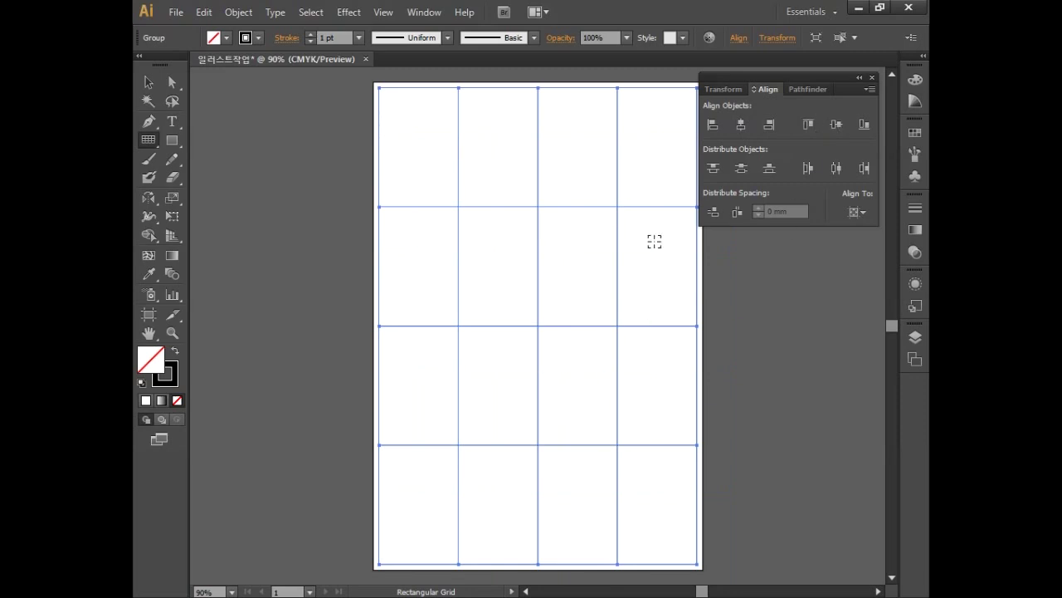
drag(785, 78, 793, 73)
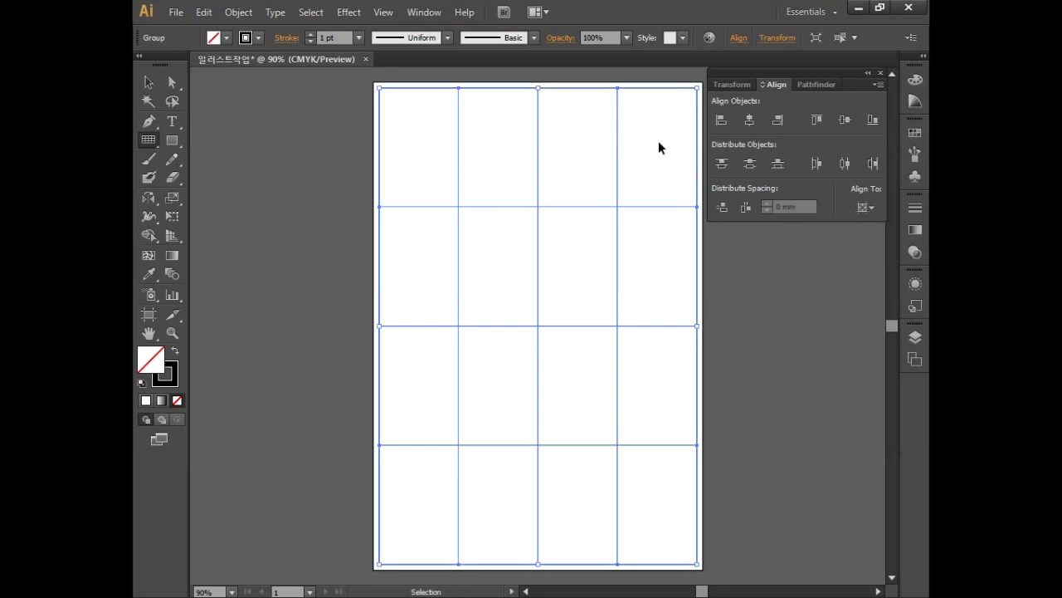
key(ctrl+shift+a)
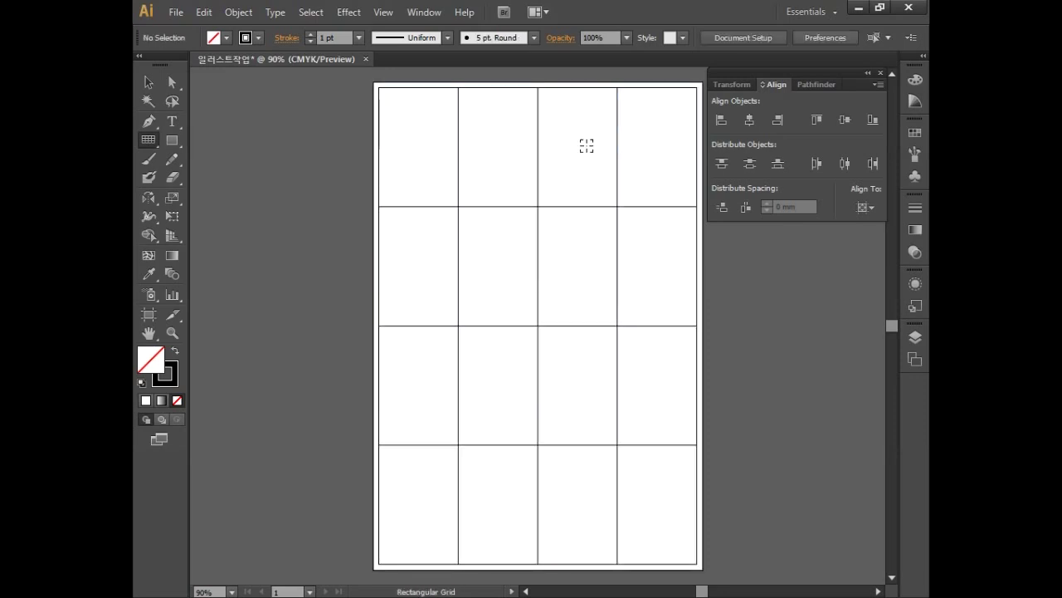
Draw seven parallel diagonal line segments across the grid, sloping down to the right through the cell corners.
click(148, 141)
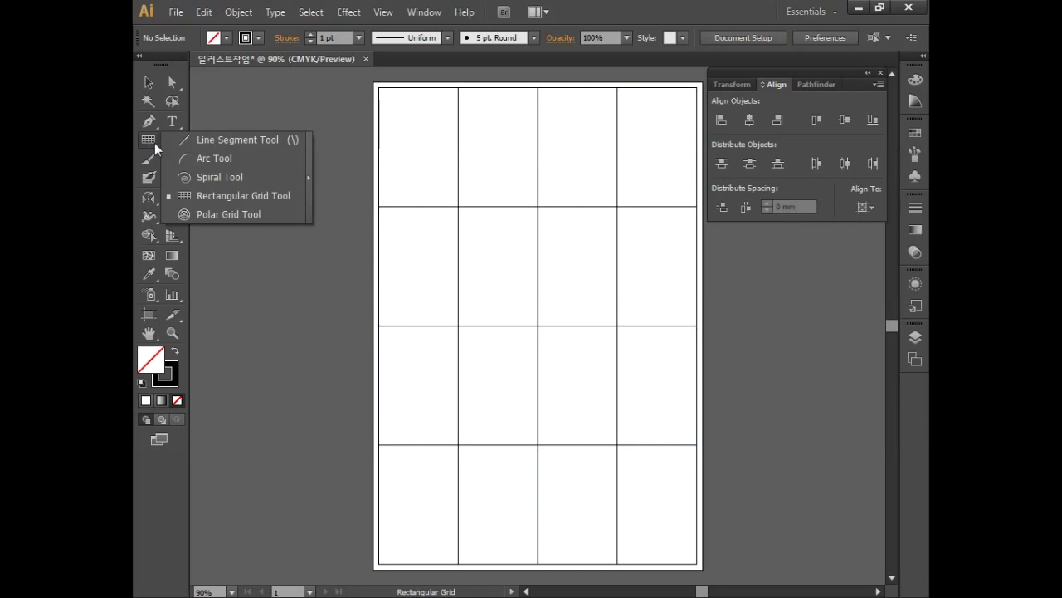
click(222, 141)
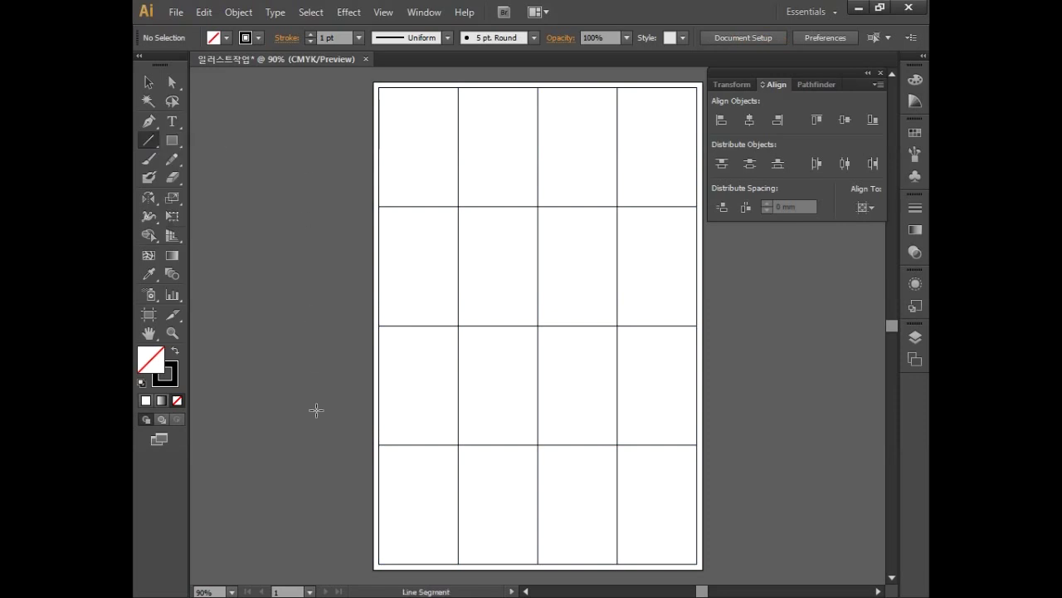
drag(379, 446, 457, 563)
drag(379, 326, 537, 563)
drag(379, 206, 617, 562)
drag(379, 87, 697, 565)
drag(458, 86, 697, 445)
drag(538, 87, 698, 326)
drag(618, 86, 697, 205)
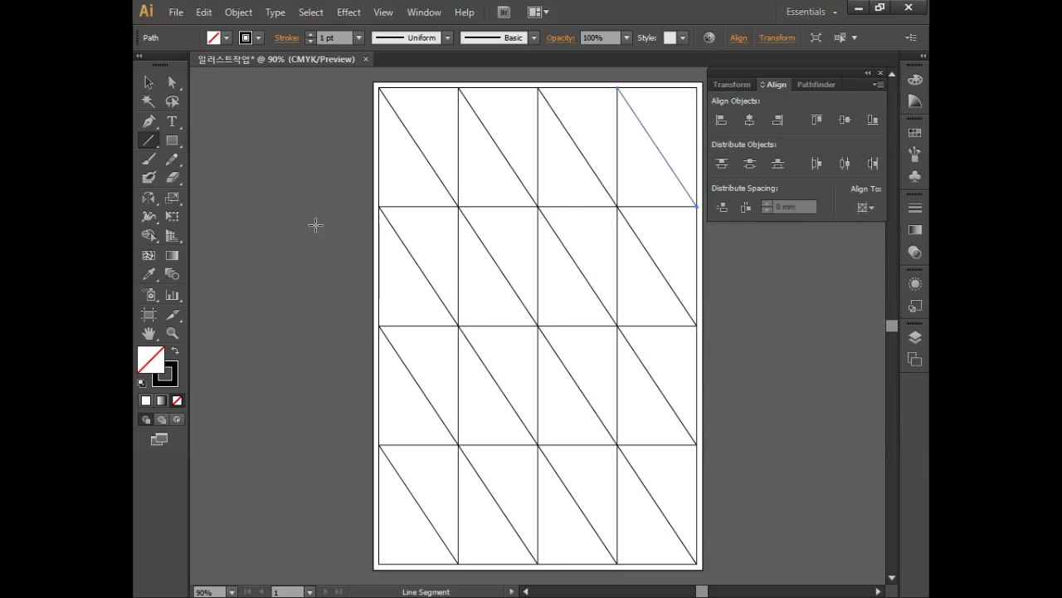
Reflect a copy of all the diagonal lines across the vertical axis.
key(ctrl+a)
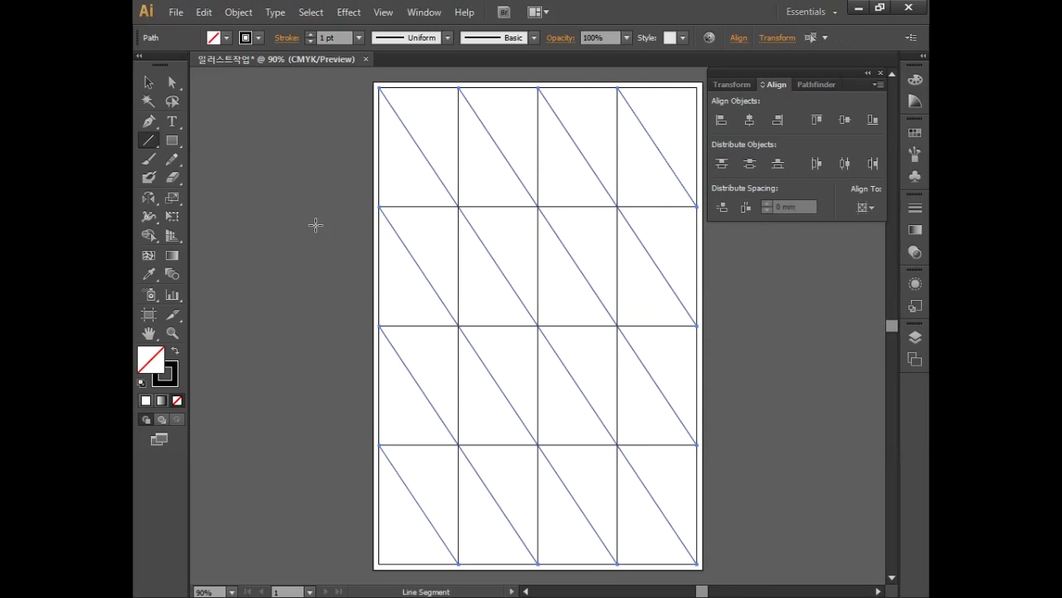
drag(149, 198, 221, 215)
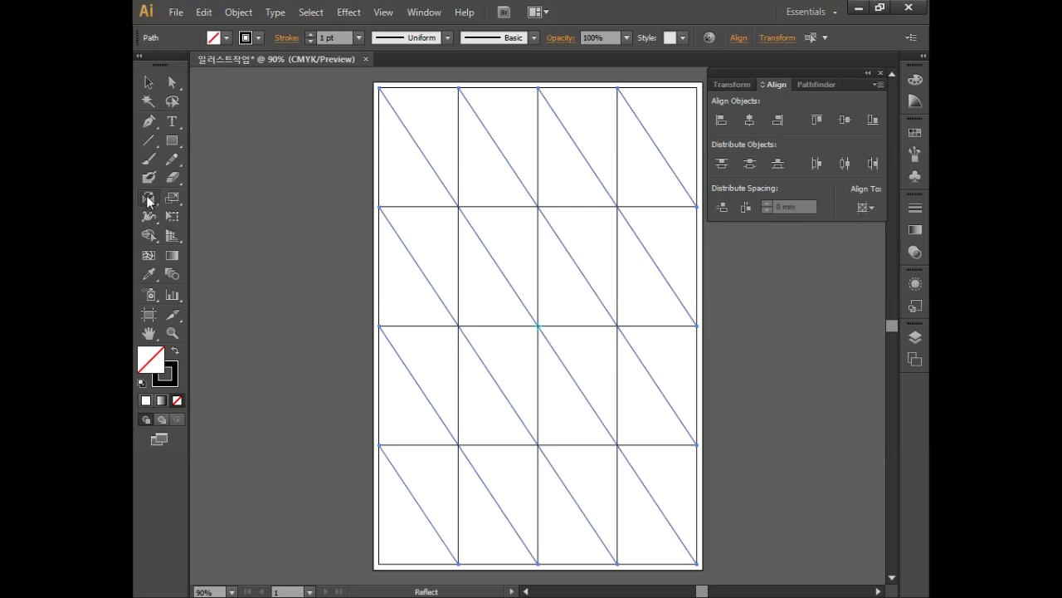
double_click(149, 198)
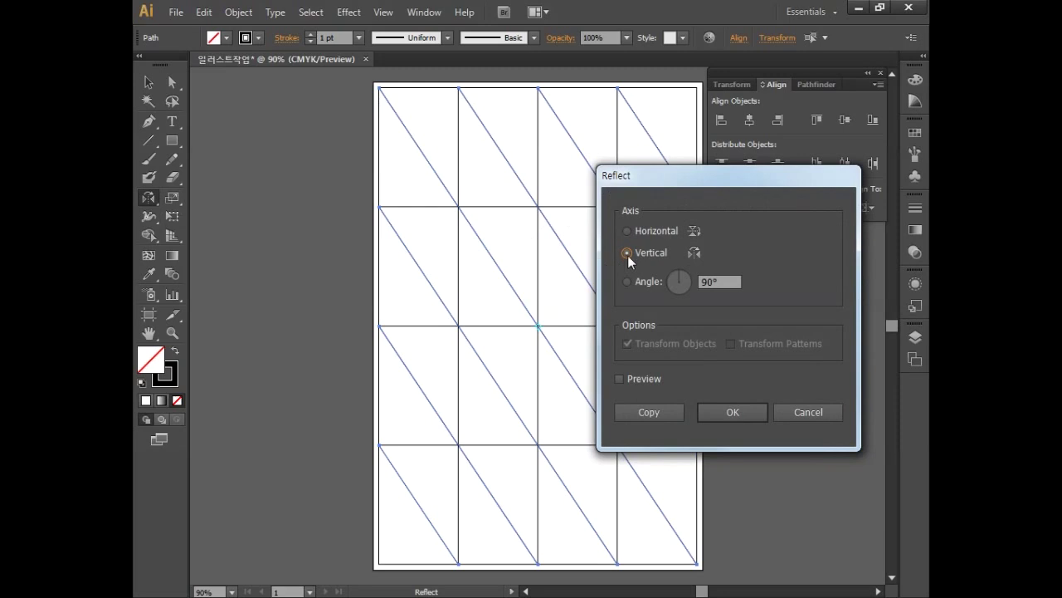
click(650, 413)
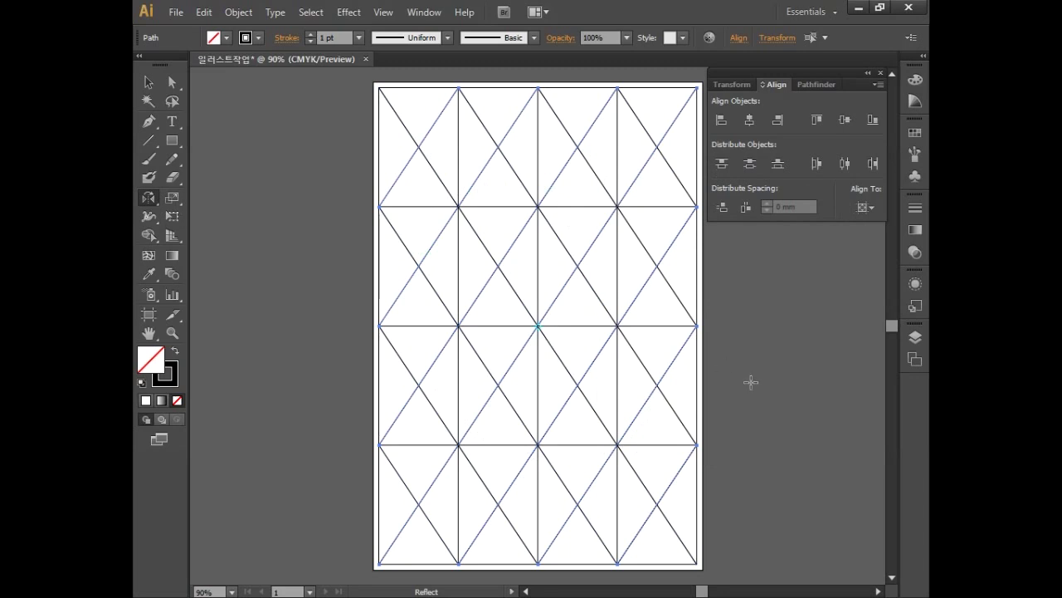
Unlock the grid and set the stroke of the grid and all diagonals to red (FF0000).
click(238, 12)
click(276, 121)
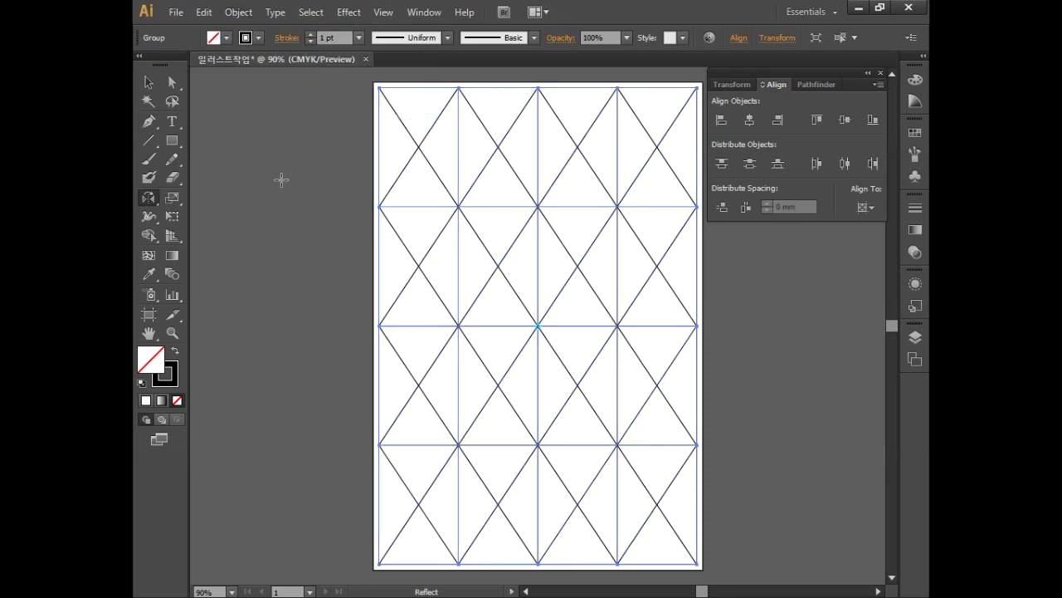
key(ctrl+a)
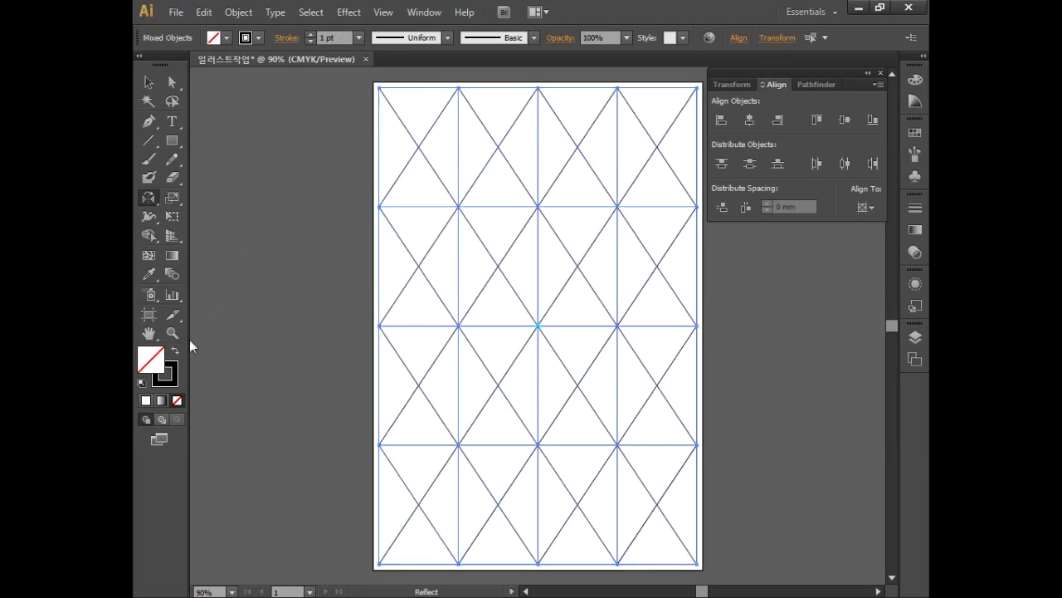
double_click(174, 374)
mouse_move(655, 237)
mouse_down()
mouse_move(711, 183)
mouse_move(723, 208)
mouse_move(727, 180)
mouse_up()
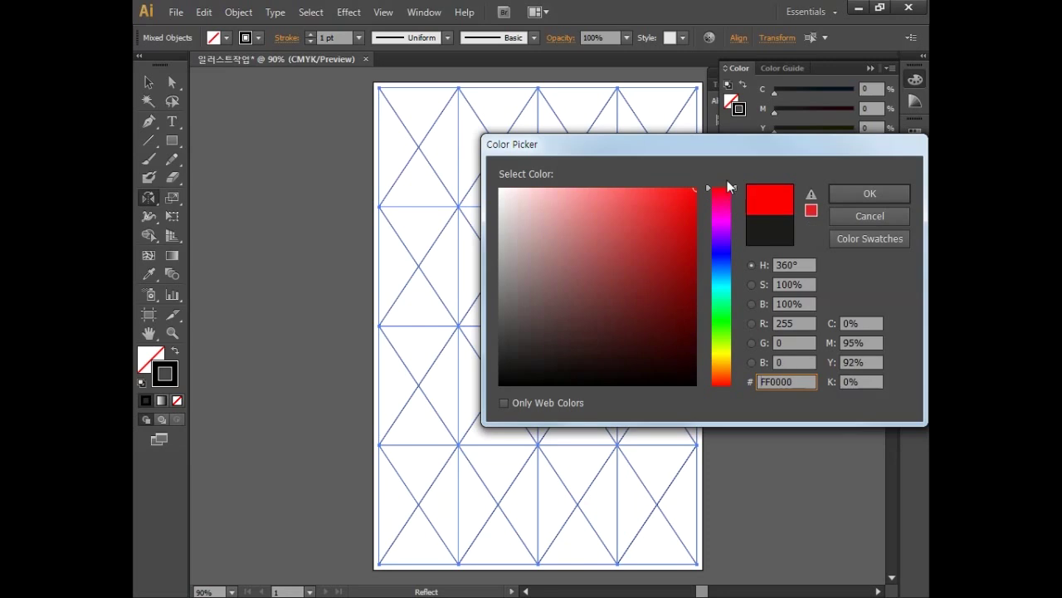
click(855, 192)
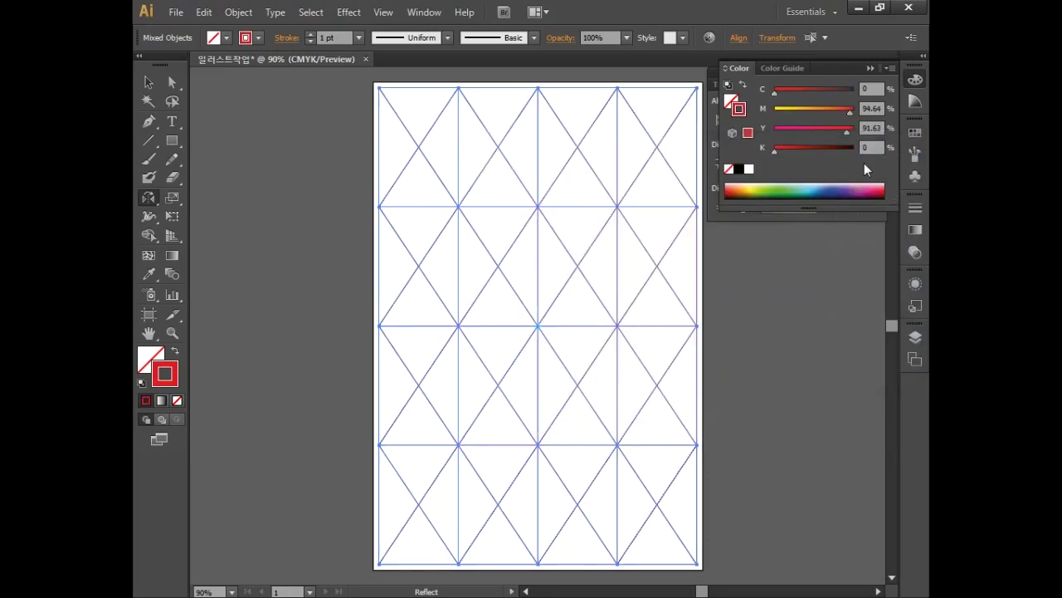
Clear the color and alignment controls from the workspace and save the document as 일러스트작업.ai.
click(912, 78)
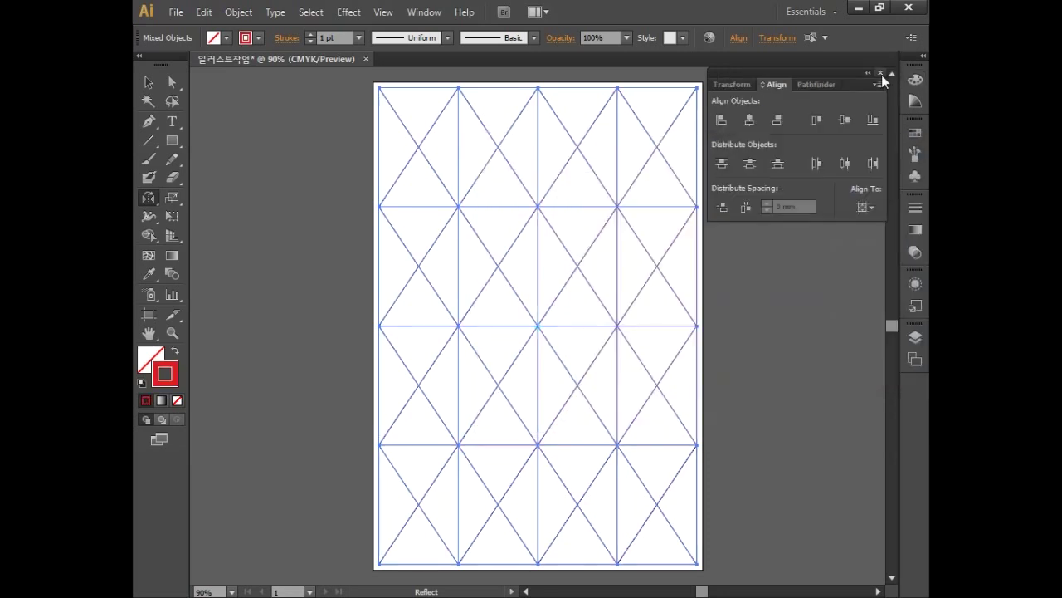
click(881, 74)
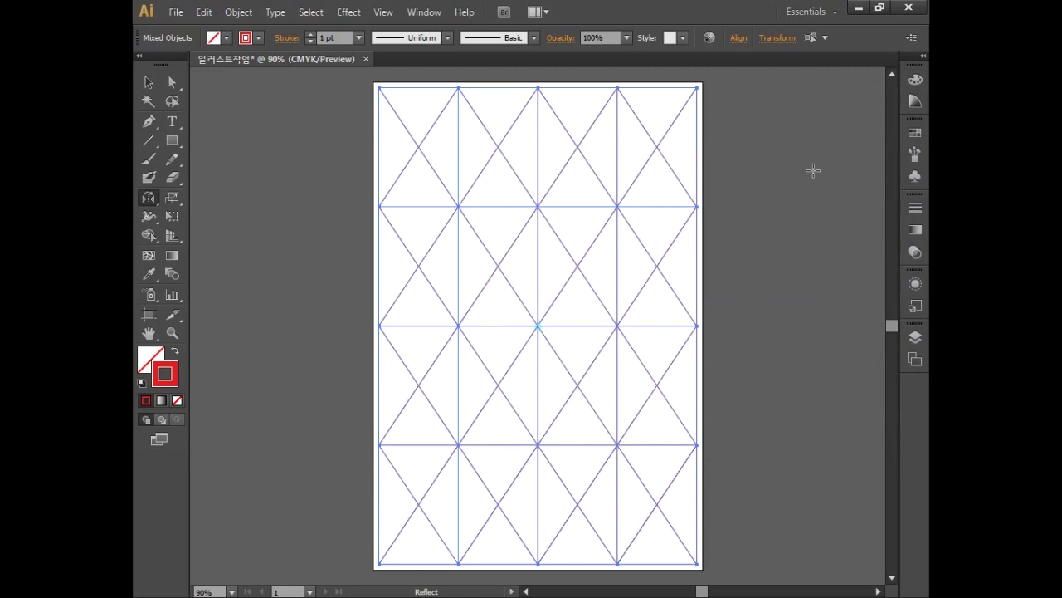
key(ctrl+s)
Rename the layer containing the grid to 그리드.
click(916, 337)
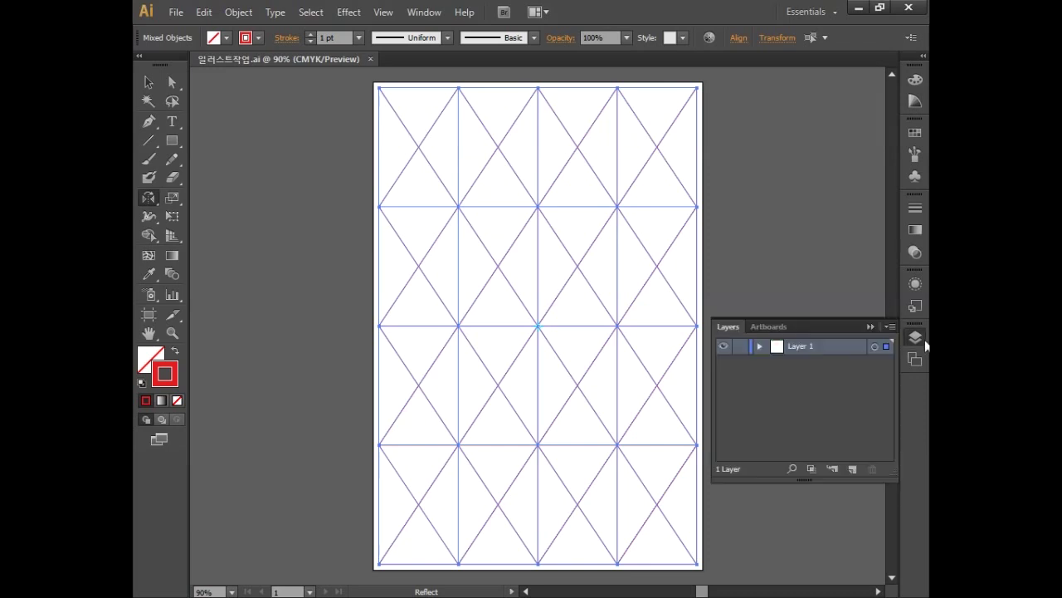
double_click(800, 346)
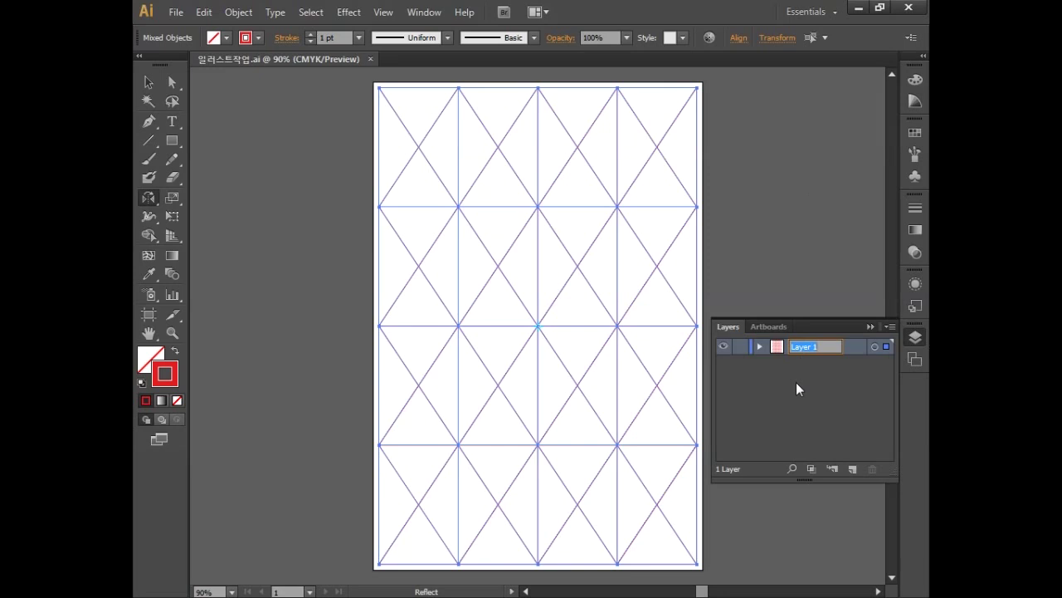
text(그리드)
key(Return)
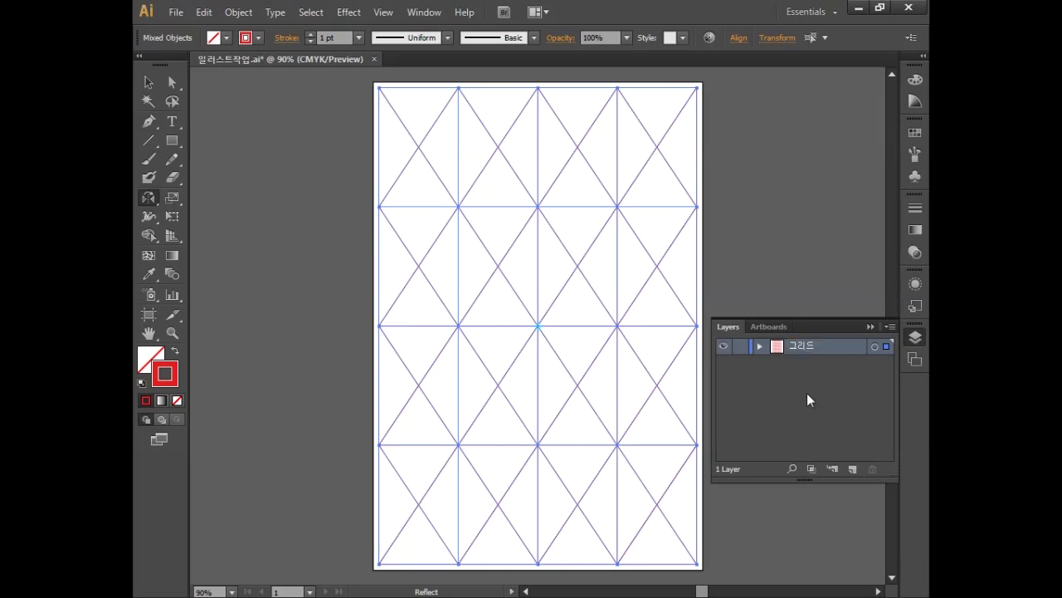
Add a new layer above the grid layer and name it 도형.
click(852, 469)
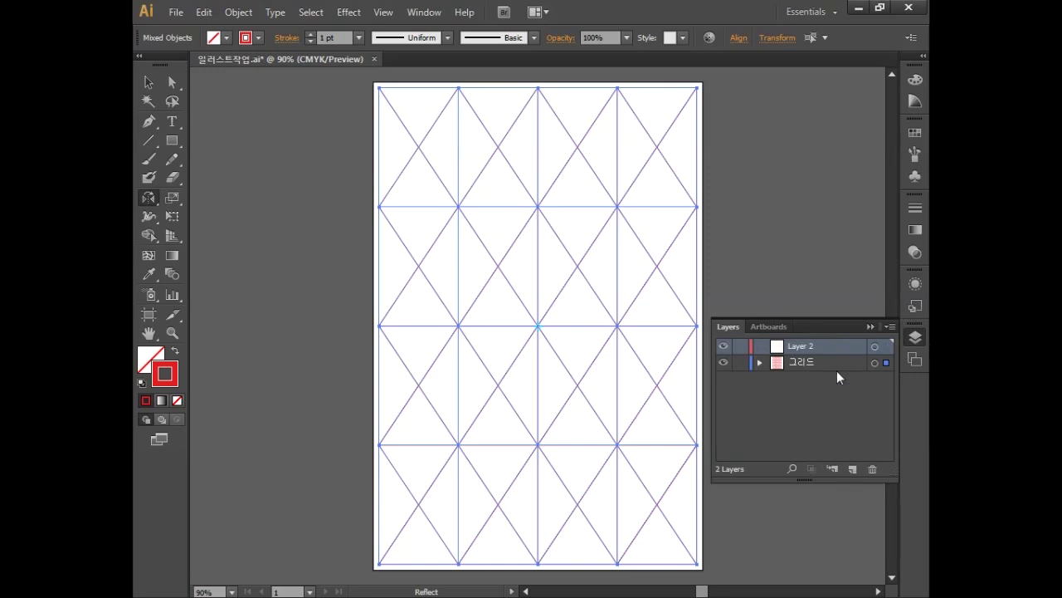
double_click(805, 347)
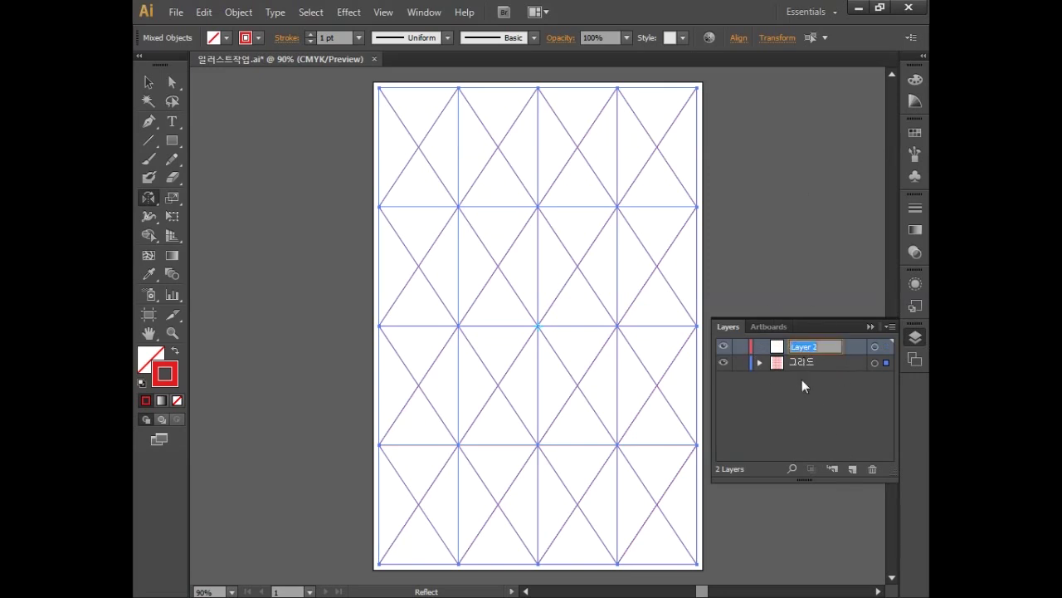
text(도형)
key(Return)
click(914, 339)
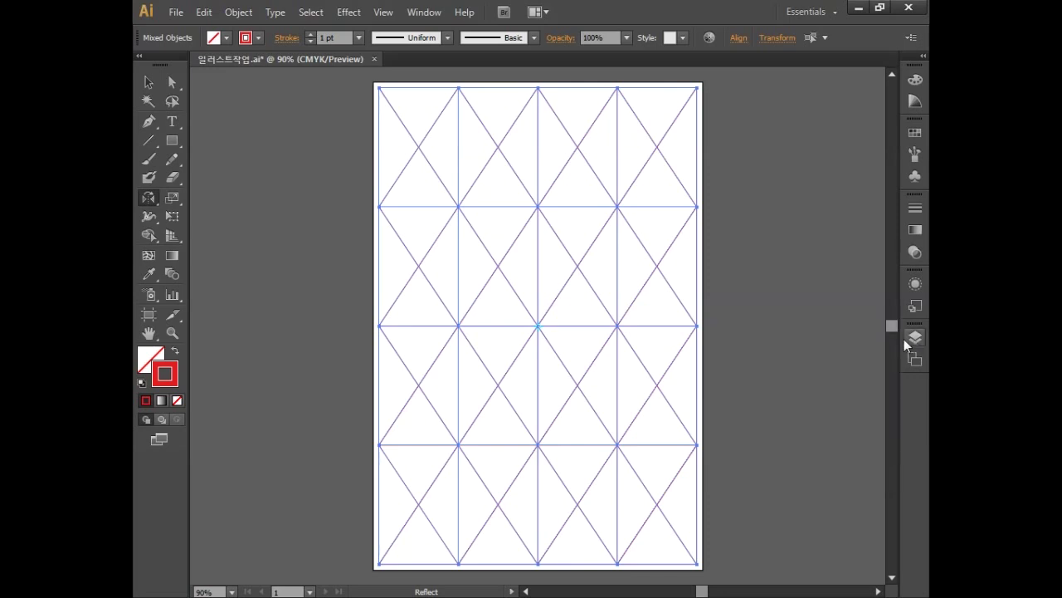
Deselect the grid lines and bring the empty canvas area to the left of the artboard into view.
click(149, 83)
click(272, 217)
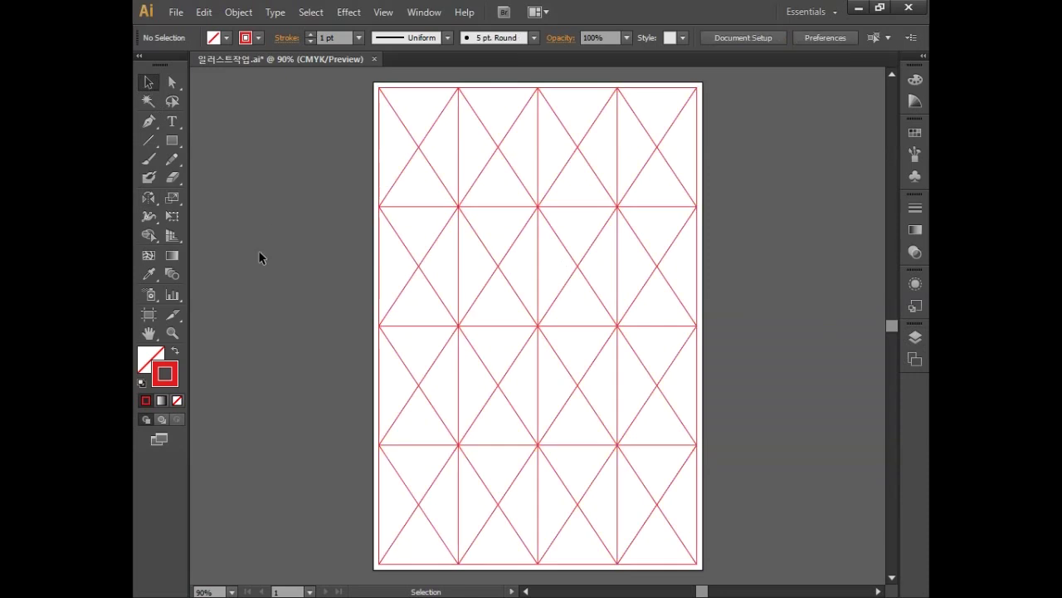
click(150, 334)
drag(263, 322, 470, 318)
mouse_move(334, 320)
mouse_down()
mouse_move(520, 317)
mouse_move(488, 325)
mouse_up()
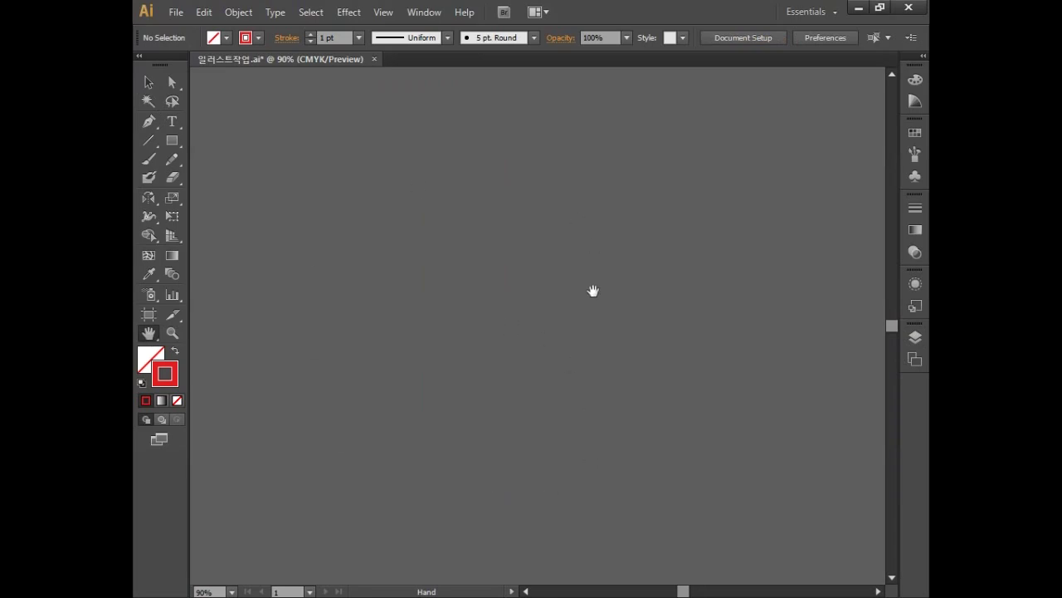
Switch the canvas to Overprint Preview and draw an ellipse 100 mm wide and 100 mm high.
click(385, 13)
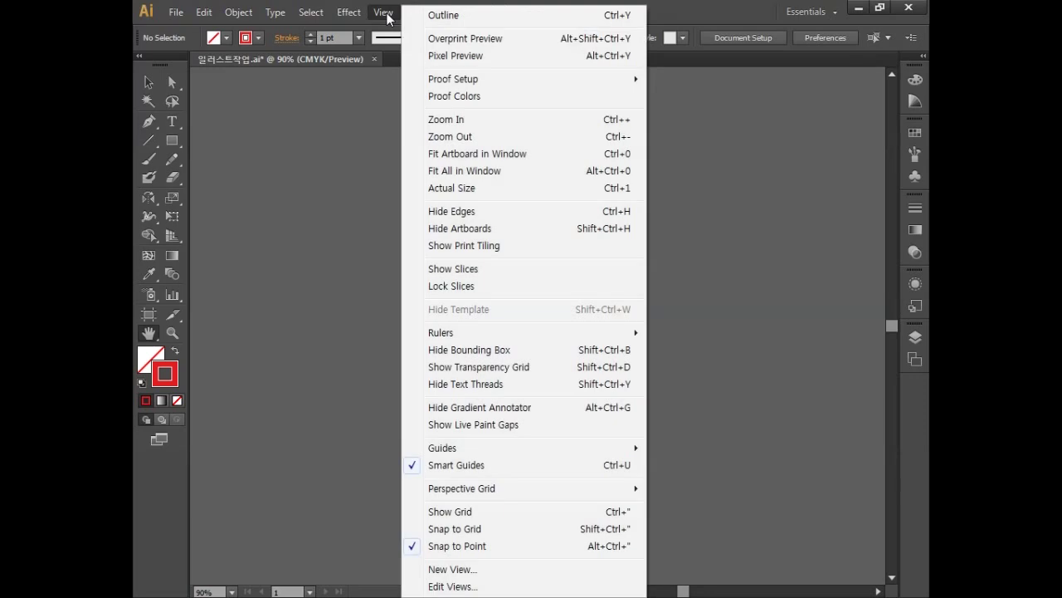
click(439, 39)
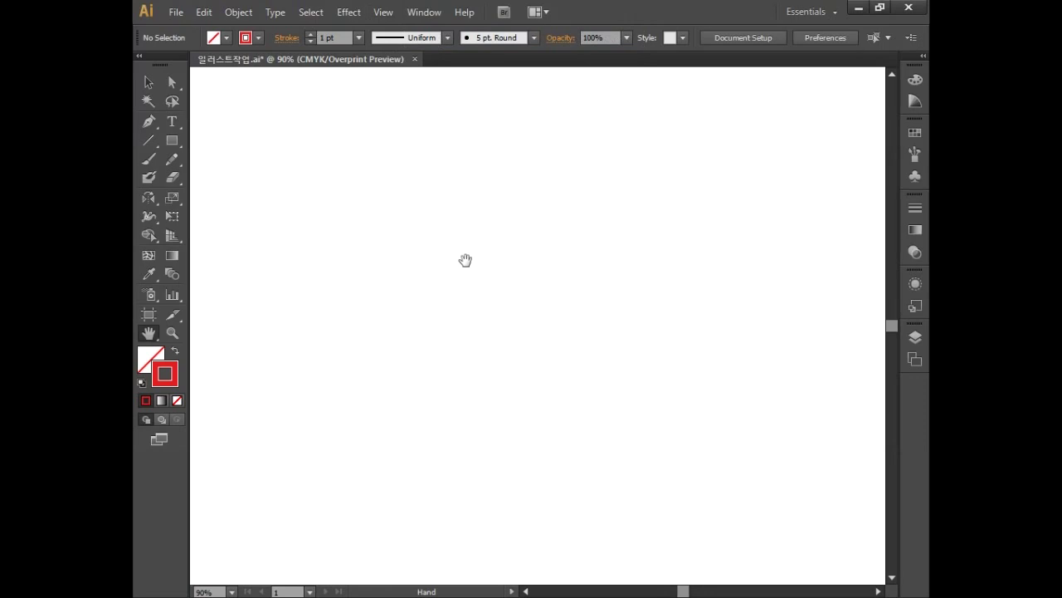
click(172, 140)
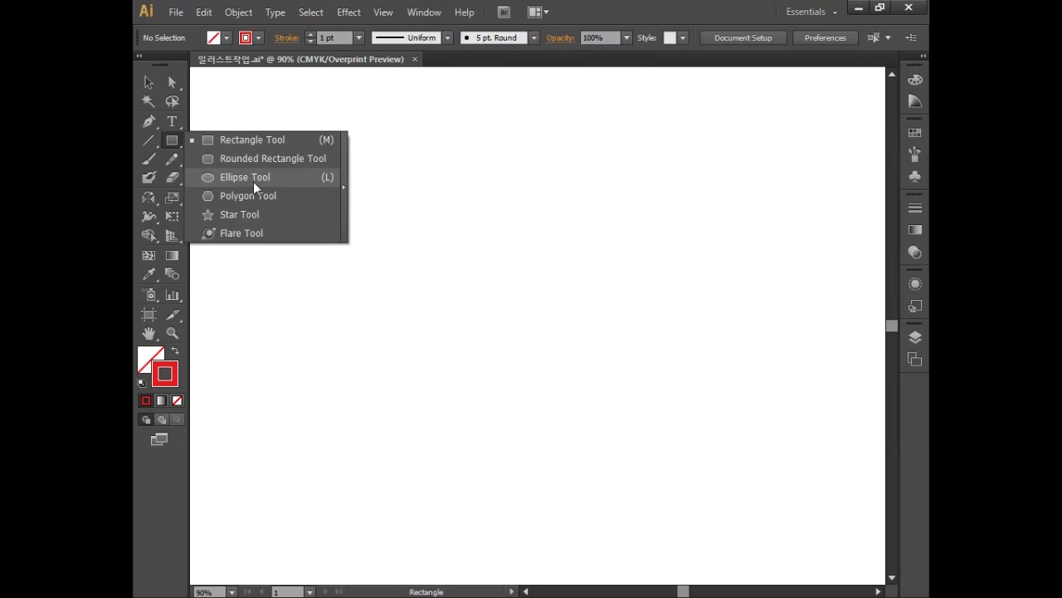
click(253, 181)
click(512, 302)
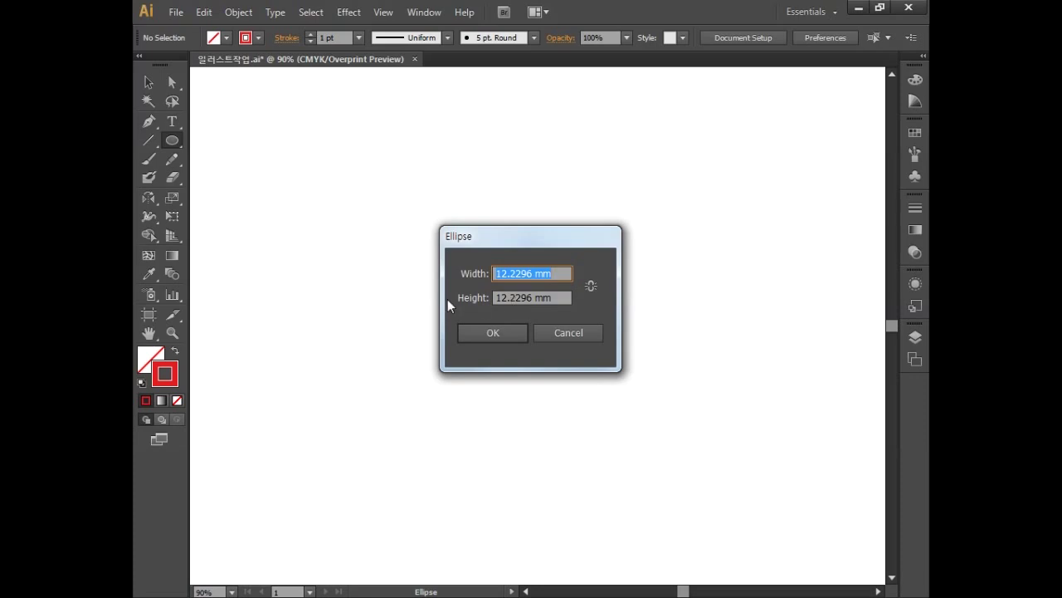
text(100)
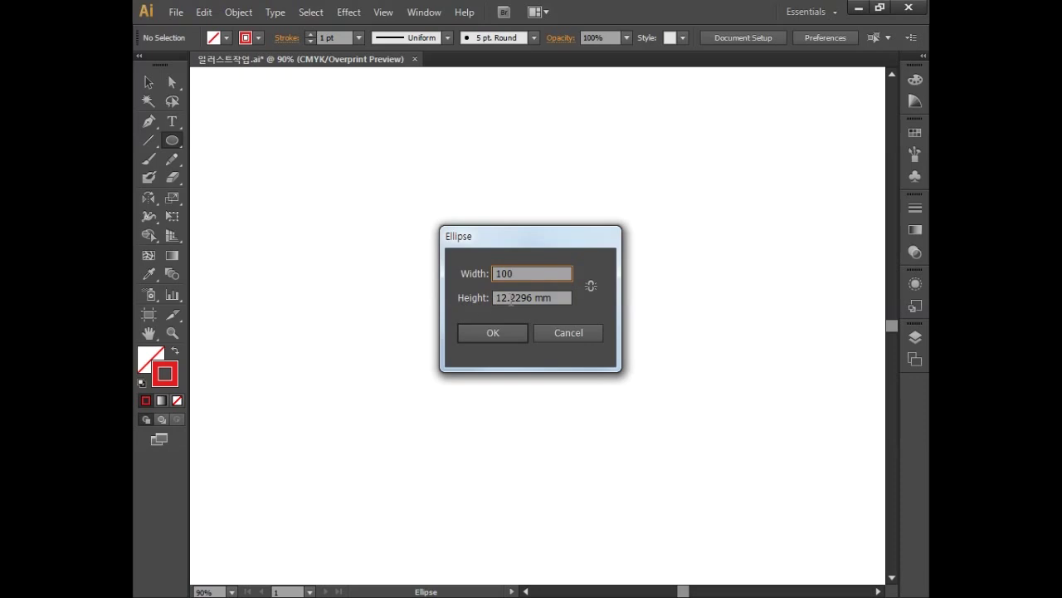
key(Tab)
text(100)
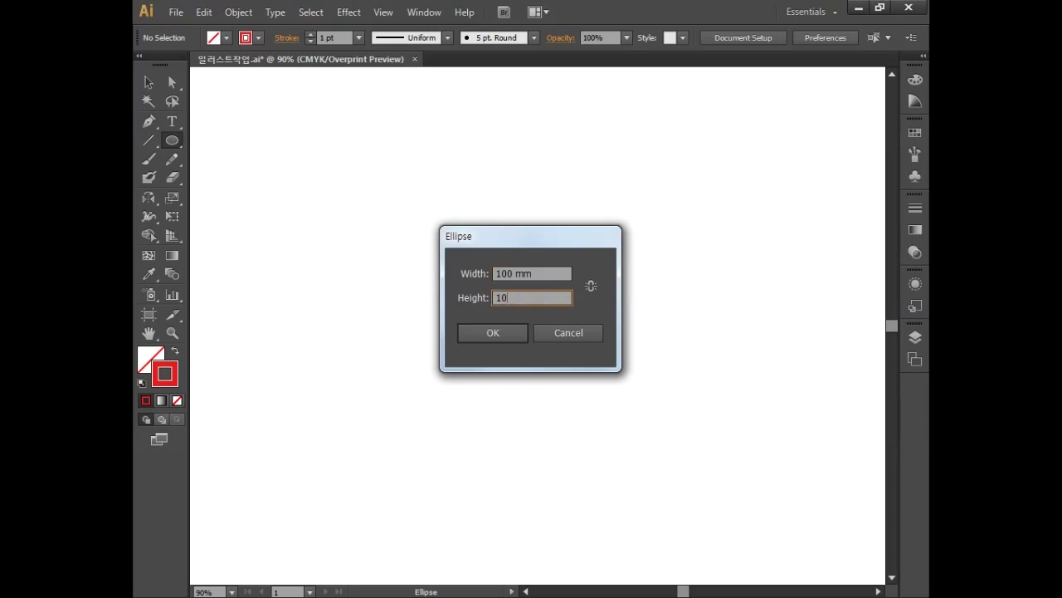
click(485, 336)
drag(485, 335, 415, 240)
key(ctrl+plus)
key(ctrl+plus)
drag(343, 219, 349, 247)
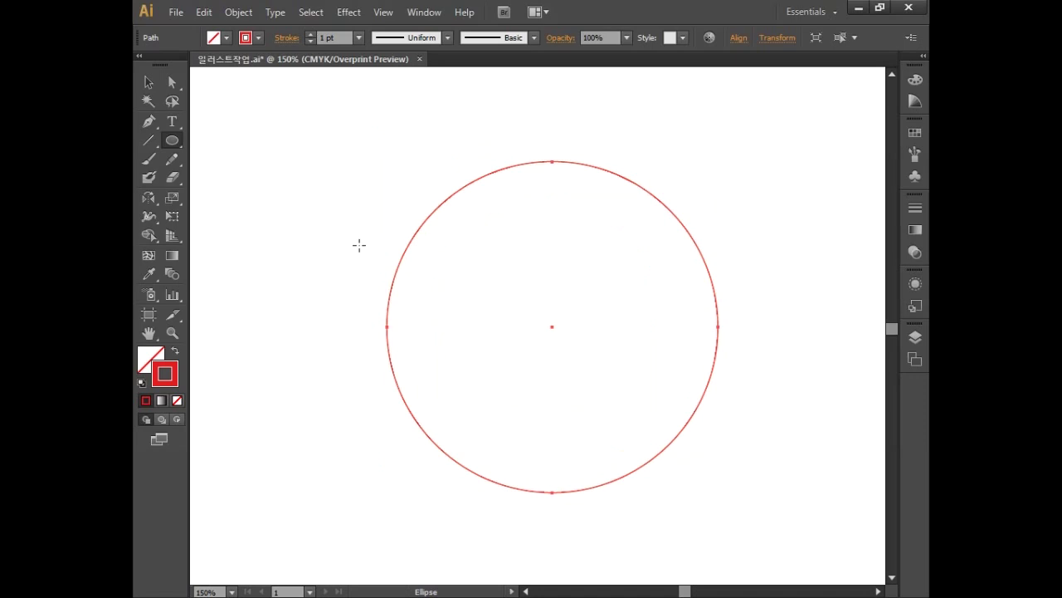
Draw a vertical line through the circle's center extending past both edges, and add a copy of it rotated 120°.
click(148, 140)
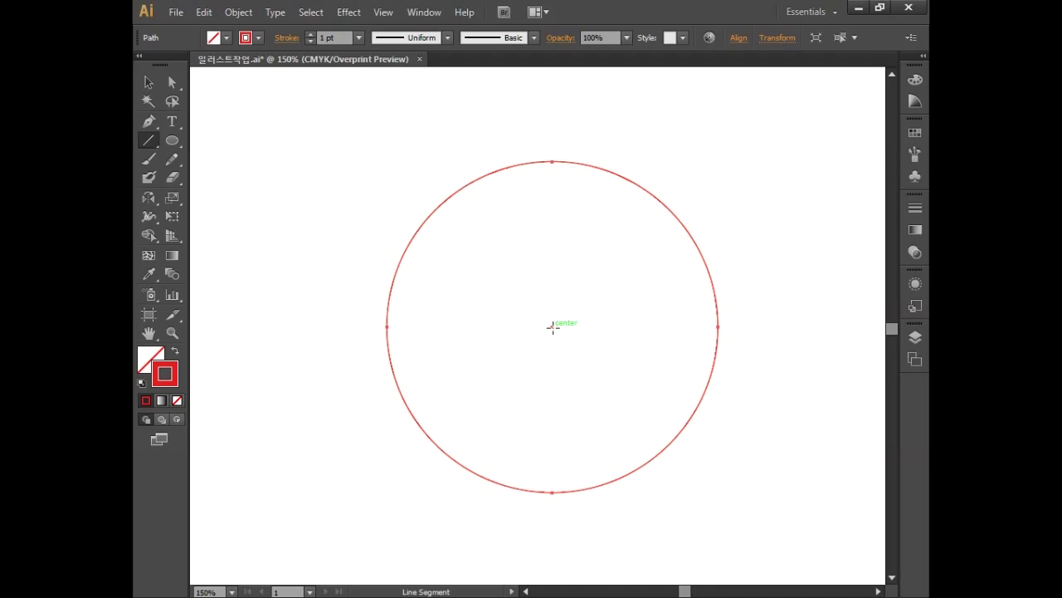
drag(553, 327, 557, 118)
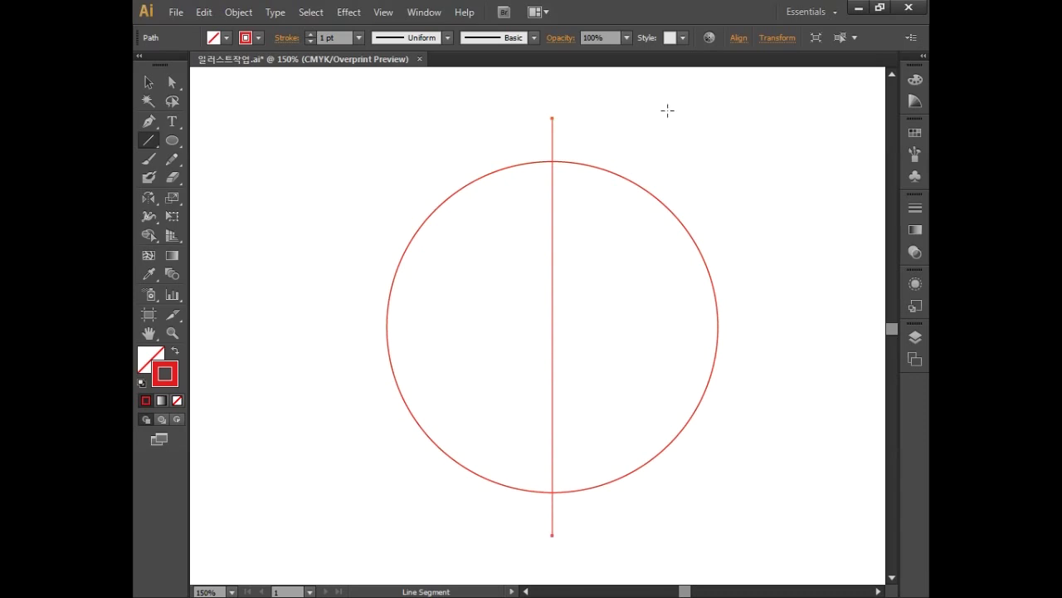
click(149, 201)
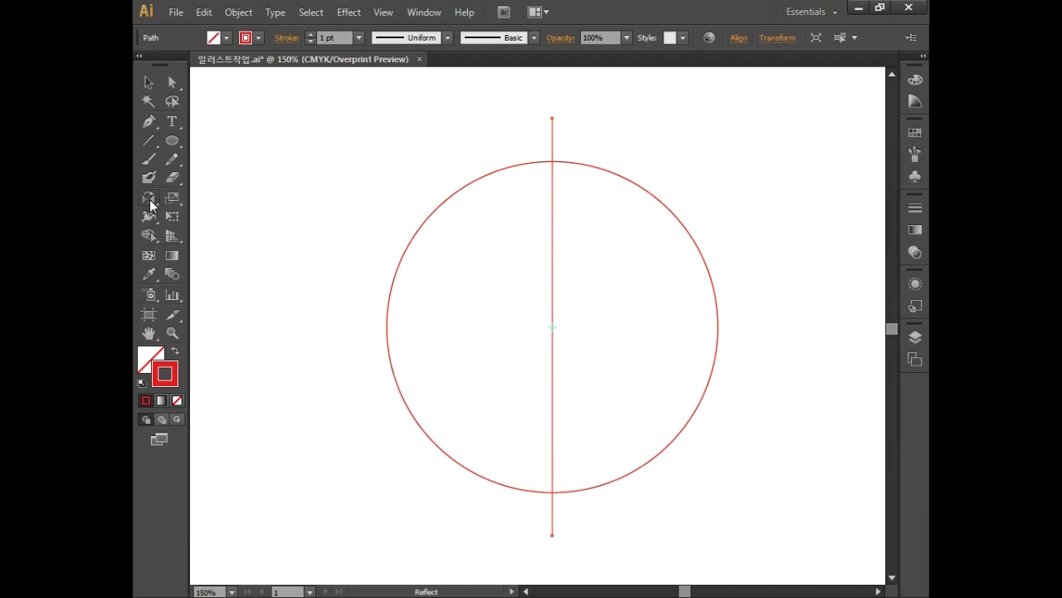
click(240, 198)
double_click(152, 200)
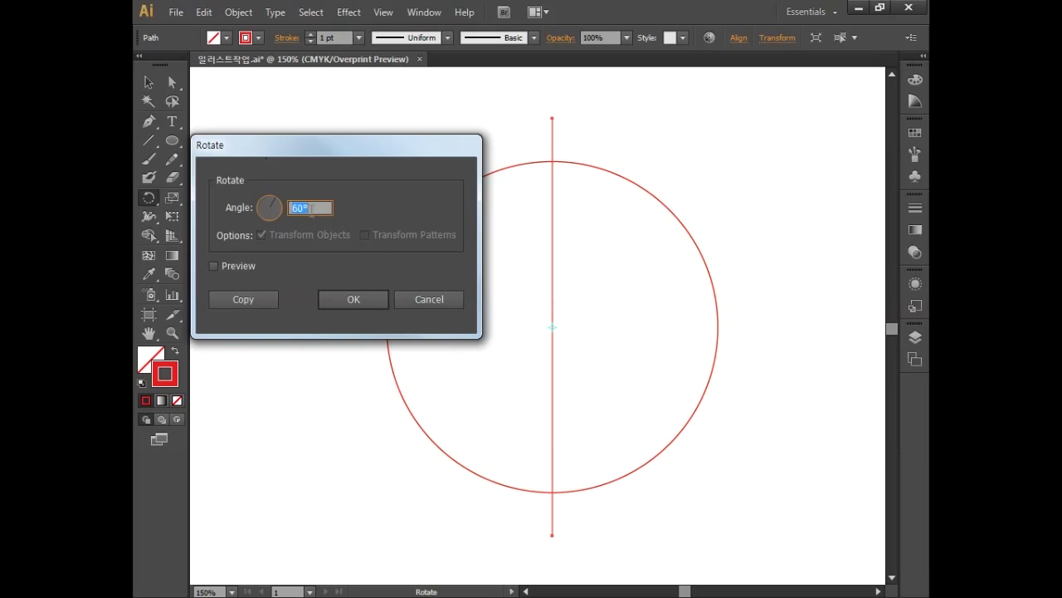
text(120)
click(243, 300)
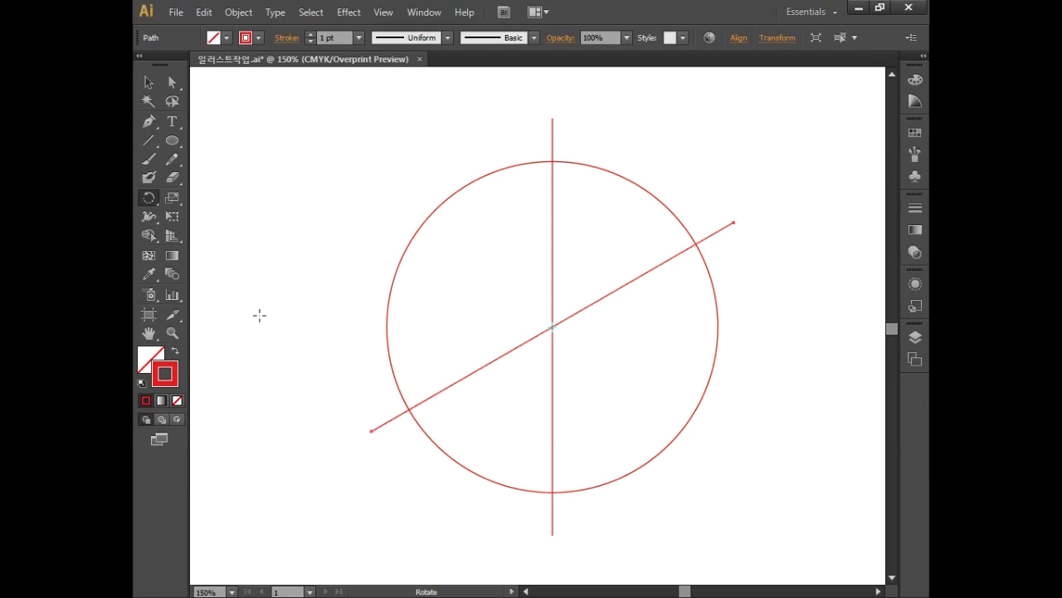
Repeat the last rotated copy with Transform Again to add a third line through the circle's center.
click(245, 16)
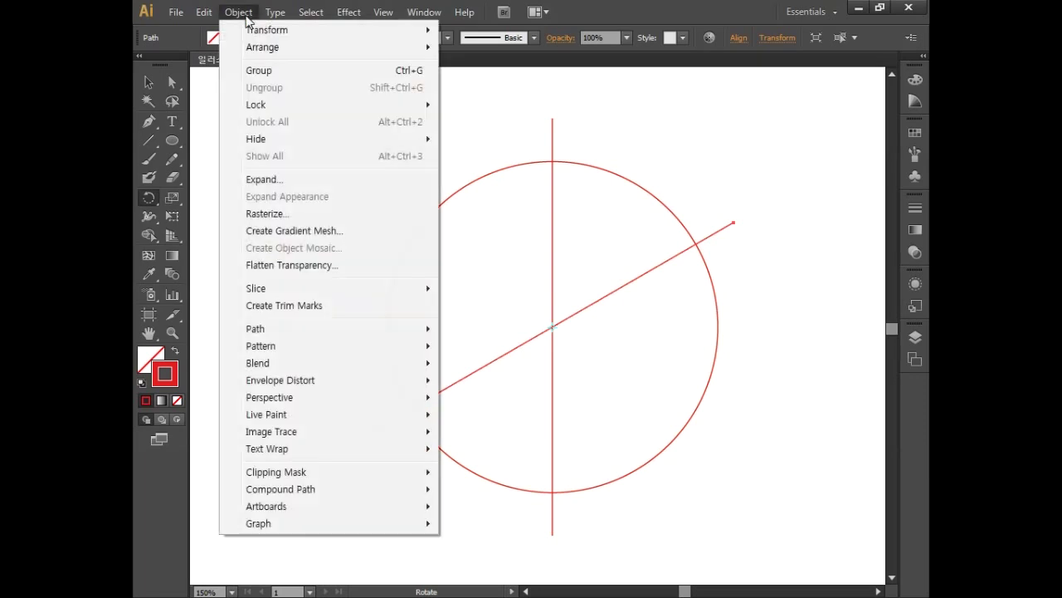
mouse_move(253, 31)
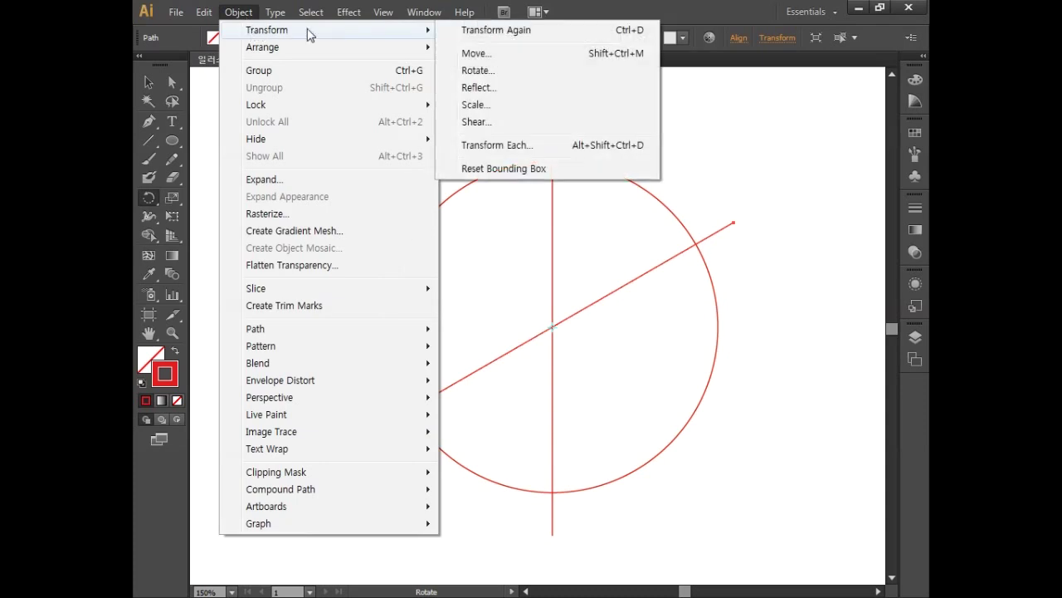
click(484, 31)
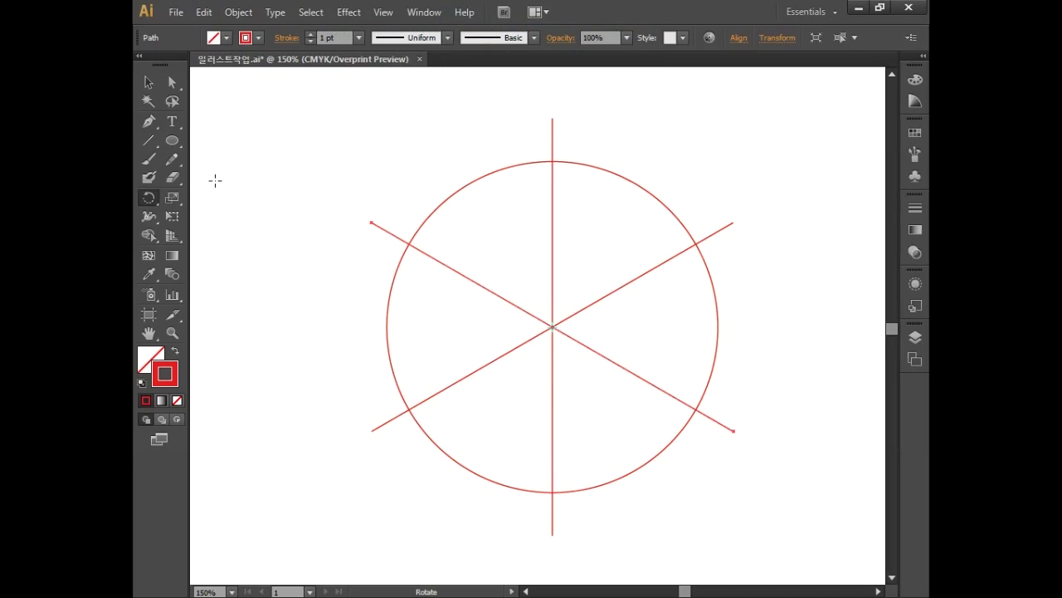
Select the circle with all three lines and set the alignment reference to Align to Selection.
click(148, 83)
click(382, 167)
mouse_move(354, 141)
mouse_down()
mouse_move(707, 436)
mouse_move(782, 520)
mouse_move(792, 490)
mouse_up()
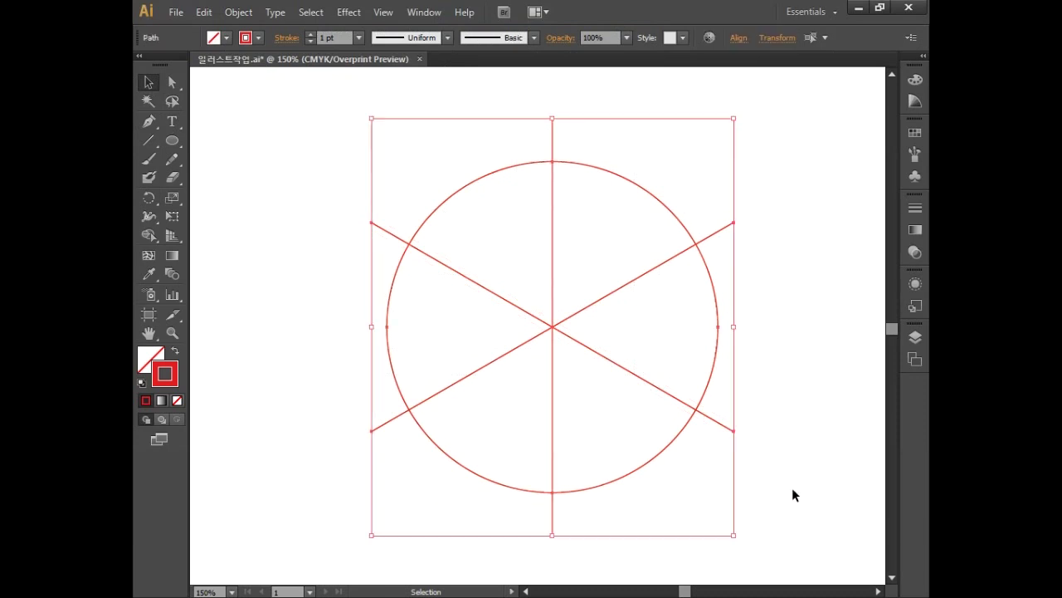
click(424, 11)
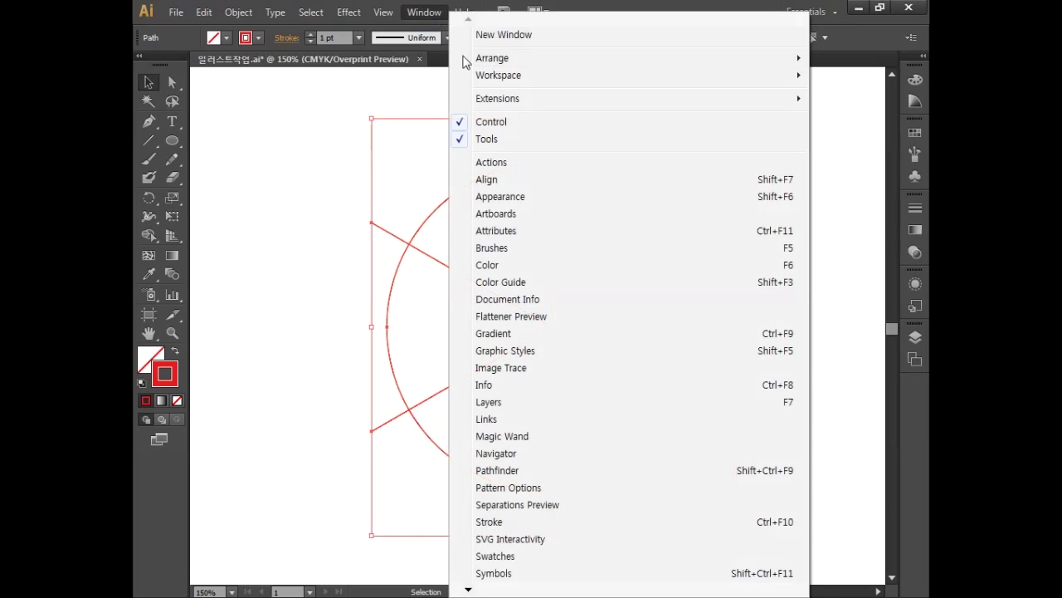
click(487, 179)
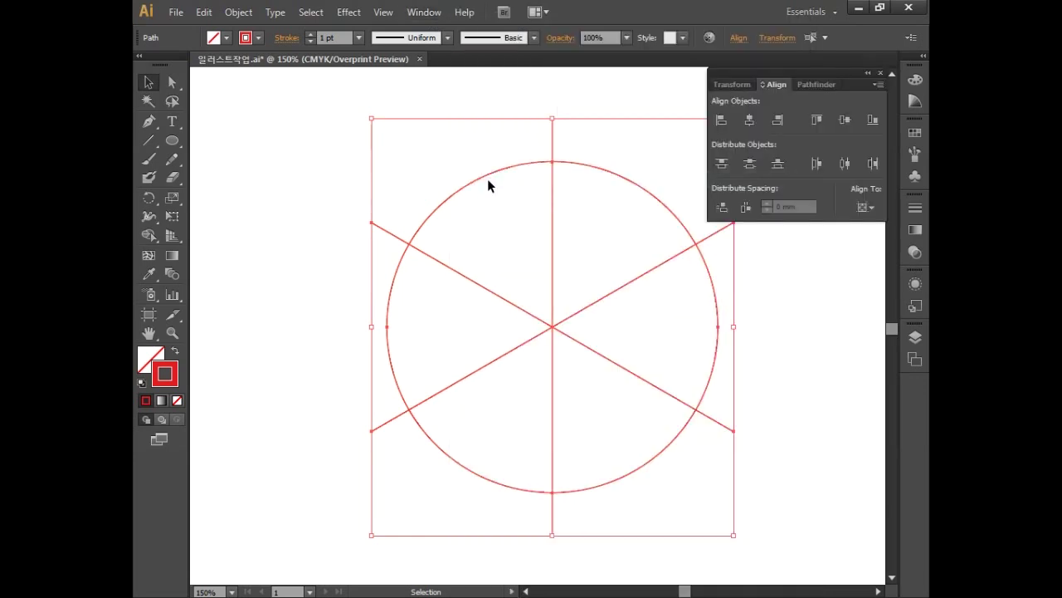
click(864, 207)
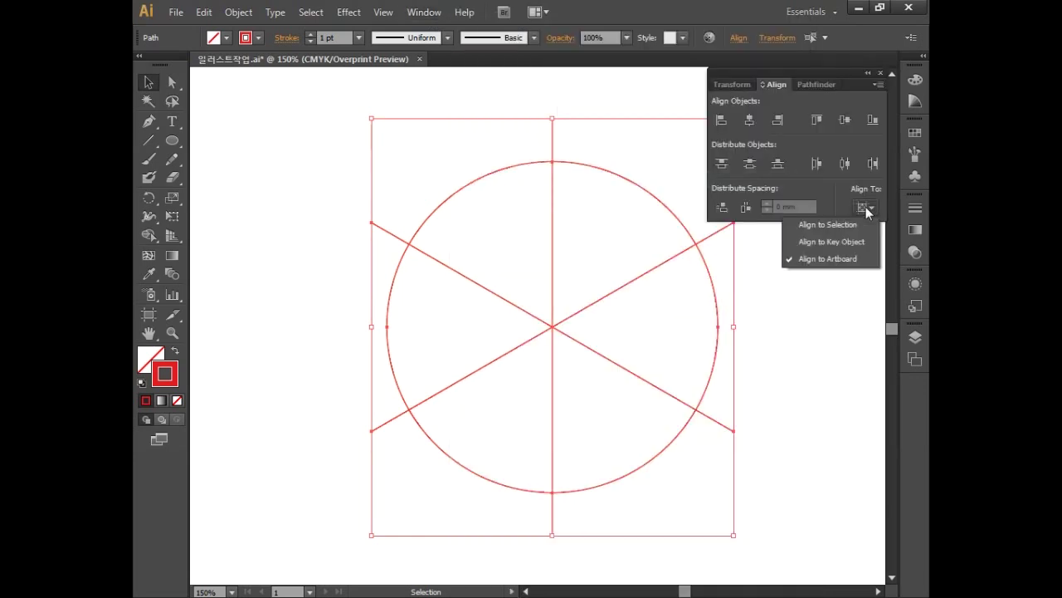
click(833, 225)
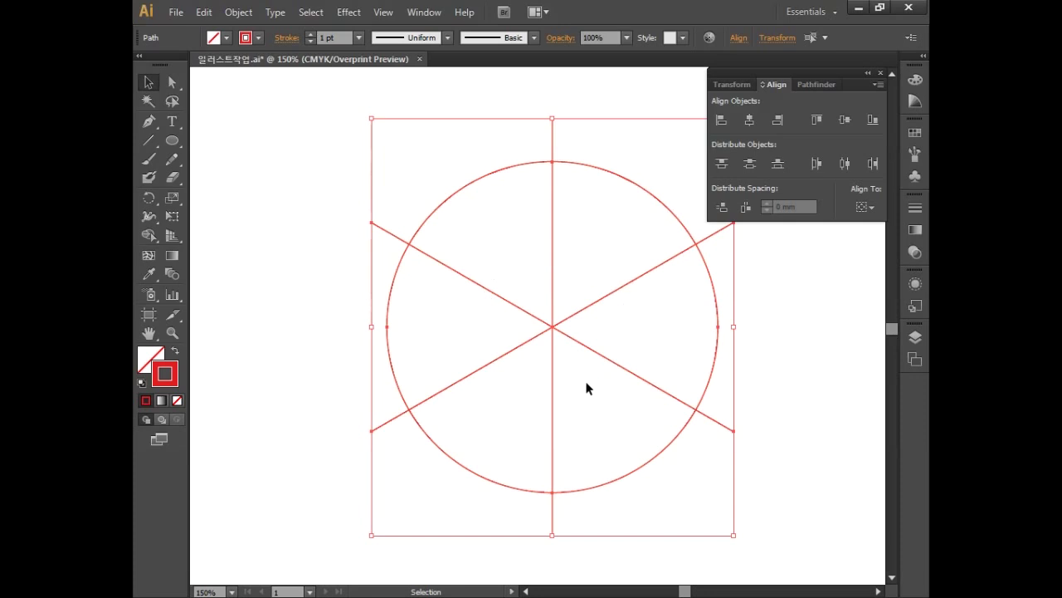
Divide the circle along the three lines with Pathfinder and ungroup the resulting sectors.
click(813, 88)
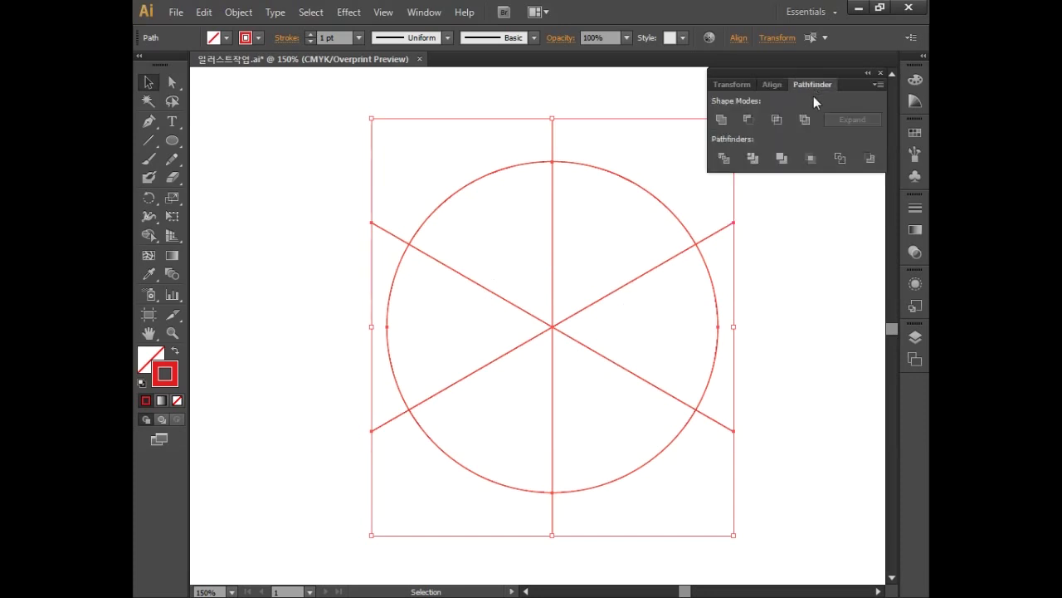
click(724, 158)
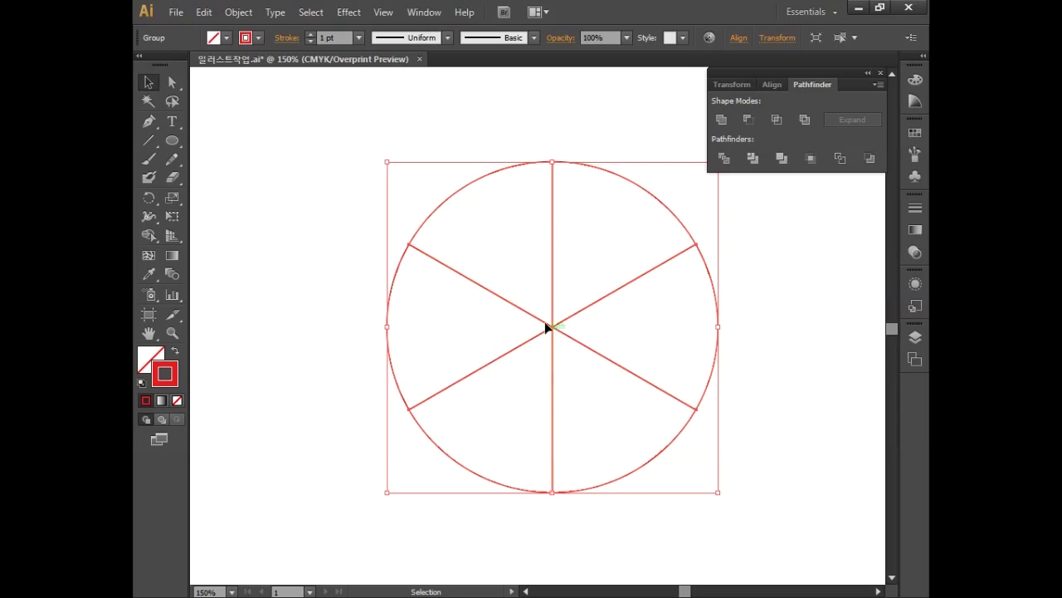
right_click(554, 282)
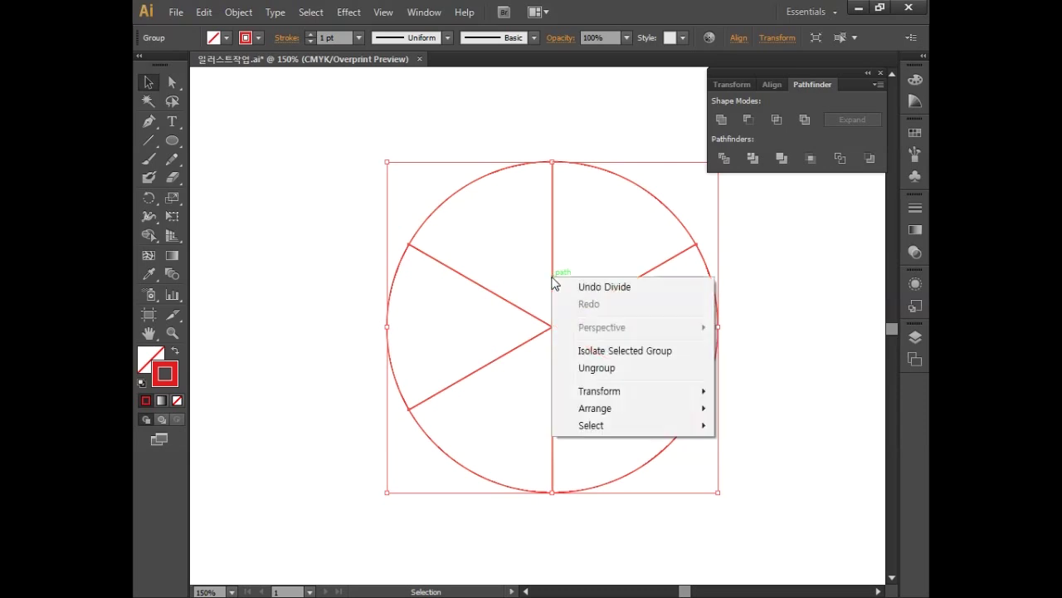
click(585, 370)
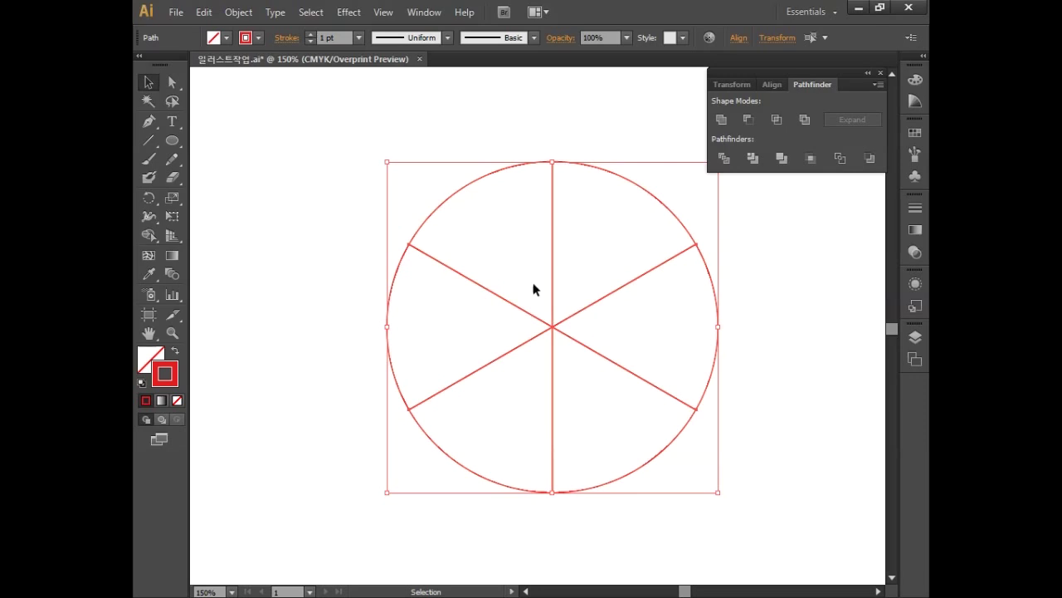
Unite the two upper sectors of the circle into one piece with Pathfinder.
drag(490, 117, 591, 212)
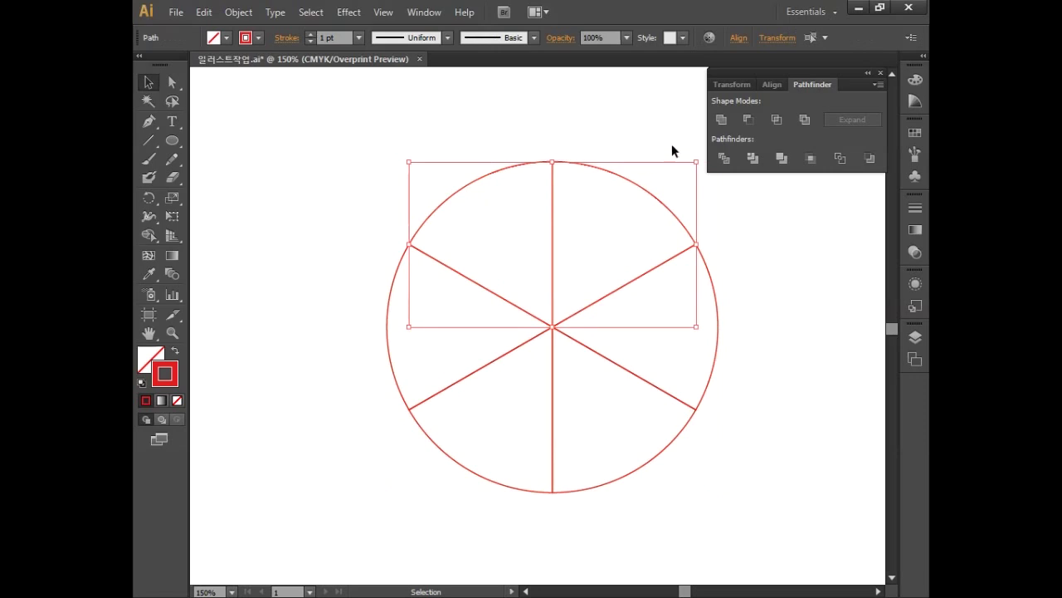
click(722, 118)
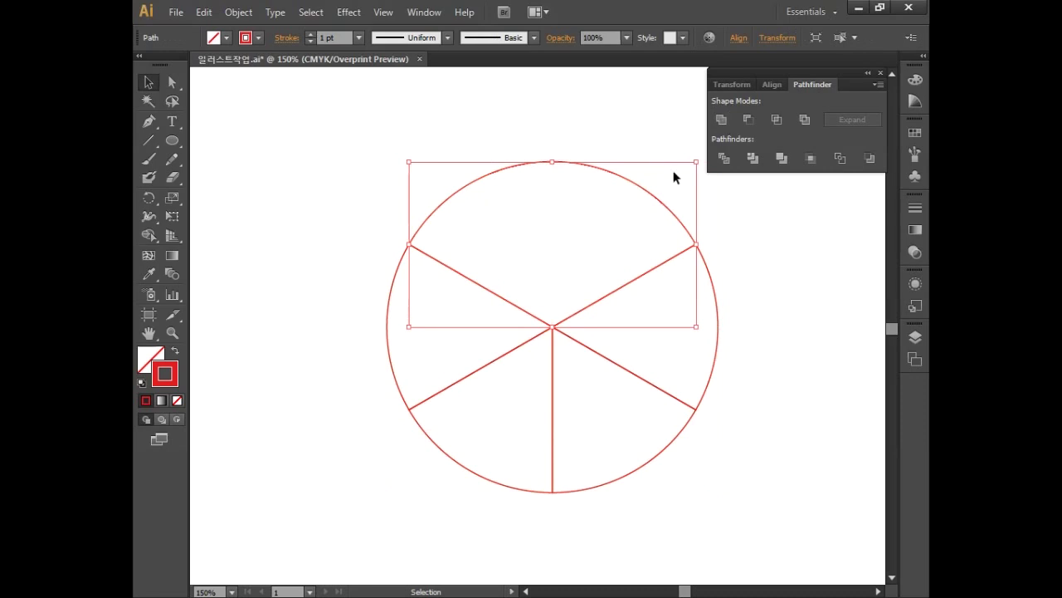
click(425, 130)
Unite the two lower-left sectors into one piece and the two lower-right sectors into another, leaving nothing selected.
drag(324, 341, 462, 465)
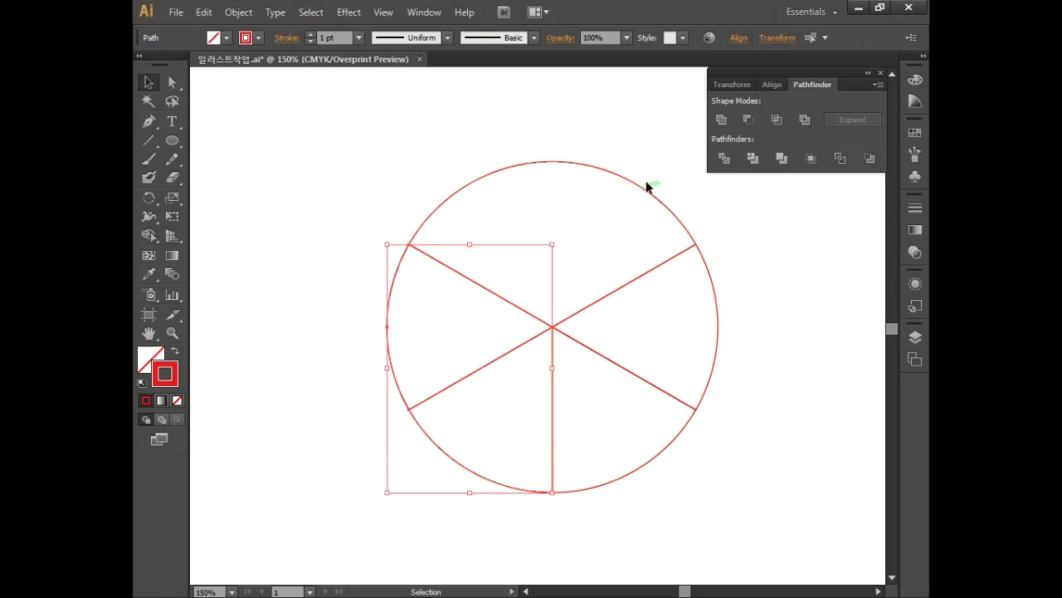
click(724, 159)
drag(739, 441, 654, 334)
click(721, 119)
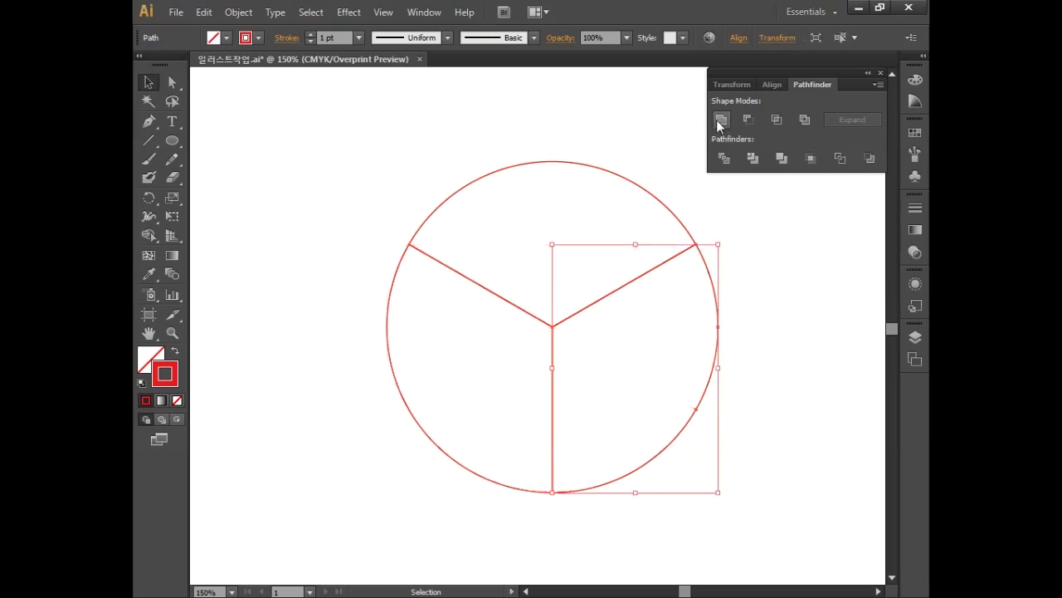
click(640, 133)
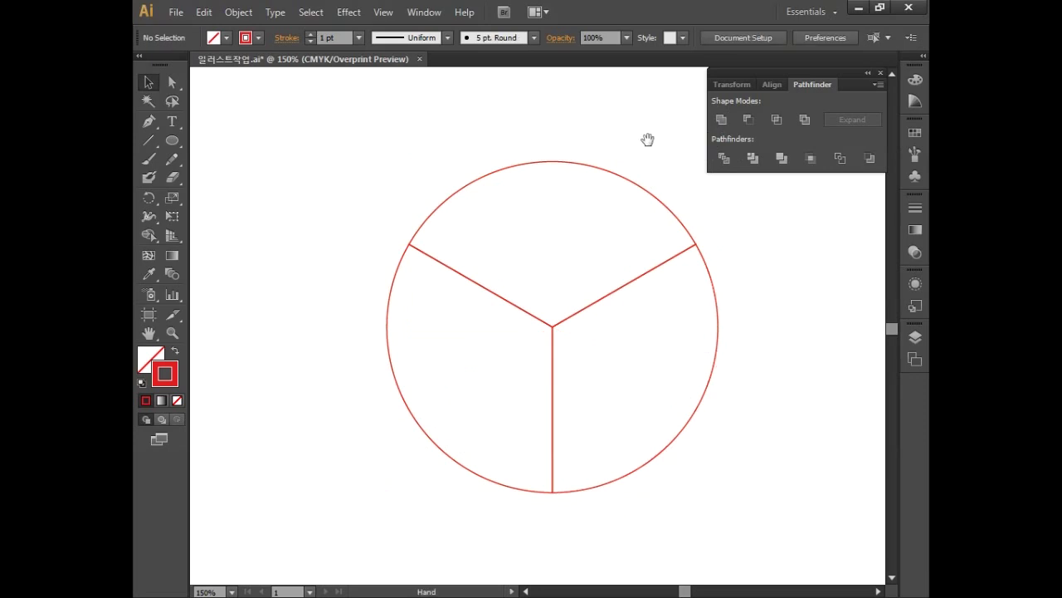
drag(648, 138, 642, 139)
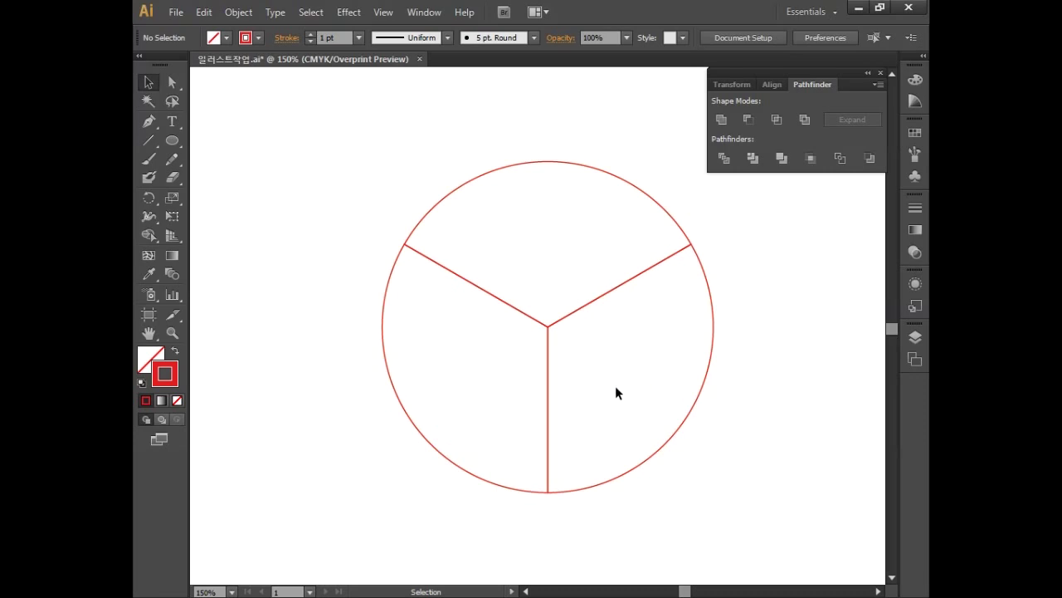
Set the Twirl tool's brush to 100 mm wide and 100 mm high, with a 0° angle and 50% intensity.
click(153, 213)
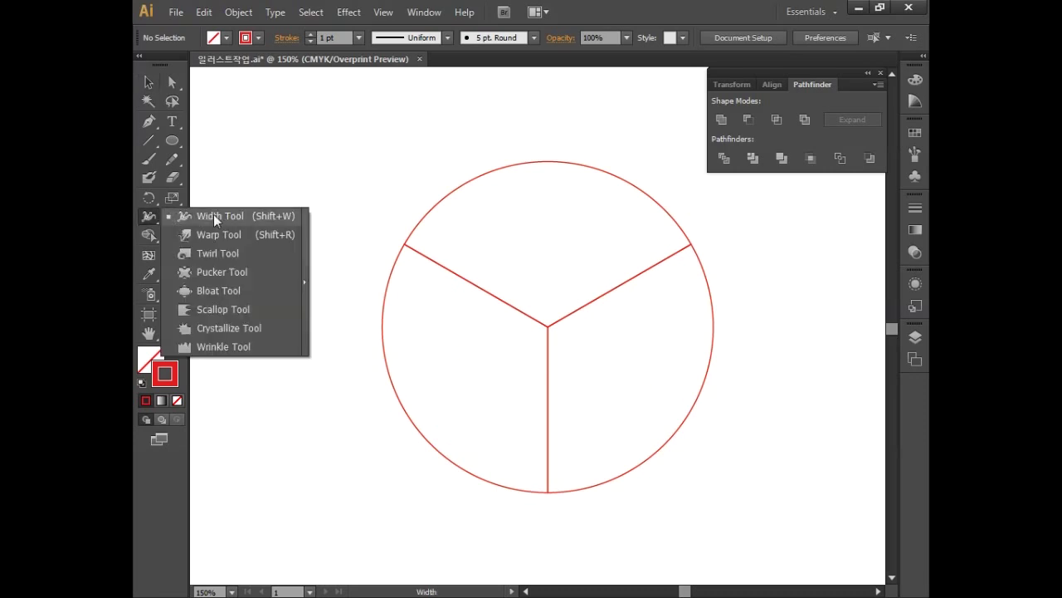
click(225, 254)
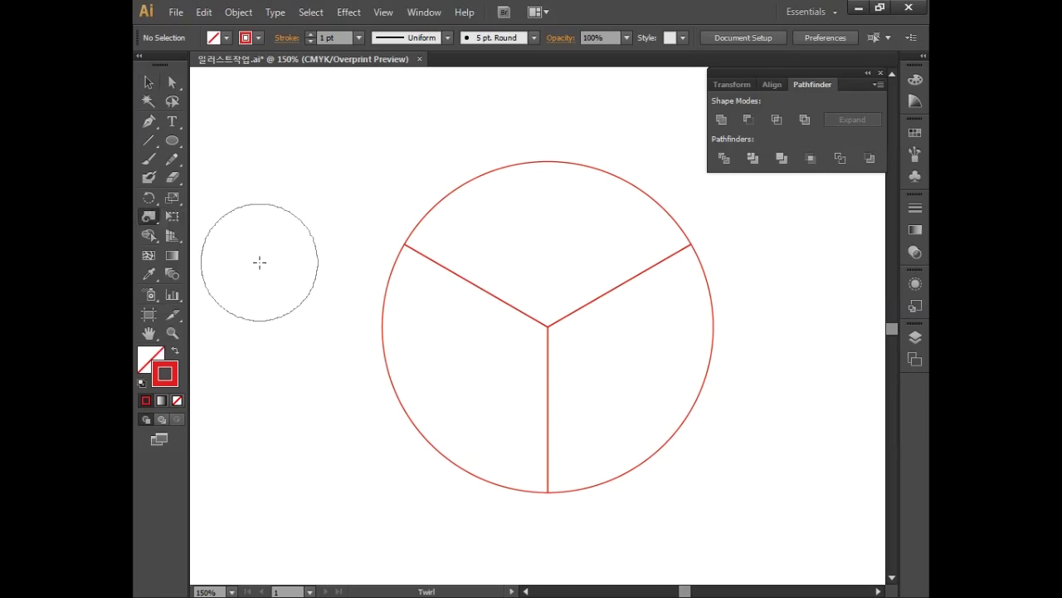
double_click(149, 218)
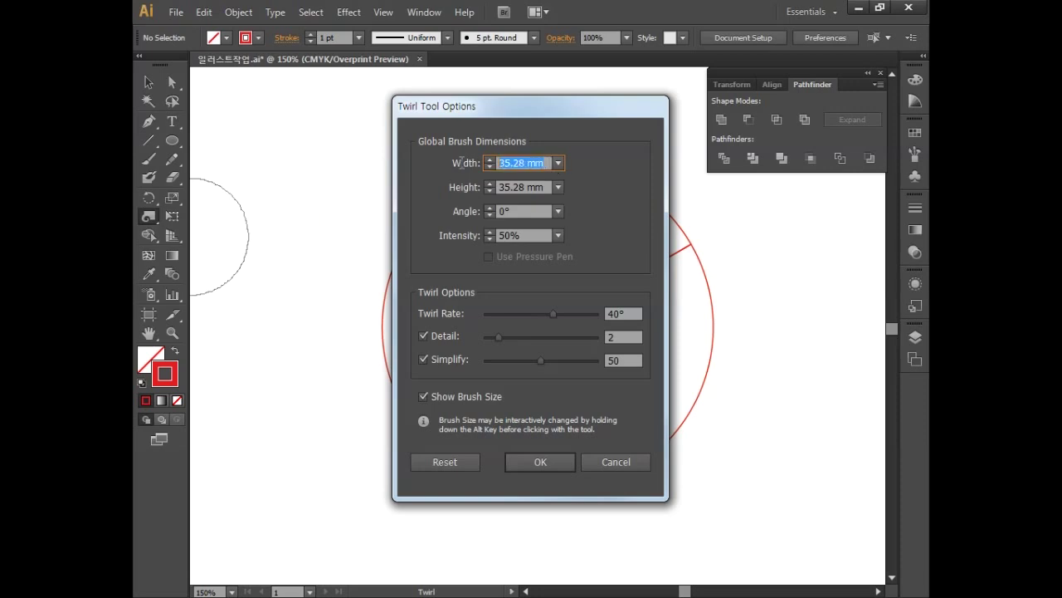
text(100)
key(Tab)
text(100)
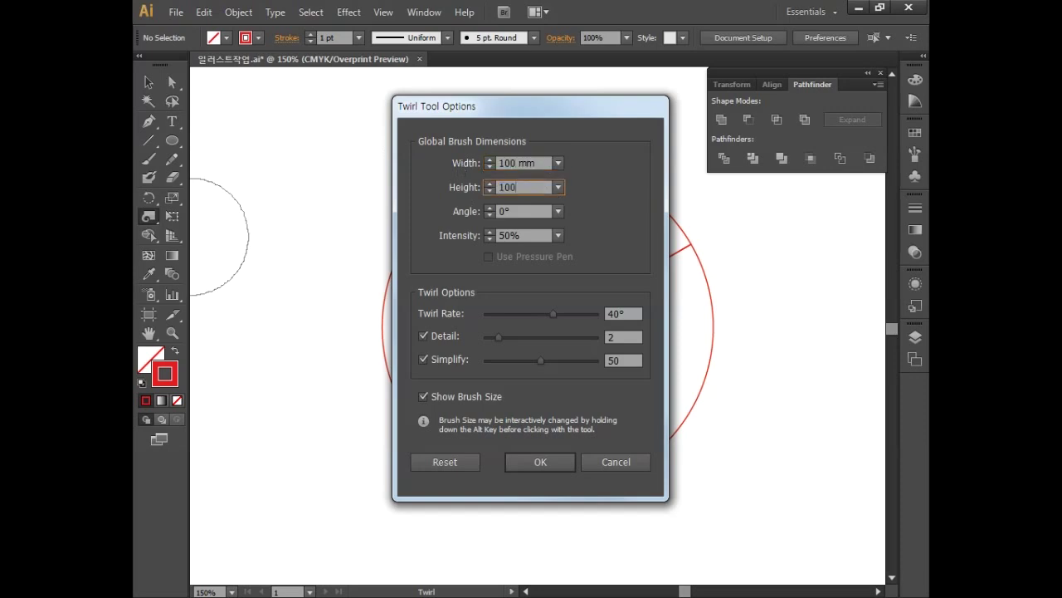
key(Tab)
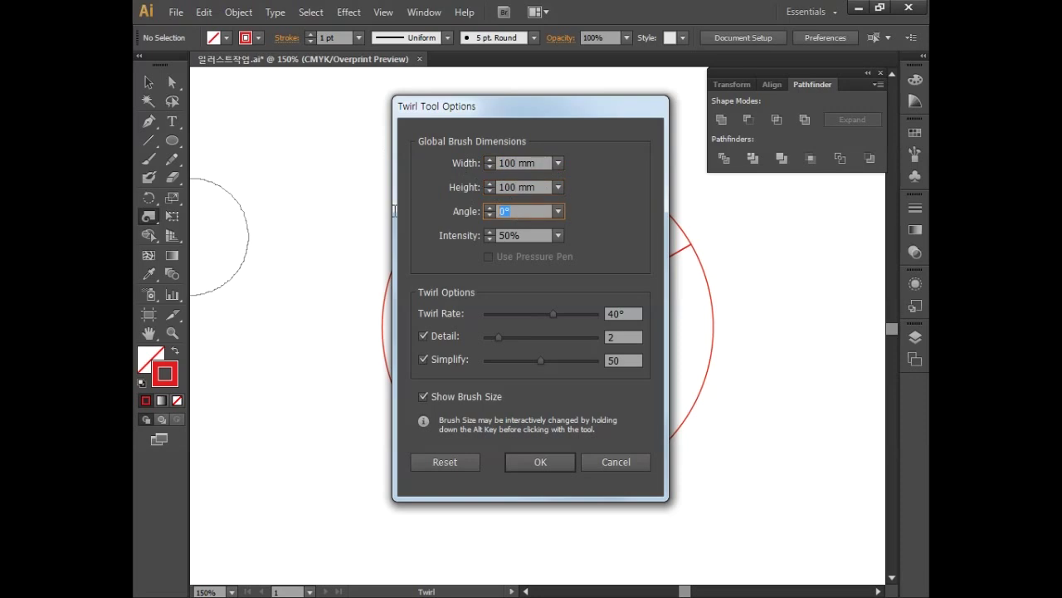
text(0)
key(Tab)
text(50)
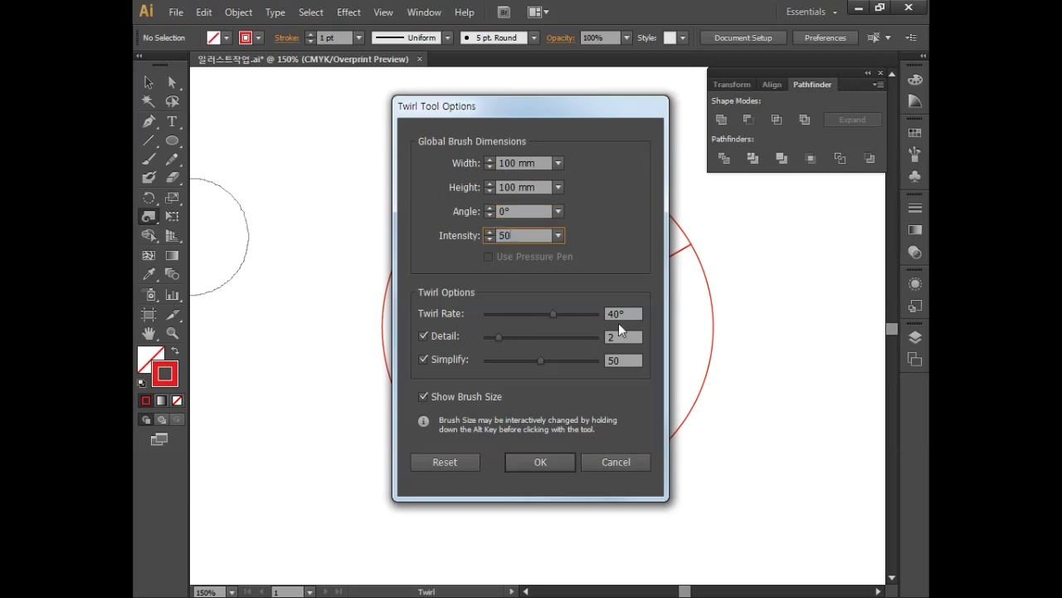
Set the twirl rate to -120° and detail to 10 with Simplify off, and twirl the three sectors about the circle's center.
key(Tab)
text(-120)
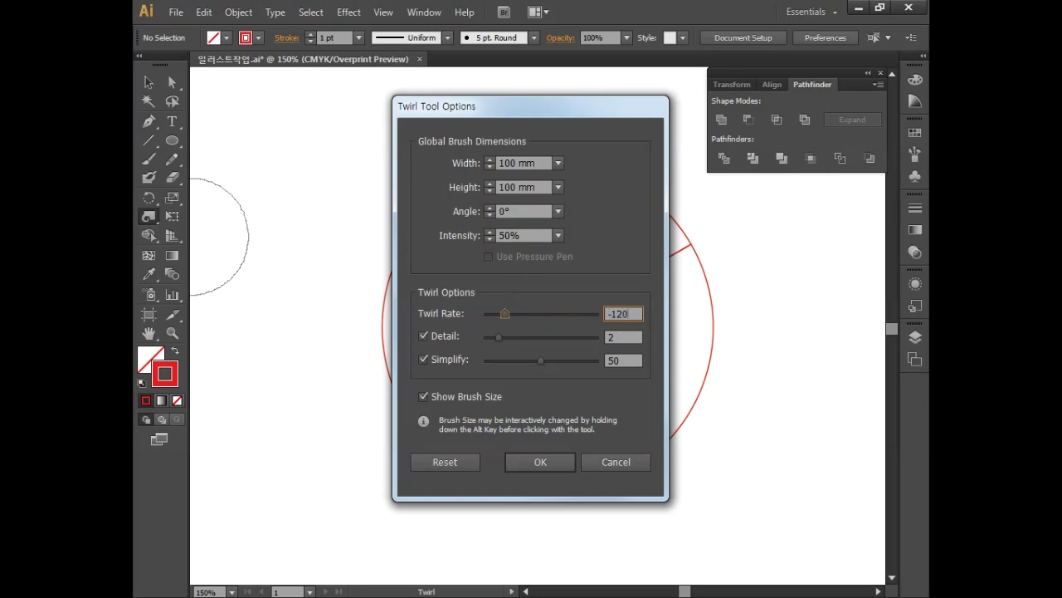
key(Tab)
text(10)
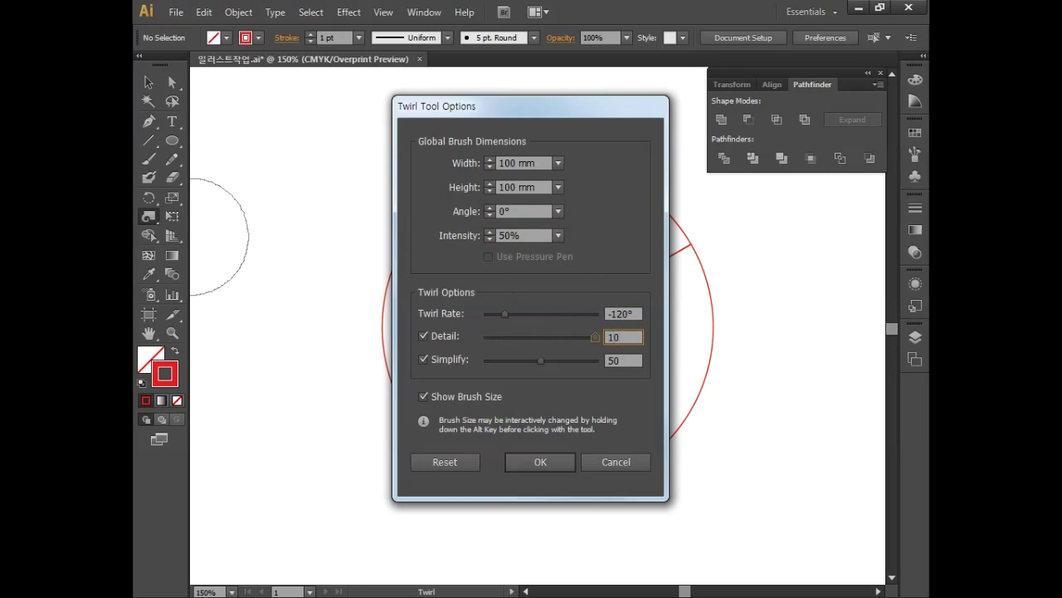
click(434, 358)
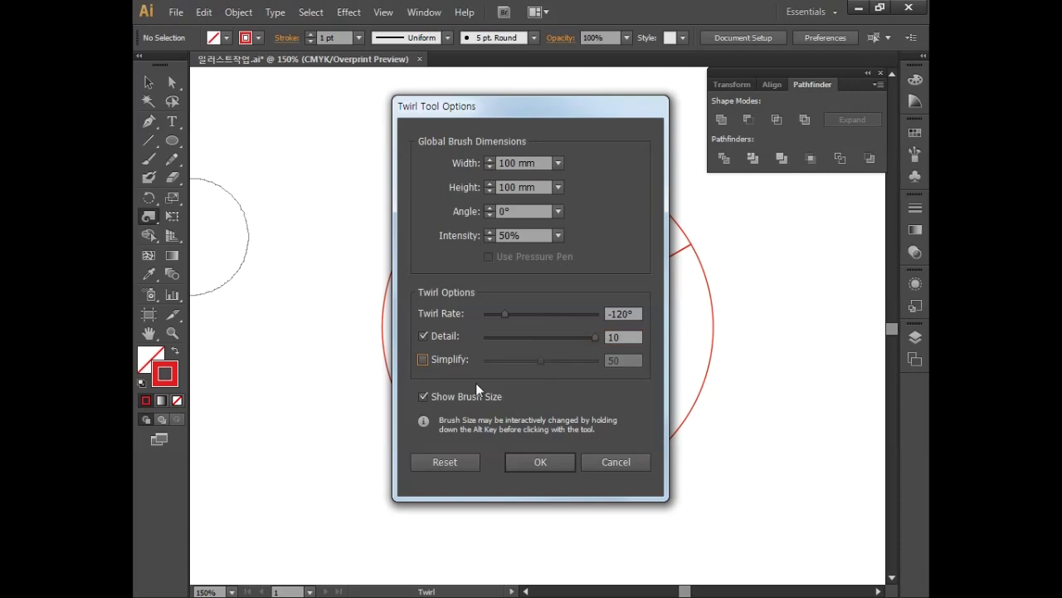
click(539, 460)
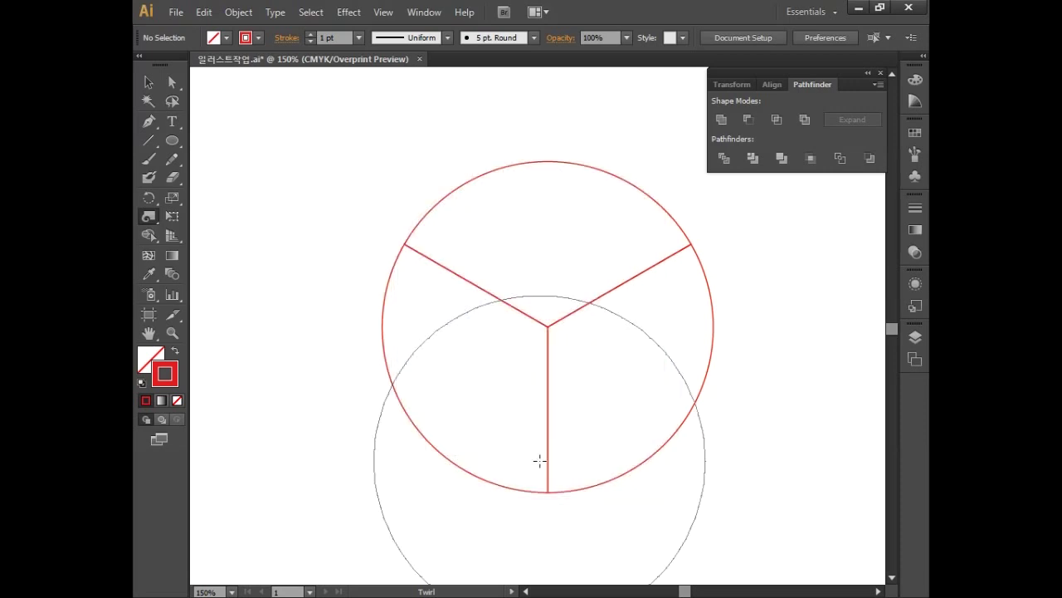
click(548, 325)
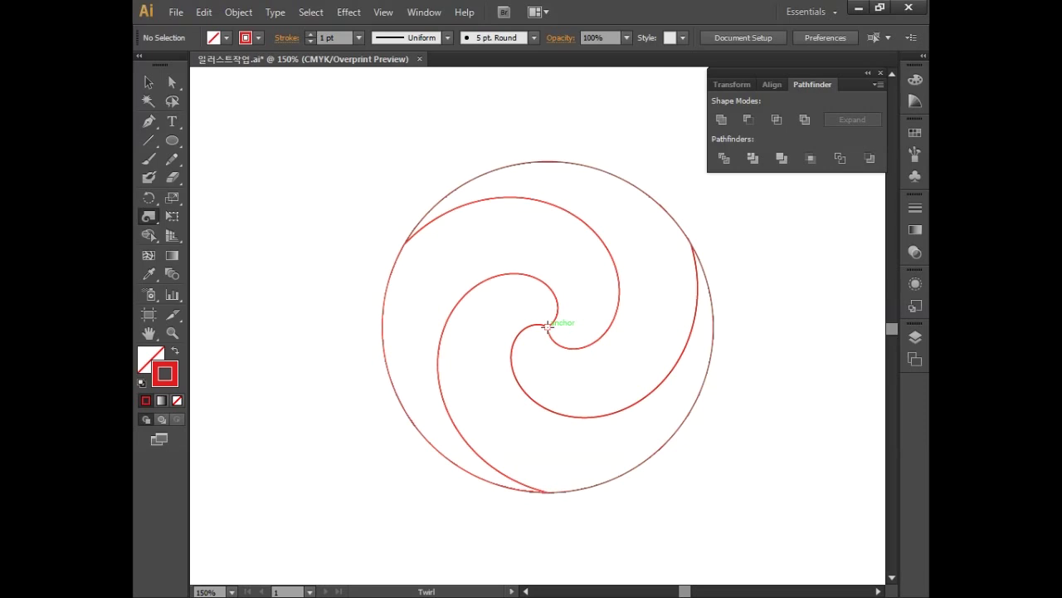
Select all three twirled pieces and rotate them by -30°.
click(148, 81)
drag(340, 128, 779, 523)
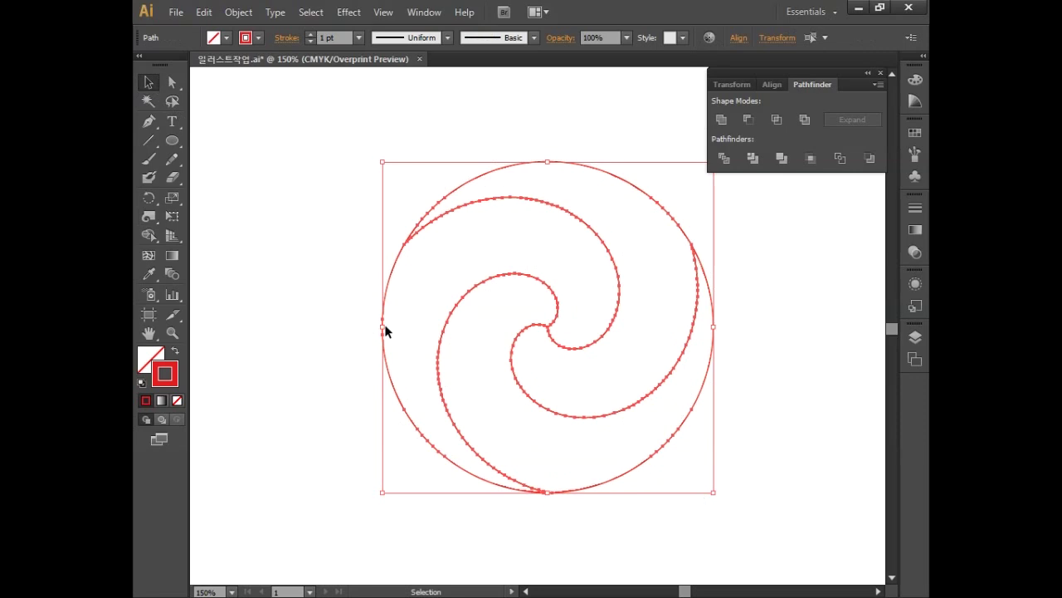
double_click(157, 198)
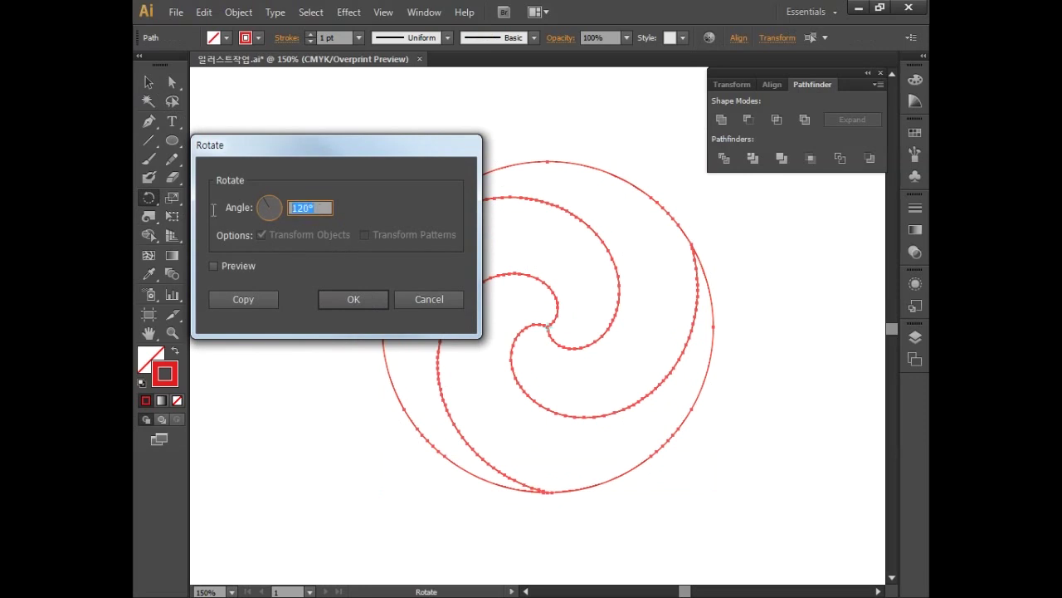
text(-30)
click(353, 299)
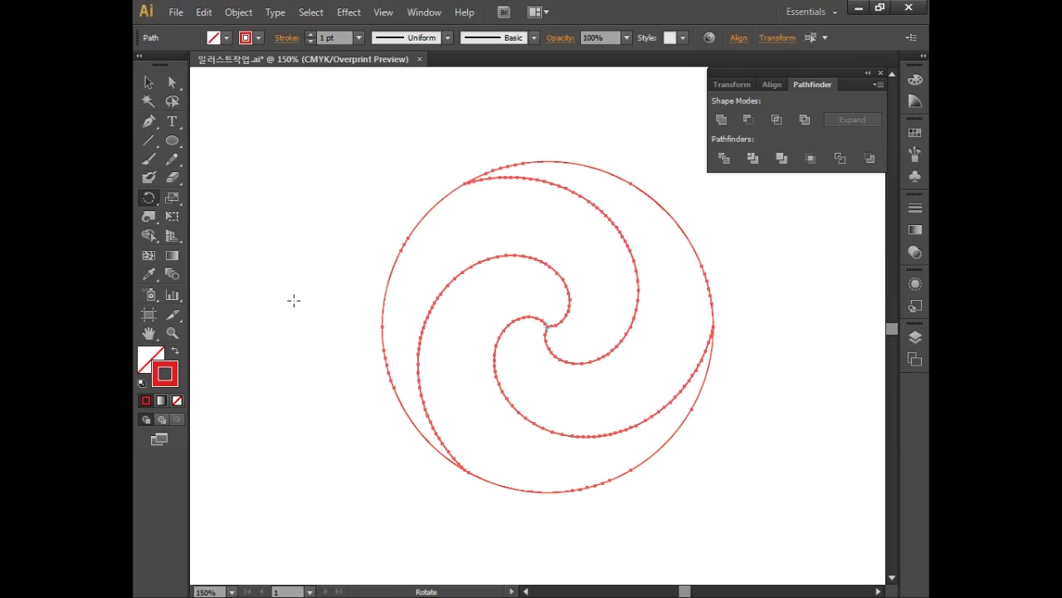
key(v)
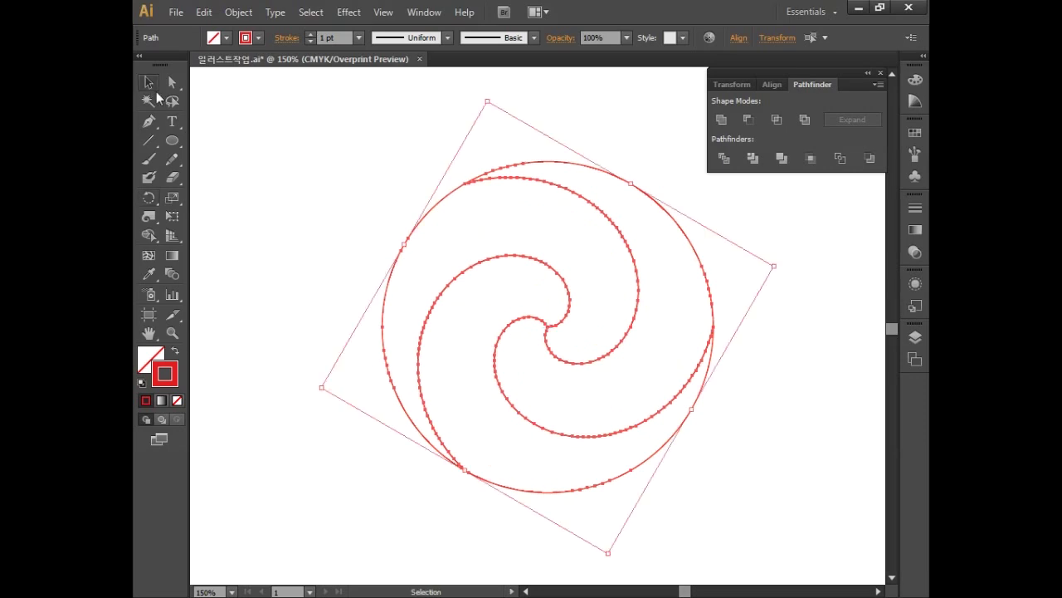
Offset the left swirl piece's path by -0.8 mm with miter joins.
click(399, 252)
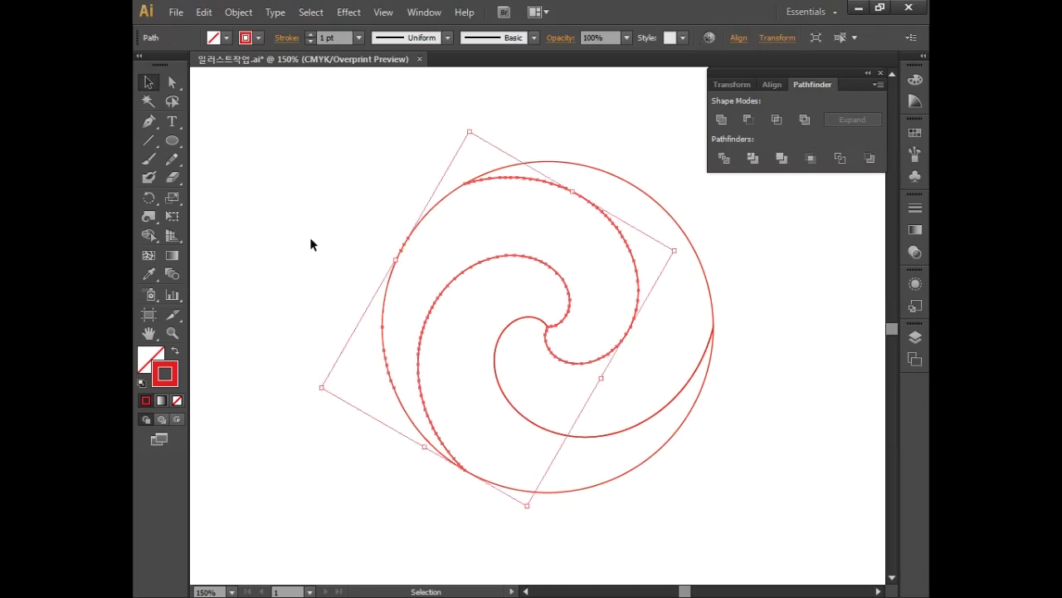
click(238, 13)
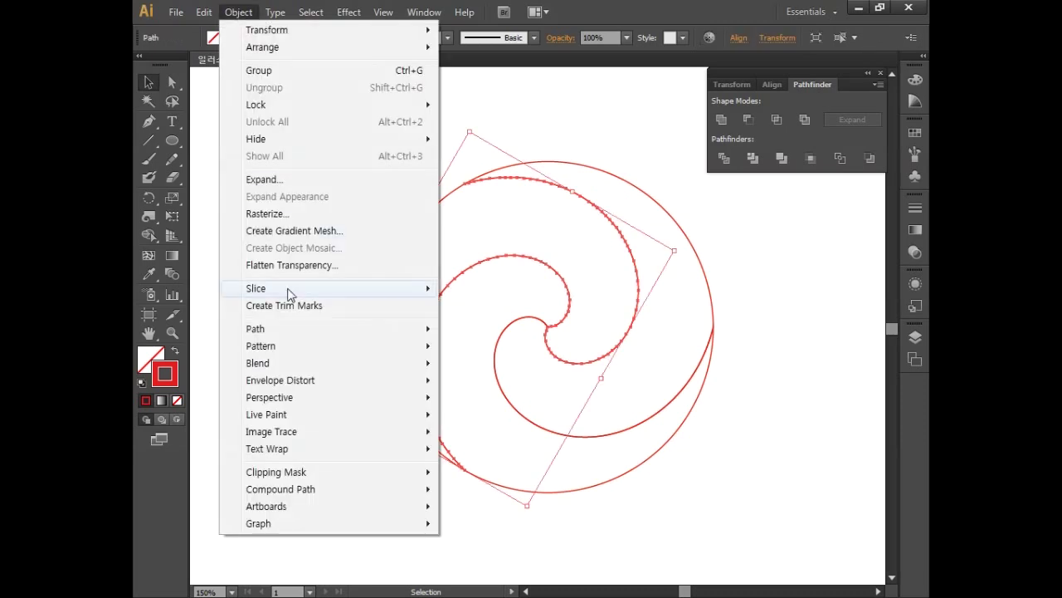
mouse_move(287, 335)
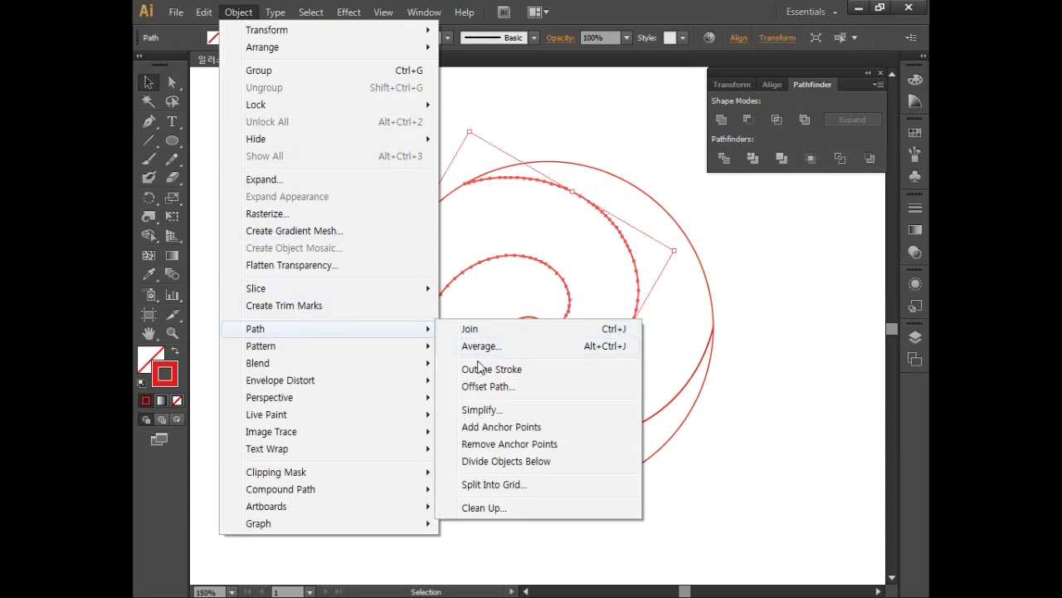
click(484, 387)
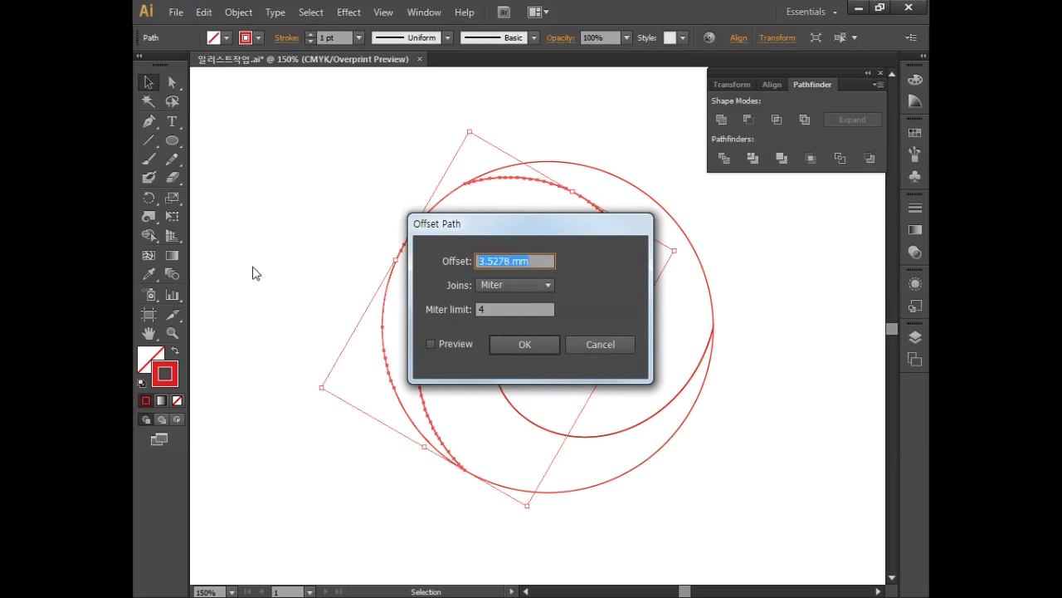
text(-0.8)
click(501, 284)
click(504, 302)
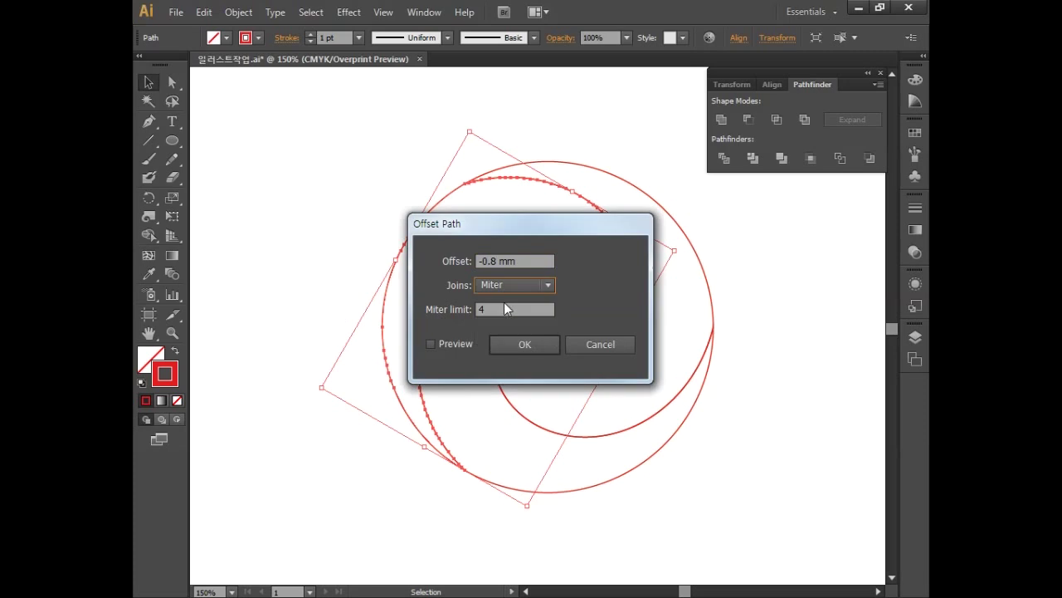
click(526, 344)
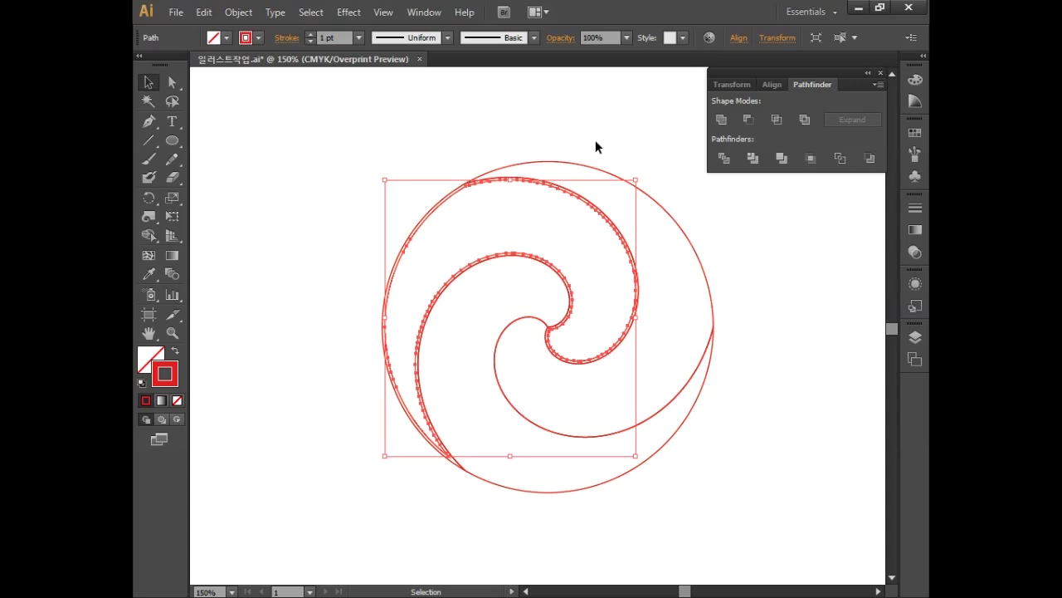
Offset the upper-right swirl piece's path by -0.8 mm with miter joins.
click(612, 183)
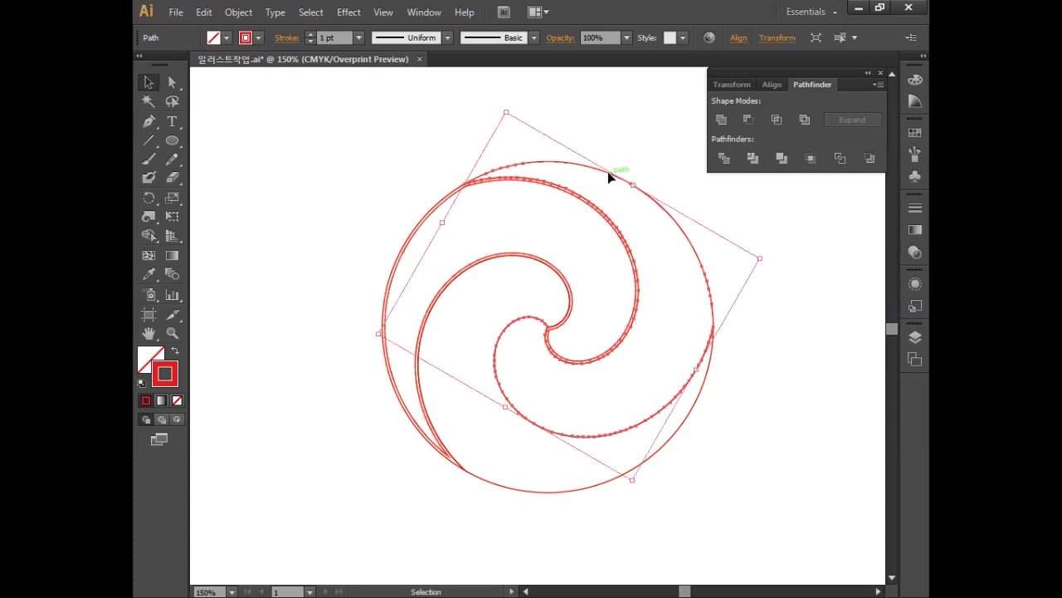
click(238, 12)
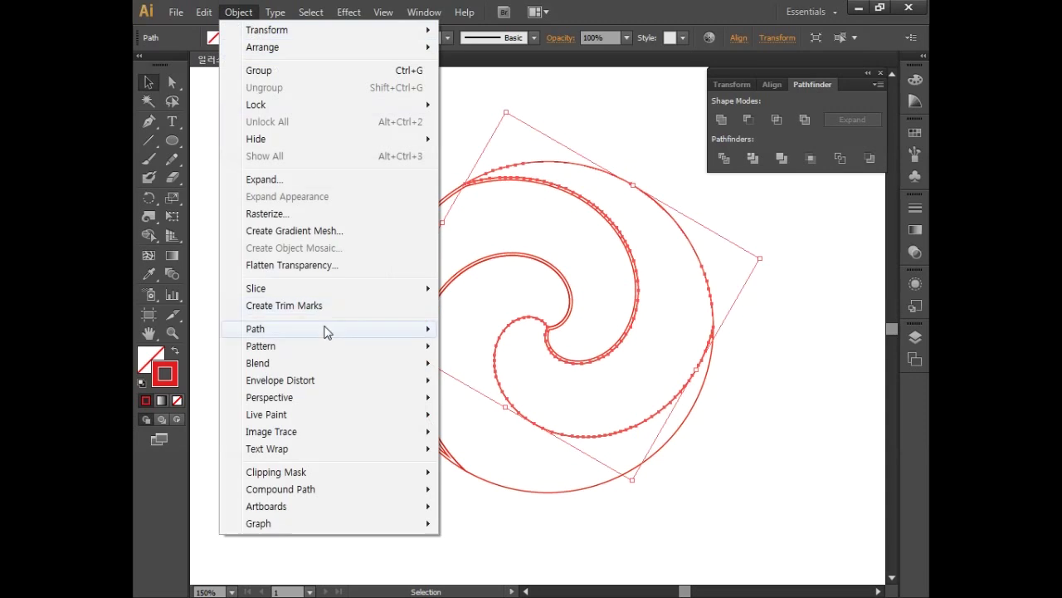
mouse_move(325, 329)
click(486, 386)
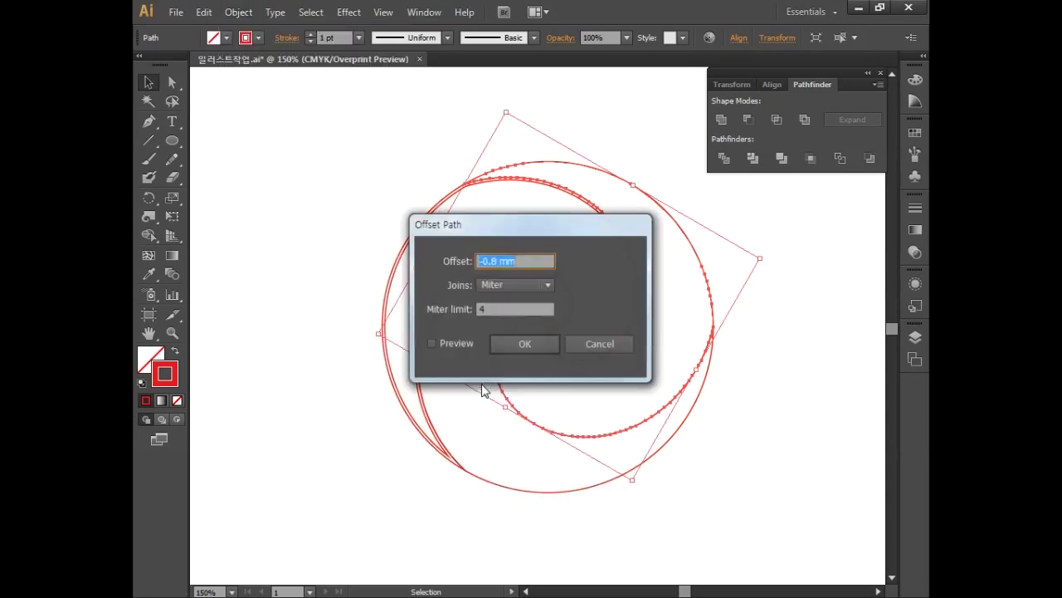
click(511, 344)
Offset the bottom swirl piece's path inward by the same -0.8 mm.
click(527, 489)
click(238, 11)
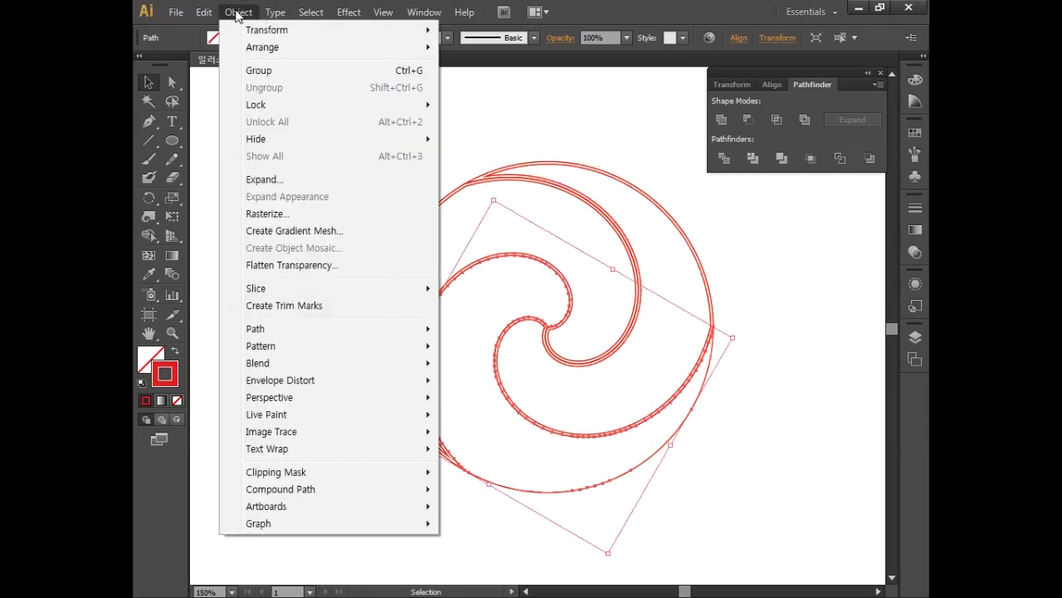
mouse_move(287, 332)
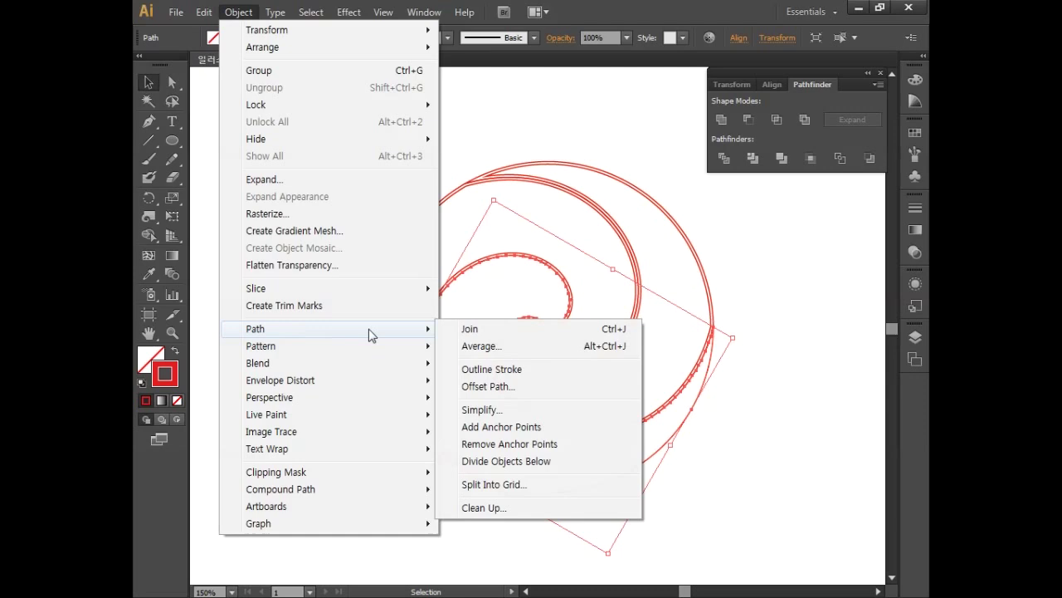
click(484, 389)
click(523, 344)
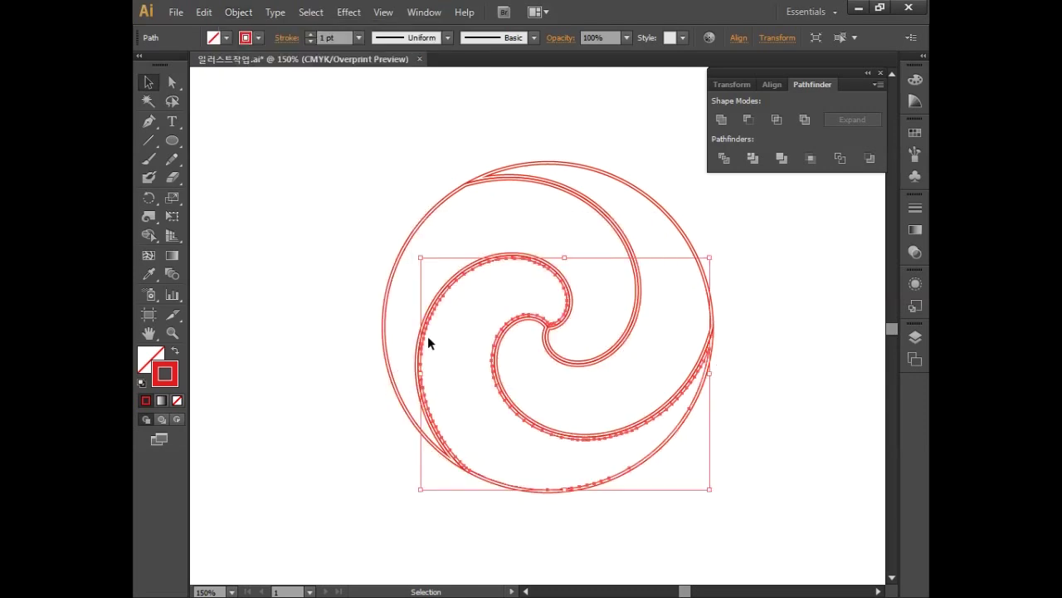
Delete the three original outer swirl outlines, keeping only the inner offset copies.
click(386, 282)
click(329, 273)
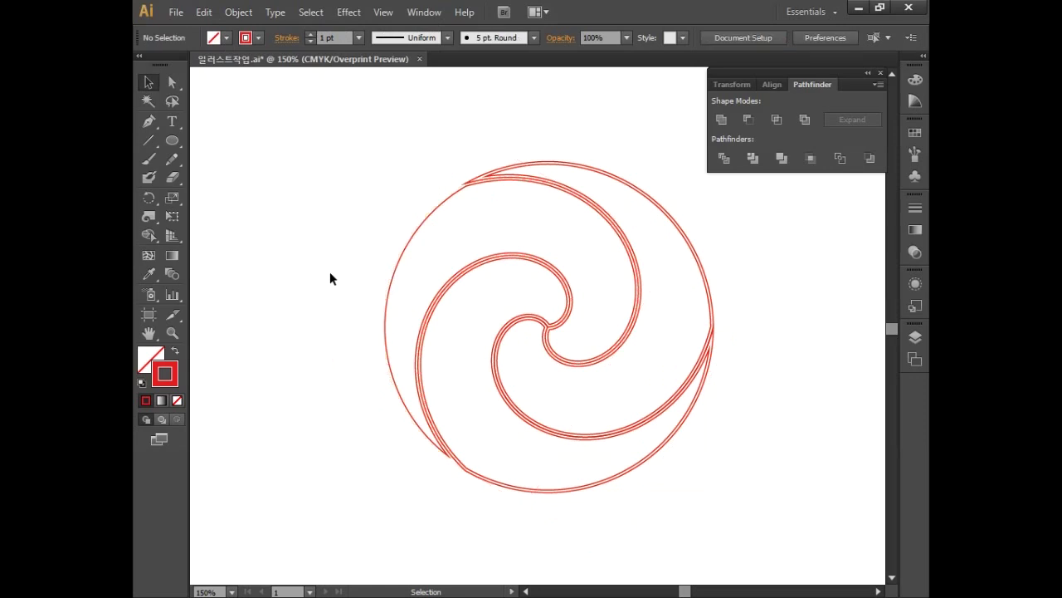
drag(473, 178, 476, 181)
click(398, 211)
drag(465, 472, 467, 473)
click(434, 484)
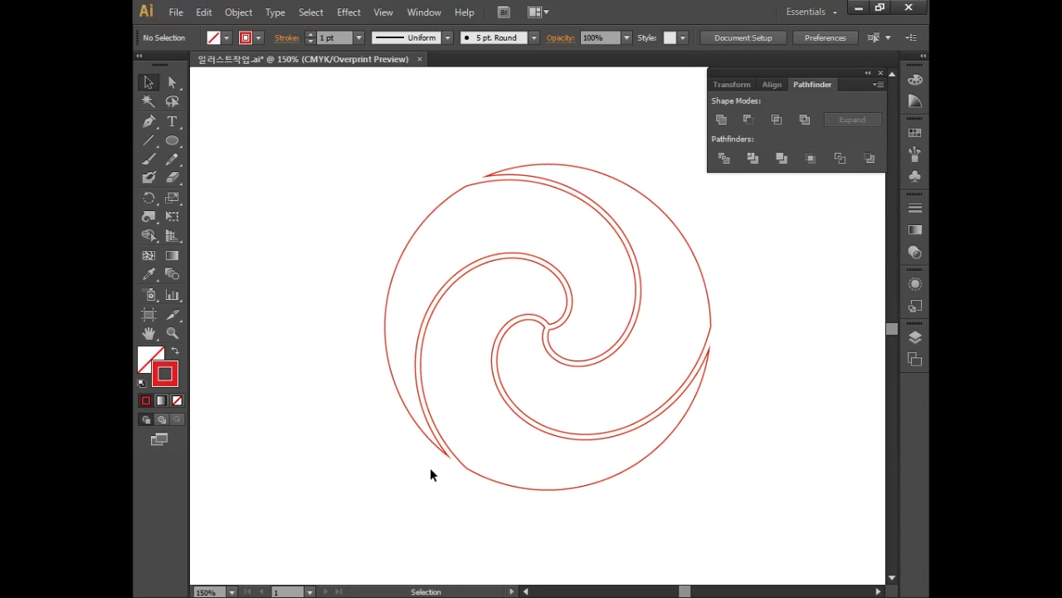
Fill the left swirl piece with blue, C 100%, M 50%, Y 0%, K 0%.
drag(351, 202, 436, 251)
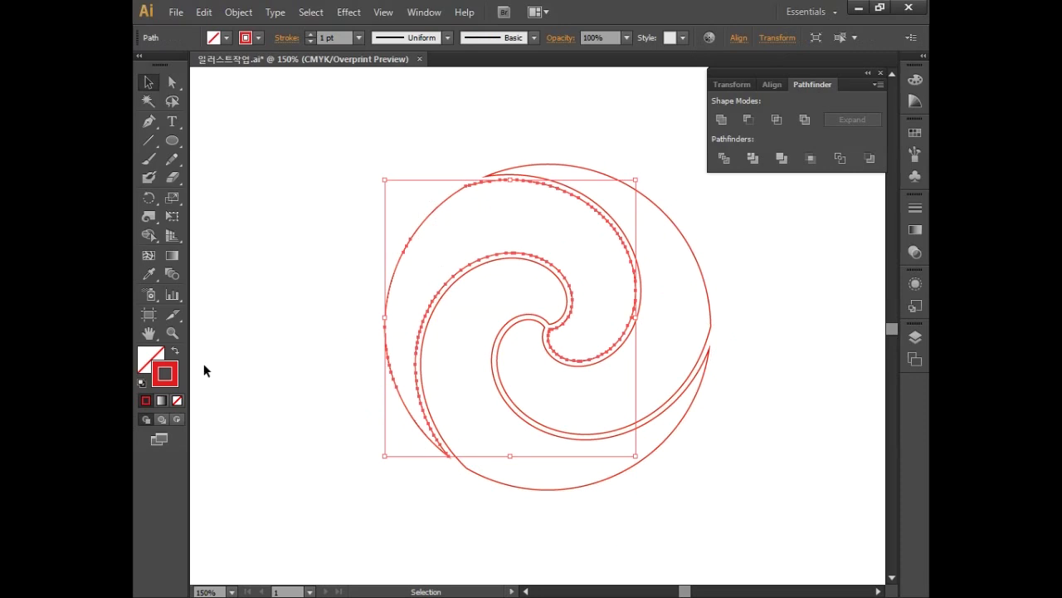
double_click(150, 358)
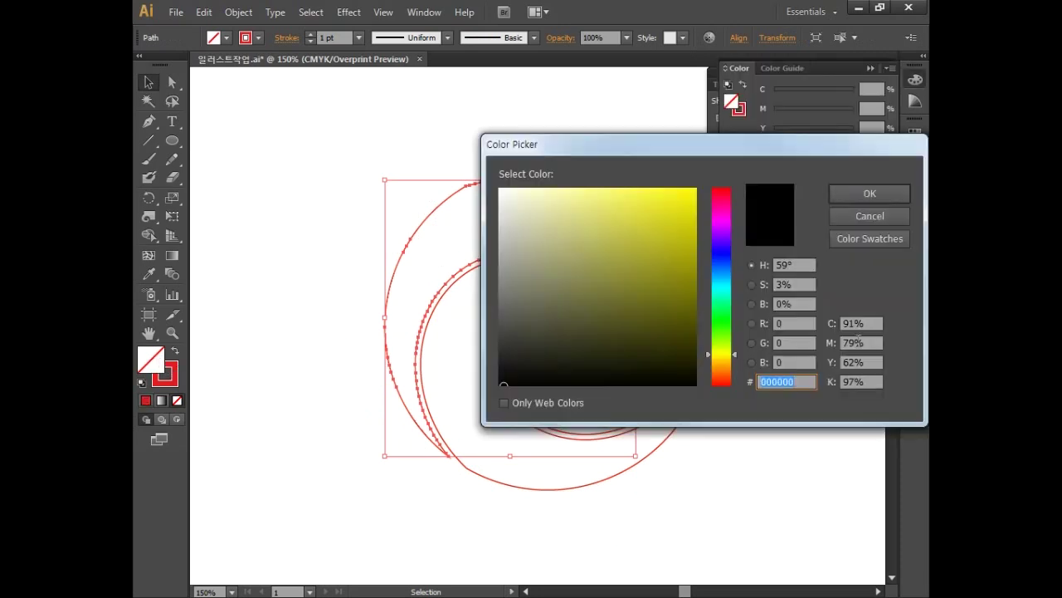
click(863, 324)
text(100)
key(Tab)
text(50)
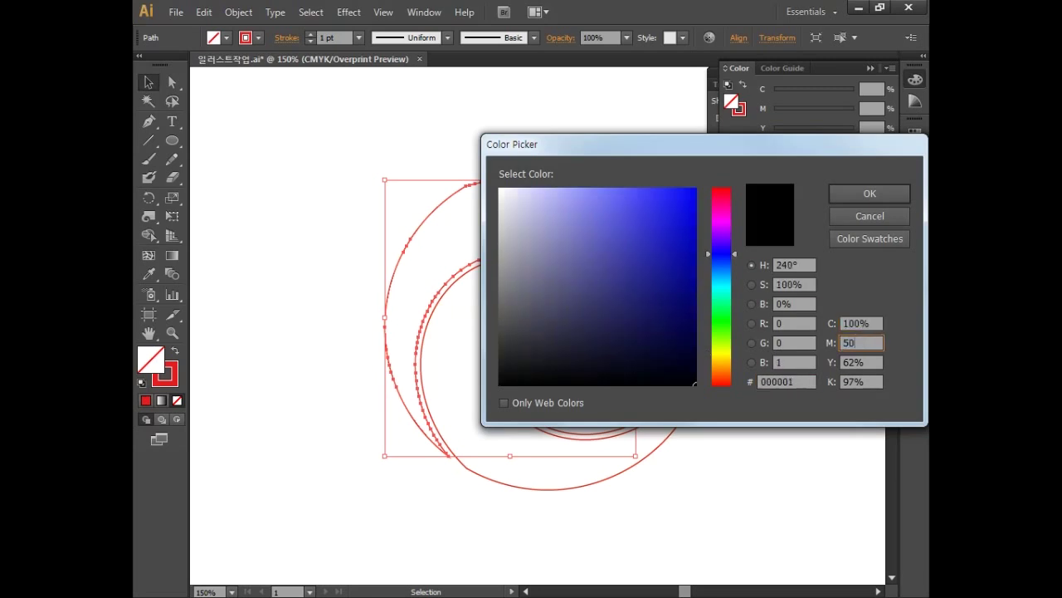
key(Tab)
text(0)
key(Tab)
text(0)
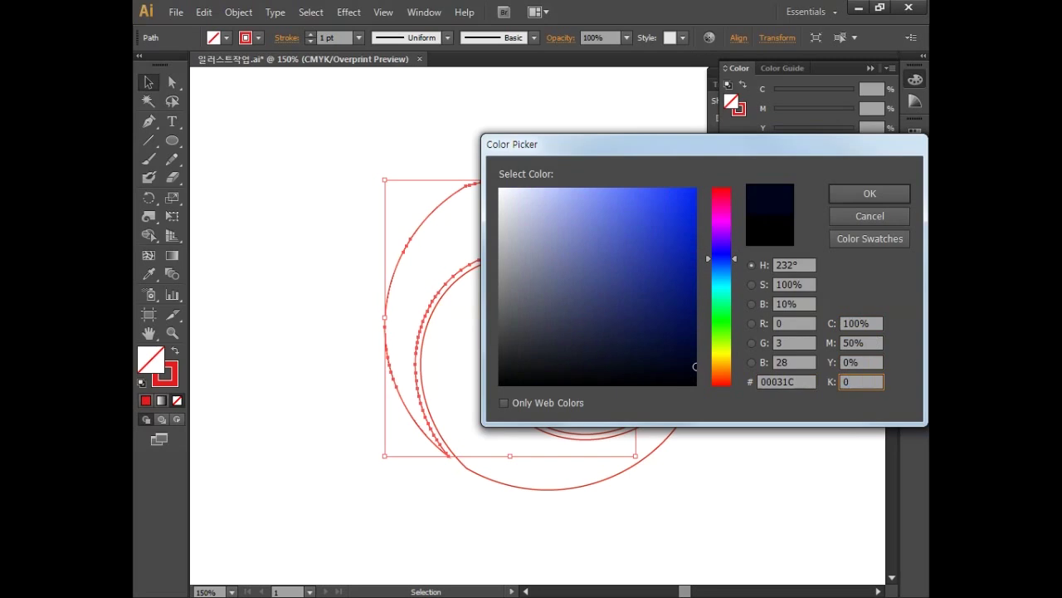
click(847, 194)
Fill the upper-right swirl piece with red, C 0%, M 90%, Y 70%, K 0%.
click(631, 165)
click(639, 202)
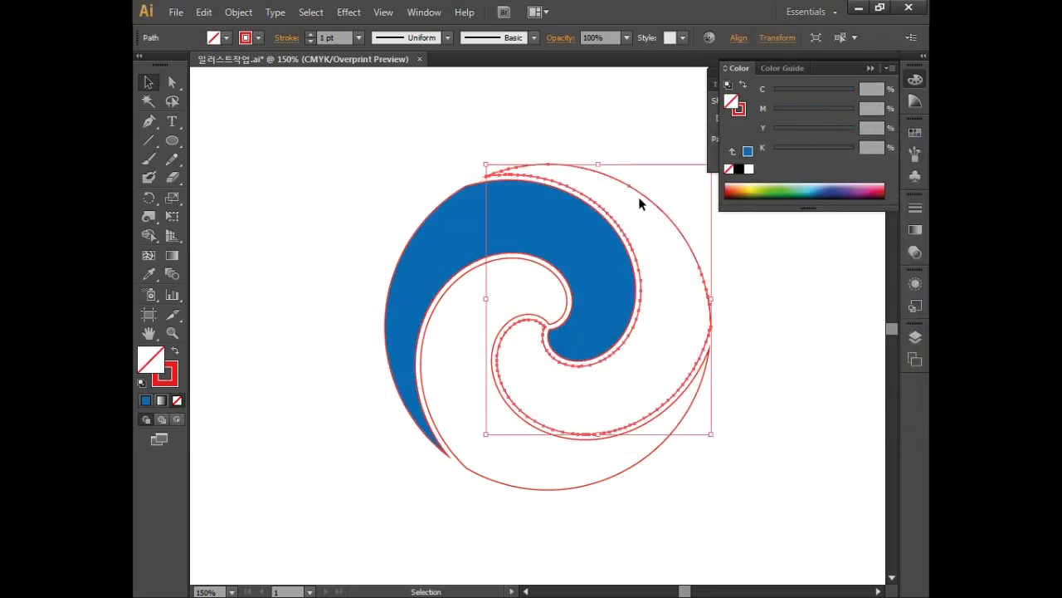
double_click(153, 363)
drag(870, 324, 817, 325)
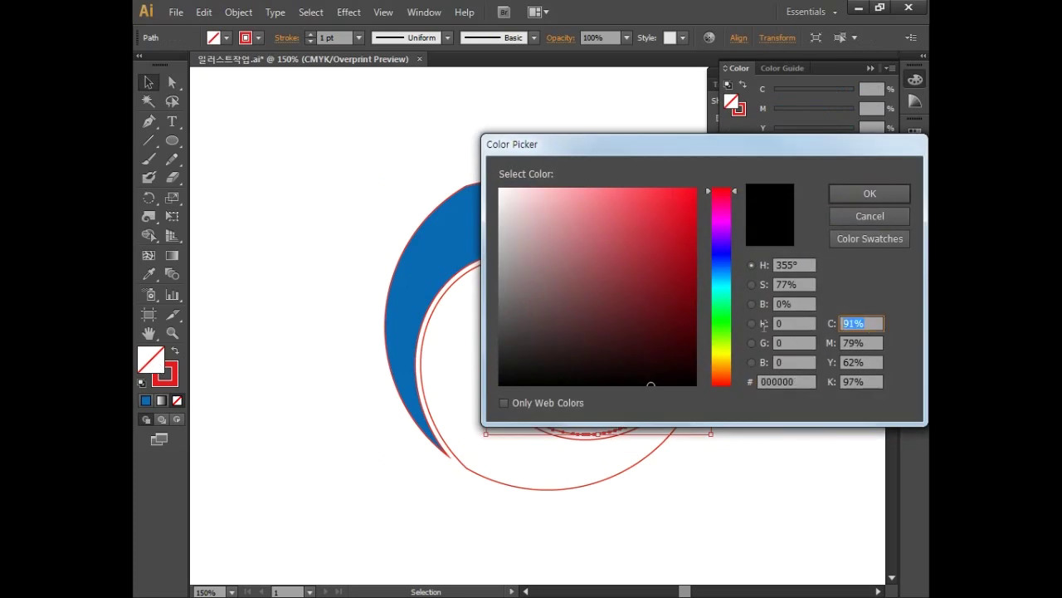
text(0)
key(Tab)
text(90)
key(Tab)
text(70)
key(Tab)
text(0)
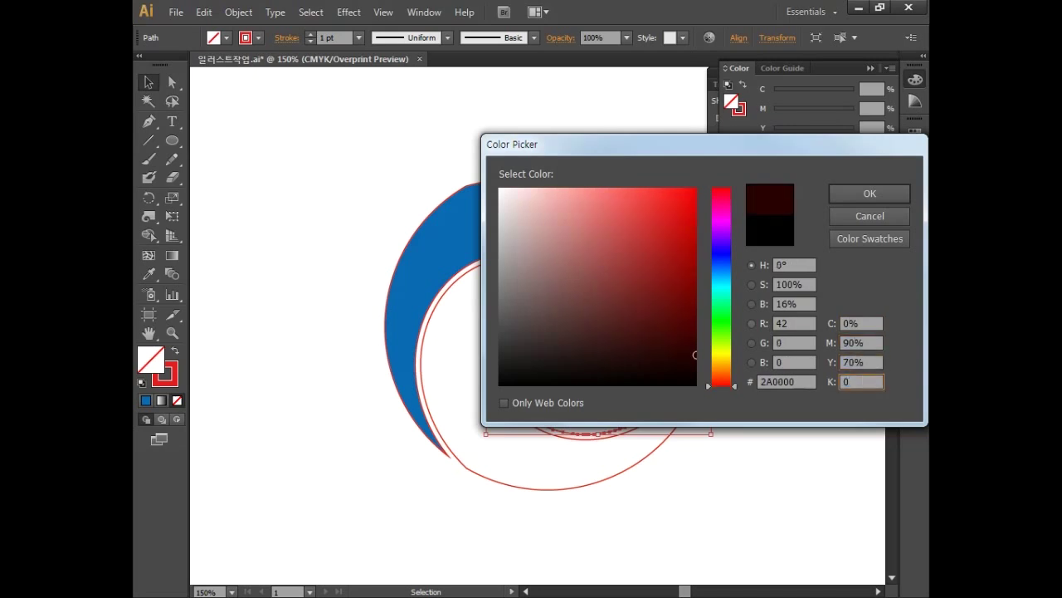
click(872, 199)
Fill the bottom swirl piece with yellow, C 0%, M 10%, Y 70%, K 0%.
click(553, 491)
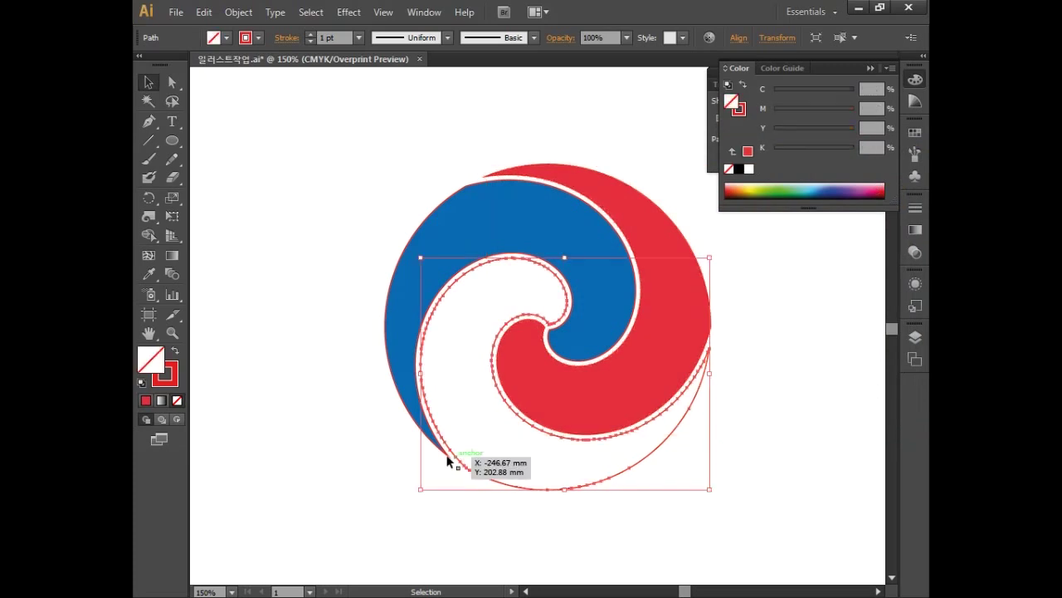
double_click(159, 364)
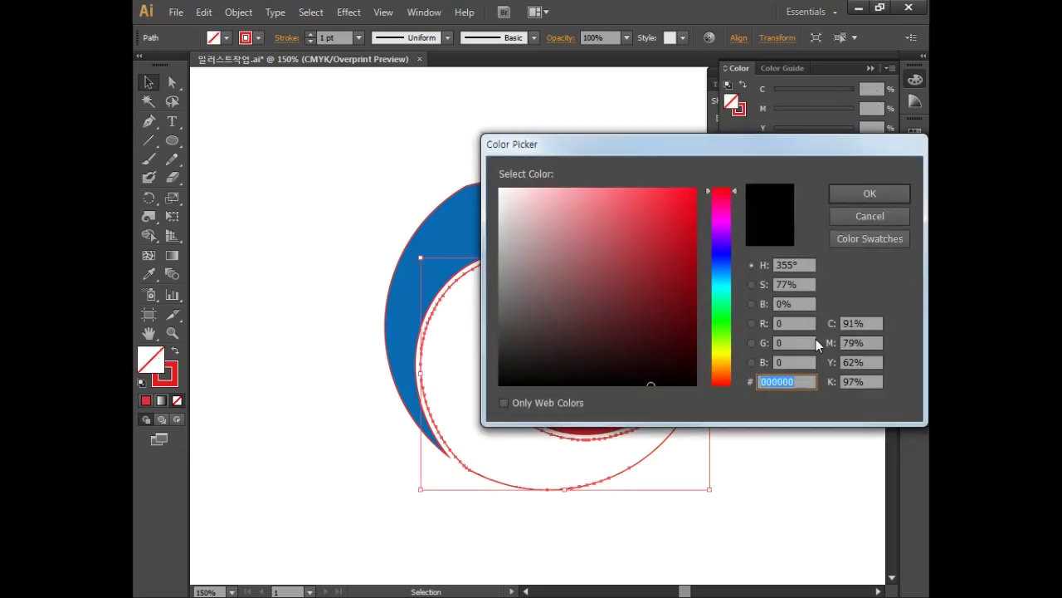
key(Tab)
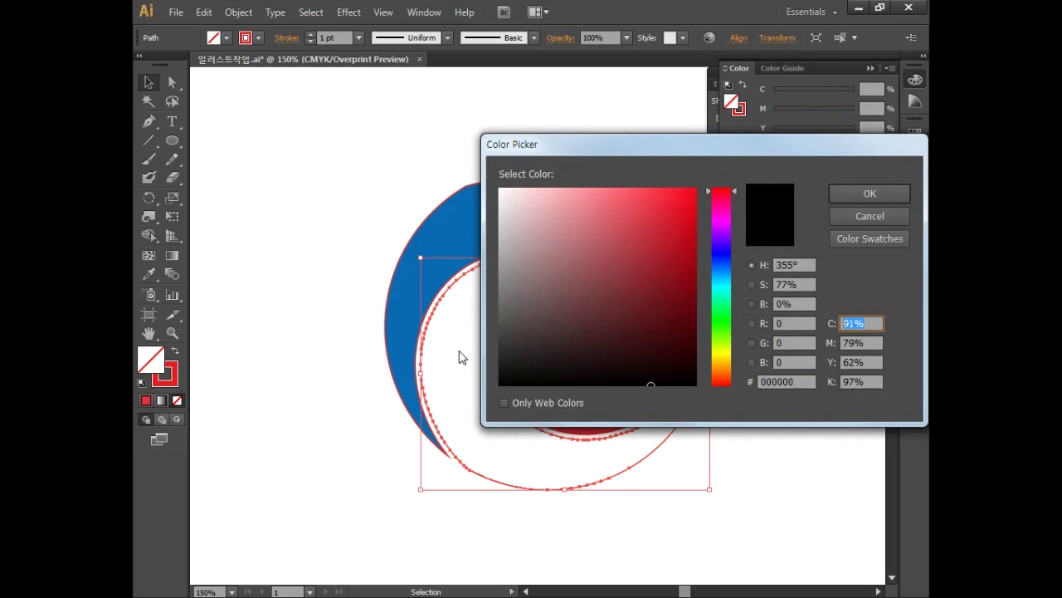
text(0)
key(Tab)
text(10)
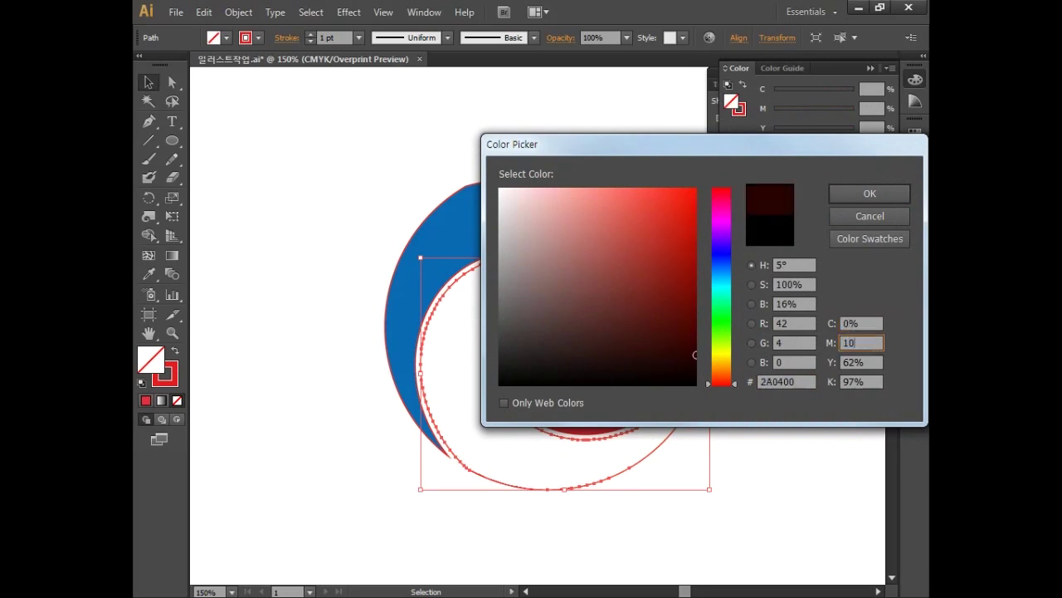
key(Tab)
text(70)
key(Tab)
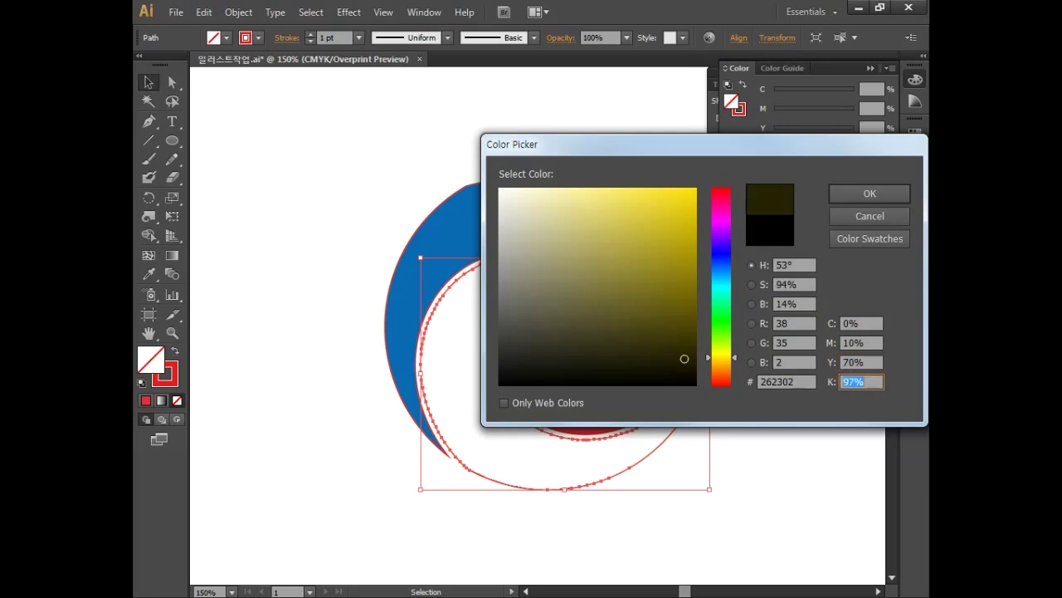
text(0)
click(869, 192)
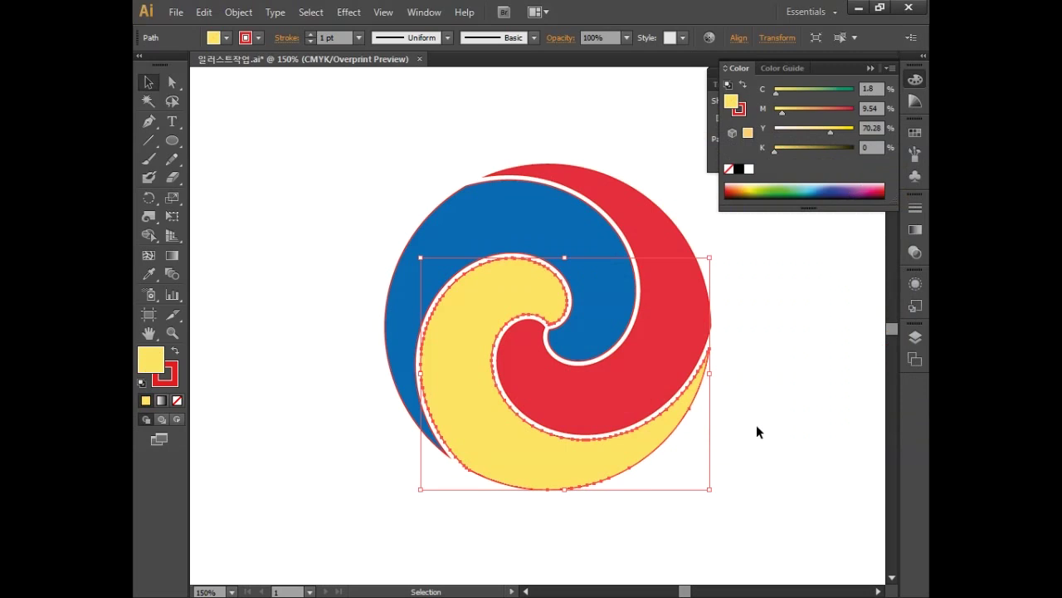
Remove the stroke from all three swirl pieces and deselect them.
drag(750, 456, 319, 162)
click(171, 380)
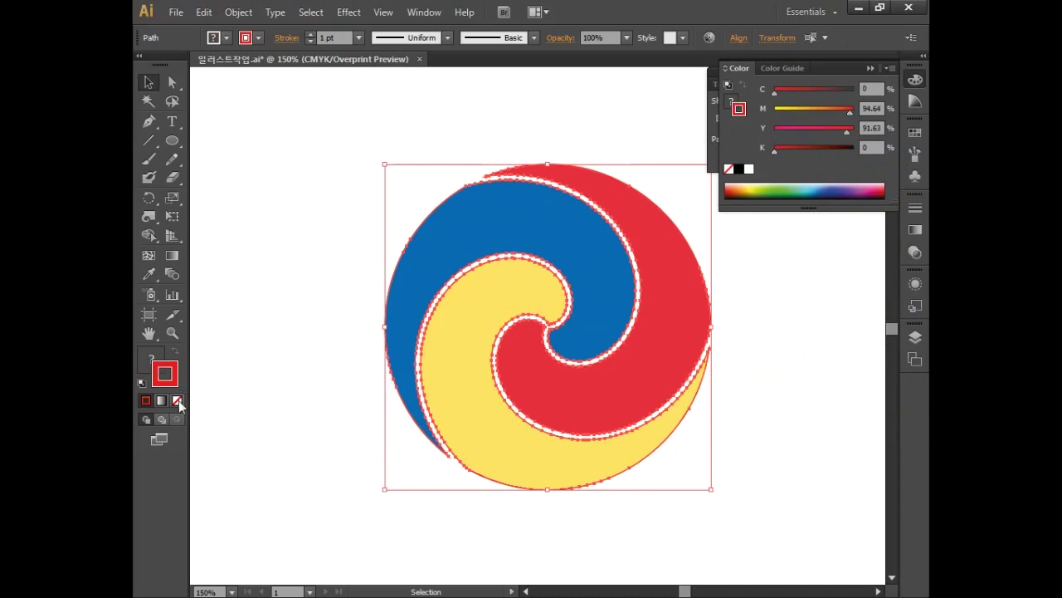
click(176, 400)
click(310, 302)
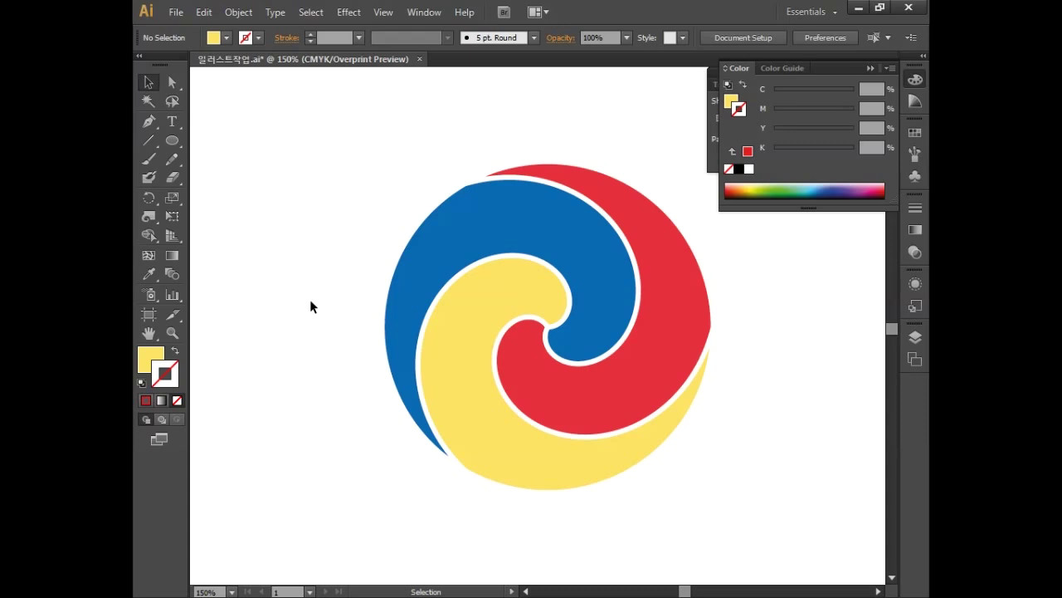
click(309, 301)
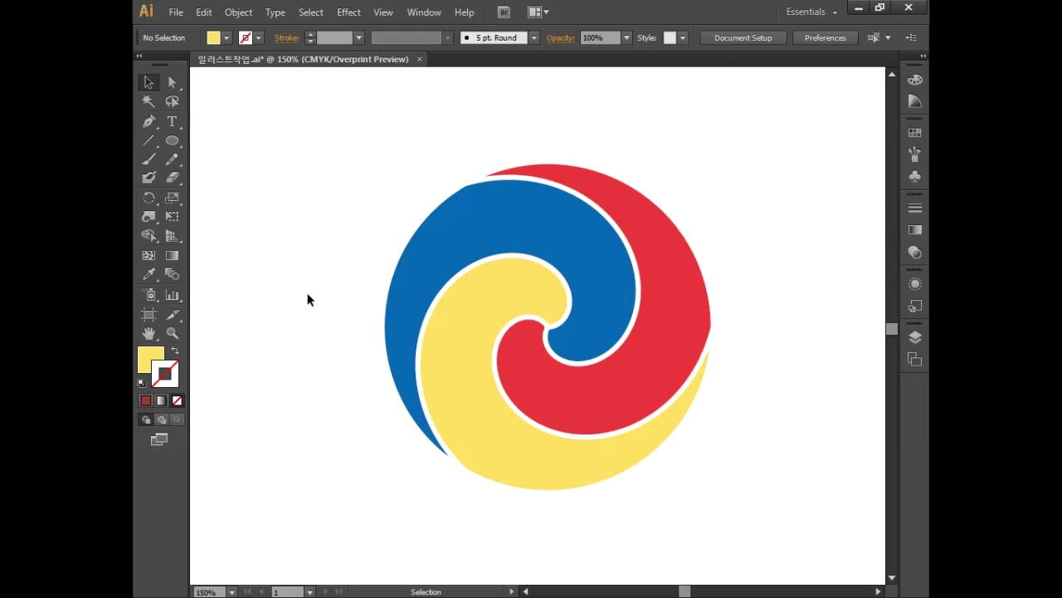
Draw a closed arched leaf on an empty area with the Pen tool, with a split left tip and a pointed lower-right end.
drag(293, 299, 614, 309)
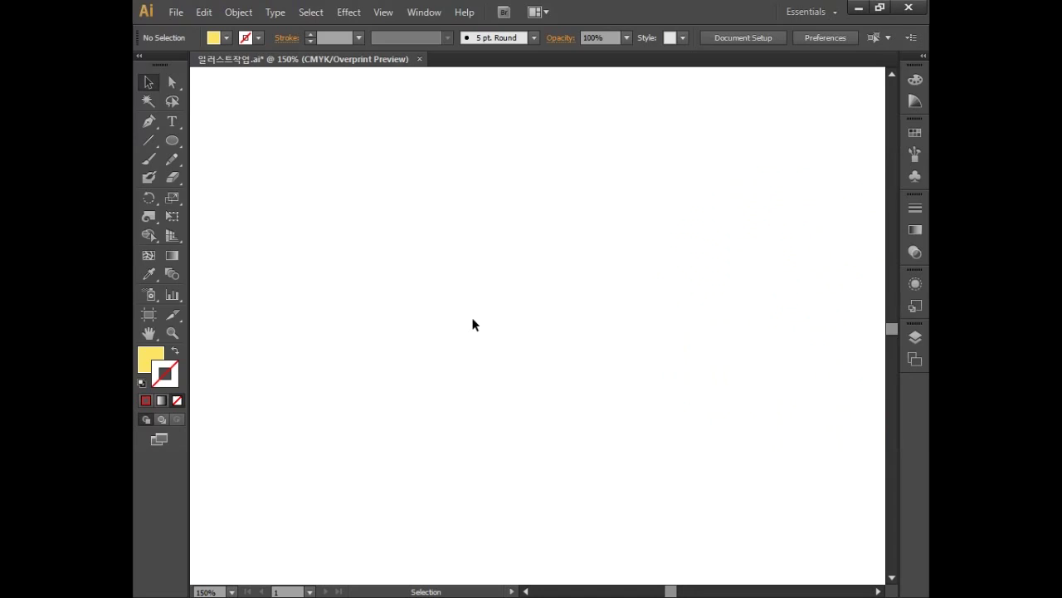
click(149, 121)
click(640, 399)
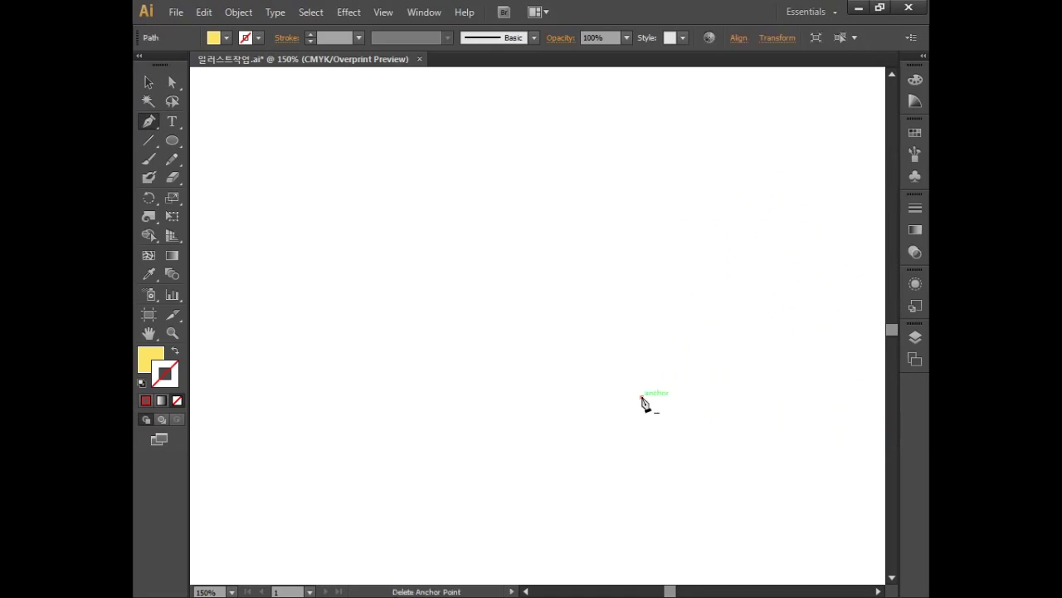
drag(410, 249, 287, 371)
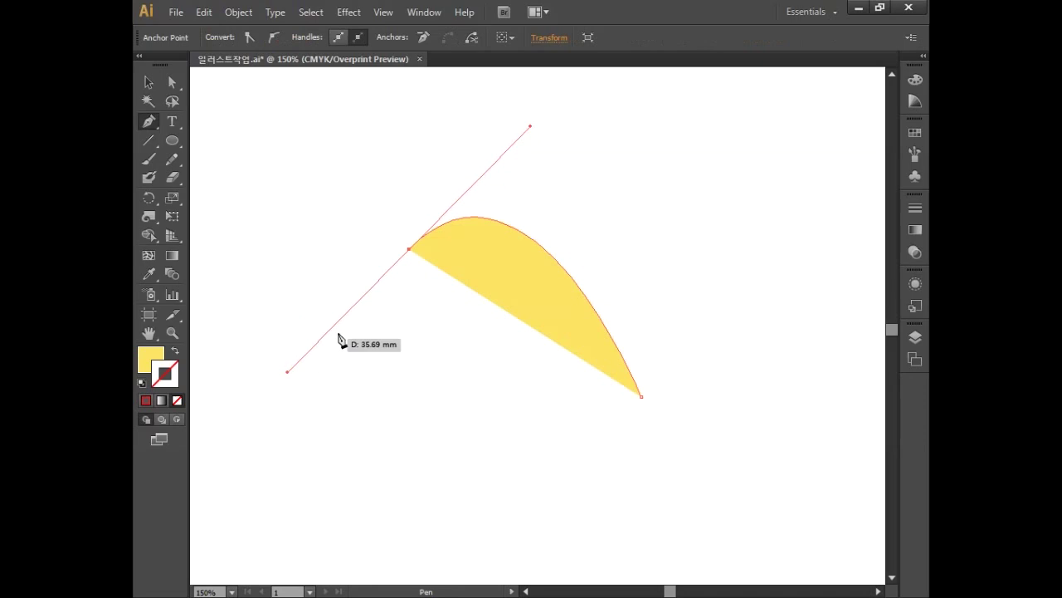
click(408, 250)
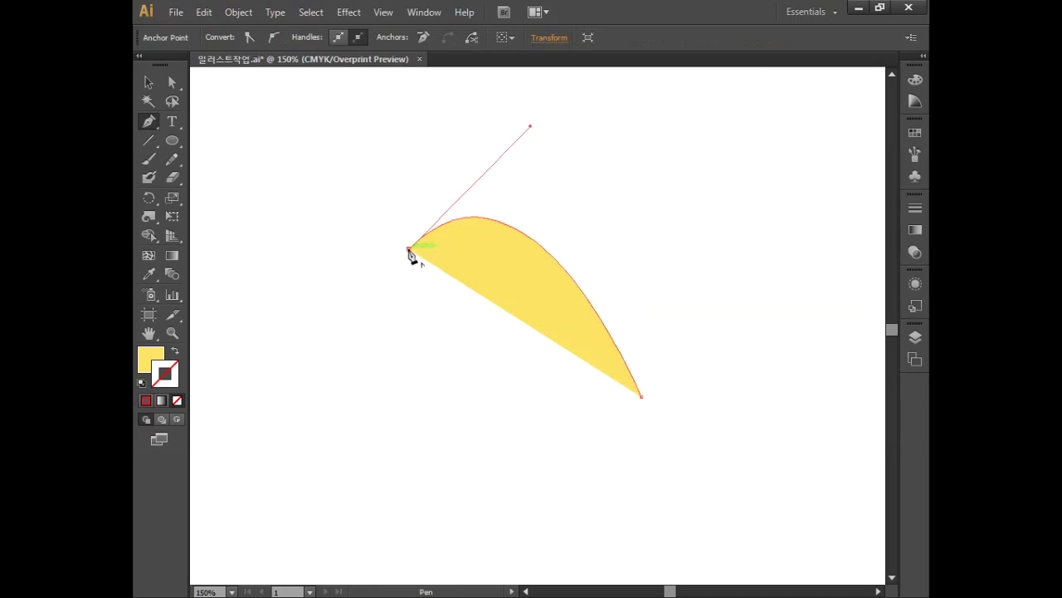
drag(479, 203, 524, 206)
click(480, 203)
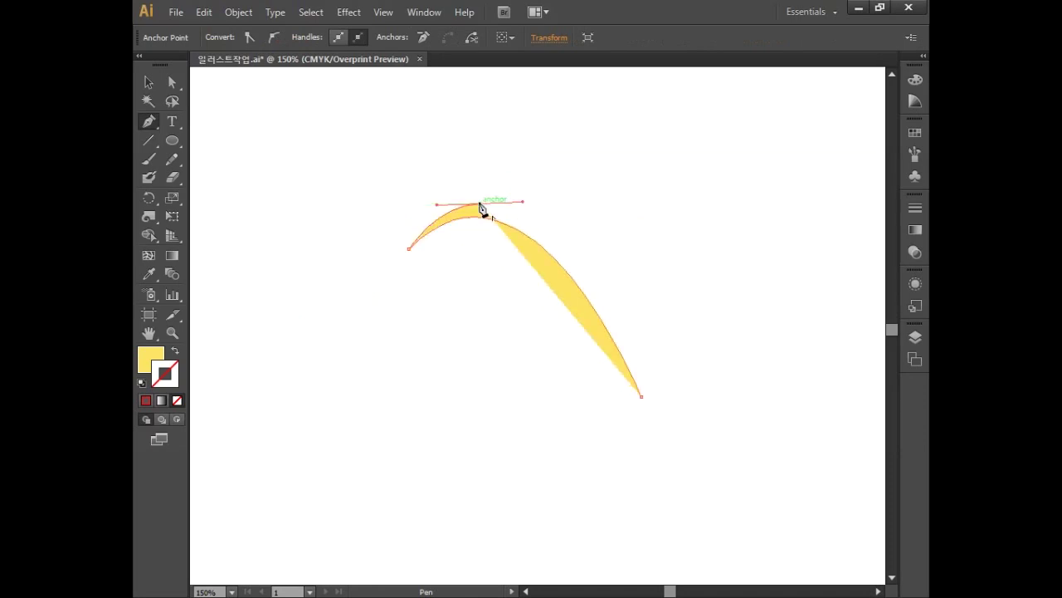
drag(417, 184, 387, 195)
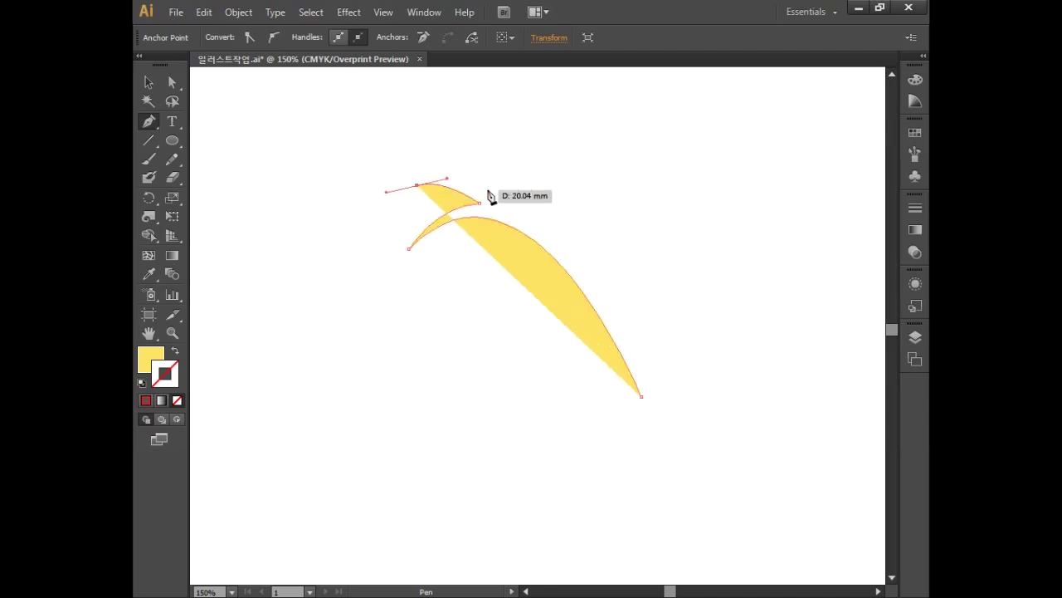
click(417, 183)
drag(559, 222, 612, 287)
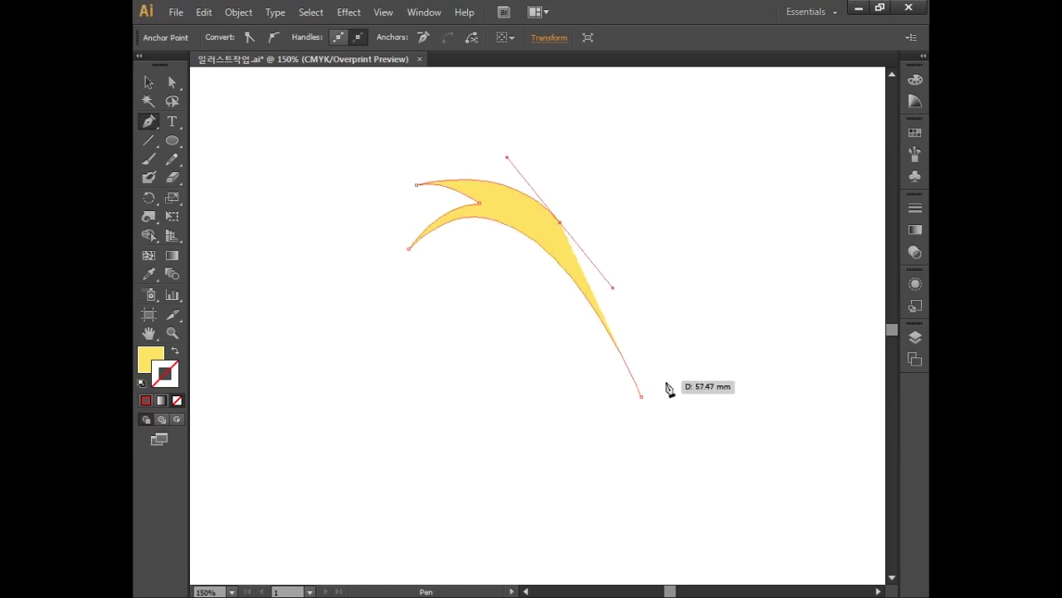
click(642, 397)
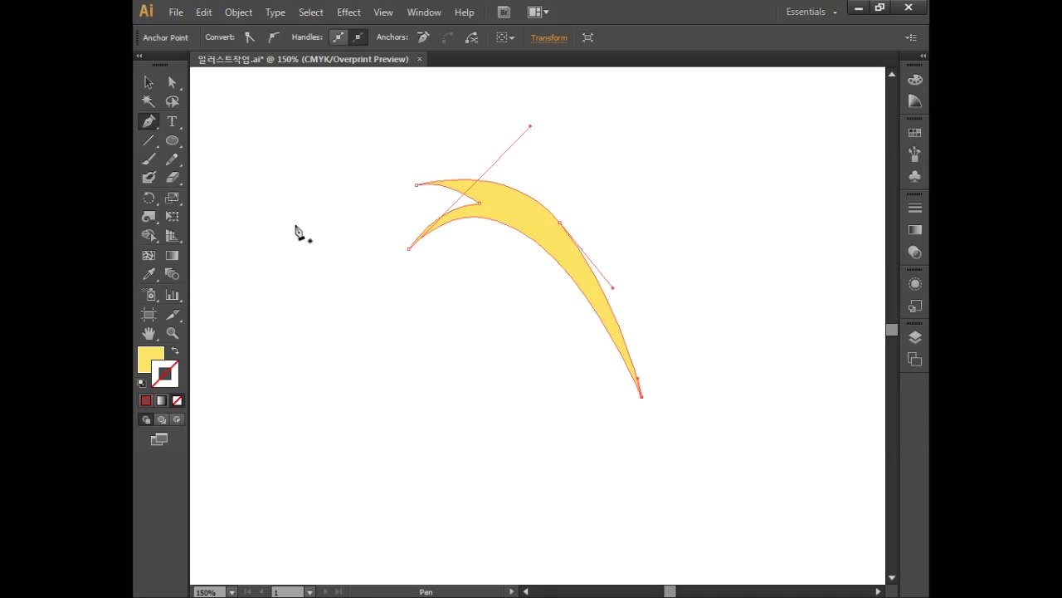
click(173, 83)
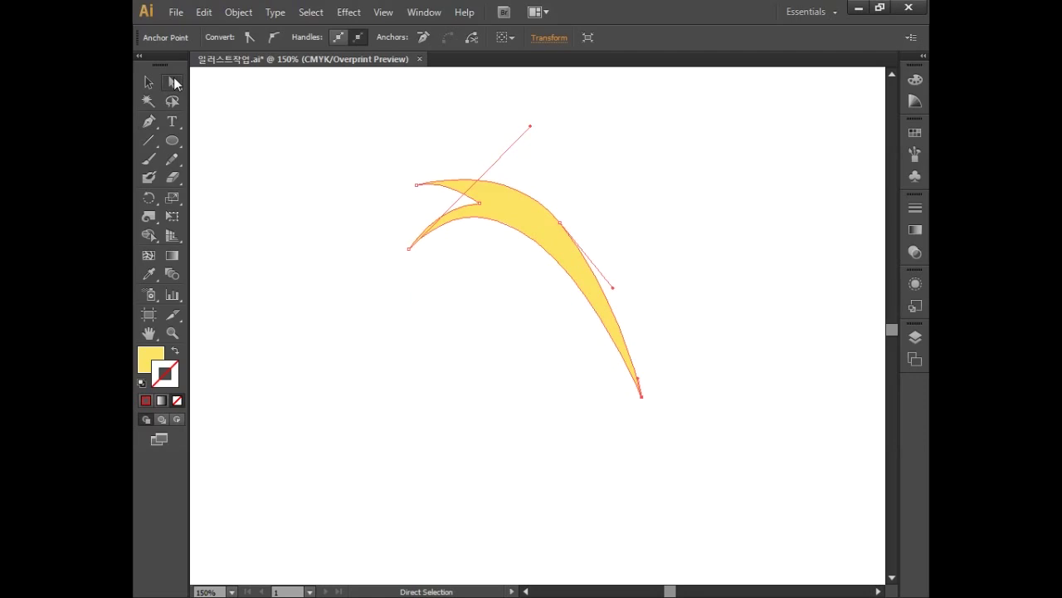
click(151, 121)
key(ctrl)
key(alt)
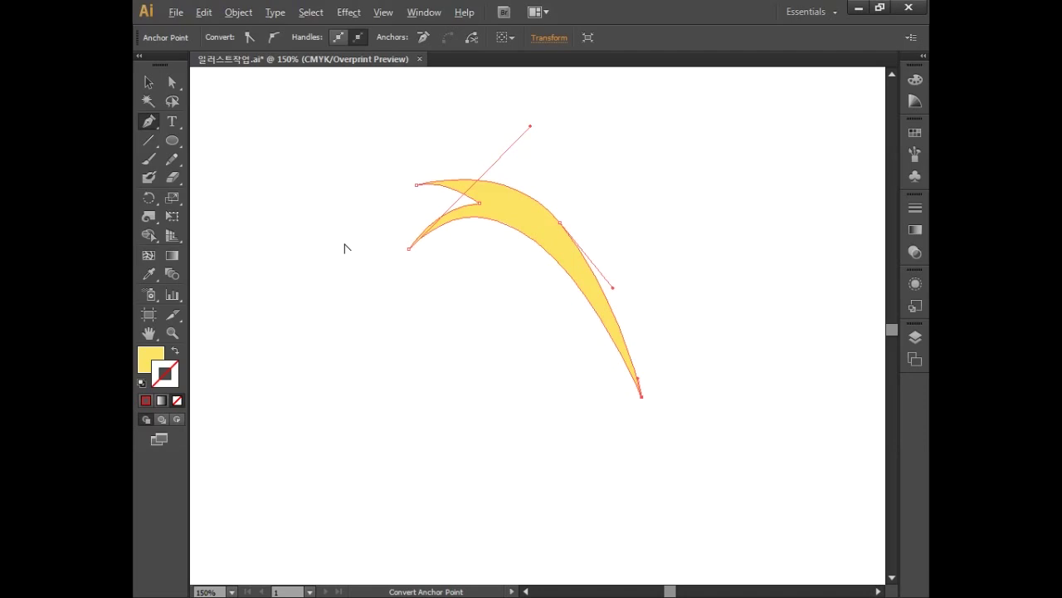
Reshape the arched leaf by moving its anchors and direction handles, making it slimmer with a shorter notch between the two tips.
key(ctrl)
drag(408, 248, 390, 250)
drag(479, 203, 474, 206)
drag(418, 185, 430, 196)
drag(645, 403, 620, 401)
drag(514, 126, 535, 120)
drag(636, 184, 614, 283)
drag(513, 220, 527, 163)
click(448, 305)
drag(448, 306, 417, 285)
drag(448, 288, 448, 286)
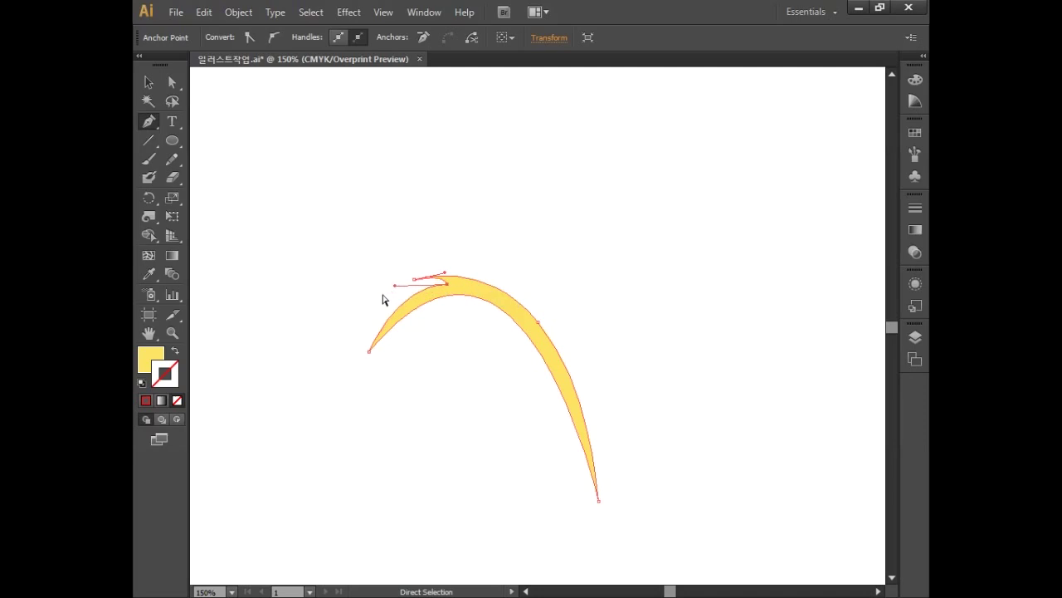
Remove the middle anchor on the leaf's outer curve and adjust the tips and end handles for a thin, smooth arch.
ctrl+click(422, 281)
click(537, 327)
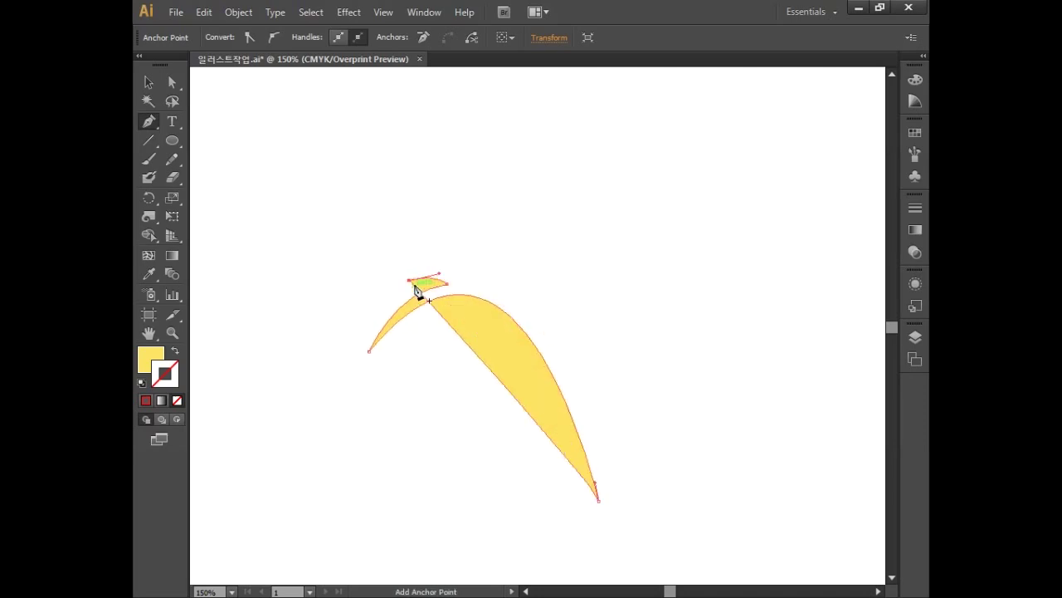
drag(595, 479, 561, 210)
drag(524, 162, 532, 153)
click(417, 283)
drag(408, 284, 440, 285)
click(370, 351)
drag(532, 153, 519, 155)
click(598, 501)
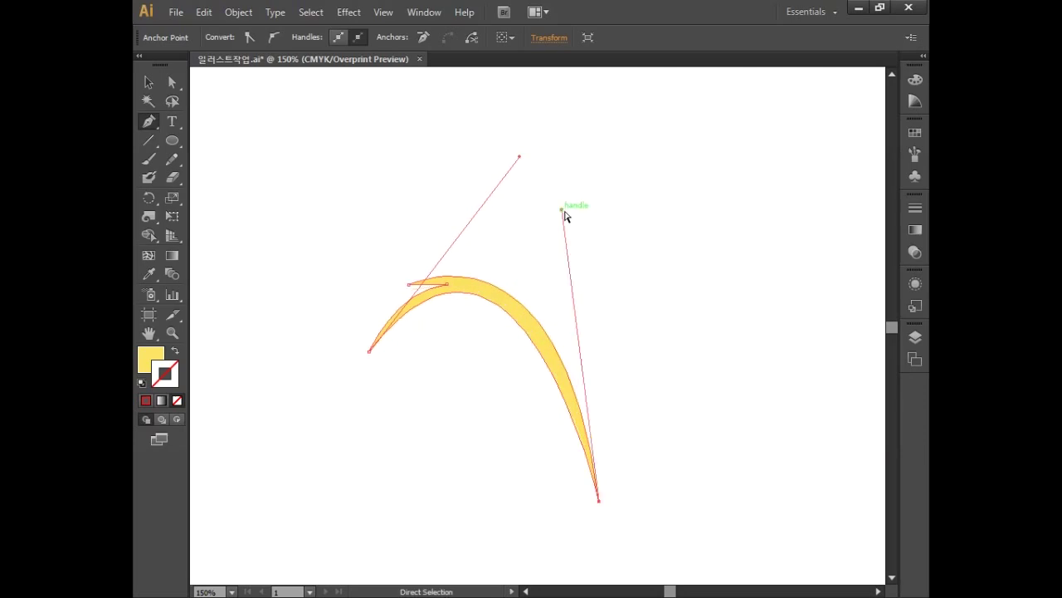
Move the whole leaf shape up and slightly to the right, and deselect it.
drag(498, 296, 529, 219)
key(v)
click(343, 318)
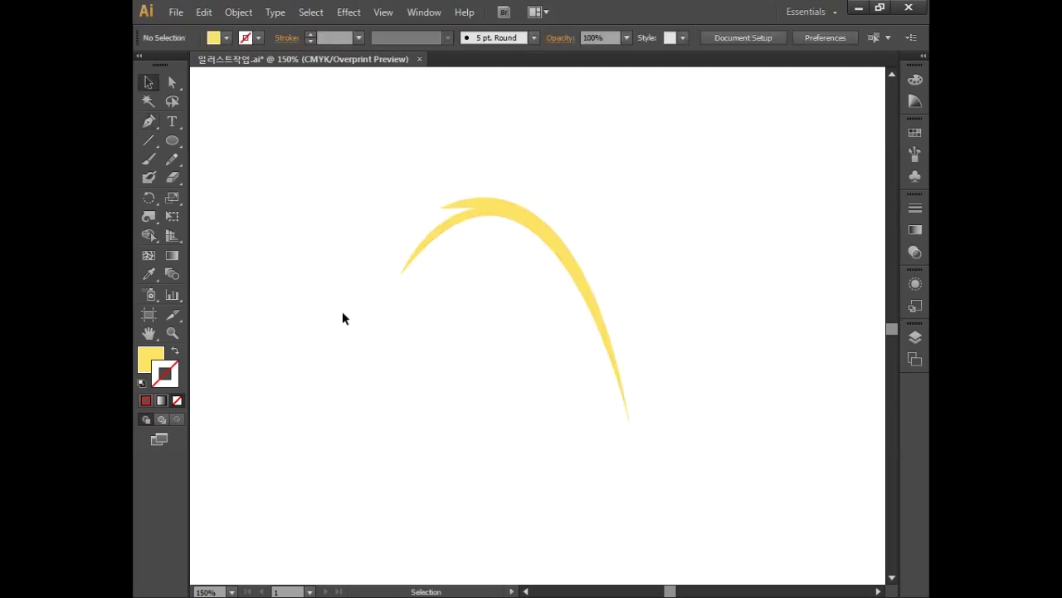
Fill the leaf shape with green, C 80%, M 30%, Y 100%, K 0%, leaving it without a stroke.
drag(359, 165, 654, 455)
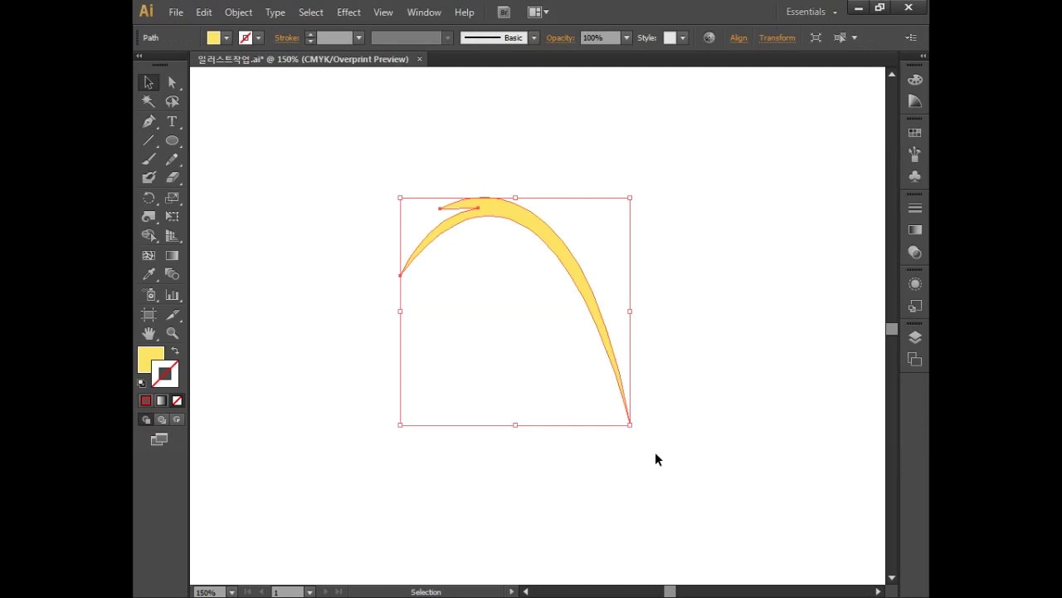
double_click(150, 359)
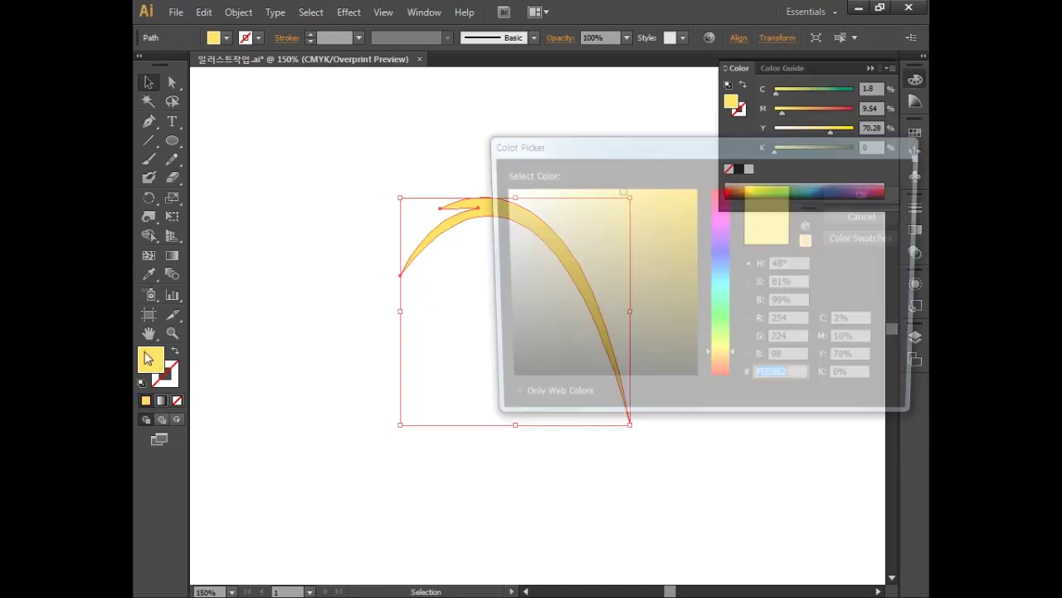
click(852, 323)
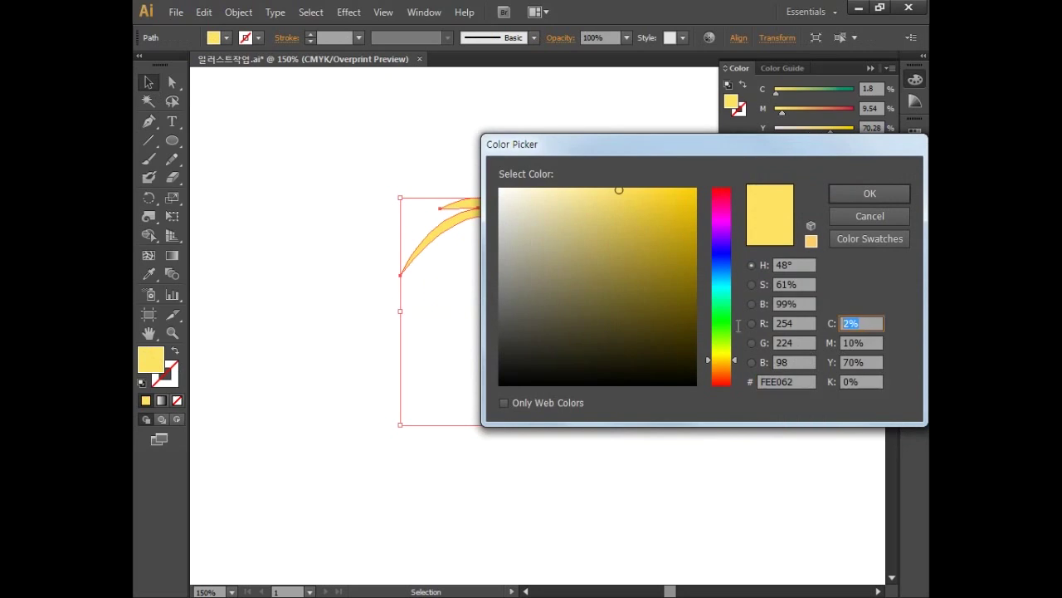
text(80)
key(Tab)
text(3)
key(Tab)
text(100)
key(Tab)
text(0)
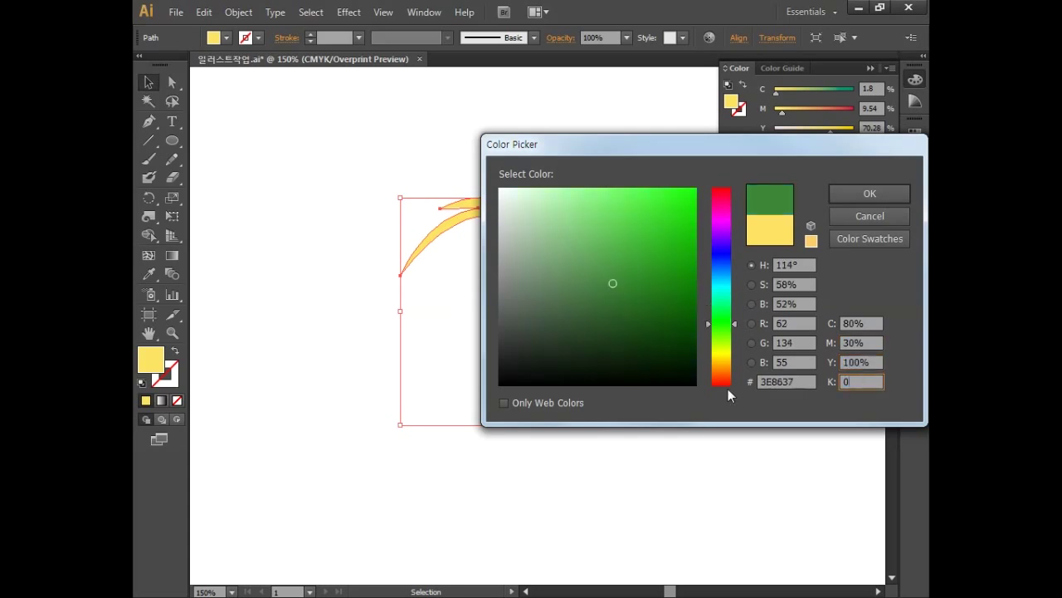
click(868, 193)
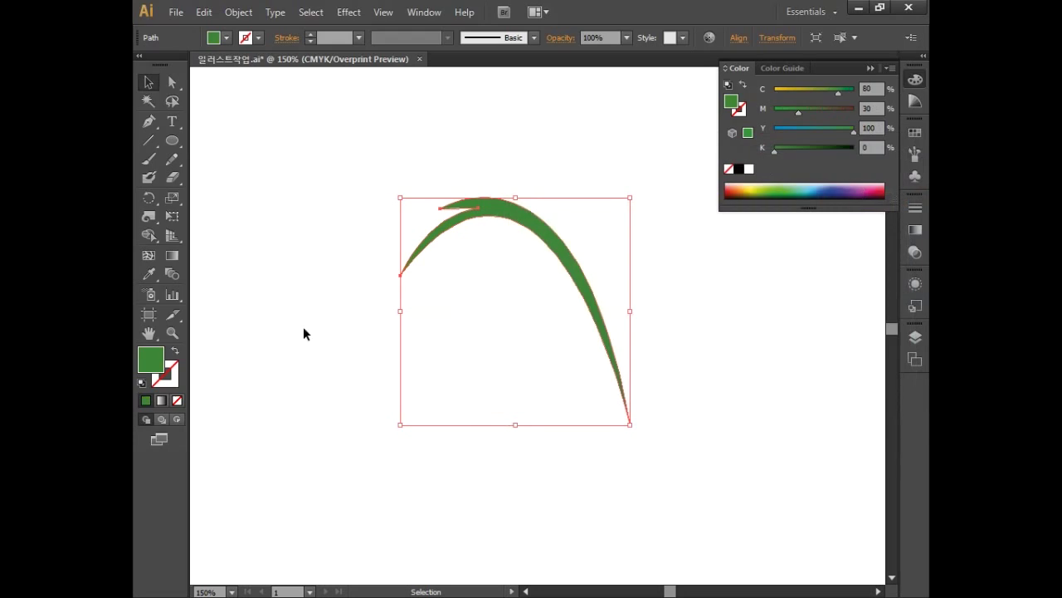
click(175, 373)
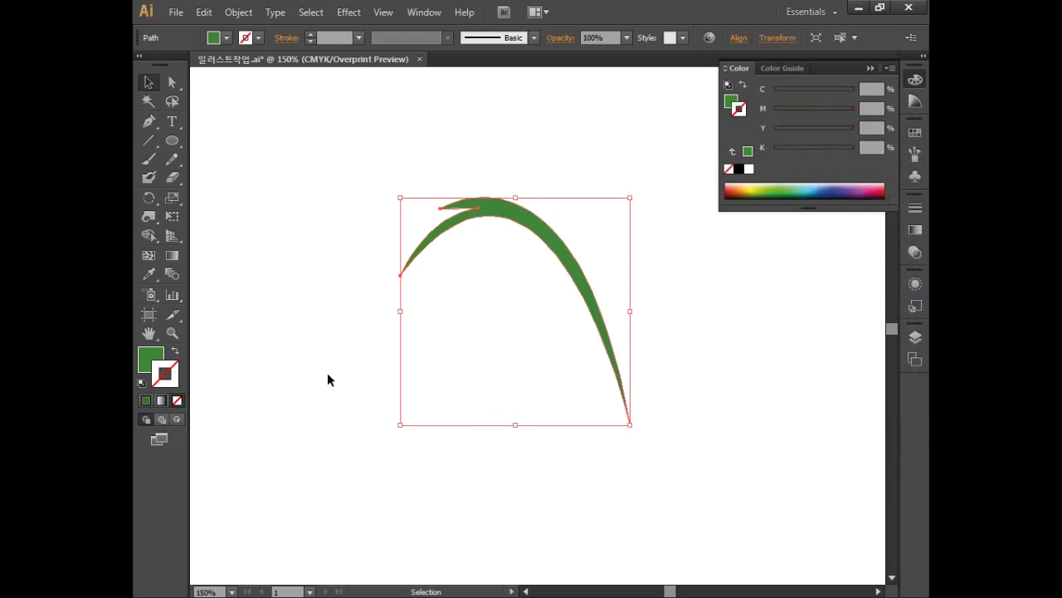
Draw a small horizontal green ellipse beside the leaf's split left end.
click(172, 140)
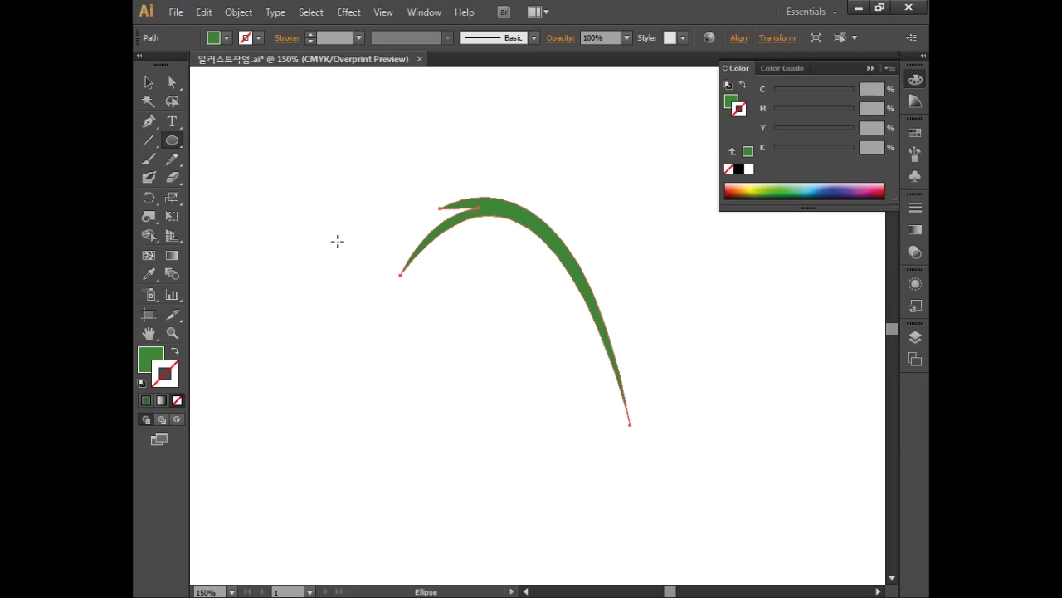
key(ctrl+plus)
key(ctrl+plus)
drag(390, 258, 489, 374)
key(ctrl+plus)
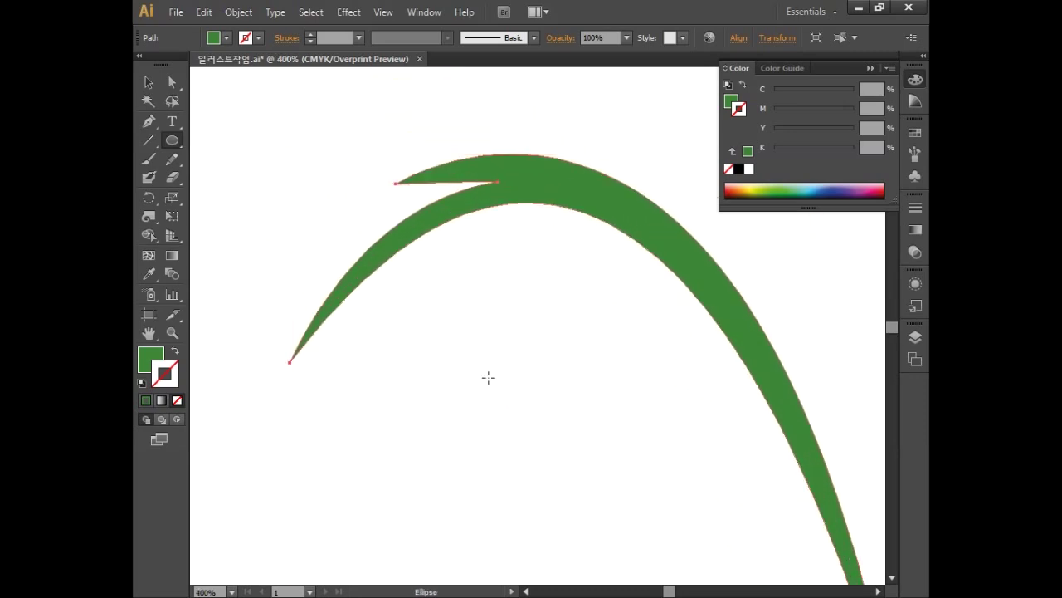
drag(318, 200, 385, 235)
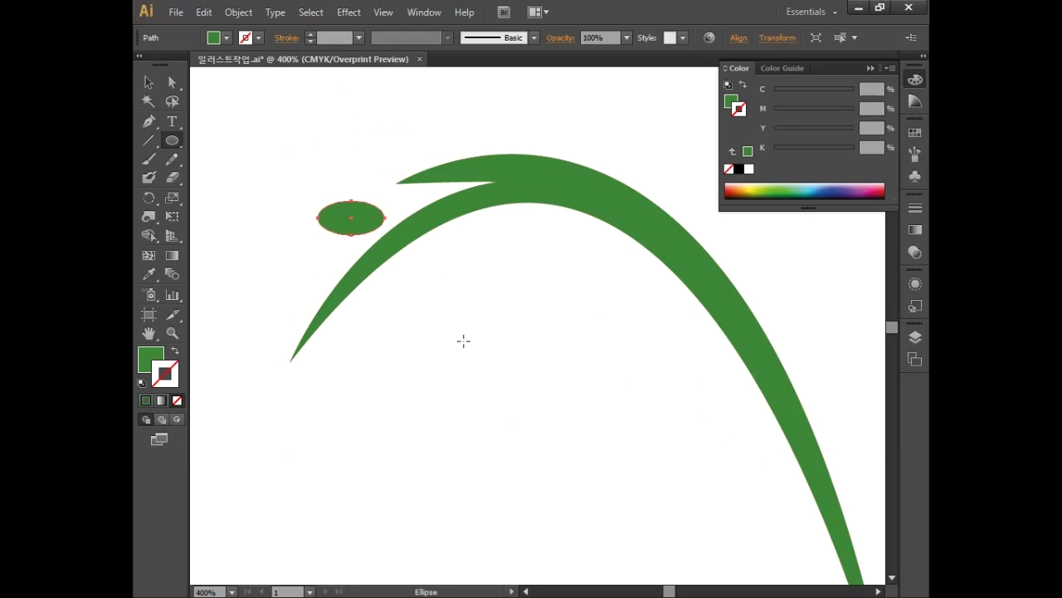
Tilt the small ellipse slightly counterclockwise and fill it with orange, C 0%, M 40%, Y 80%, K 0%.
click(149, 82)
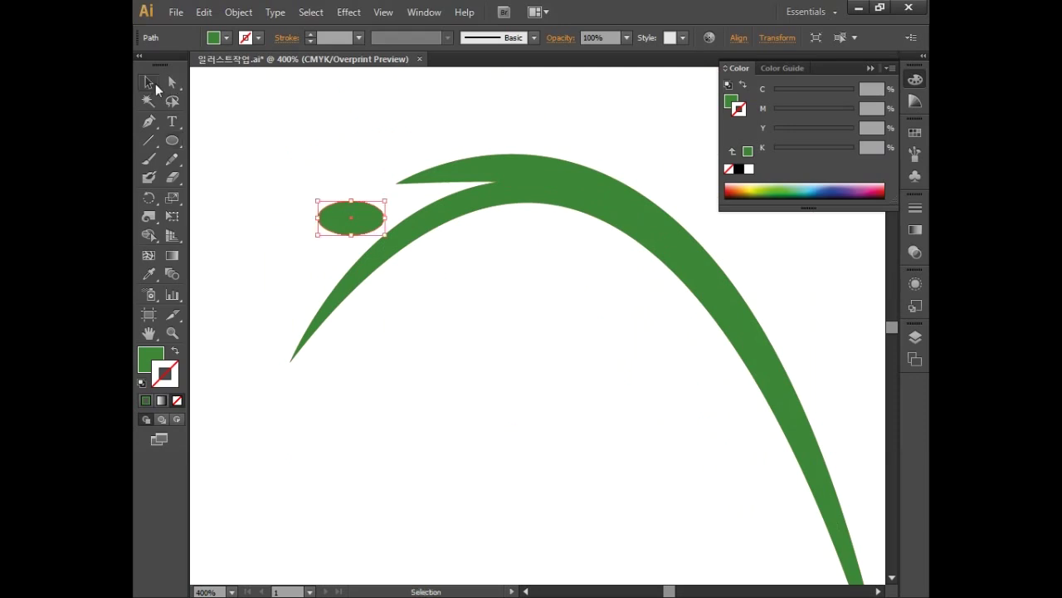
drag(312, 193, 309, 205)
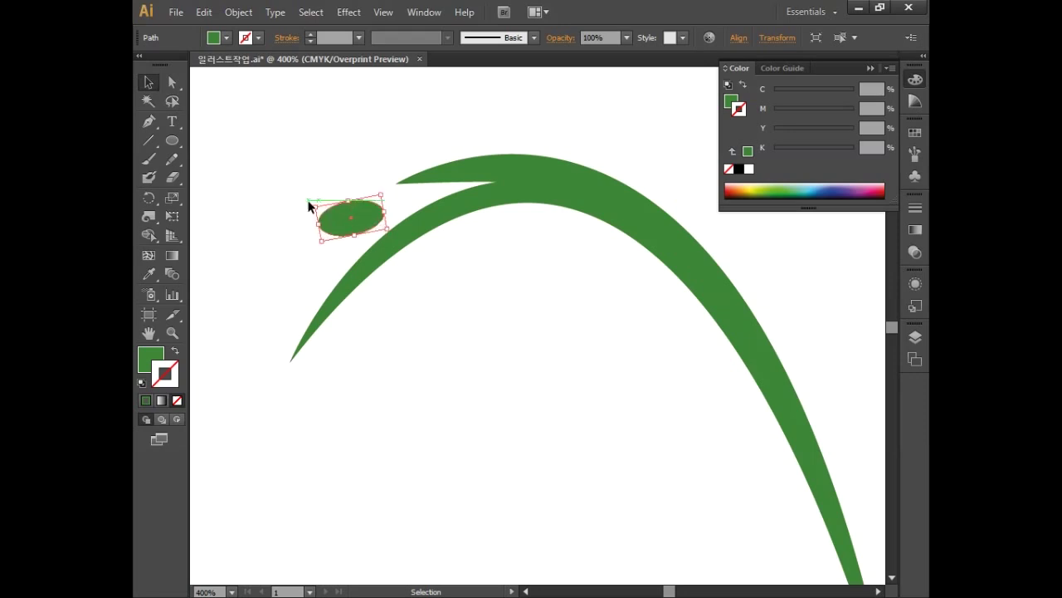
double_click(153, 362)
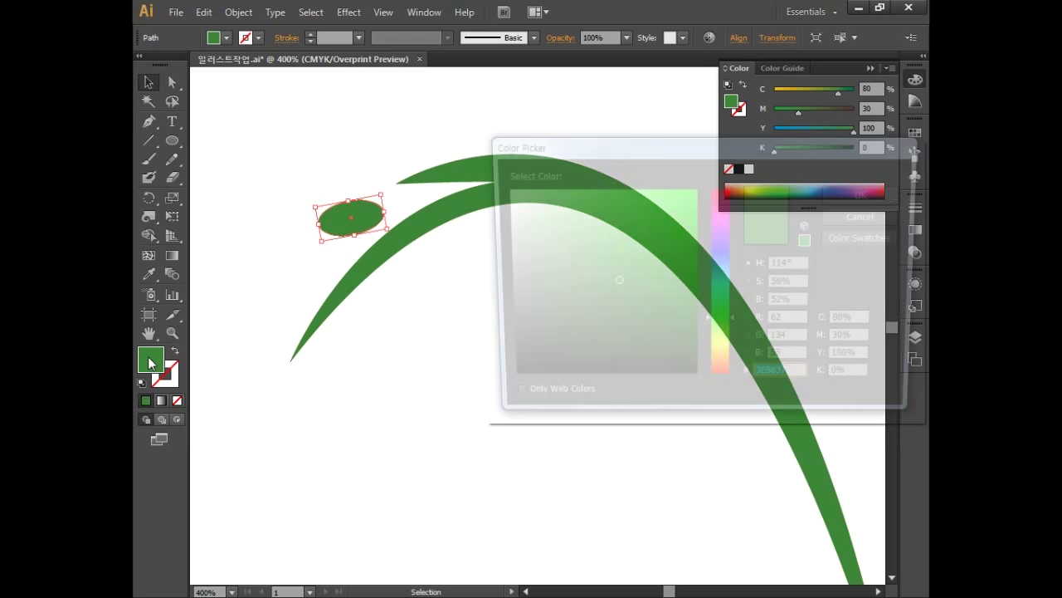
click(861, 324)
double_click(861, 325)
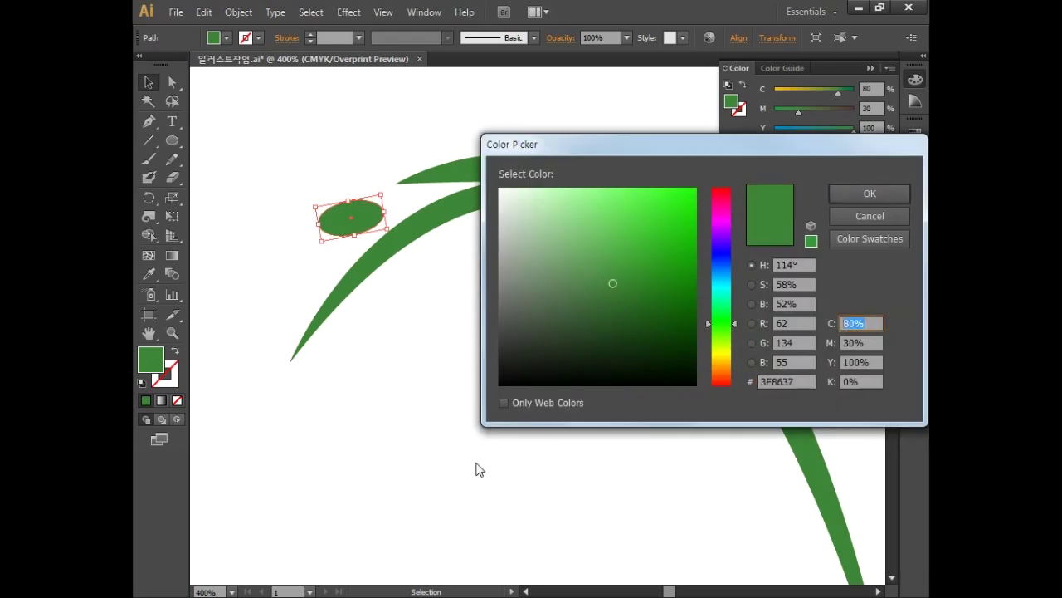
text(0)
key(Tab)
text(40)
key(Tab)
text(80)
key(Tab)
text(0)
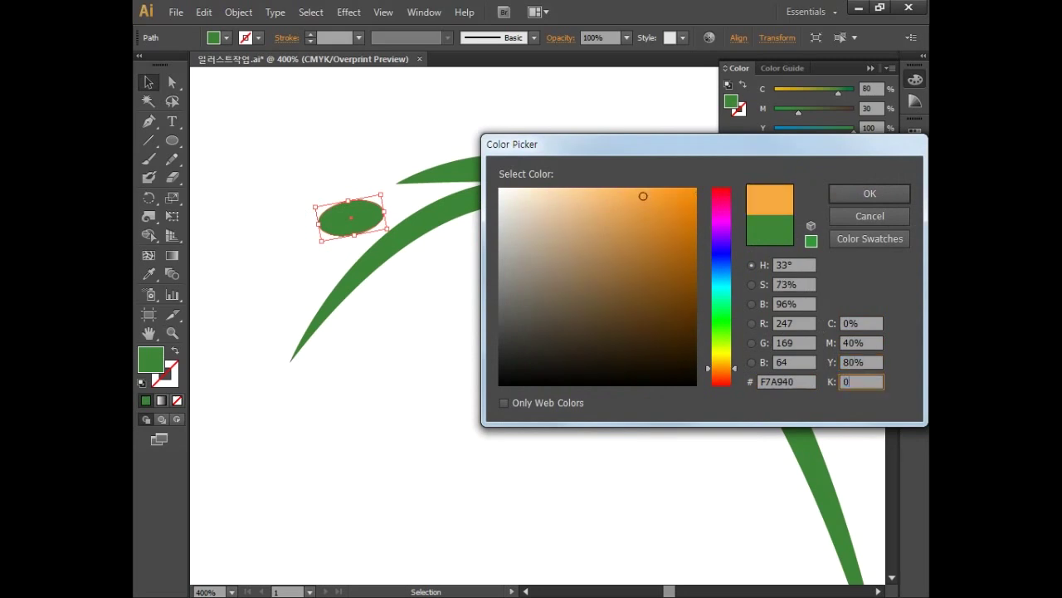
click(839, 199)
Duplicate the orange ellipse just below and left of the first, and rotate the copy to a steeper tilt.
drag(467, 340, 504, 382)
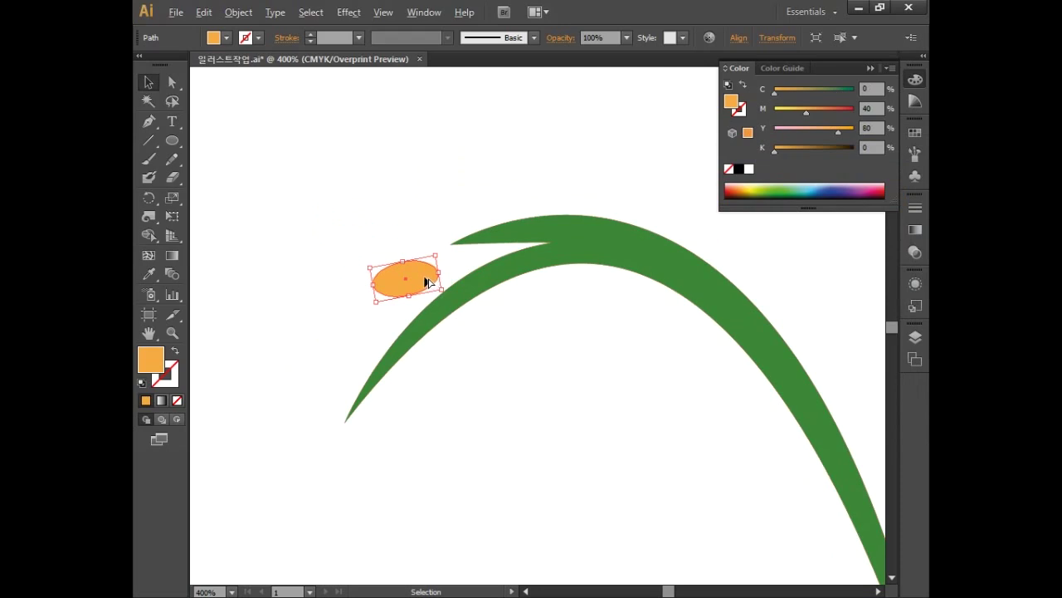
drag(424, 277, 376, 326)
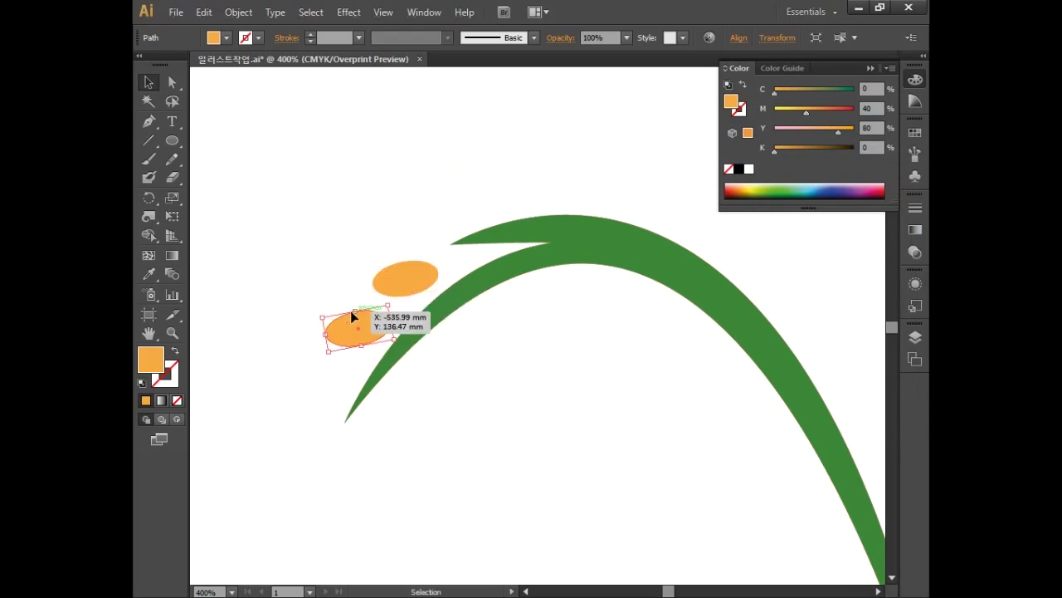
click(312, 308)
click(343, 331)
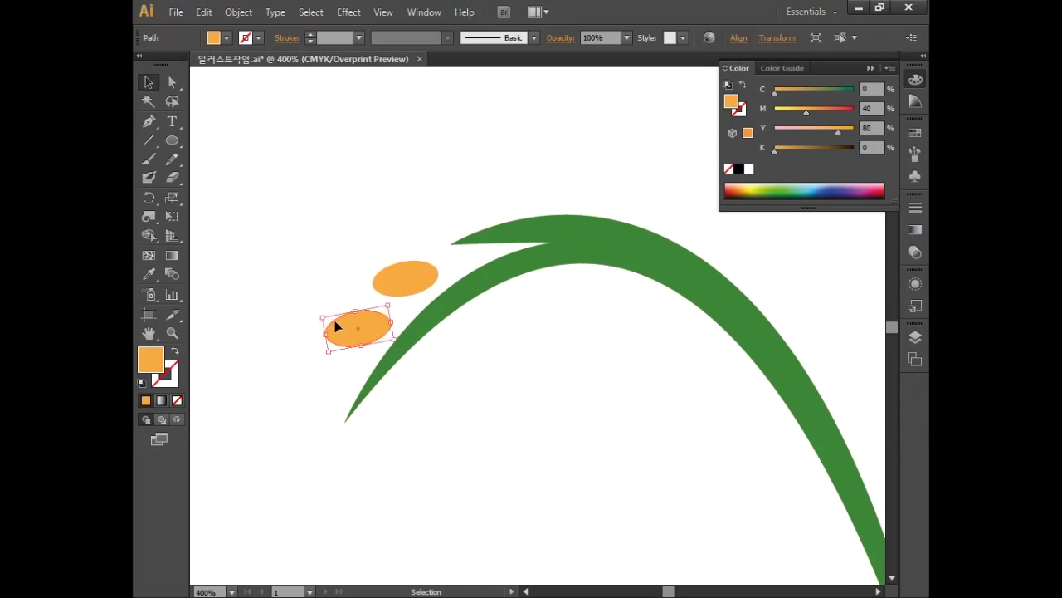
drag(317, 307, 313, 325)
Duplicate the orange ellipses repeatedly to build two curved rows of grains running down beside the leaf's split end.
key(space)
drag(417, 417, 529, 403)
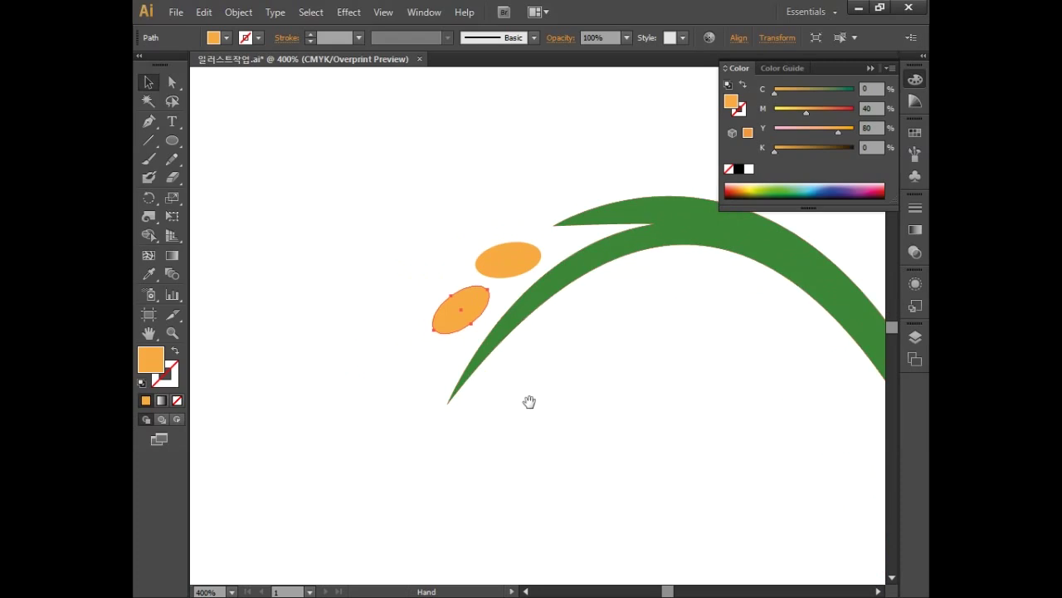
key(ctrl+equal)
key(ctrl+minus)
key(space)
drag(519, 327, 467, 310)
drag(506, 243, 477, 209)
drag(466, 297, 395, 349)
drag(460, 315, 431, 384)
drag(432, 384, 398, 506)
drag(372, 415, 357, 458)
Shift and rotate the upper and middle grains so both rows follow the curve of the arch.
click(448, 261)
drag(465, 263, 470, 246)
click(481, 304)
drag(505, 291, 505, 267)
click(465, 285)
click(476, 208)
drag(498, 158, 504, 164)
click(404, 332)
drag(349, 342, 357, 378)
click(445, 369)
drag(471, 375, 436, 352)
Rotate and reposition the lowest grains so the cluster tapers to a single hanging grain, and deselect.
drag(381, 418, 377, 404)
click(423, 436)
drag(453, 442, 412, 405)
click(365, 450)
drag(348, 455, 325, 472)
drag(368, 448, 371, 441)
click(403, 490)
drag(425, 480, 398, 469)
click(523, 448)
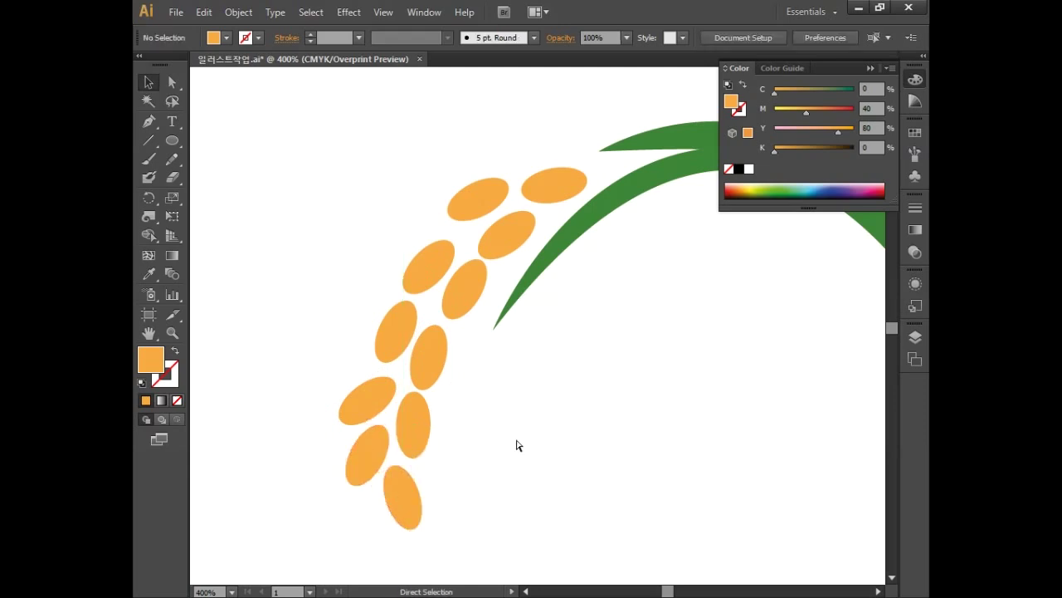
Rotate the whole leaf and grain motif clockwise until the stem's lower end points straight down, and deselect it.
key(ctrl+minus)
key(ctrl+minus)
key(space)
drag(589, 436, 507, 404)
drag(351, 173, 590, 426)
click(591, 425)
key(space)
drag(579, 362, 565, 341)
click(915, 79)
click(363, 352)
drag(361, 348, 358, 312)
click(488, 339)
key(space)
drag(543, 288, 532, 278)
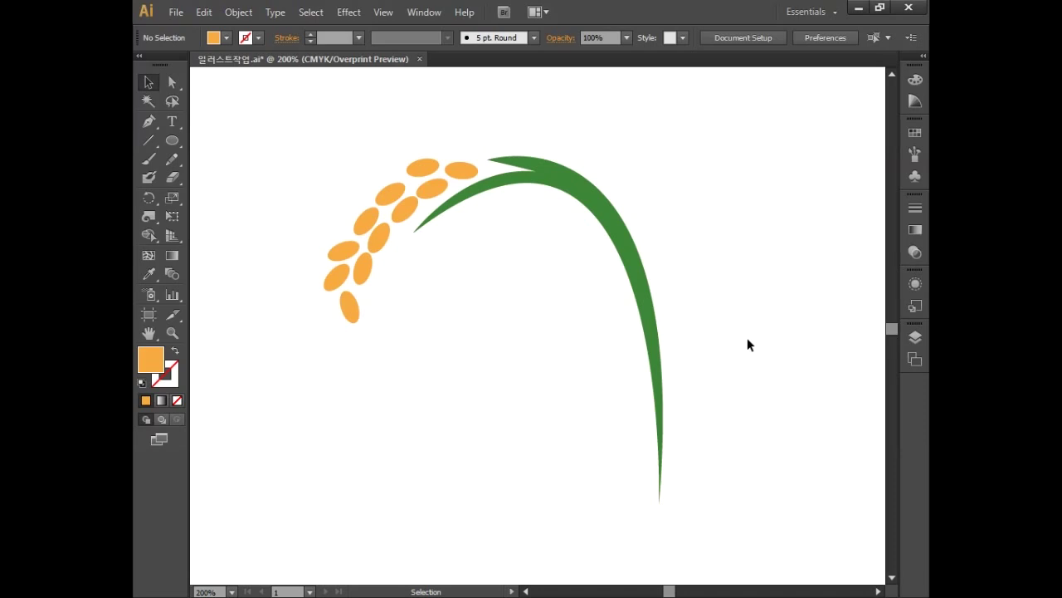
Draw a large circle in an empty area away from the rice motif.
key(space)
drag(404, 365, 548, 364)
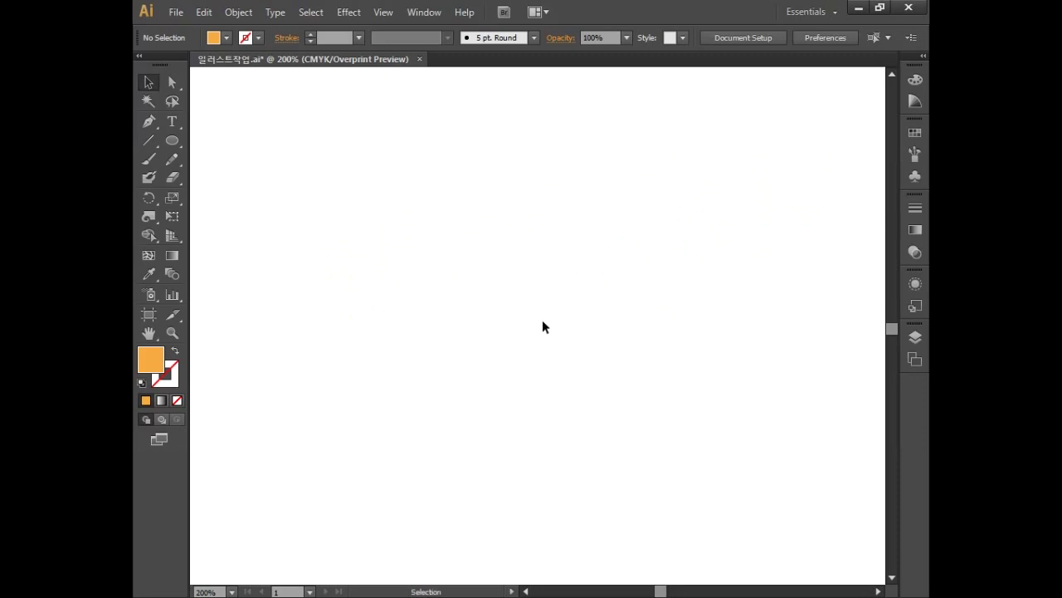
key(x)
click(172, 140)
drag(283, 229, 455, 398)
key(space)
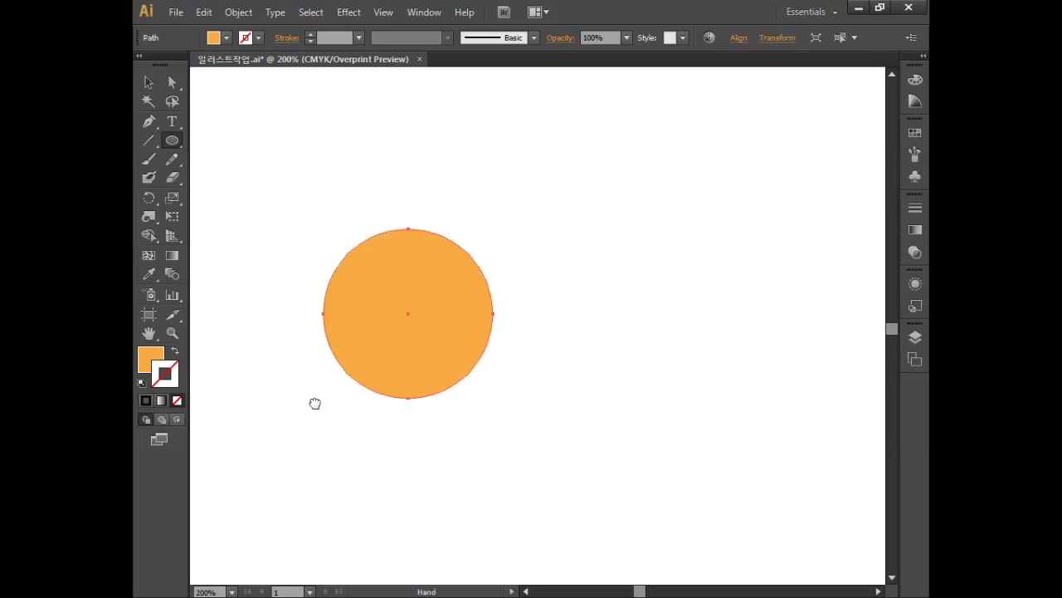
ctrl+click(334, 401)
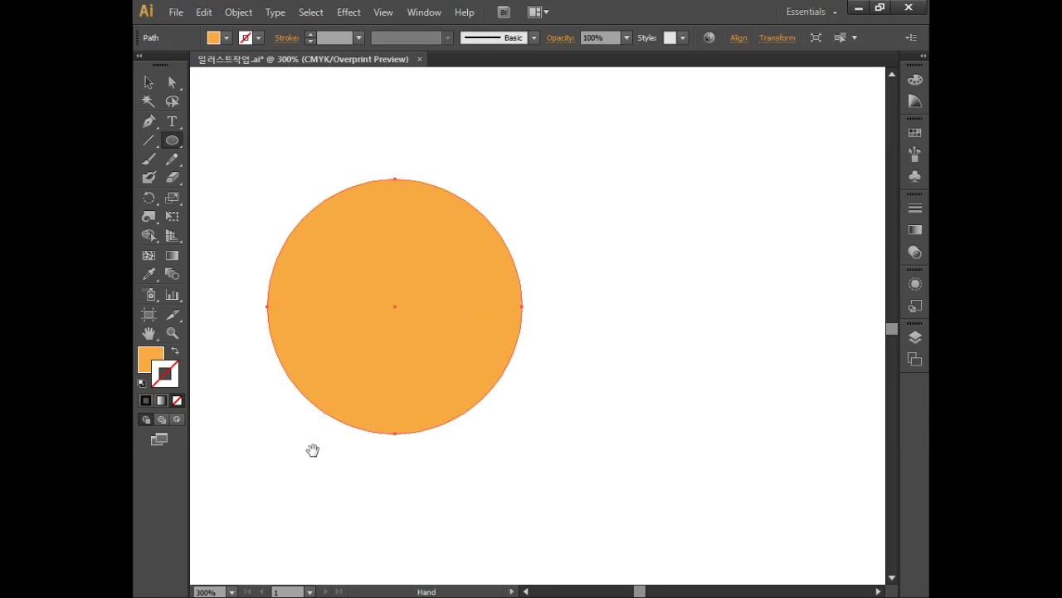
drag(317, 444, 312, 446)
Remove the circle's fill and give it a black 1 pt stroke.
click(148, 357)
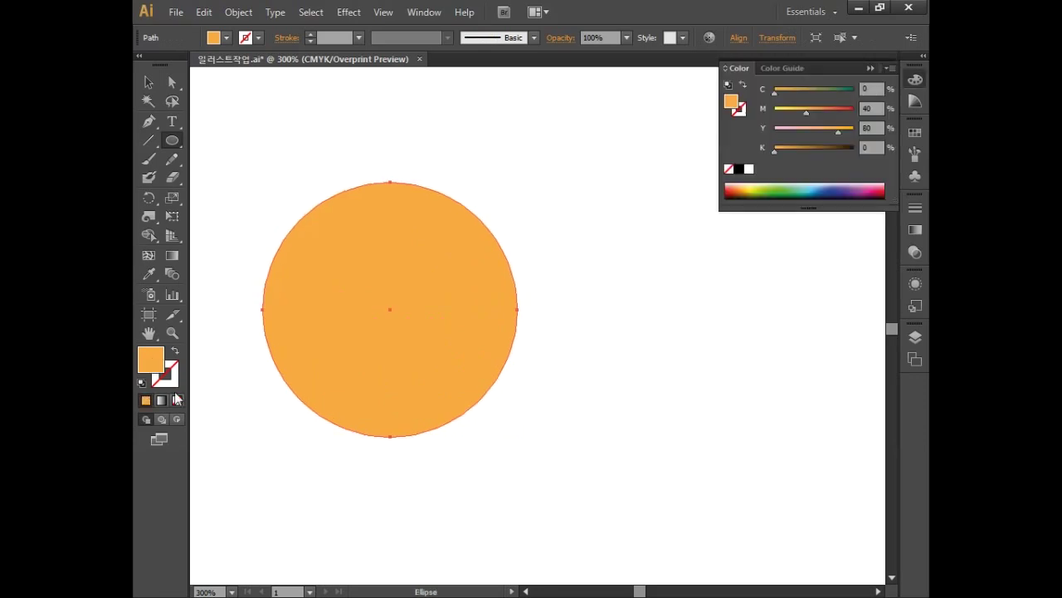
click(177, 400)
double_click(171, 381)
click(568, 368)
click(831, 195)
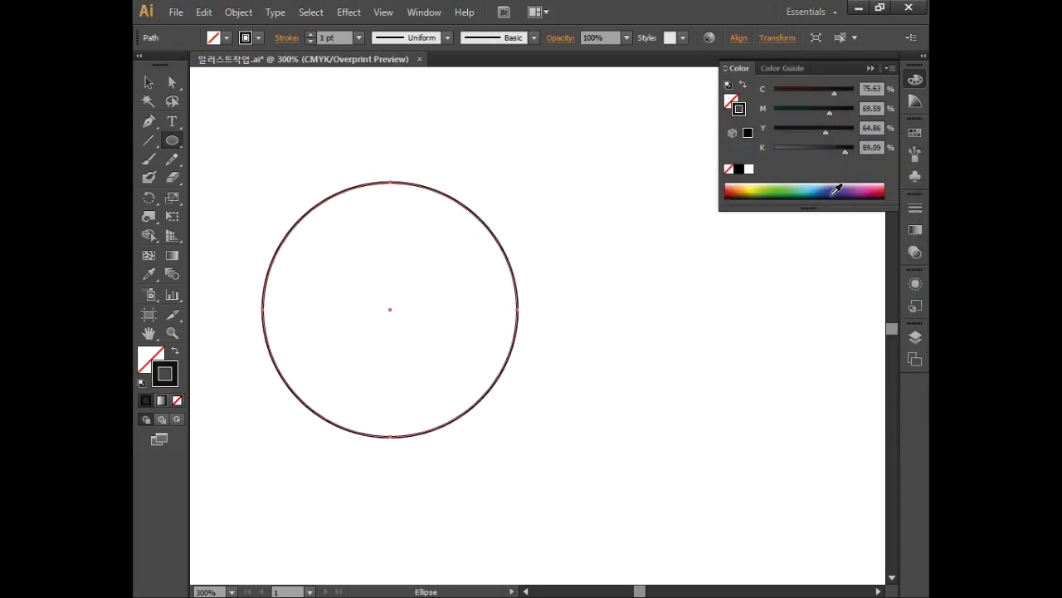
Make a concentric copy of the circle scaled uniformly to 82%.
double_click(173, 199)
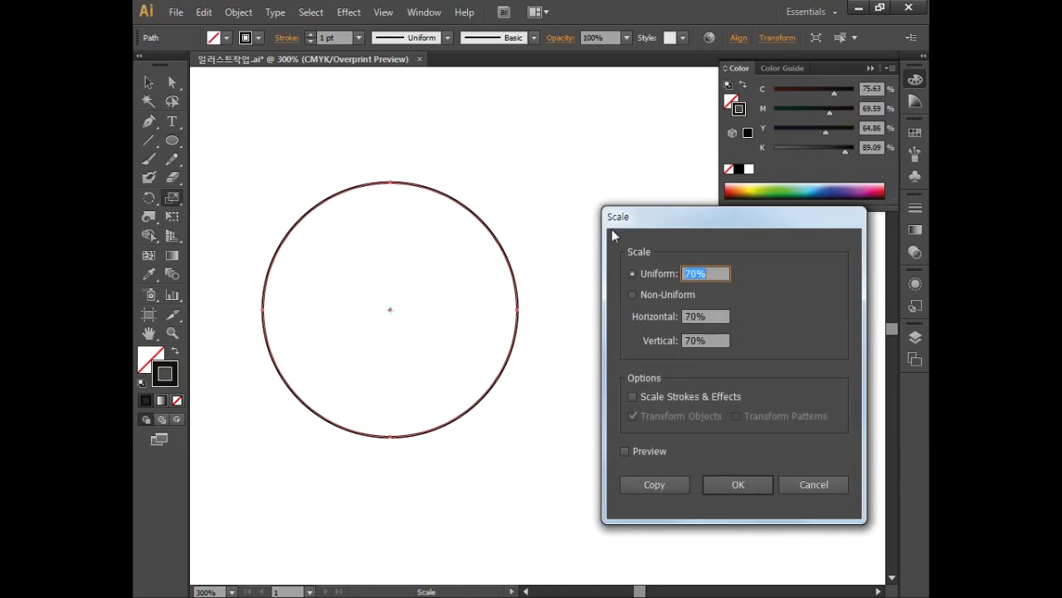
text(82)
click(652, 485)
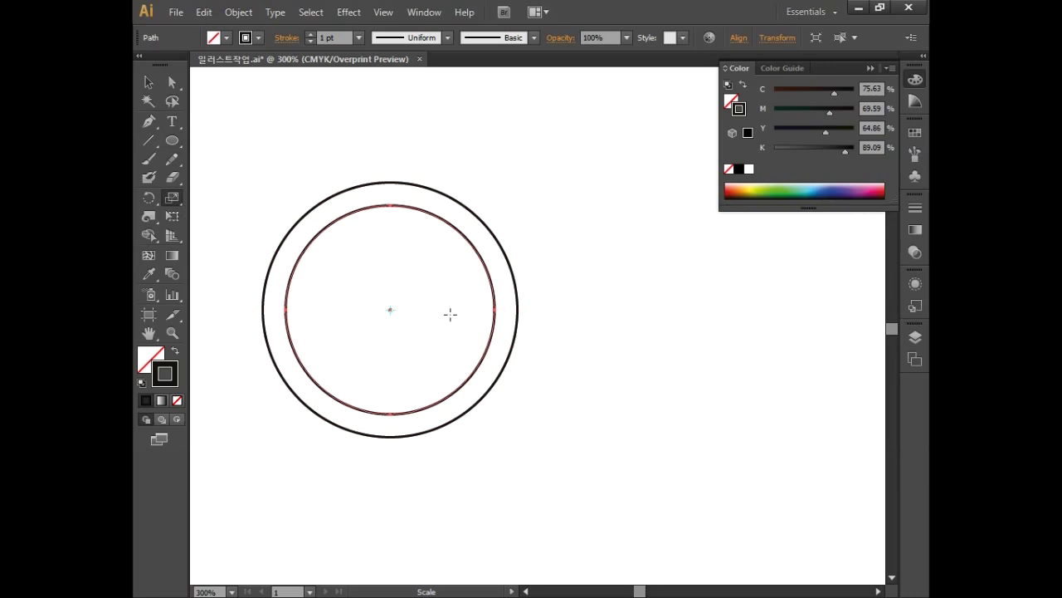
Duplicate both concentric circles horizontally to the left of the originals and deselect them.
click(149, 82)
drag(273, 144, 384, 228)
key(space)
drag(393, 137, 601, 161)
drag(640, 215, 356, 221)
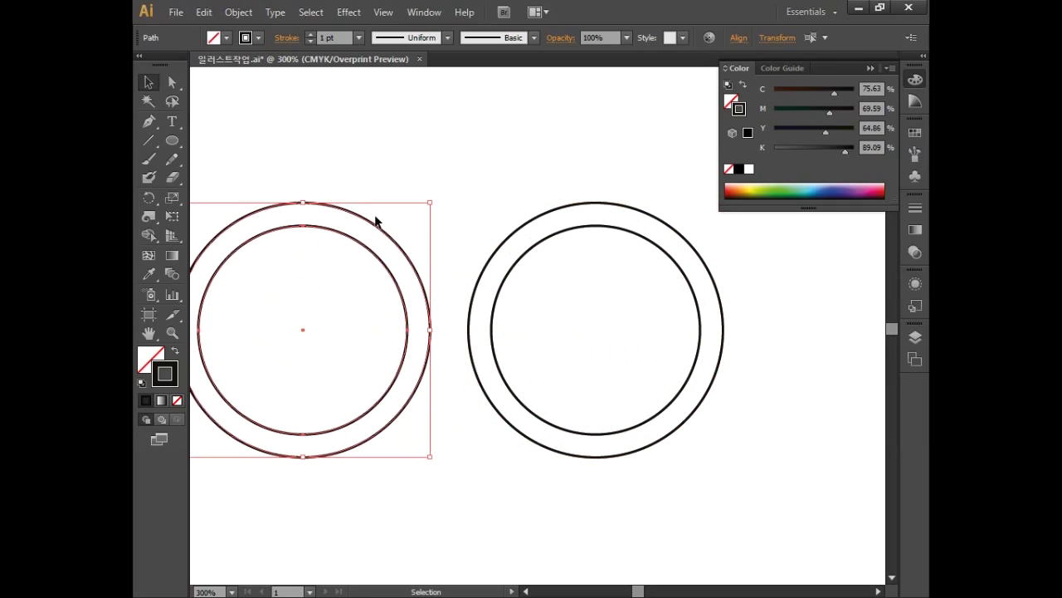
click(448, 164)
key(space)
drag(484, 158, 523, 166)
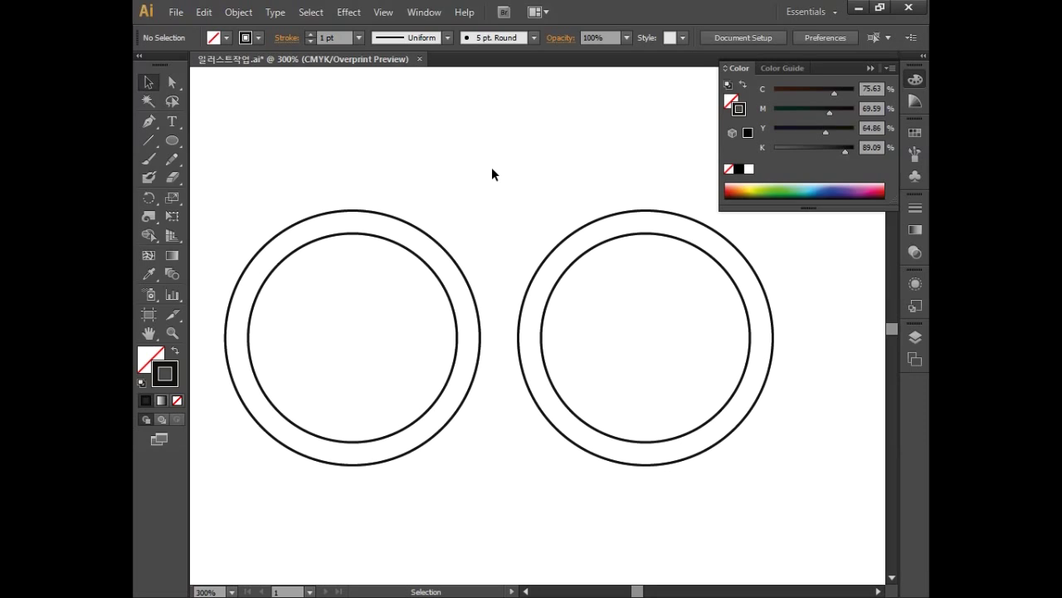
Place the left pair of concentric circles in an empty area, well apart from the other pair.
drag(439, 159, 647, 163)
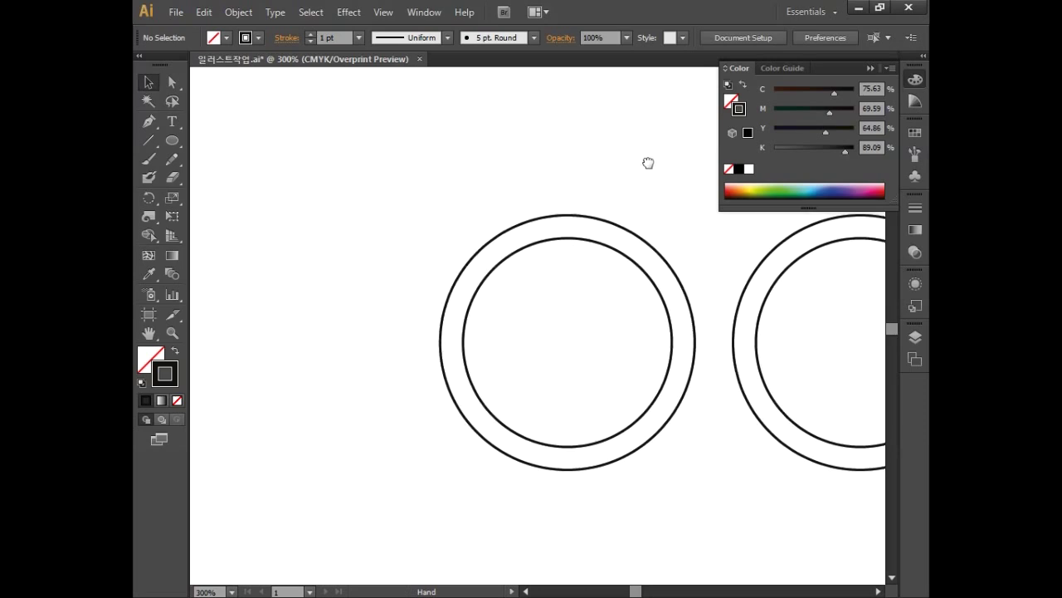
drag(491, 167, 380, 274)
drag(400, 176, 591, 187)
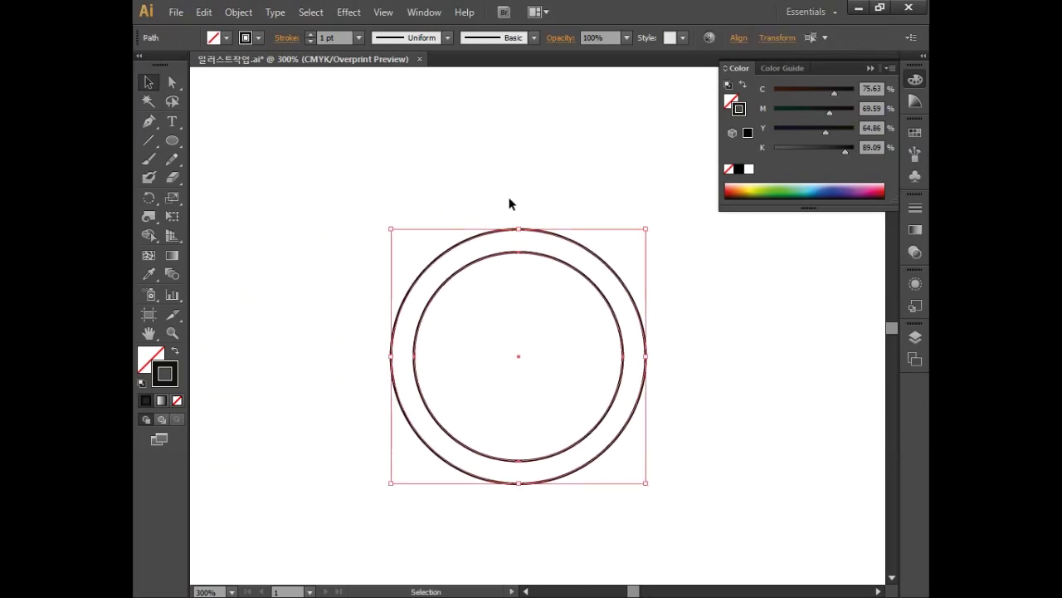
drag(571, 268, 543, 227)
click(911, 80)
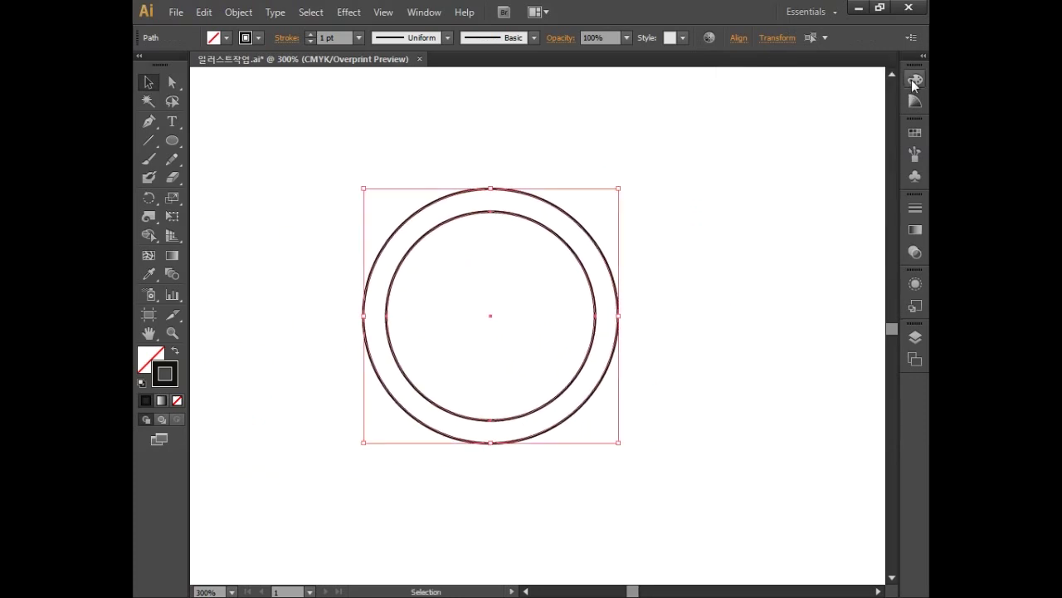
Align the two selected circles by their right edges.
drag(427, 134, 512, 248)
click(424, 12)
click(488, 180)
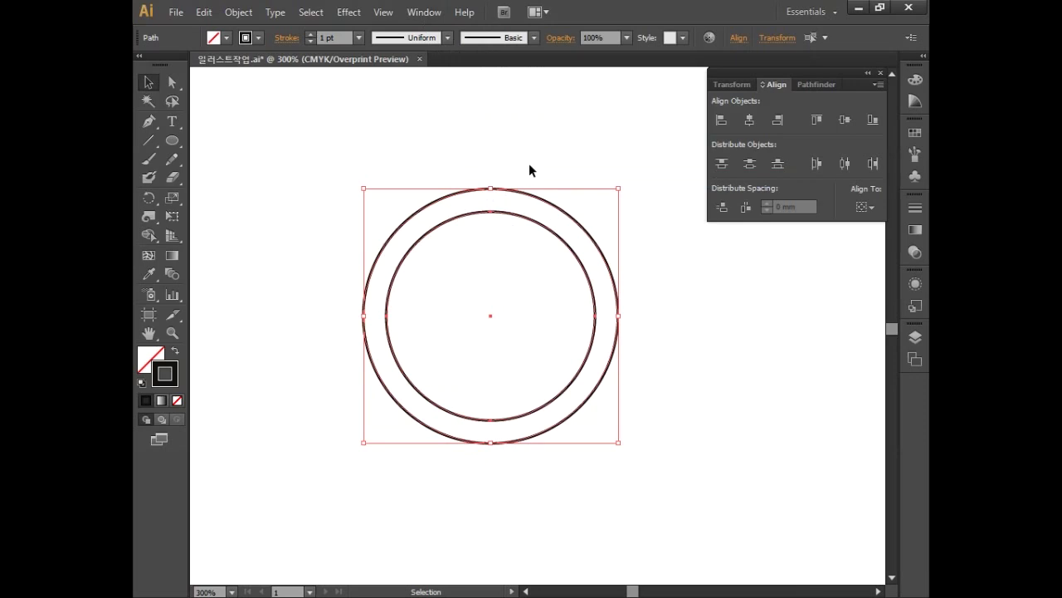
click(777, 120)
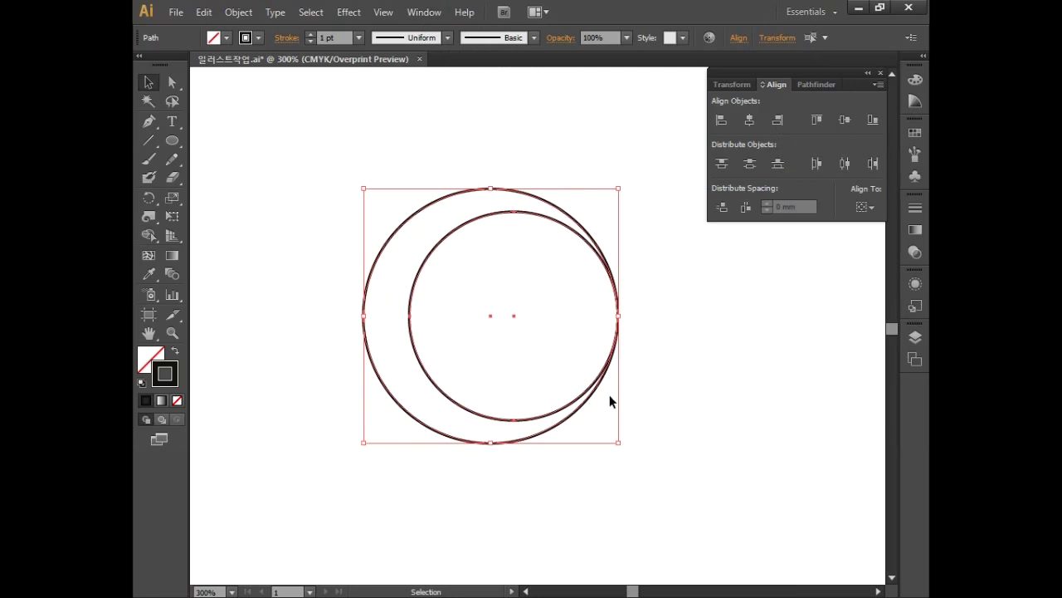
Duplicate the inner circle horizontally so the copy touches the outer circle's left edge, and deselect it.
drag(418, 234, 455, 273)
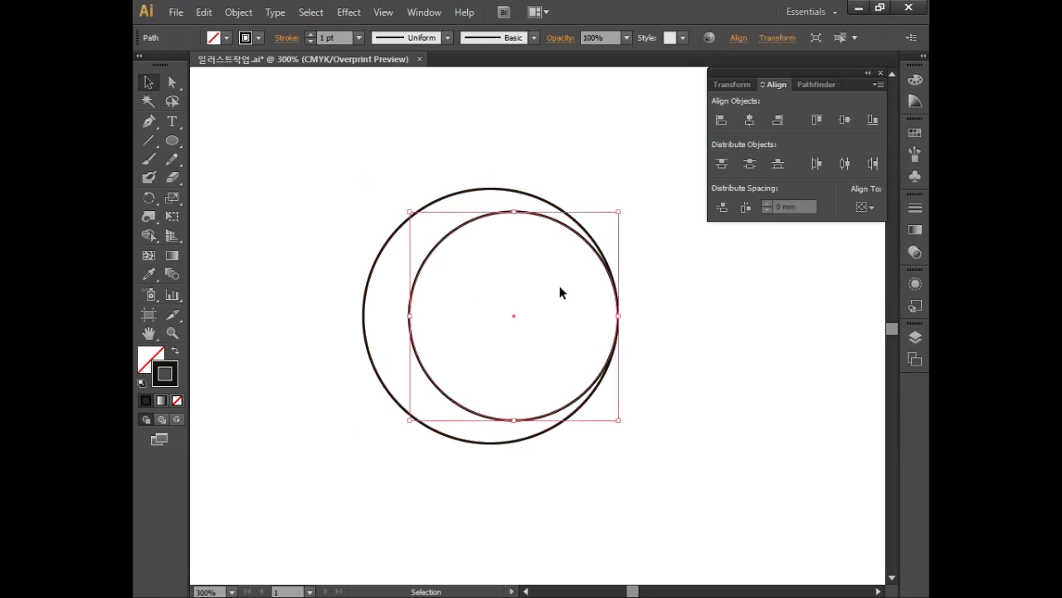
drag(538, 218, 496, 221)
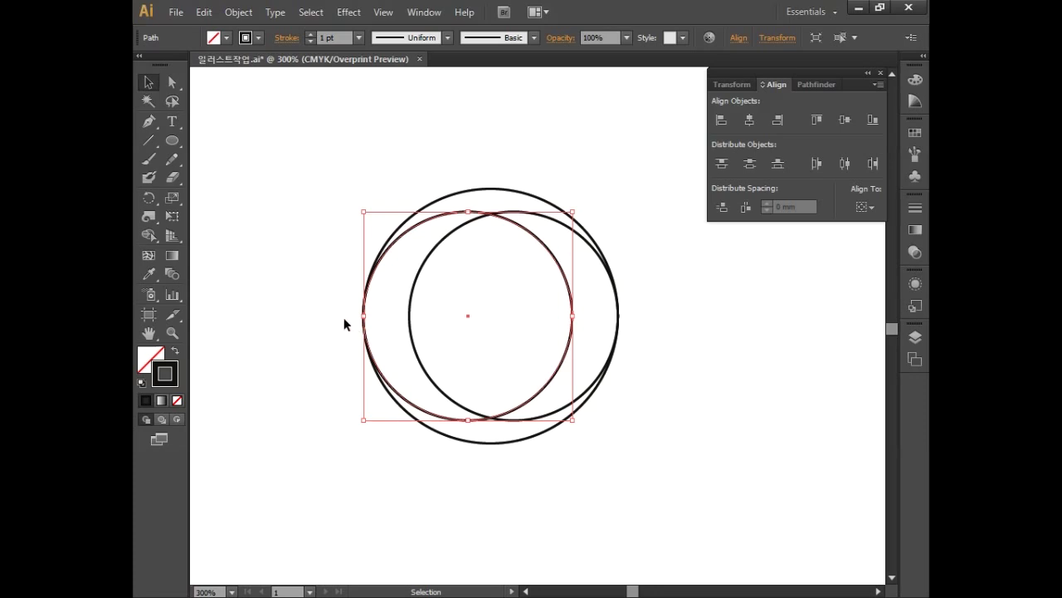
click(386, 13)
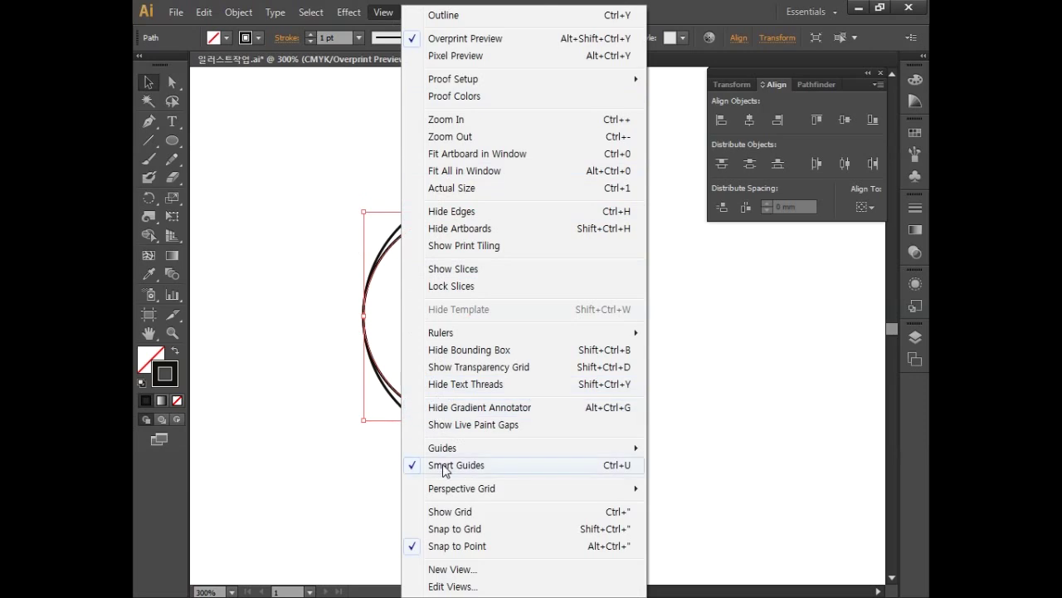
click(338, 340)
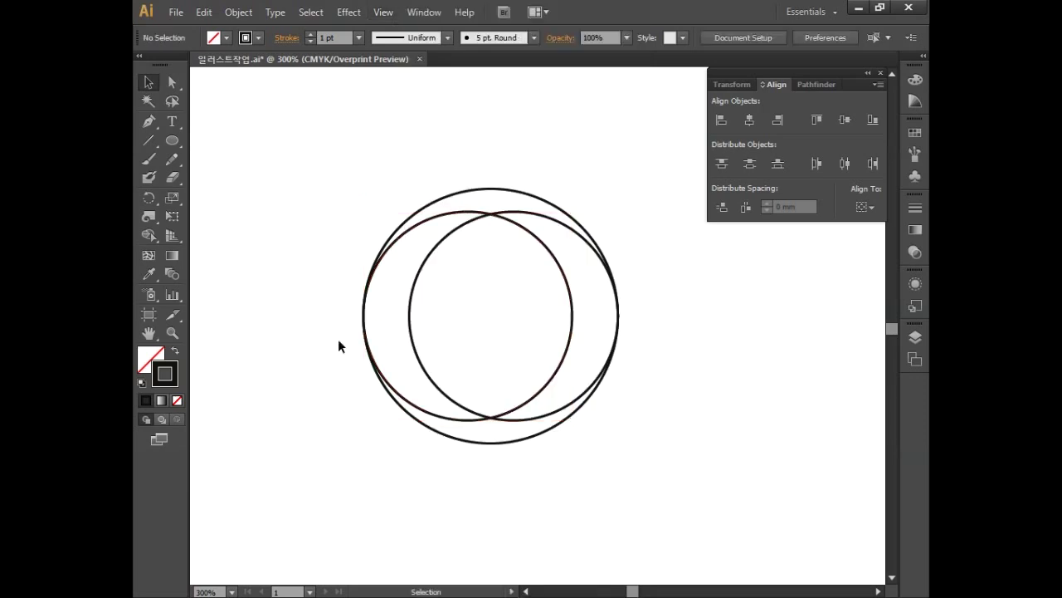
Make a concentric copy of the outer circle scaled uniformly to 33%.
click(429, 206)
key(s)
key(Return)
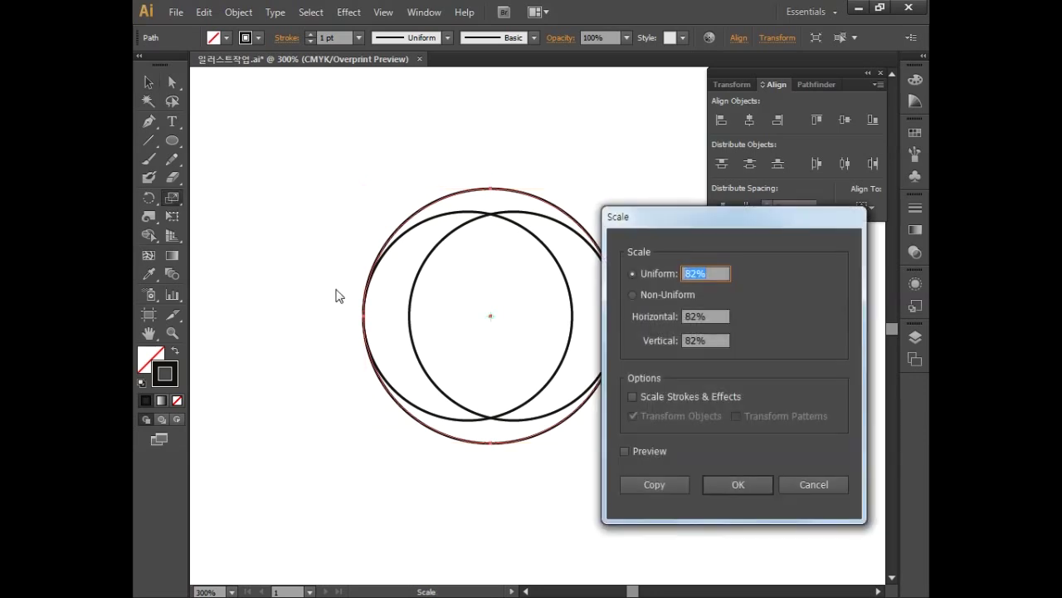
double_click(710, 273)
text(33)
click(655, 485)
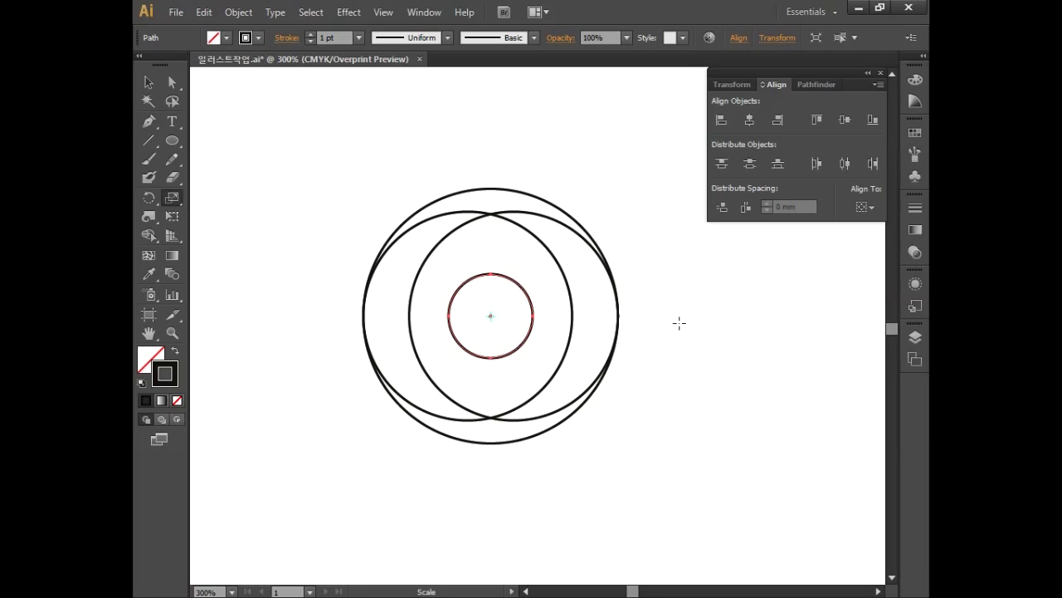
Show the rulers and place a vertical guide through the centre of the circles.
click(383, 11)
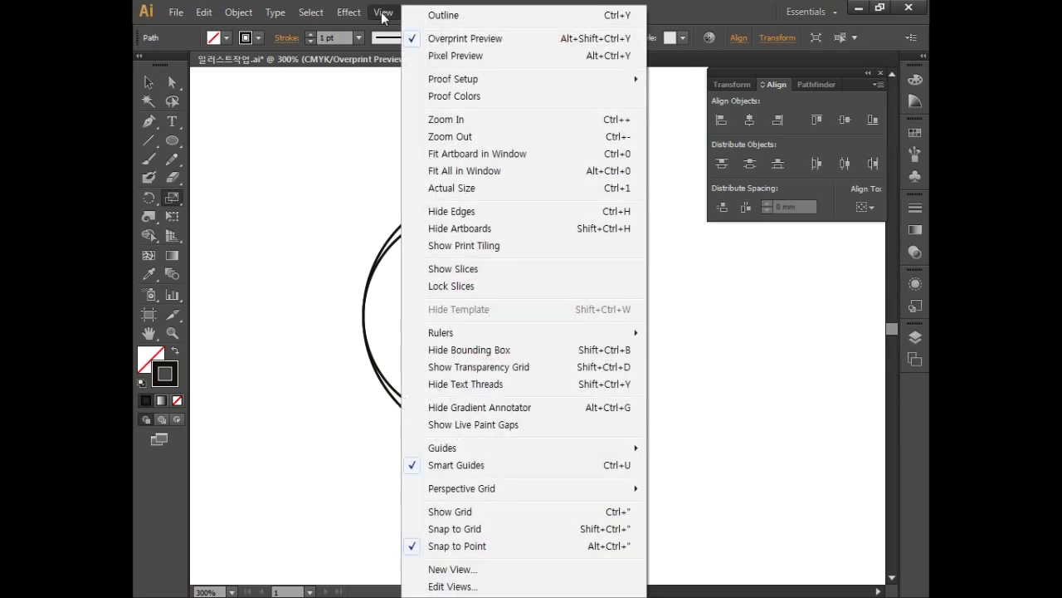
mouse_move(465, 336)
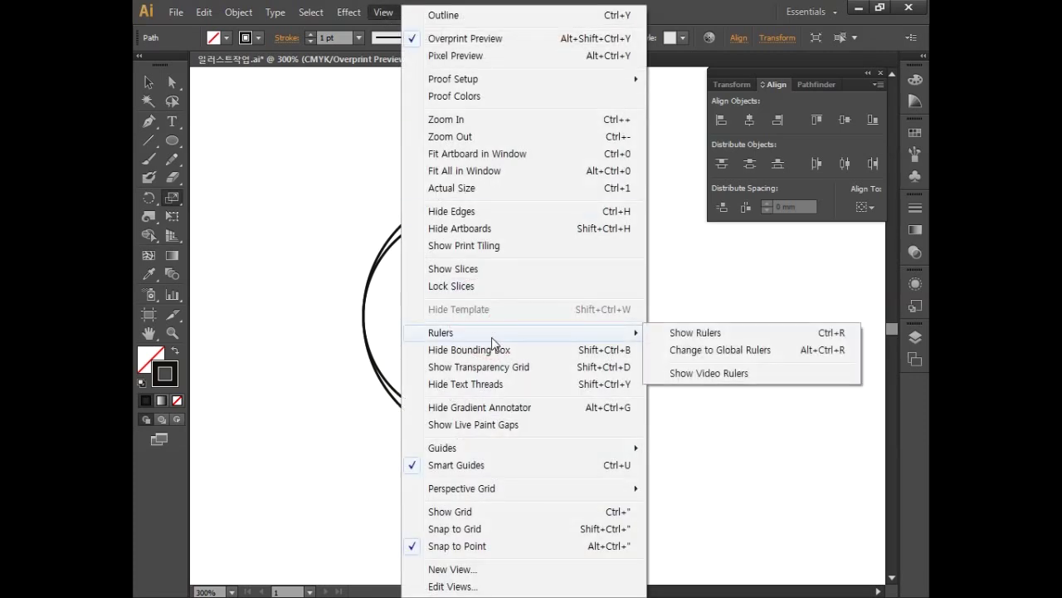
click(680, 336)
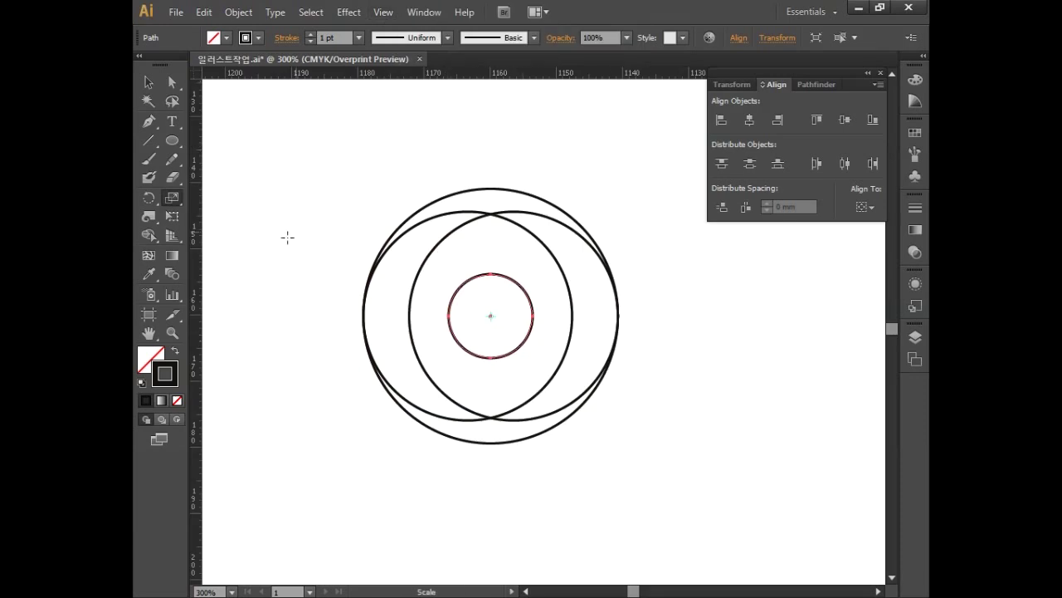
drag(198, 286, 493, 312)
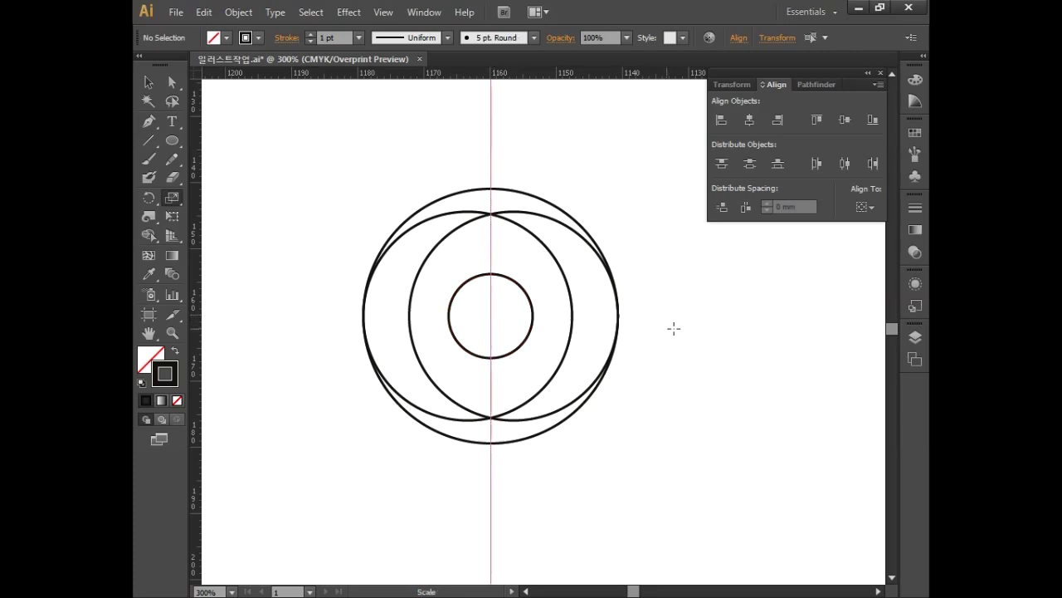
Move the small central circle left until it touches the vertical guide, and place a duplicate touching the guide's right side.
click(149, 83)
click(460, 312)
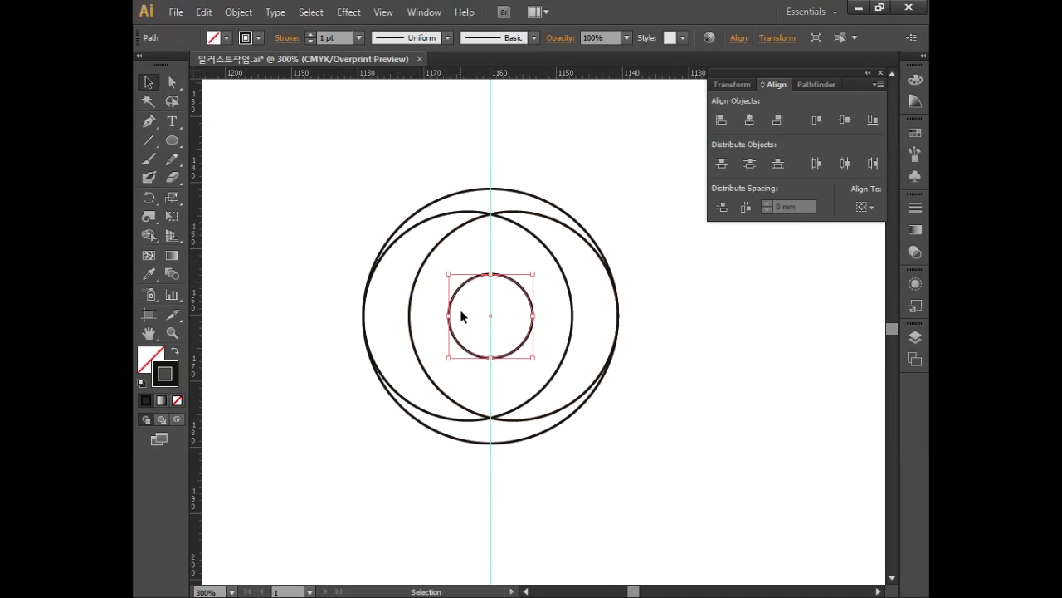
drag(478, 277, 434, 282)
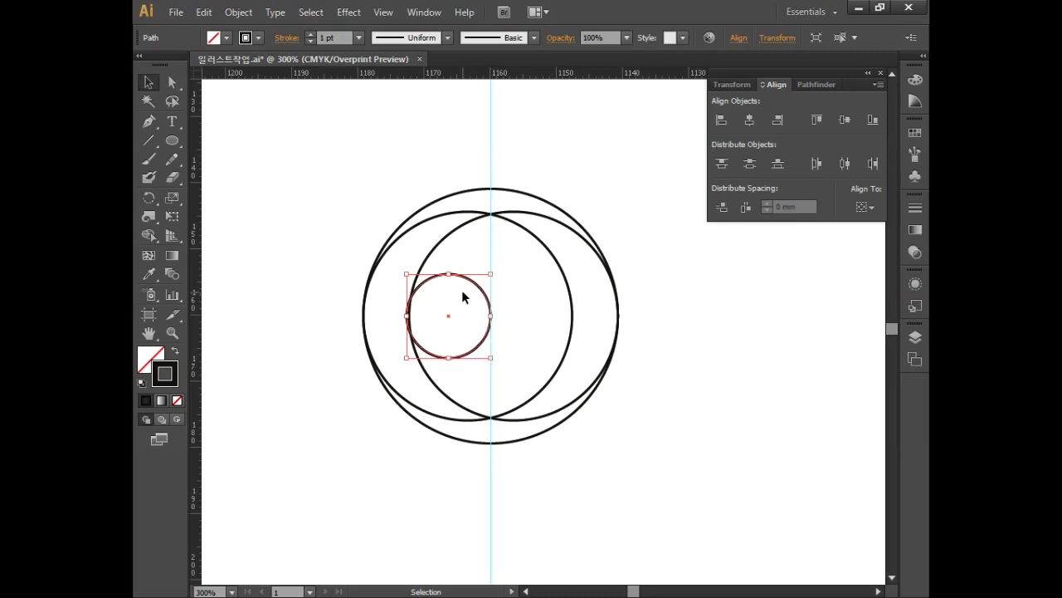
key(shift)
drag(469, 284, 552, 282)
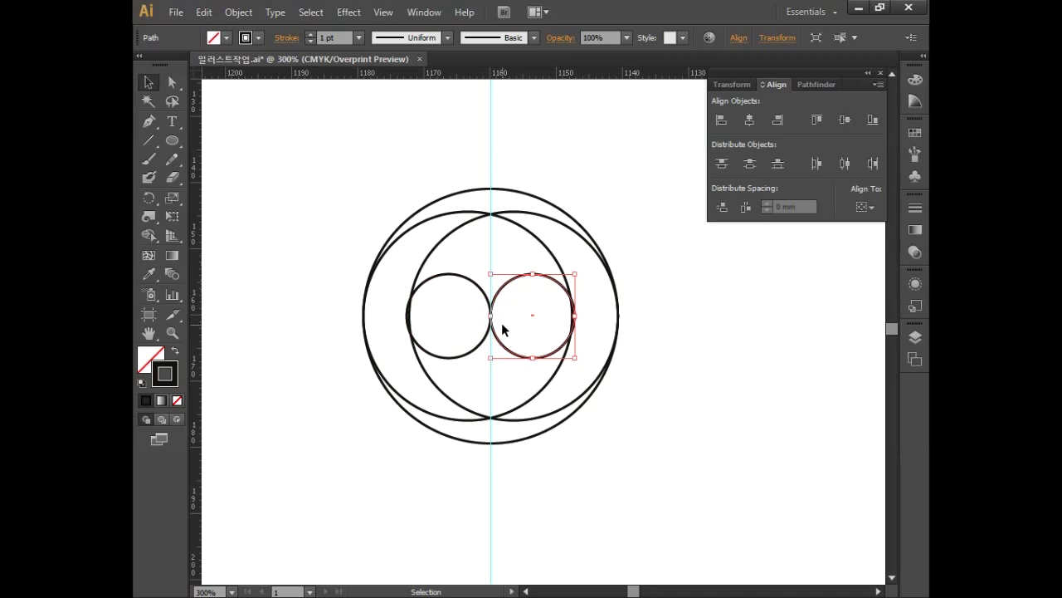
Rotate the two small circles together by -36°.
shift+click(465, 276)
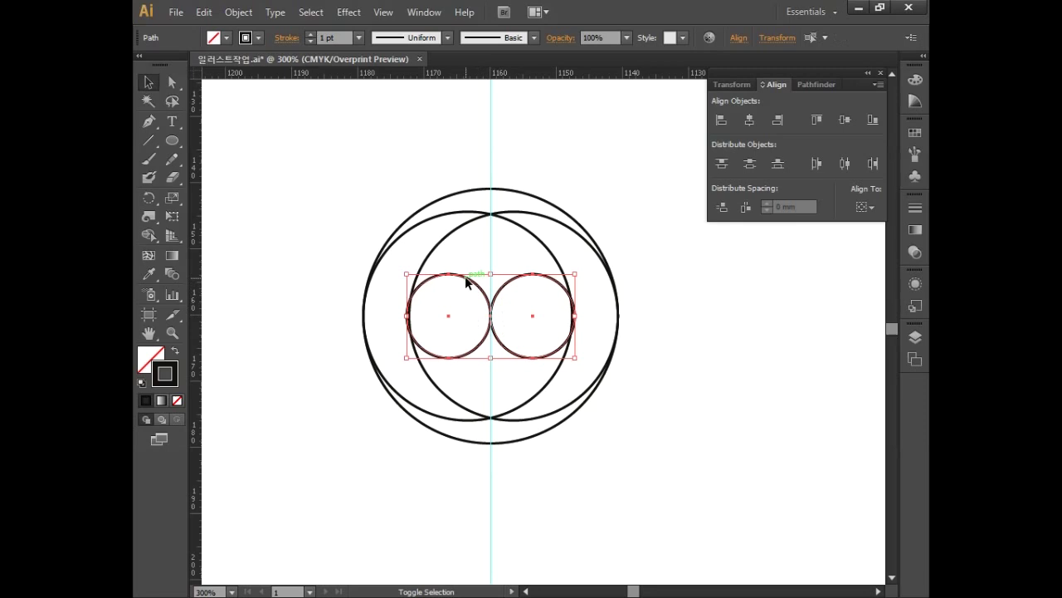
click(146, 203)
double_click(146, 203)
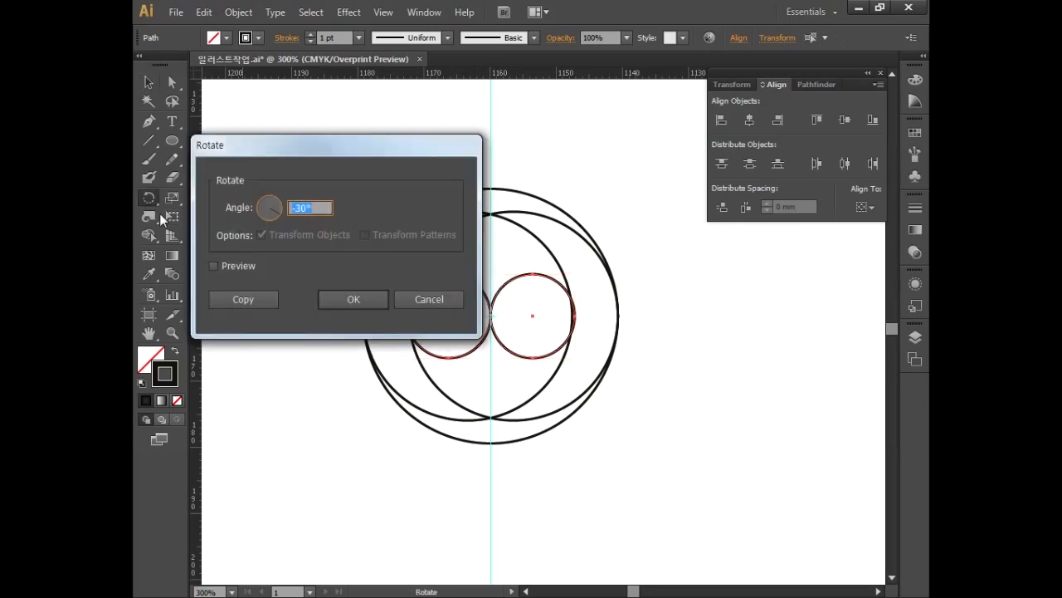
text(-36)
click(341, 300)
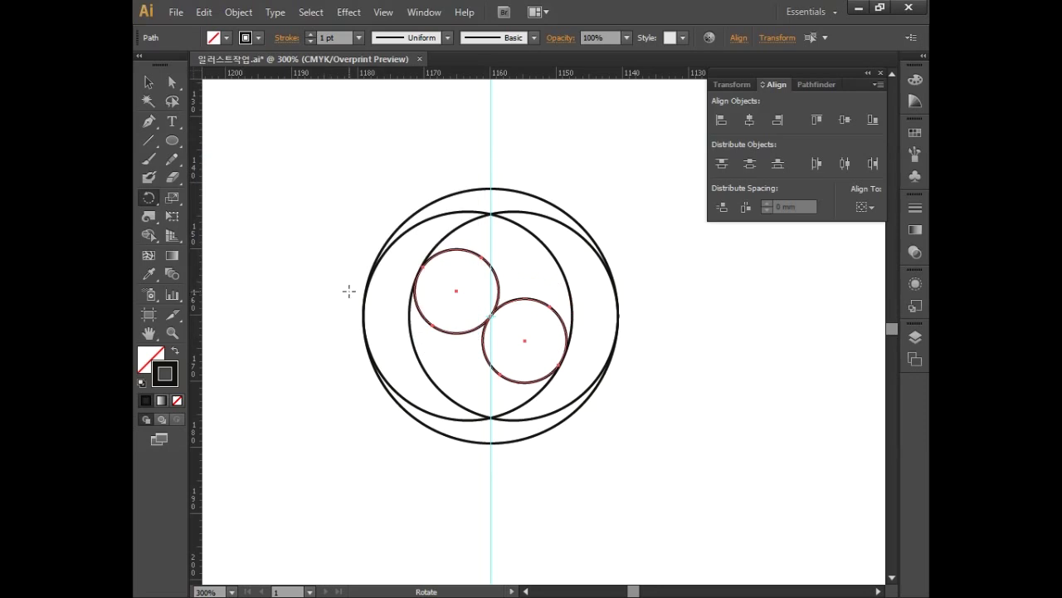
Delete the vertical guide and hide the rulers.
key(v)
click(435, 122)
click(490, 137)
key(Delete)
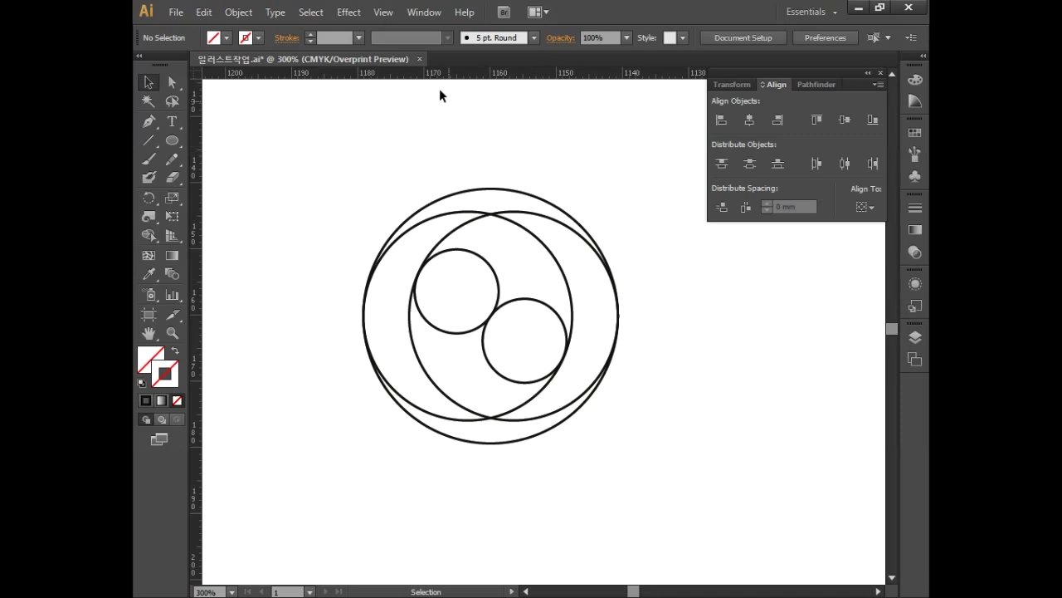
click(383, 13)
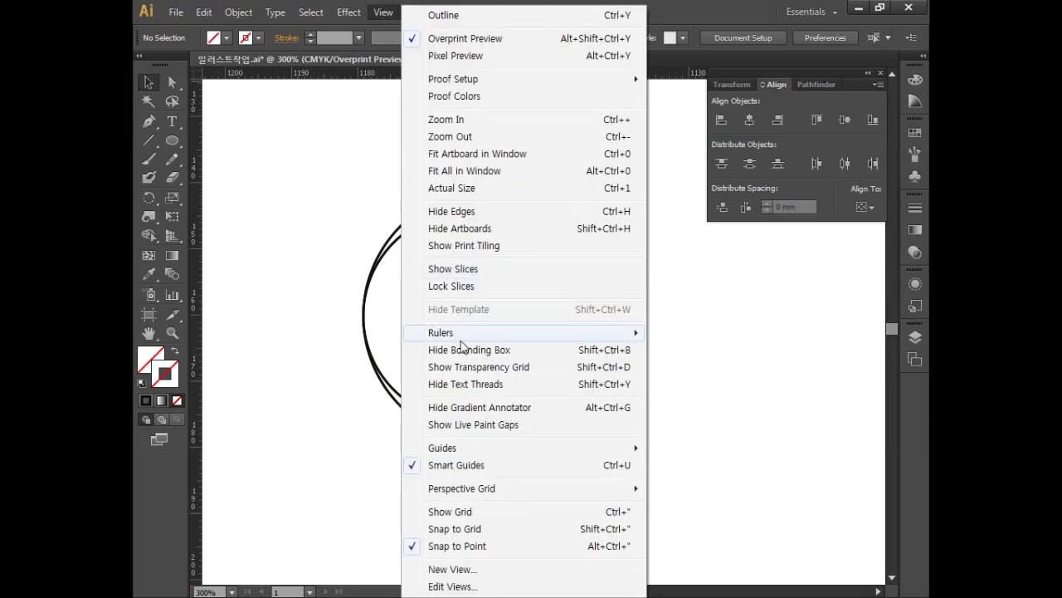
mouse_move(451, 335)
click(678, 338)
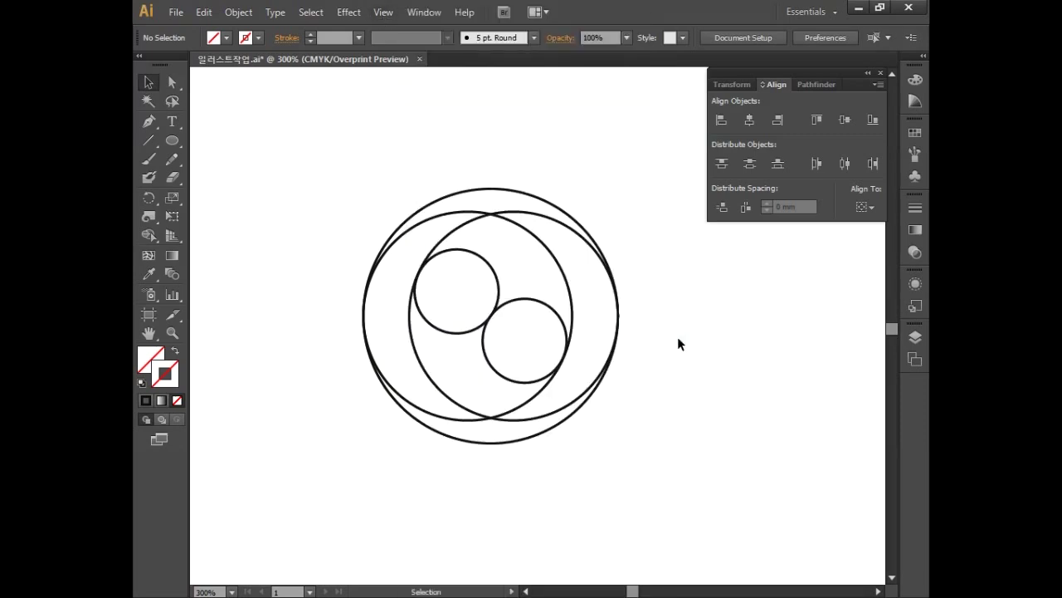
Subtract the right-hand inner circle from the outer circle with Pathfinder Minus Front to form a crescent.
drag(663, 355, 673, 356)
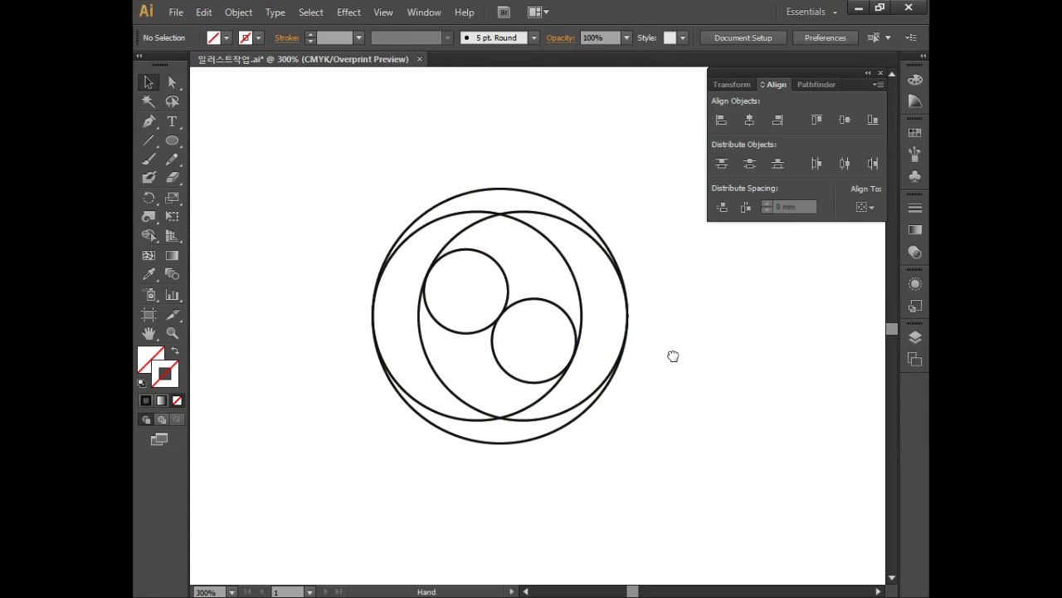
click(506, 190)
shift+click(527, 209)
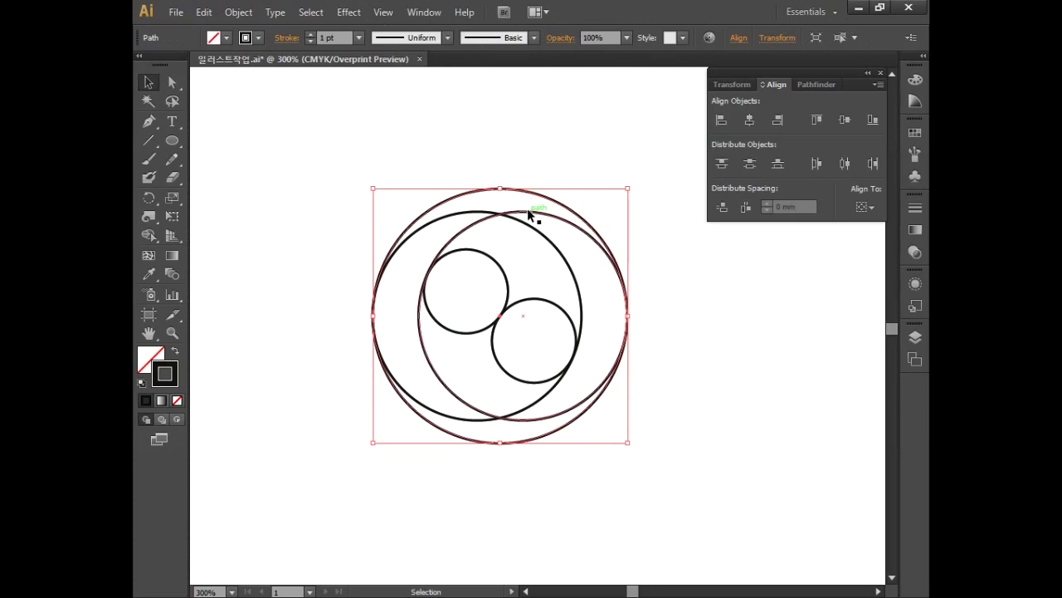
click(805, 85)
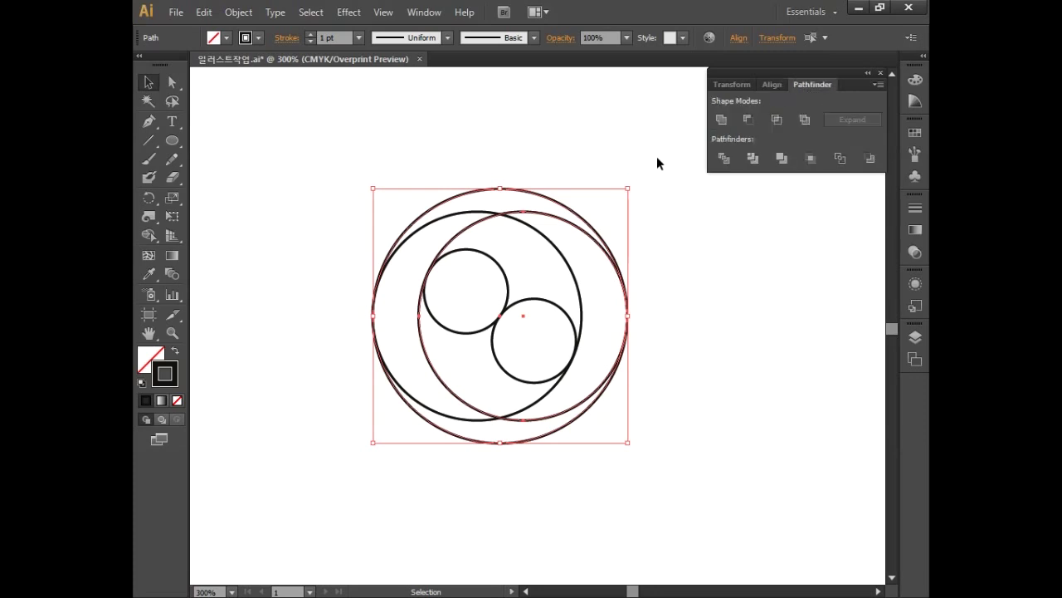
click(747, 122)
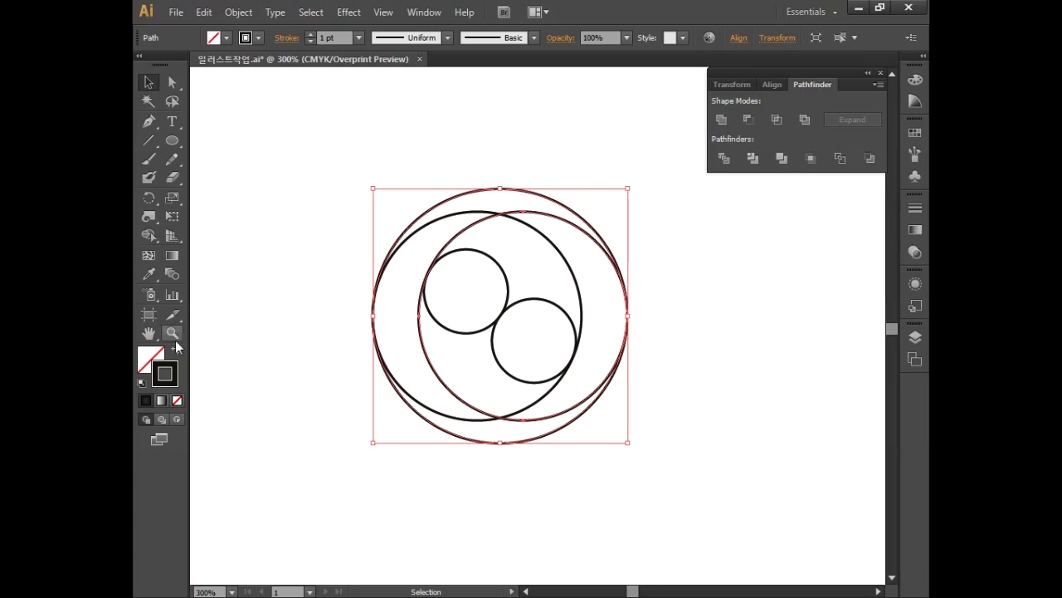
Fill the crescent with a dark brown of about C 55, M 56, Y 65, K 63.
double_click(149, 358)
drag(584, 311, 564, 332)
click(843, 197)
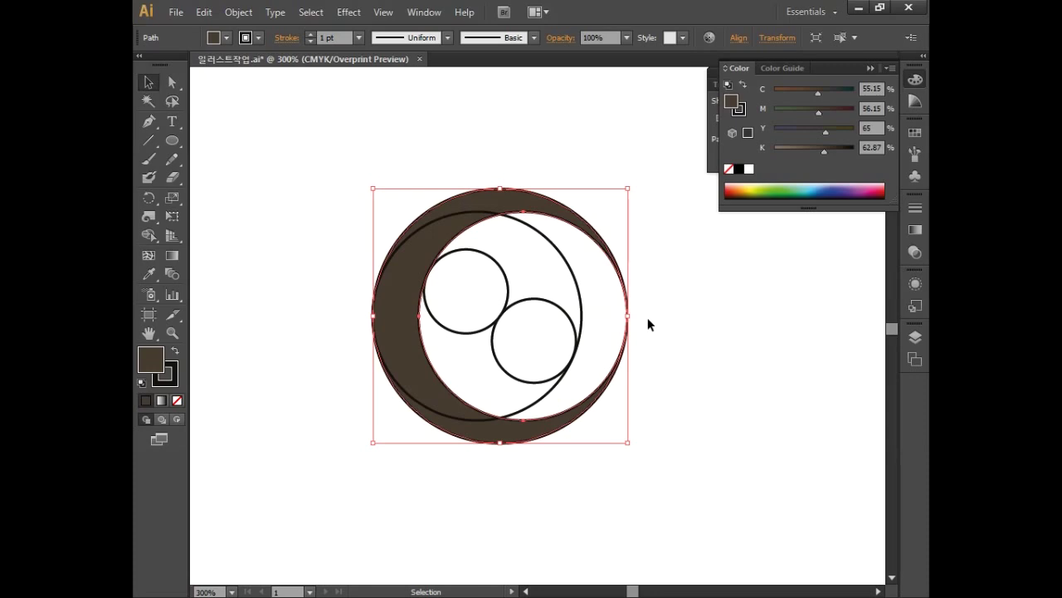
Delete the bottom anchor points of the crescent's inner and outer curves to remove its lower half.
click(176, 87)
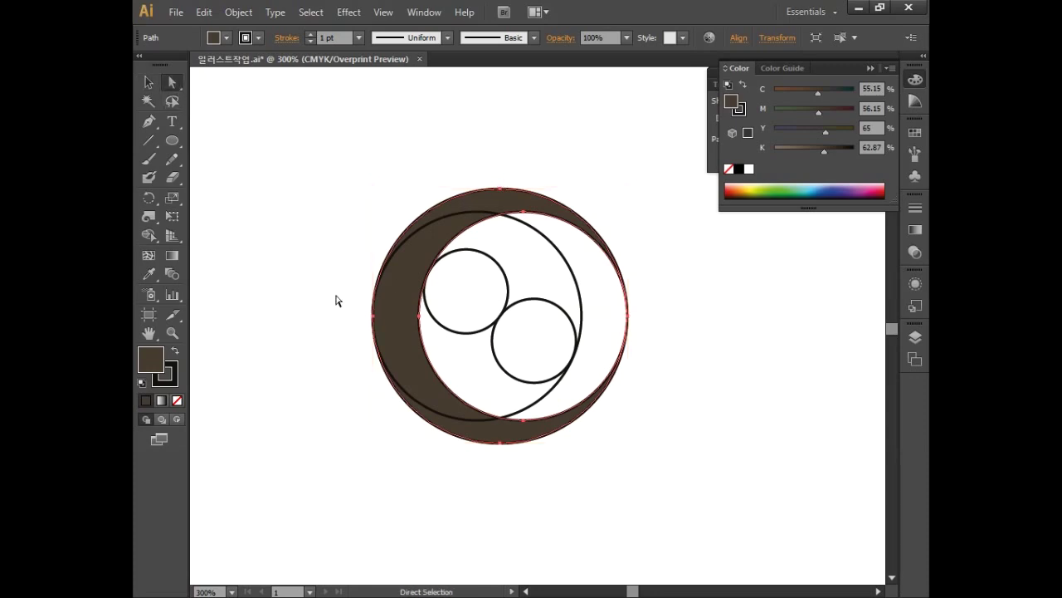
click(525, 422)
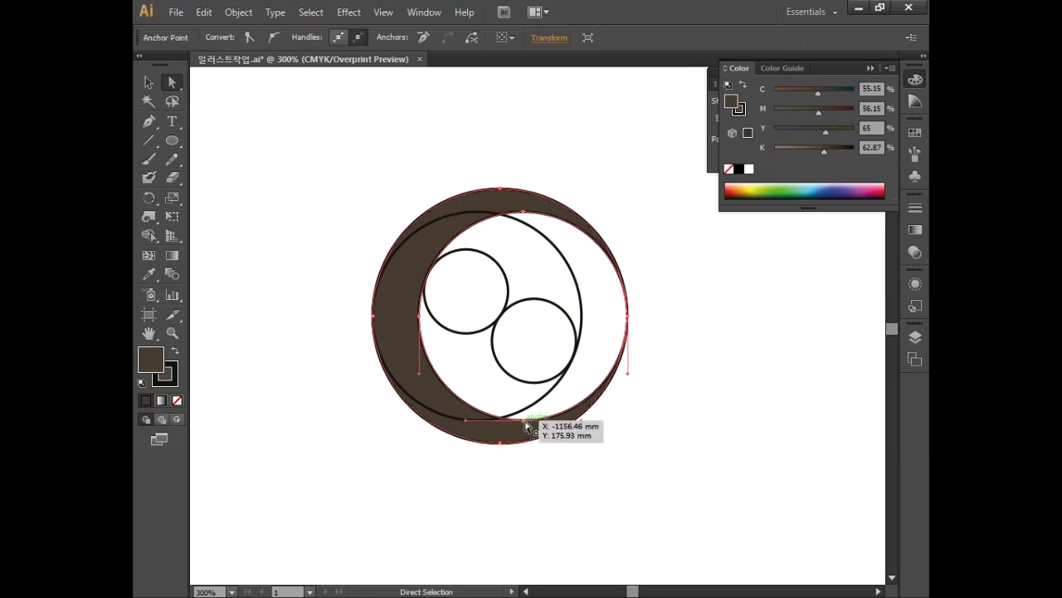
drag(510, 444, 505, 446)
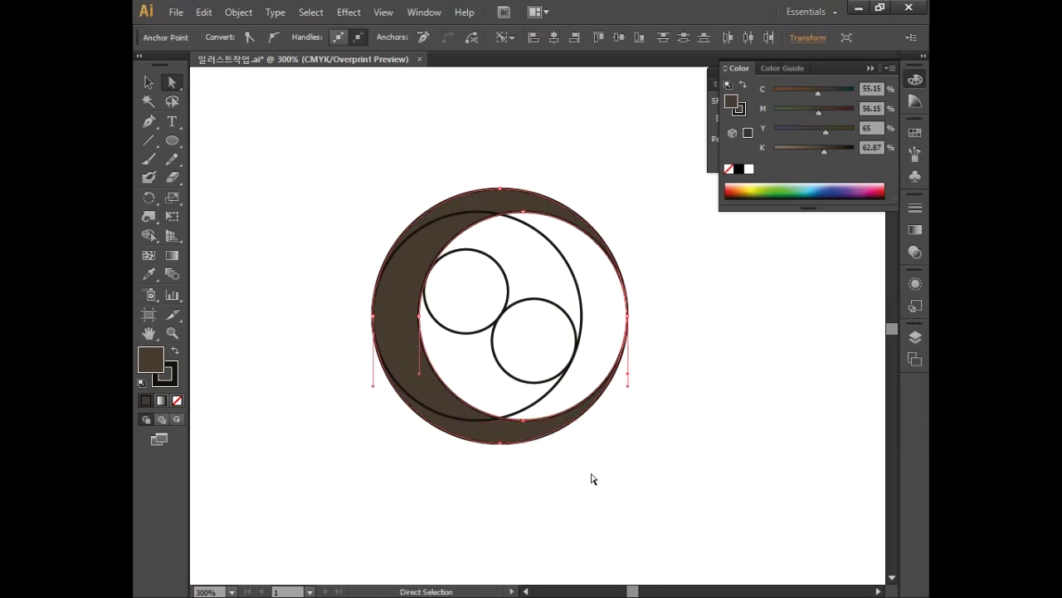
key(Delete)
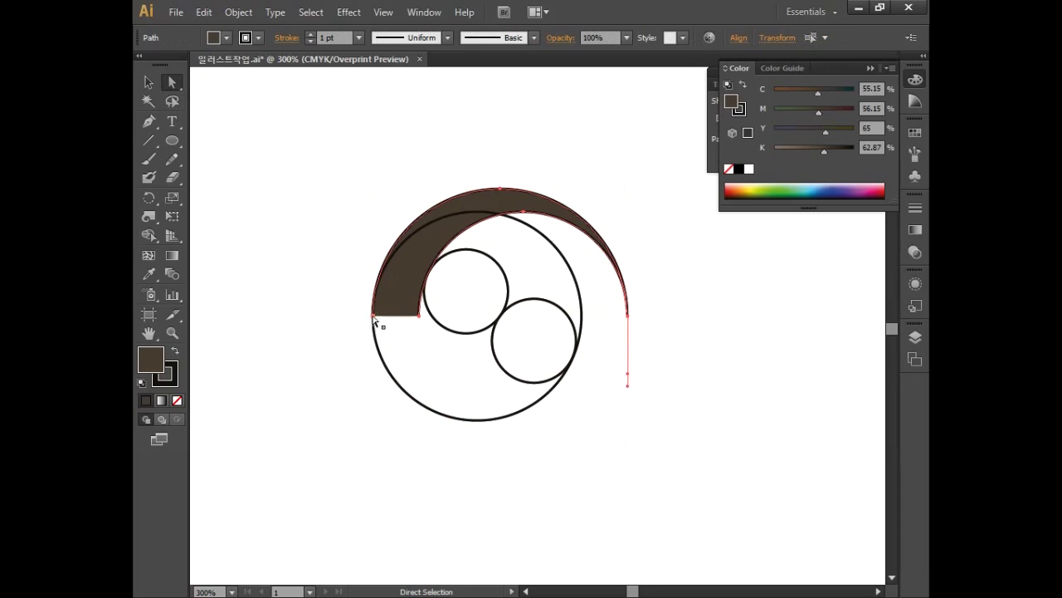
Join the two open left ends of the brown crescent with a straight Pen segment and deselect it.
click(419, 319)
click(149, 122)
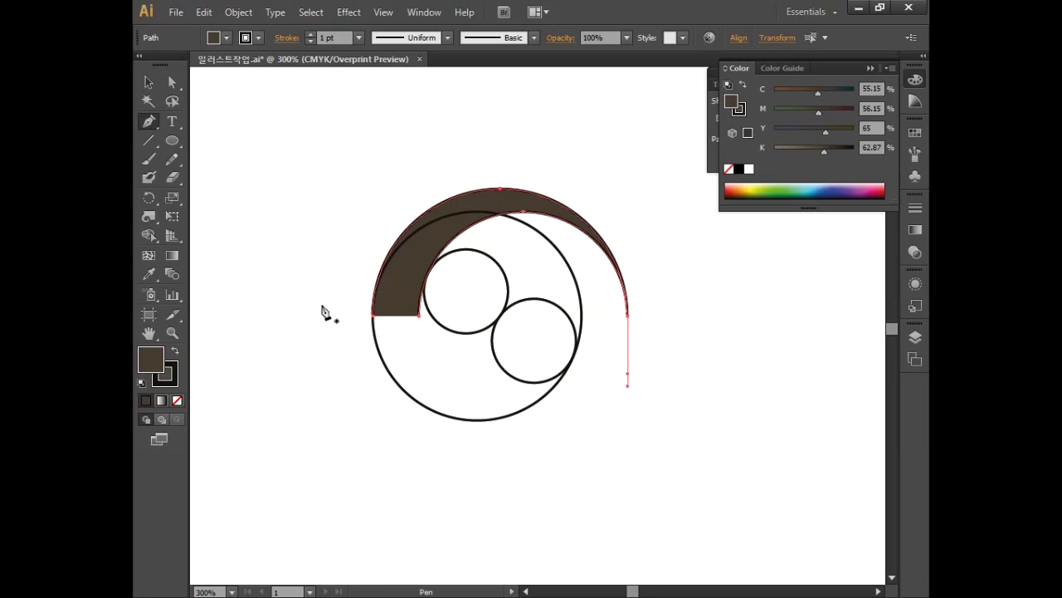
click(420, 318)
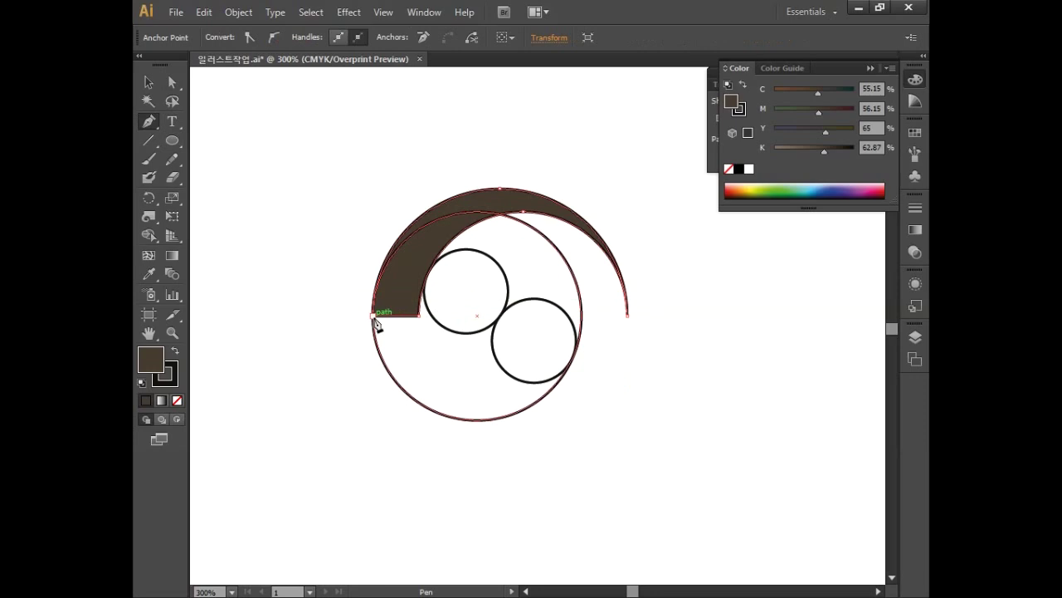
click(374, 317)
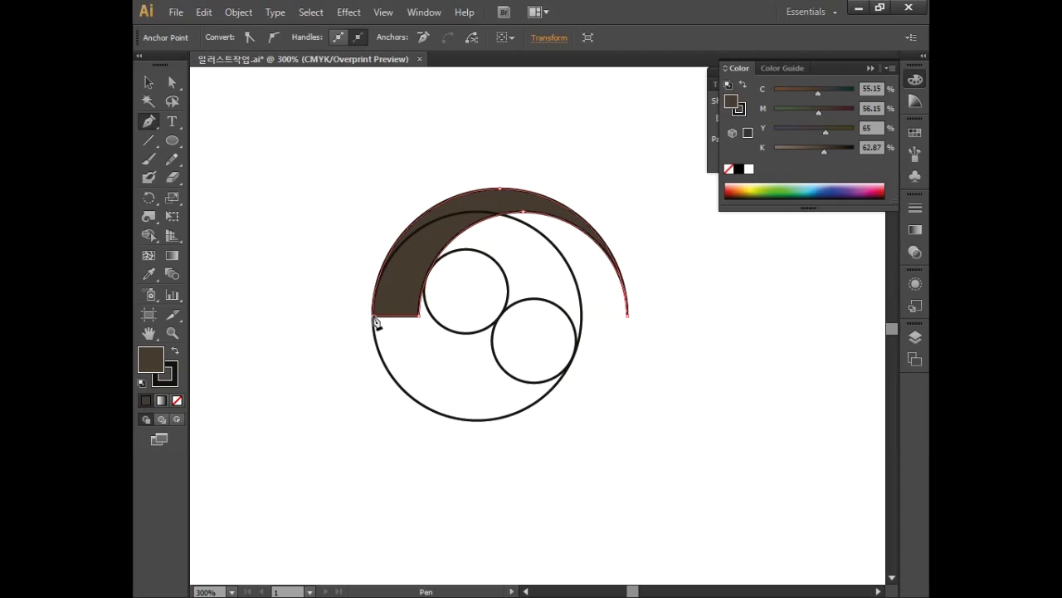
click(149, 81)
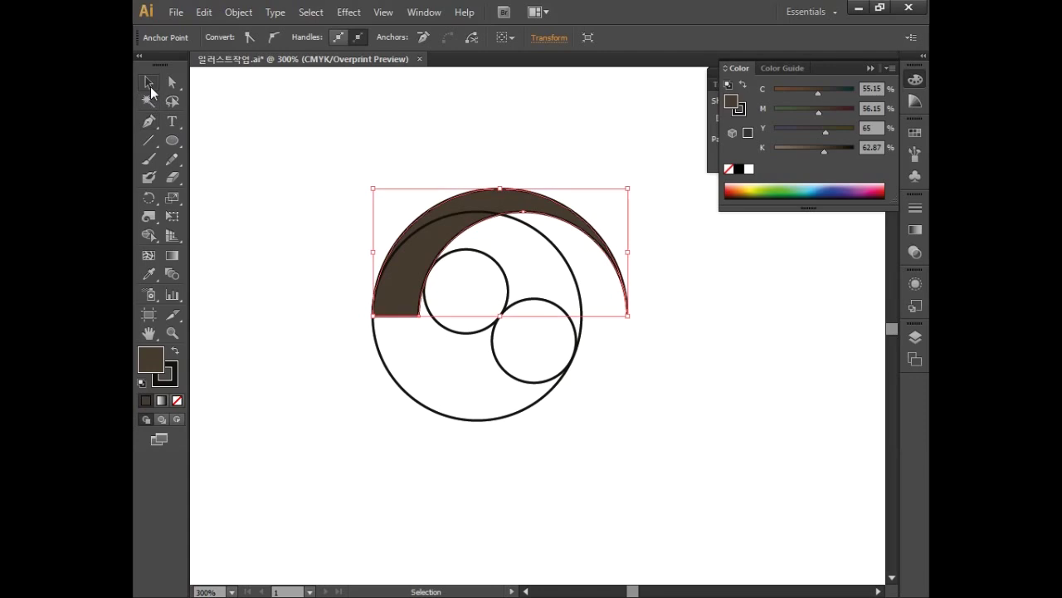
click(301, 239)
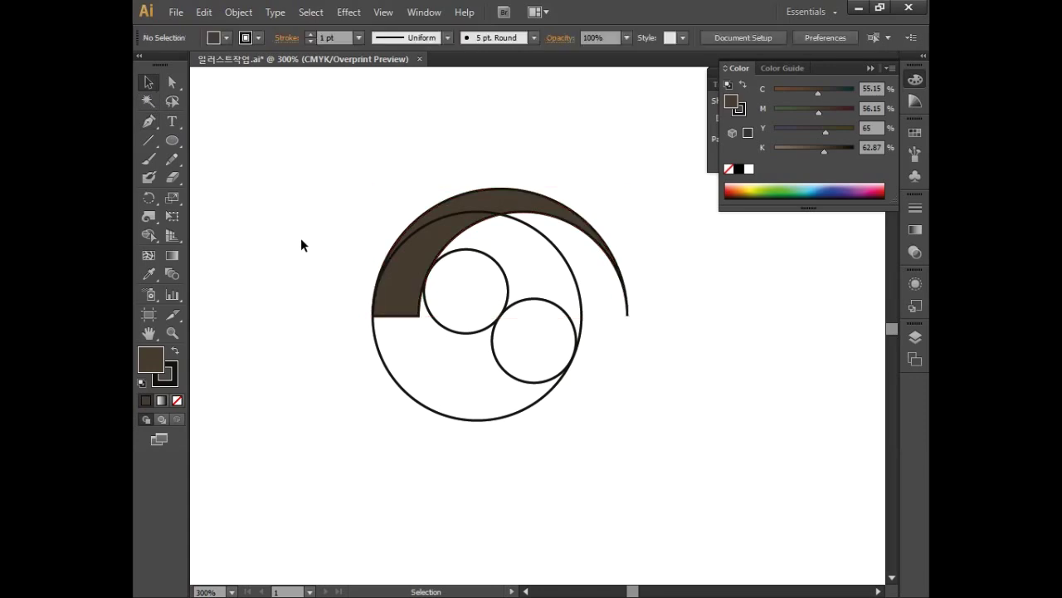
Draw a closed Pen polygon over the emblem's upper part, with its slanted lower edge crossing the two small circles.
click(150, 122)
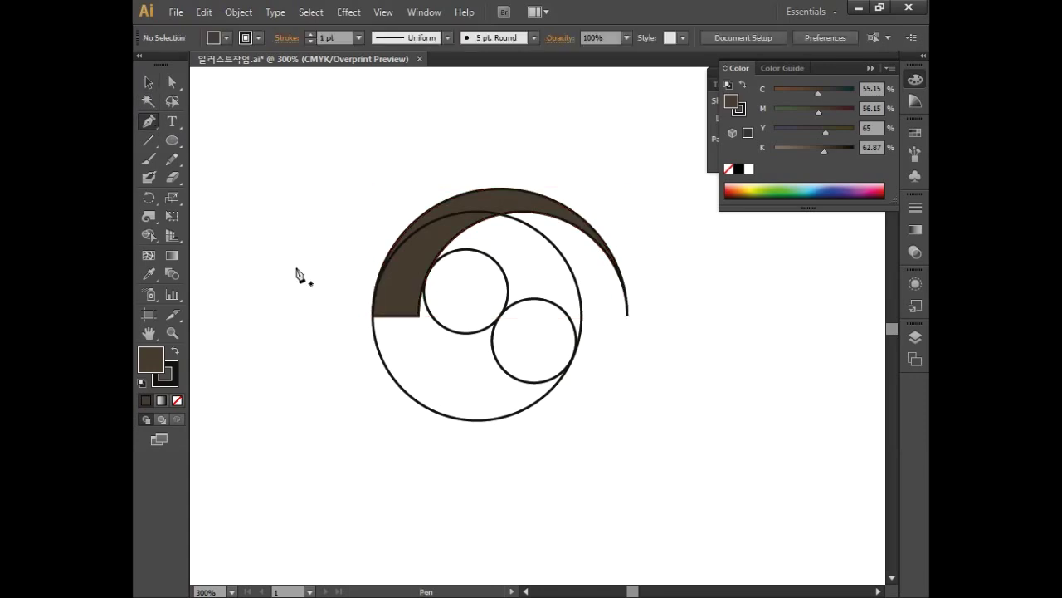
click(427, 273)
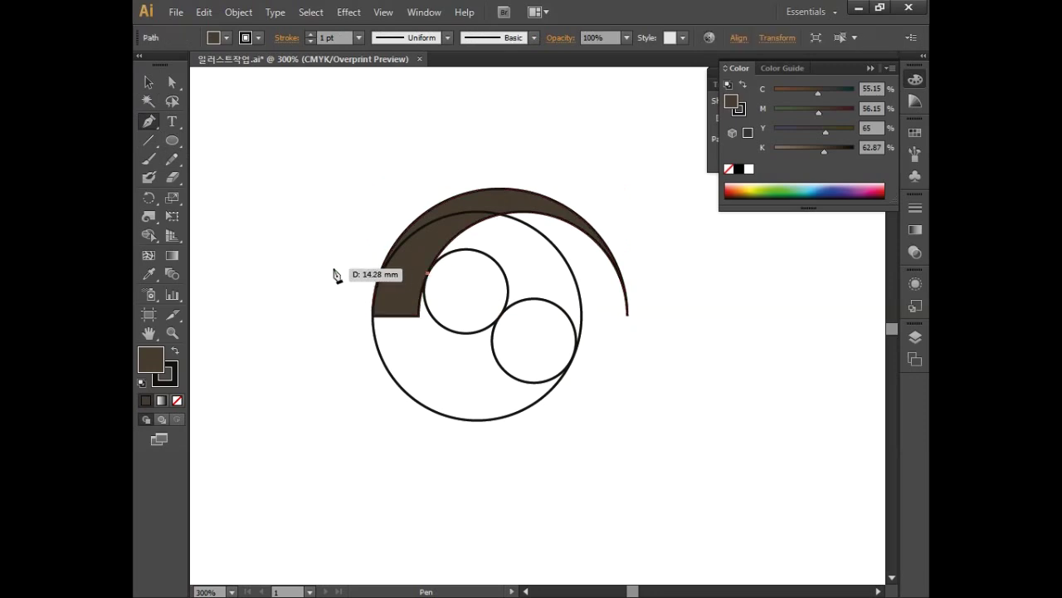
click(332, 273)
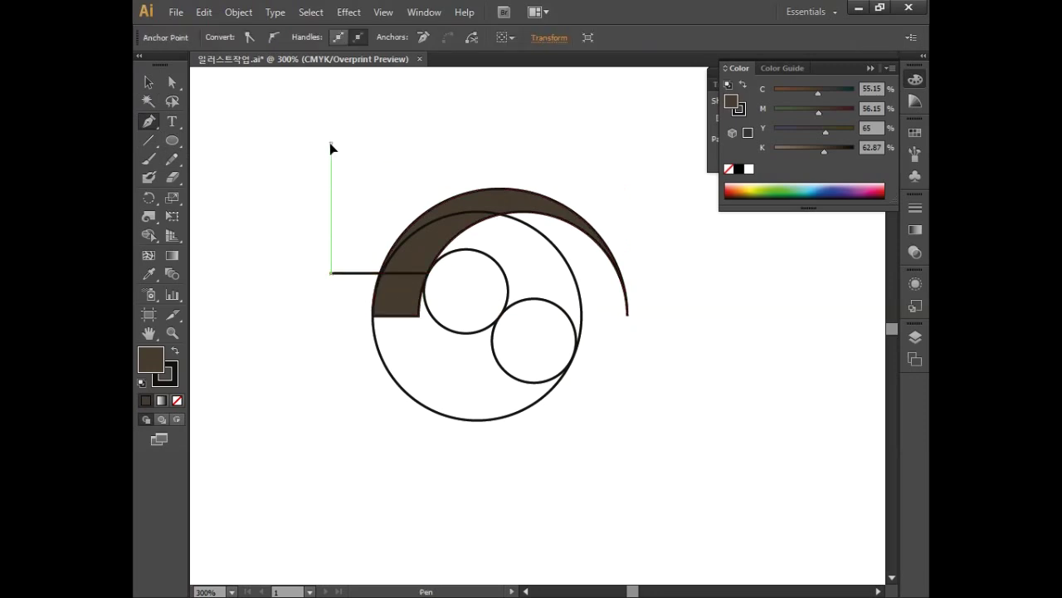
click(331, 144)
click(667, 144)
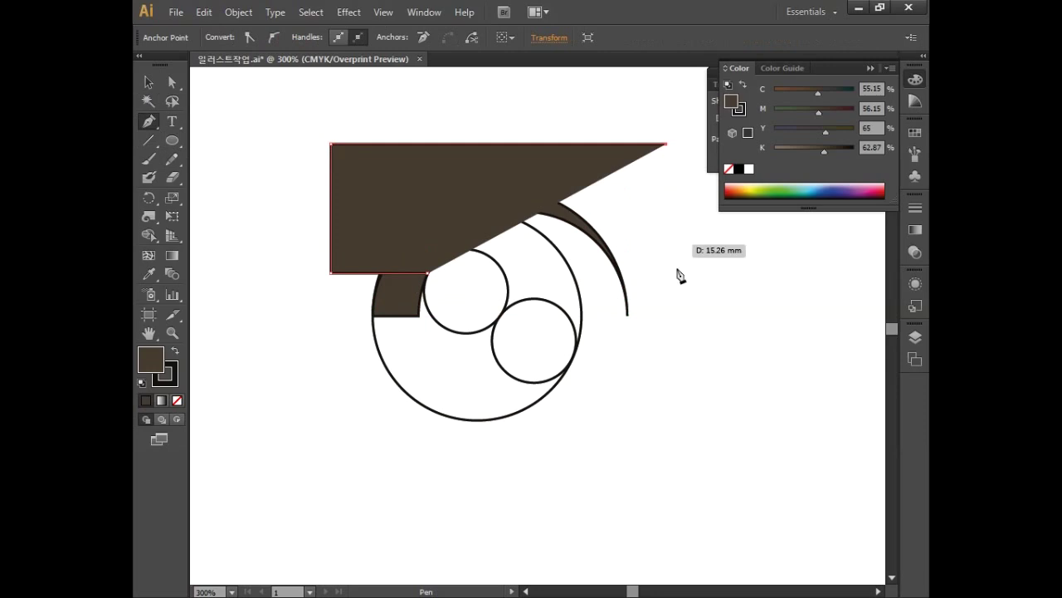
click(667, 355)
click(574, 354)
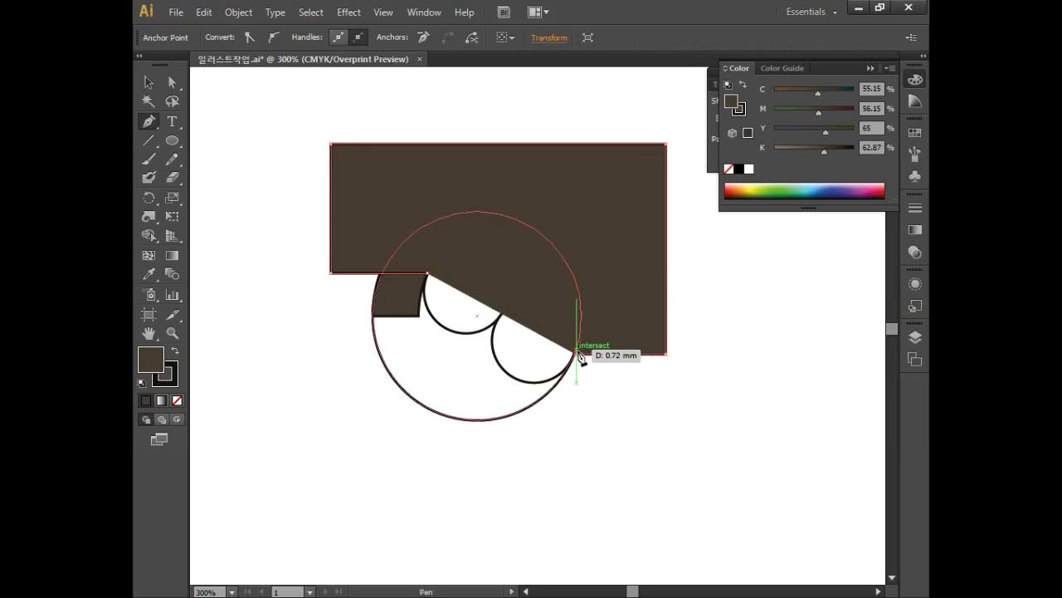
click(428, 273)
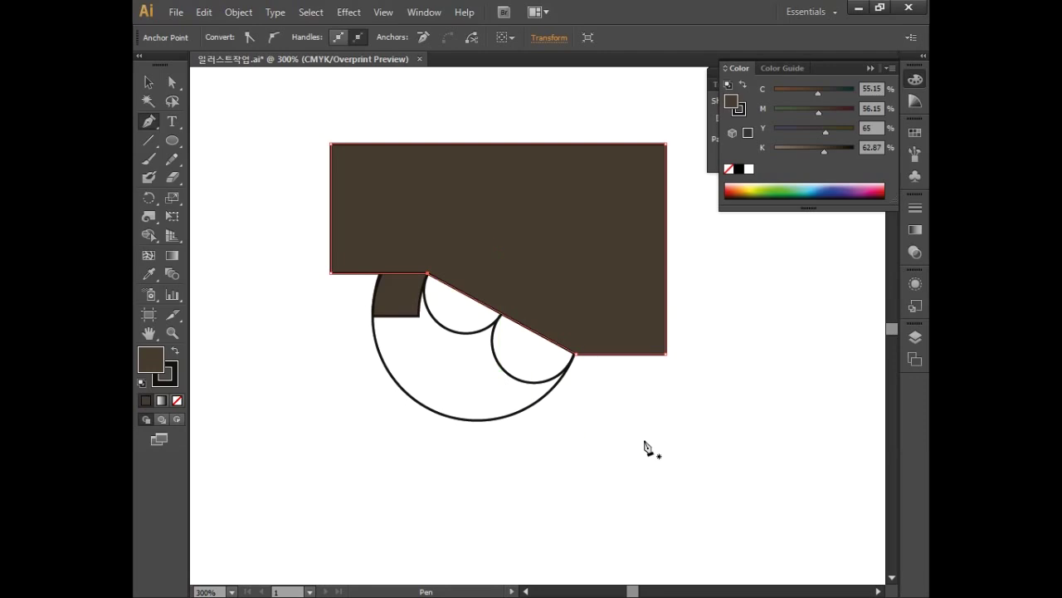
key(v)
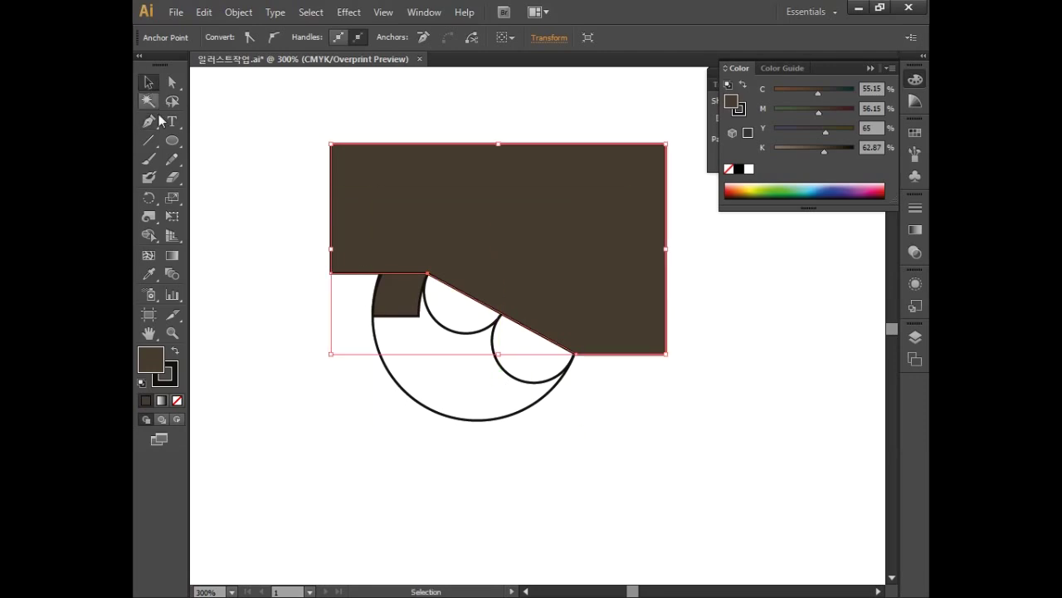
Subtract the brown polygon from the remaining large circle with Pathfinder Minus Front.
click(528, 406)
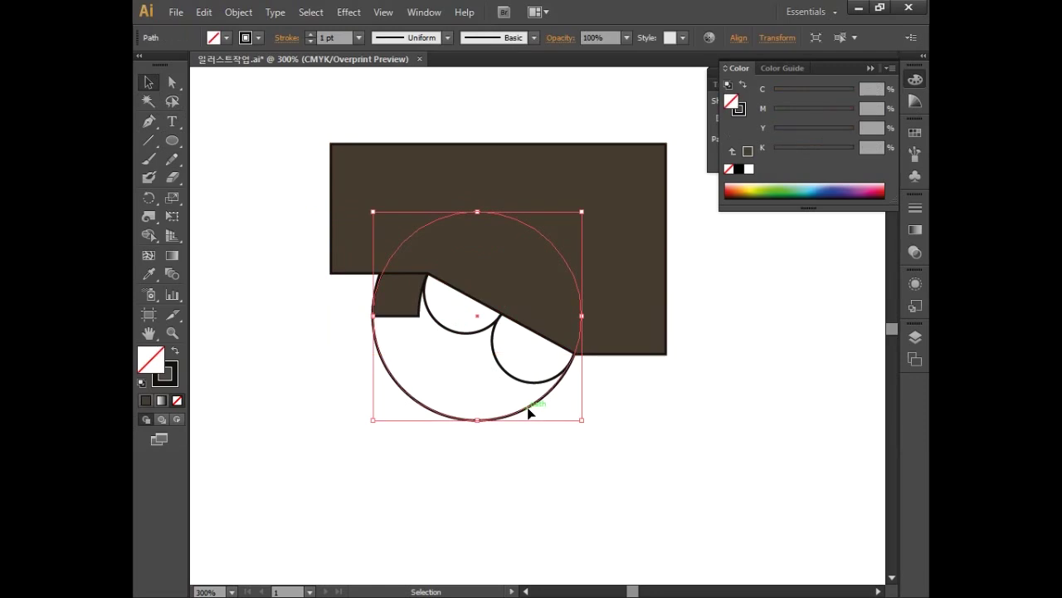
shift+click(648, 329)
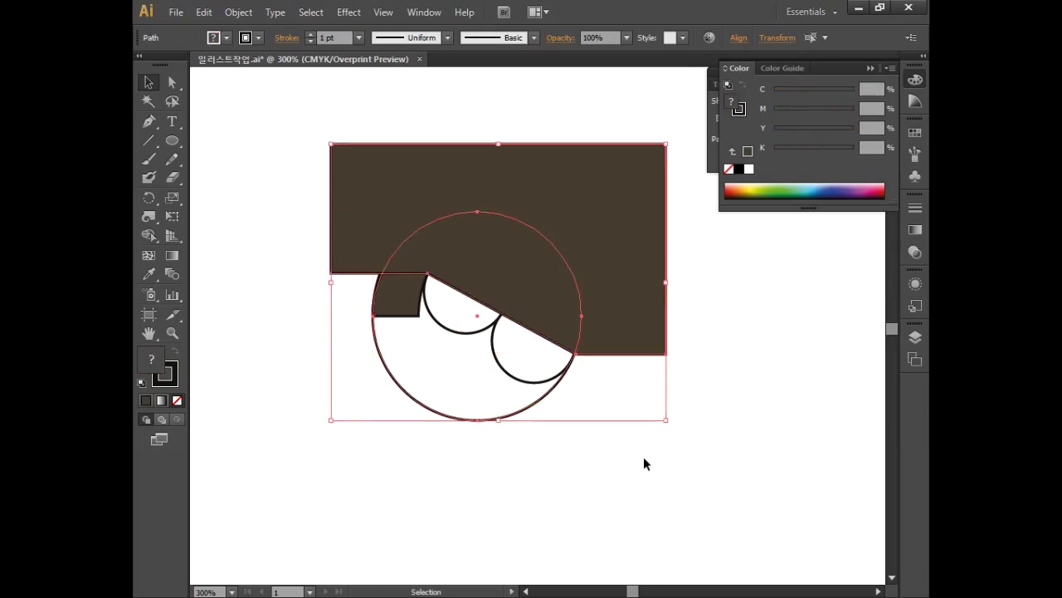
click(915, 79)
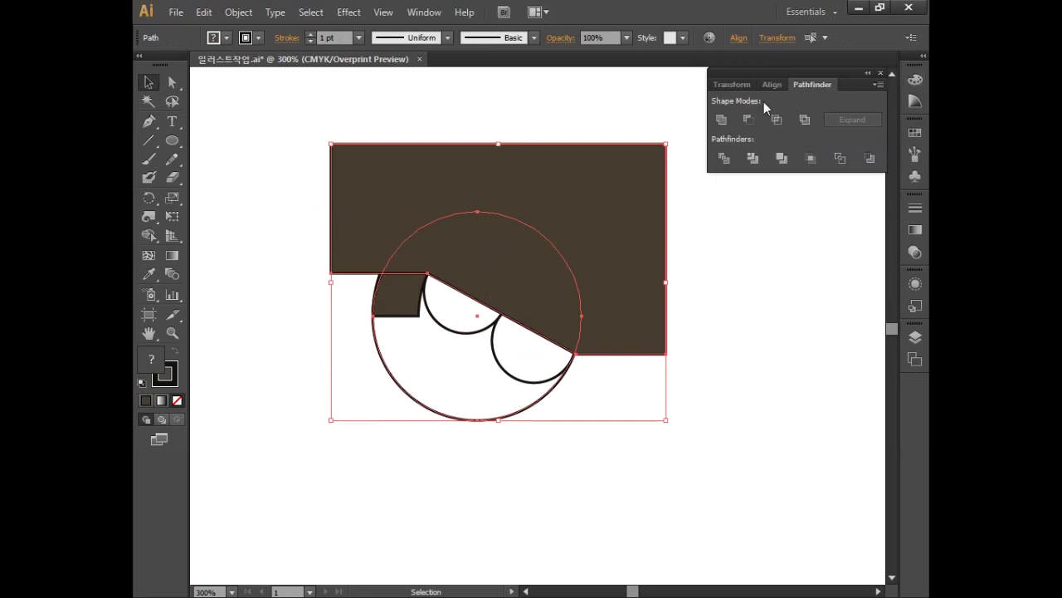
click(748, 120)
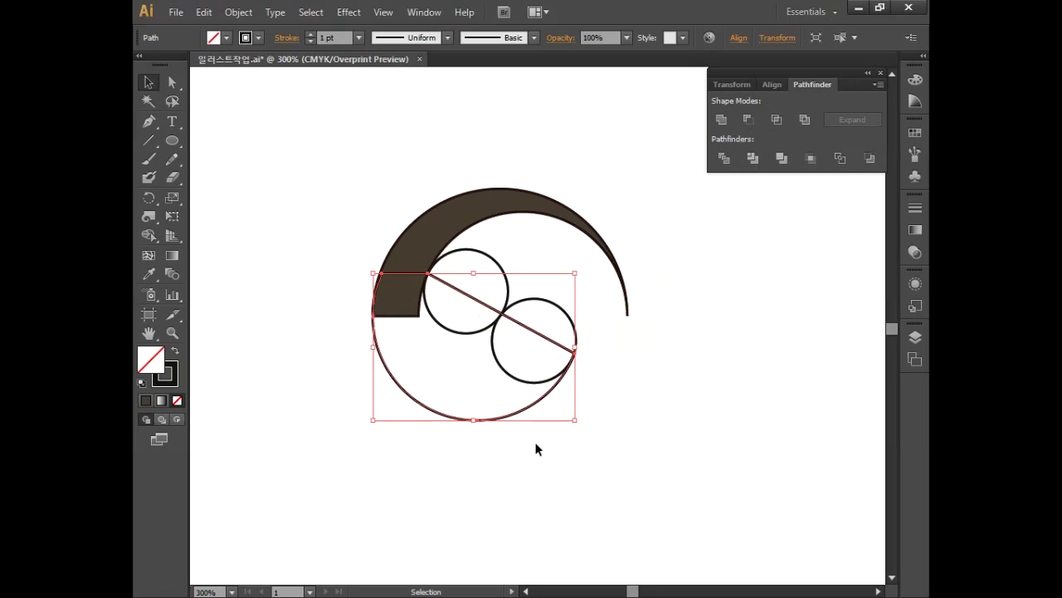
Unite the brown crescent with the remaining lower part of the large circle using Pathfinder Unite, and deselect the result.
shift+click(465, 231)
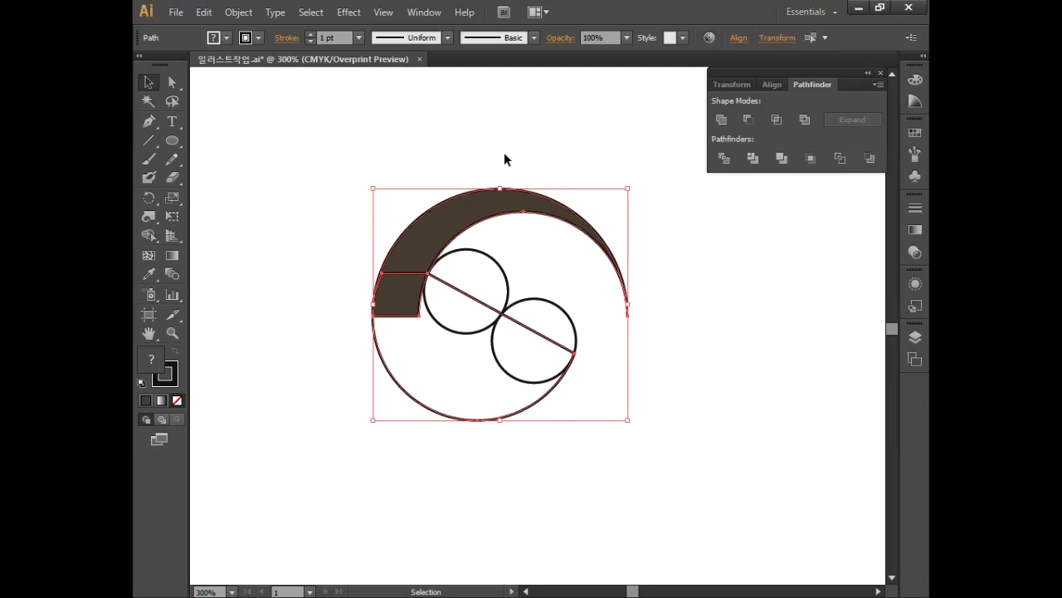
click(743, 120)
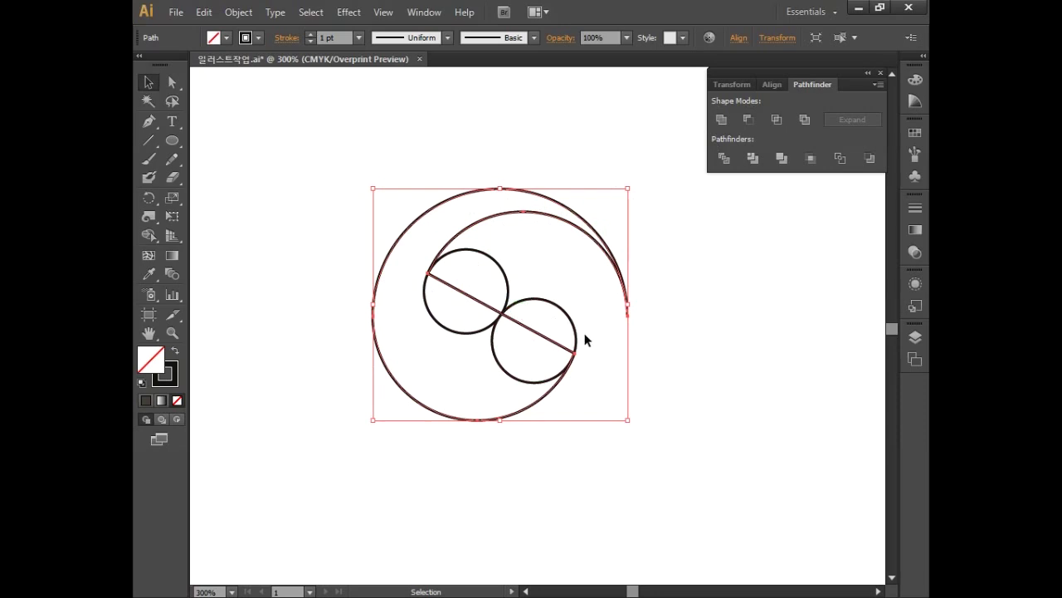
click(554, 270)
Bring the upper-left small circle to the front and subtract it from the united swirl outline with Pathfinder Minus Front.
click(496, 264)
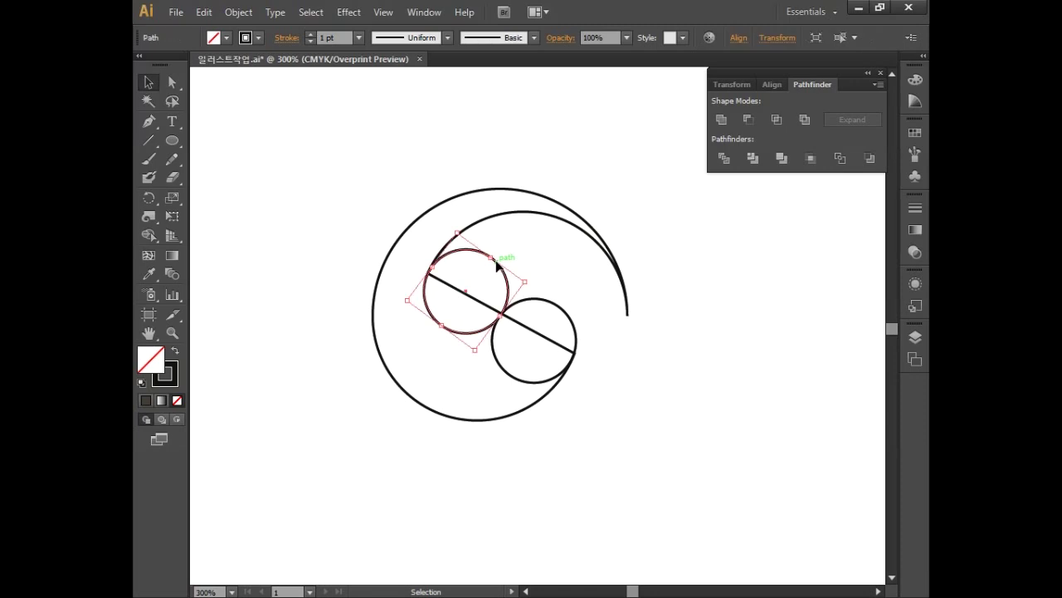
right_click(497, 264)
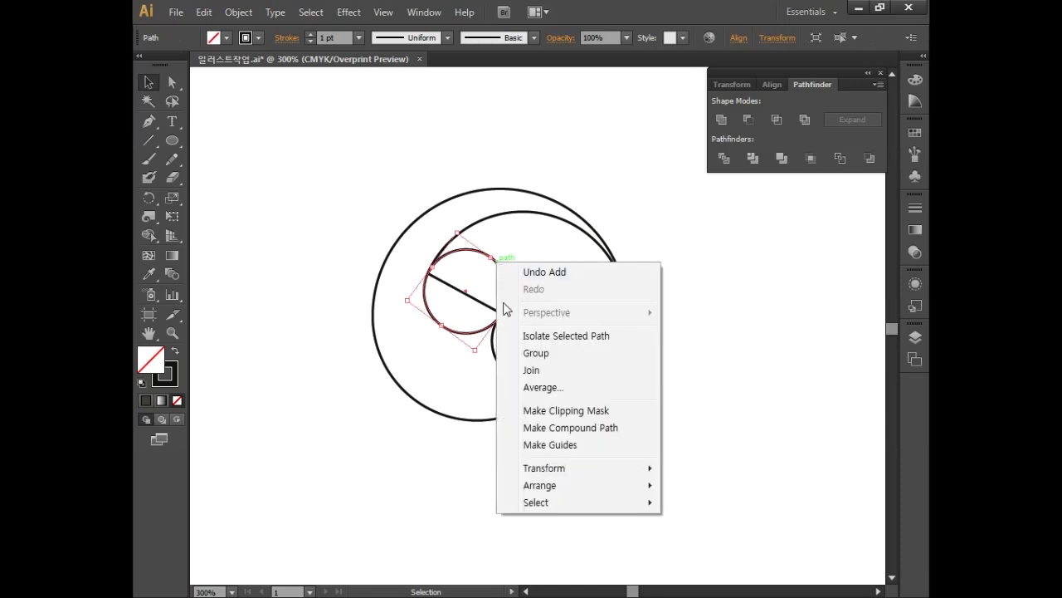
mouse_move(540, 490)
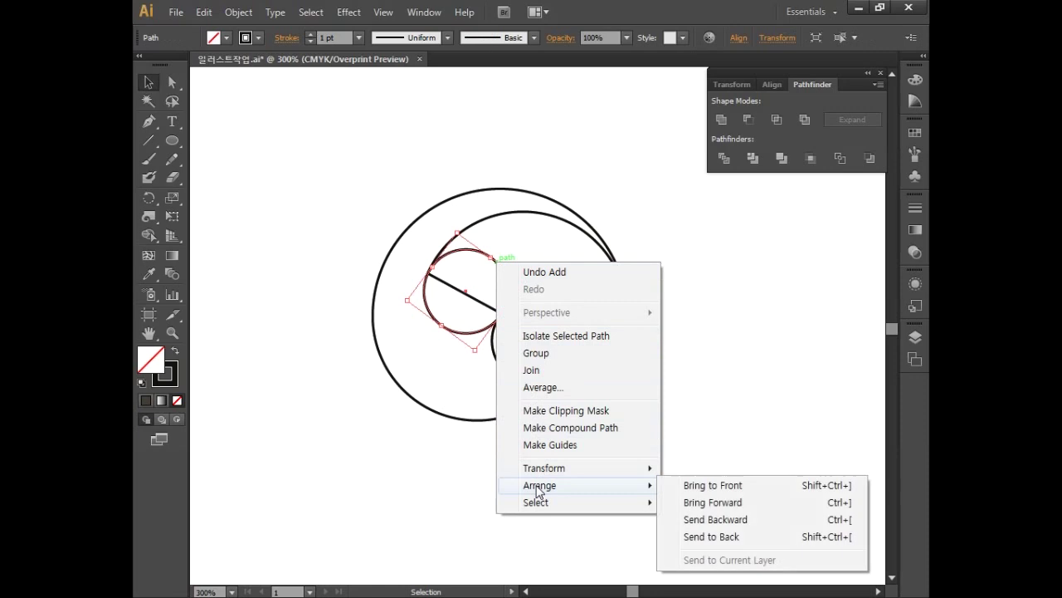
click(704, 489)
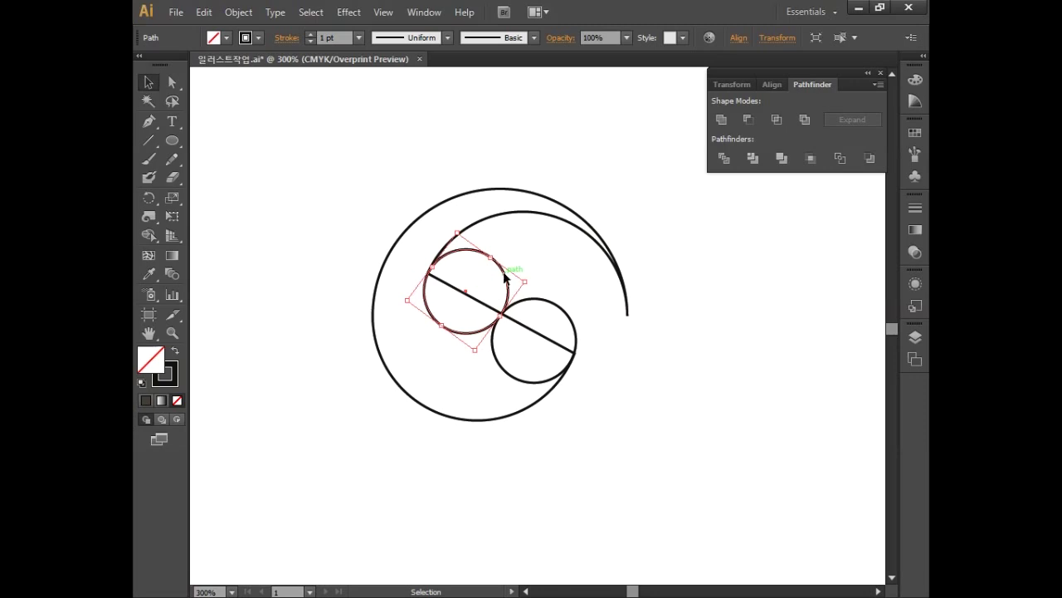
shift+click(486, 225)
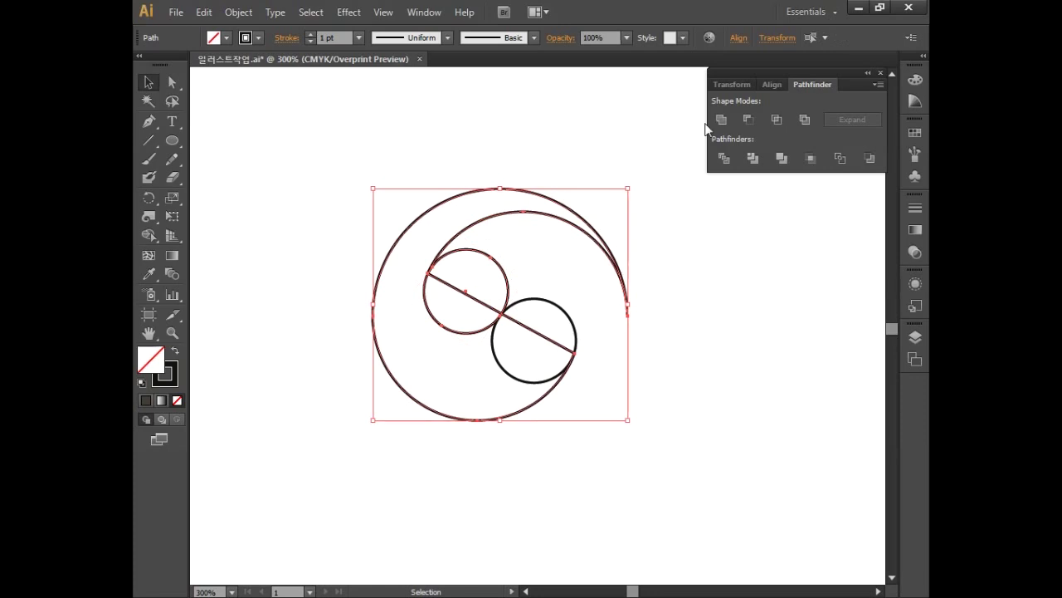
click(747, 119)
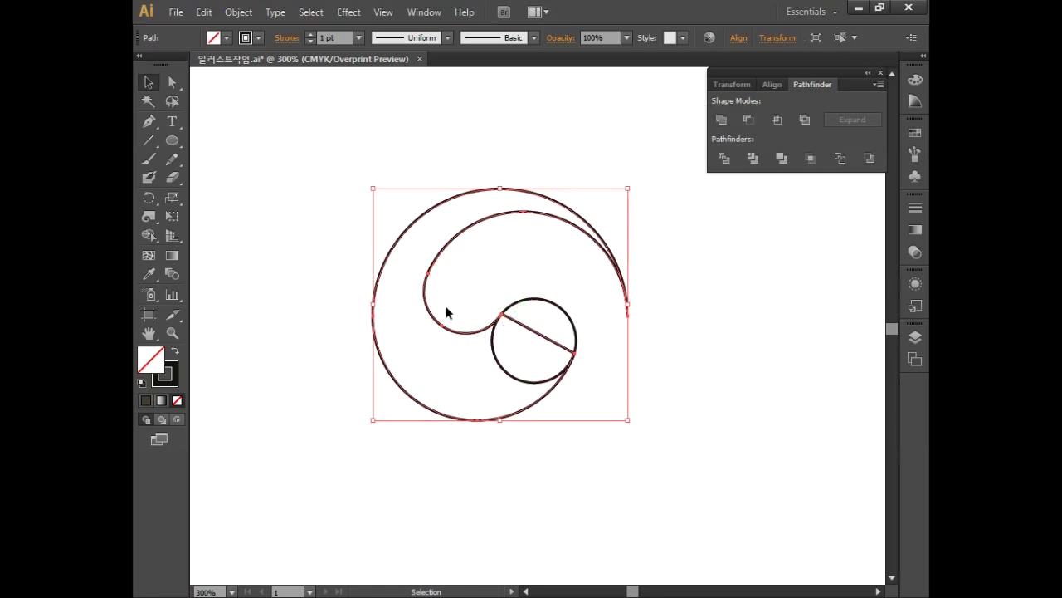
Merge the remaining small circle with the swirl outline using Pathfinder Unite.
click(498, 258)
drag(410, 138, 650, 451)
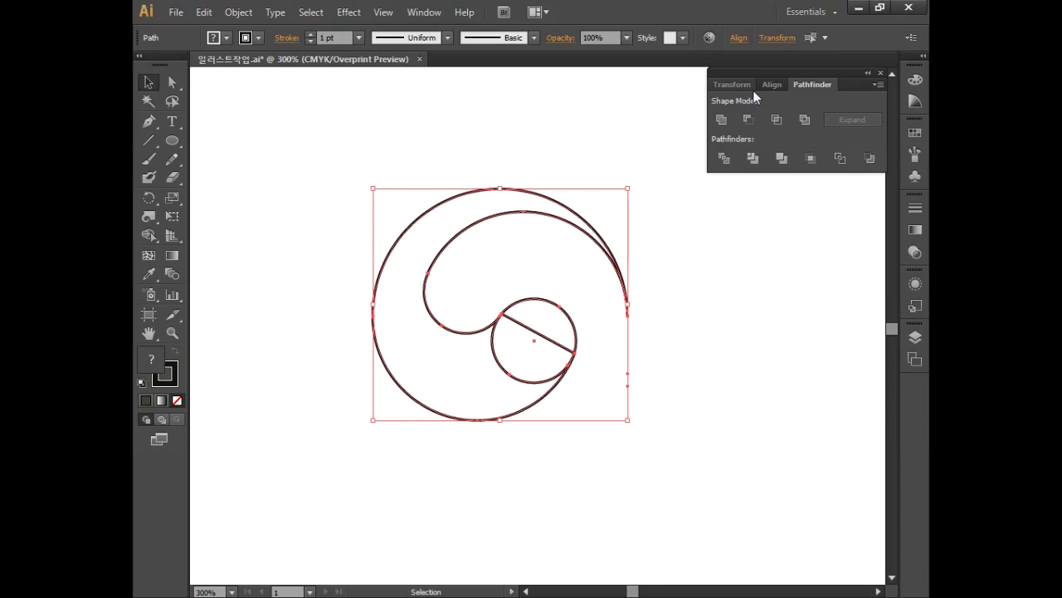
click(722, 121)
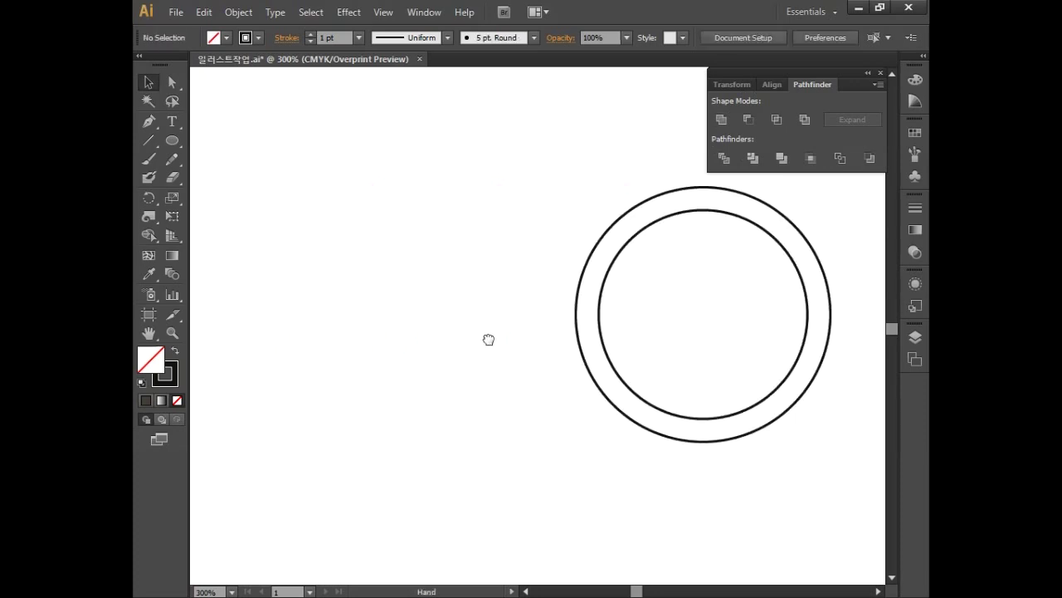
Align the spare pair of concentric circles along their bottom edges and subtract the inner circle with Minus Front.
scroll(486, 338, right, 3)
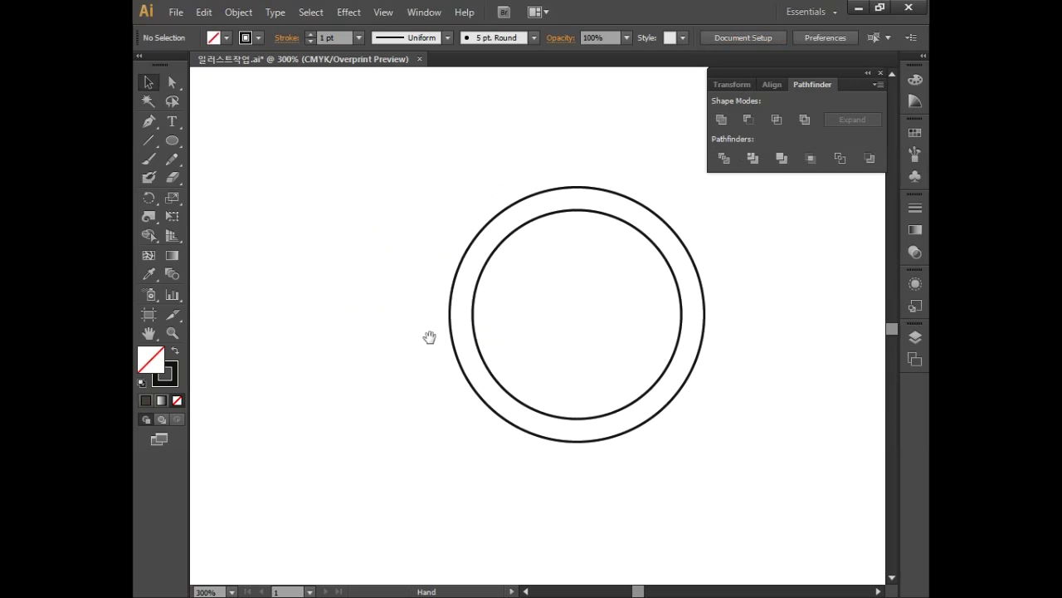
drag(586, 297, 595, 309)
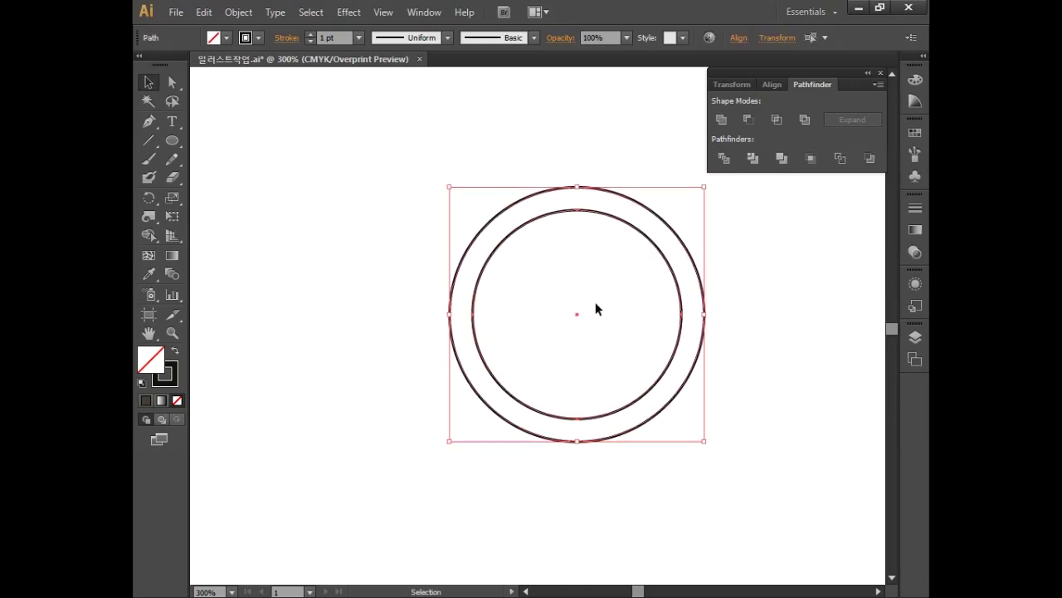
click(770, 84)
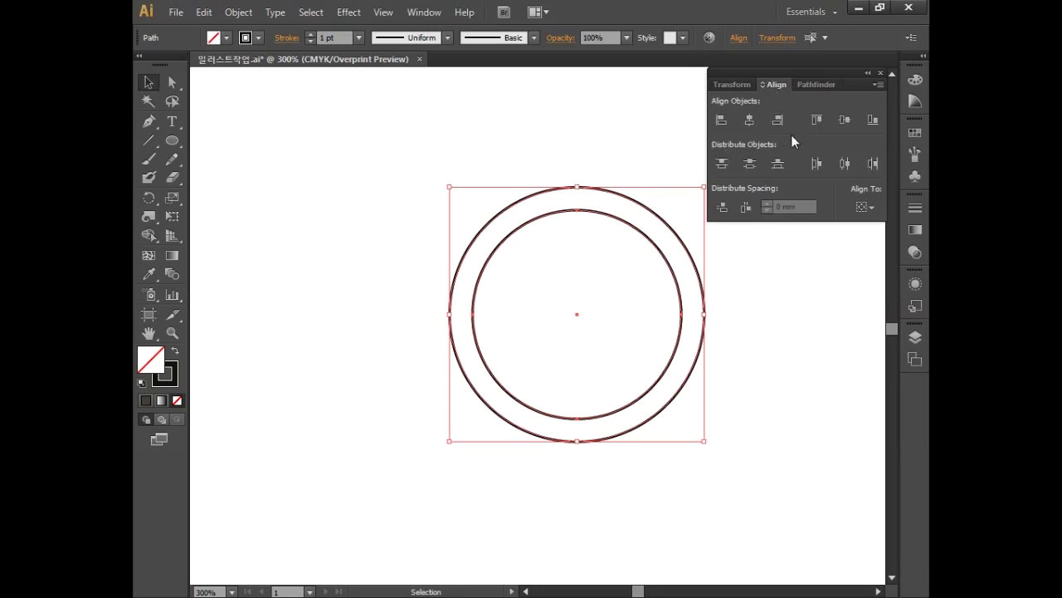
click(871, 120)
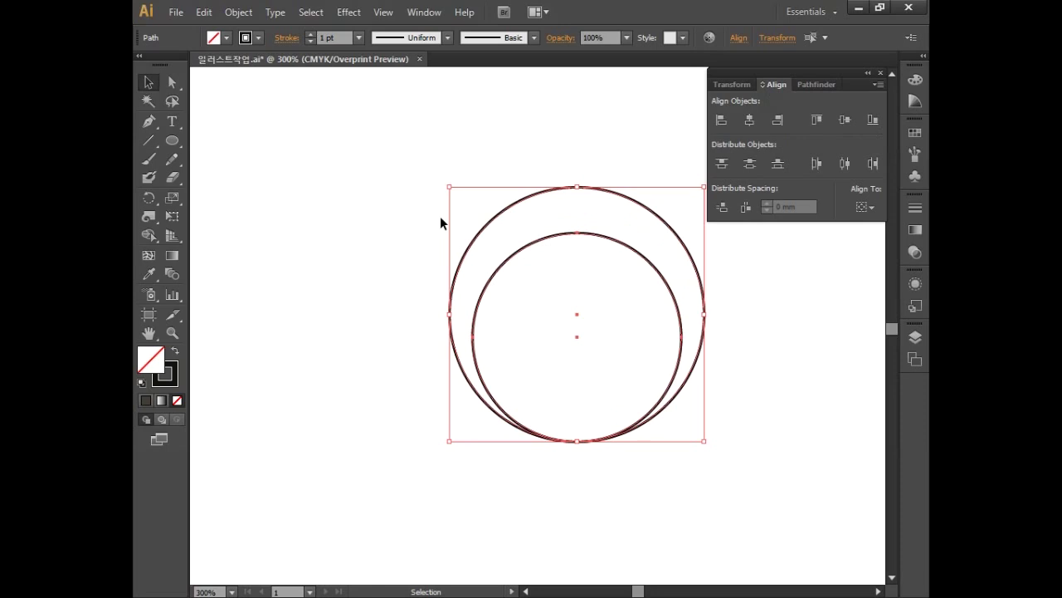
click(817, 84)
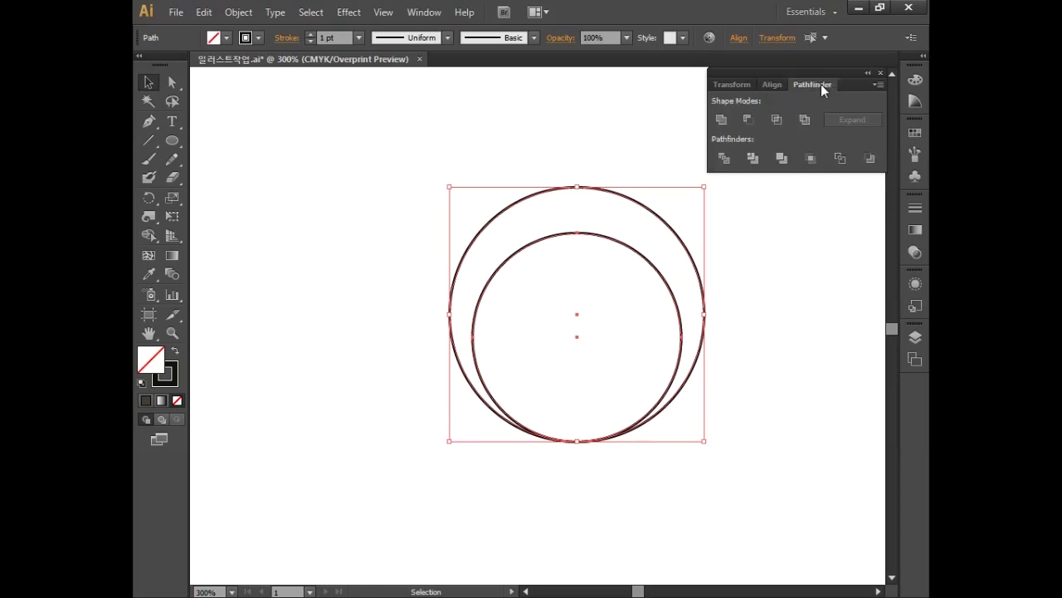
click(749, 120)
Delete the lower-left segments of the new crescent's outer and inner curves.
click(172, 82)
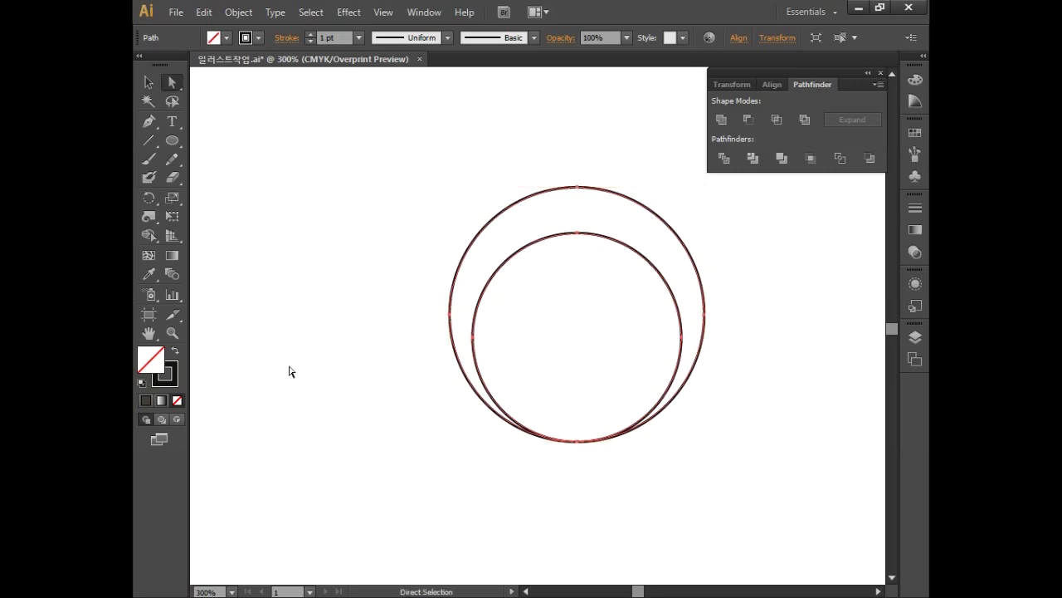
drag(416, 368, 528, 438)
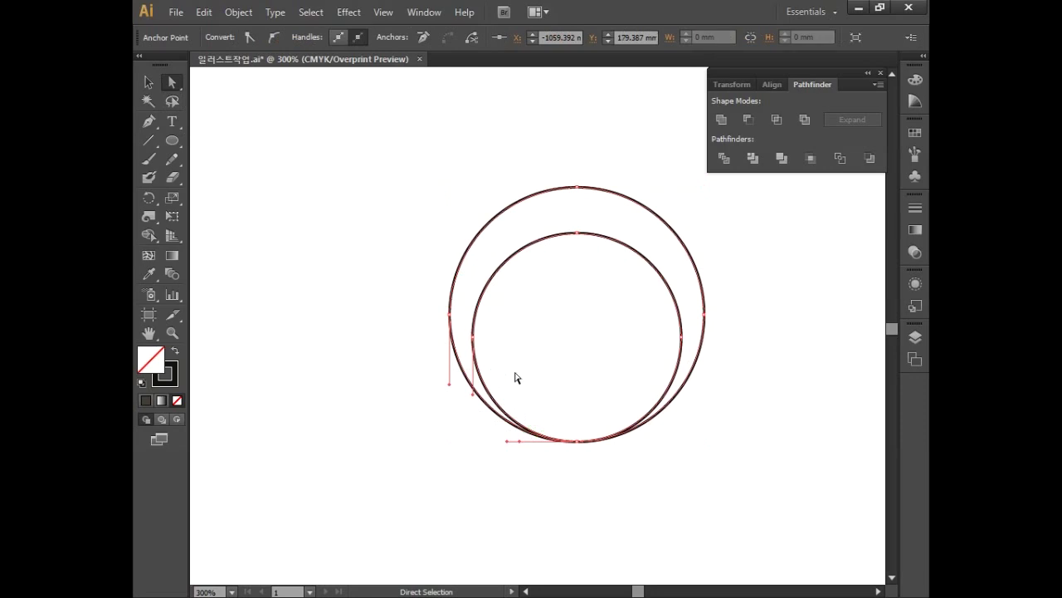
key(Delete)
key(Delete)
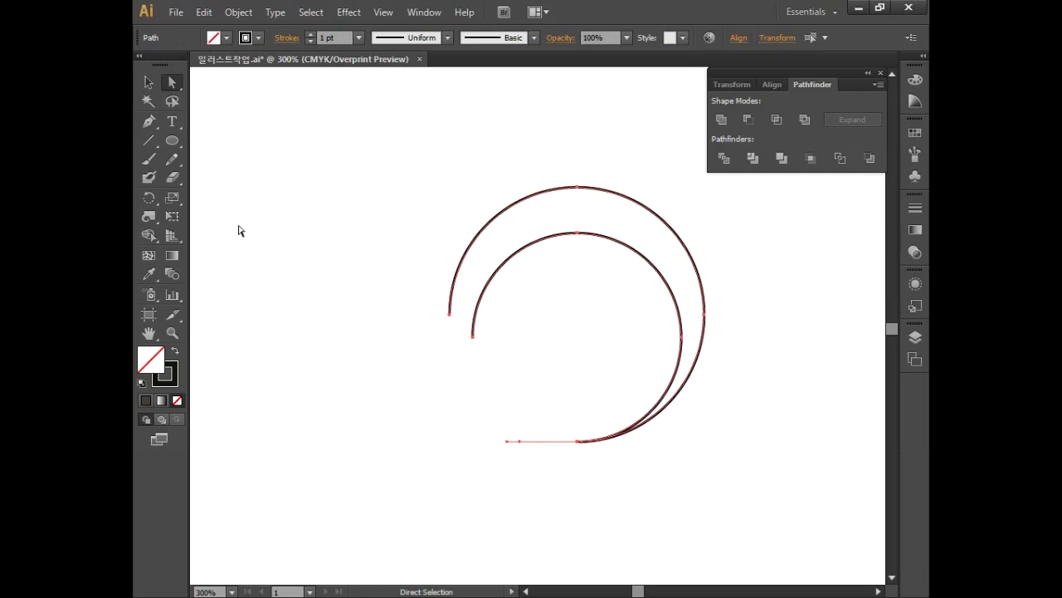
Join the two open left ends of the new crescent with a straight Pen segment.
click(149, 121)
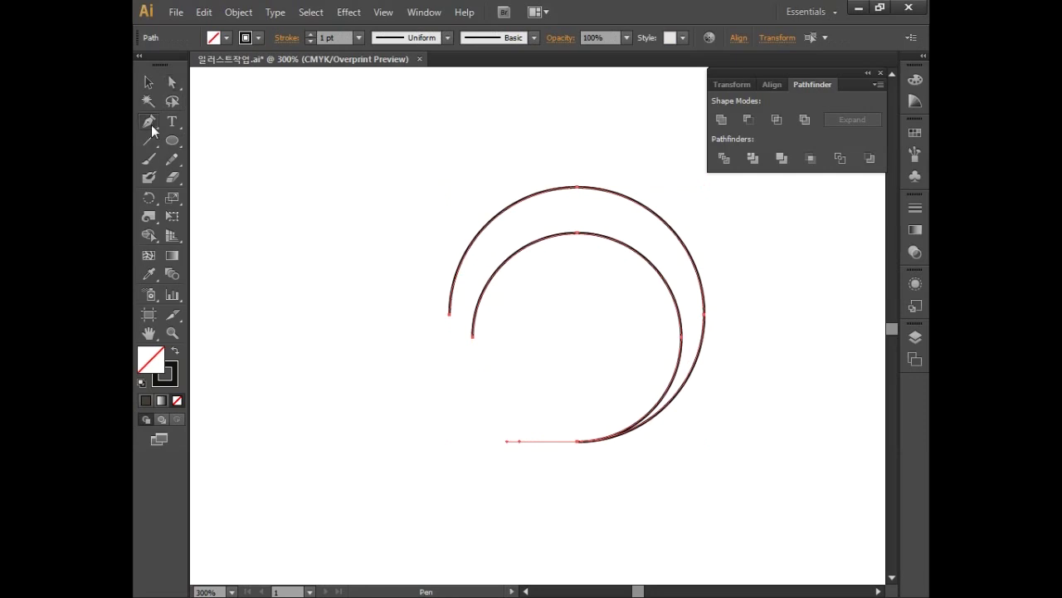
click(472, 337)
click(450, 315)
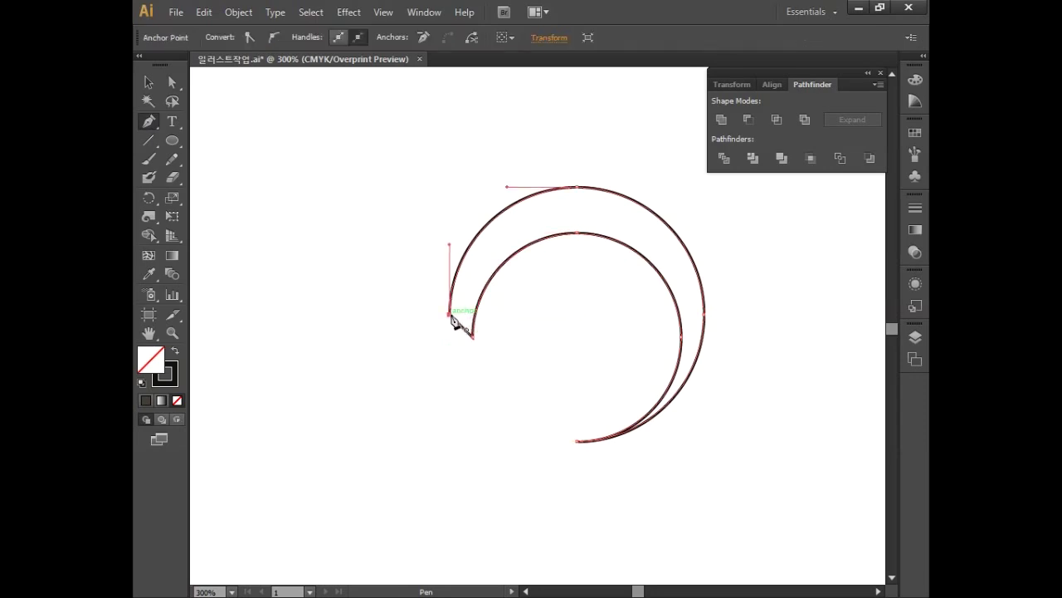
click(148, 82)
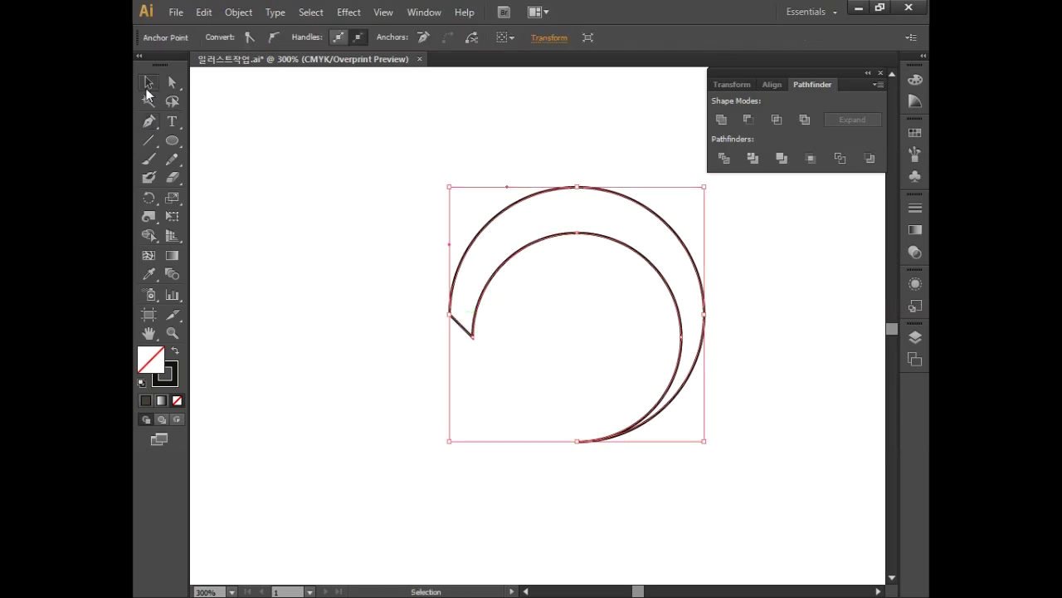
Fill the new crescent with red using C 0%, M 100%, Y 80%, K 0%.
double_click(167, 369)
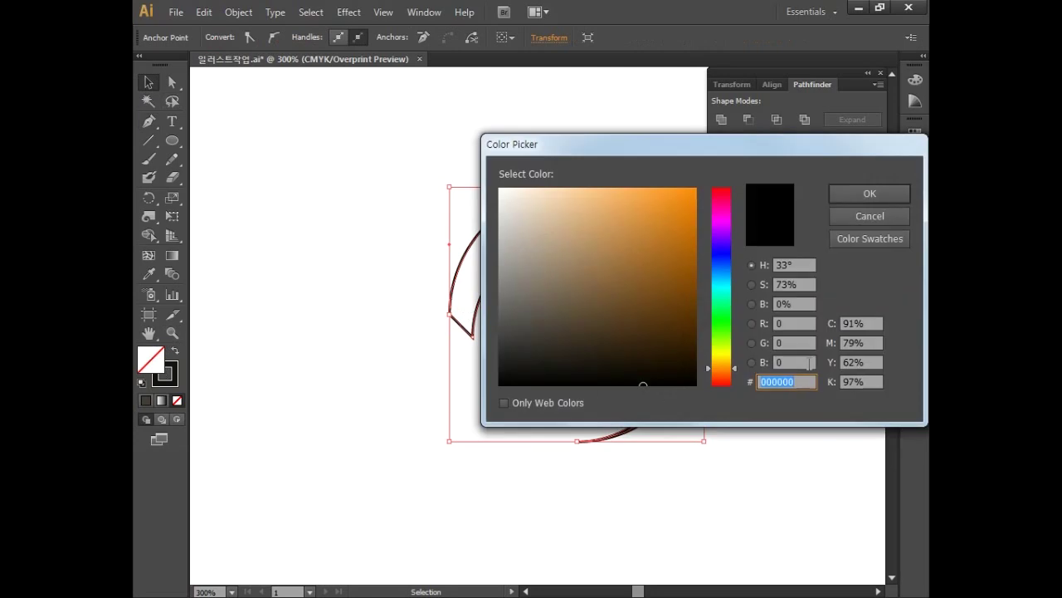
double_click(863, 324)
text(0)
key(Tab)
text(100)
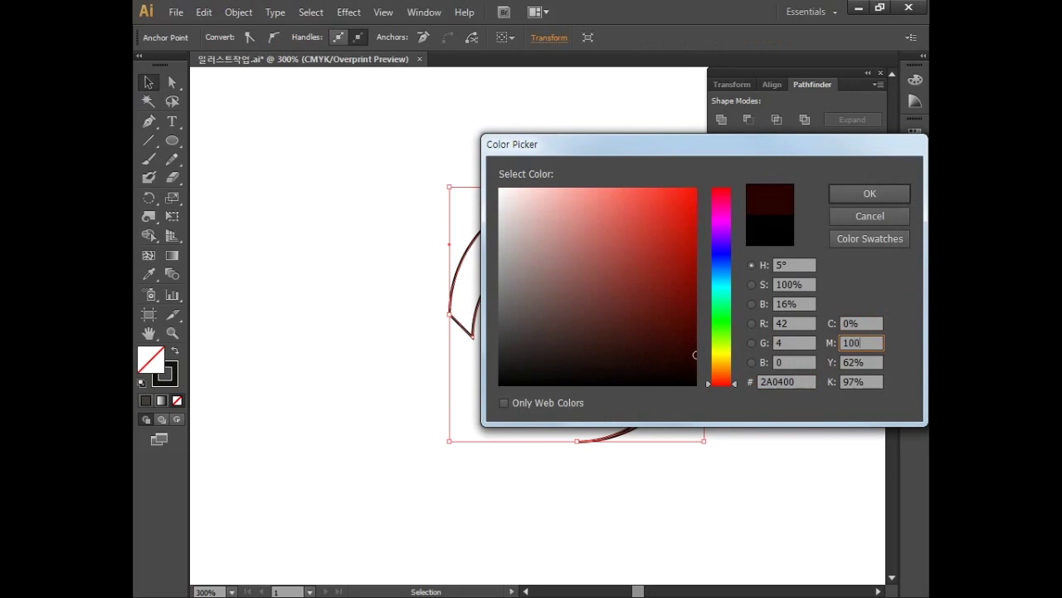
key(Tab)
text(80)
key(Tab)
text(0)
click(847, 196)
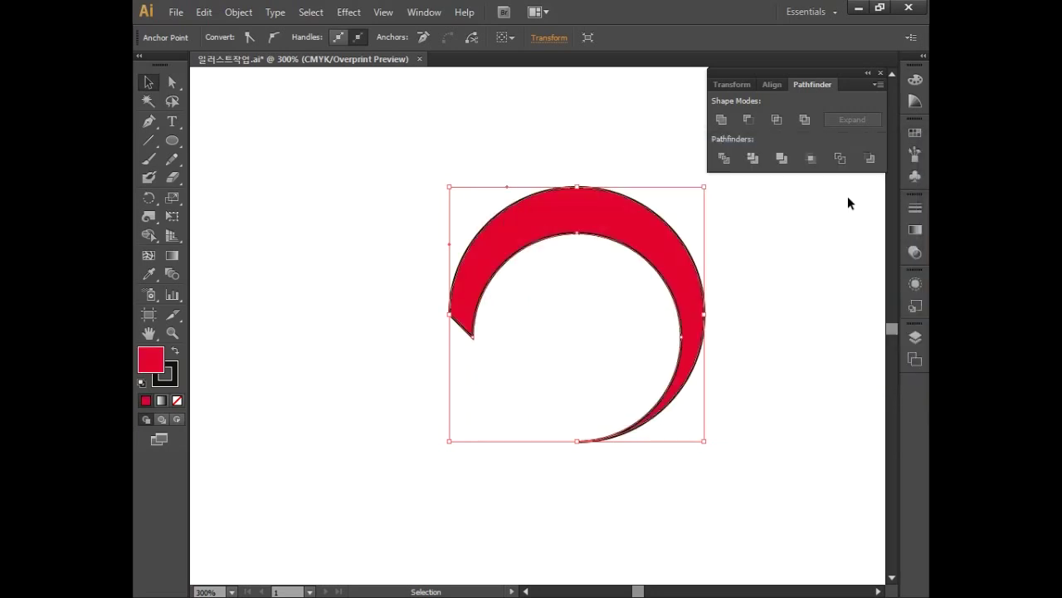
Remove the red crescent's stroke and deselect it.
click(169, 378)
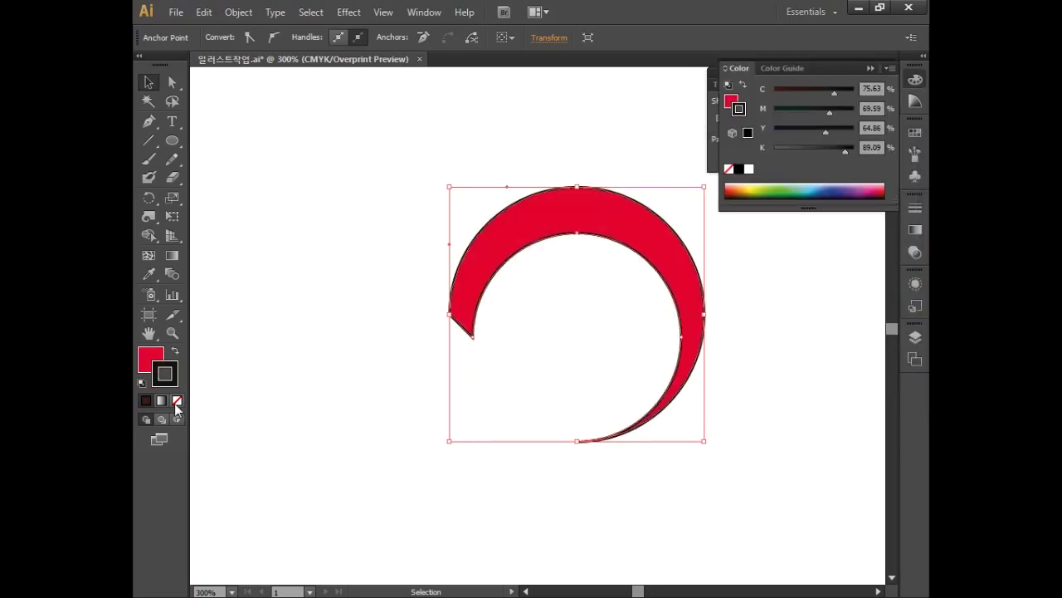
click(177, 400)
click(319, 401)
drag(352, 397, 376, 401)
Move the red crescent onto the swirl outline so their outer top curves coincide, and deselect it.
drag(415, 236, 548, 349)
drag(671, 233, 390, 242)
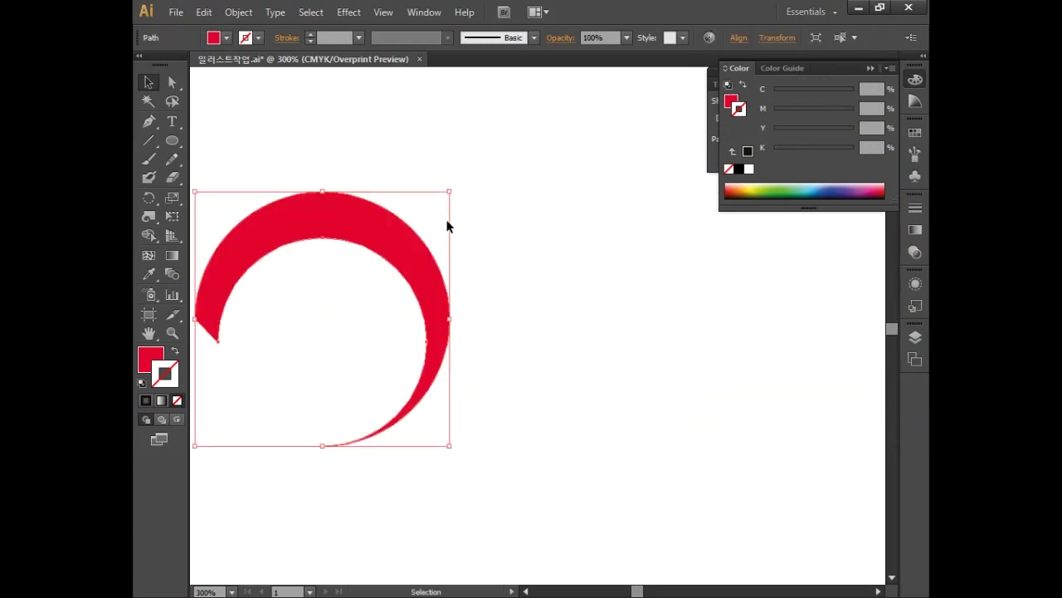
drag(479, 203, 528, 206)
scroll(415, 315, left, 6)
drag(611, 277, 249, 275)
scroll(474, 239, left, 3)
drag(437, 273, 418, 273)
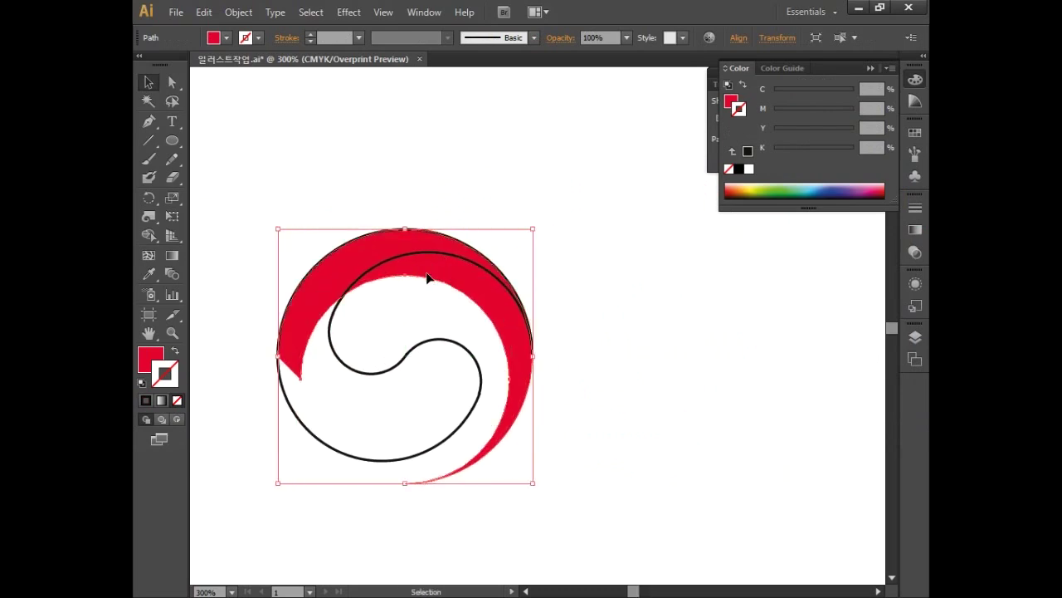
click(620, 295)
drag(614, 316, 733, 294)
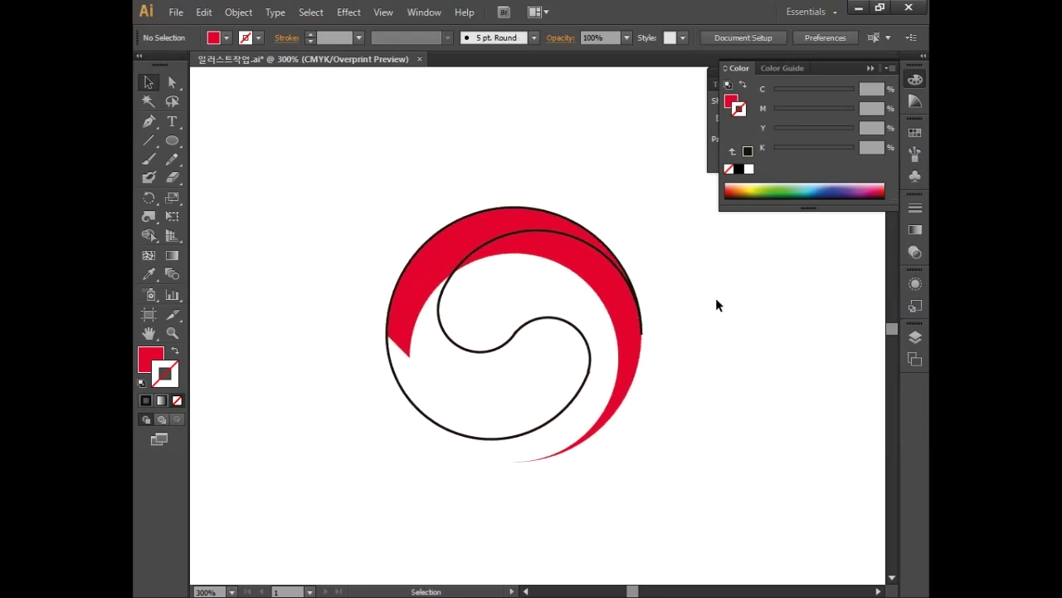
Fill the swirl outline with dark blue using C 100%, M 70%, Y 20%, K 40%.
drag(488, 305, 524, 389)
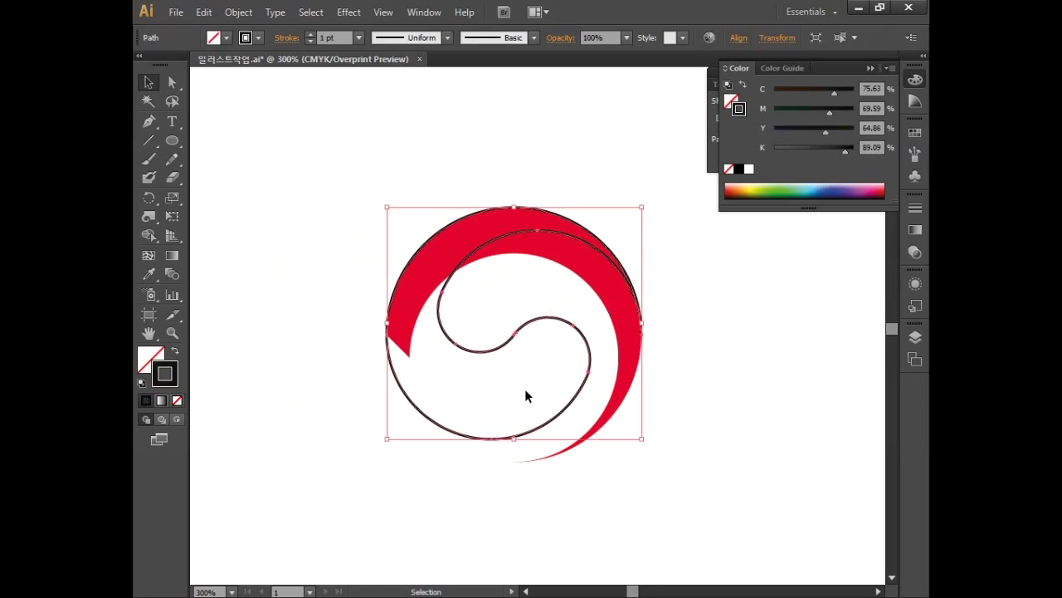
double_click(164, 375)
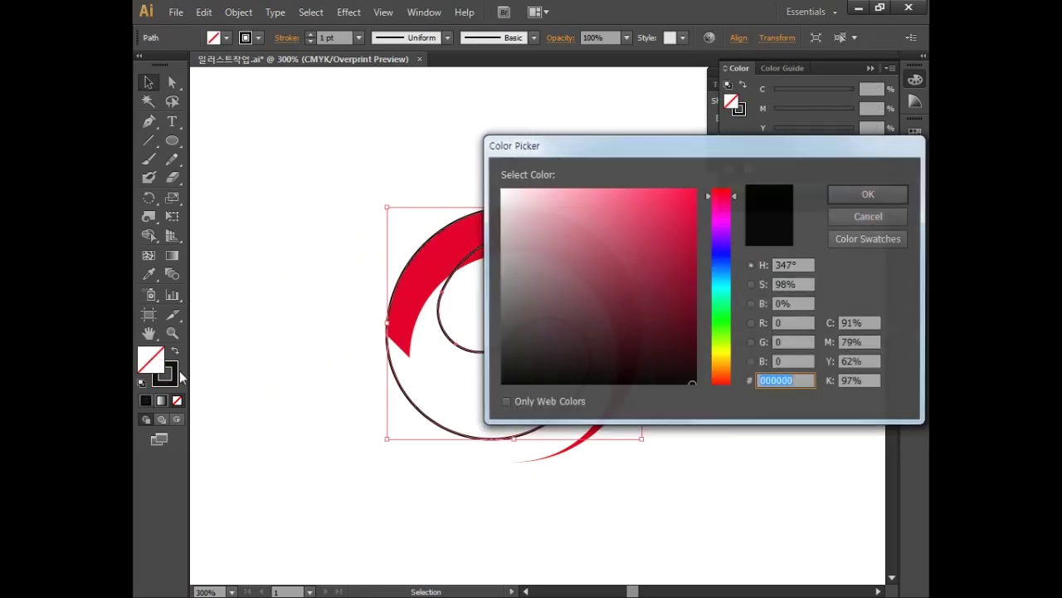
click(867, 325)
text(100)
key(Tab)
text(70)
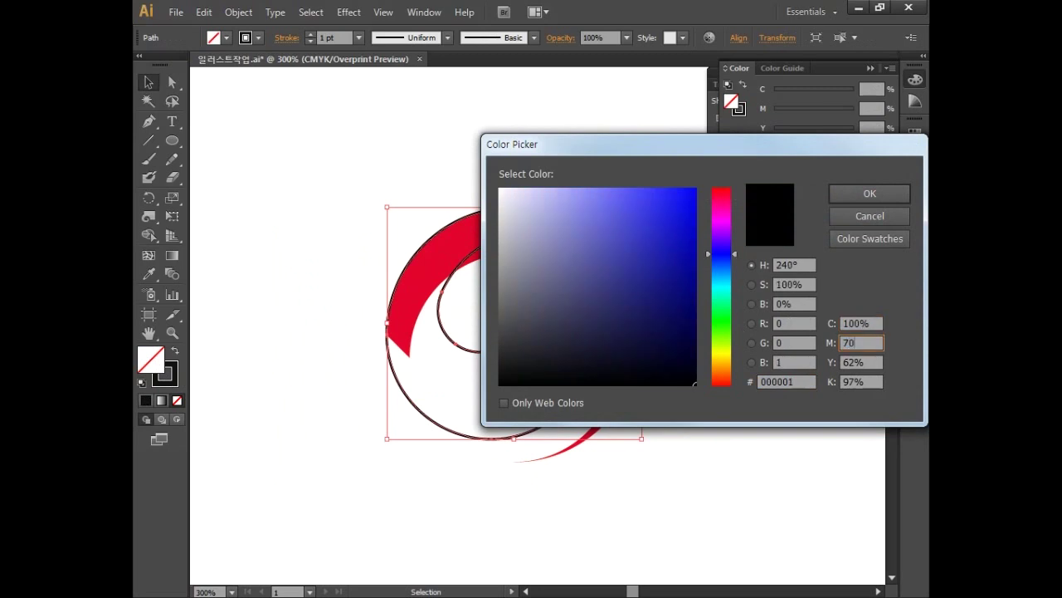
key(Tab)
text(20)
key(Tab)
text(40)
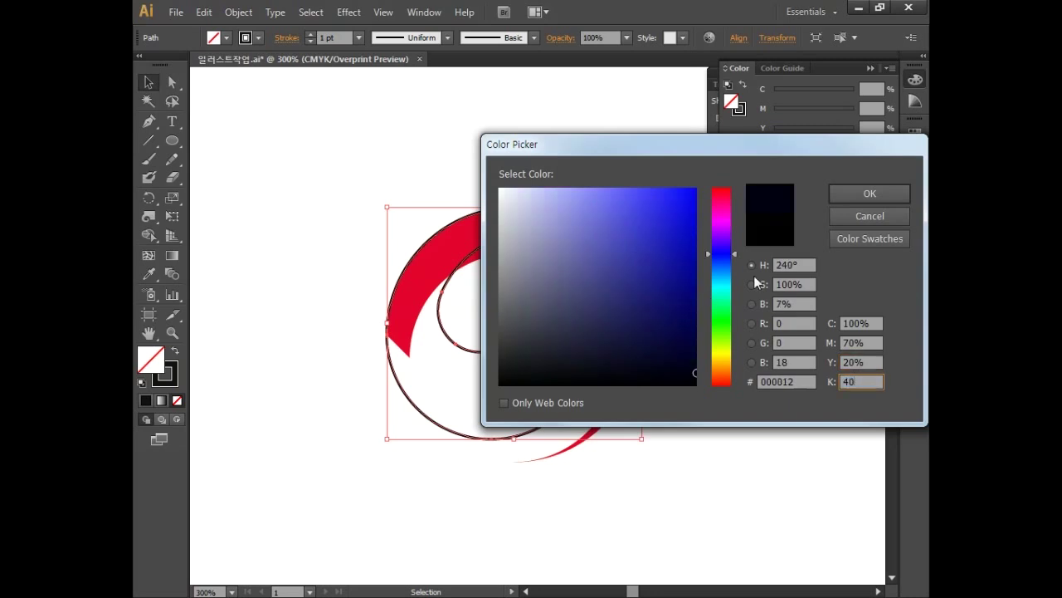
click(847, 196)
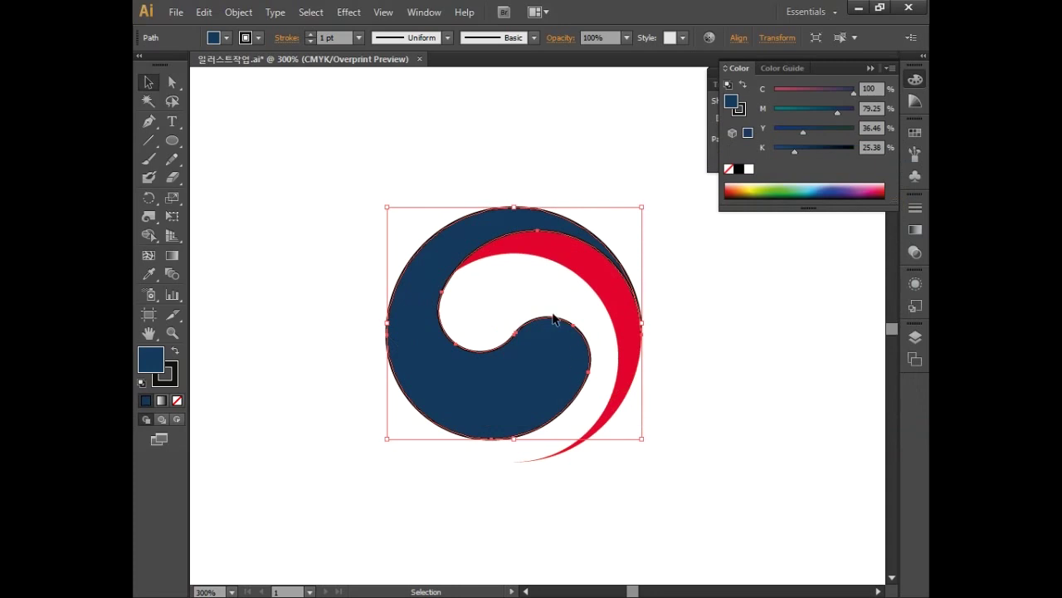
Remove the stroke from the dark blue swirl and deselect it.
click(173, 385)
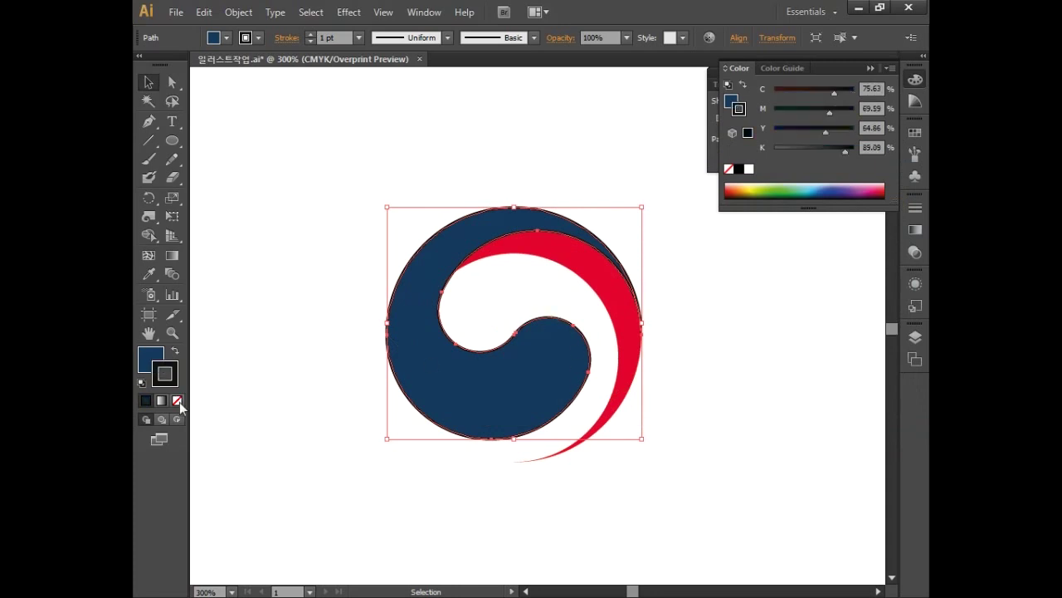
click(176, 400)
click(330, 394)
drag(331, 395, 317, 374)
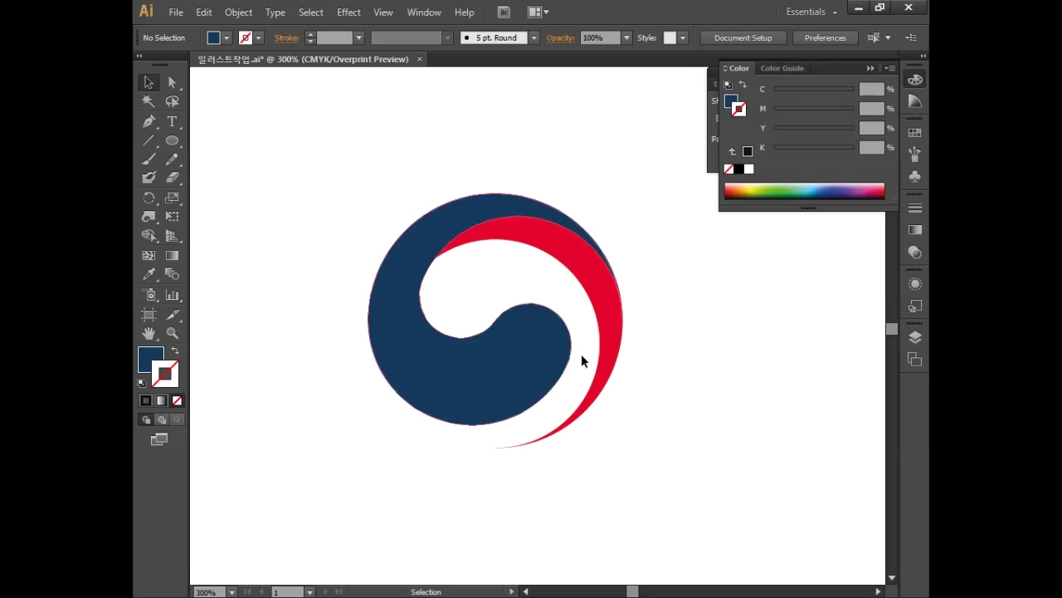
Draw a tall, very thin vertical rectangle in the empty area beside the swirl emblem.
click(916, 79)
click(883, 78)
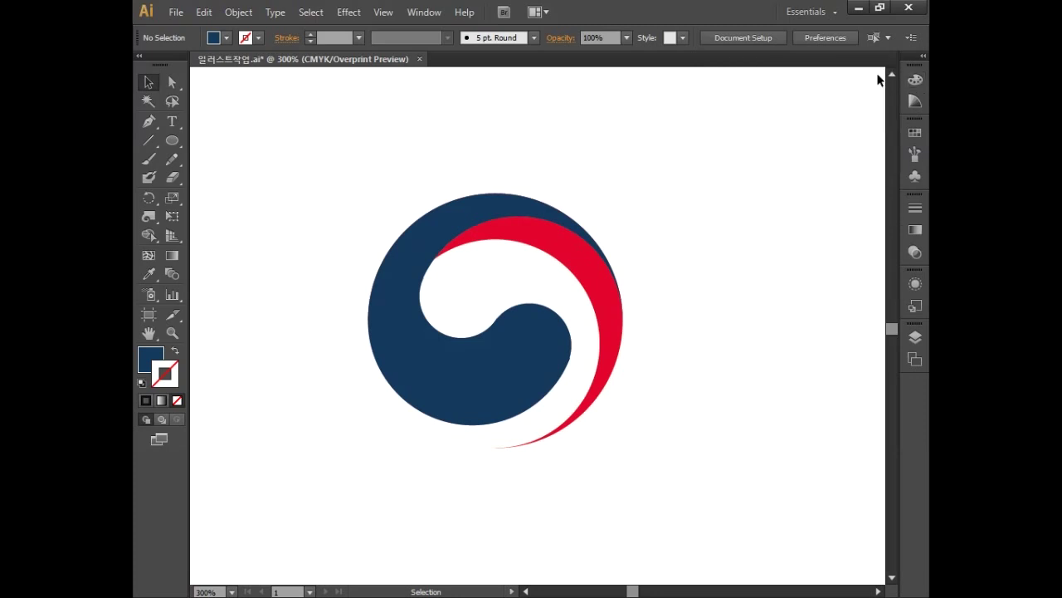
drag(331, 303, 645, 306)
drag(417, 305, 747, 299)
mouse_move(452, 296)
mouse_down()
mouse_move(647, 303)
mouse_move(613, 302)
mouse_move(623, 304)
mouse_up()
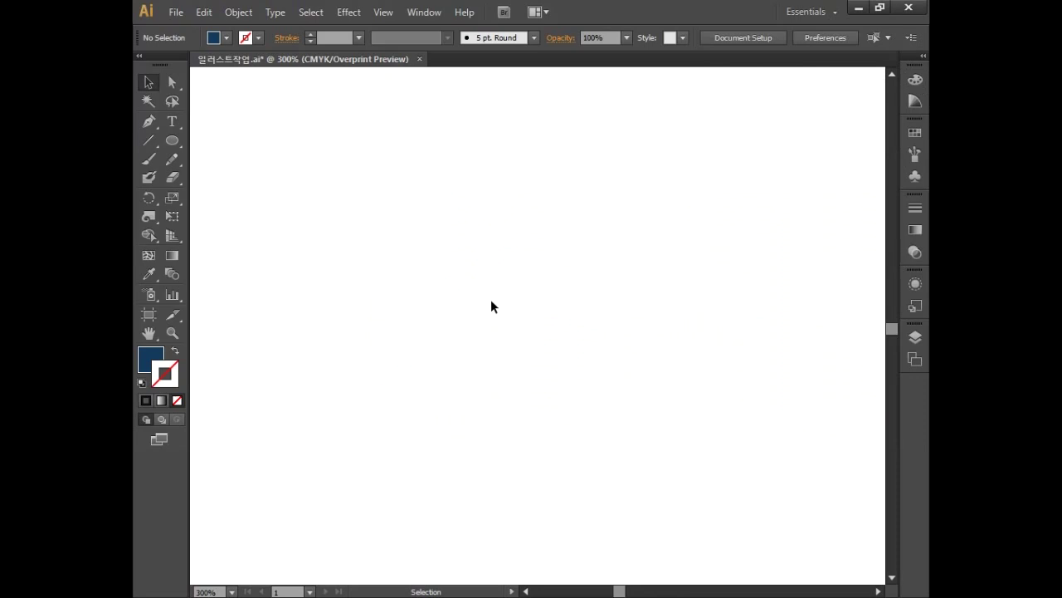
click(173, 142)
drag(174, 142, 247, 144)
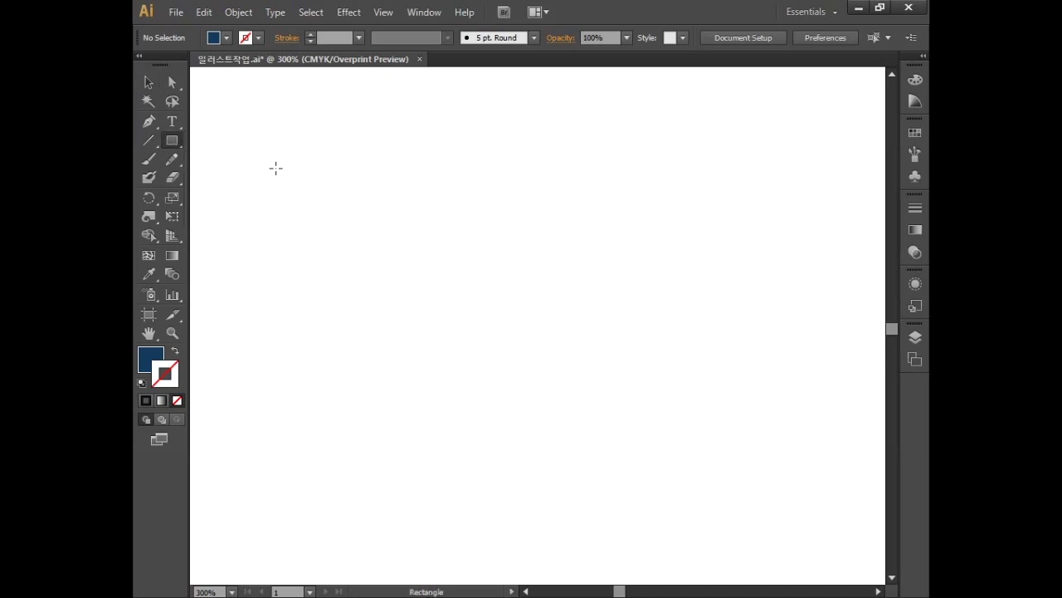
drag(466, 103, 470, 554)
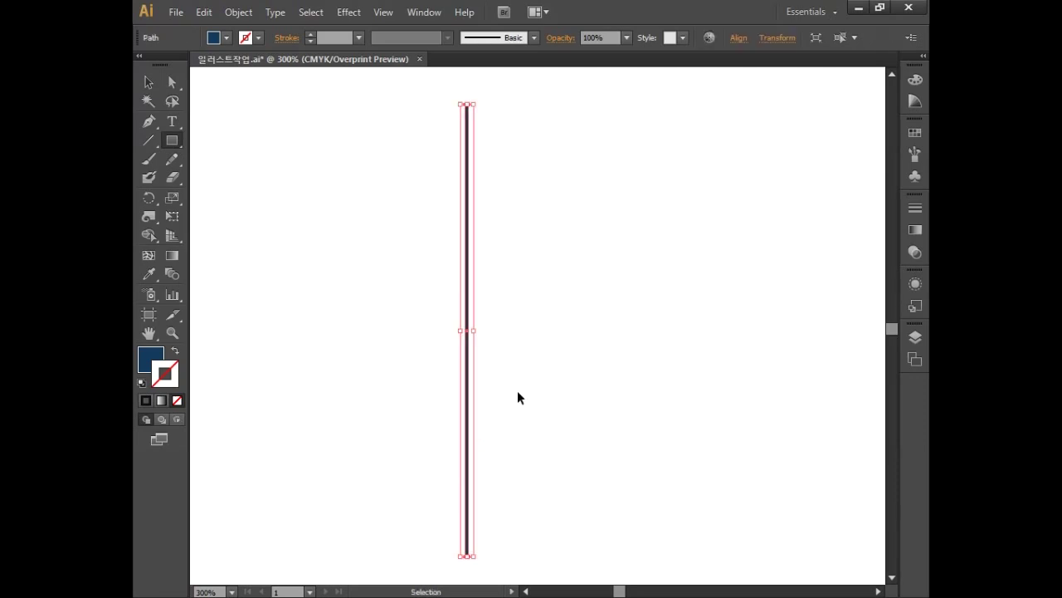
Duplicate the thin strip twice so three strips sit edge to edge, and widen the leftmost strip slightly.
key(ctrl+equal)
key(ctrl+equal)
scroll(517, 390, right, 2)
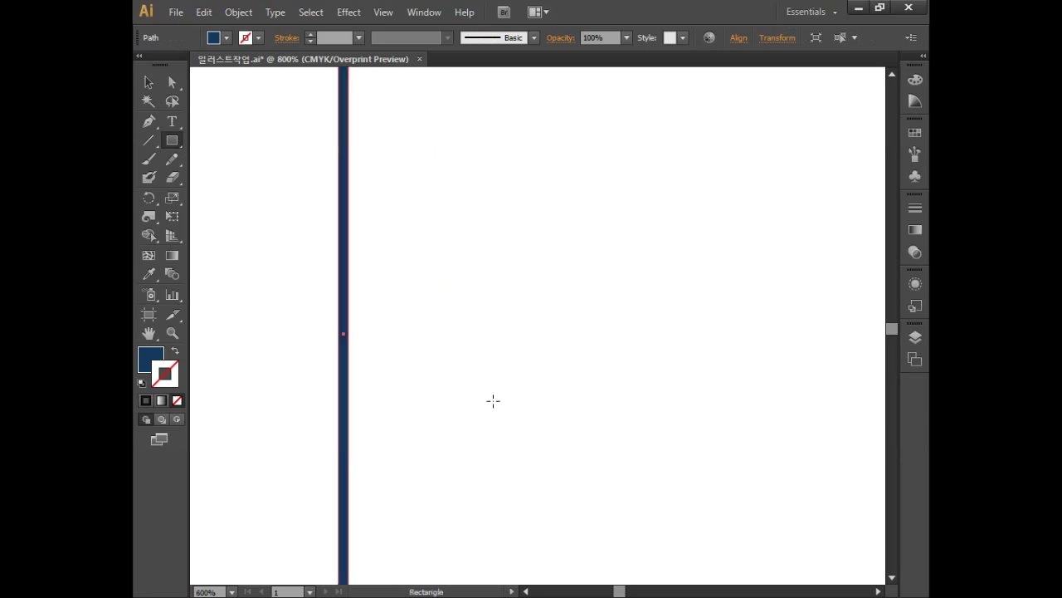
drag(439, 373, 528, 365)
key(space)
drag(396, 294, 567, 310)
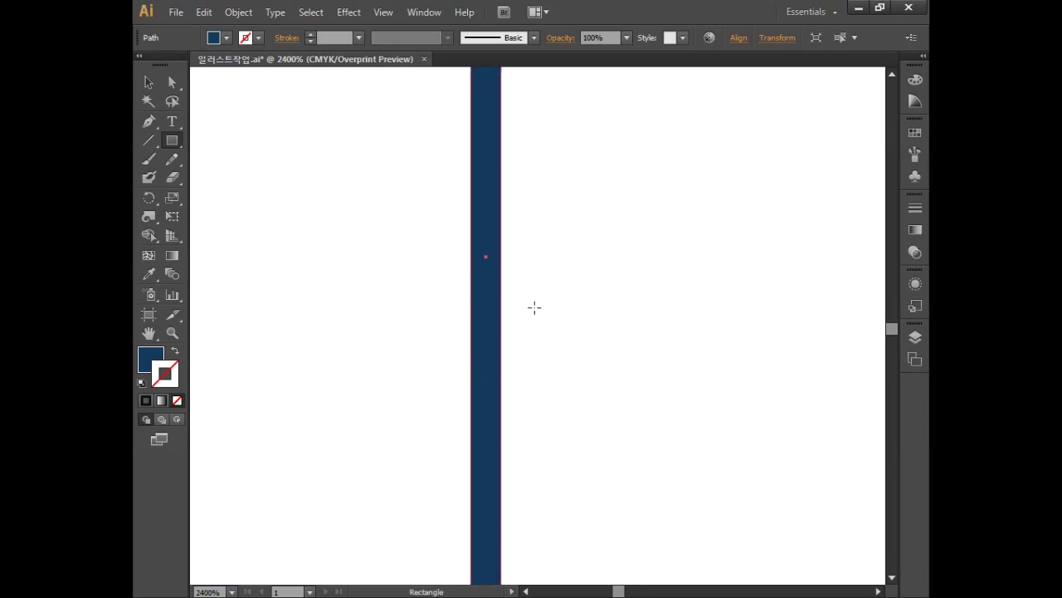
click(149, 82)
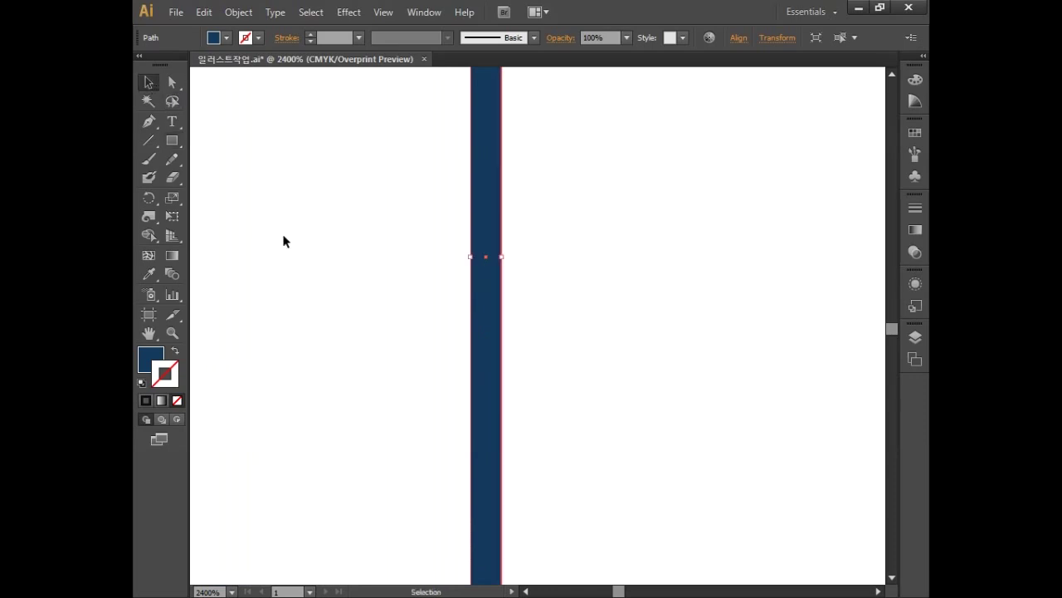
drag(484, 271, 546, 303)
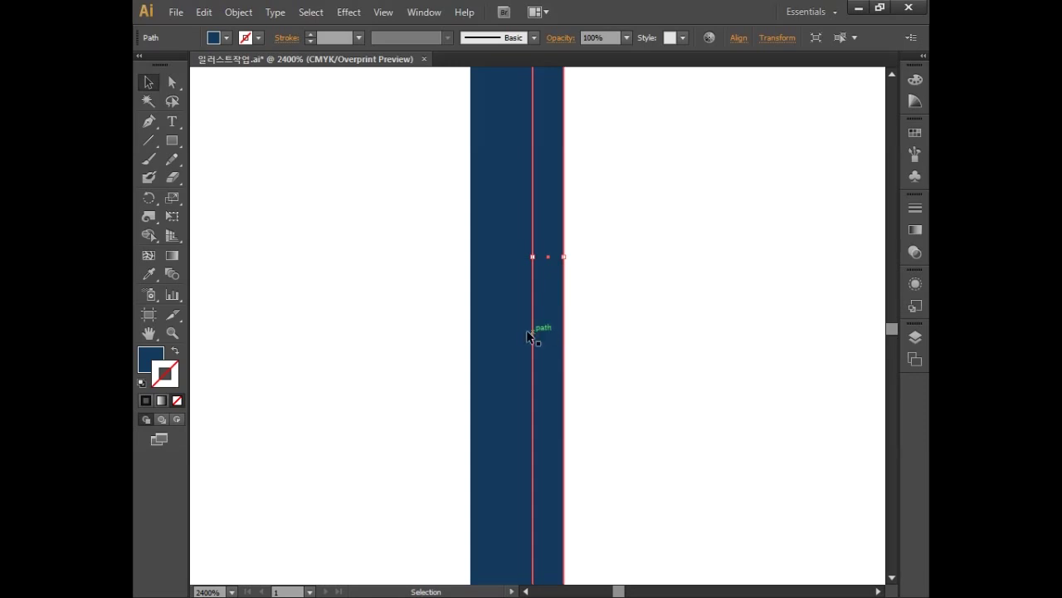
click(486, 331)
drag(469, 256, 462, 279)
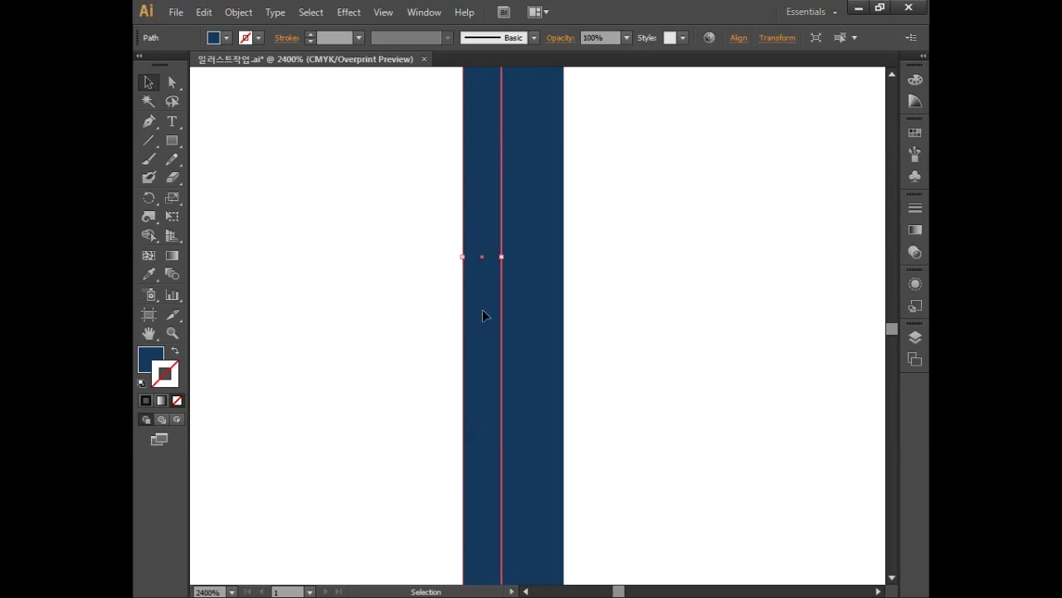
Fill the leftmost strip with brown using C 50%, M 70%, Y 70%, K 30%.
double_click(151, 359)
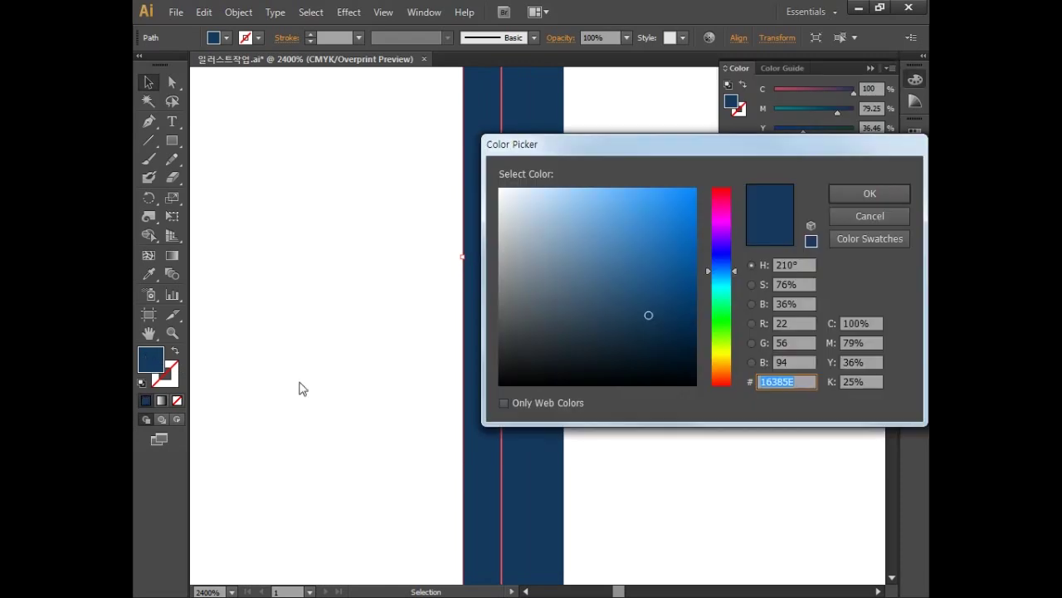
click(869, 327)
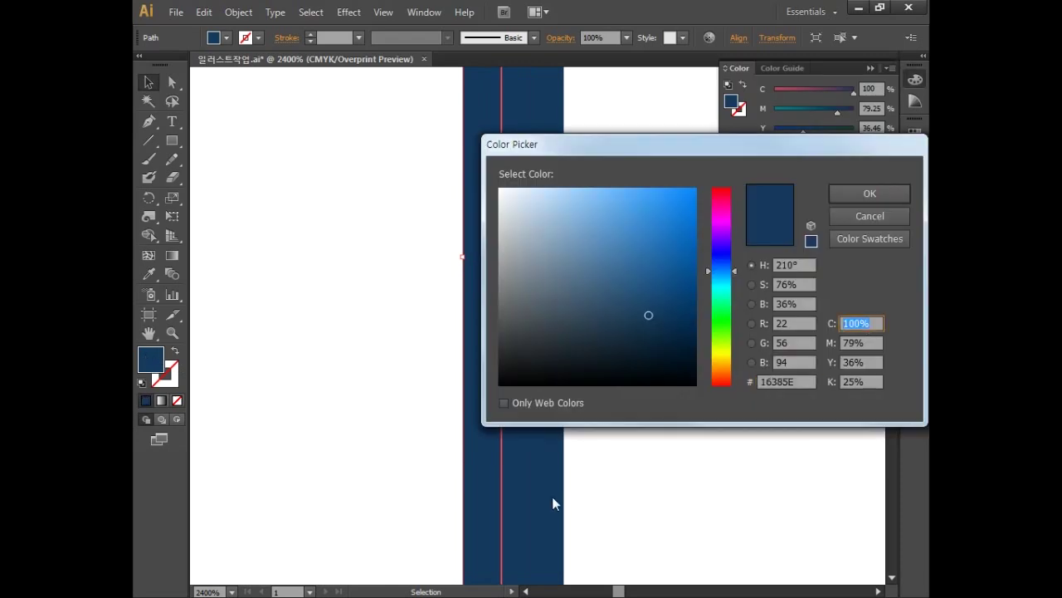
text(50)
key(Tab)
text(7)
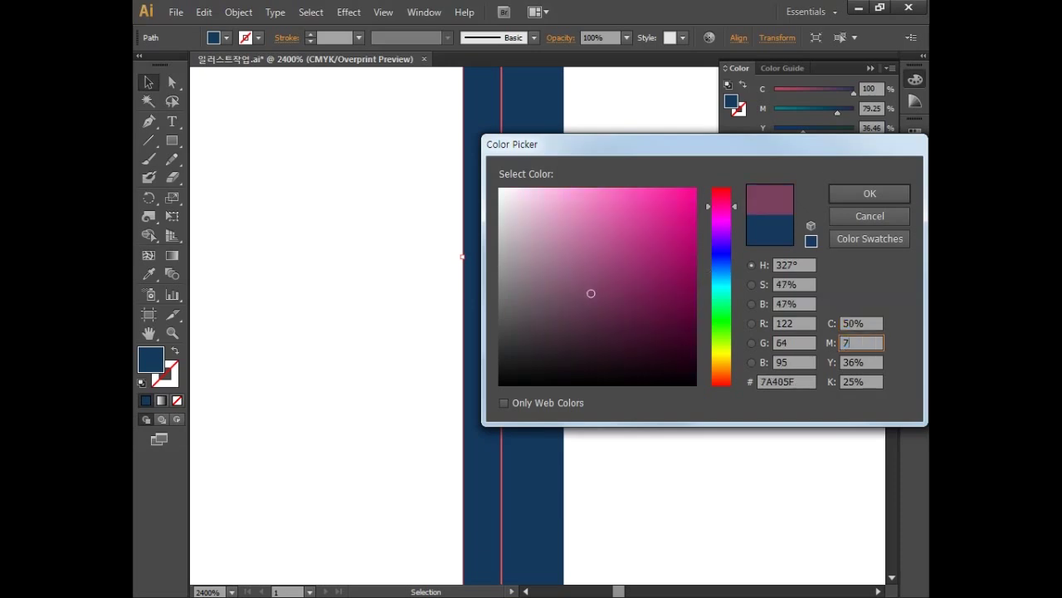
key(Tab)
text(7)
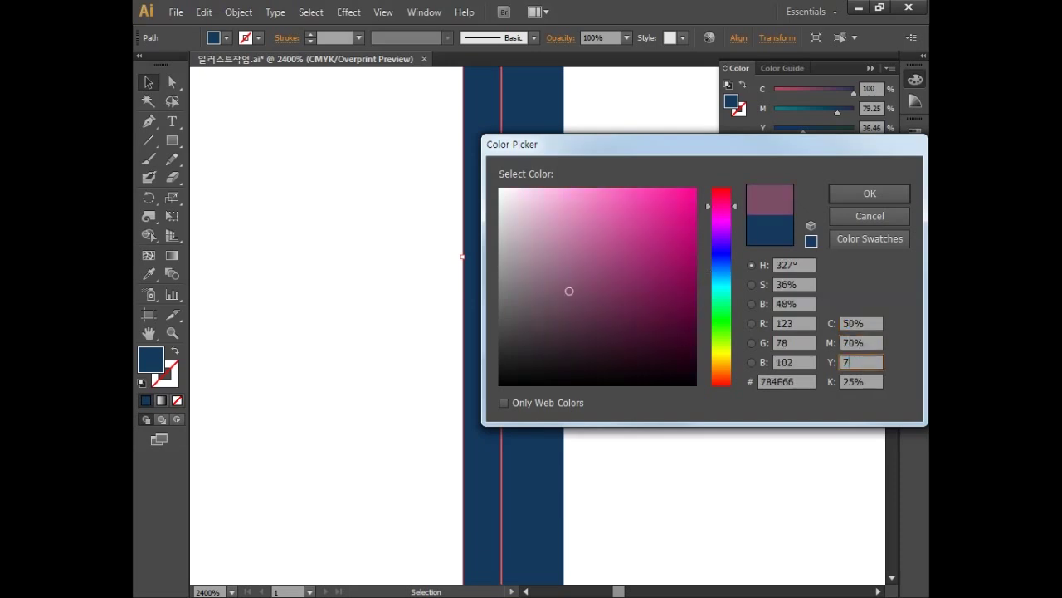
key(Tab)
text(30)
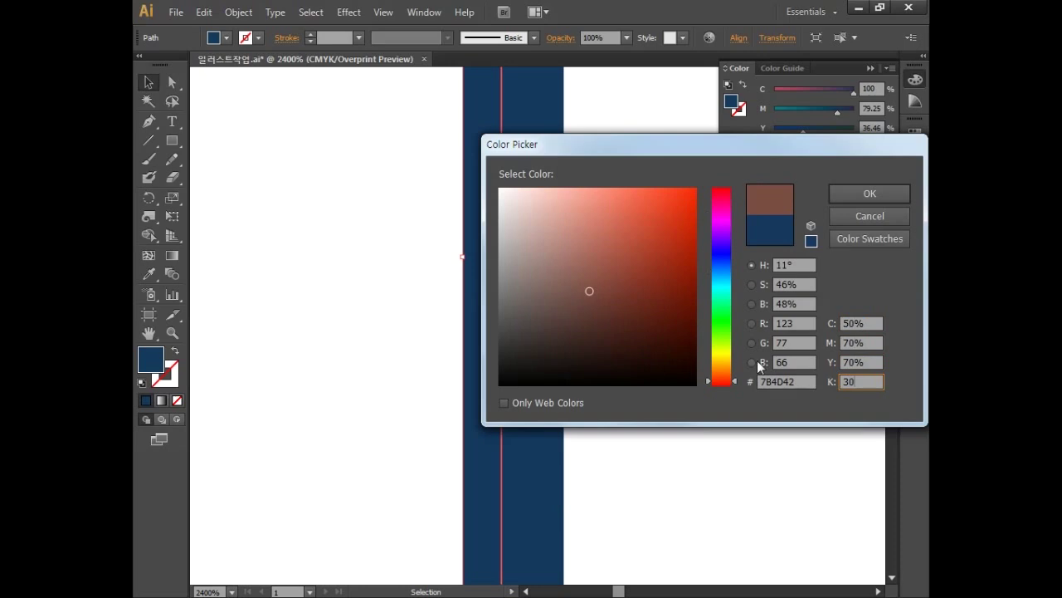
click(863, 197)
Fill the middle strip with dark brown using C 60%, M 80%, Y 80%, K 40%.
click(514, 303)
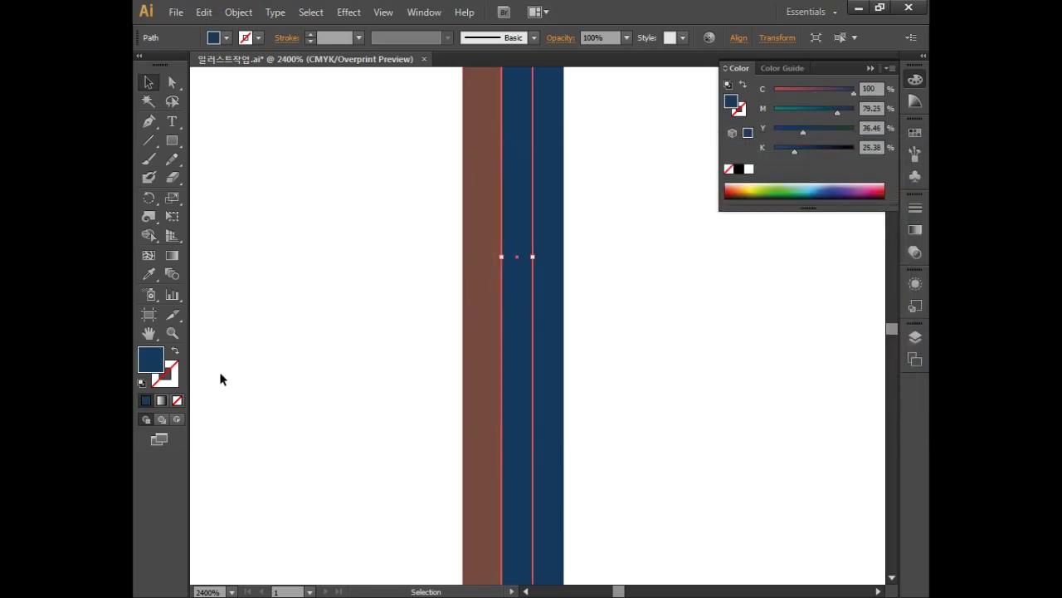
double_click(148, 363)
click(874, 323)
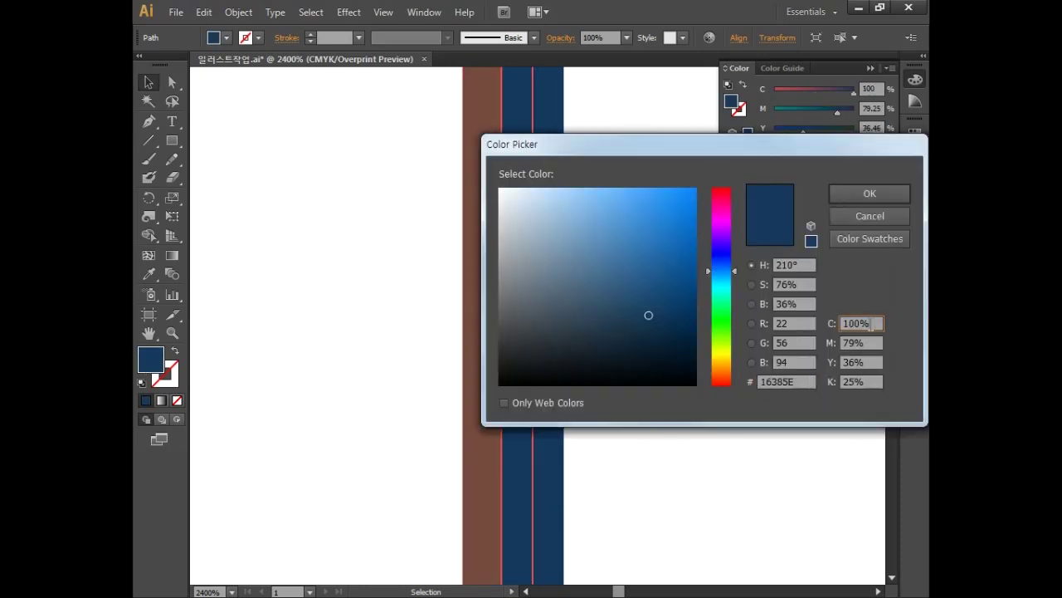
text(60)
key(Tab)
text(80)
key(Tab)
text(8)
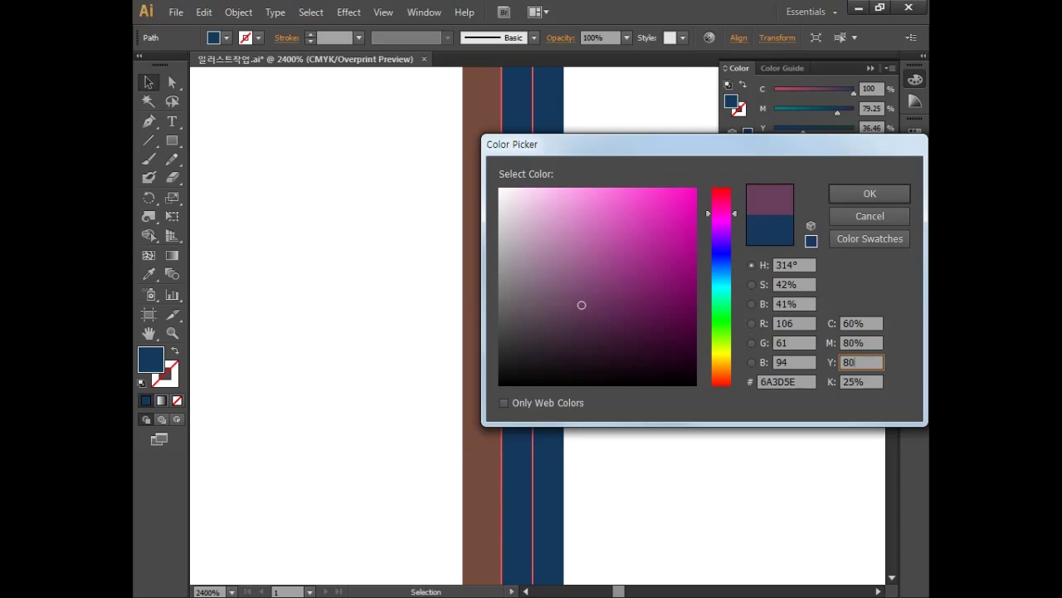
key(Tab)
text(4)
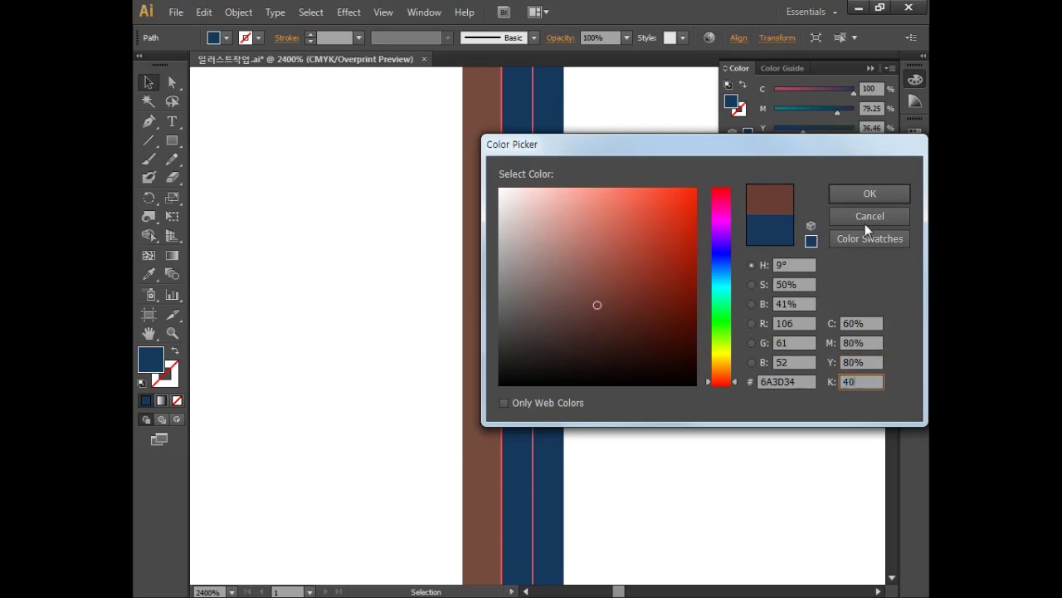
click(898, 192)
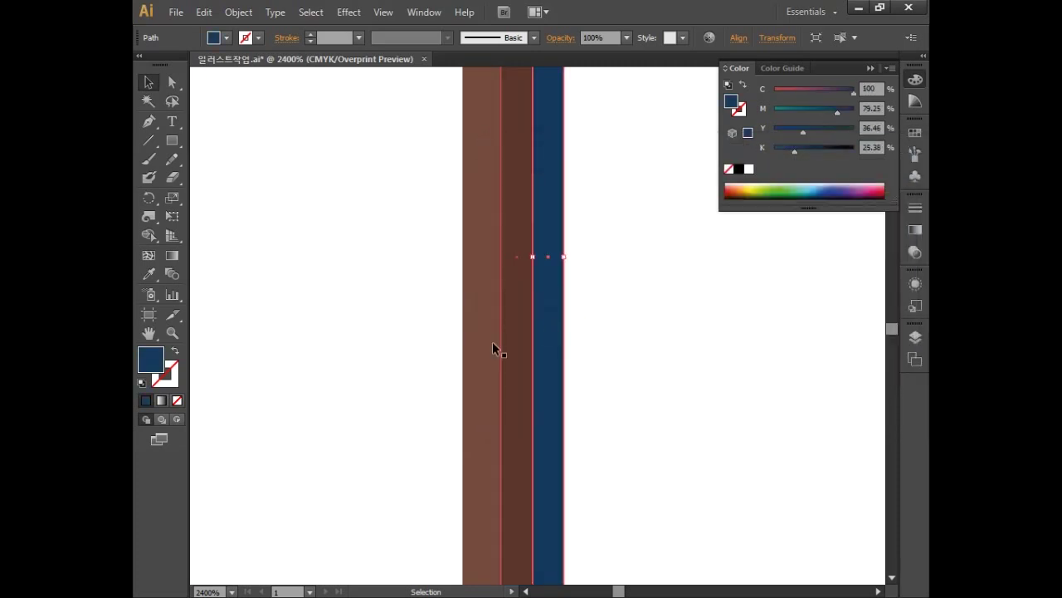
Fill the rightmost strip with light brown using C 50%, M 60%, Y 60%, K 0%.
double_click(150, 358)
click(872, 326)
text(50)
key(Tab)
text(60)
key(Tab)
text(60)
key(Tab)
text(0)
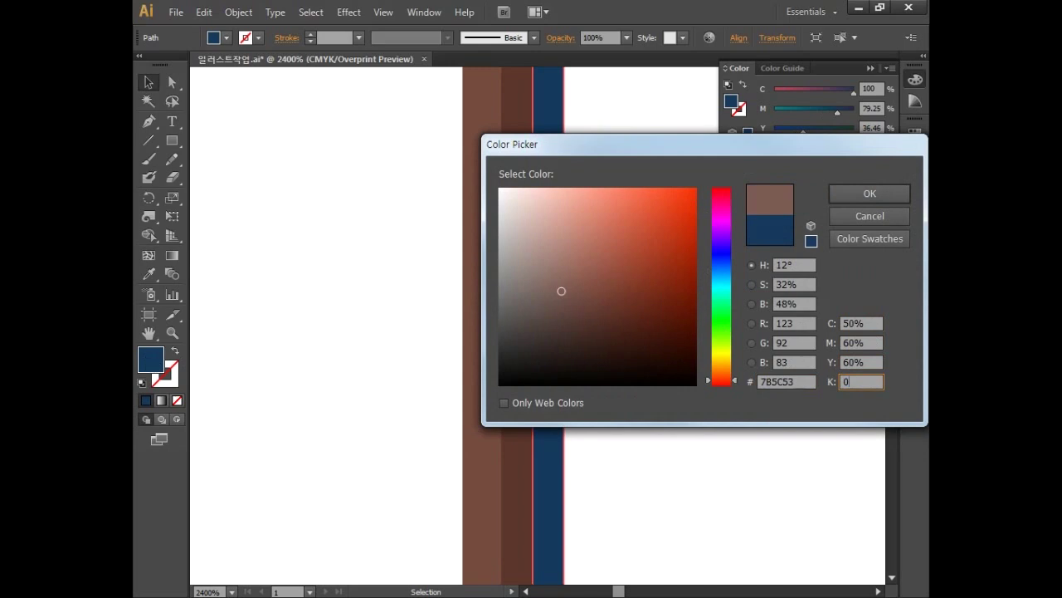
click(897, 193)
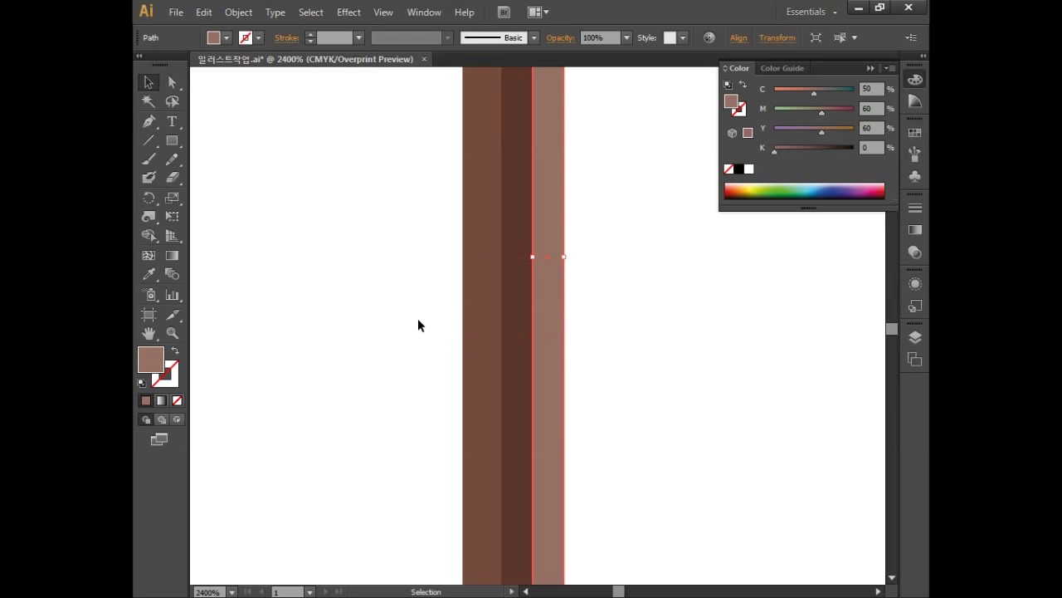
Select all three brown strips and duplicate the set horizontally to the left of the original pole.
drag(426, 296, 648, 392)
key(ctrl+minus)
key(ctrl+minus)
key(ctrl+minus)
key(ctrl+minus)
key(ctrl+minus)
key(ctrl+minus)
key(ctrl+minus)
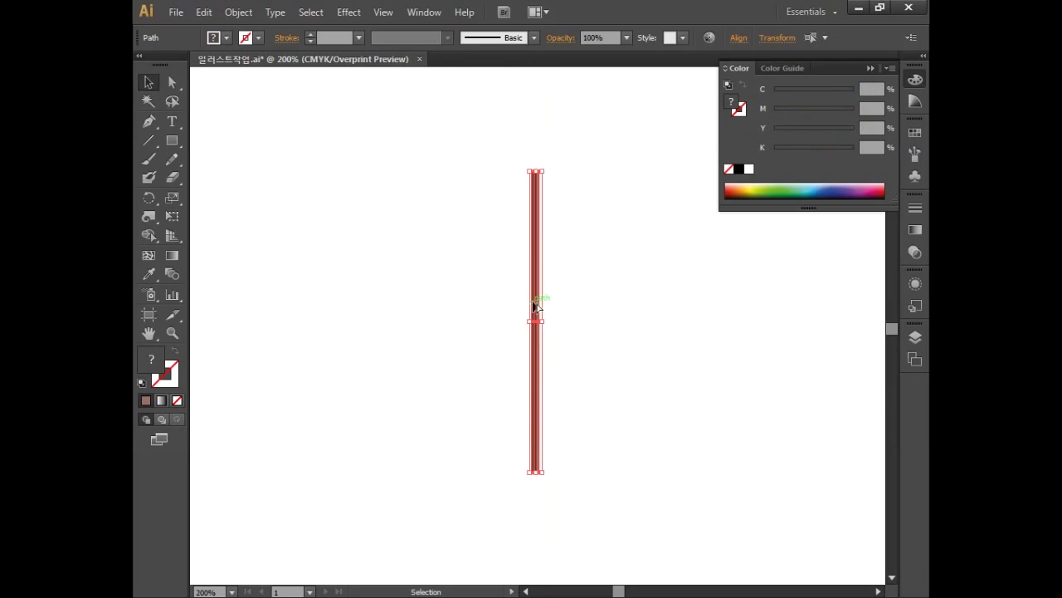
alt+shift+drag(539, 302, 484, 302)
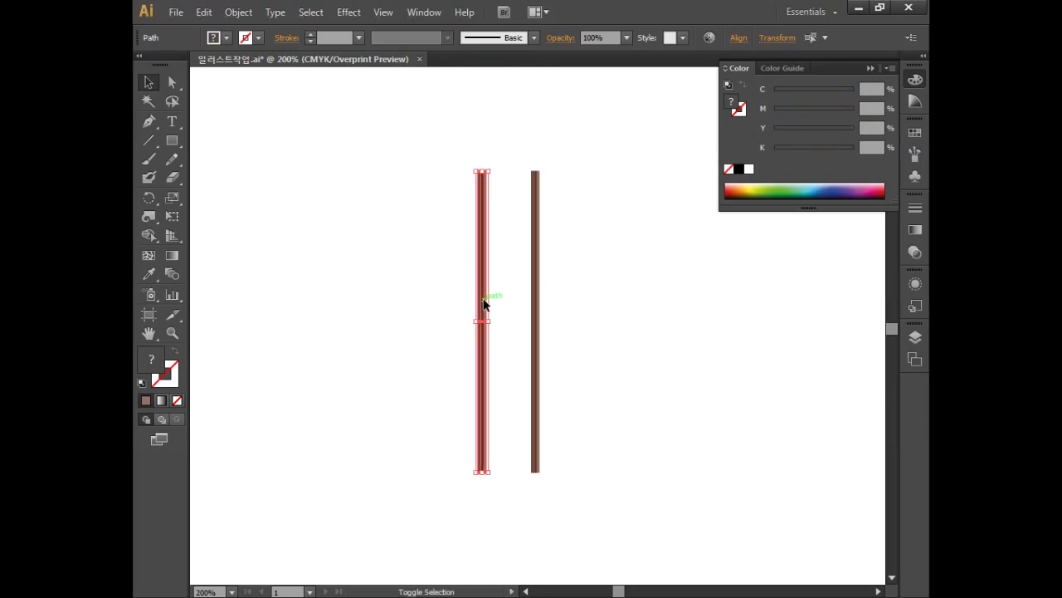
Turn the copied strips horizontal, shorten them, place them as a crossbar across the upper part of the pole, and deselect.
shift+drag(494, 479, 384, 351)
drag(634, 319, 563, 213)
click(574, 265)
Draw a rounded rectangle about 2.9 × 5.4 mm with fully rounded ends, overlapping the top end of the pole.
key(ctrl+plus)
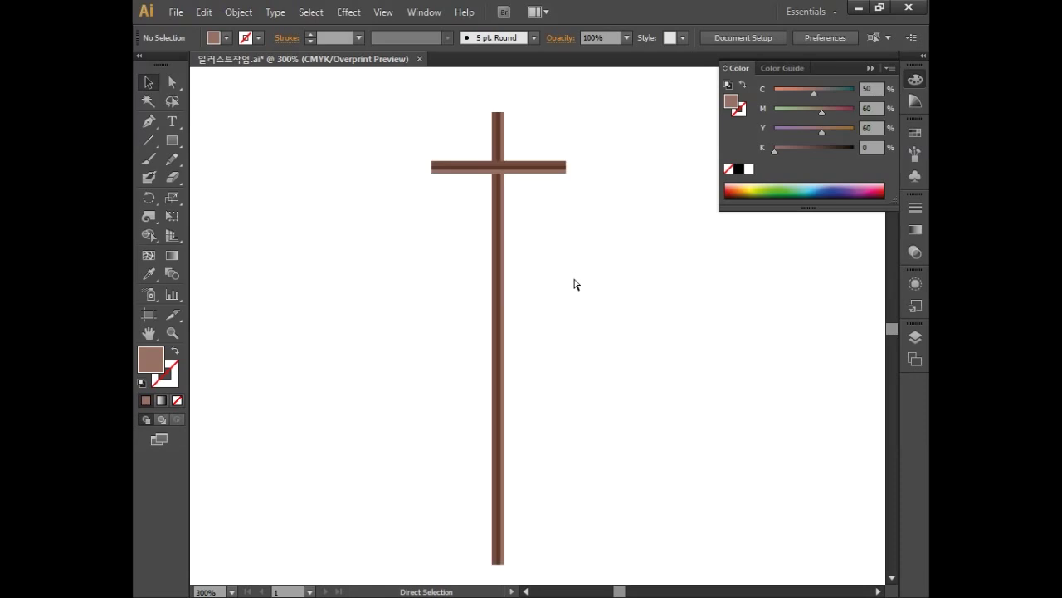
drag(591, 274, 574, 424)
key(ctrl+plus)
key(ctrl+plus)
key(ctrl+plus)
drag(541, 296, 575, 391)
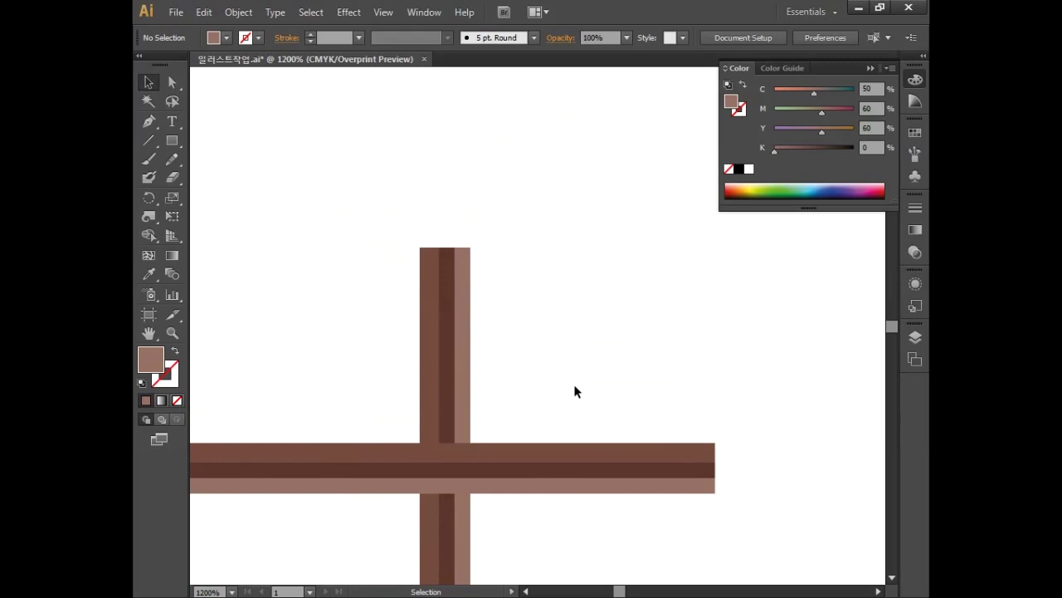
drag(171, 141, 245, 159)
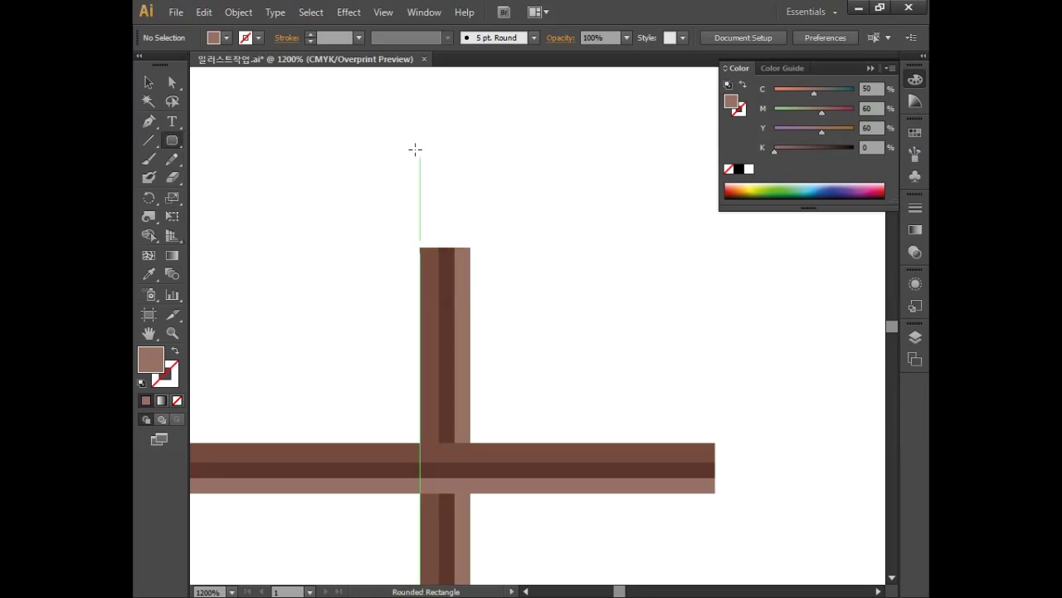
drag(405, 129, 484, 273)
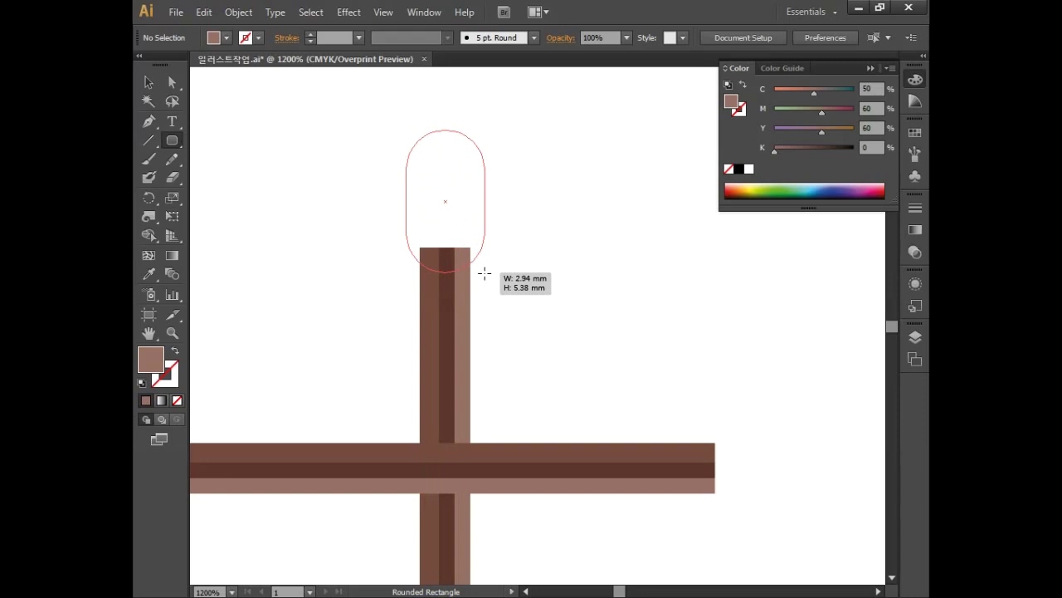
drag(484, 273, 484, 273)
key(Down)
key(Down)
key(Down)
key(Down)
key(Down)
key(Down)
key(Up)
key(Up)
key(Up)
key(Up)
key(Up)
key(Up)
key(Down)
key(Down)
key(Down)
key(Down)
key(Down)
key(Down)
key(Up)
key(Up)
key(Up)
key(Up)
key(Up)
key(Up)
key(Down)
key(Down)
key(Down)
key(Down)
key(Down)
key(Down)
key(Up)
key(Up)
key(Up)
key(Up)
key(Up)
key(Up)
drag(484, 273, 485, 273)
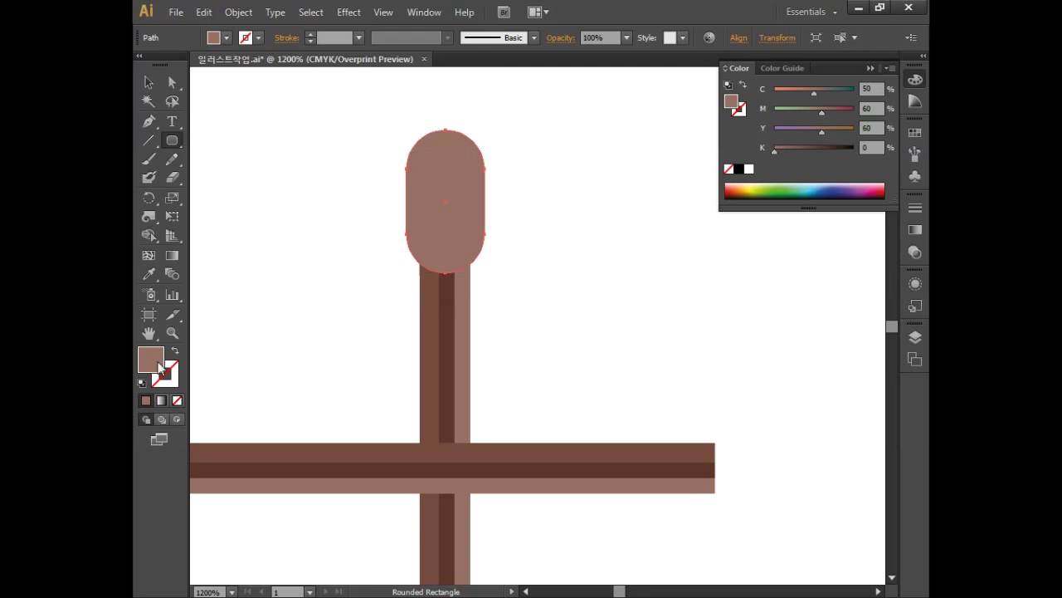
Remove the rounded rectangle's fill and give it a near-black brown stroke, colour 19100E.
click(177, 400)
double_click(171, 381)
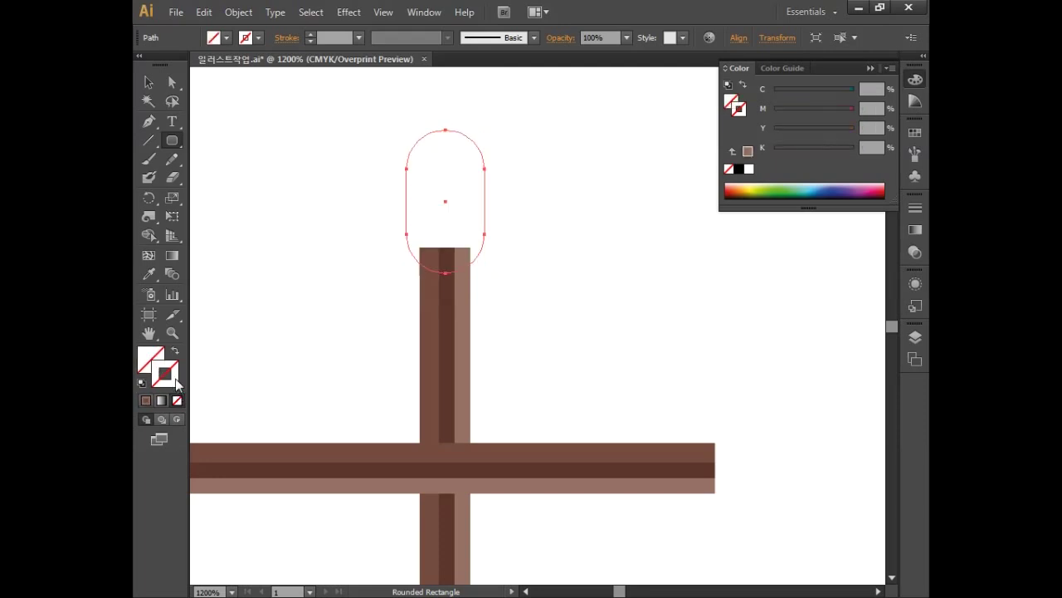
click(589, 362)
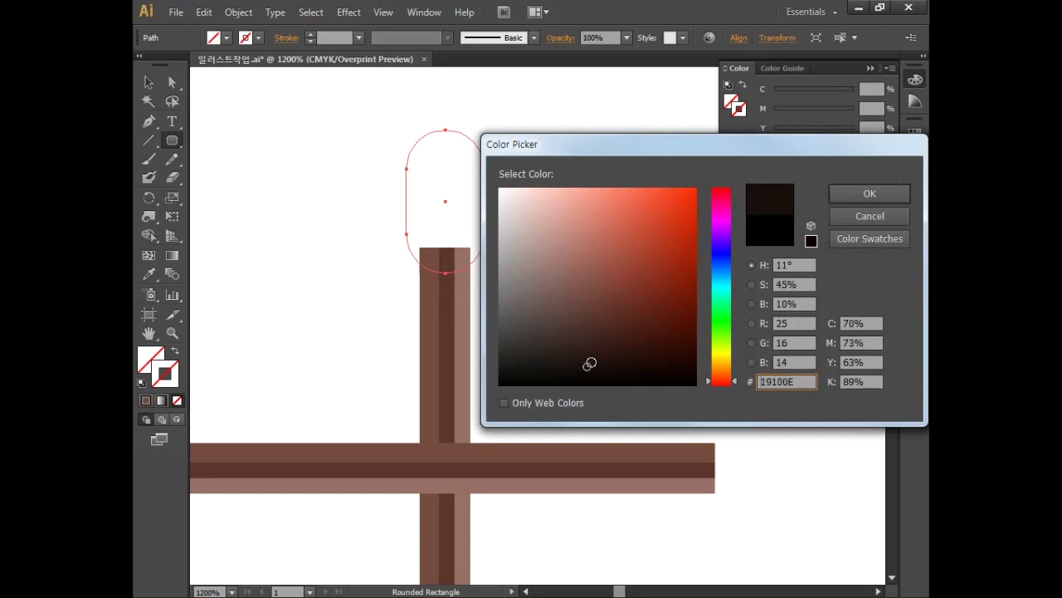
click(848, 199)
Duplicate the outlined rounded ring twice, offsetting each copy diagonally up and to the right, and deselect.
drag(592, 244, 543, 327)
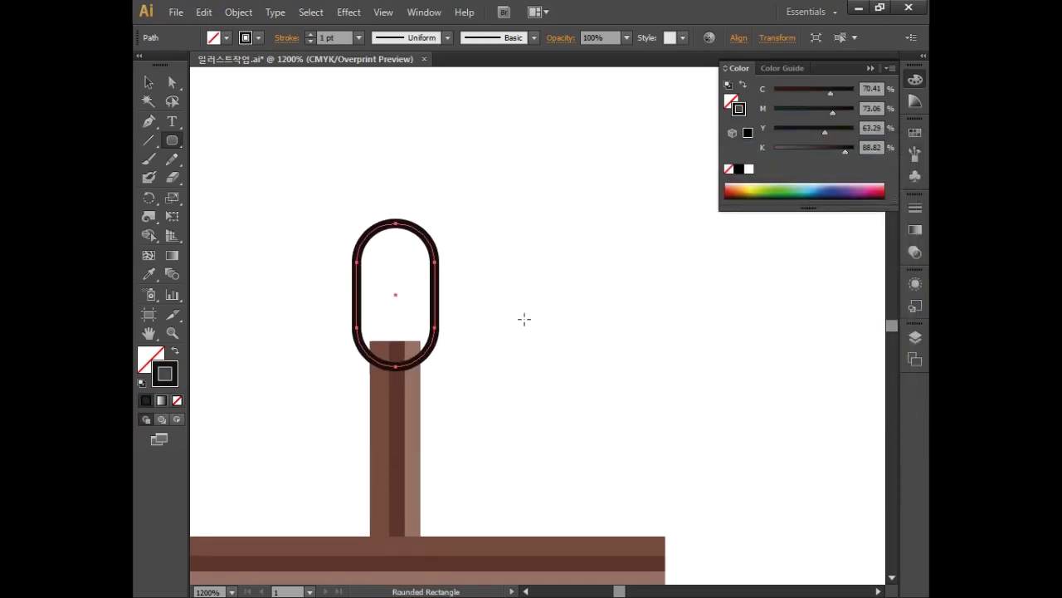
click(149, 82)
drag(435, 280, 470, 240)
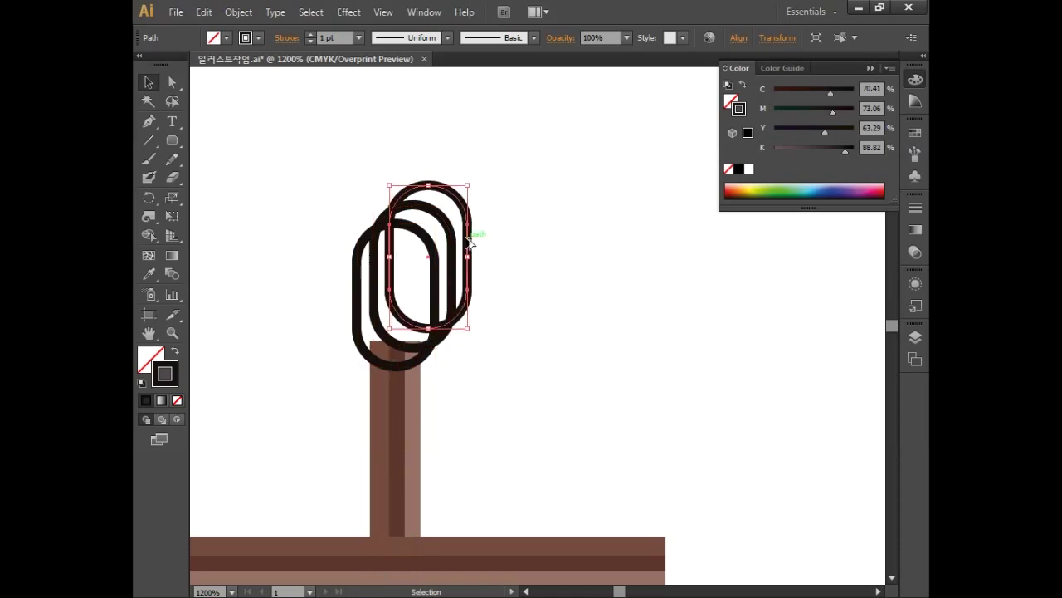
click(531, 277)
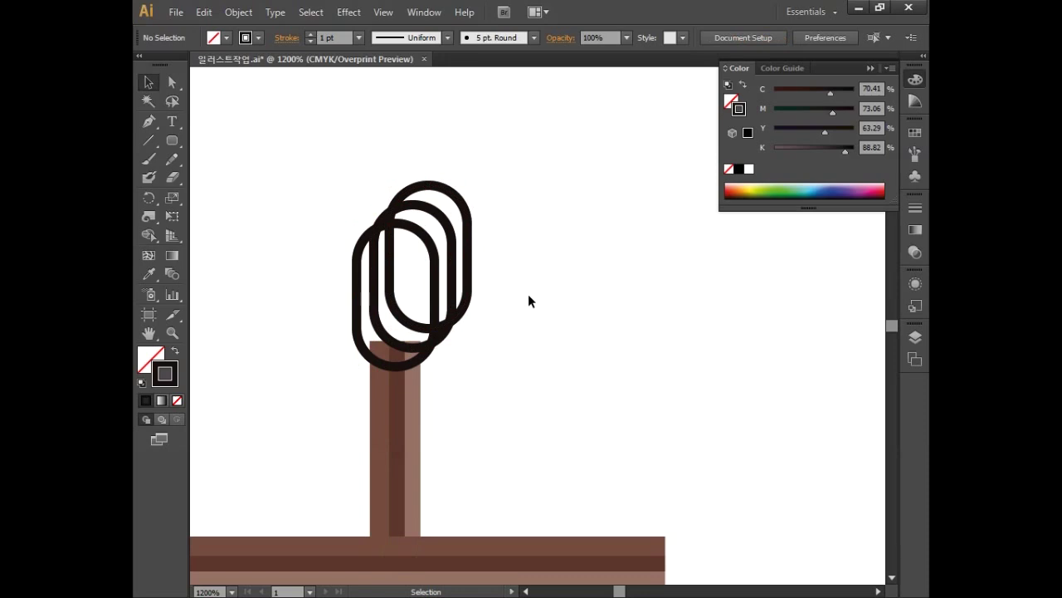
Select the three overlapping dark rings at the pole's top and split them into separate regions with Pathfinder Divide.
key(ctrl+equal)
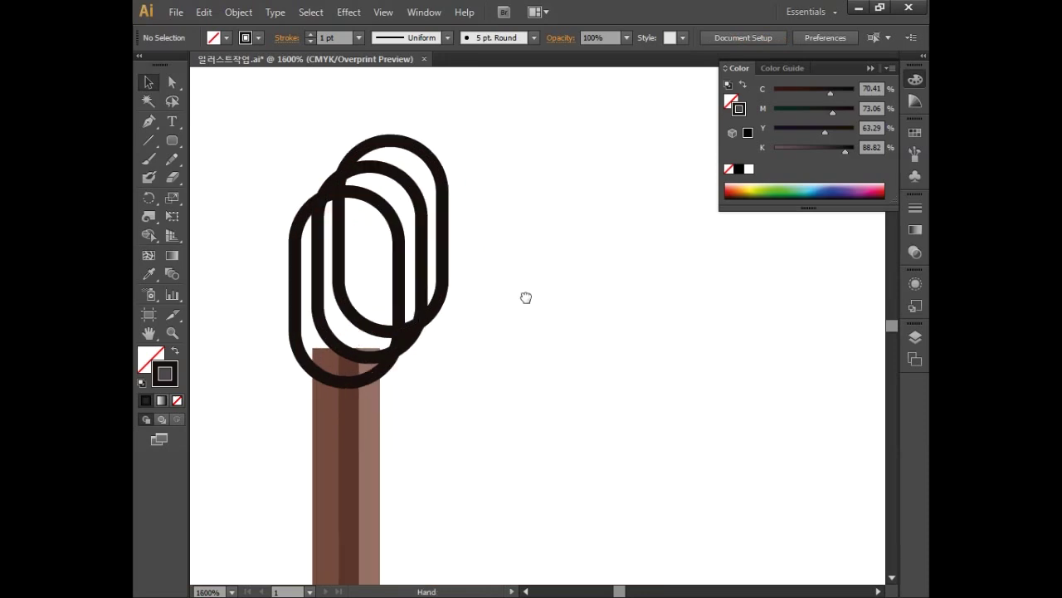
drag(527, 295, 573, 336)
drag(549, 294, 269, 147)
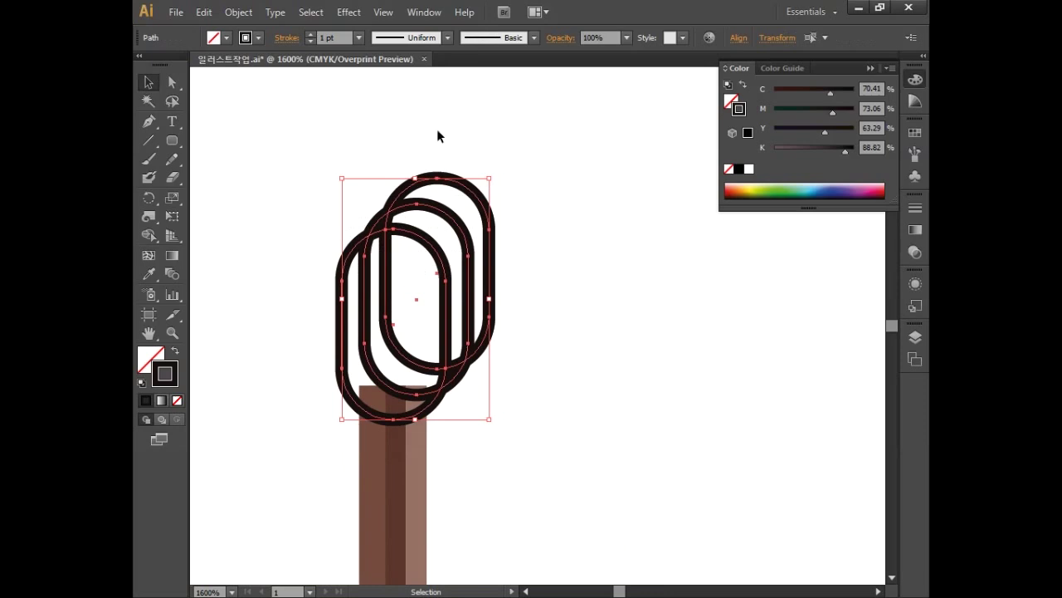
click(423, 11)
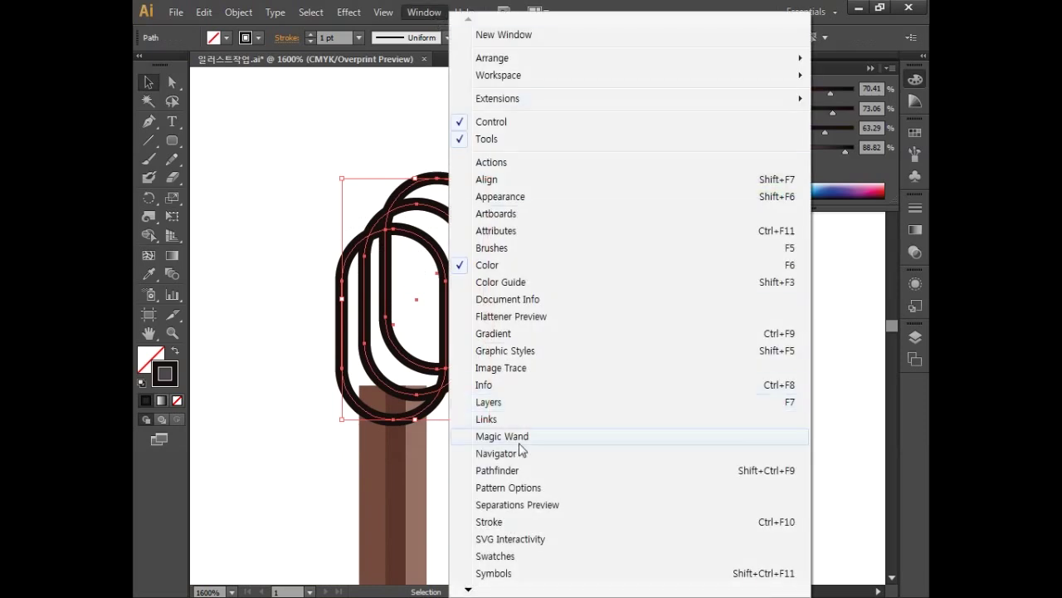
click(513, 471)
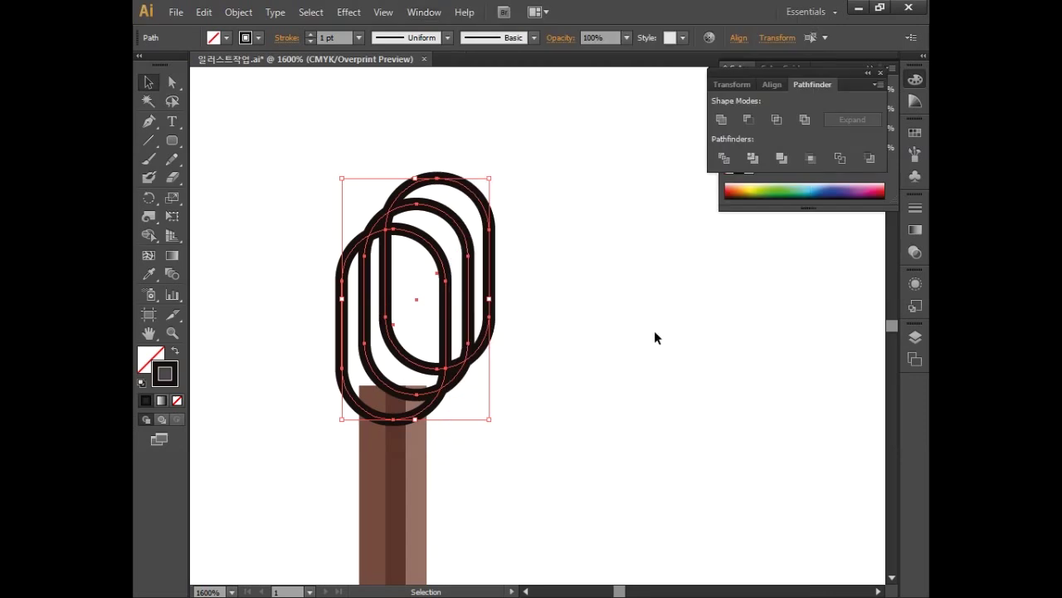
click(915, 79)
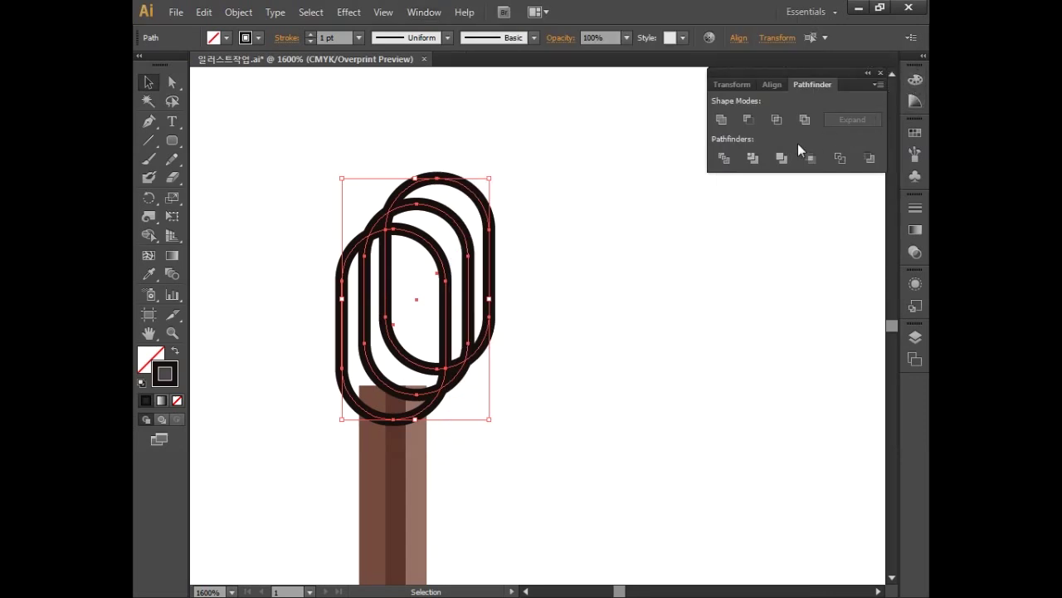
click(724, 158)
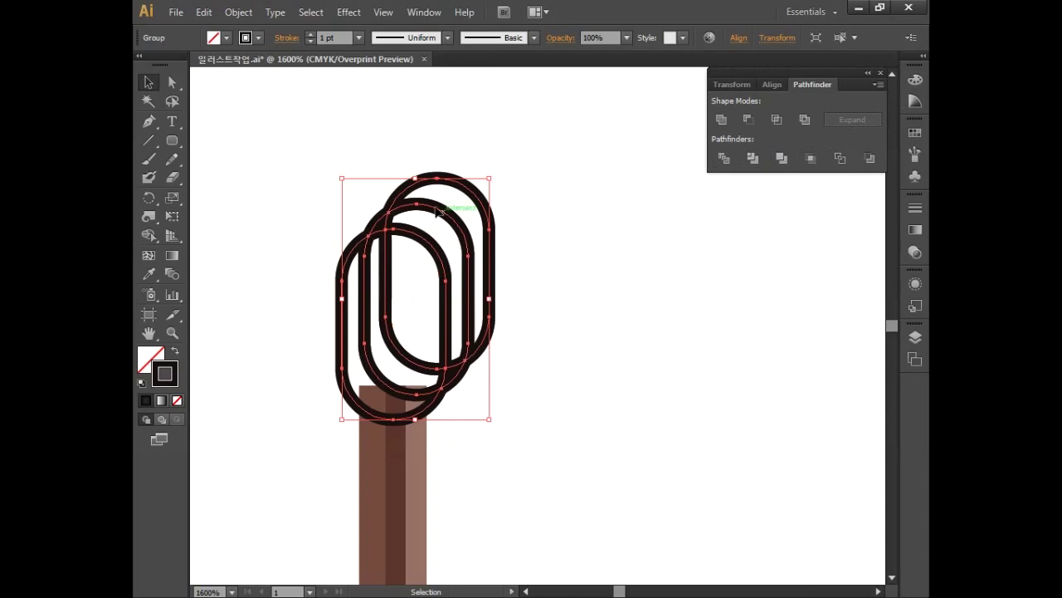
Delete the divided pieces lying outside the front ring, keeping only the regions within its rounded outline.
click(171, 81)
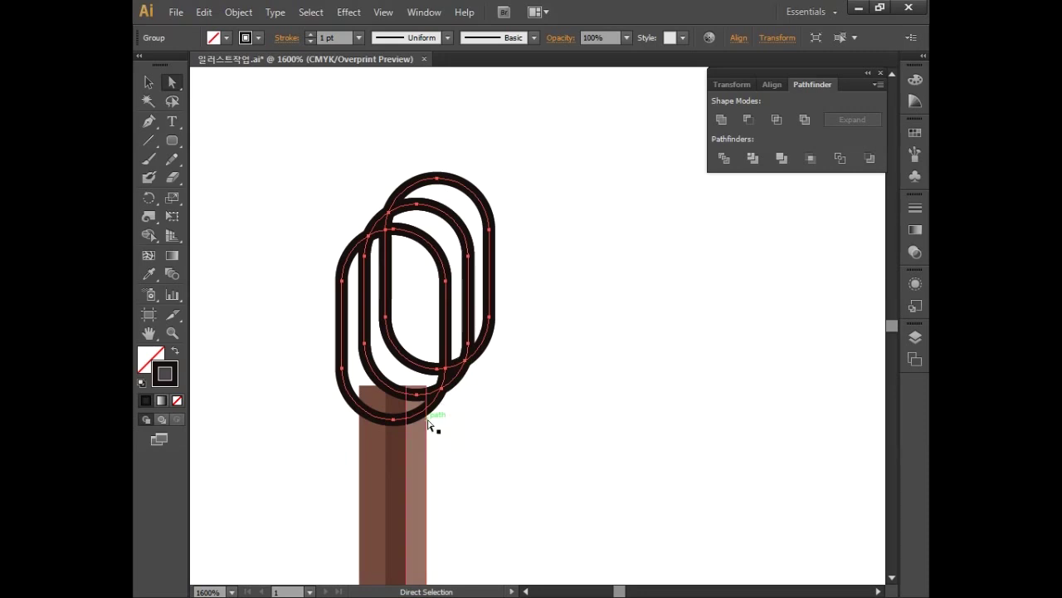
drag(330, 142, 483, 220)
key(Delete)
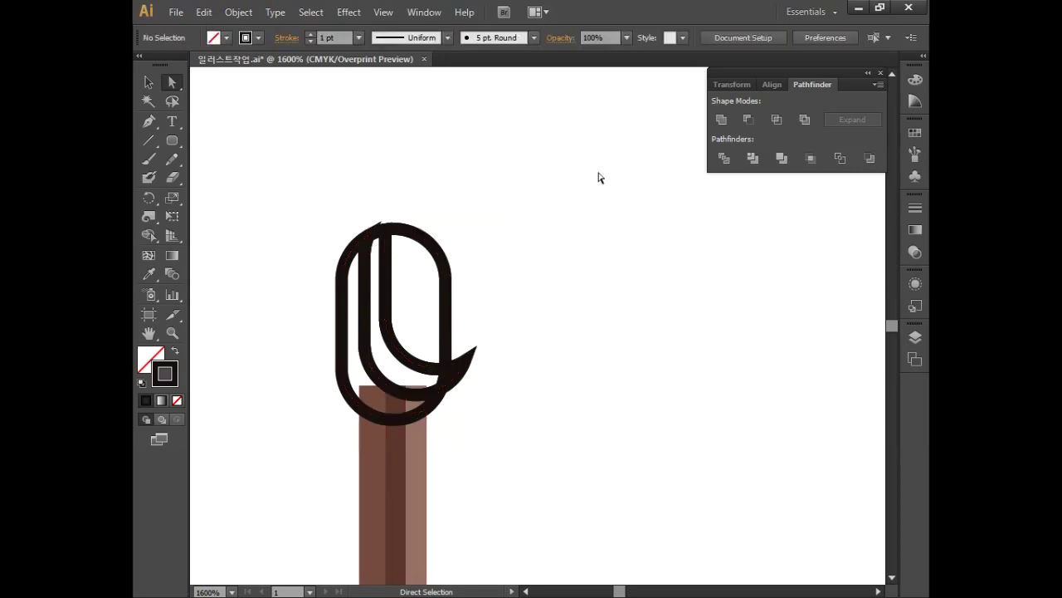
click(475, 370)
key(Delete)
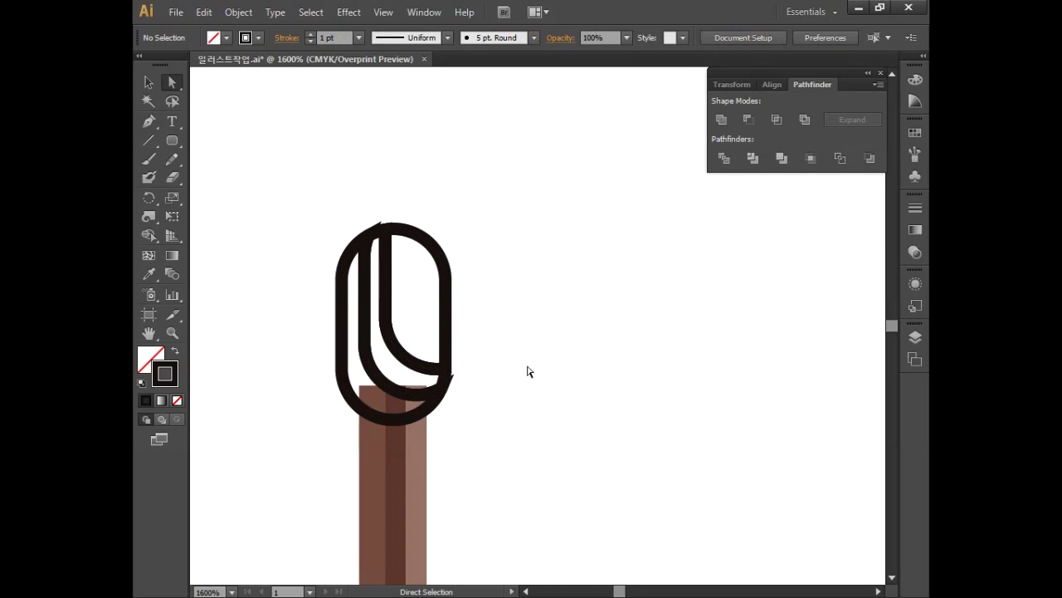
Fill the outer left crescent of the pole's cap with brown C 50, M 70, Y 70, K 30.
click(342, 365)
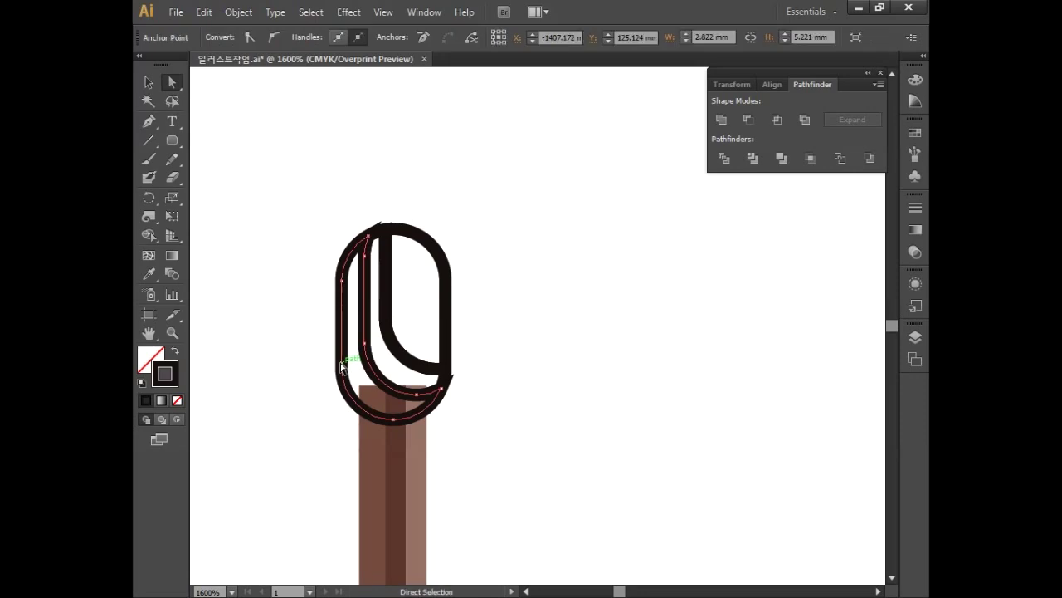
double_click(168, 374)
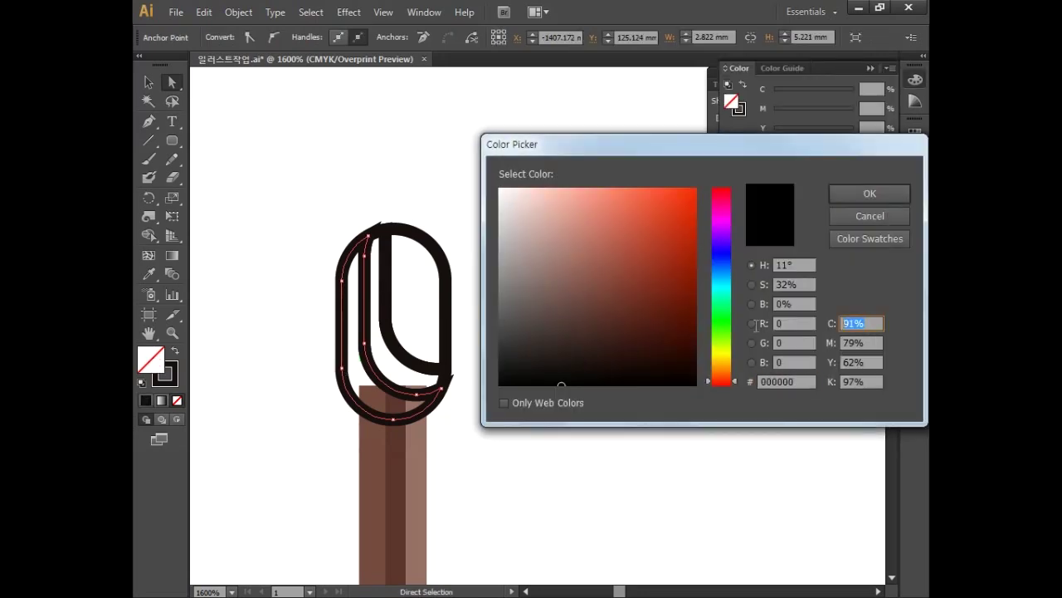
text(50)
key(Tab)
text(70)
key(Tab)
text(7)
key(Tab)
text(30)
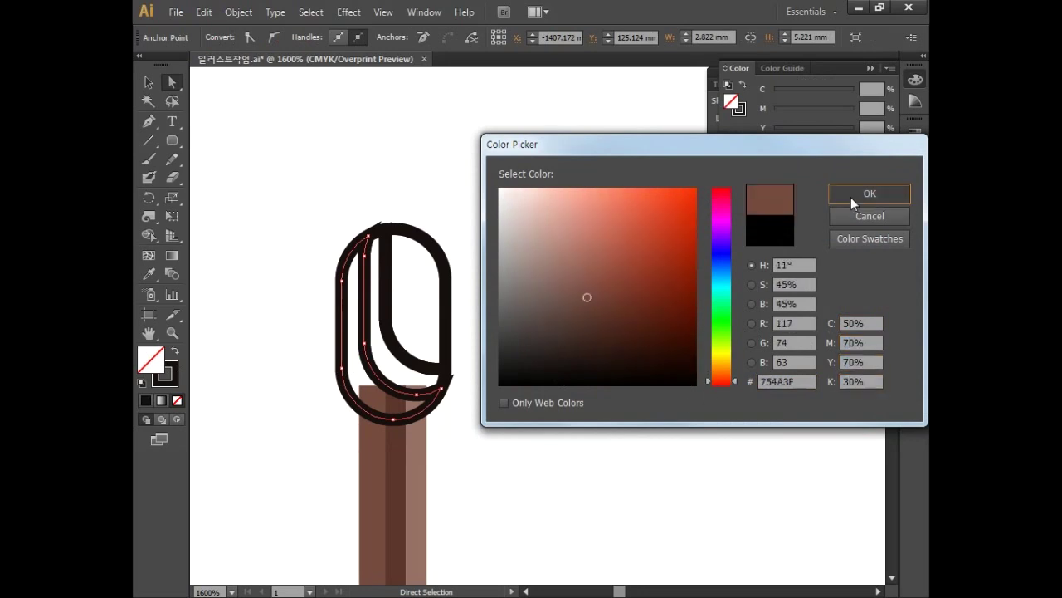
click(851, 195)
Fill the middle crescent of the cap with dark brown C 60, M 80, Y 80, K 40.
drag(446, 372, 448, 373)
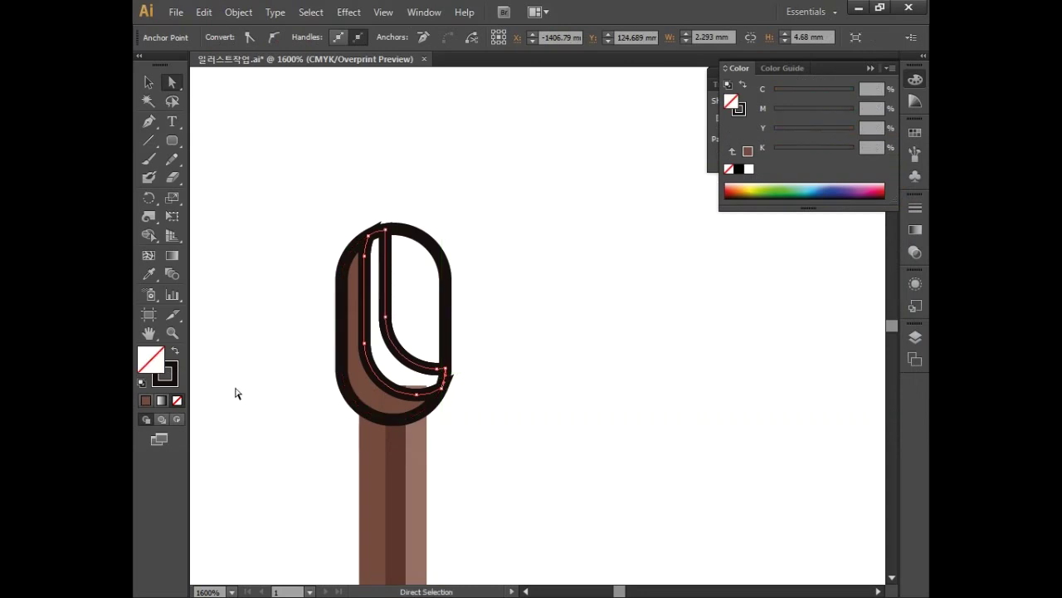
double_click(152, 360)
double_click(855, 323)
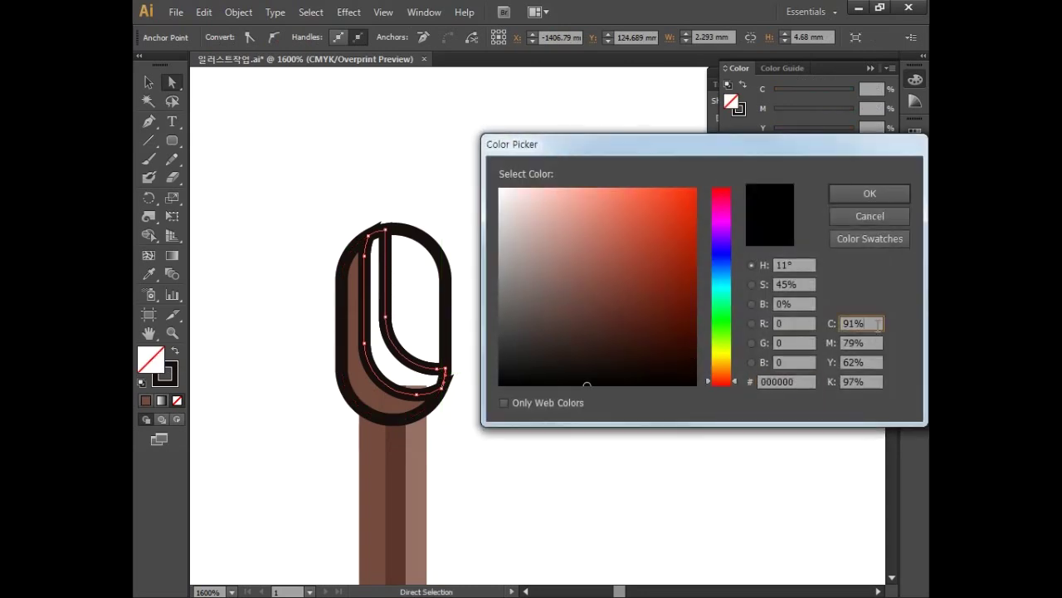
text(60)
key(Tab)
text(8)
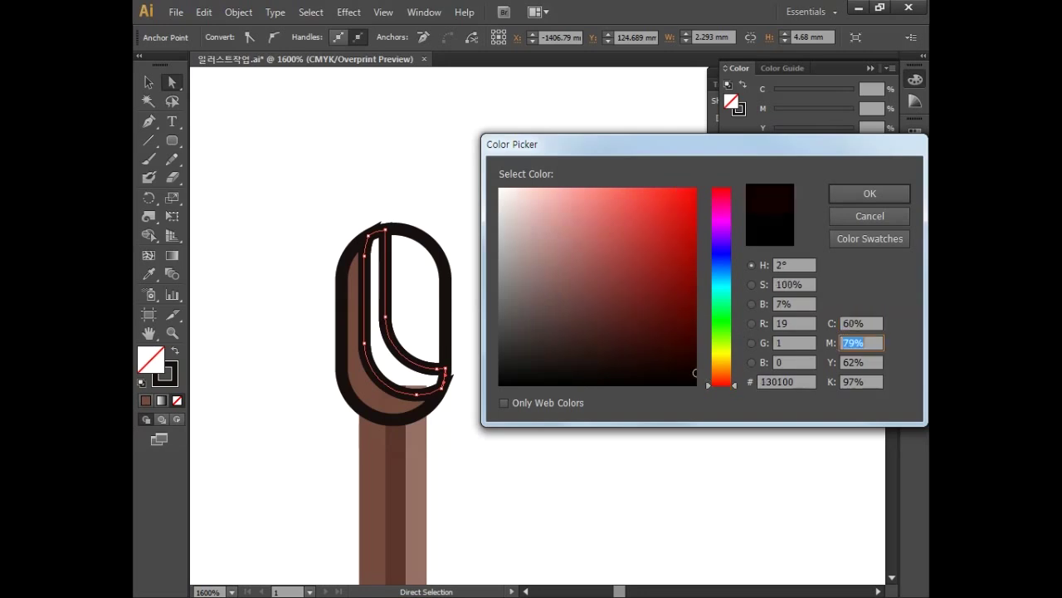
key(Tab)
text(8)
key(Tab)
text(40)
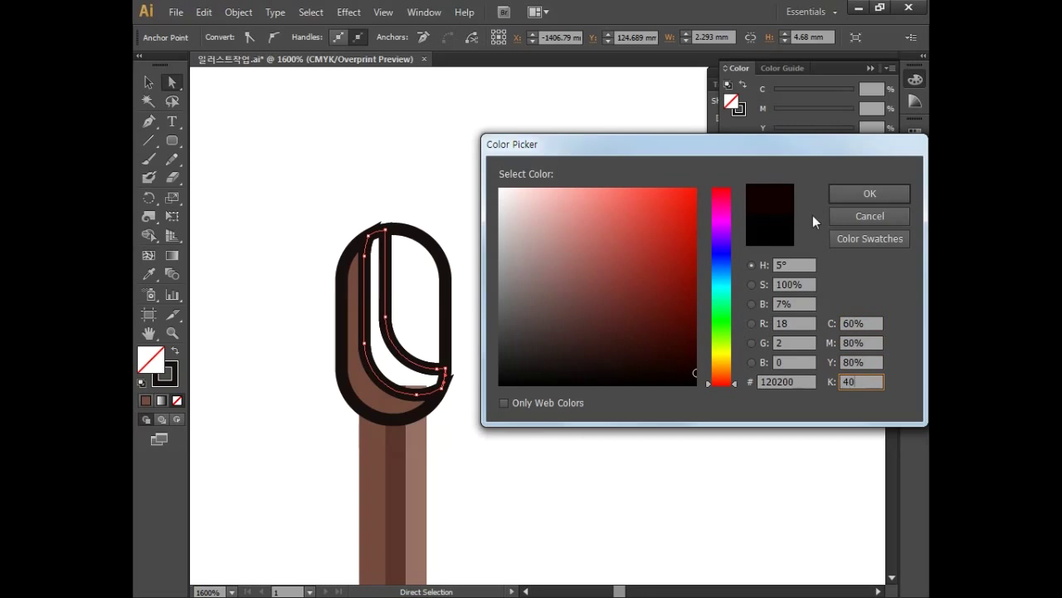
click(870, 194)
Fill the cap's remaining inner region with light brown C 40, M 50, Y 50, K 10.
click(445, 325)
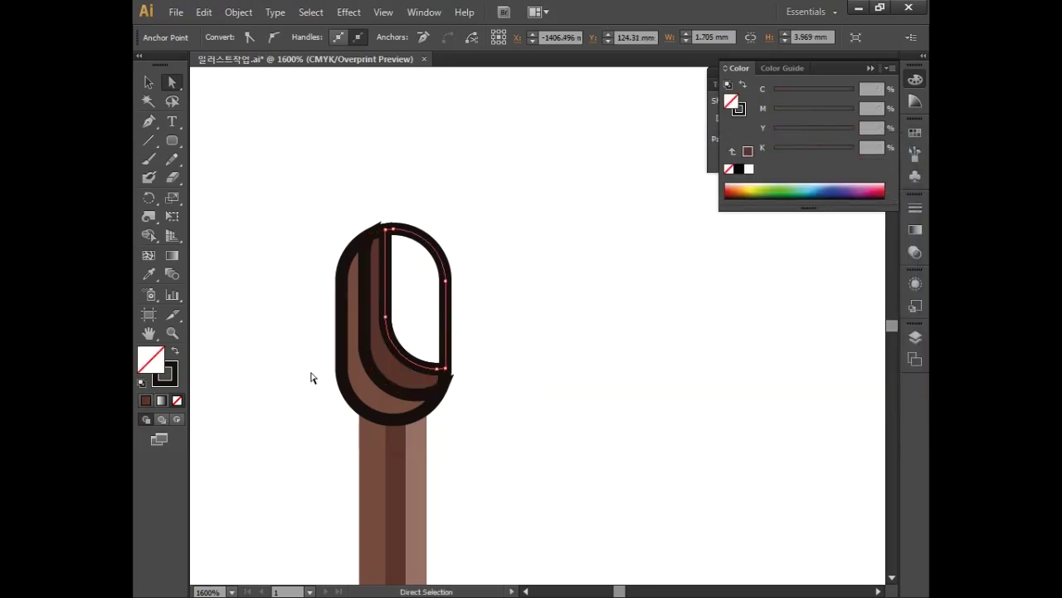
double_click(158, 366)
click(871, 323)
text(40)
key(Tab)
text(5)
key(Tab)
text(50)
key(Tab)
text(10)
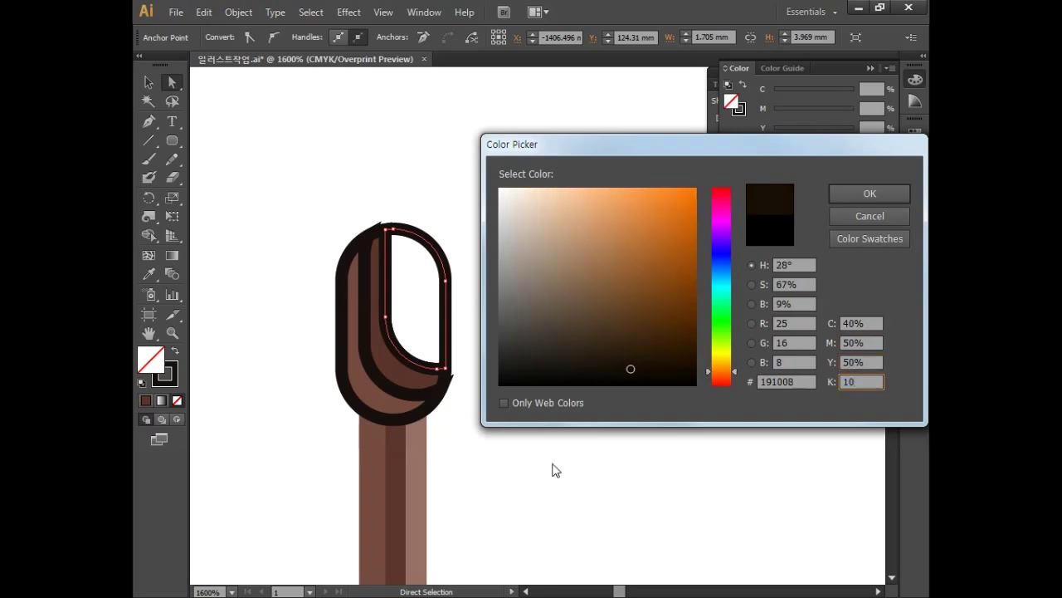
click(851, 192)
Select the whole cap group and remove its dark stroke.
click(148, 82)
drag(280, 201, 448, 291)
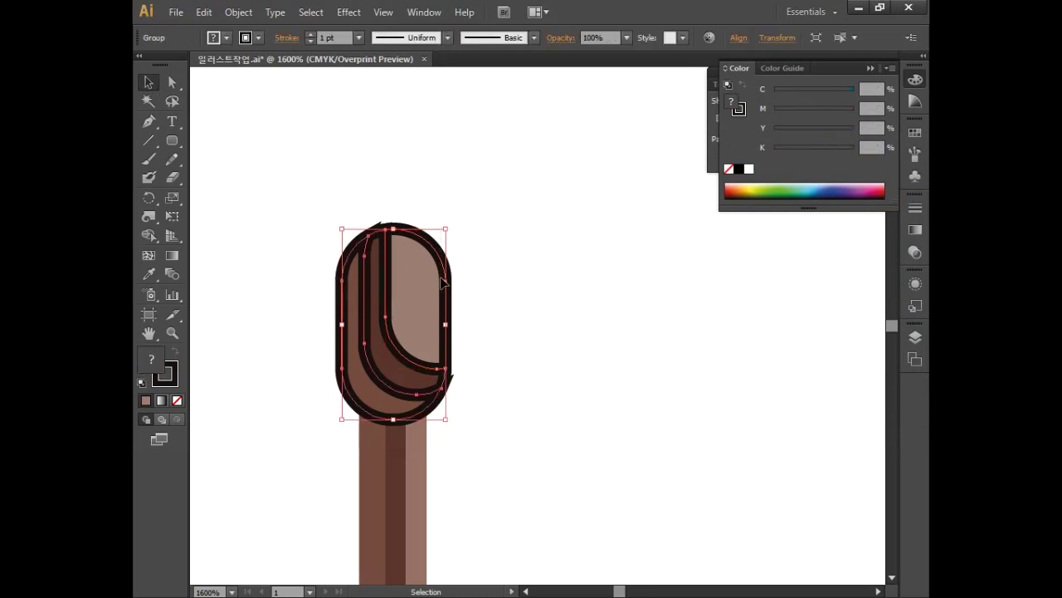
click(178, 400)
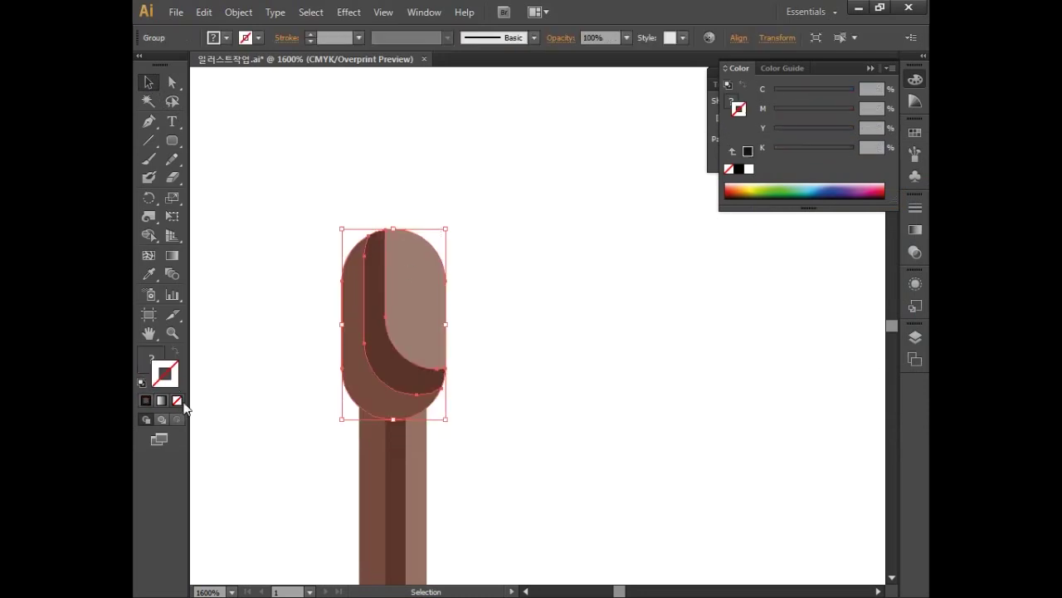
Draw a small ellipse in the upper part of the cap's light region and rotate it slightly clockwise.
drag(172, 141, 234, 181)
drag(397, 253, 442, 286)
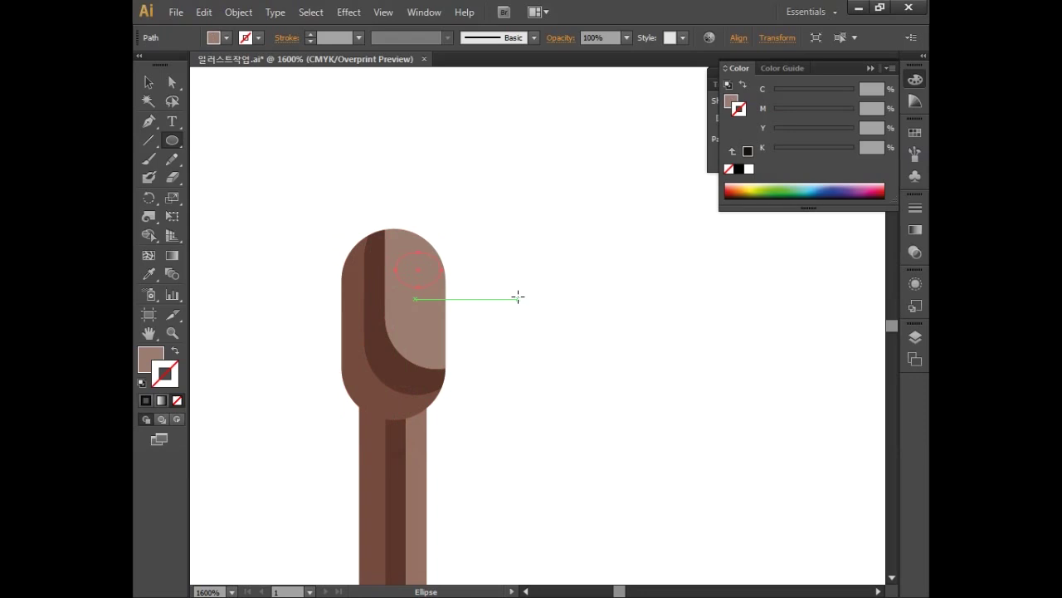
click(148, 82)
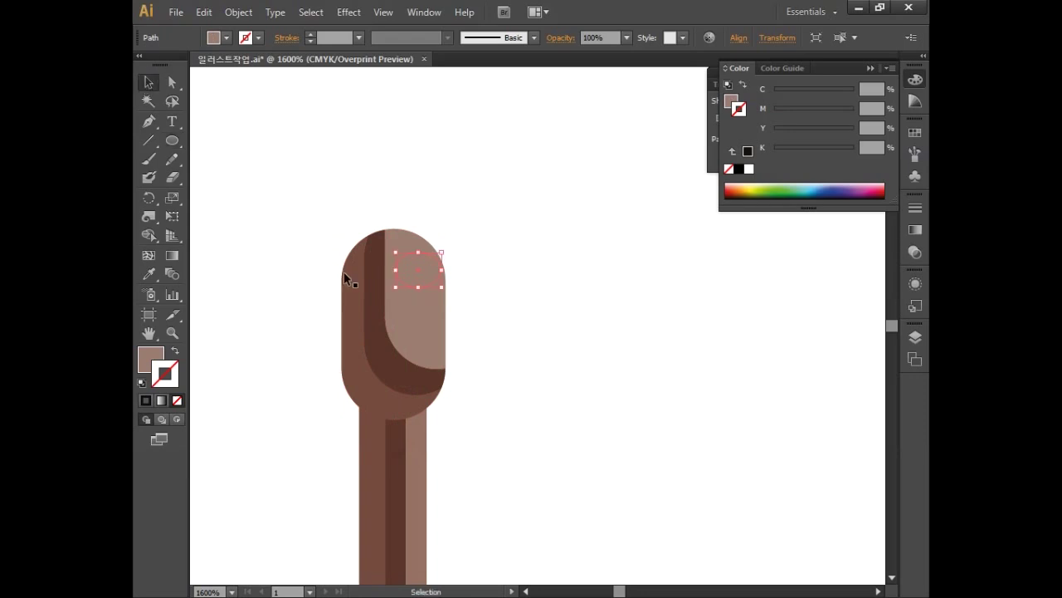
drag(443, 291, 446, 308)
click(428, 273)
Fill the small highlight ellipse with pale brown C 30, M 40, Y 40, K 0.
double_click(151, 357)
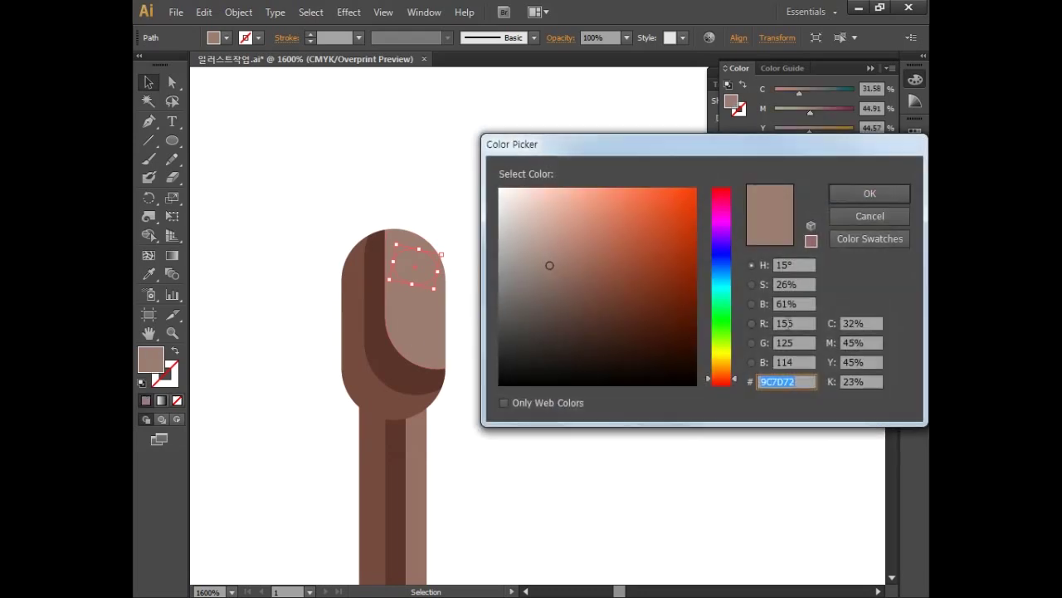
click(867, 323)
text(30)
key(Tab)
text(40)
key(Tab)
text(40)
key(Tab)
text(0)
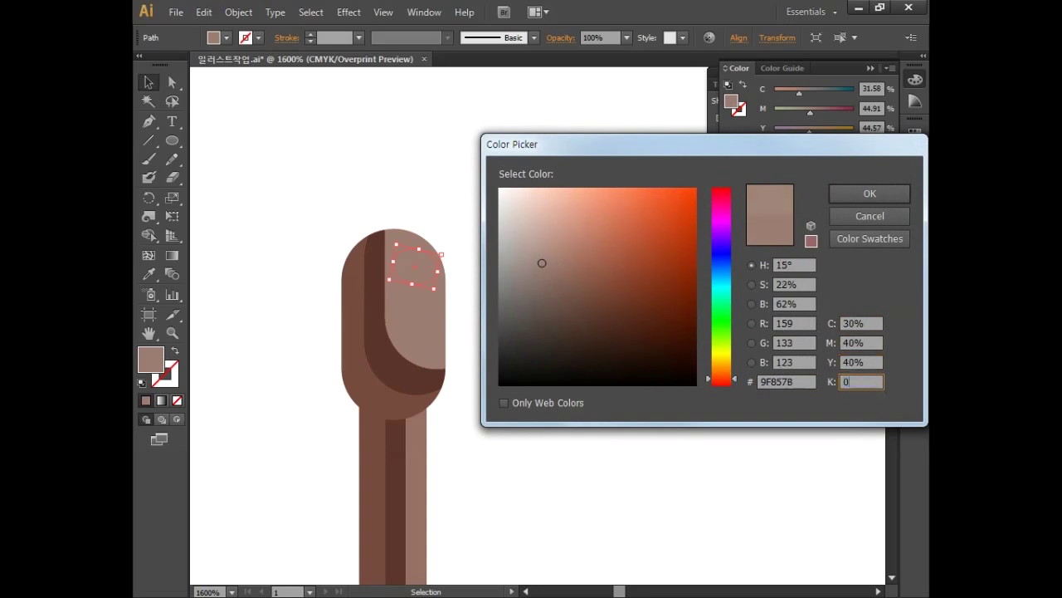
click(856, 195)
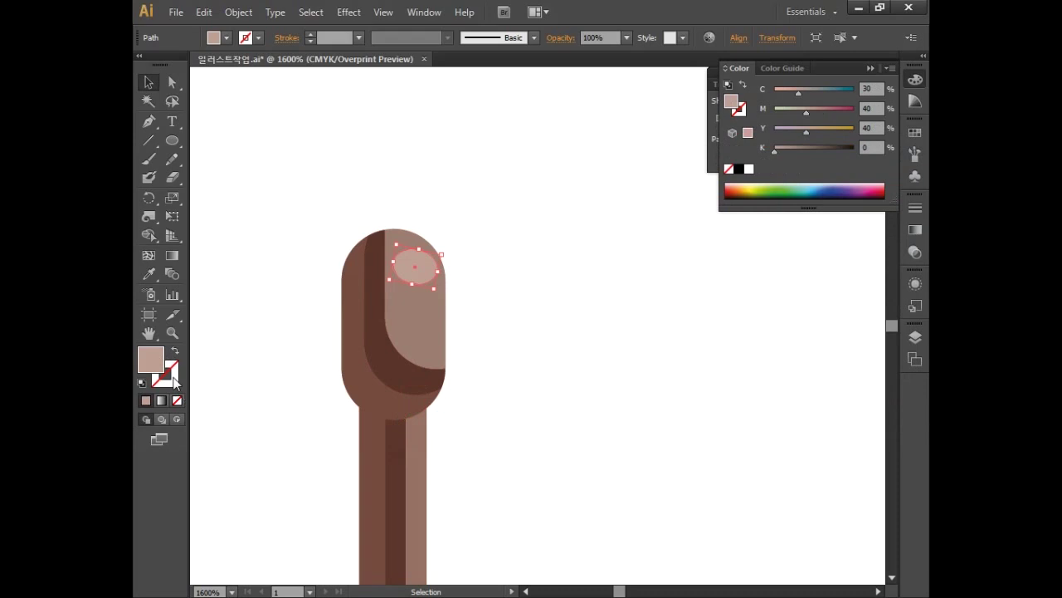
click(916, 79)
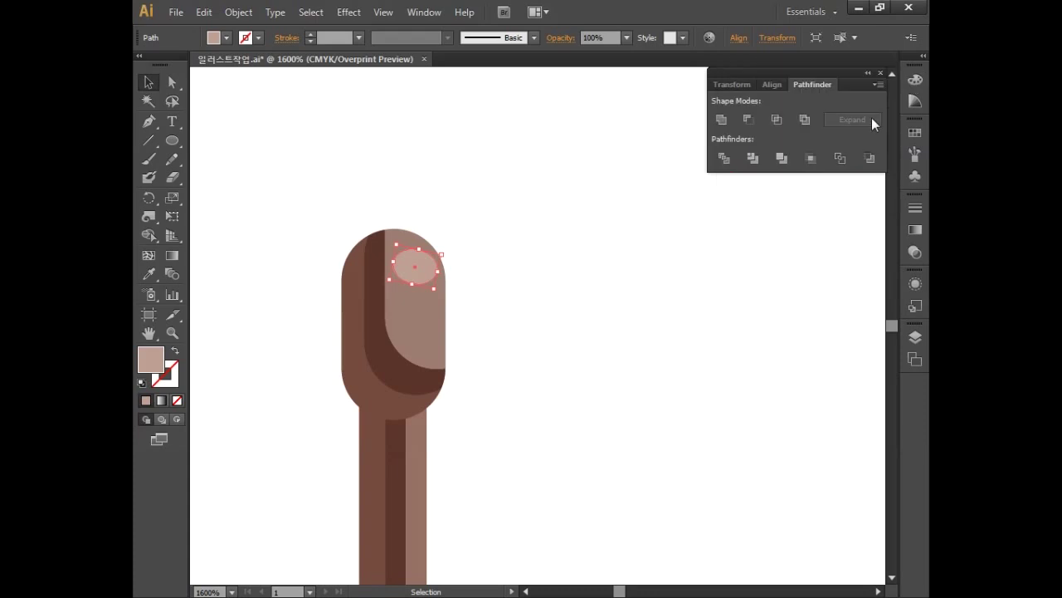
Draw a straight diagonal line from the crossbar's upper left corner to the lower left edge of the cap.
drag(623, 374, 667, 329)
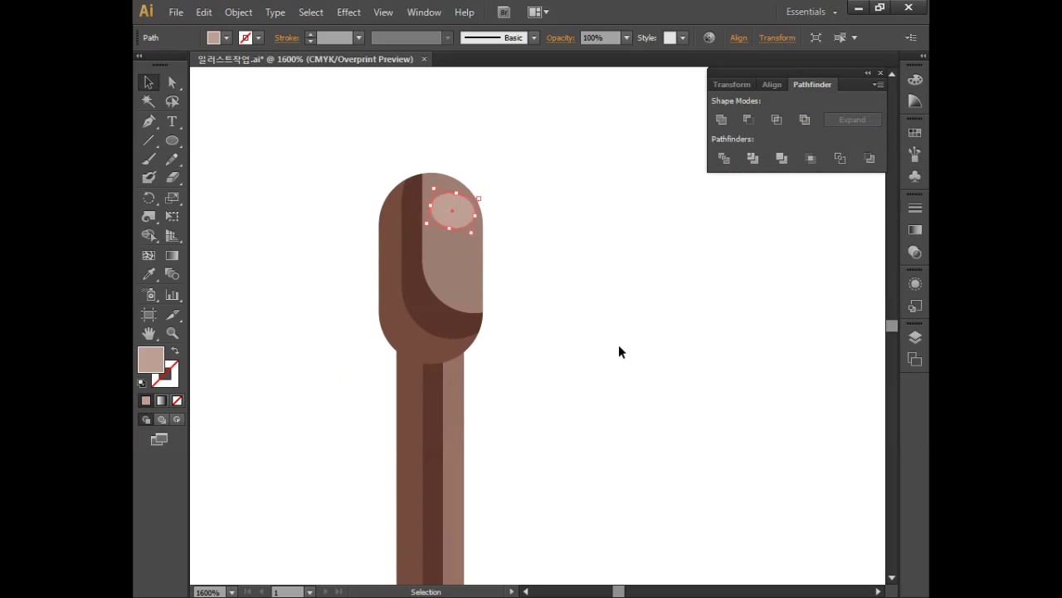
click(150, 139)
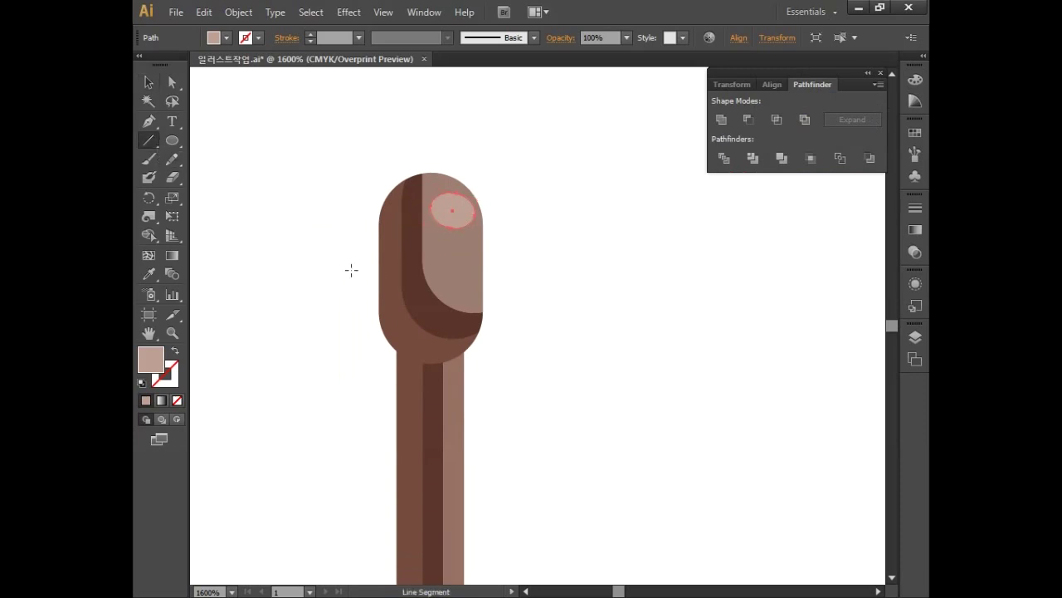
drag(321, 409, 426, 339)
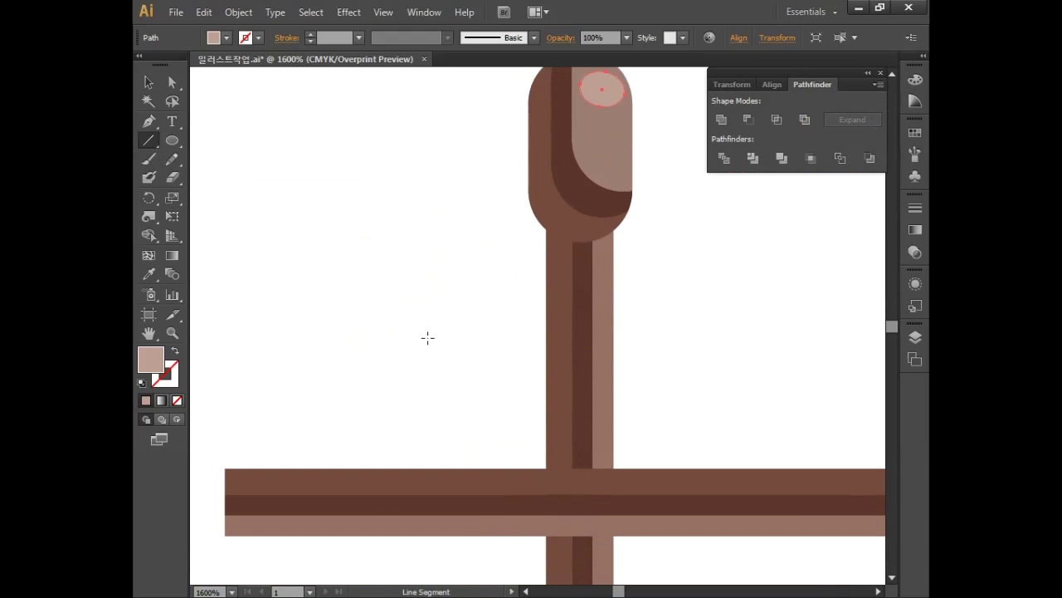
key(ctrl+minus)
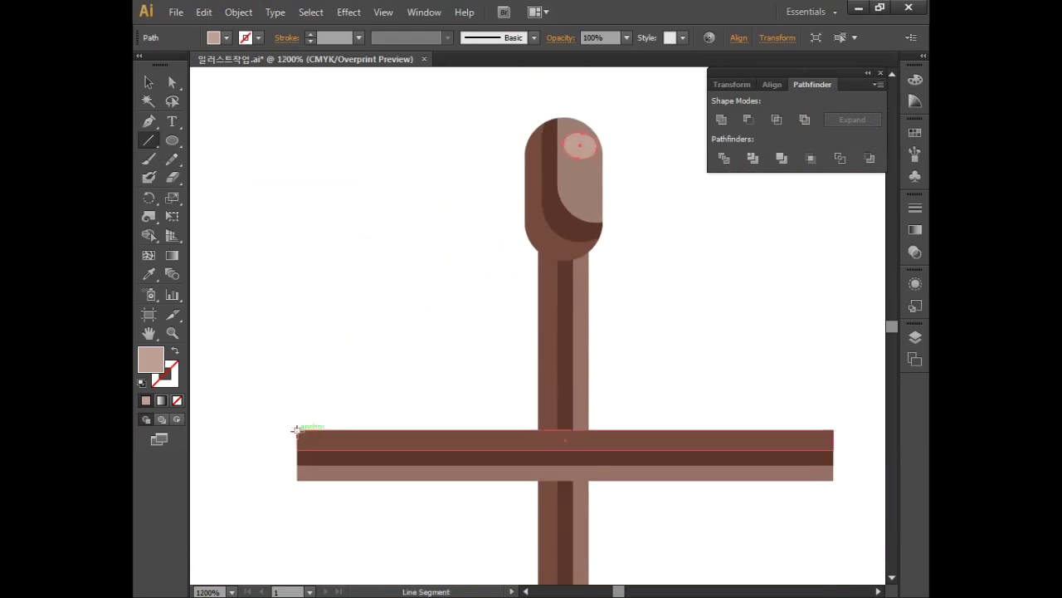
drag(296, 430, 527, 237)
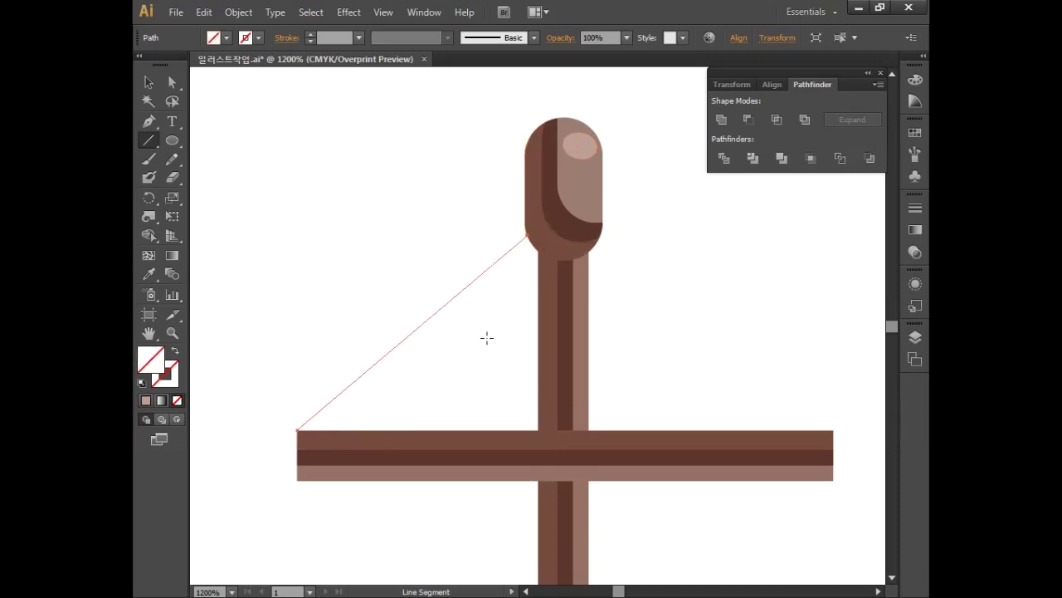
Give the diagonal line a near-black stroke with a weight of 0.6 pt.
click(311, 35)
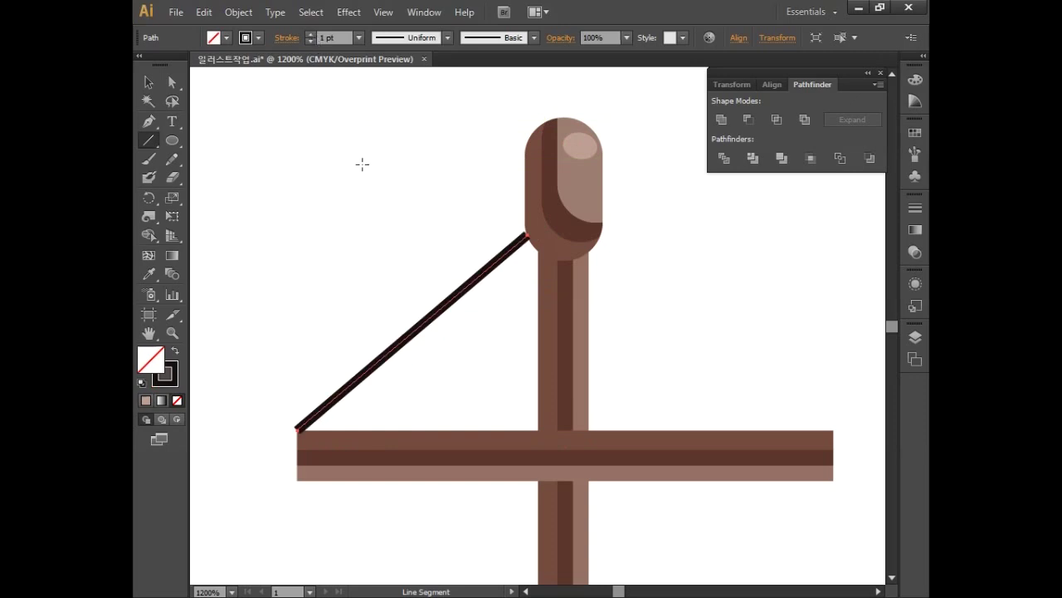
double_click(328, 37)
text(0.6)
key(Return)
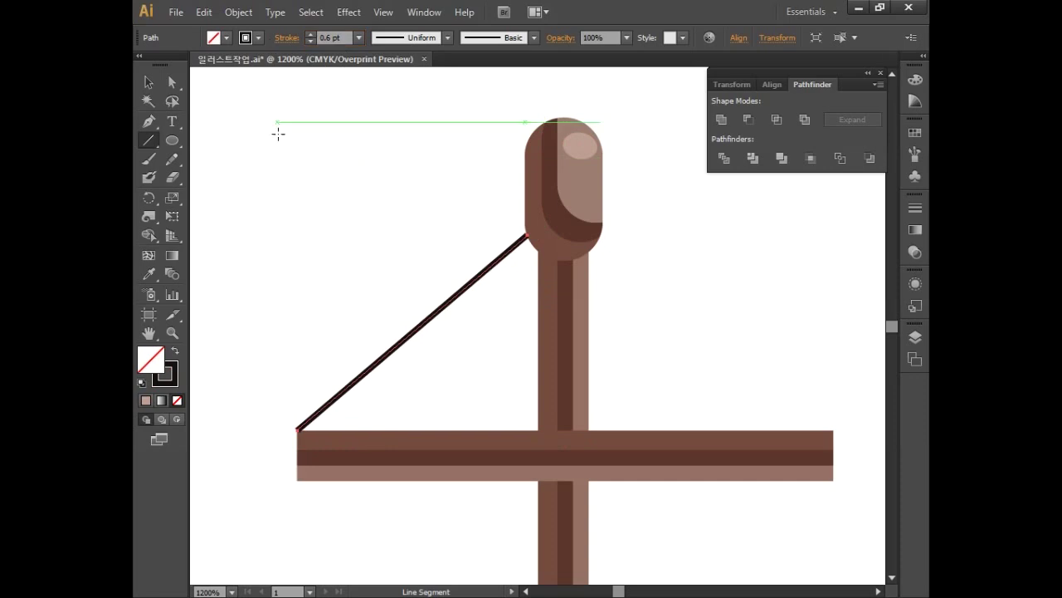
Set the diagonal line's stroke colour to C 60, M 80, Y 80, K 40 and deselect it.
double_click(165, 374)
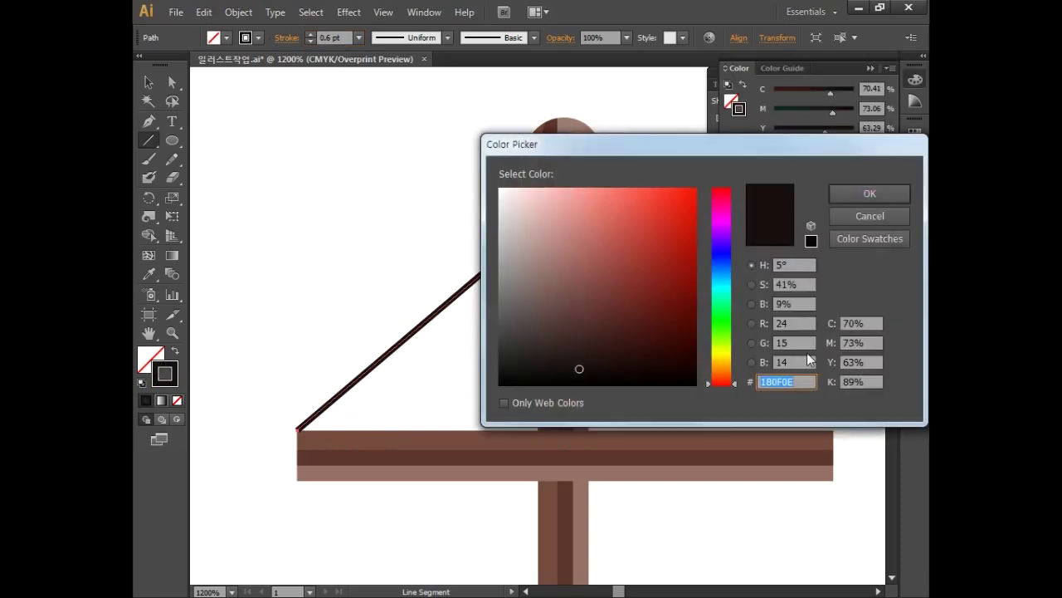
click(856, 324)
text(60)
key(Tab)
text(80)
key(Tab)
text(80)
key(Tab)
text(40)
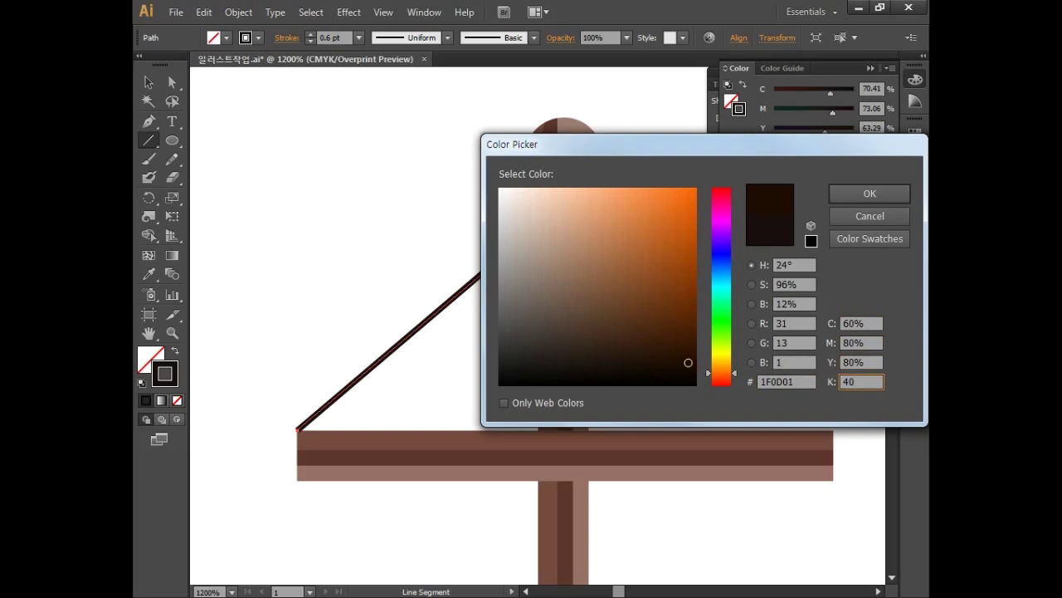
click(845, 195)
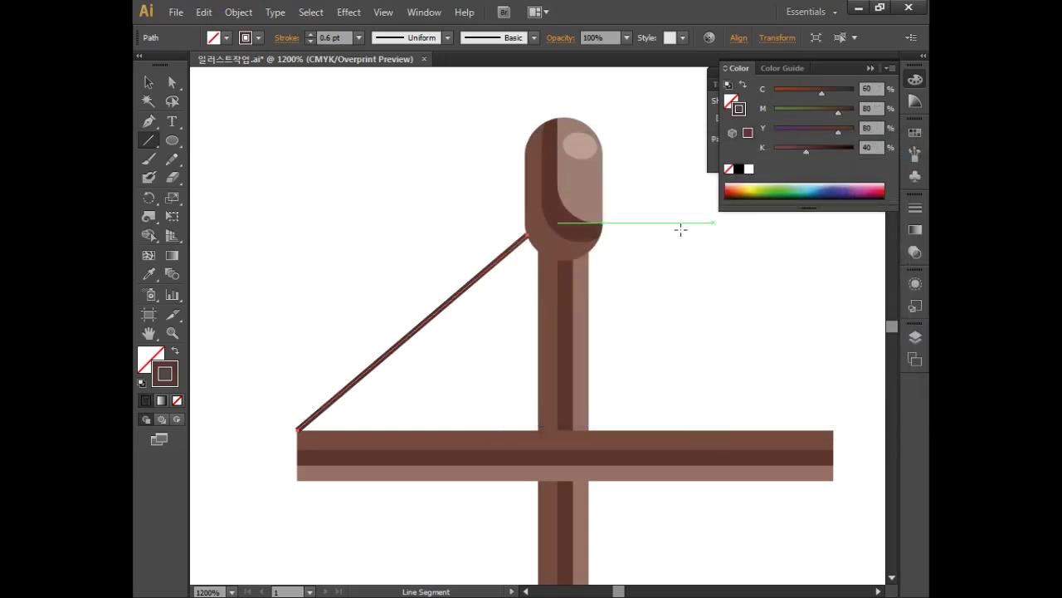
click(148, 82)
click(305, 214)
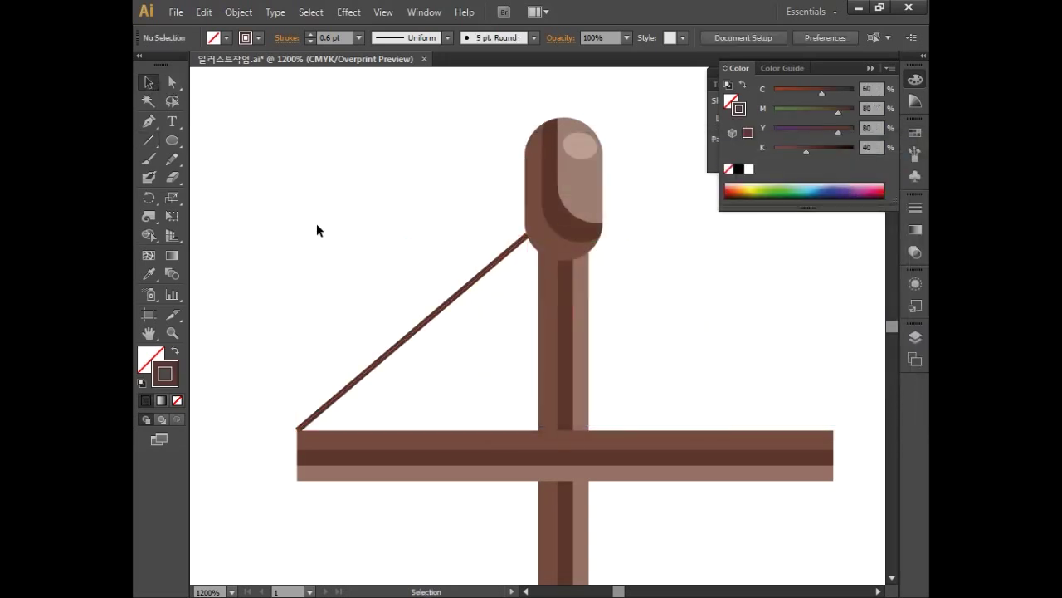
Shift the diagonal line slightly inward along the crossbar and convert its stroke to outlines.
drag(398, 348, 403, 349)
click(385, 303)
drag(374, 266, 445, 360)
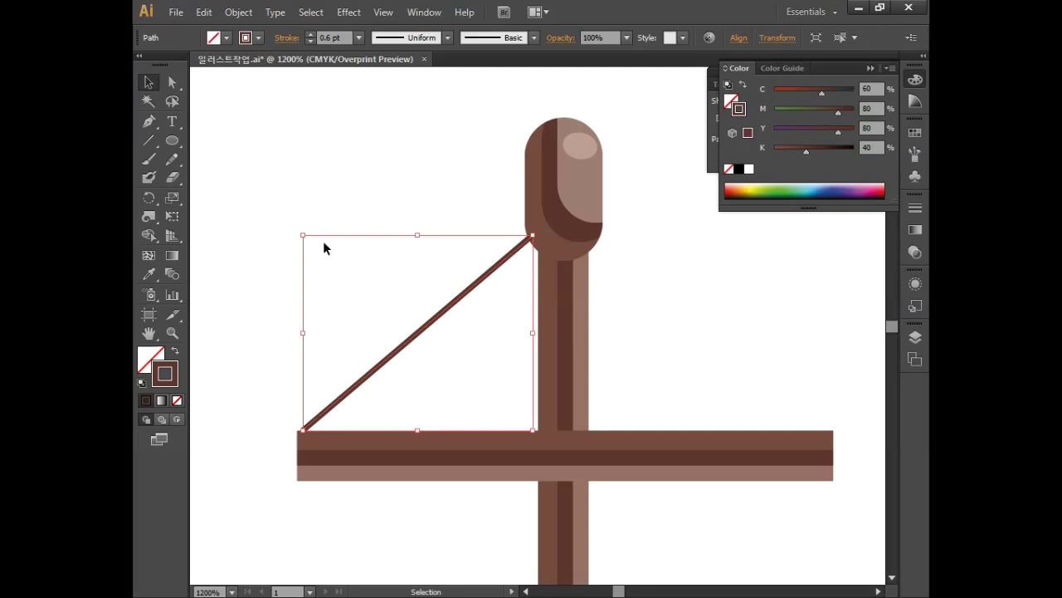
click(238, 11)
mouse_move(285, 330)
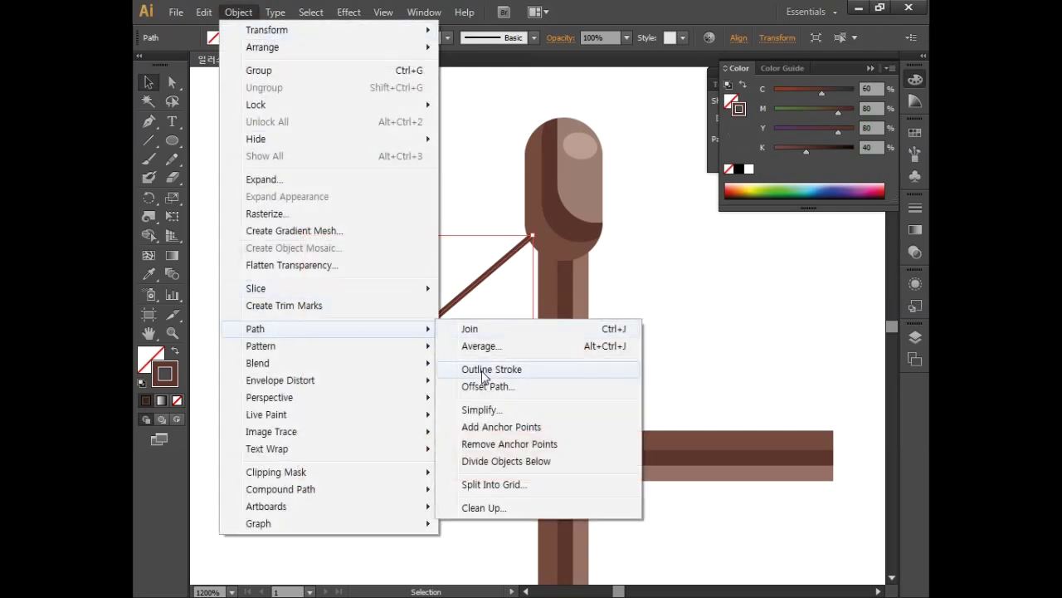
click(482, 370)
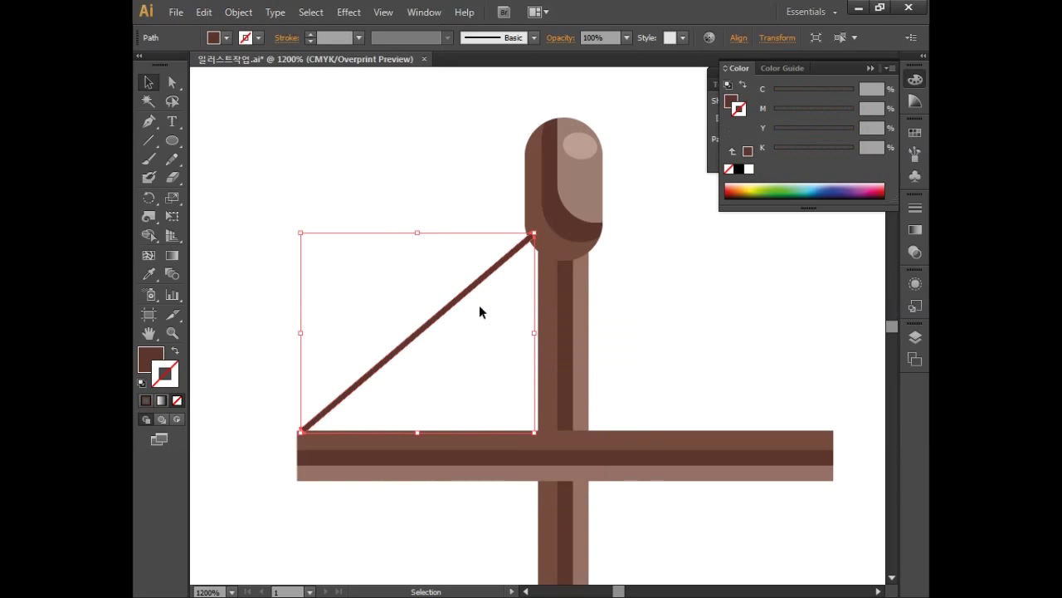
Reflect a copy of the diagonal across the vertical axis and place it on the opposite side of the post.
drag(156, 198, 193, 199)
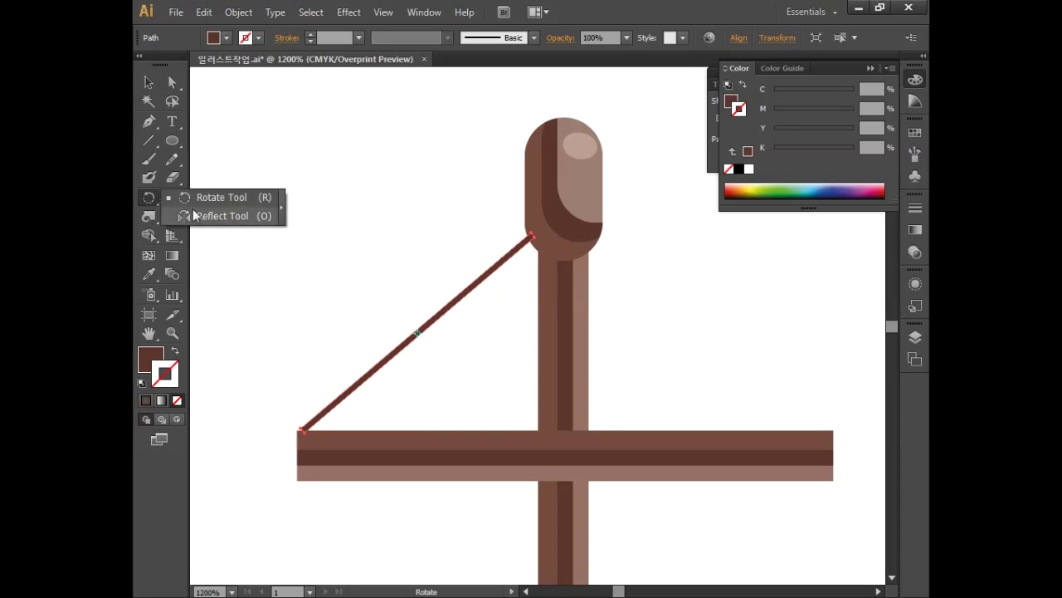
double_click(149, 200)
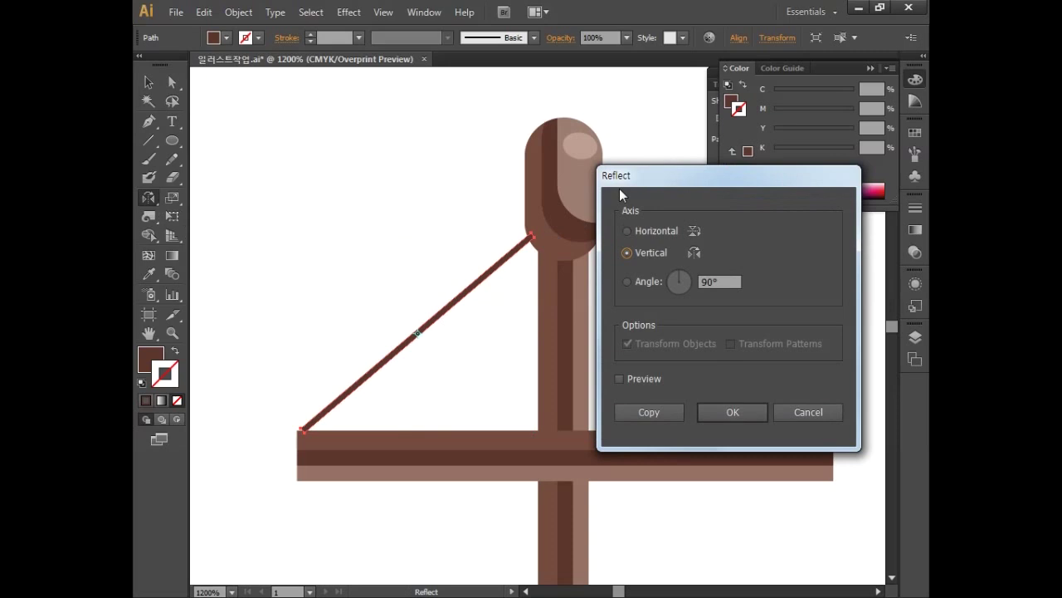
click(662, 415)
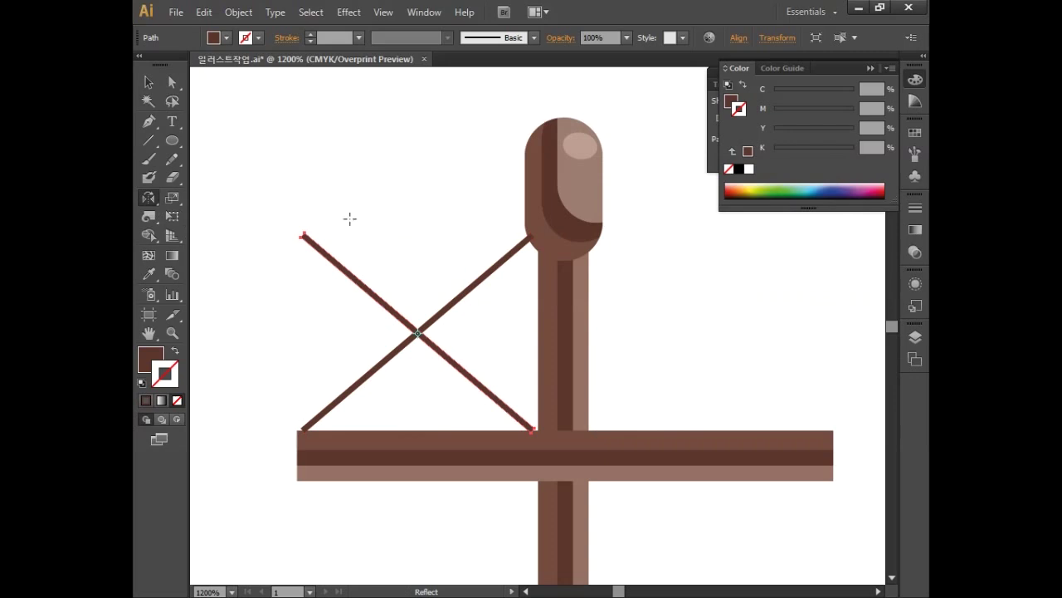
key(v)
drag(340, 274, 639, 300)
click(694, 267)
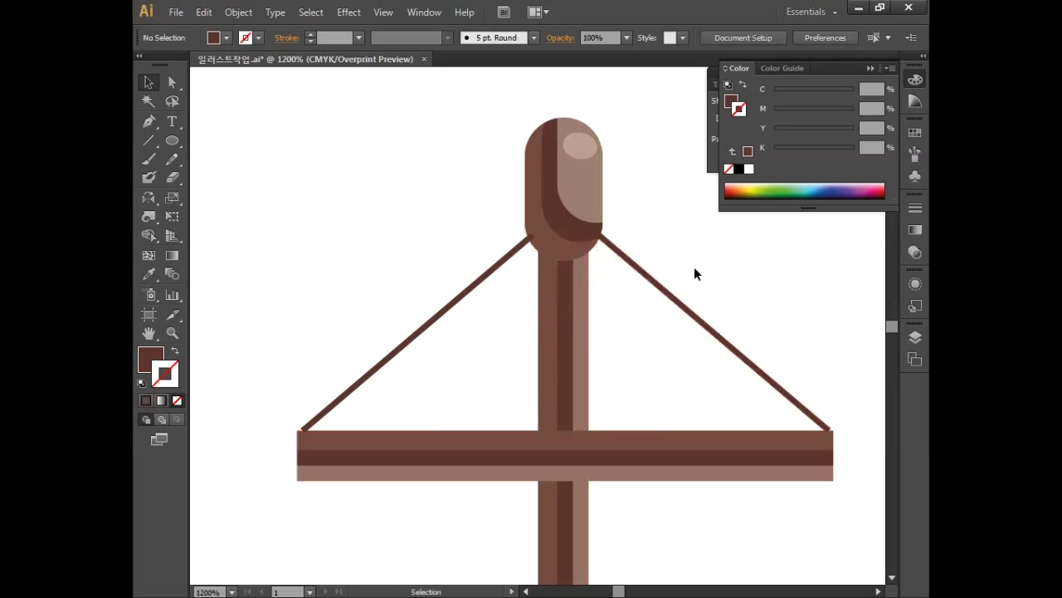
Send both diagonal ropes to the back, behind the post and its rounded cap.
drag(754, 294, 655, 347)
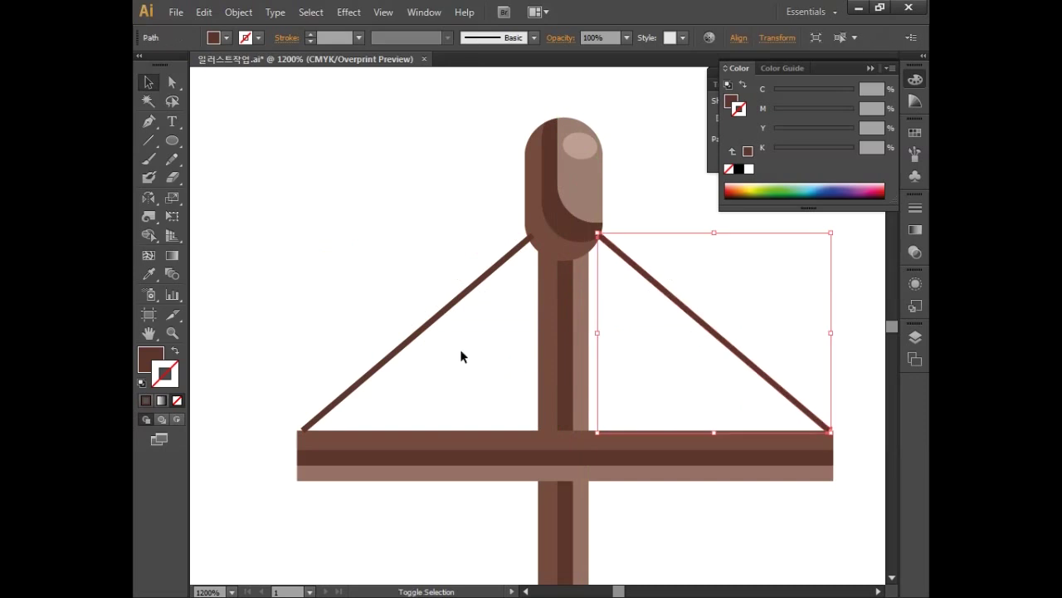
drag(345, 272, 477, 370)
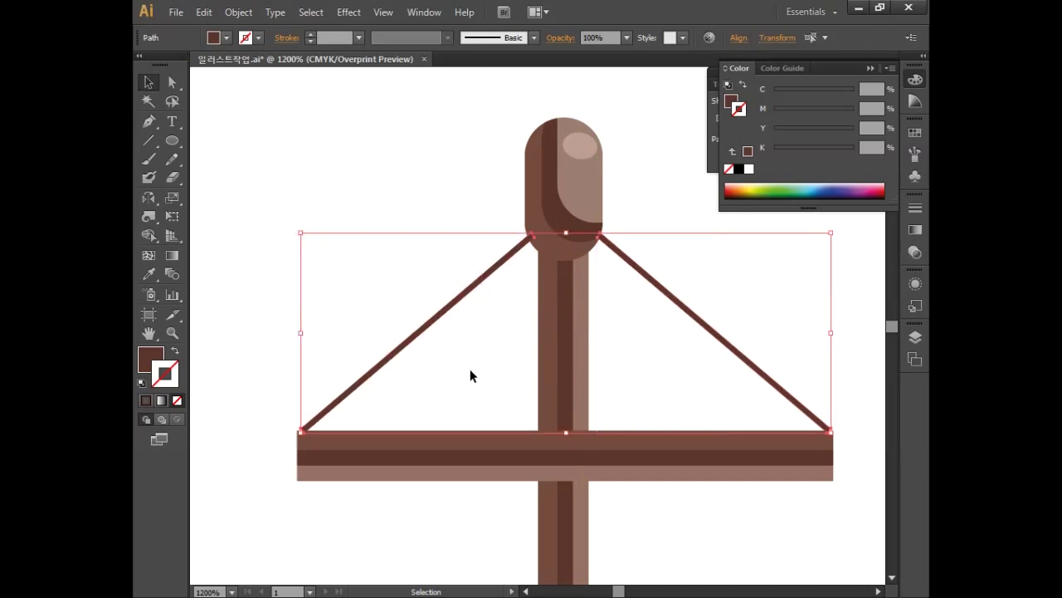
right_click(453, 306)
mouse_move(522, 515)
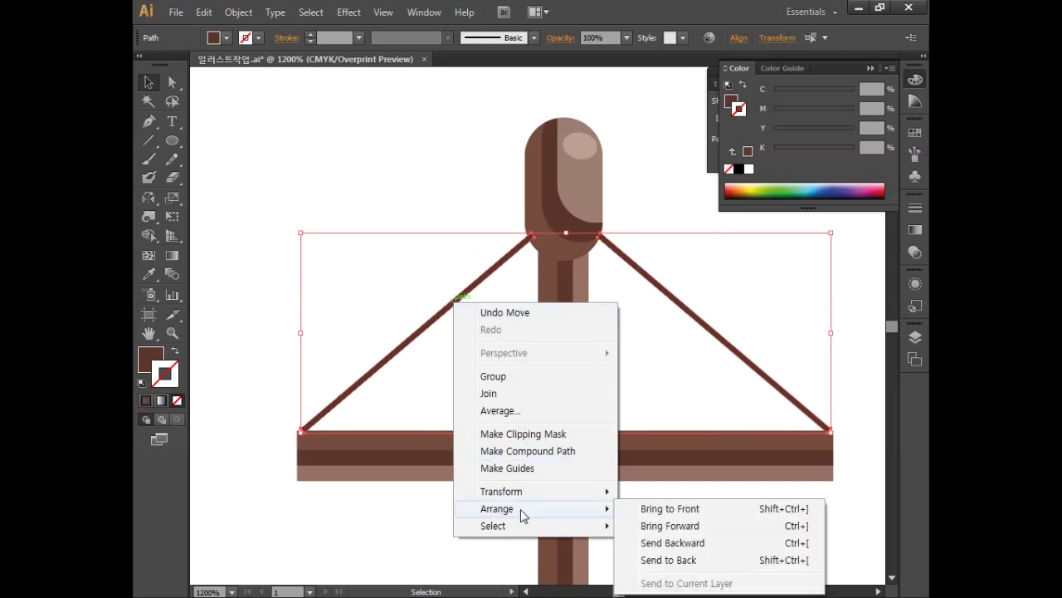
click(679, 561)
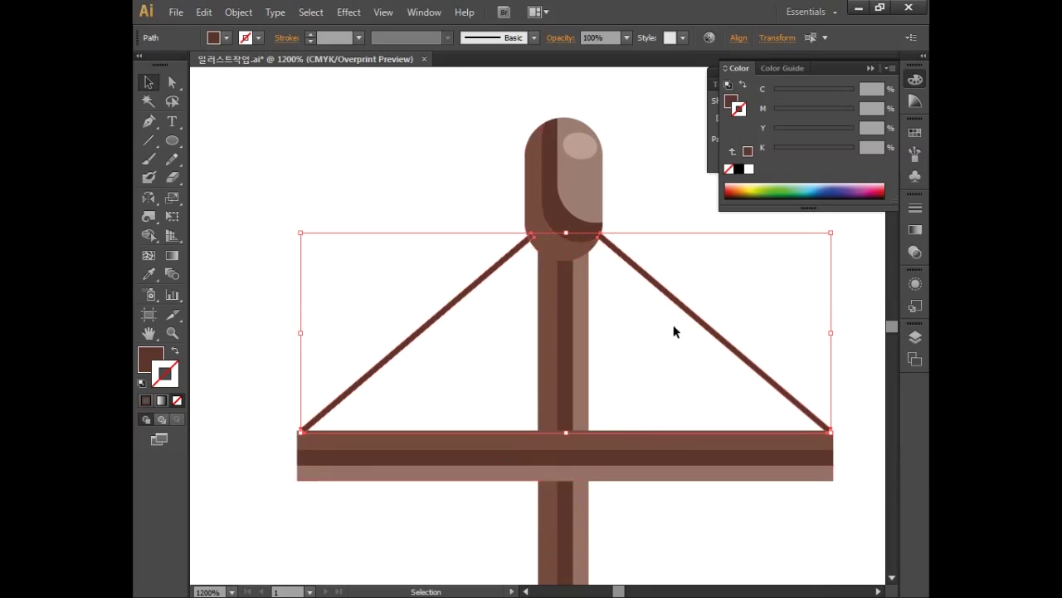
click(489, 365)
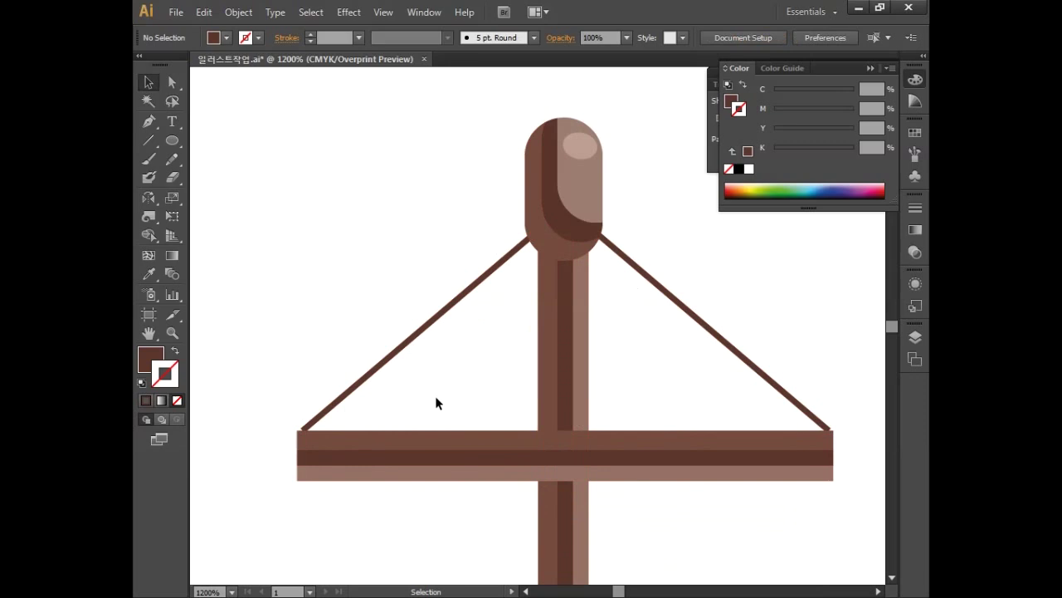
Draw a narrow vertical ellipse about 1.2 mm wide and 16.7 mm tall in the empty area beside the post.
drag(499, 363, 362, 427)
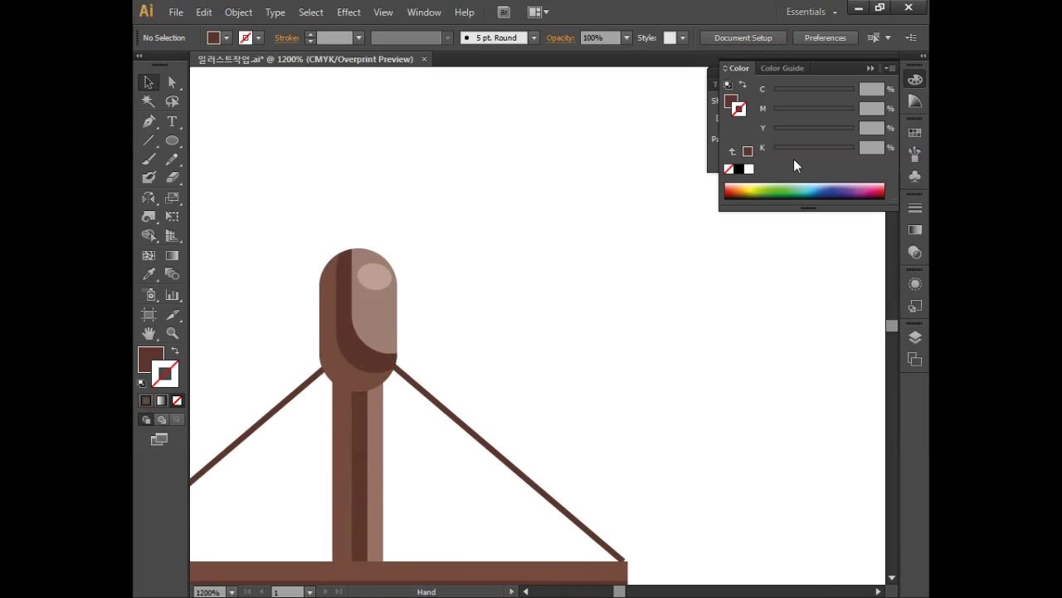
click(889, 117)
key(ctrl+minus)
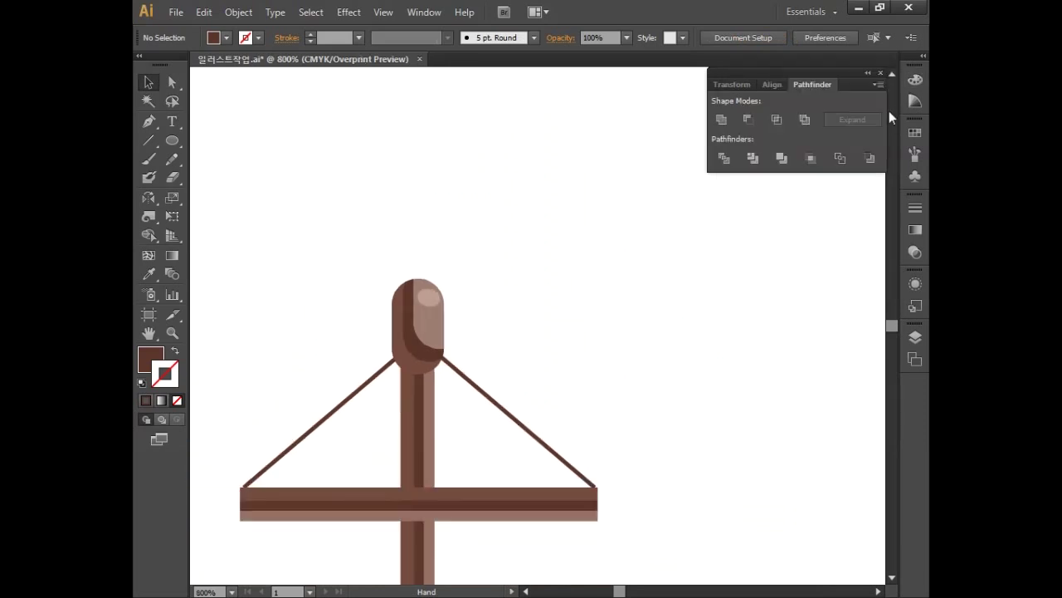
drag(671, 275, 631, 308)
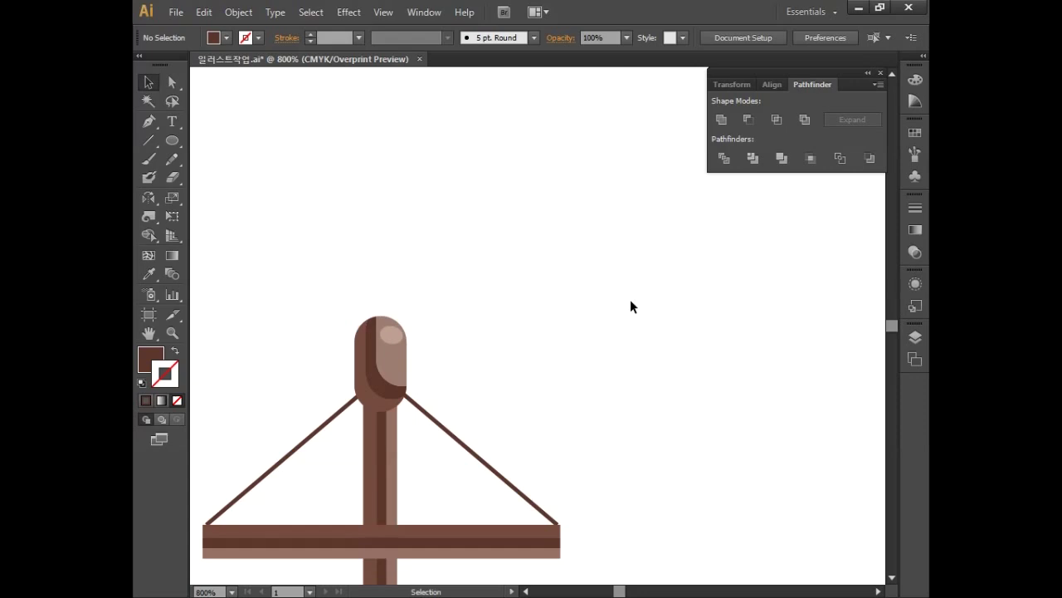
click(172, 141)
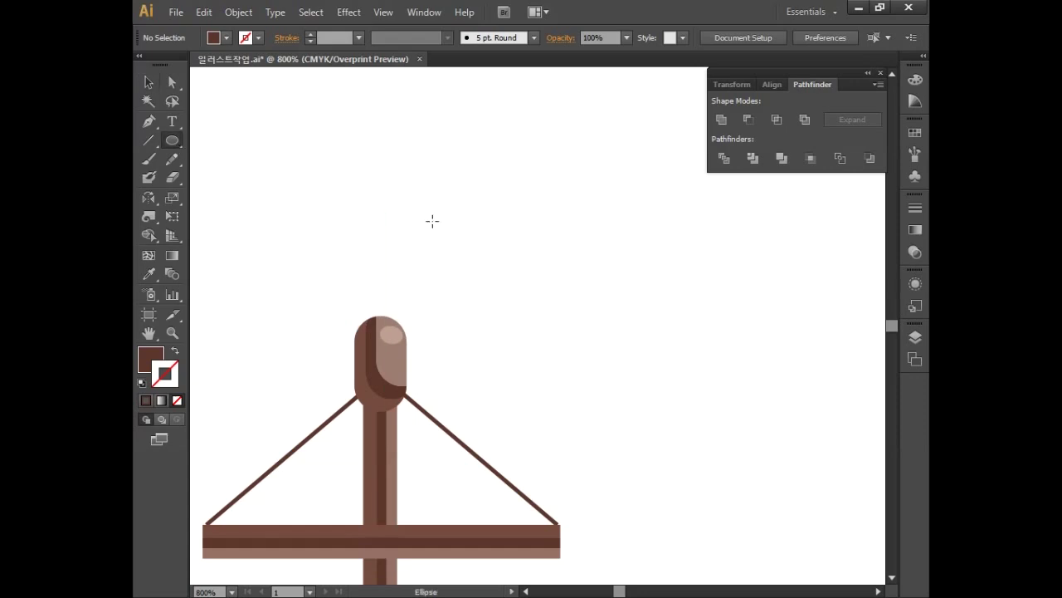
drag(548, 131, 561, 425)
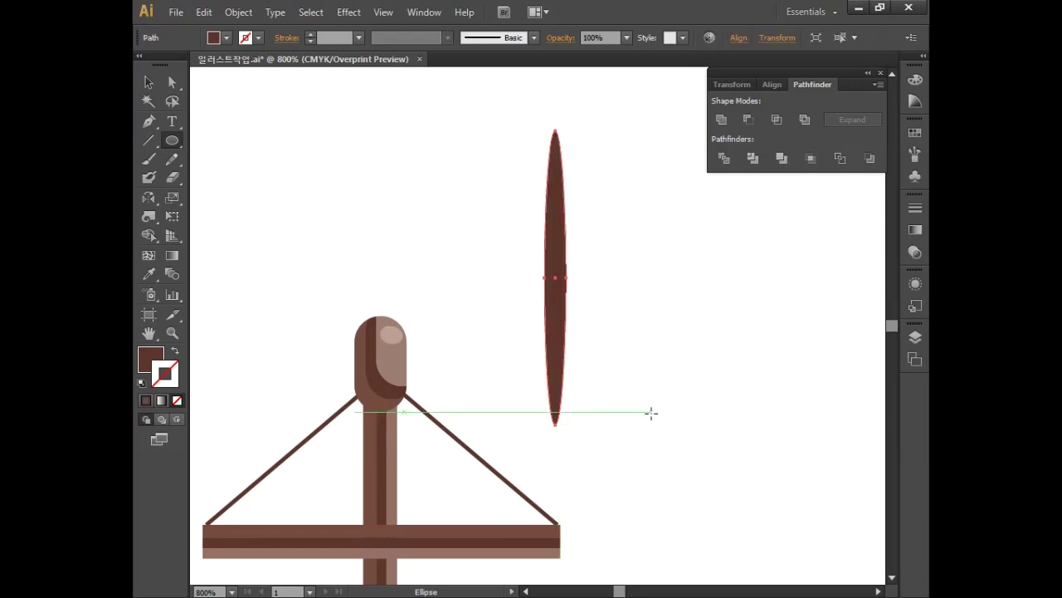
Draw a vertical line through the ellipse's centre extending past both ends, and divide the ellipse along it with Pathfinder Divide.
click(153, 140)
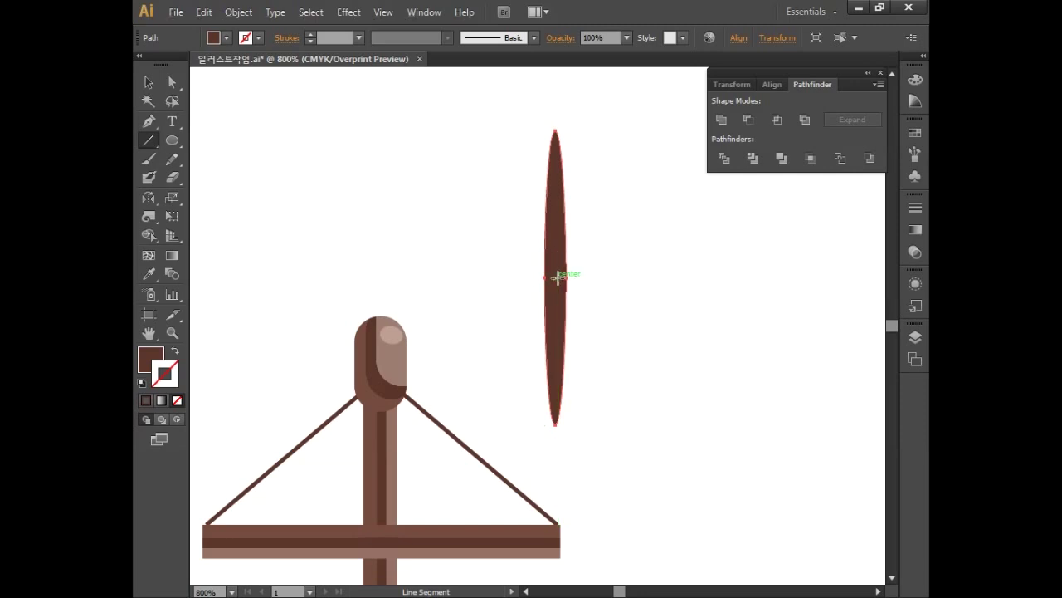
drag(557, 278, 558, 102)
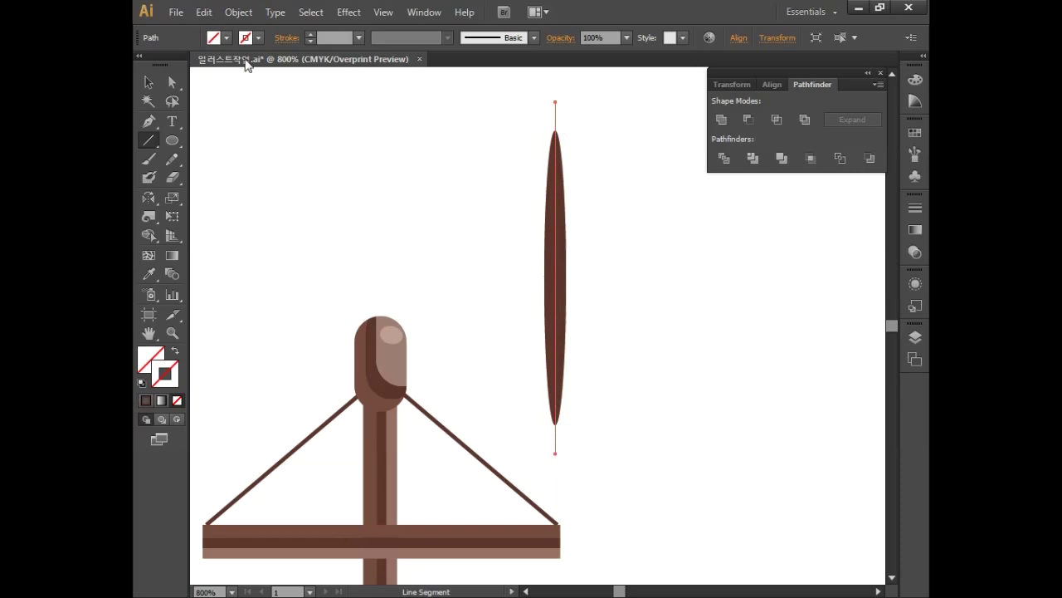
click(149, 81)
drag(502, 184, 624, 322)
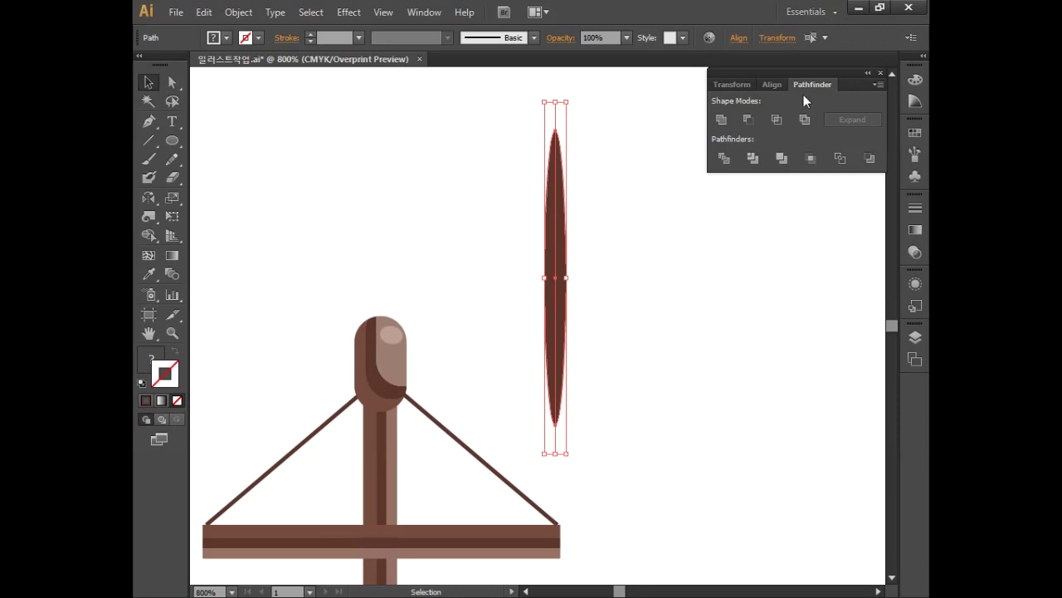
click(724, 157)
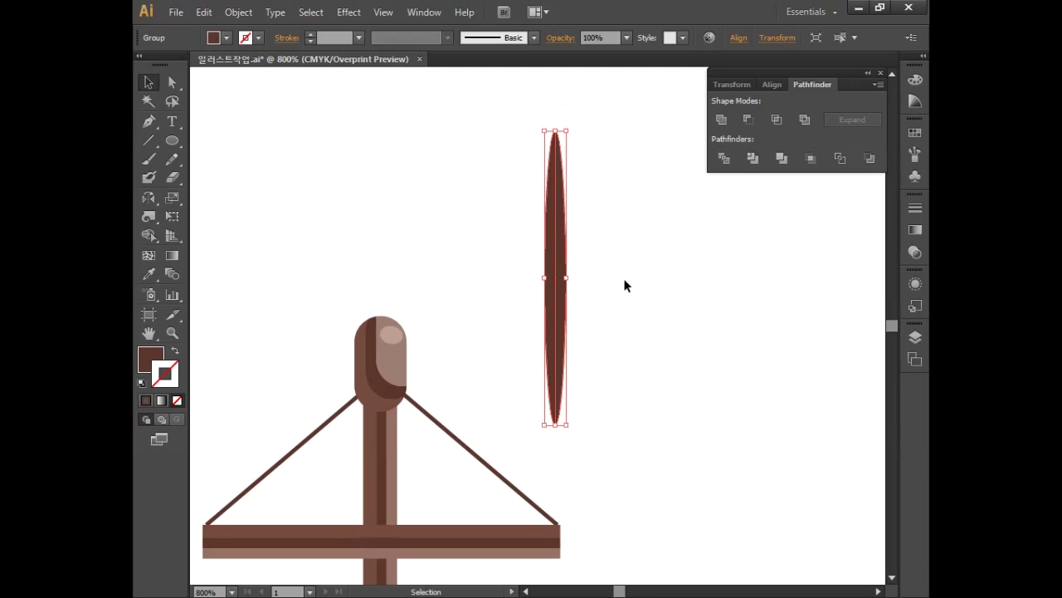
Fill the left half of the divided ellipse with C 50, M 70, Y 70, K 30.
click(174, 83)
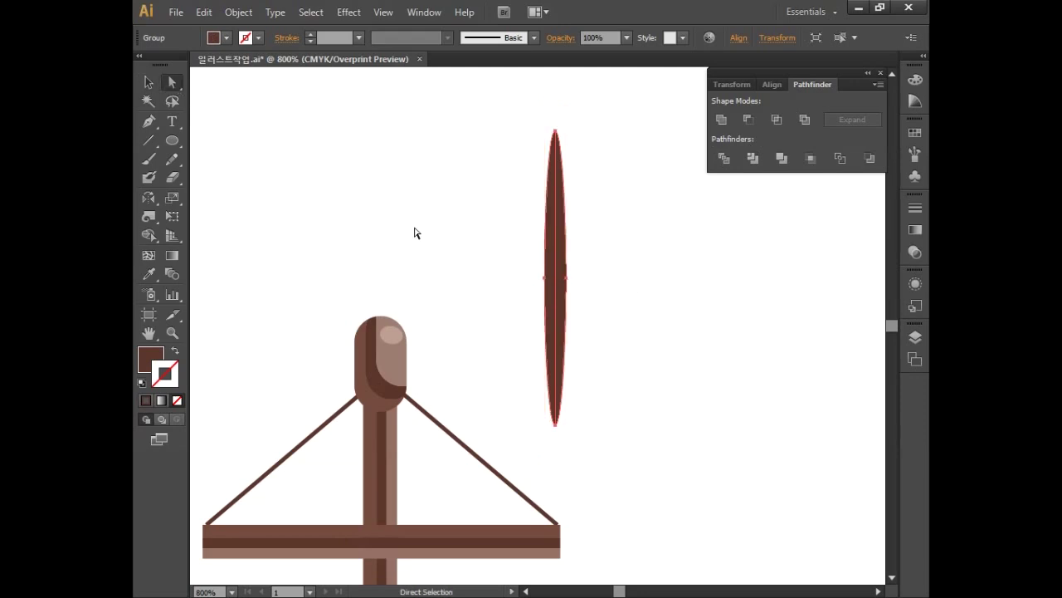
click(541, 251)
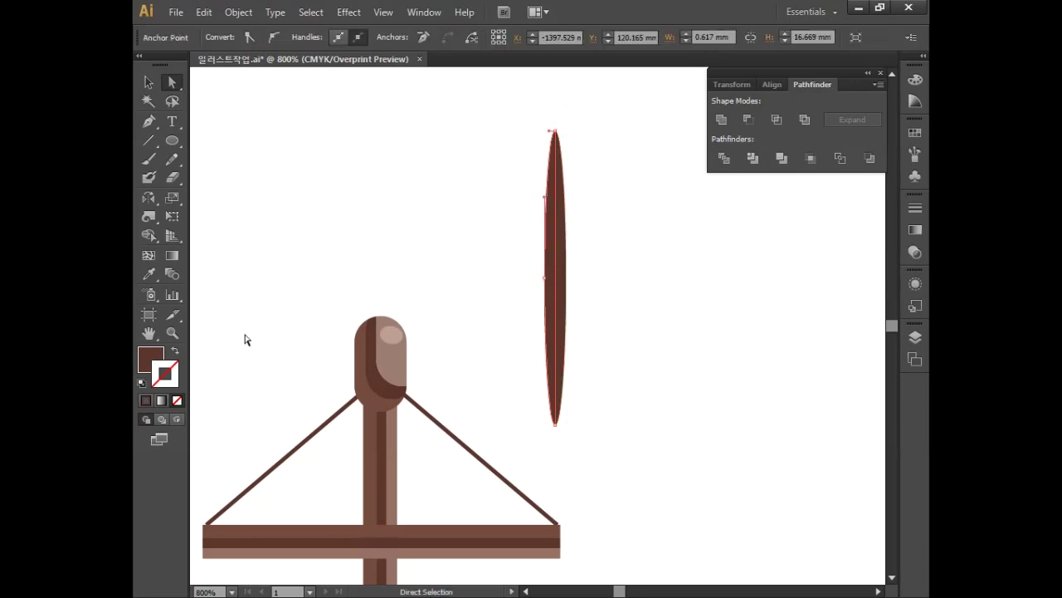
double_click(150, 359)
click(863, 324)
text(50)
key(Tab)
text(70)
key(Tab)
text(70)
key(Tab)
text(30)
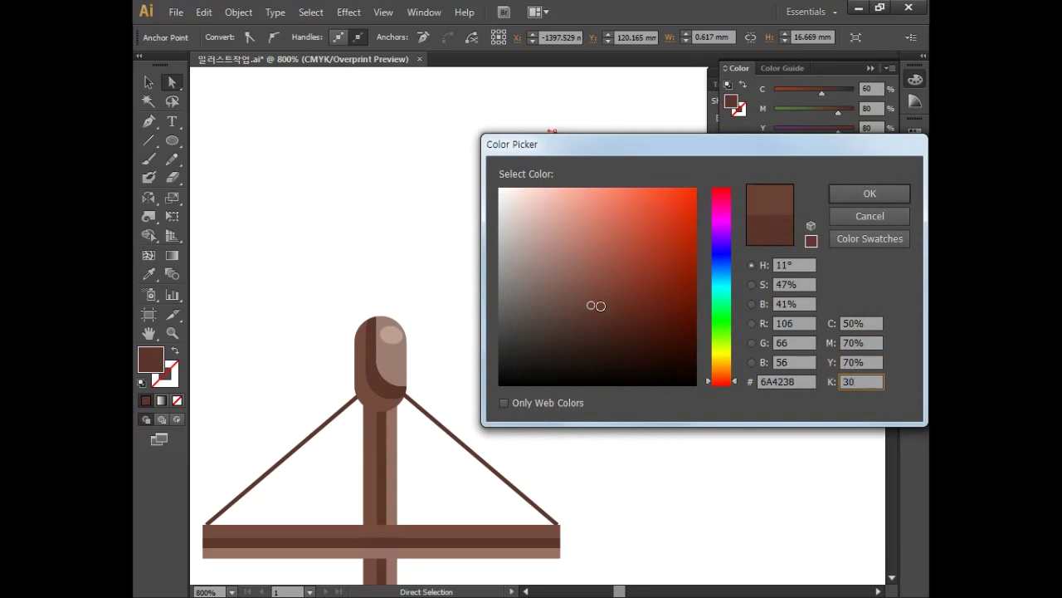
click(832, 193)
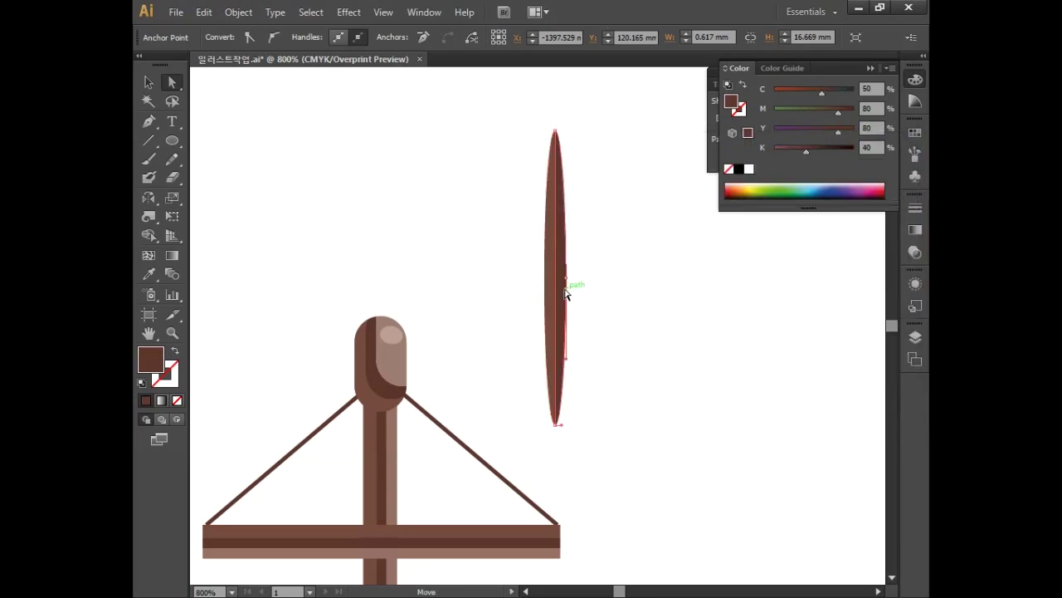
Fill the right half of the divided ellipse with C 50, M 60, Y 70, K 20.
double_click(150, 360)
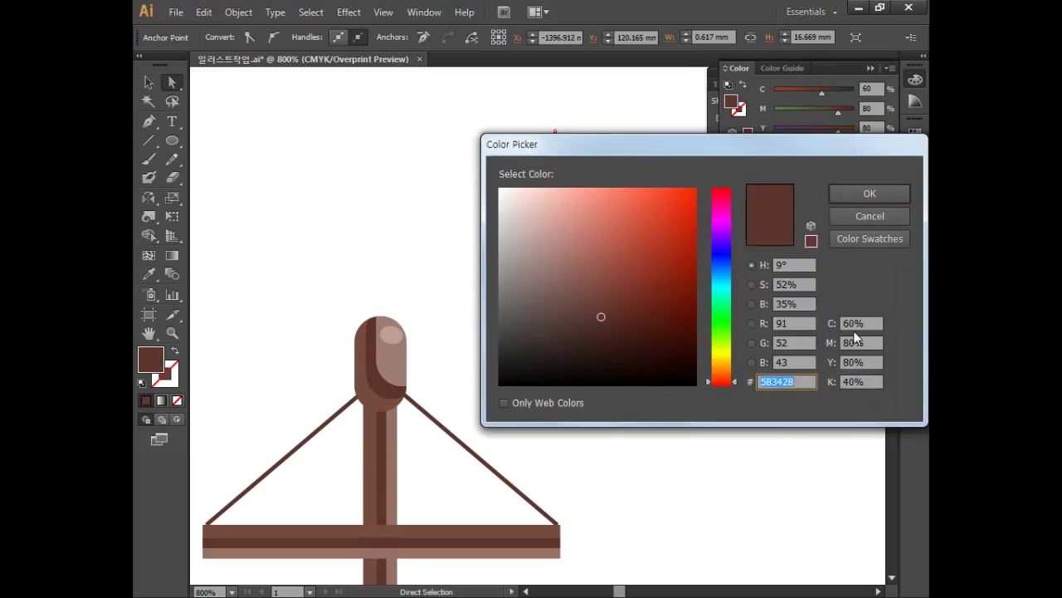
click(868, 323)
text(50)
key(Tab)
text(60)
key(Tab)
text(70)
key(Tab)
text(20)
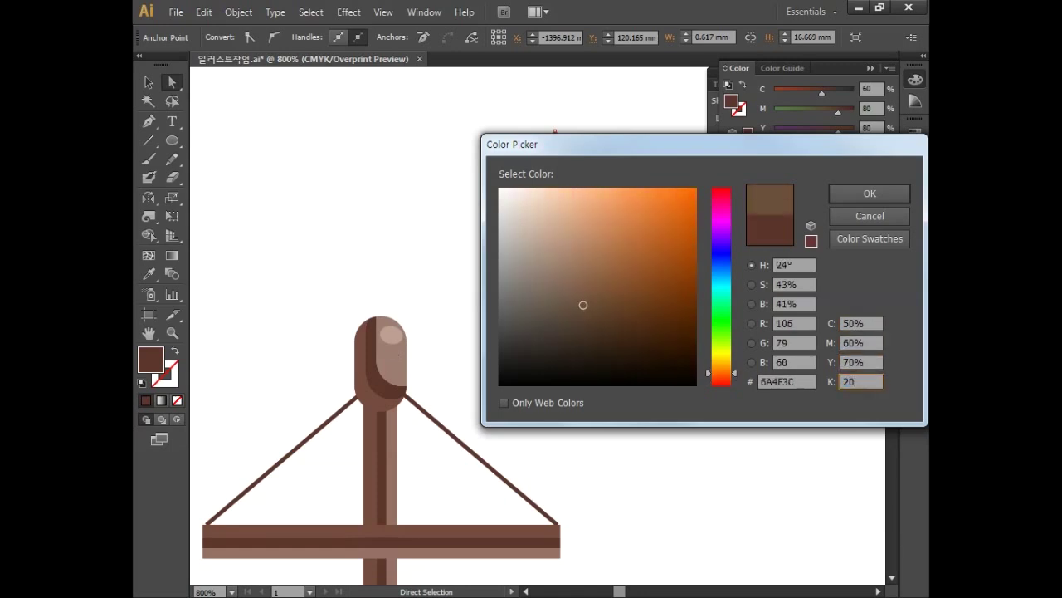
click(844, 198)
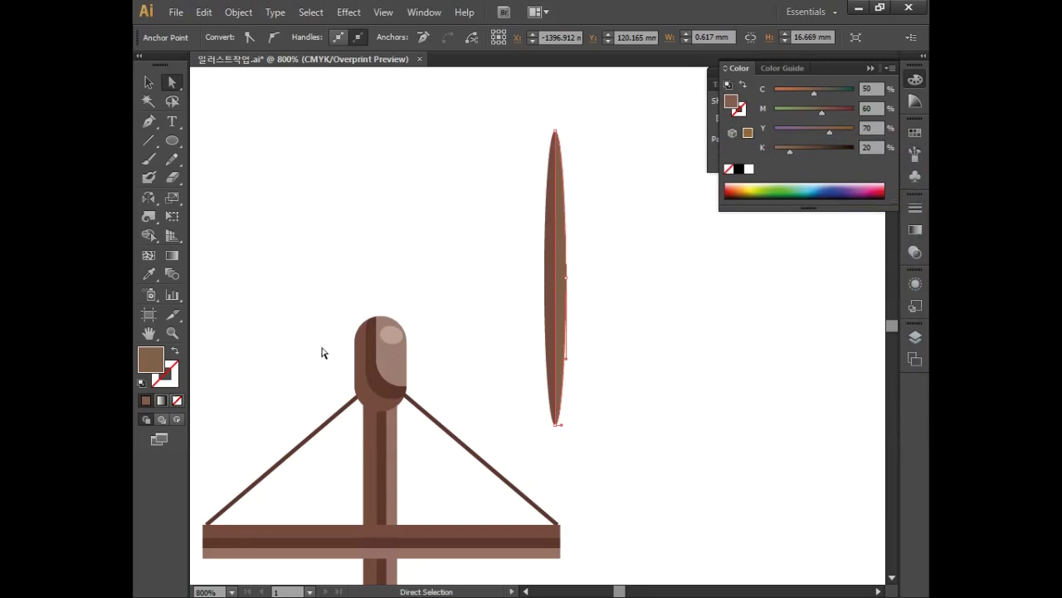
Make a copy of the two-tone ellipse rotated 8° about its bottom anchor point.
click(148, 82)
click(310, 207)
drag(510, 203, 622, 320)
drag(148, 198, 209, 199)
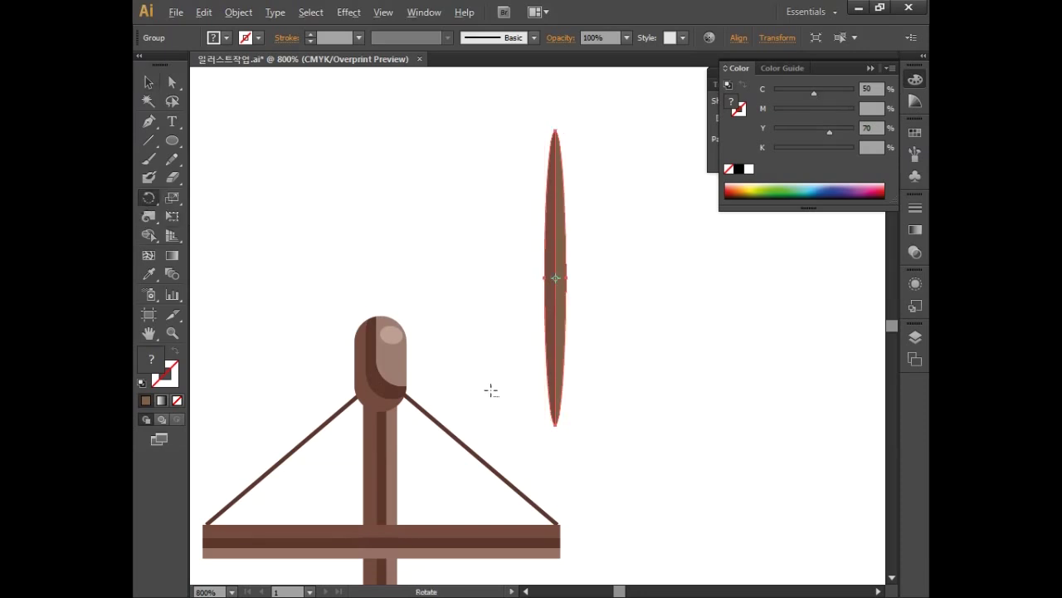
alt+click(555, 423)
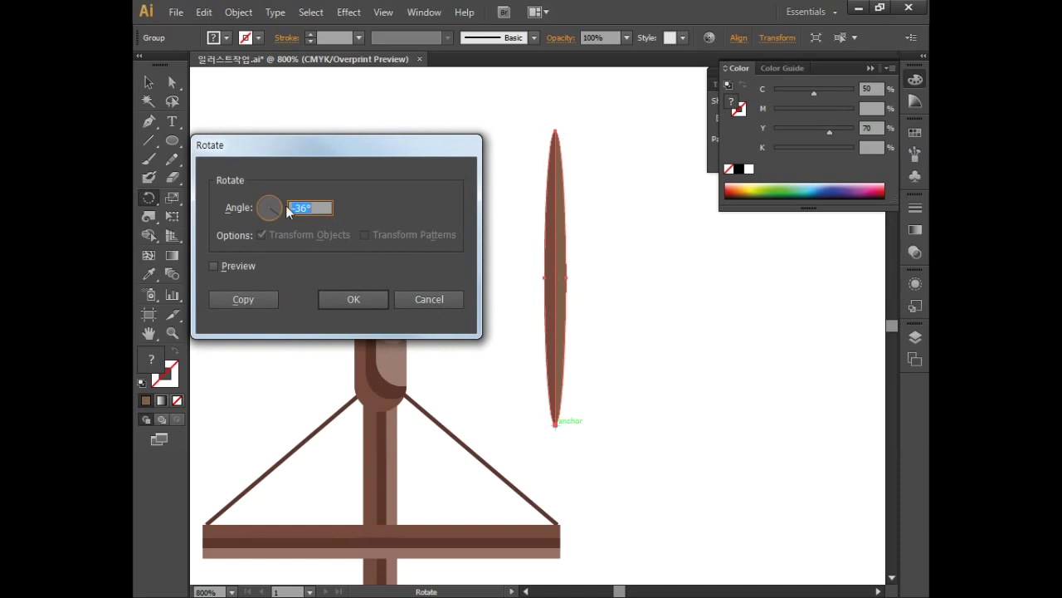
text(8)
click(243, 299)
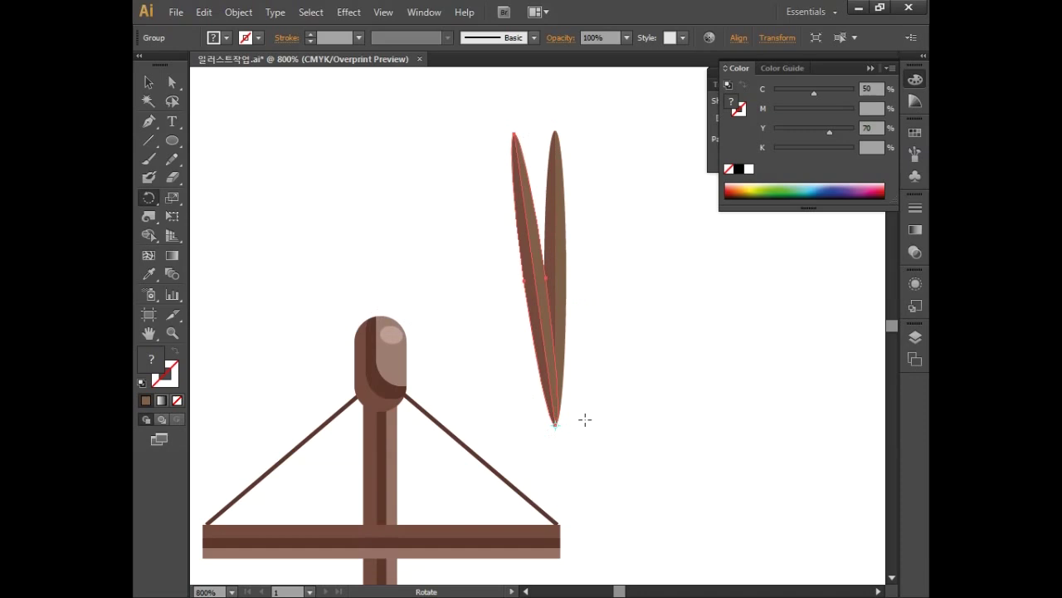
Nudge the tilted ellipse slightly down and make a copy of it rotated a further 8°.
key(Down)
key(Down)
key(Down)
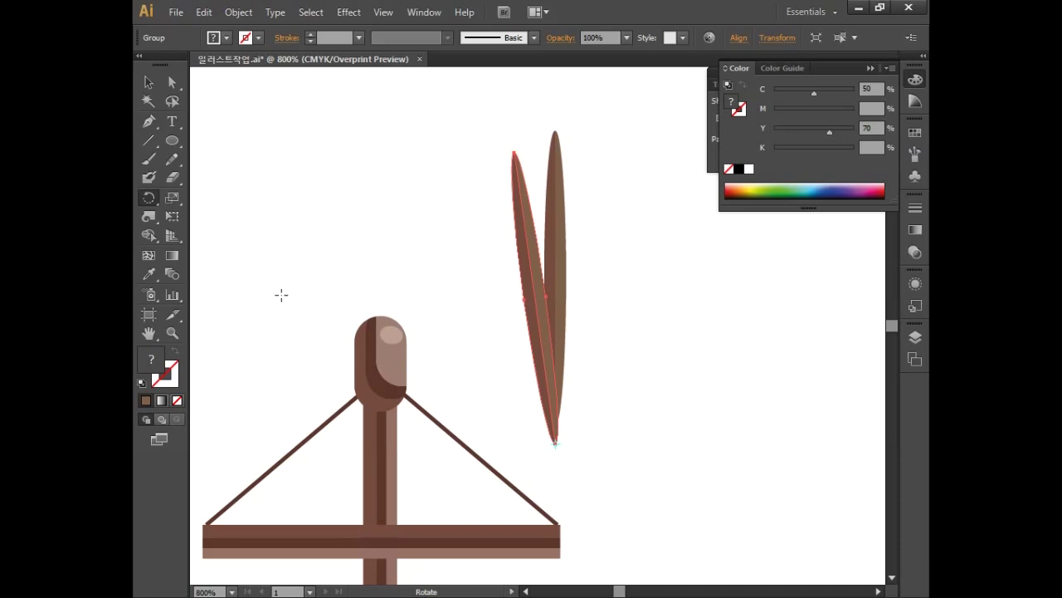
double_click(149, 198)
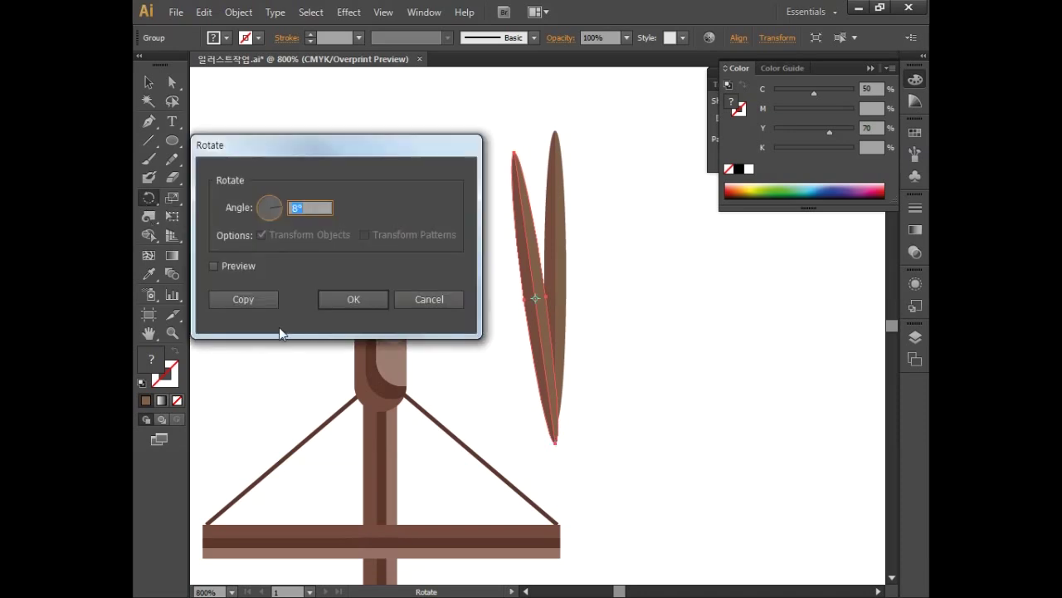
text(8)
click(241, 298)
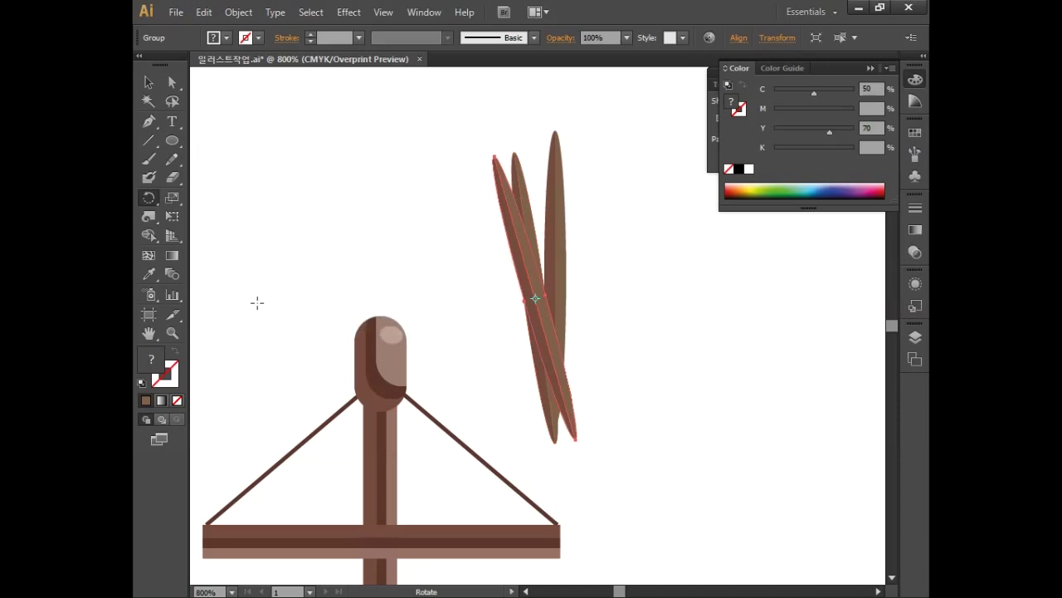
Move the newest ellipse copy down and slightly left so it forms the outer left blade of the fan.
click(149, 82)
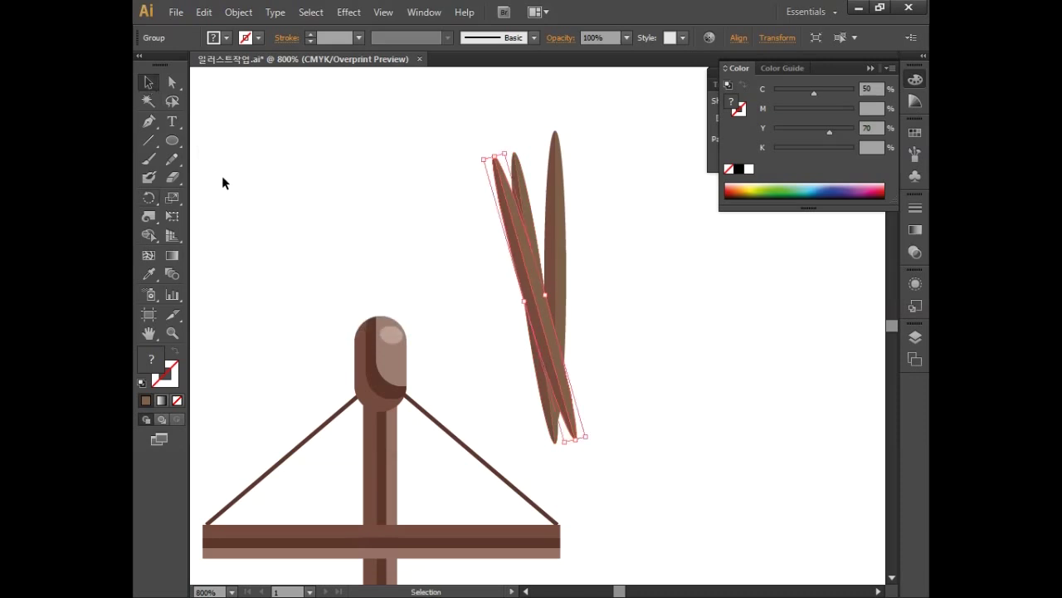
key(Down)
key(Down)
key(Down)
key(Down)
key(Down)
key(Down)
key(Down)
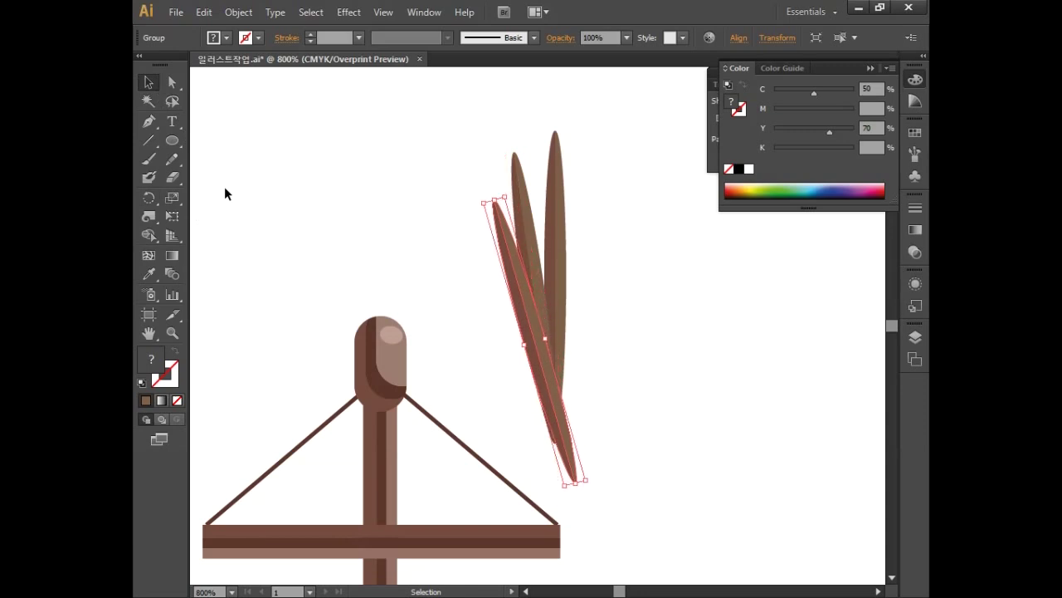
key(Left)
key(Left)
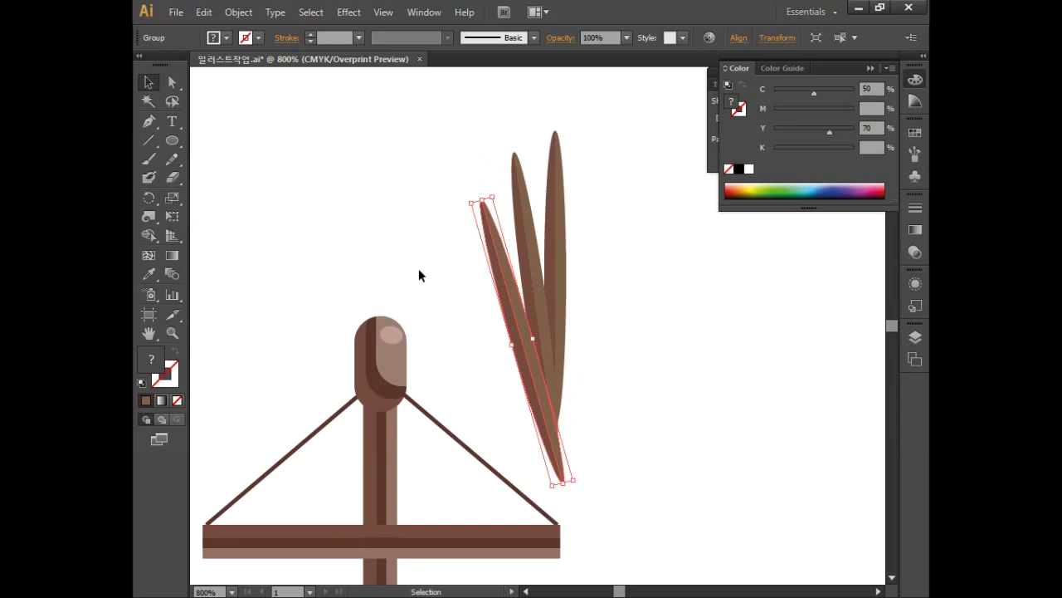
Send the outer left ellipse to the back of the stacking order.
right_click(509, 320)
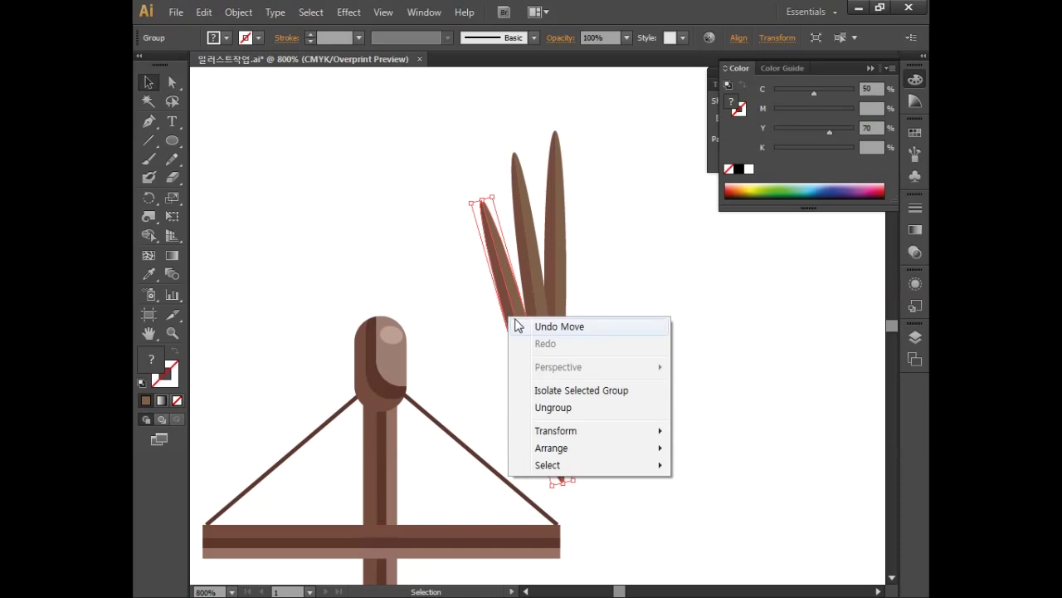
mouse_move(524, 450)
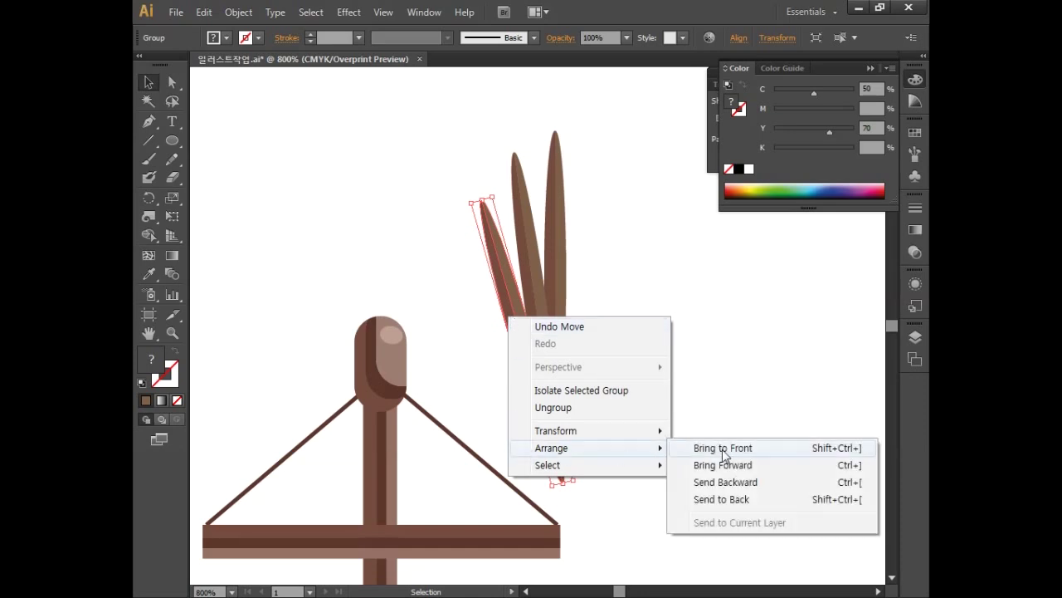
click(722, 499)
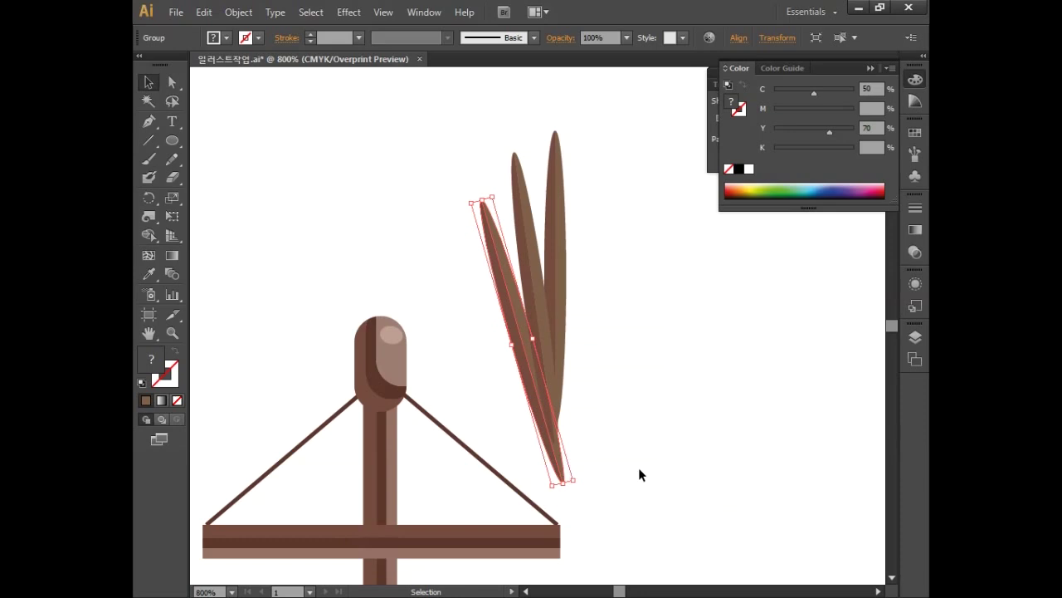
Make a copy of the two tilted ellipses reflected across the vertical axis.
drag(447, 144, 523, 255)
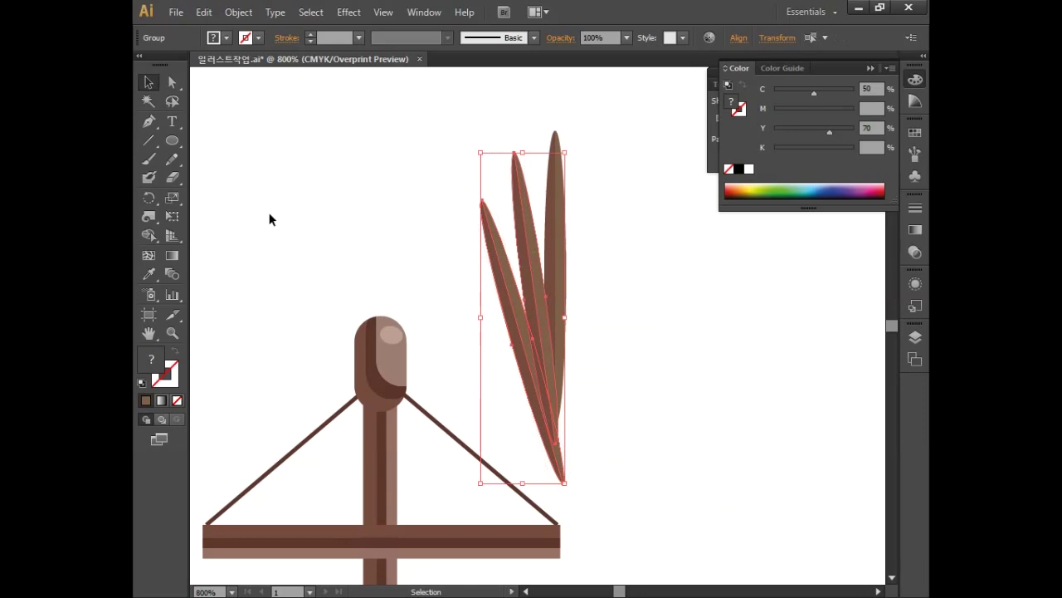
click(148, 199)
drag(148, 203, 199, 217)
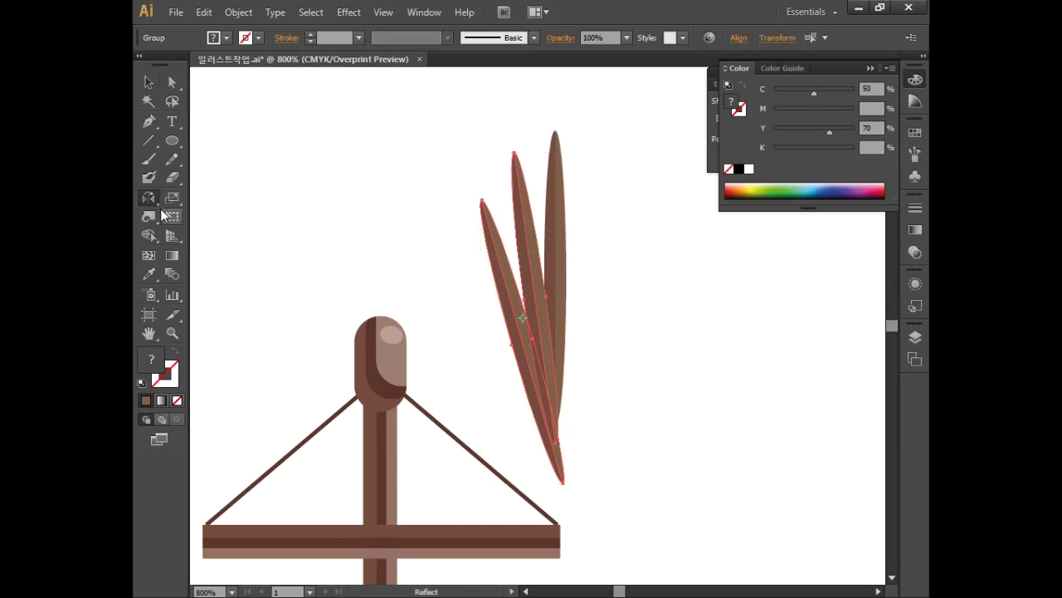
double_click(147, 199)
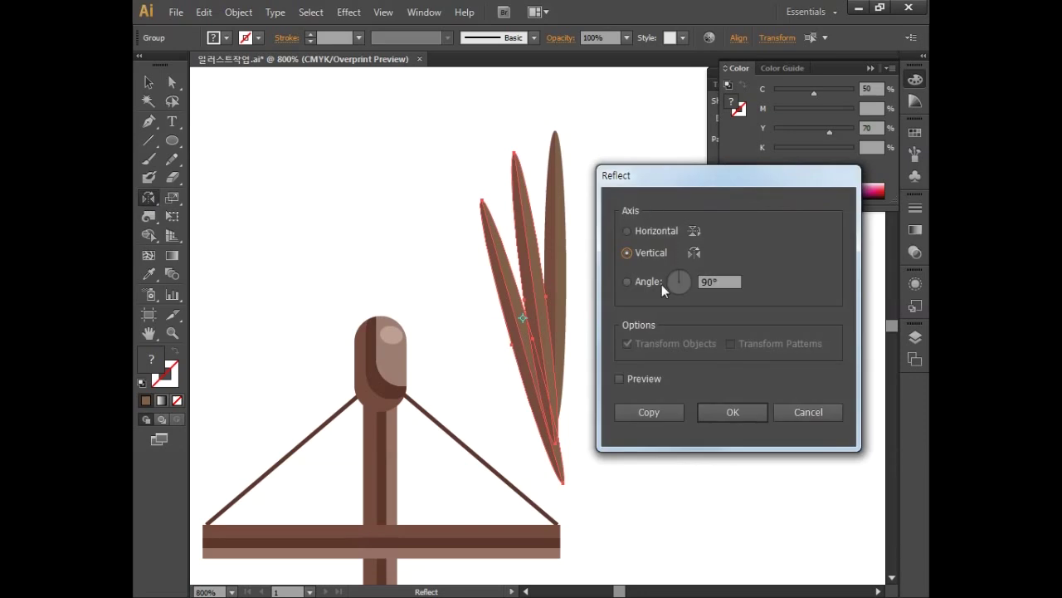
click(665, 414)
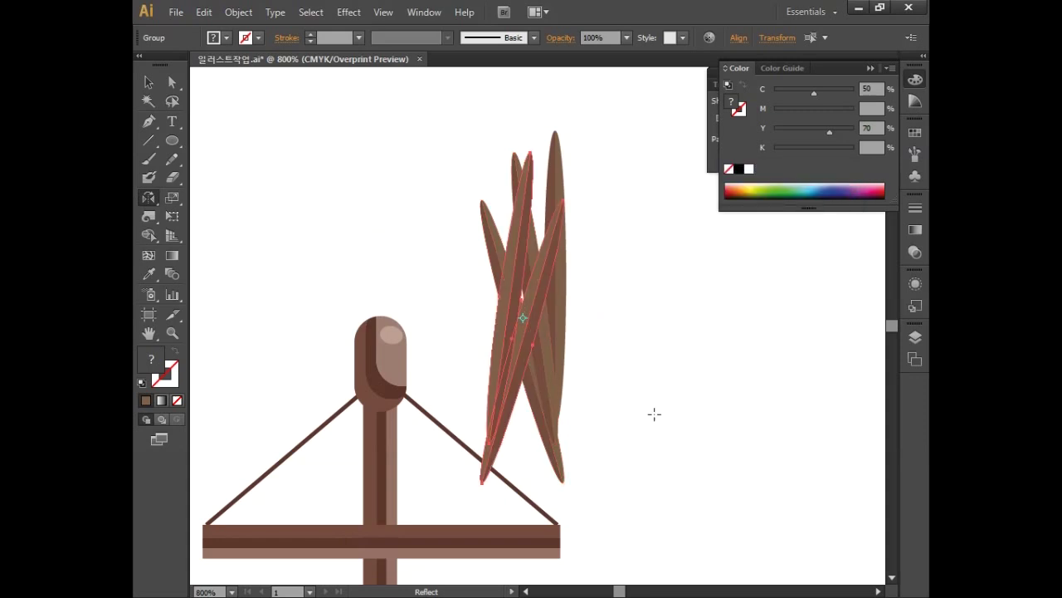
Move the reflected pair to the right of the upright ellipse to form a symmetrical five-blade fan.
key(v)
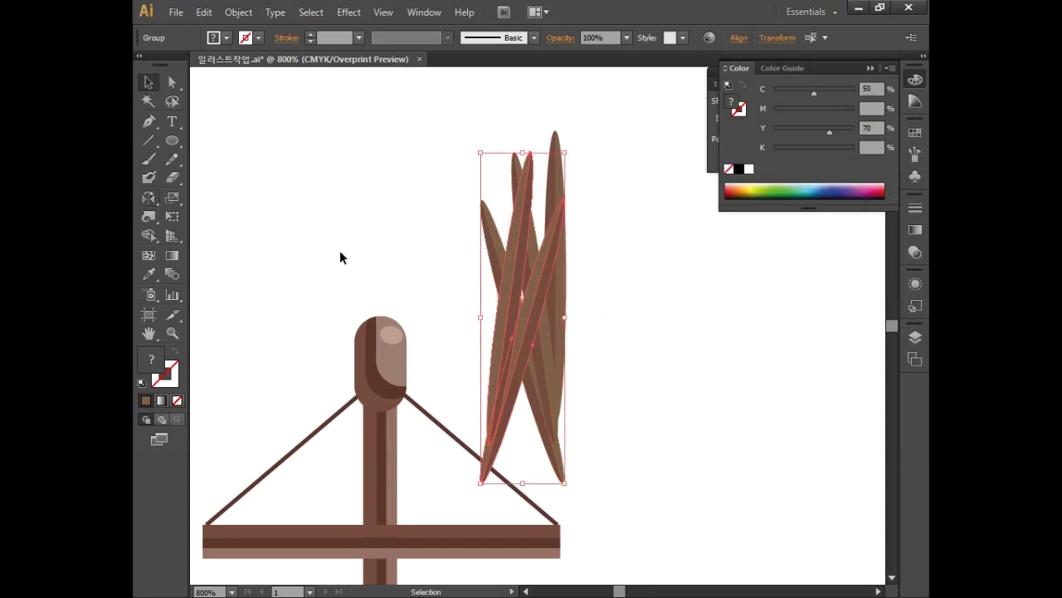
drag(500, 362, 573, 364)
key(Left)
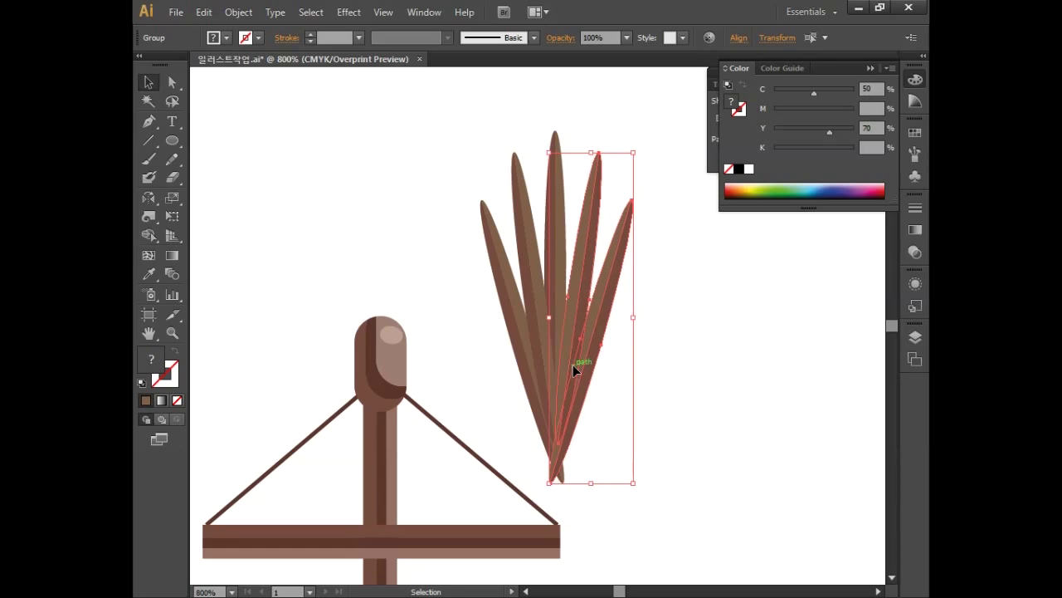
click(674, 347)
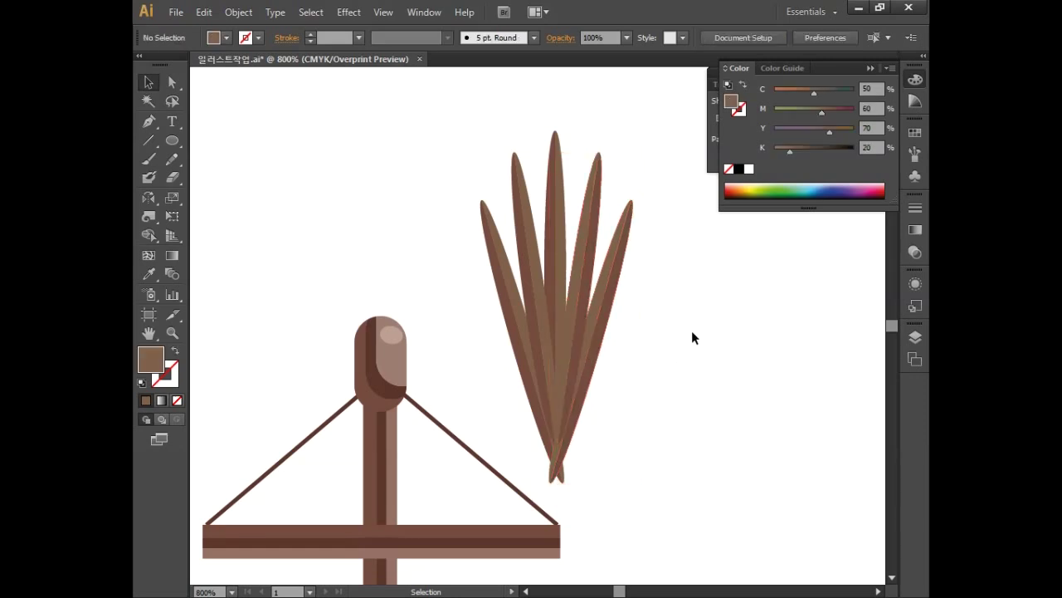
Place the whole five-blade fan on the rounded top of the post and send it to the back.
drag(692, 325, 442, 123)
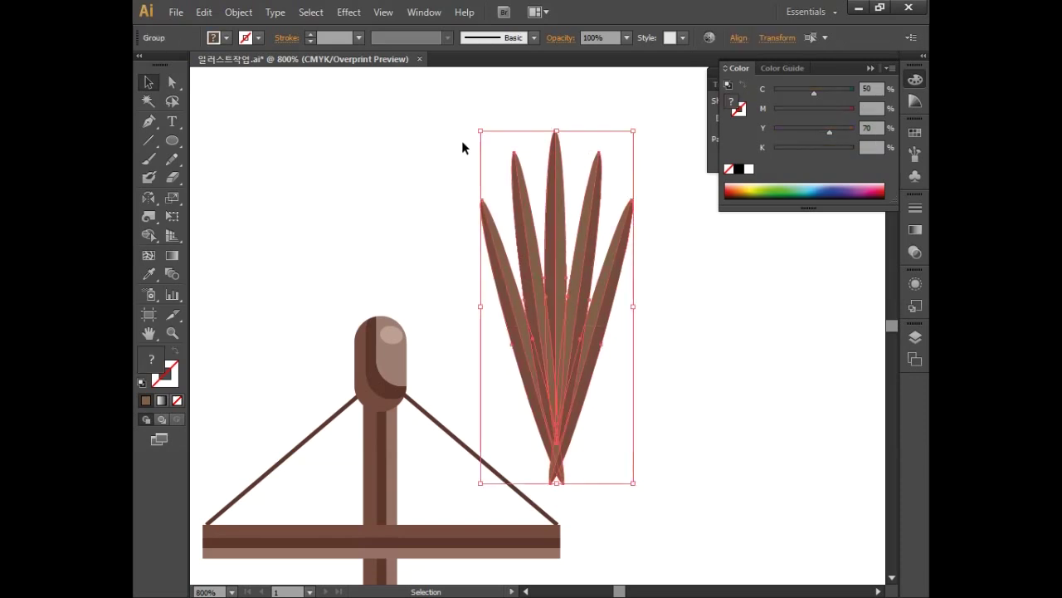
drag(596, 315, 420, 208)
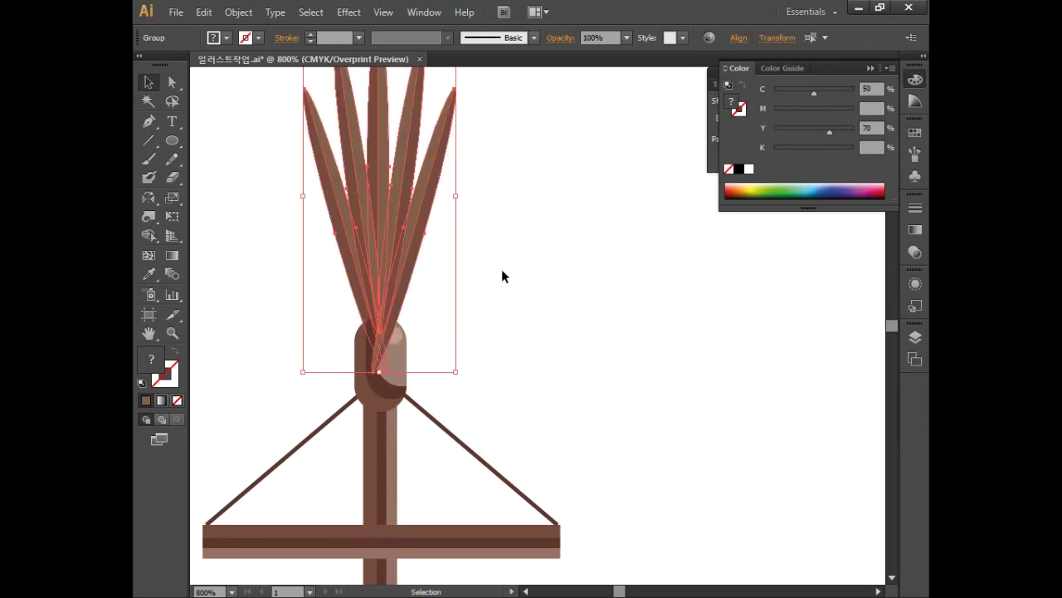
right_click(398, 246)
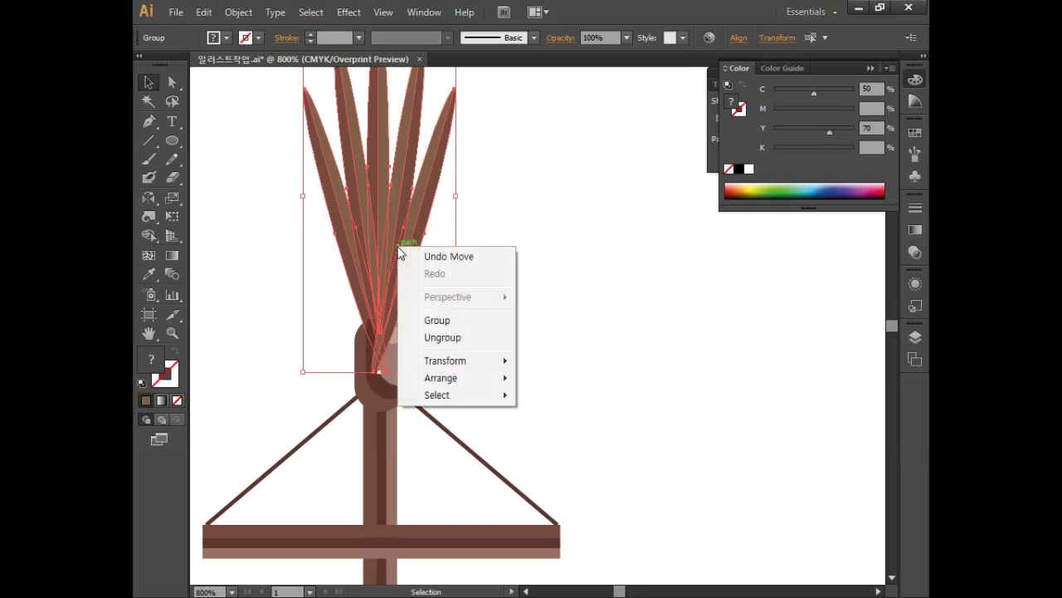
mouse_move(434, 377)
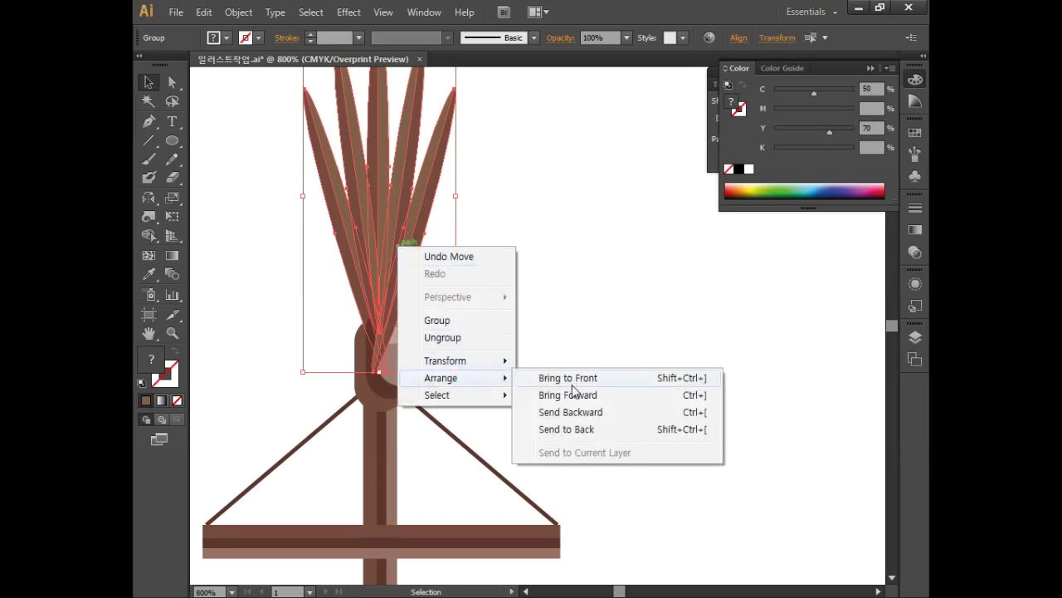
click(566, 427)
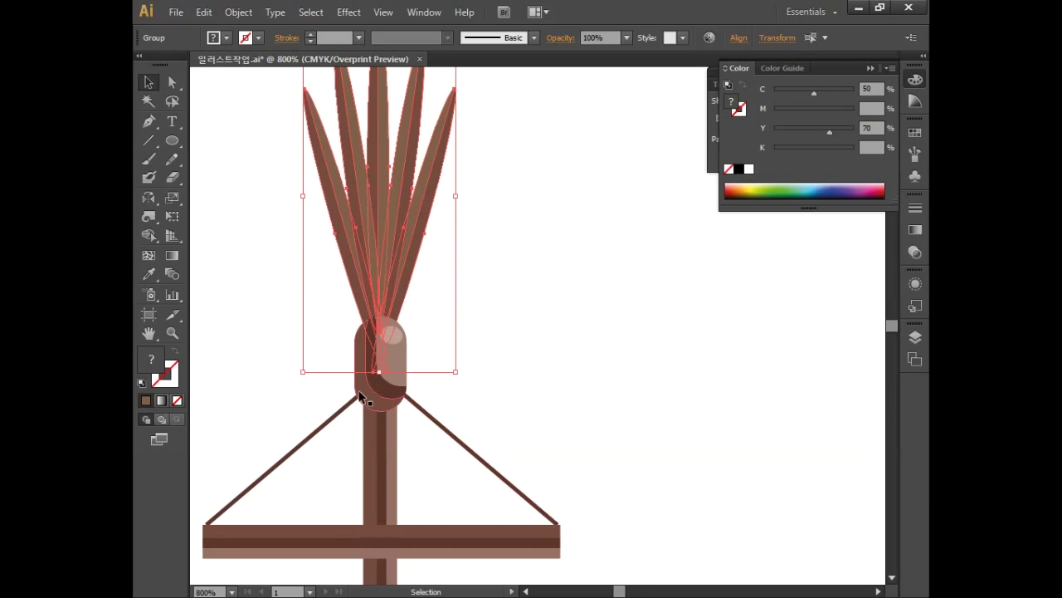
click(435, 329)
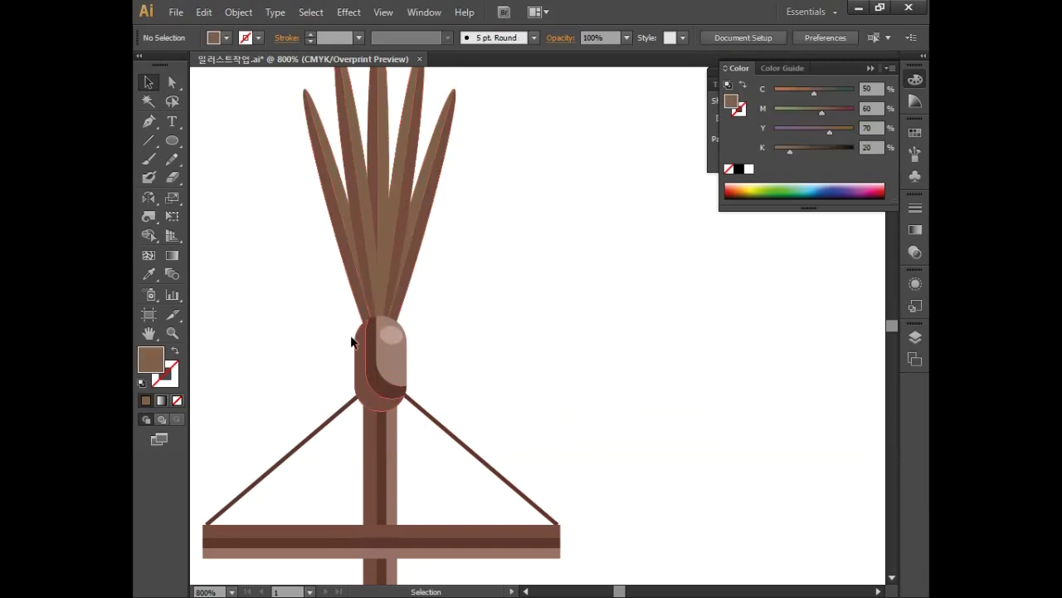
Draw a tall banner rectangle hanging from the crossbar's lower edge, slightly narrower than the crossbar and ending above the post's bottom.
drag(467, 330, 571, 376)
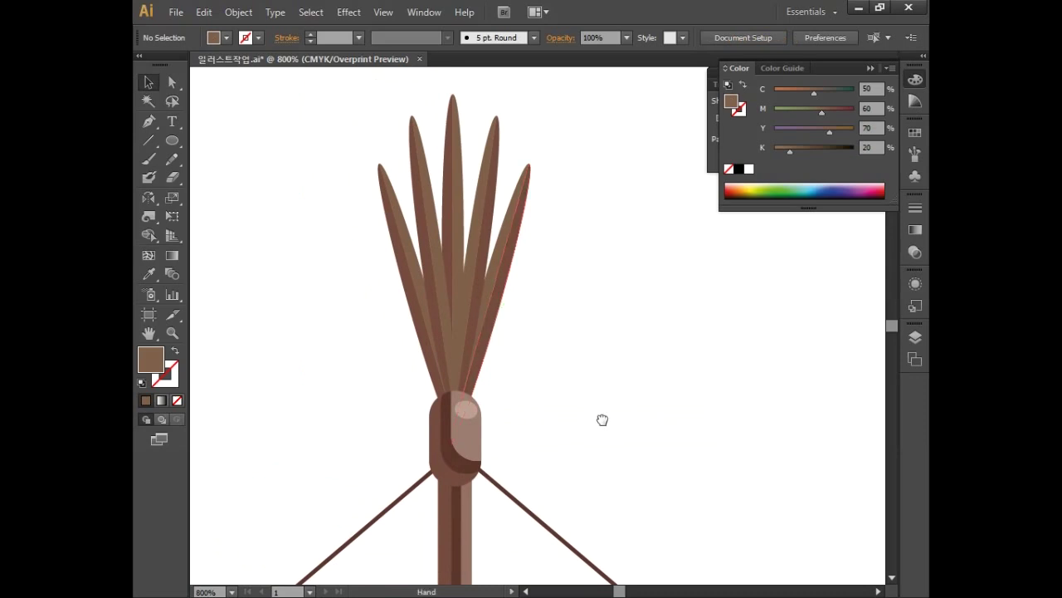
drag(603, 422, 605, 340)
key(a)
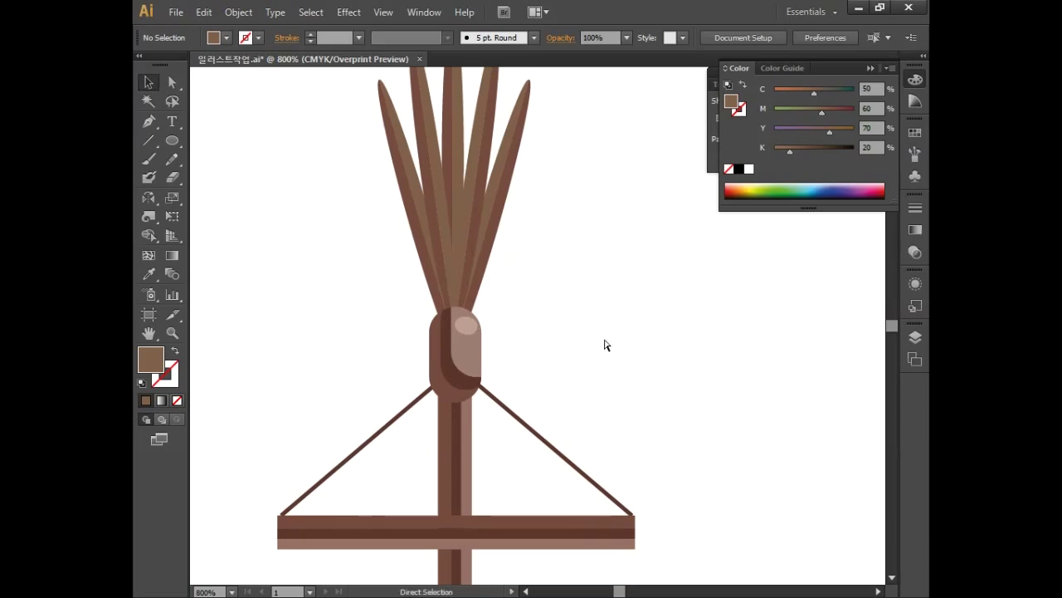
key(ctrl+minus)
key(ctrl+minus)
key(ctrl+minus)
drag(604, 385, 555, 217)
mouse_move(580, 299)
mouse_down()
mouse_move(576, 254)
mouse_move(578, 296)
mouse_up()
drag(172, 141, 234, 140)
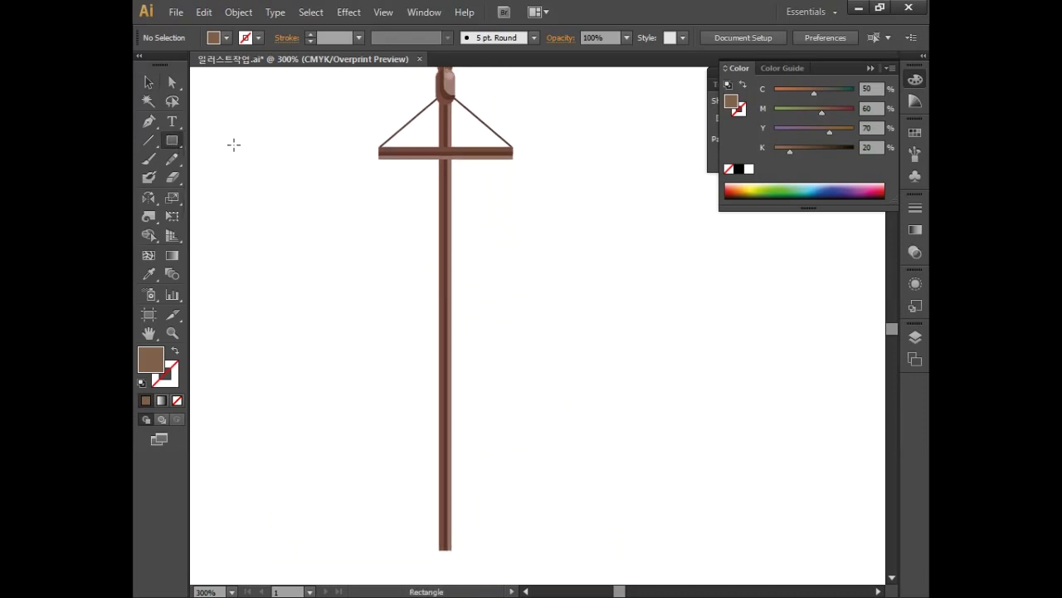
drag(386, 160, 504, 490)
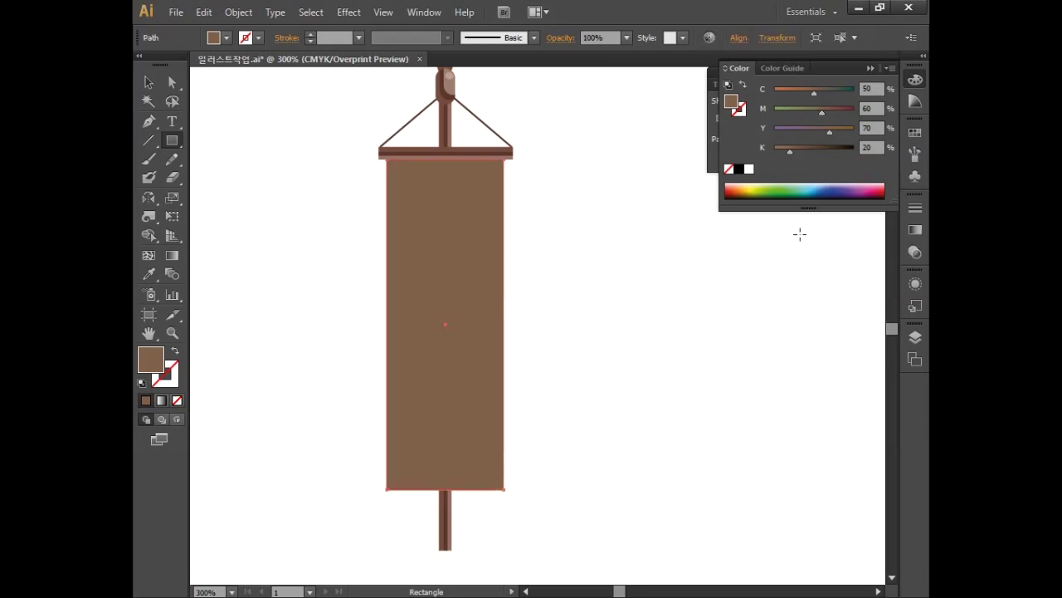
Fill the banner rectangle with a linear gradient at an angle of 0°.
click(915, 80)
double_click(173, 257)
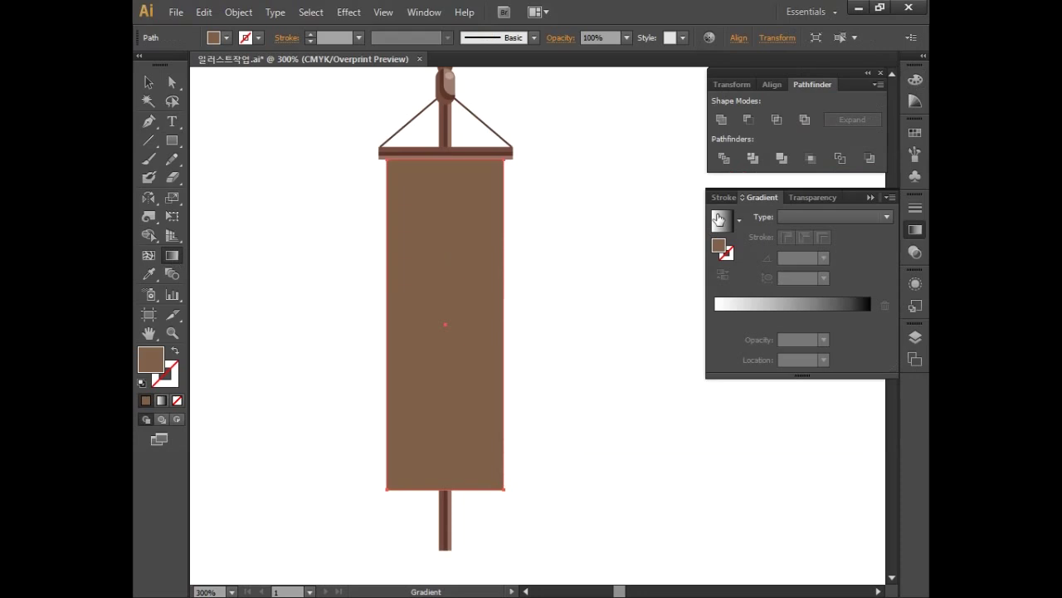
click(793, 219)
click(803, 232)
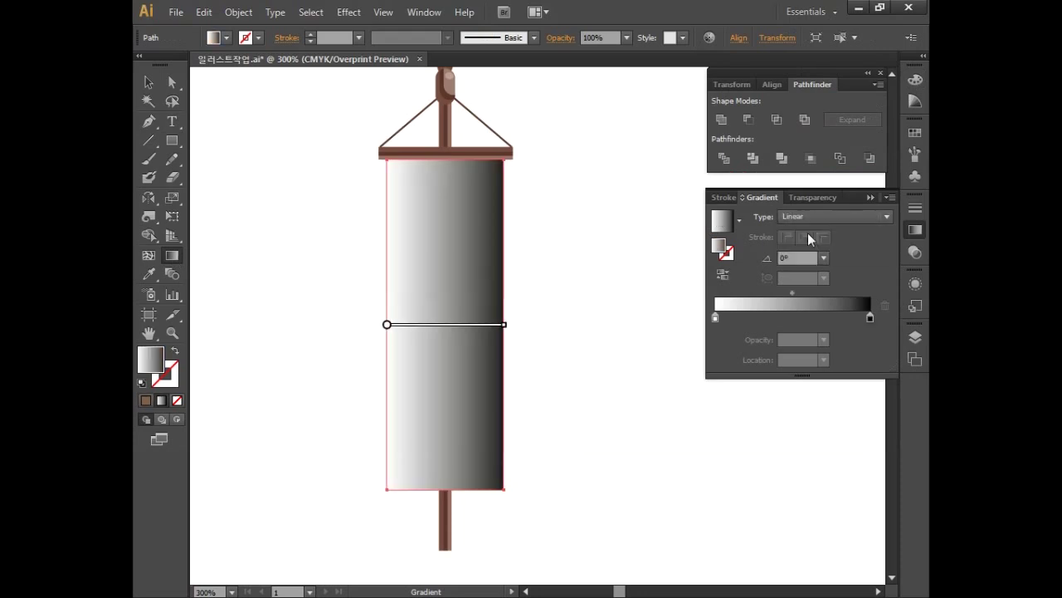
click(803, 258)
text(0)
Set the gradient's white start stop to CMYK colour C 0, M 5, Y 15, K 0.
double_click(715, 318)
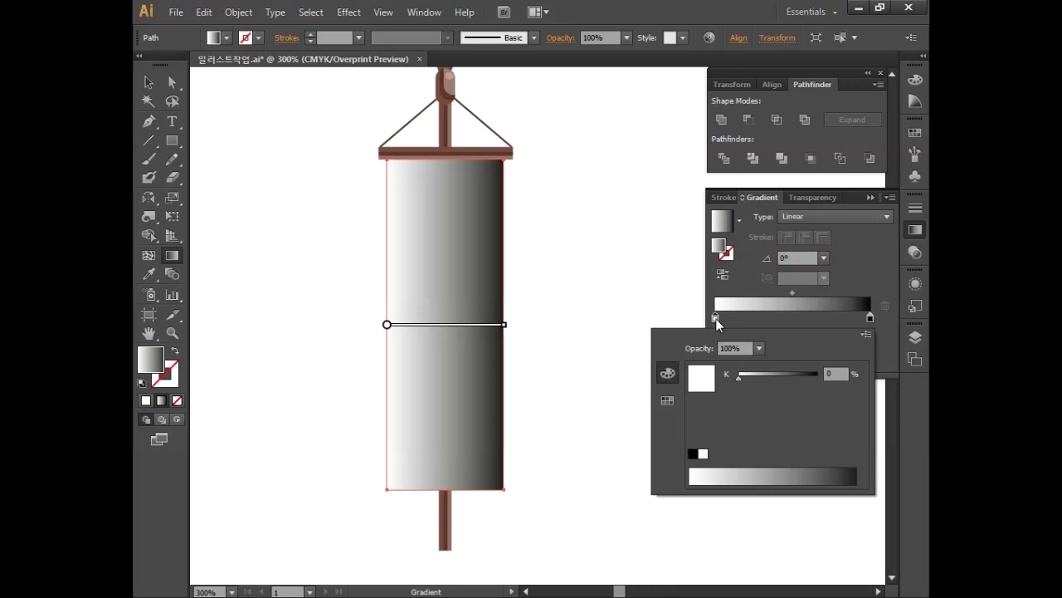
click(866, 334)
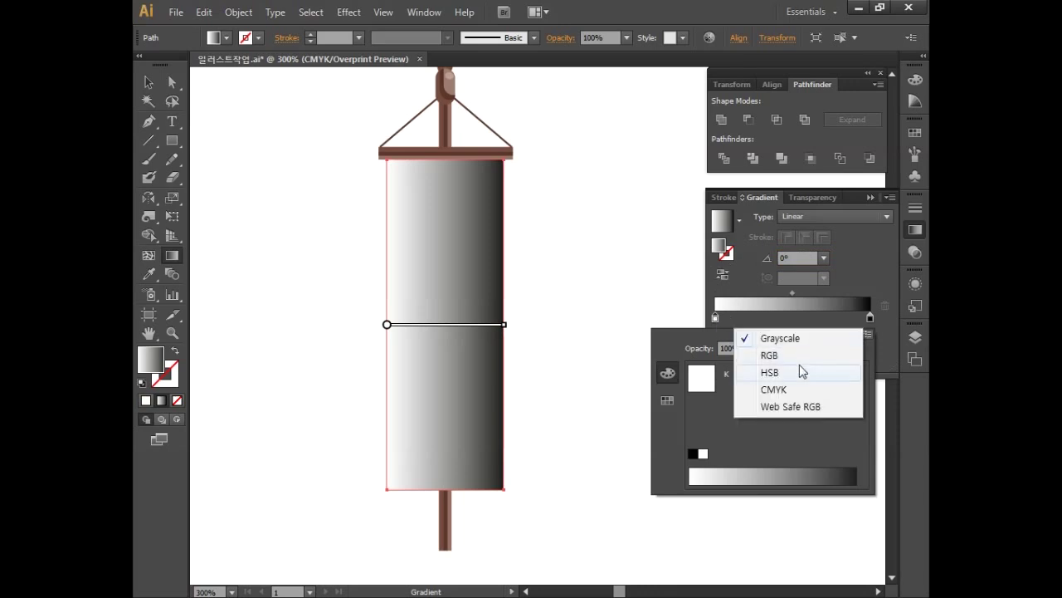
click(774, 389)
click(836, 373)
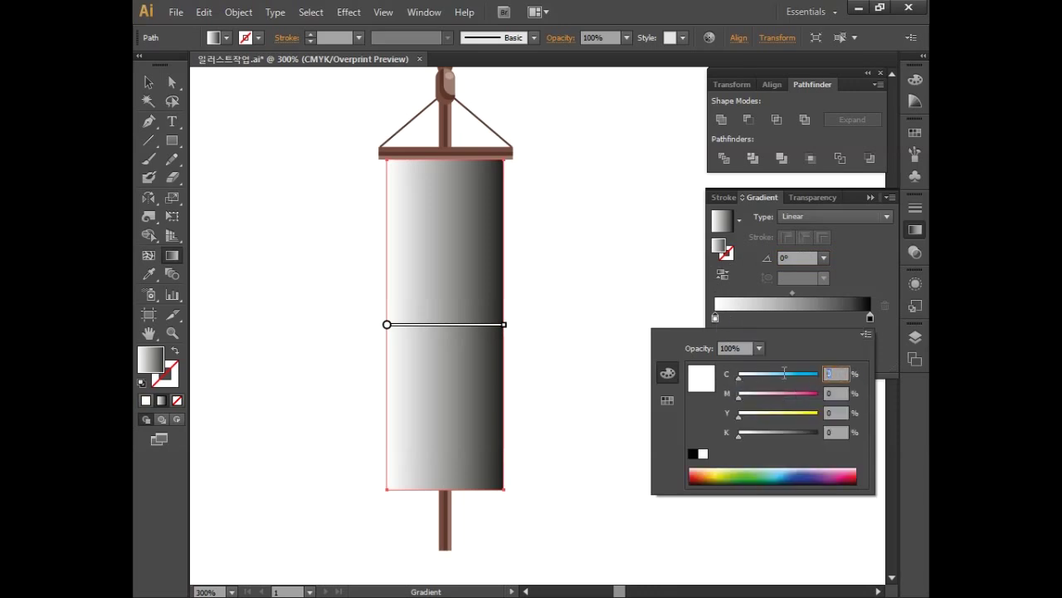
key(Tab)
text(5)
key(Tab)
text(15)
key(Tab)
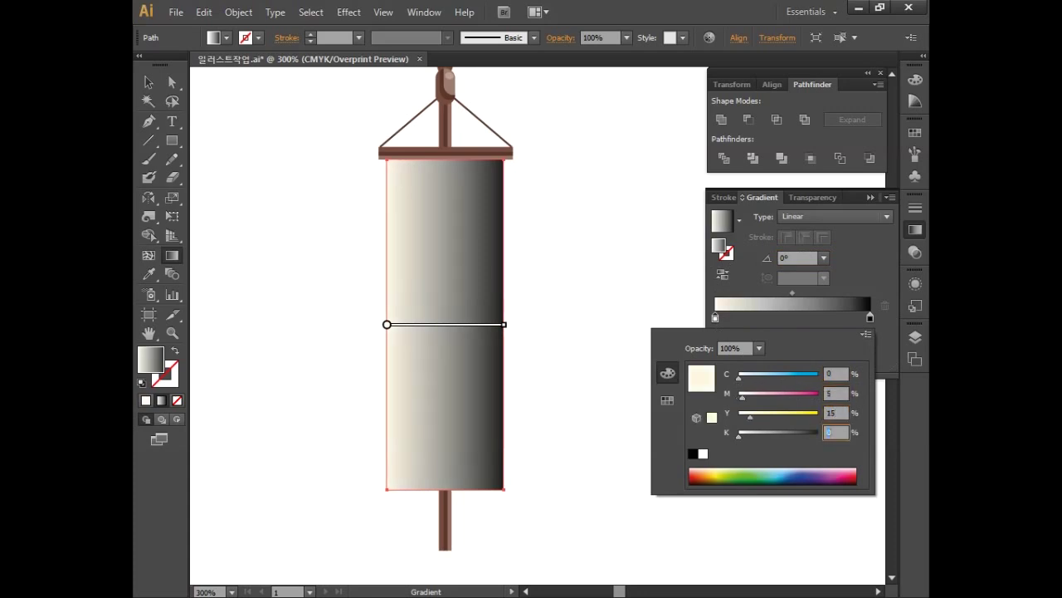
key(Return)
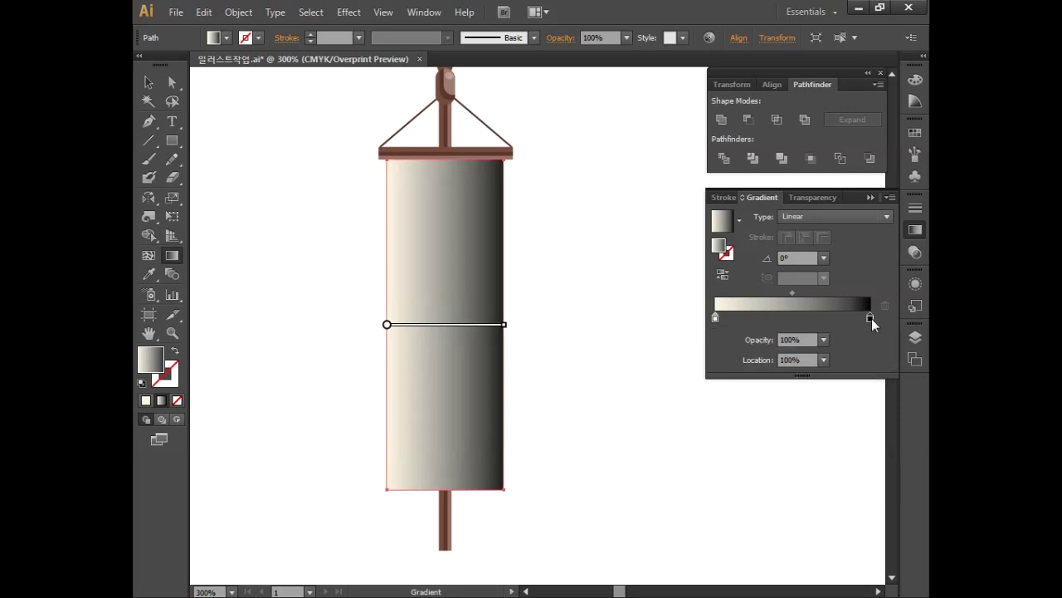
Set the gradient's black end stop to CMYK colour C 0, M 5, Y 5, K 0.
double_click(871, 318)
click(865, 336)
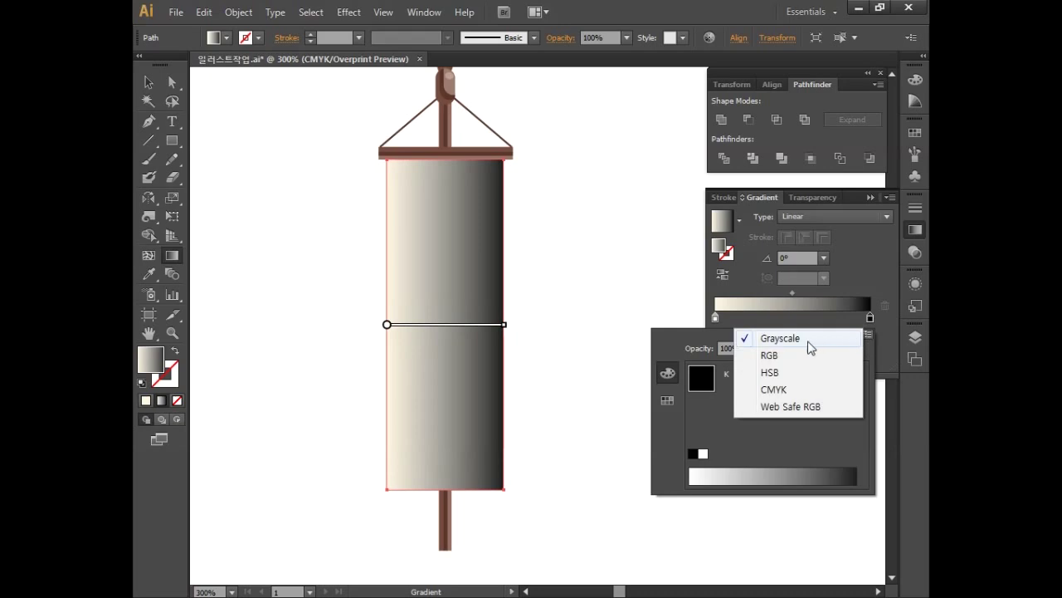
click(800, 384)
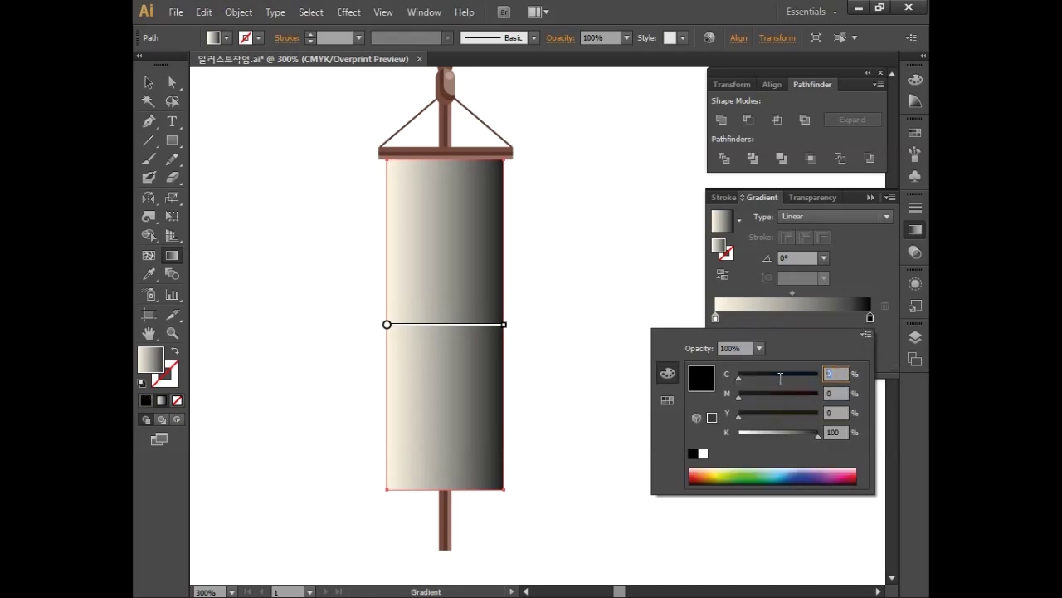
key(Tab)
text(5)
key(Tab)
text(5)
key(Tab)
text(0)
key(Return)
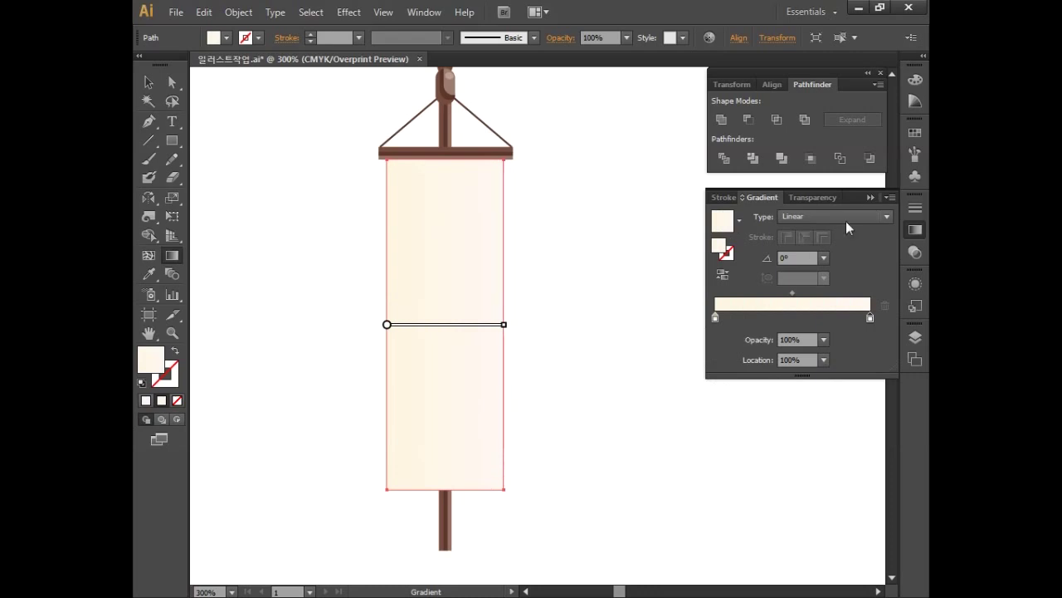
Open the Artistic_ChalkCharcoalPencil brush library.
click(916, 155)
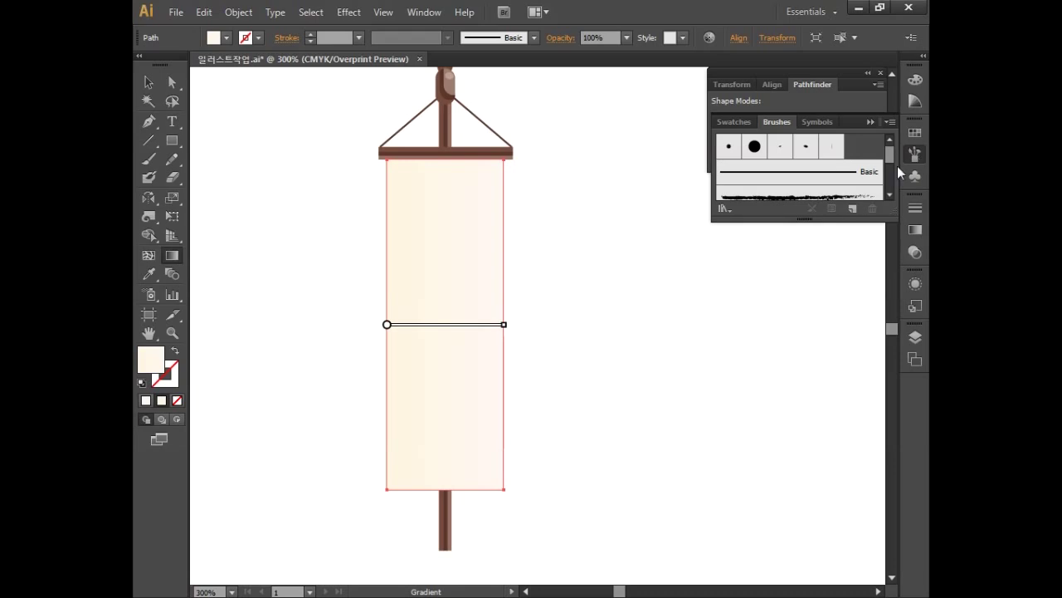
drag(785, 220, 782, 343)
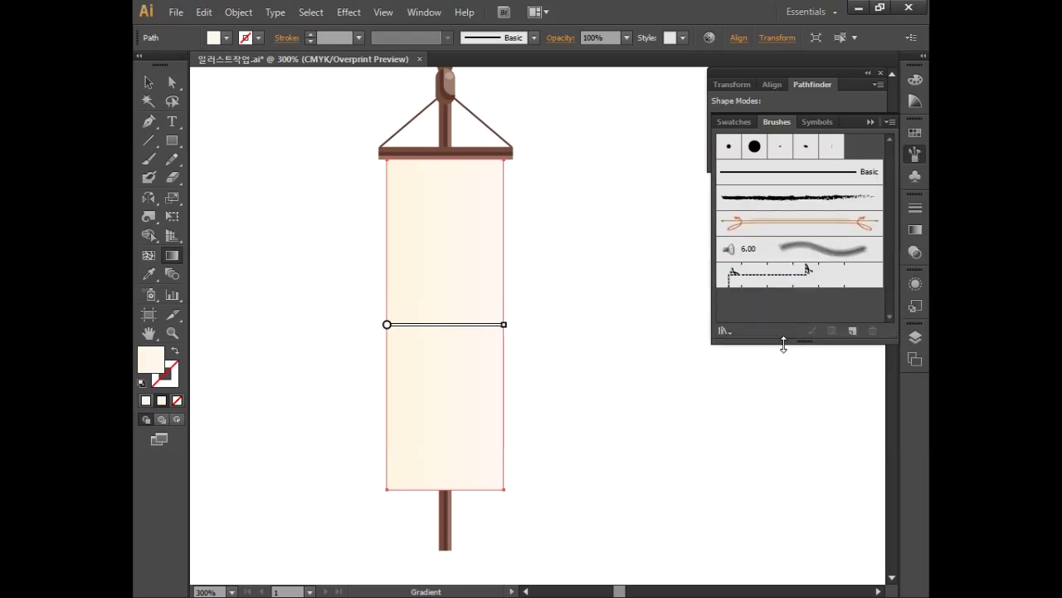
click(890, 122)
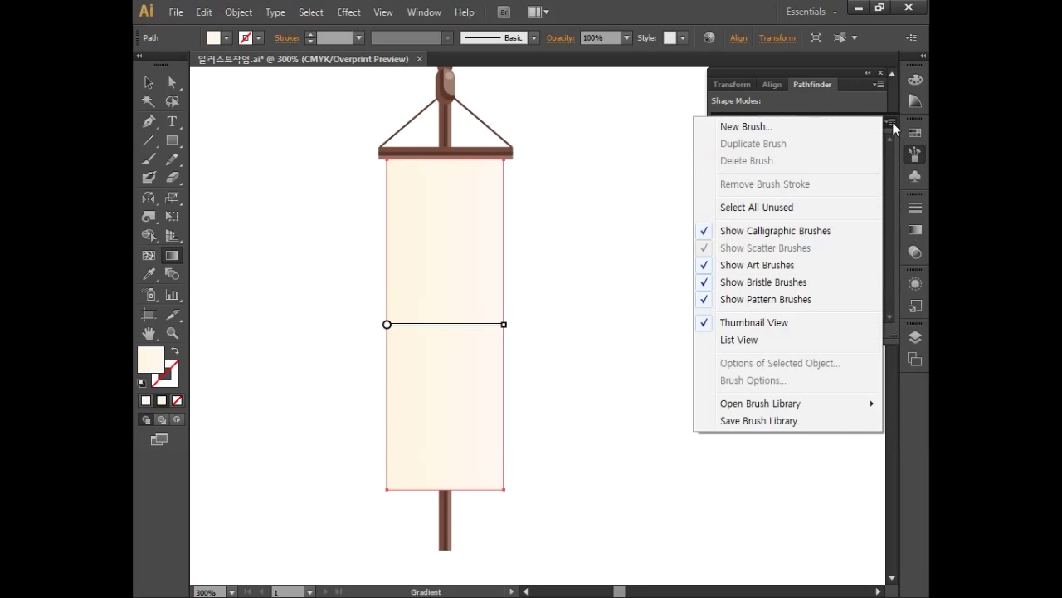
mouse_move(818, 411)
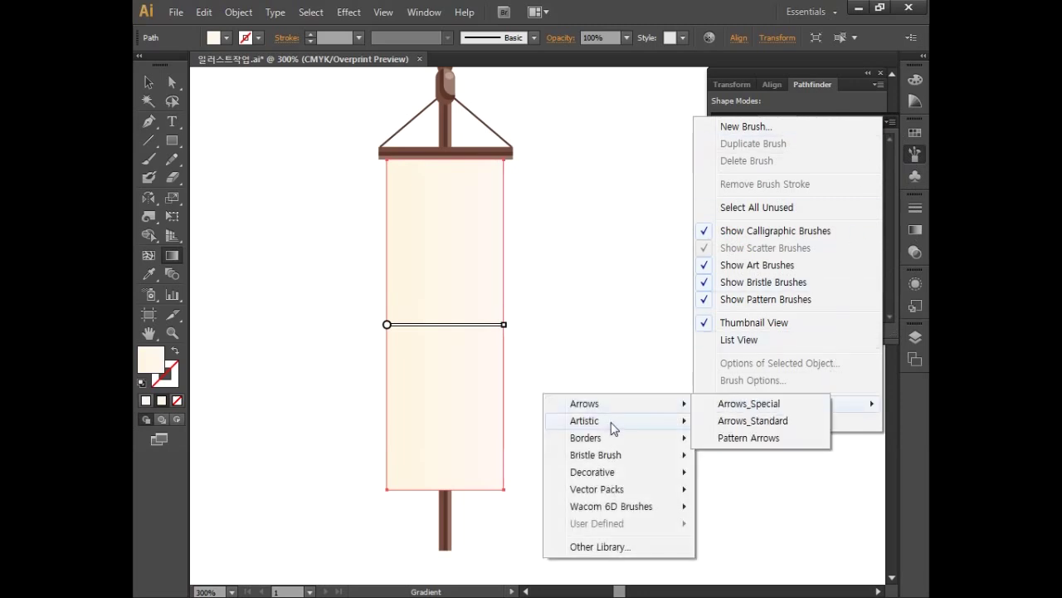
mouse_move(613, 428)
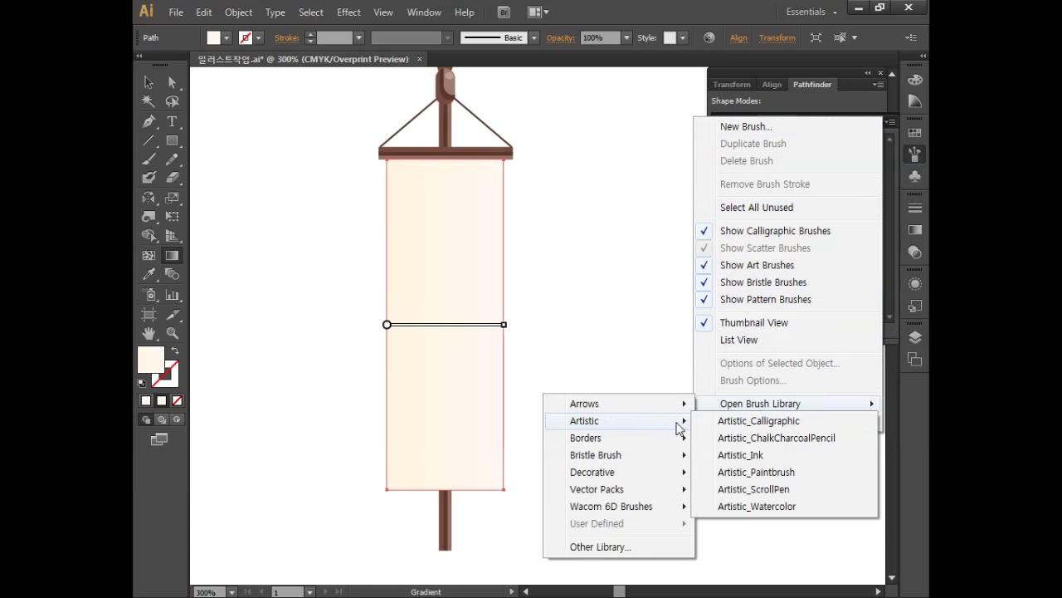
click(745, 442)
click(744, 449)
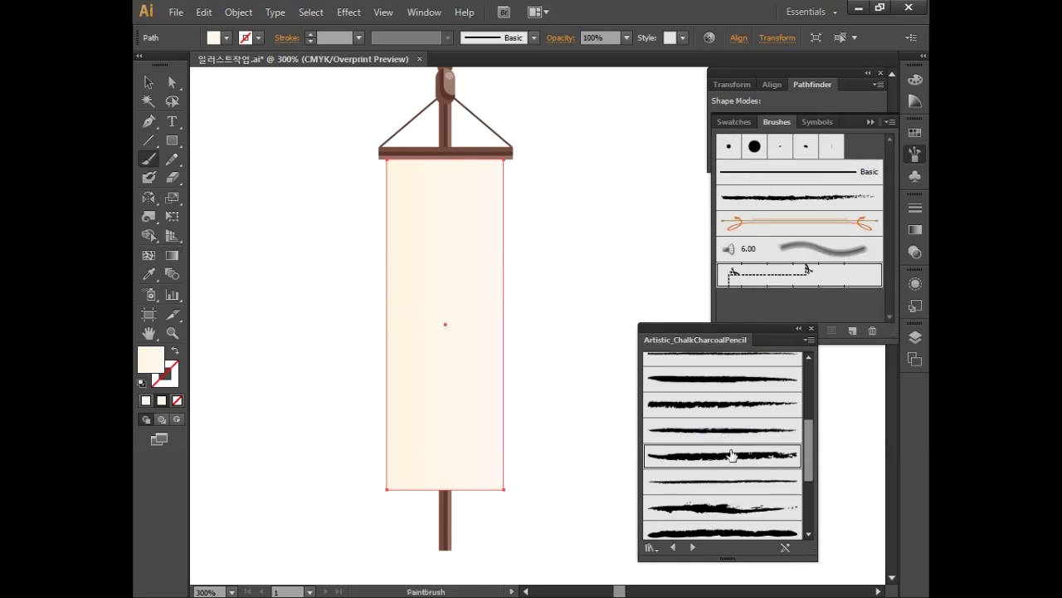
With nothing selected, choose a thick rough charcoal brush and paint a horizontal stroke across the banner's top edge.
key(b)
click(148, 82)
click(284, 252)
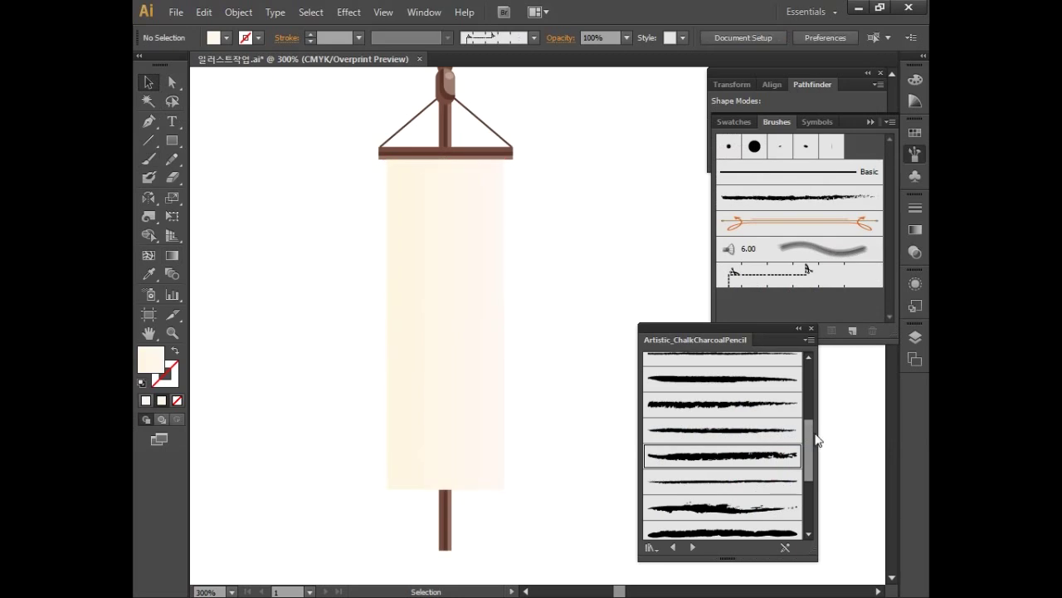
mouse_move(810, 433)
mouse_down()
mouse_move(811, 405)
mouse_move(811, 452)
mouse_up()
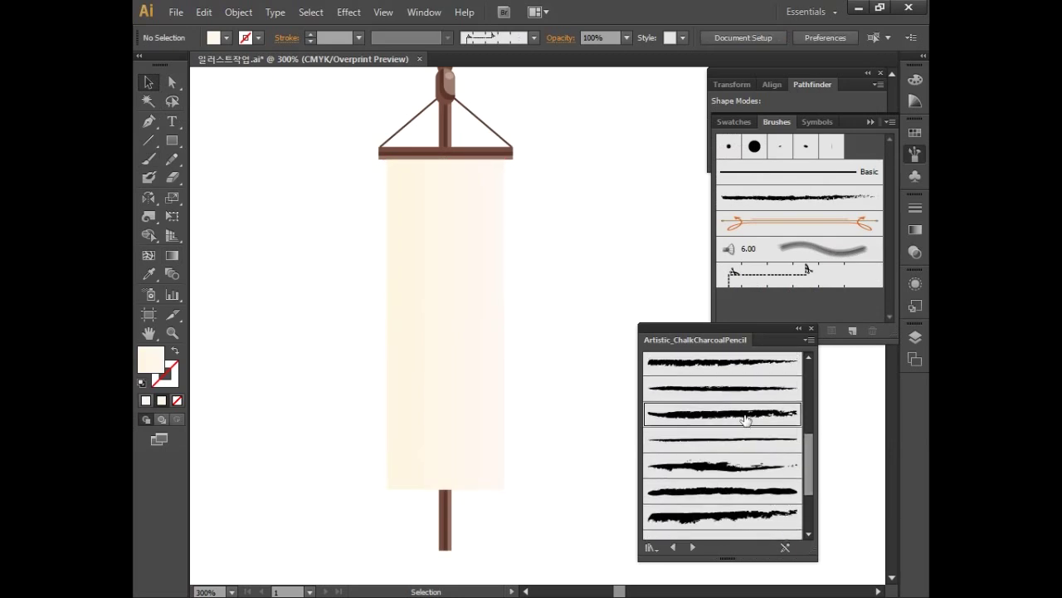
click(745, 417)
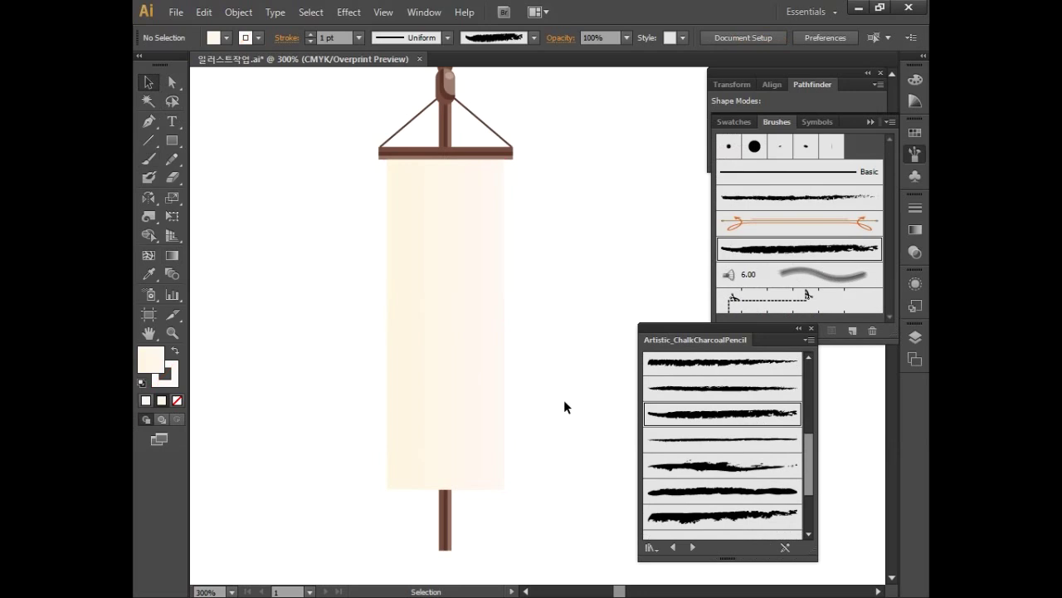
click(148, 159)
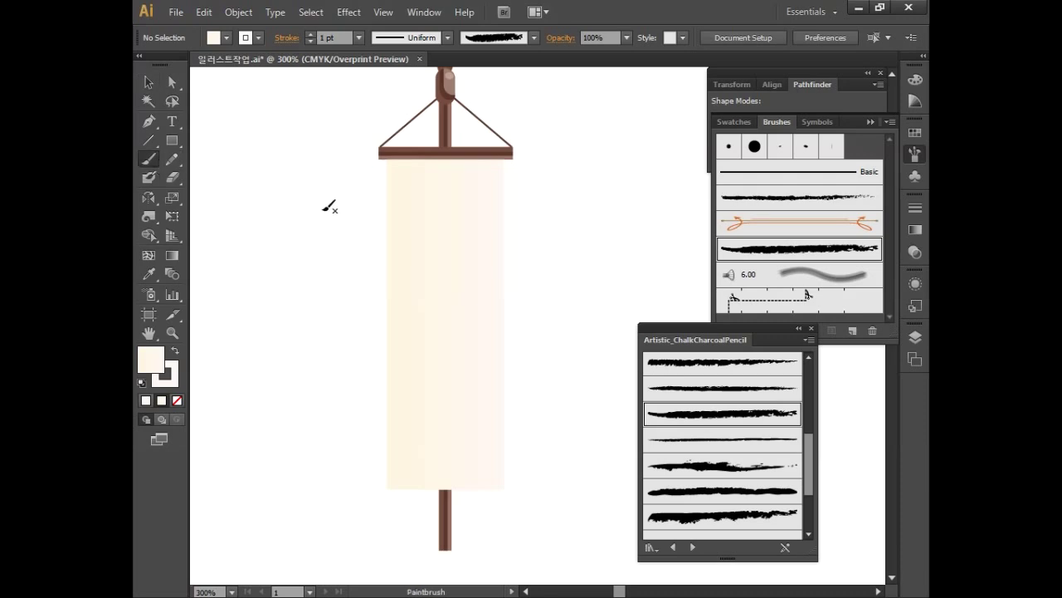
drag(378, 164, 529, 165)
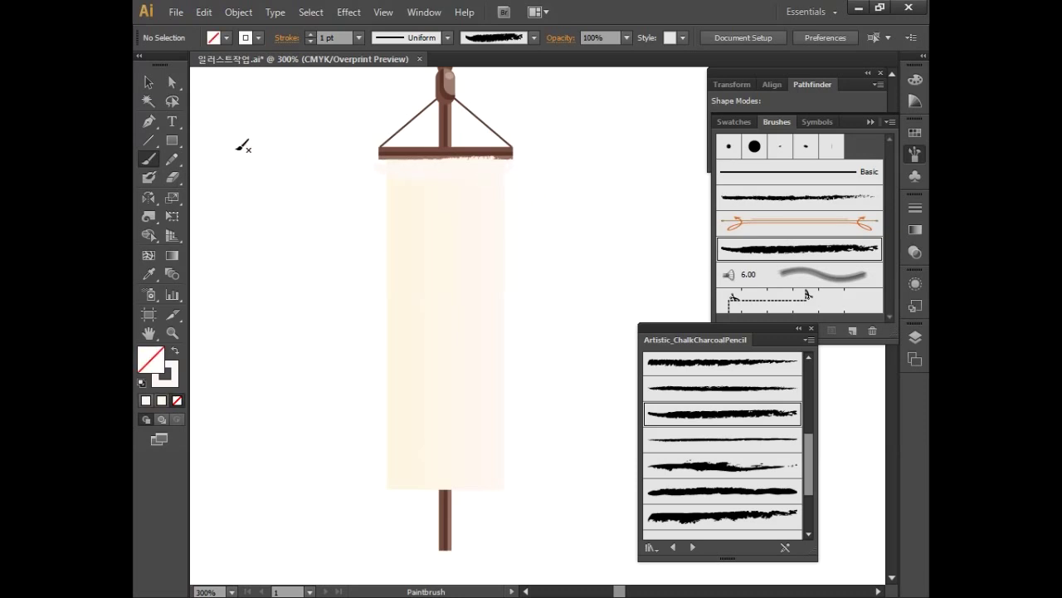
Set the painted stroke's colour to CMYK C 60, M 50, Y 10, K 0.
click(154, 85)
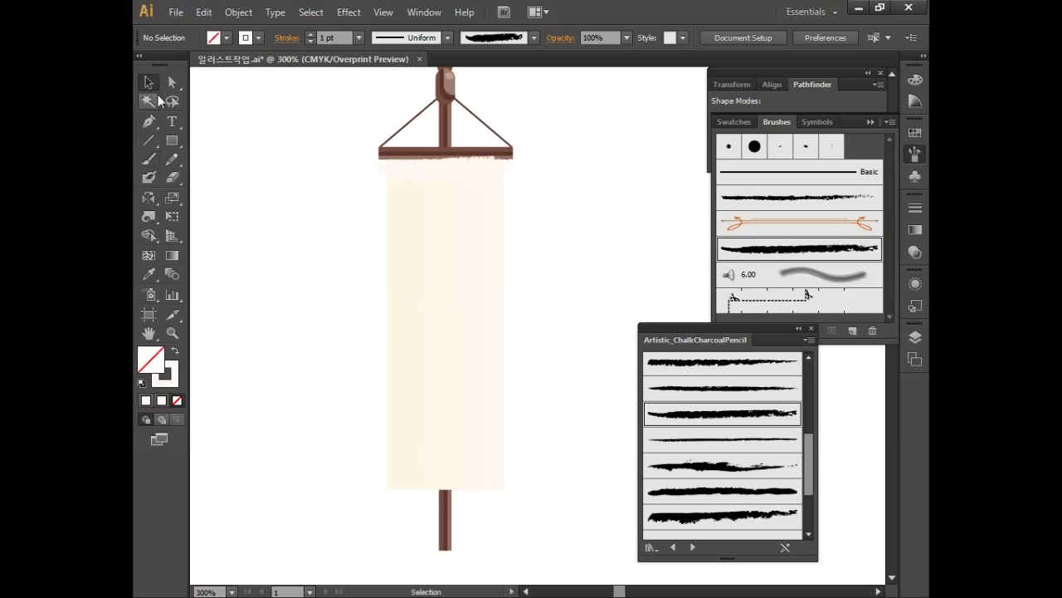
click(398, 171)
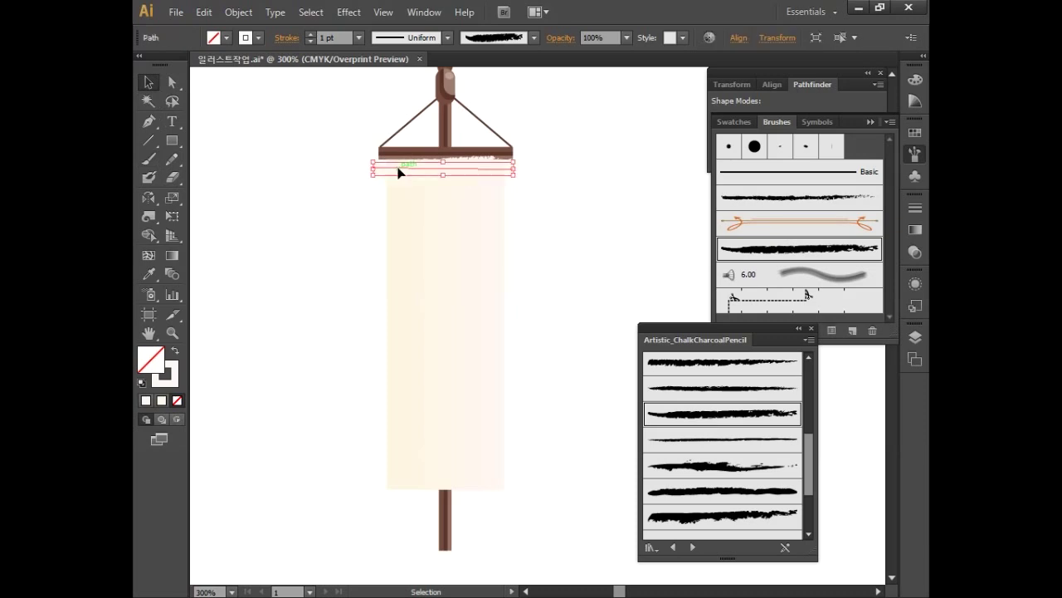
double_click(170, 378)
click(863, 323)
text(60)
key(Tab)
text(50)
key(Tab)
text(10)
key(Tab)
text(0)
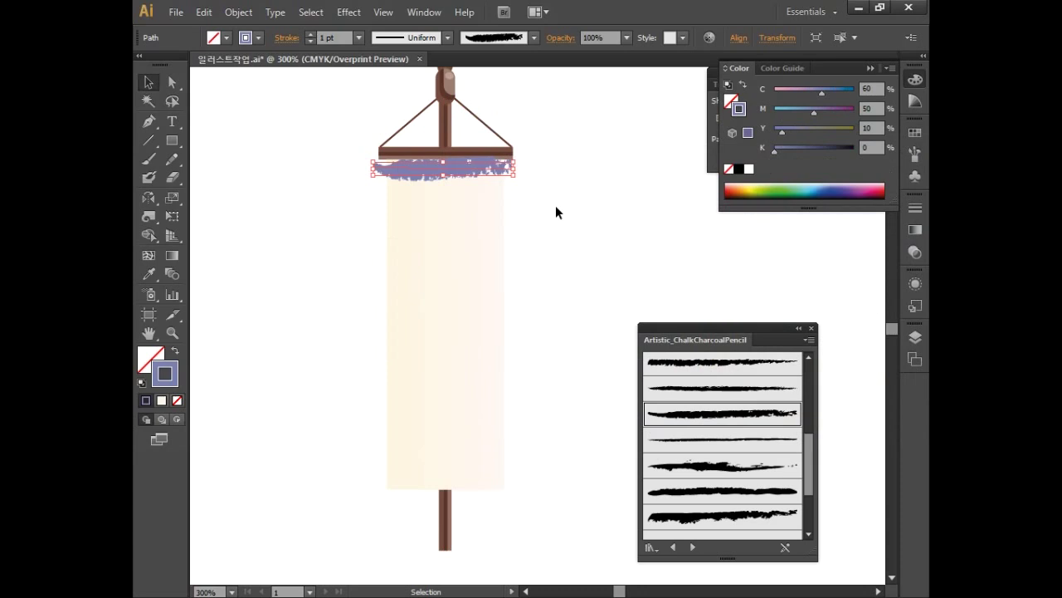
Set the brush stroke's weight to 0.6 pt.
click(328, 37)
text(0.6)
key(Return)
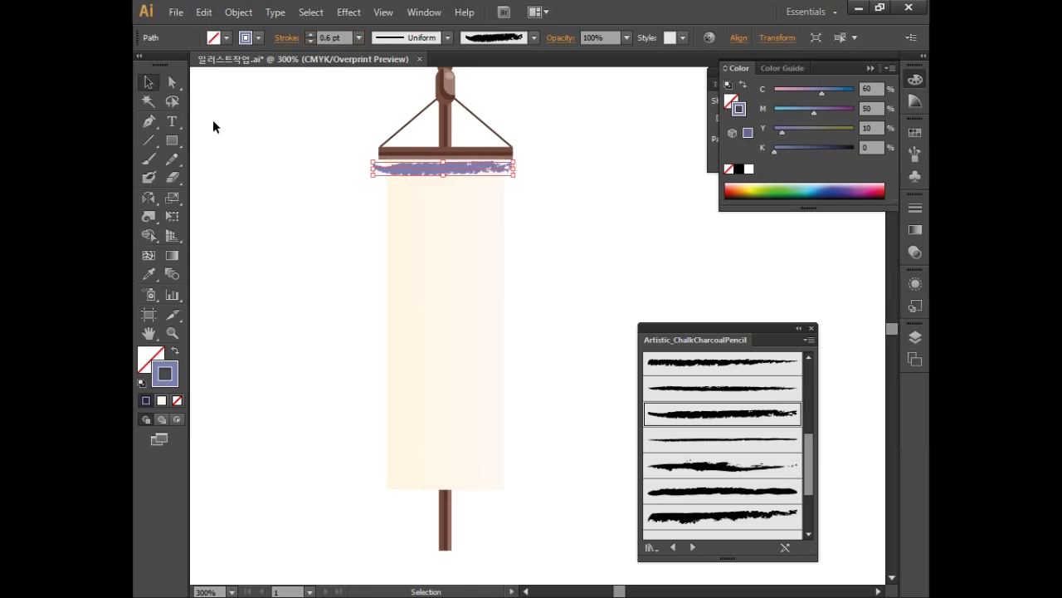
drag(466, 172, 467, 173)
Paint five more horizontal brush strokes below the first, each extending slightly past both sides of the banner.
click(149, 159)
mouse_move(513, 180)
mouse_down()
mouse_move(374, 184)
mouse_move(520, 199)
mouse_up()
mouse_move(391, 213)
mouse_down()
mouse_move(512, 219)
mouse_move(374, 234)
mouse_move(528, 247)
mouse_up()
click(149, 82)
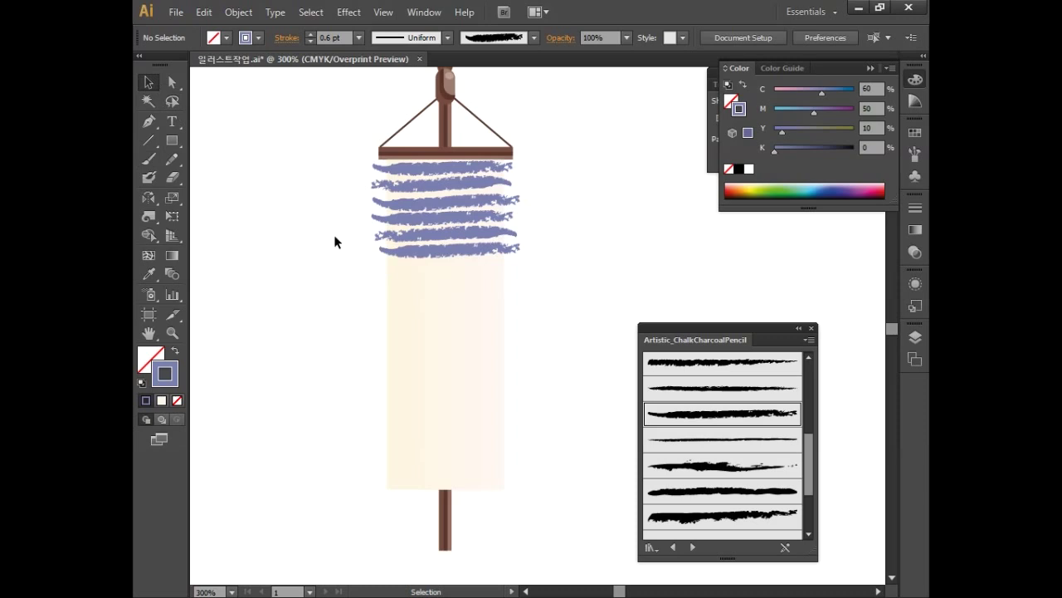
Set the second brush stroke's colour to CMYK C 10, M 80, Y 90, K 0.
click(396, 193)
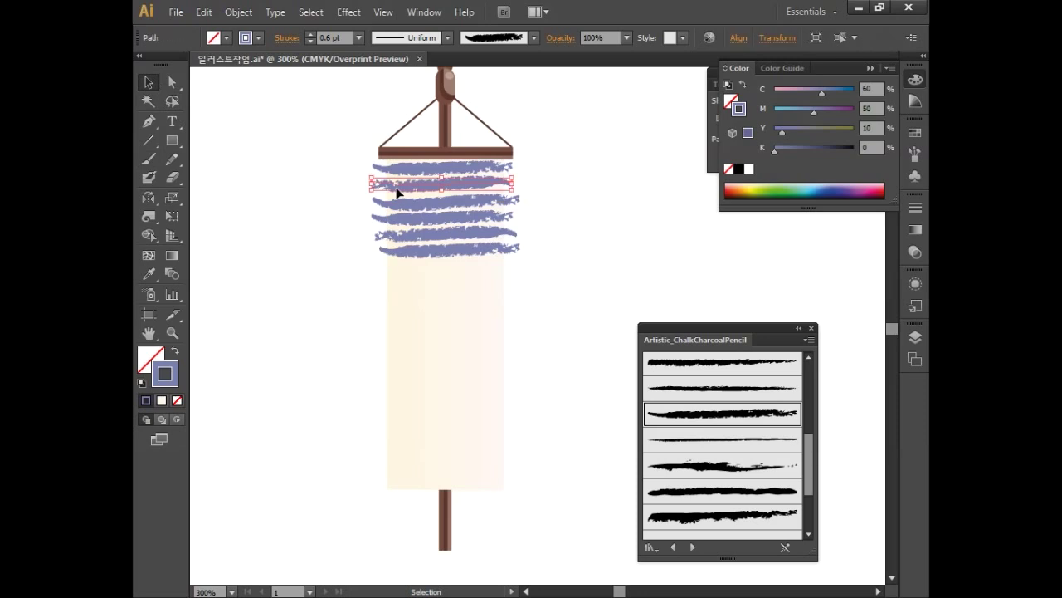
double_click(169, 380)
text(10)
key(Tab)
text(80)
key(Tab)
text(90)
key(Tab)
text(0)
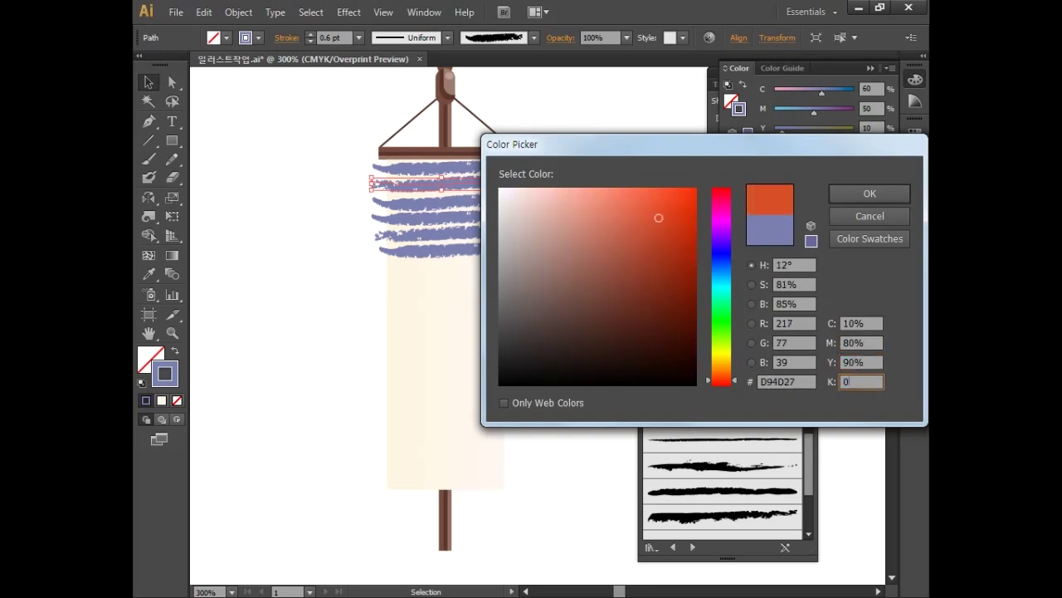
click(869, 193)
Set the third brush stroke's colour to CMYK C 60, M 10, Y 30, K 0.
click(481, 204)
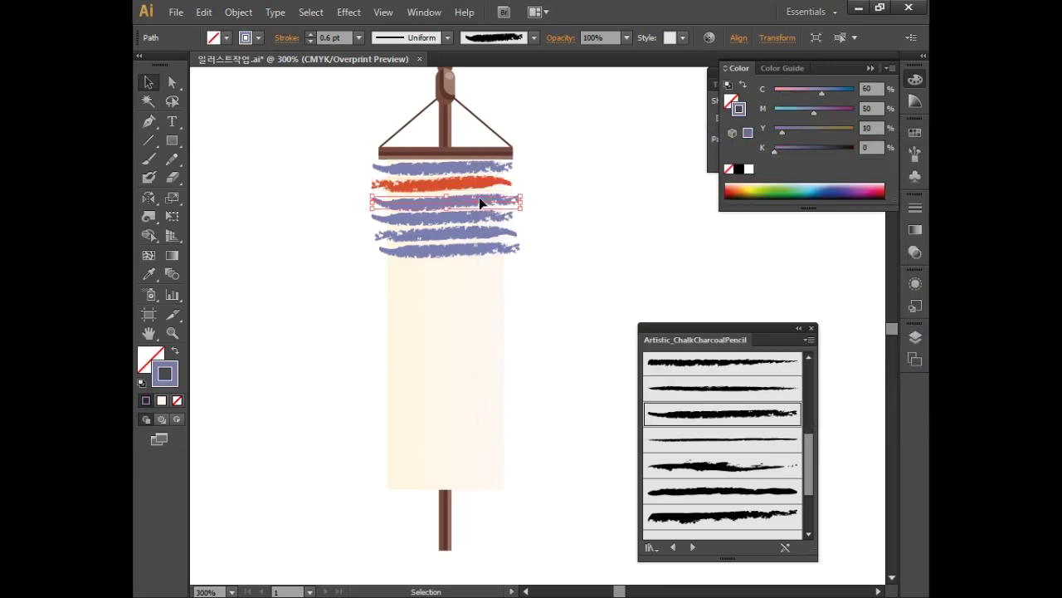
double_click(168, 377)
click(879, 324)
text(60)
key(Tab)
text(10)
key(Tab)
text(30)
key(Tab)
key(Return)
Set the fourth brush stroke's colour to CMYK C 10, M 10, Y 90, K 0.
click(402, 220)
double_click(165, 373)
click(861, 324)
text(10)
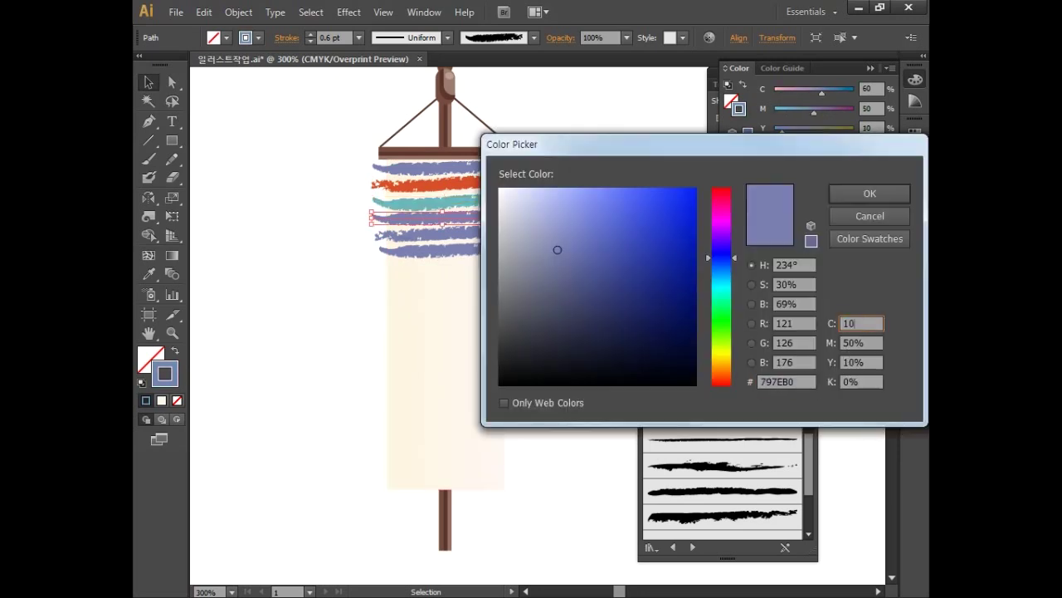
key(Tab)
text(10)
key(Tab)
text(90)
key(Return)
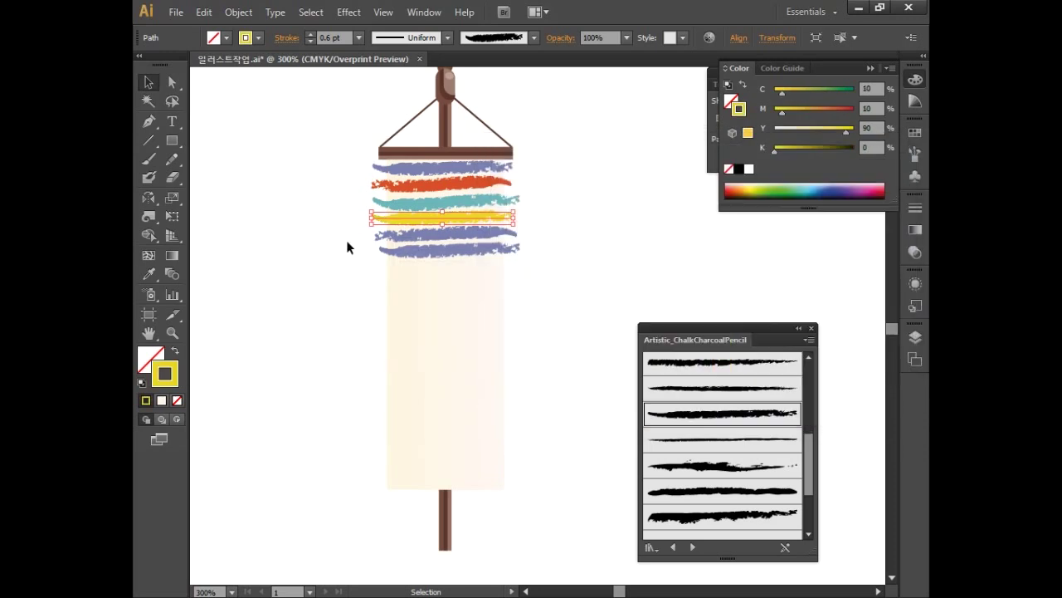
Set the fifth brush stroke's colour to CMYK C 60, M 50, Y 10, K 0.
click(398, 235)
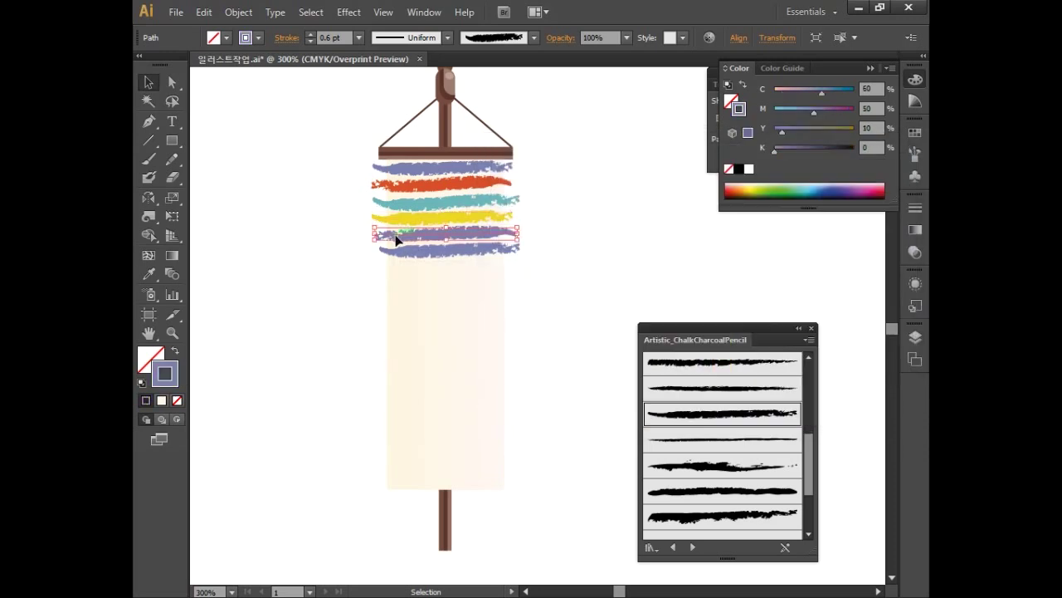
double_click(165, 373)
click(860, 323)
key(Tab)
key(Tab)
key(Tab)
text(0)
key(Return)
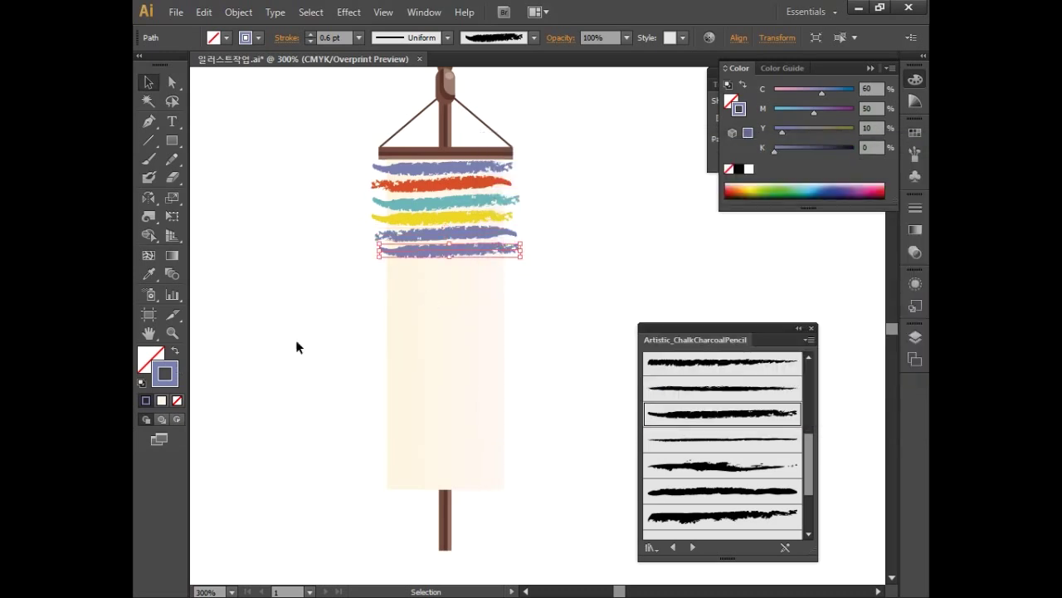
Set the sixth brush stroke's colour to CMYK C 30, M 10, Y 80, K 0.
double_click(165, 373)
text(30)
key(Tab)
text(10)
key(Tab)
text(80)
key(Tab)
key(Return)
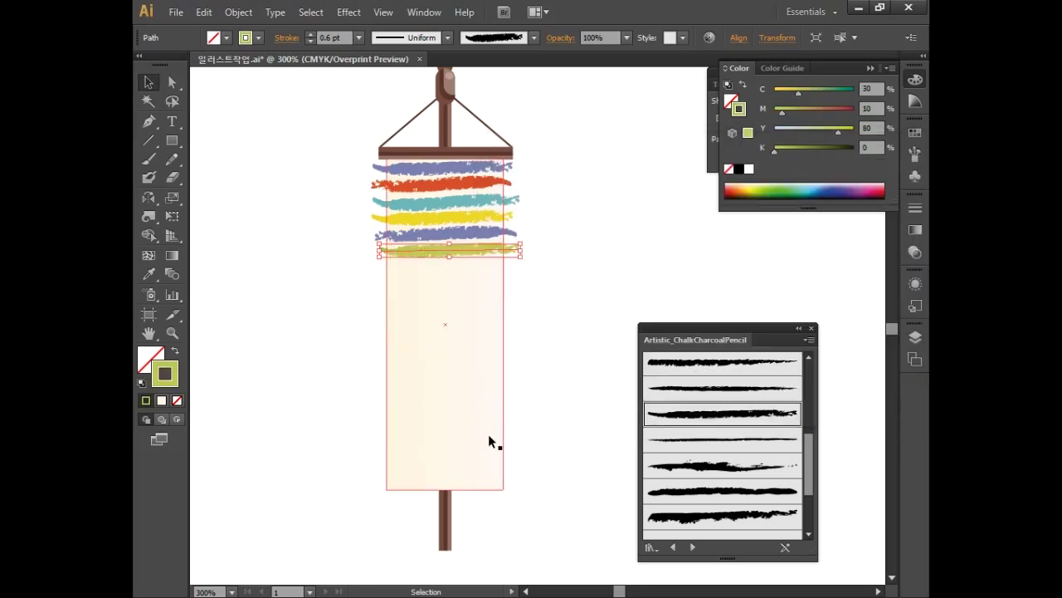
Move the red, teal and yellow strokes up so each sits directly against the stroke above it.
key(ctrl+equal)
key(ctrl+equal)
drag(550, 317, 565, 490)
click(149, 82)
click(592, 249)
drag(483, 232, 487, 231)
mouse_move(480, 277)
mouse_down()
mouse_move(477, 265)
mouse_move(465, 281)
mouse_move(464, 267)
mouse_up()
drag(450, 330, 450, 314)
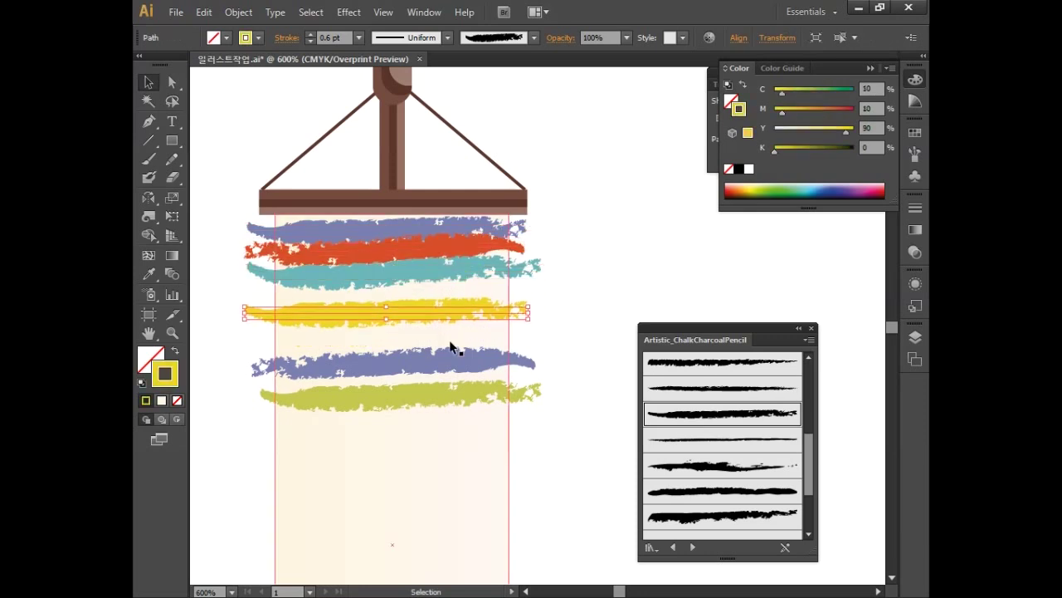
key(Up)
key(Up)
key(Up)
key(Up)
key(Up)
Nudge the fifth, purple-blue stroke up until it touches the yellow stroke.
click(448, 348)
key(Up)
key(Up)
key(Up)
key(Up)
key(Up)
key(Up)
key(Up)
key(Up)
key(Up)
key(Up)
key(Up)
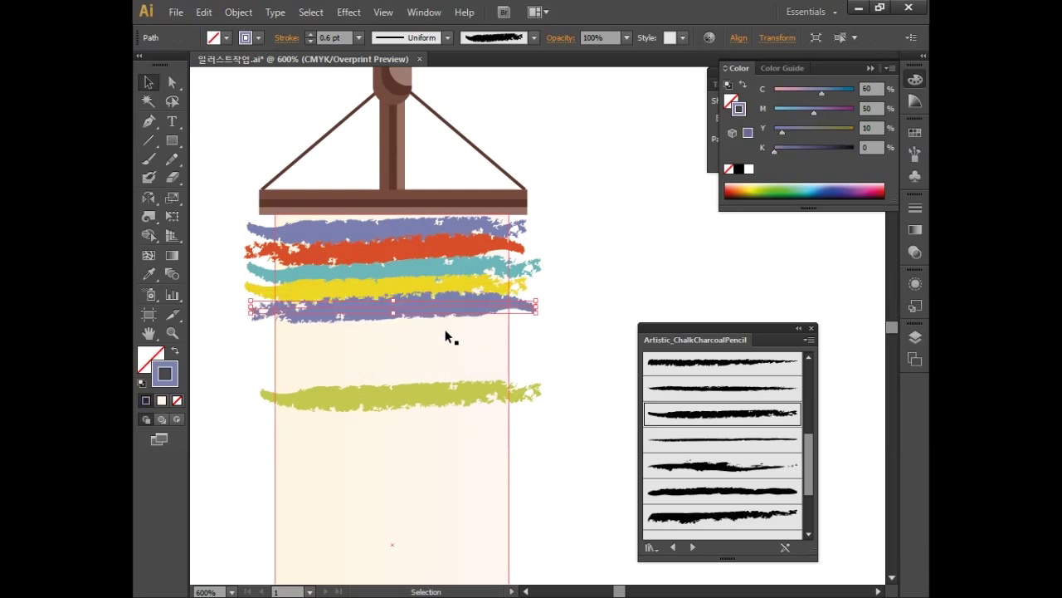
Fine-tune the red and teal strokes' spacing and nudge the green stroke up against the lower purple-blue stroke.
click(427, 247)
click(427, 264)
click(434, 389)
key(Up)
key(Up)
key(Up)
key(Up)
key(Up)
key(Up)
key(Up)
key(Up)
key(Up)
key(Up)
key(Up)
key(Up)
key(Up)
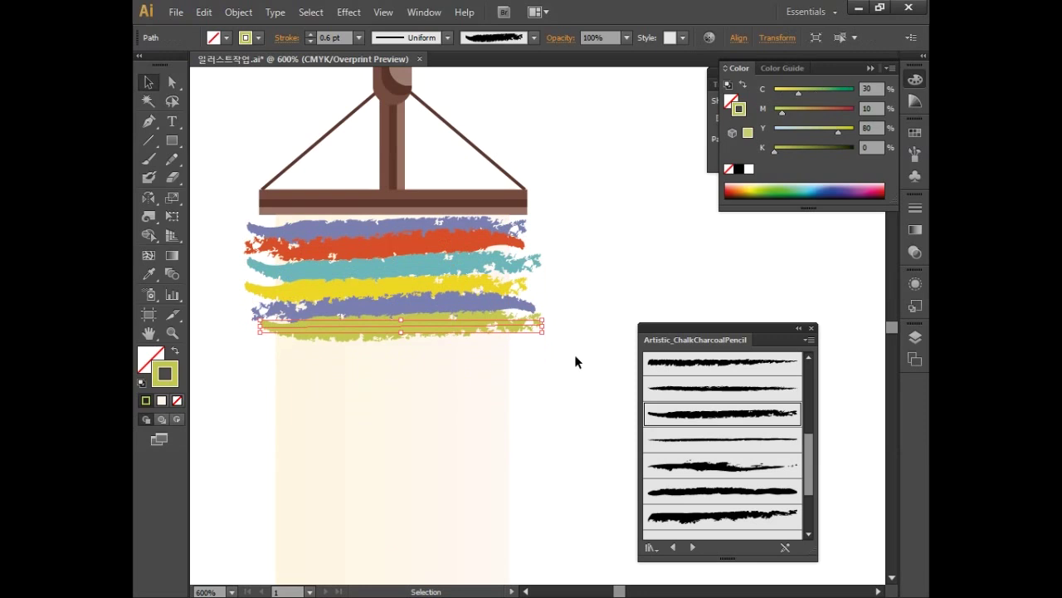
Convert all six brush strokes to filled shapes with Outline Stroke and close the brush library.
shift+click(518, 302)
shift+click(525, 284)
shift+click(529, 262)
shift+click(513, 239)
shift+click(517, 224)
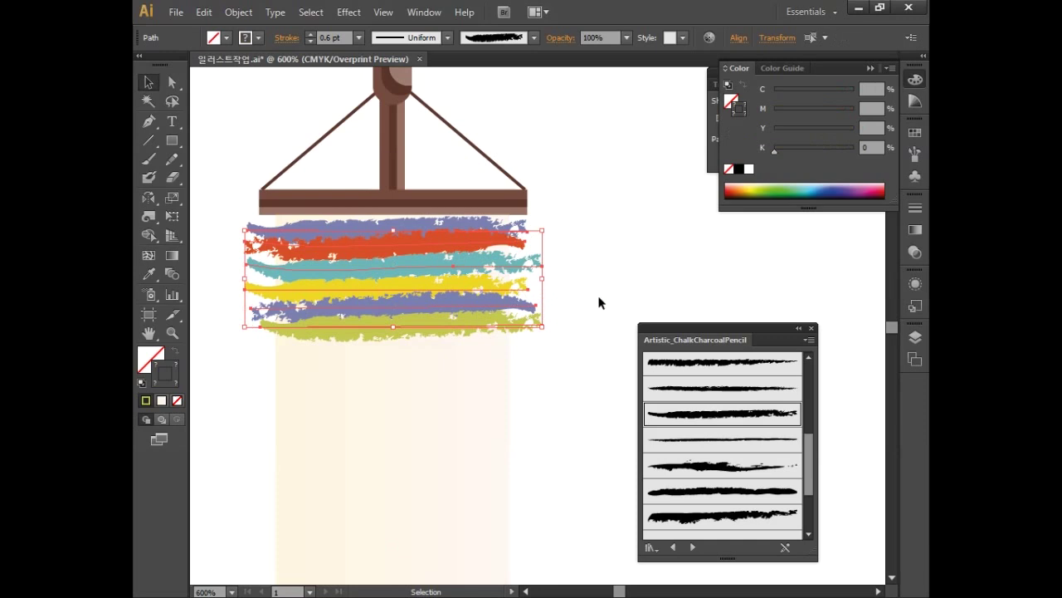
click(238, 12)
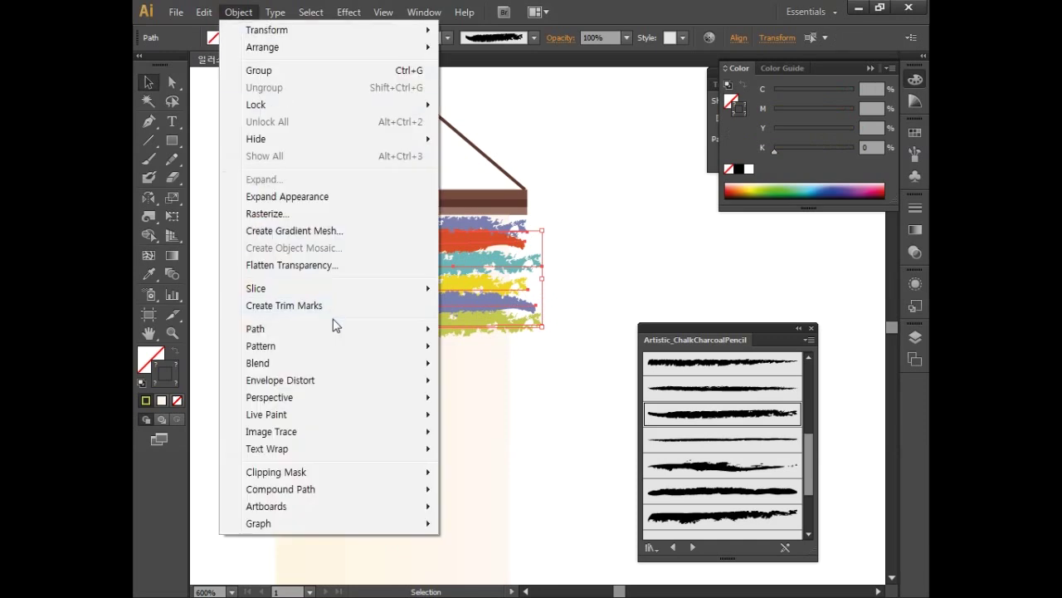
mouse_move(355, 340)
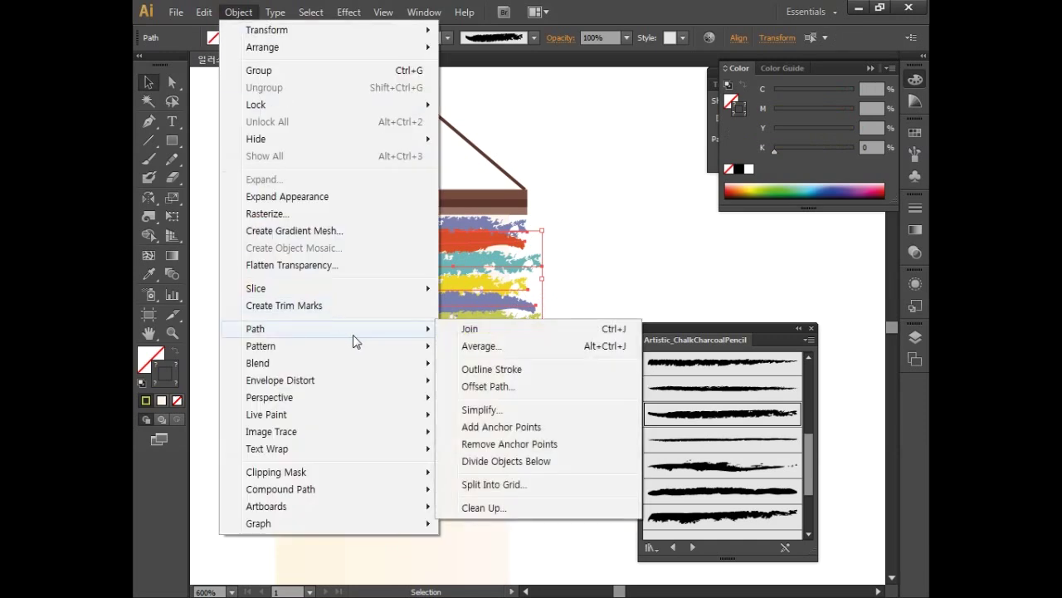
click(508, 371)
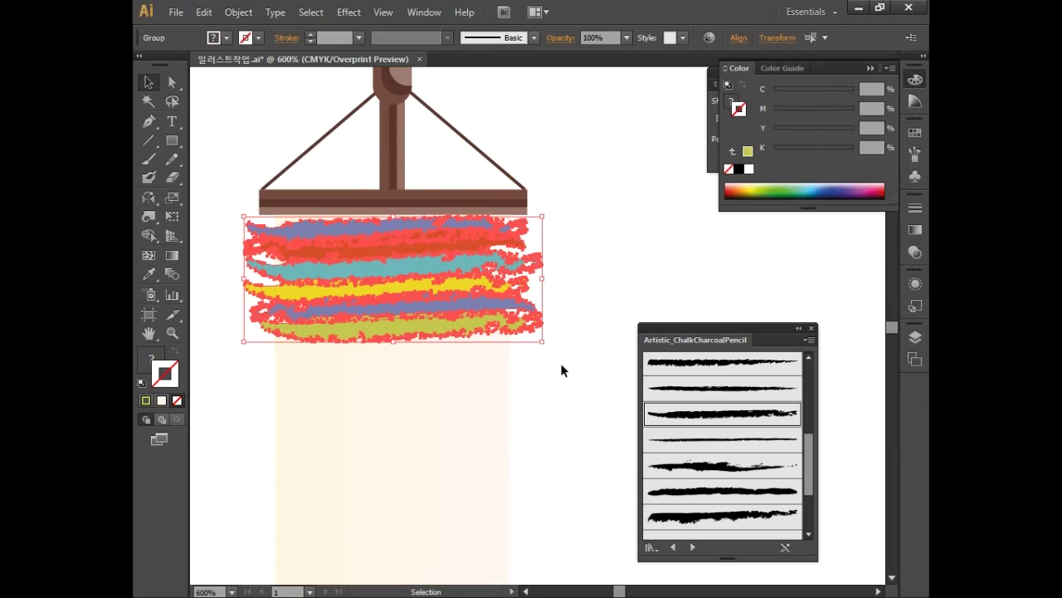
click(811, 328)
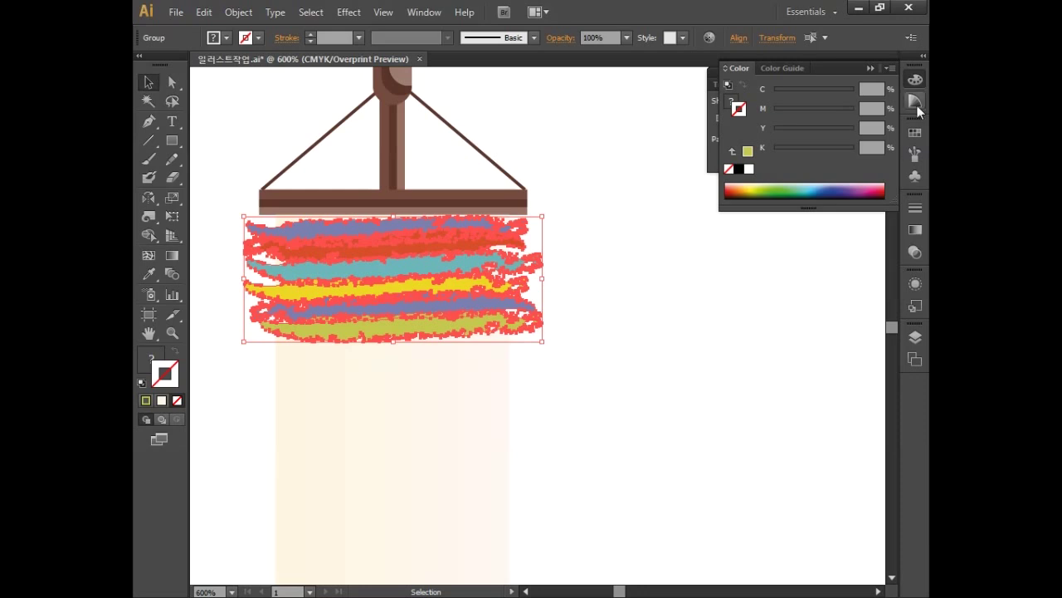
Clip the six brush strokes to the banner's width with a clipping mask made from a rectangle drawn over them.
click(915, 80)
drag(664, 337, 742, 362)
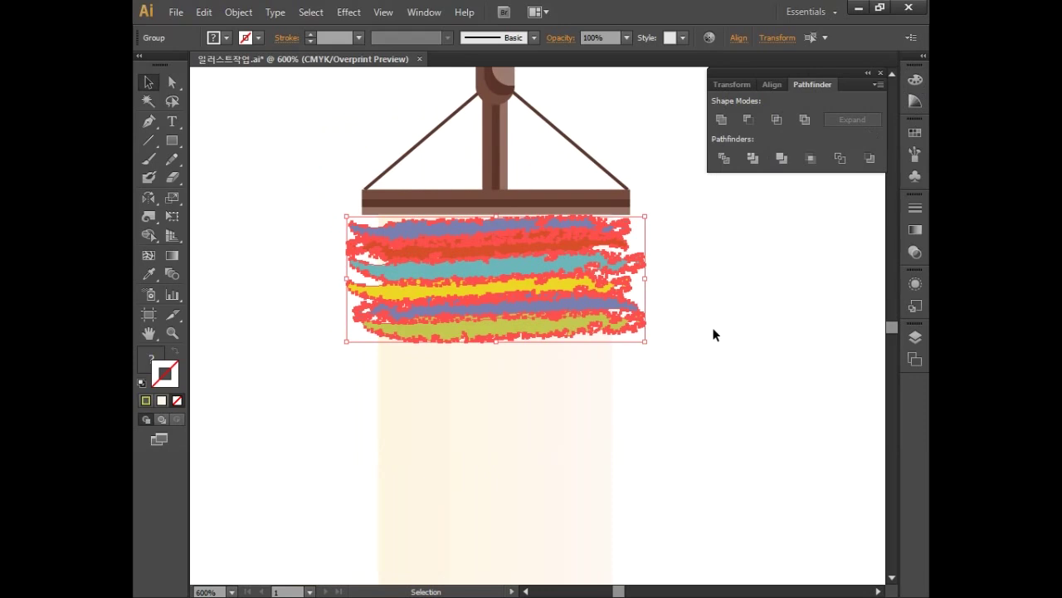
click(172, 140)
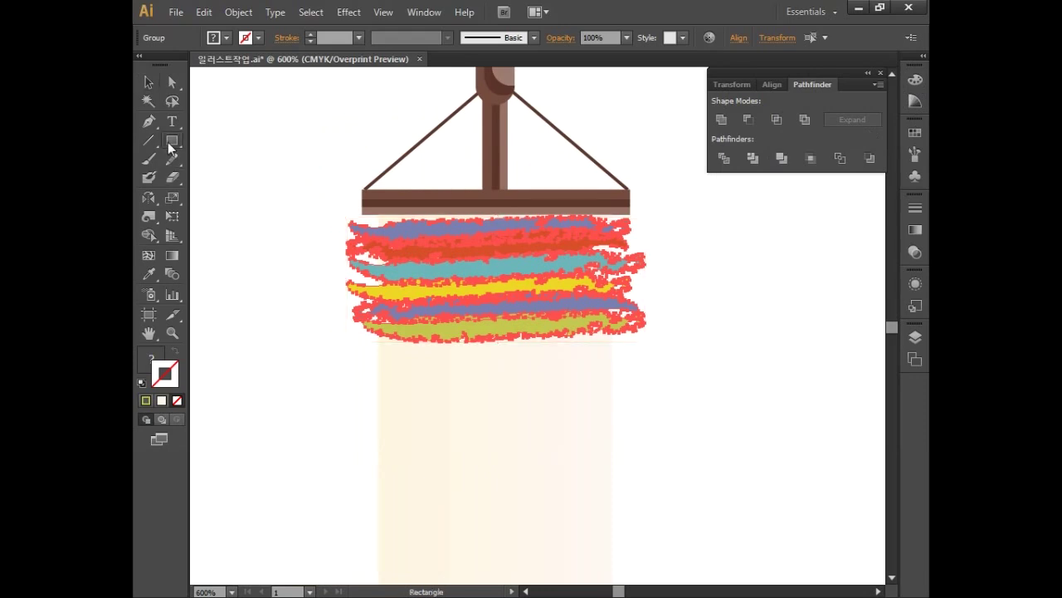
drag(378, 214, 612, 349)
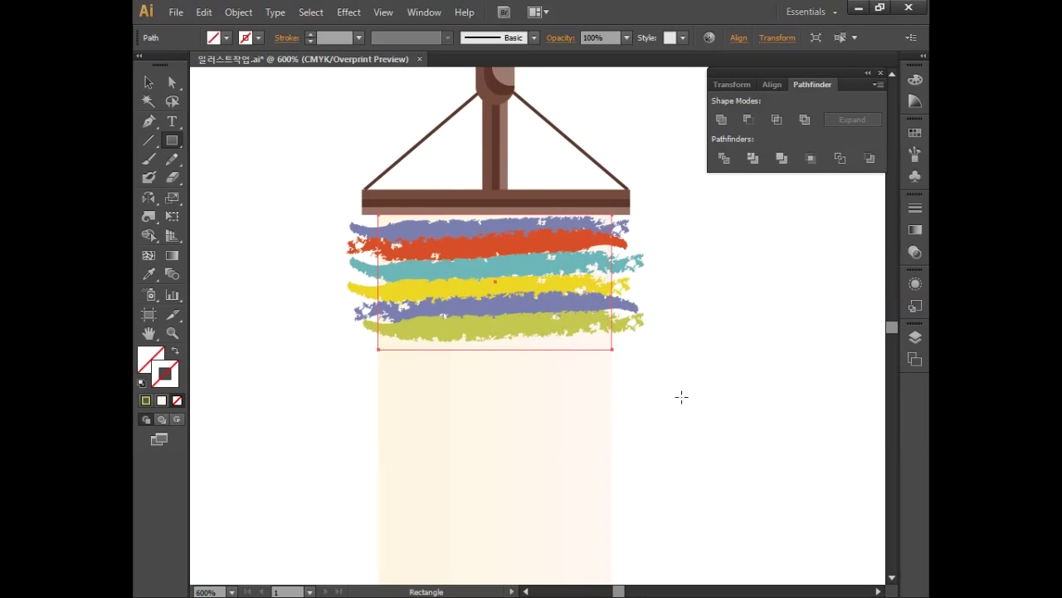
click(149, 81)
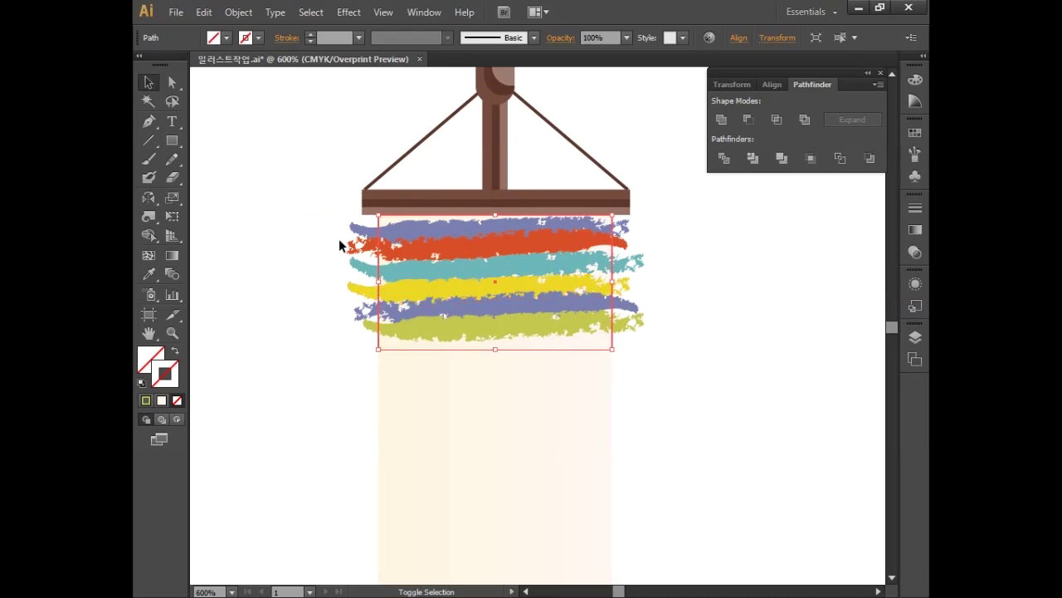
drag(361, 336, 369, 356)
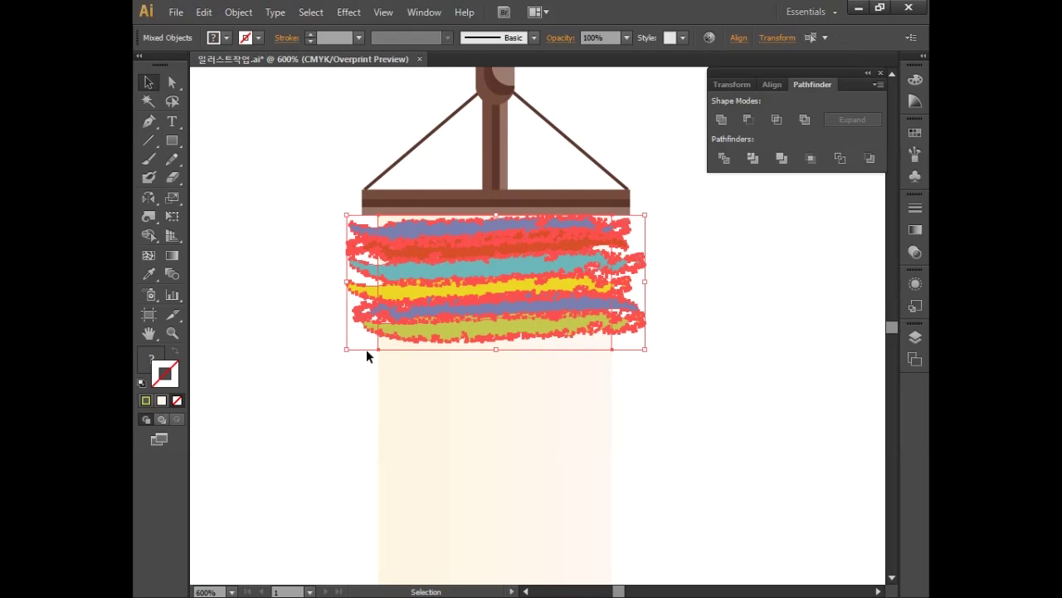
right_click(485, 284)
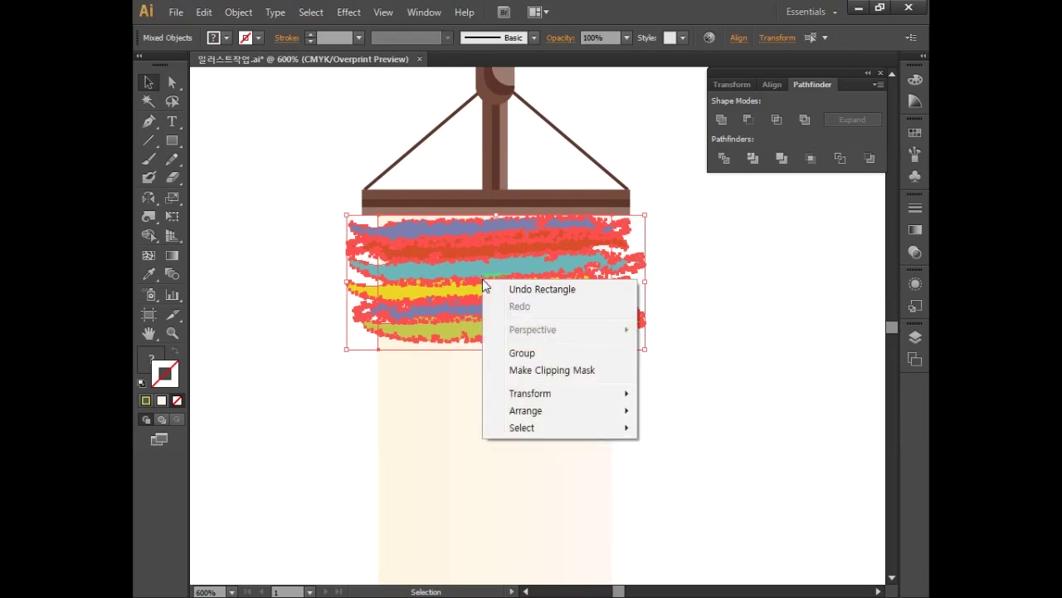
click(520, 371)
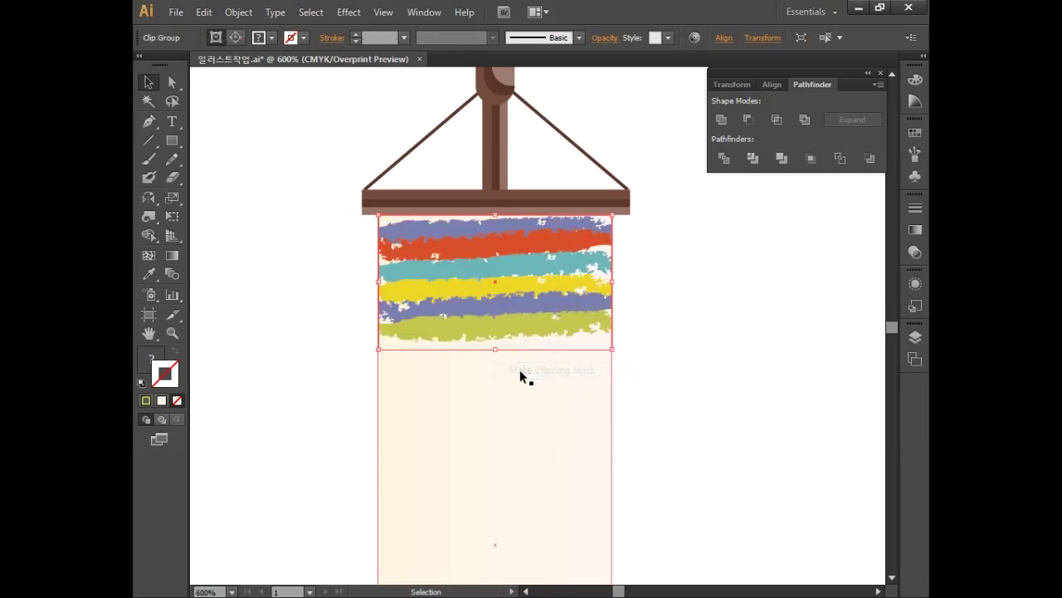
click(655, 375)
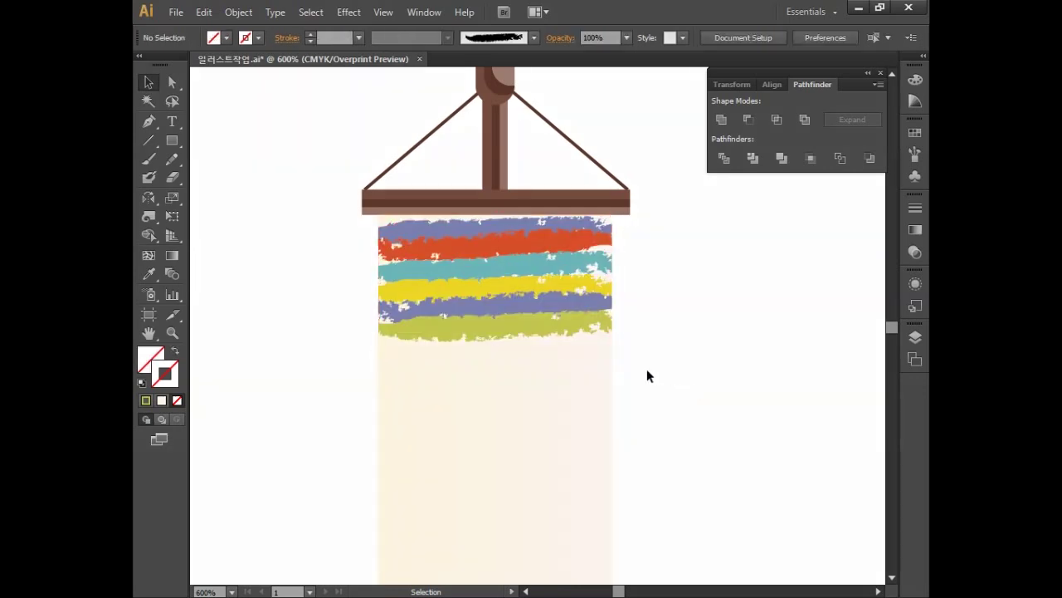
Draw a circle beside the lower end of the banner, roughly a third of the banner's width in diameter.
drag(387, 219, 387, 325)
scroll(676, 349, down, 10)
scroll(677, 307, down, 2)
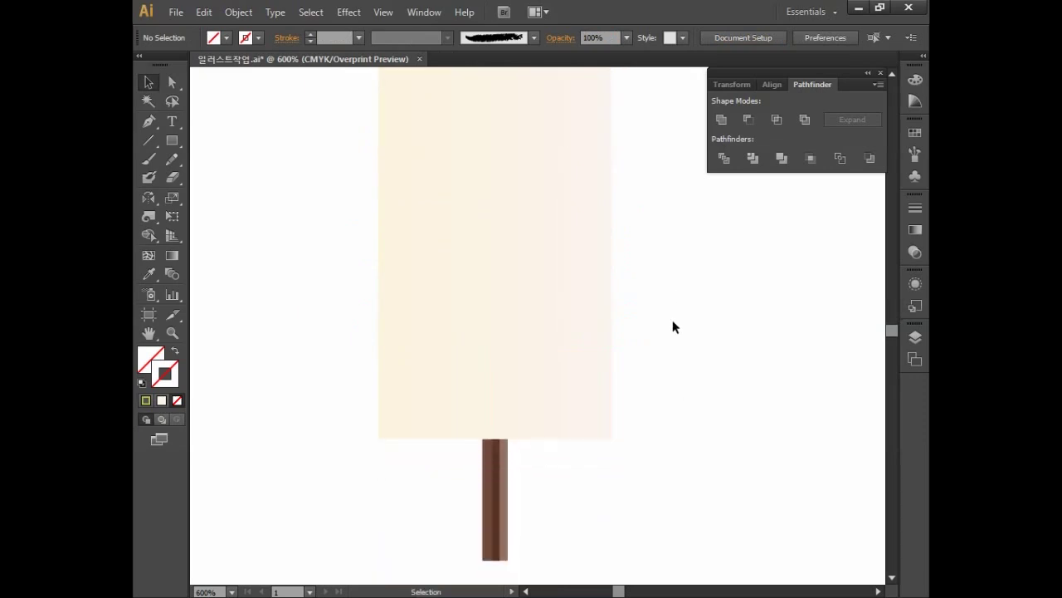
drag(172, 140, 236, 177)
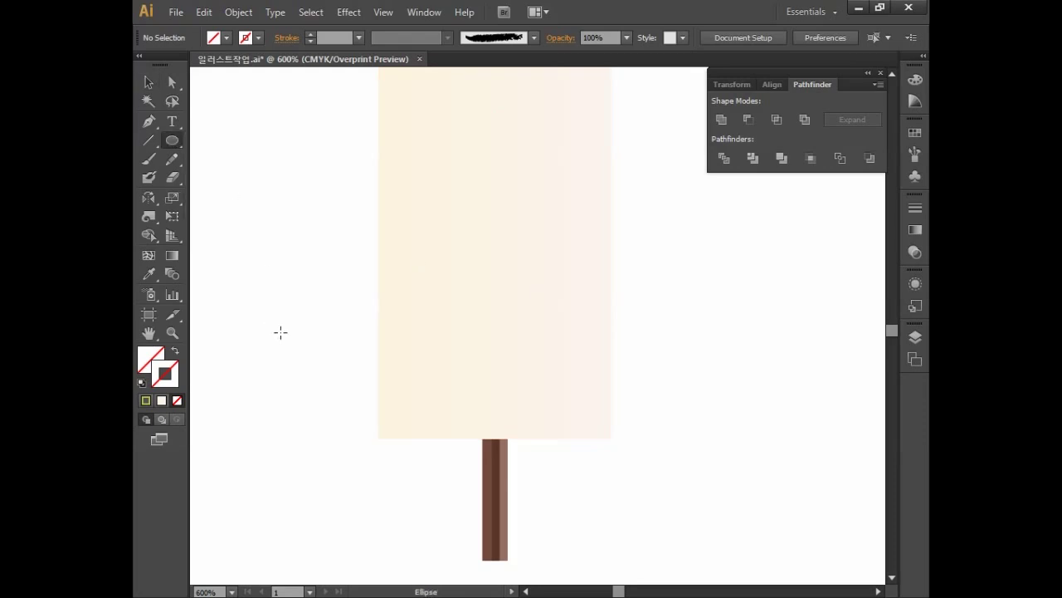
drag(246, 387, 318, 453)
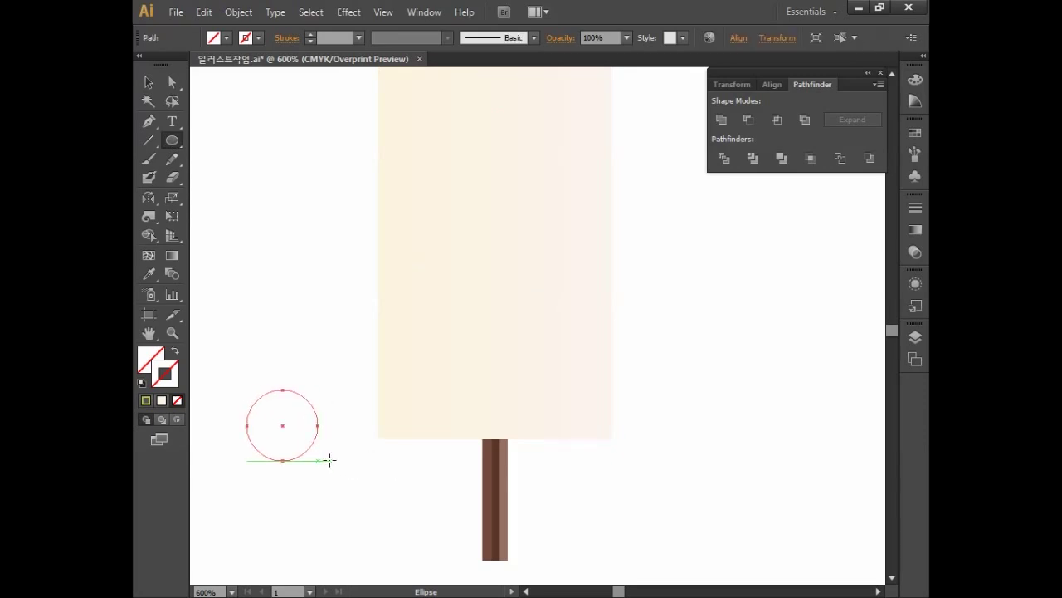
Give the circle a yellow-green stroke of C 30, M 10, Y 80, K 0 with a weight of 1.2 pt.
click(147, 362)
click(175, 379)
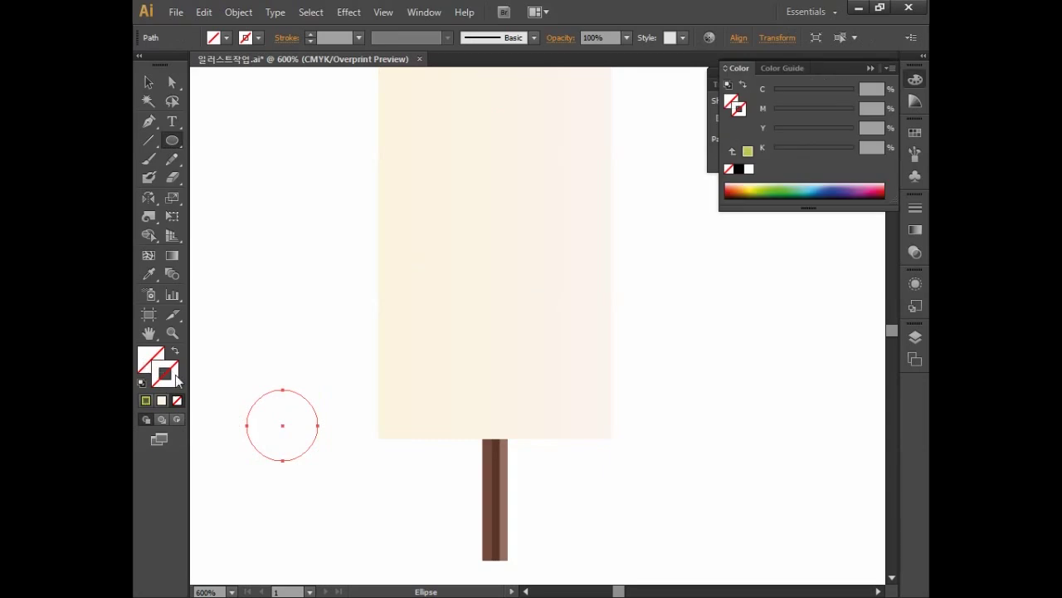
double_click(175, 379)
click(877, 322)
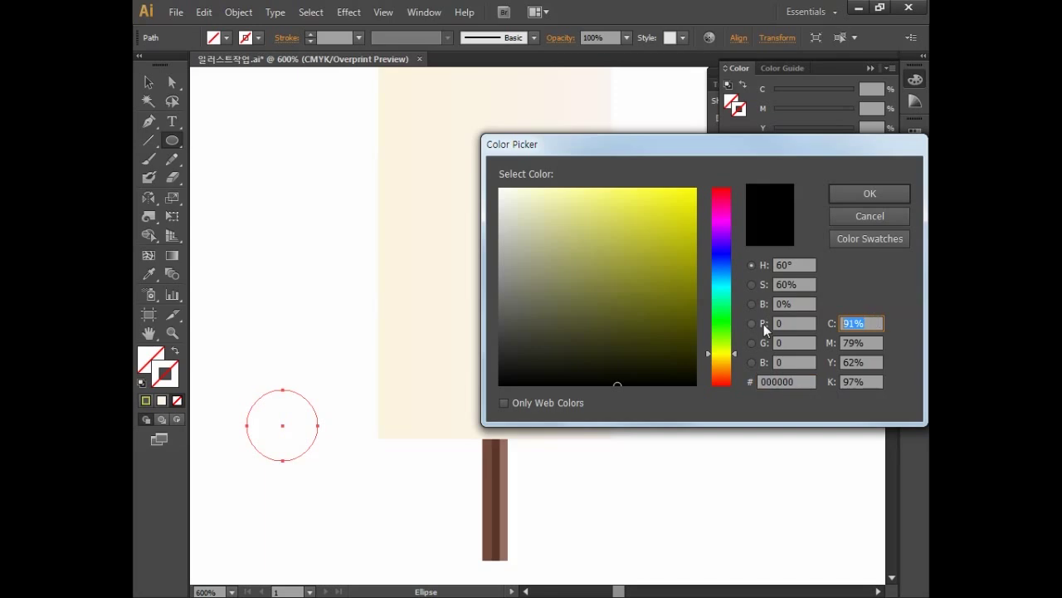
text(30)
key(Tab)
text(10)
key(Tab)
text(80)
key(Tab)
text(0)
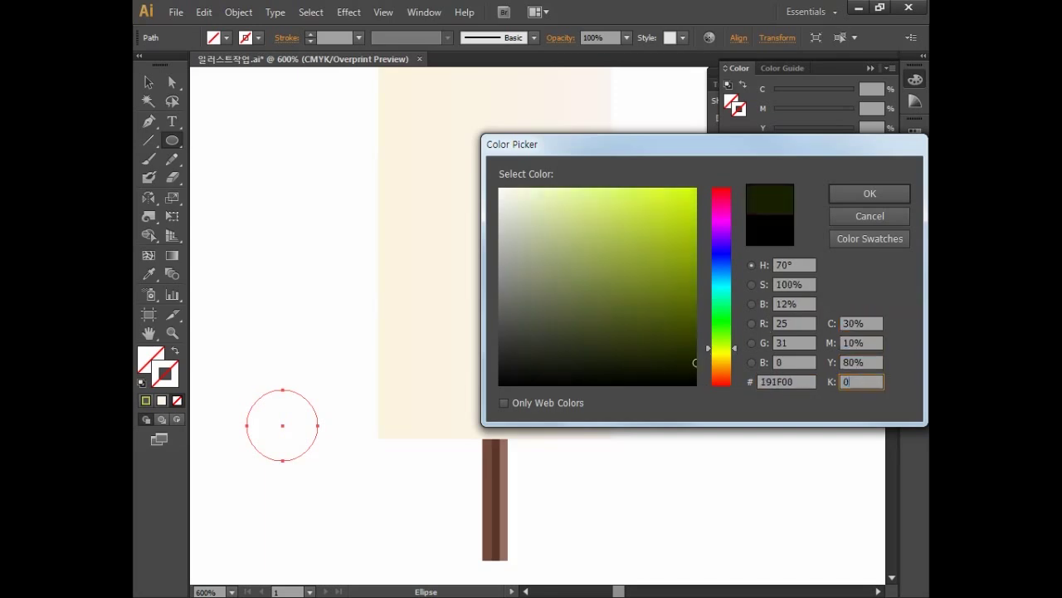
click(869, 193)
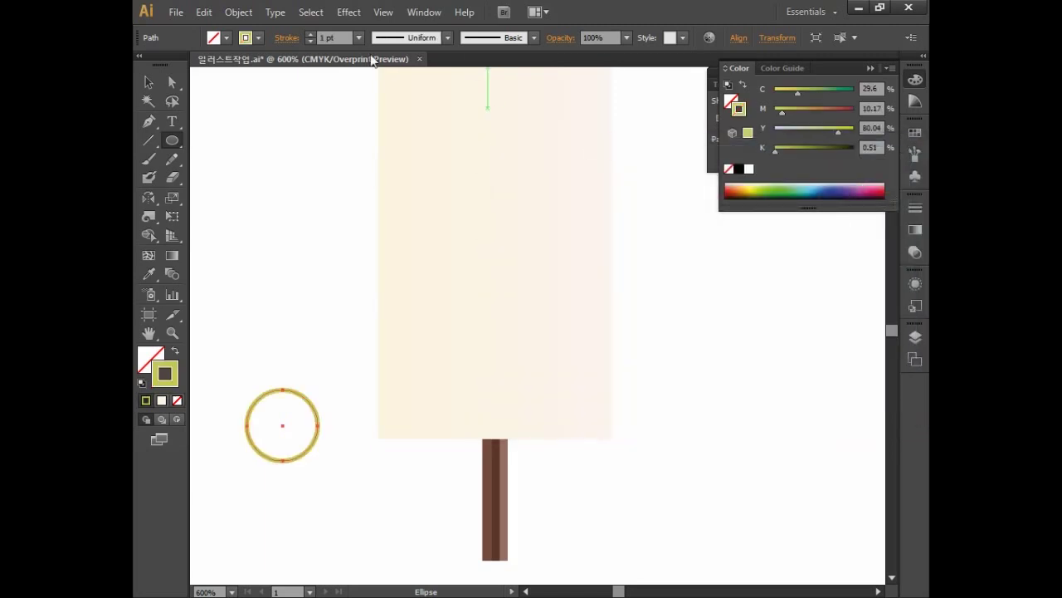
text(1.2)
key(Return)
Copy the circle sideways and repeat the duplication to form a row of four touching circles.
click(149, 82)
mouse_move(347, 449)
mouse_down()
mouse_move(541, 446)
mouse_move(268, 448)
mouse_move(351, 446)
mouse_move(340, 449)
mouse_up()
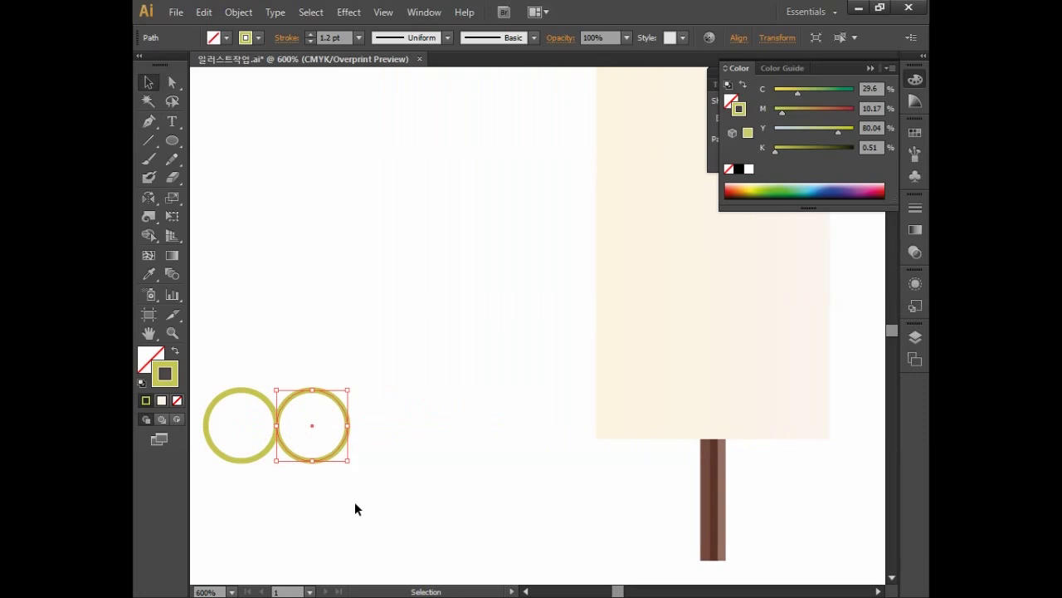
key(ctrl+d)
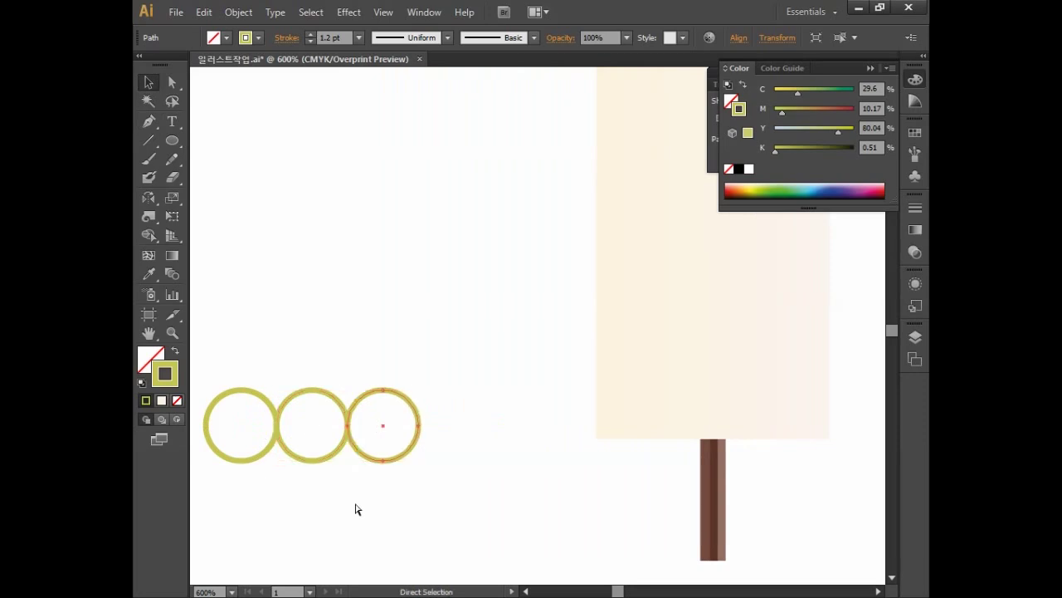
key(ctrl+d)
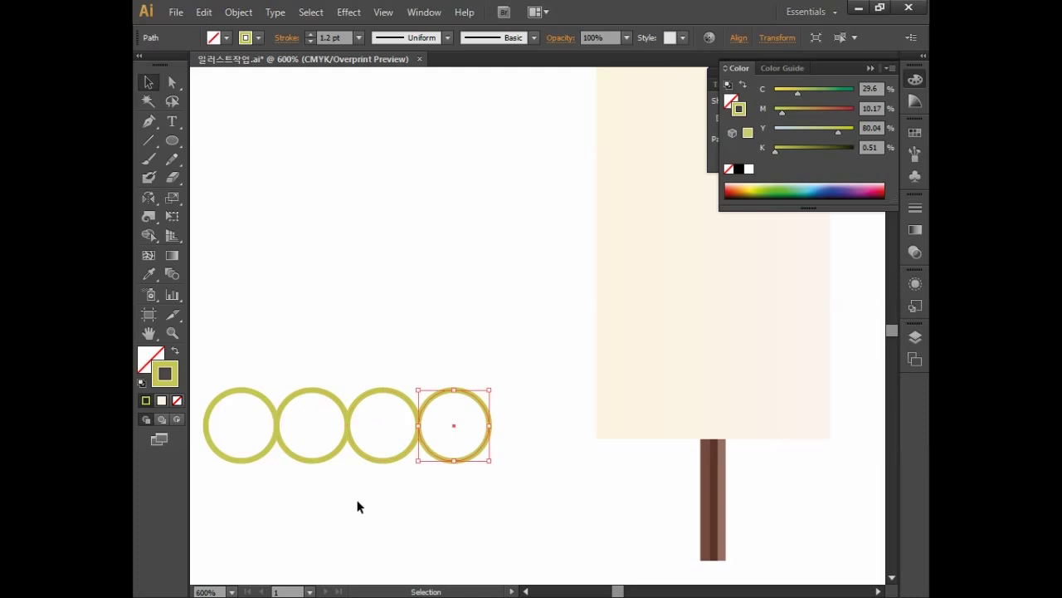
Convert the four circles' strokes to filled shapes with Outline Stroke and unite them into one shape.
drag(399, 343, 440, 341)
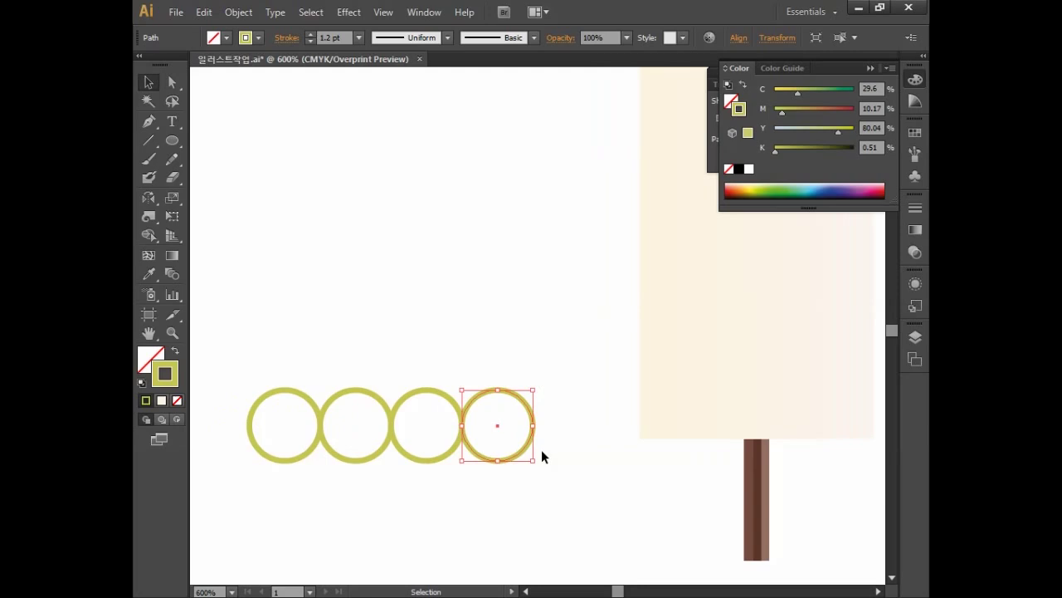
drag(552, 462, 253, 377)
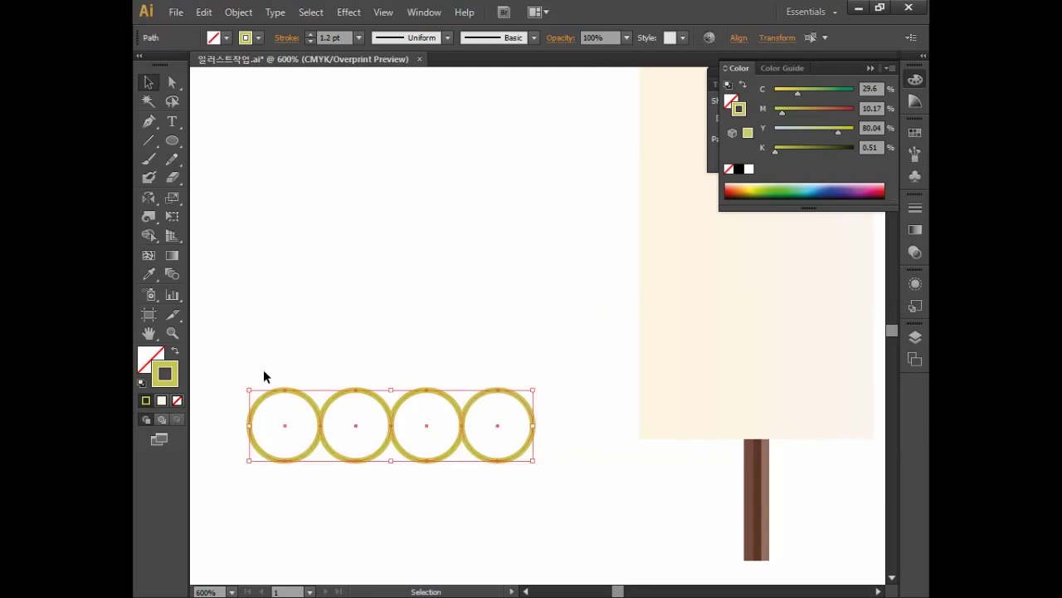
click(238, 12)
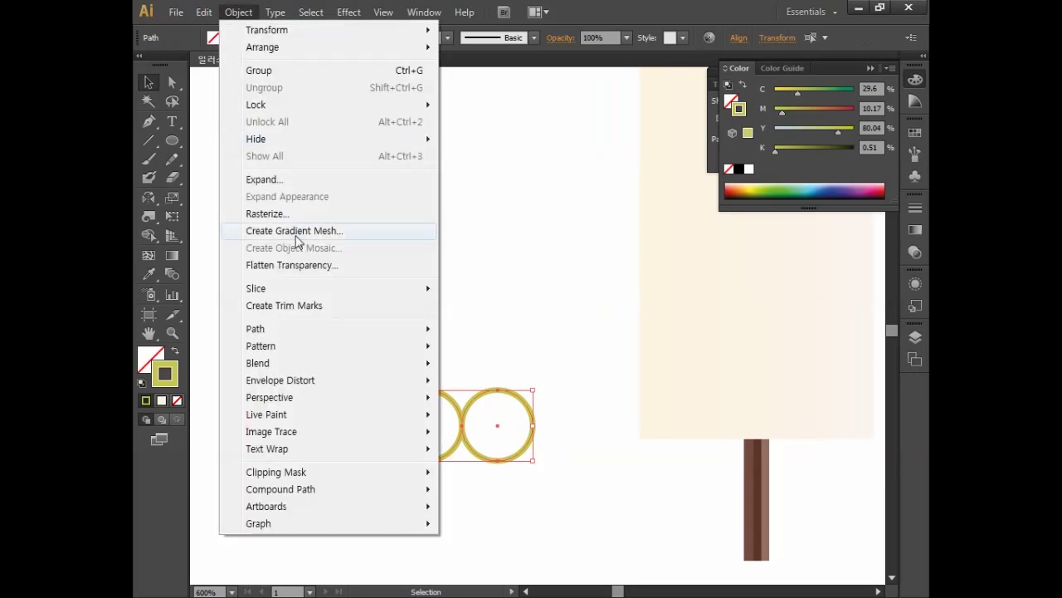
mouse_move(297, 336)
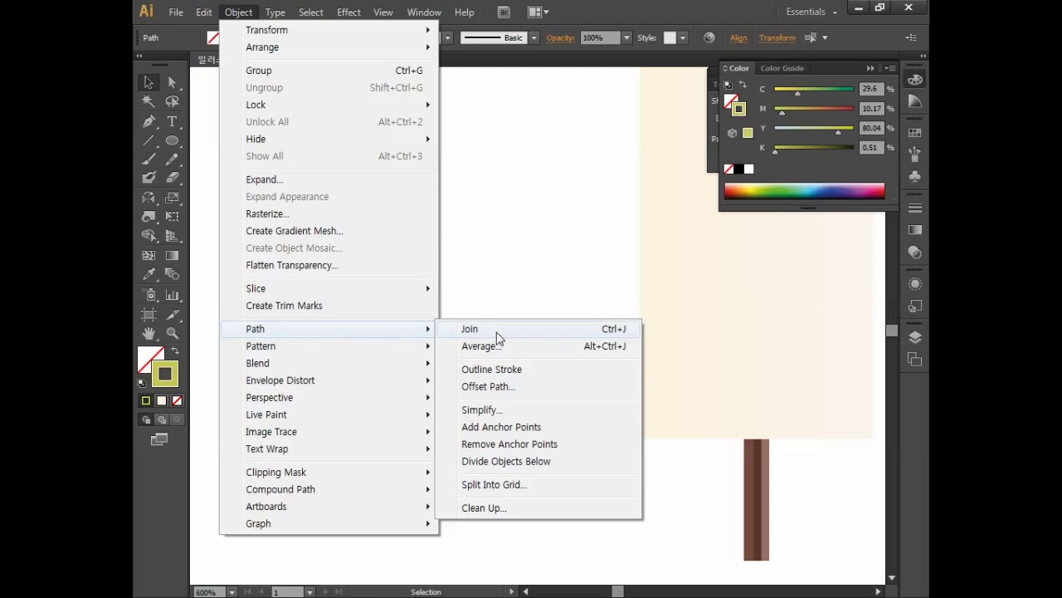
click(498, 370)
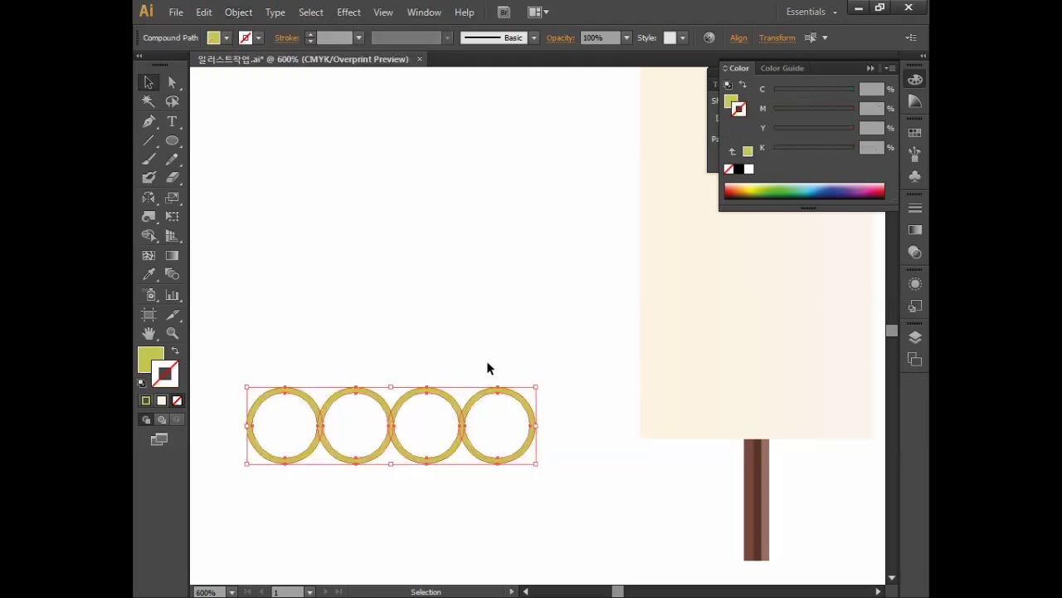
click(911, 78)
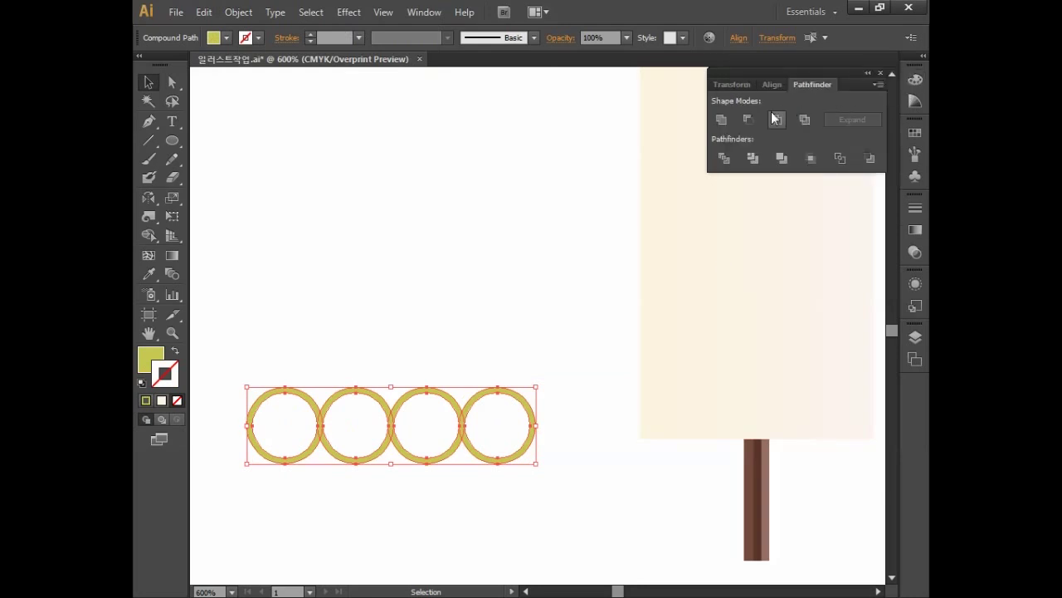
click(722, 120)
Move the circle chain onto the banner's bottom edge, enlarge it slightly beyond the banner's width and centre it on the pole.
drag(532, 406, 853, 406)
drag(561, 301, 415, 299)
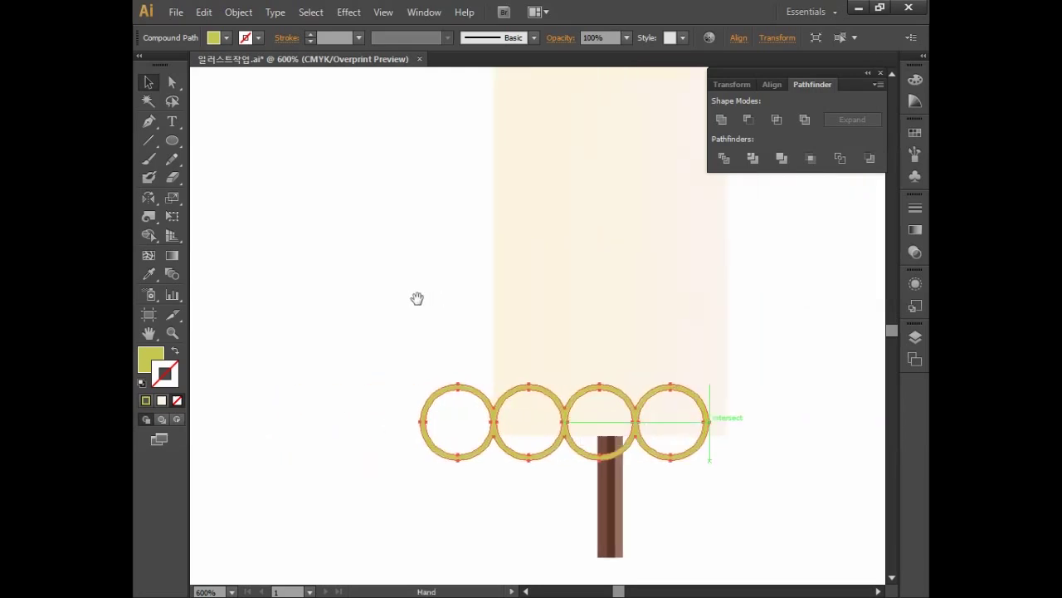
drag(682, 452, 719, 455)
drag(749, 382, 763, 380)
click(774, 344)
drag(744, 451, 743, 470)
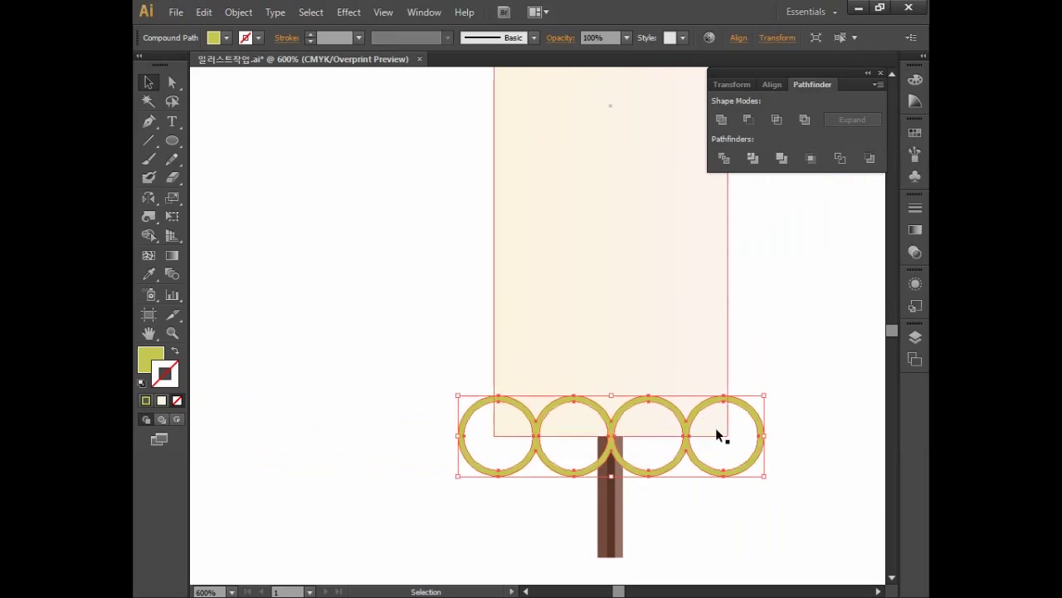
Draw a rectangle over the banner's lower end and use it as a clipping mask to trim the circles to scalloped arcs.
click(172, 141)
drag(172, 145, 220, 139)
drag(493, 345, 727, 435)
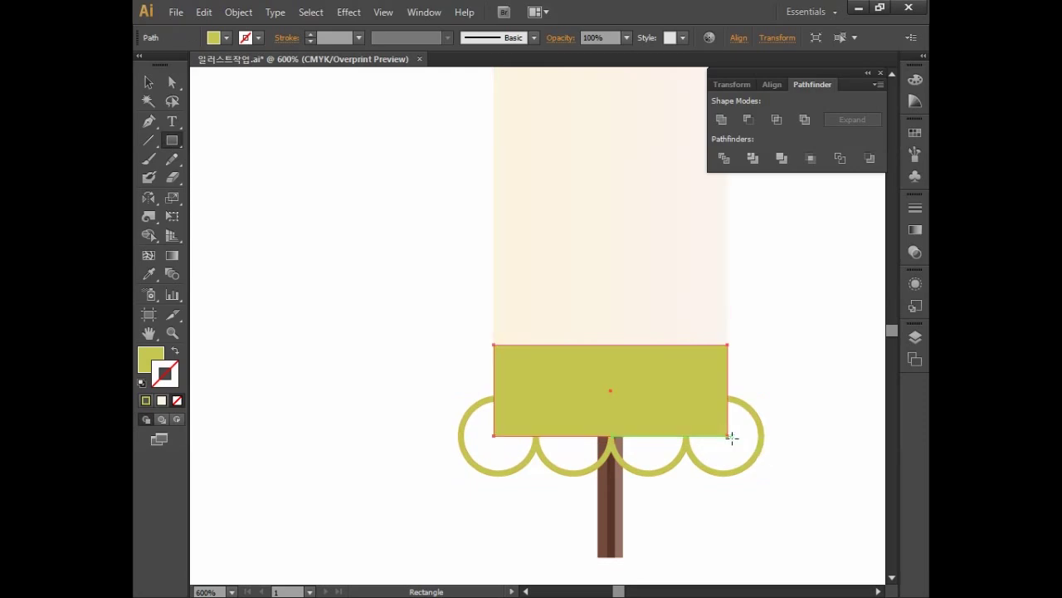
click(149, 82)
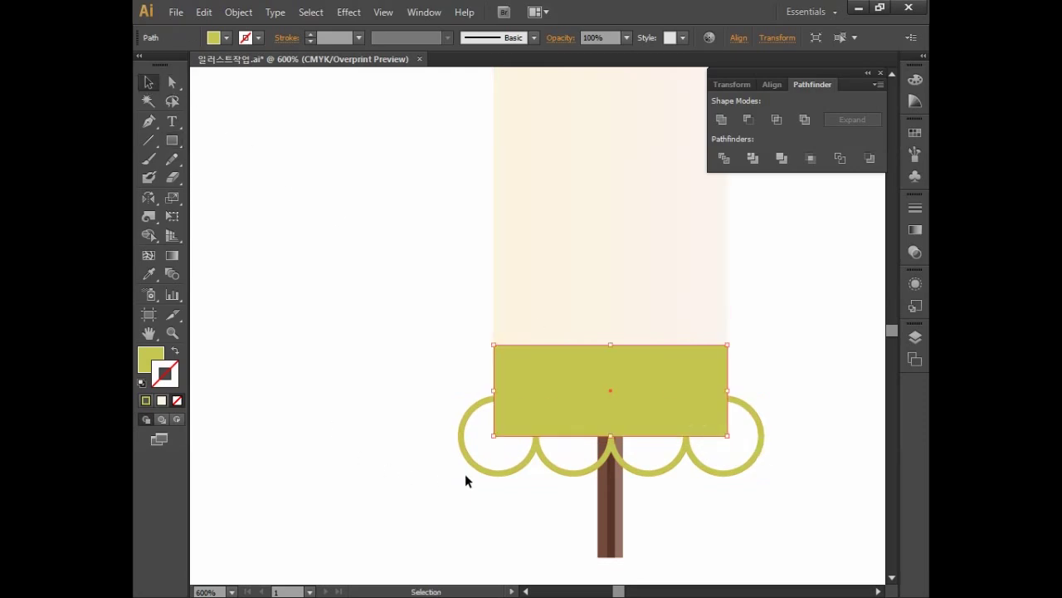
shift+click(490, 471)
right_click(491, 470)
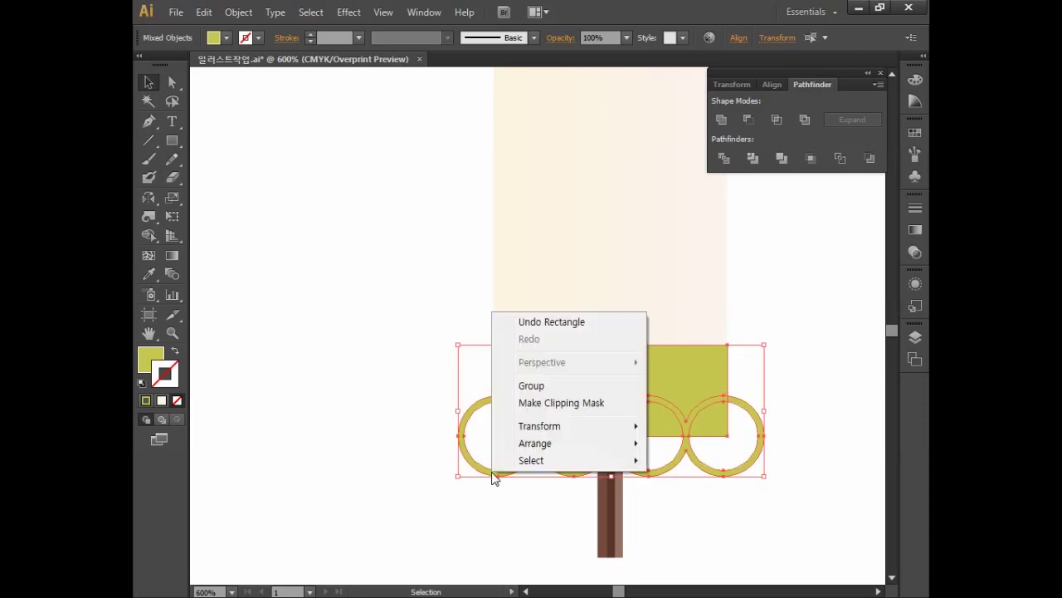
click(515, 405)
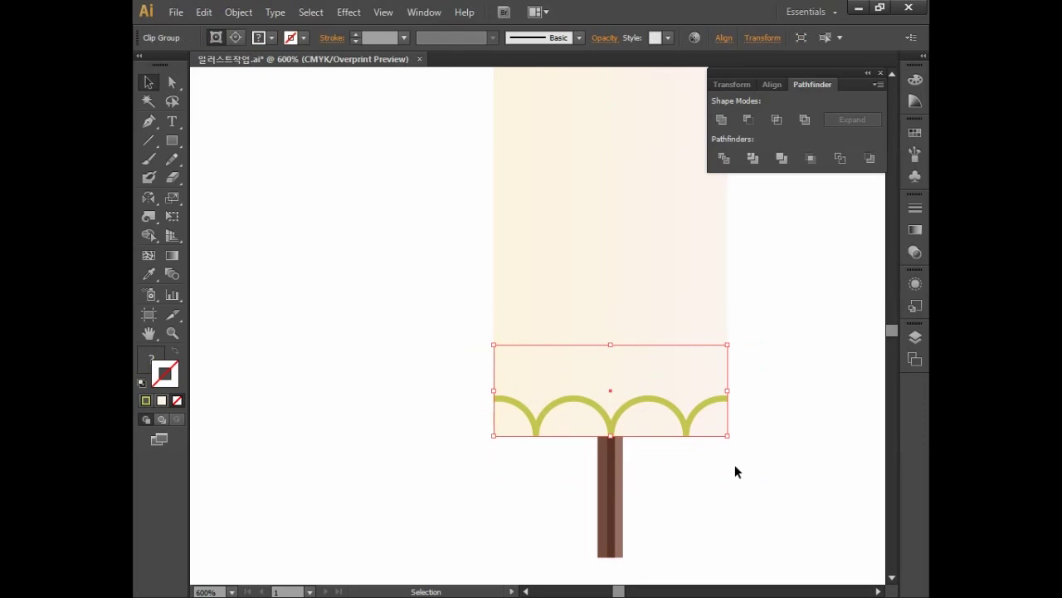
Create a three-sided polygon with a radius of 17.6389 mm beside the banner.
drag(172, 140, 255, 194)
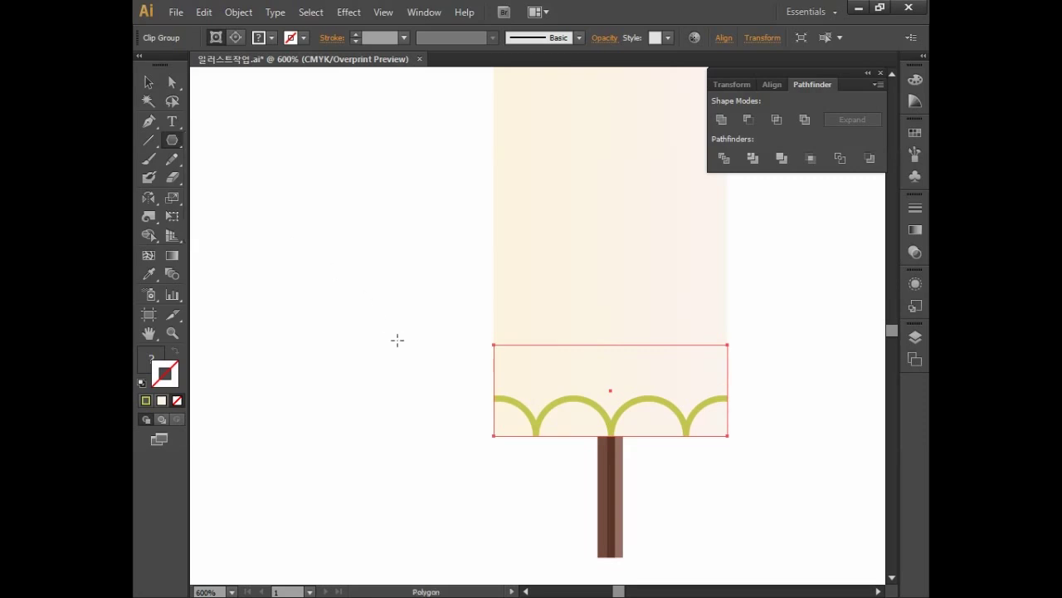
click(335, 291)
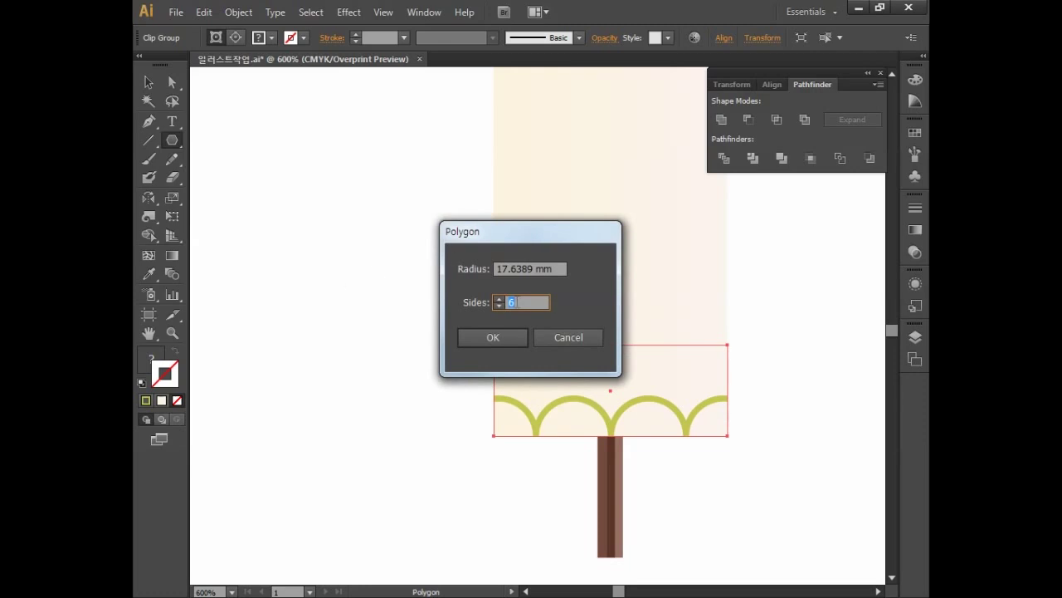
text(3)
click(523, 337)
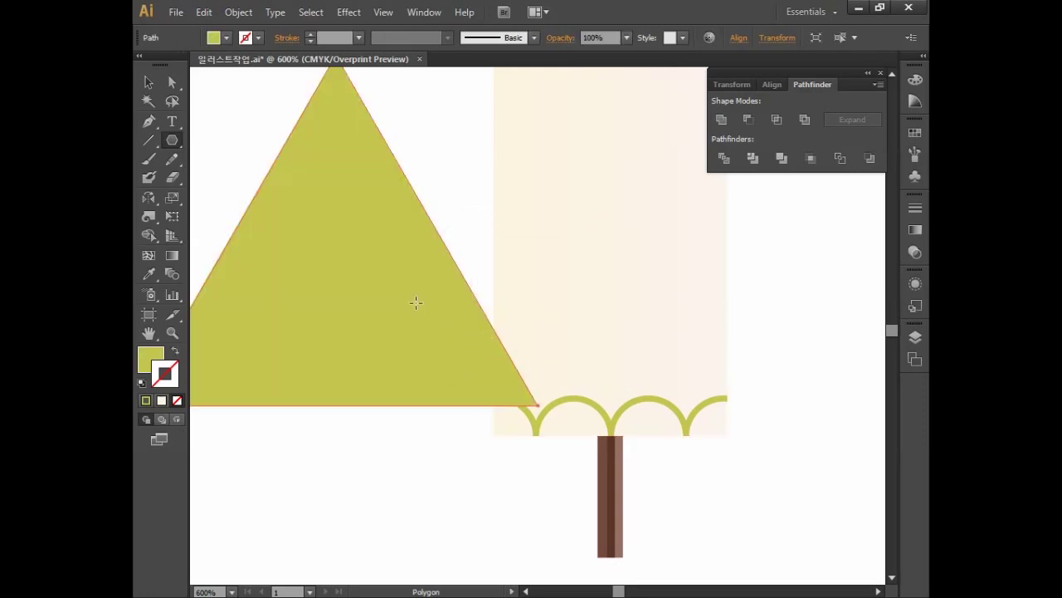
Scale the green triangle down to a little over half a scallop's width and leave it beside the banner.
click(150, 83)
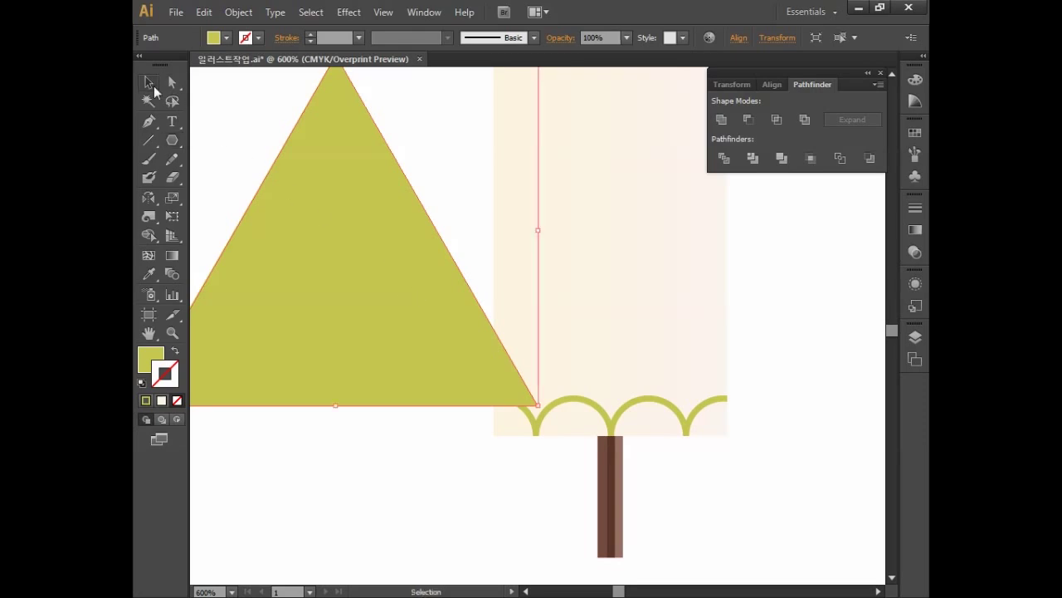
drag(538, 405, 356, 247)
drag(277, 194, 419, 320)
drag(498, 373, 398, 345)
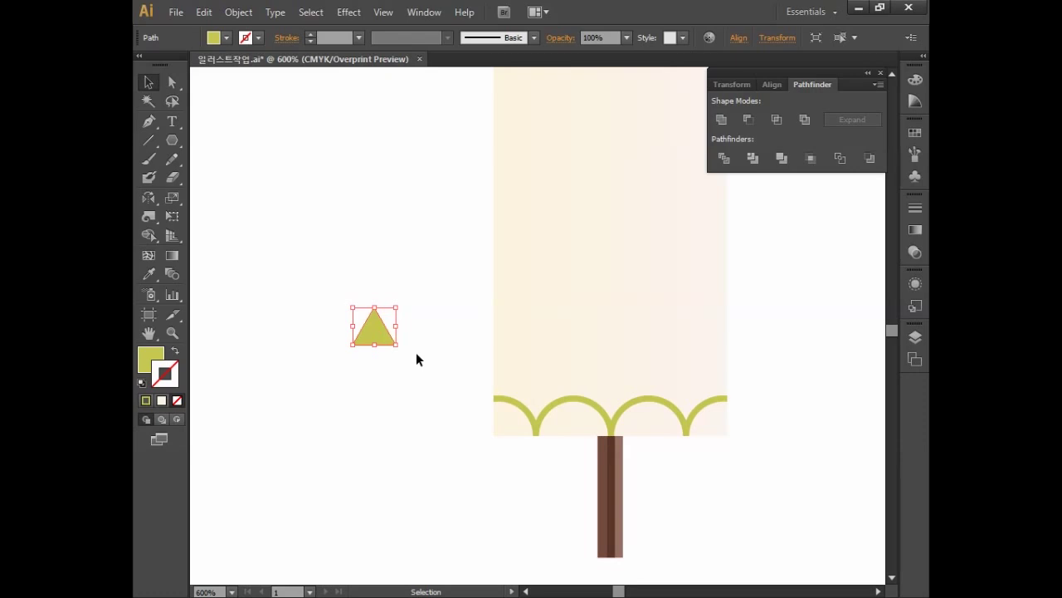
Rotate the green triangle 90° so it points left and flatten it to about two thirds of its width.
drag(404, 352, 419, 303)
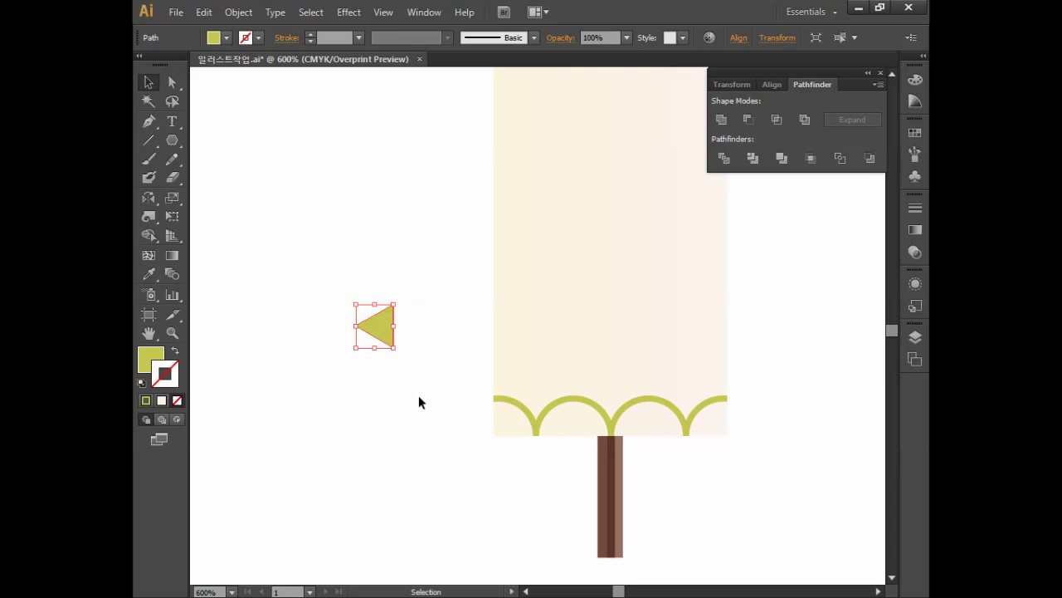
drag(355, 326, 363, 377)
drag(366, 341, 367, 341)
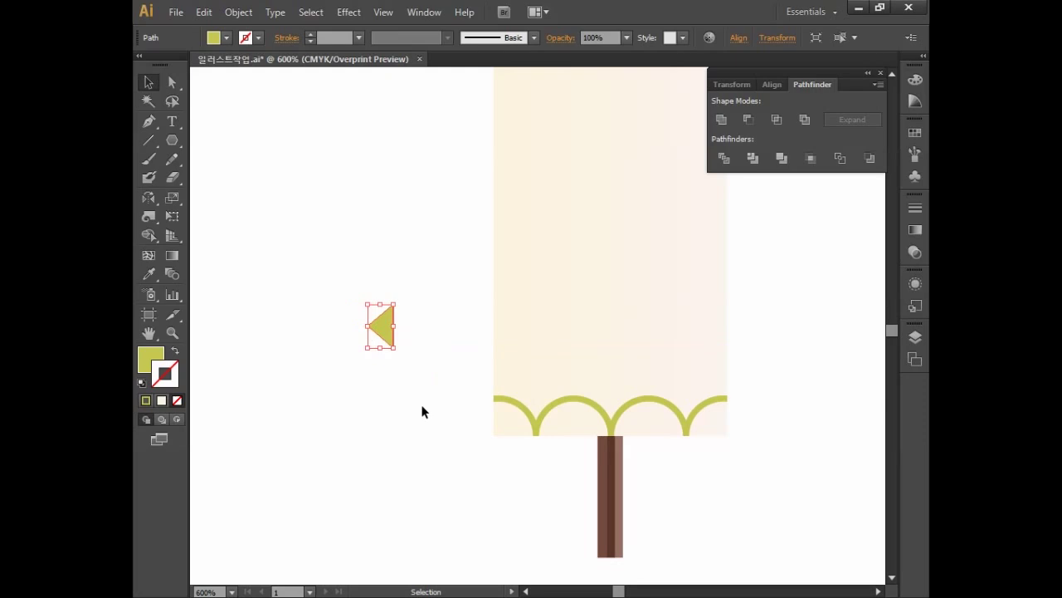
Fill the triangle with dark brown, C 60, M 80, Y 80, K 40.
double_click(163, 359)
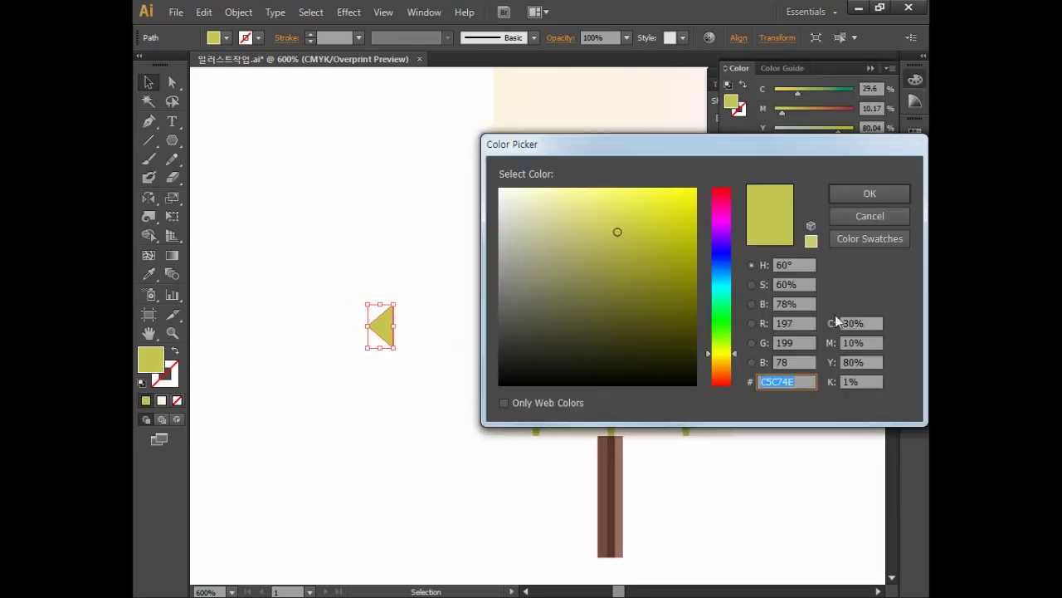
click(874, 327)
text(60)
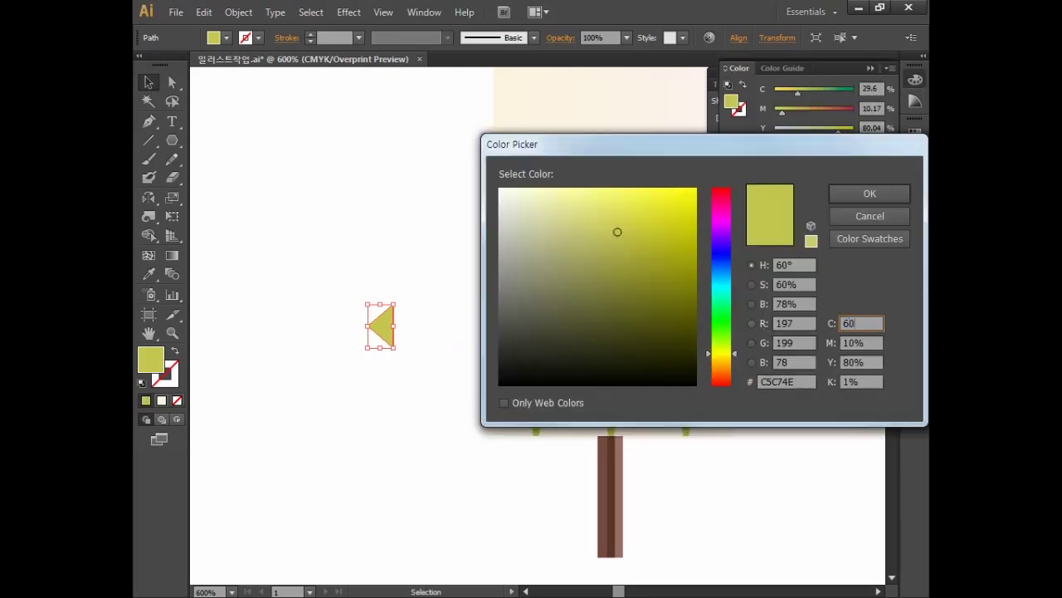
key(Tab)
text(80)
key(Tab)
text(80)
key(Tab)
text(40)
key(Return)
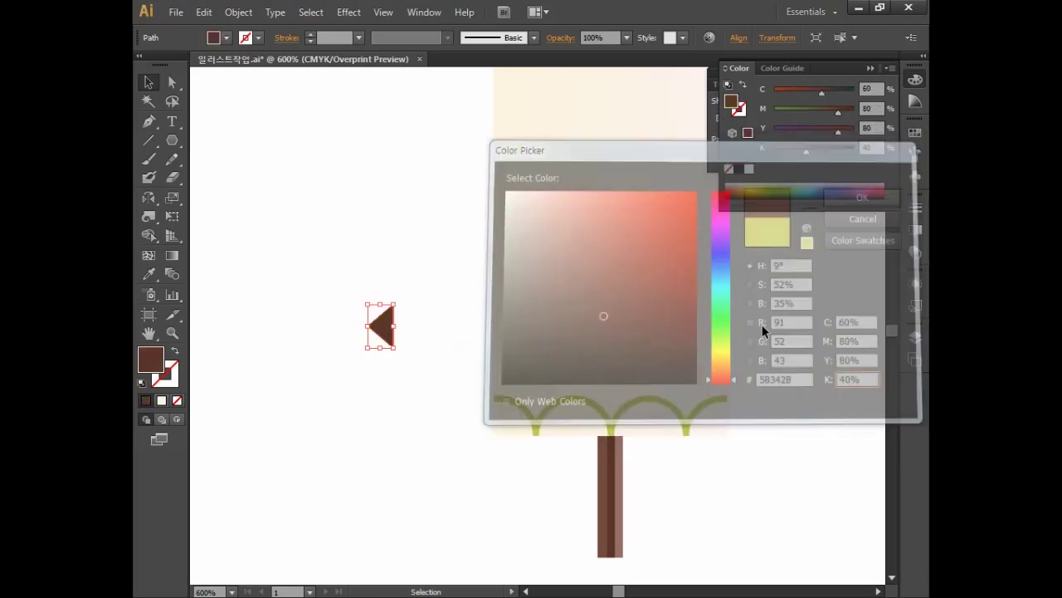
click(175, 382)
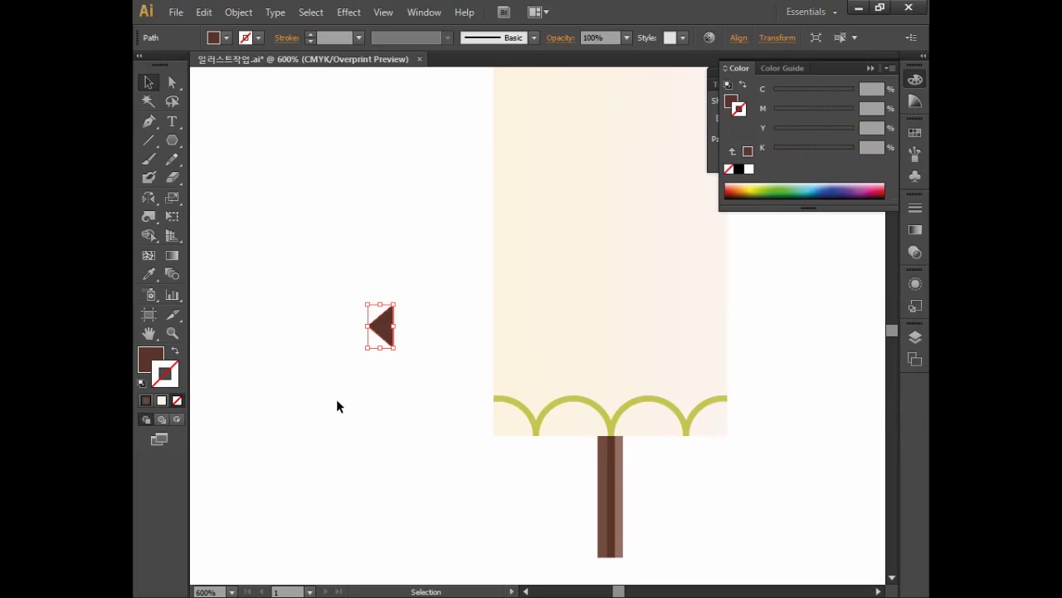
Set the brown triangle against the banner's left edge beside the scallops and place a copy directly above it.
drag(437, 323, 368, 460)
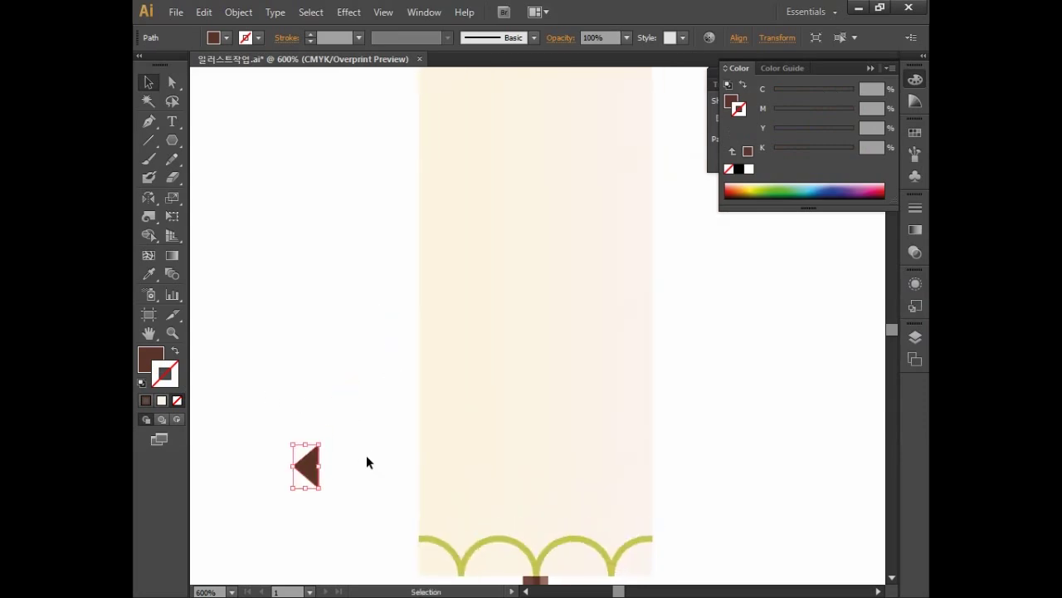
key(ctrl+minus)
drag(422, 301, 389, 368)
drag(355, 495, 423, 508)
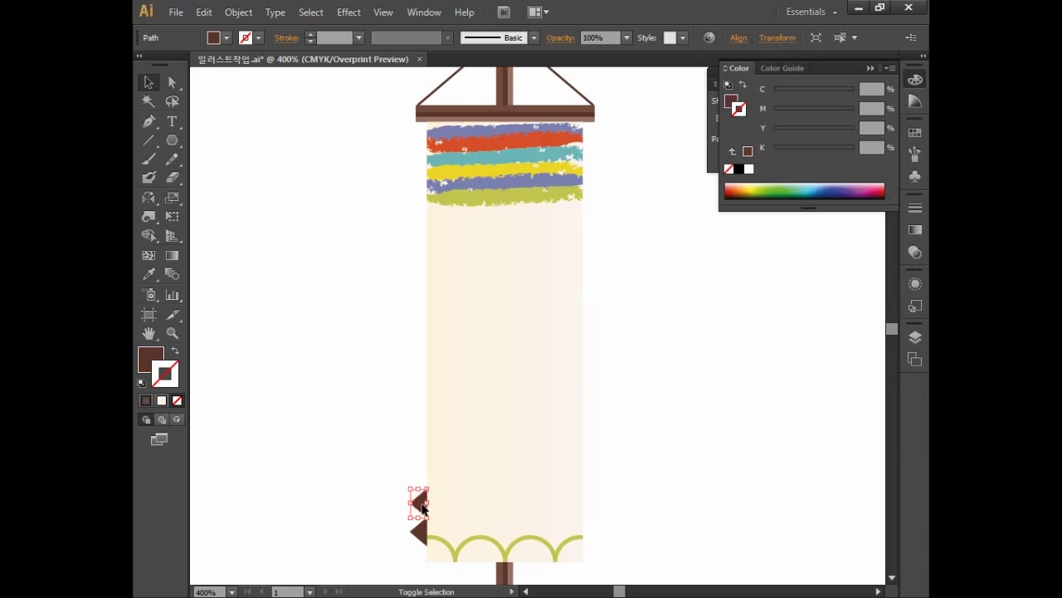
Repeat the triangle copy ten more times up the banner's left edge until it reaches the lowest stripe.
key(ctrl+d)
key(ctrl+d)
key(ctrl+d)
key(ctrl+d)
key(ctrl+d)
key(ctrl+d)
key(ctrl+d)
key(ctrl+d)
key(ctrl+d)
key(ctrl+d)
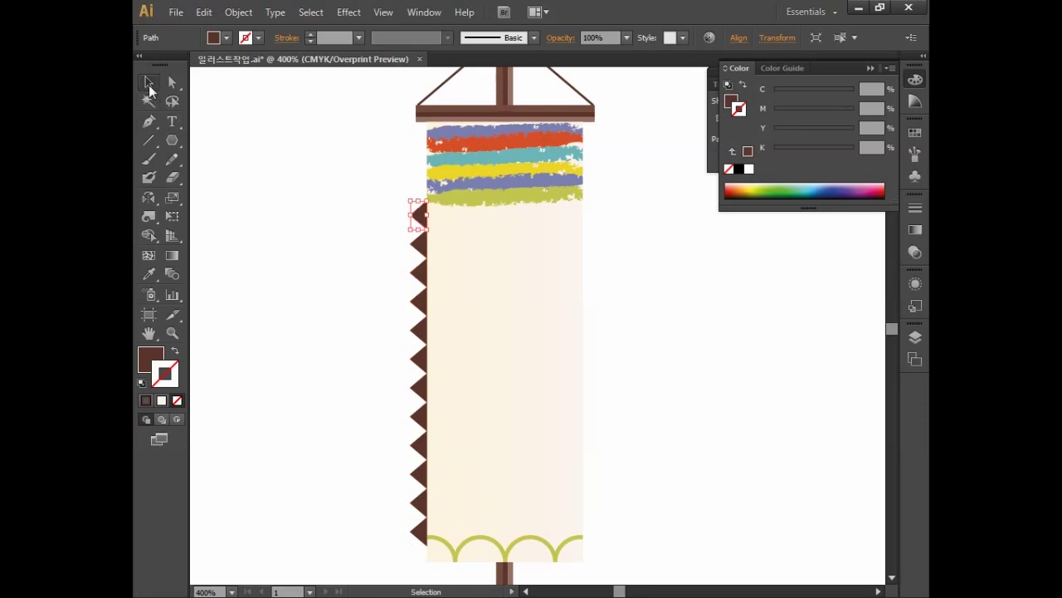
Reflect a copy of the whole triangle column across the vertical axis and move it against the banner's right edge.
click(364, 201)
drag(356, 178, 421, 566)
double_click(149, 199)
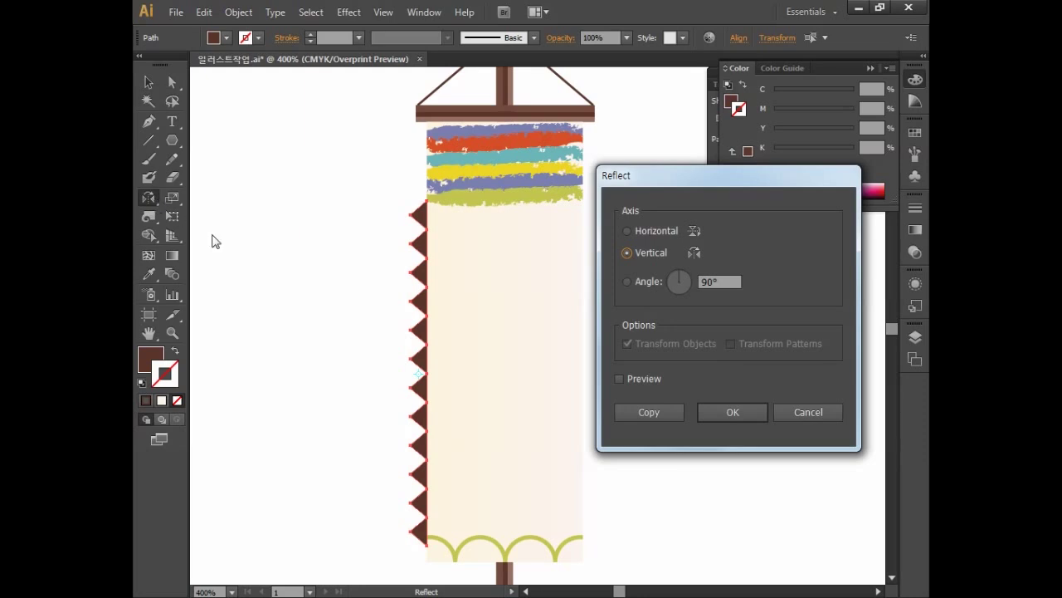
click(661, 412)
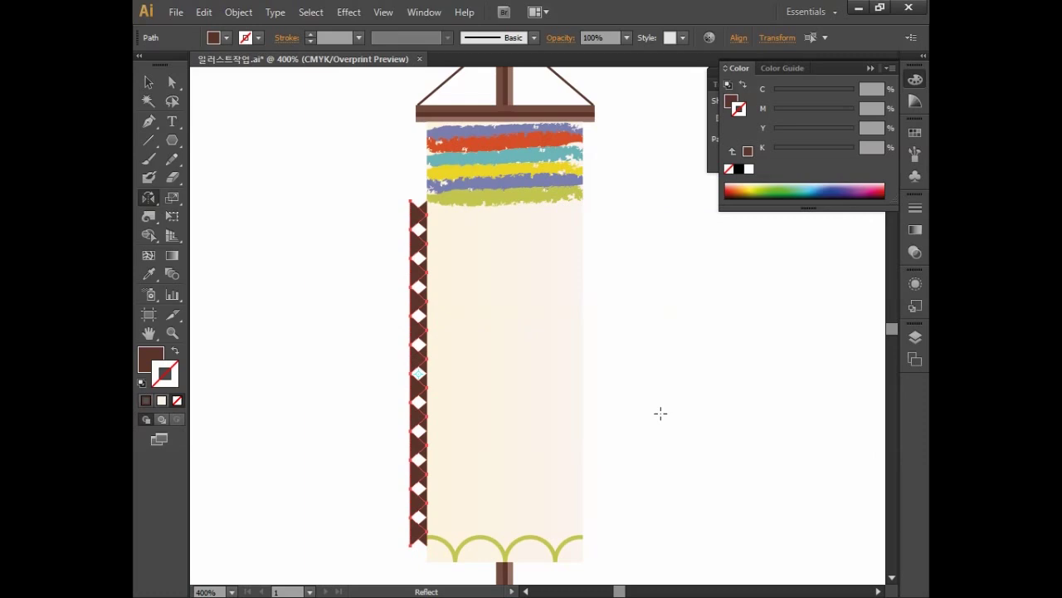
click(149, 83)
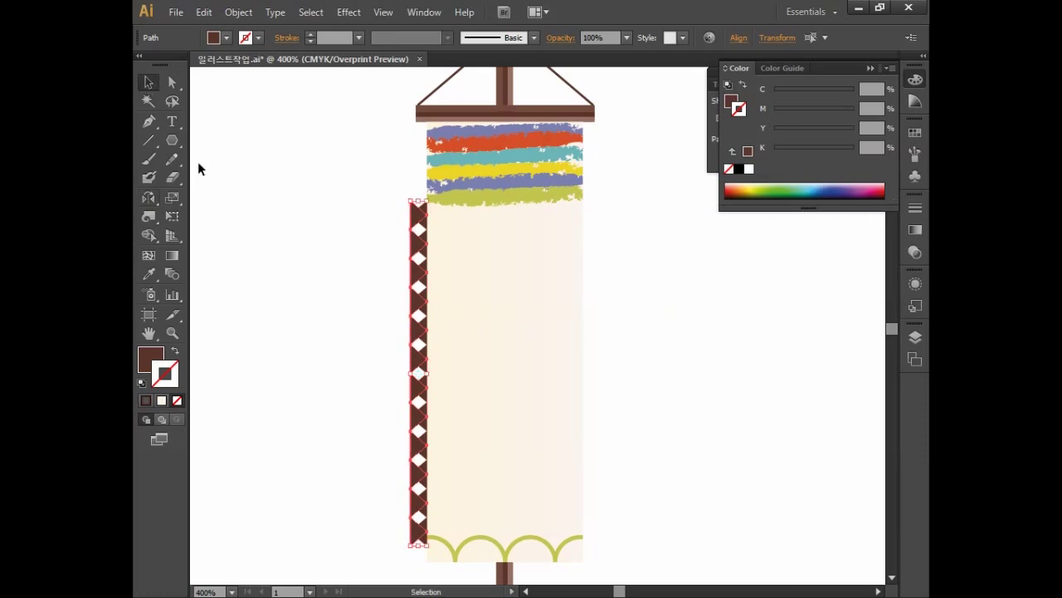
drag(417, 254, 588, 256)
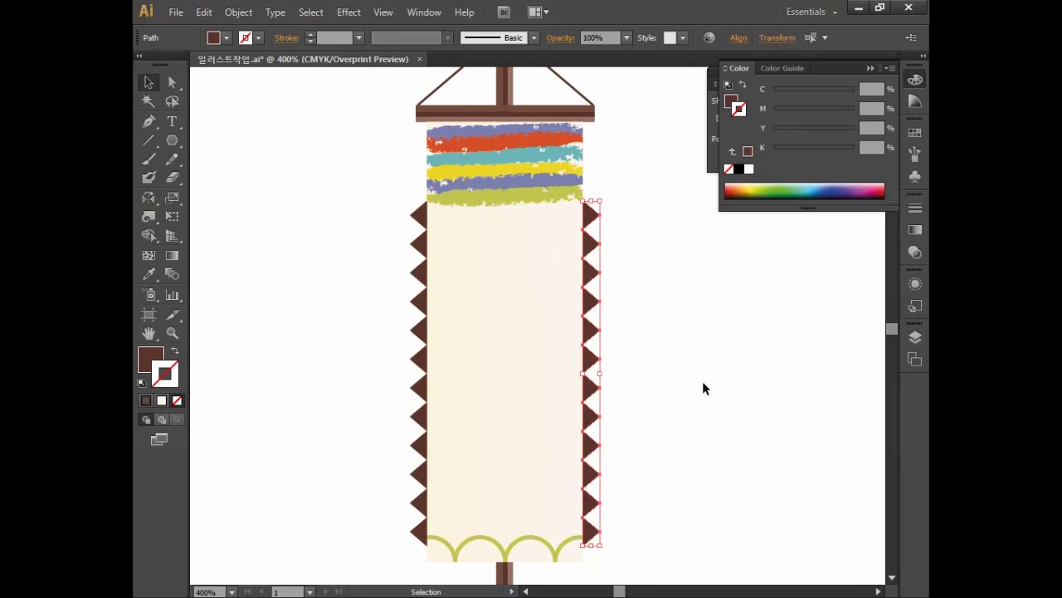
click(703, 383)
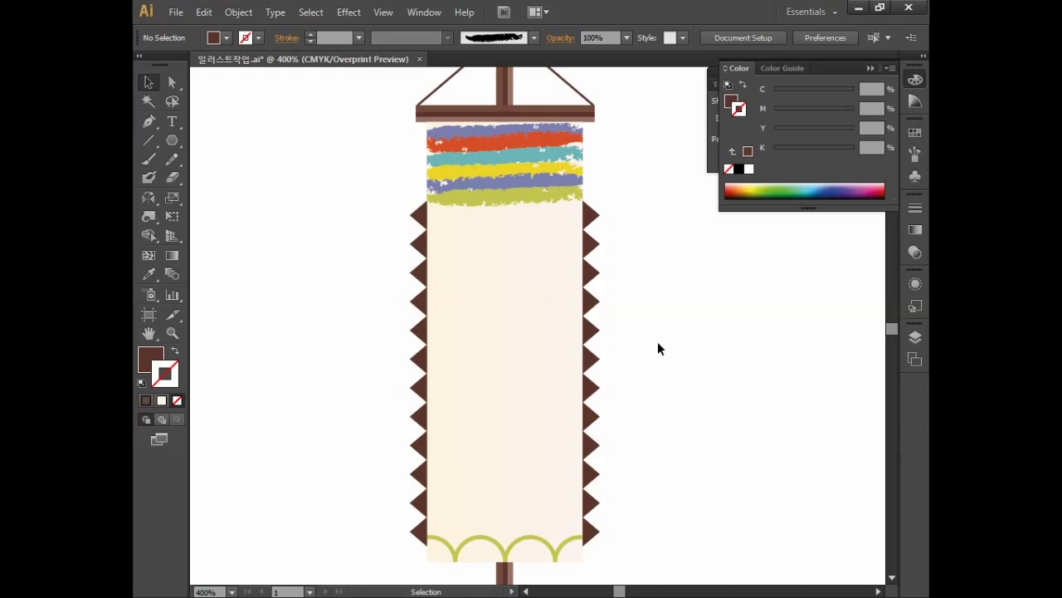
Add the vertical text "농자천하지대본" in the empty area beside the banner.
click(176, 120)
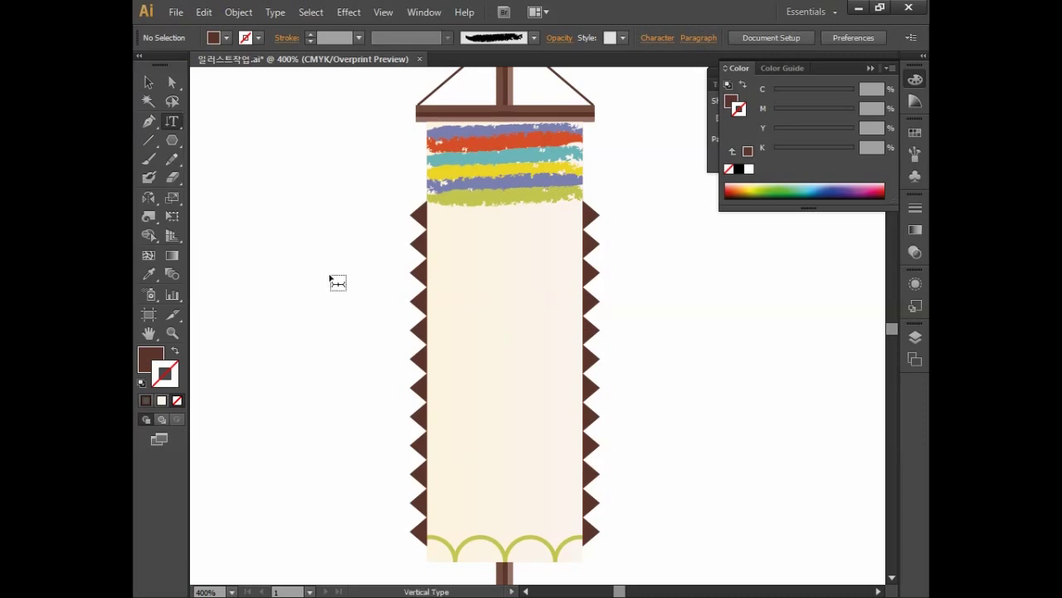
click(276, 171)
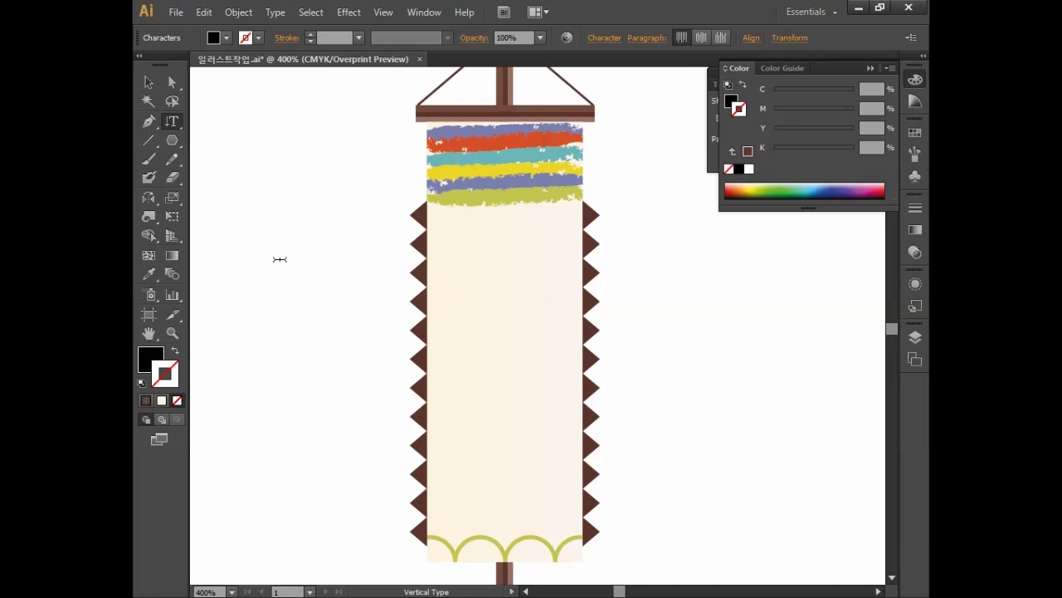
text(농자천하지대본)
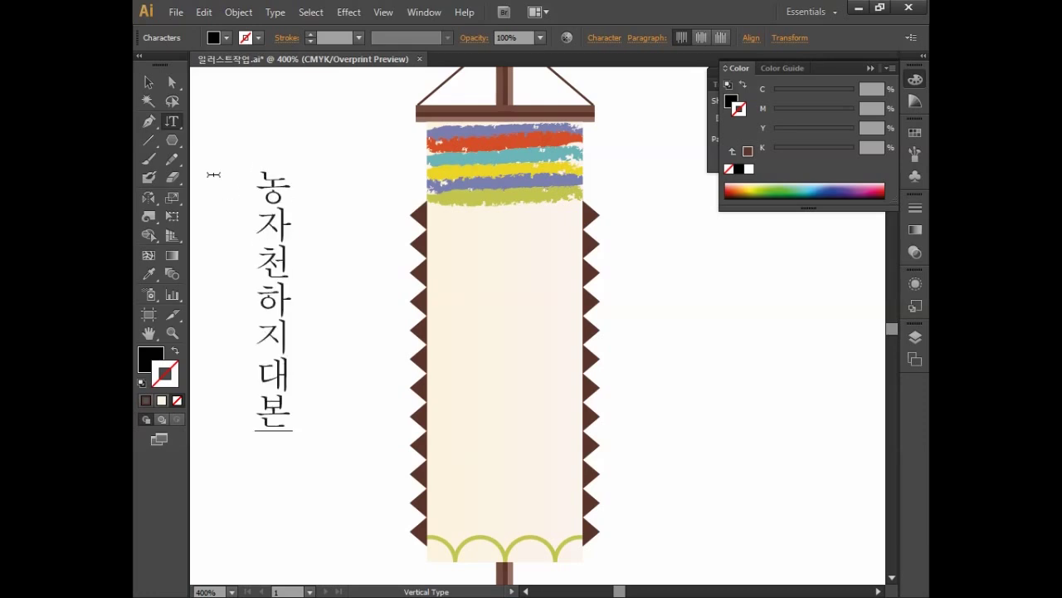
click(149, 81)
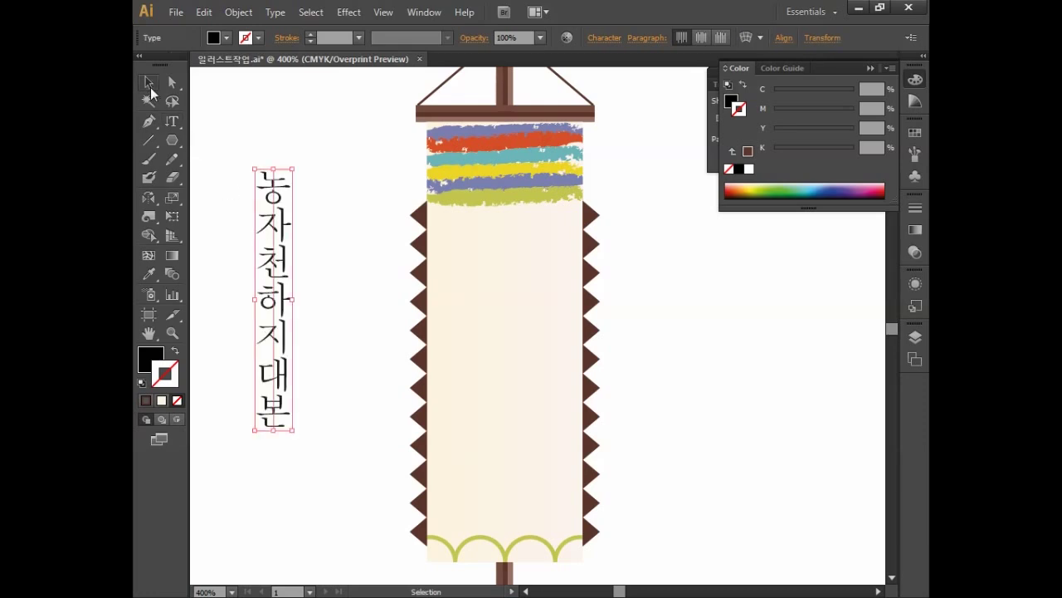
Set the vertical text's fill to C 60, M 80, Y 80, K 40.
double_click(151, 363)
click(863, 323)
text(60)
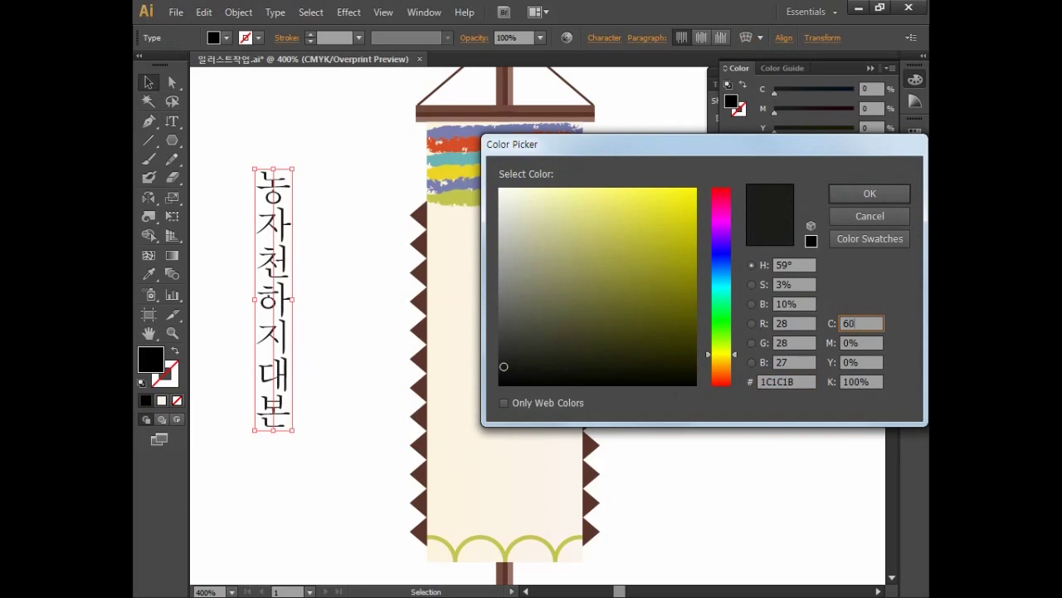
key(Tab)
text(80)
key(Tab)
text(80)
key(Tab)
text(40)
key(Return)
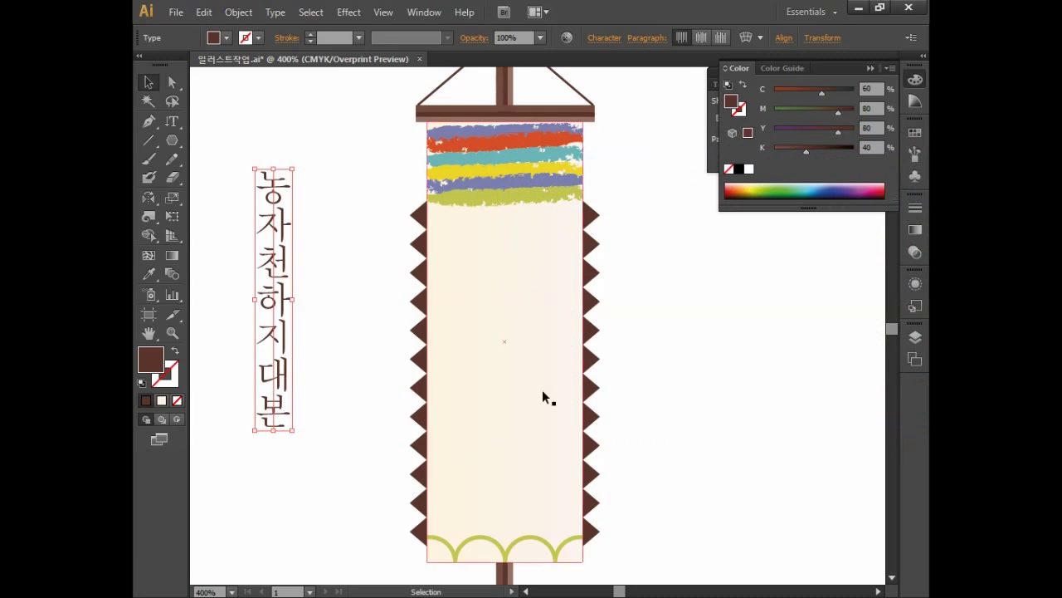
Move the vertical text onto the banner's right half and set its font to 궁서.
drag(280, 288, 545, 351)
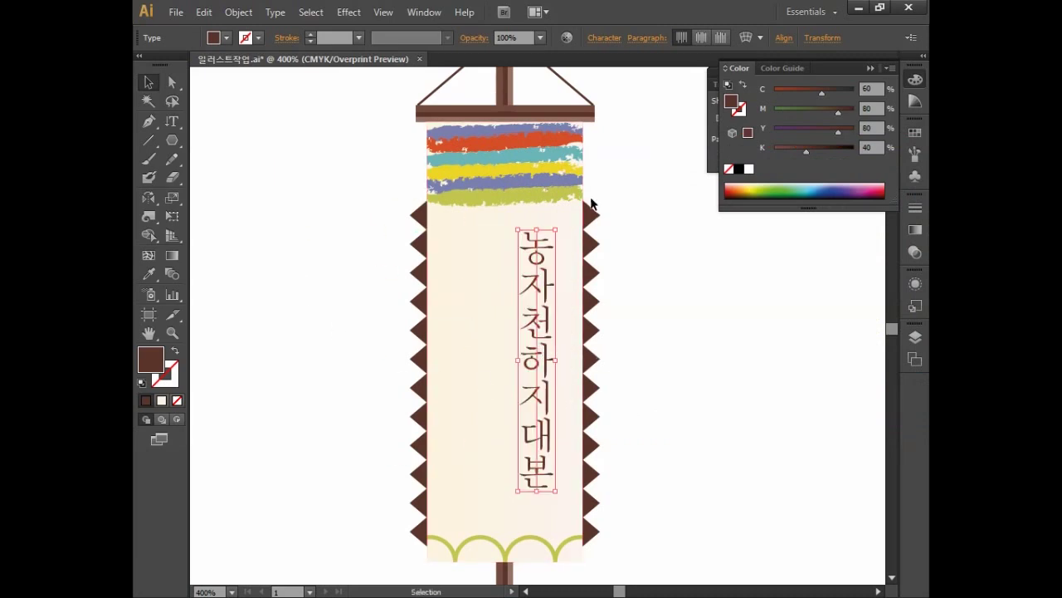
click(604, 37)
click(610, 63)
click(630, 147)
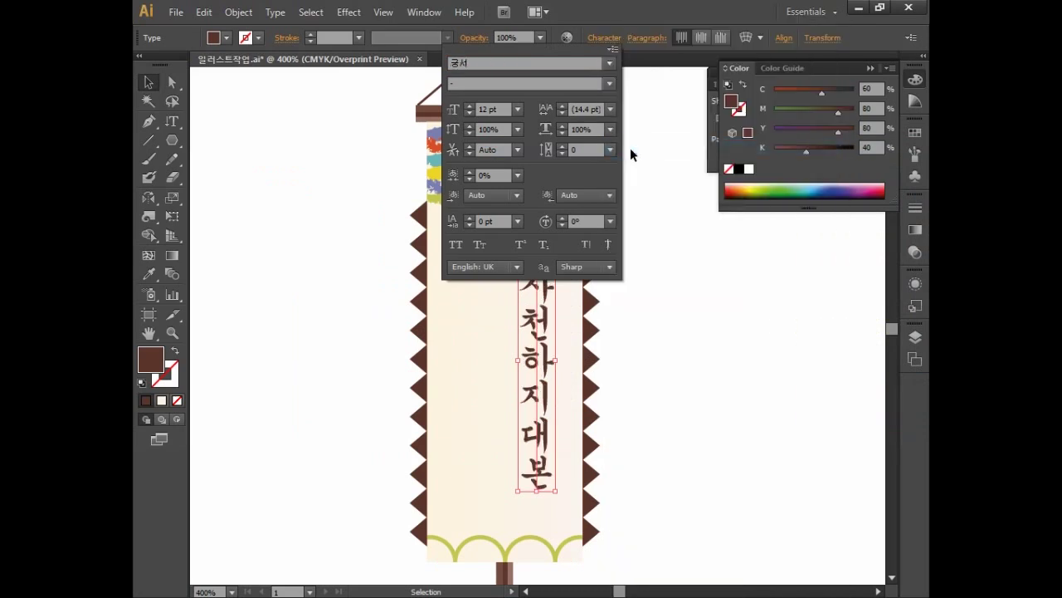
click(632, 157)
Enlarge the Korean text to span from below the stripes to the scallops and shift it slightly left.
drag(558, 491, 563, 528)
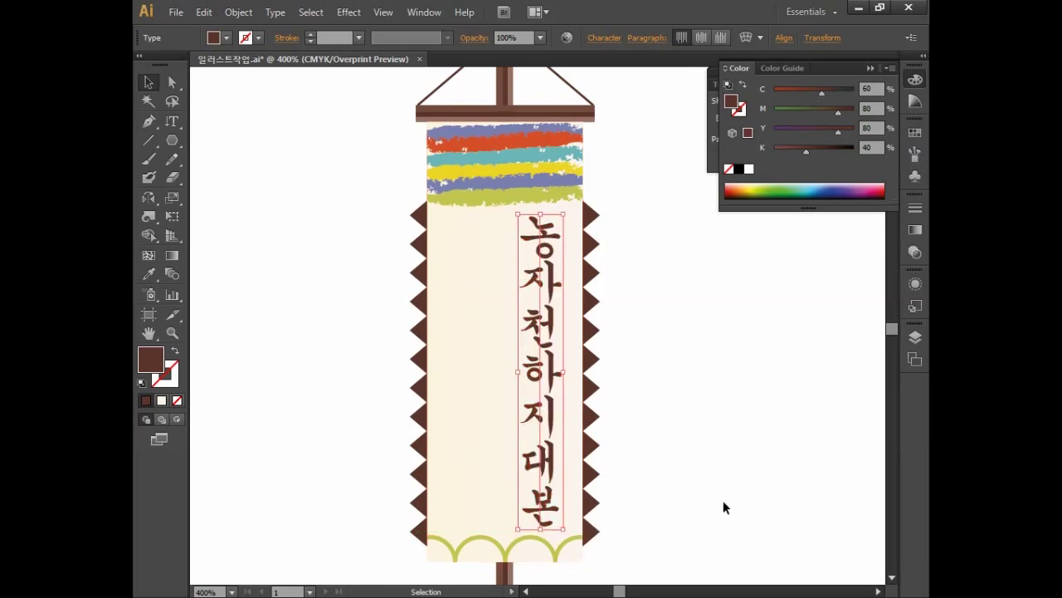
drag(546, 339, 540, 339)
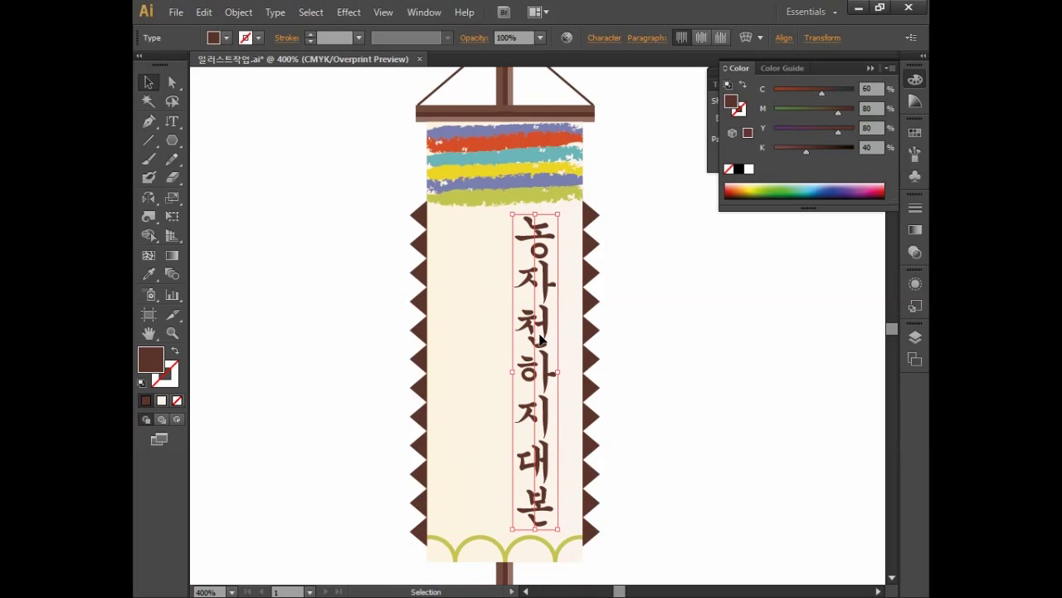
Create a second vertical text with the Hanja 農 and place it on the banner's left half beside 농.
click(175, 123)
click(262, 183)
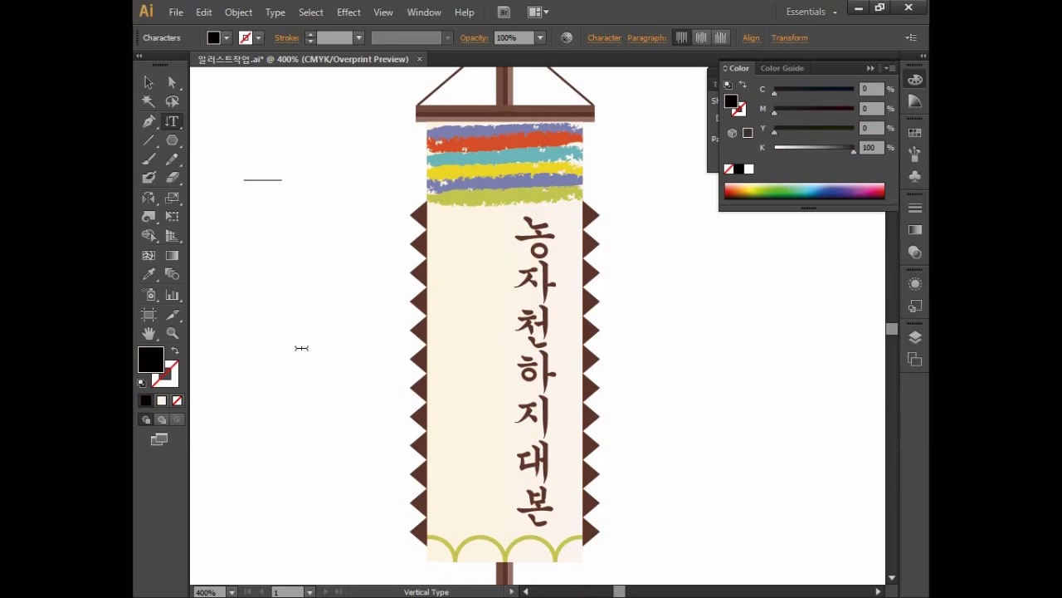
text(노)
key(Hangul_Hanja)
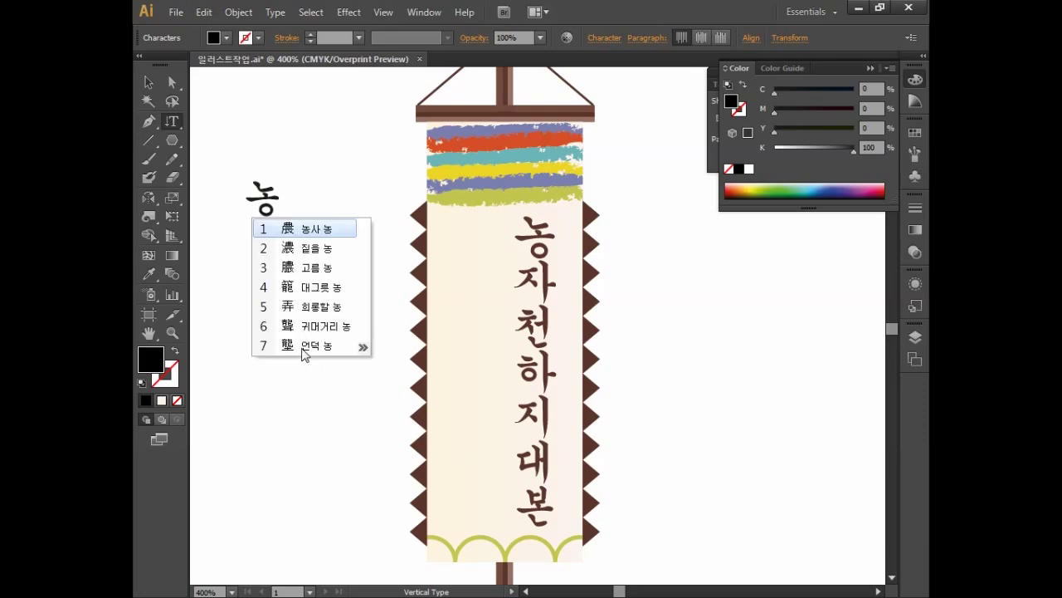
click(306, 231)
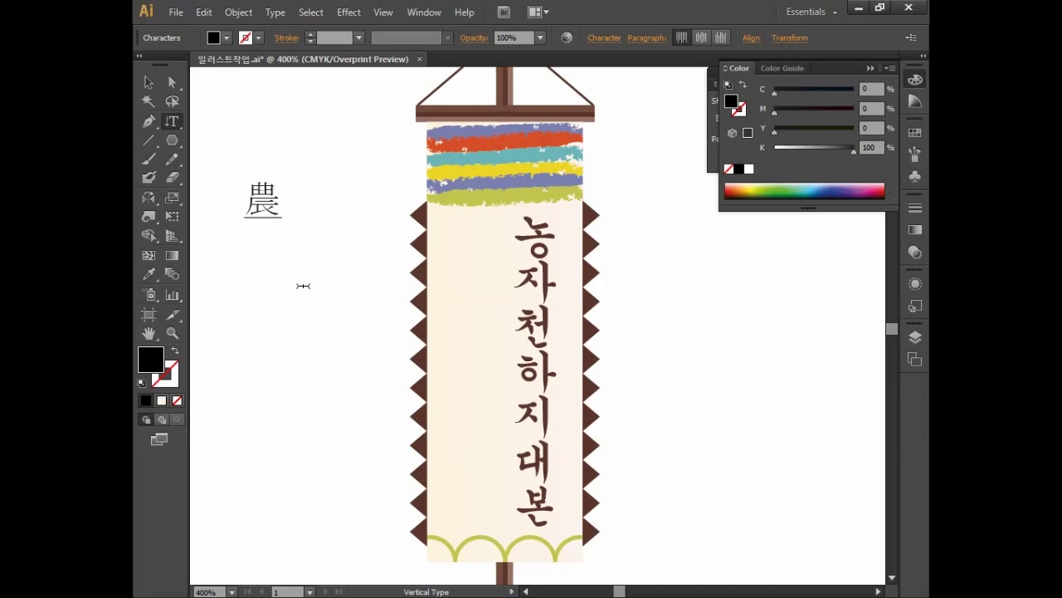
key(Escape)
drag(266, 205, 473, 244)
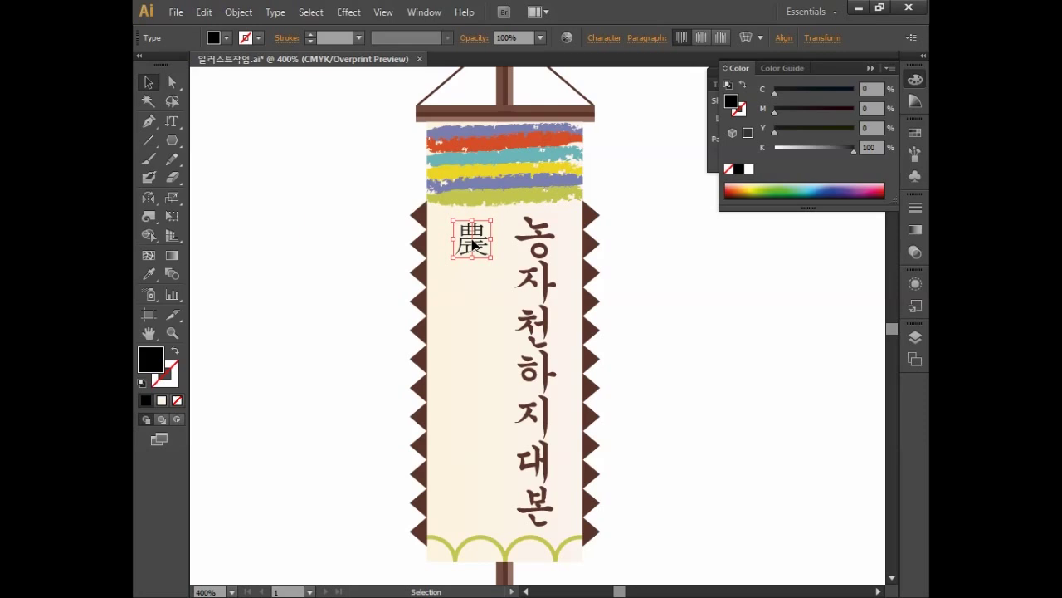
Continue the vertical text below 農 with the Hanja 者天下, converted from 자, 천 and 하.
double_click(475, 247)
text(자)
key(Hangul_Hanja)
click(515, 344)
text(천)
key(Hangul_Hanja)
key(Return)
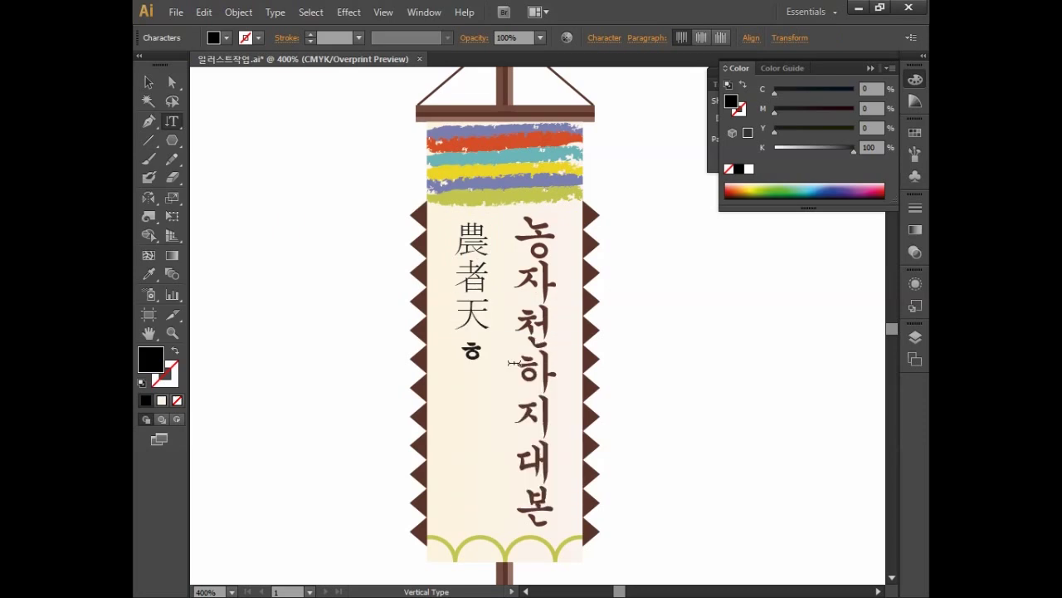
text(하)
key(Hangul_Hanja)
click(521, 400)
Complete the Hanja column with 之大本, converted from 지, 대 and 본.
text(지)
key(Hangul_Hanja)
scroll(523, 498, down, 2)
click(528, 537)
text(대)
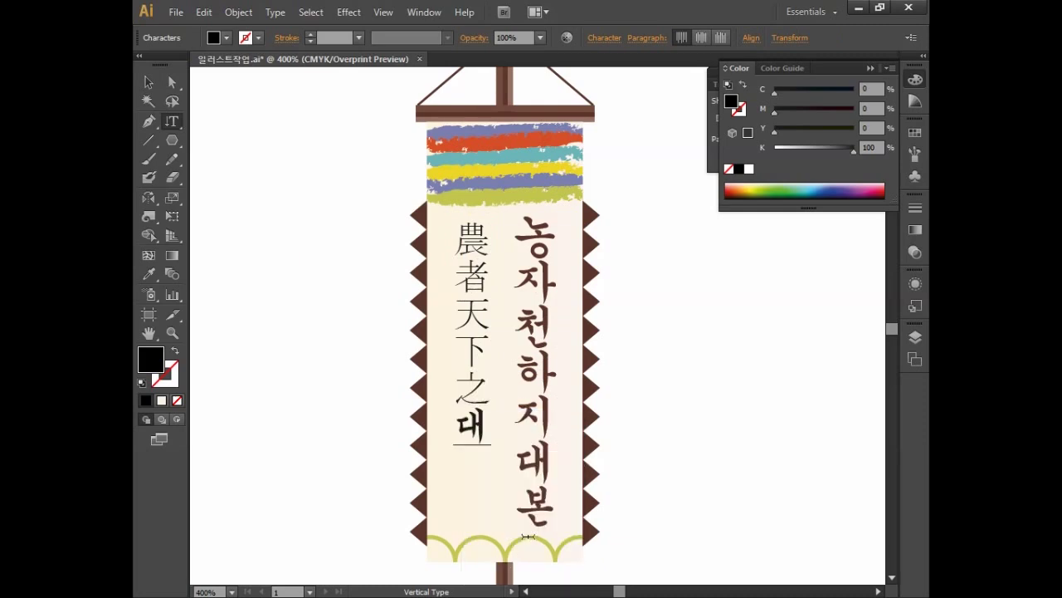
key(Hangul_Hanja)
key(Return)
text(본)
key(Hangul_Hanja)
click(495, 496)
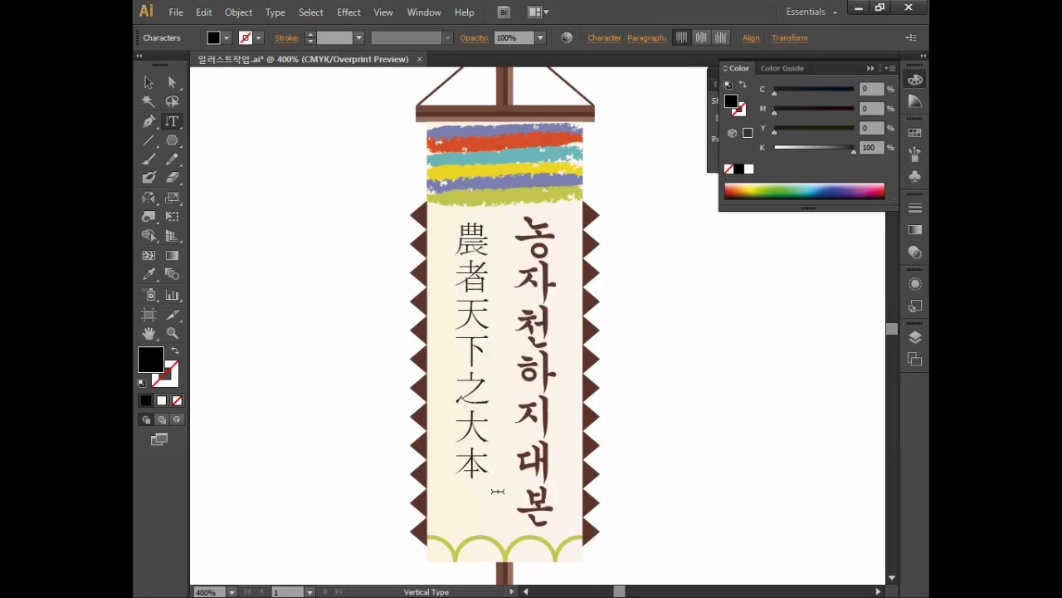
Shift the Hanja text slightly down and right, and give it a 0.3 pt stroke.
click(147, 83)
drag(470, 303, 479, 325)
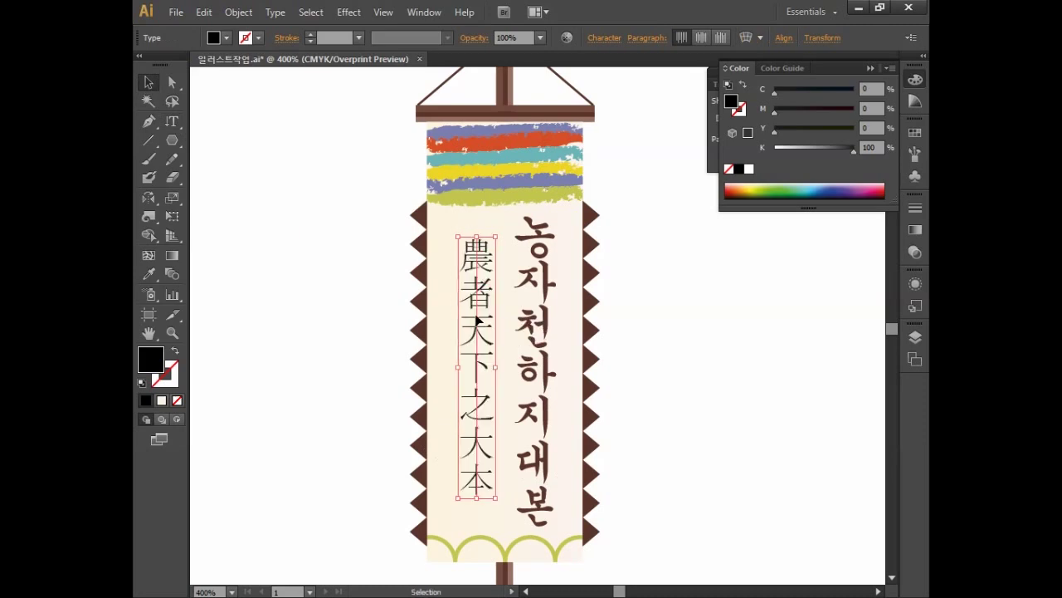
click(310, 34)
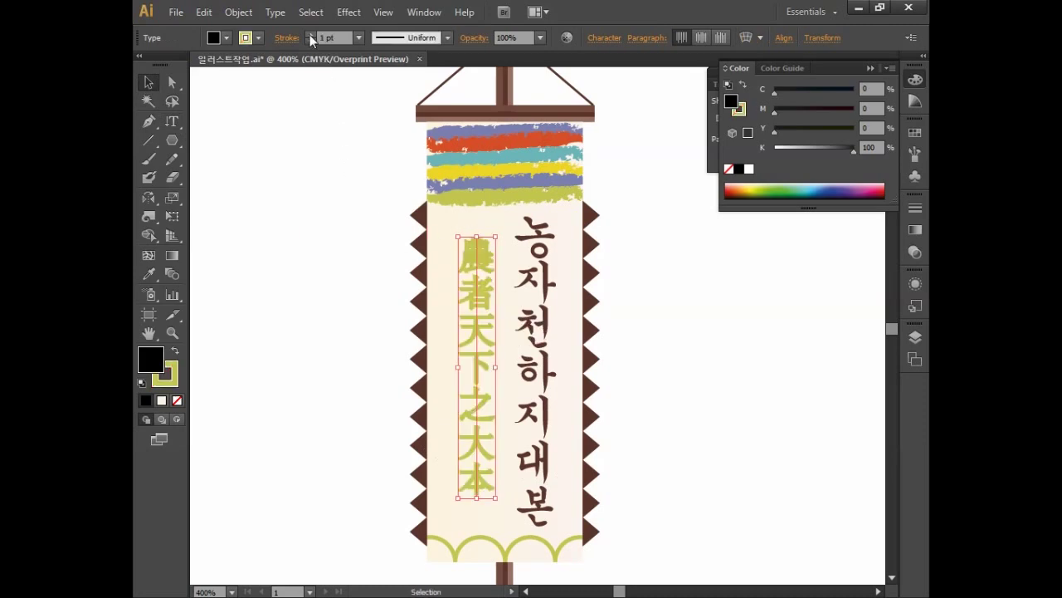
text(0.3)
key(Return)
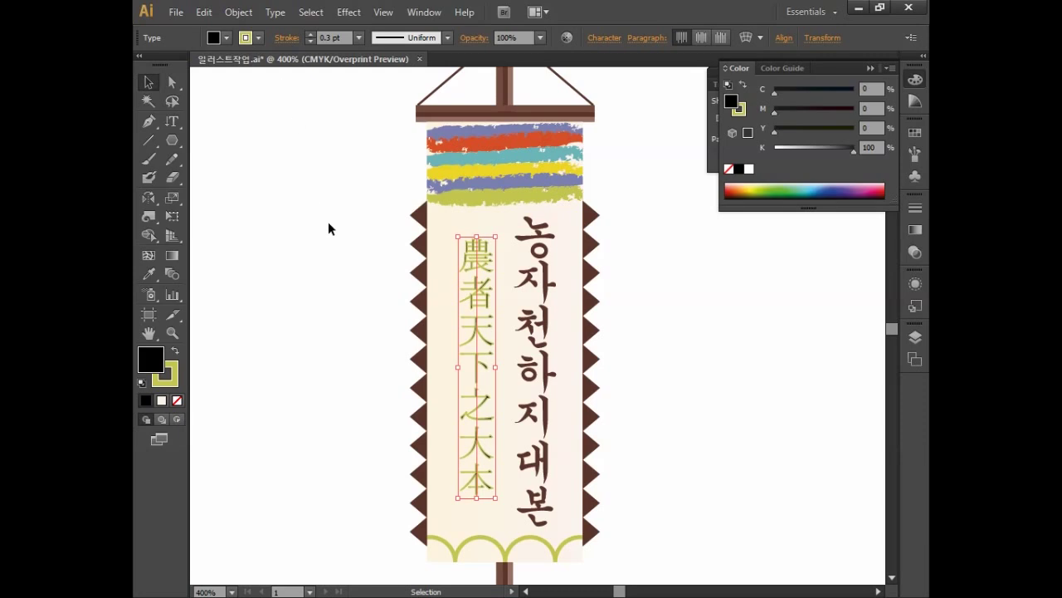
Set the Hanja text's fill colour to C 40, M 40, Y 50, K 0.
double_click(152, 362)
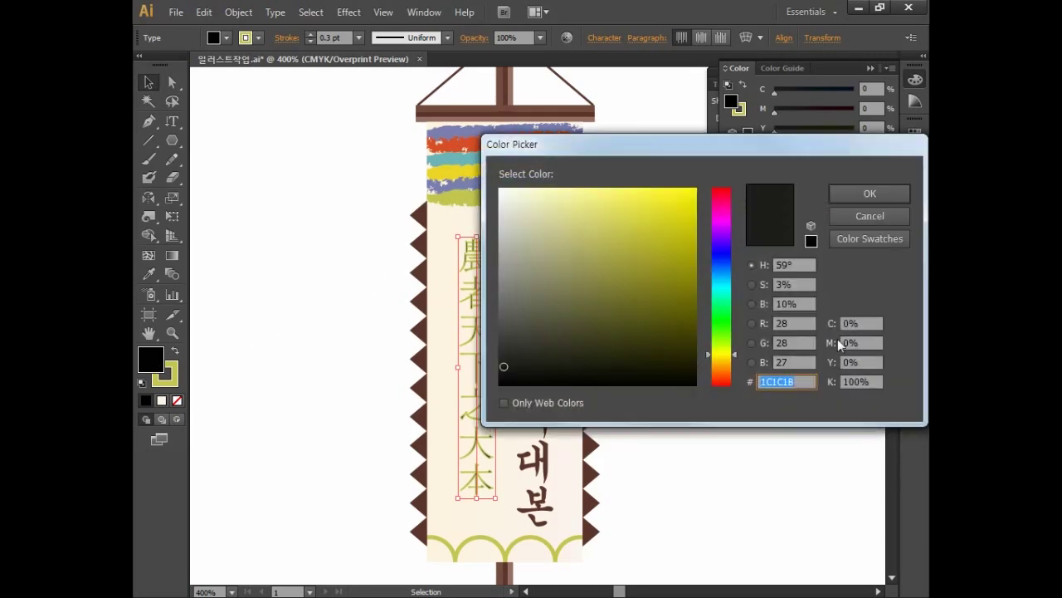
click(863, 323)
text(40)
key(Tab)
text(40)
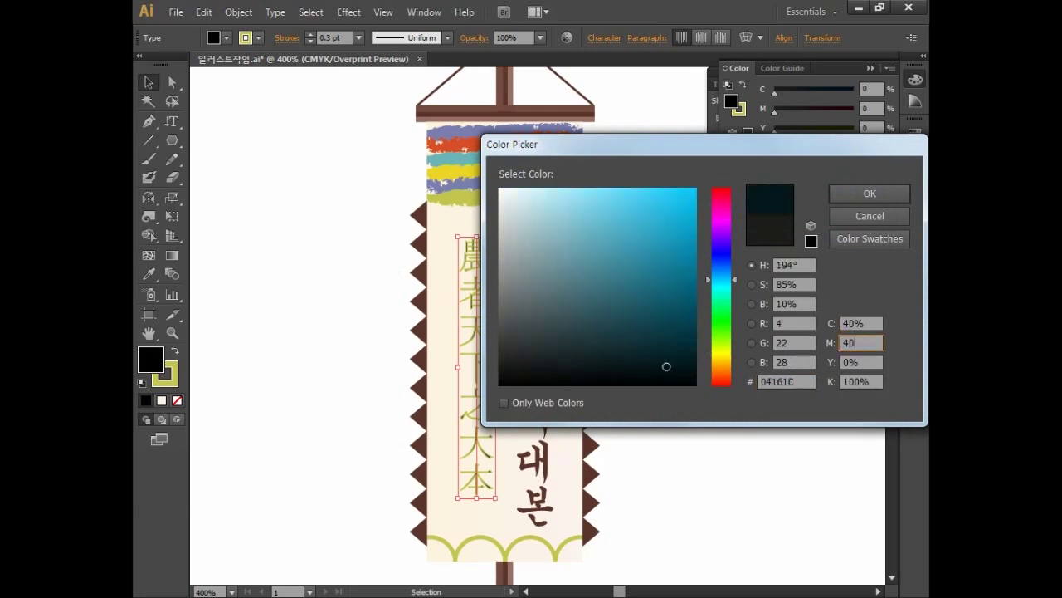
key(Tab)
text(50)
key(Tab)
text(0)
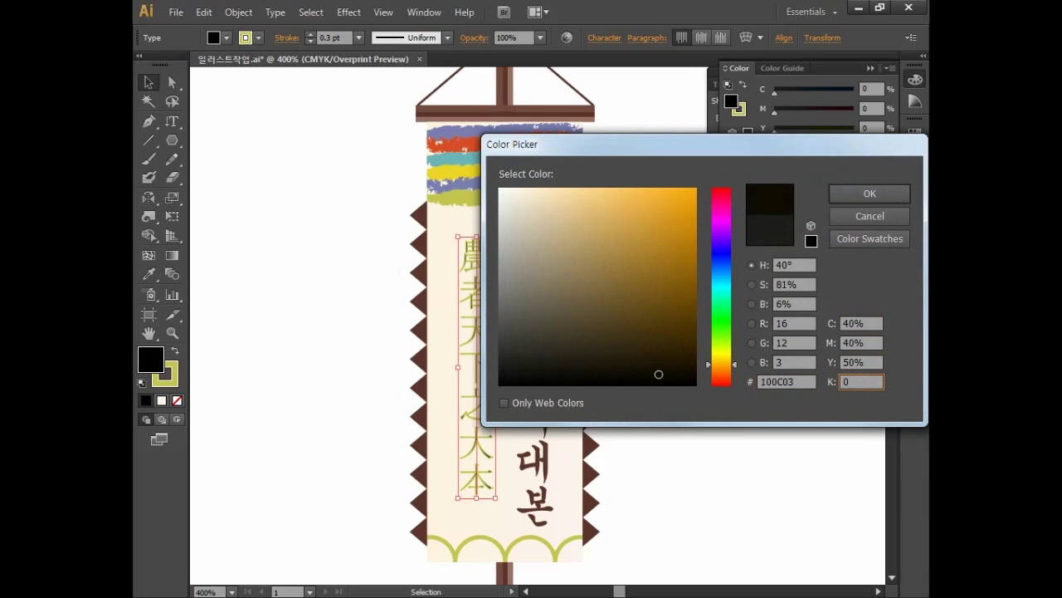
click(863, 194)
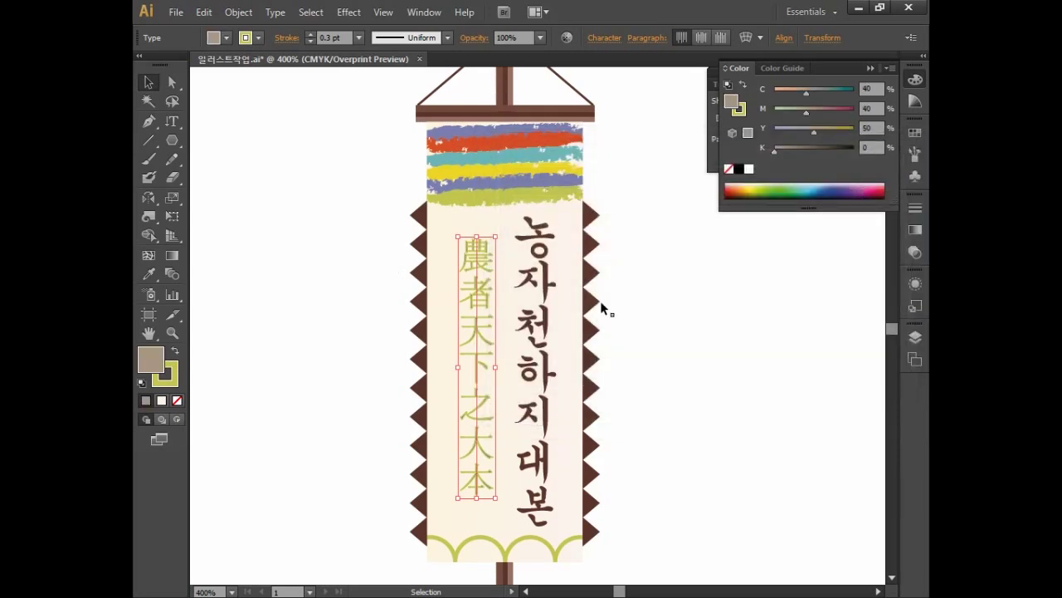
Match the Hanja text's stroke colour to its fill with C 40, M 40, Y 50, K 0.
double_click(170, 377)
click(867, 323)
double_click(867, 322)
text(40)
key(Tab)
text(40)
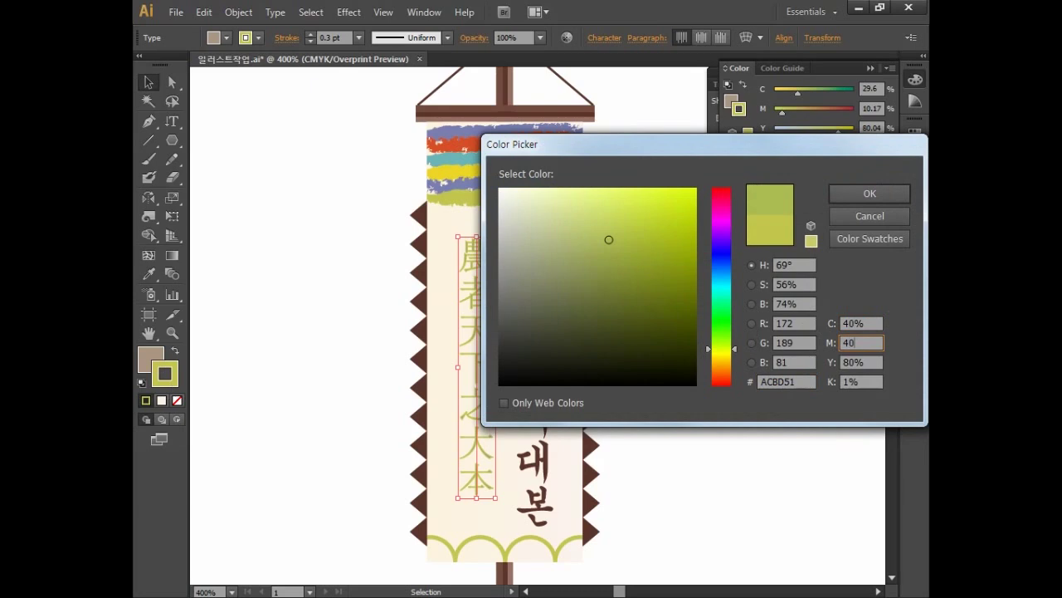
key(Tab)
text(50)
key(Tab)
text(0)
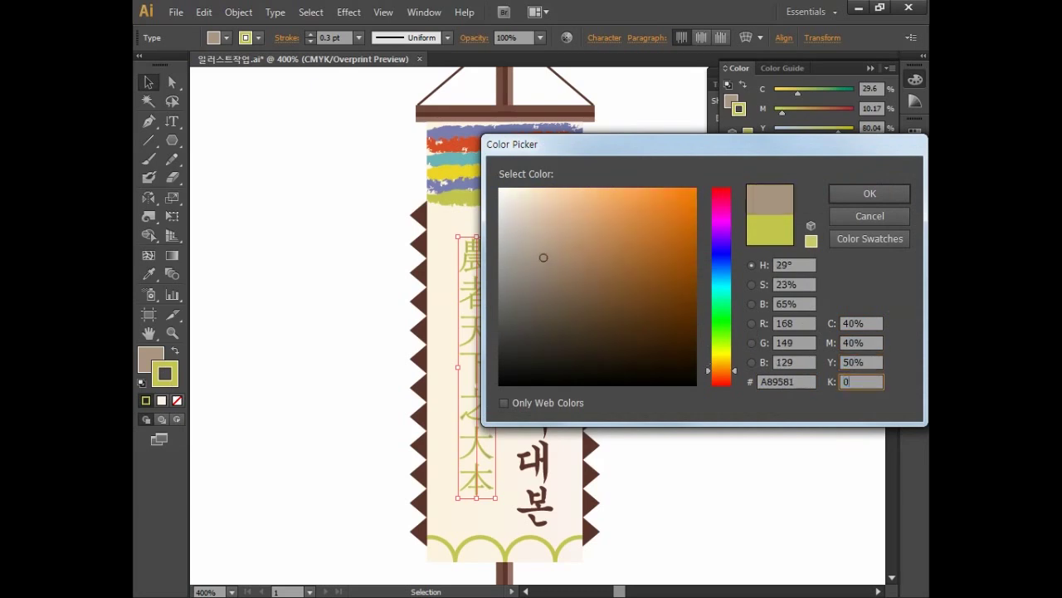
click(847, 197)
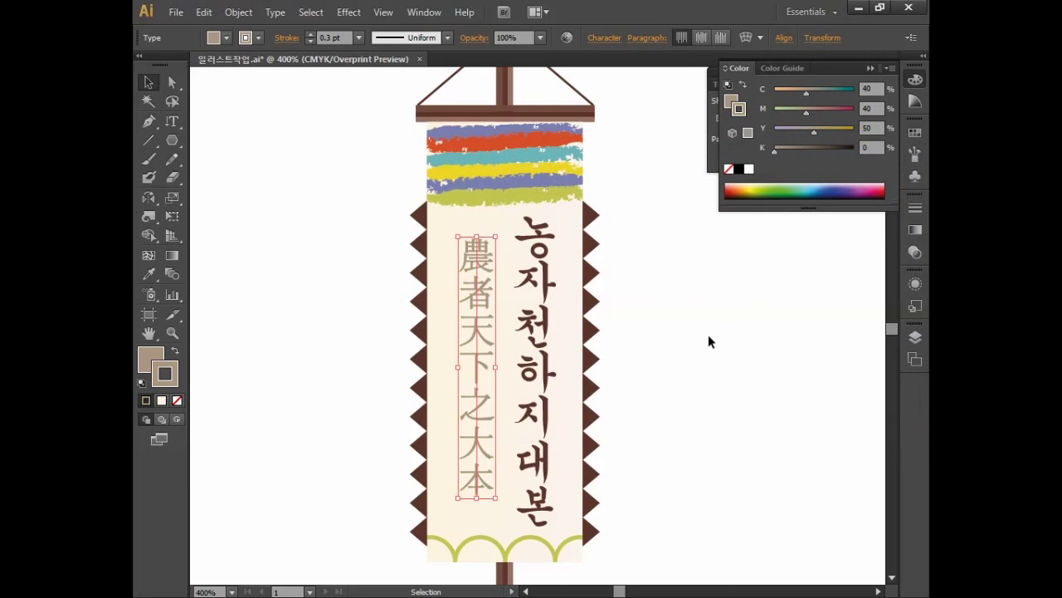
Convert both the Hanja and the Korean vertical texts to outlines.
shift+click(537, 340)
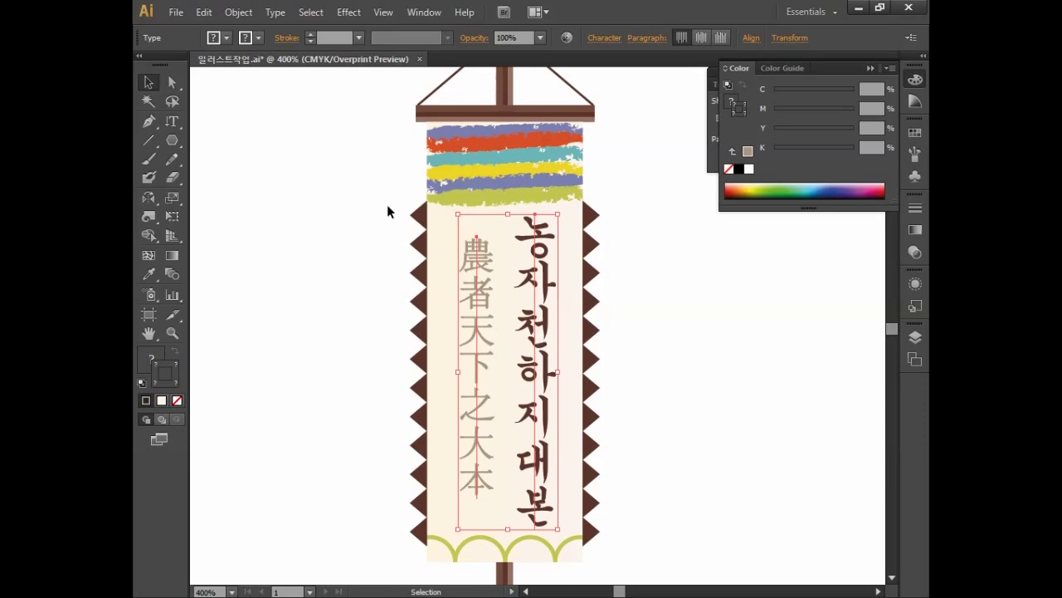
click(273, 12)
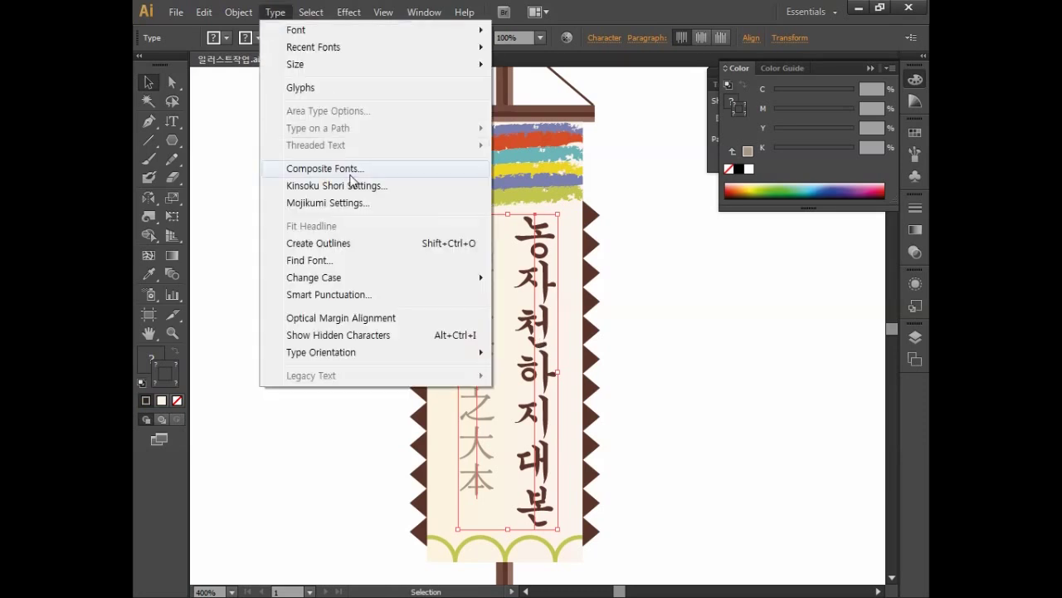
click(354, 243)
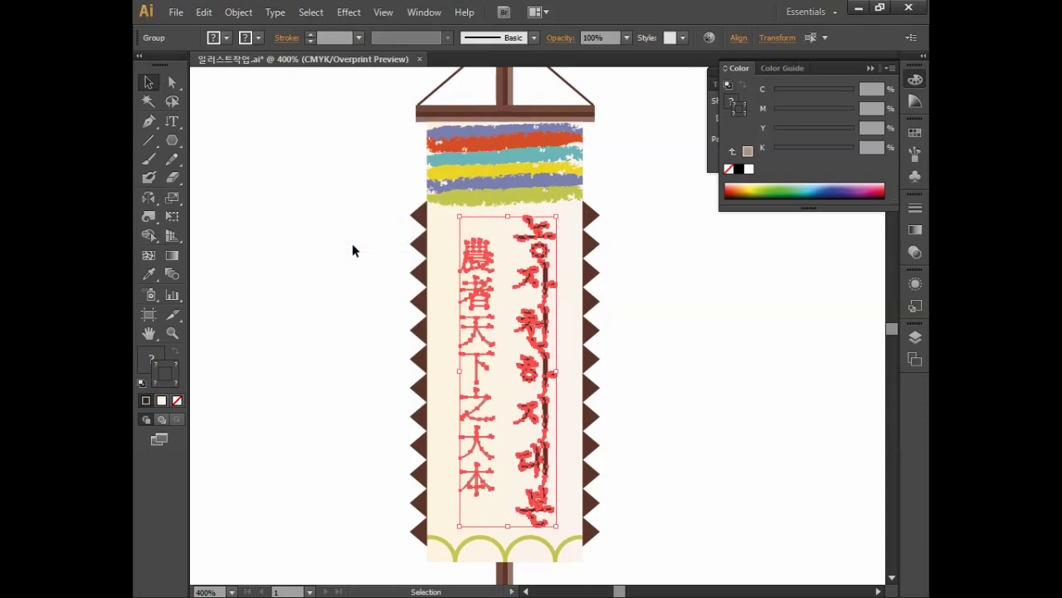
click(353, 250)
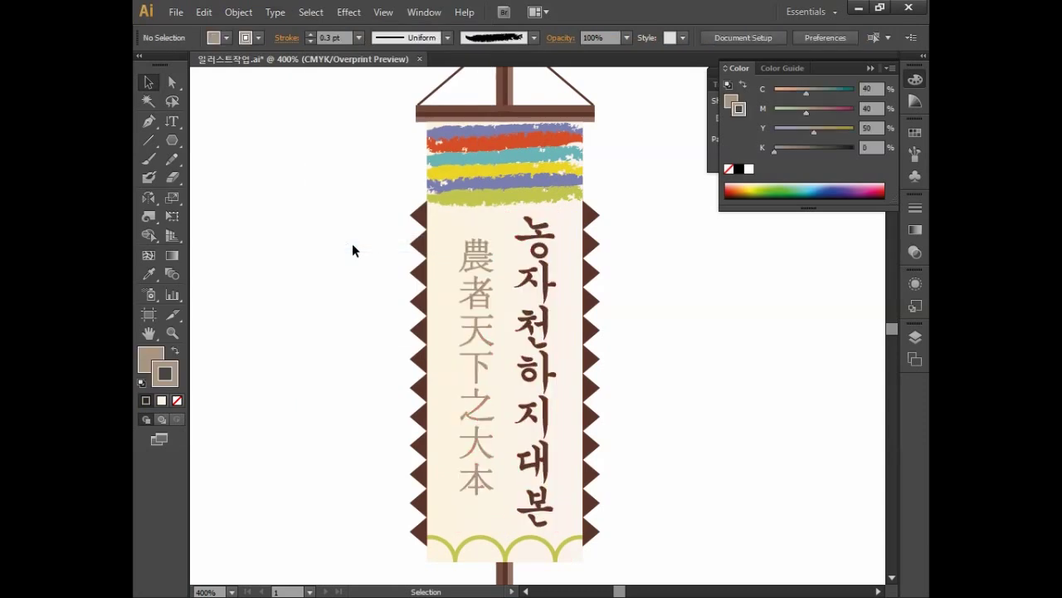
Group all parts of the finished banner and pole illustration, and collapse the colour settings.
key(ctrl+minus)
key(ctrl+minus)
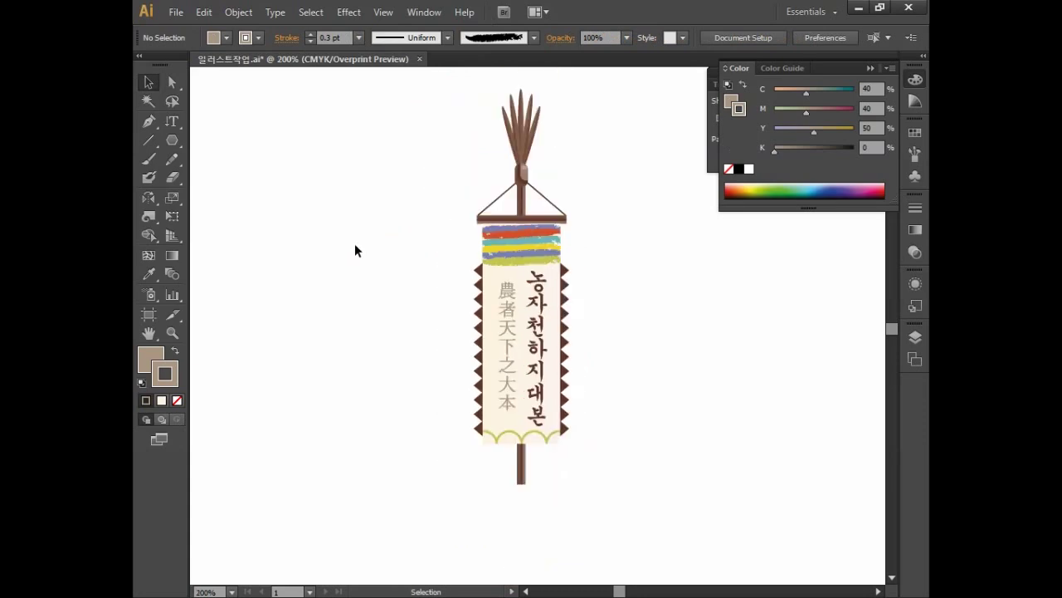
drag(399, 236, 382, 291)
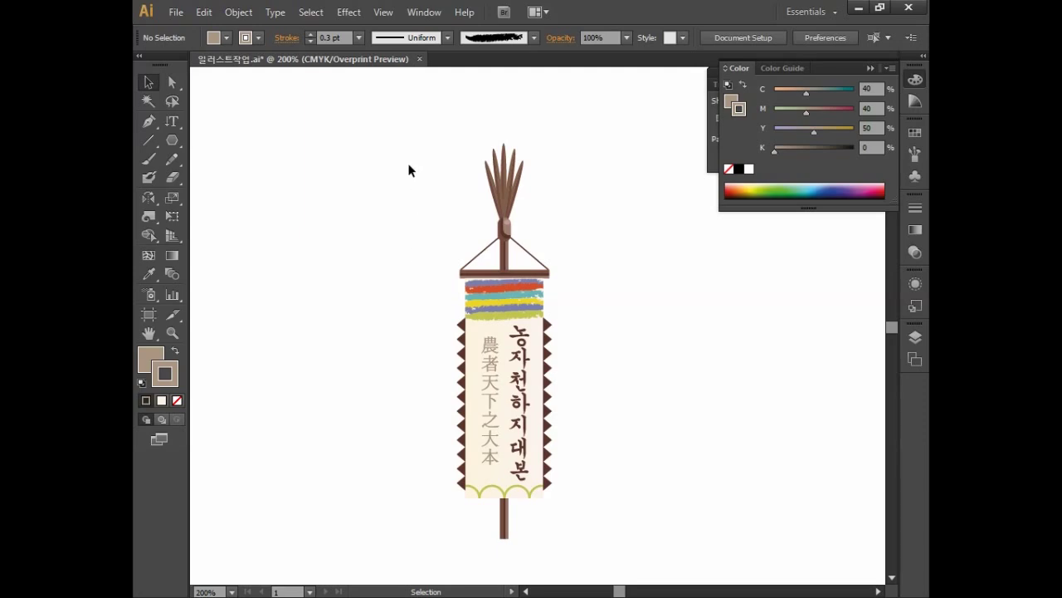
drag(397, 131, 604, 561)
key(a)
key(ctrl+g)
key(v)
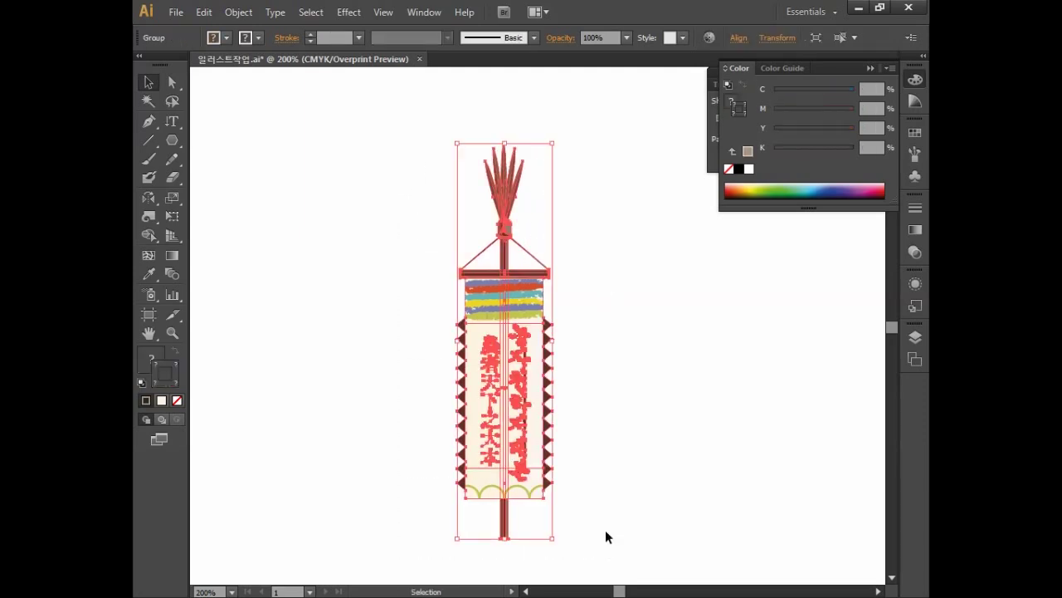
click(614, 417)
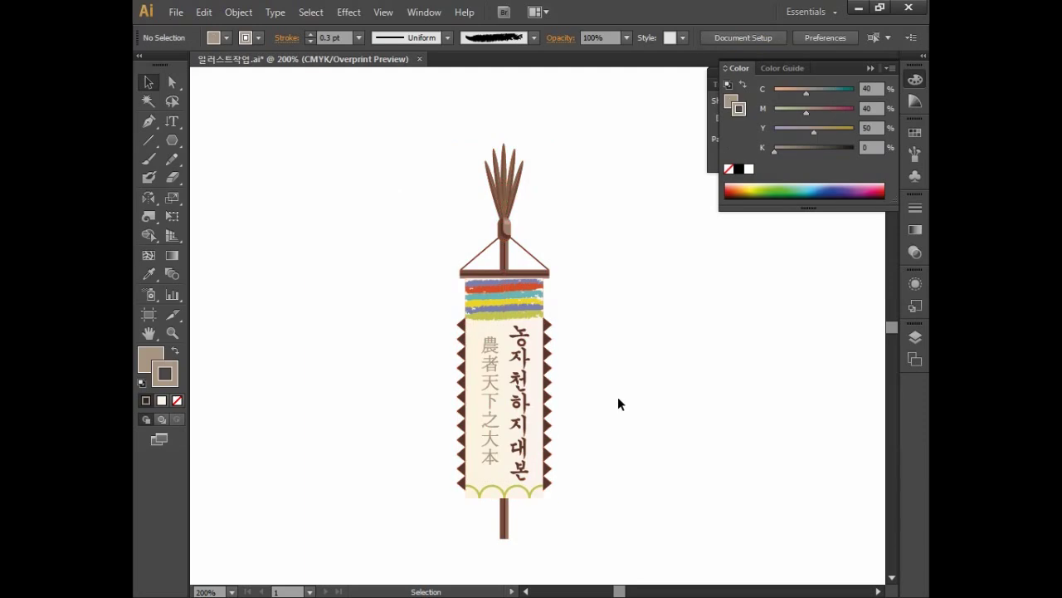
drag(616, 393, 623, 374)
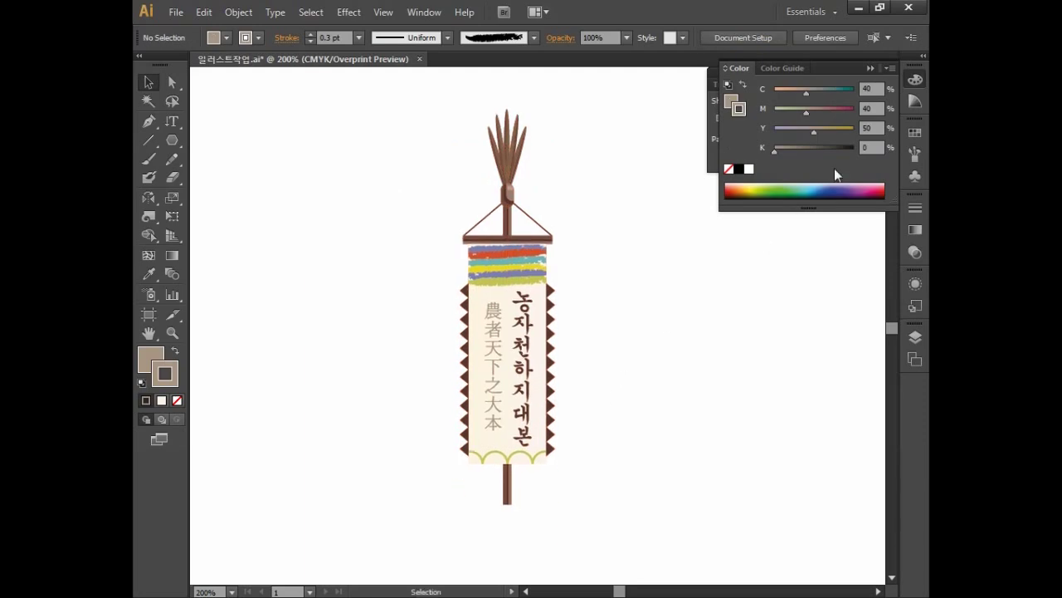
click(916, 78)
click(885, 73)
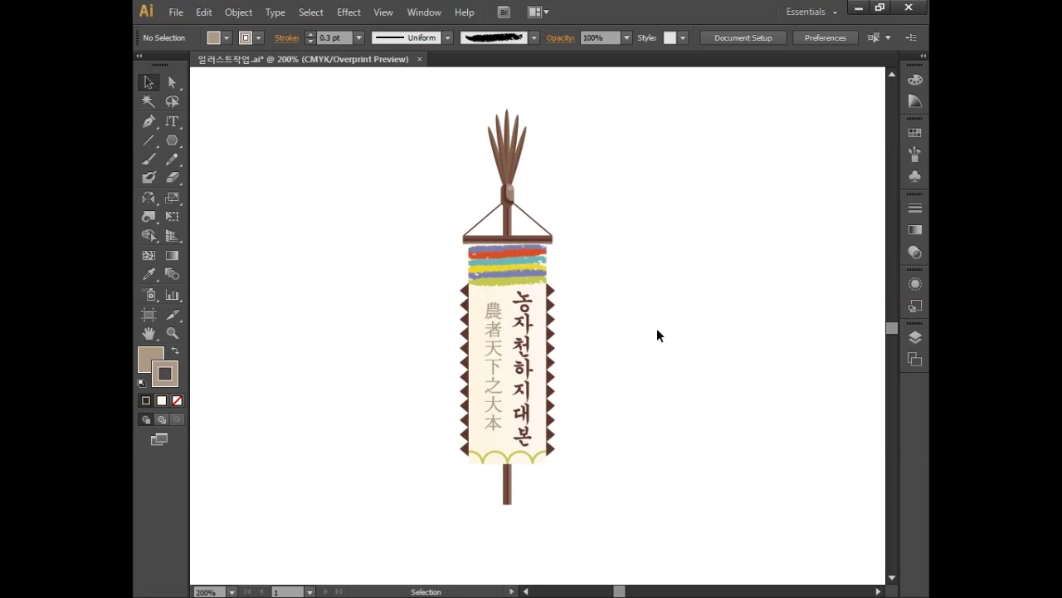
Duplicate the grouped banner illustration into empty canvas space to the left of the original.
click(497, 319)
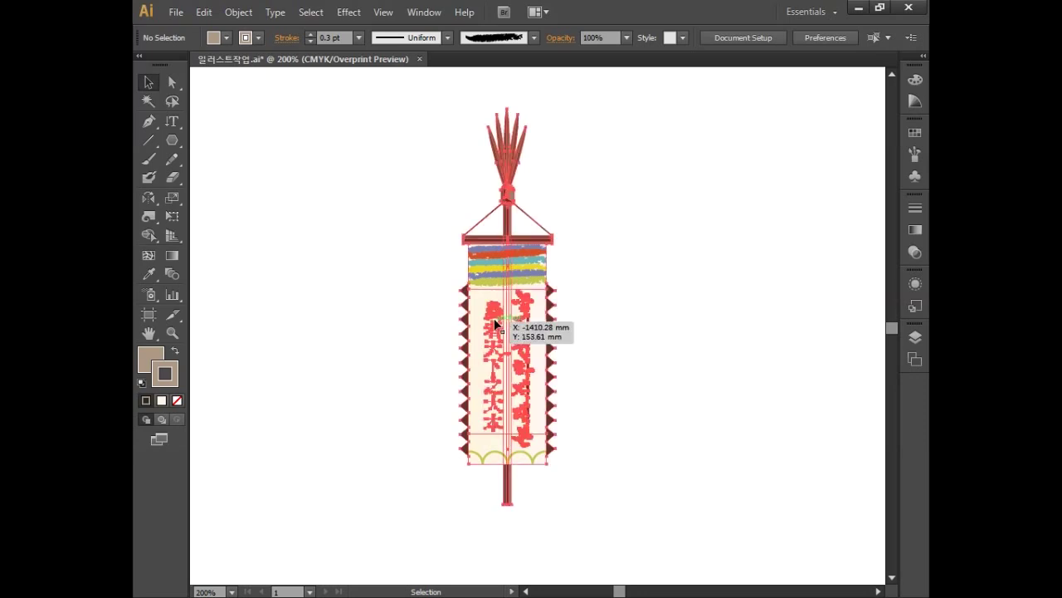
drag(514, 320, 259, 320)
drag(416, 326, 631, 323)
drag(535, 332, 826, 355)
drag(714, 367, 387, 367)
drag(493, 367, 687, 367)
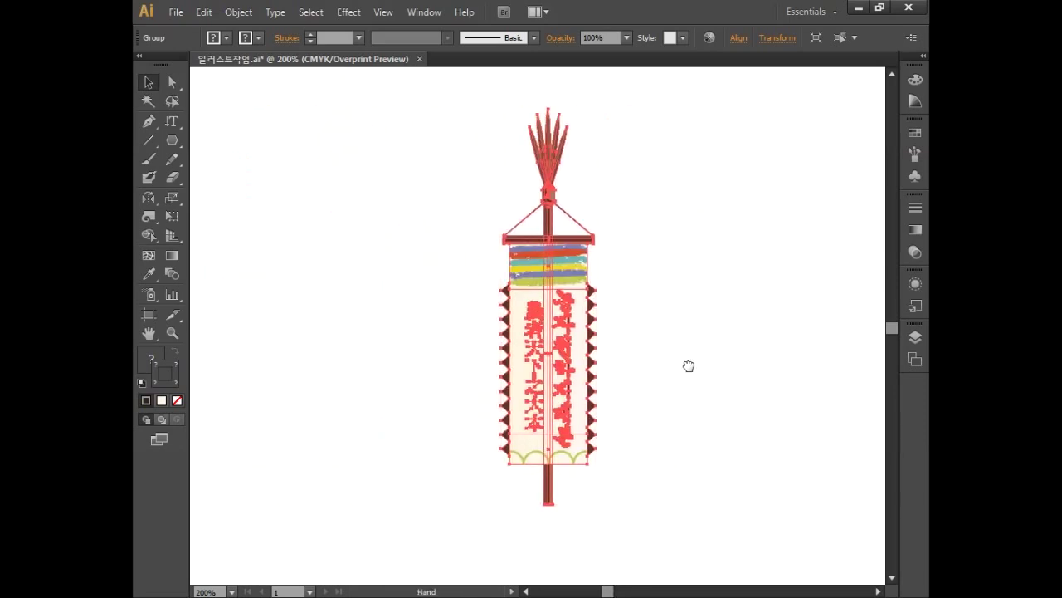
Ungroup the duplicated banner illustration into its separate parts.
right_click(547, 285)
click(595, 379)
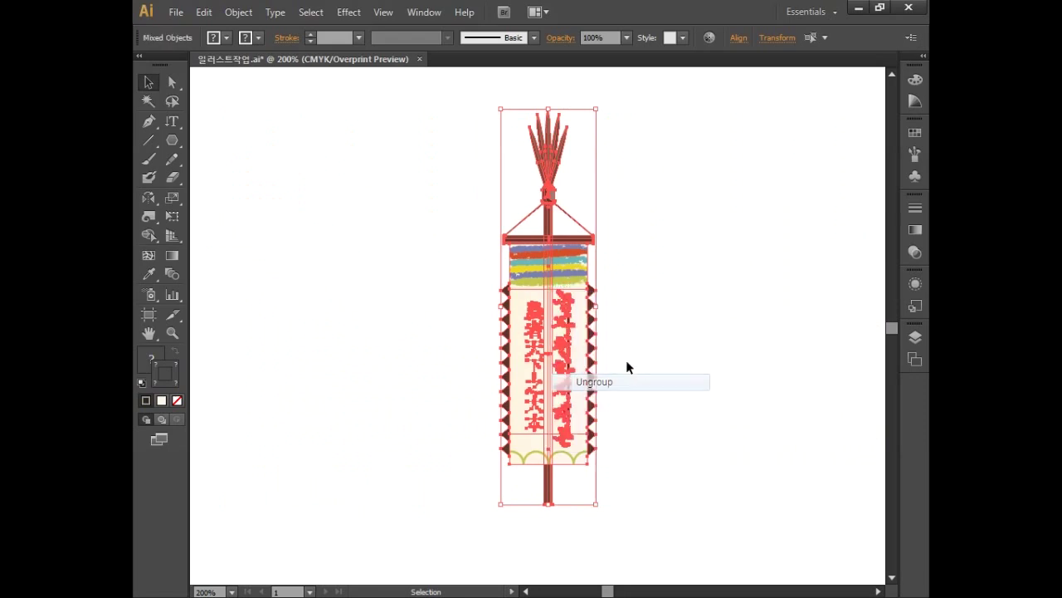
click(600, 385)
click(586, 316)
click(600, 324)
Delete the banner cloth, lettering, edging, feathers, knot and hanging strings from the duplicate, keeping only the pole and crossbar.
drag(620, 485, 564, 262)
key(Delete)
drag(462, 274, 536, 500)
key(Delete)
drag(486, 127, 579, 221)
key(Delete)
click(546, 190)
key(Delete)
key(Delete)
drag(494, 206, 531, 231)
key(Delete)
Shorten the vertical pole from below and lengthen the crossbar equally on both sides to form a cross-shaped frame.
drag(512, 299, 564, 410)
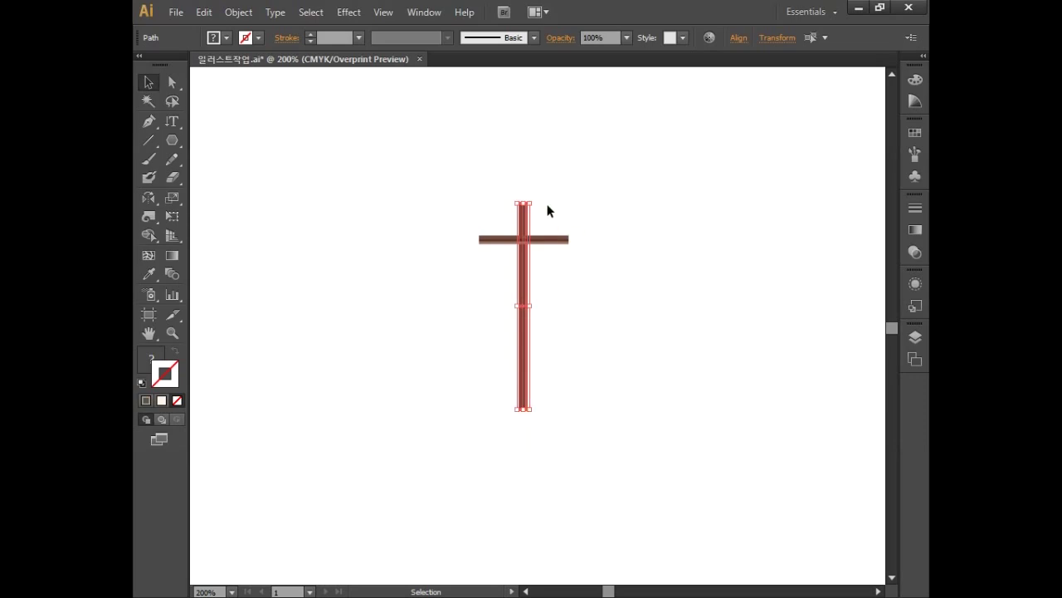
click(562, 239)
drag(568, 240, 638, 265)
click(591, 353)
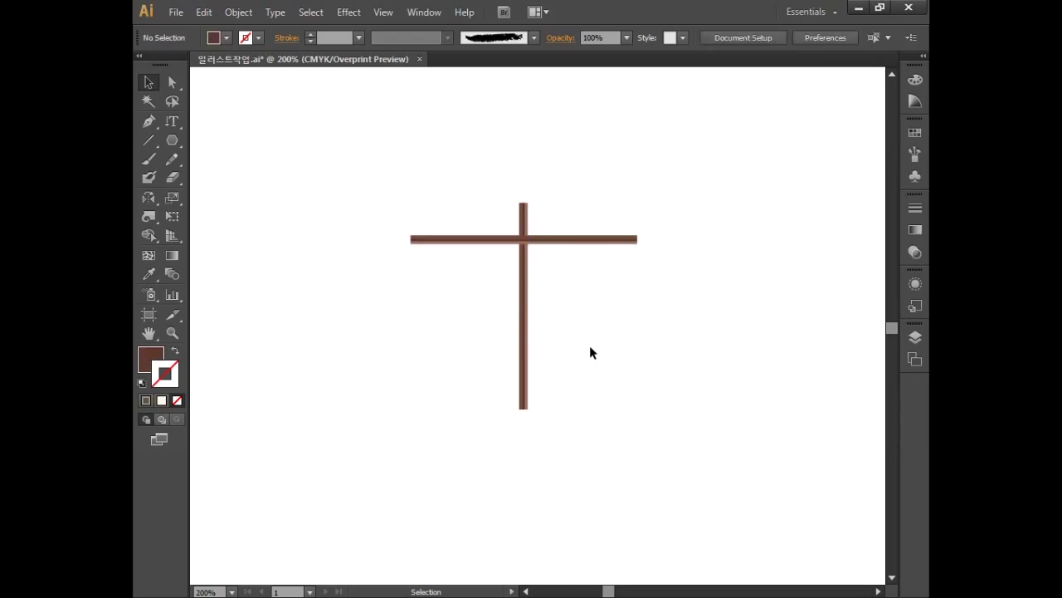
Draw a circle for the head, centred over the top end of the vertical pole.
drag(604, 323, 620, 336)
key(ctrl+plus)
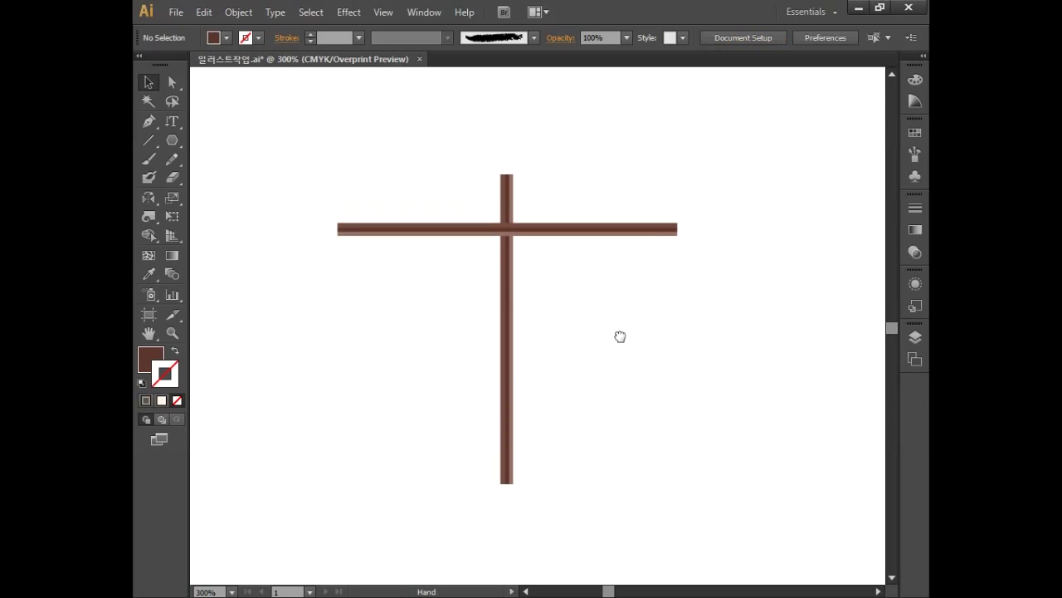
key(ctrl+plus)
drag(591, 264, 605, 415)
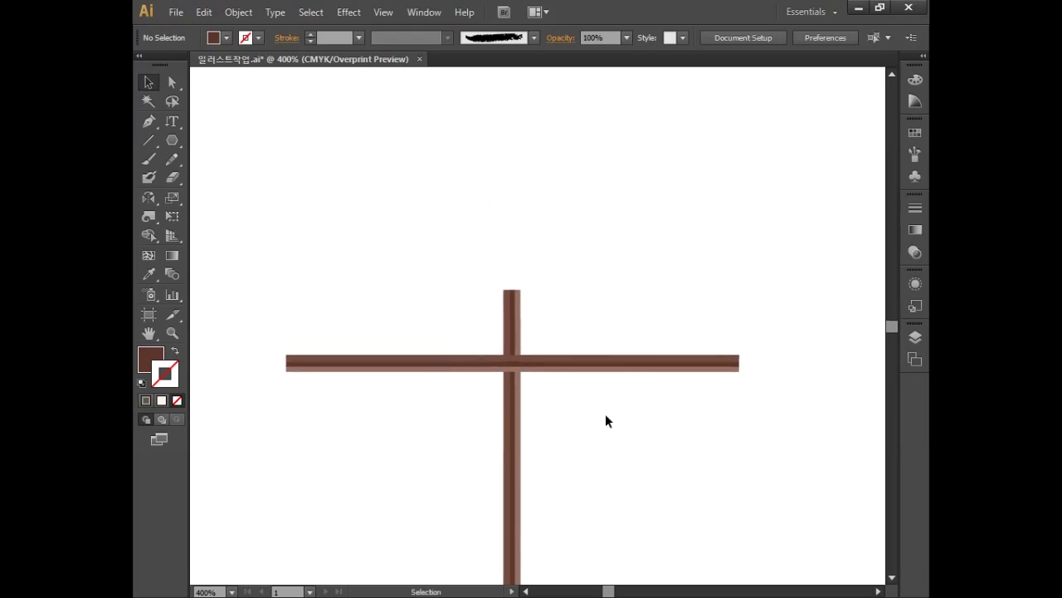
drag(176, 135, 257, 176)
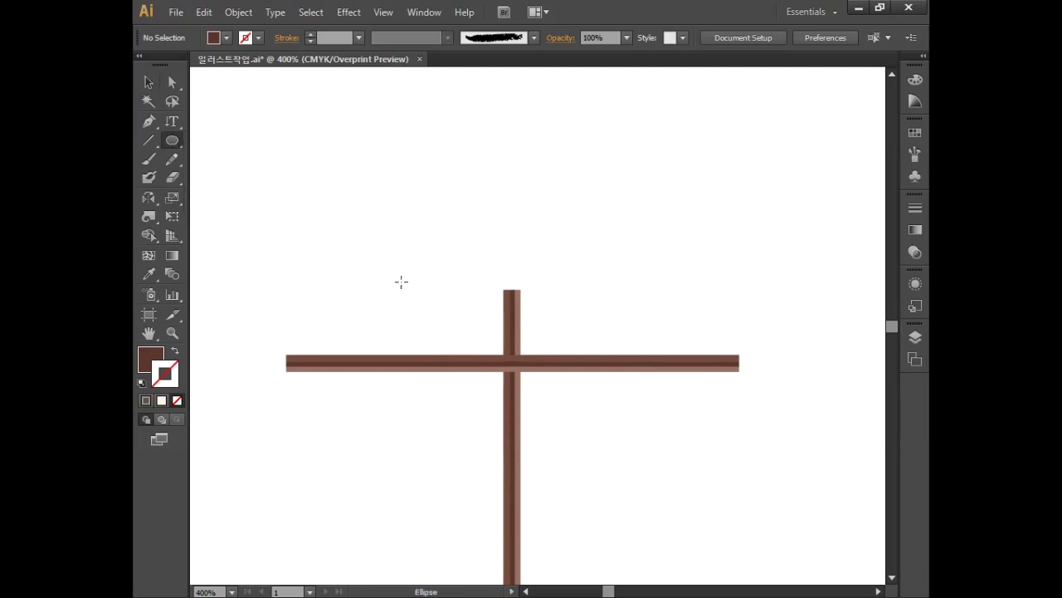
drag(473, 180, 576, 296)
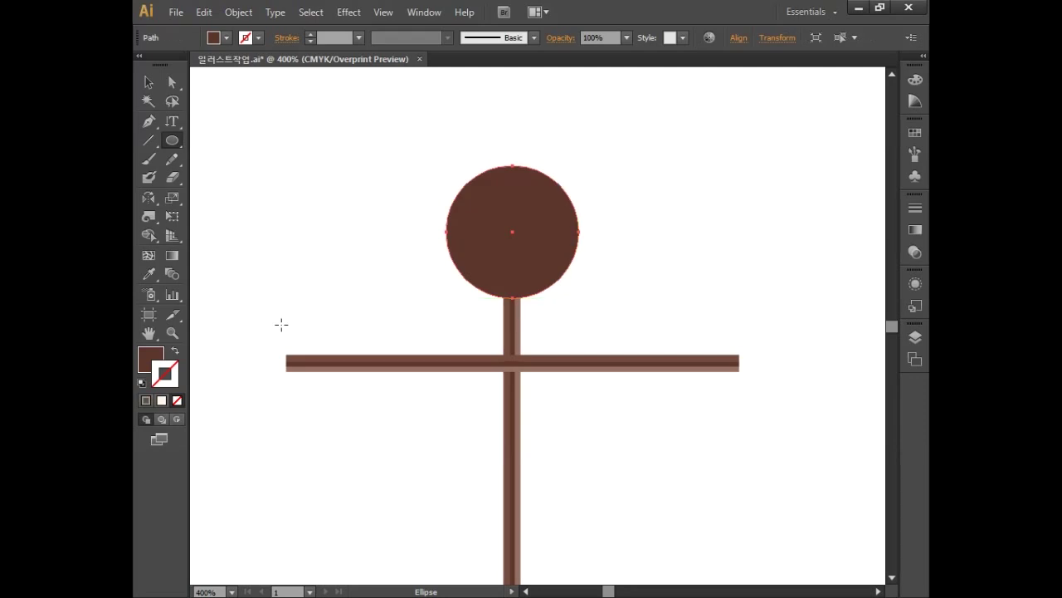
Fill the head circle with a light skin tone of C 0, M 20, Y 20, K 0.
double_click(149, 357)
key(Tab)
text(0)
key(Tab)
text(20)
key(Tab)
text(2)
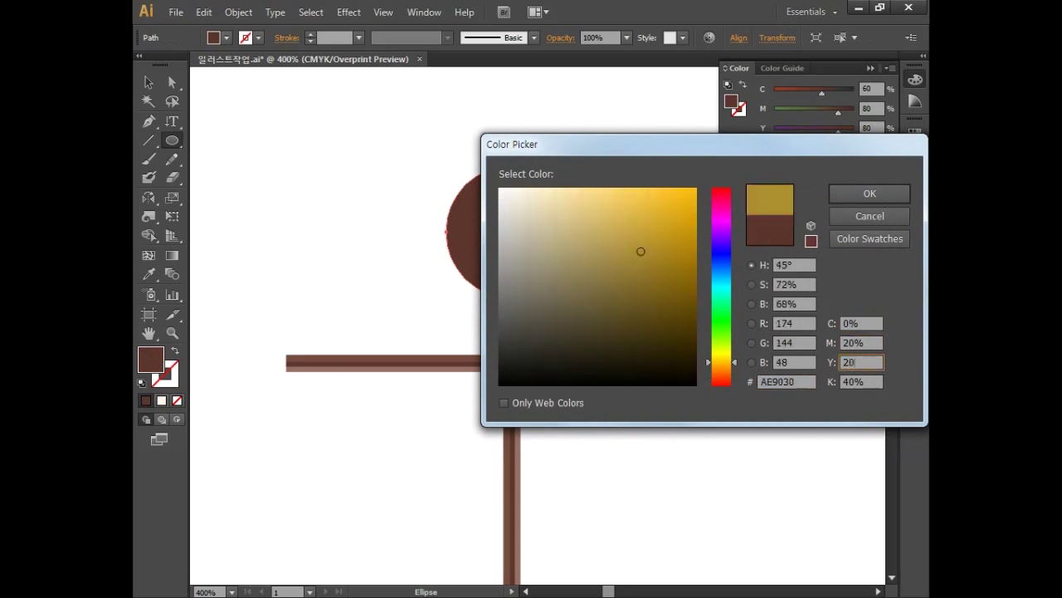
key(Tab)
text(0)
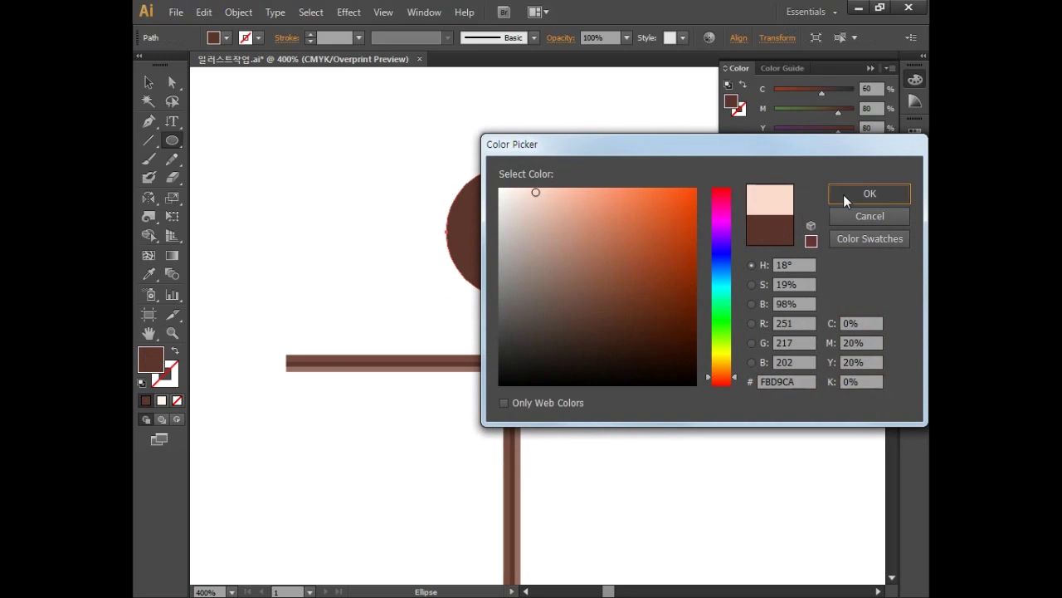
click(843, 194)
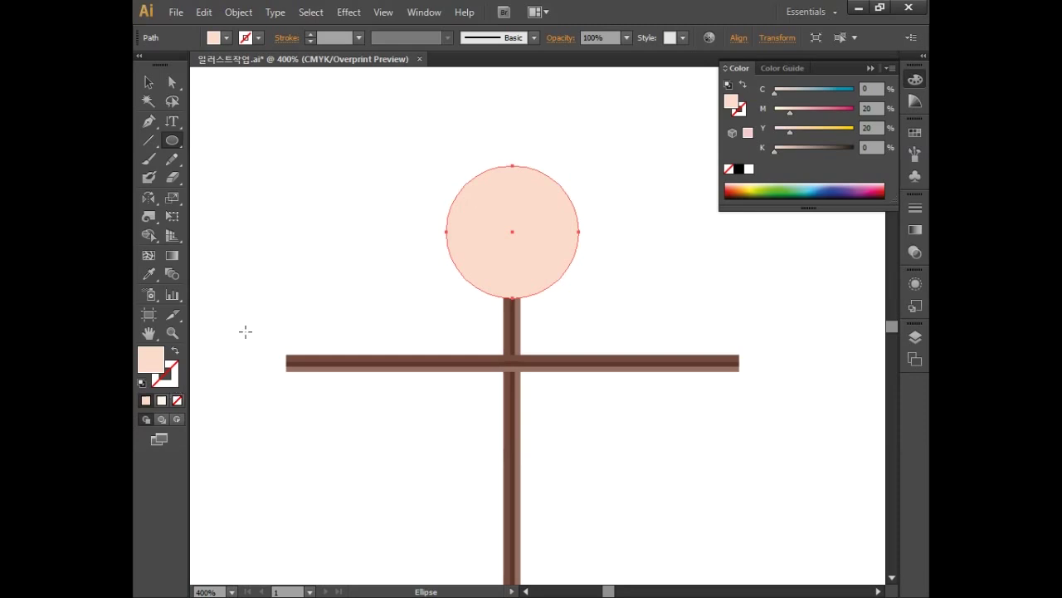
Draw a small circle for an eye in the upper left part of the head.
key(ctrl+equal)
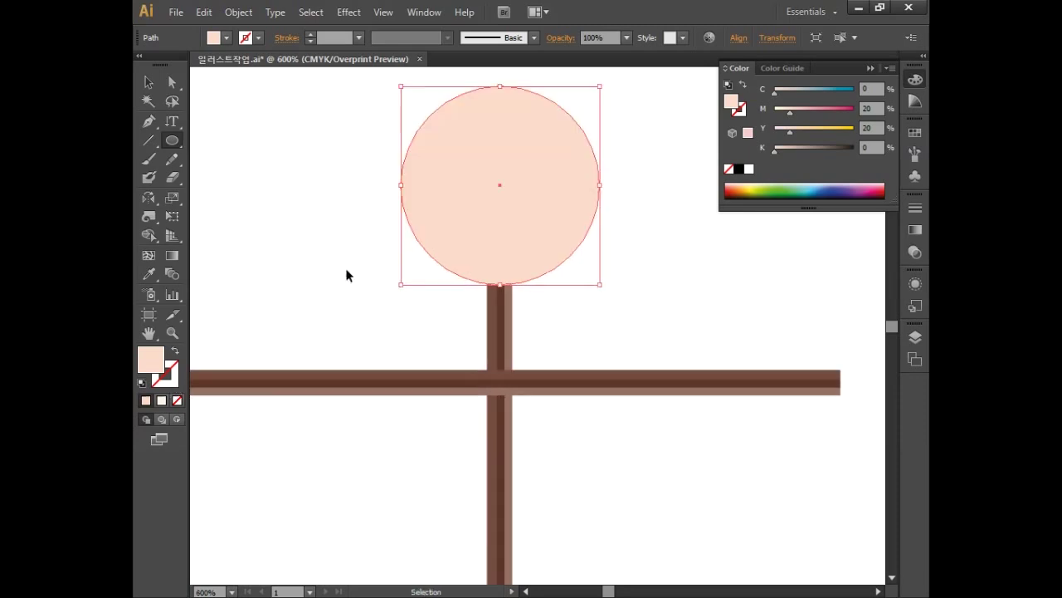
drag(346, 268, 355, 402)
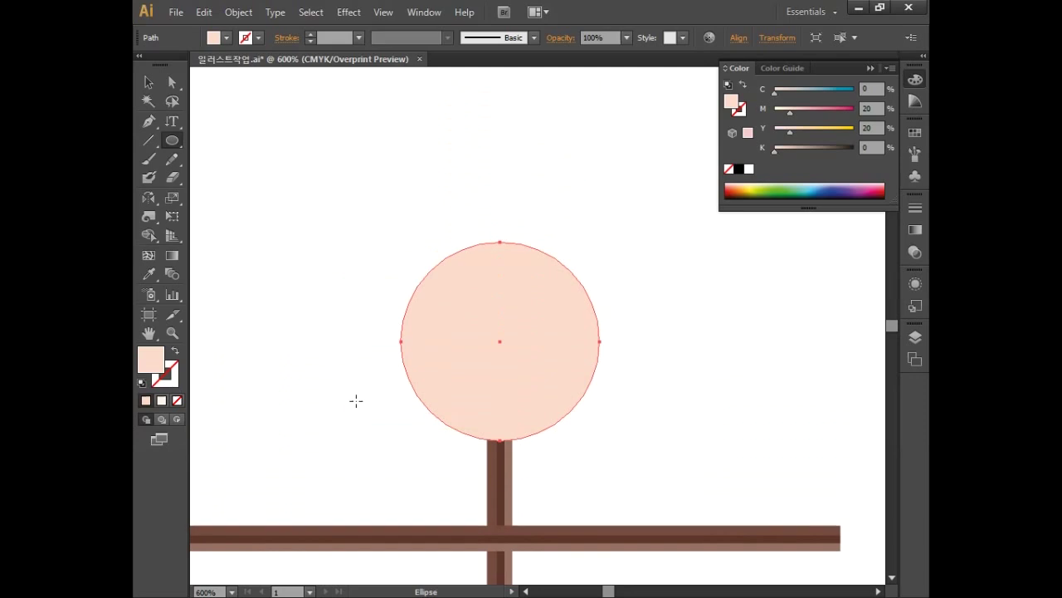
drag(447, 301, 466, 317)
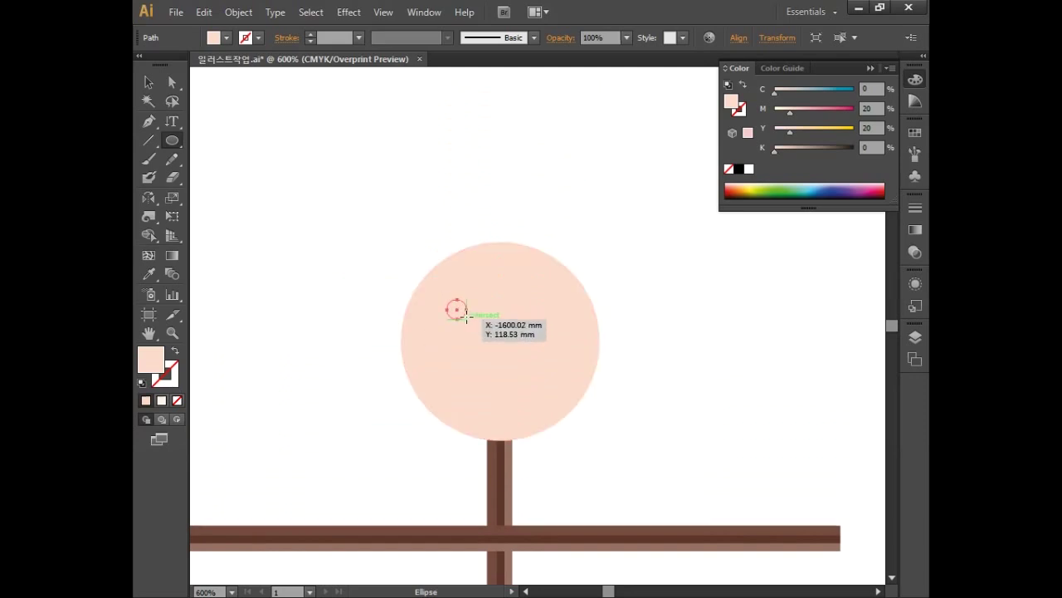
Fill the eye circle with dark purple of C 60, M 80, Y 10, K 50.
double_click(165, 357)
key(Tab)
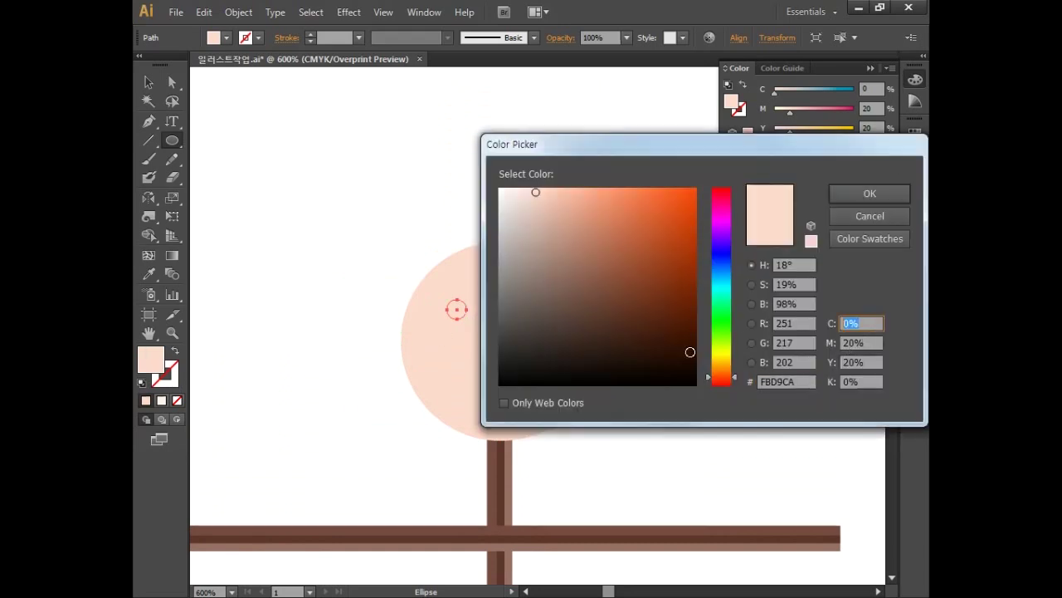
text(60)
key(Tab)
text(80)
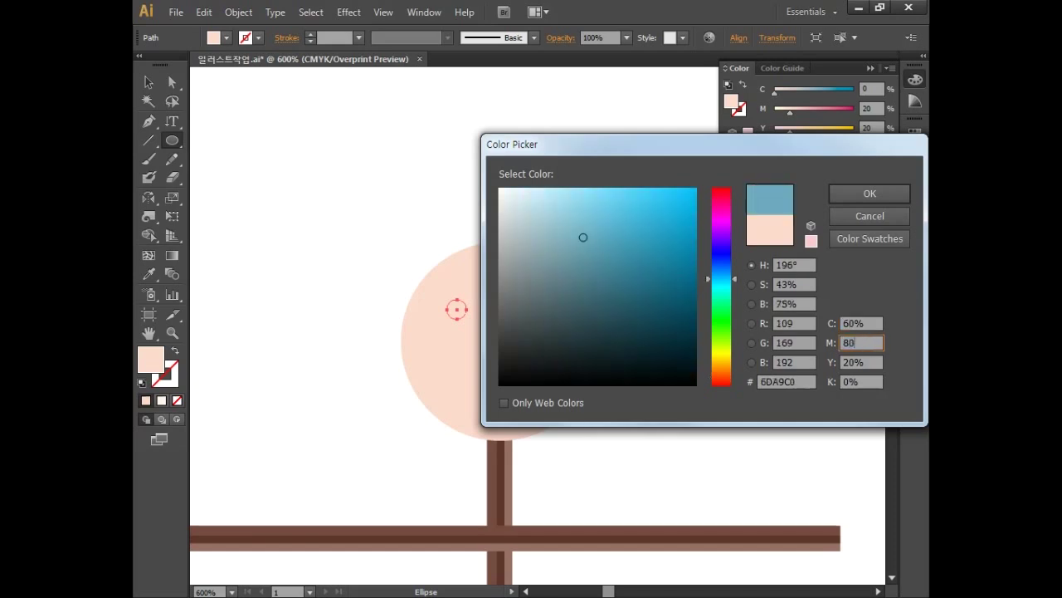
key(Tab)
text(10)
key(Tab)
text(5)
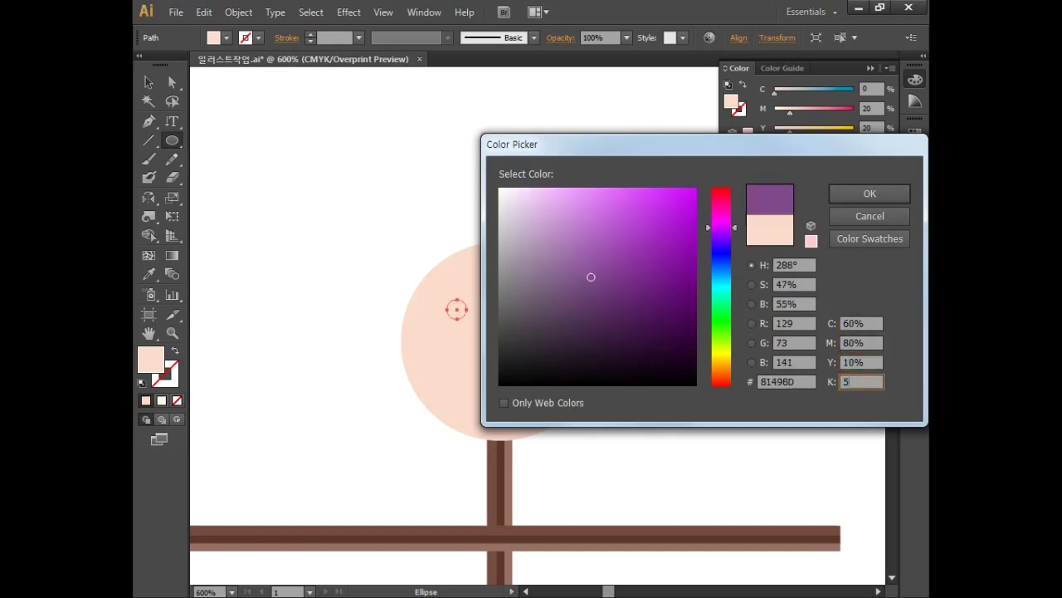
click(868, 193)
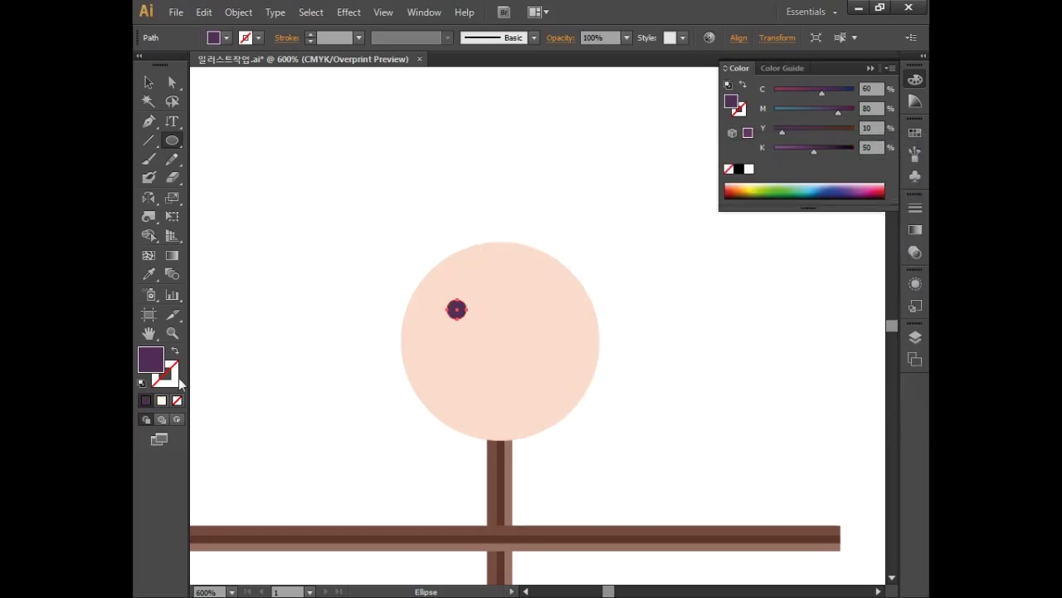
Duplicate the eye to the right side of the face and shift both eyes down and left, keeping the left one lower.
click(149, 82)
drag(458, 310, 541, 314)
drag(543, 313, 542, 311)
drag(460, 318, 459, 336)
shift+click(549, 321)
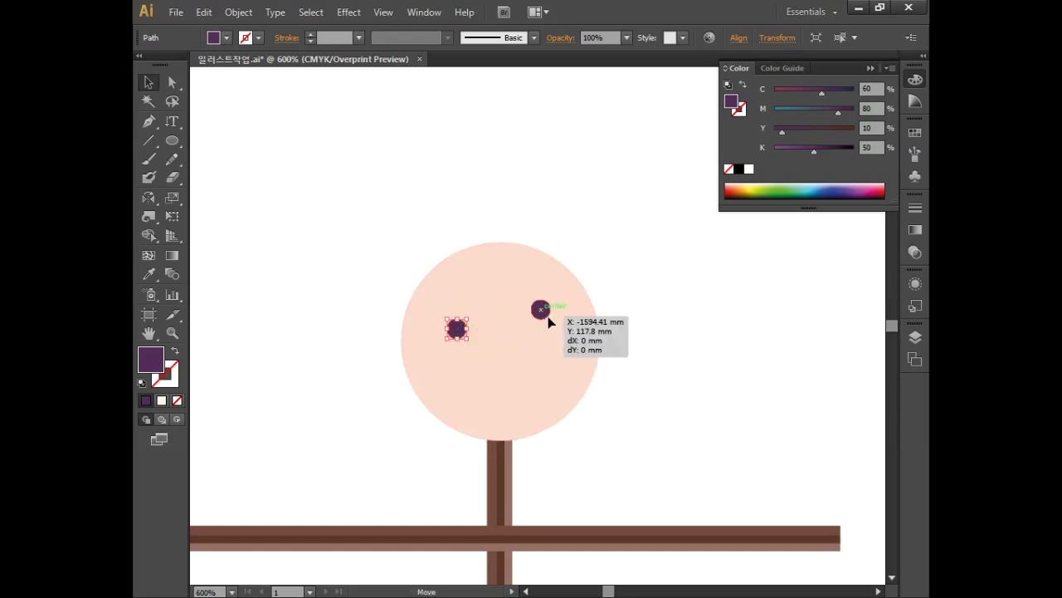
click(548, 316)
drag(548, 316, 539, 335)
drag(459, 334, 449, 354)
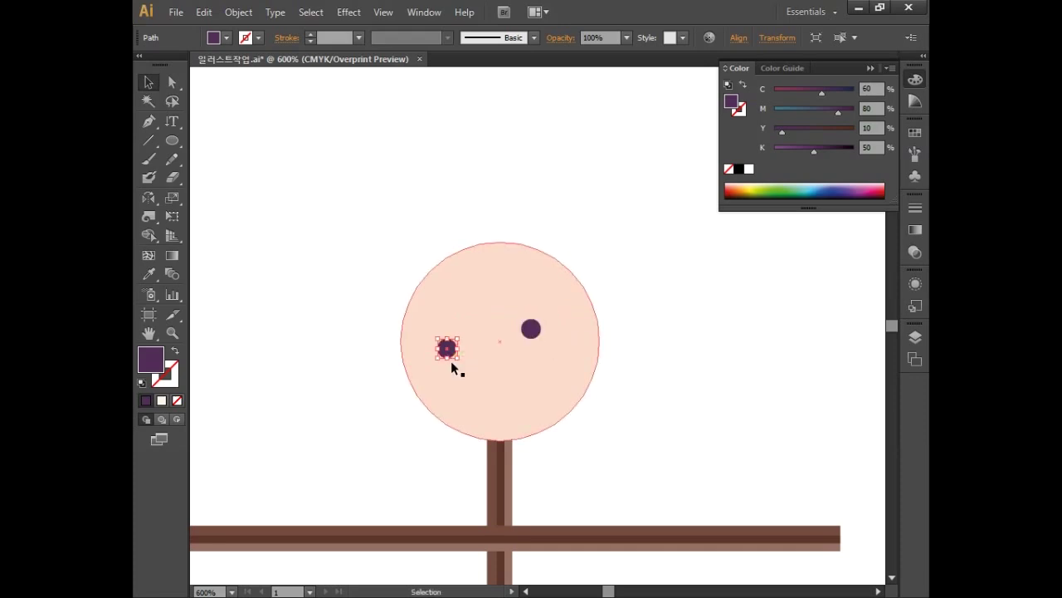
Draw an open curved path for a smile below the eyes with the Pen tool and remove its fill.
click(150, 122)
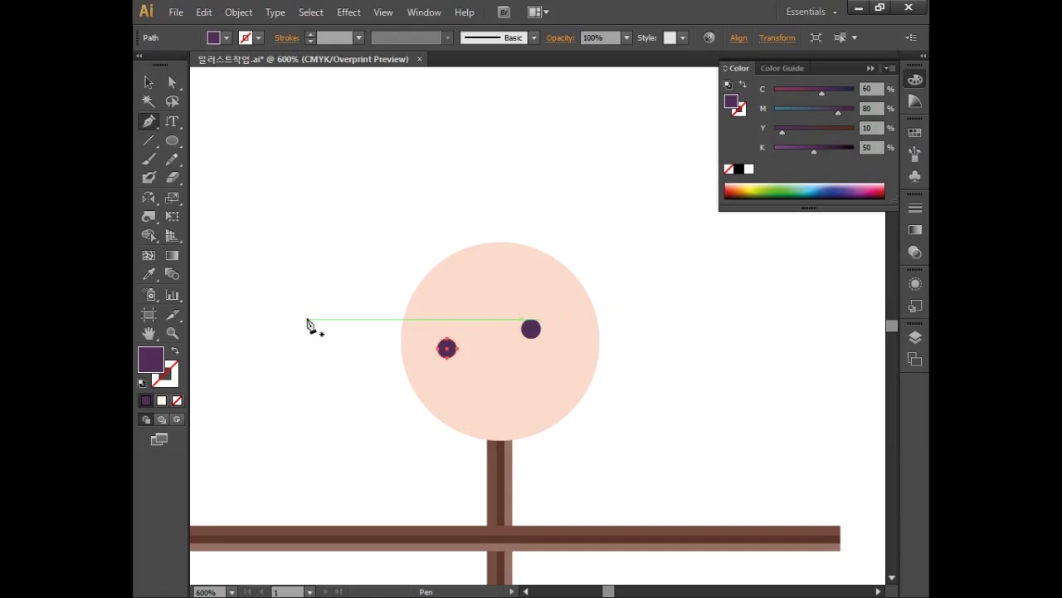
click(467, 392)
drag(531, 384, 556, 347)
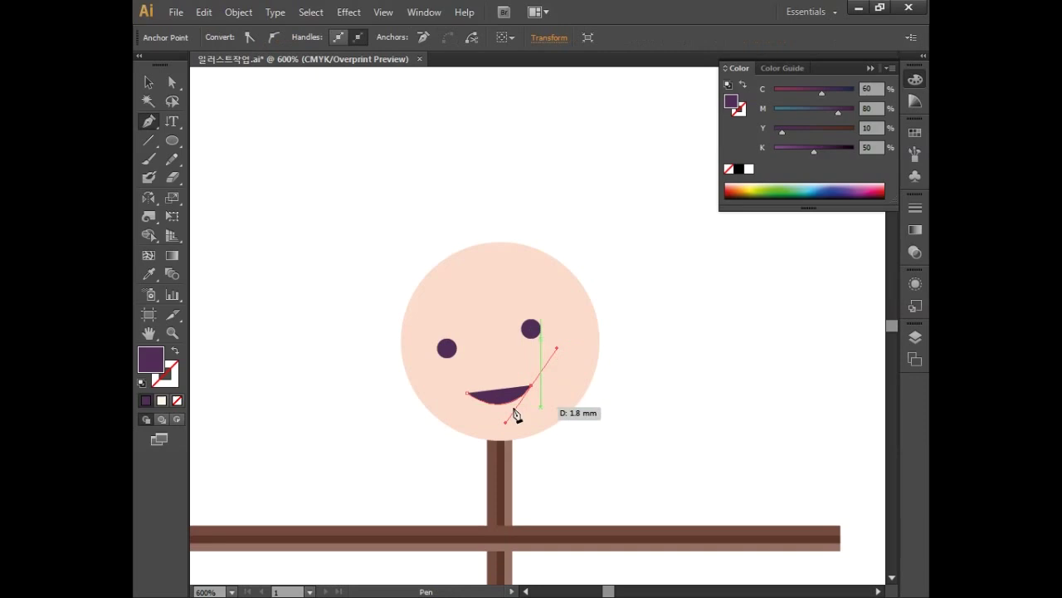
click(176, 401)
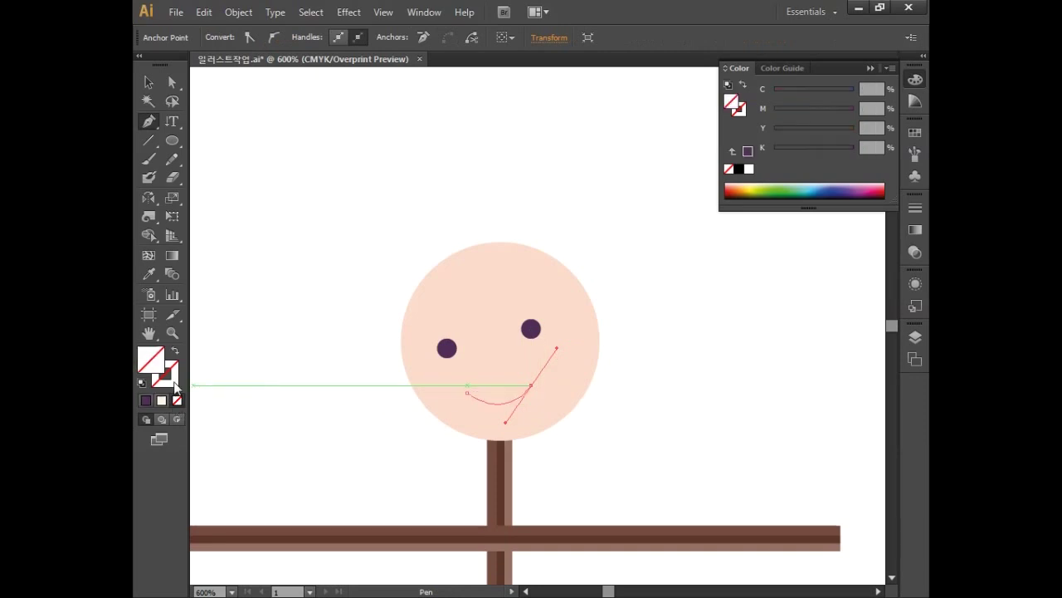
Colour the smile's stroke dark purple with C 60, M 80, Y 10, K 50.
double_click(170, 378)
click(873, 324)
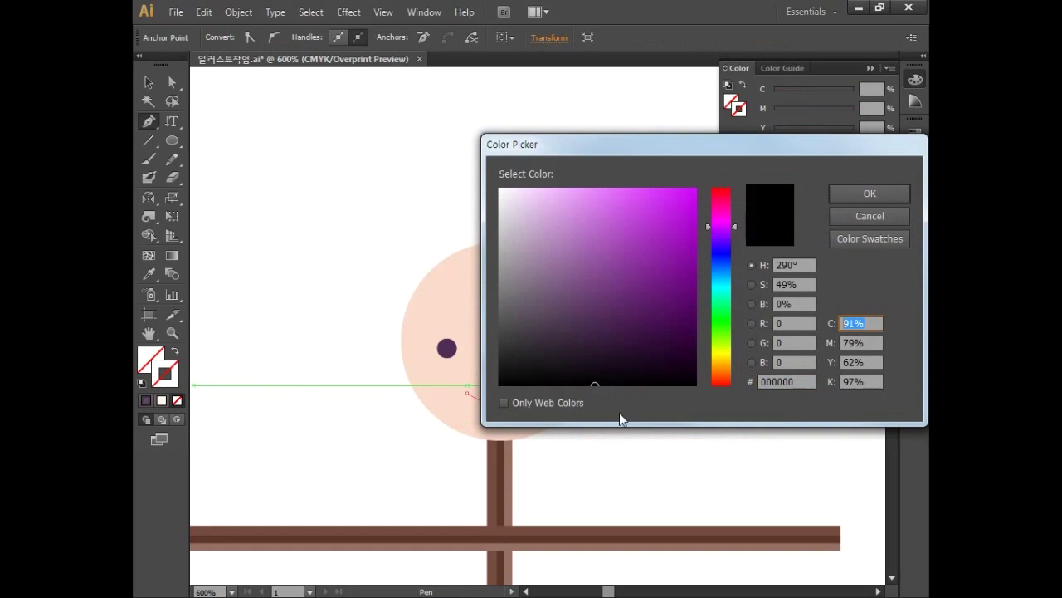
text(60)
key(Tab)
text(80)
key(Tab)
text(10)
key(Tab)
text(50)
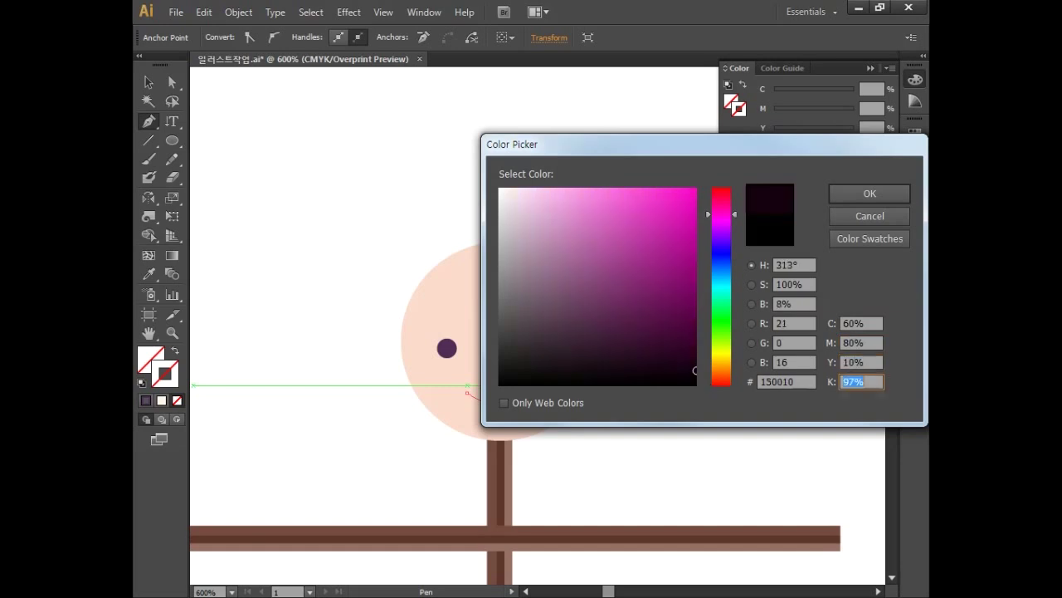
click(870, 192)
Set the smile's stroke weight to 3 pt with round caps.
click(919, 214)
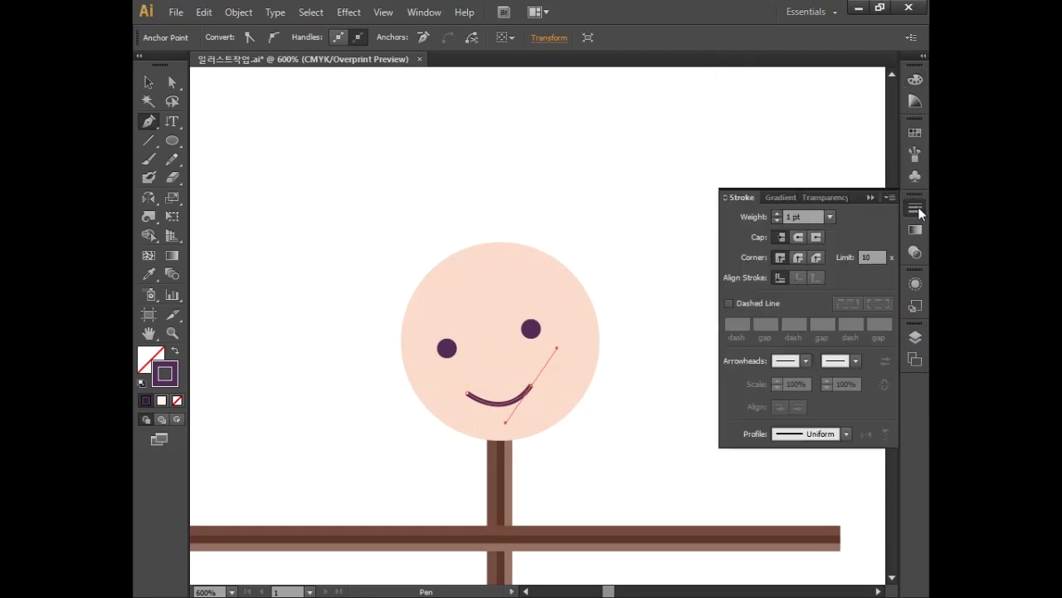
click(777, 213)
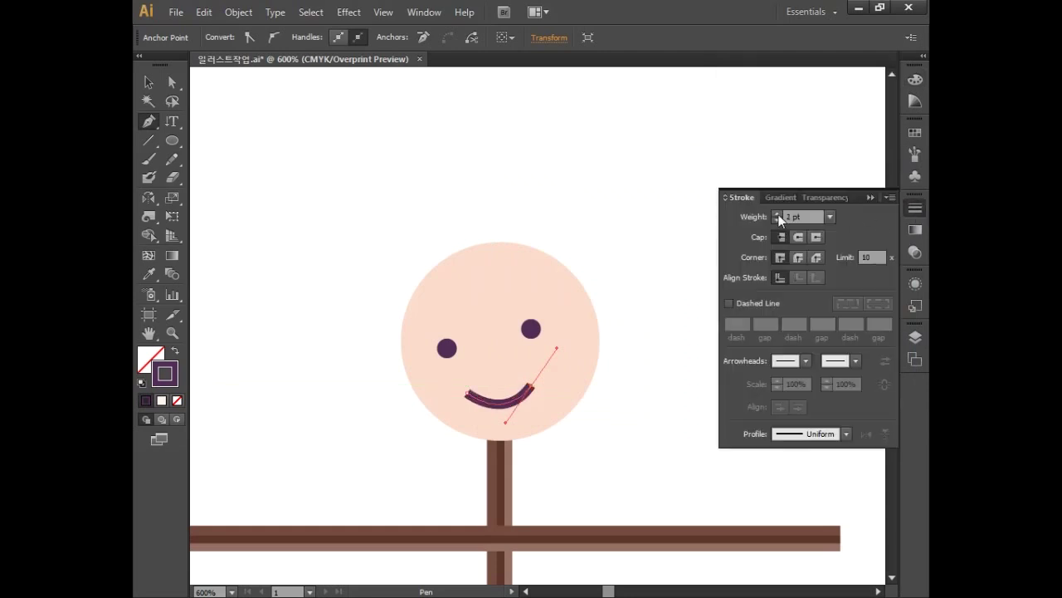
click(778, 214)
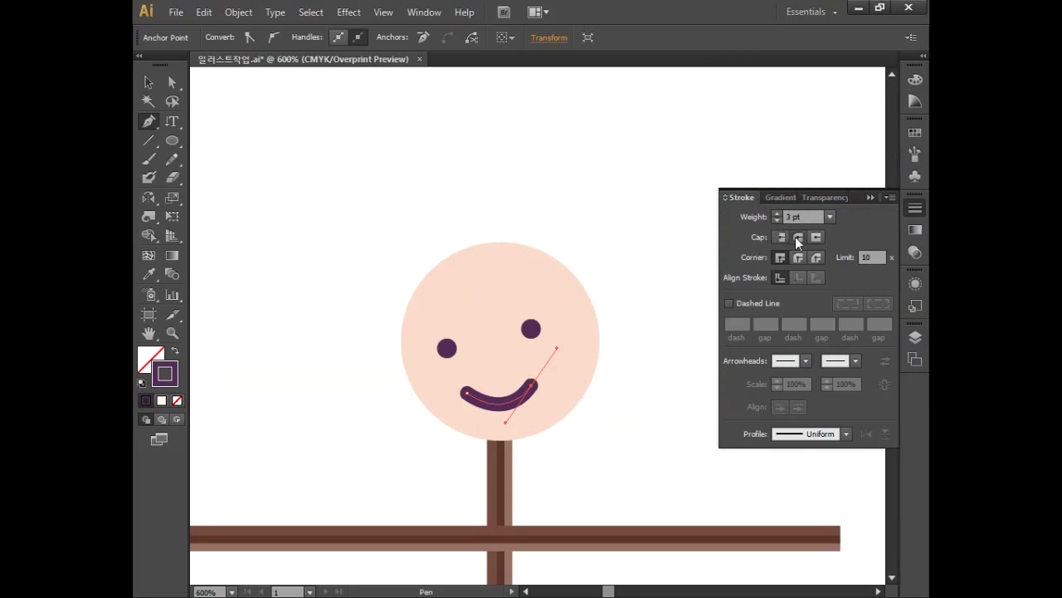
click(795, 236)
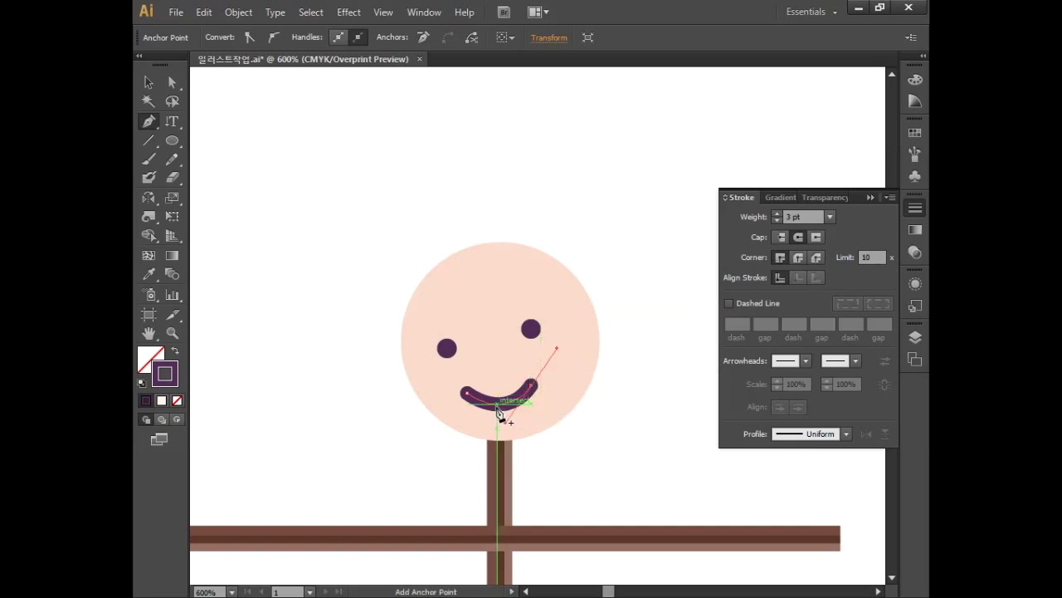
Convert the smile's stroke into a filled shape with Outline Stroke.
click(238, 12)
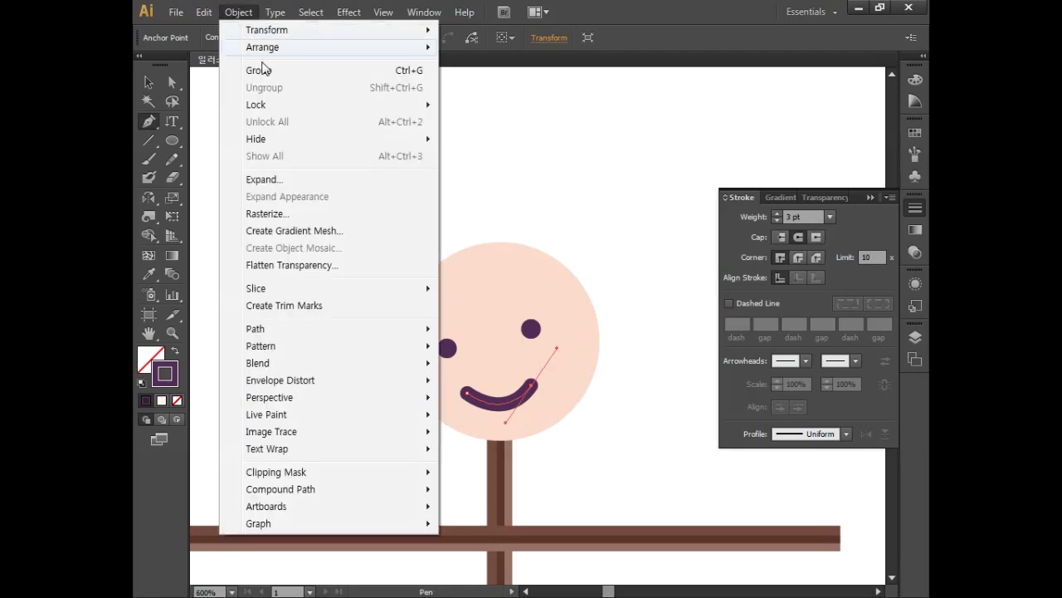
mouse_move(303, 328)
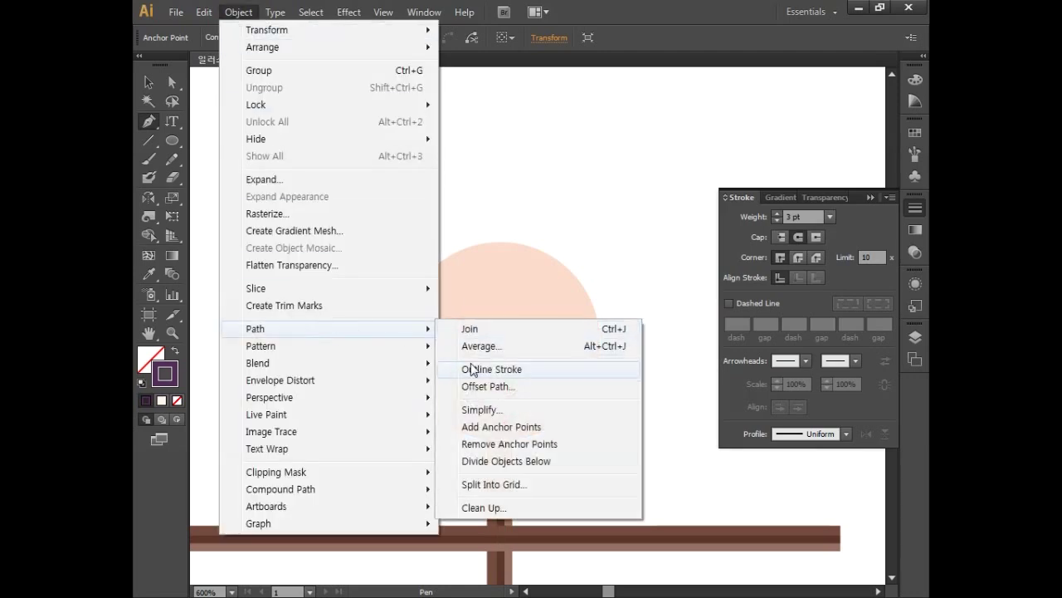
click(470, 368)
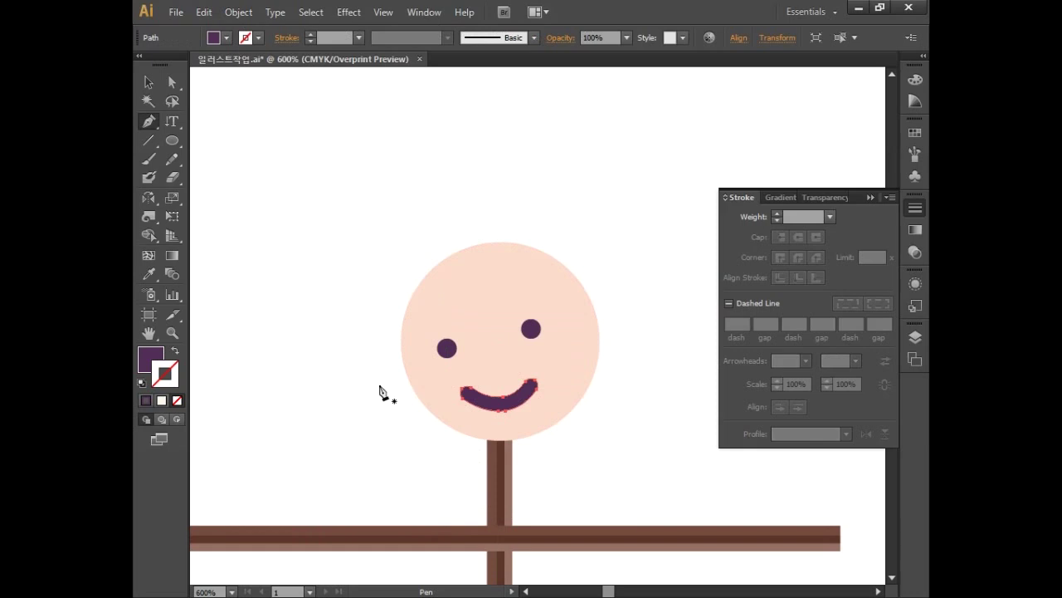
click(911, 212)
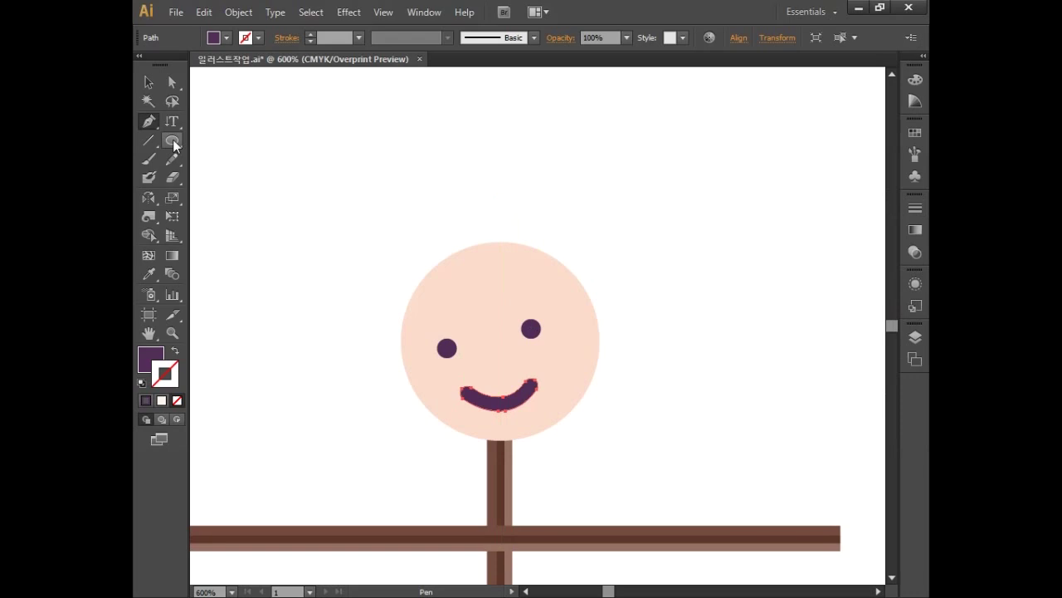
Draw a closed five-point hat outline over the head with the Pen tool, with a pointed crown and a wide slanted brim.
click(378, 220)
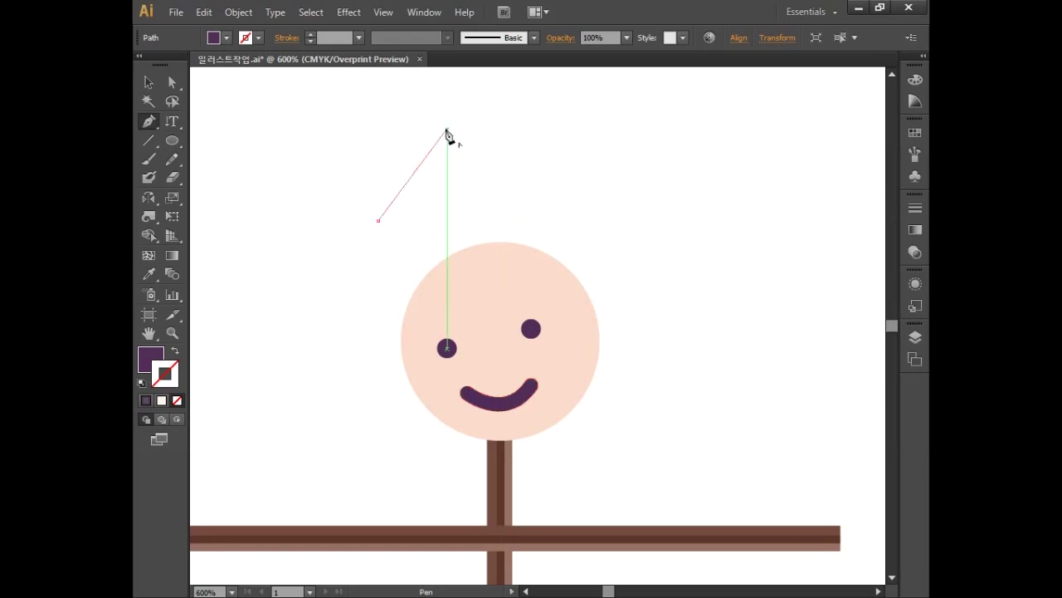
click(447, 130)
click(557, 198)
click(835, 216)
click(231, 366)
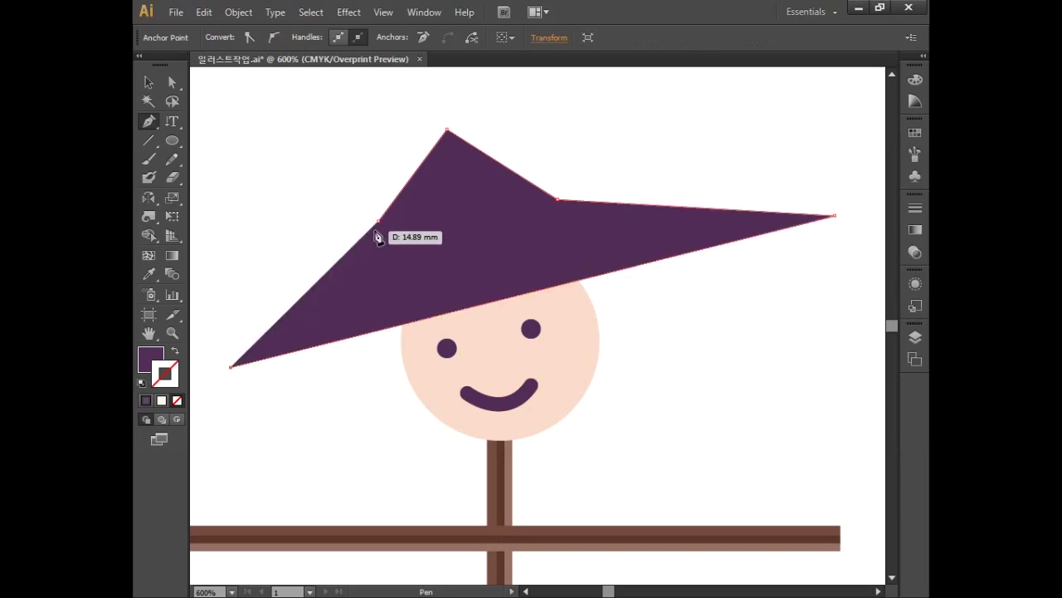
drag(379, 220, 366, 180)
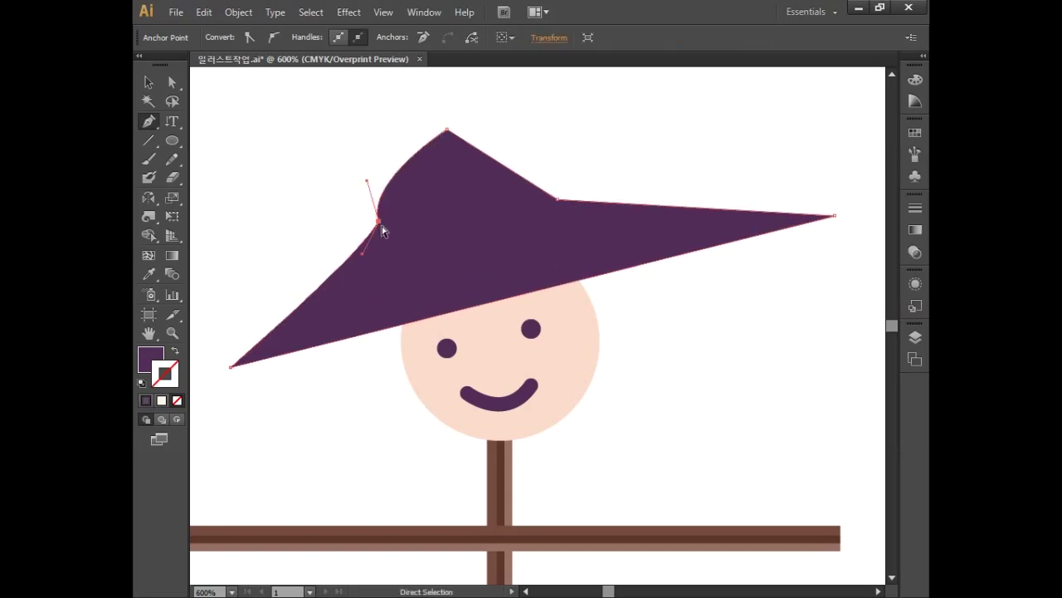
Curve the hat's corners into a domed crown and a wide brim with rounded ends.
drag(364, 253, 286, 270)
drag(231, 366, 244, 391)
drag(447, 130, 487, 119)
drag(556, 200, 596, 191)
drag(836, 219, 816, 261)
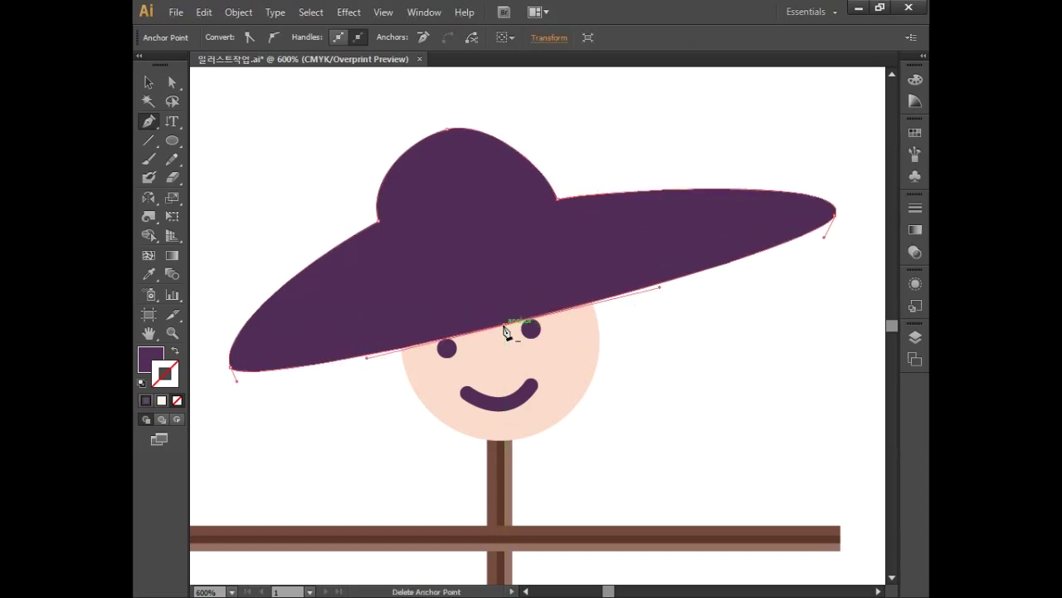
Reshape the hat's anchor points and handles to give it a fuller, rounder crown and a shorter, slimmer brim.
scroll(688, 347, up, 2)
drag(410, 278, 387, 280)
drag(465, 177, 470, 208)
drag(579, 246, 595, 261)
drag(479, 215, 511, 197)
mouse_move(266, 427)
mouse_down()
mouse_move(275, 457)
mouse_move(256, 429)
mouse_move(246, 431)
mouse_up()
drag(543, 385, 505, 383)
drag(407, 329, 297, 380)
drag(869, 271, 768, 285)
drag(592, 259, 599, 278)
drag(466, 211, 468, 218)
drag(519, 191, 537, 198)
drag(407, 330, 396, 290)
key(ctrl+z)
Refine the curves at both brim ends and lower the point where the crown meets the brim on the right.
click(763, 274)
drag(750, 233, 756, 251)
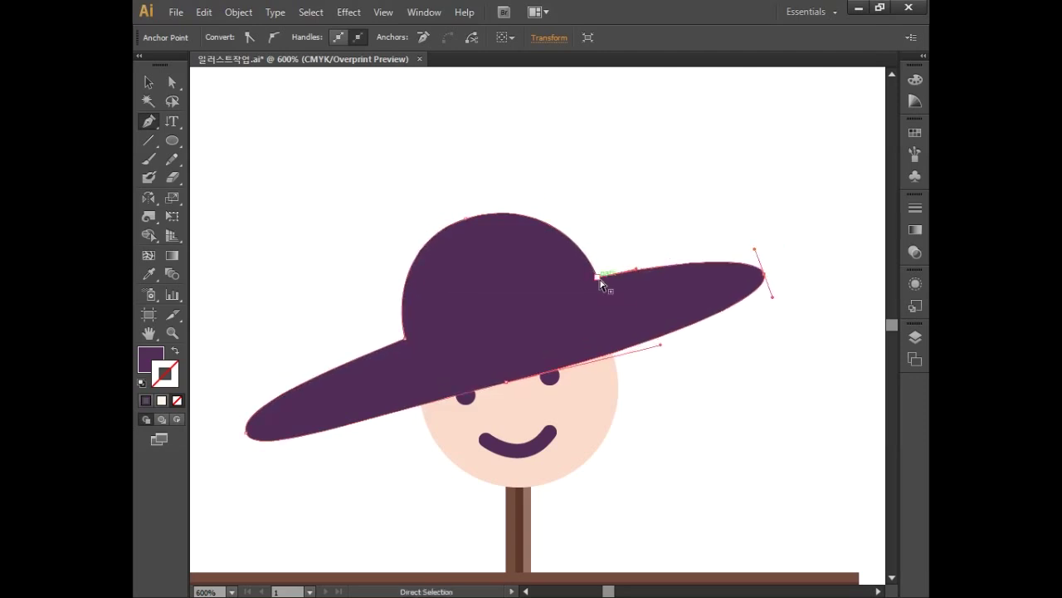
drag(602, 283, 601, 294)
drag(539, 201, 551, 193)
drag(247, 435, 258, 431)
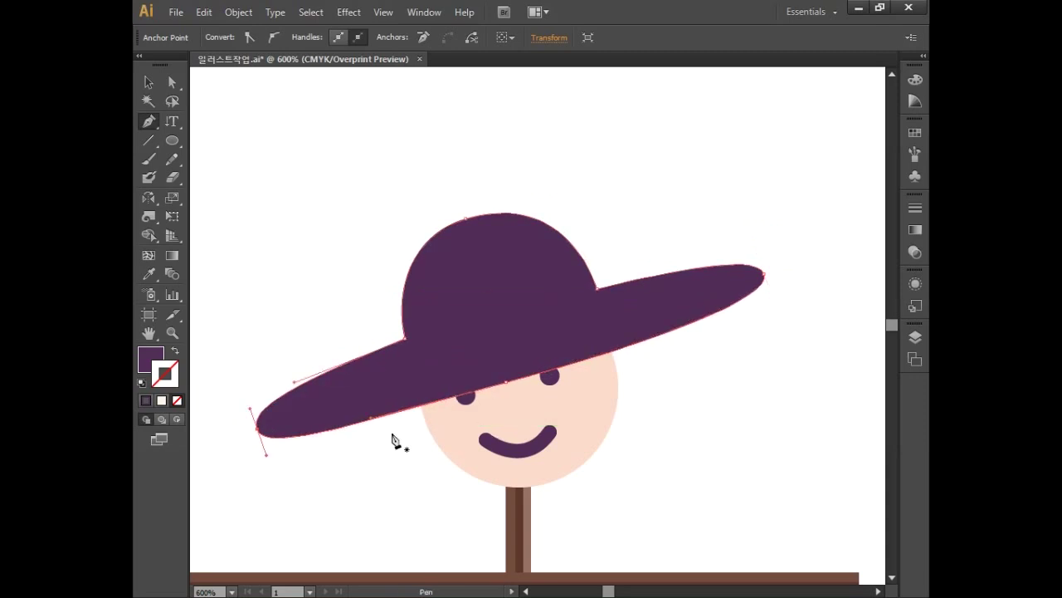
Fill the hat with yellow-green of C 30, M 10, Y 80, K 0.
key(v)
click(279, 143)
click(411, 278)
drag(688, 209, 695, 154)
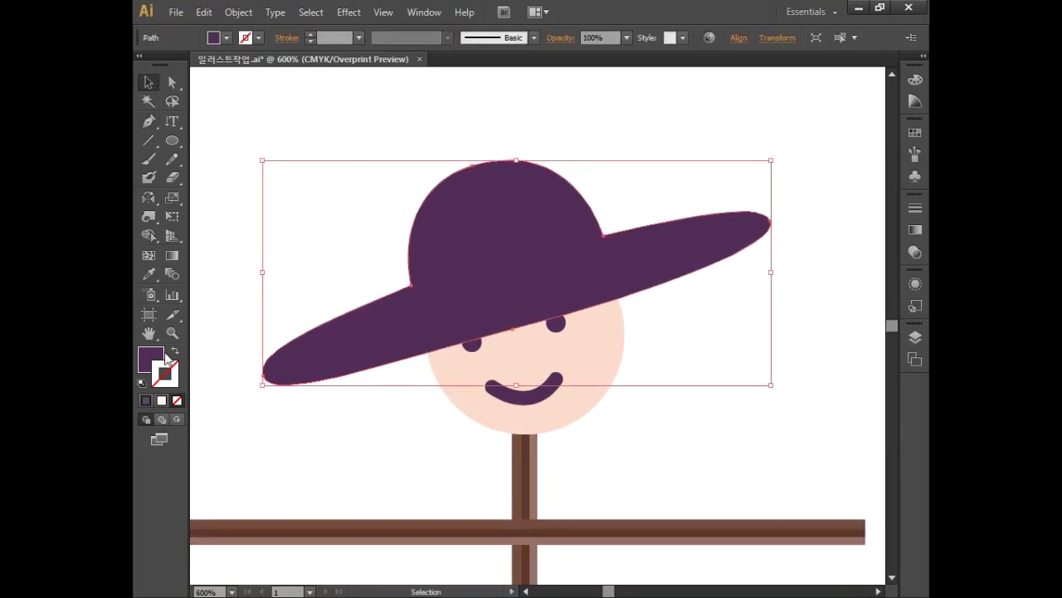
double_click(157, 359)
click(862, 323)
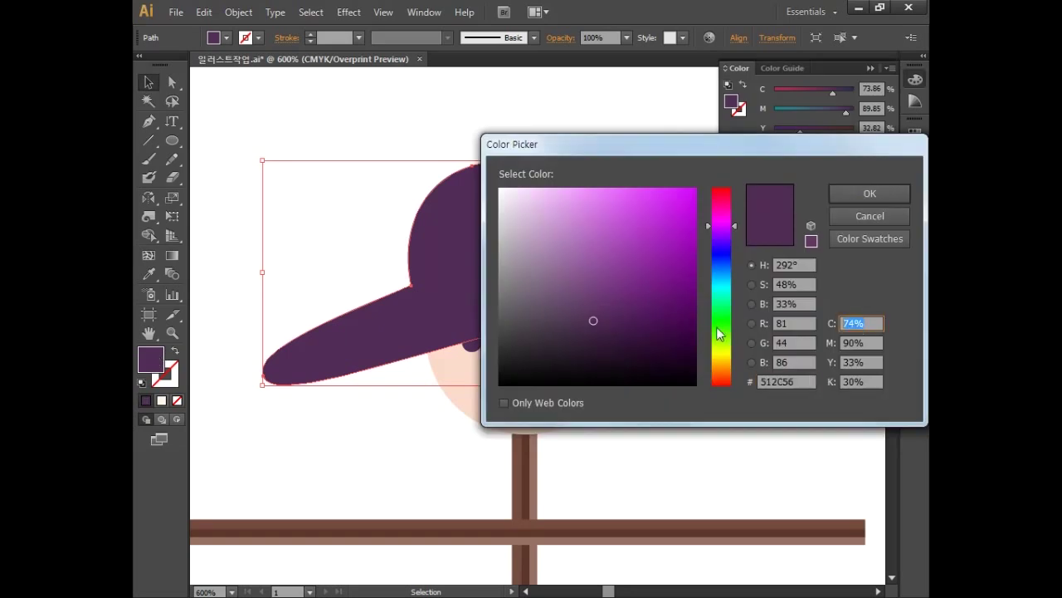
text(30)
key(Tab)
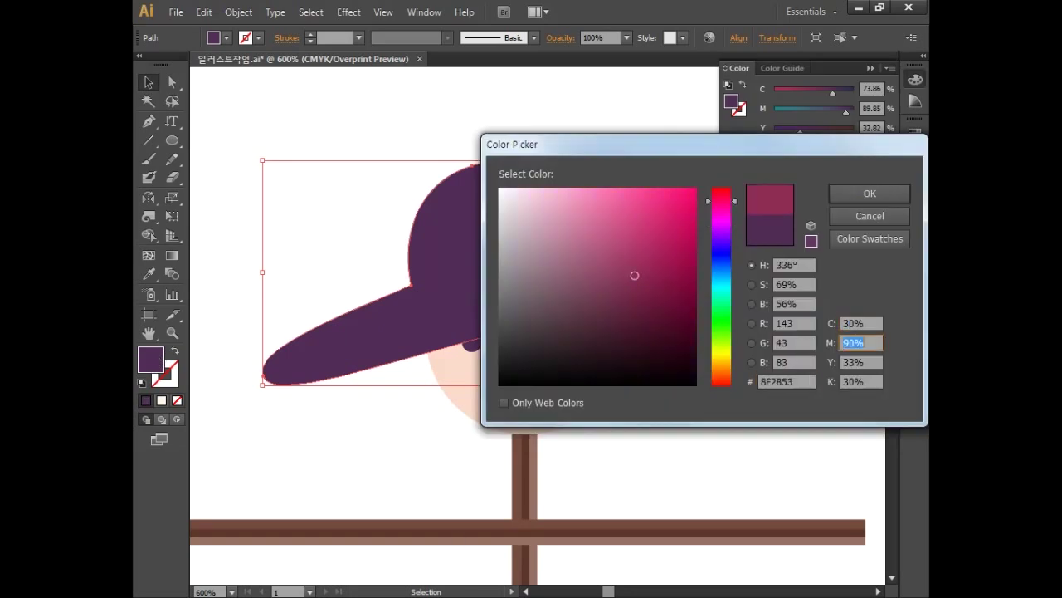
text(10)
key(Tab)
text(80)
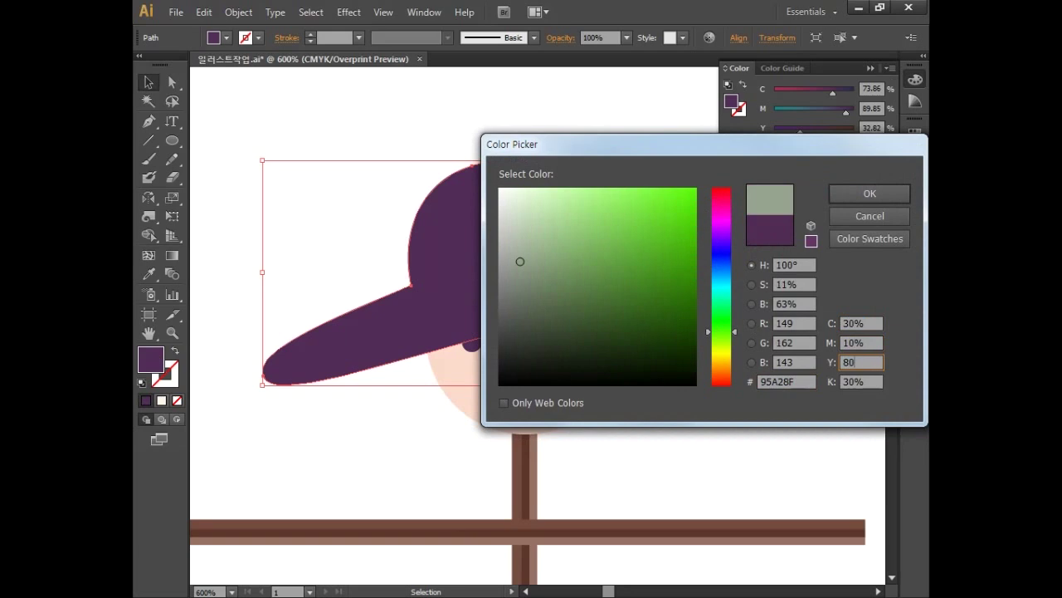
key(Tab)
text(0)
key(Tab)
key(Return)
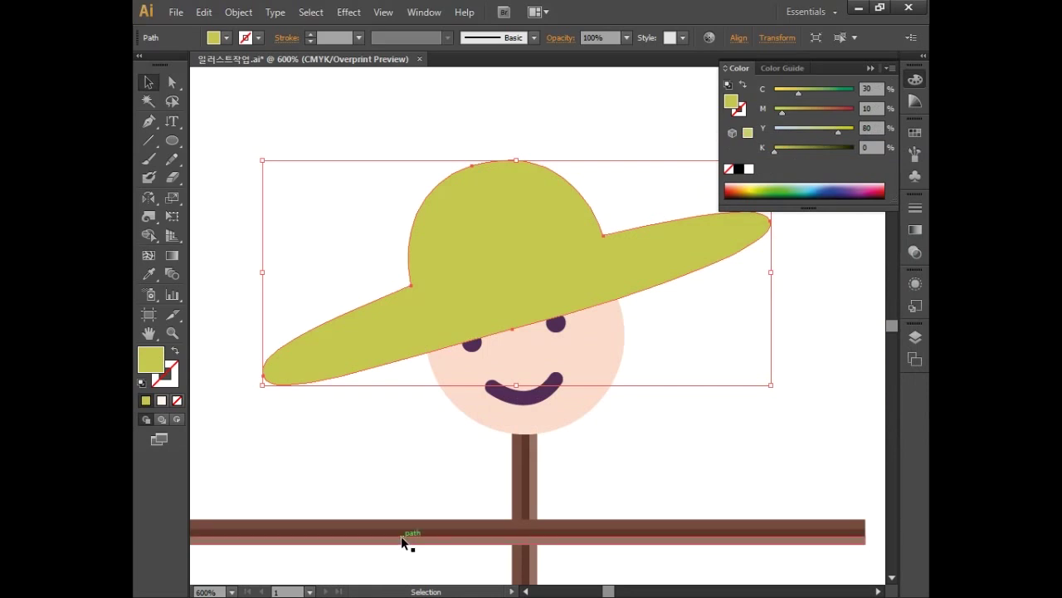
Draw three narrow triangular wedges with the Pen tool, one below another, across the right edge of the hat's crown.
click(155, 121)
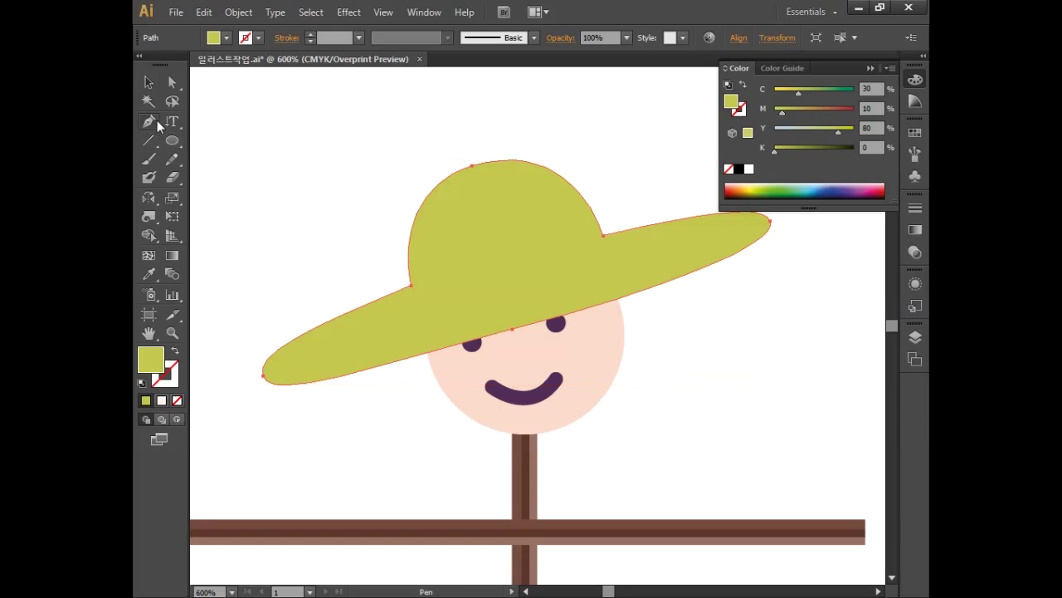
drag(578, 137, 503, 208)
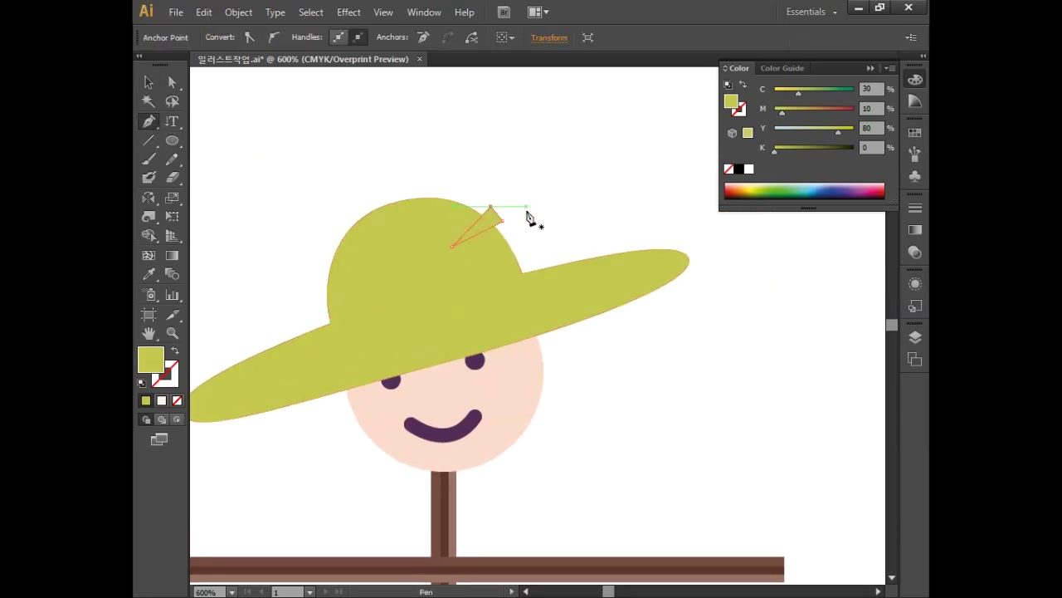
drag(470, 263, 512, 241)
drag(474, 286, 505, 239)
click(519, 256)
Select the three wedges together with the hat and split them along their overlaps using the Pathfinder Divide operation.
key(v)
shift+click(497, 213)
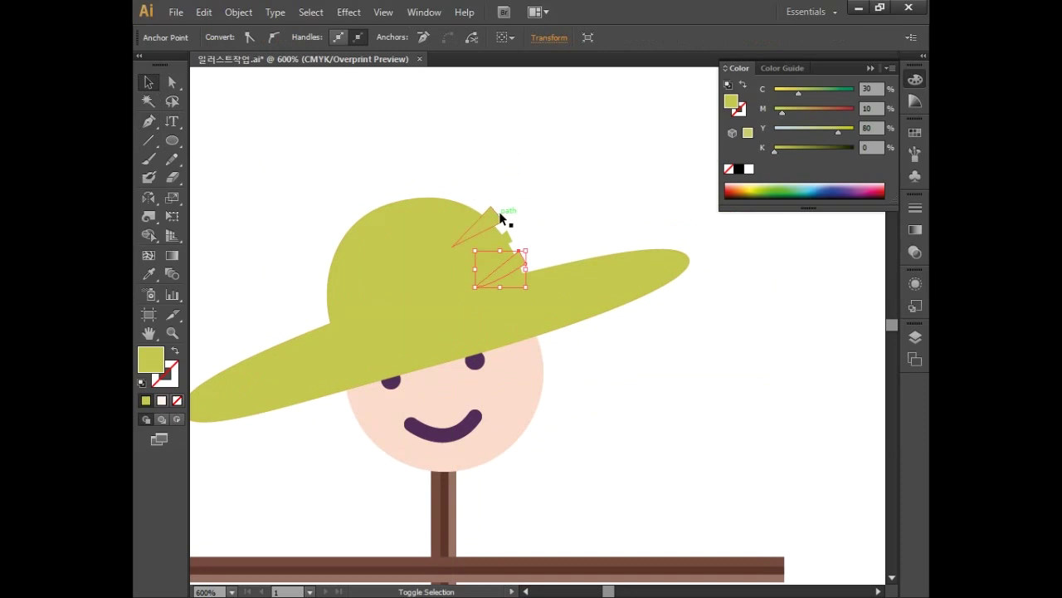
shift+click(508, 244)
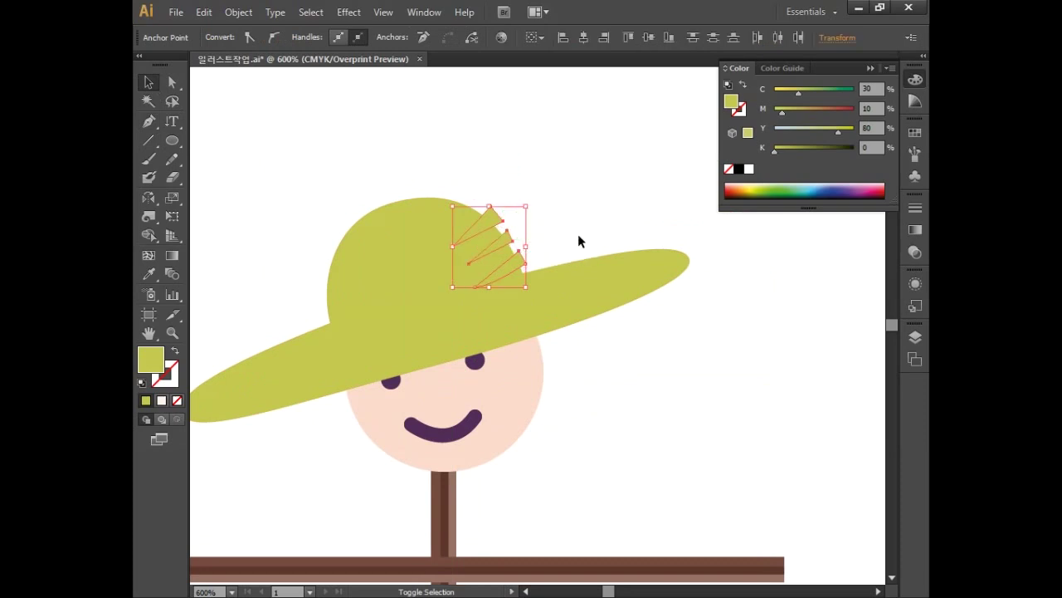
shift+click(599, 285)
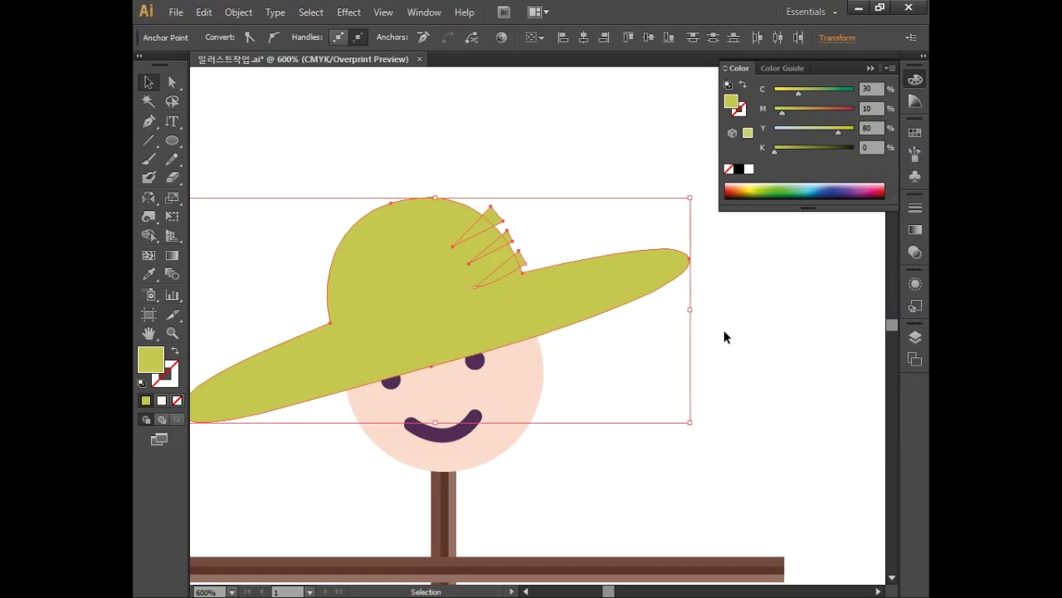
click(918, 82)
click(424, 12)
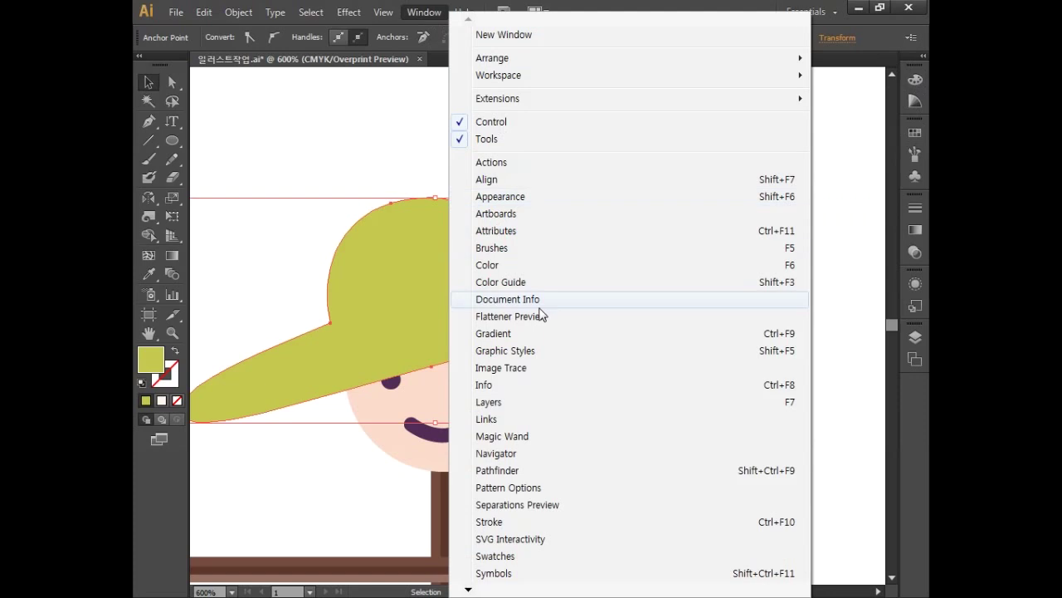
click(545, 470)
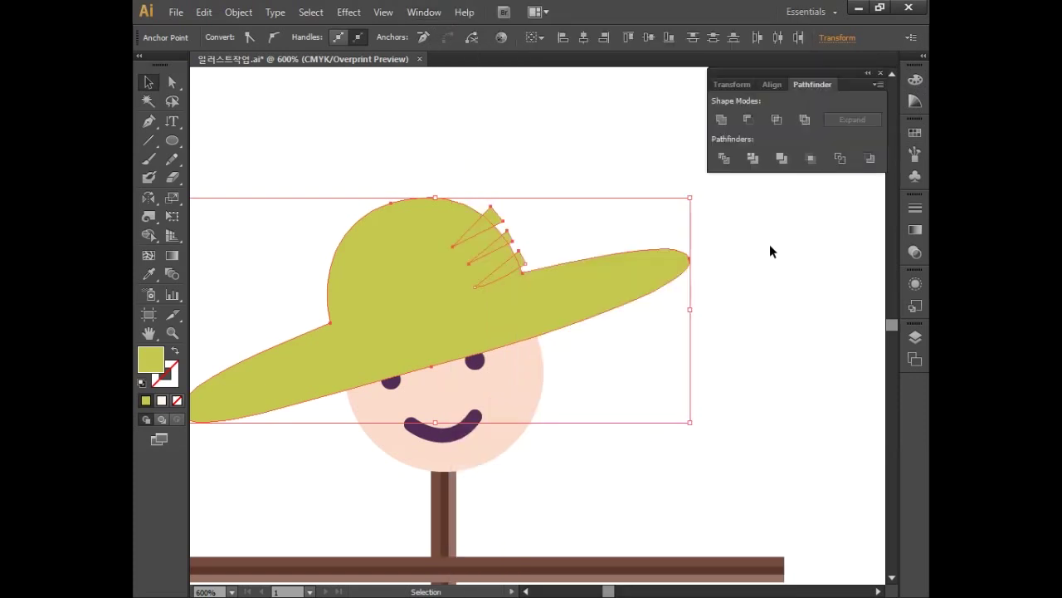
click(724, 158)
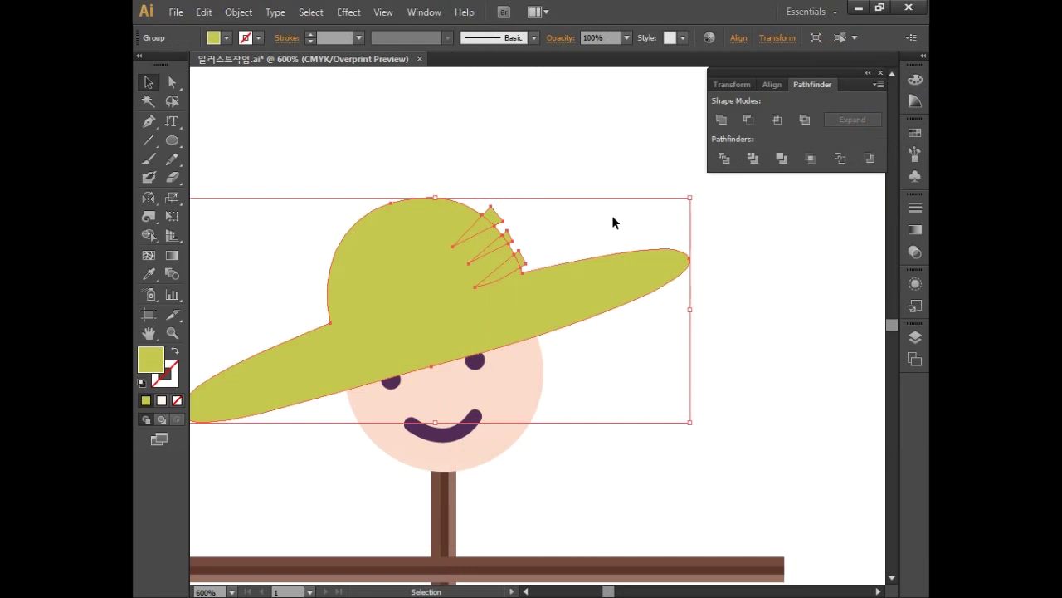
Delete the three wedge pieces that stick out beyond the right edge of the hat's crown.
click(172, 82)
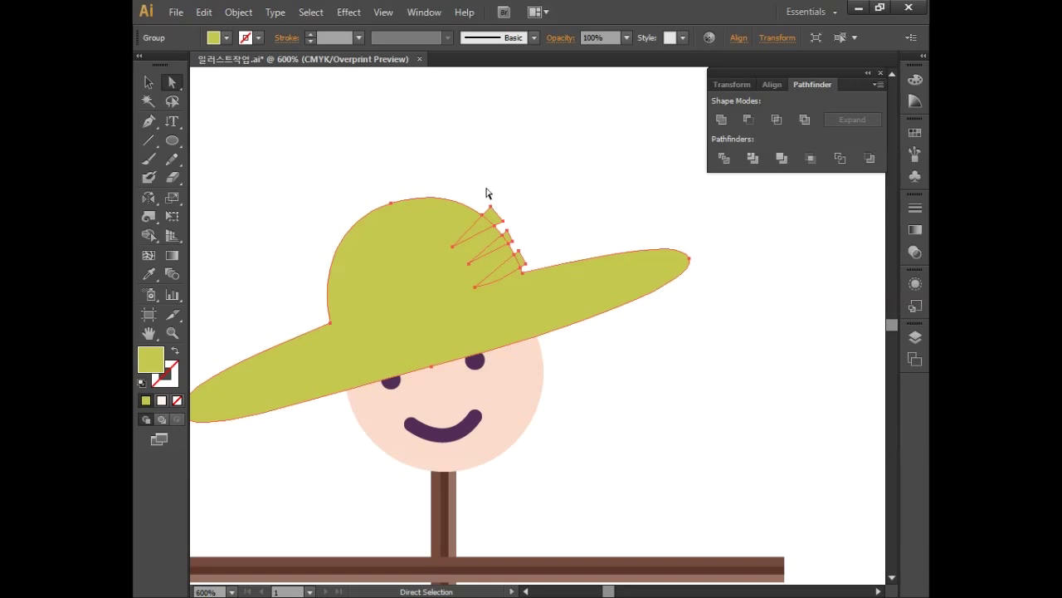
drag(503, 214, 504, 215)
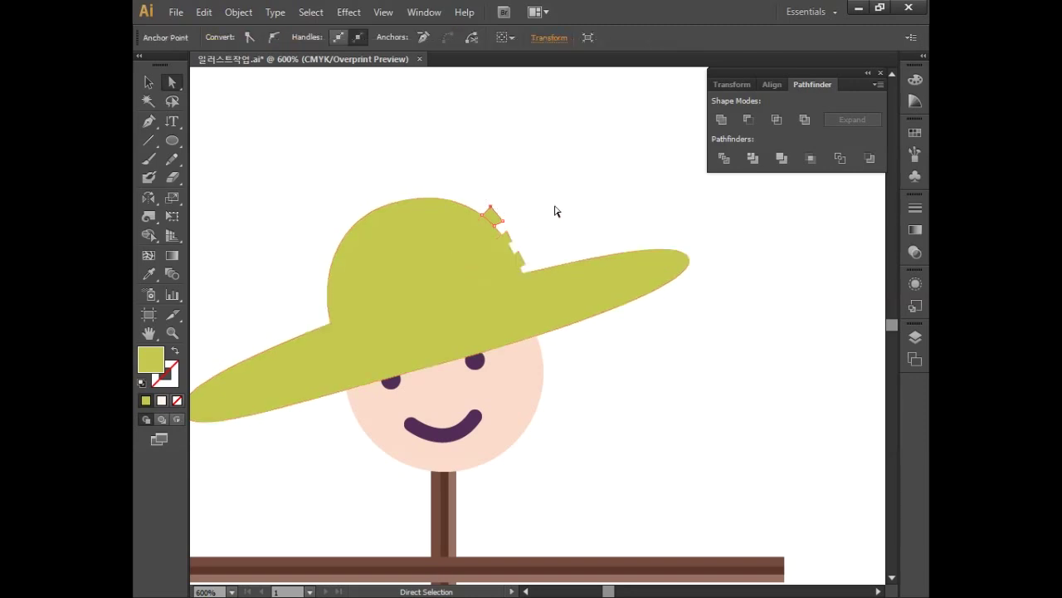
key(Delete)
drag(511, 236, 512, 237)
click(533, 242)
click(522, 258)
click(585, 257)
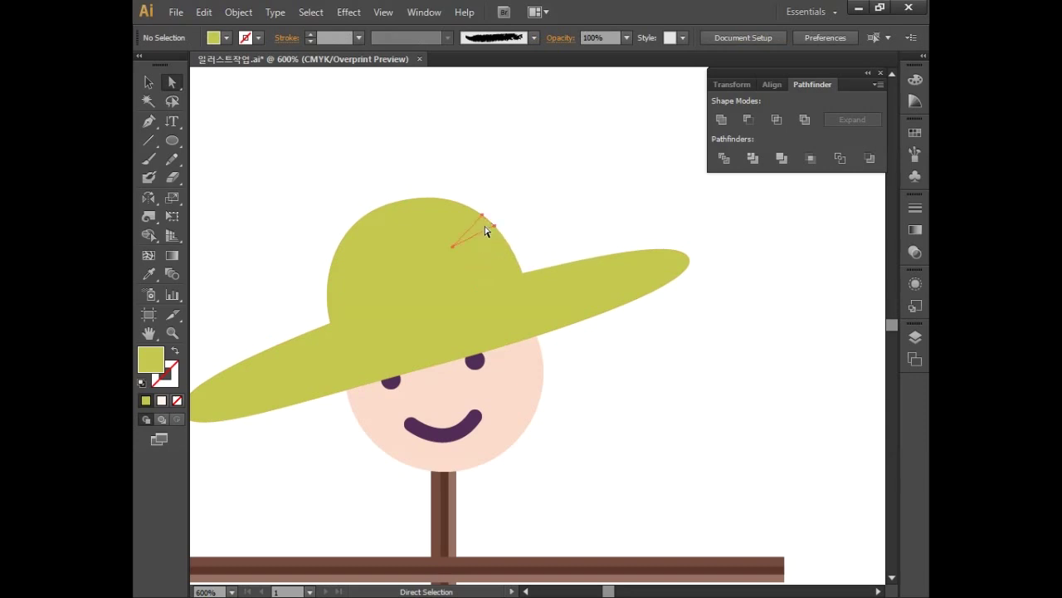
Fill the uppermost wedge on the crown with darker olive of C 40, M 20, Y 85, K 0.
click(486, 231)
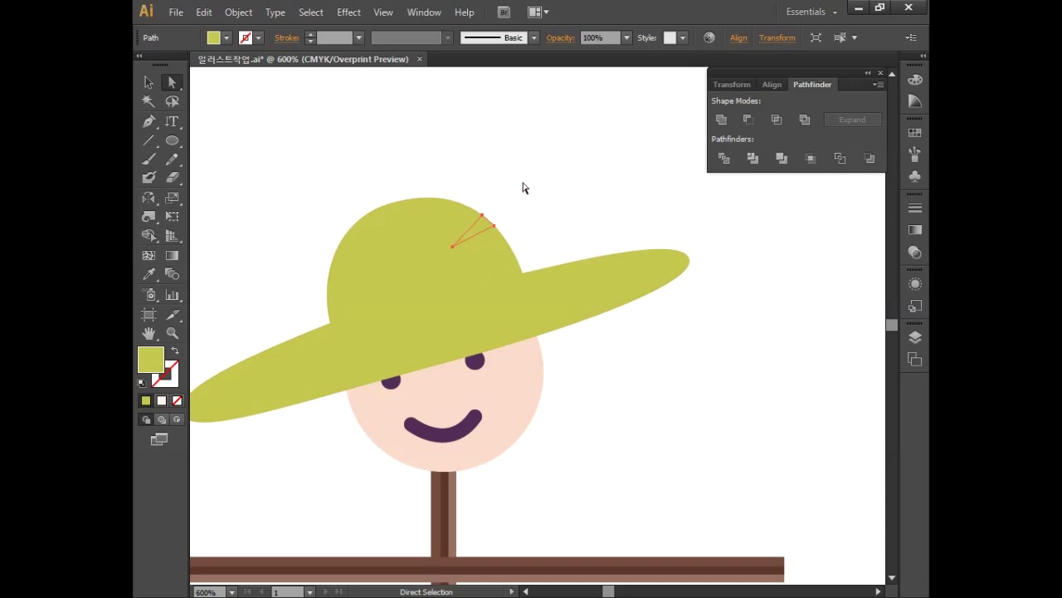
double_click(158, 363)
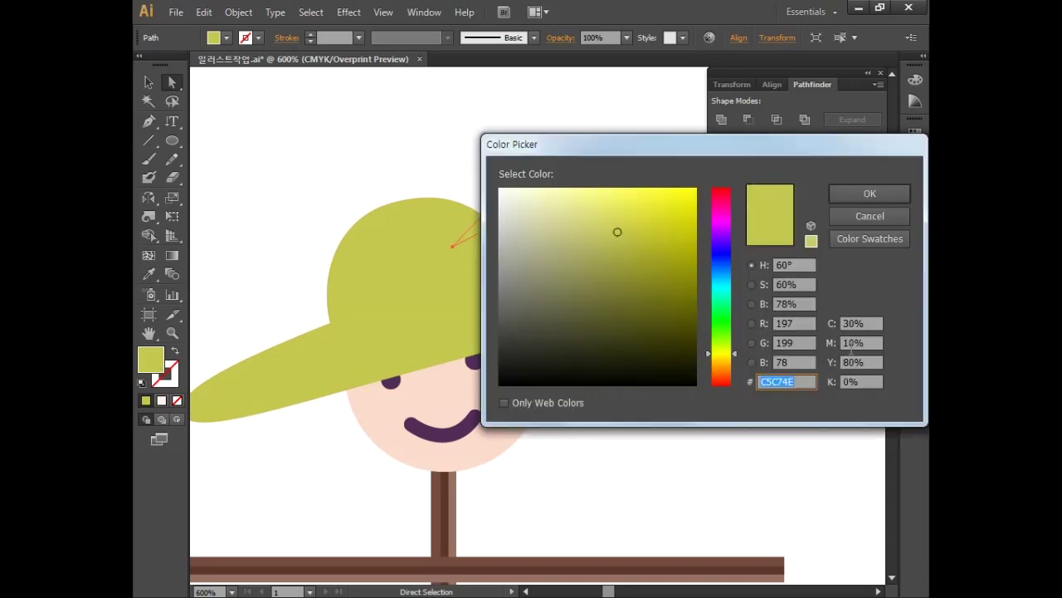
click(870, 324)
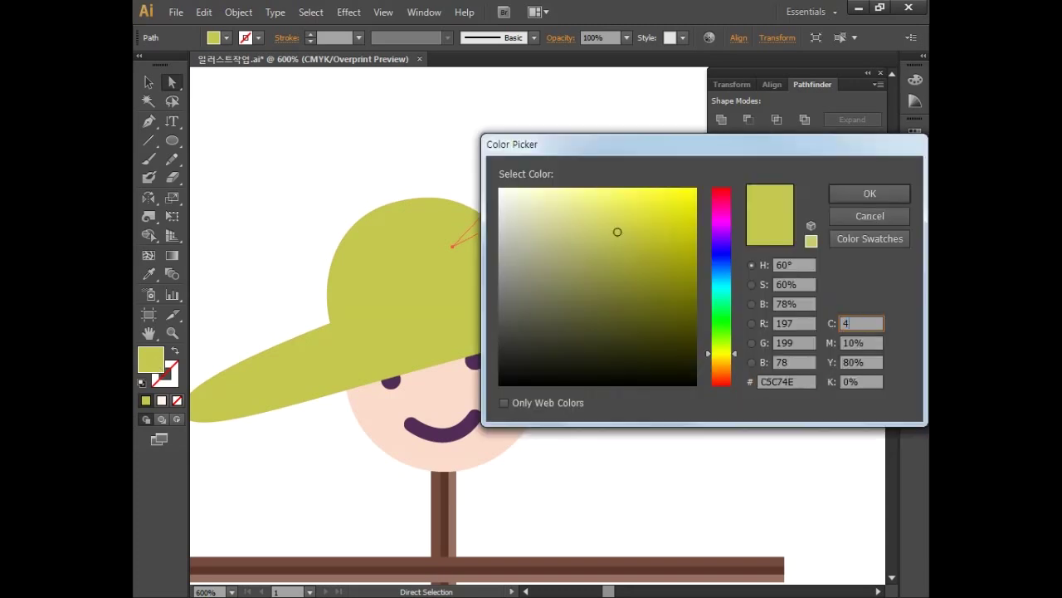
text(40)
key(Tab)
text(20)
key(Tab)
text(85)
key(Tab)
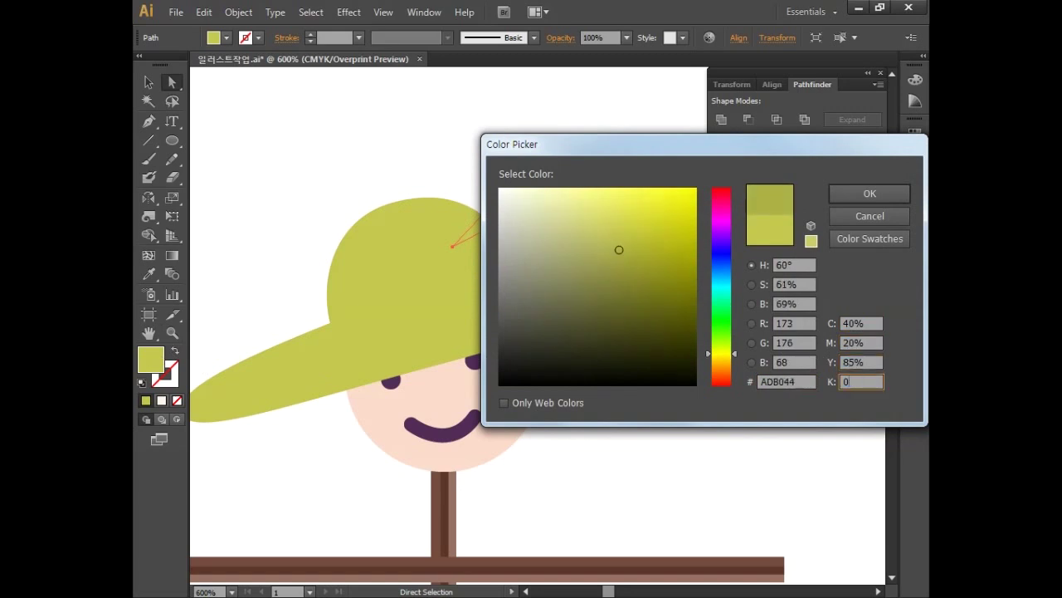
text(0)
click(837, 196)
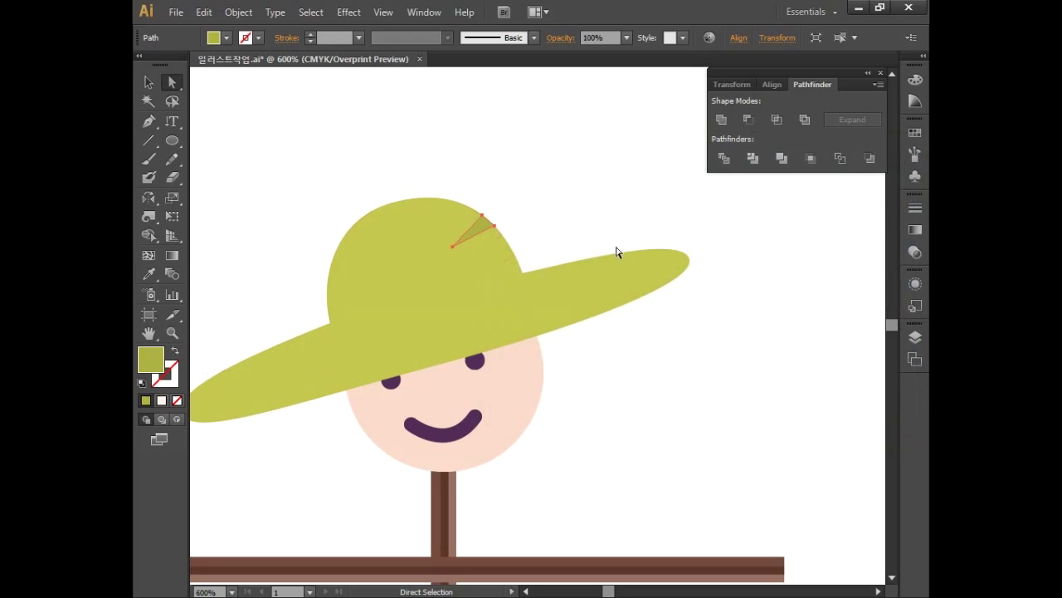
Fill the two lower wedges on the crown with C 40, M 20, Y 85, K 0.
shift+click(505, 244)
double_click(154, 369)
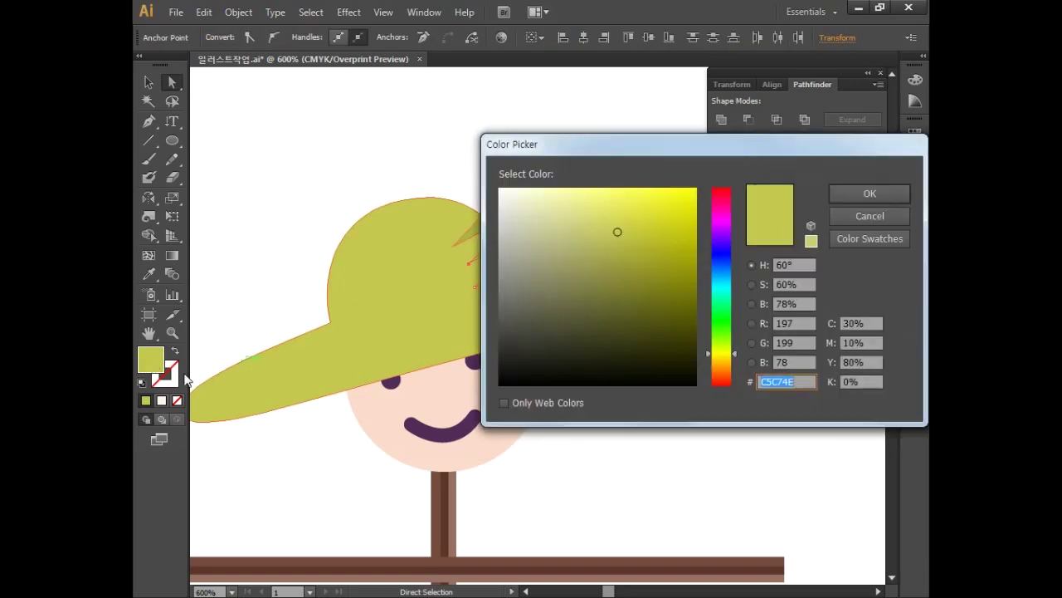
key(Return)
double_click(152, 365)
key(Tab)
text(40)
key(Tab)
text(20)
key(Tab)
text(85)
key(Tab)
text(0)
key(Return)
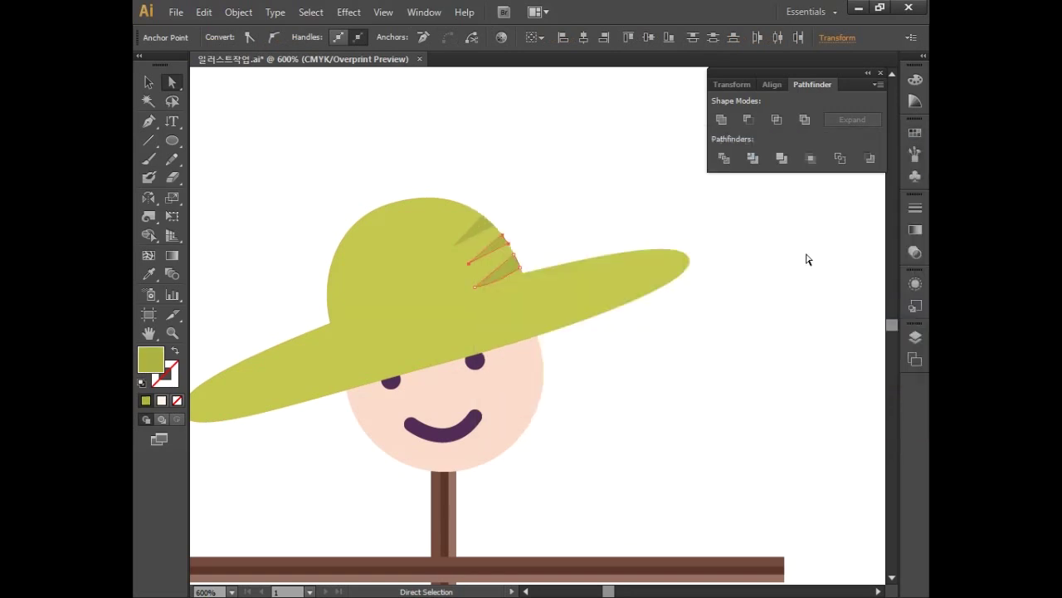
Draw two olive fold shadows with the Pen tool on the hat's left brim, a short upper one and a longer curved lower one.
scroll(808, 362, left, 5)
scroll(809, 349, down, 1)
key(p)
click(415, 335)
mouse_move(484, 332)
mouse_down()
mouse_move(500, 336)
mouse_move(438, 332)
mouse_up()
mouse_move(357, 363)
mouse_down()
mouse_move(359, 374)
mouse_move(339, 381)
mouse_move(475, 354)
mouse_move(361, 366)
mouse_move(337, 351)
mouse_up()
key(ctrl+shift+a)
key(v)
drag(445, 336, 450, 329)
key(ctrl+shift+a)
drag(391, 373, 402, 374)
click(322, 296)
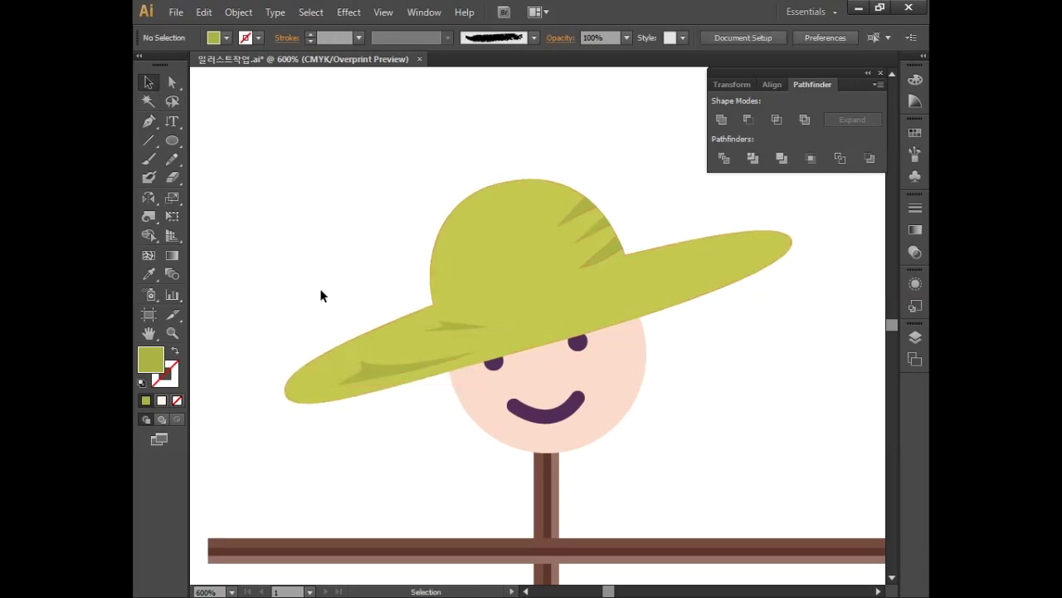
Begin a garment outline over the frame with the Pen tool, drawing the left sleeve and a left side flaring outward at the bottom.
key(ctrl+minus)
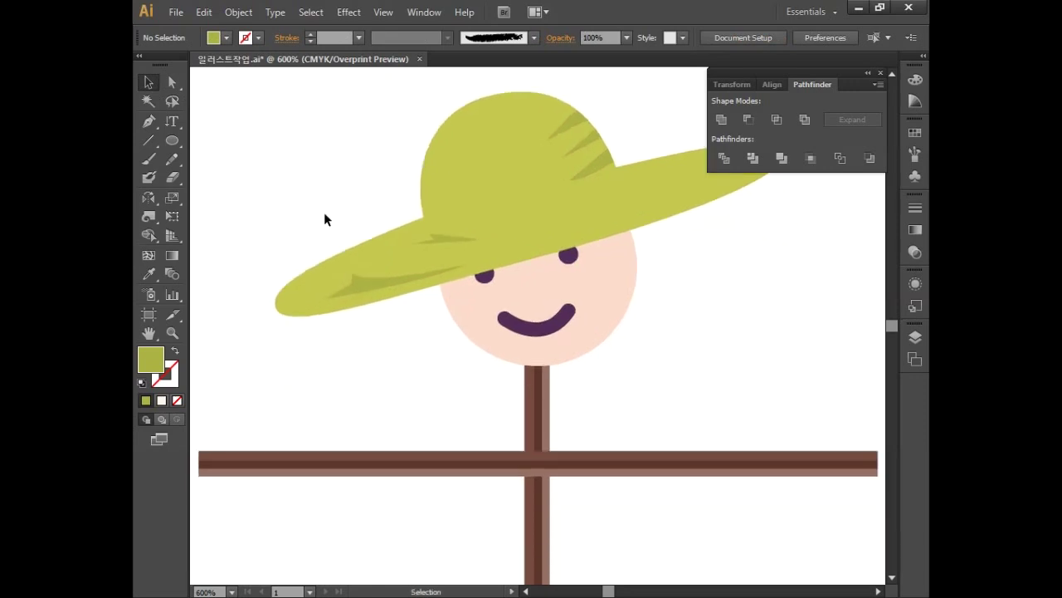
key(ctrl+minus)
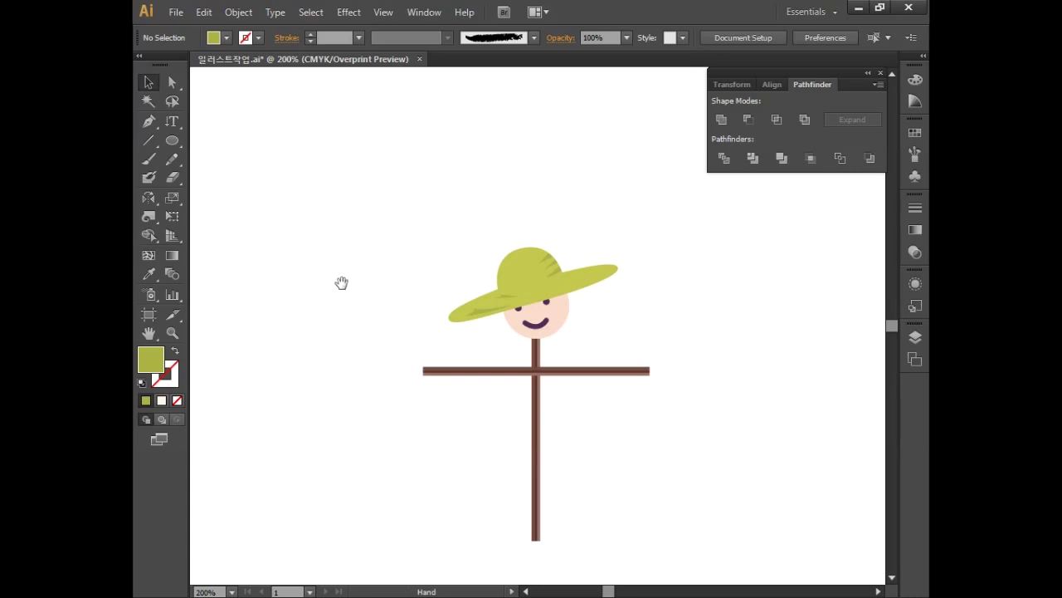
drag(340, 280, 341, 221)
key(ctrl+equal)
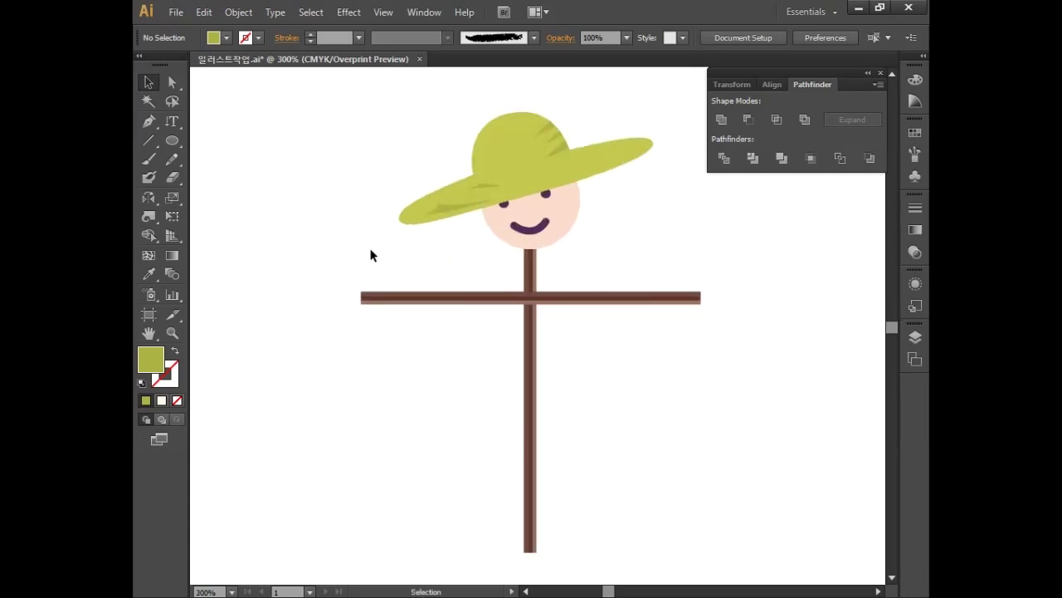
click(149, 122)
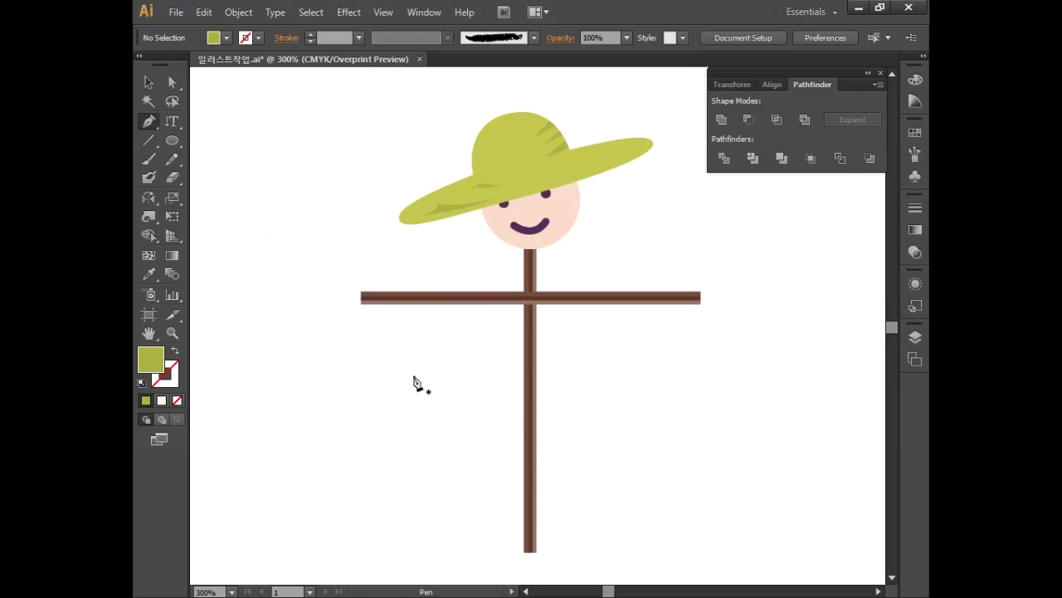
click(390, 284)
click(378, 353)
click(430, 357)
click(490, 354)
click(452, 469)
click(404, 506)
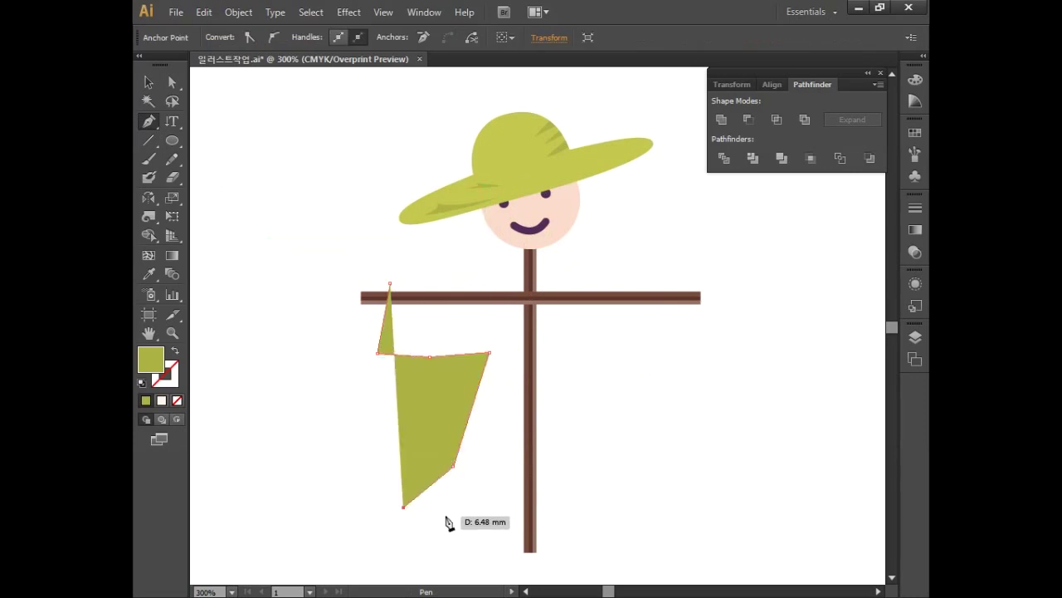
Continue the garment outline along the bottom hem, cutting two small torn notches into its left half.
click(446, 514)
click(457, 502)
click(496, 515)
click(502, 506)
click(622, 515)
Complete the garment outline with the right side, right sleeve and a V-shaped neckline, closing the path at the left shoulder.
click(622, 352)
click(672, 347)
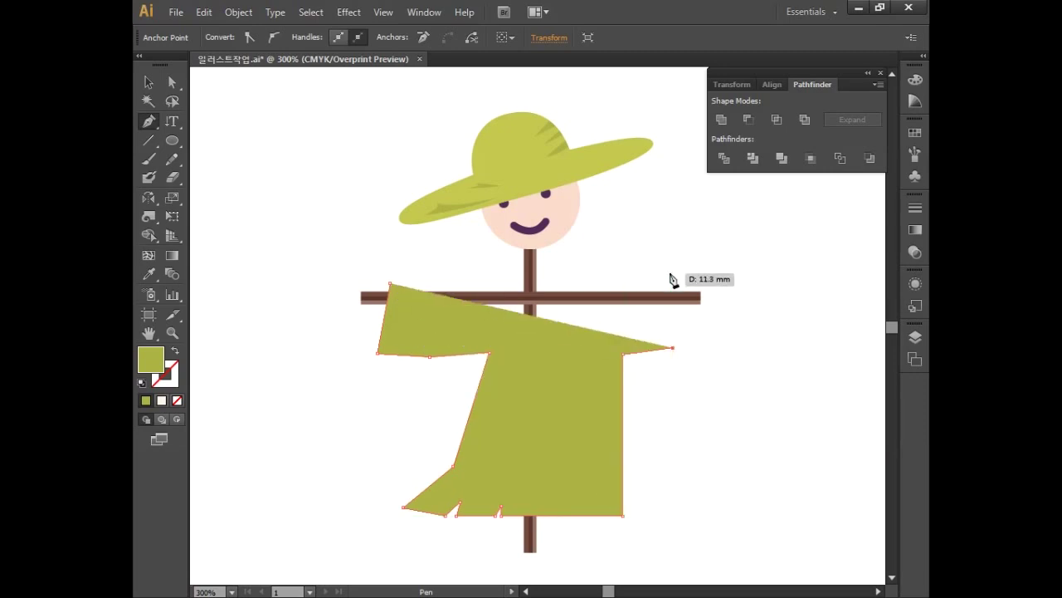
click(670, 273)
click(558, 279)
click(531, 326)
click(495, 281)
click(390, 284)
Move the shoulder and neckline points so both sleeve tops run level along the crossbar and the V ends on the post.
drag(390, 284, 343, 247)
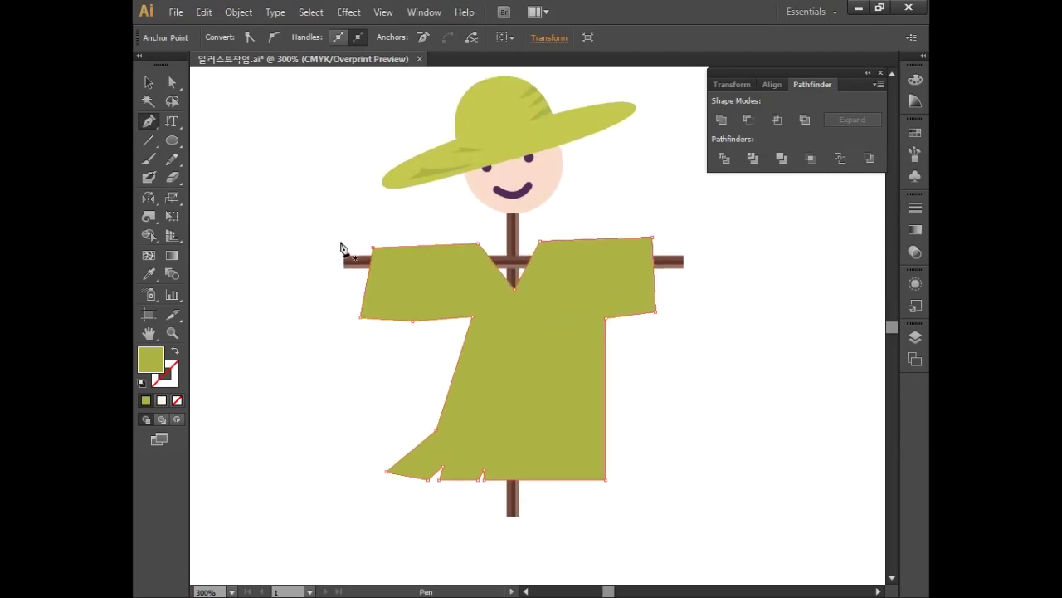
key(ctrl+plus)
key(a)
drag(319, 204, 307, 212)
drag(462, 202, 466, 214)
drag(542, 197, 545, 210)
drag(692, 192, 694, 209)
drag(508, 258, 500, 264)
Round the underside of the left sleeve, move its armpit point inward and shift the curve of the garment's left side outward.
key(p)
click(402, 305)
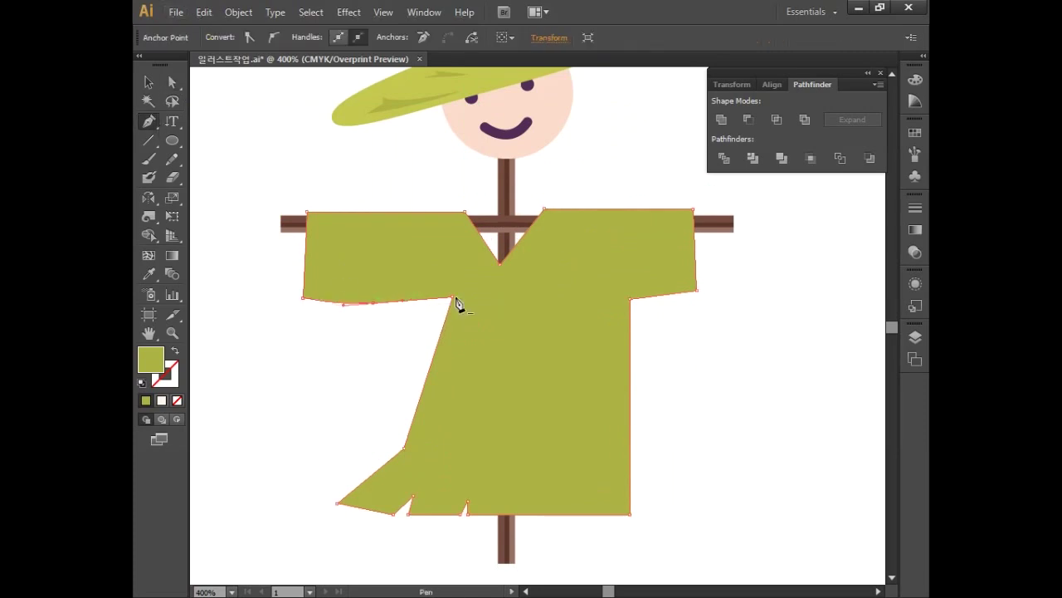
drag(373, 308, 374, 314)
drag(451, 290, 422, 302)
drag(405, 449, 391, 424)
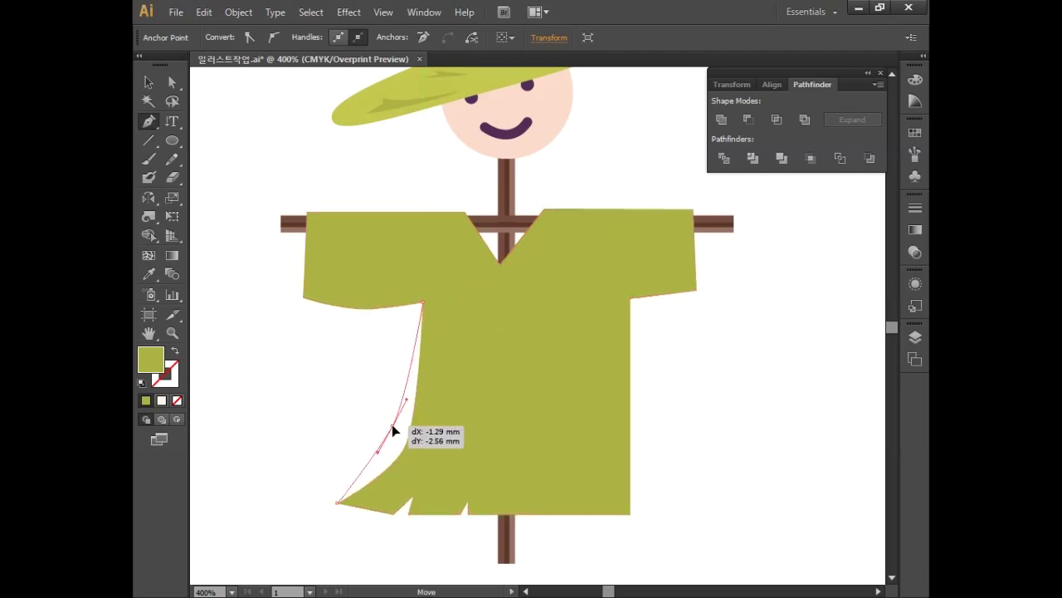
Raise and reshape the hem and its two torn notches, pull the lower right corner inward, and adjust the left side's curve.
drag(340, 504, 362, 469)
drag(393, 515, 390, 480)
drag(409, 498, 397, 479)
drag(463, 515, 477, 473)
drag(469, 513, 479, 493)
drag(631, 513, 553, 497)
drag(363, 470, 372, 419)
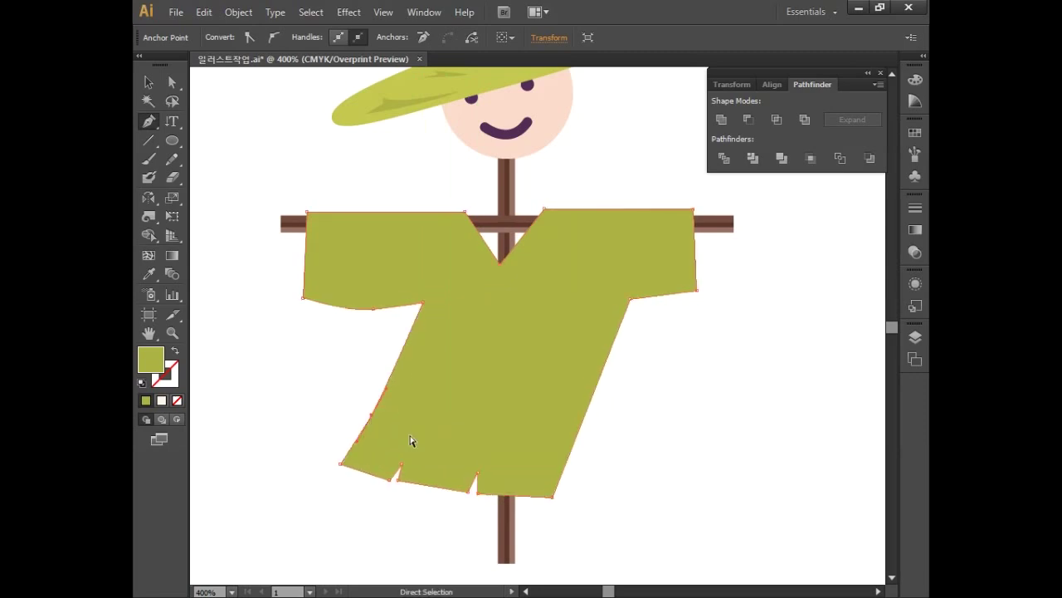
Narrow the garment's right side at the armpit and adjust the lower corners of both sleeves so the cuffs slant.
drag(630, 299, 585, 300)
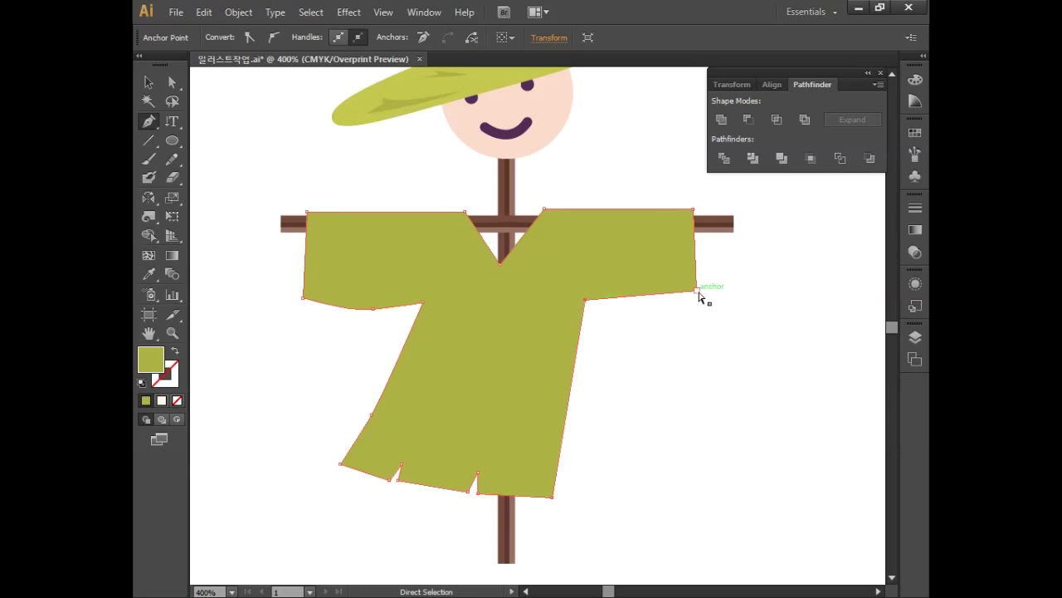
drag(697, 292, 670, 295)
drag(586, 286, 588, 292)
drag(421, 304, 412, 304)
drag(303, 298, 296, 297)
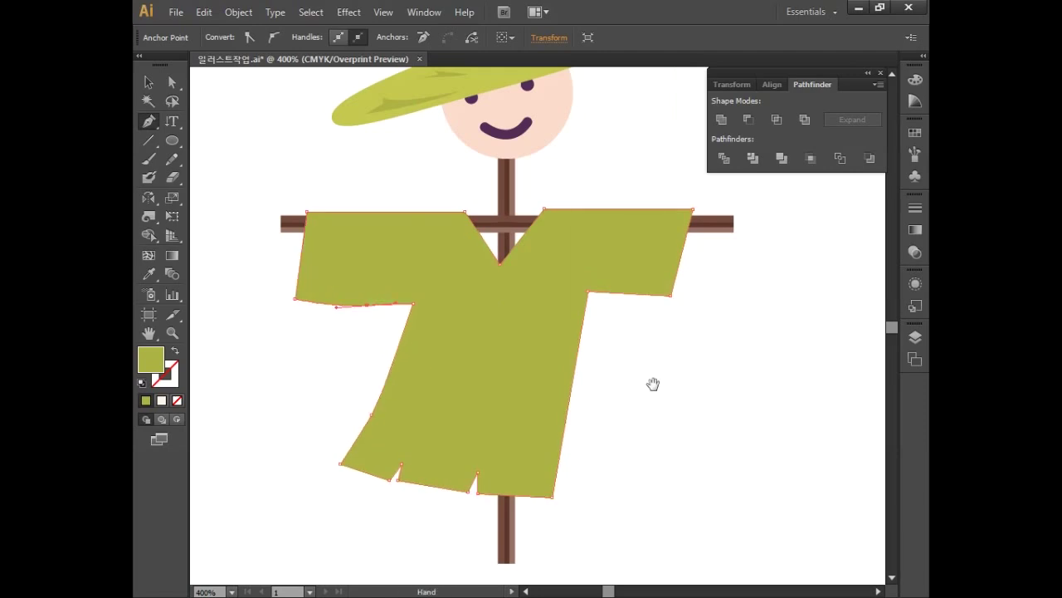
Fill the garment with a linear gradient at an angle of 0°.
scroll(586, 398, up, 1)
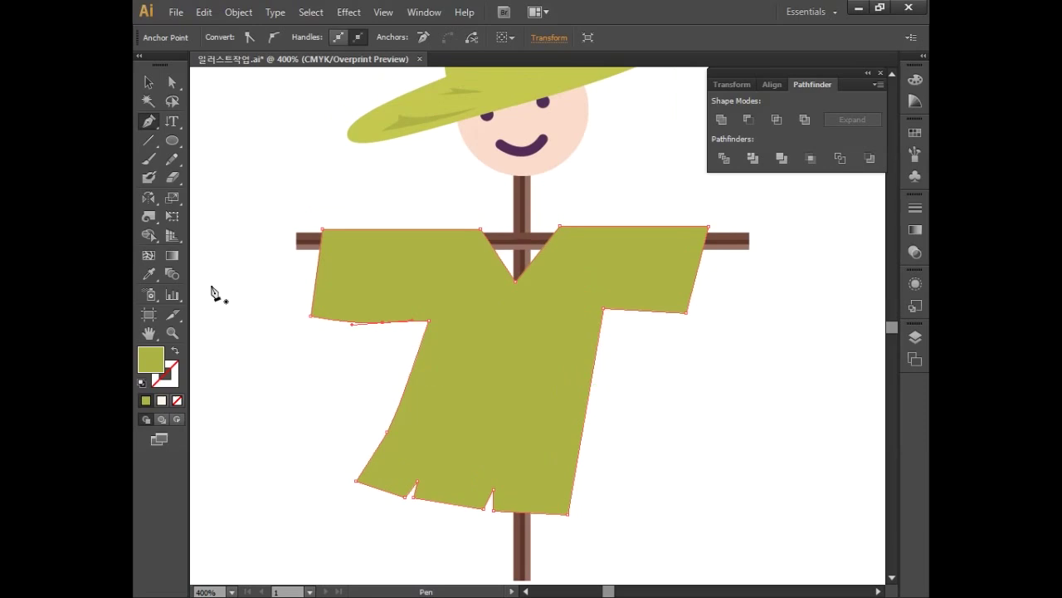
double_click(172, 256)
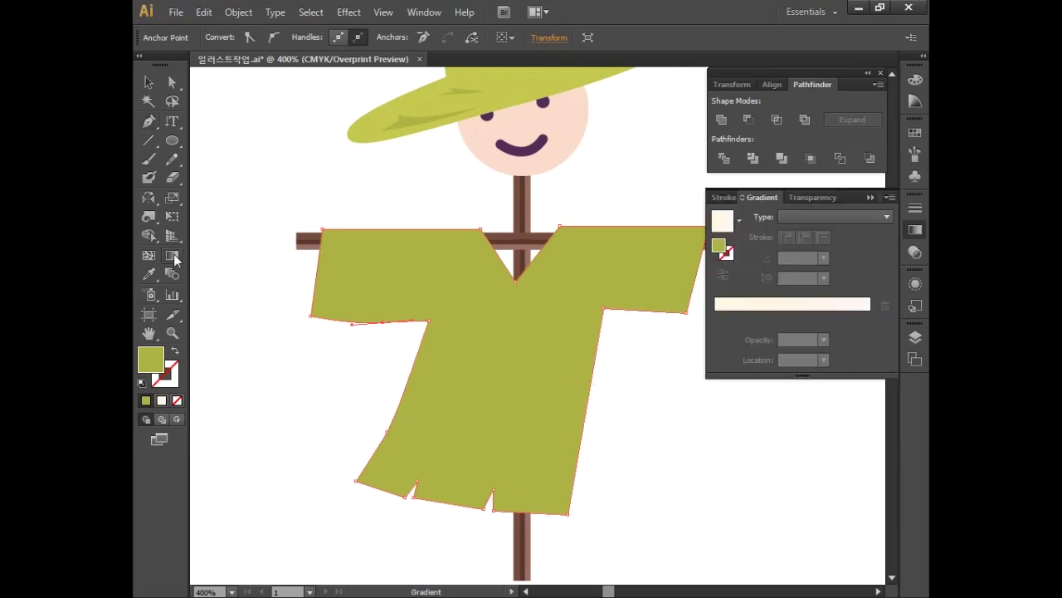
click(789, 218)
click(809, 230)
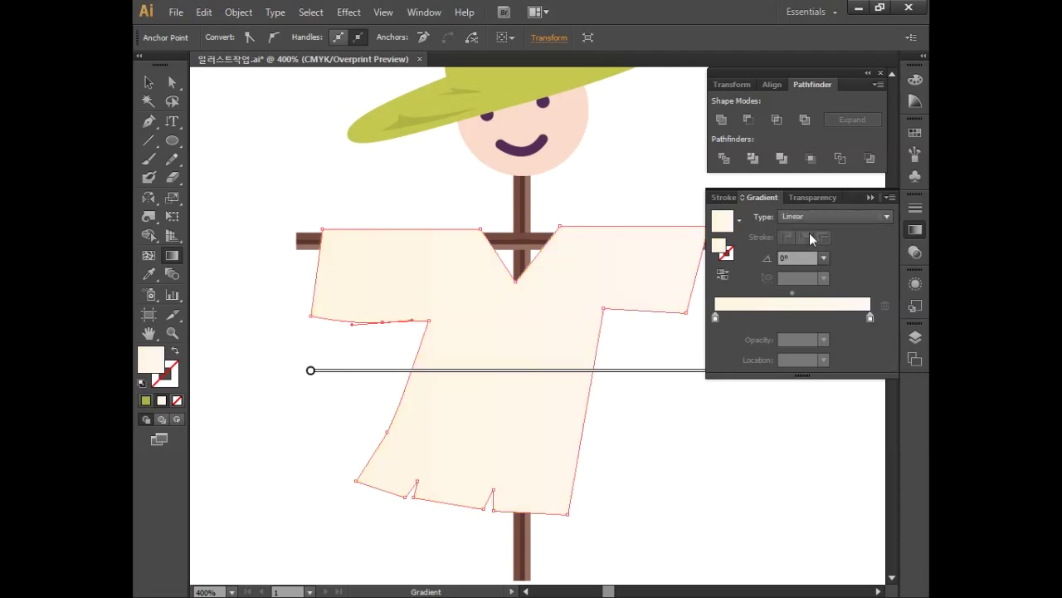
click(801, 257)
Set the garment gradient's start colour to C 0, M 5, Y 15, K 0 and its end colour to C 0, M 5, Y 5, K 0.
double_click(715, 318)
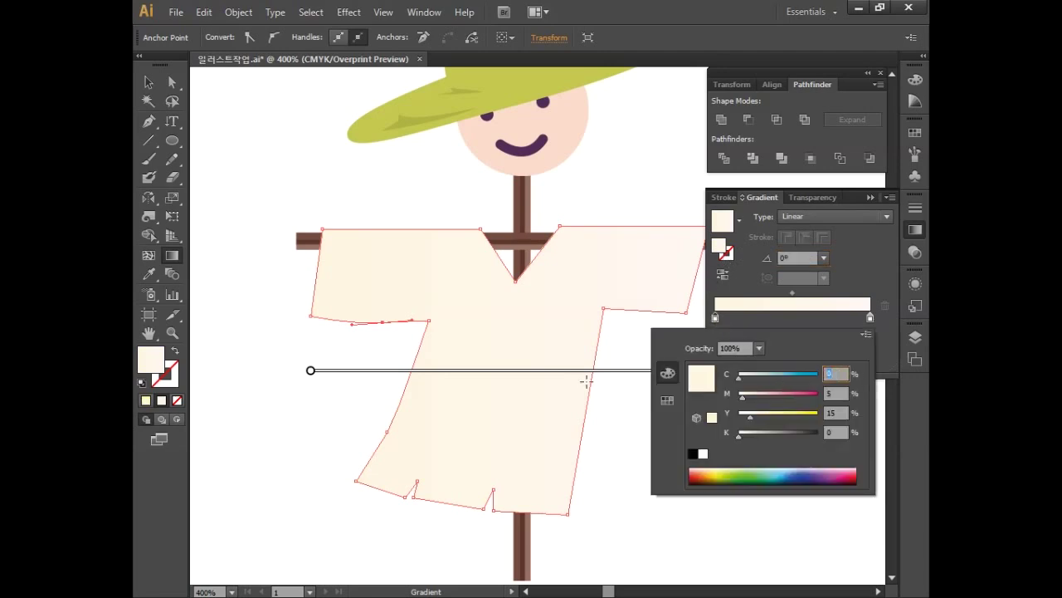
key(Tab)
key(Tab)
key(Tab)
key(Return)
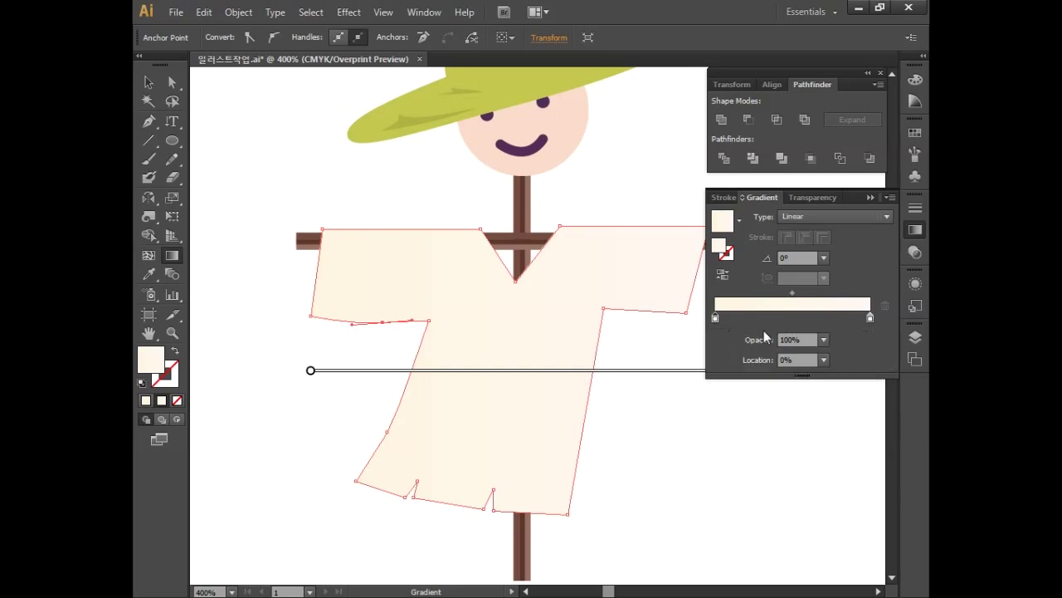
double_click(871, 318)
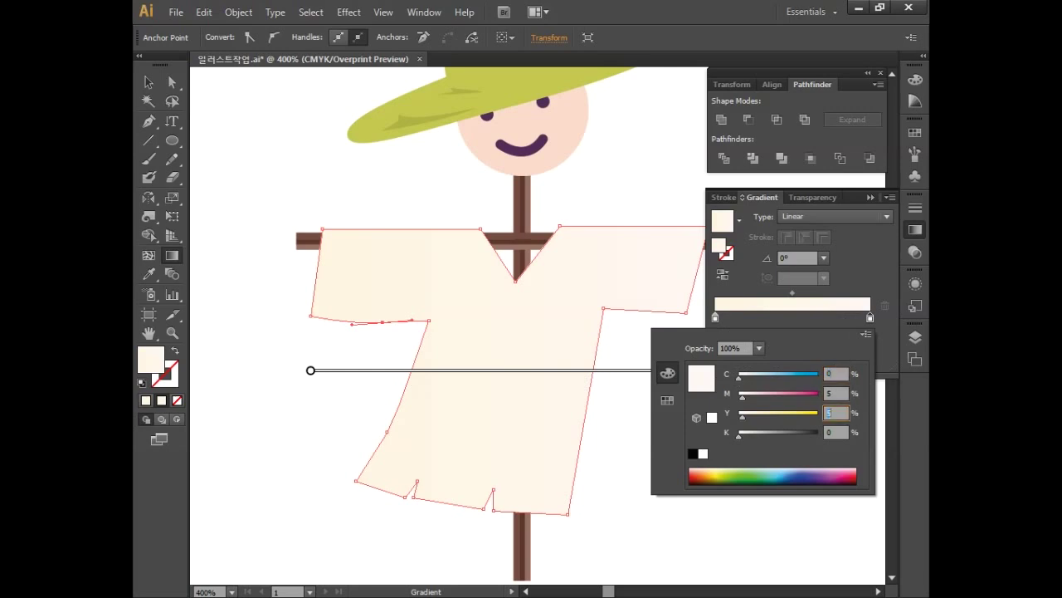
key(Tab)
key(Return)
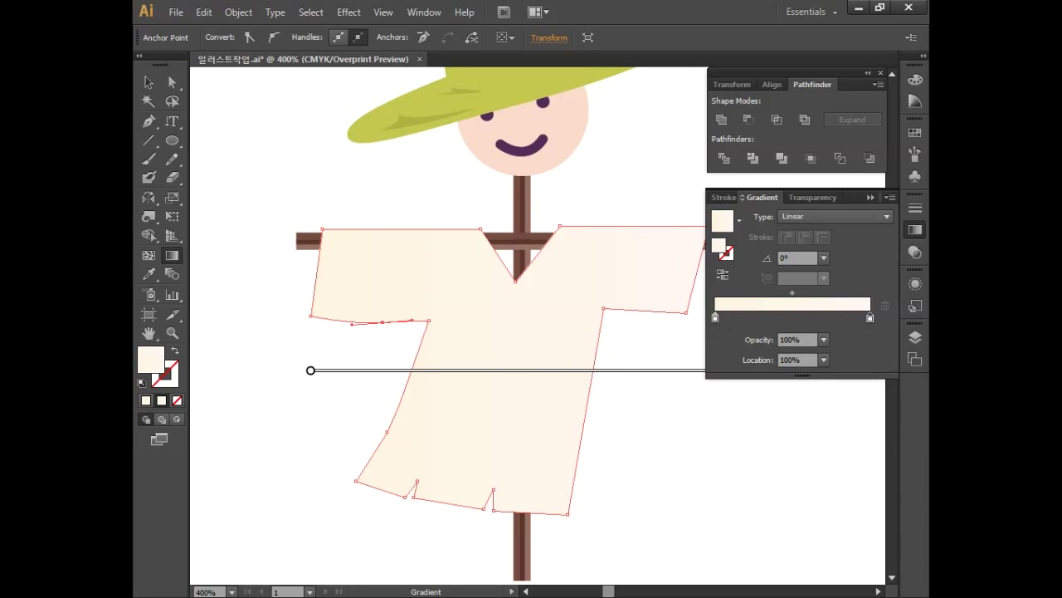
mouse_move(515, 374)
click(915, 229)
click(148, 82)
click(214, 130)
drag(695, 351, 652, 373)
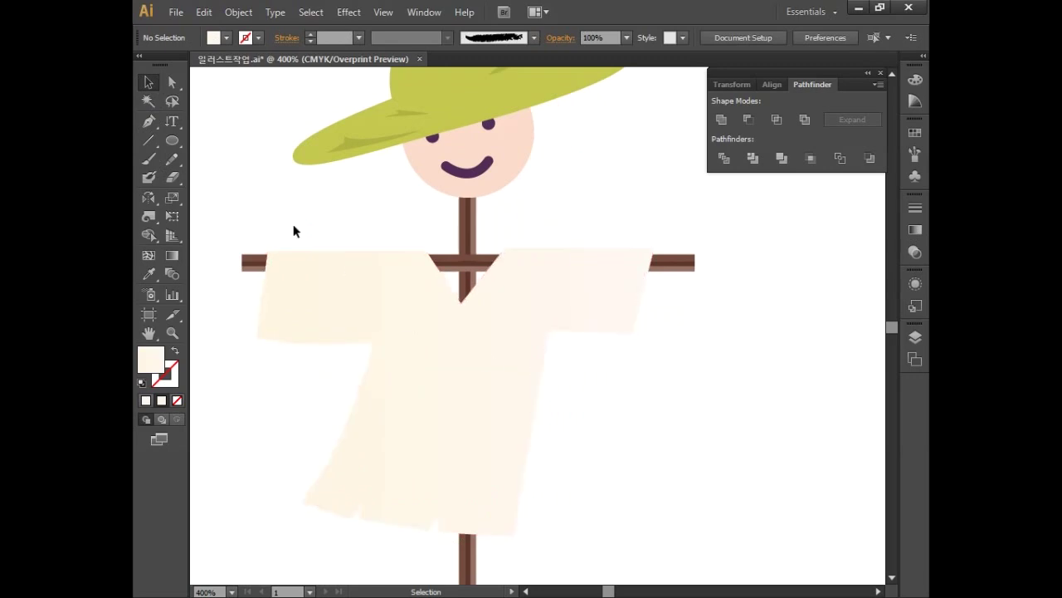
Draw a V-shaped collar at the garment's neckline with a tie knot and hanging tie ends using the Pen tool.
click(150, 121)
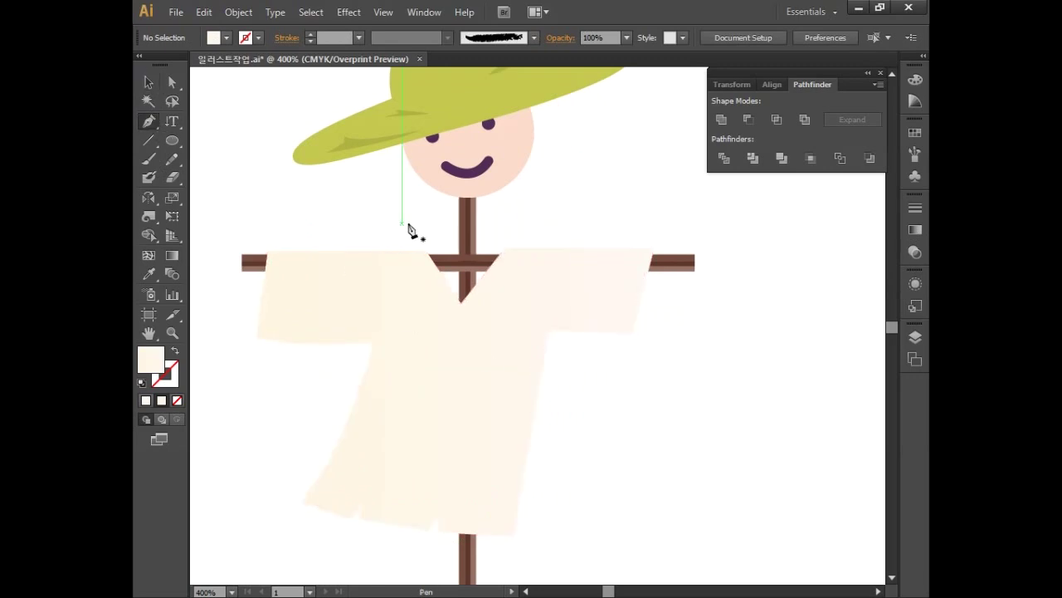
drag(425, 256, 477, 317)
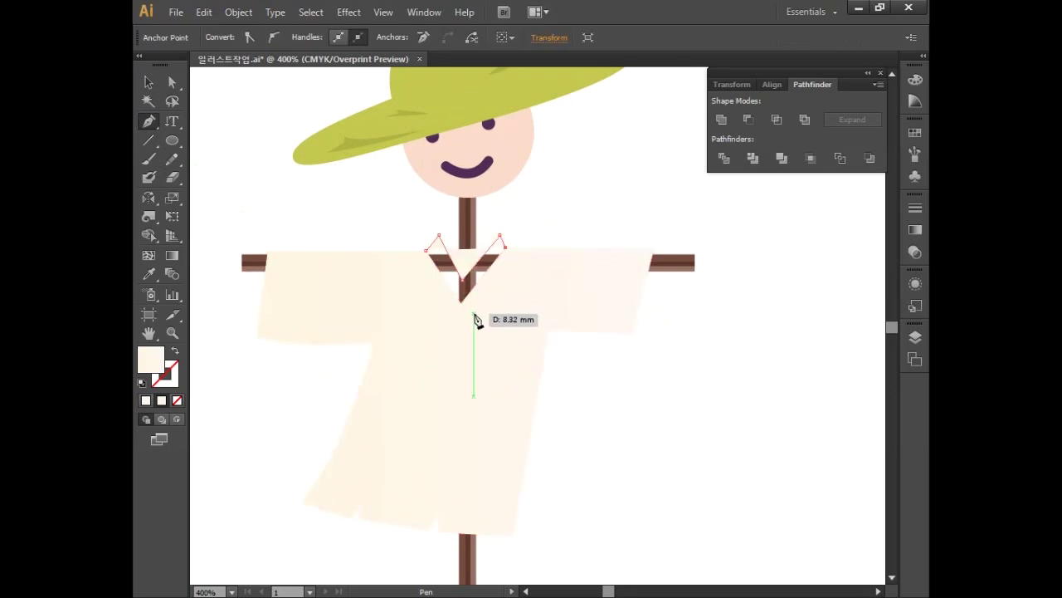
click(474, 313)
click(500, 313)
click(505, 333)
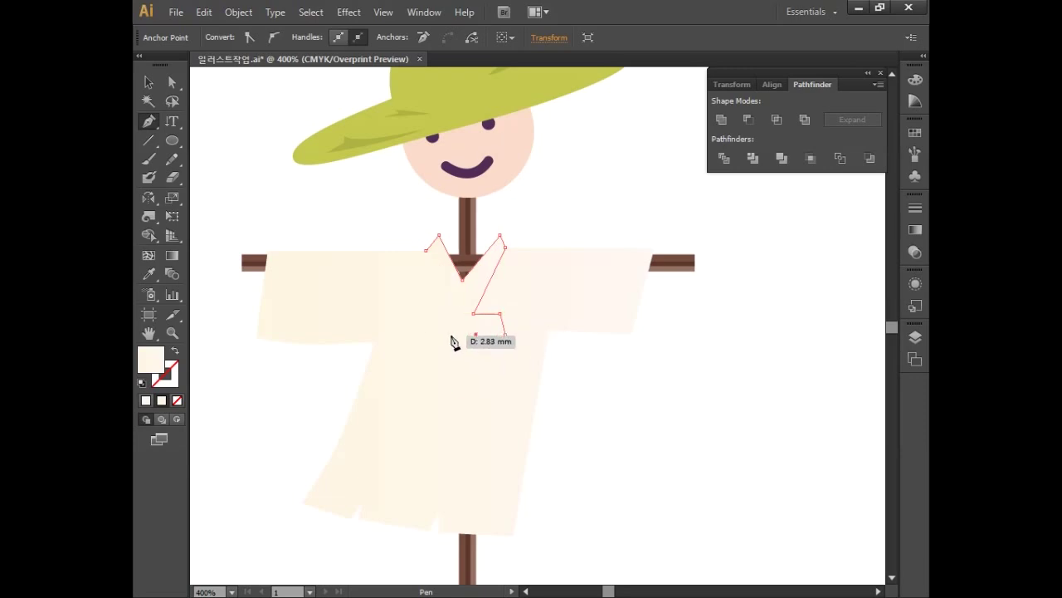
ctrl+click(450, 332)
click(452, 333)
drag(413, 427, 386, 369)
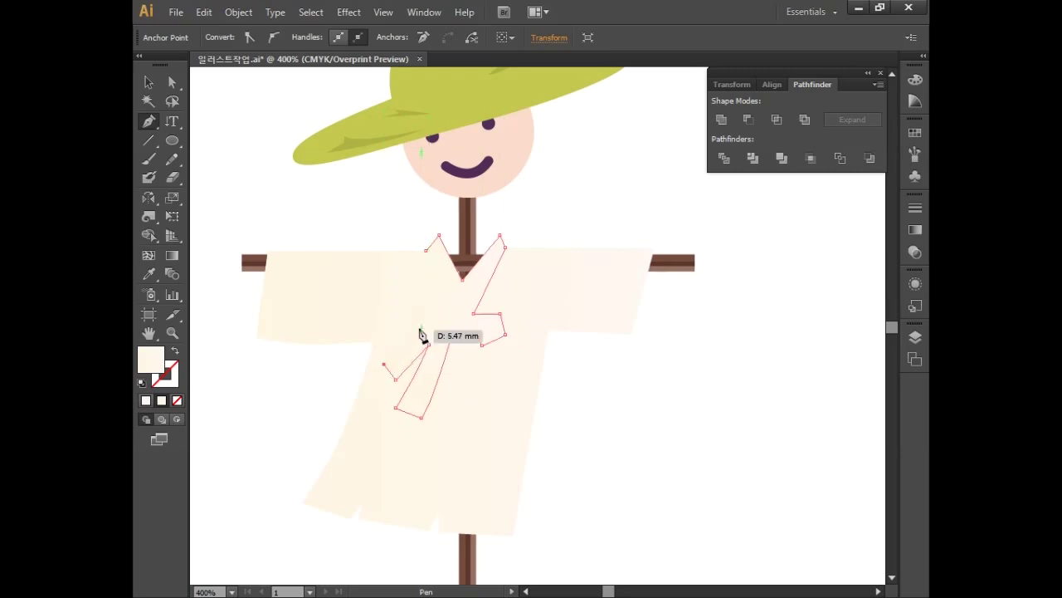
click(443, 312)
Fill the collar and tie shape with a solid colour of C 40, M 40, Y 50, K 0.
click(149, 81)
double_click(158, 373)
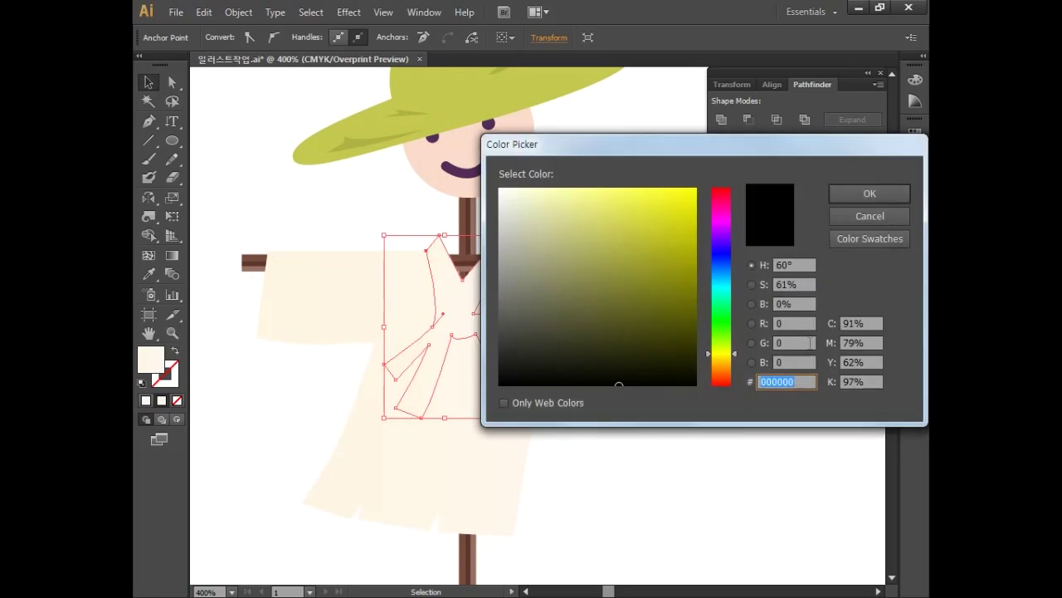
click(867, 323)
text(40)
key(Tab)
text(40)
key(Tab)
text(50)
key(Tab)
text(0)
key(Tab)
key(Return)
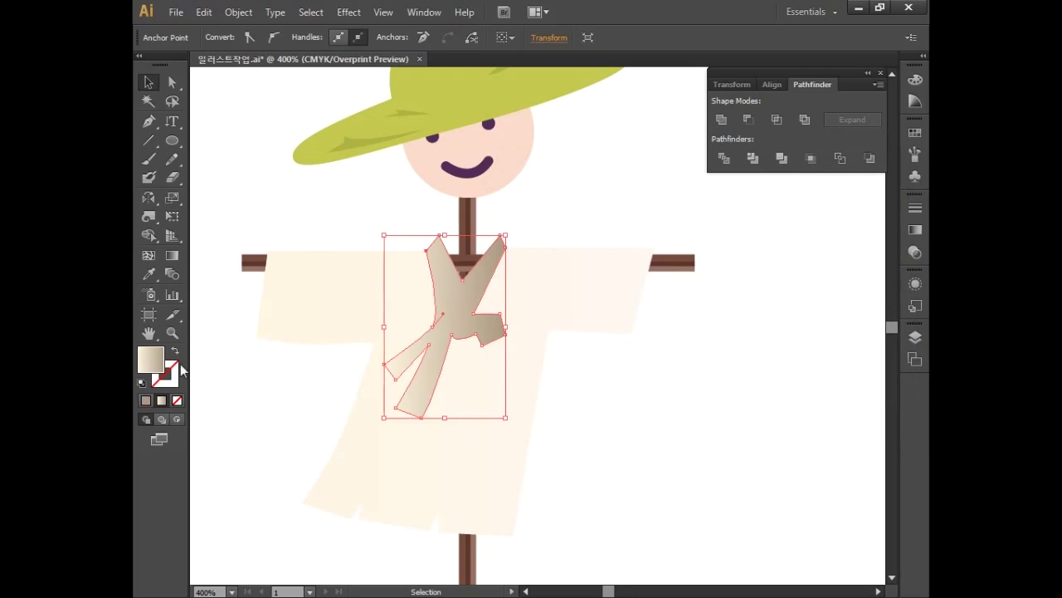
click(147, 402)
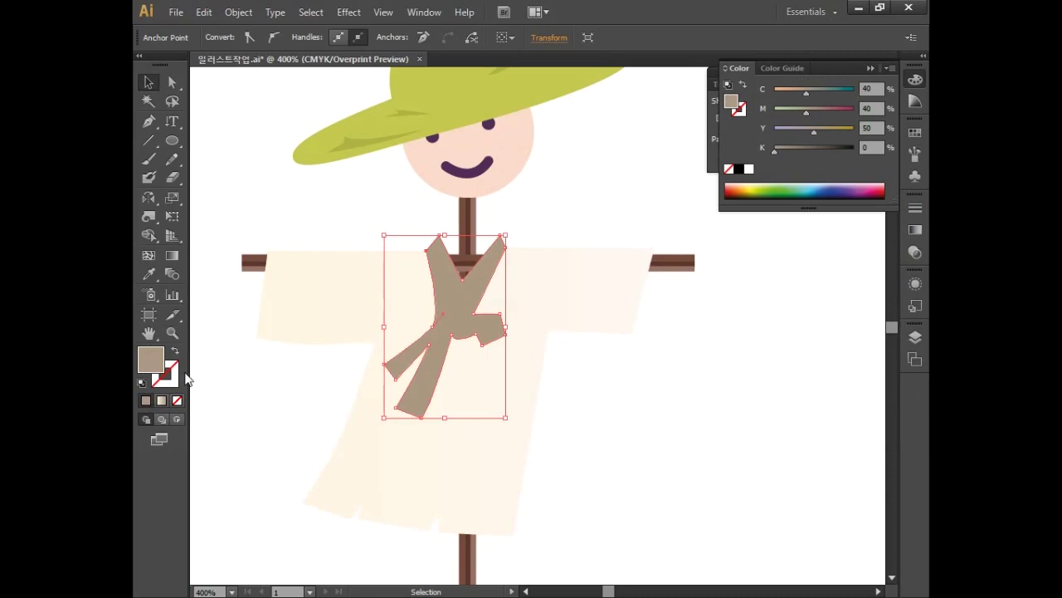
Close the collar path with a straight left edge, lower both upper collar tips and adjust the point of the V.
drag(311, 371, 338, 398)
key(a)
key(ctrl+plus)
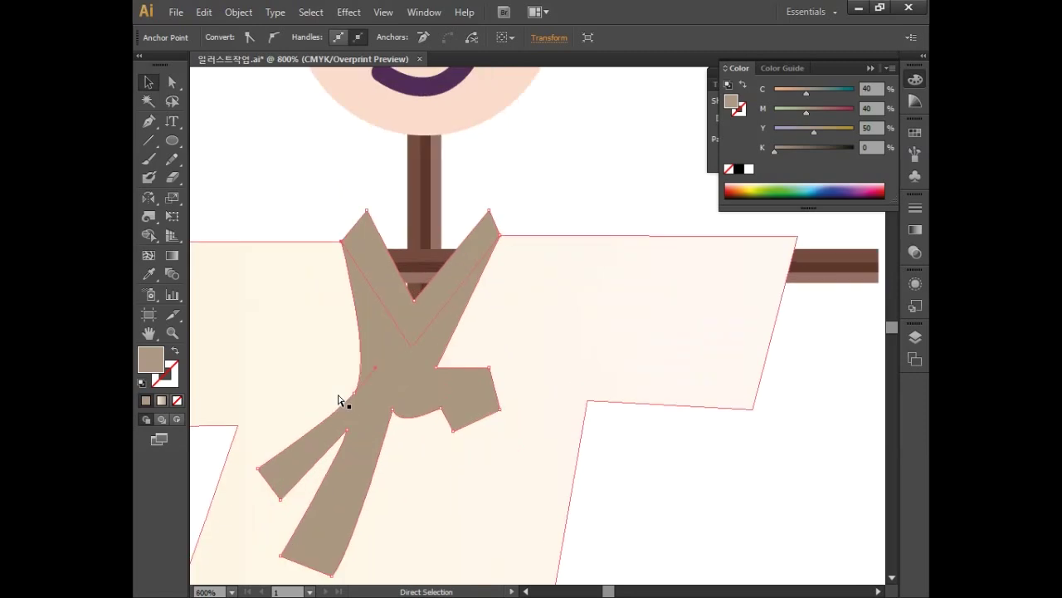
drag(446, 404, 512, 339)
key(v)
key(p)
click(417, 324)
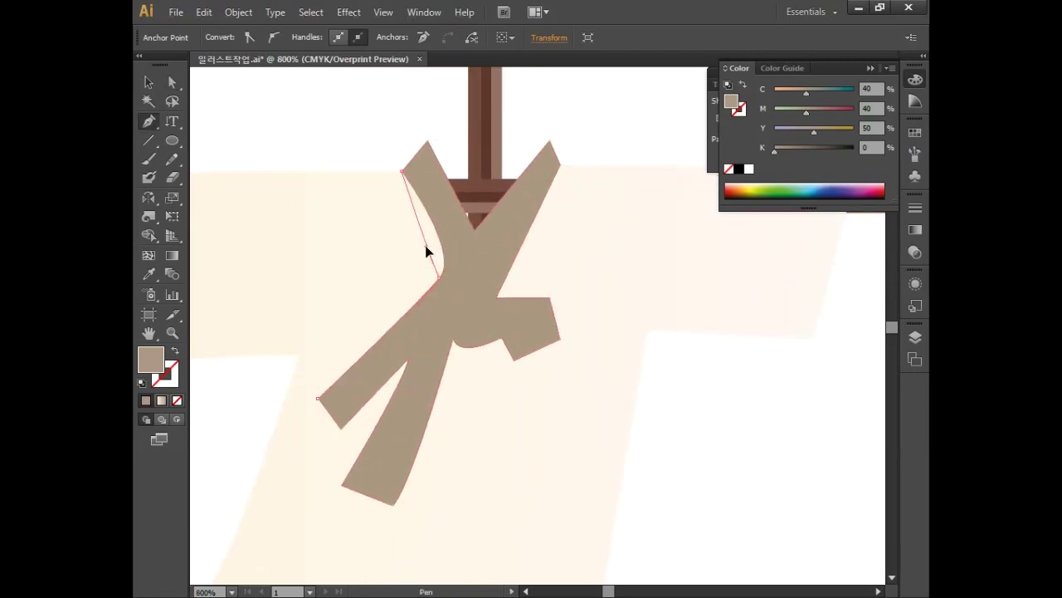
drag(427, 142, 426, 156)
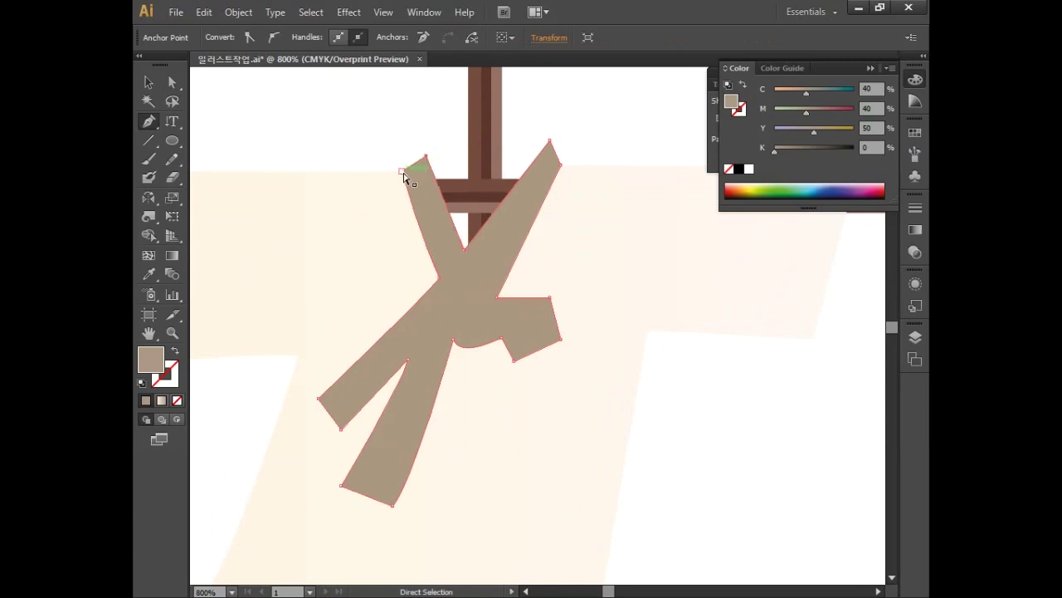
drag(549, 141, 540, 156)
drag(467, 249, 470, 232)
Raise the short tie end beside the knot and reshape its corners so it slants downward.
drag(498, 296, 487, 269)
drag(550, 297, 515, 272)
drag(555, 332, 580, 259)
drag(535, 300, 536, 274)
drag(489, 304, 482, 268)
drag(548, 323, 554, 299)
Refine the two long hanging tie ends, curving the upper one's outer edge and adjusting the split between them.
drag(425, 467, 427, 457)
drag(439, 321, 474, 387)
drag(443, 325, 435, 320)
drag(475, 242, 477, 229)
drag(439, 326, 428, 325)
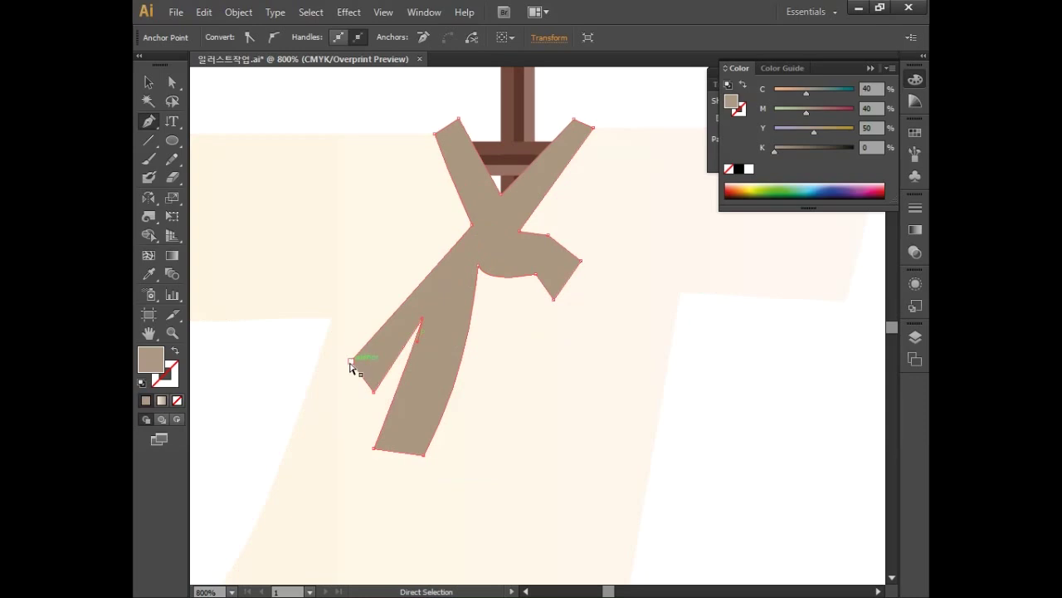
drag(352, 356, 326, 372)
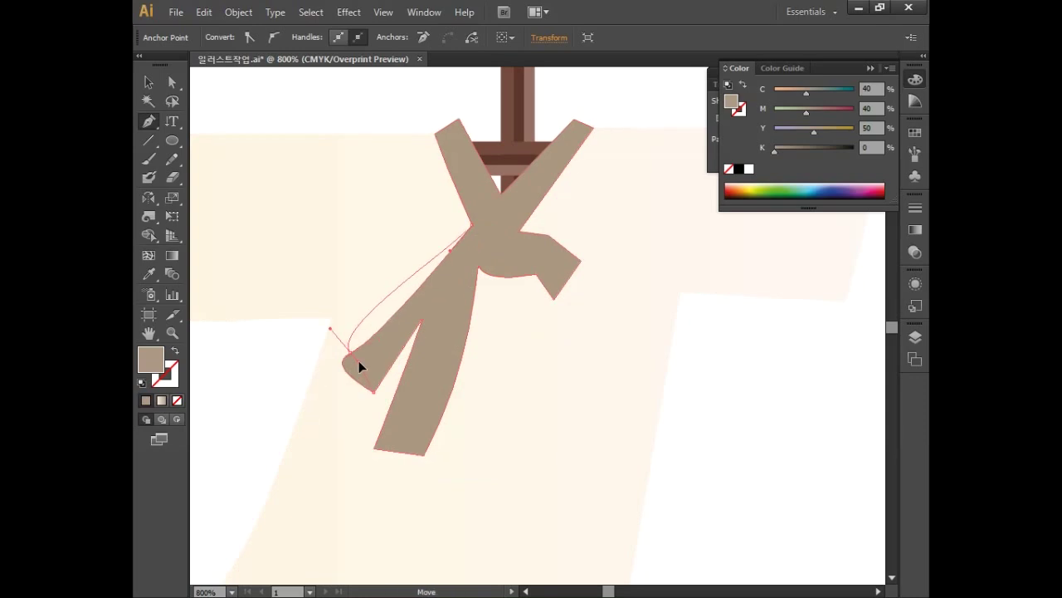
alt+click(353, 359)
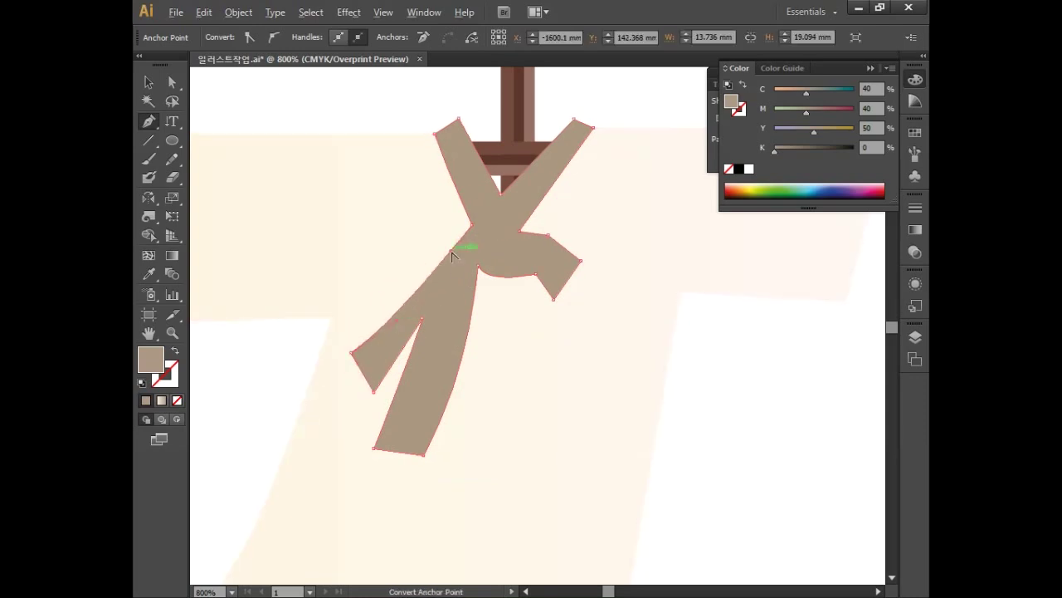
drag(422, 320, 435, 316)
drag(550, 346, 565, 375)
key(ctrl+minus)
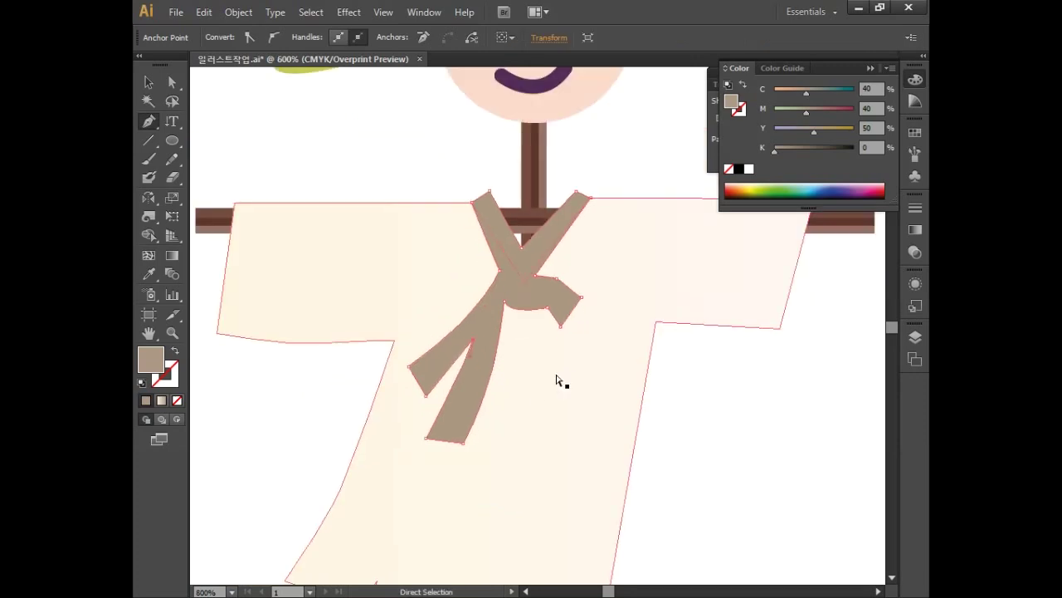
key(ctrl+minus)
scroll(656, 394, down, 1)
click(148, 82)
click(299, 388)
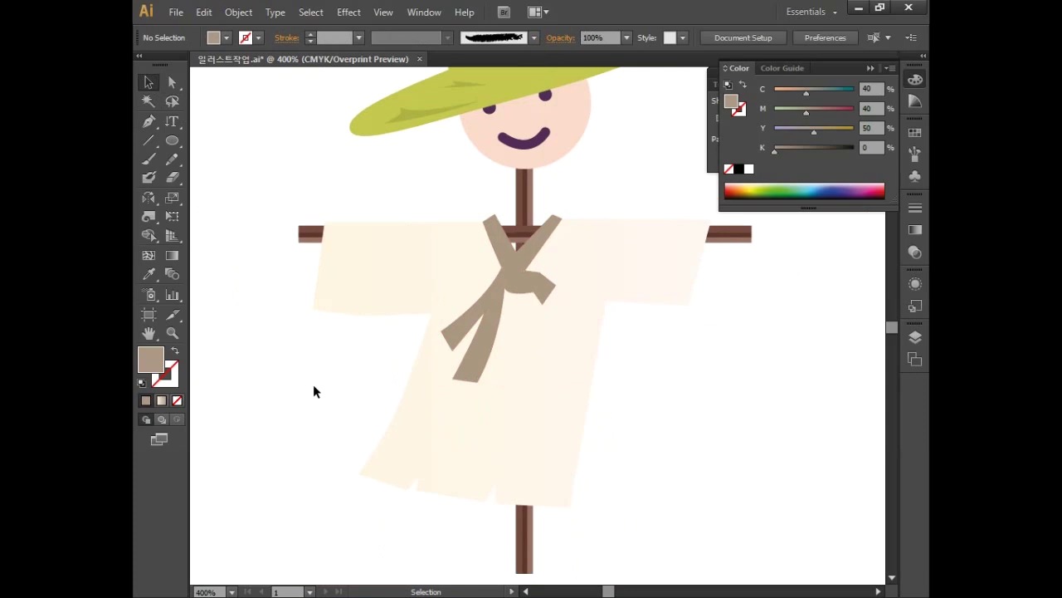
Draw a closed shape over the garment's hem with a curved bottom edge and a torn notch near its left end.
scroll(349, 382, down, 1)
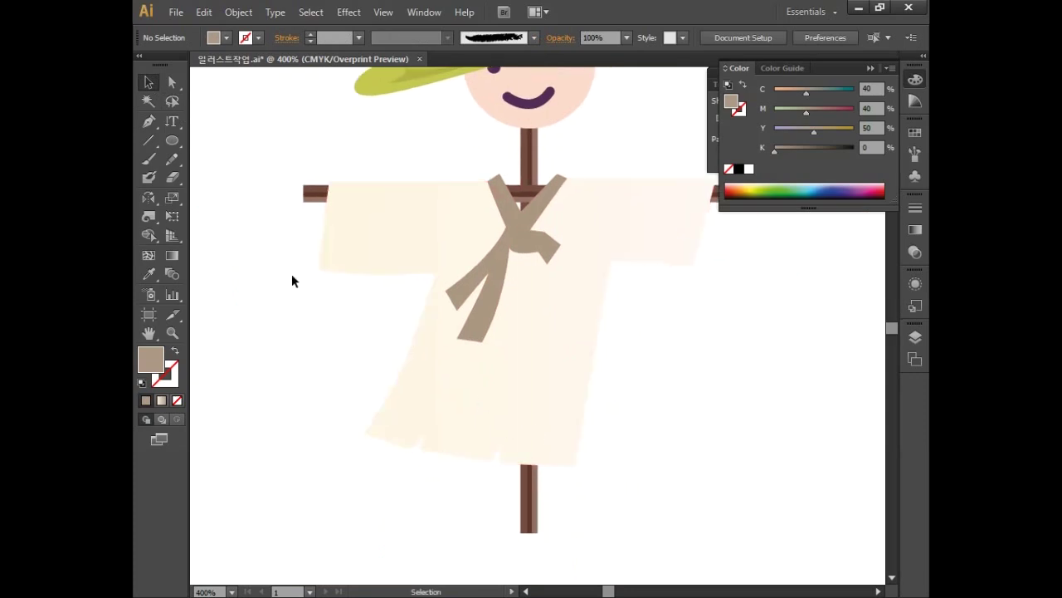
key(p)
key(space)
drag(313, 336, 313, 301)
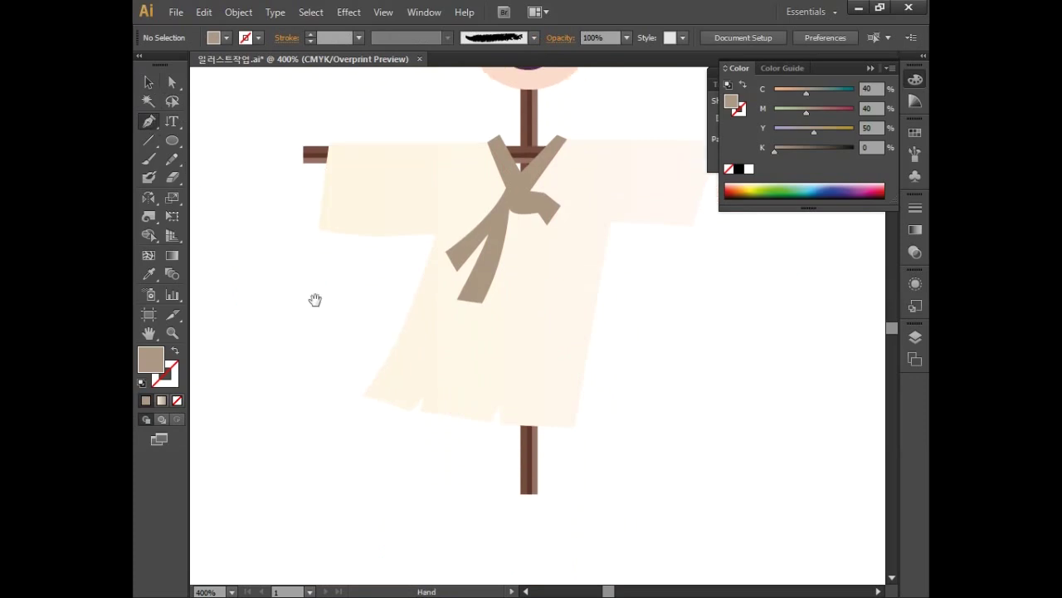
click(364, 394)
click(507, 343)
click(574, 428)
drag(480, 455, 435, 454)
click(404, 433)
click(410, 421)
click(396, 432)
click(369, 404)
key(ctrl+equal)
key(v)
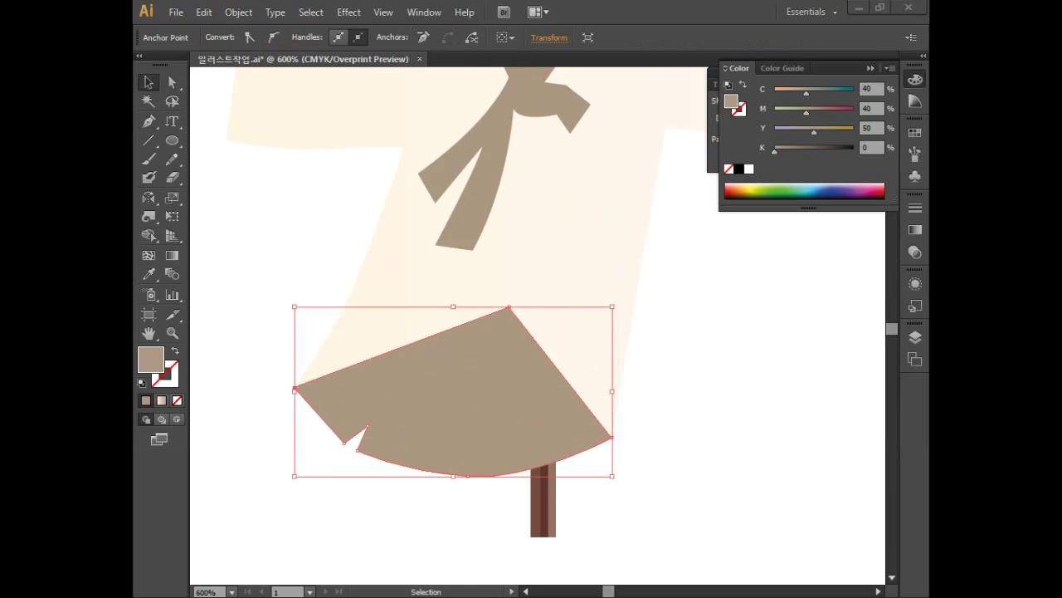
Apply C 40, M 40, Y 50, K 0 as the hem lining's fill and send the shape to the back.
double_click(155, 363)
click(849, 324)
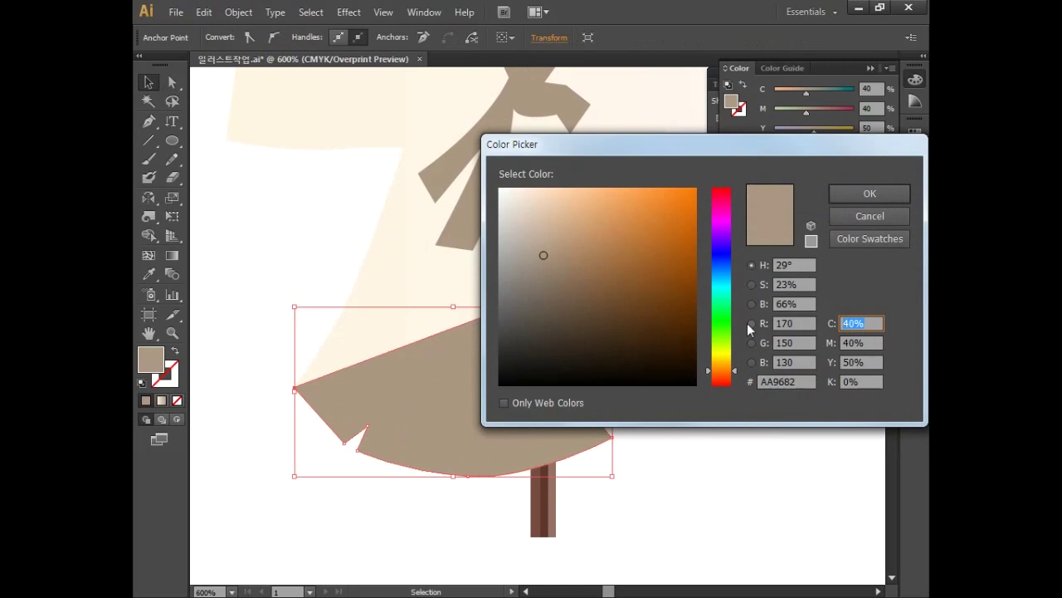
key(Tab)
key(Tab)
key(Tab)
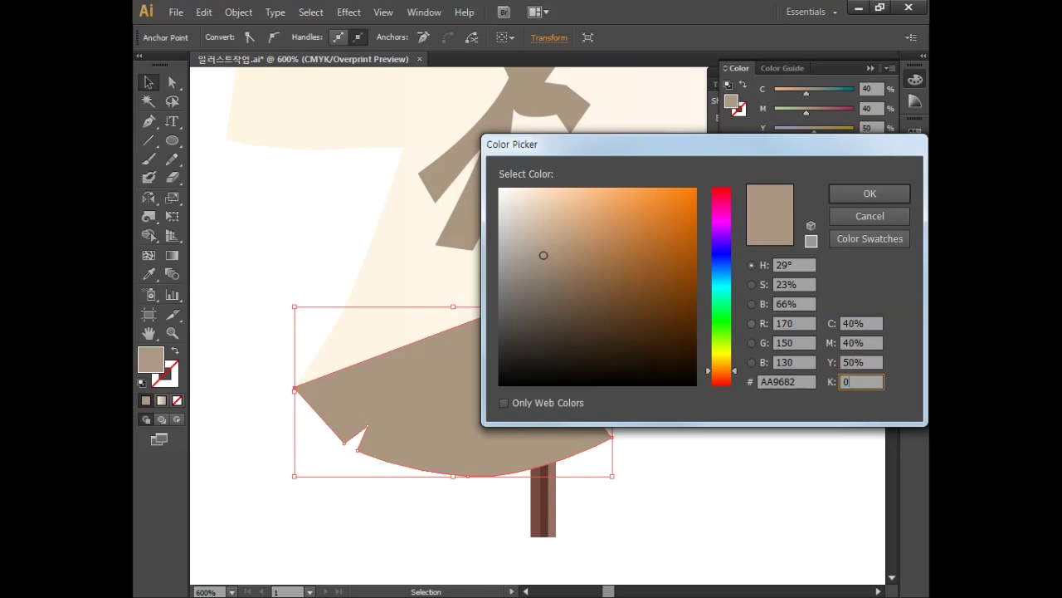
text(0)
key(Return)
right_click(453, 377)
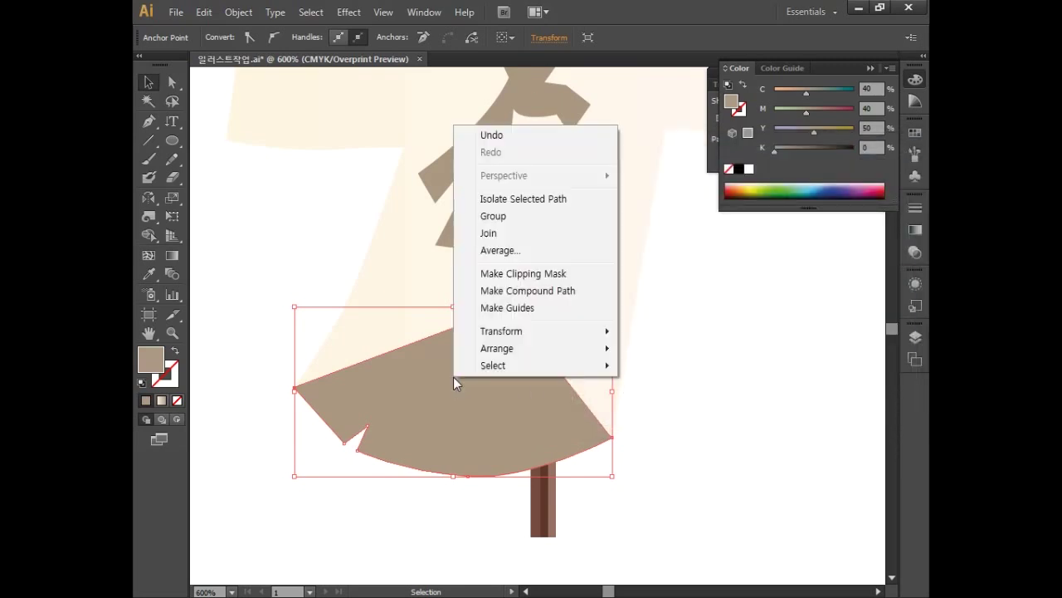
mouse_move(548, 357)
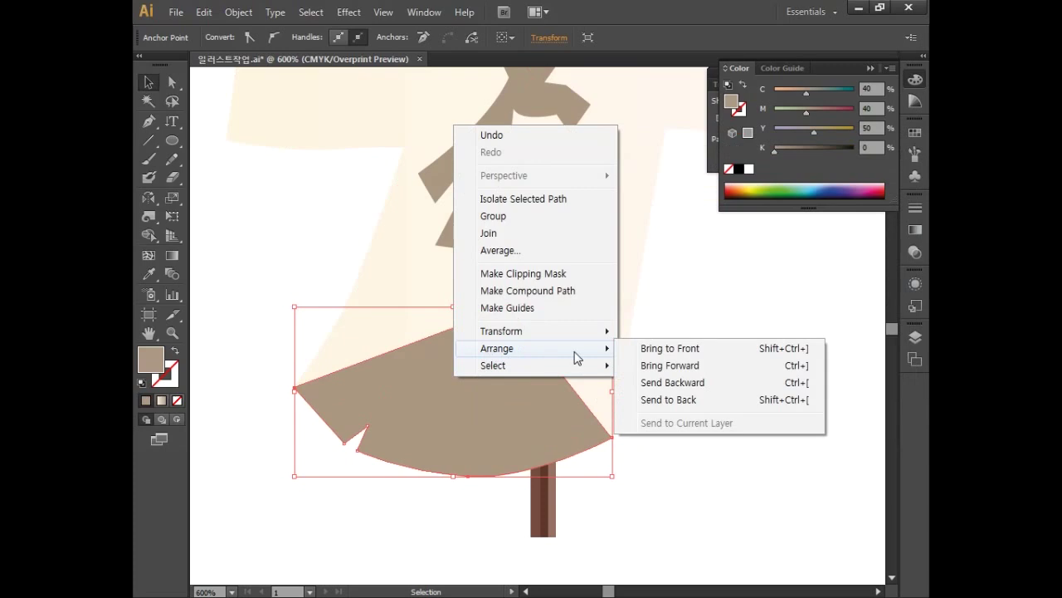
click(655, 400)
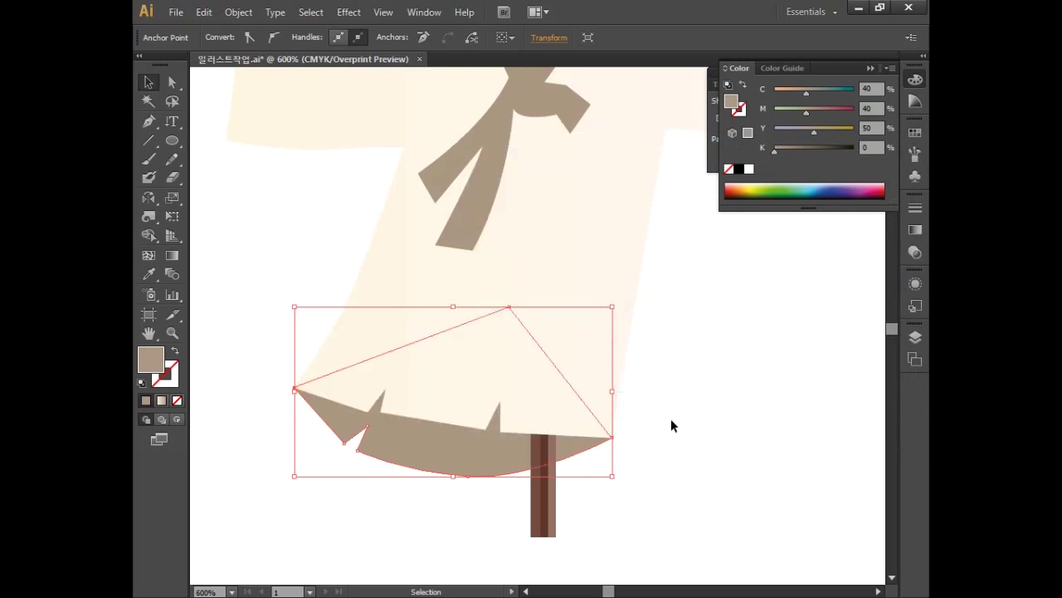
Raise the hem lining's bottom curve and shorten the torn flap at its left end.
click(171, 82)
click(150, 123)
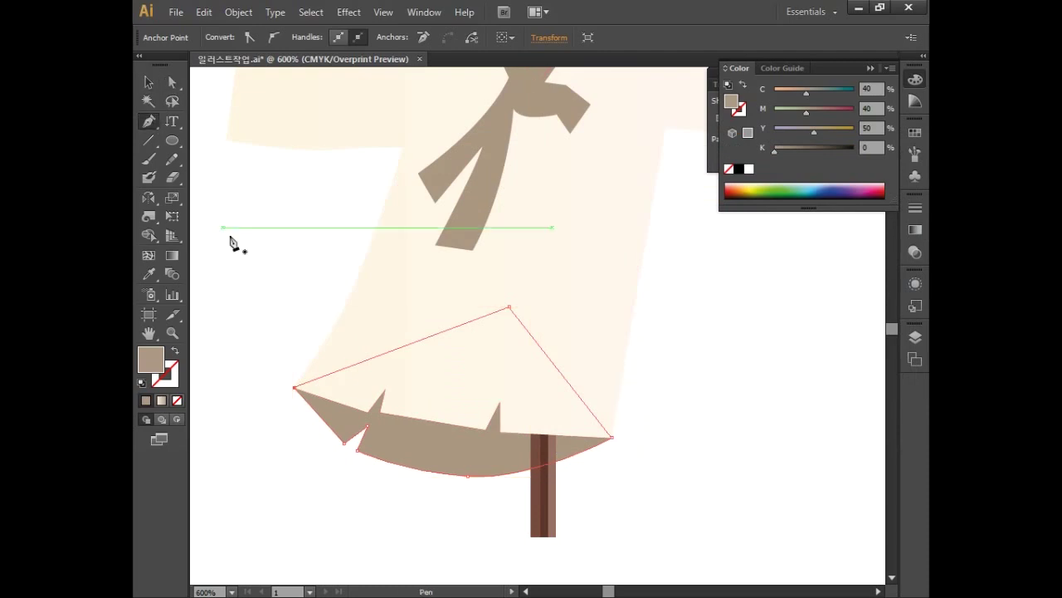
click(469, 482)
drag(343, 444, 422, 443)
key(v)
drag(295, 250, 280, 379)
key(ctrl+minus)
drag(334, 244, 326, 315)
drag(377, 102, 575, 312)
click(752, 305)
Draw a lining shape with a rounded outer edge at the right sleeve's cuff and send it to the back.
drag(752, 306, 619, 245)
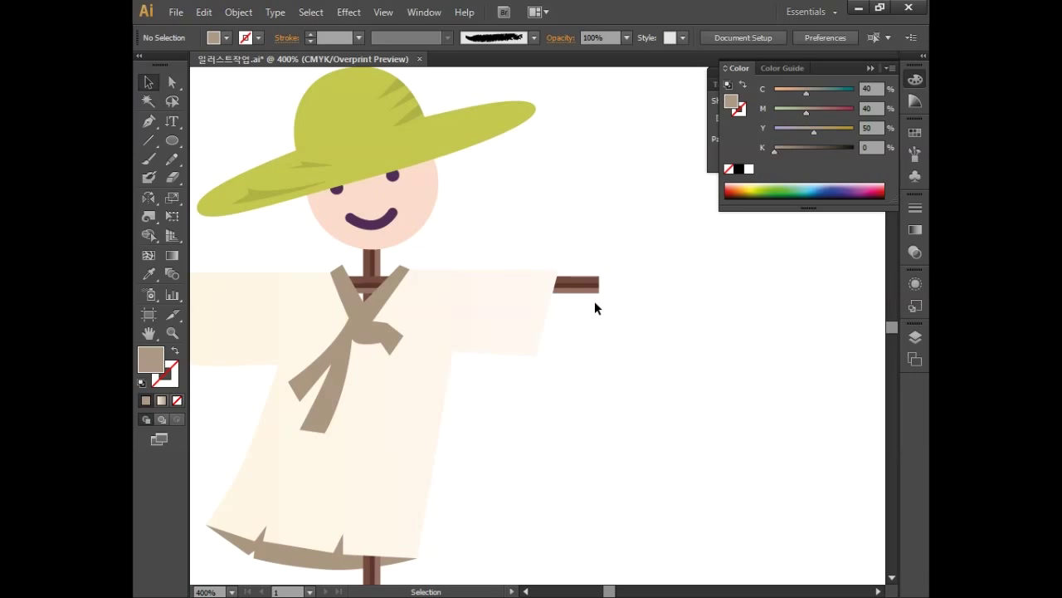
click(148, 121)
click(535, 355)
click(483, 311)
click(558, 270)
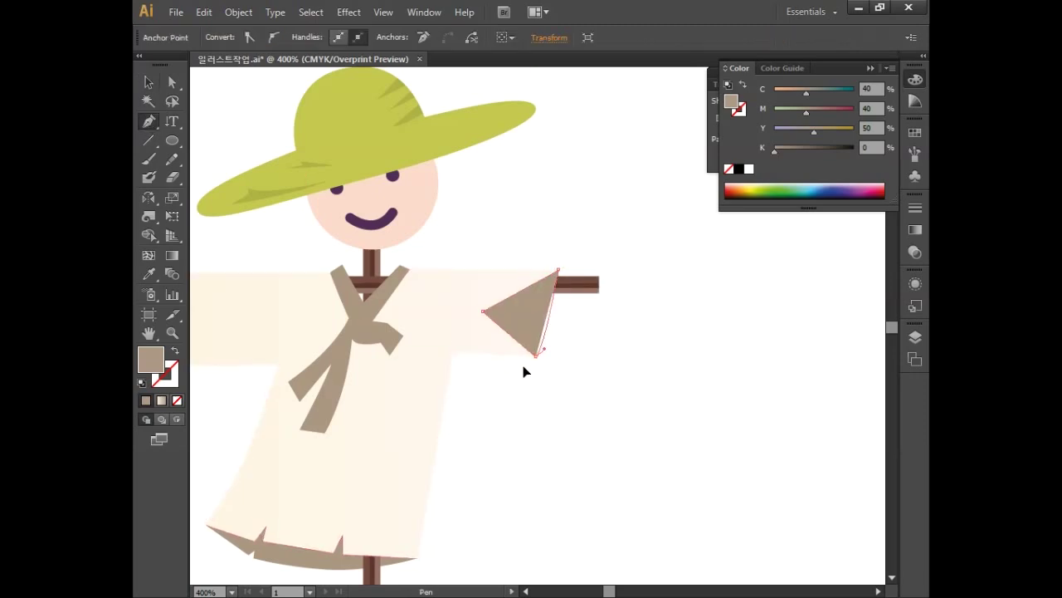
click(536, 357)
key(v)
right_click(558, 317)
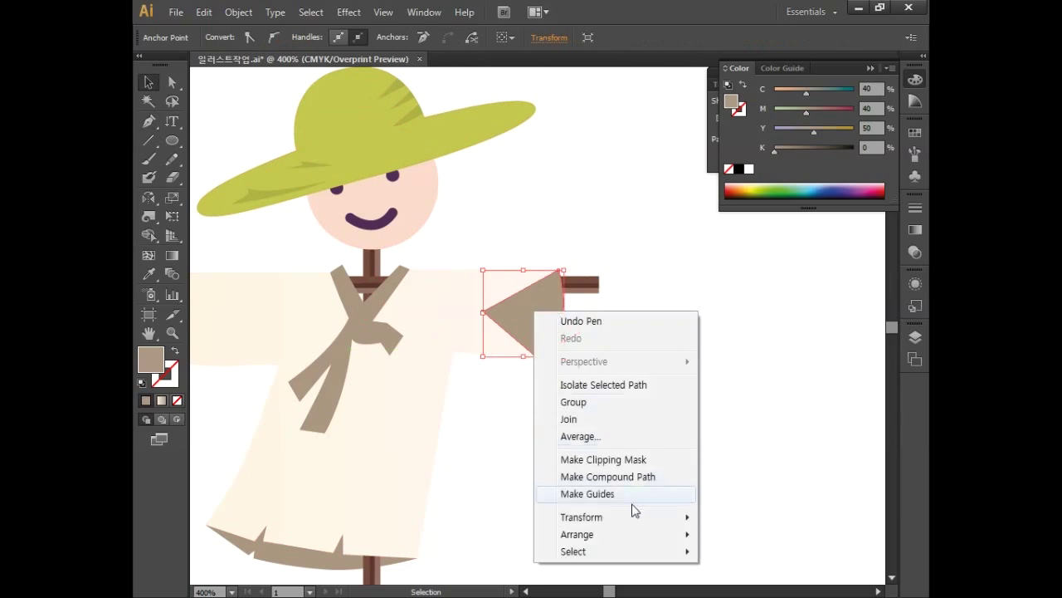
mouse_move(631, 539)
click(732, 512)
click(606, 398)
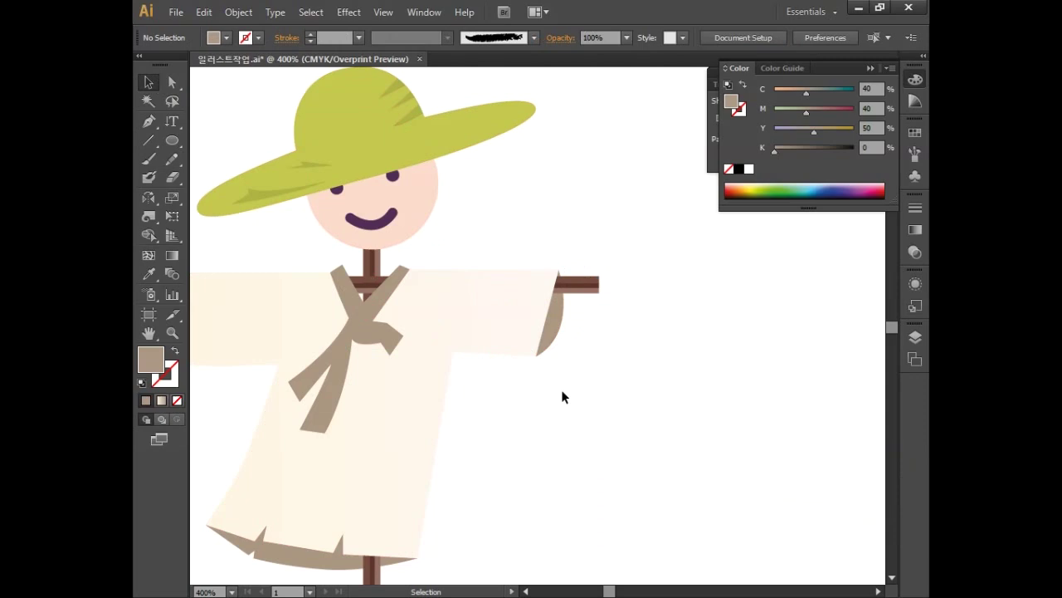
Start drawing the next garment detail with the Pen tool.
drag(586, 451, 638, 360)
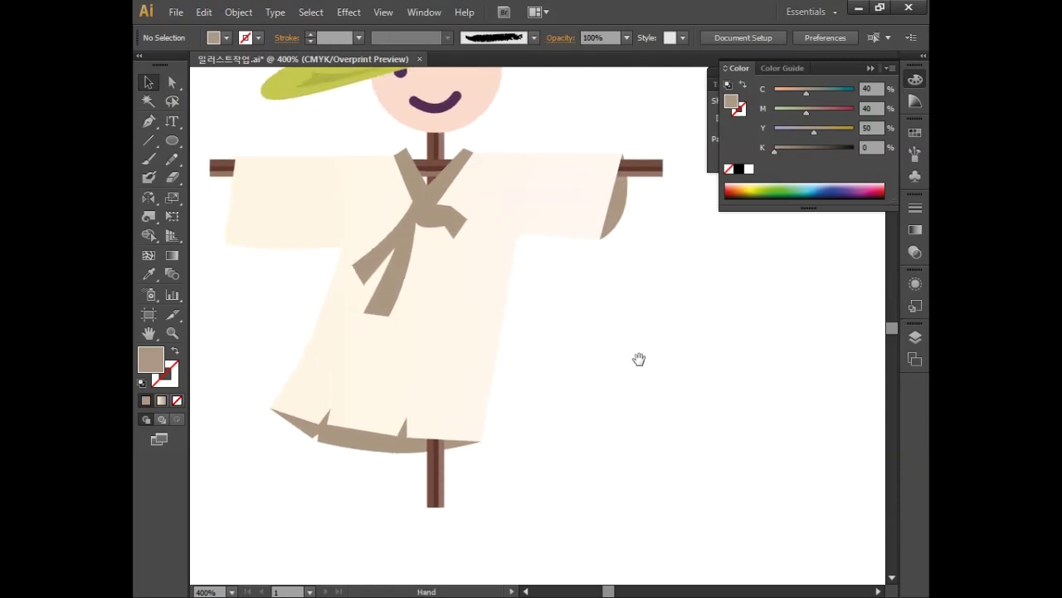
click(148, 121)
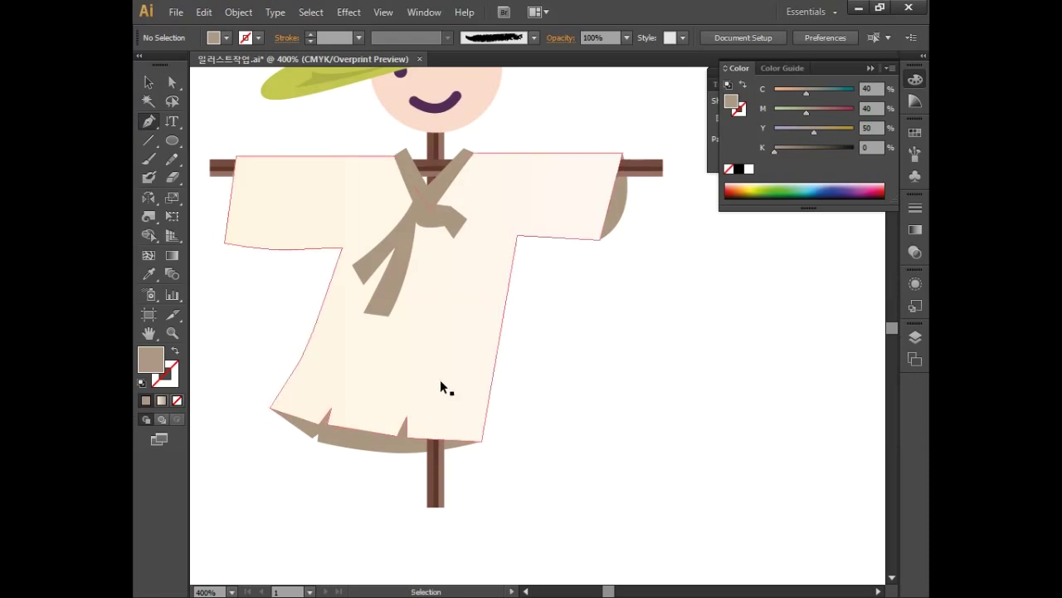
Draw a closed patch shape with three small stitch tabs over the robe's lower-right hem corner, extending past its edge, using the Pen tool.
key(ctrl+plus)
drag(536, 448, 688, 356)
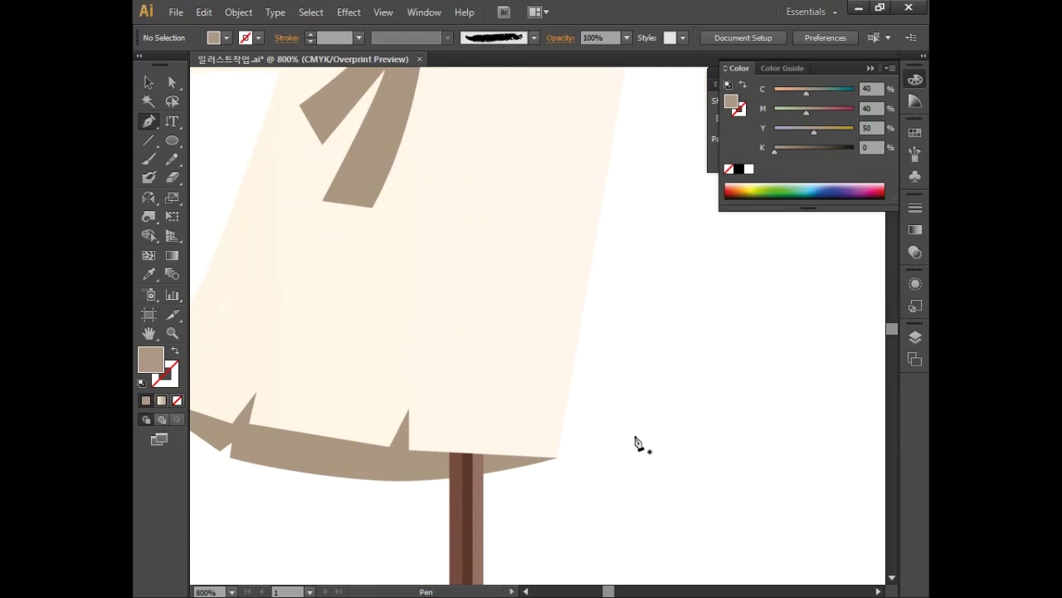
click(557, 457)
click(652, 324)
click(541, 268)
click(529, 272)
click(513, 268)
click(523, 280)
click(487, 342)
click(471, 341)
click(465, 352)
click(478, 355)
click(513, 408)
click(502, 418)
click(557, 457)
Divide the hem patch and robe with Pathfinder and delete the piece of patch lying outside the robe's edge.
click(148, 82)
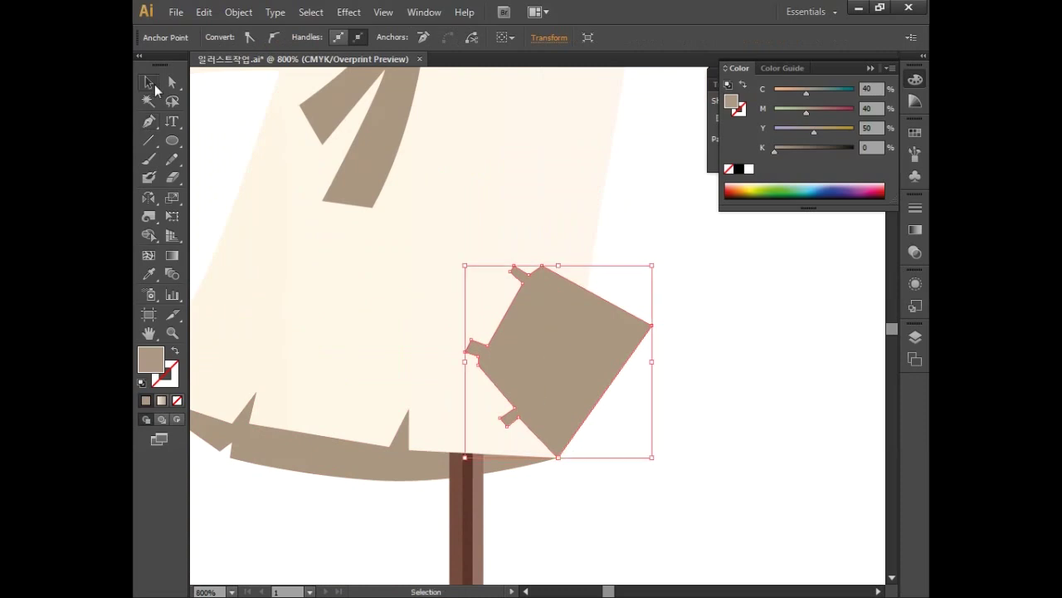
key(ctrl+shift+a)
click(622, 336)
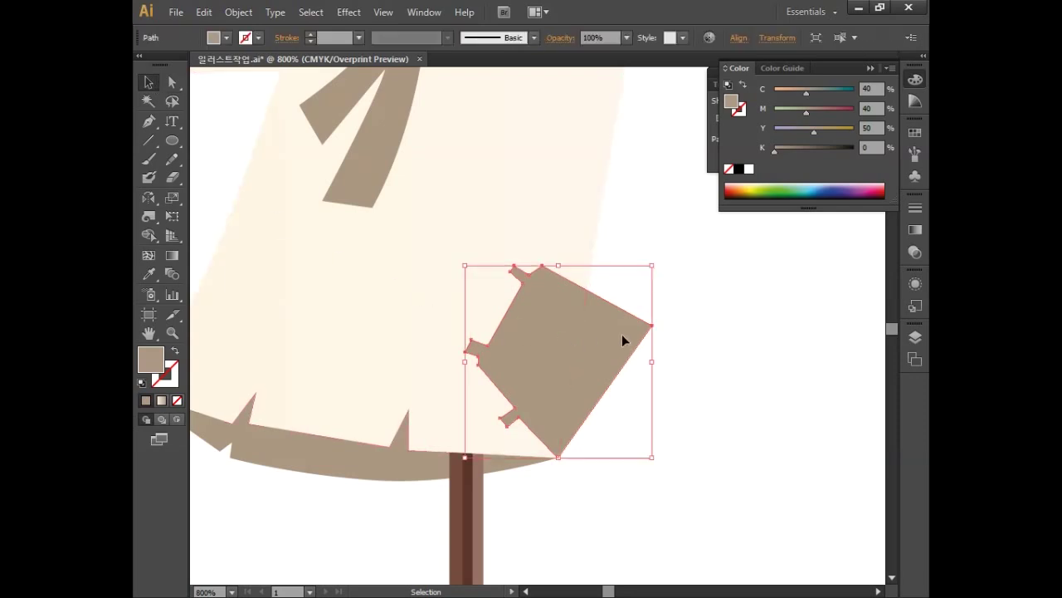
shift+click(573, 203)
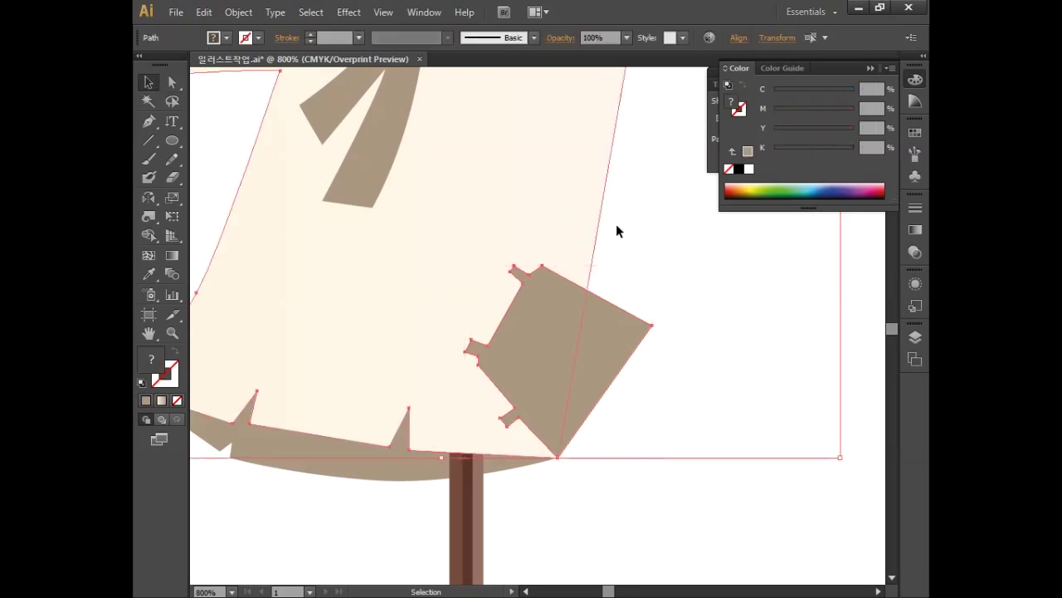
click(916, 79)
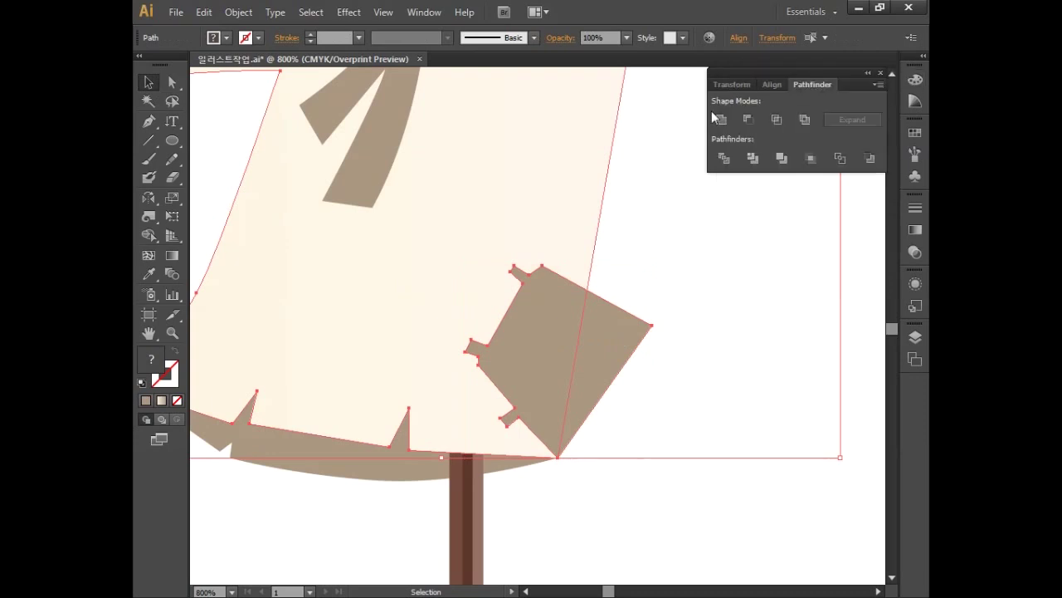
click(723, 158)
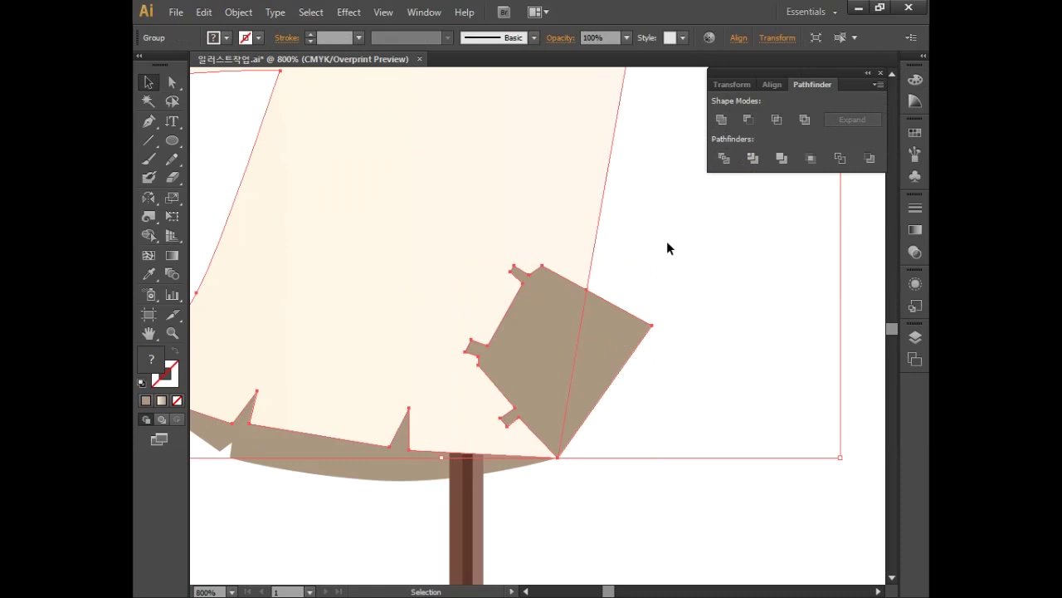
click(173, 82)
drag(633, 286, 699, 377)
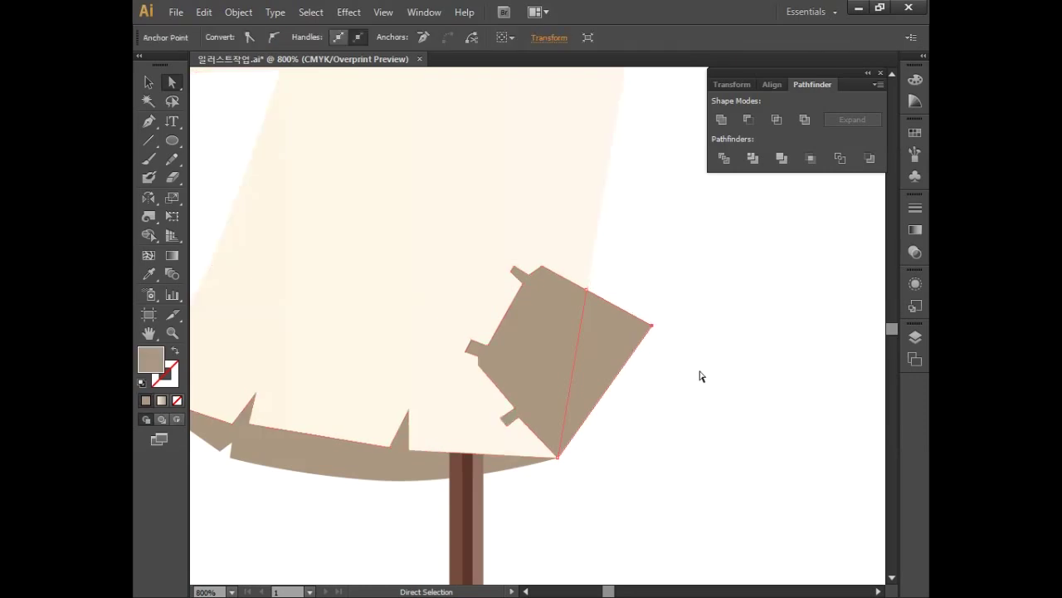
key(Delete)
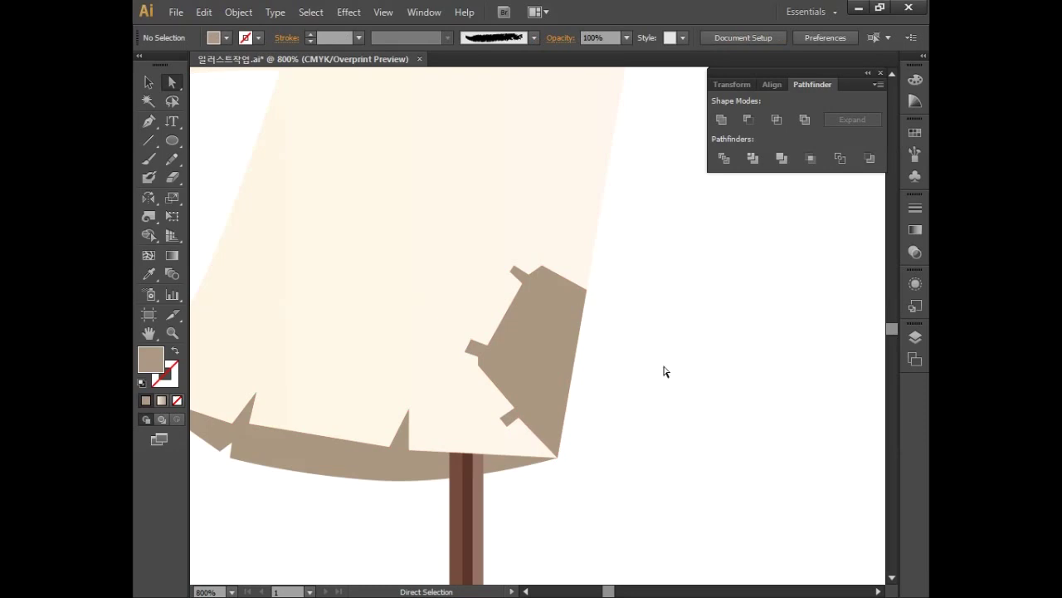
Fill the hem patch with yellow, C 10, M 10, Y 90, K 0.
click(547, 325)
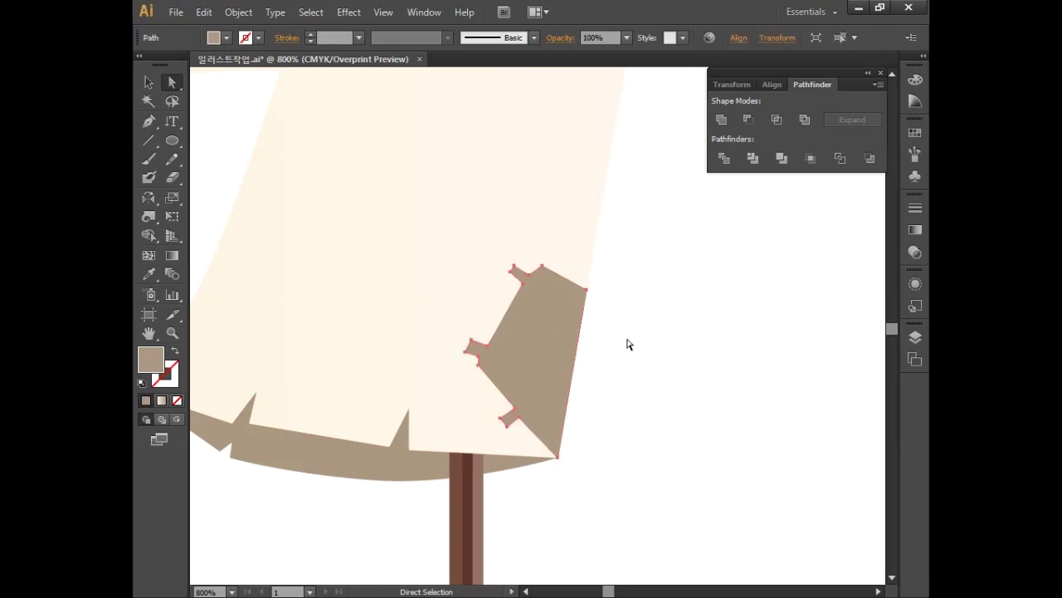
shift+click(563, 349)
double_click(152, 361)
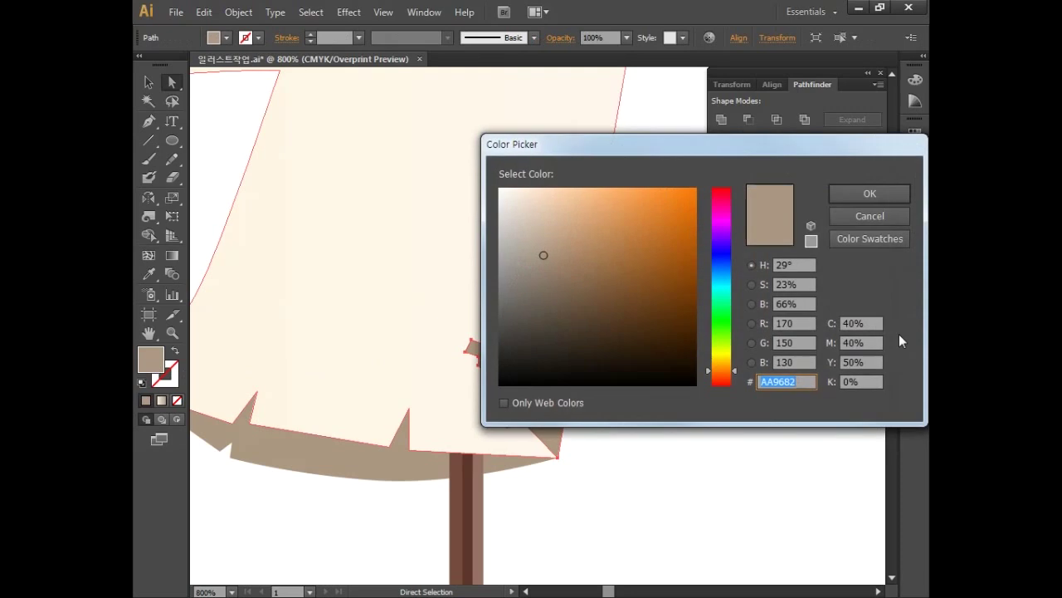
click(855, 323)
text(10)
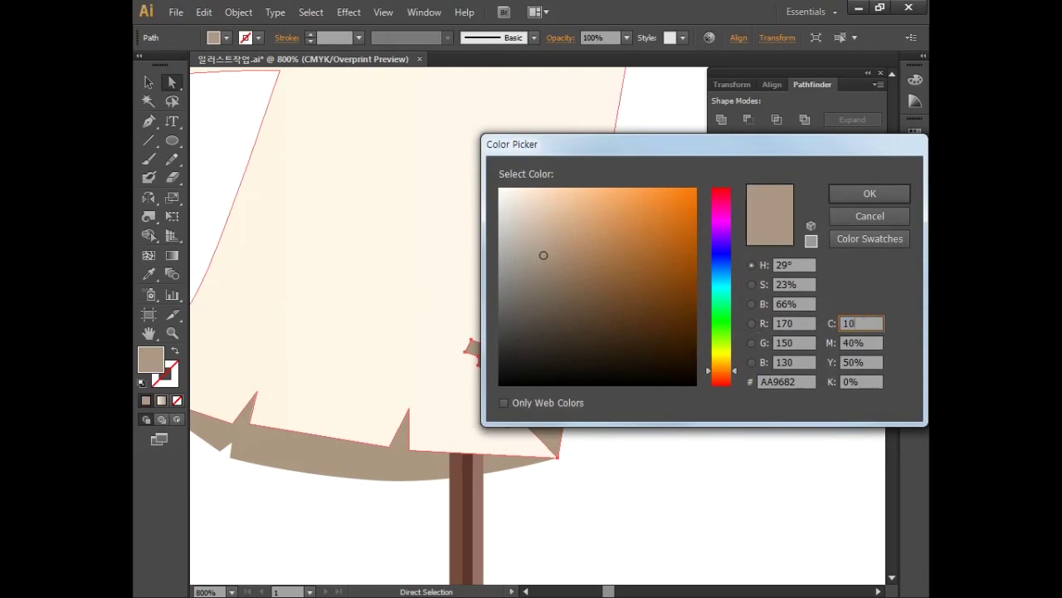
key(Tab)
text(10)
key(Tab)
text(9)
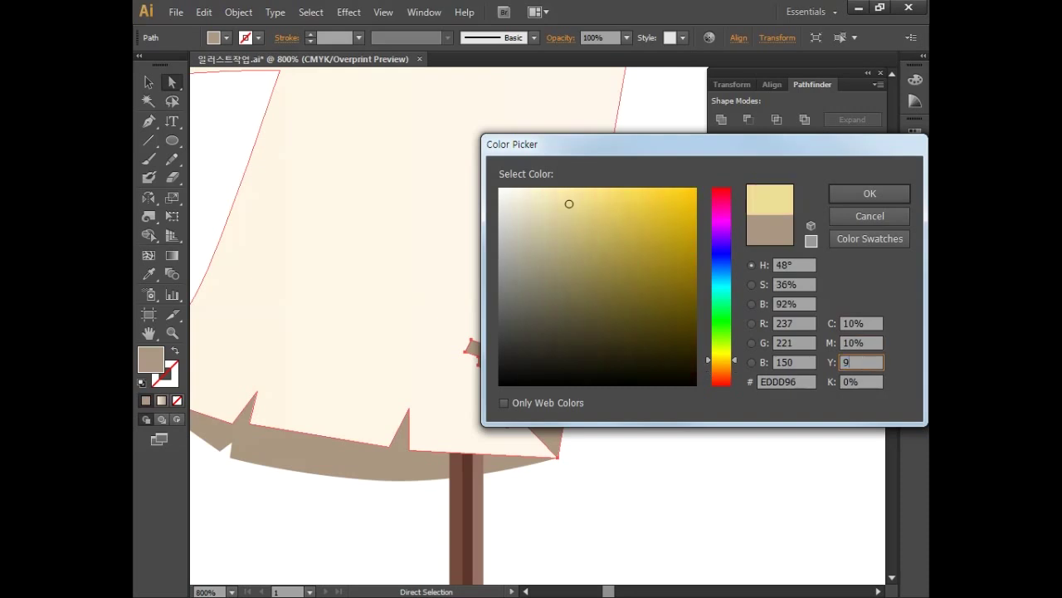
text(0)
key(Tab)
key(Return)
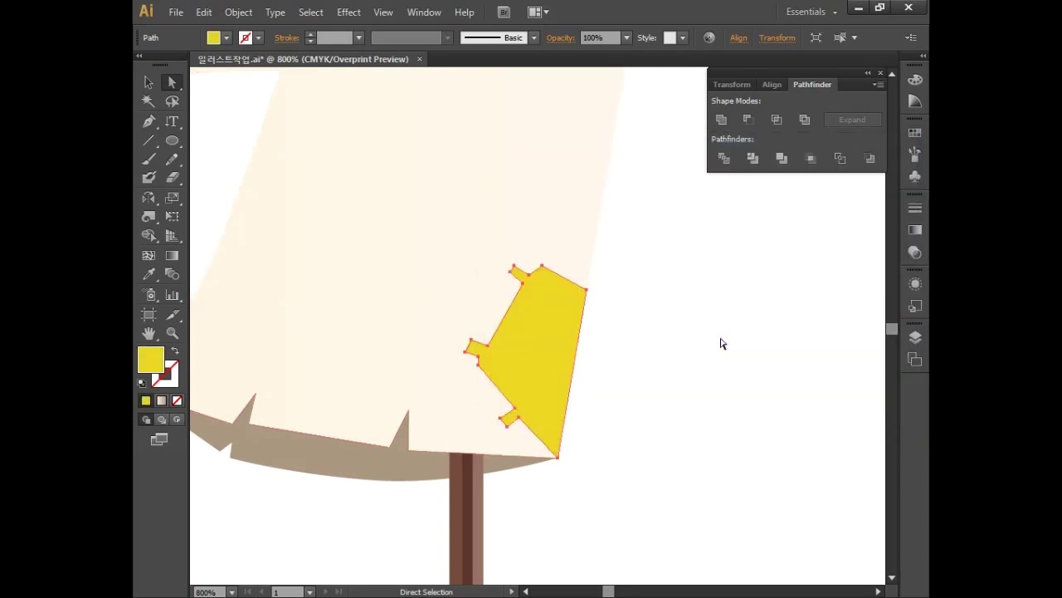
Draw a second closed patch with small stitch tabs on the robe's left shoulder, extending above the shoulder line, using the Pen tool.
drag(647, 289, 758, 403)
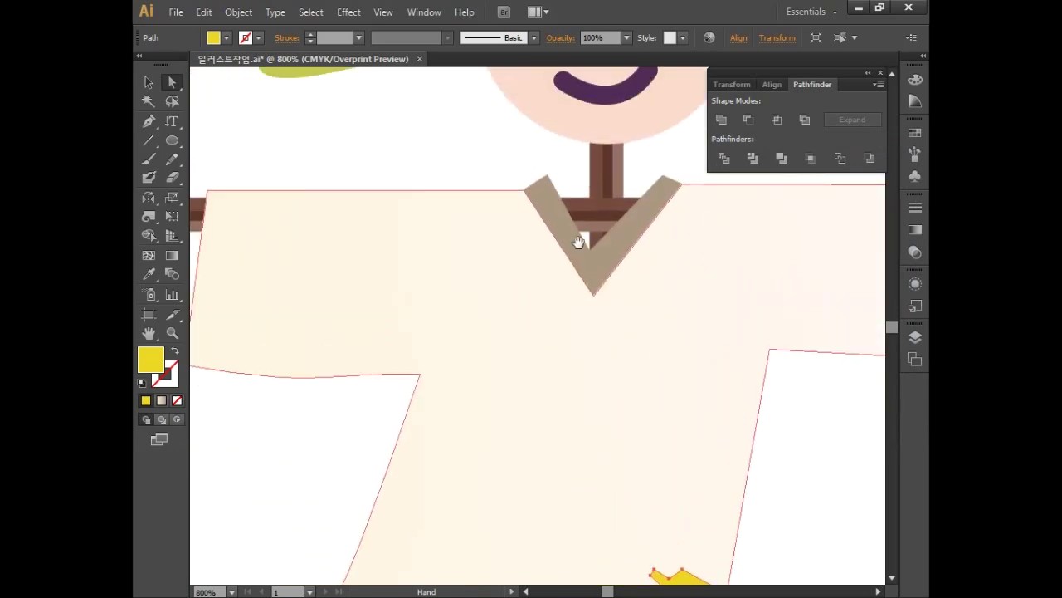
drag(470, 171, 496, 232)
click(364, 217)
click(155, 120)
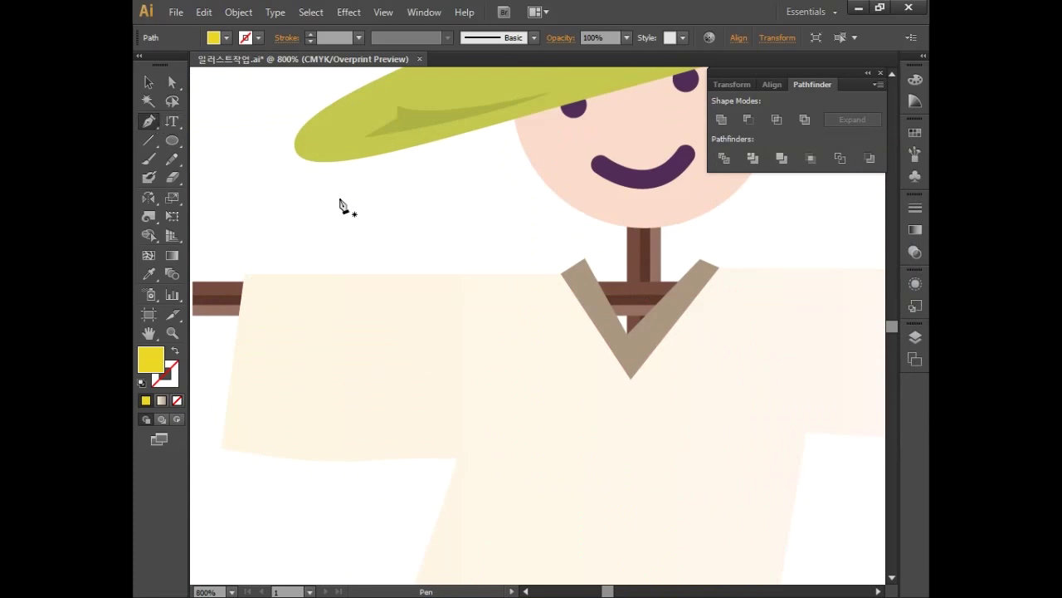
drag(415, 288, 408, 321)
click(391, 288)
click(390, 299)
click(406, 311)
click(406, 327)
click(424, 326)
click(485, 323)
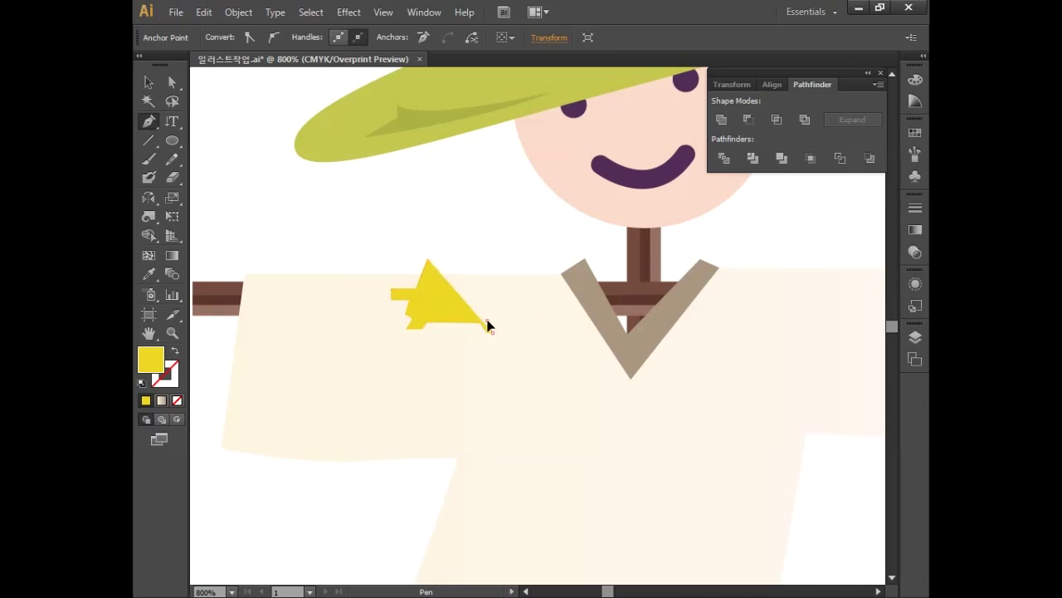
click(561, 260)
click(427, 259)
Divide the shoulder patch and robe with Pathfinder and remove the part of the patch above the shoulder line.
key(v)
shift+click(350, 327)
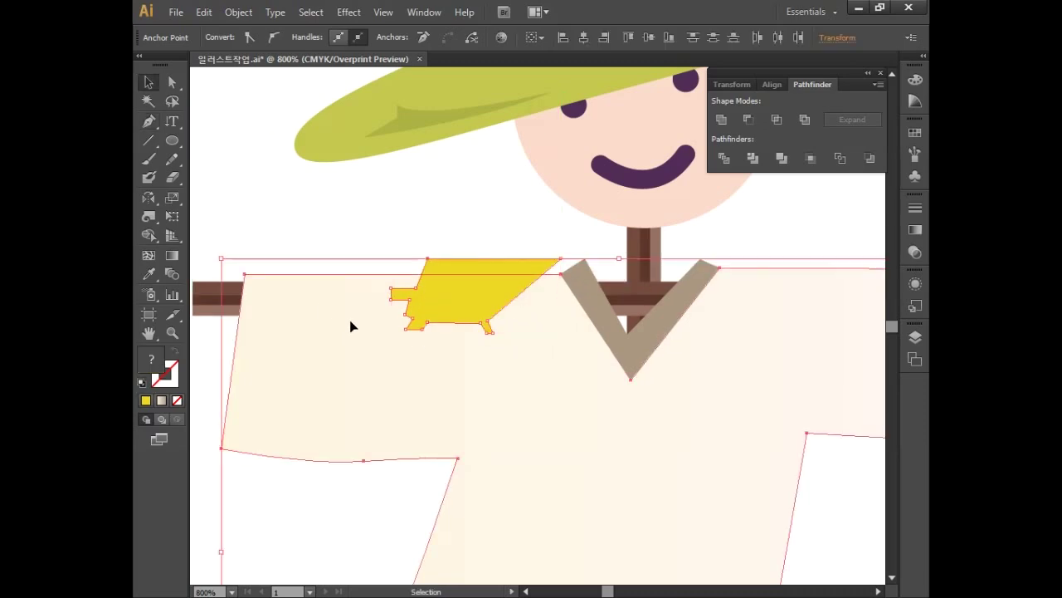
key(a)
drag(379, 233, 431, 270)
click(446, 301)
Fill the shoulder patch with olive green, C 30, M 10, Y 80, K 0, and deselect it.
double_click(150, 359)
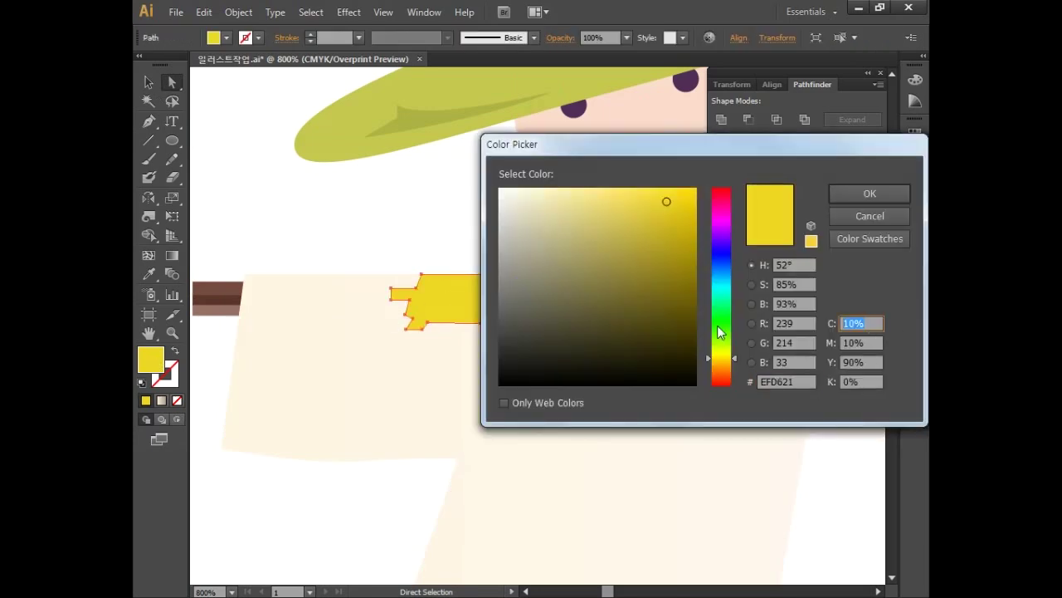
text(30)
key(Tab)
text(10)
key(Tab)
text(8)
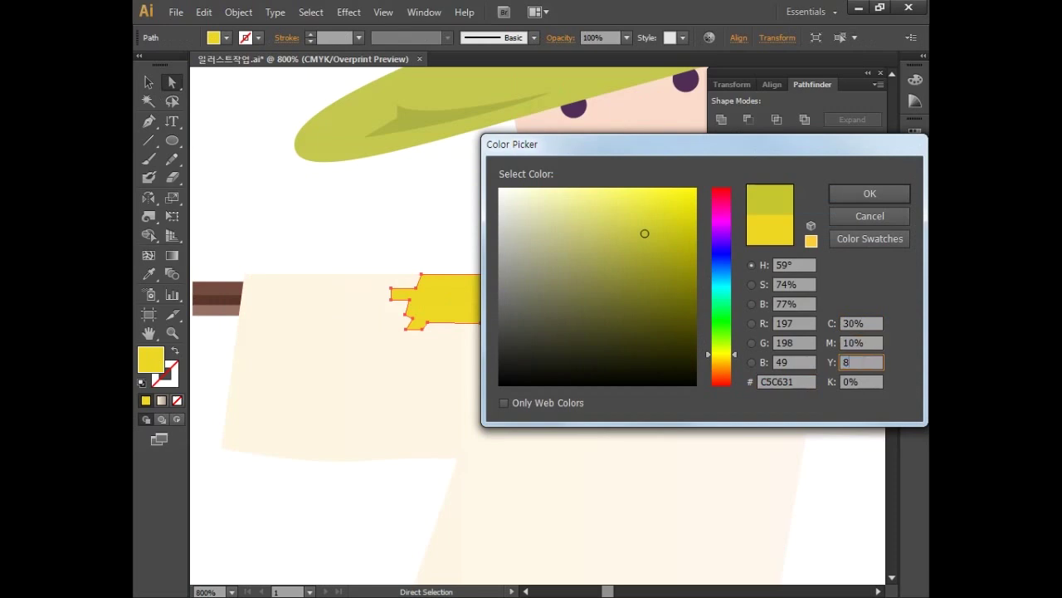
key(Tab)
text(0)
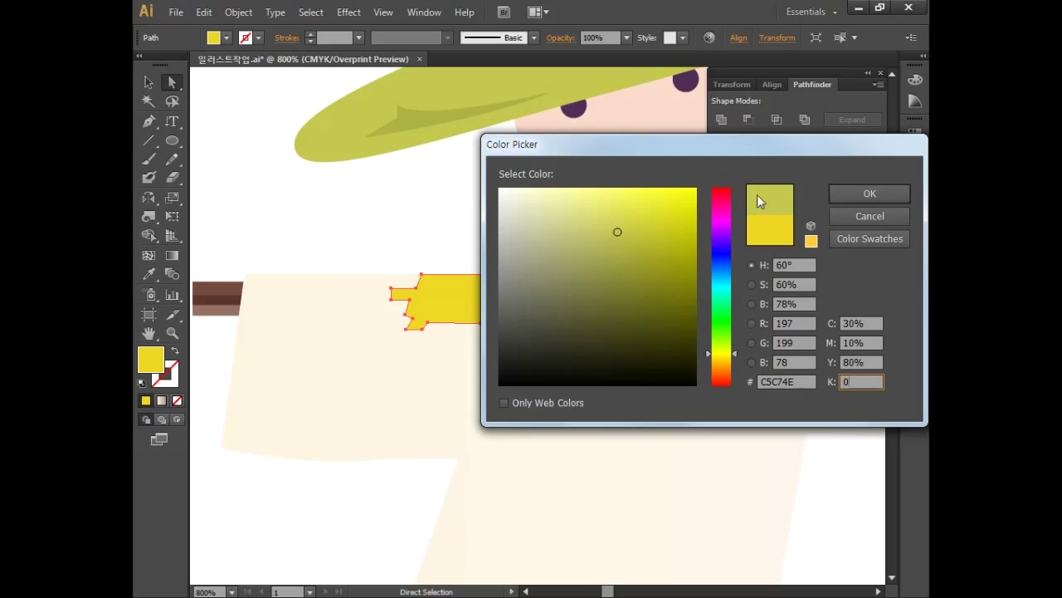
click(846, 194)
click(153, 83)
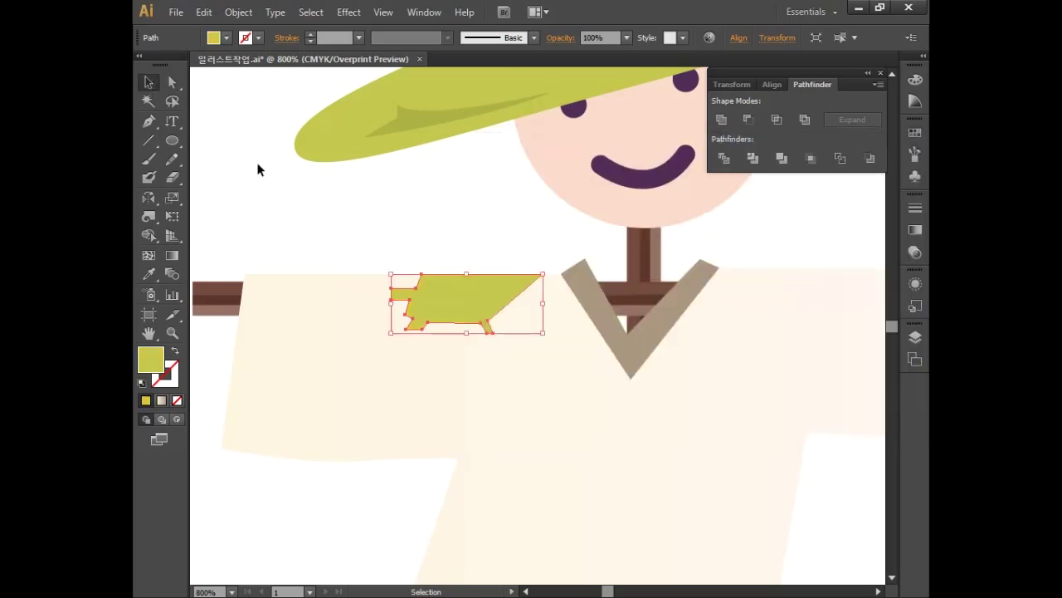
click(302, 202)
Bring the brown collar tie to the front so it lies above the robe.
scroll(378, 241, down, 3)
scroll(379, 240, right, 3)
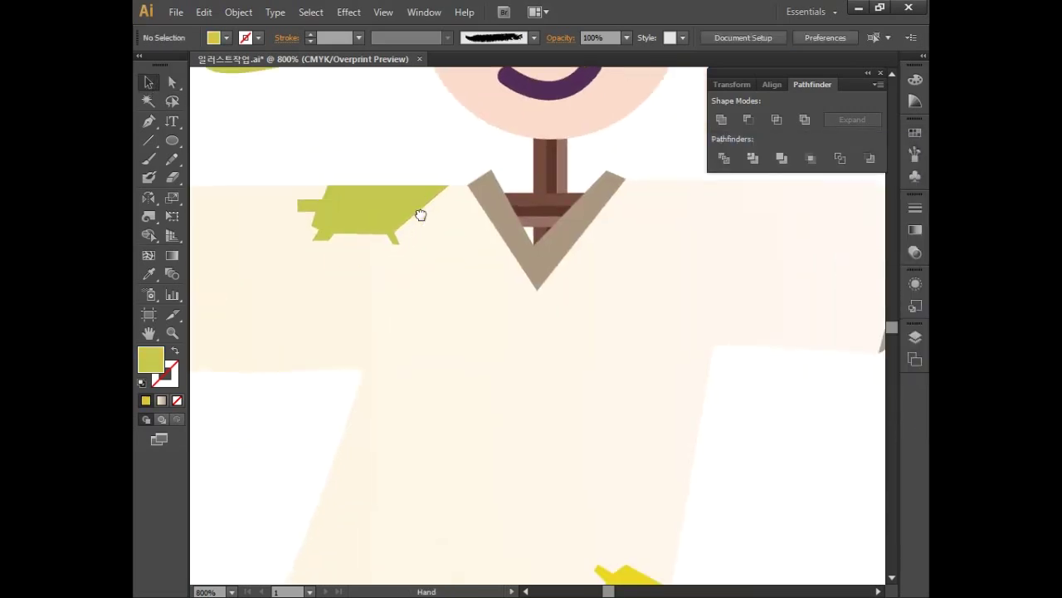
click(494, 210)
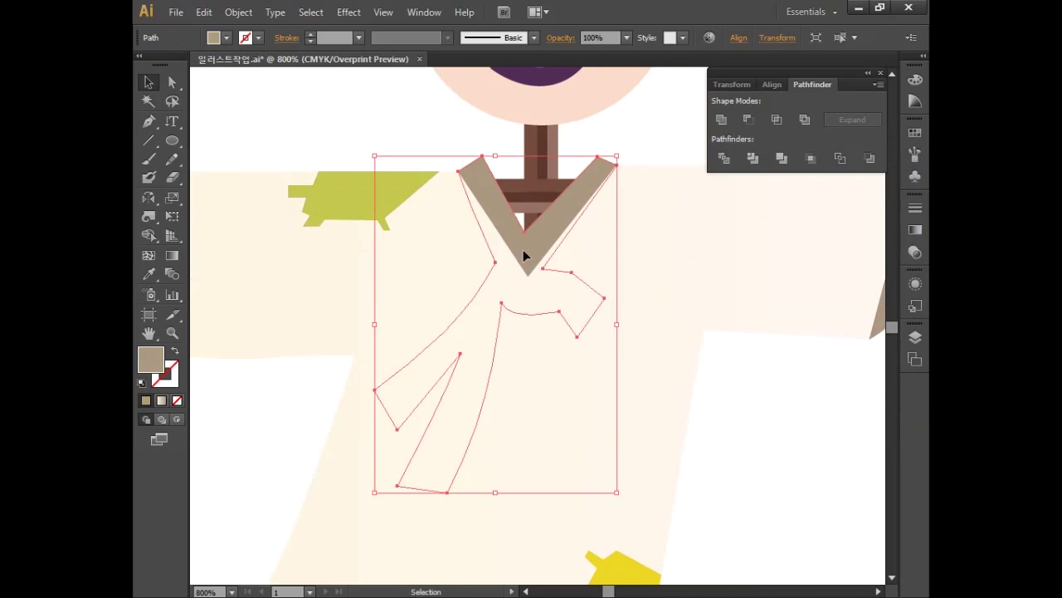
right_click(524, 255)
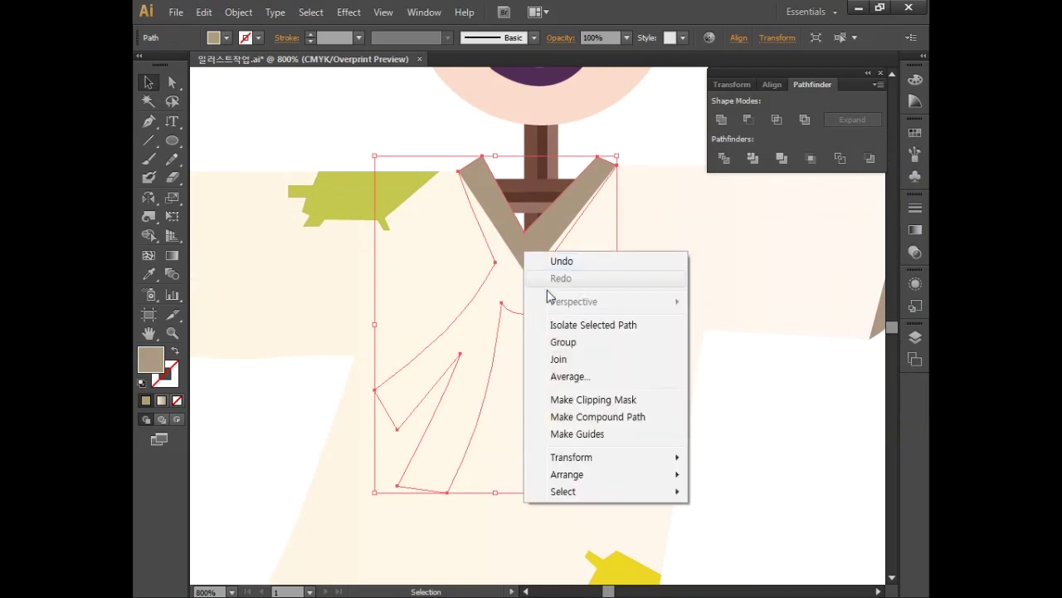
mouse_move(576, 479)
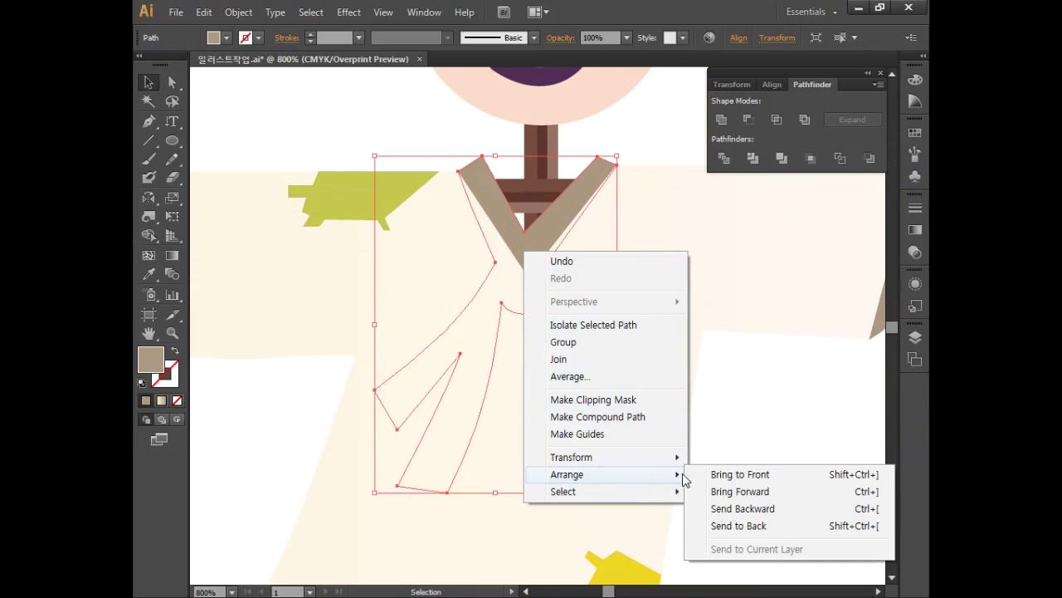
click(734, 474)
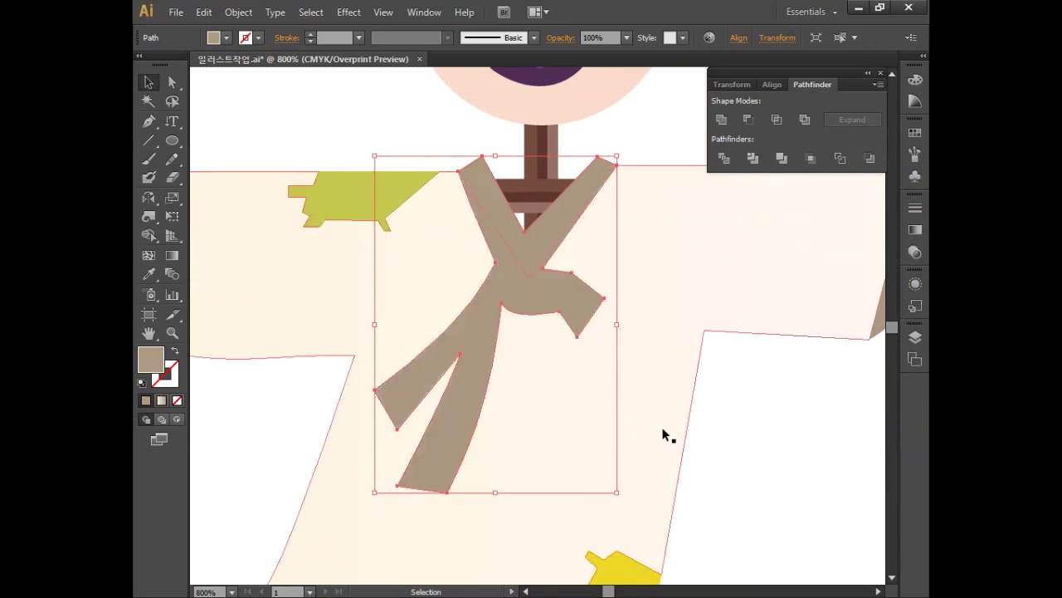
click(785, 438)
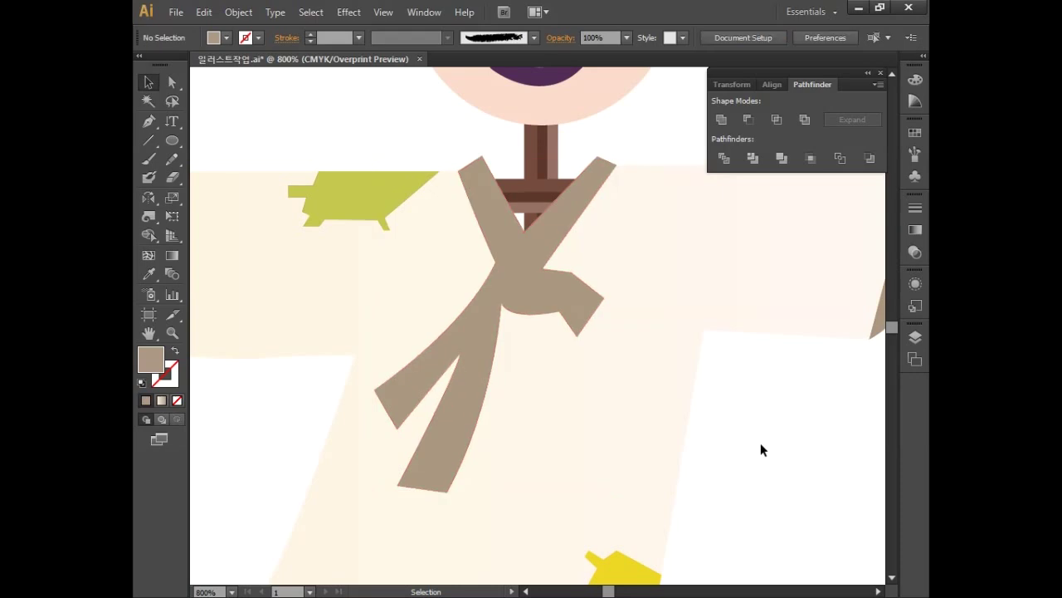
Select all parts of the scarecrow, group them and clear the selection.
key(ctrl+minus)
key(ctrl+minus)
key(ctrl+minus)
key(v)
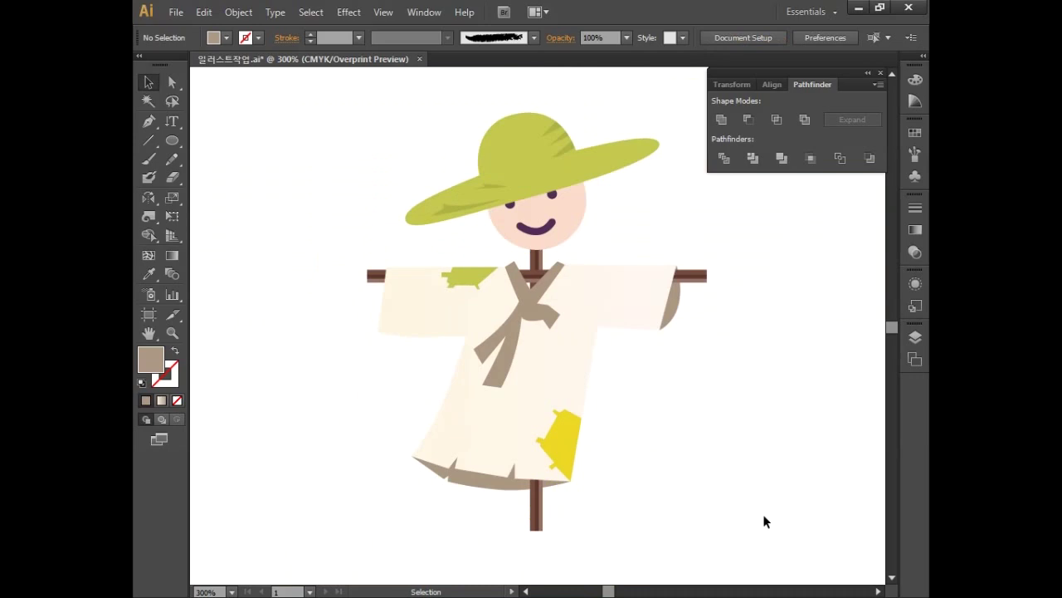
drag(681, 529, 298, 91)
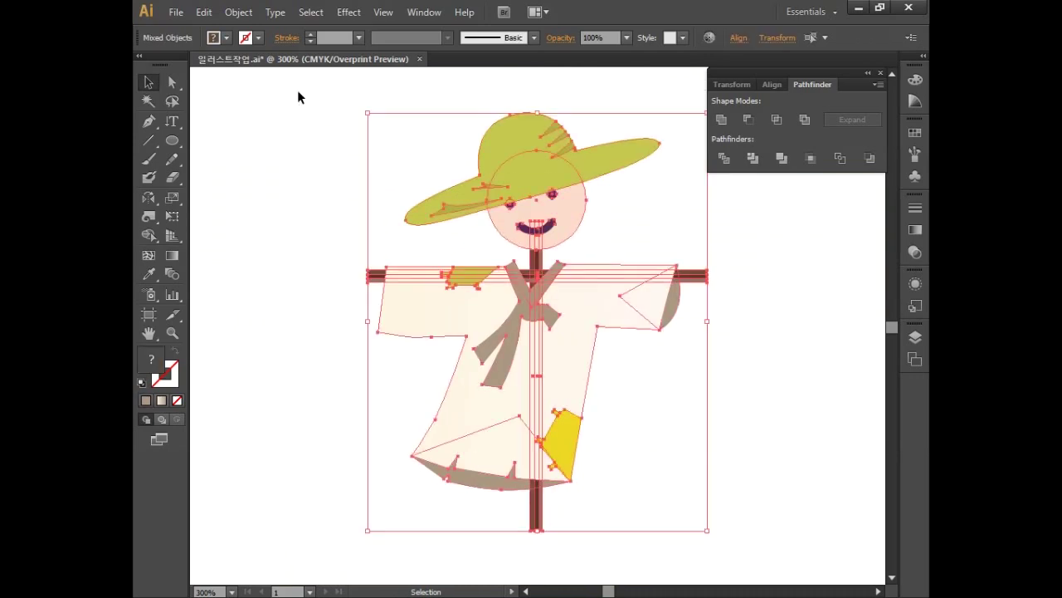
key(ctrl+g)
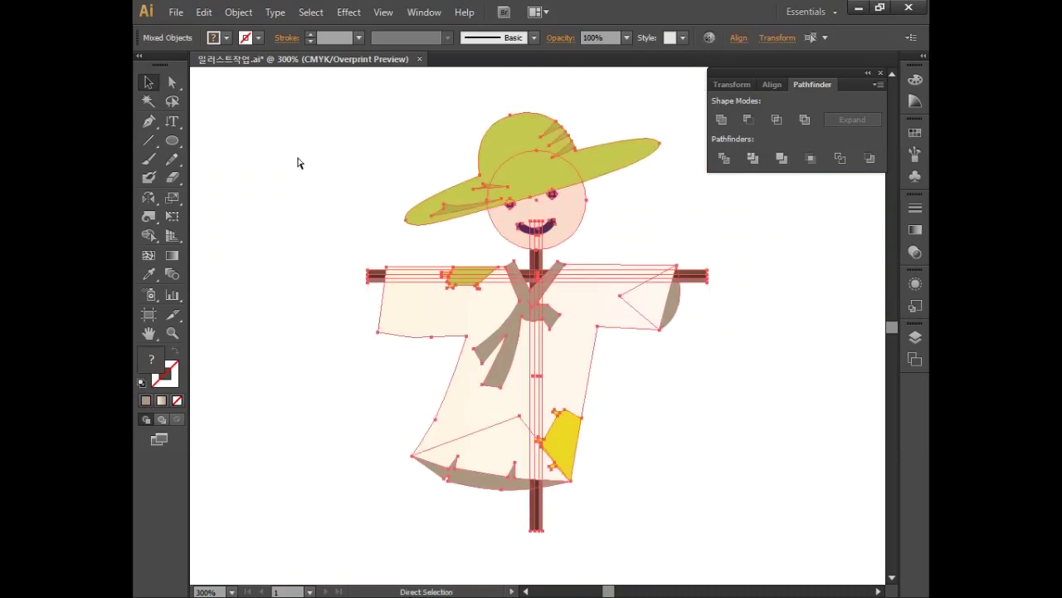
click(314, 175)
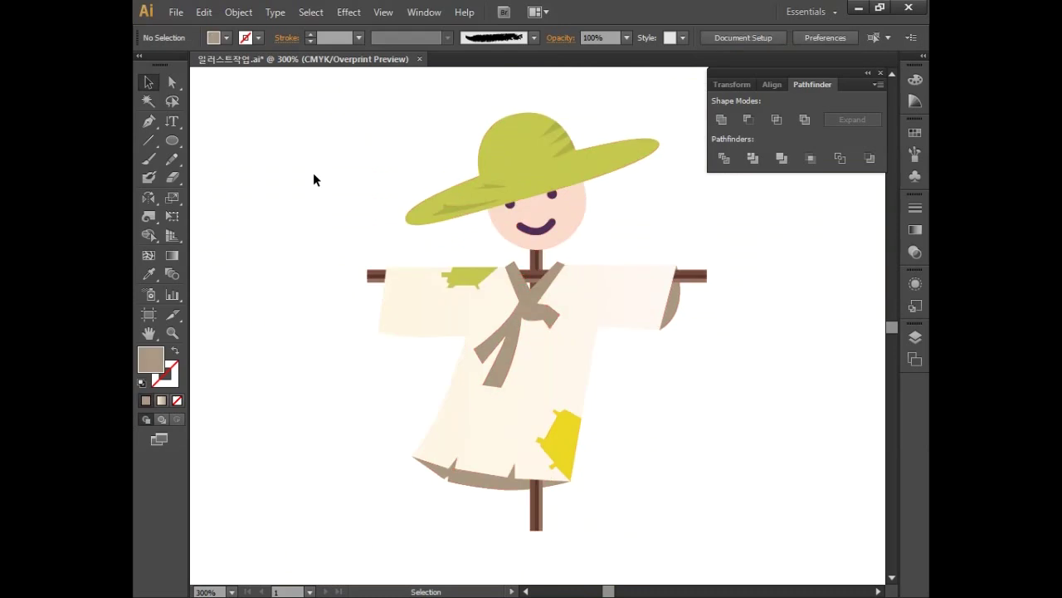
Close the Pathfinder panel and draw a tall, narrow brown ellipse in an empty area beside the scarecrow.
click(881, 72)
key(space)
drag(307, 298, 659, 304)
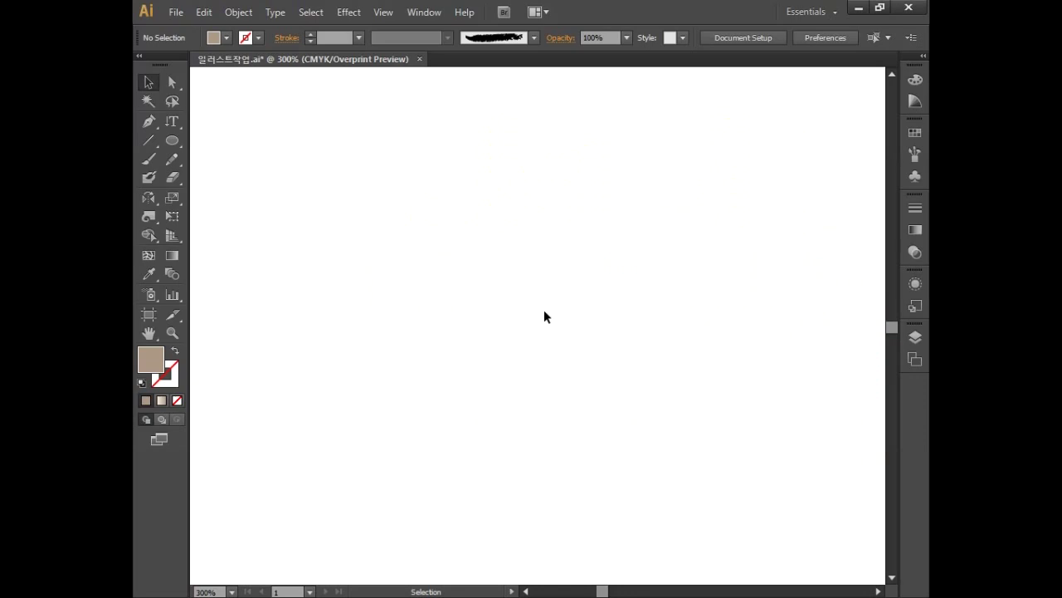
drag(174, 143, 223, 177)
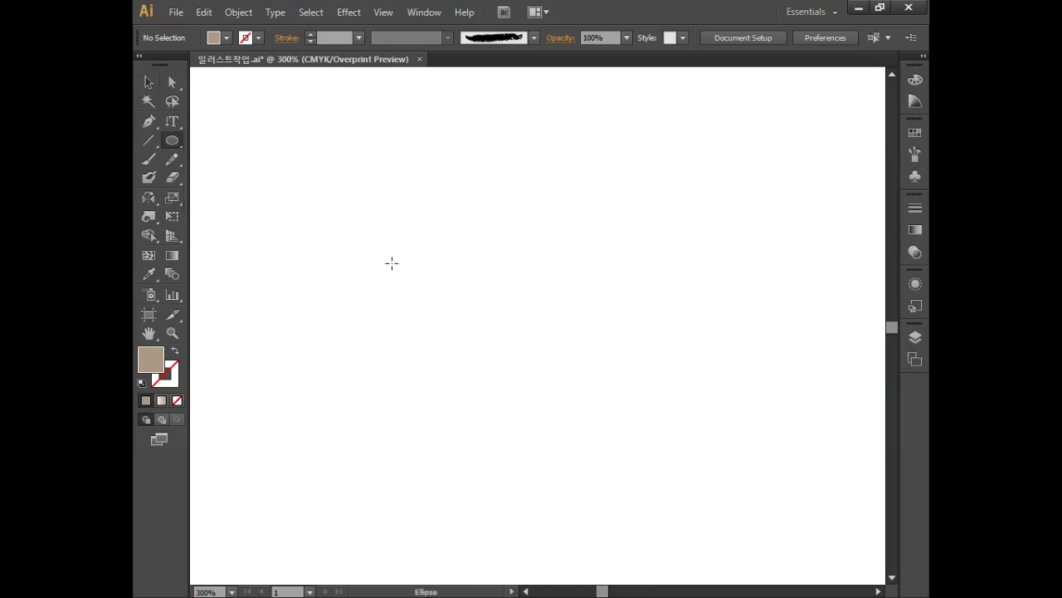
drag(396, 217, 455, 358)
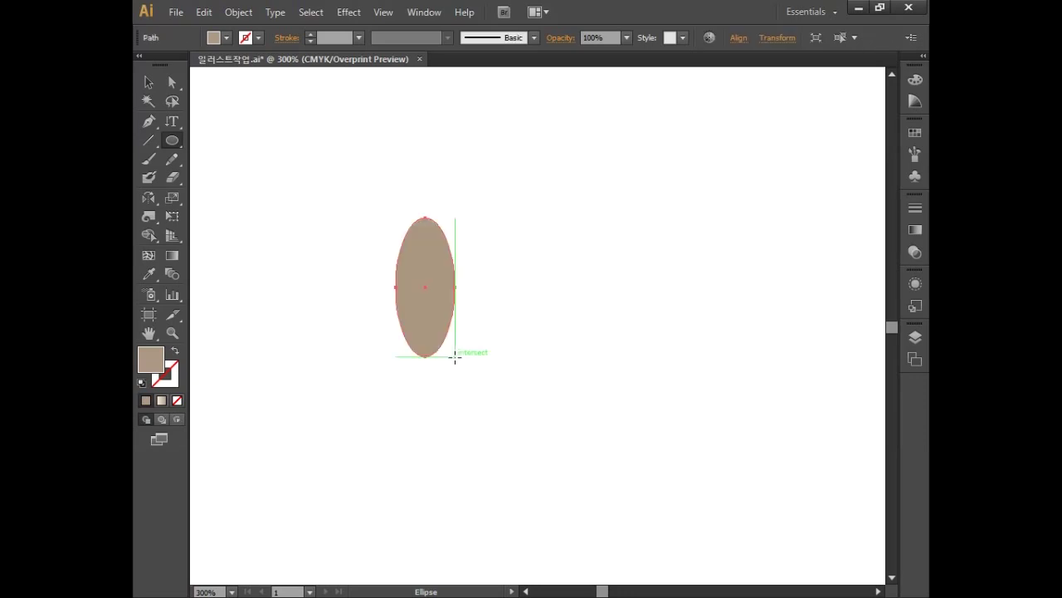
Turn off Overprint Preview and show the rulers.
click(384, 12)
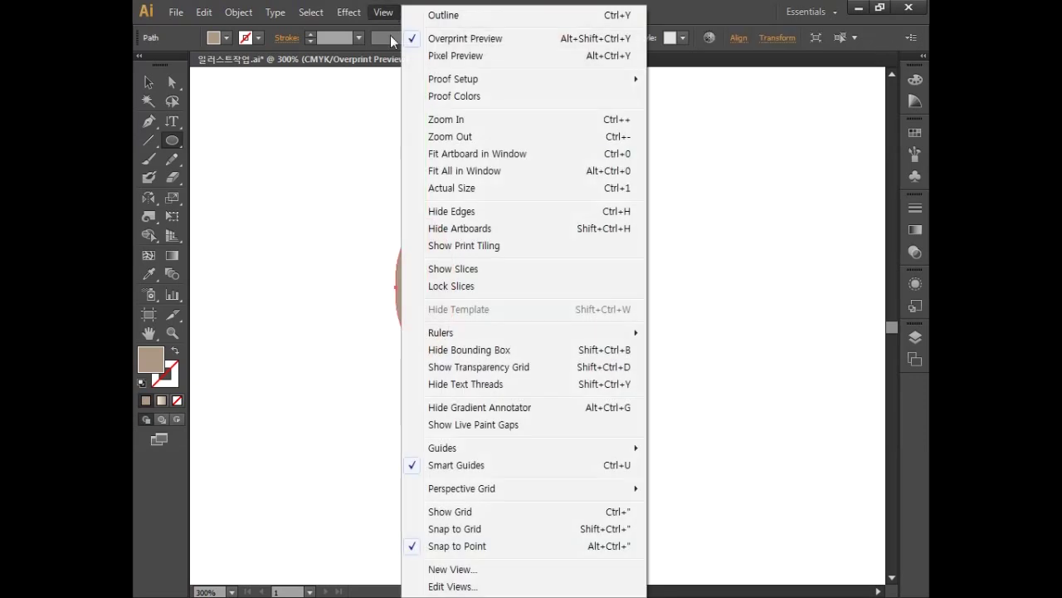
click(440, 39)
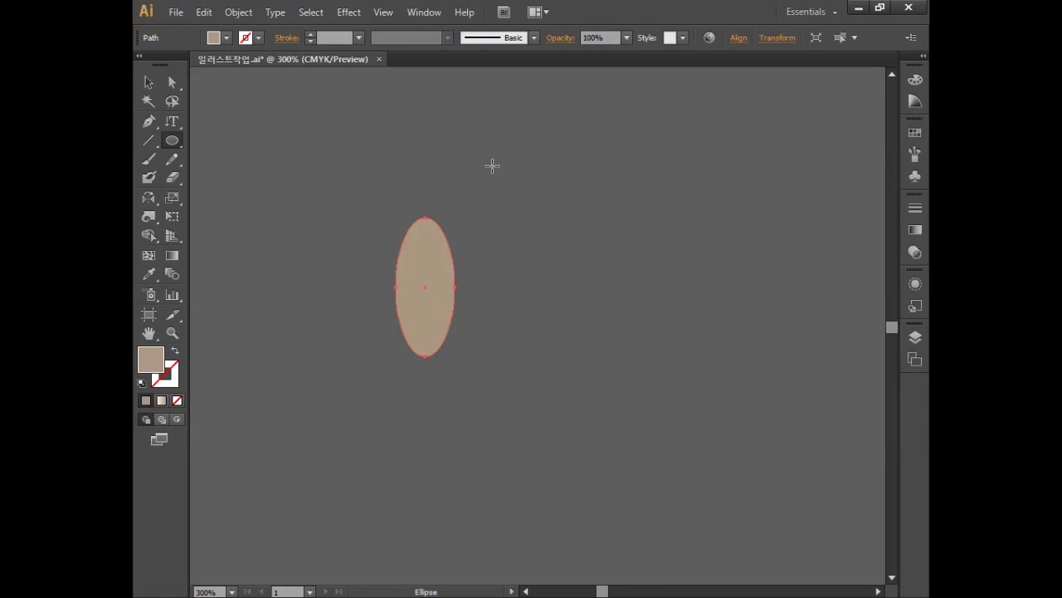
click(382, 13)
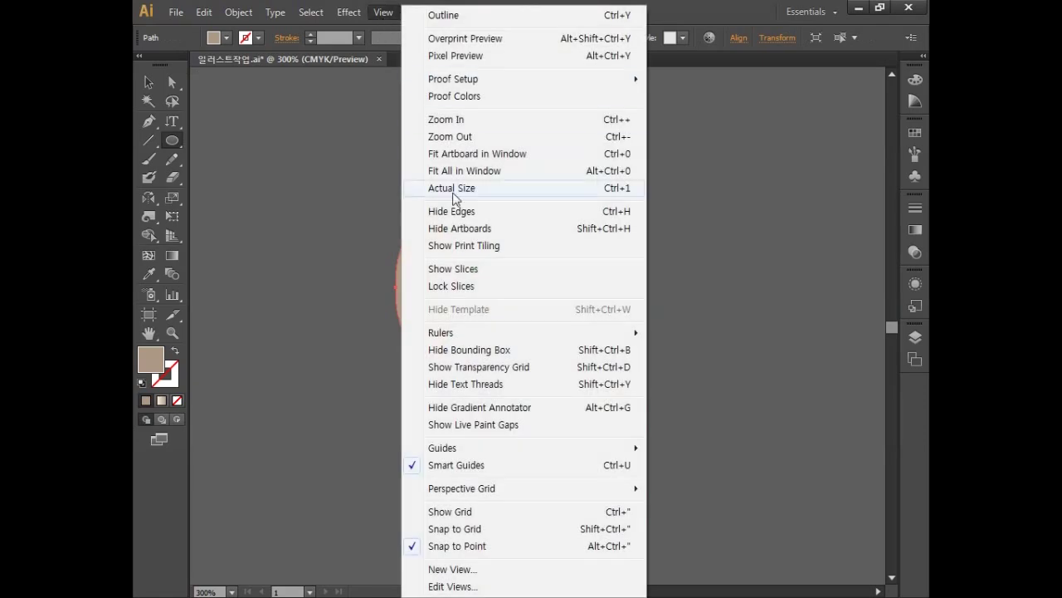
mouse_move(463, 337)
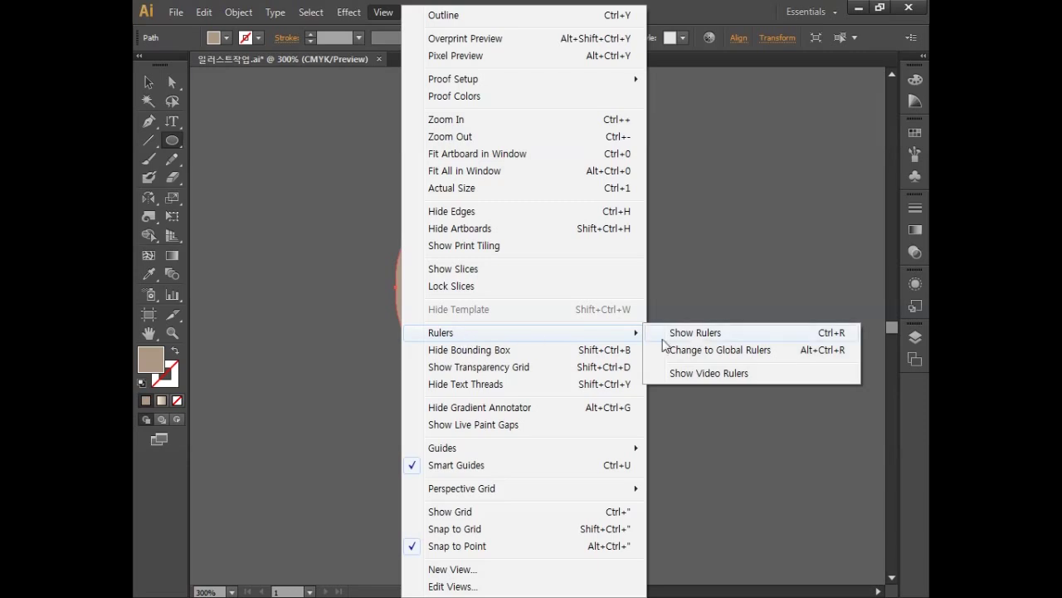
click(697, 334)
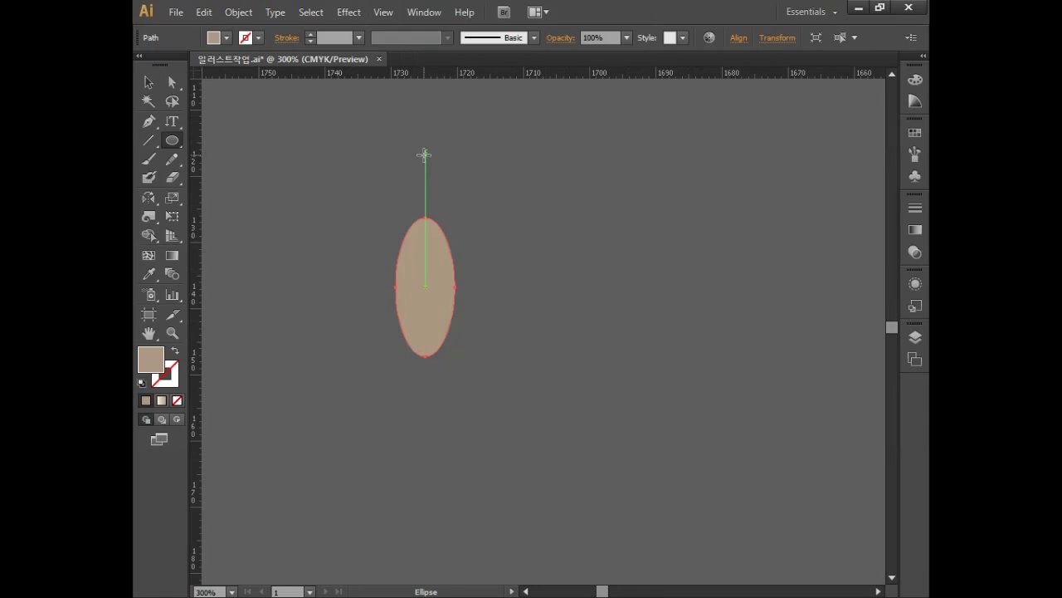
Place a vertical guide through the ellipse's centre and reselect the ellipse.
drag(196, 263, 425, 294)
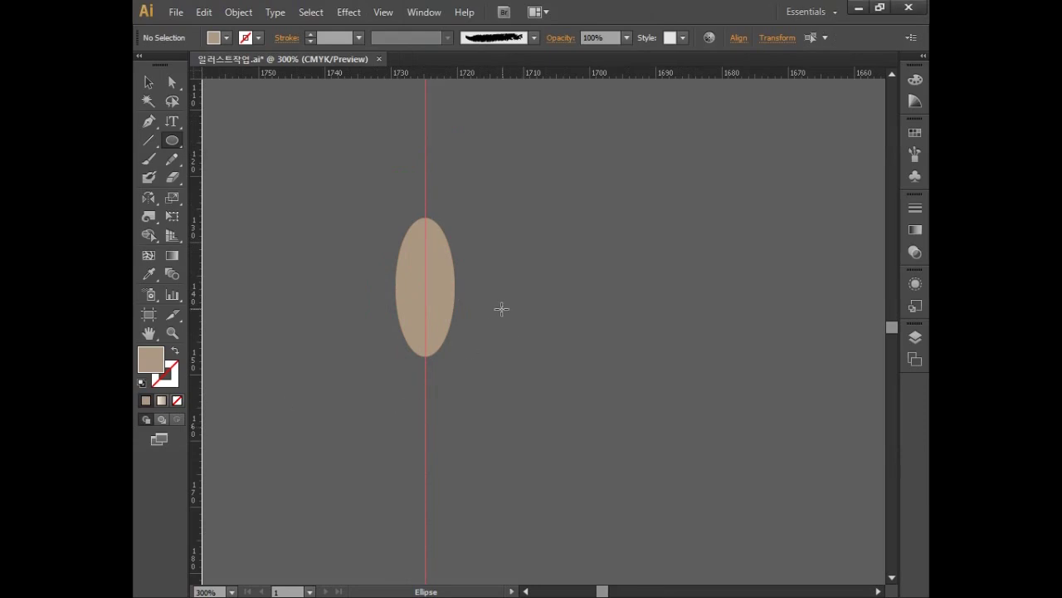
click(149, 83)
click(406, 288)
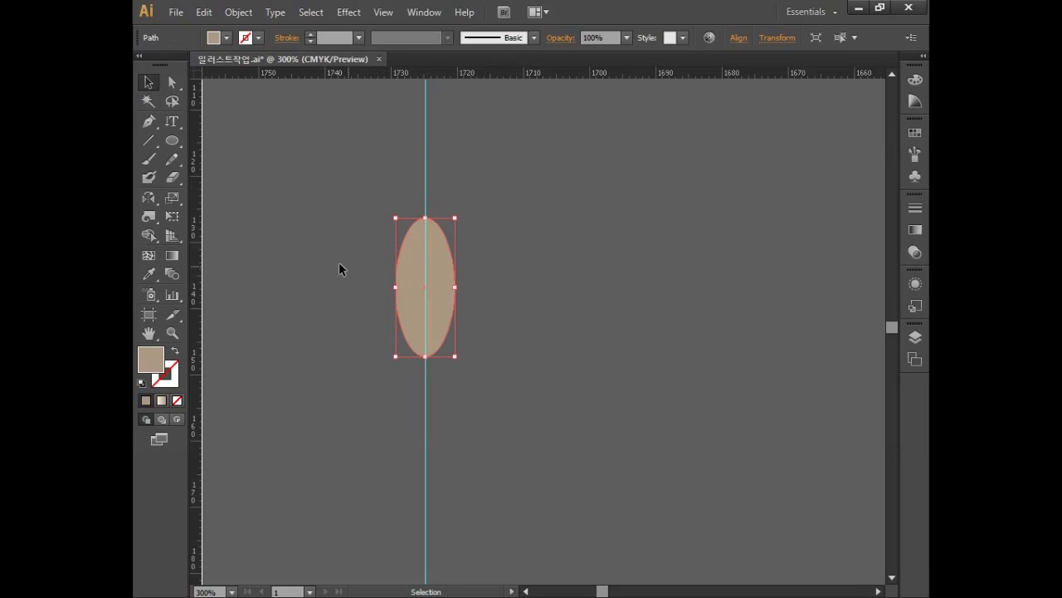
Make a copy of the ellipse rotated 60° about a point on the guide just below it.
drag(146, 197, 167, 196)
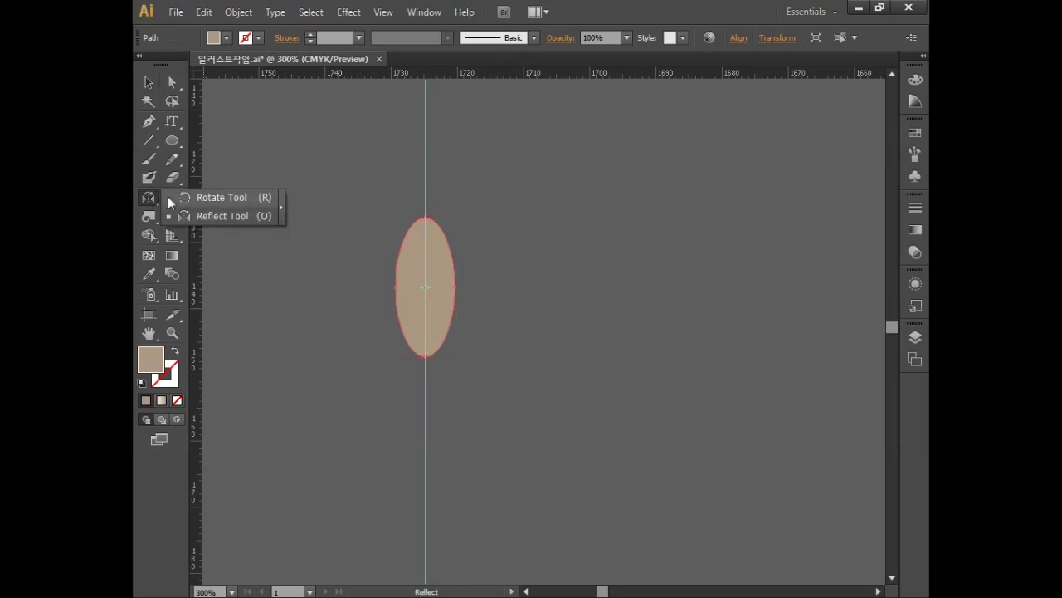
click(224, 199)
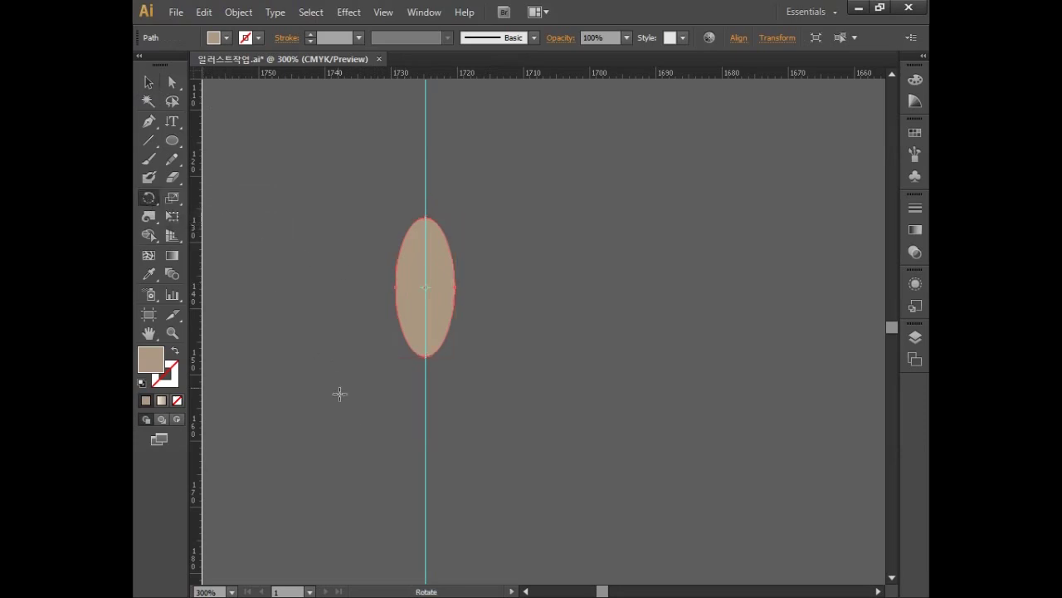
click(425, 369)
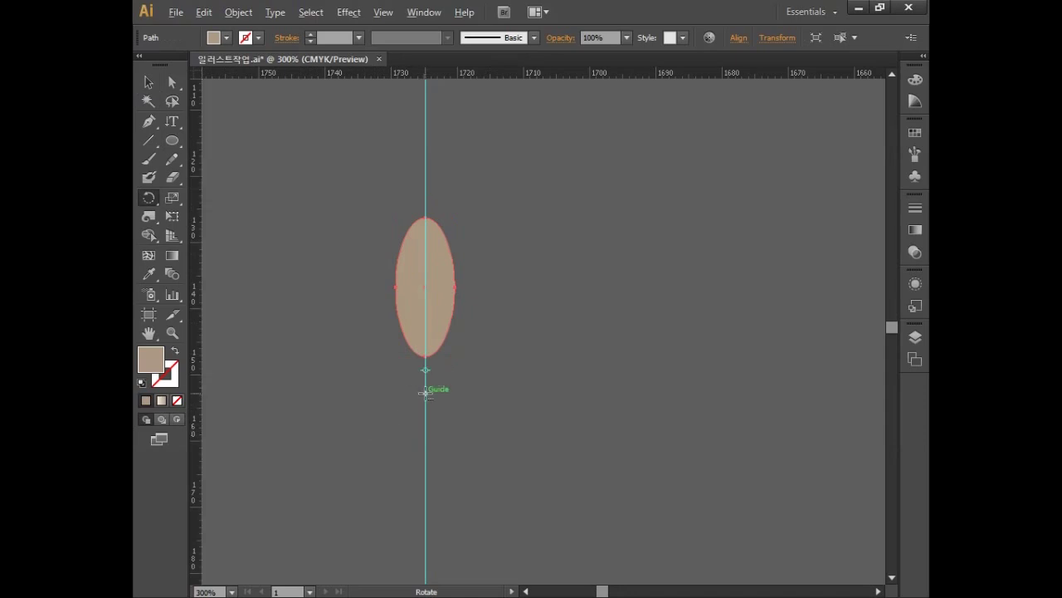
alt+click(424, 394)
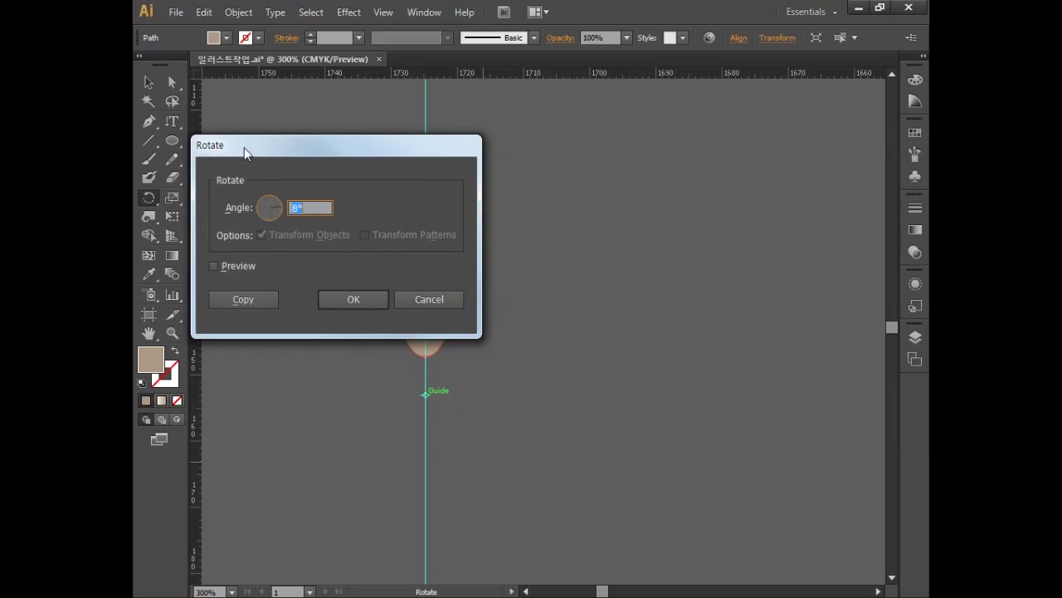
text(8)
key(Tab)
text(6)
click(238, 297)
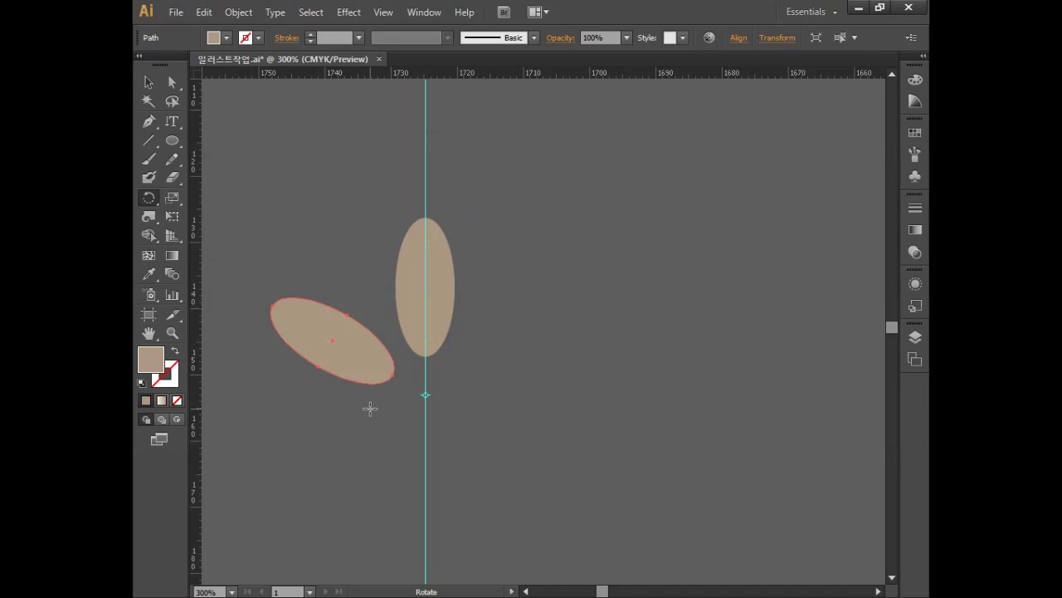
Repeat the rotated copy around the same point until the ellipses form a complete six-petal flower.
key(ctrl+d)
key(ctrl+d)
key(ctrl+d)
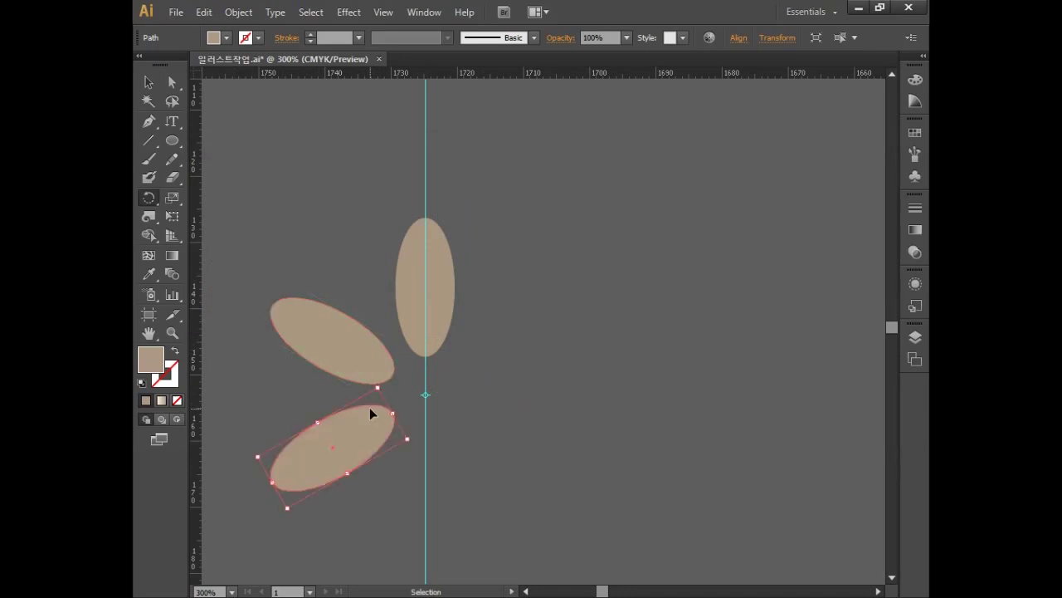
key(ctrl+d)
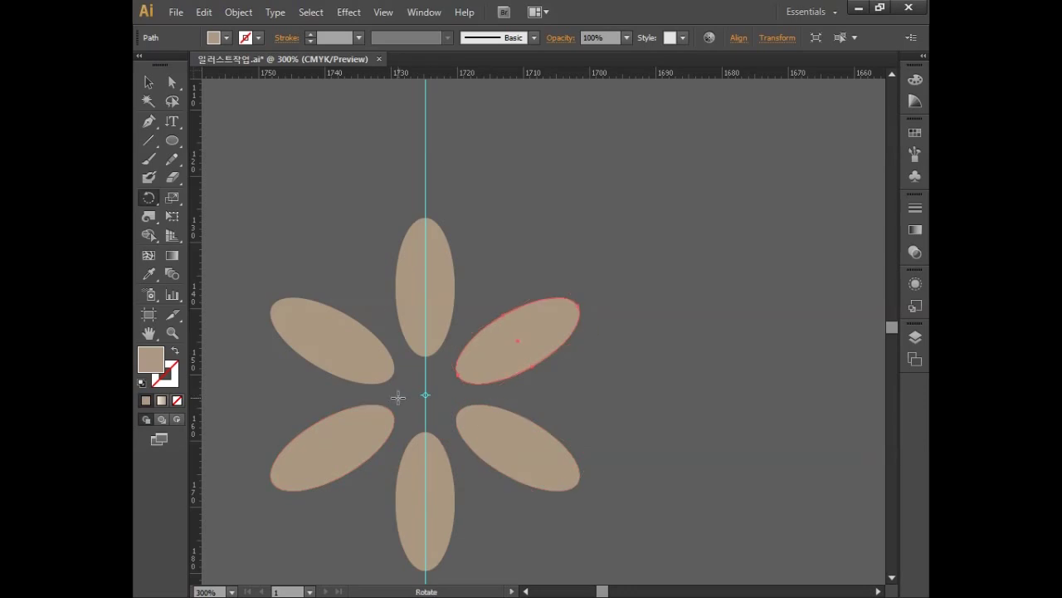
Delete the vertical guide running through the flower.
key(v)
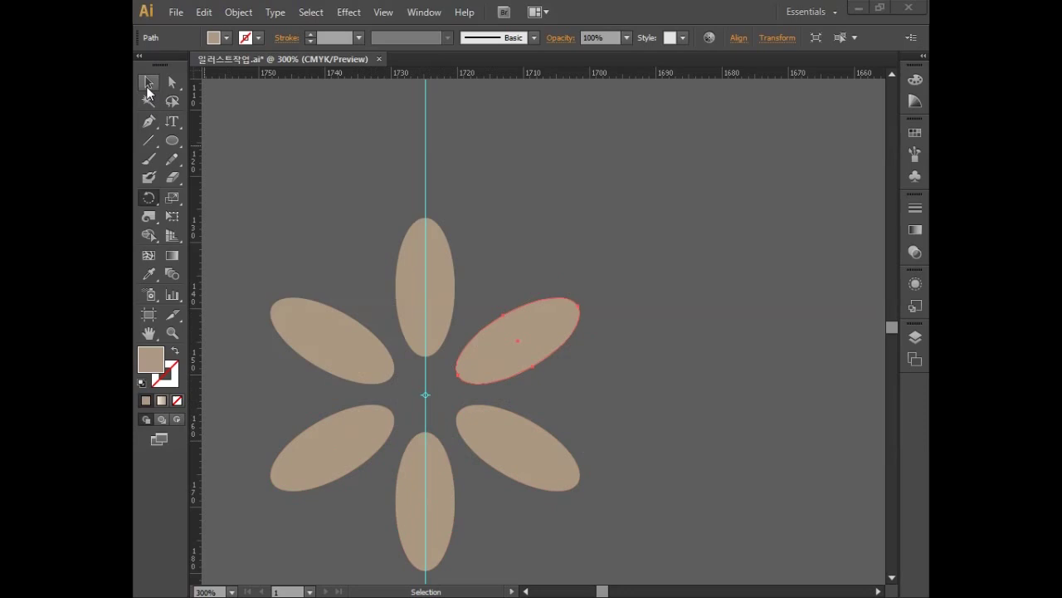
drag(306, 126, 714, 221)
key(Delete)
Select all six petals and duplicate the flower diagonally above and beside the original, without overlap.
key(ctrl+minus)
drag(587, 252, 752, 476)
drag(643, 424, 542, 186)
drag(544, 393, 576, 451)
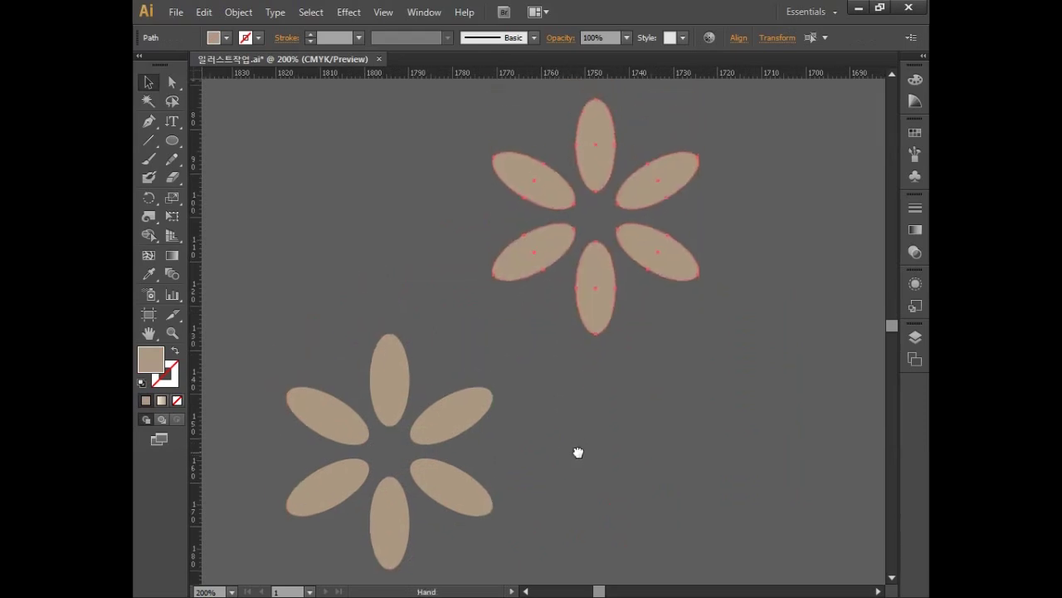
Fill both flowers with white, C 0, M 0, Y 0, K 0, and deselect them.
drag(476, 343, 730, 564)
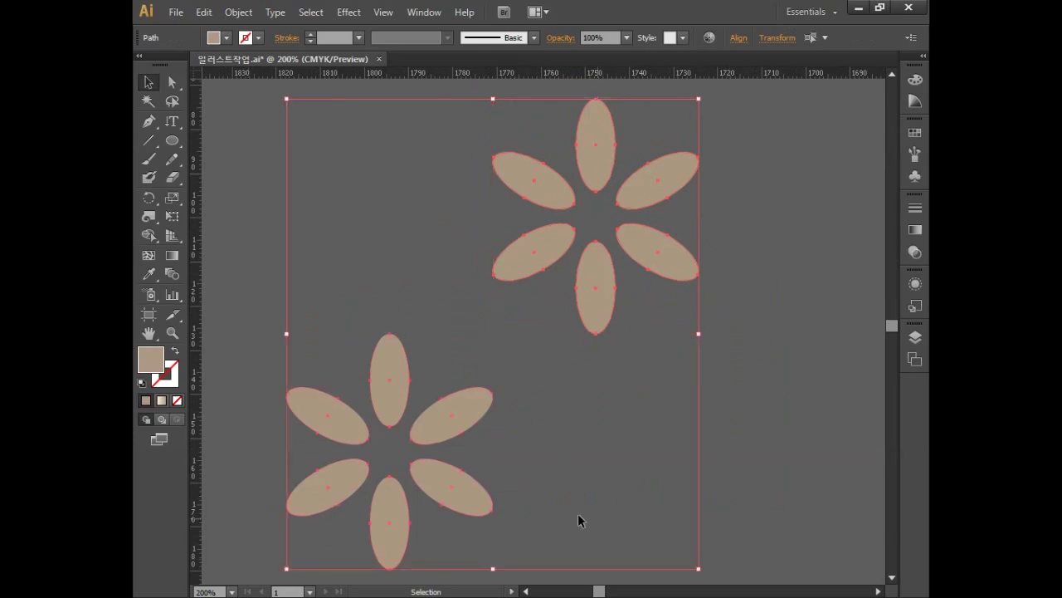
double_click(162, 359)
key(Tab)
text(0)
key(Tab)
text(0)
key(Tab)
text(0)
key(Tab)
key(Return)
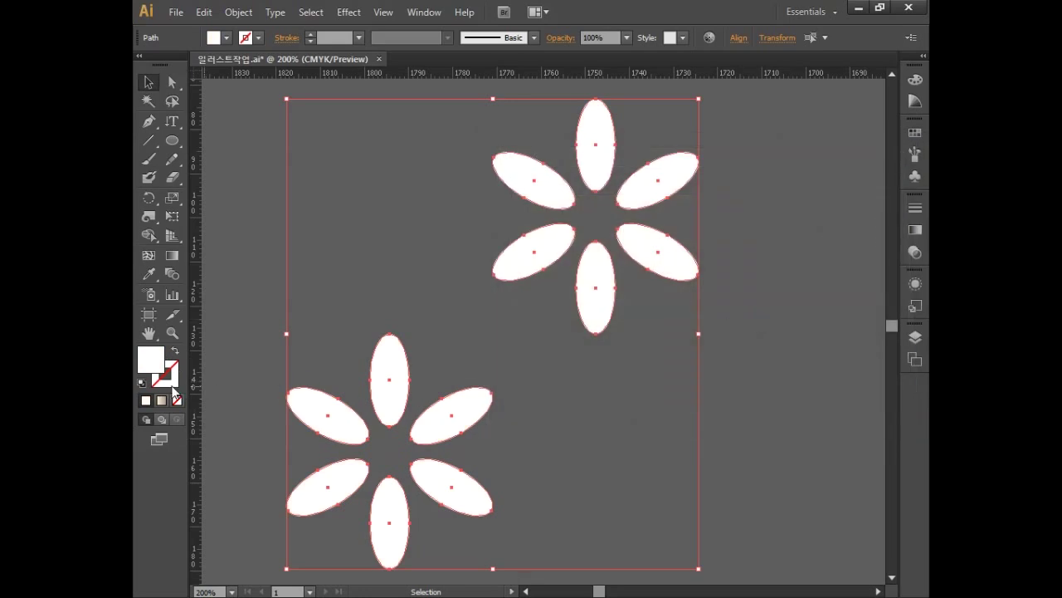
click(358, 251)
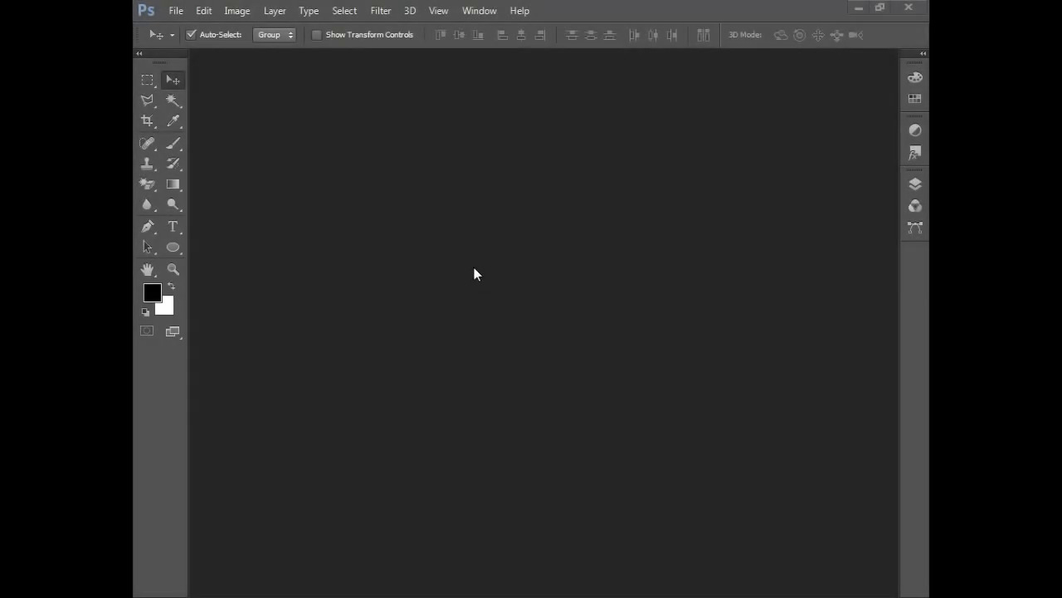
In Photoshop, start a new document and name it 포토샵작업.
click(177, 11)
click(181, 26)
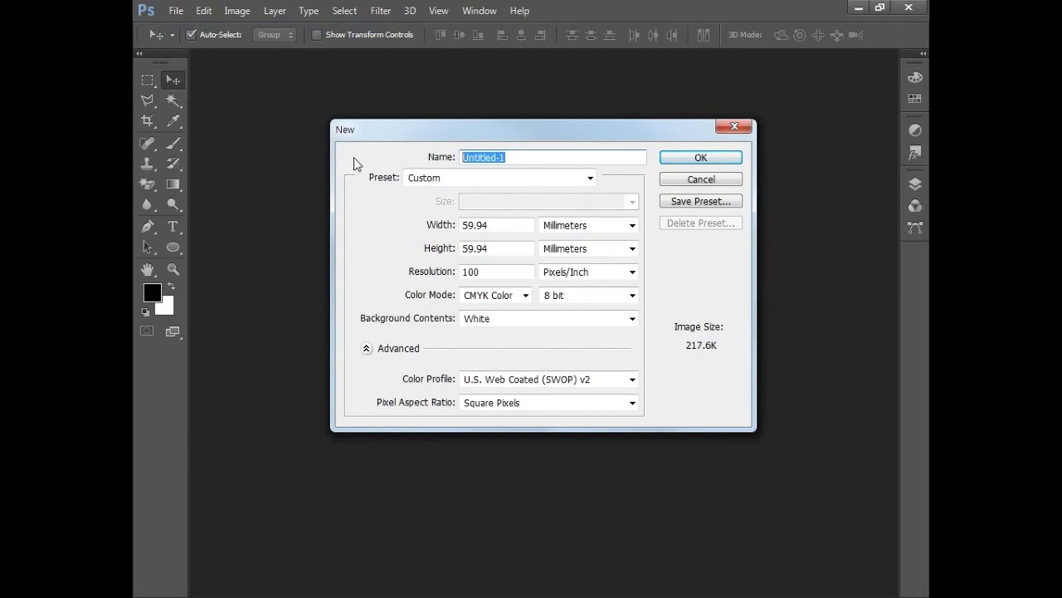
text(포토샵작업)
Set the new document's width to 166 mm and height to 246 mm, and create it.
drag(504, 228, 422, 226)
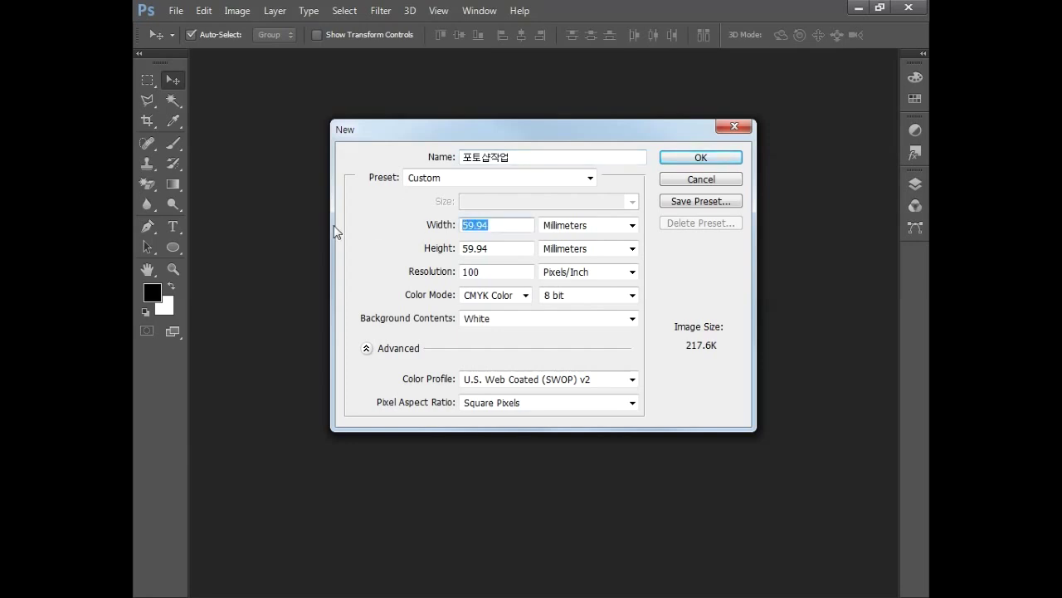
text(166)
double_click(488, 225)
click(565, 232)
click(584, 278)
drag(498, 251, 368, 254)
text(246)
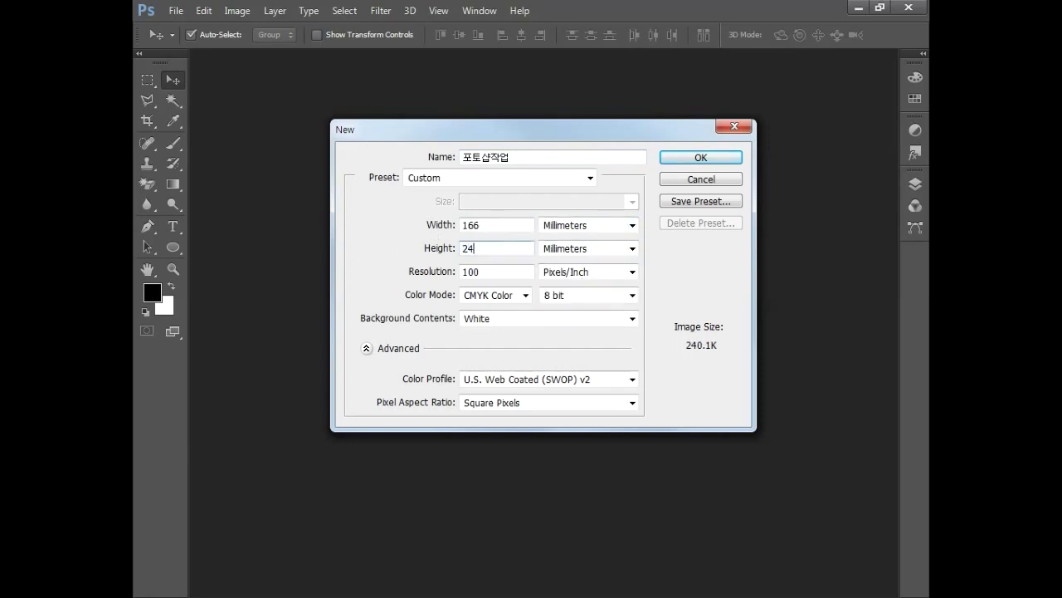
click(578, 253)
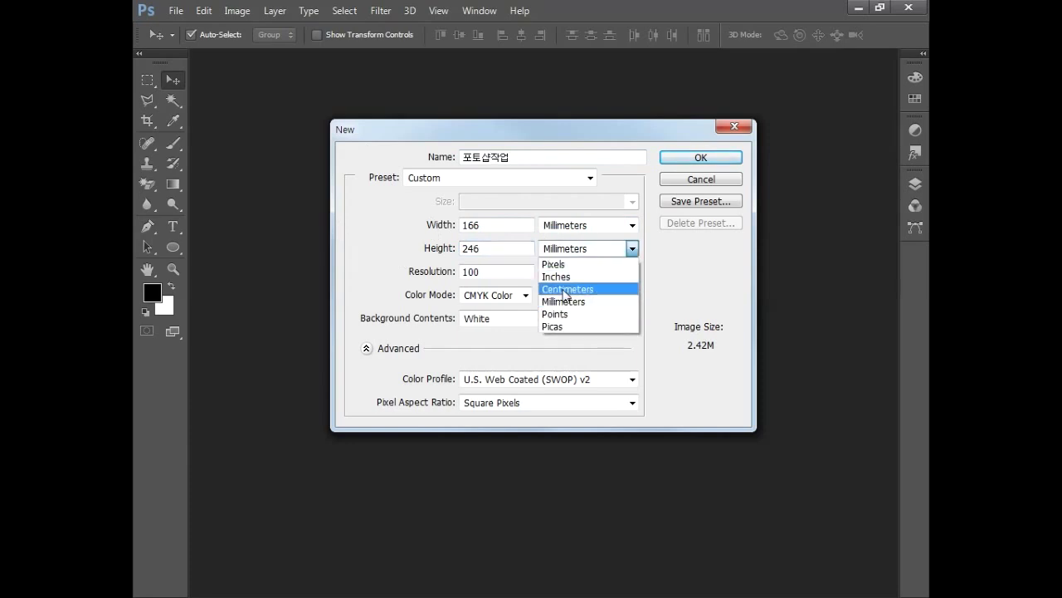
click(561, 303)
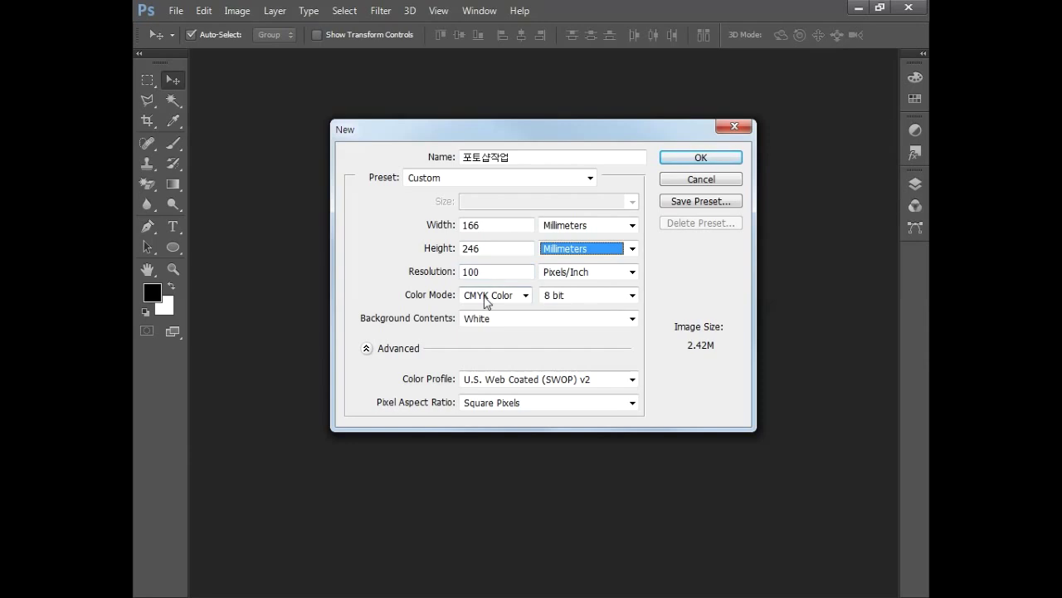
click(690, 164)
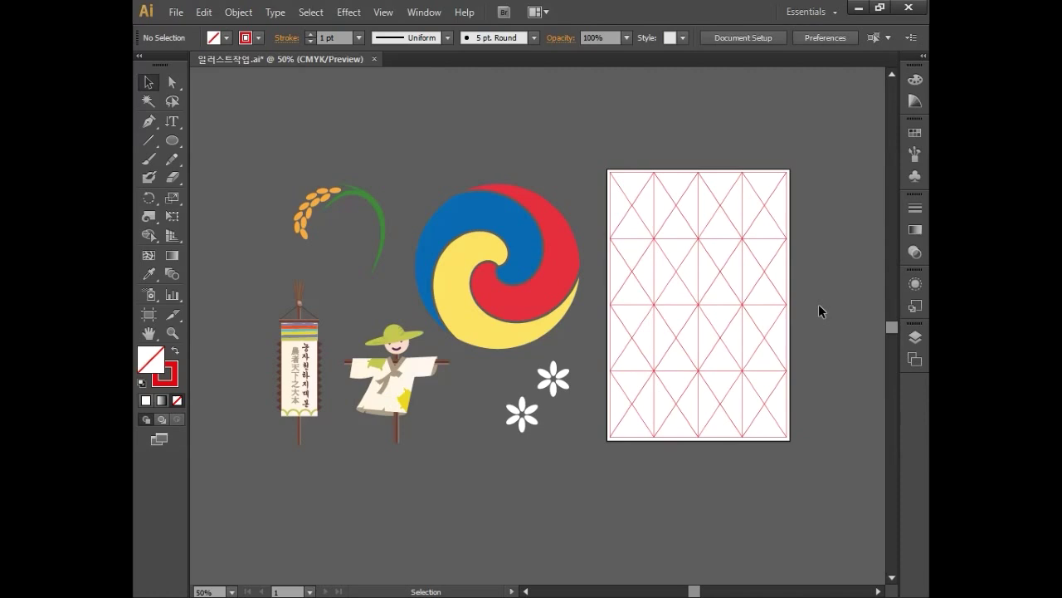
In Illustrator, unlock the 그리드 layer, then select and copy the entire red grid on the artboard.
click(914, 339)
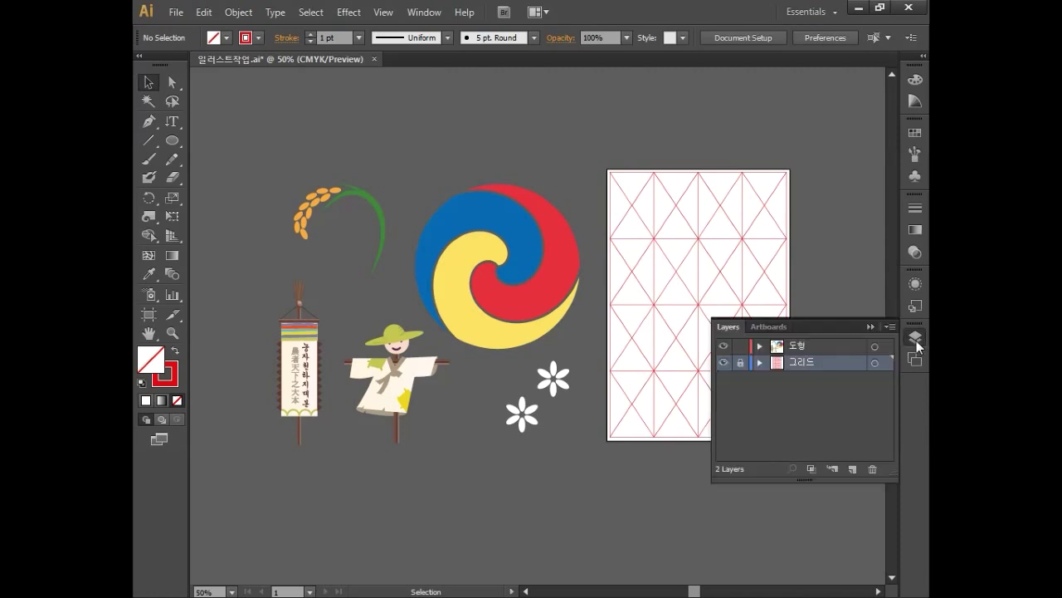
click(739, 363)
click(914, 338)
drag(596, 144, 858, 490)
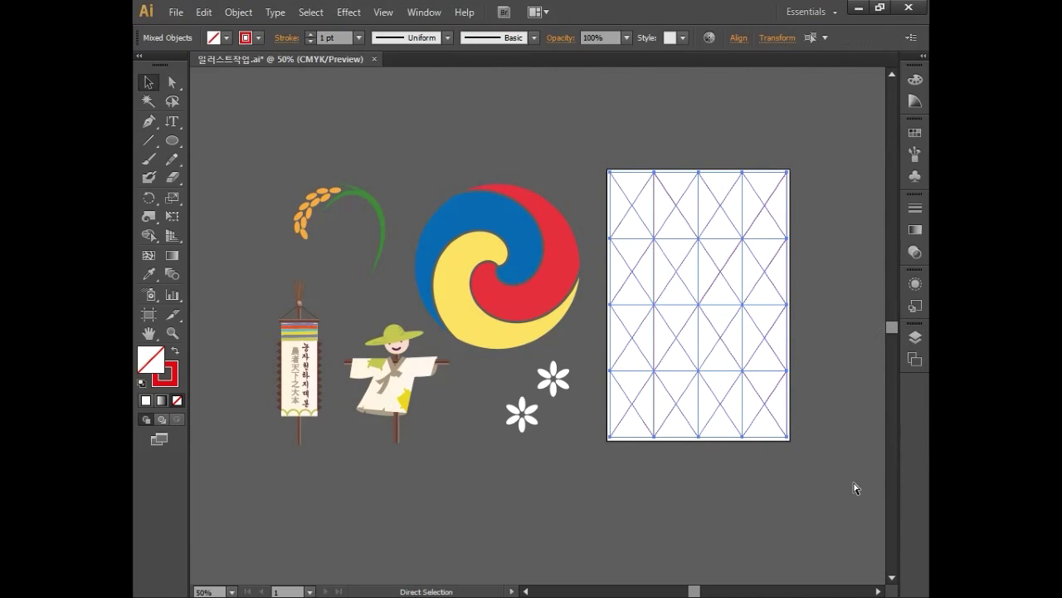
Switch to Photoshop and paste the copied grid into the blank document as pixels, committing the placement.
key(alt+Tab)
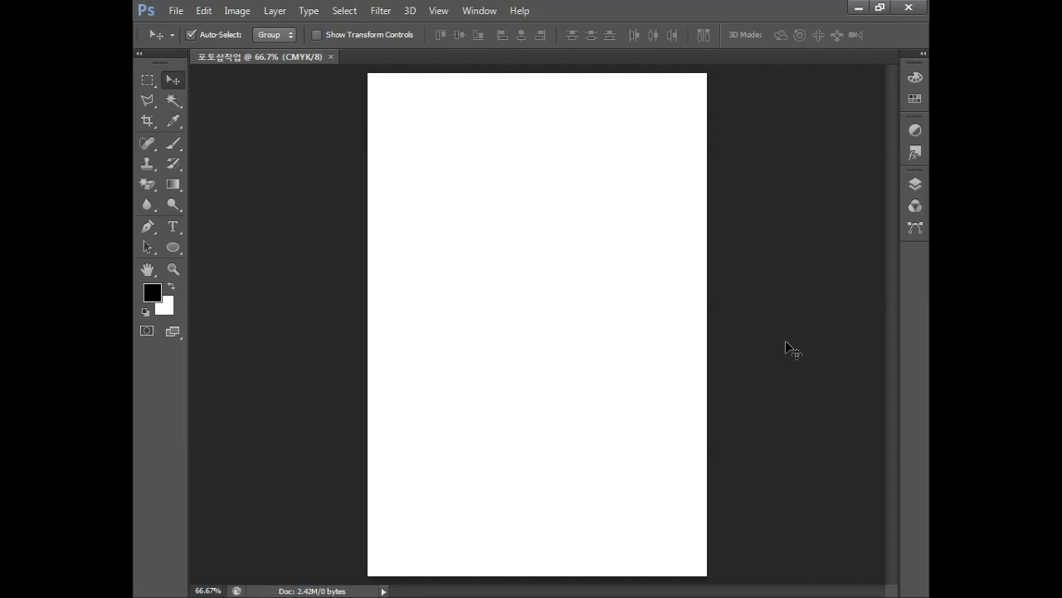
key(ctrl+v)
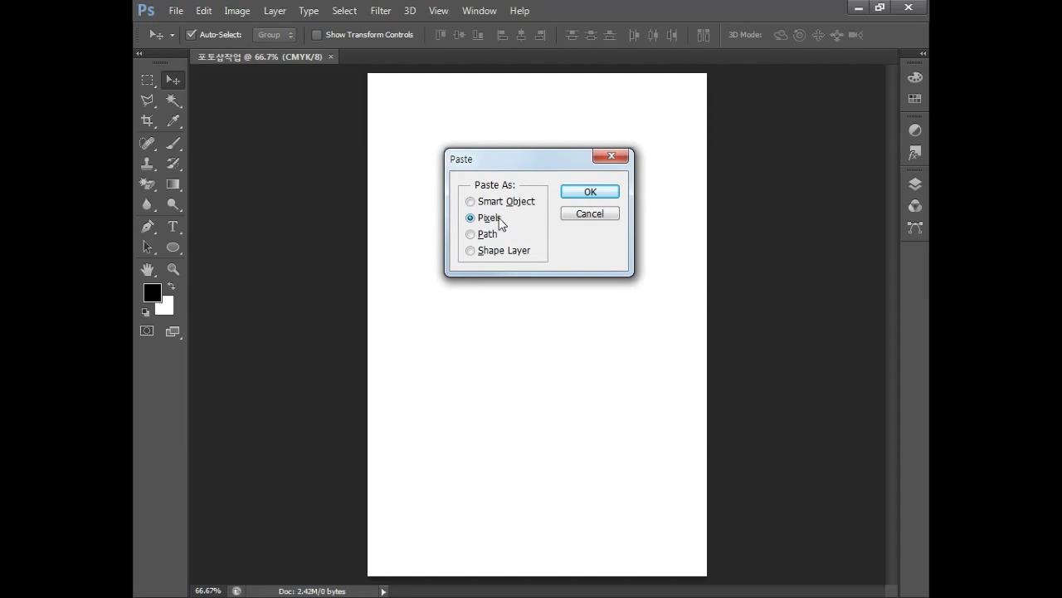
click(591, 195)
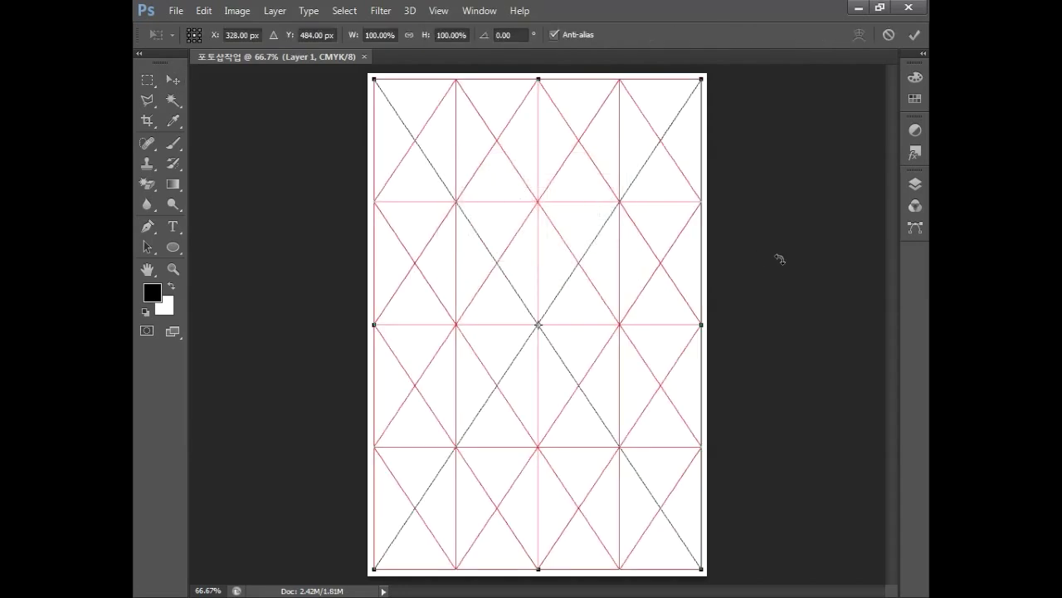
key(Return)
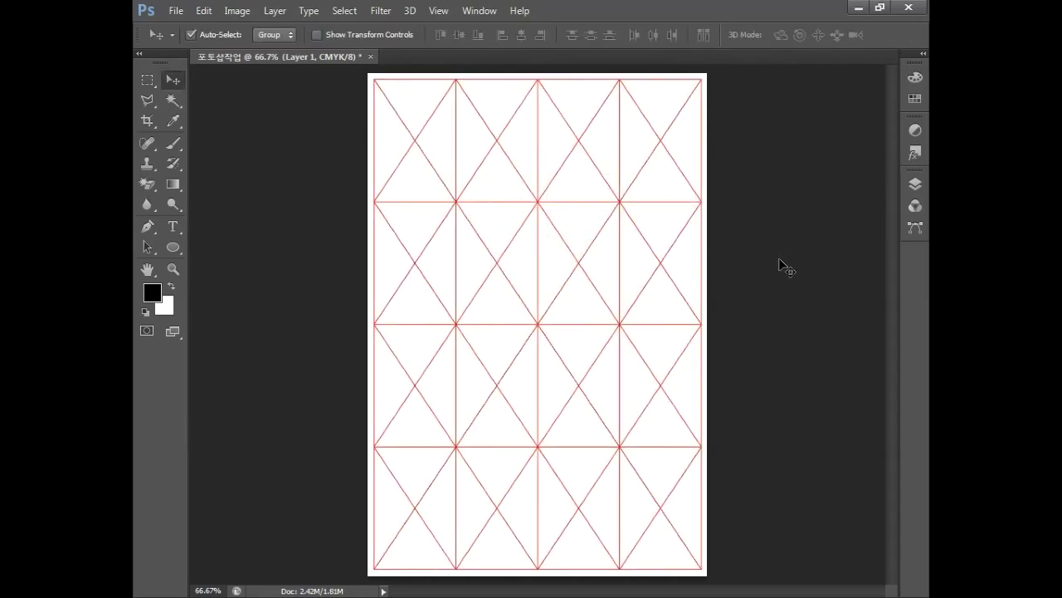
Align the grid layer and the Background by their vertical and horizontal centres.
click(917, 185)
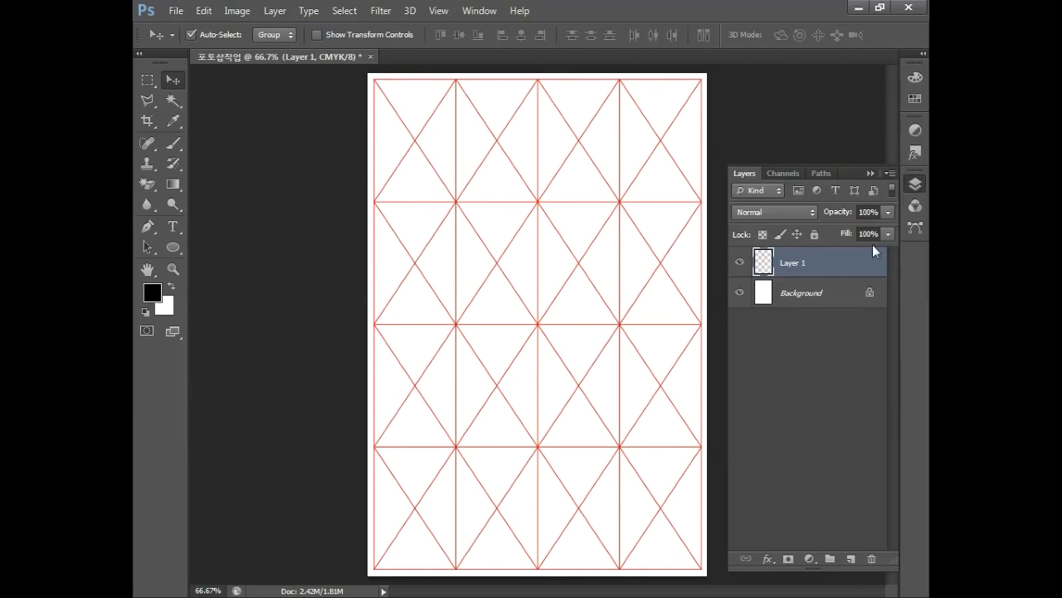
shift+click(830, 296)
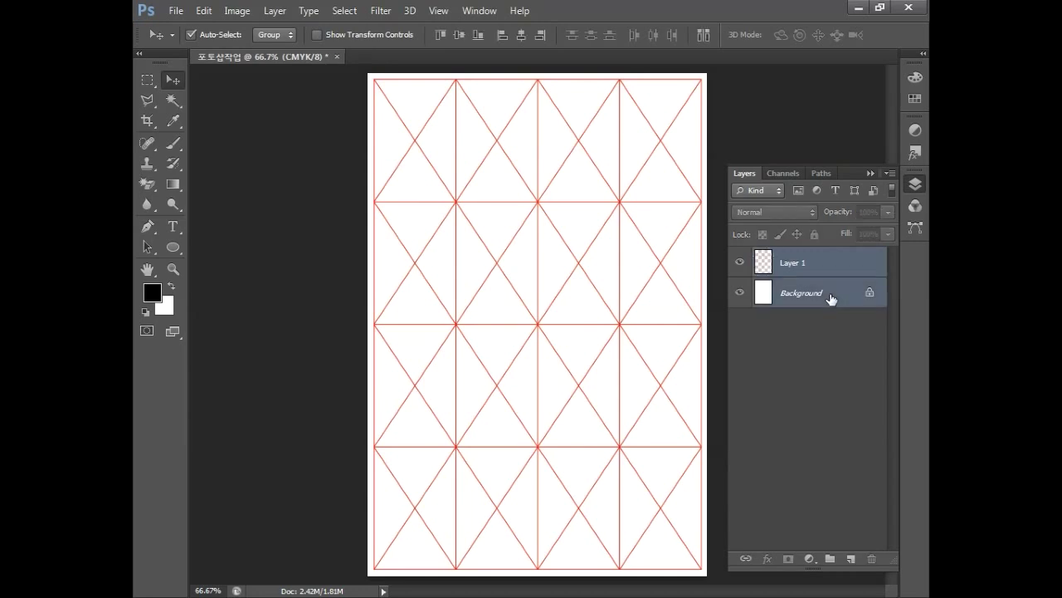
click(457, 36)
click(522, 37)
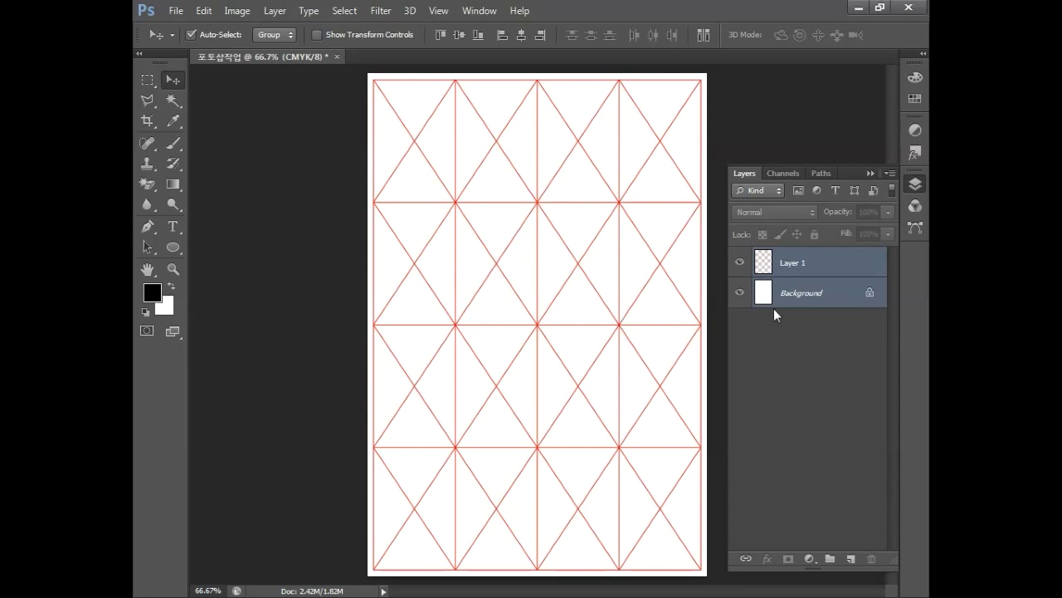
Rename the pasted grid layer as 그리드 and lock it completely.
click(791, 266)
double_click(794, 263)
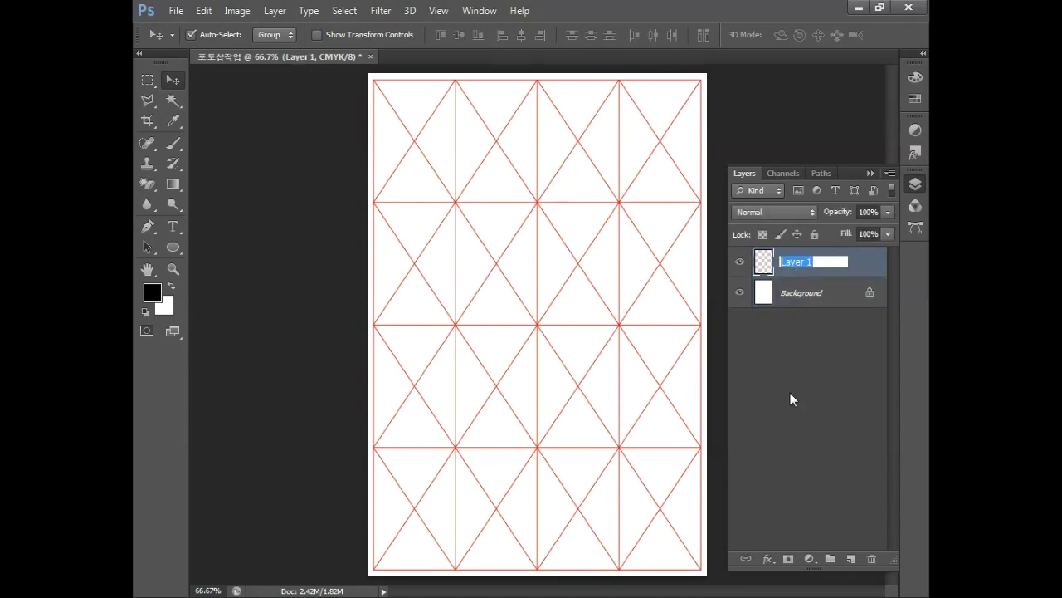
text(그리드)
key(Return)
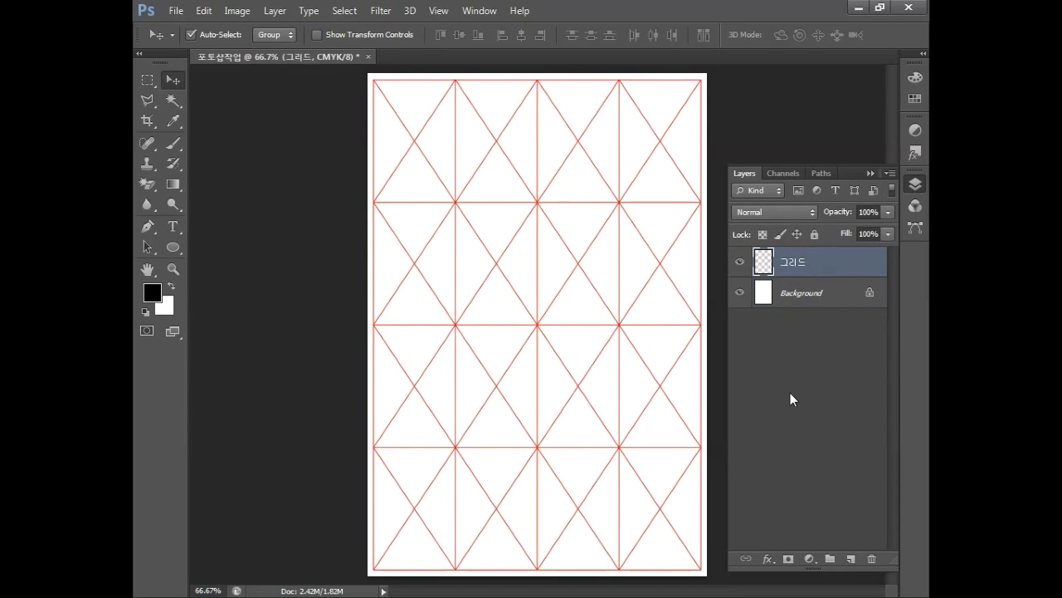
click(814, 234)
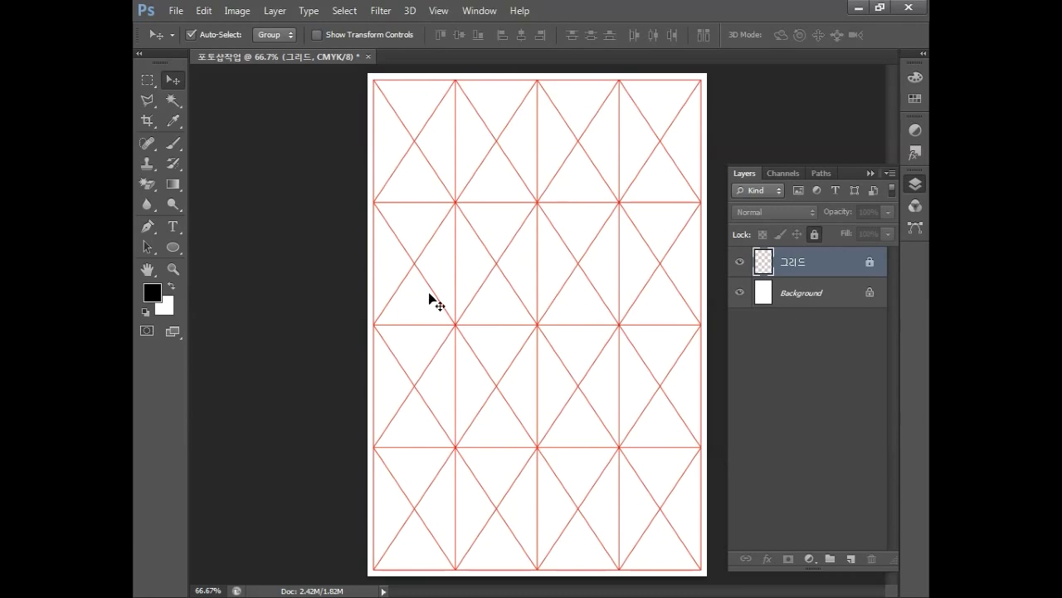
Create a new layer named 배경 and place it directly below the 그리드 layer.
click(274, 11)
mouse_move(282, 28)
click(478, 28)
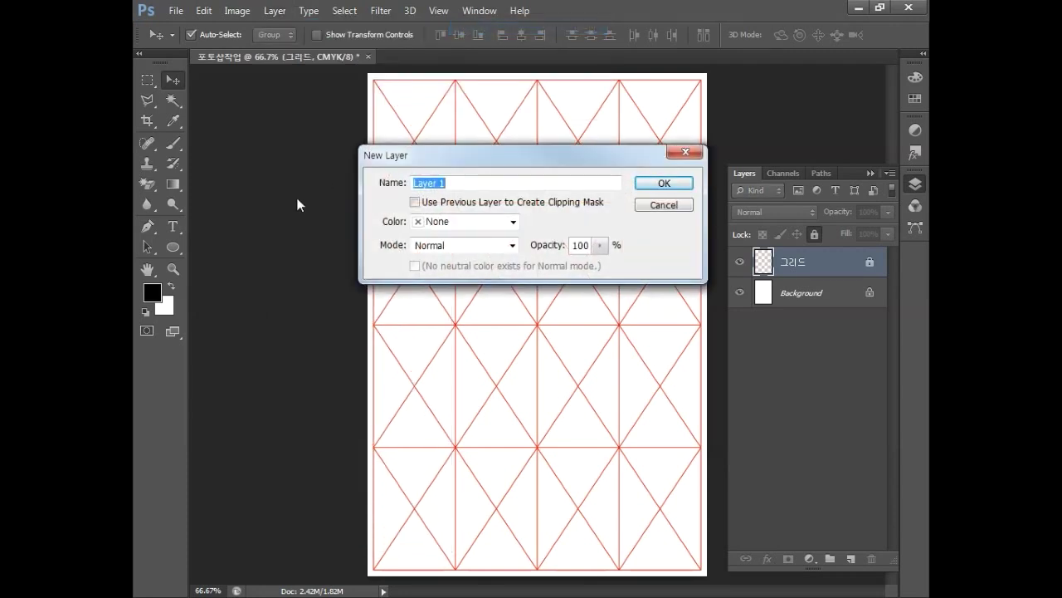
click(328, 192)
text(배경)
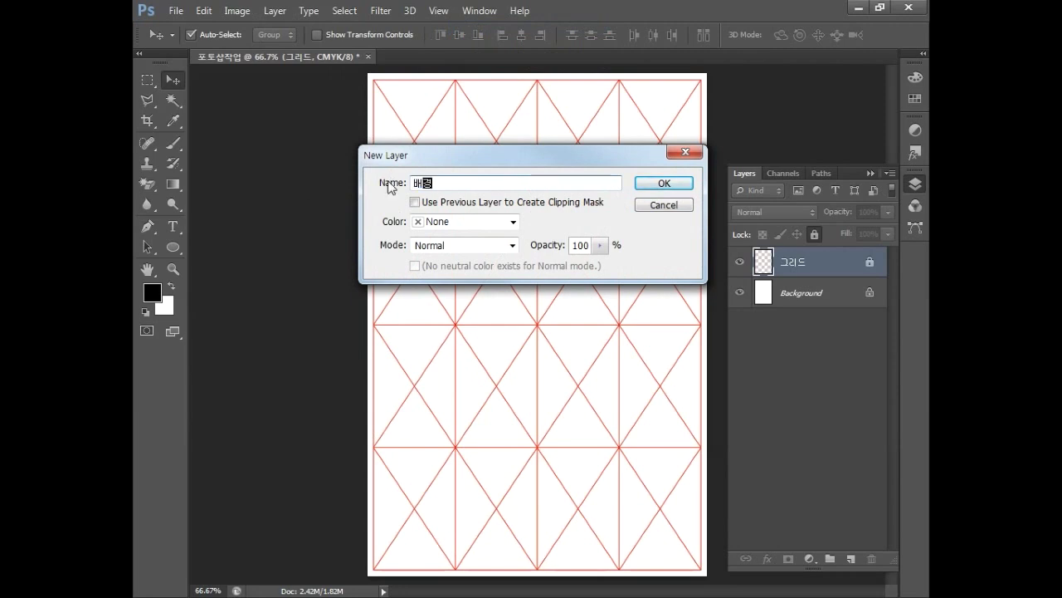
click(680, 184)
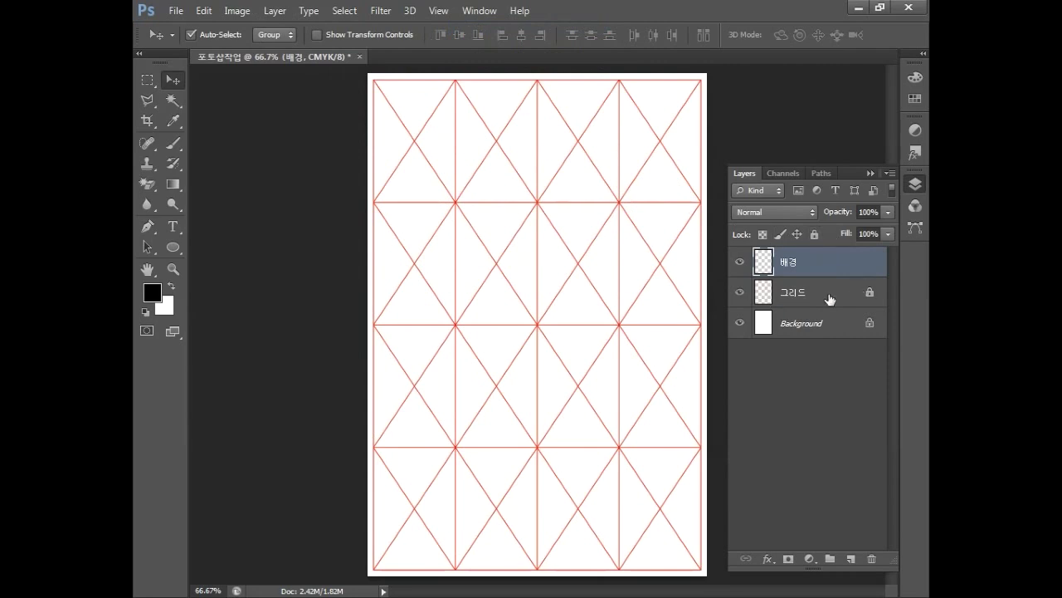
drag(826, 266, 830, 303)
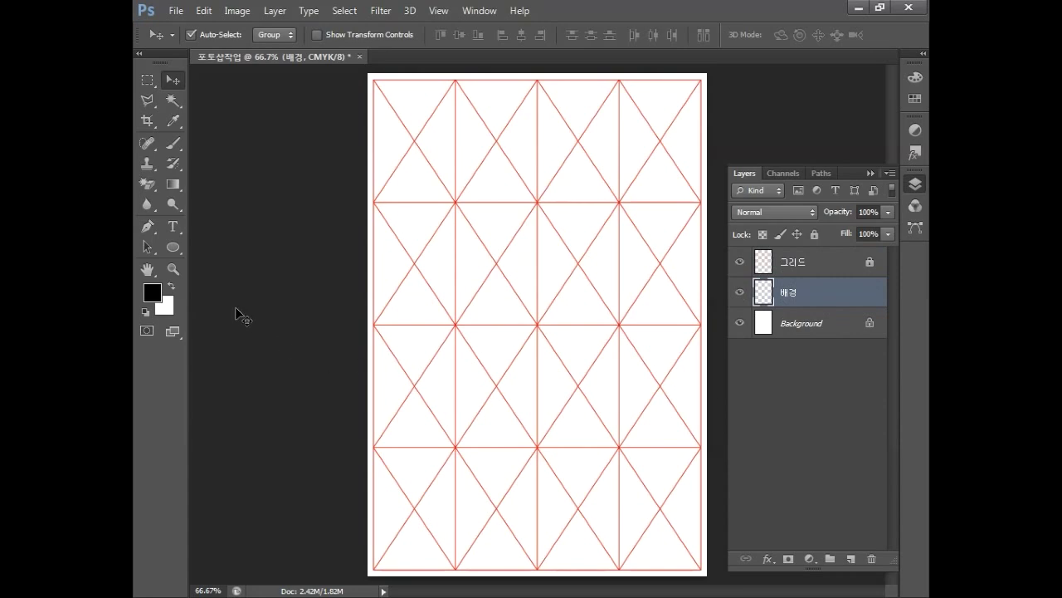
Set the foreground colour to C35 M30 Y45 K0.
click(153, 294)
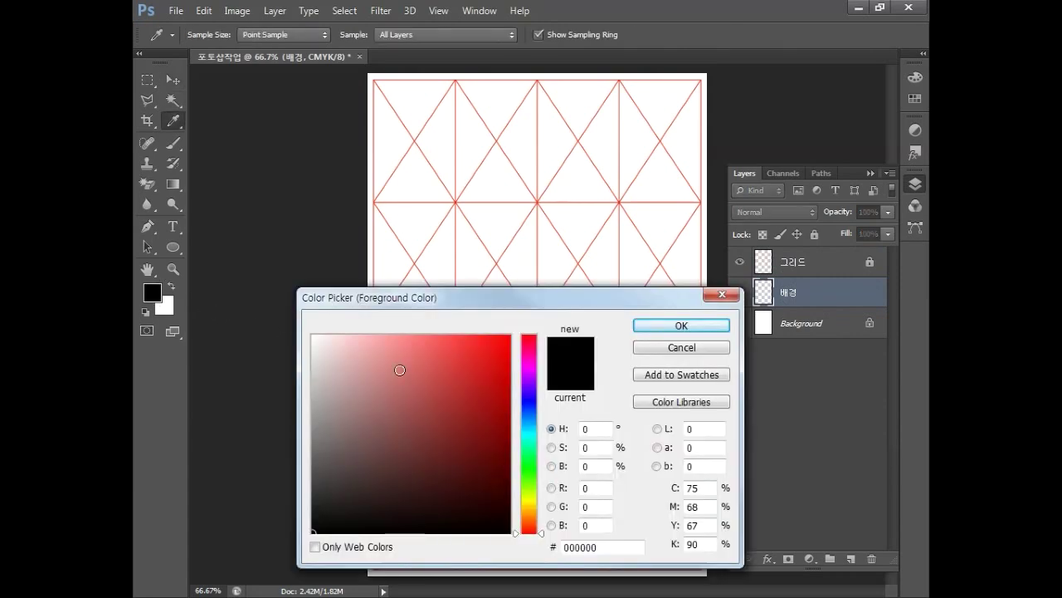
double_click(703, 490)
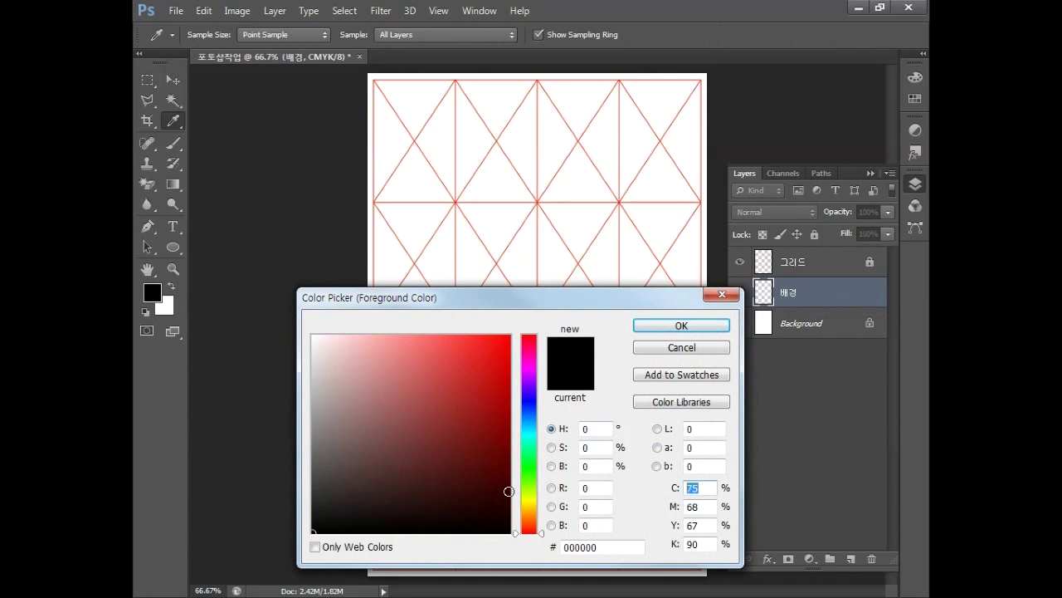
text(35)
key(Tab)
text(30)
key(Tab)
text(45)
key(Tab)
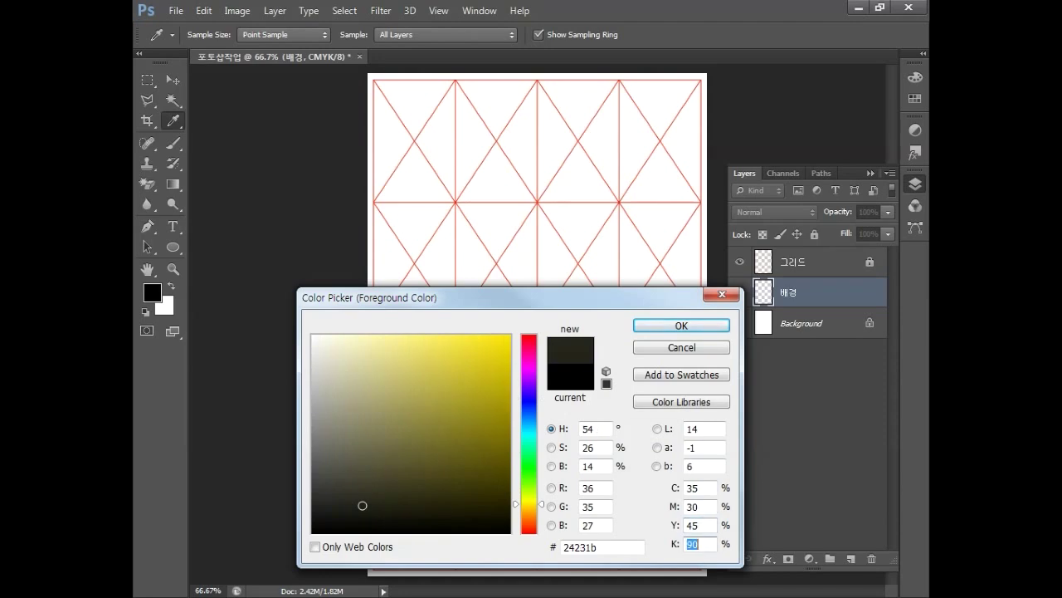
text(0)
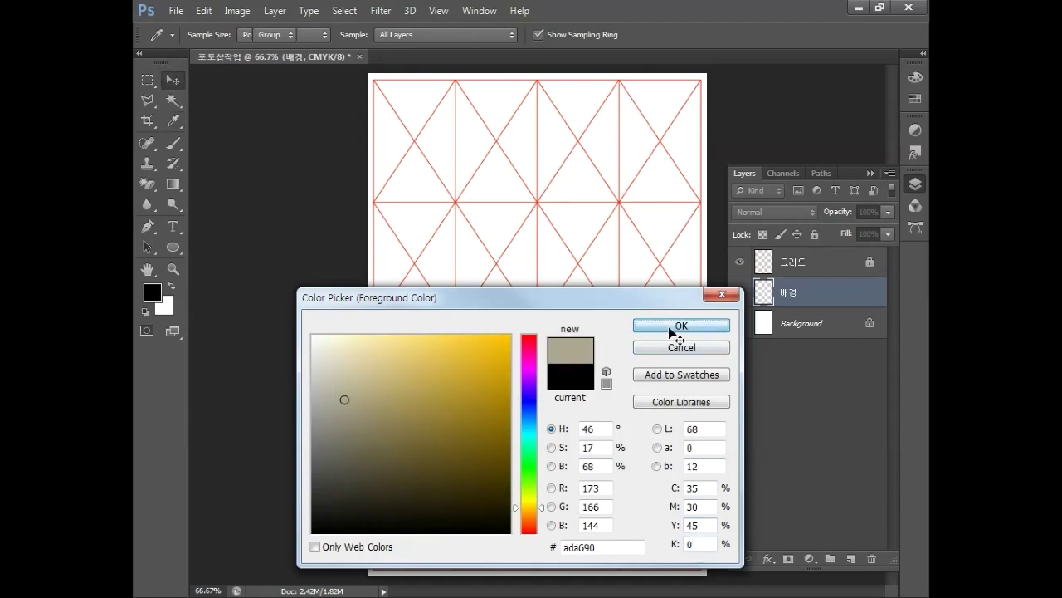
click(678, 326)
Set the background colour to C20 M15 Y40 K0.
click(171, 308)
click(694, 488)
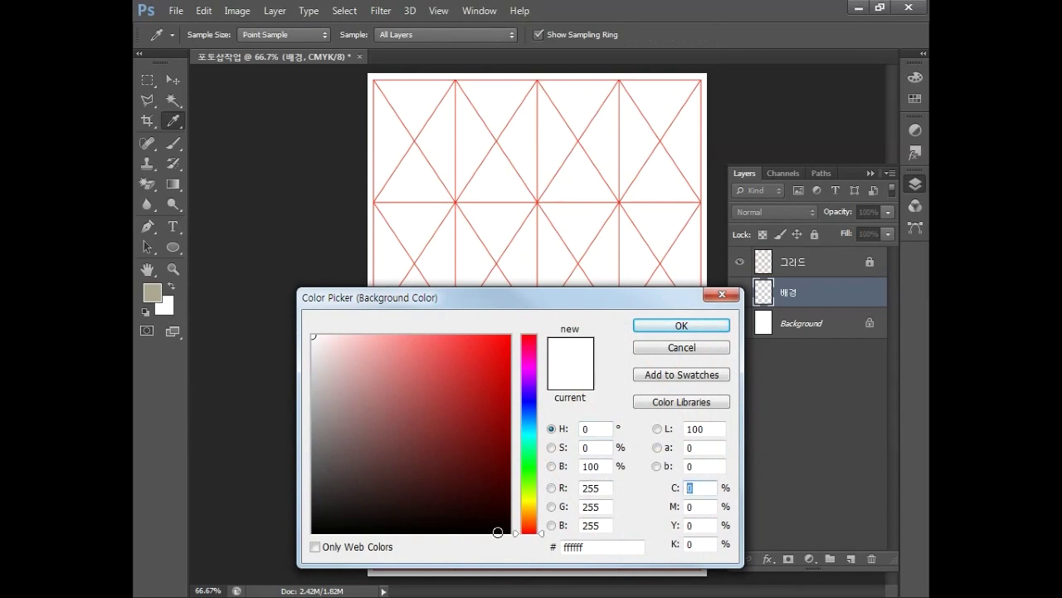
text(20)
key(Tab)
text(15)
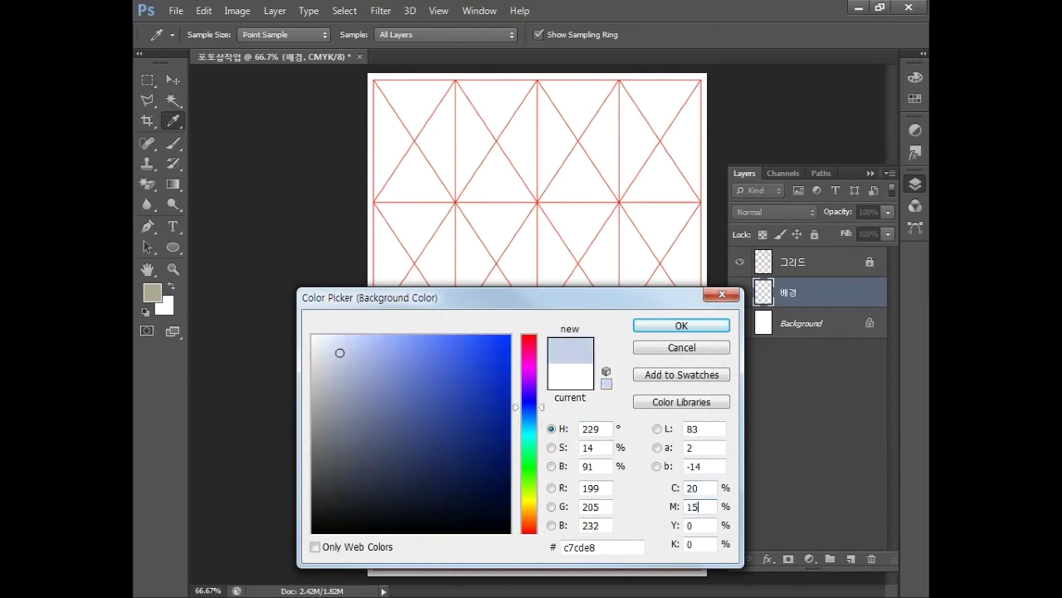
key(Tab)
text(40)
key(Tab)
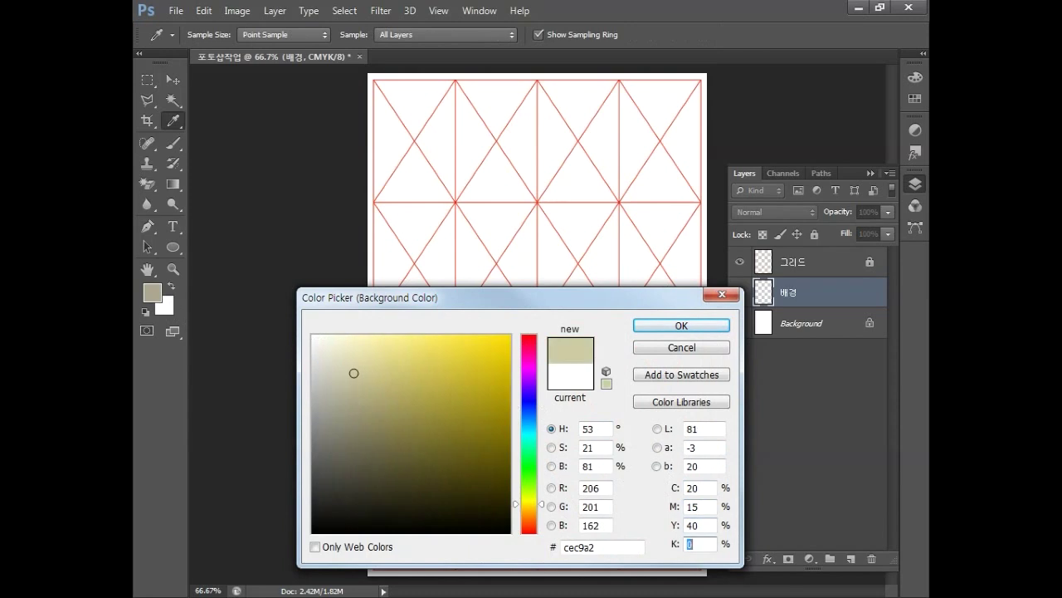
click(681, 326)
key(v)
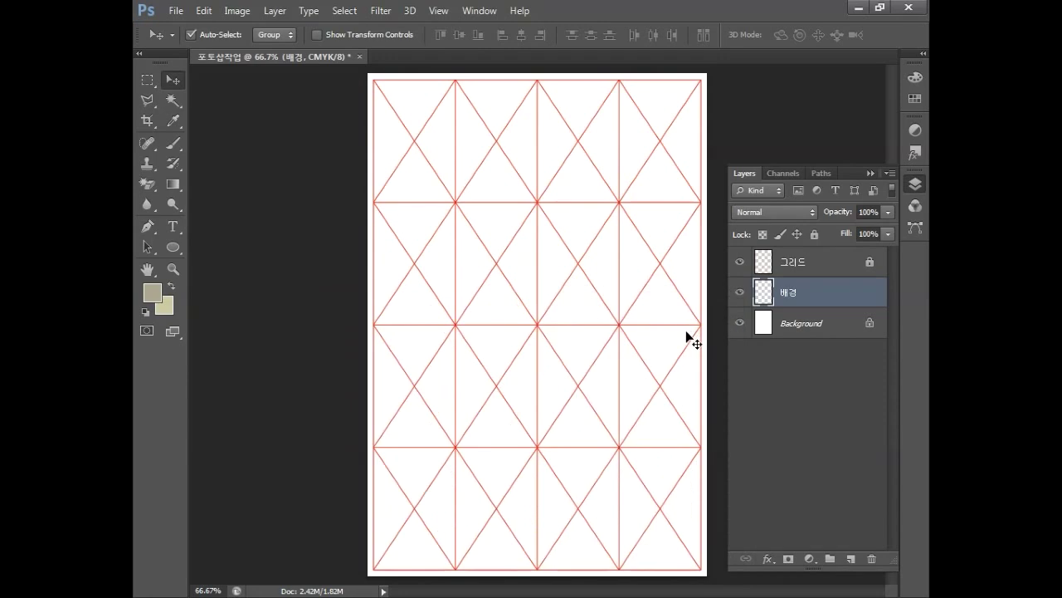
Fill the 배경 layer with a linear foreground-to-background gradient running from the page's top edge down to its middle.
click(175, 185)
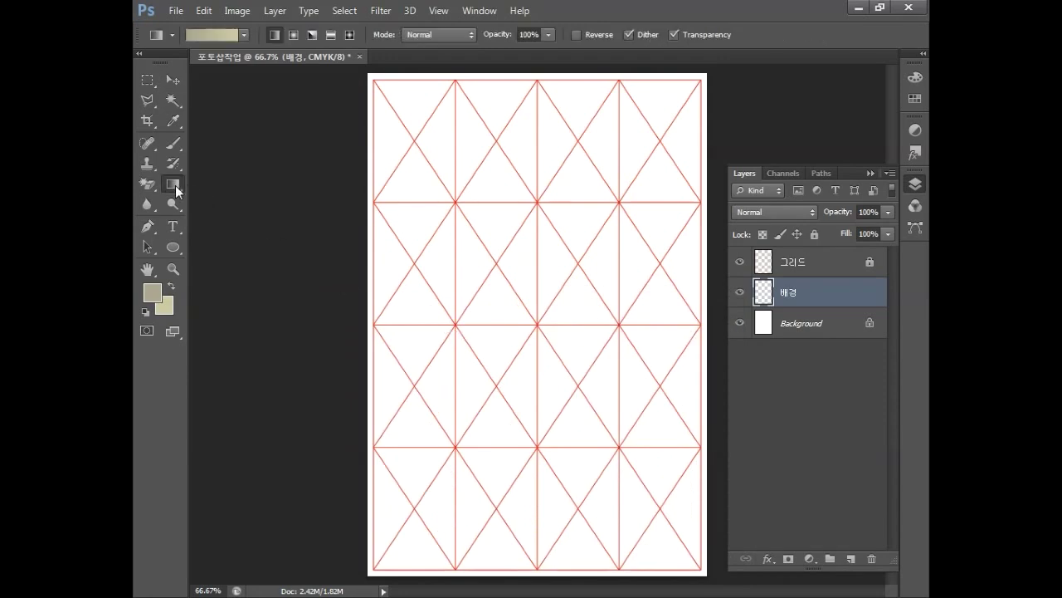
click(244, 35)
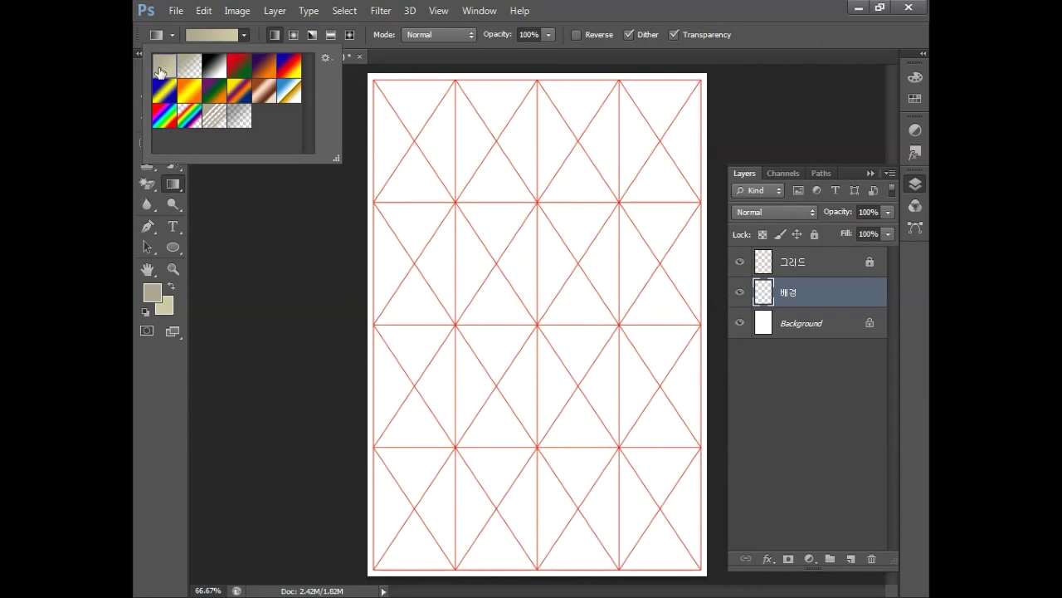
click(538, 84)
drag(539, 84, 550, 327)
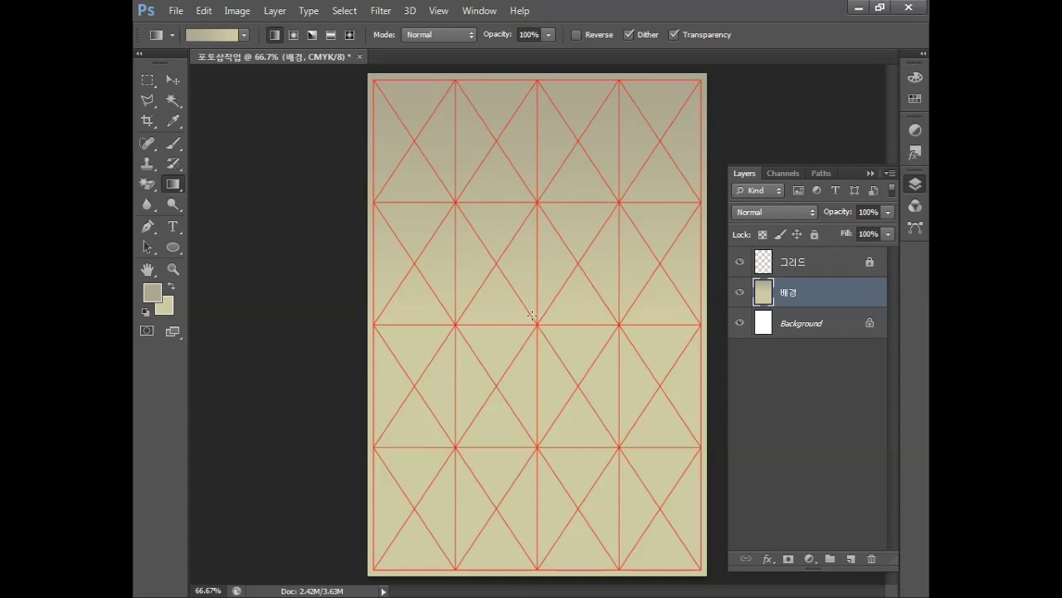
Open the 산 배경 image from the 제공 파일 folder.
click(178, 10)
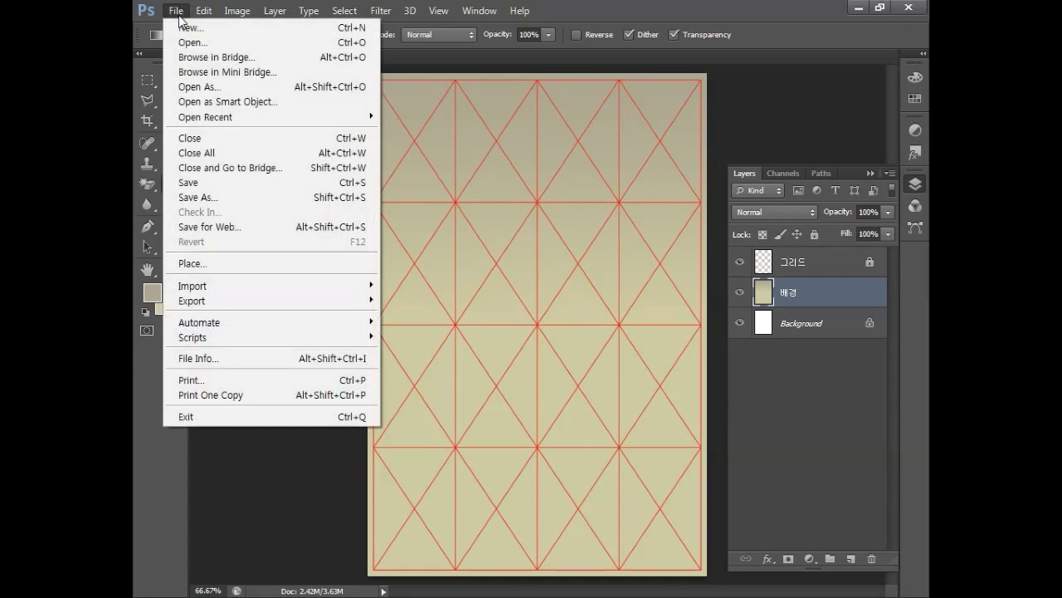
click(191, 43)
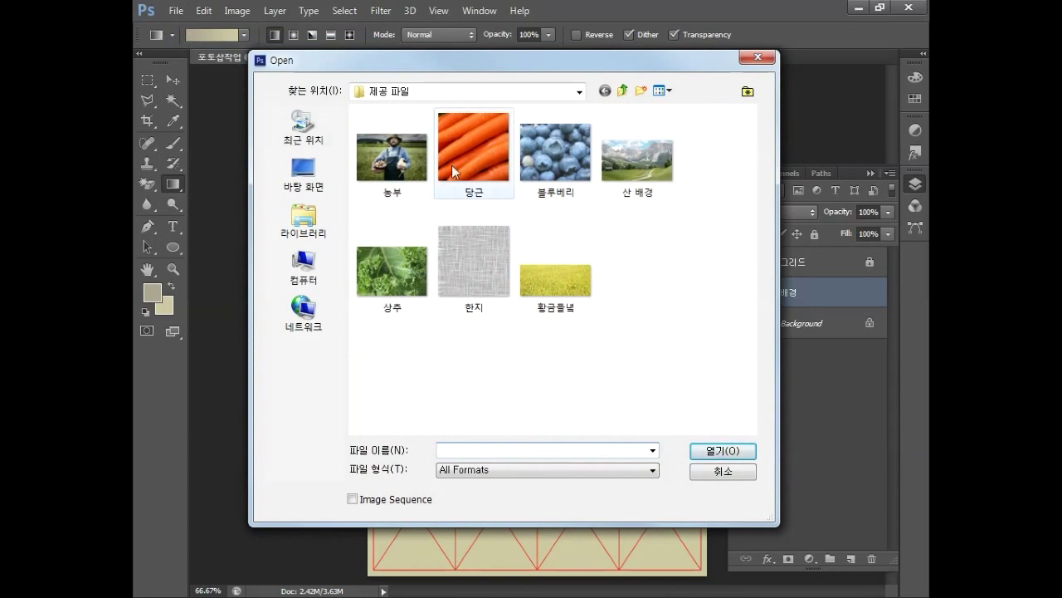
click(643, 166)
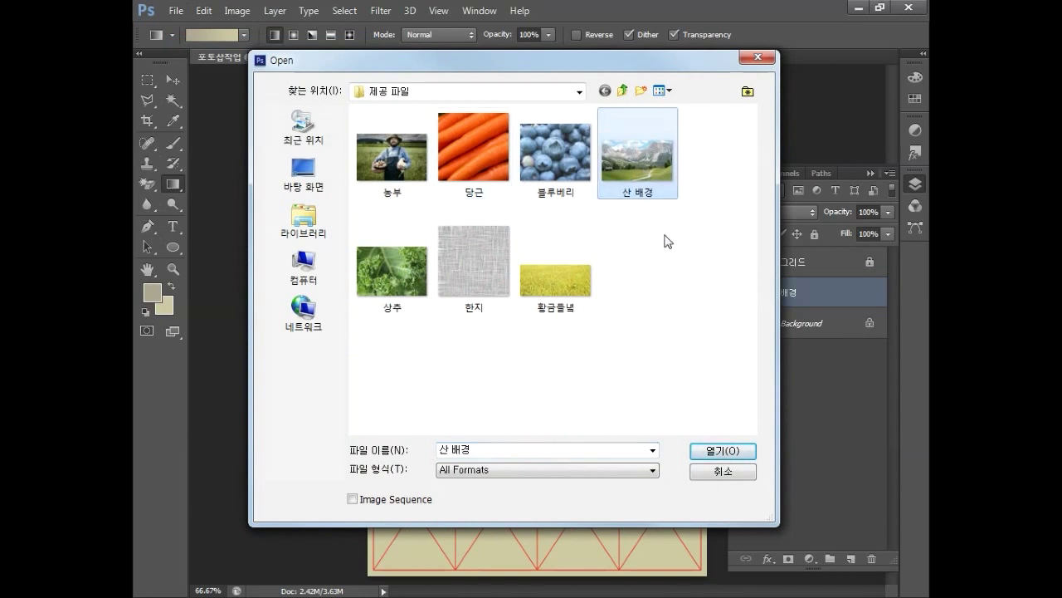
click(705, 448)
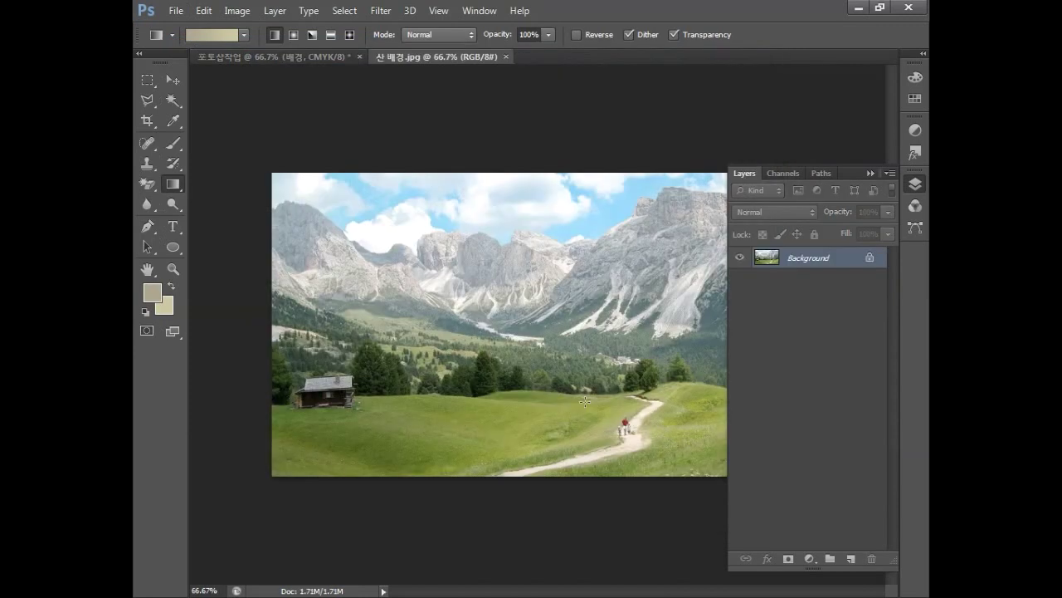
Copy the entire mountain image and paste it into the 포토샵작업 document above the 배경 layer.
click(913, 184)
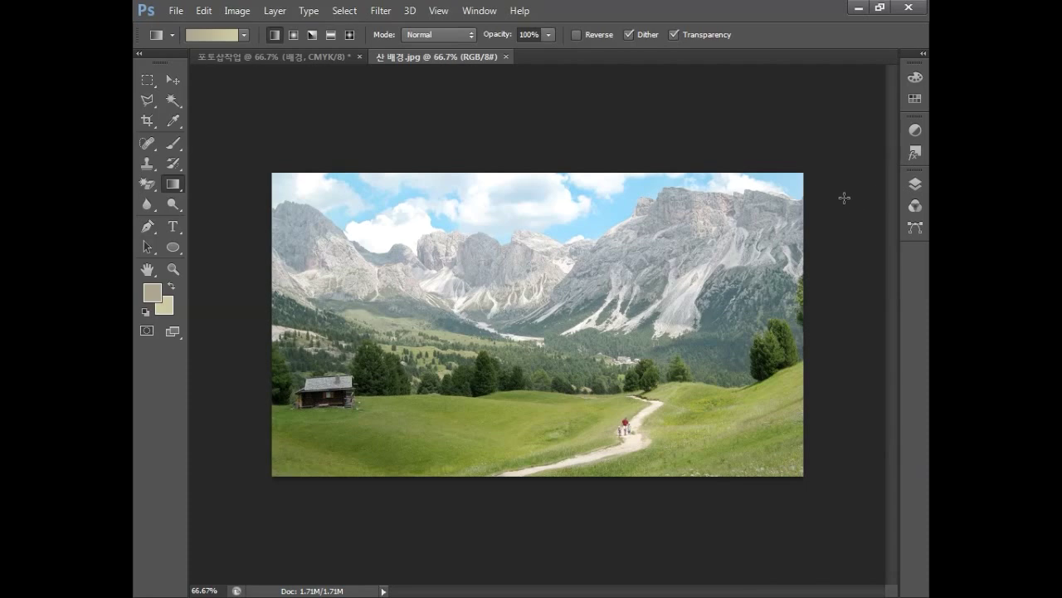
key(ctrl+a)
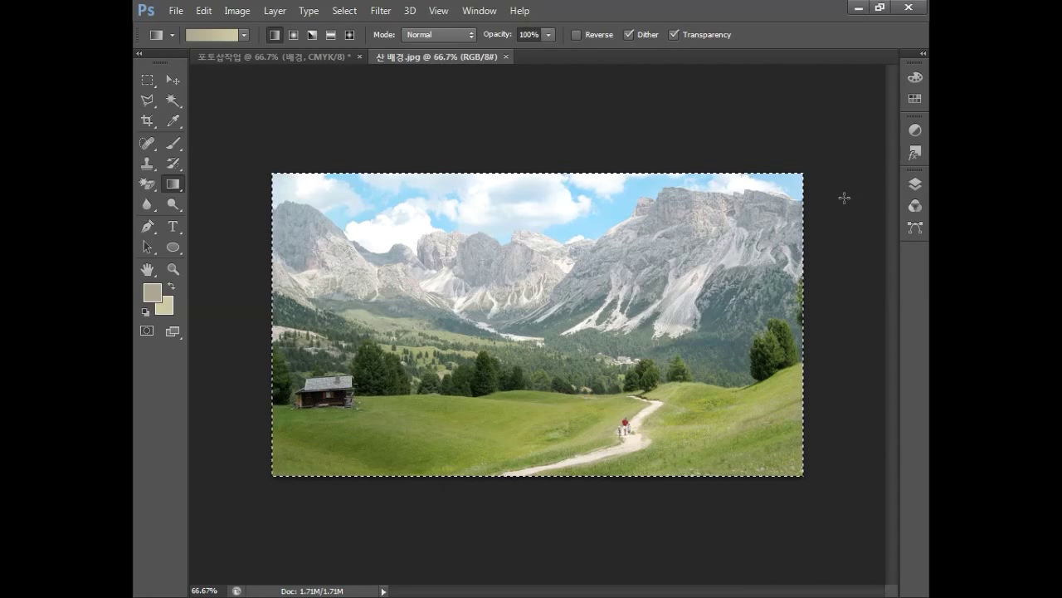
click(308, 59)
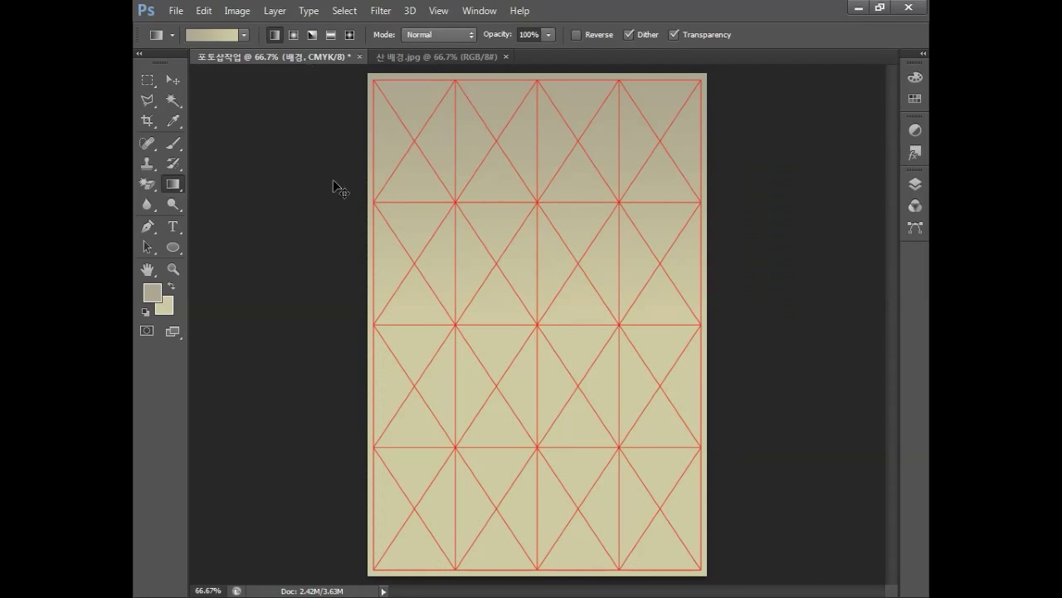
key(ctrl+v)
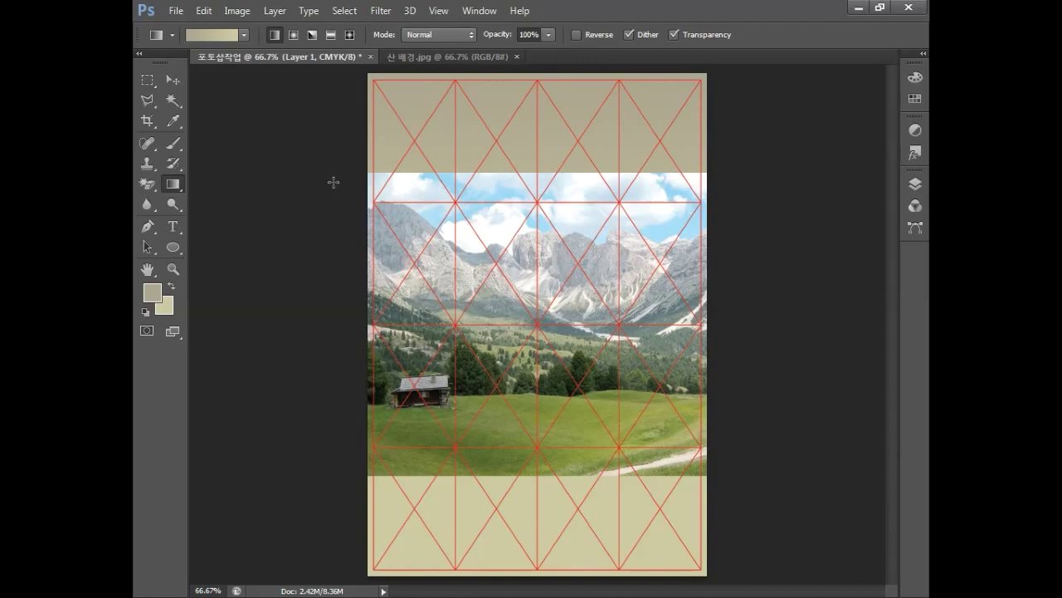
Scale the pasted mountain photo down to span the full page width, with its lower edge just below the lowest inner horizontal grid line.
key(ctrl+t)
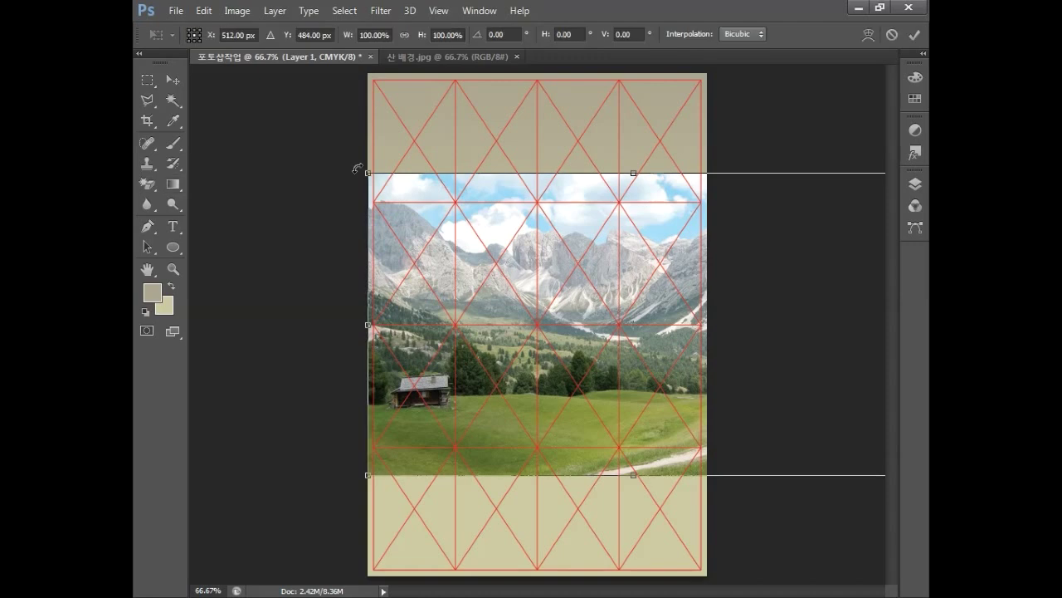
drag(357, 169, 577, 346)
drag(665, 359, 438, 360)
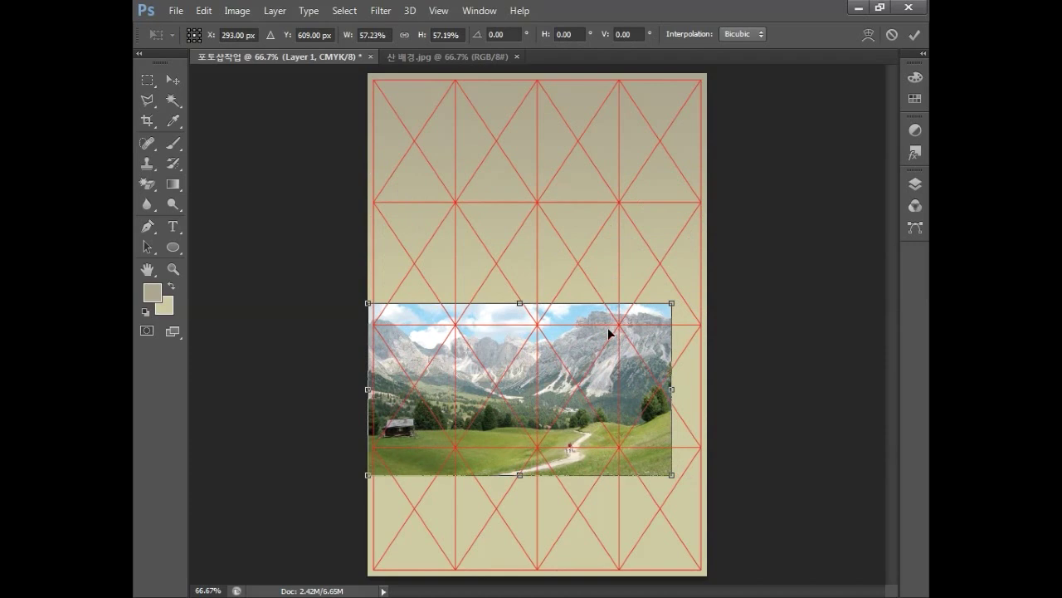
drag(673, 302, 709, 281)
key(Return)
key(g)
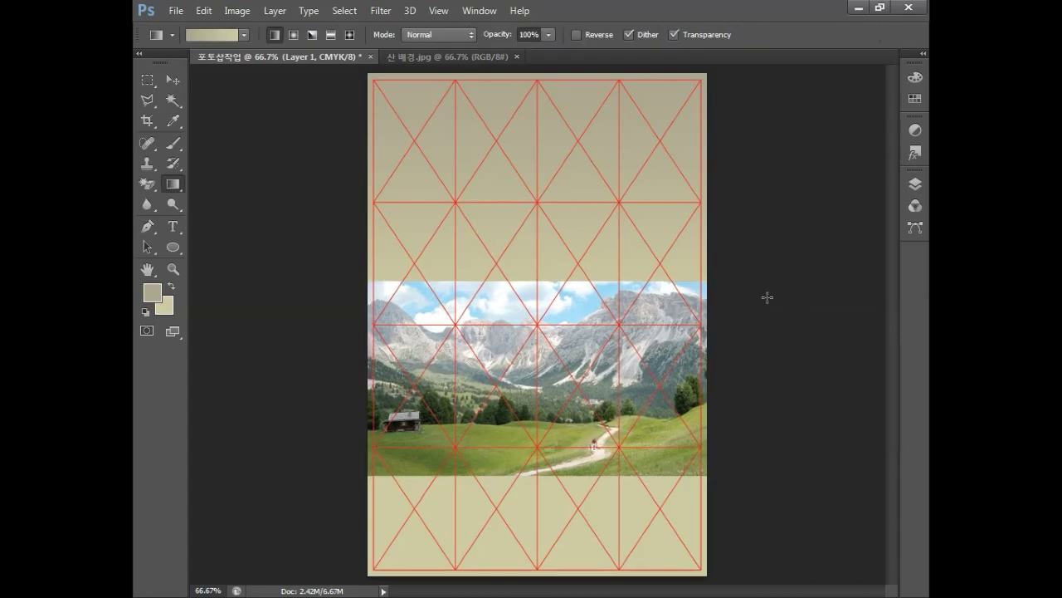
Rename the mountain photo's layer as 산배경.
click(915, 185)
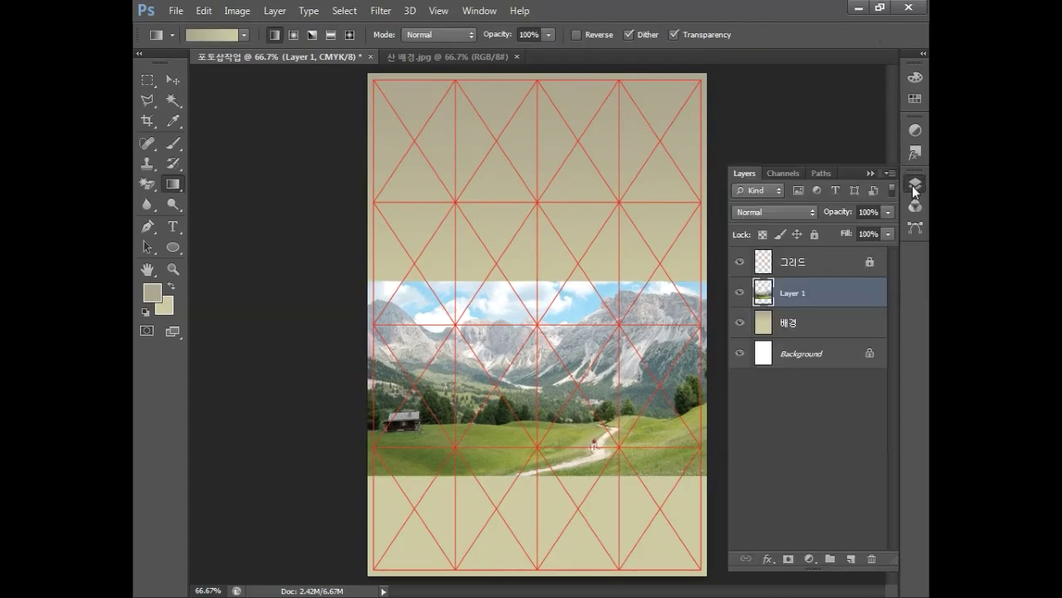
double_click(797, 292)
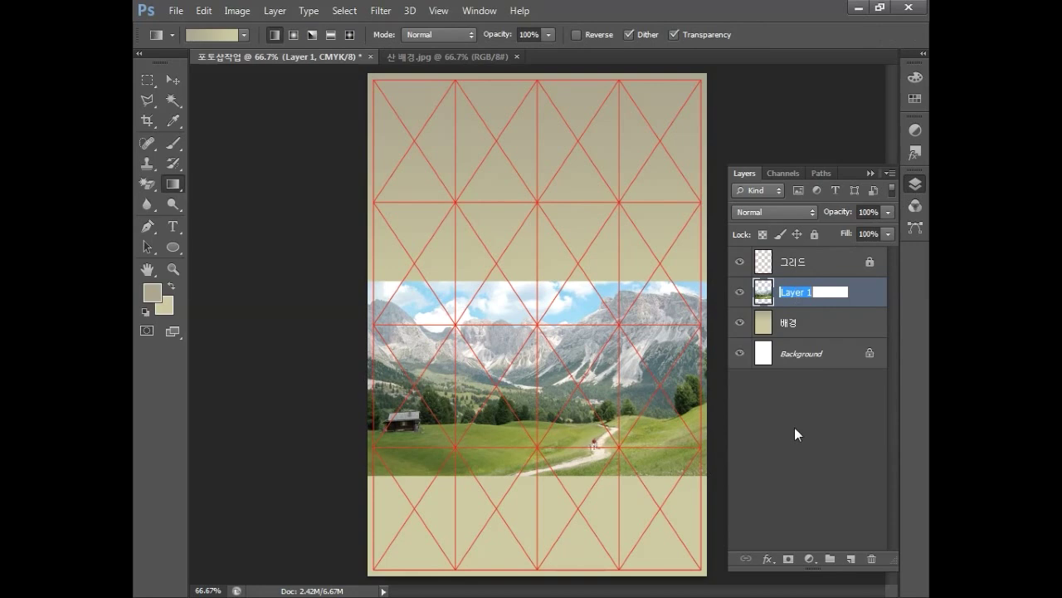
text(산배경)
key(Return)
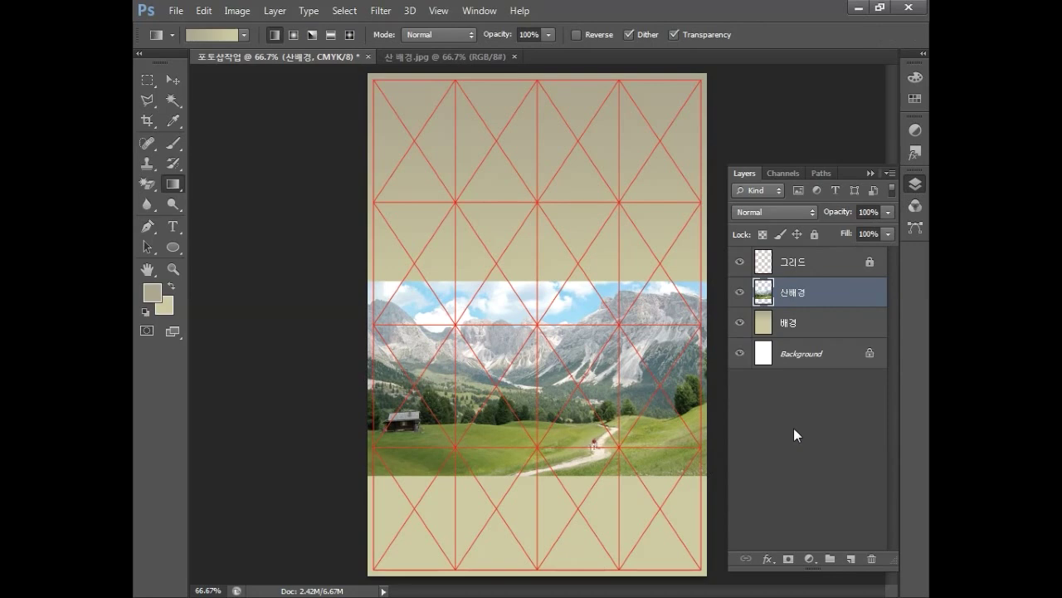
Apply a Gaussian Blur with an 18-pixel radius to the mountain photo on the 산배경 layer.
click(381, 10)
mouse_move(390, 168)
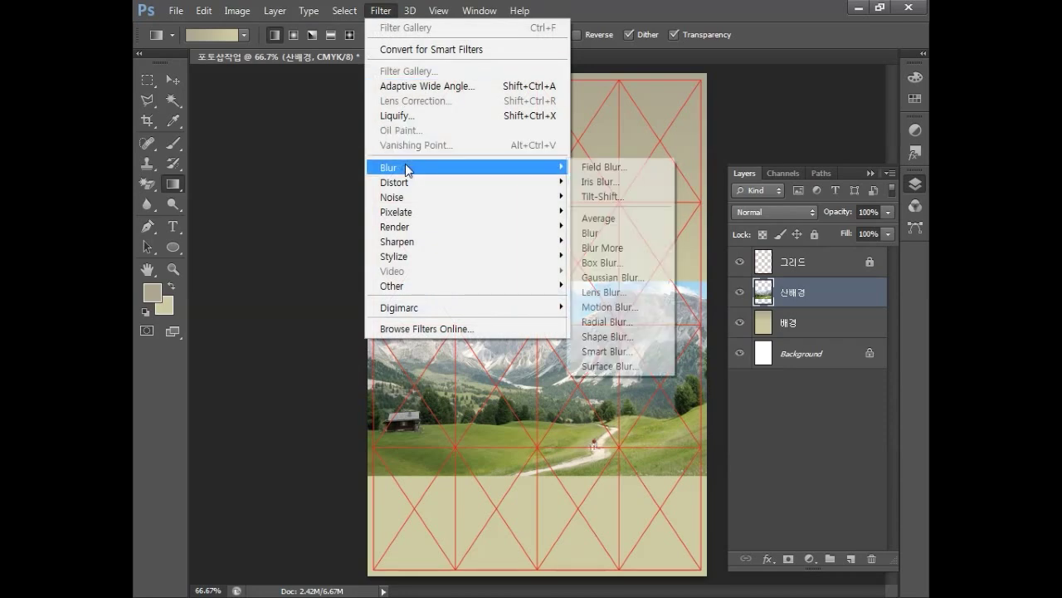
click(614, 277)
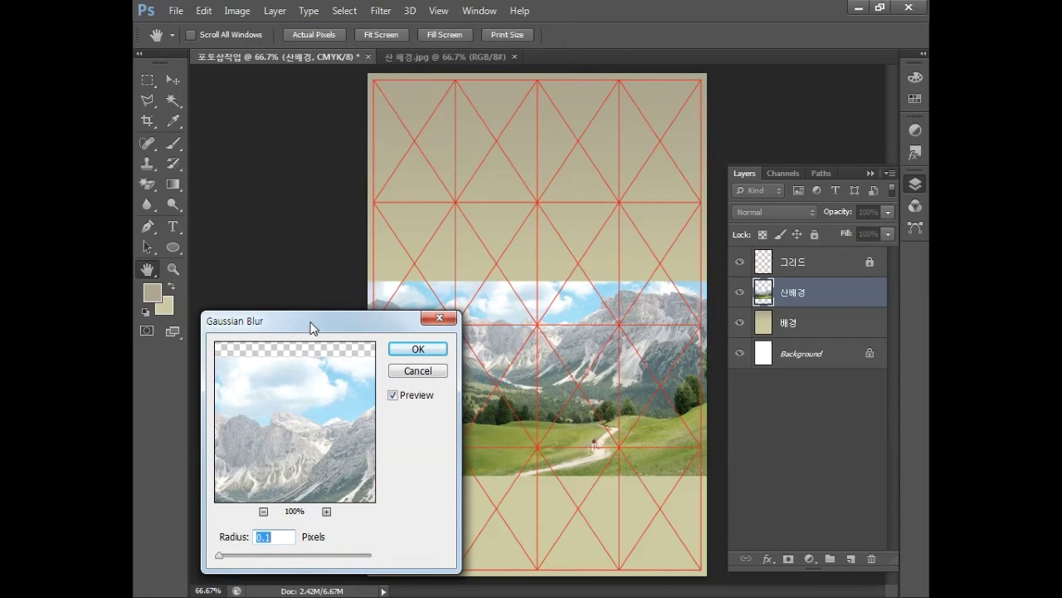
text(18)
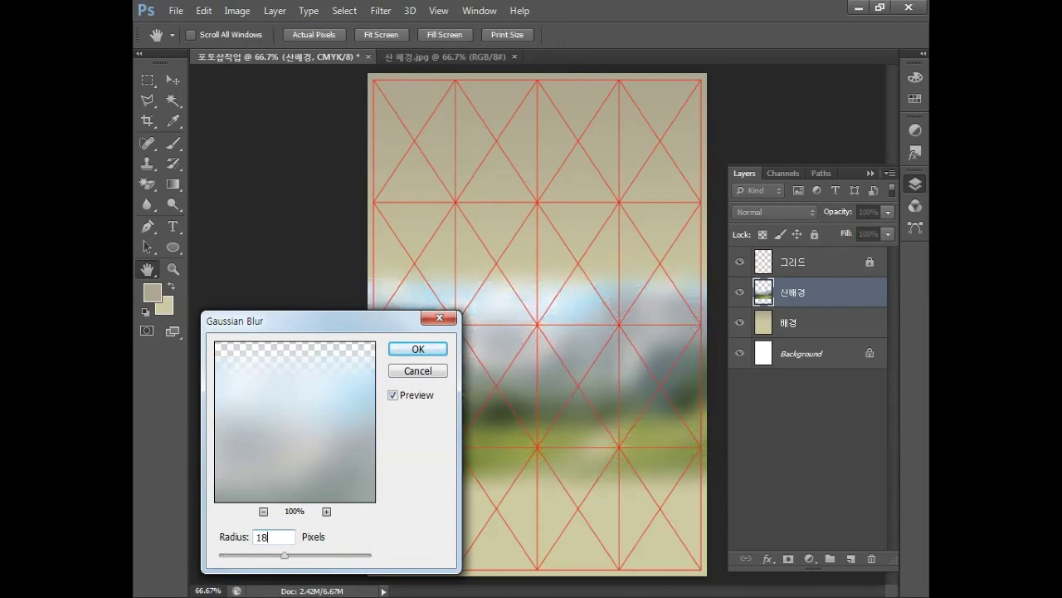
click(418, 349)
key(g)
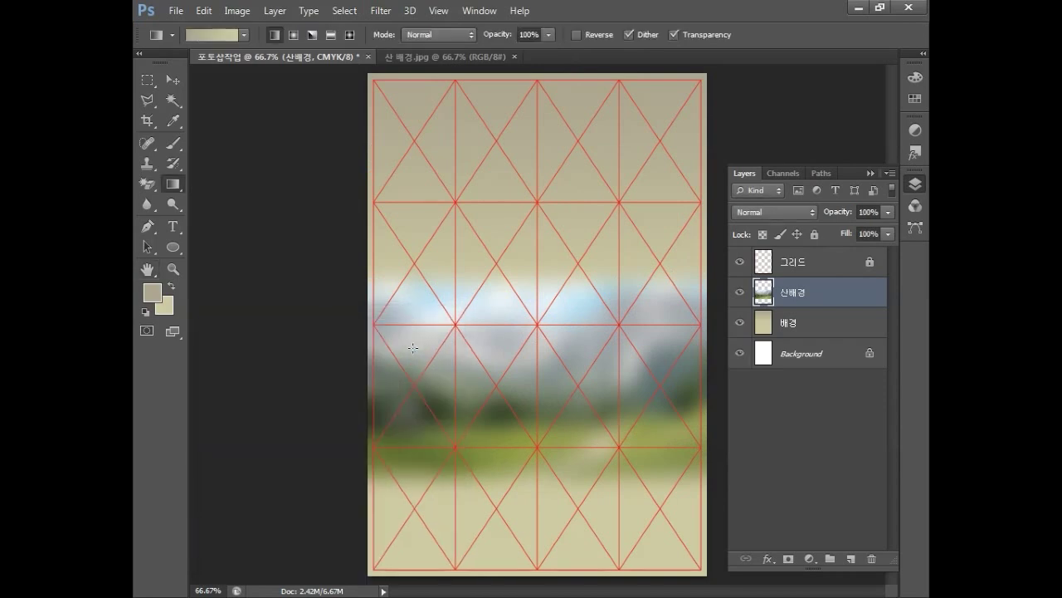
Add a layer mask to the 산배경 layer and set the foreground colour to C0 M0 Y0 K100.
click(788, 558)
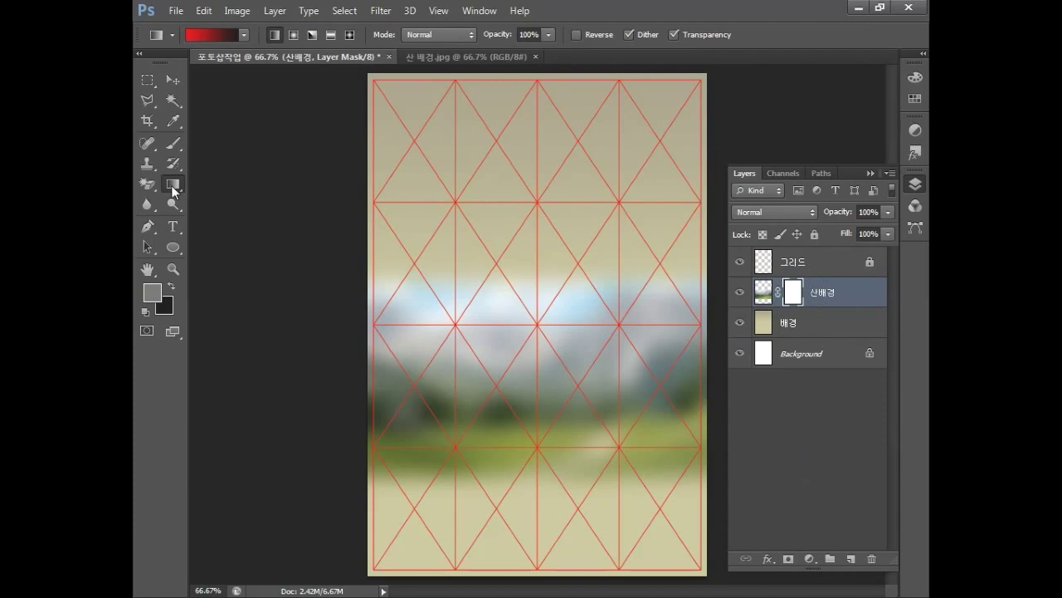
click(153, 293)
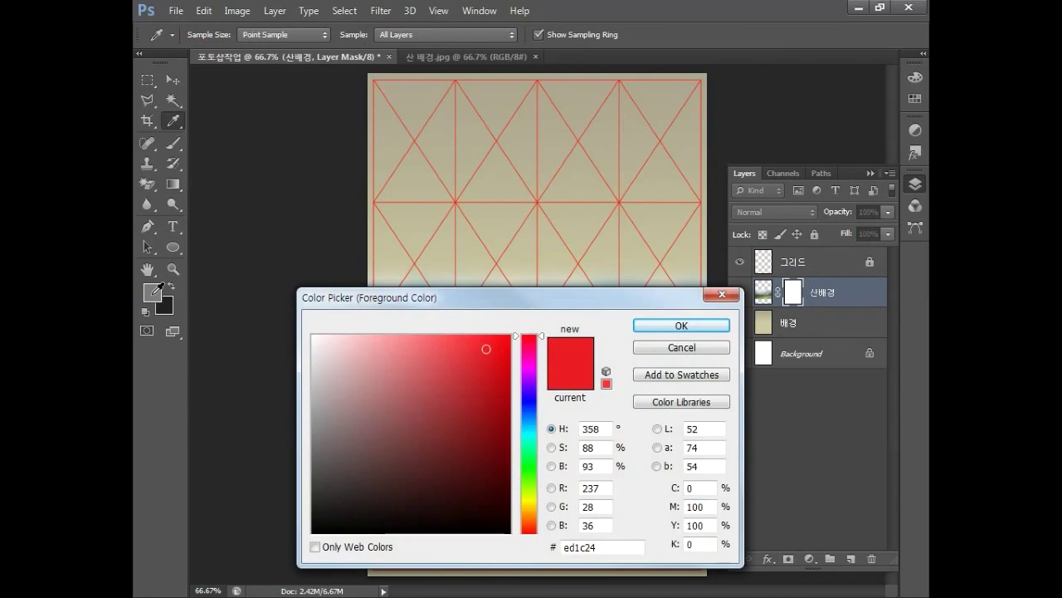
click(691, 488)
key(Tab)
text(0)
key(Tab)
text(0)
key(Tab)
text(100)
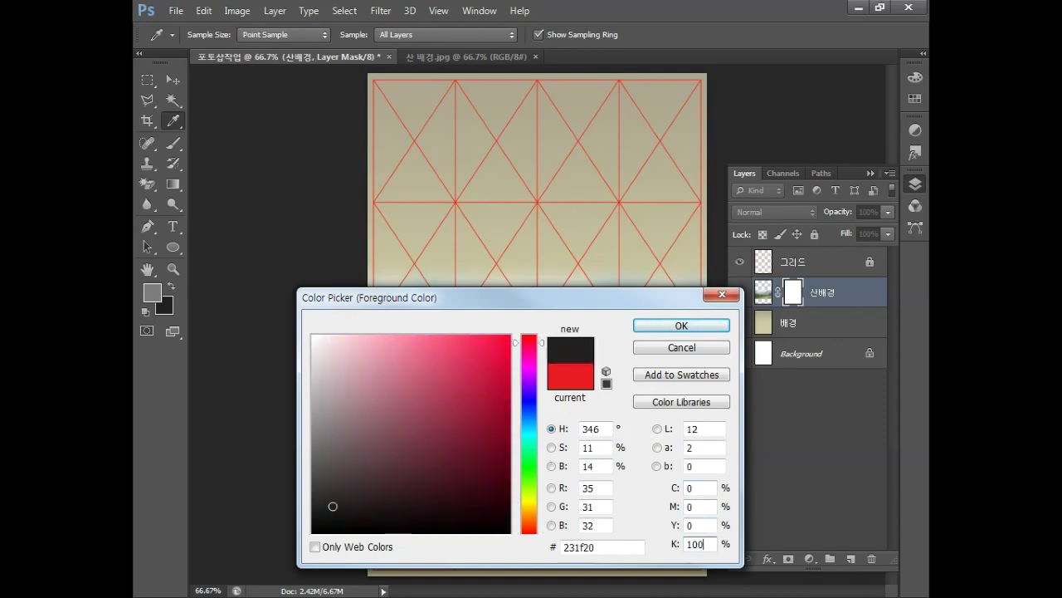
click(676, 325)
key(g)
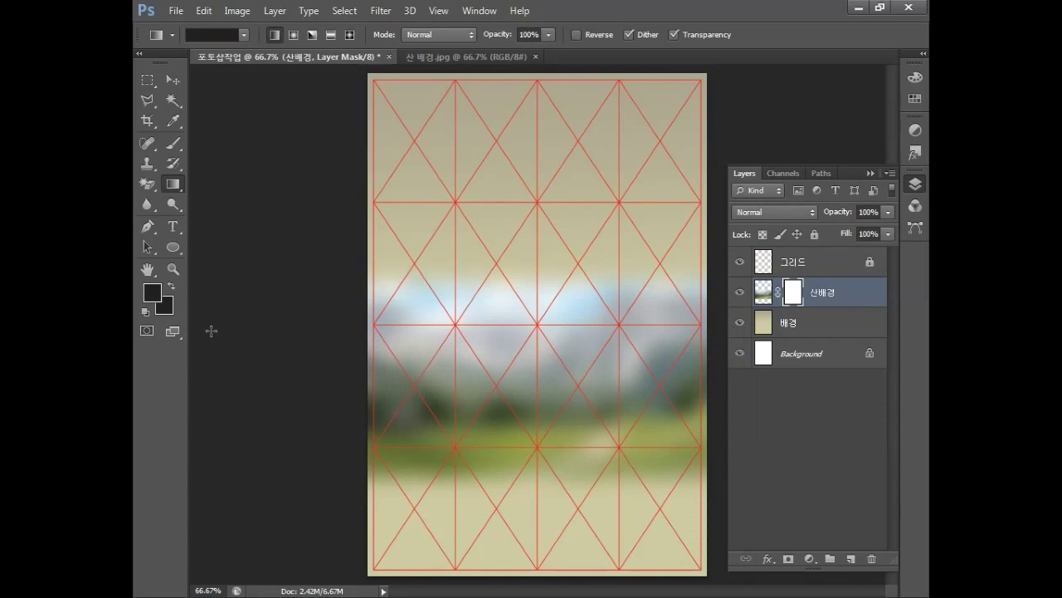
Set the background colour to white, C0 M0 Y0 K0.
click(165, 307)
click(689, 488)
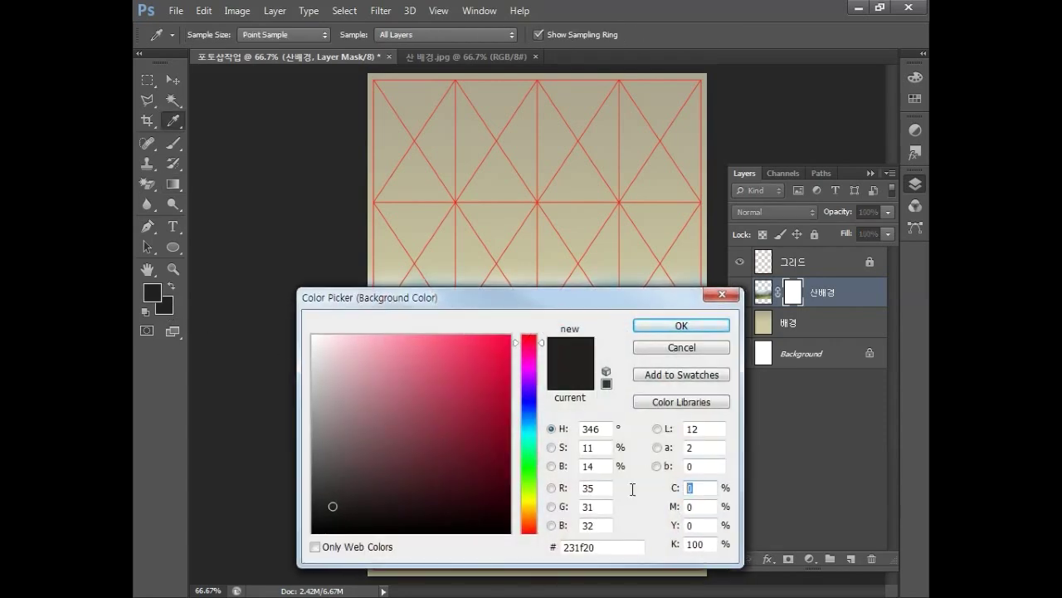
key(Tab)
key(Tab)
key(Tab)
text(0)
key(Return)
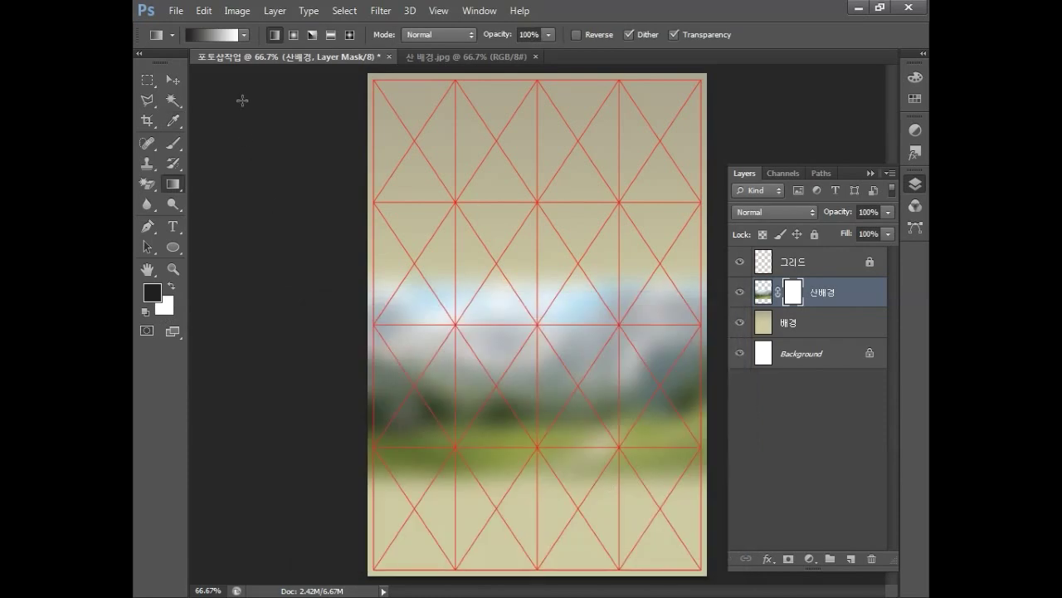
Draw a vertical black-to-white linear gradient on the 산배경 mask, from just above the mountain photo's upper edge down to its middle.
click(244, 34)
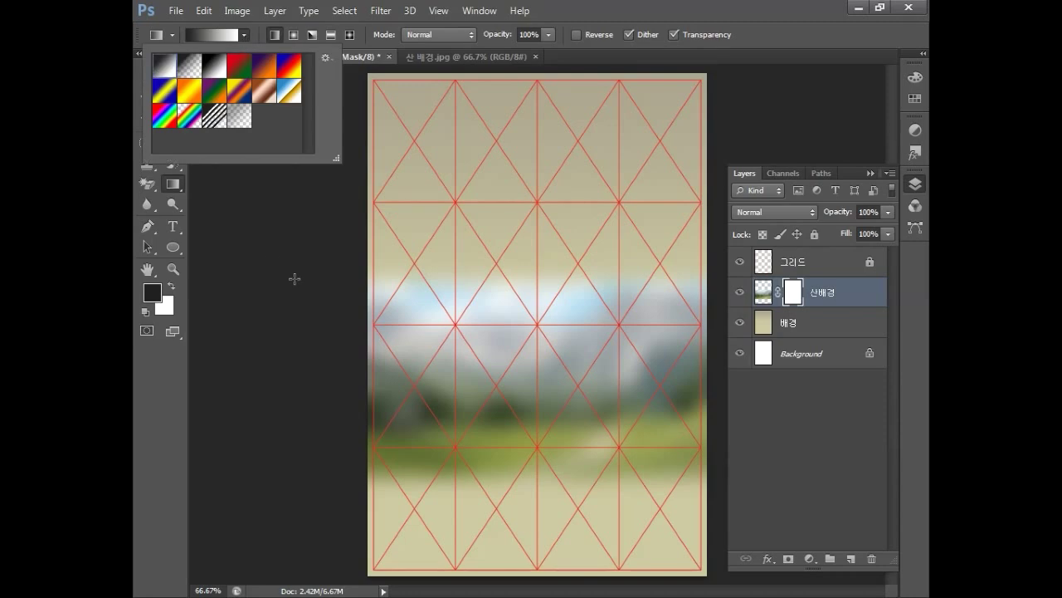
click(531, 248)
drag(530, 249, 531, 371)
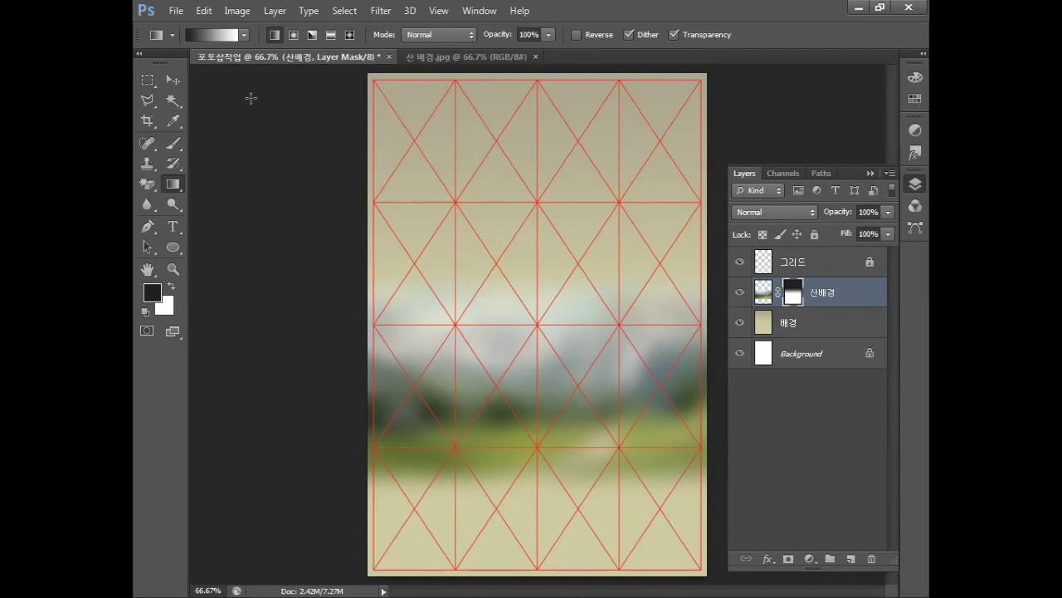
Open the 황금들녘 image from the 제공 파일 folder.
click(174, 12)
click(185, 41)
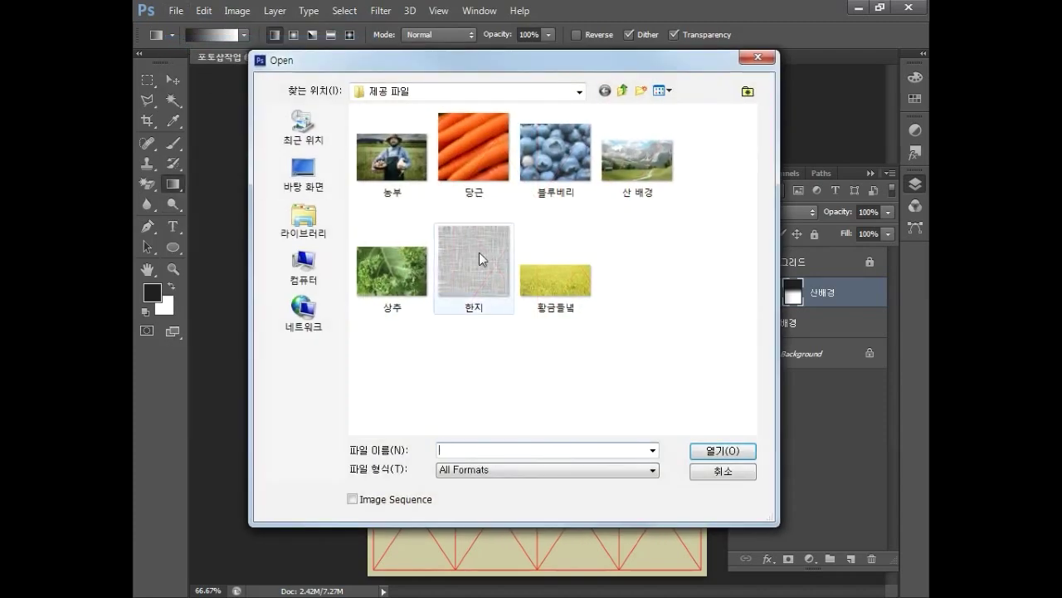
click(538, 267)
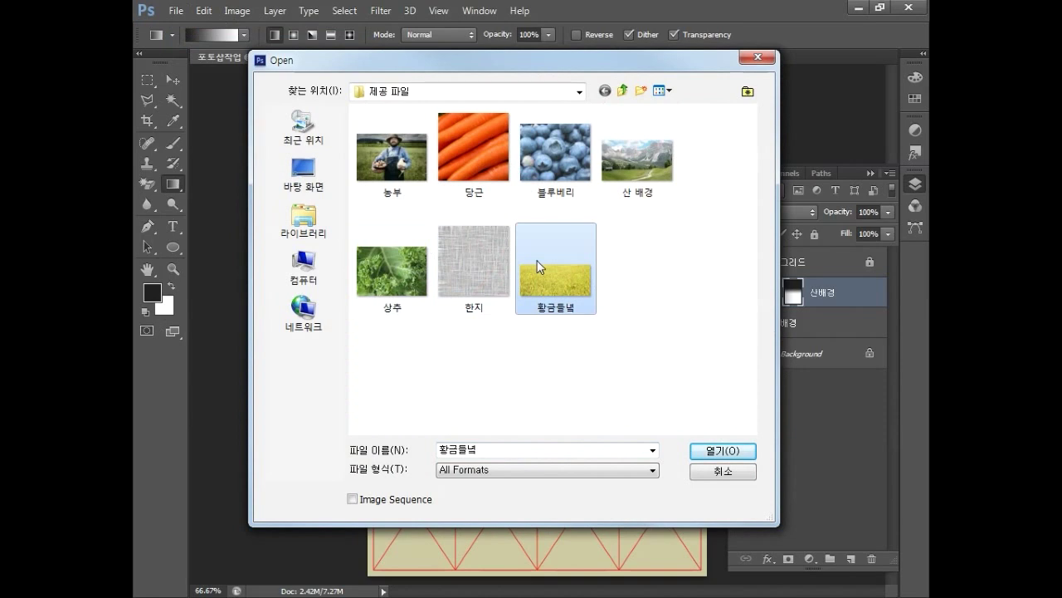
click(702, 449)
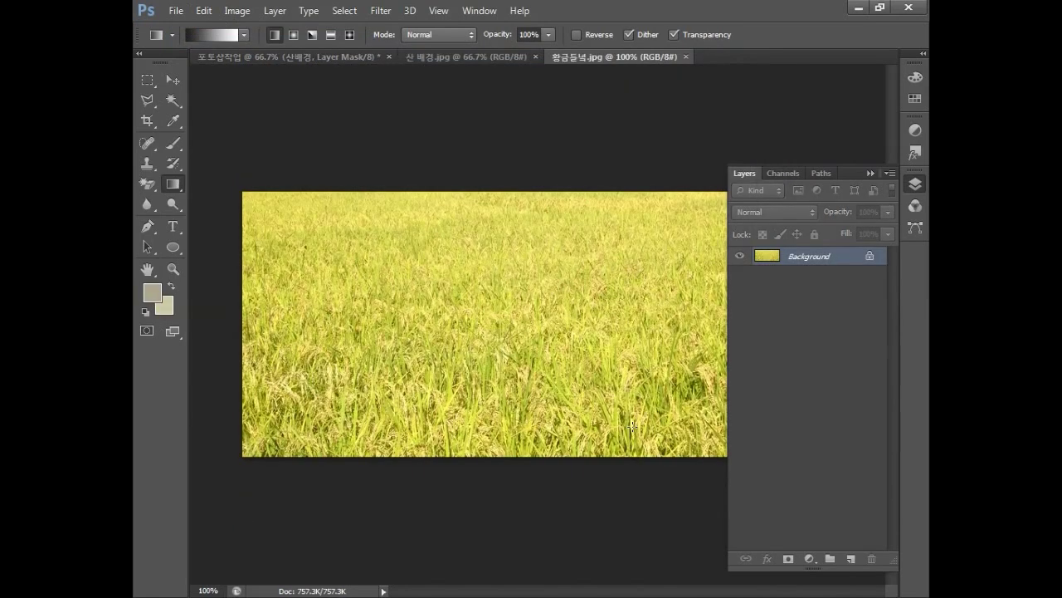
Copy the entire rice field image and paste it into the 포토샵작업 document above the 산배경 layer.
key(ctrl+a)
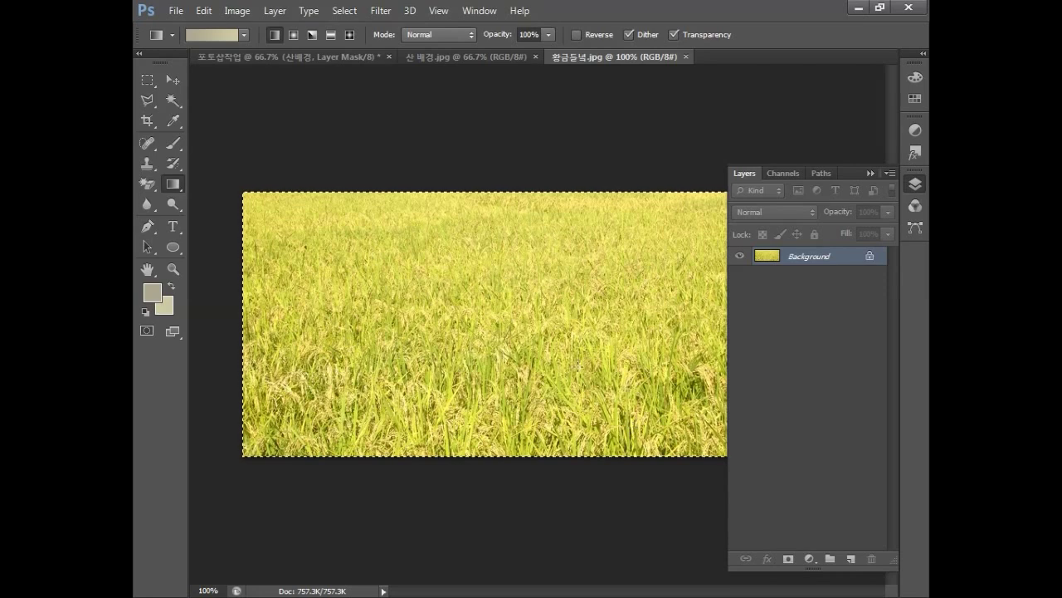
click(279, 57)
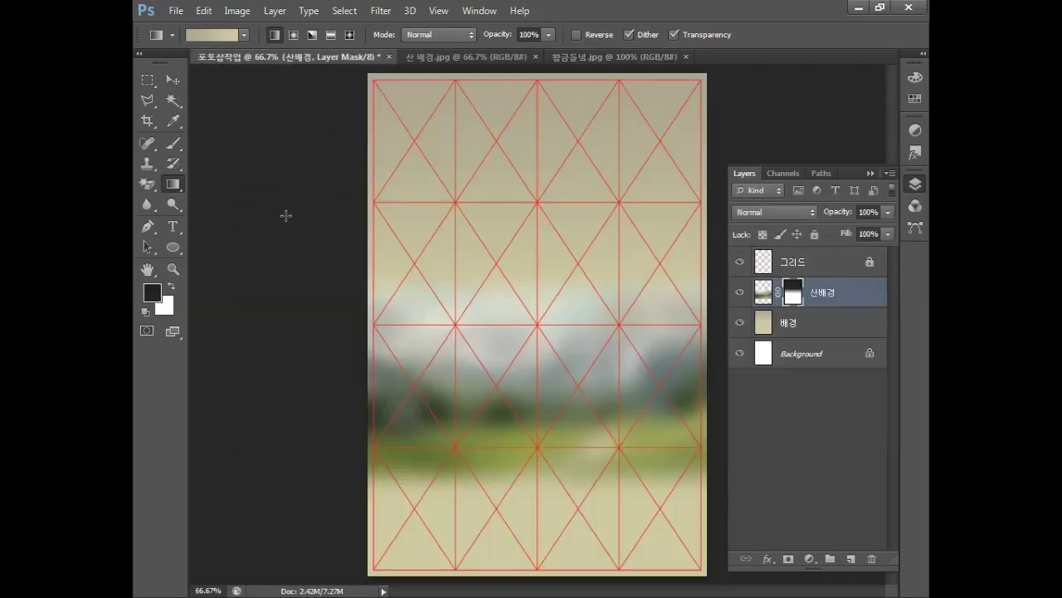
key(ctrl+v)
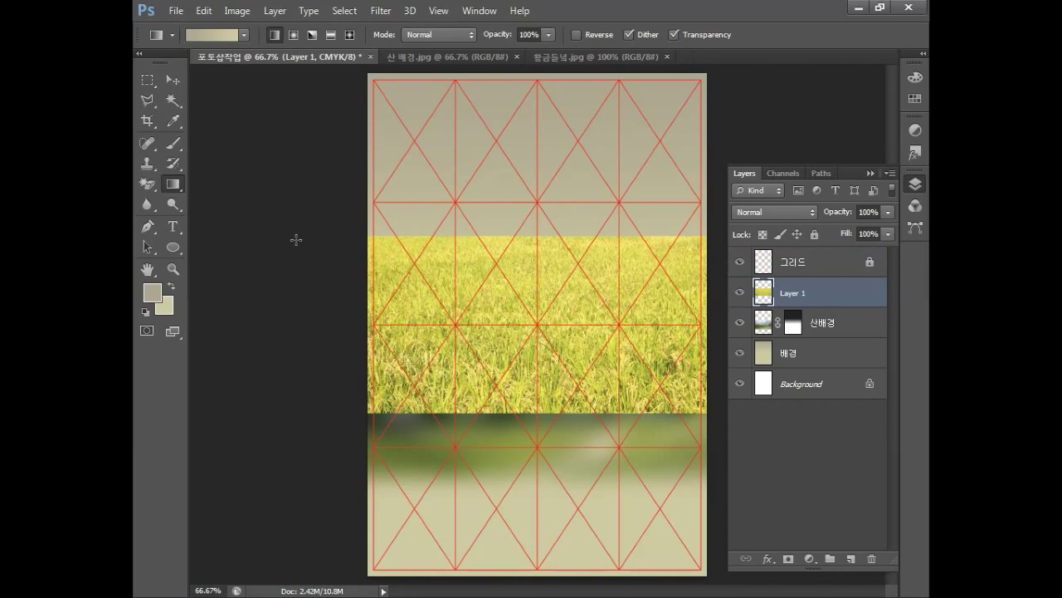
Shift the pasted rice field photo left with Free Transform until it is roughly centred across the page.
key(ctrl+t)
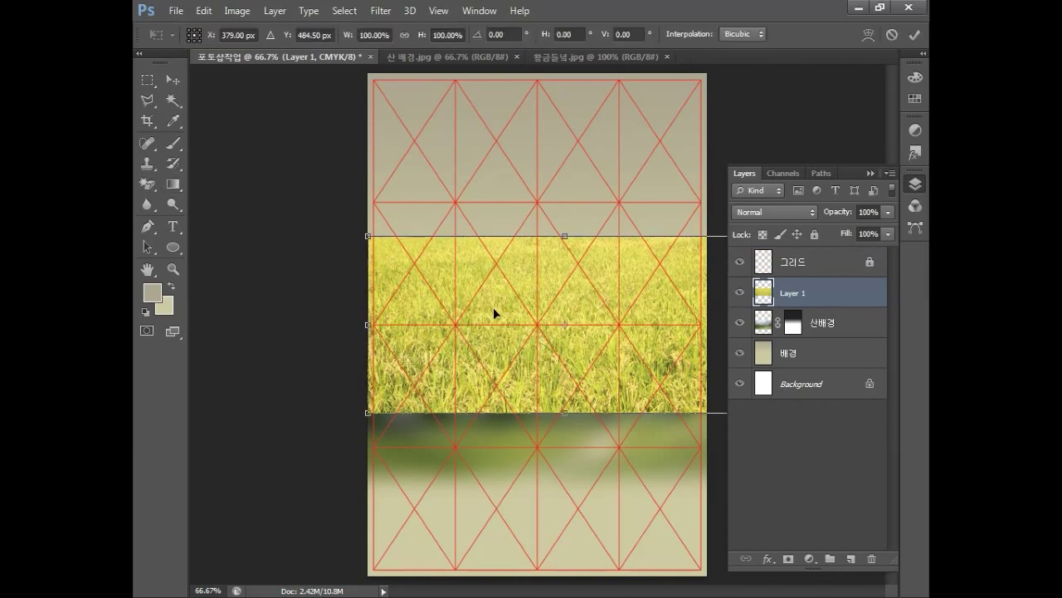
drag(618, 304, 586, 304)
key(Return)
key(g)
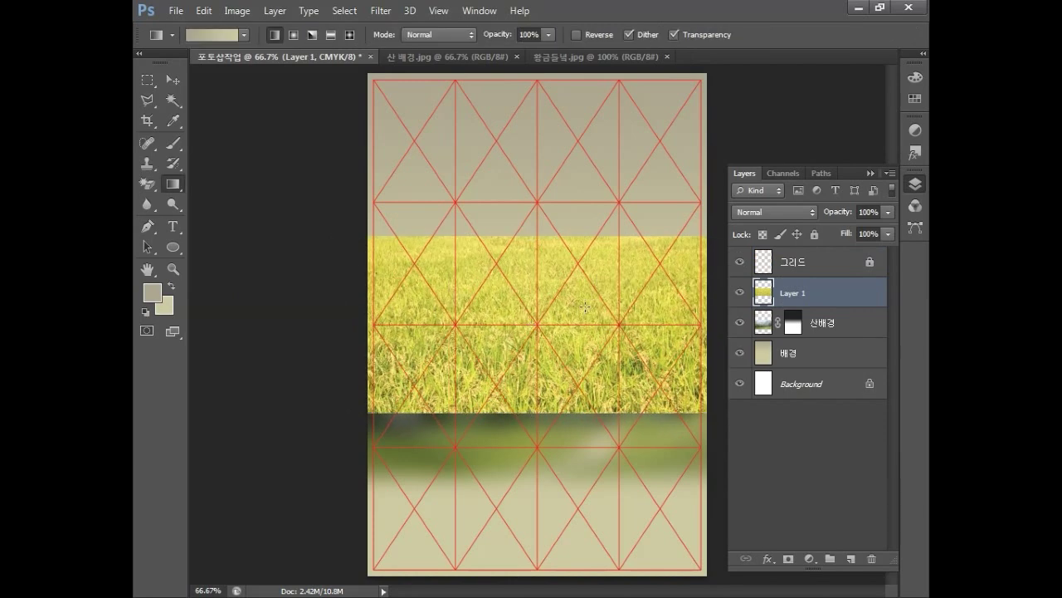
Rename the rice field photo's layer as 황금들녘.
double_click(789, 293)
text(호)
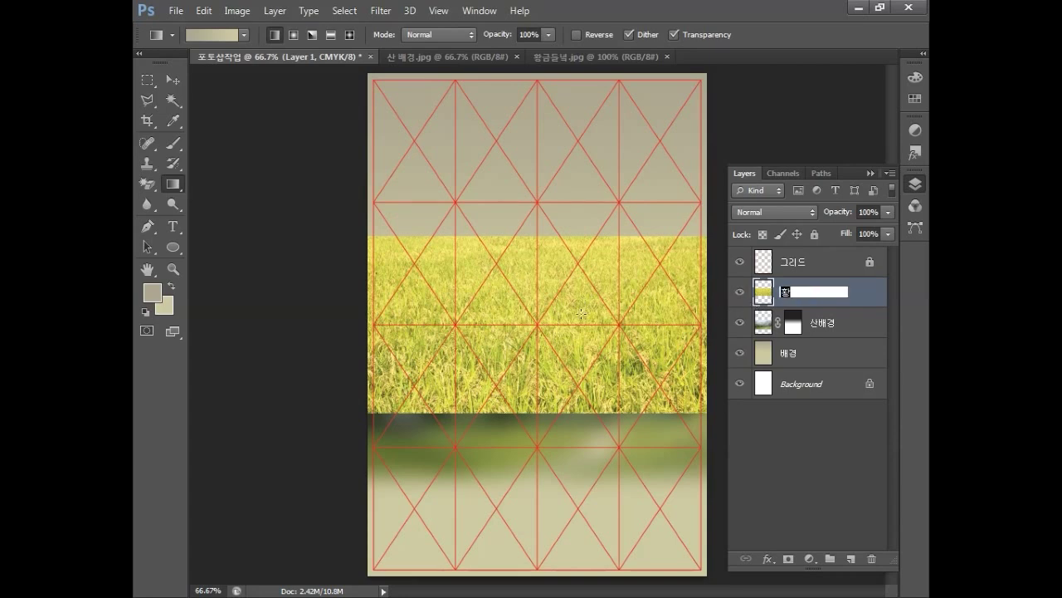
text(금들녘)
key(Return)
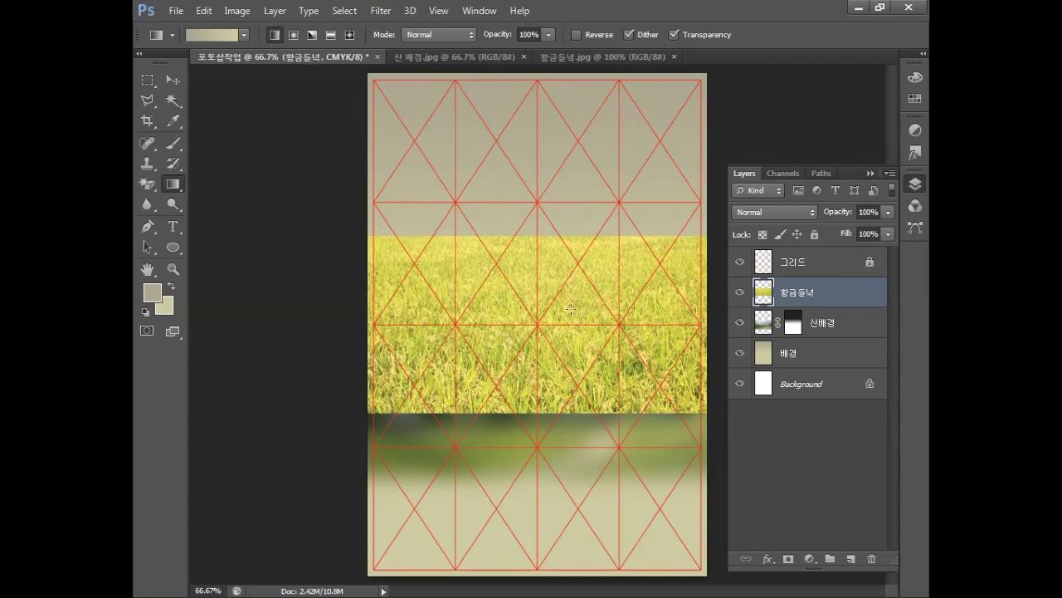
Try the Spherize filter at an amount of 100% in Normal mode on the rice field photo, and undo it.
click(380, 11)
mouse_move(418, 183)
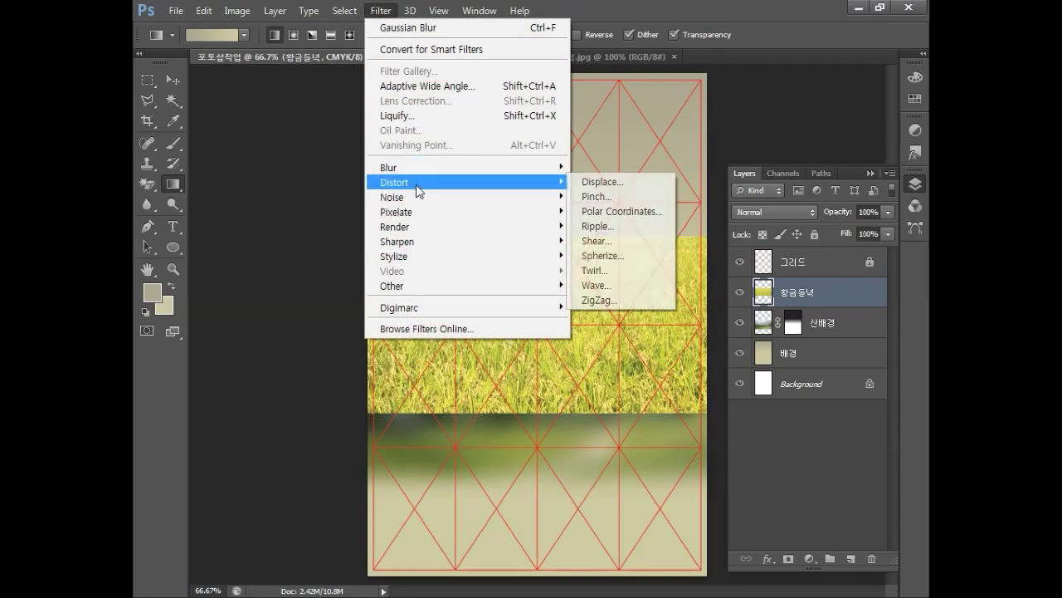
click(615, 255)
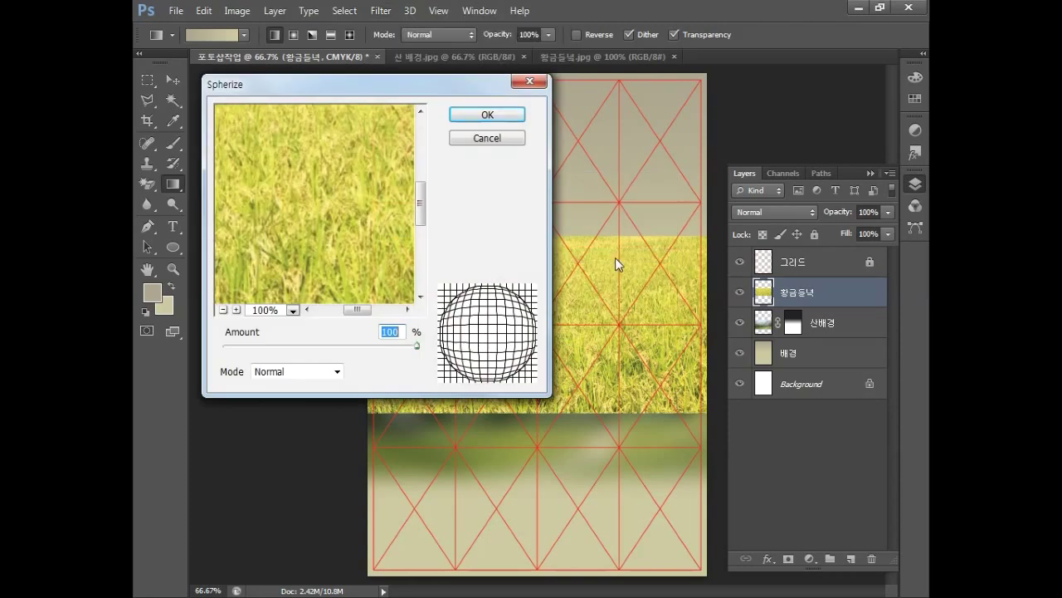
text(100)
click(484, 114)
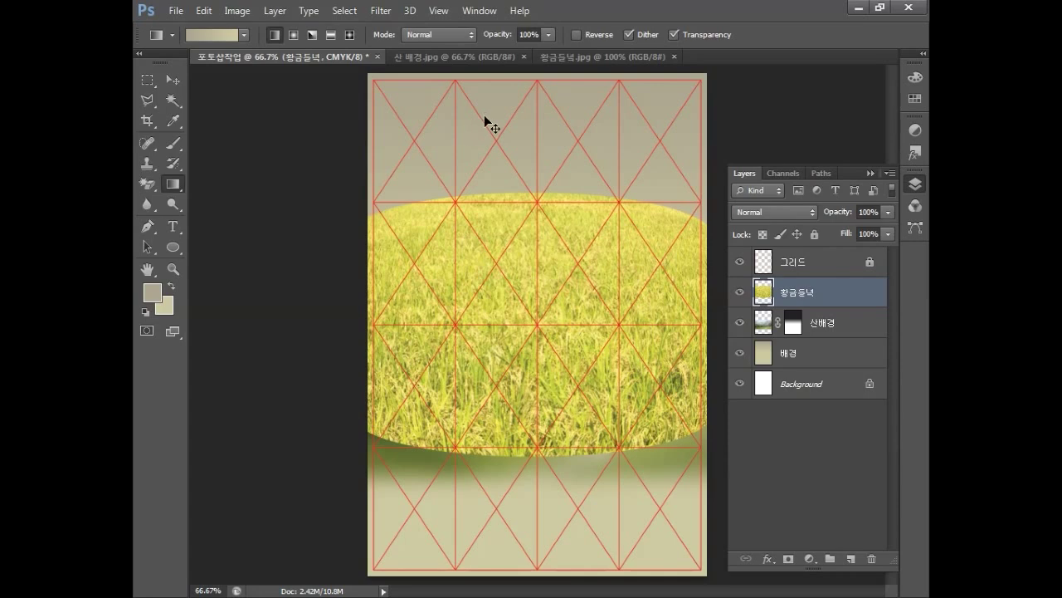
key(ctrl+z)
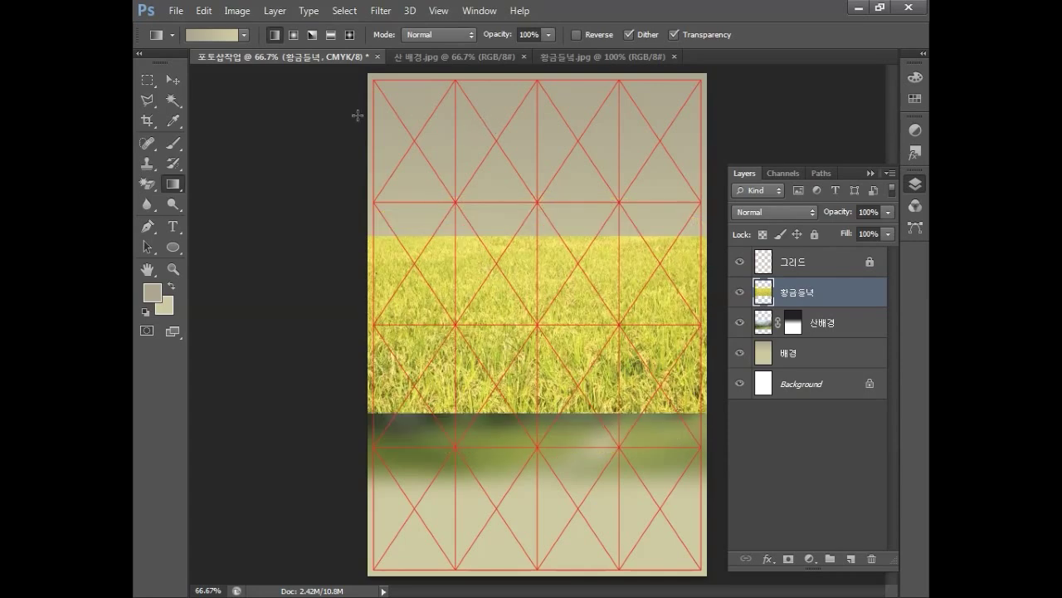
Try Spherize again with the rice field photo's upper edge raised to the highest inner horizontal grid line, and undo the filter.
click(170, 81)
drag(497, 307, 497, 275)
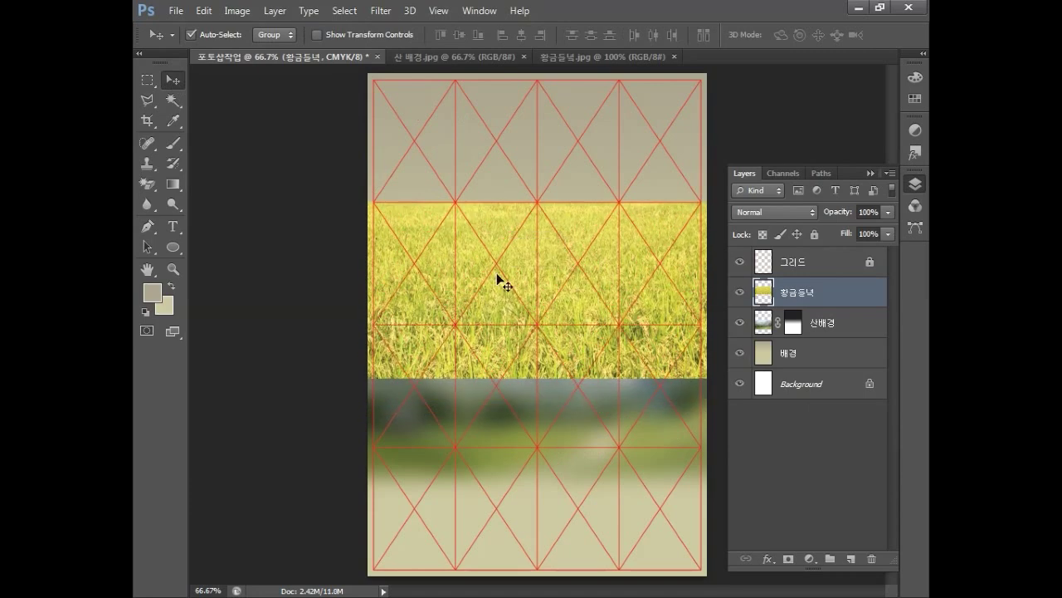
click(381, 11)
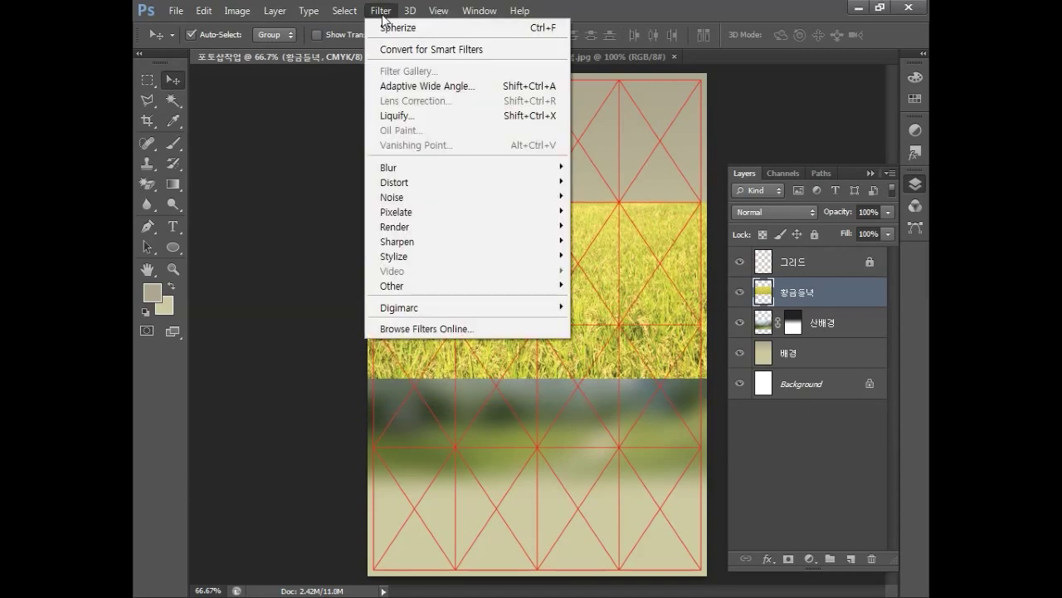
click(390, 33)
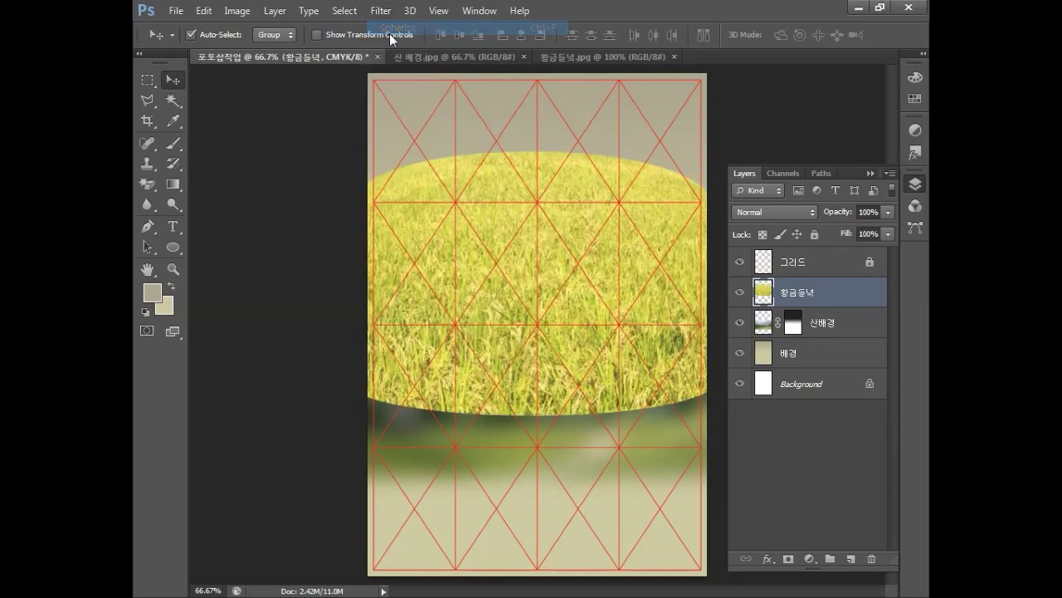
key(ctrl+z)
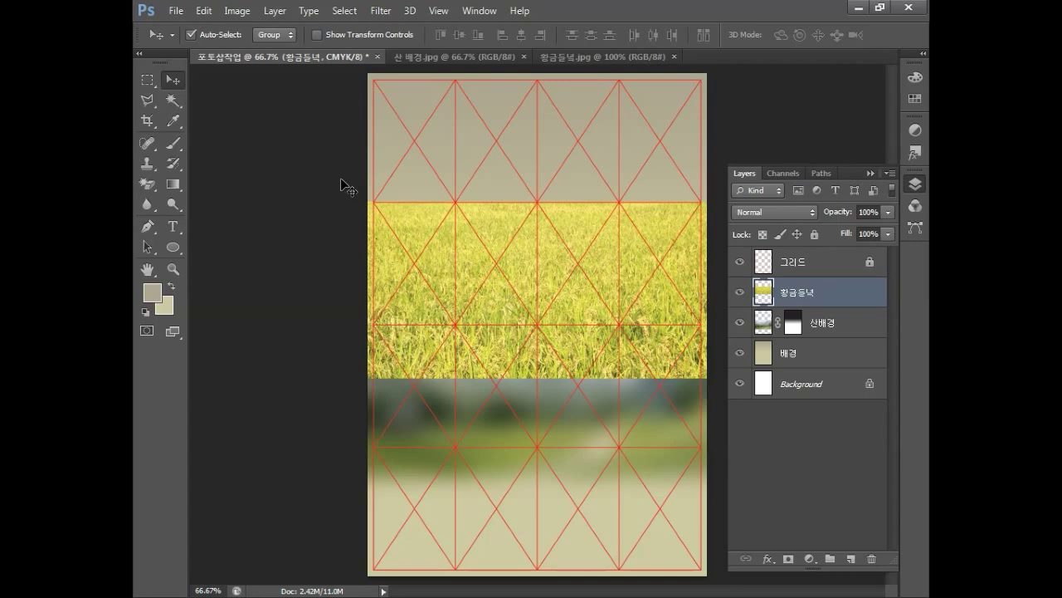
Spherize the rice field photo from halfway up the page's first grid row, and move the dome down with its crest just above the lowest inner grid line.
drag(407, 222, 408, 163)
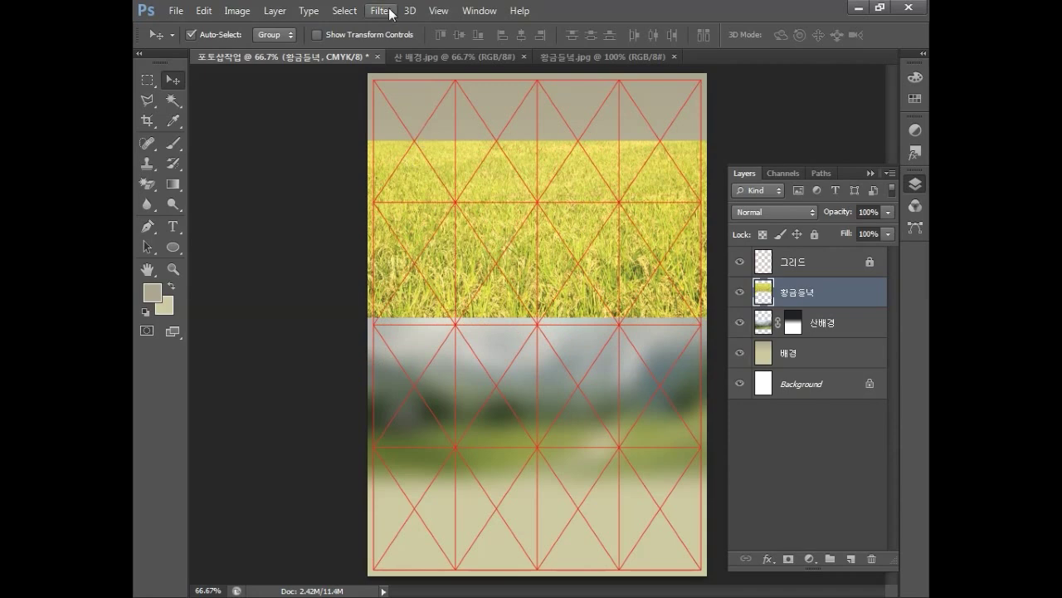
click(384, 11)
click(388, 27)
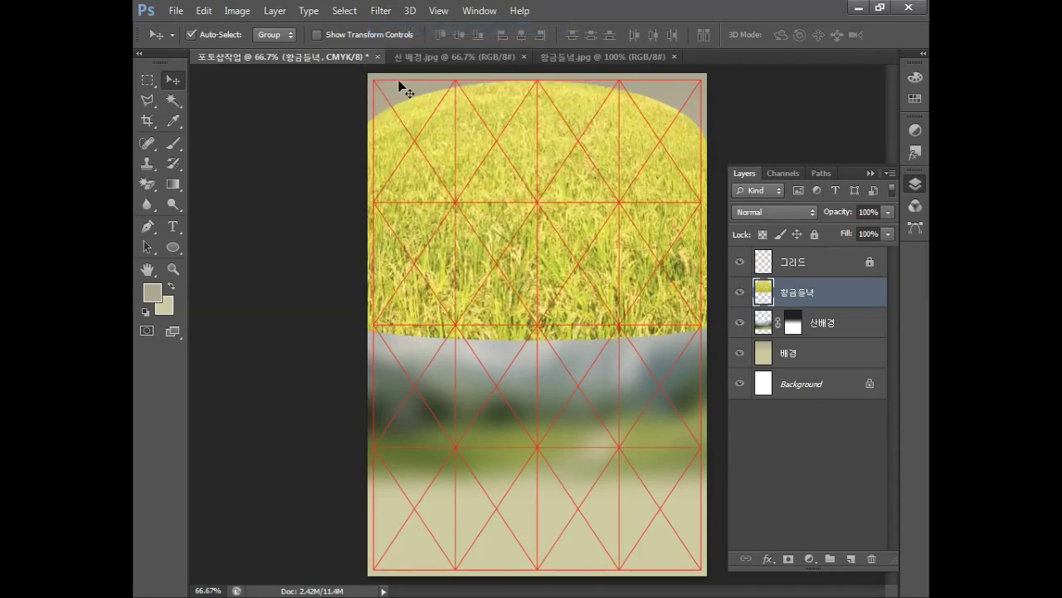
drag(431, 108, 430, 453)
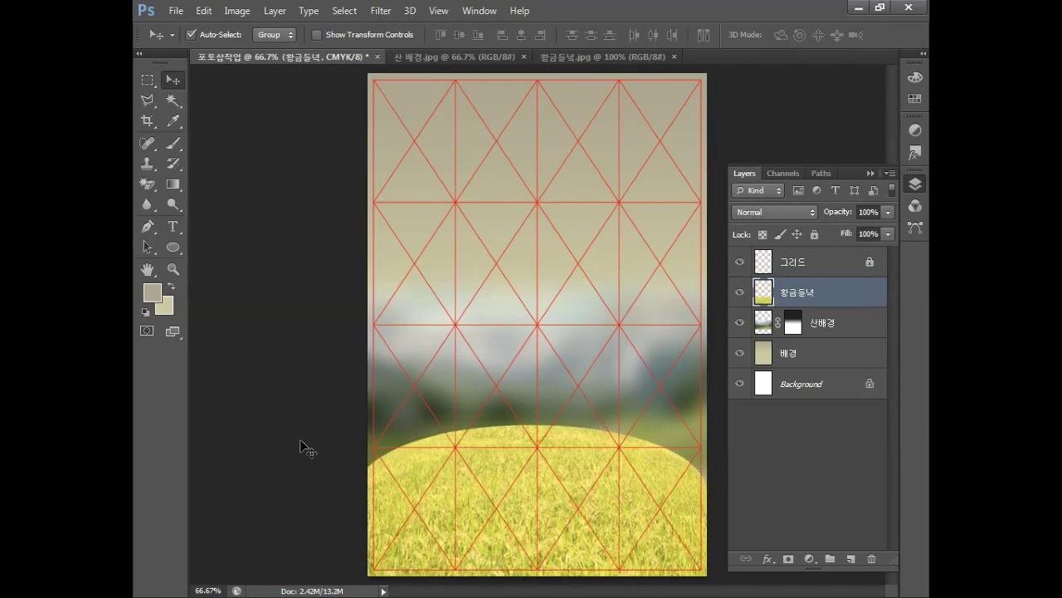
Apply a Gaussian Blur with a radius of 4 pixels to the domed rice field layer.
click(382, 11)
mouse_move(397, 170)
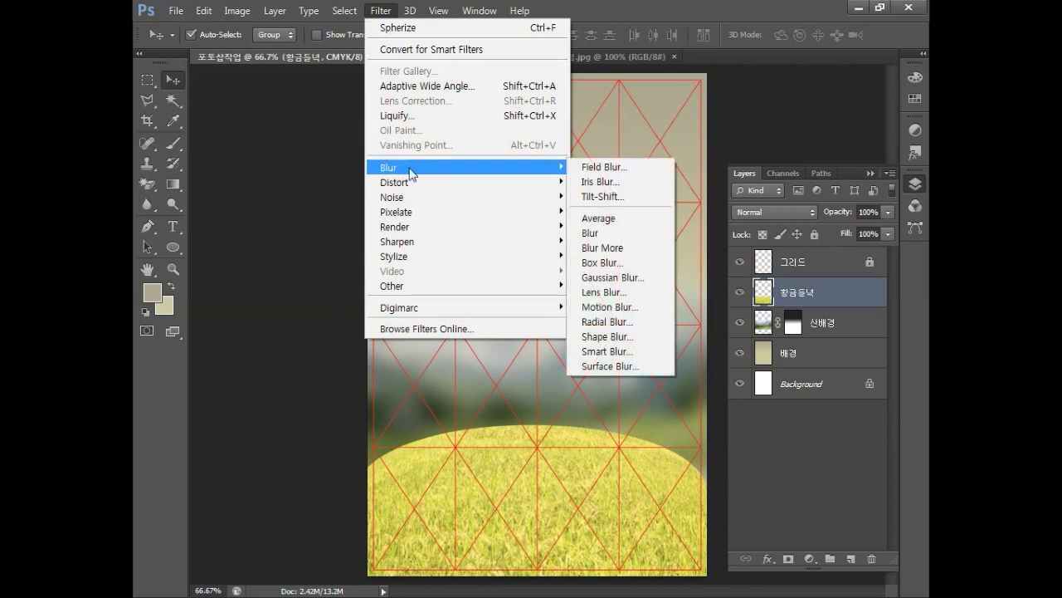
click(612, 277)
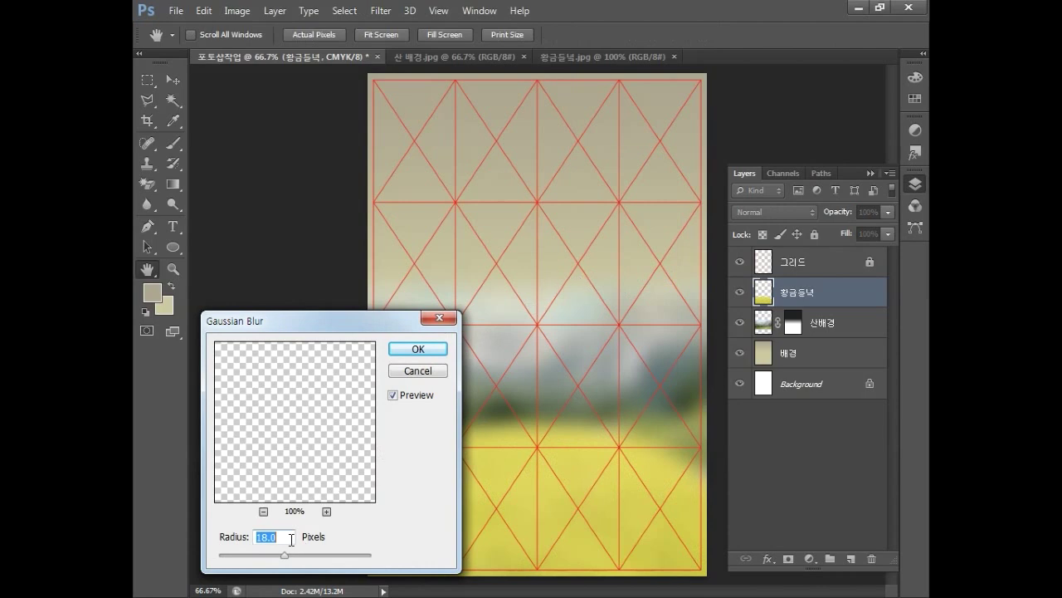
text(4)
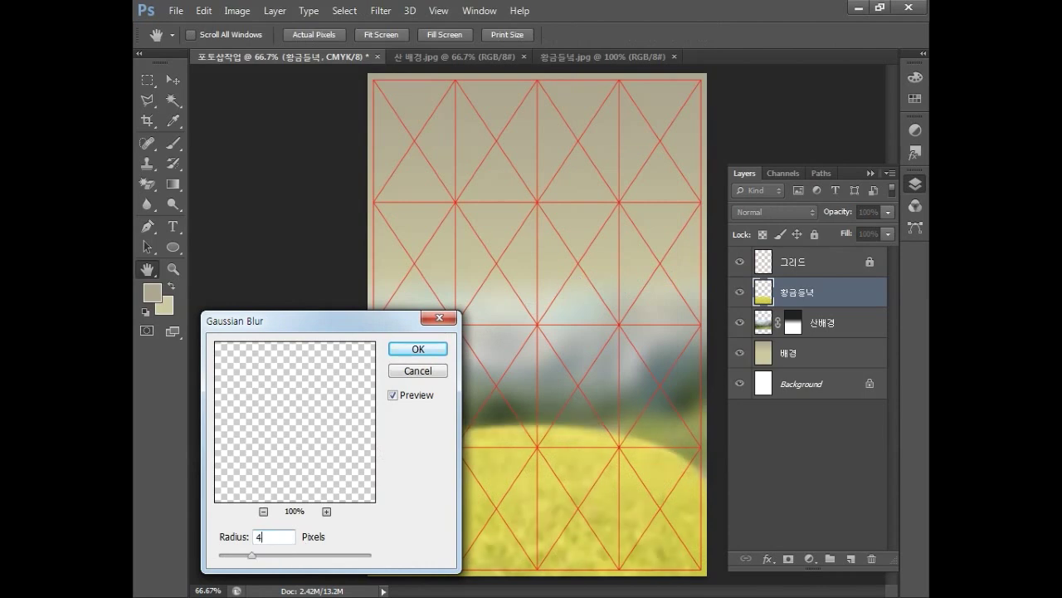
click(415, 351)
key(v)
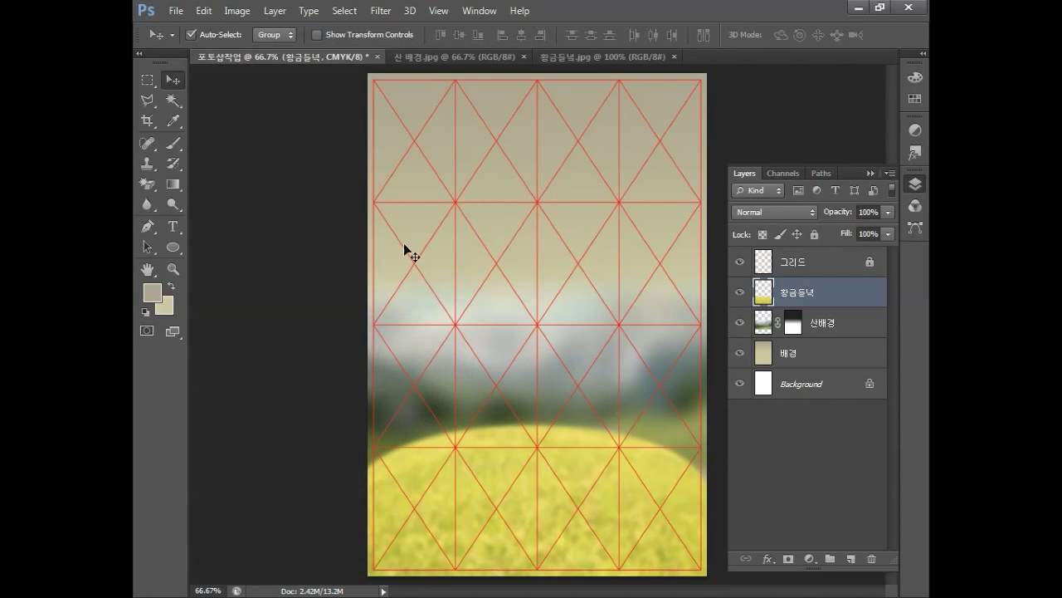
click(743, 264)
click(741, 263)
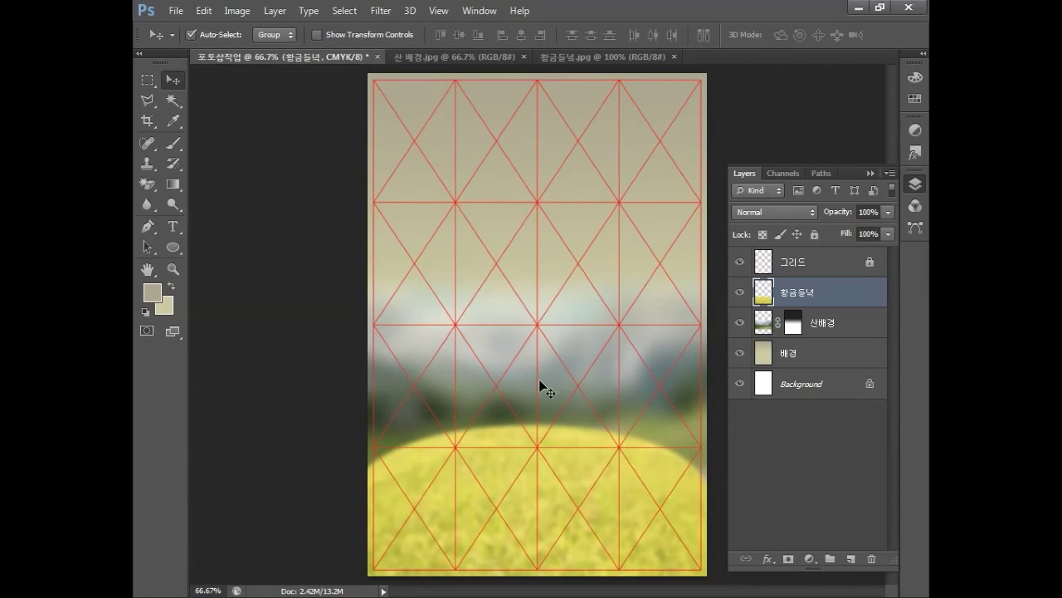
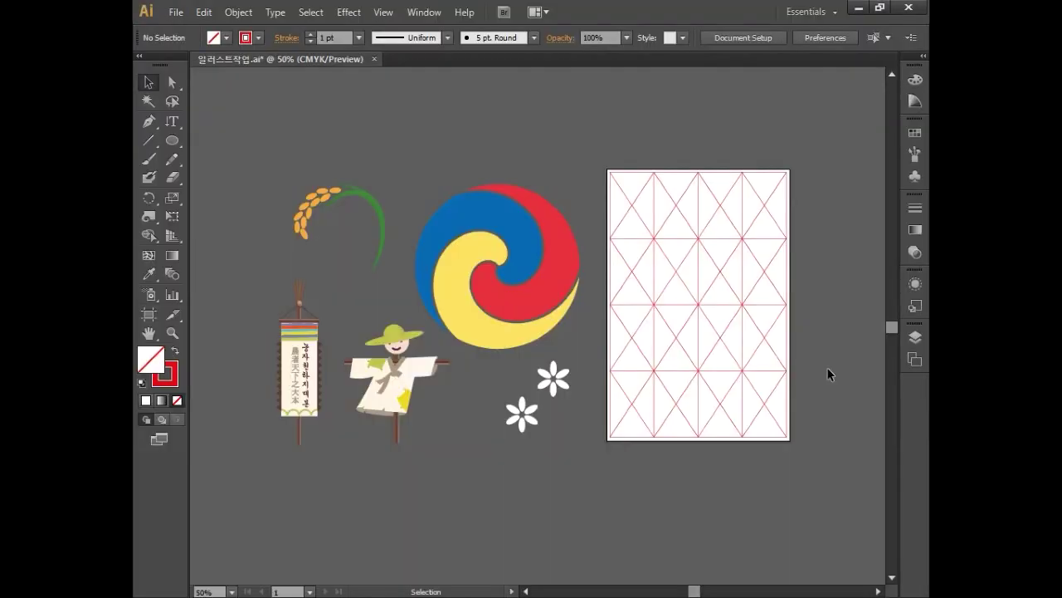
Copy the three-colour taegeuk from the Illustrator artwork, switch to Photoshop and paste it into the poster as pixels.
click(518, 295)
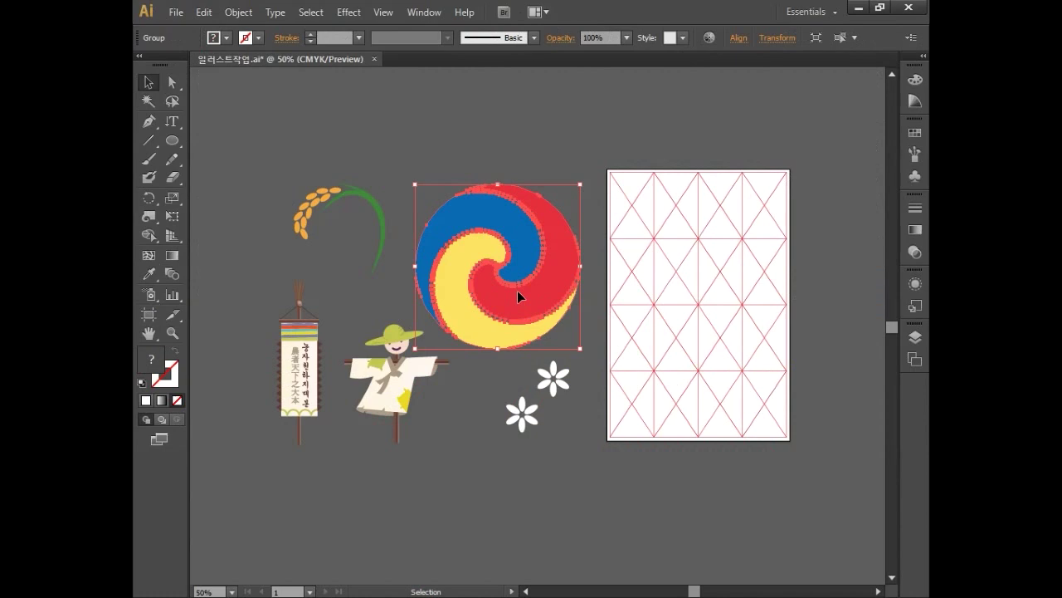
key(a)
key(v)
key(alt+Tab)
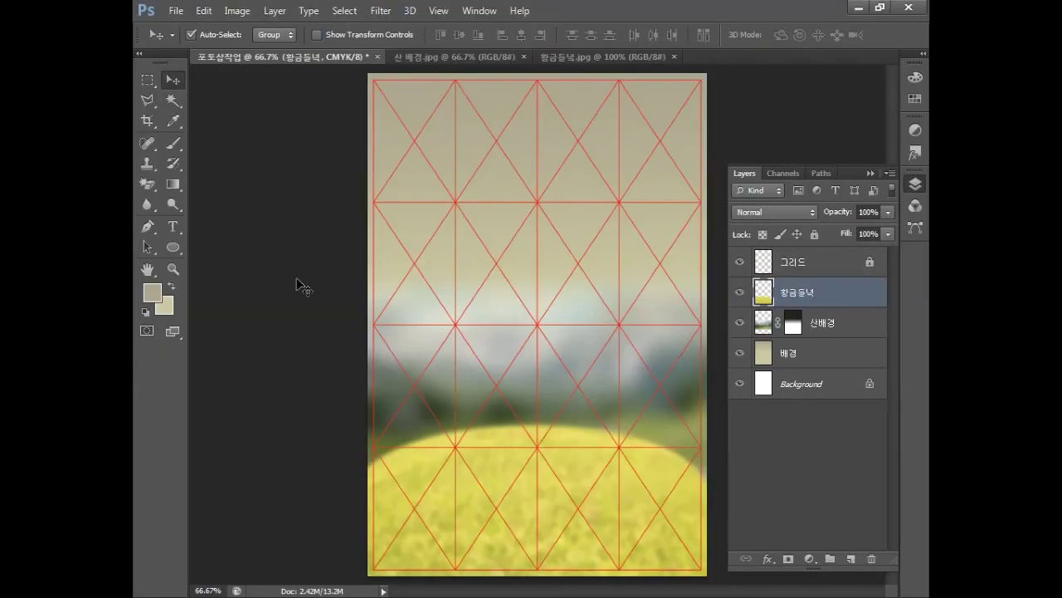
key(ctrl+v)
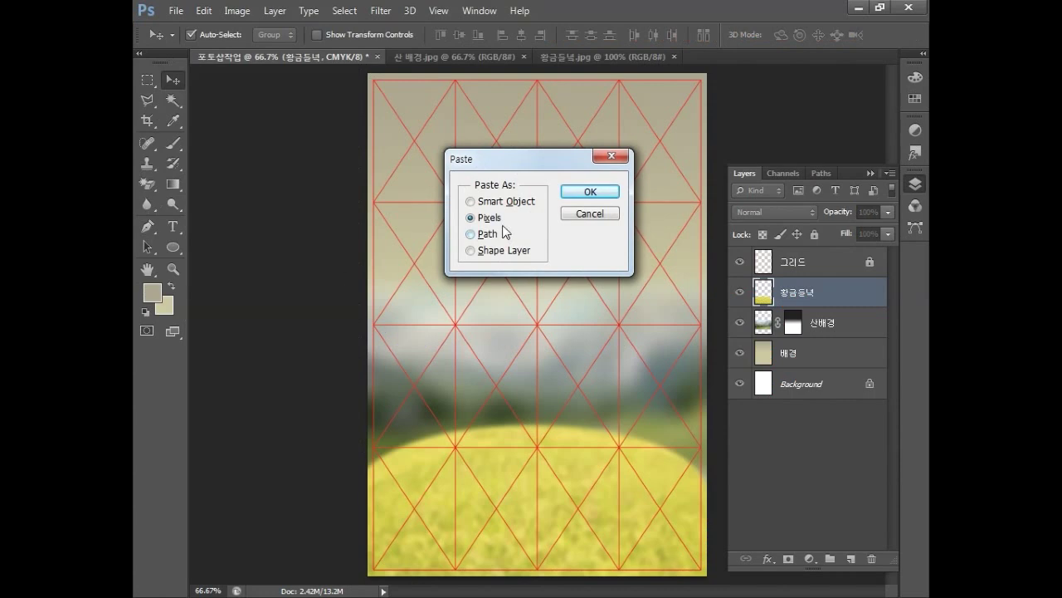
click(574, 192)
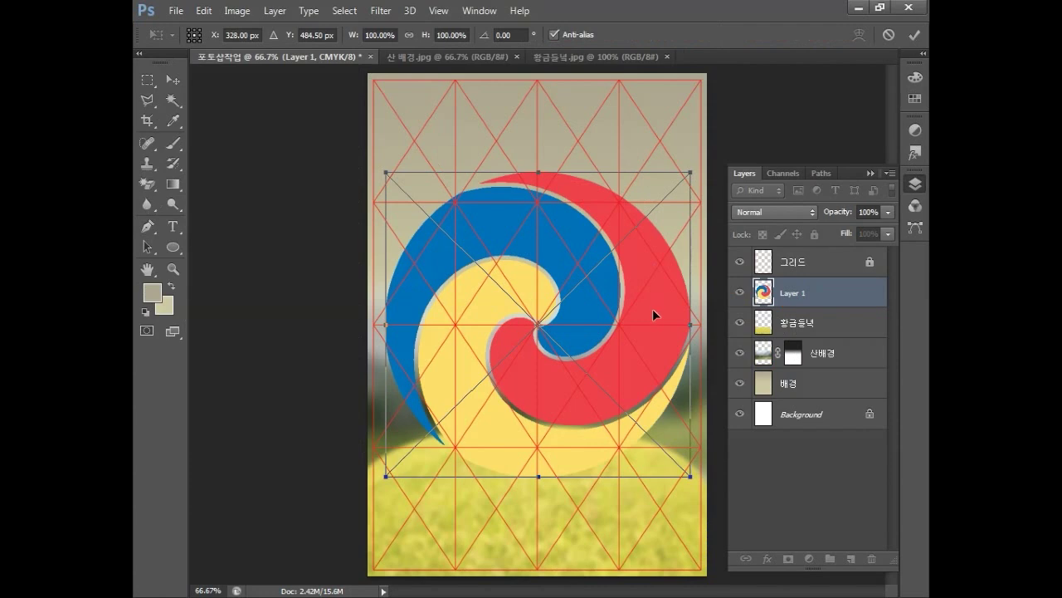
Move the pasted taegeuk to the upper part of the poster and enlarge it to span the full page width.
drag(655, 312, 662, 209)
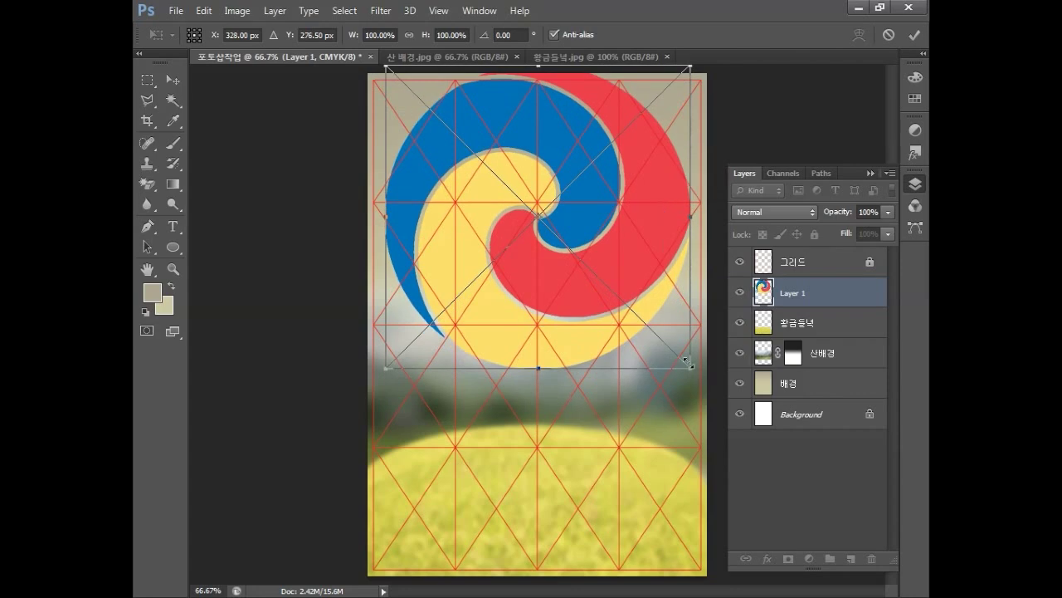
mouse_move(690, 370)
mouse_down()
mouse_move(702, 365)
mouse_move(699, 382)
mouse_up()
key(Return)
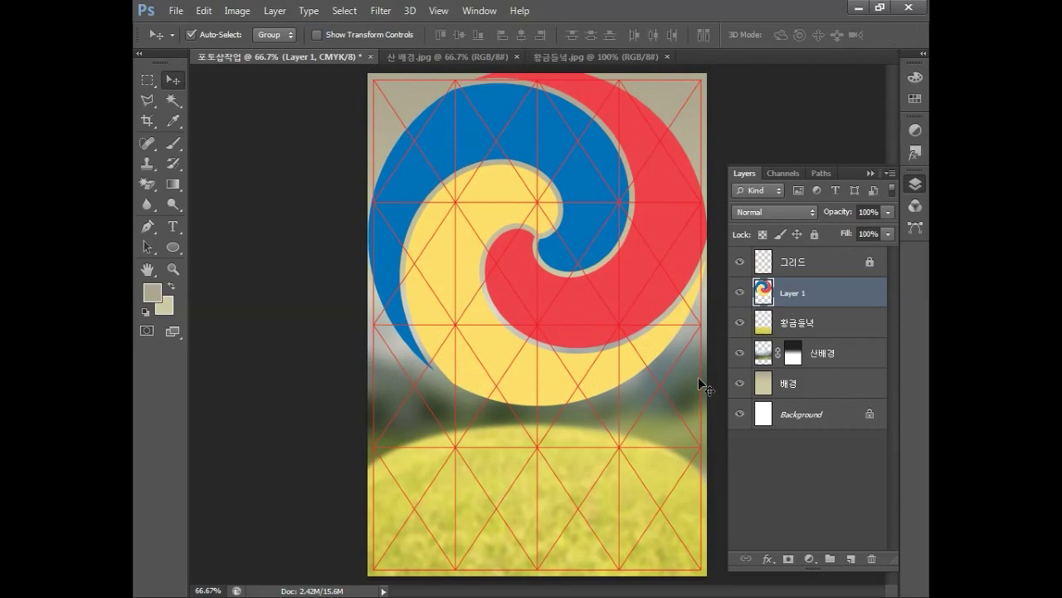
Select the taegeuk's red swirl with the Magic Wand and cut it to a new layer.
click(174, 100)
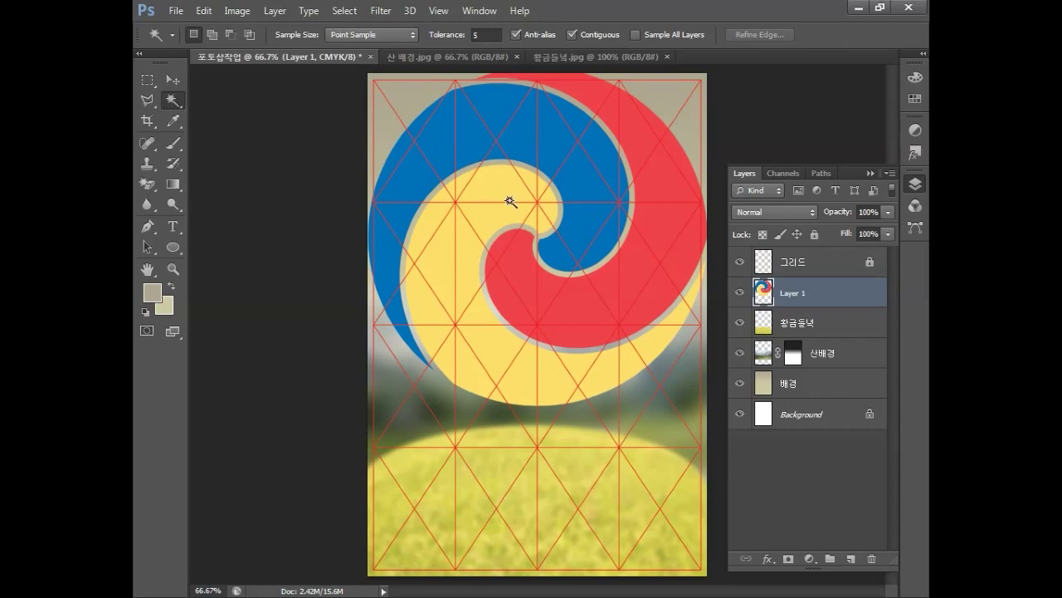
click(660, 233)
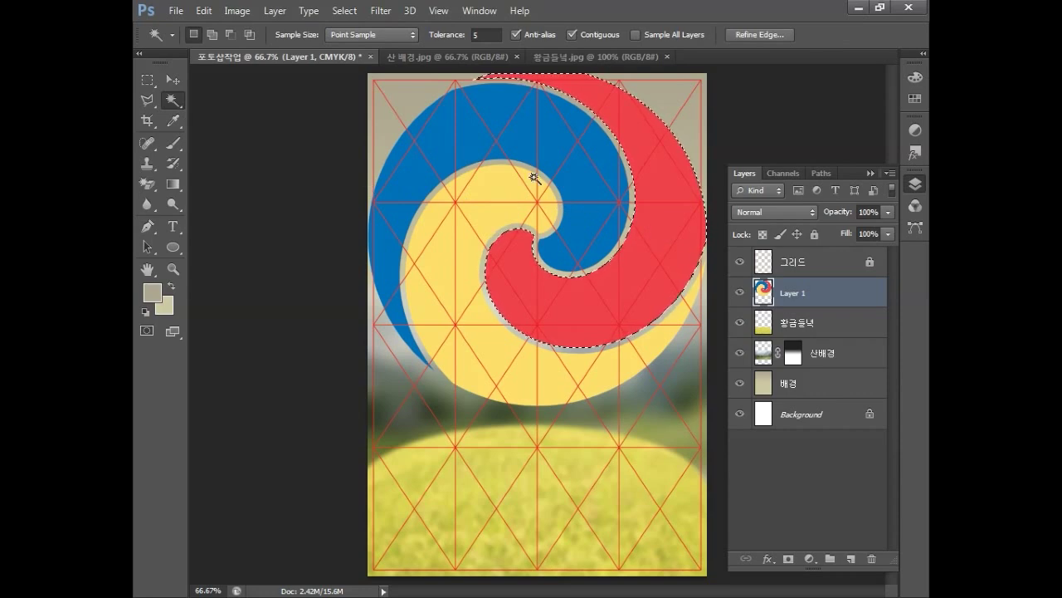
click(274, 12)
mouse_move(286, 28)
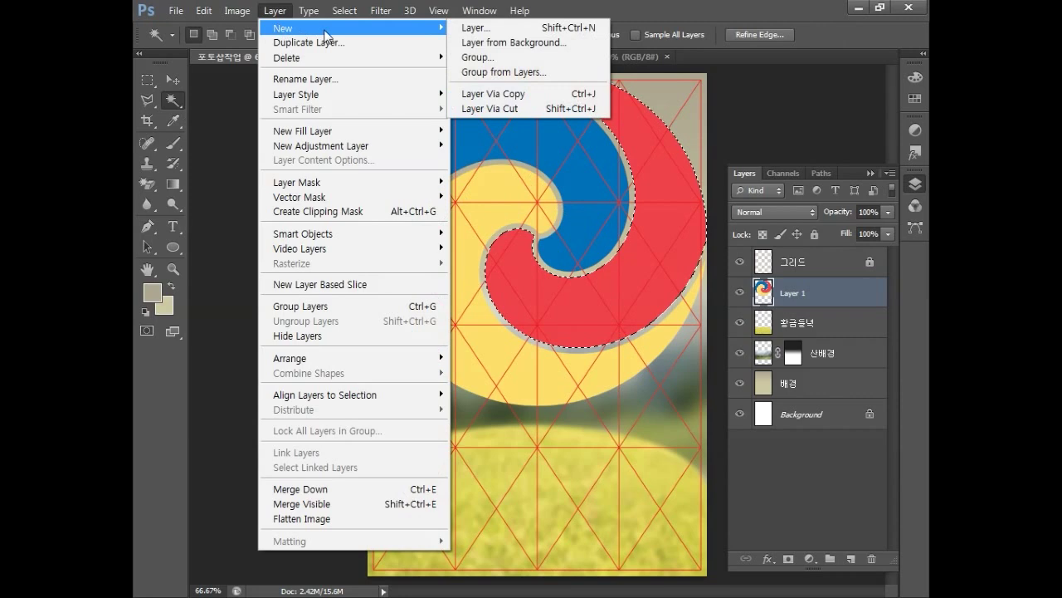
click(488, 108)
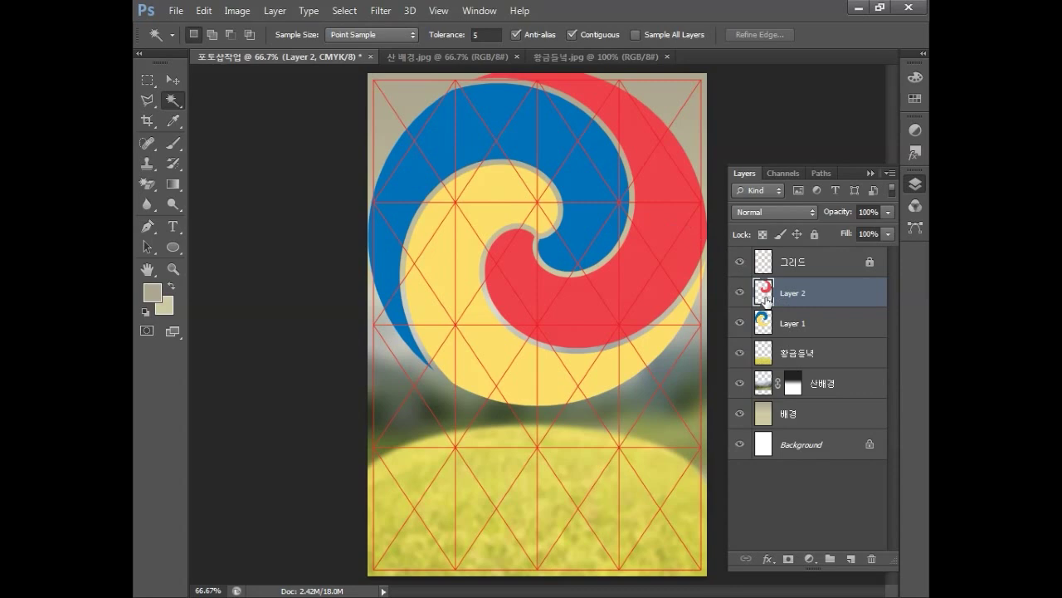
Select the blue swirl on the original taegeuk layer and cut it to its own new layer.
click(809, 332)
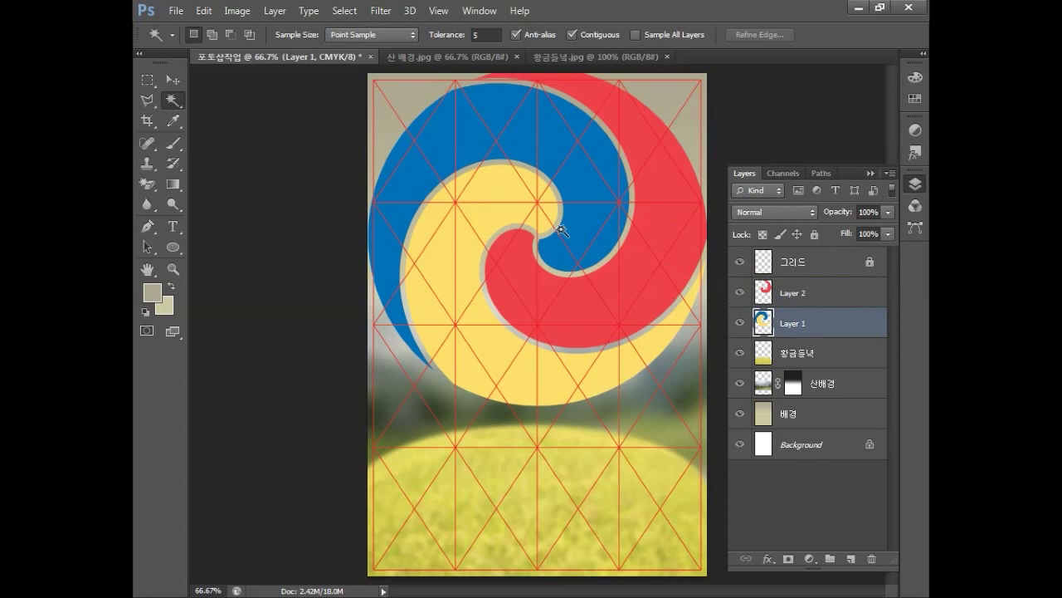
click(523, 148)
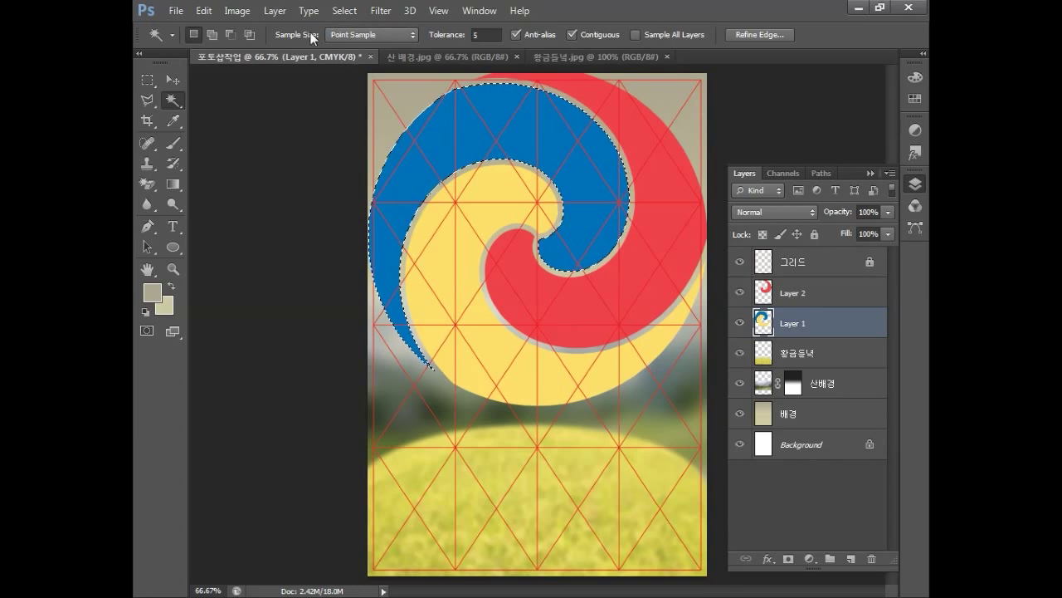
click(278, 11)
mouse_move(286, 28)
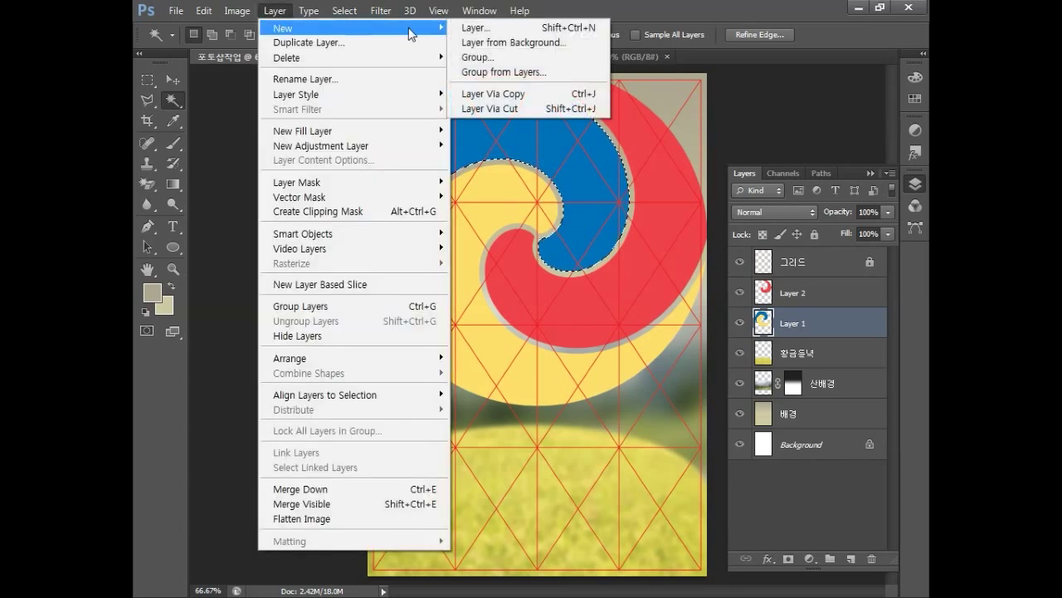
click(501, 108)
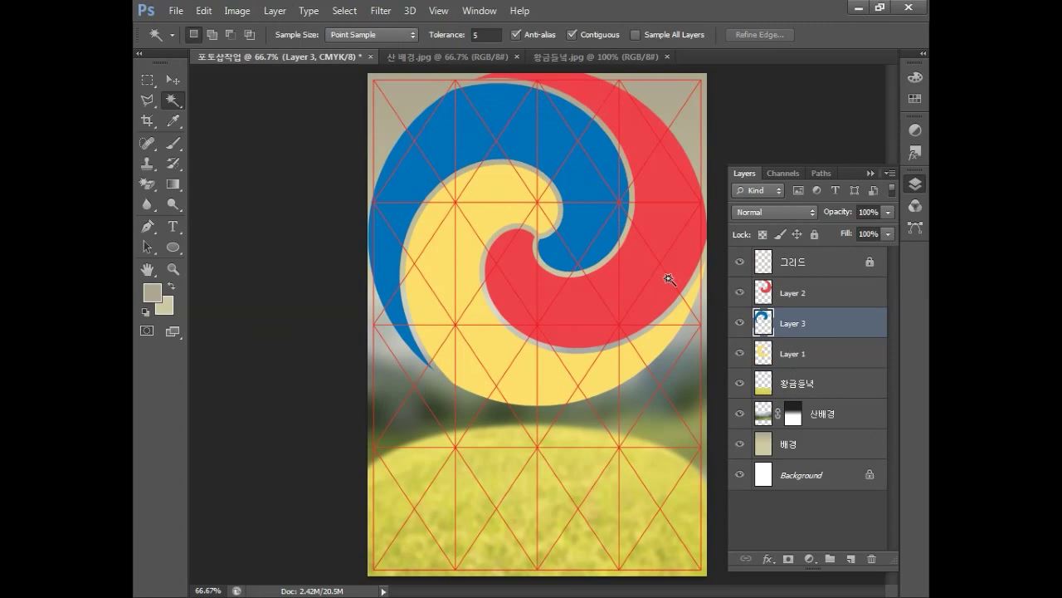
Rename the red, blue and yellow swirl layers as 태극 01, 태극 02 and 태극 03 respectively.
click(781, 296)
click(792, 322)
click(796, 351)
click(805, 323)
click(816, 305)
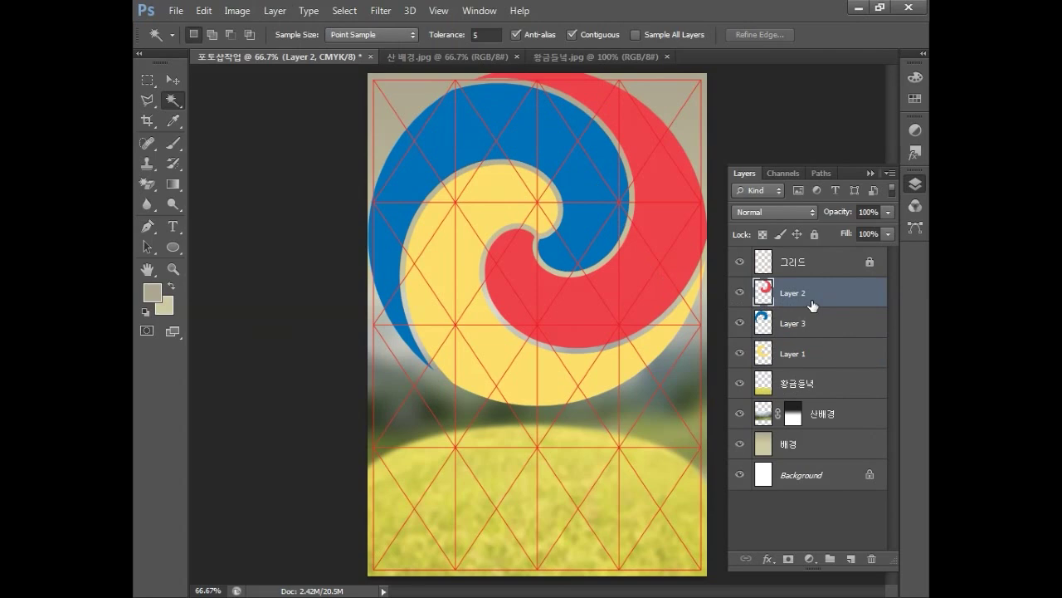
double_click(793, 295)
text(태극 01)
double_click(813, 323)
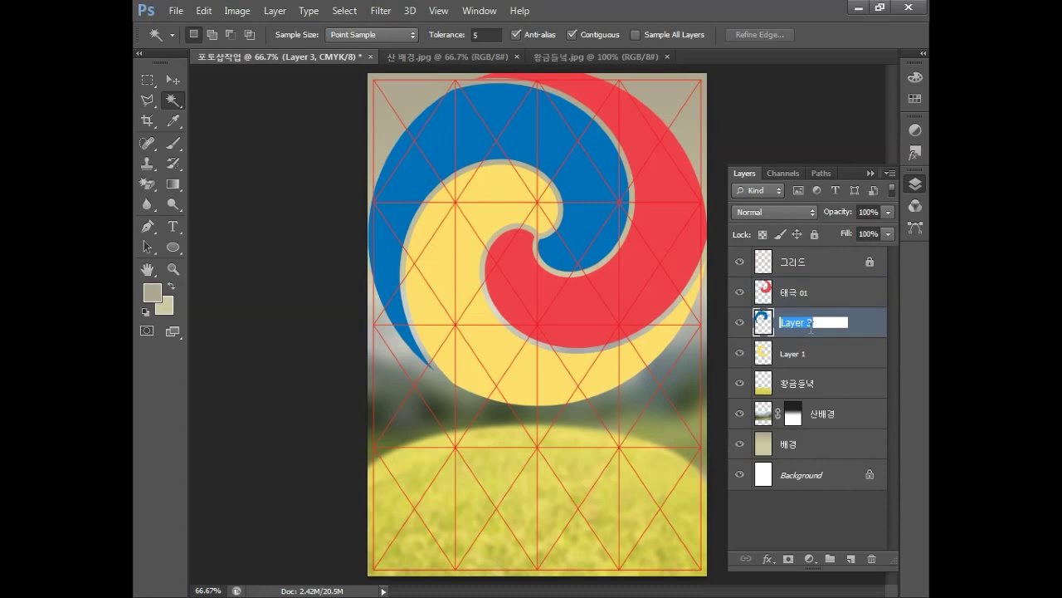
text(태극 02)
key(Return)
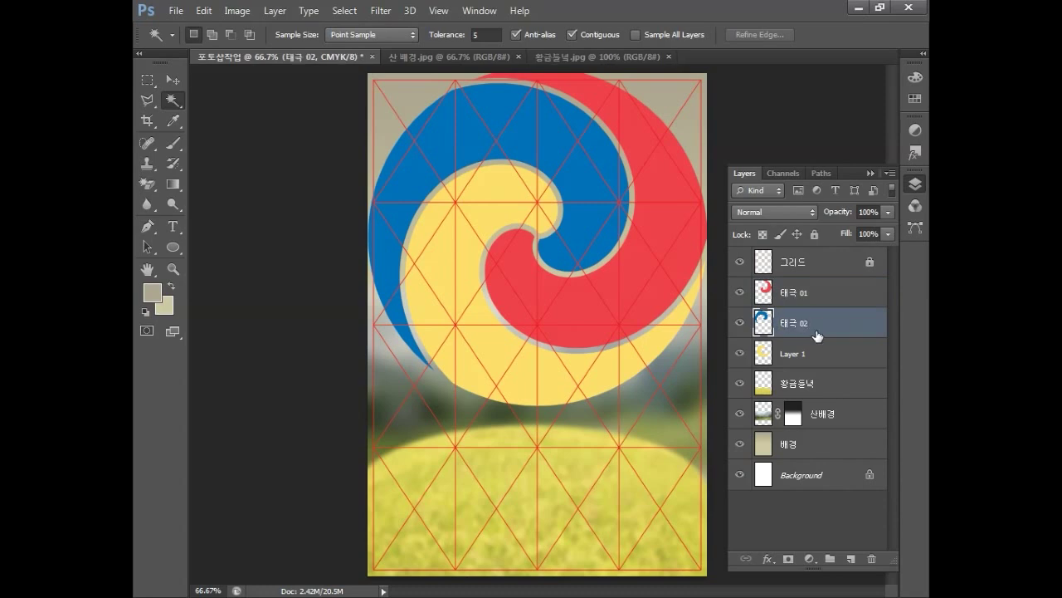
double_click(808, 351)
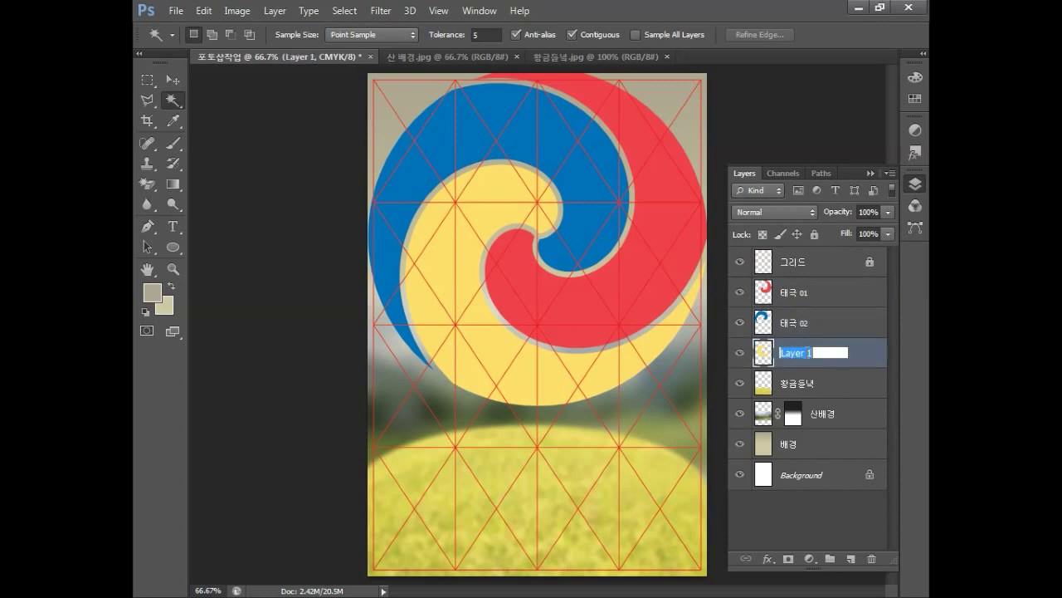
text(태극 03)
key(Return)
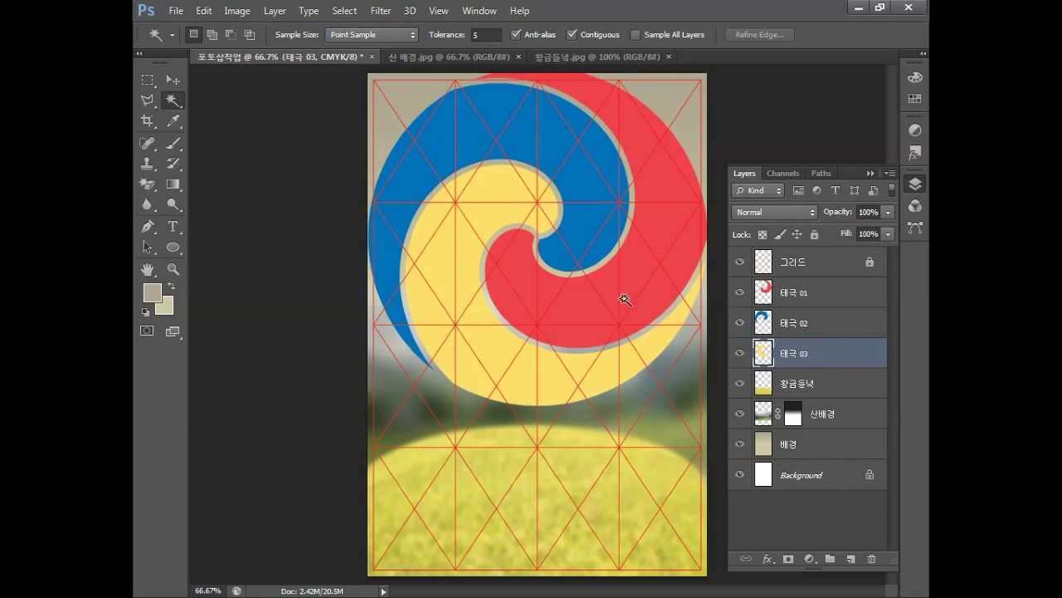
Create a new 200 × 200 pixel CMYK document at 100 pixels/inch with a white background.
click(176, 11)
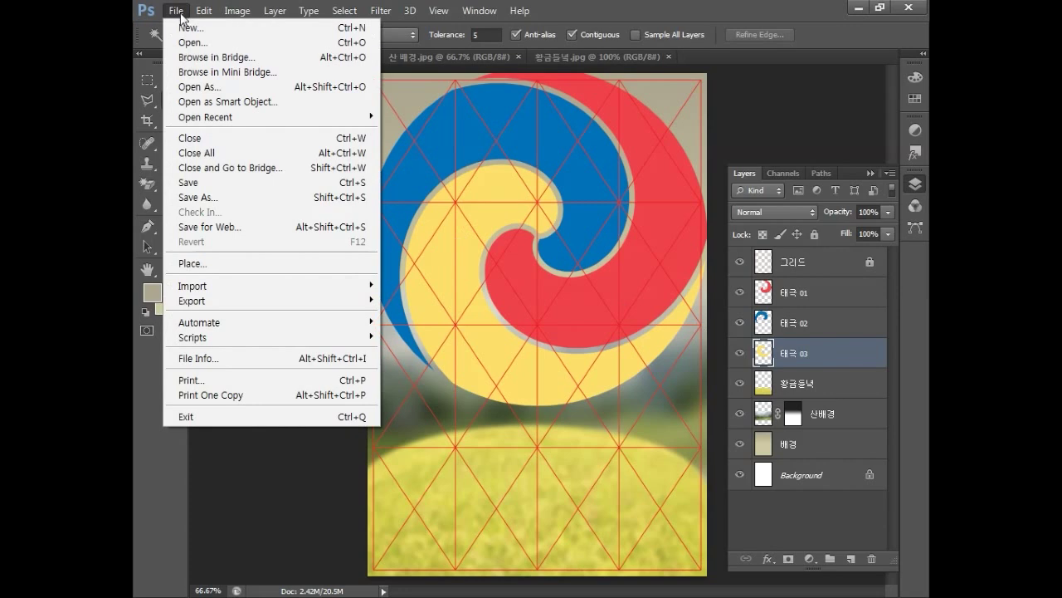
click(188, 28)
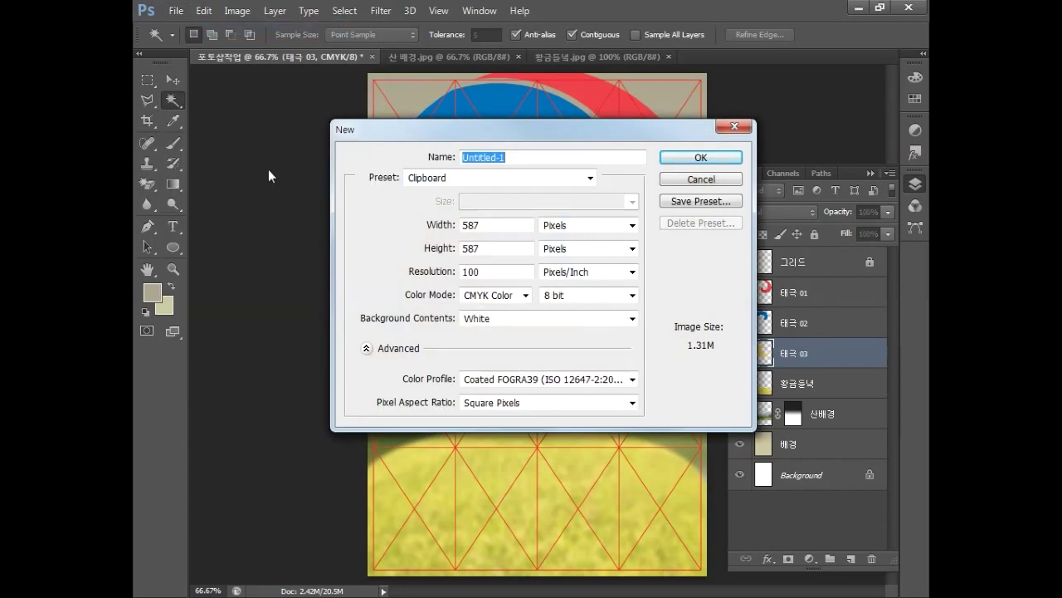
double_click(490, 225)
text(200)
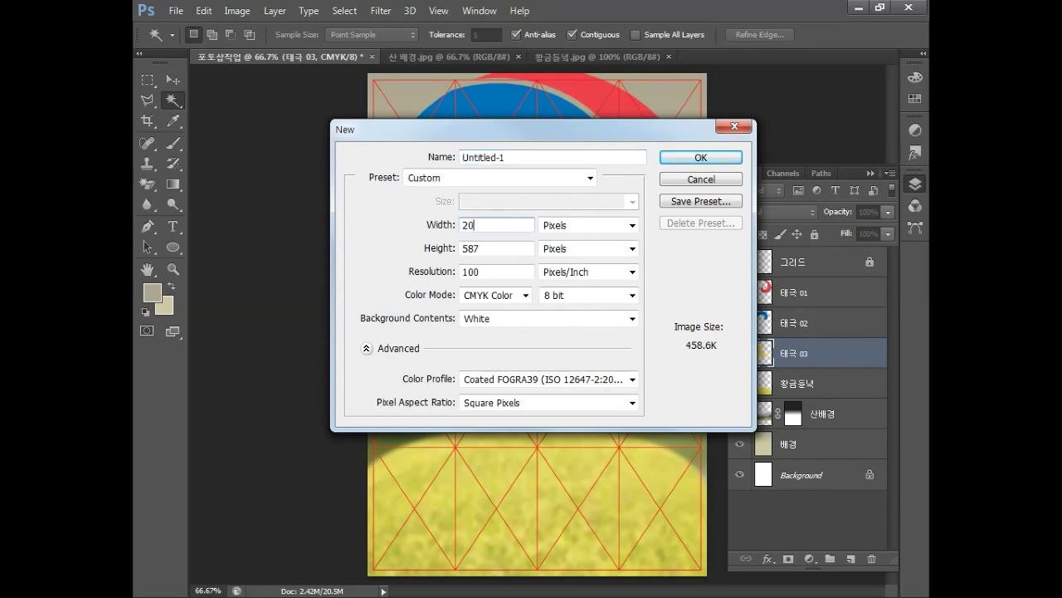
double_click(496, 248)
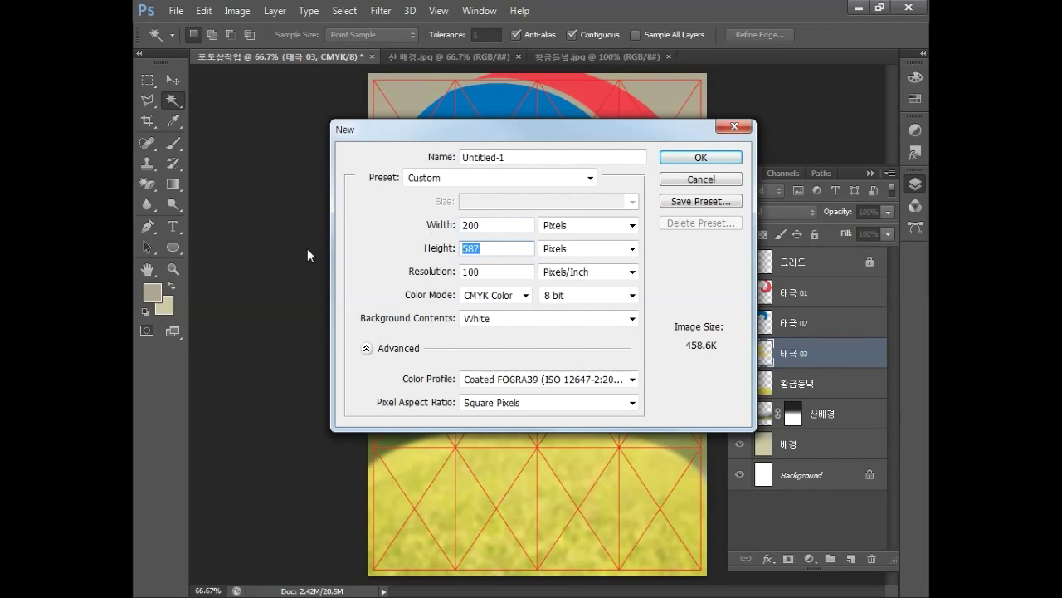
text(200)
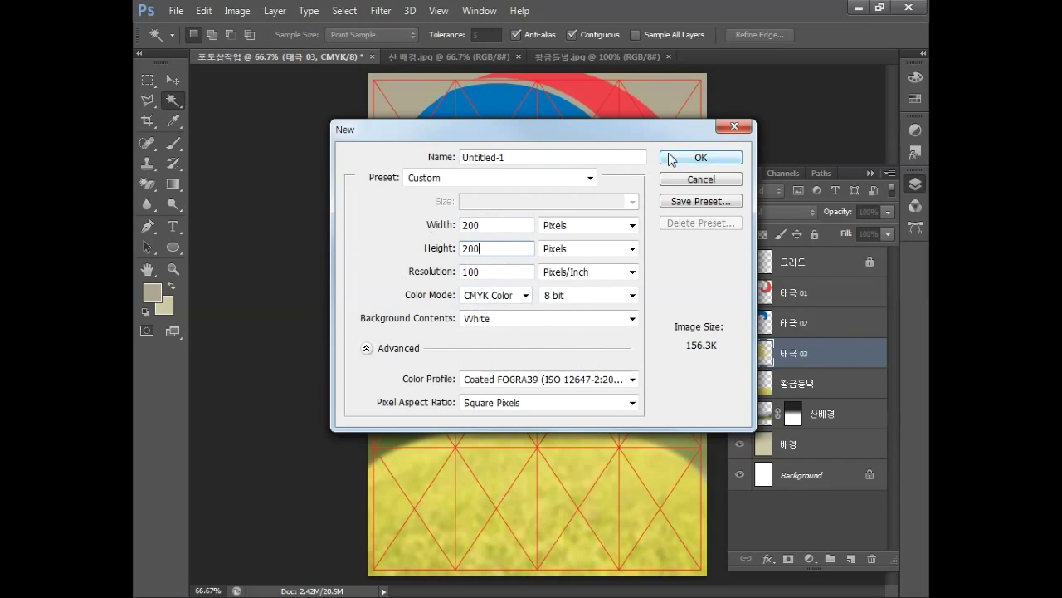
click(720, 160)
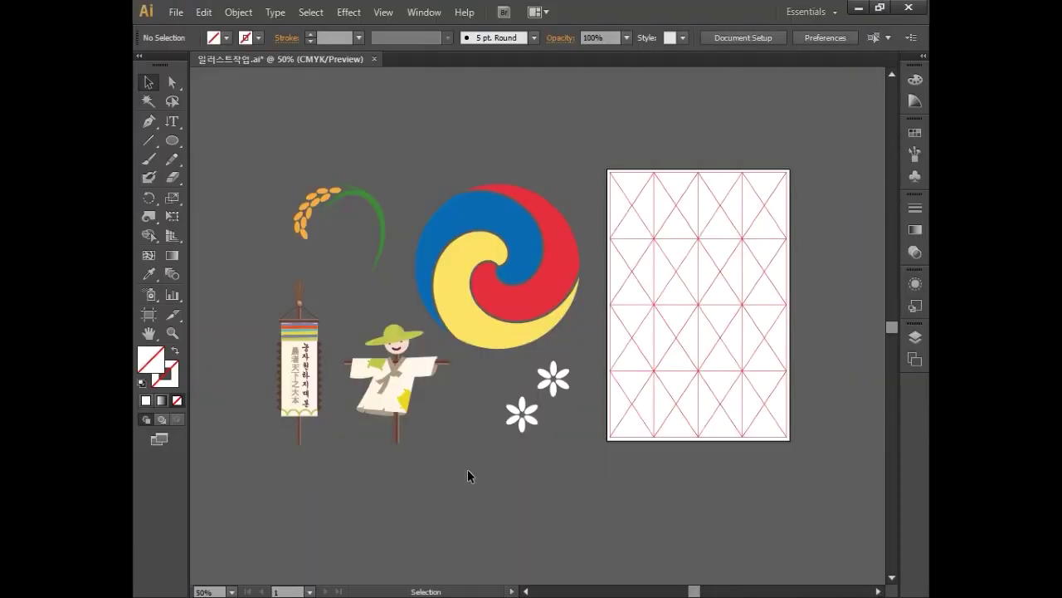
Copy the two white flowers from the Illustrator artwork and paste them as pixels into the new Photoshop document.
drag(503, 381, 572, 451)
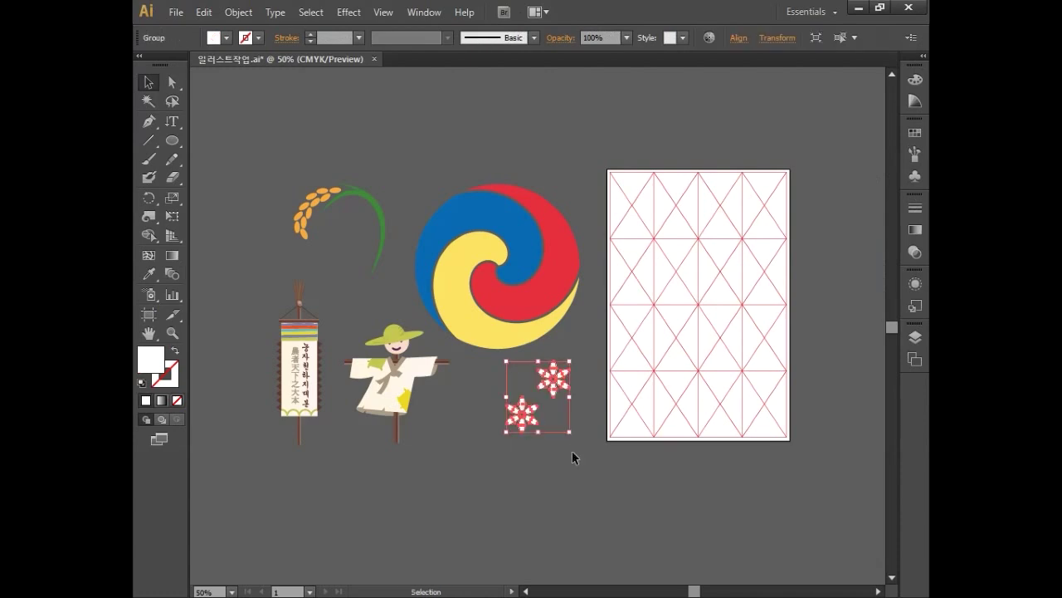
key(alt+Tab)
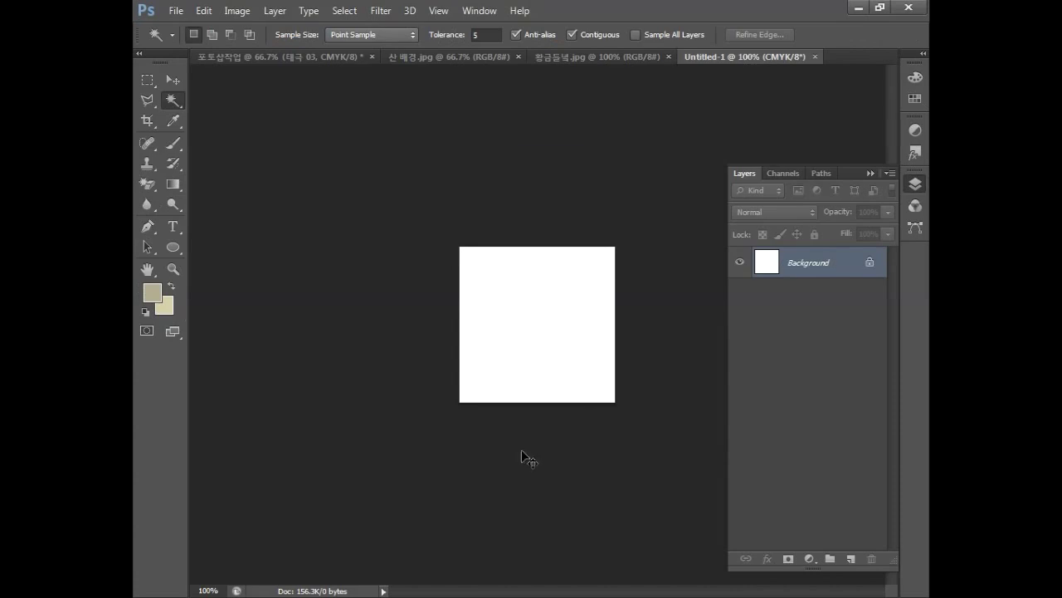
key(ctrl+v)
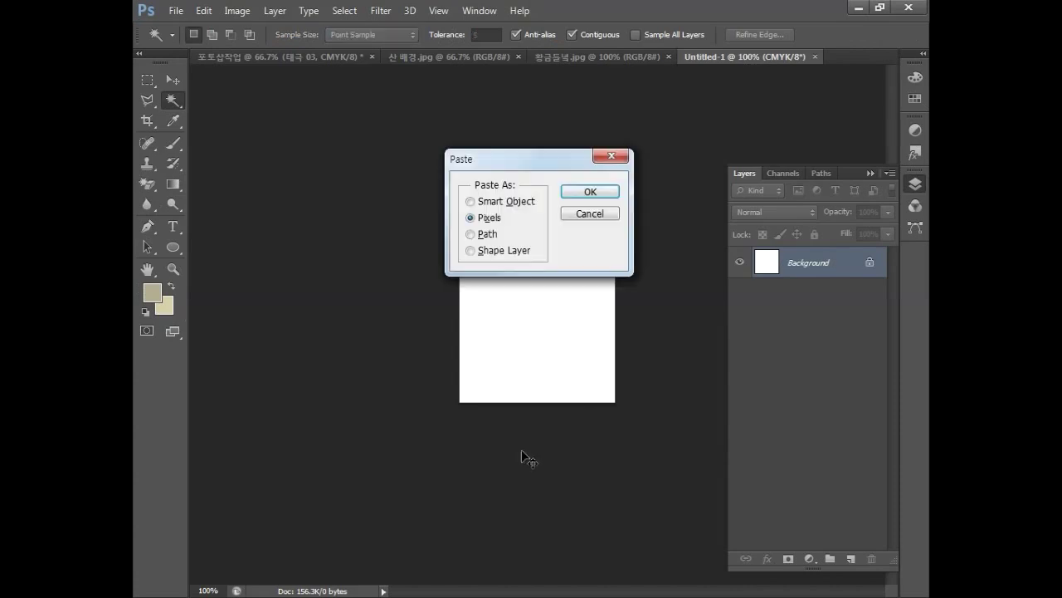
click(589, 192)
key(Return)
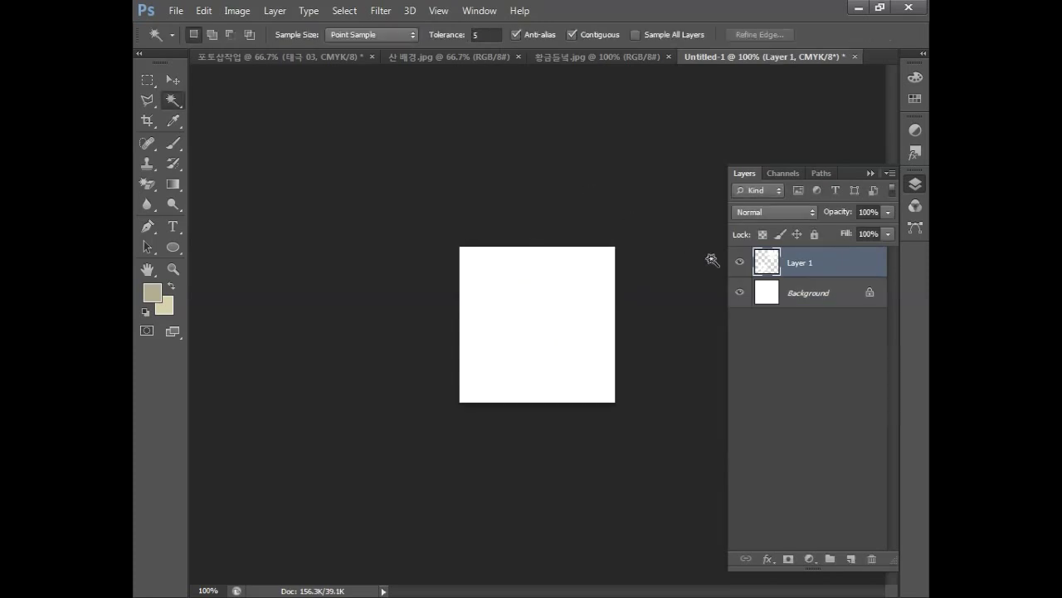
Hide the white Background layer and define the two flowers on transparency as a pattern named 패턴.
click(740, 292)
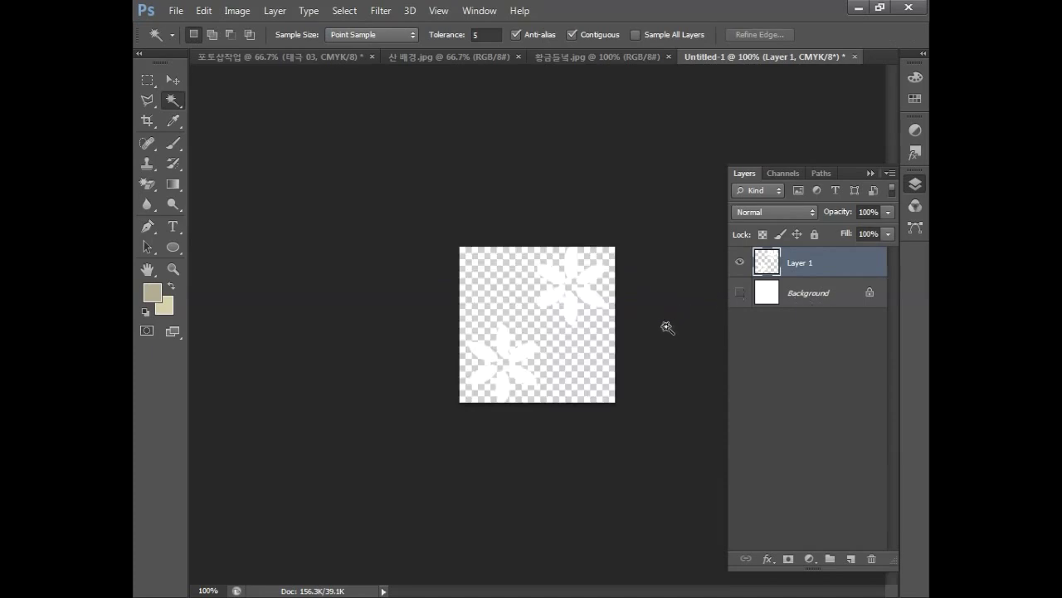
click(205, 14)
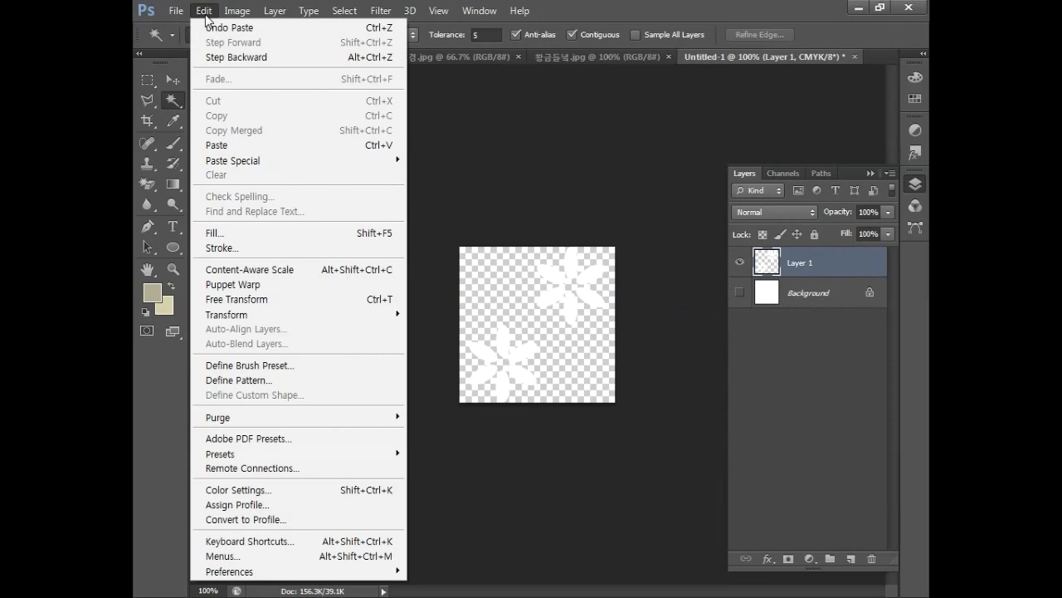
click(249, 380)
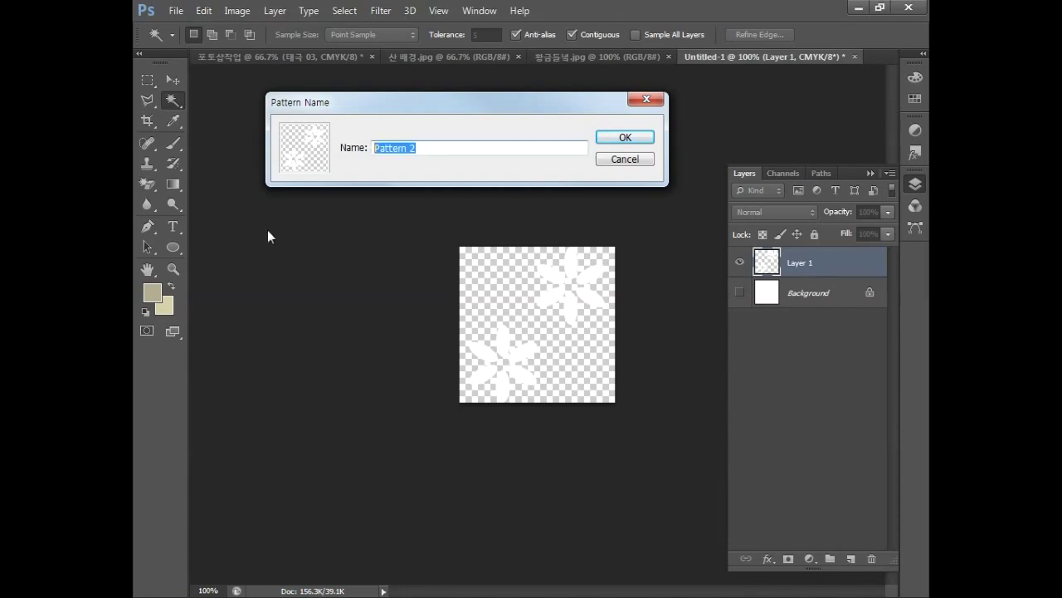
text(패트)
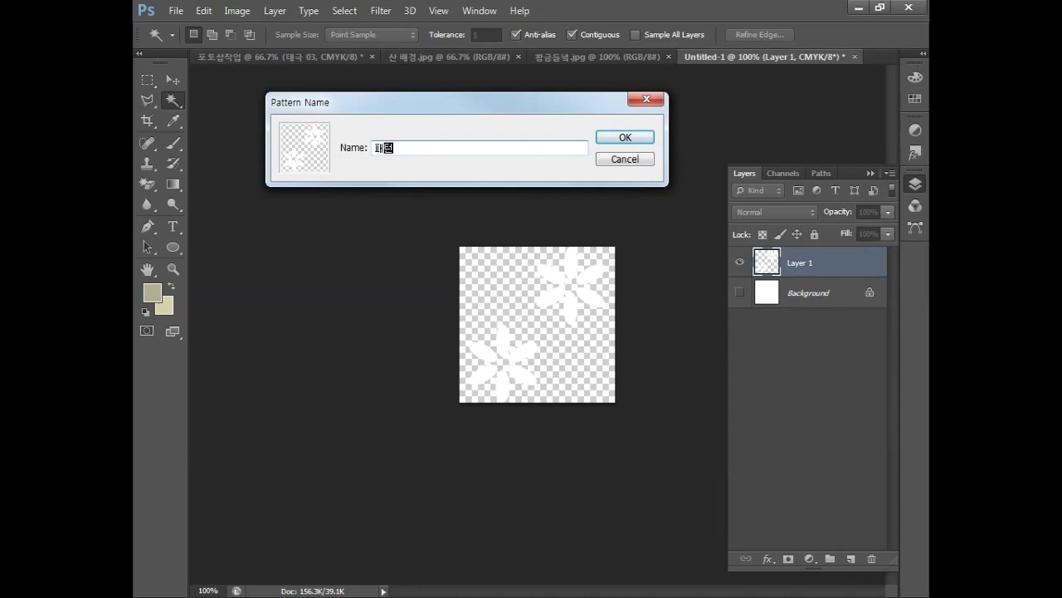
click(611, 139)
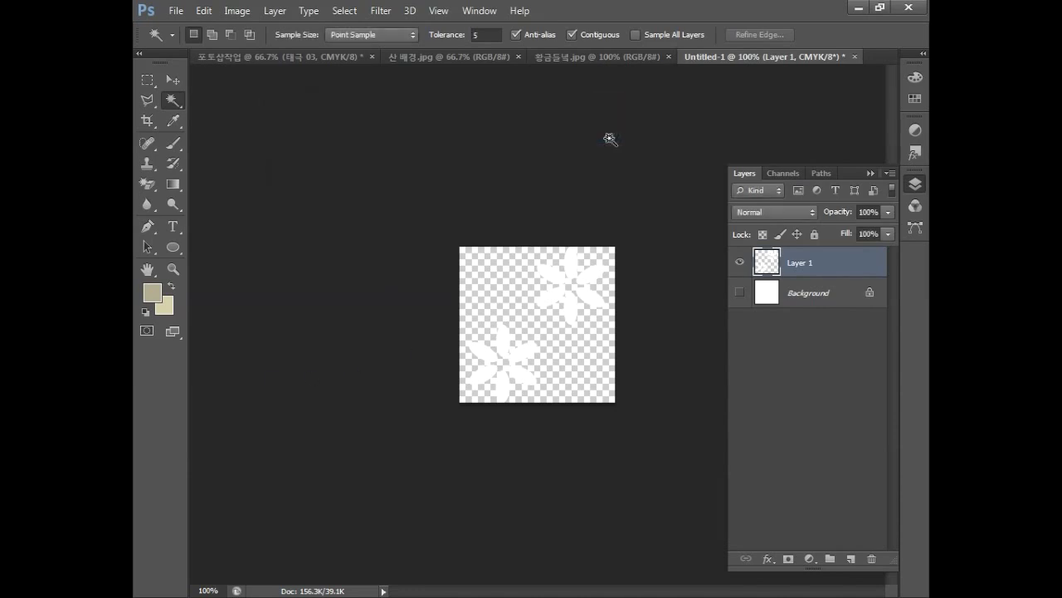
In the poster document, add a Pattern Overlay to the 태극 01 layer using the new white flower pattern.
click(273, 58)
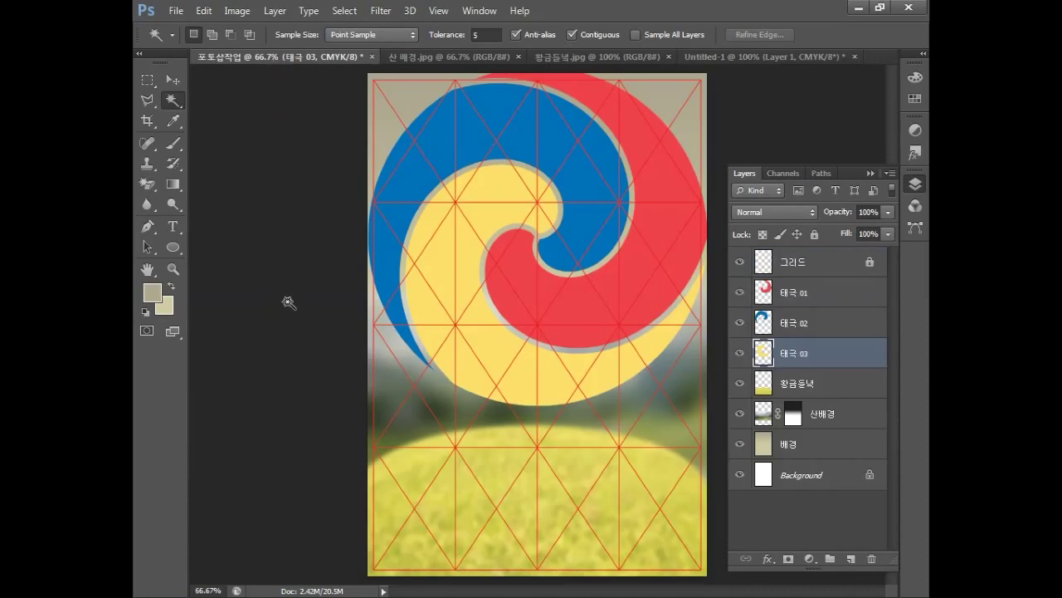
click(821, 299)
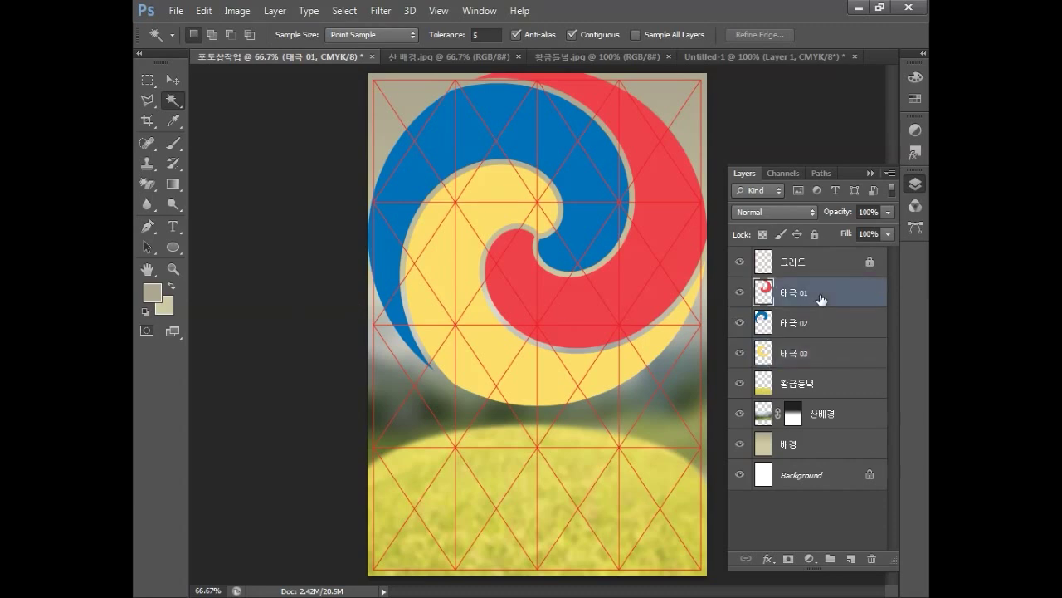
click(274, 11)
mouse_move(365, 95)
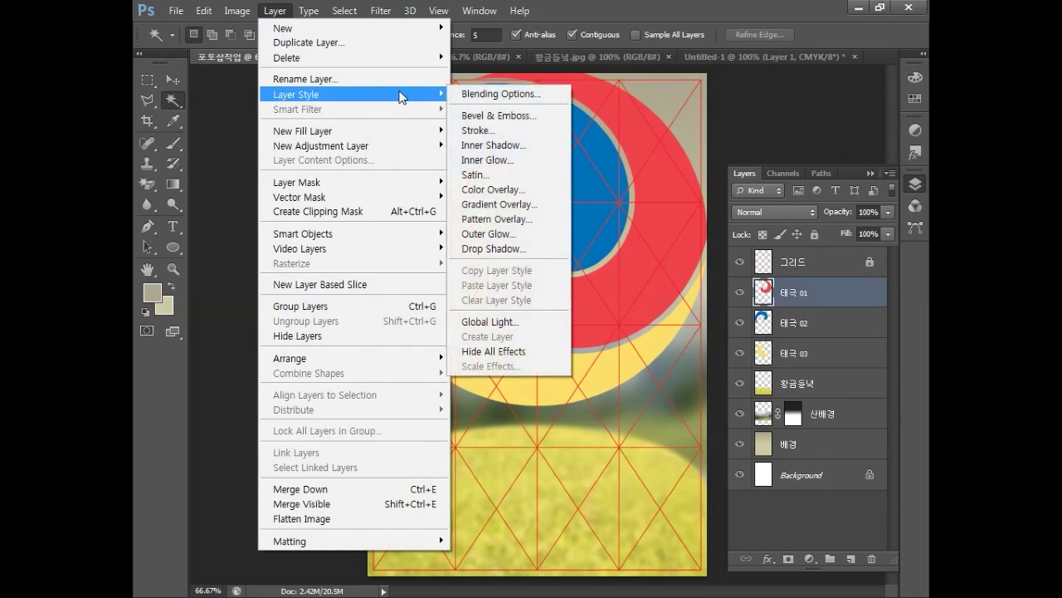
click(496, 220)
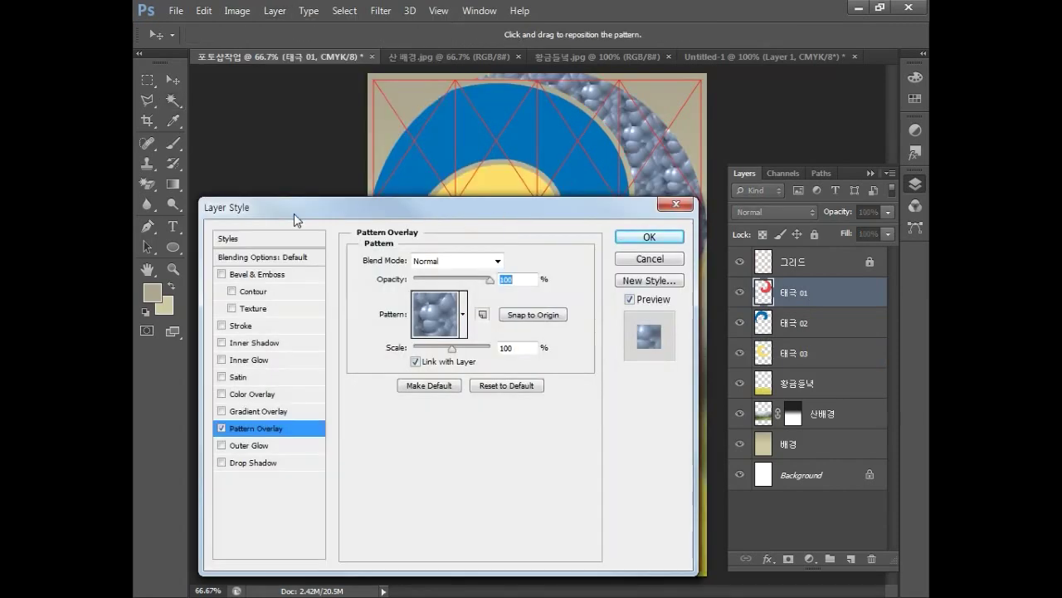
click(463, 314)
click(438, 389)
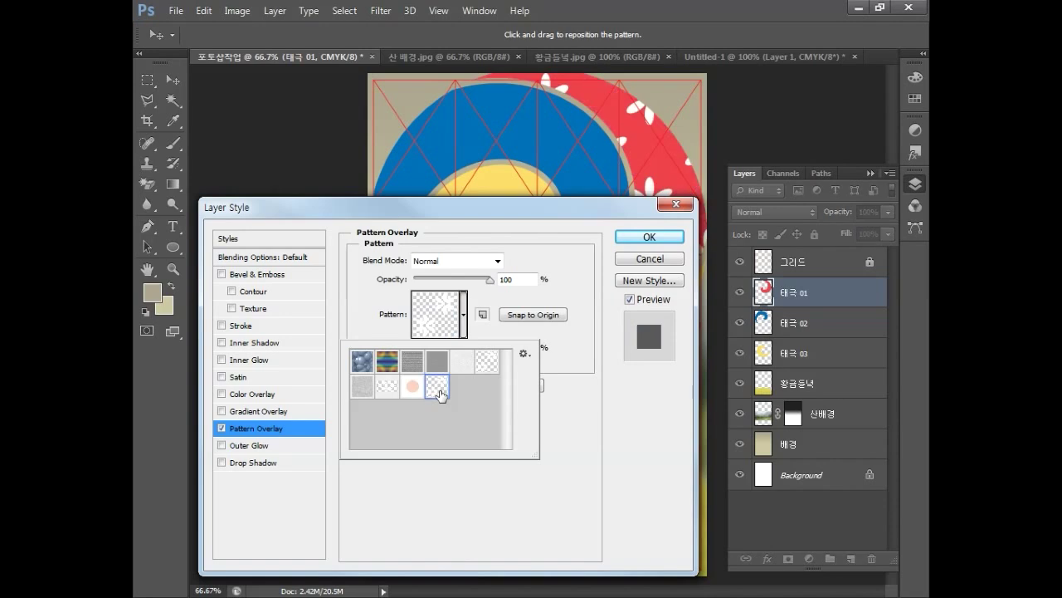
click(581, 353)
Set the flower overlay to Lighter Color blending, 12% opacity and 50% scale, and apply it to 태극 01.
click(470, 264)
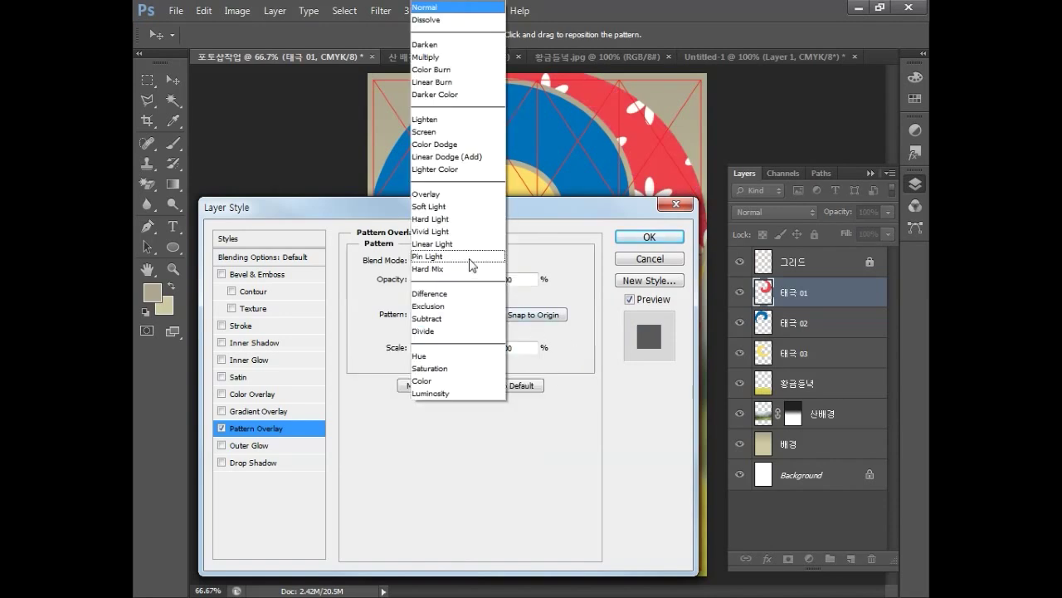
click(470, 169)
click(518, 279)
key(BackSpace)
key(BackSpace)
key(BackSpace)
text(12)
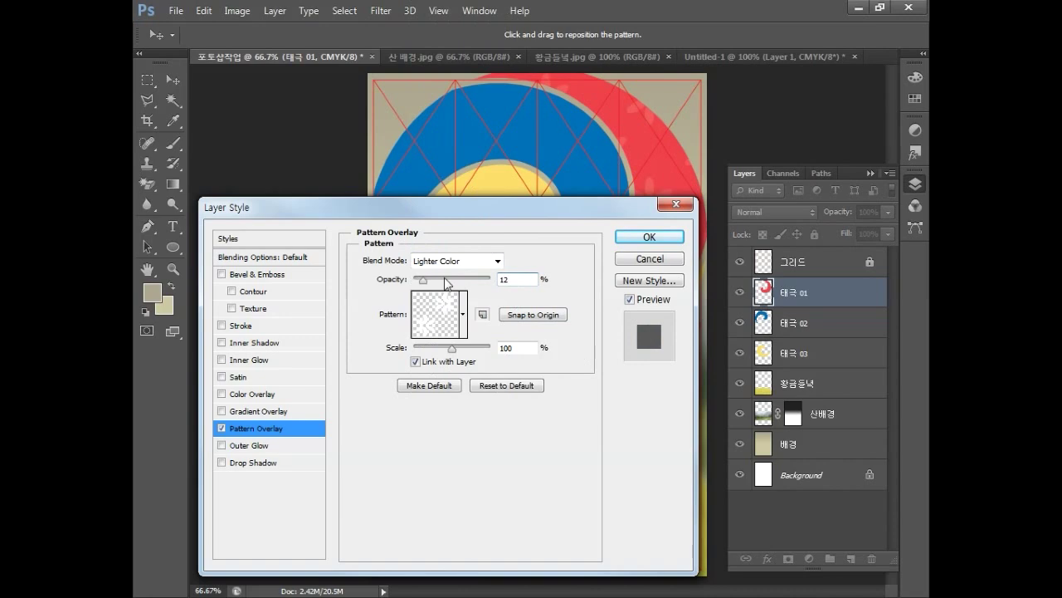
double_click(509, 347)
text(50)
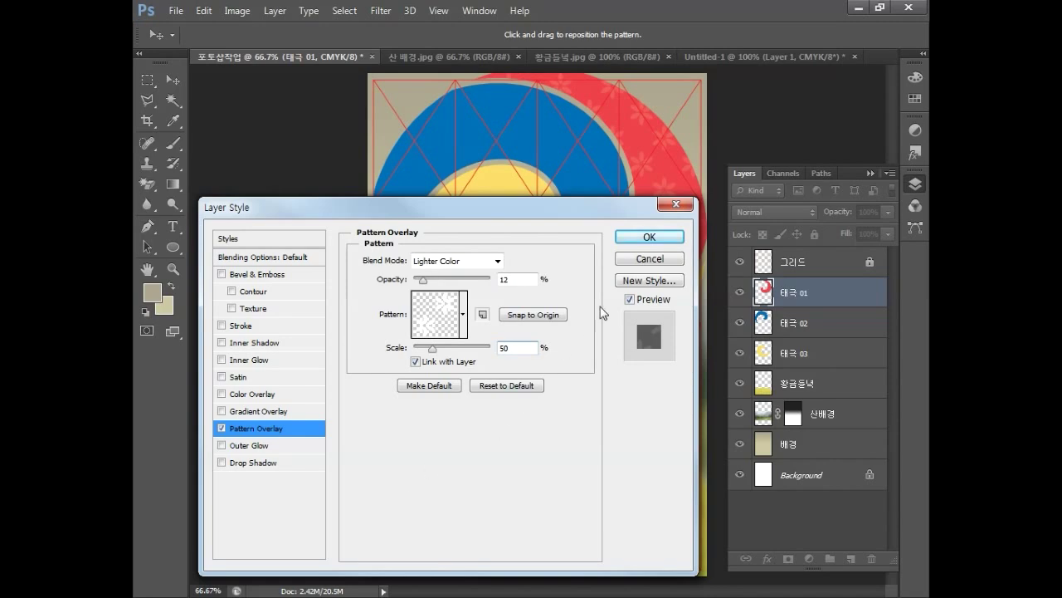
click(639, 238)
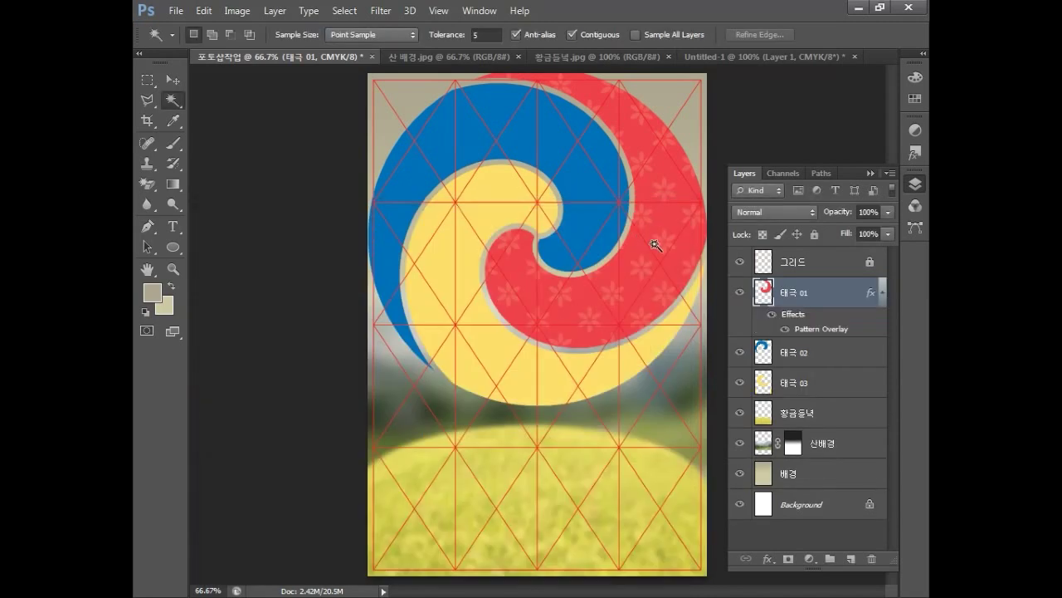
Hide the 그리드 layer and enable an Outer Glow on the 태극 01 layer with 35% opacity.
click(740, 263)
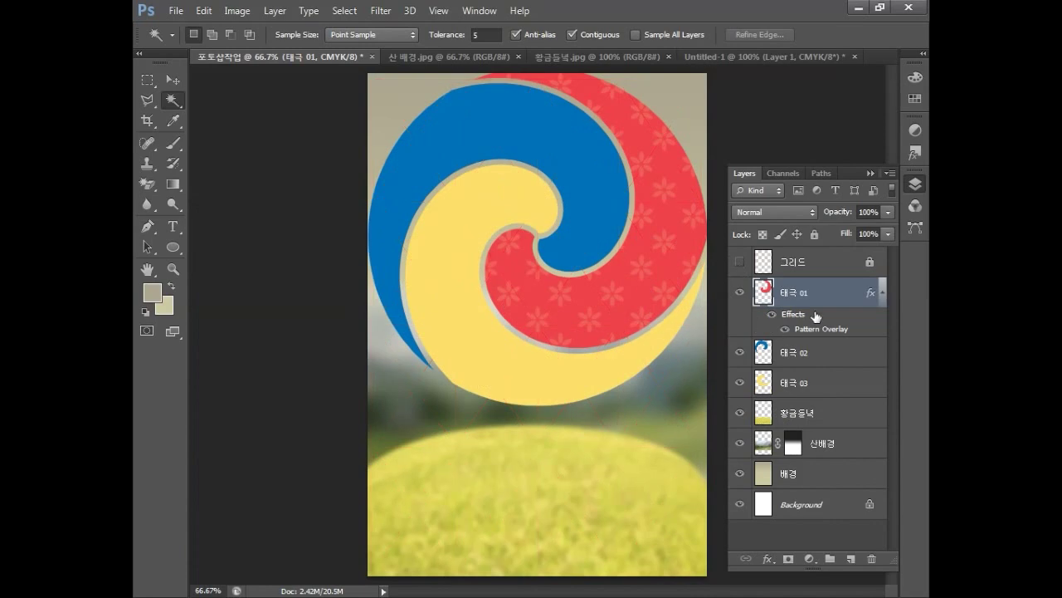
double_click(841, 294)
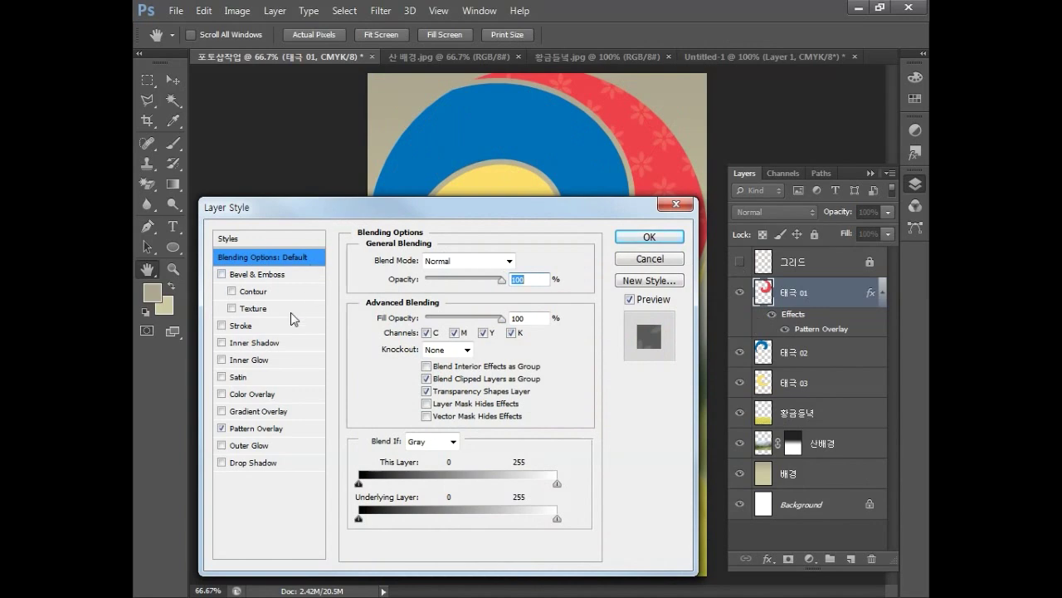
click(247, 446)
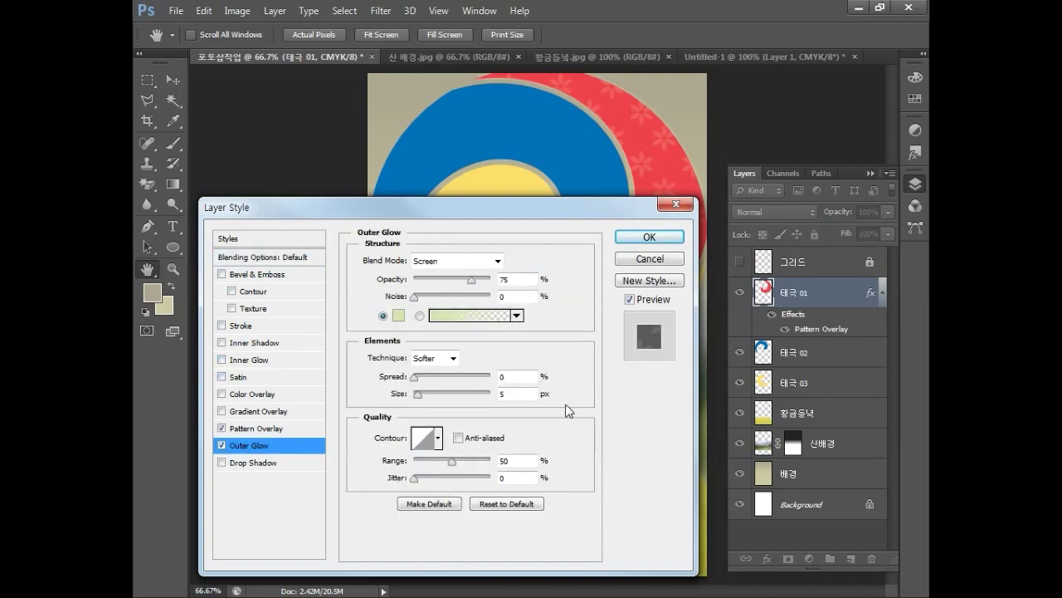
double_click(503, 278)
text(35)
Change the outer glow colour to white with C, M, Y and K all at 0%.
click(399, 315)
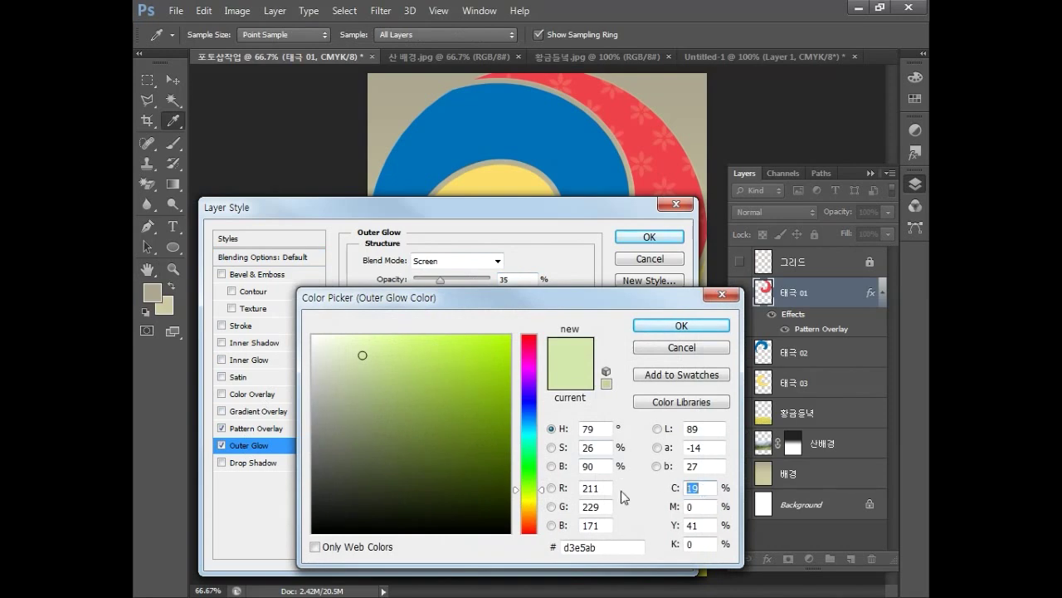
text(0)
key(Tab)
key(Tab)
text(0)
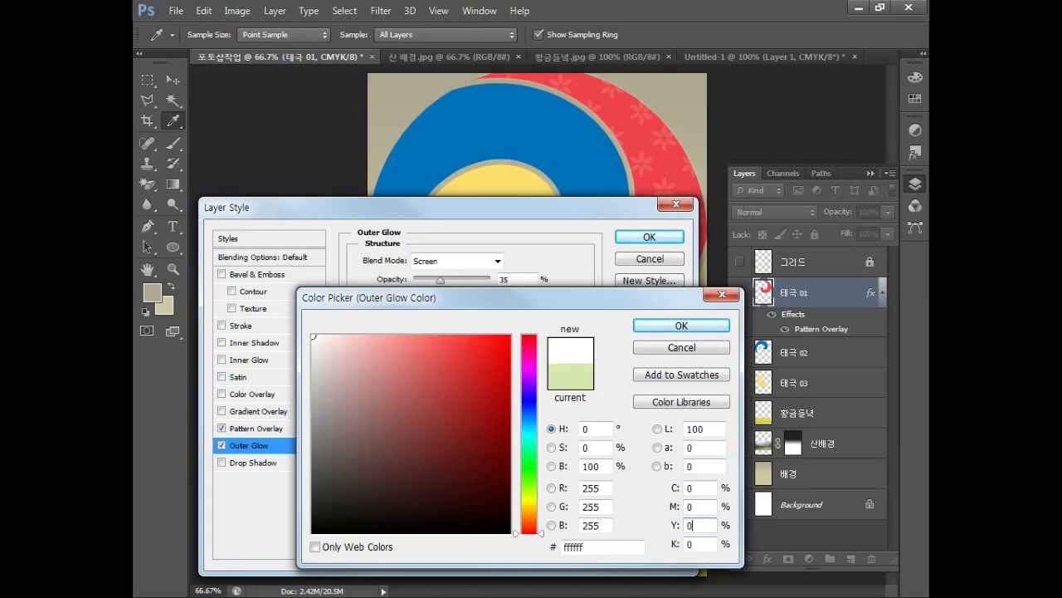
key(Tab)
text(0)
click(668, 329)
Set the outer glow's spread to 10% and size to 55 px, and apply the layer style.
click(531, 376)
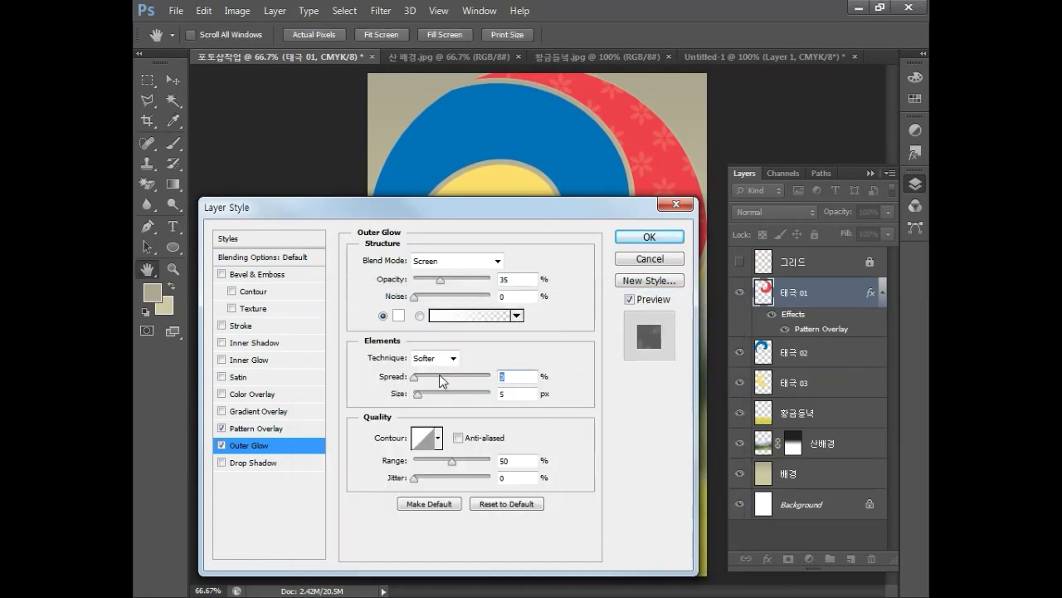
text(10)
key(Tab)
text(55)
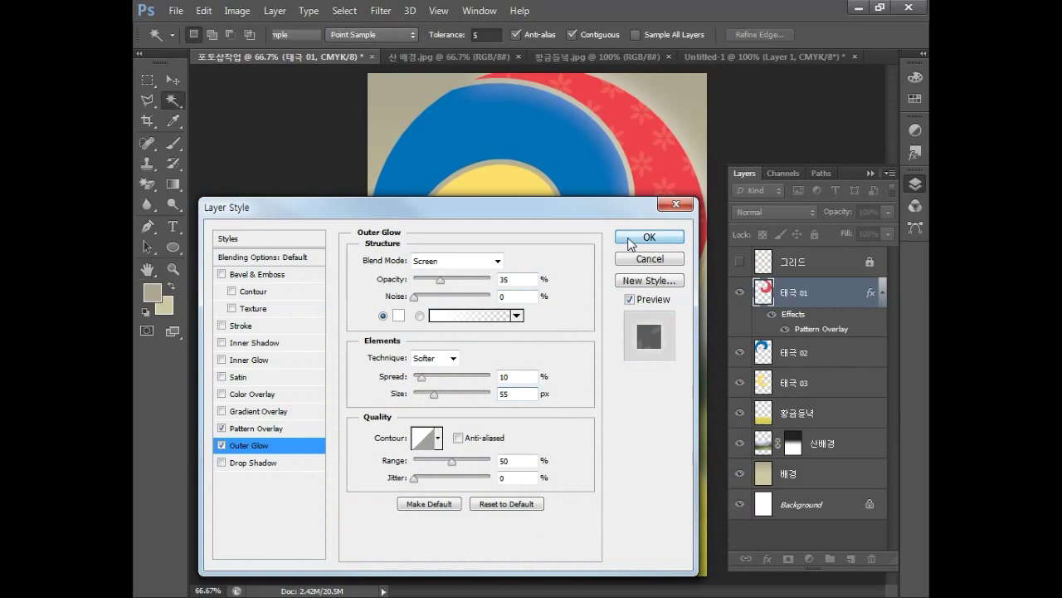
click(643, 238)
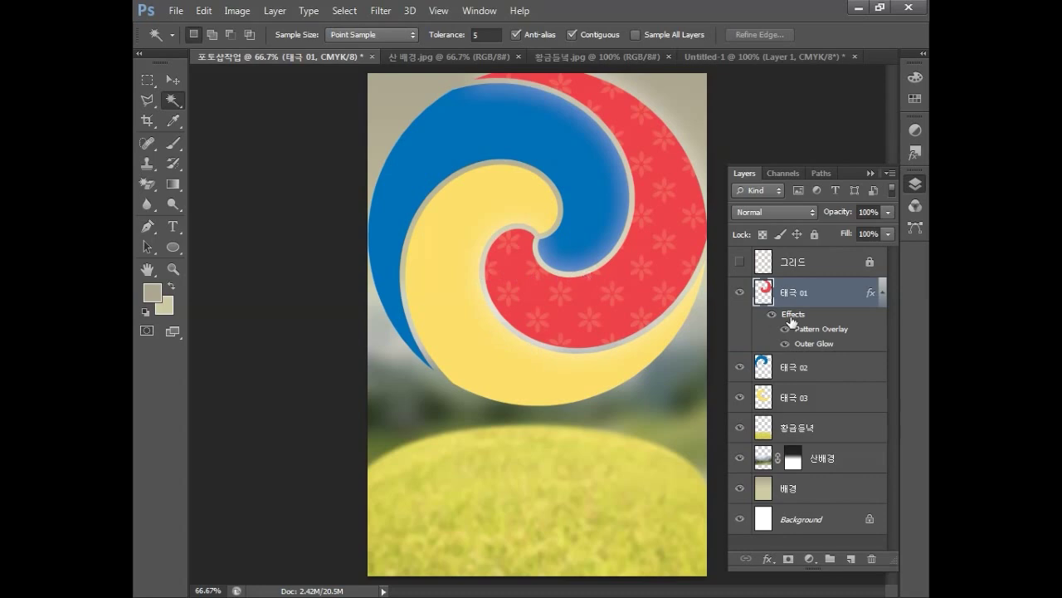
Copy the layer style of 태극 01 and paste it onto both the 태극 02 and 태극 03 layers.
right_click(835, 297)
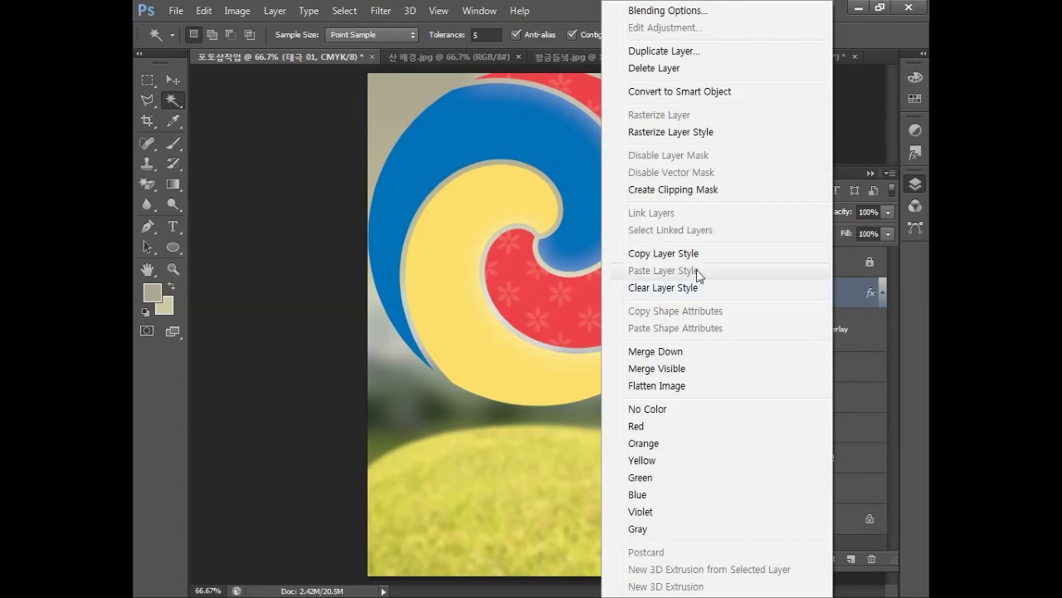
click(687, 262)
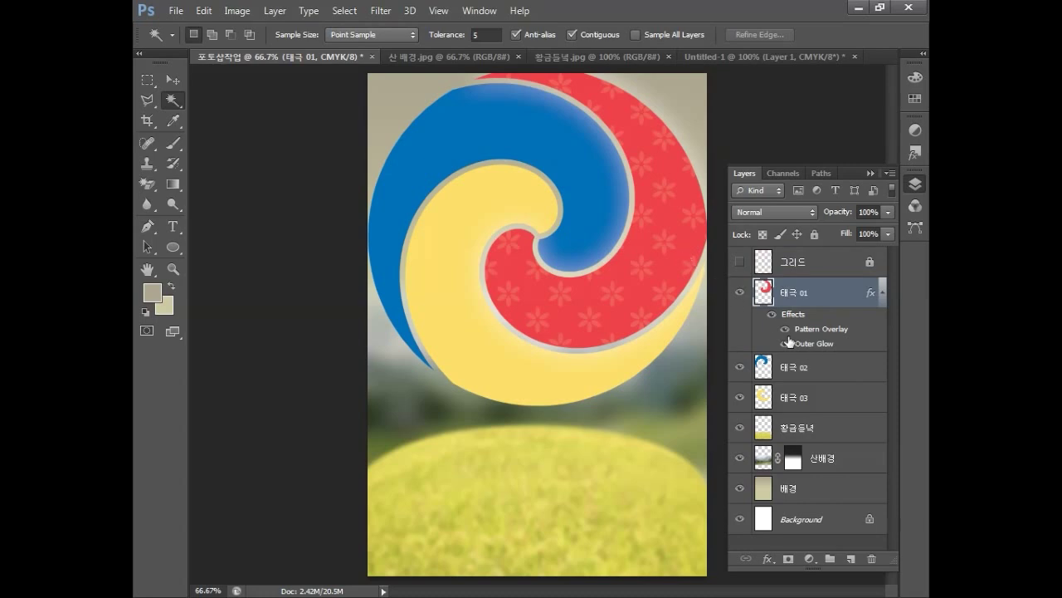
click(839, 374)
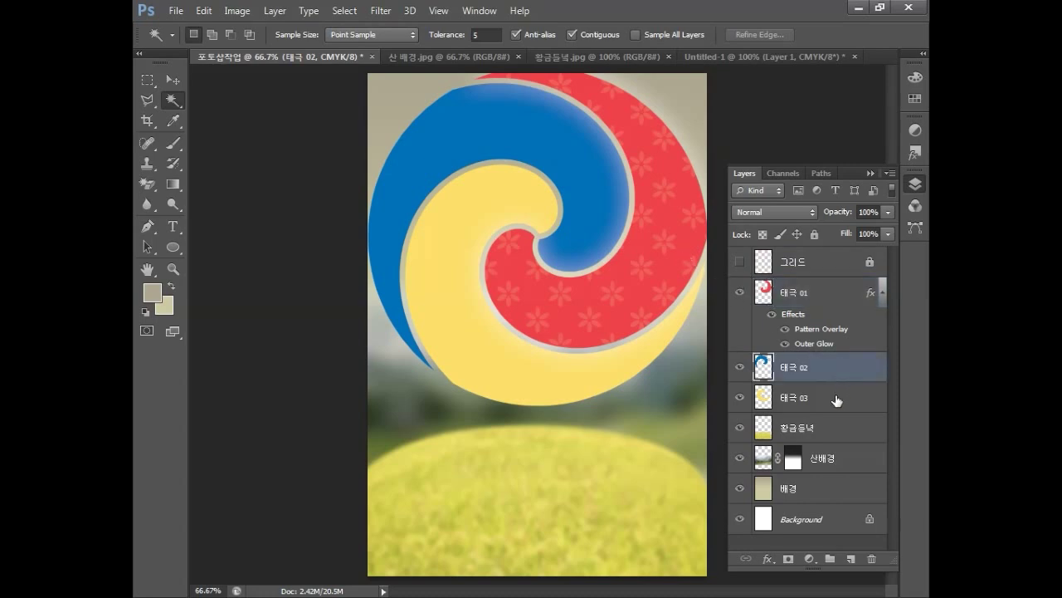
shift+click(835, 400)
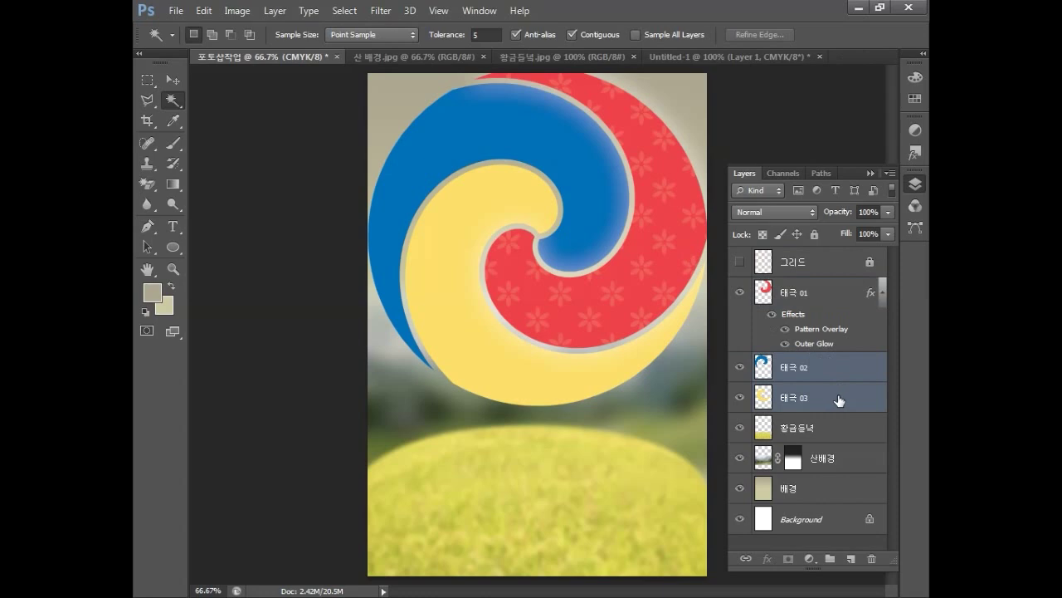
right_click(839, 400)
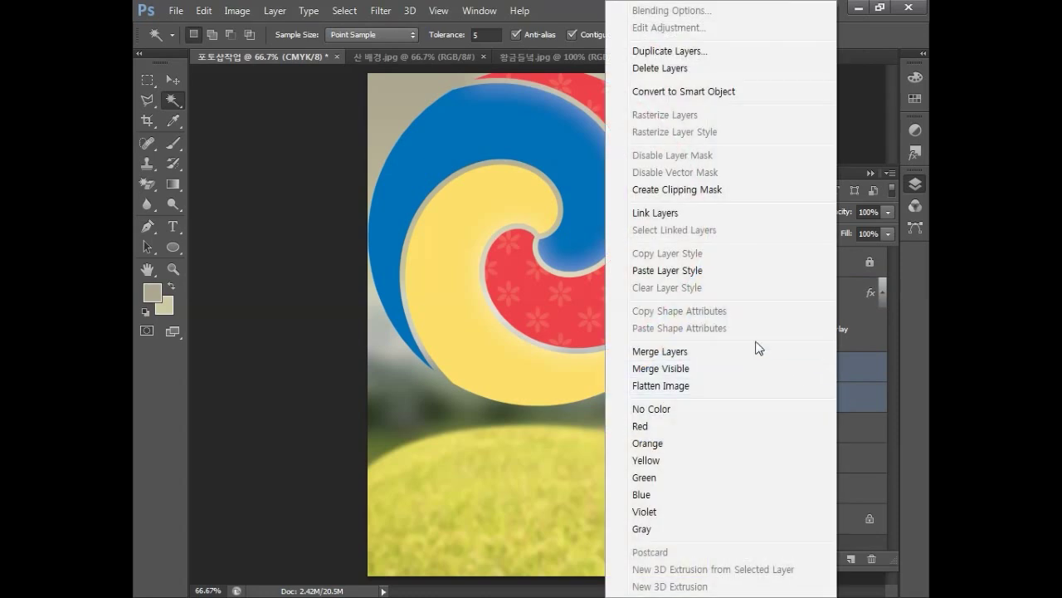
click(706, 278)
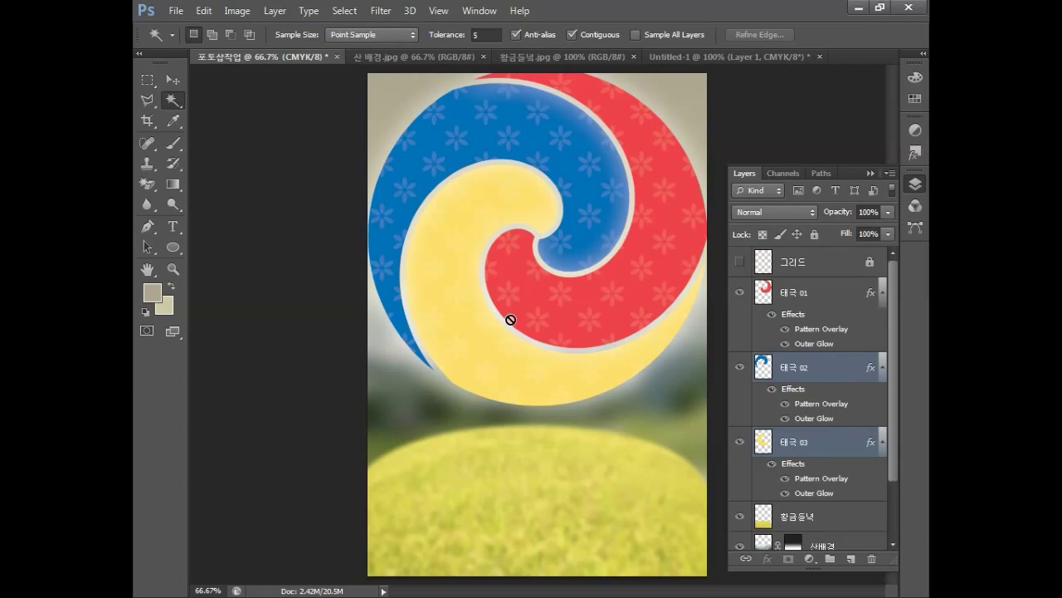
Open the carrot photo 당근 from the 제공 파일 folder.
click(176, 11)
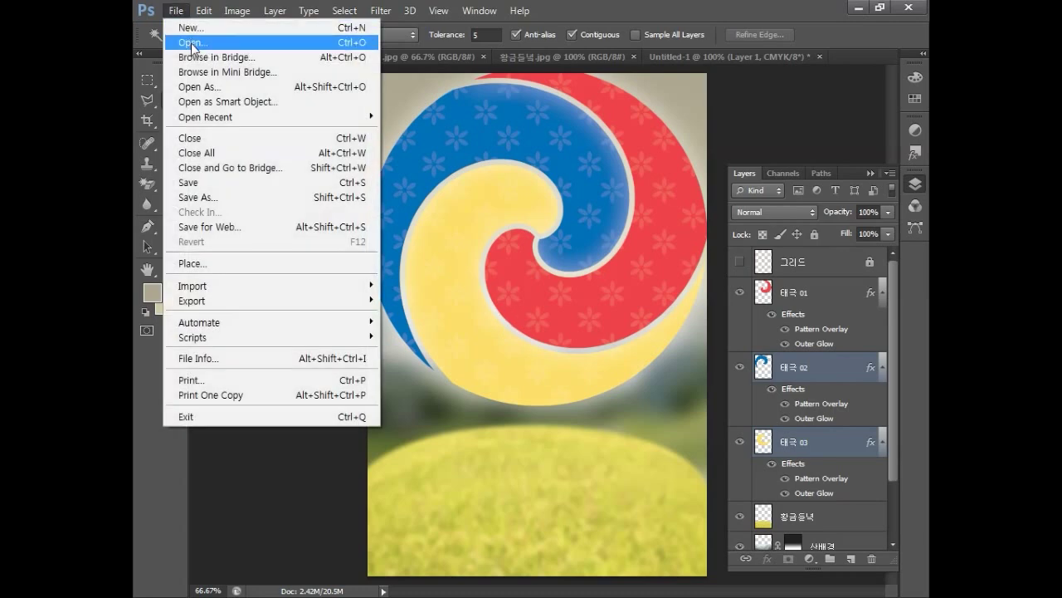
click(191, 44)
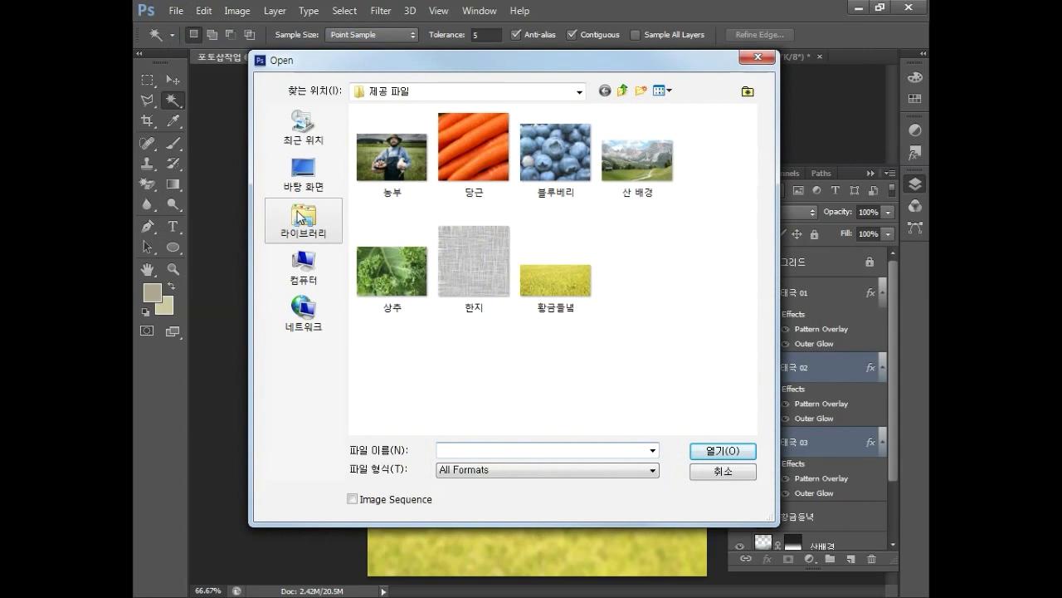
click(454, 158)
click(722, 453)
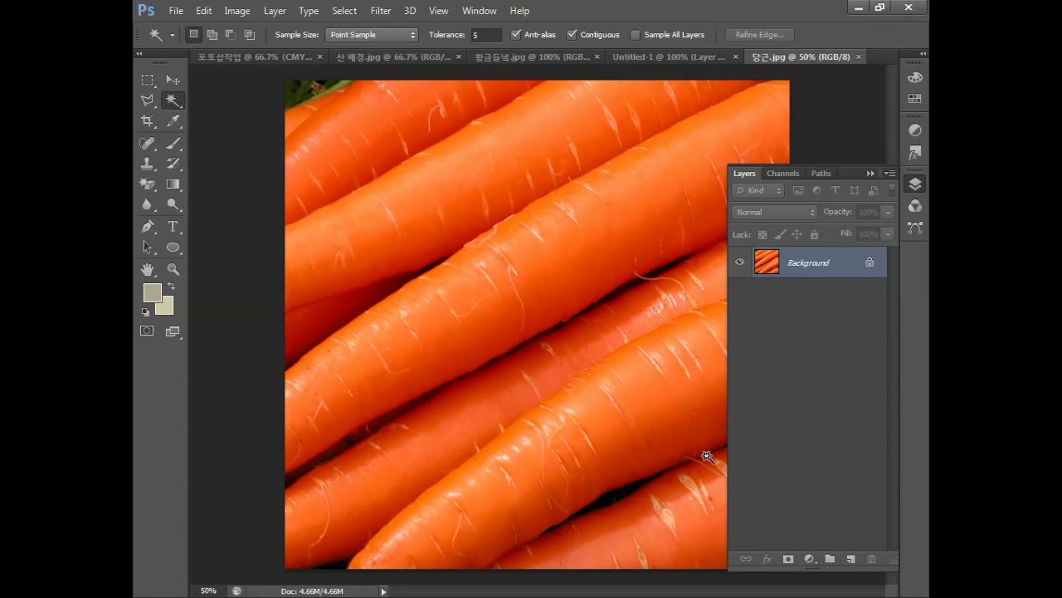
Darken the carrot photo with Hue/Saturation, using a saturation of -20 and a lightness of -40.
click(238, 10)
mouse_move(254, 53)
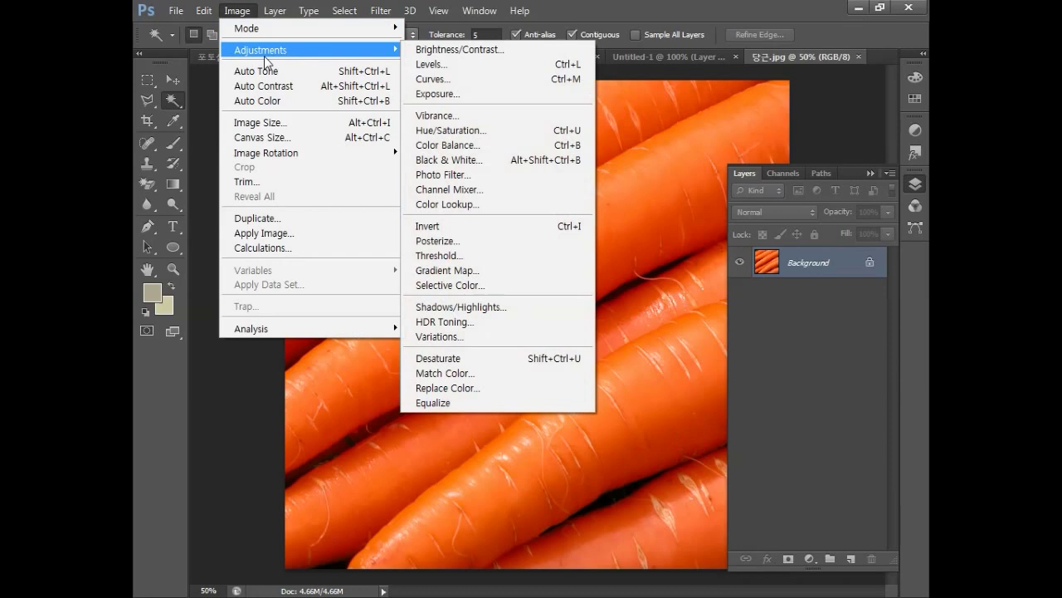
click(454, 131)
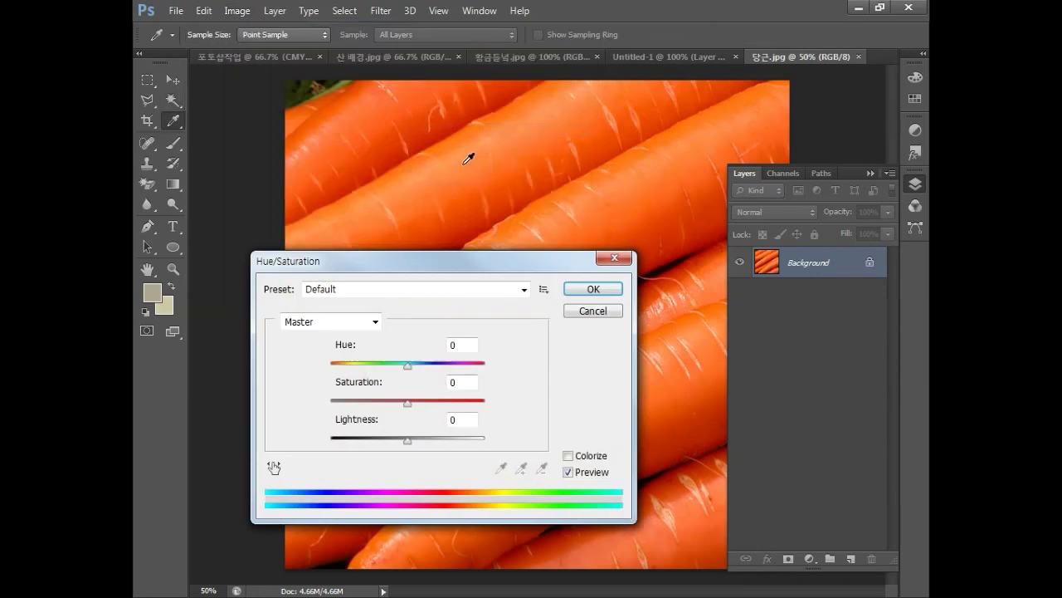
click(460, 382)
text(-20)
click(459, 420)
text(-40)
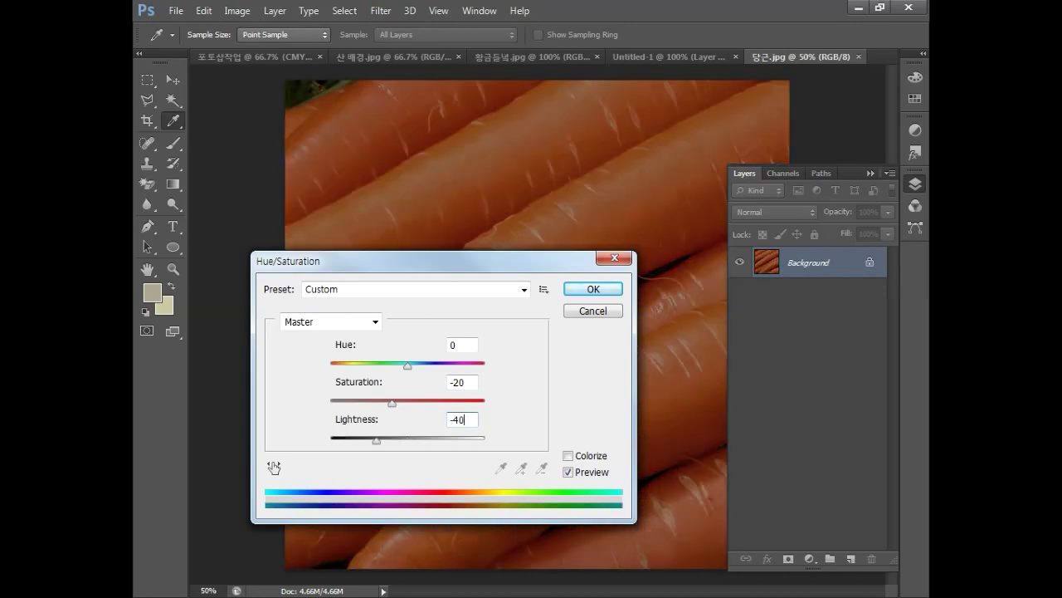
click(584, 289)
key(w)
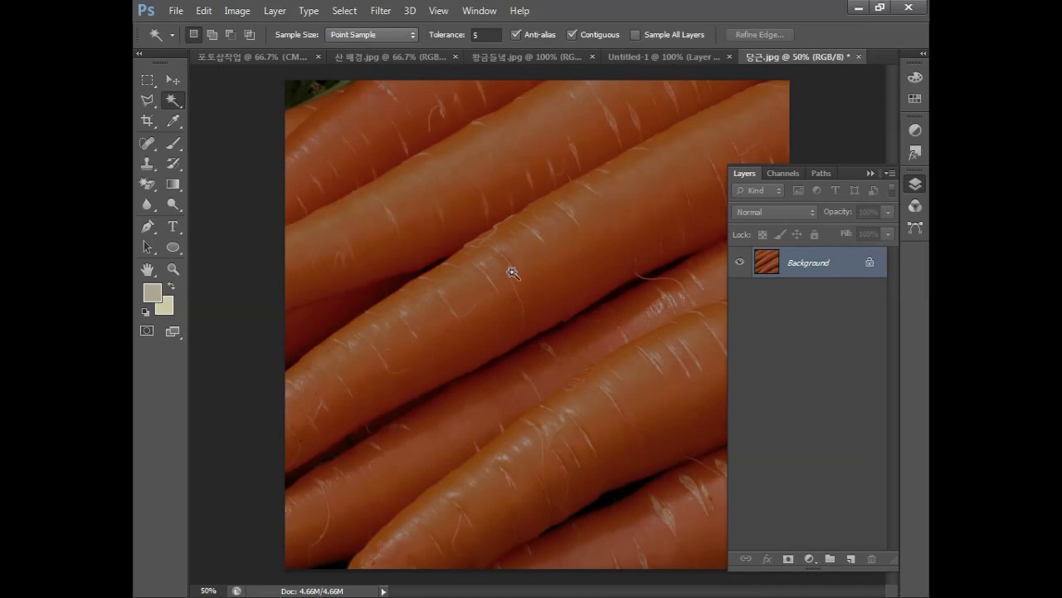
Apply a Gaussian Blur with a radius of 20 pixels to the carrot photo.
click(381, 10)
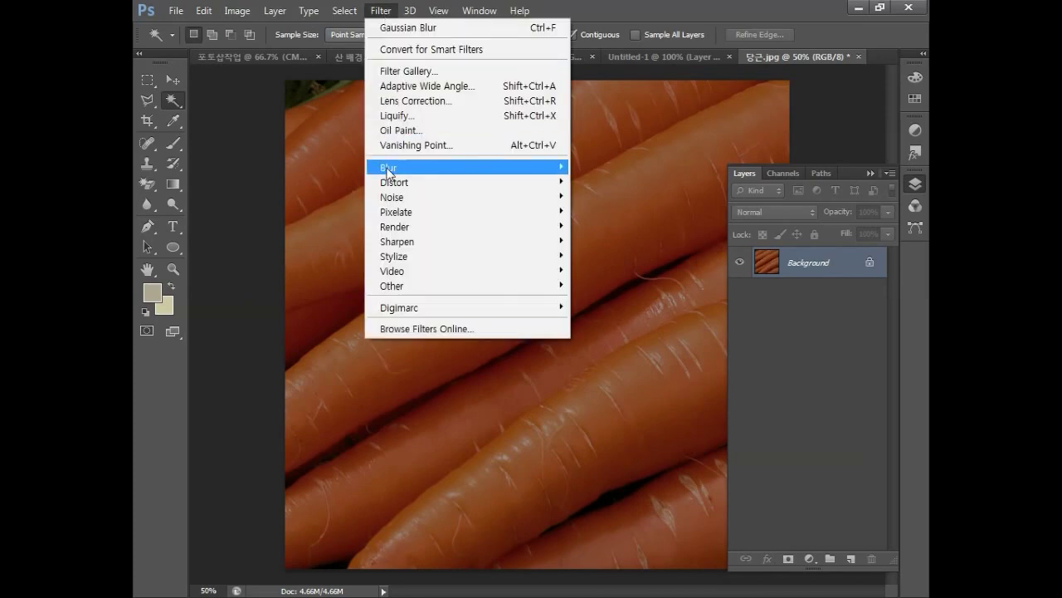
mouse_move(390, 168)
click(594, 278)
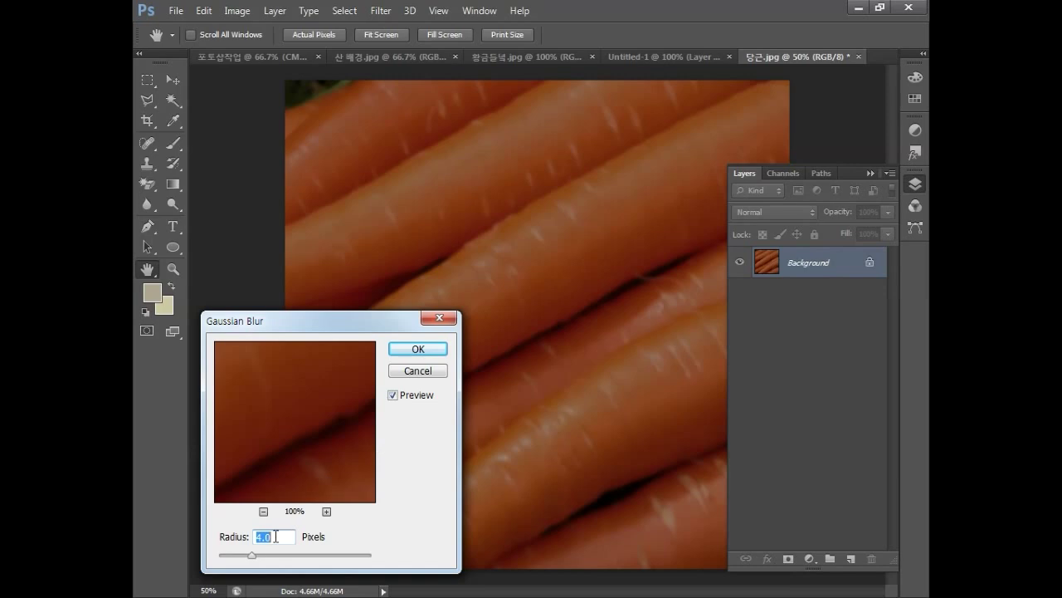
text(20)
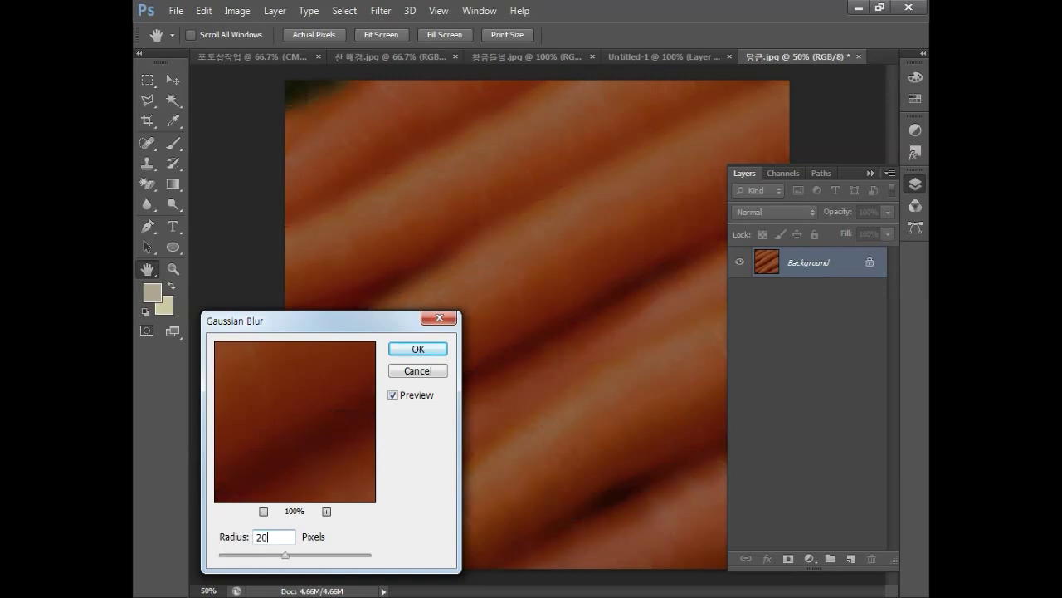
click(415, 348)
key(w)
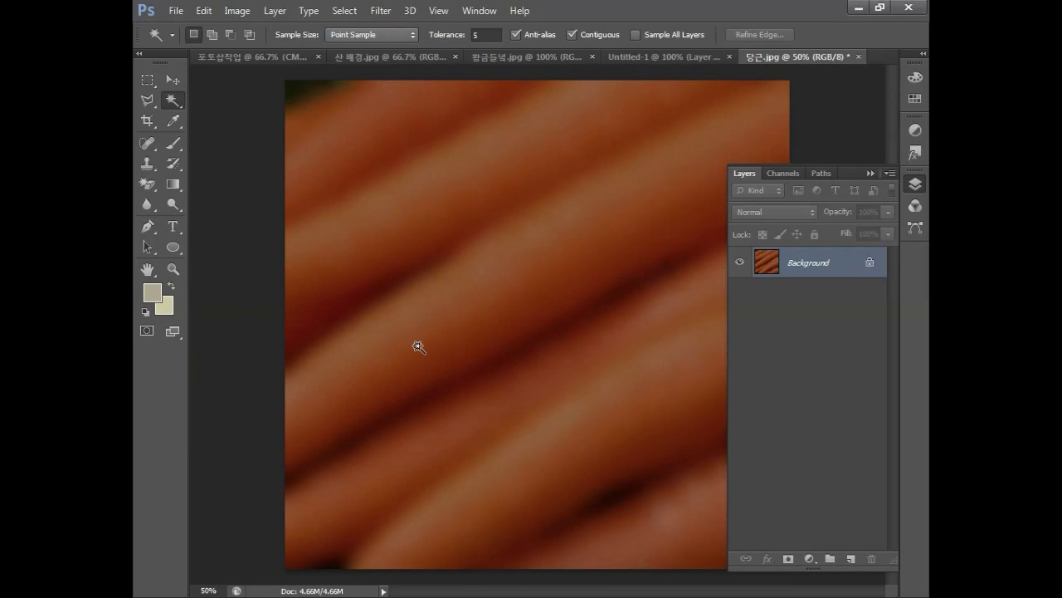
Copy the entire blurred carrot image and paste it into the 포토샵작업 poster document.
key(ctrl+a)
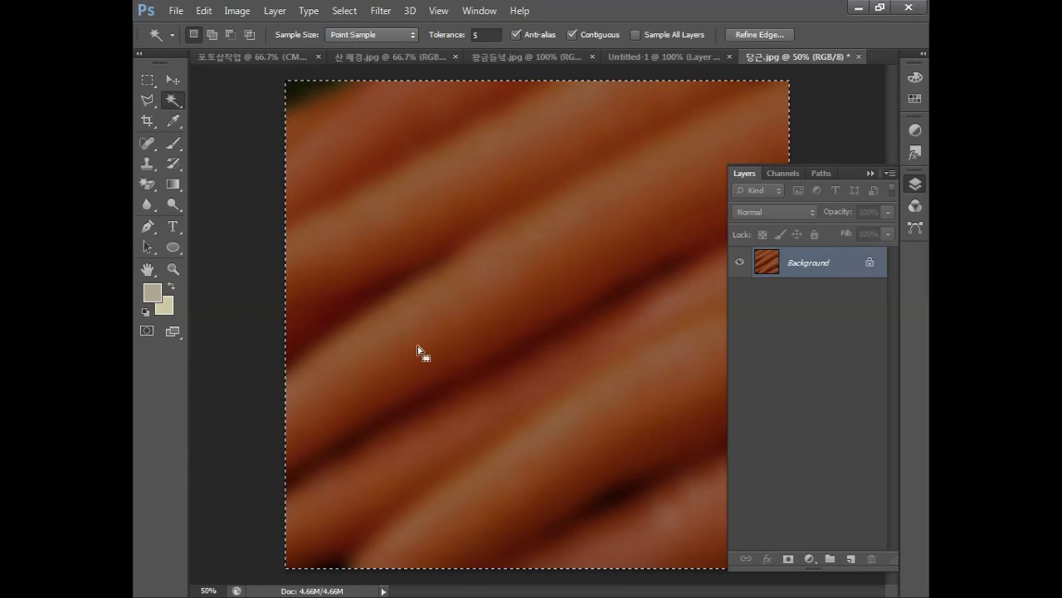
click(241, 58)
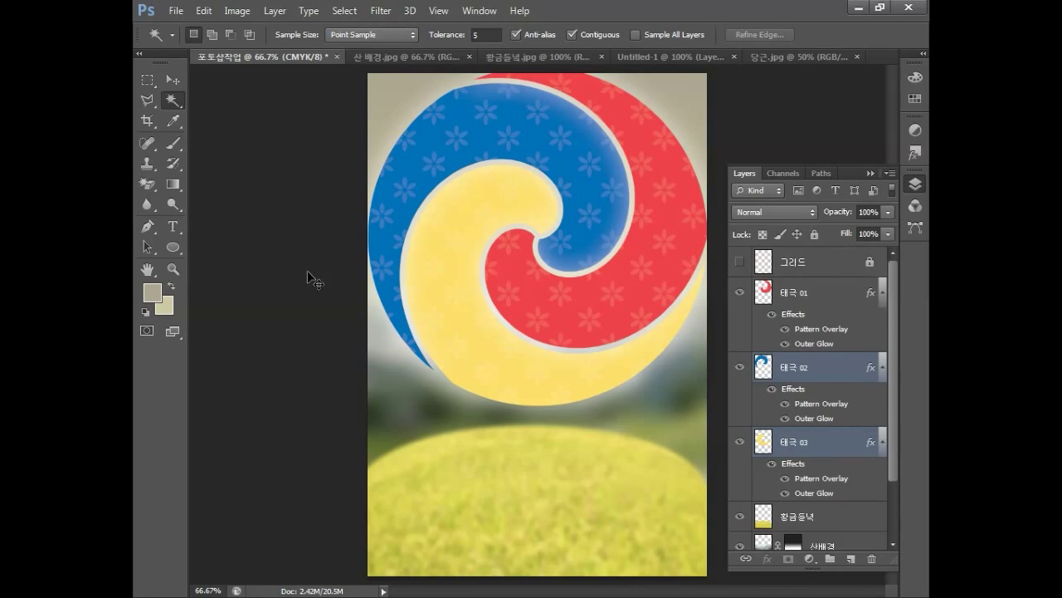
key(ctrl+v)
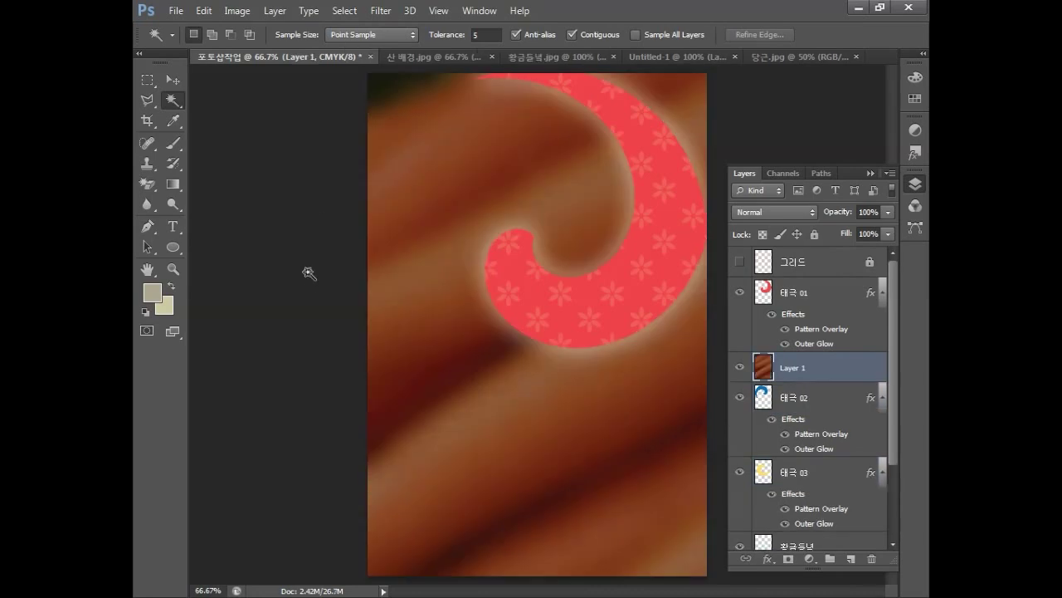
Scale the pasted carrot layer to about 44.6% and position it so it covers the red taegeuk shape.
key(ctrl+t)
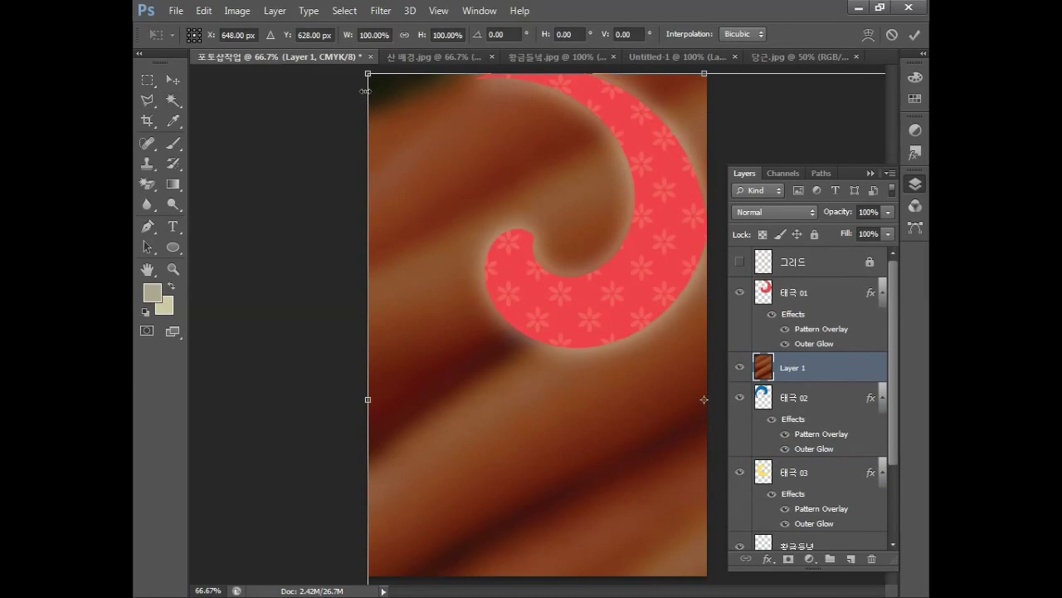
drag(368, 73, 438, 126)
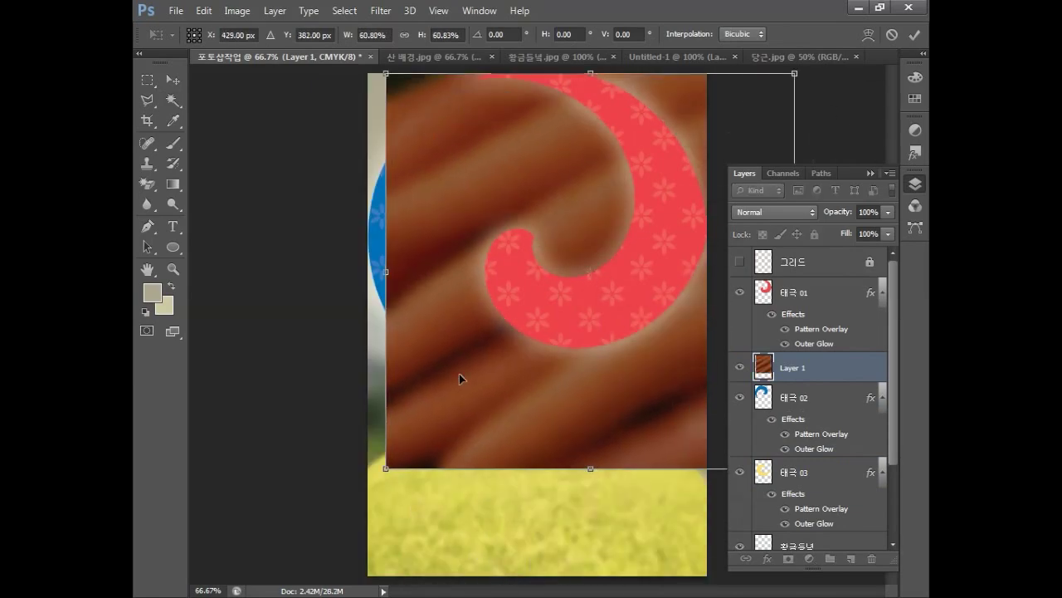
drag(386, 469, 495, 362)
drag(585, 218, 517, 214)
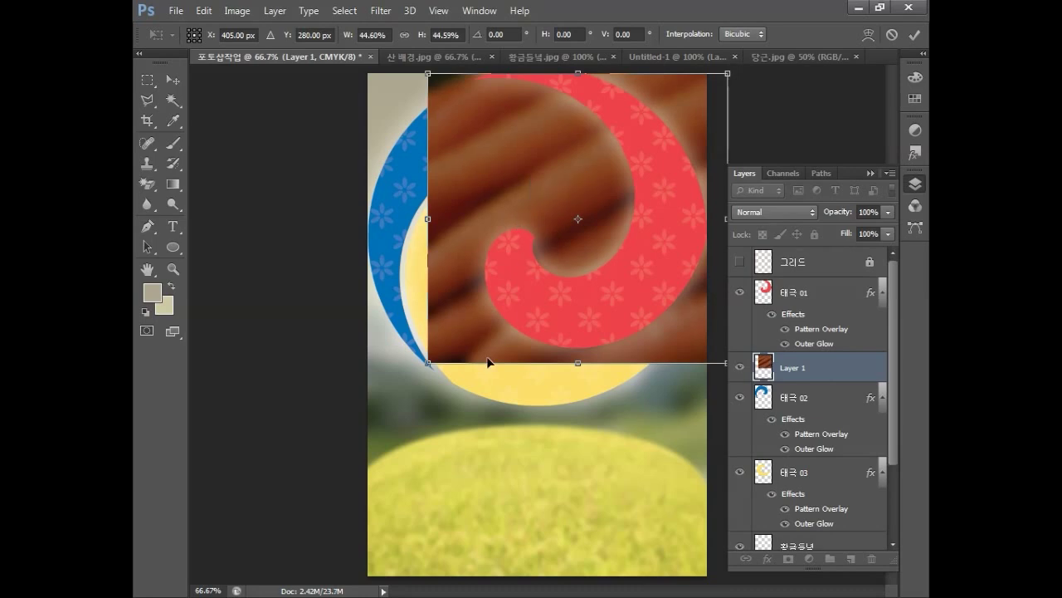
key(Return)
key(w)
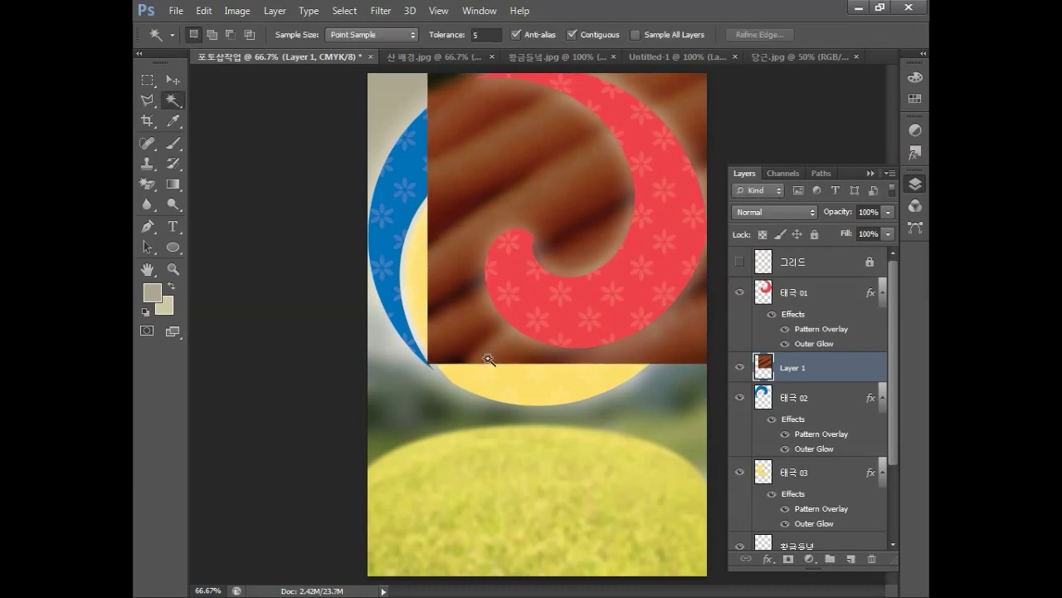
Rename the carrot layer 문양합성 01 and move it directly above the 태극 01 layer.
double_click(794, 368)
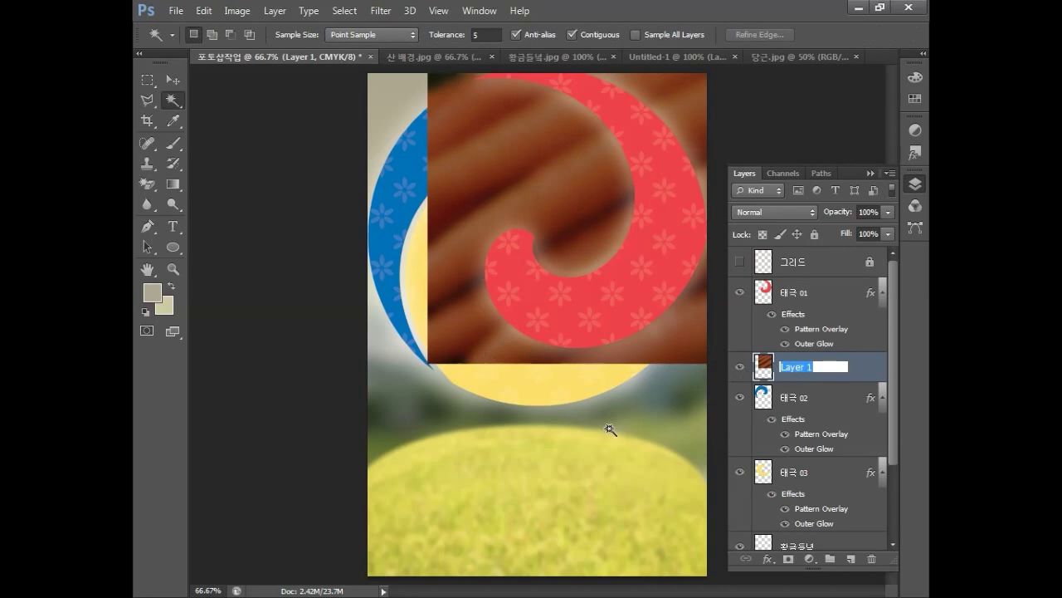
text(문양합성 01)
key(Return)
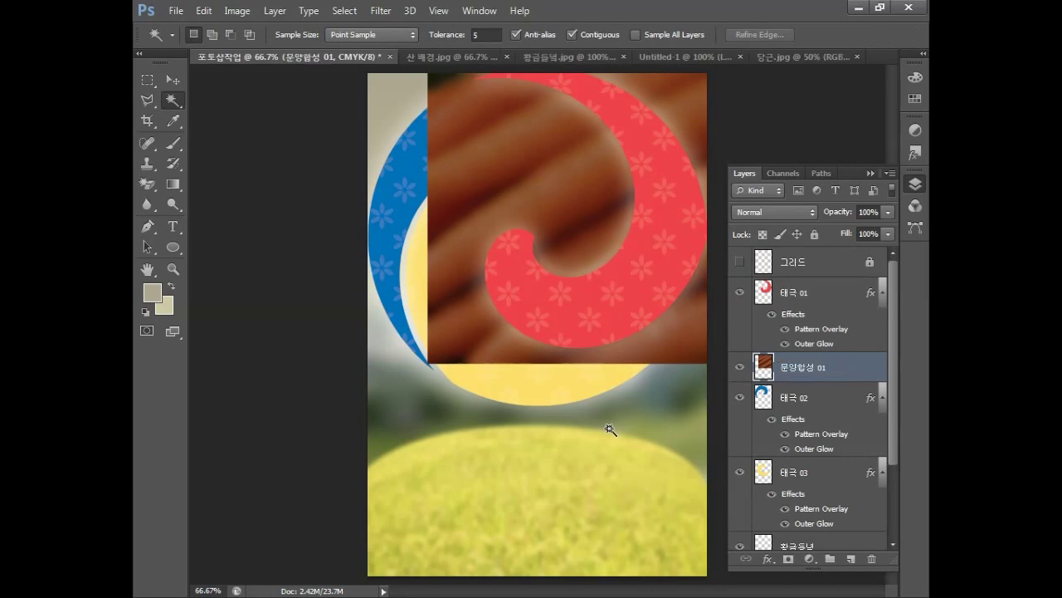
drag(833, 371, 829, 297)
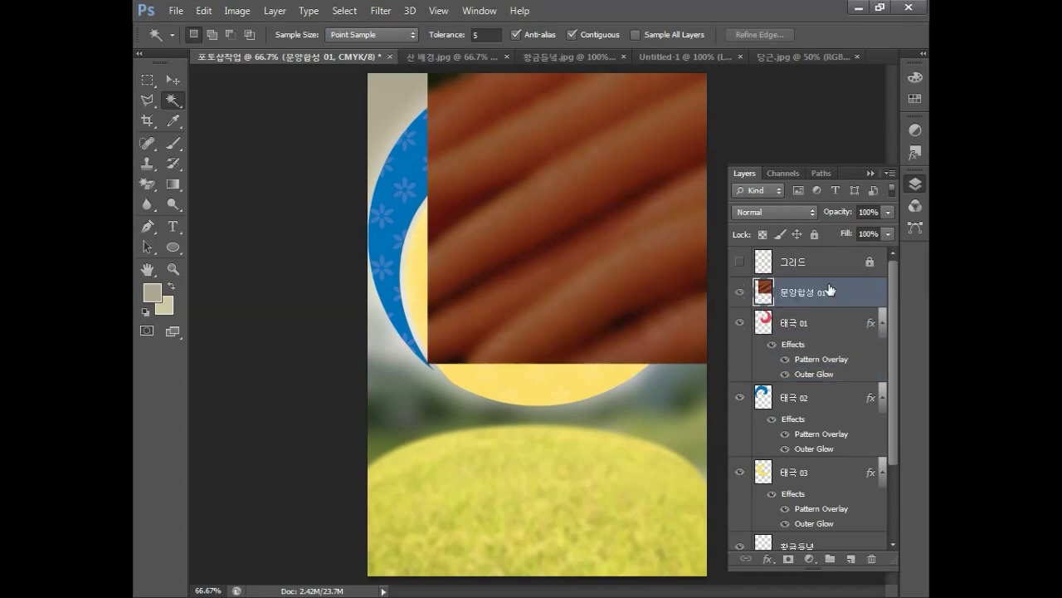
Clip the 문양합성 01 layer to 태극 01 and set its opacity to 60%.
right_click(847, 296)
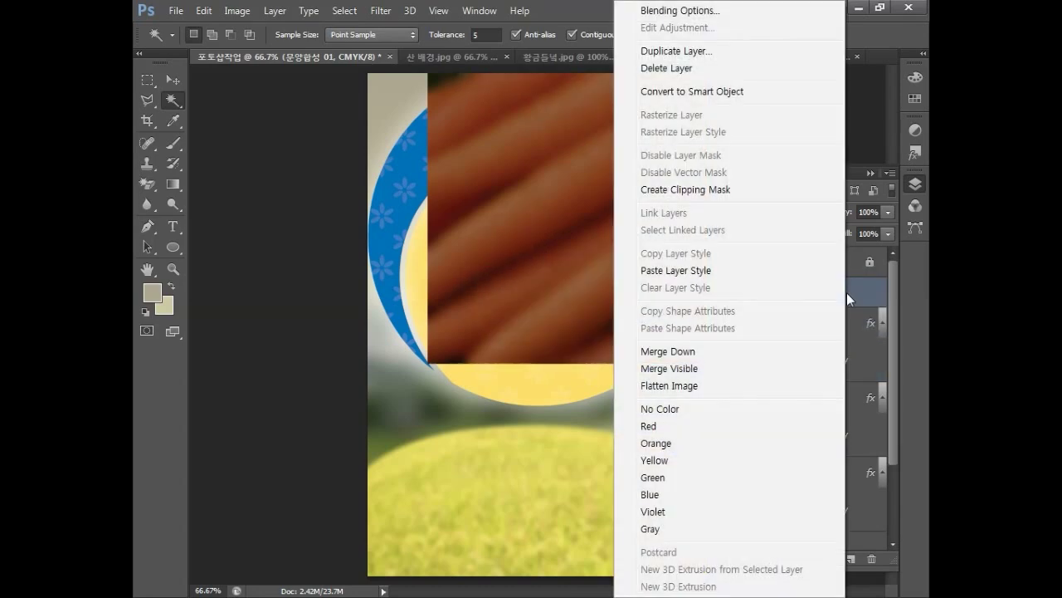
click(737, 194)
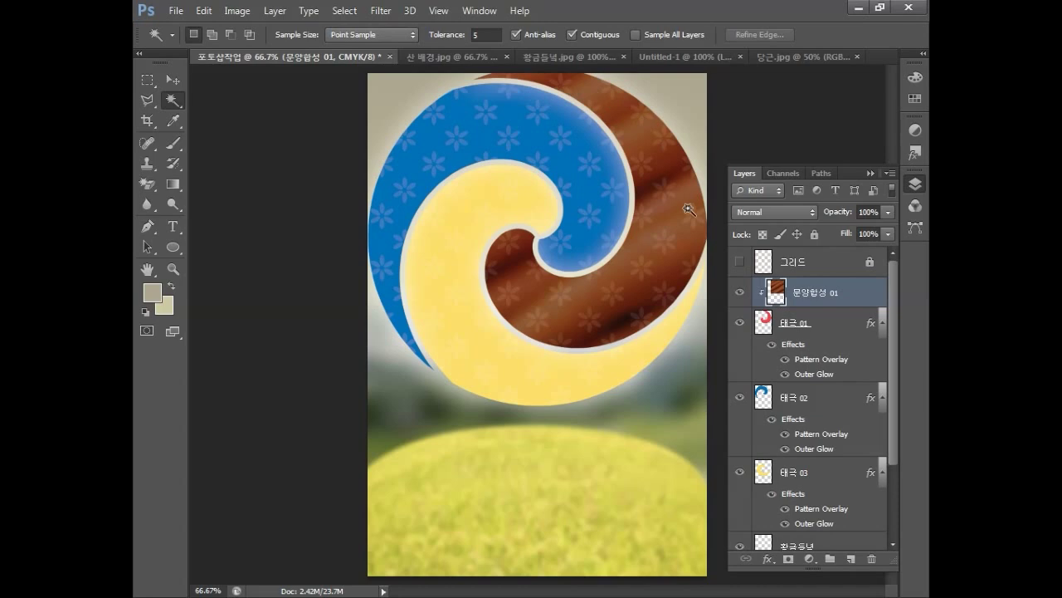
click(861, 211)
text(60)
key(Return)
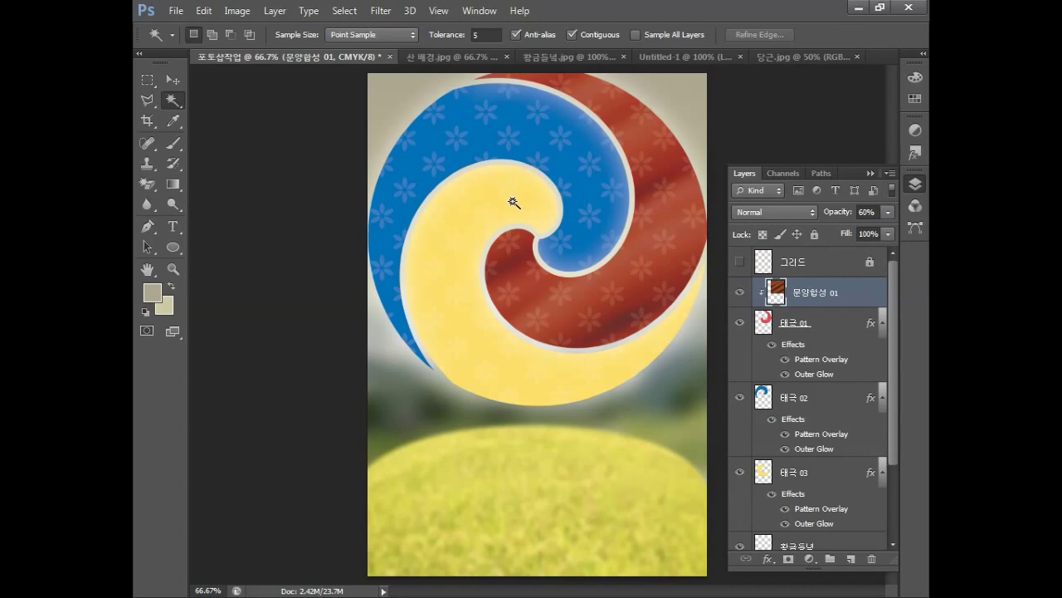
Open the blueberry photo 블루베리 from the 제공 파일 folder.
click(171, 20)
click(194, 43)
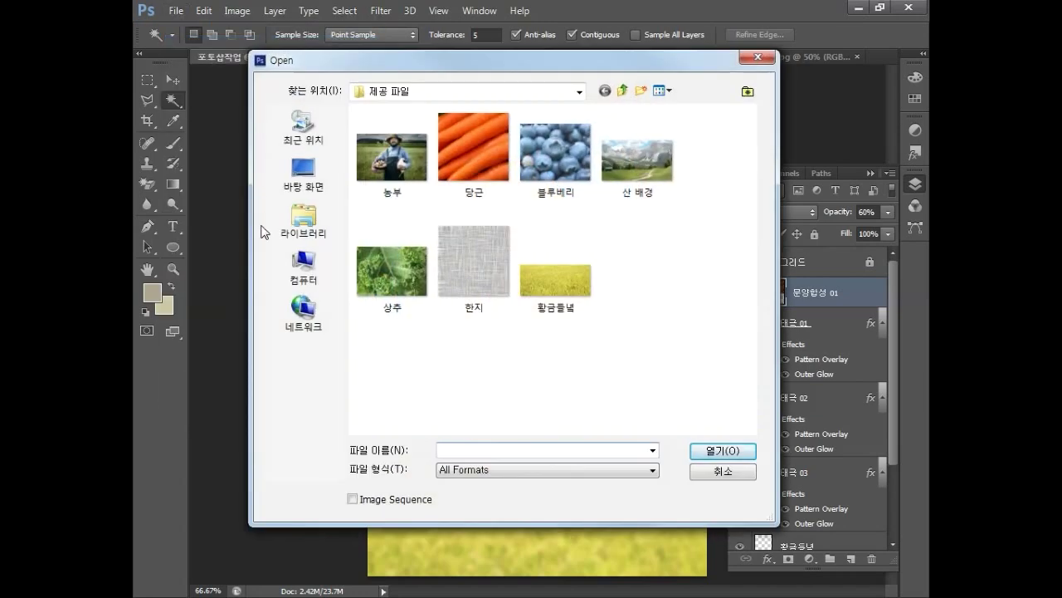
click(555, 153)
click(719, 453)
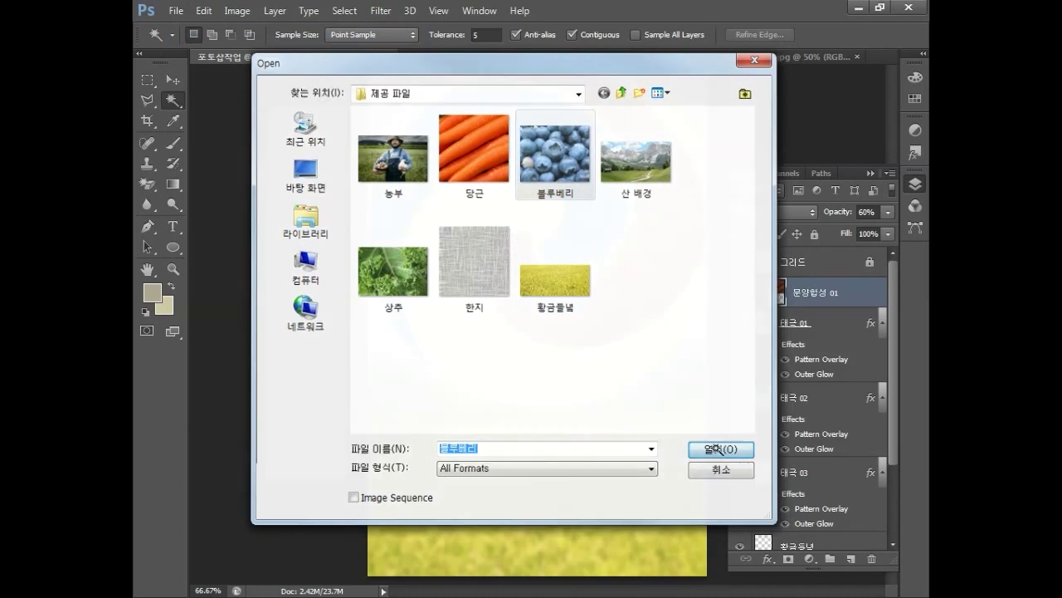
Darken the blueberry photo with Hue/Saturation, using a saturation of -15 and a lightness of -20.
click(237, 11)
mouse_move(249, 50)
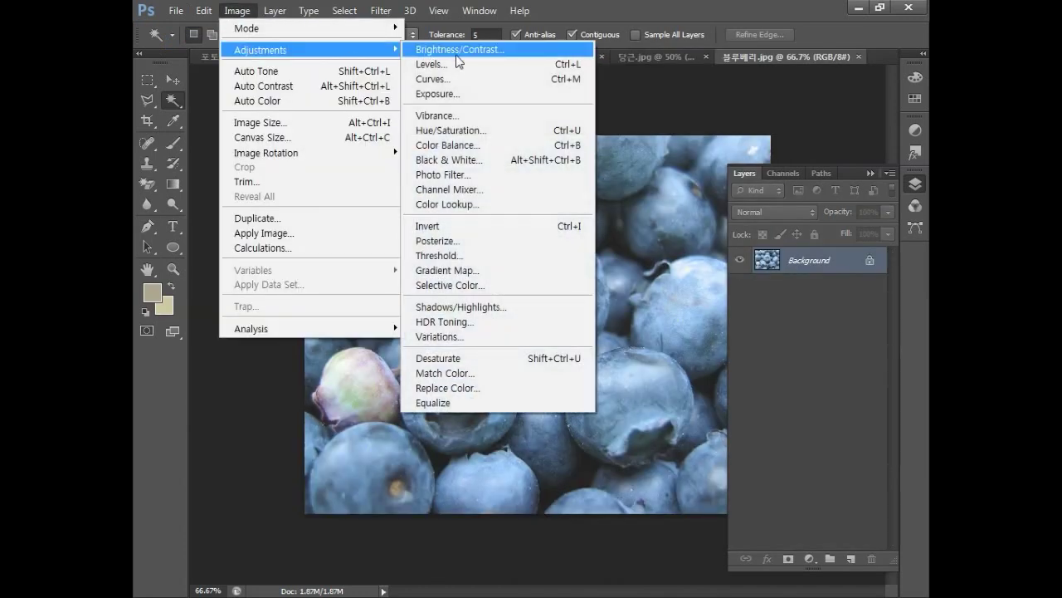
click(469, 128)
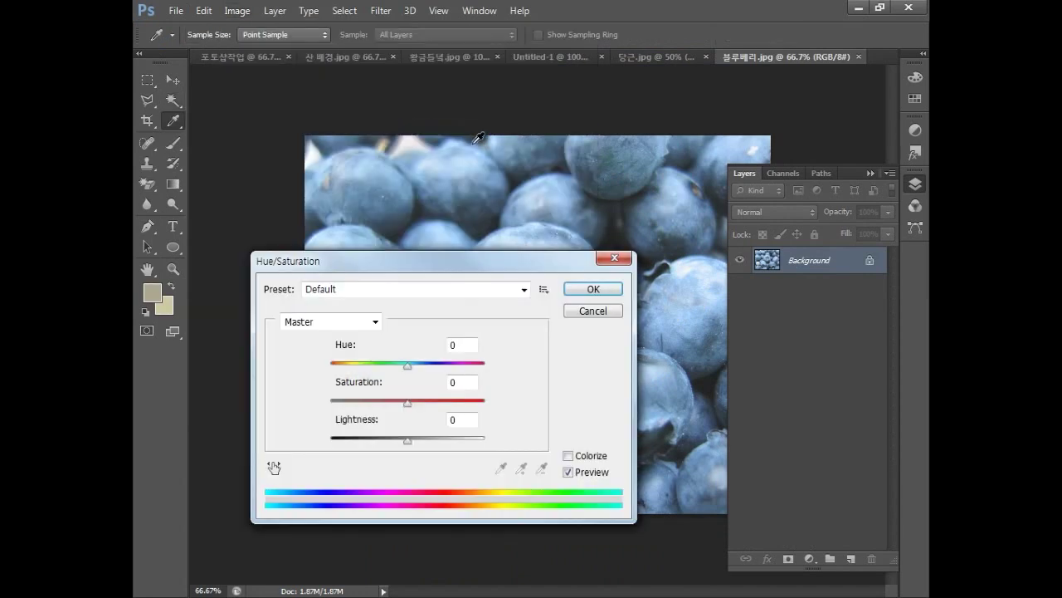
double_click(468, 383)
text(-15)
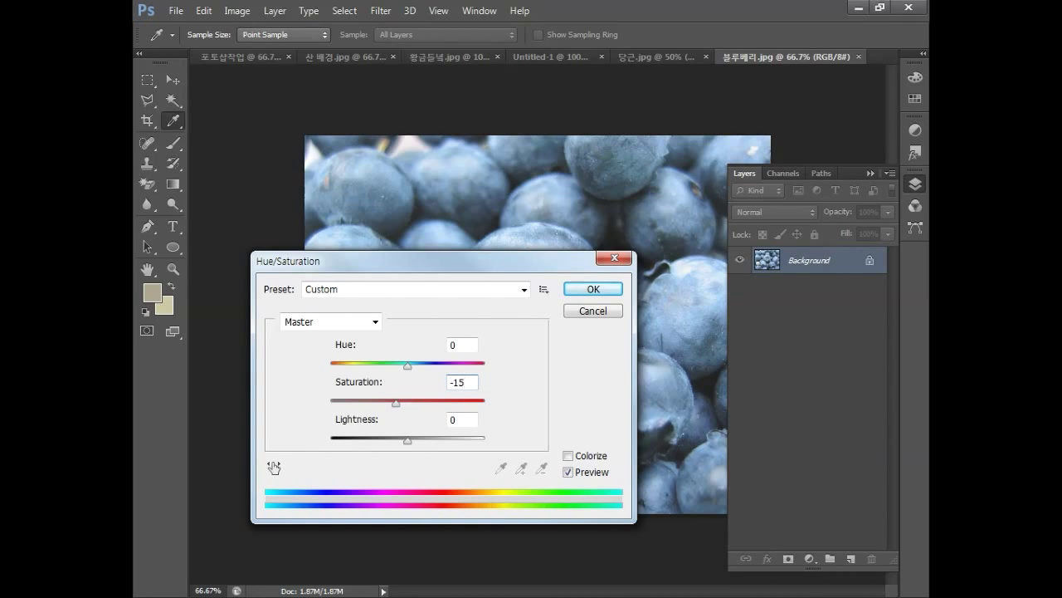
double_click(465, 419)
text(-20)
click(591, 289)
key(w)
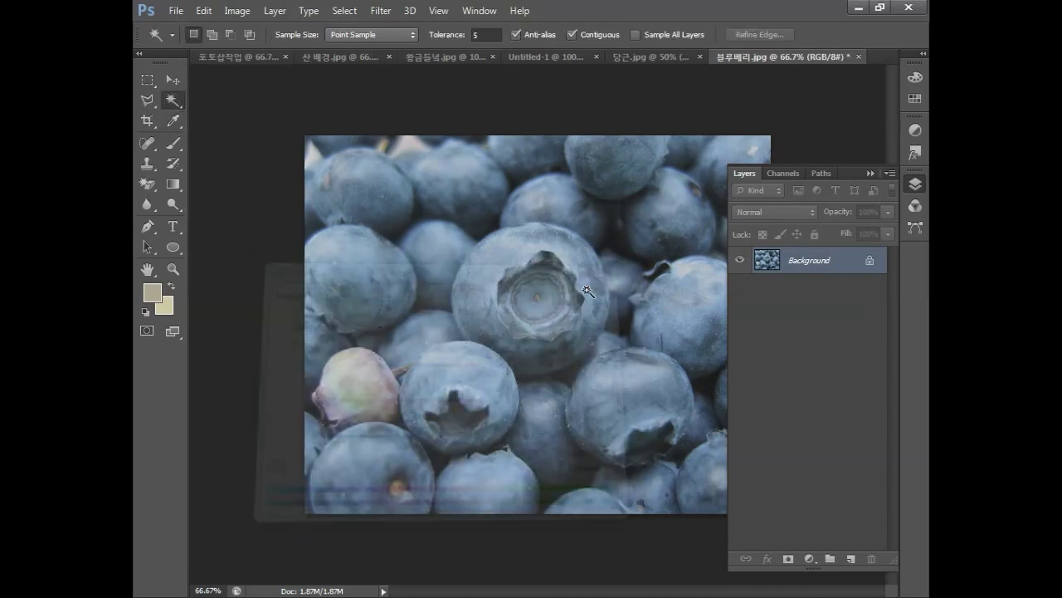
Apply a Gaussian Blur with a radius of 20 pixels to the blueberry photo.
click(384, 15)
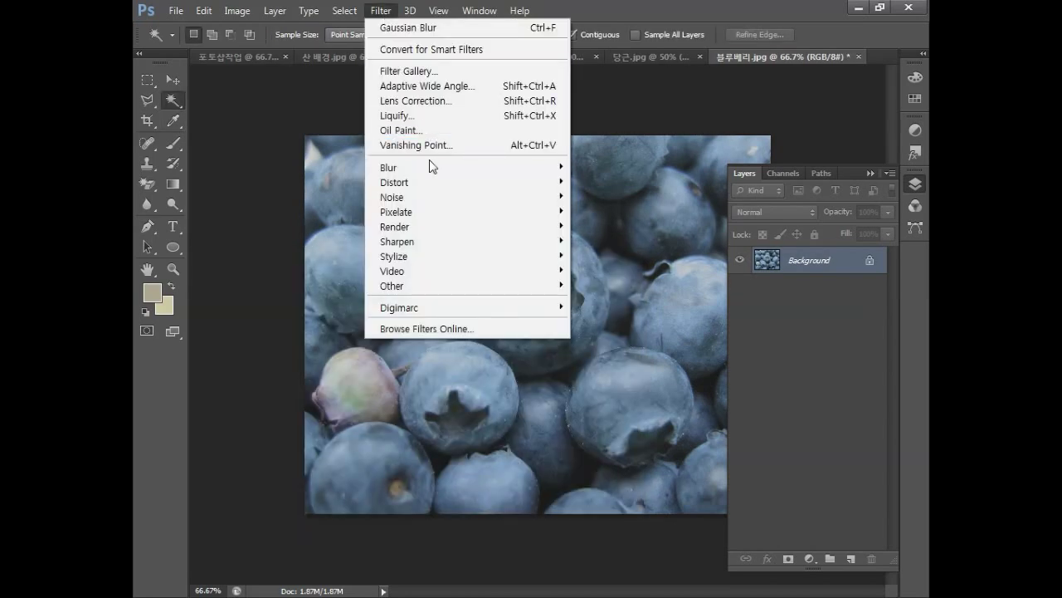
mouse_move(431, 169)
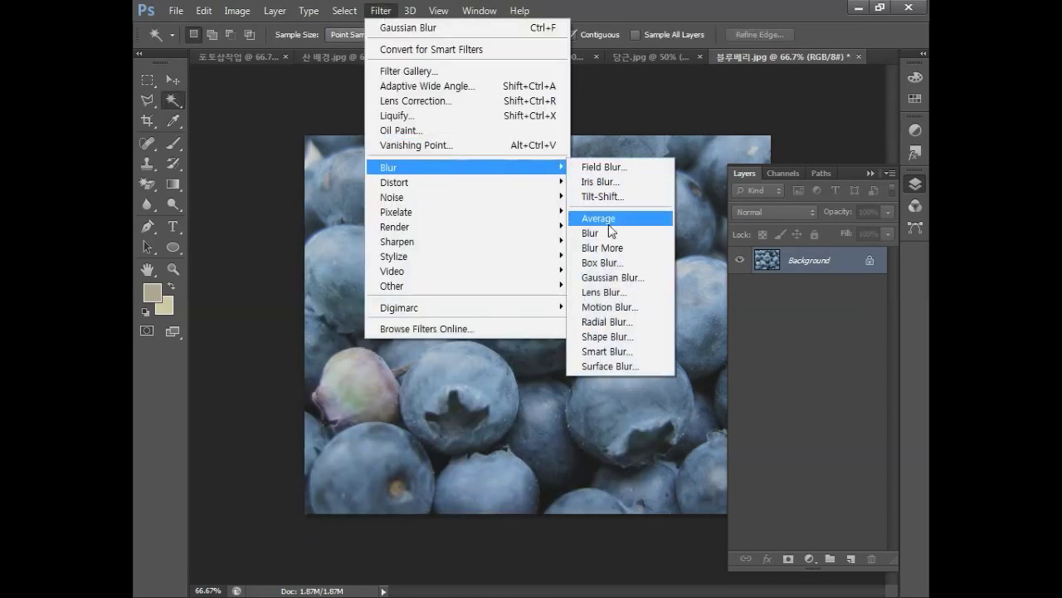
click(608, 276)
text(20)
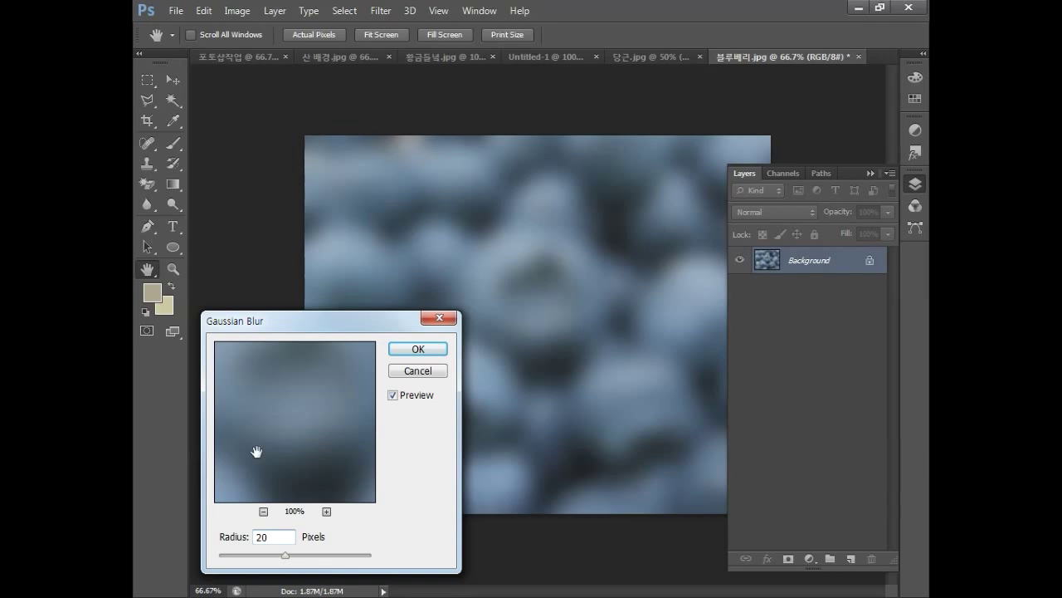
click(417, 349)
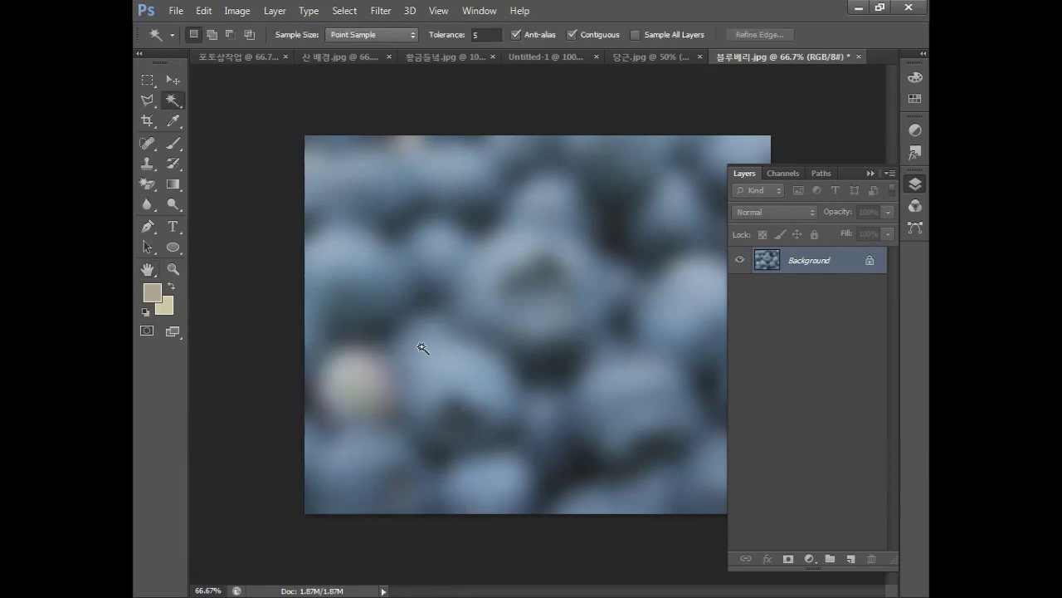
Copy the entire blurred blueberry image and paste it into the 포토샵작업 poster document.
key(ctrl+a)
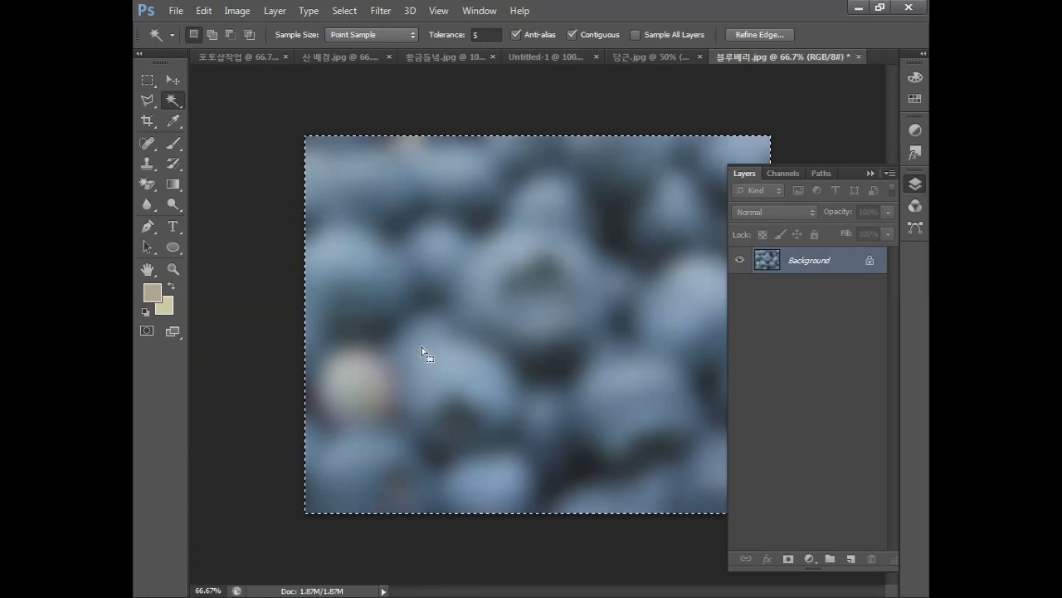
click(252, 60)
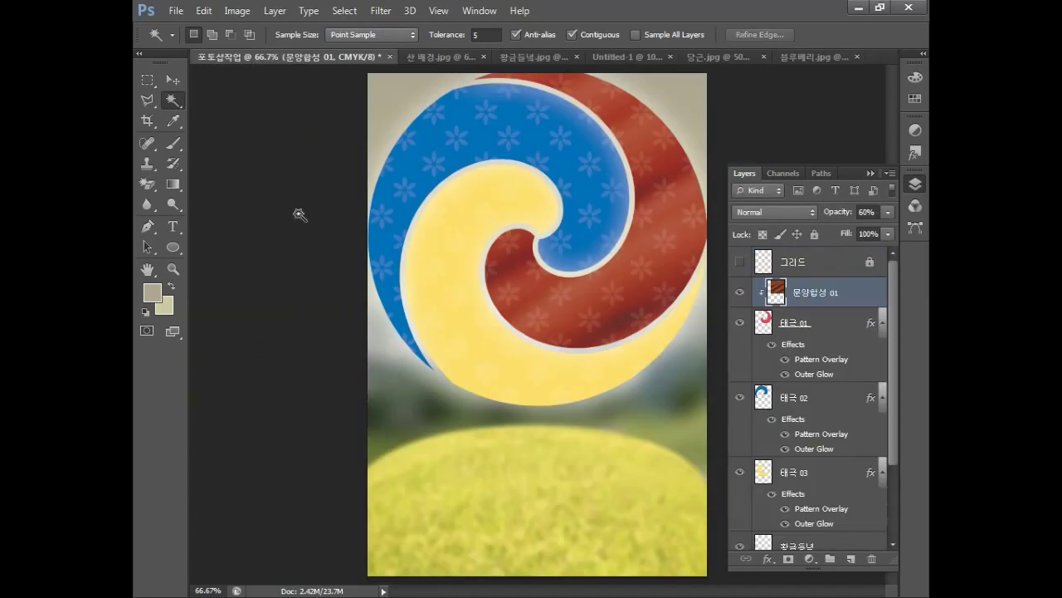
key(ctrl+v)
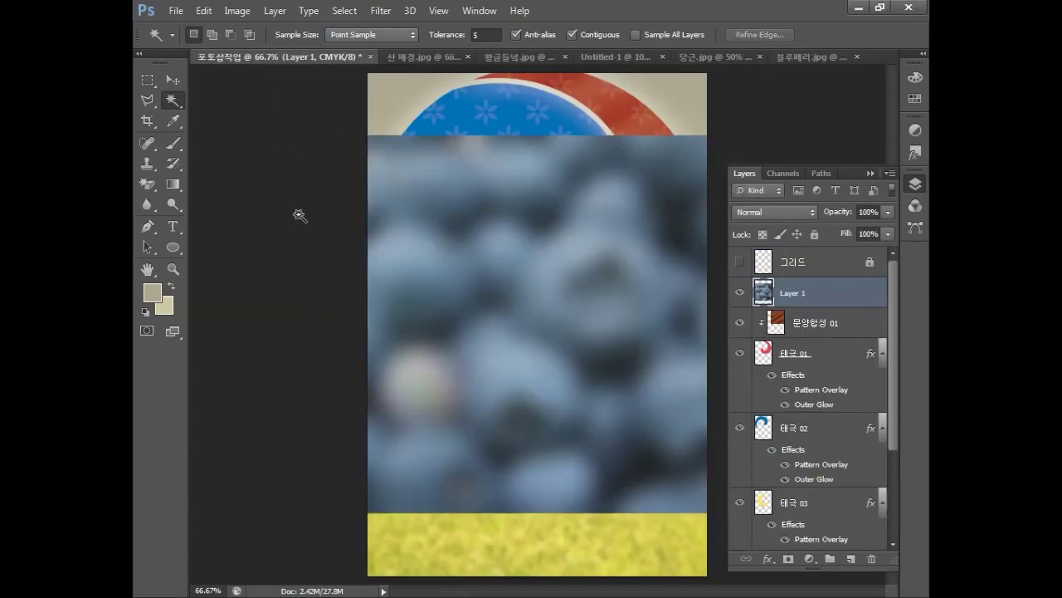
Scale down the pasted blueberry layer and position it so it covers the blue taegeuk shape.
key(ctrl+t)
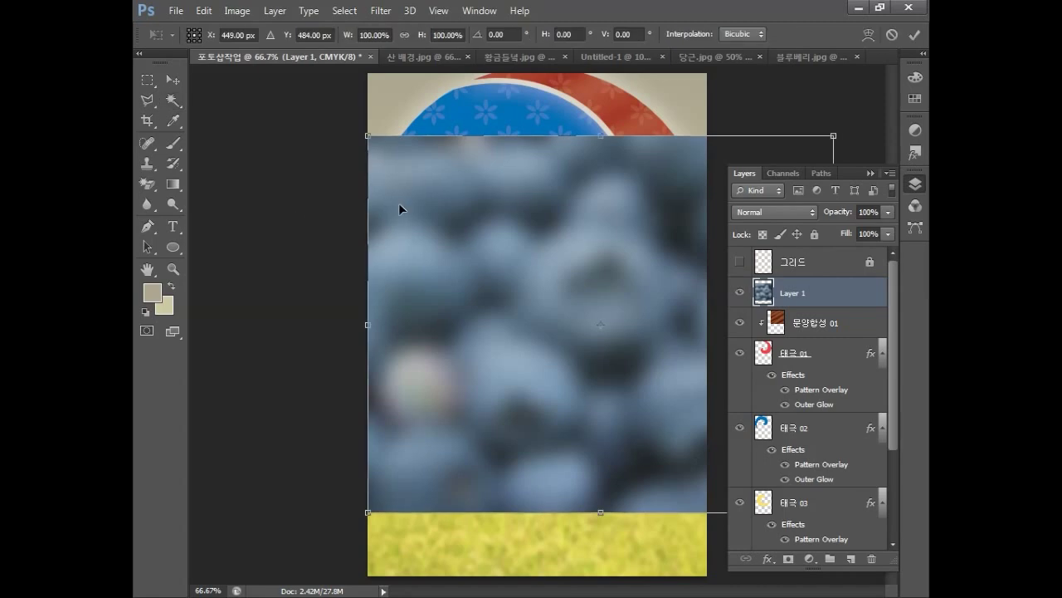
drag(834, 137, 718, 235)
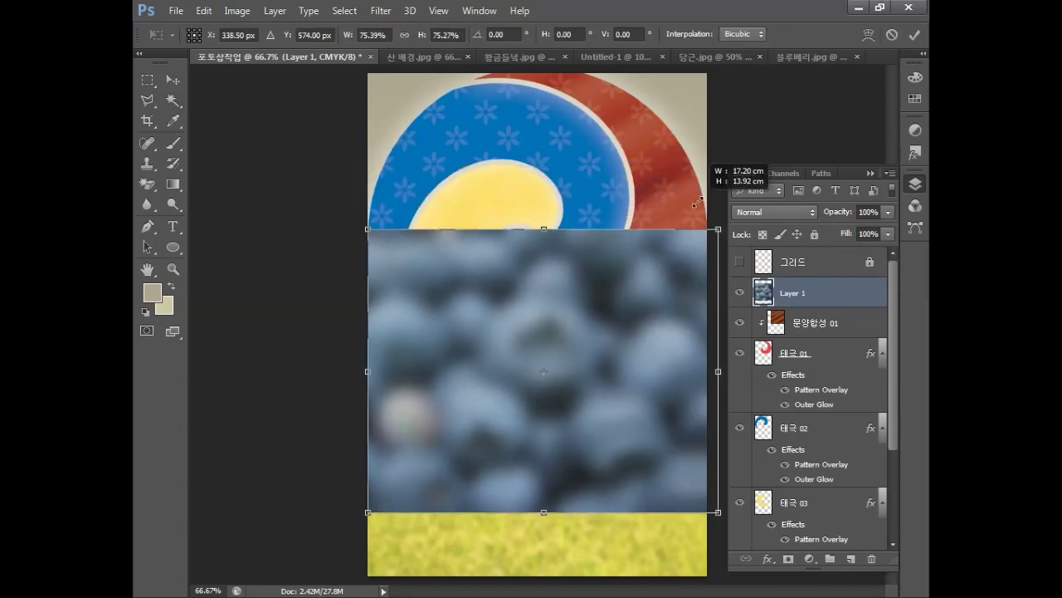
drag(639, 302, 632, 154)
drag(719, 364, 744, 390)
key(Return)
key(w)
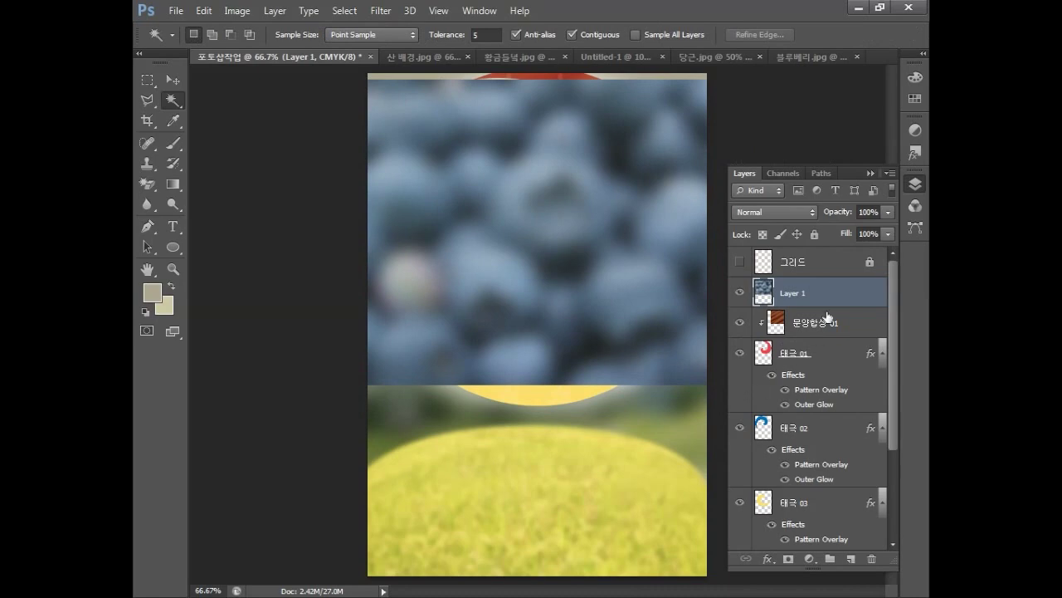
Move the blurred blueberry layer directly above the 태극 02 layer and rename it 문양합성 02.
drag(828, 300, 834, 414)
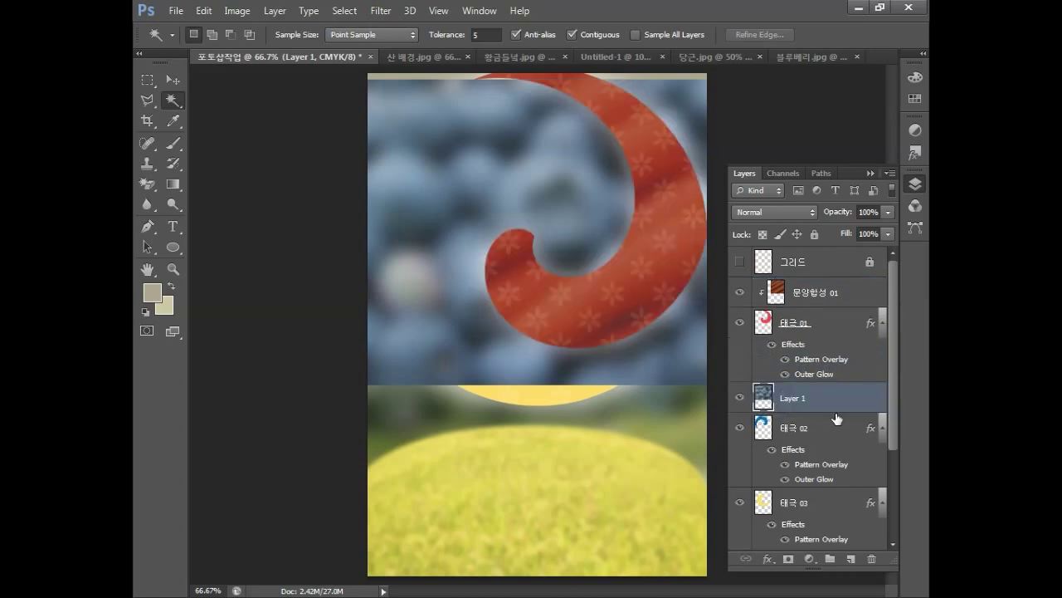
double_click(792, 398)
text(문양합)
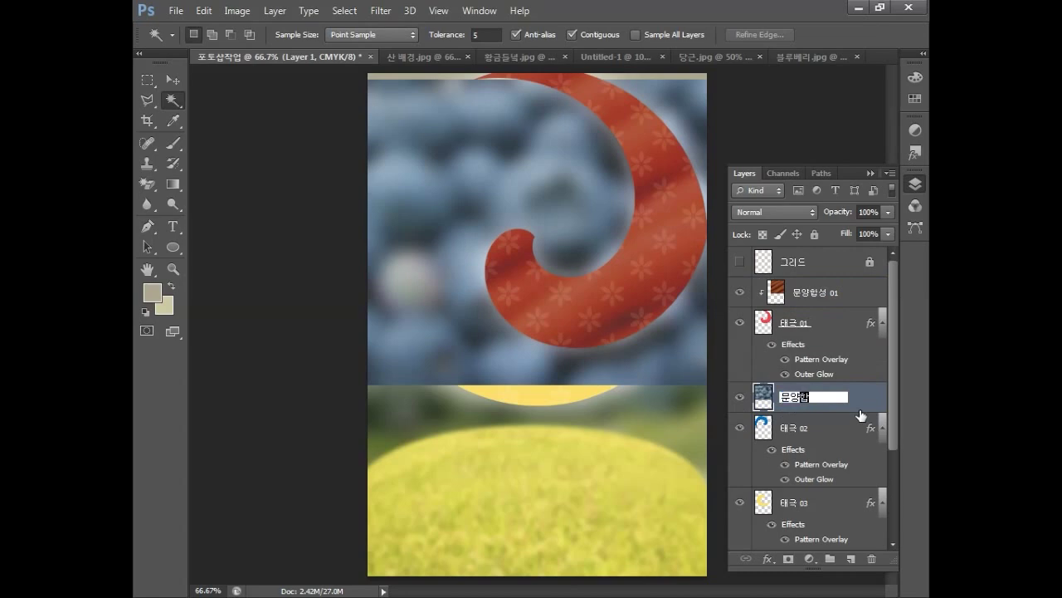
text(성 02)
key(Return)
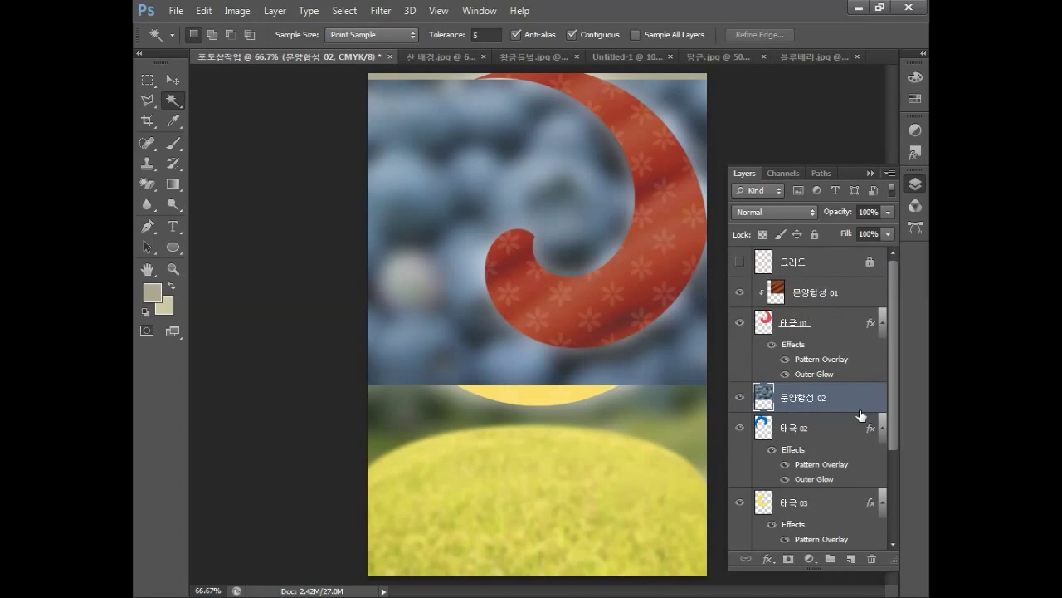
Clip the 문양합성 02 layer to the blue taegeuk shape and set its opacity to 60%.
right_click(857, 406)
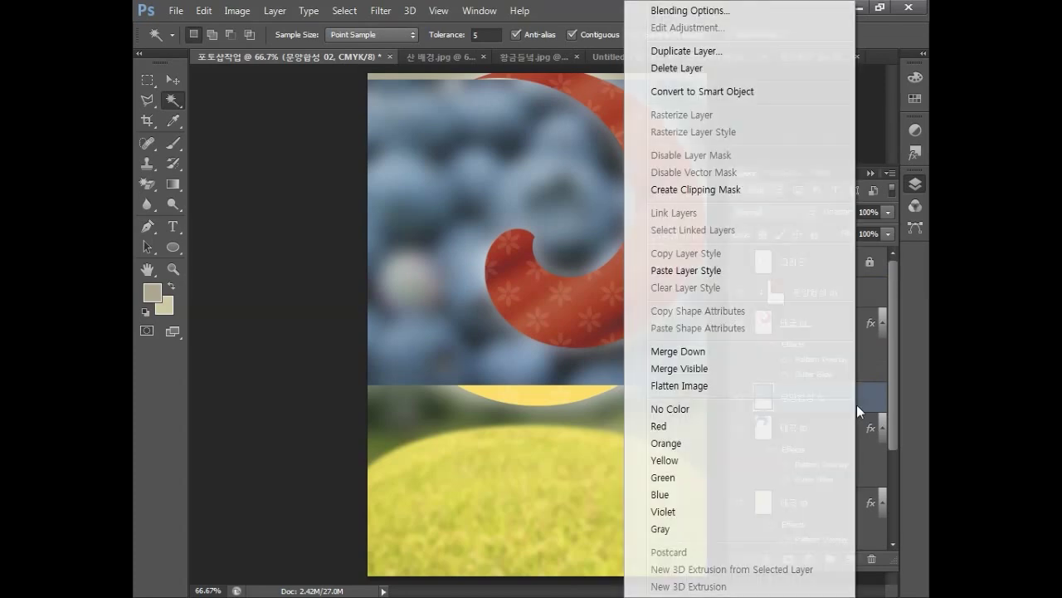
click(745, 193)
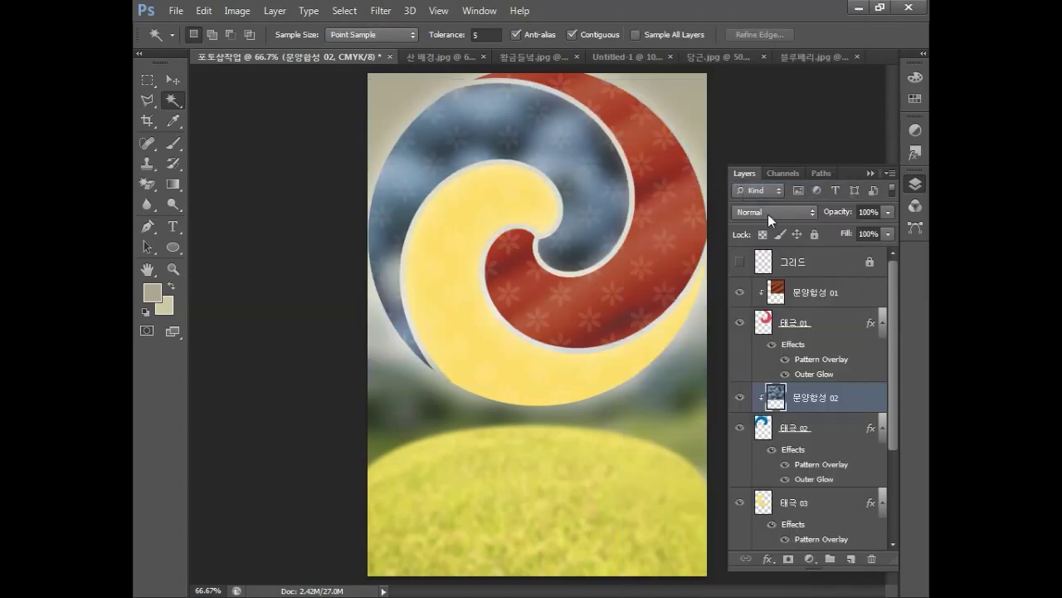
click(861, 212)
text(60)
key(Return)
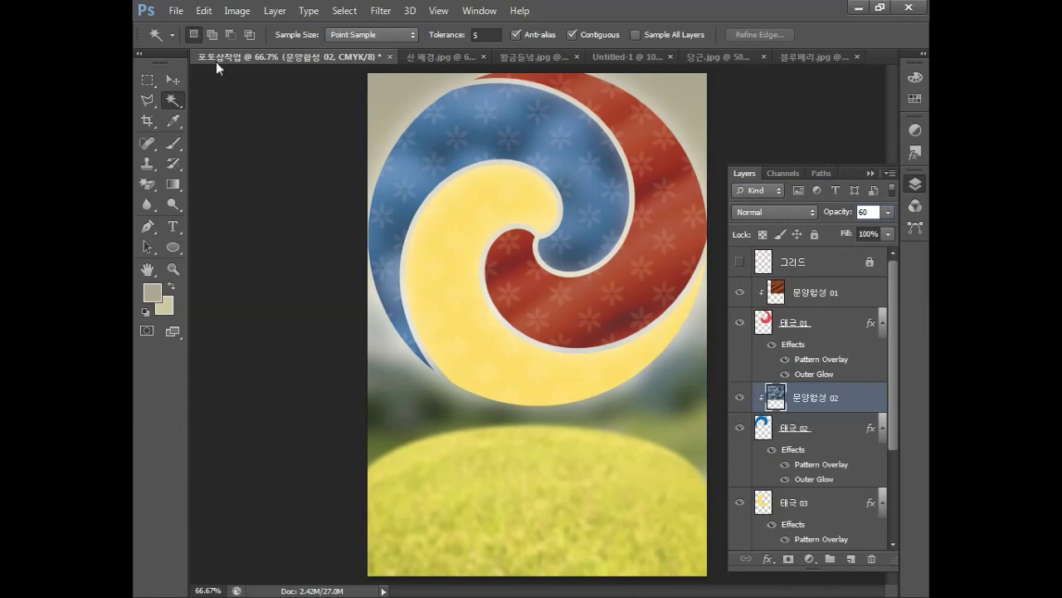
Open the lettuce photo 상추 from the 제공 파일 folder.
click(176, 10)
click(191, 41)
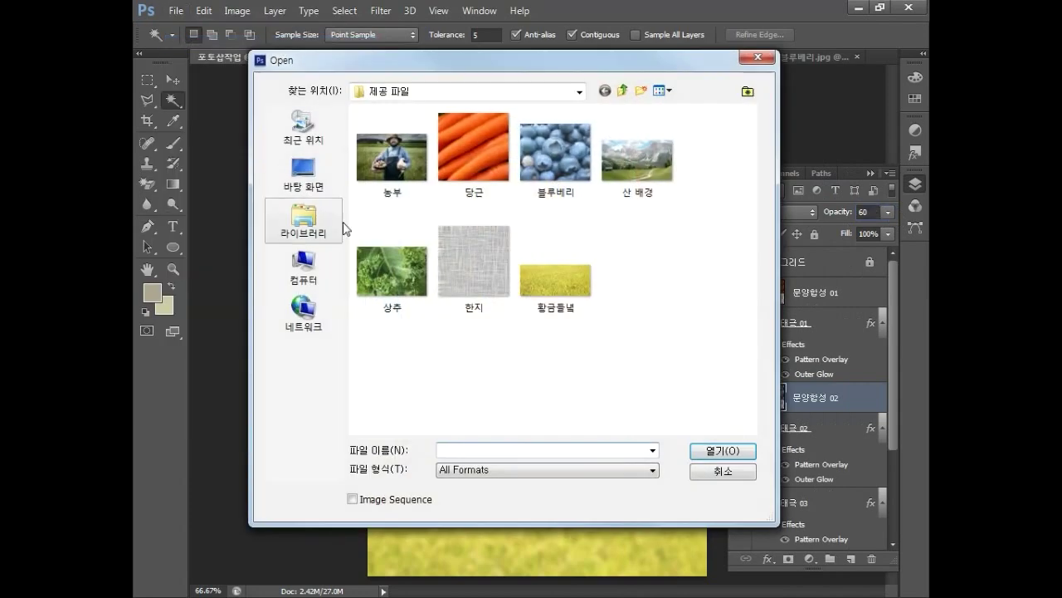
click(402, 267)
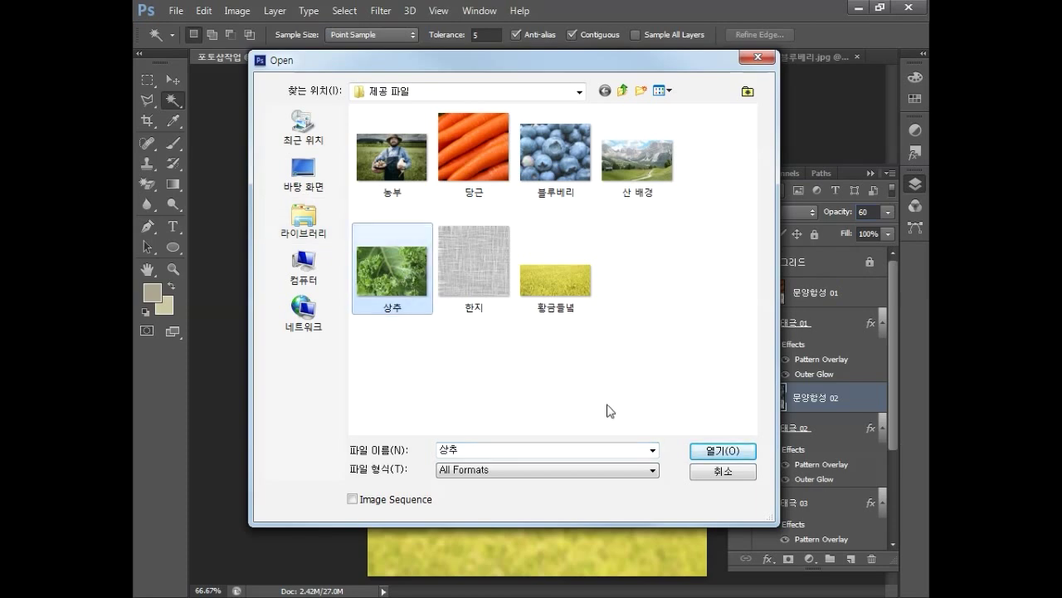
click(698, 449)
Darken the lettuce photo with Hue/Saturation, using a lightness of -20.
click(238, 11)
mouse_move(390, 55)
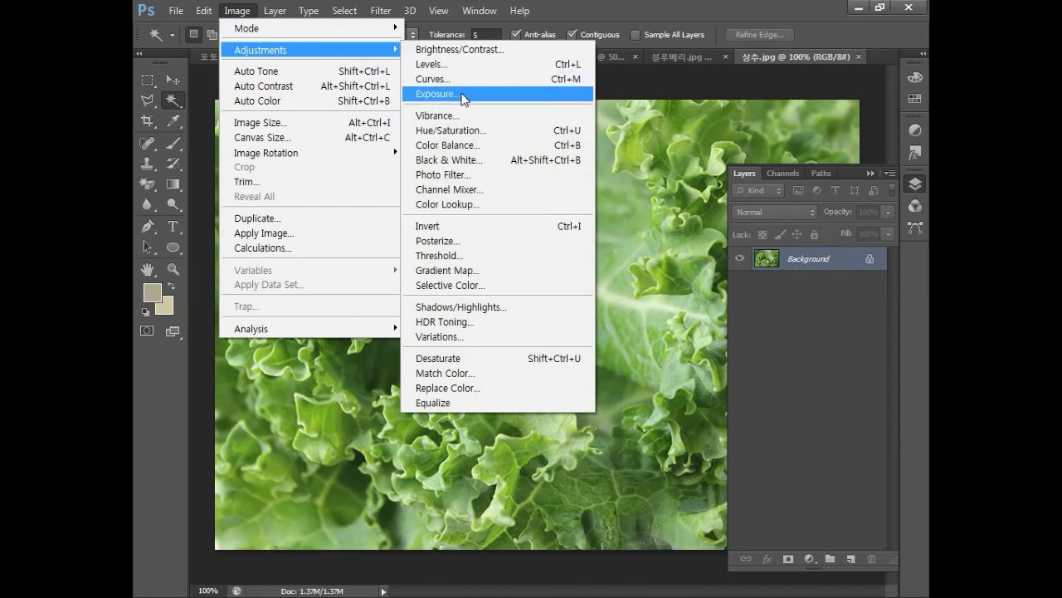
click(462, 130)
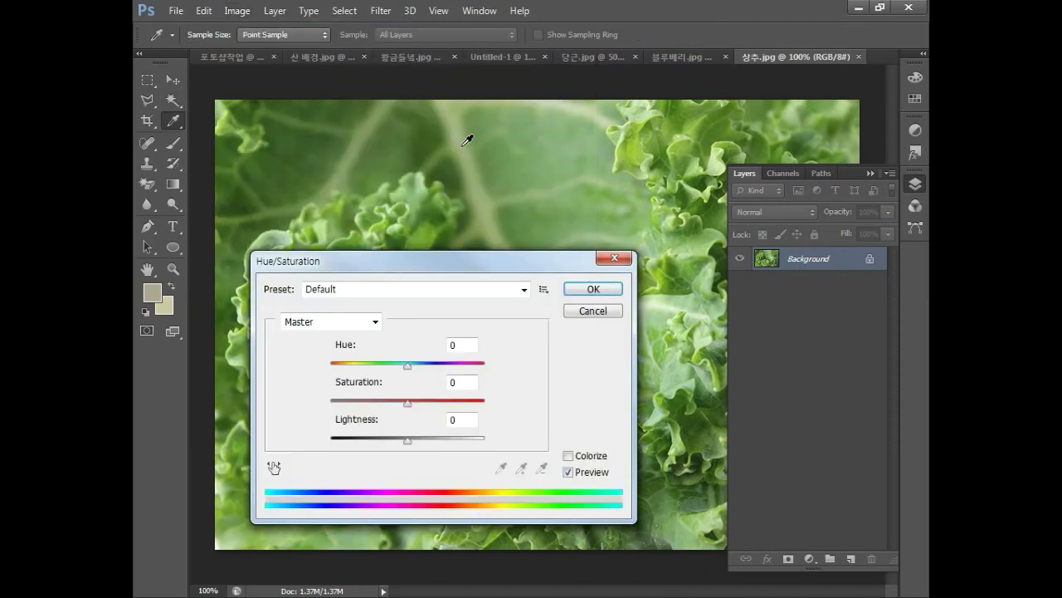
click(459, 419)
text(-20)
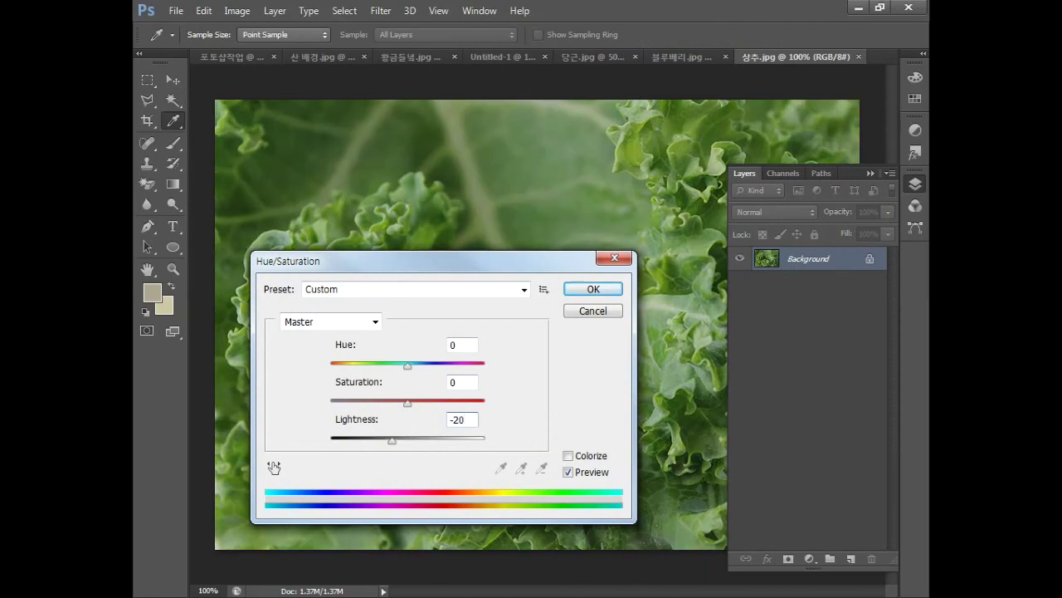
click(593, 289)
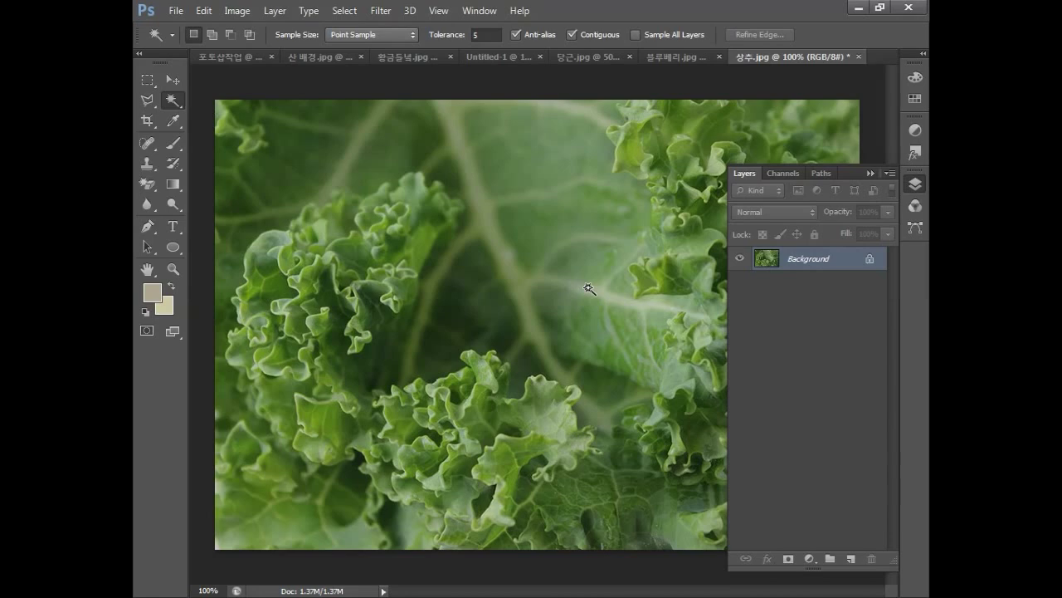
Reapply the last Gaussian Blur to the lettuce photo and copy the whole image into the 포토샵작업 poster document.
click(382, 12)
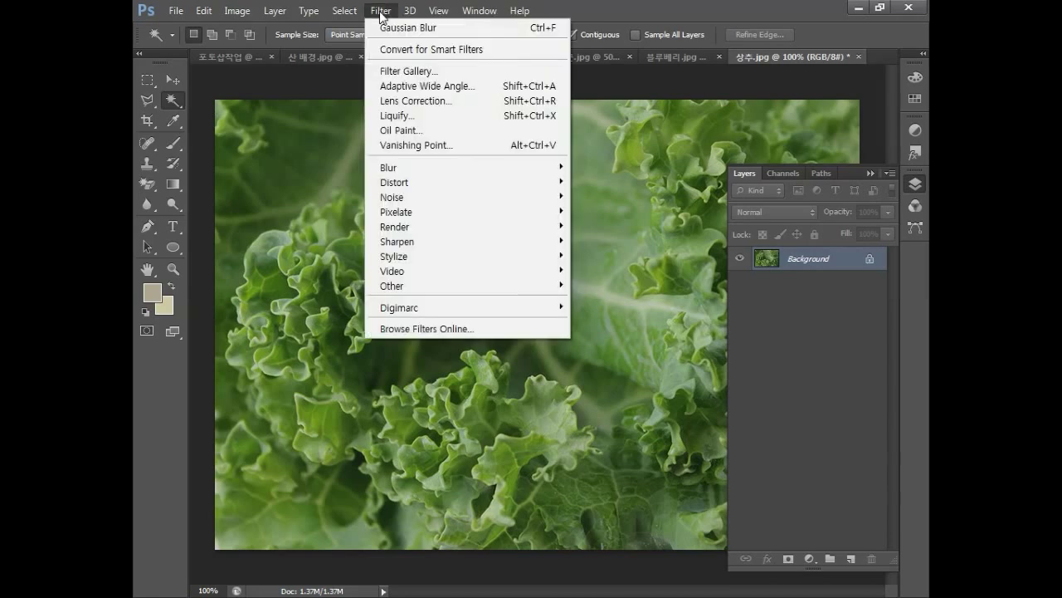
click(384, 28)
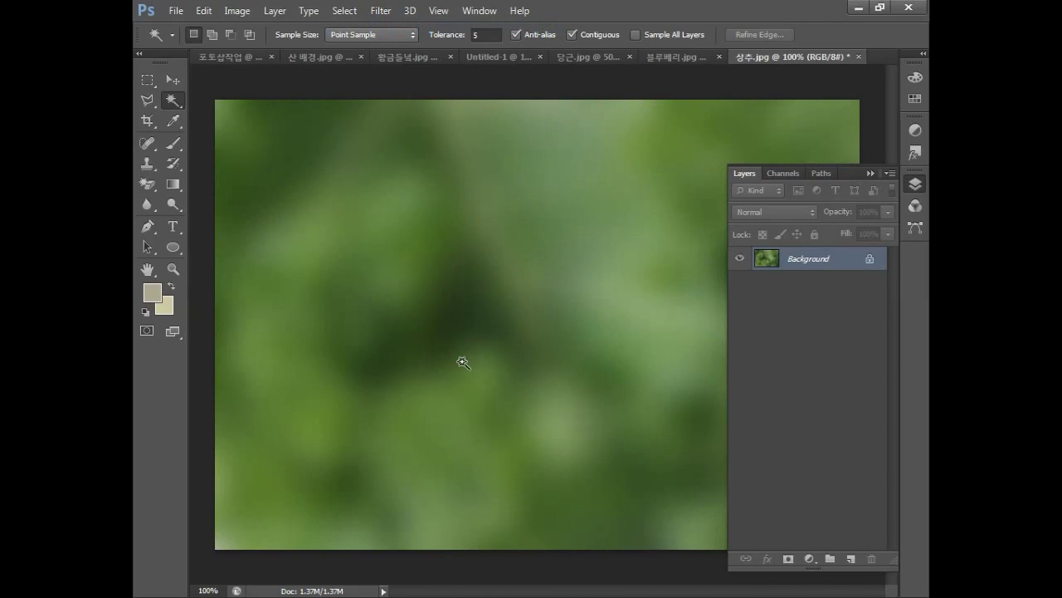
key(ctrl+a)
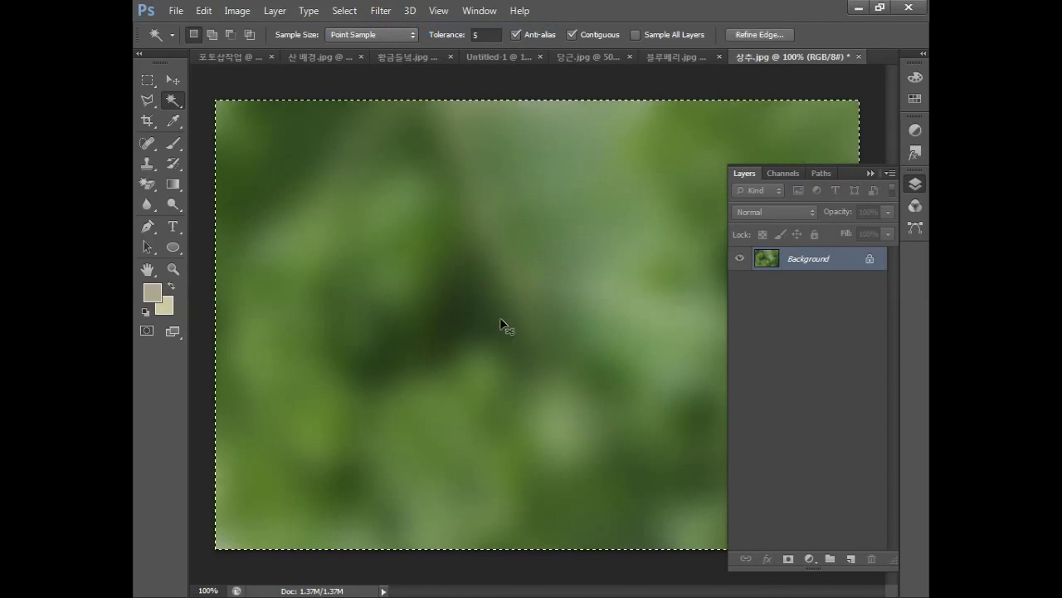
click(233, 57)
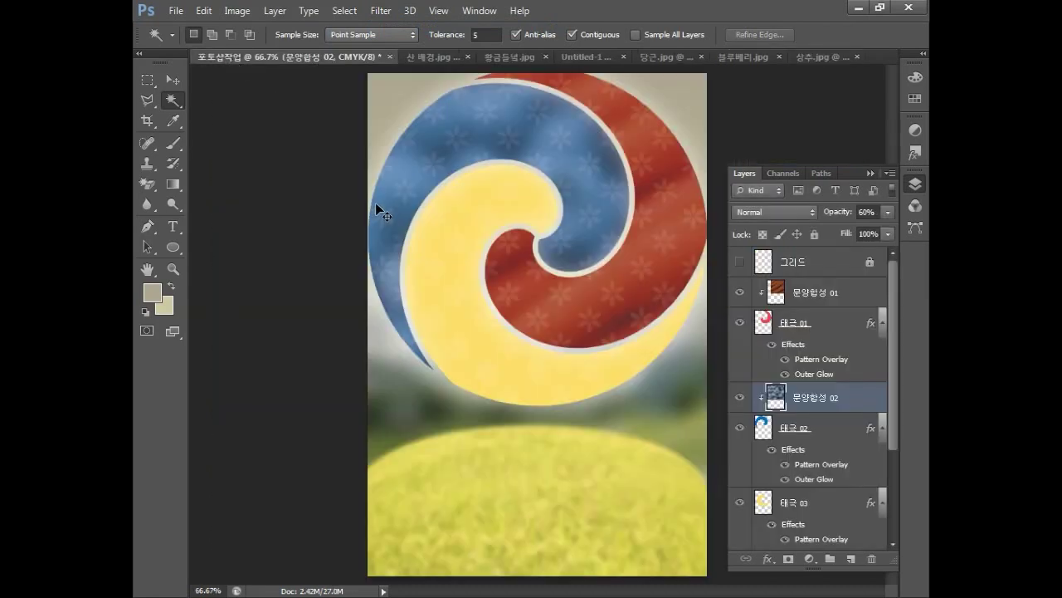
key(ctrl+v)
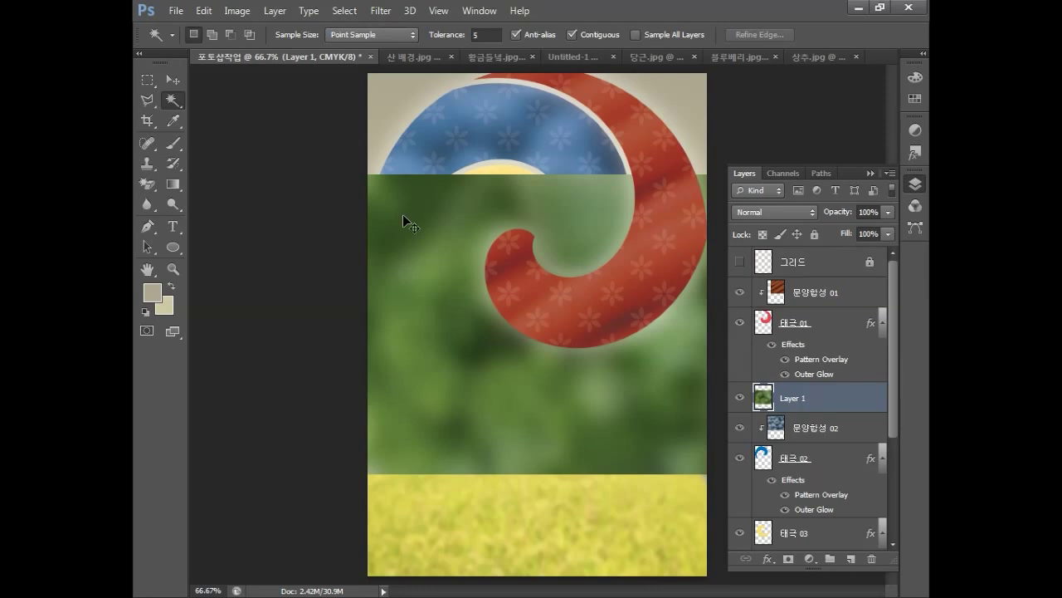
Scale the pasted lettuce layer to about 89% and position it over the yellow taegeuk shape.
key(ctrl+t)
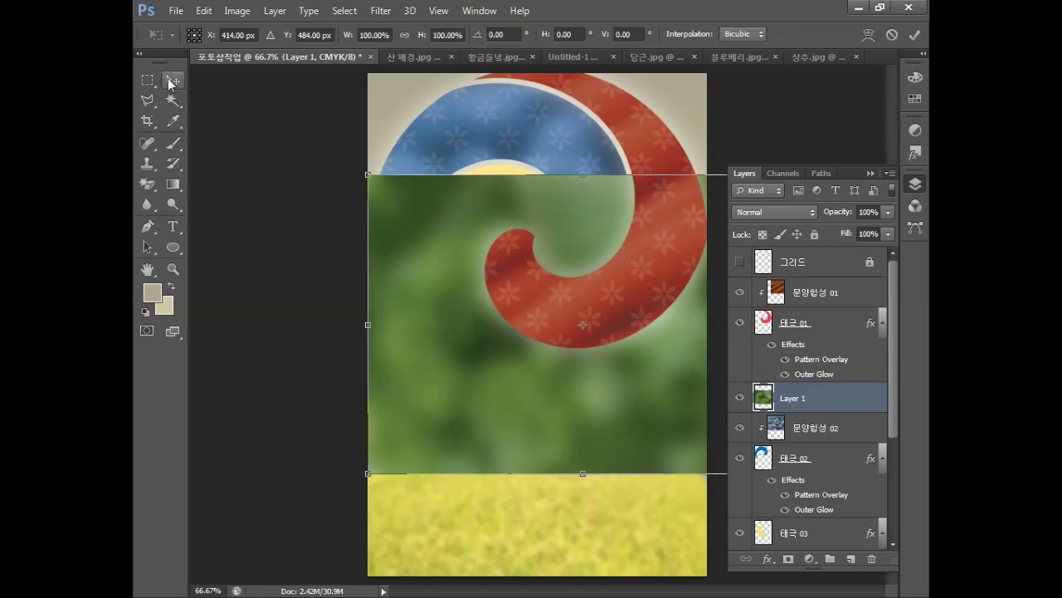
mouse_move(435, 238)
mouse_down()
mouse_move(423, 153)
mouse_move(425, 247)
mouse_move(424, 234)
mouse_up()
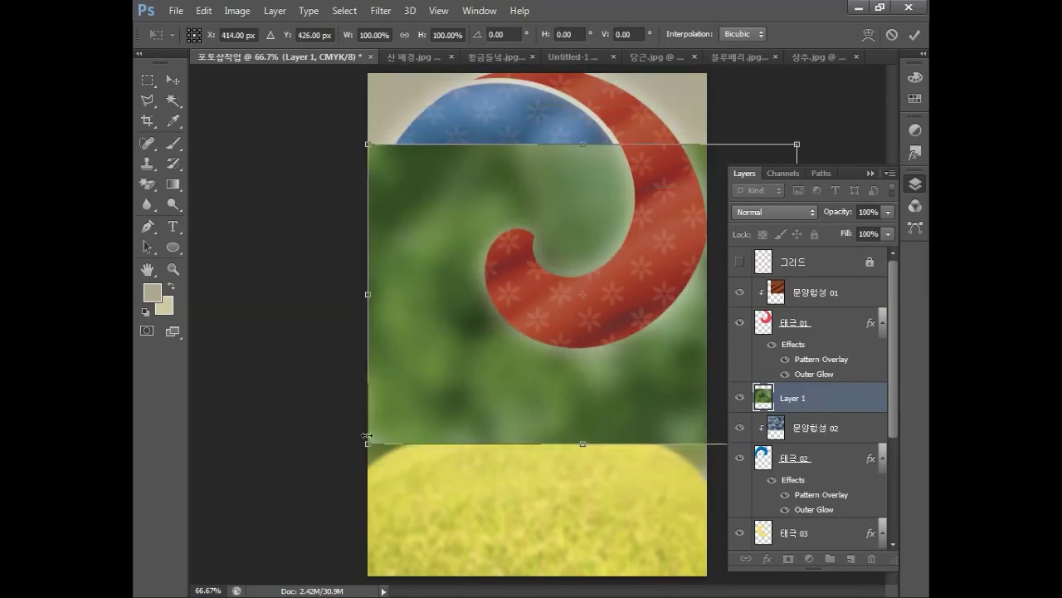
drag(366, 447, 413, 411)
drag(504, 384, 449, 383)
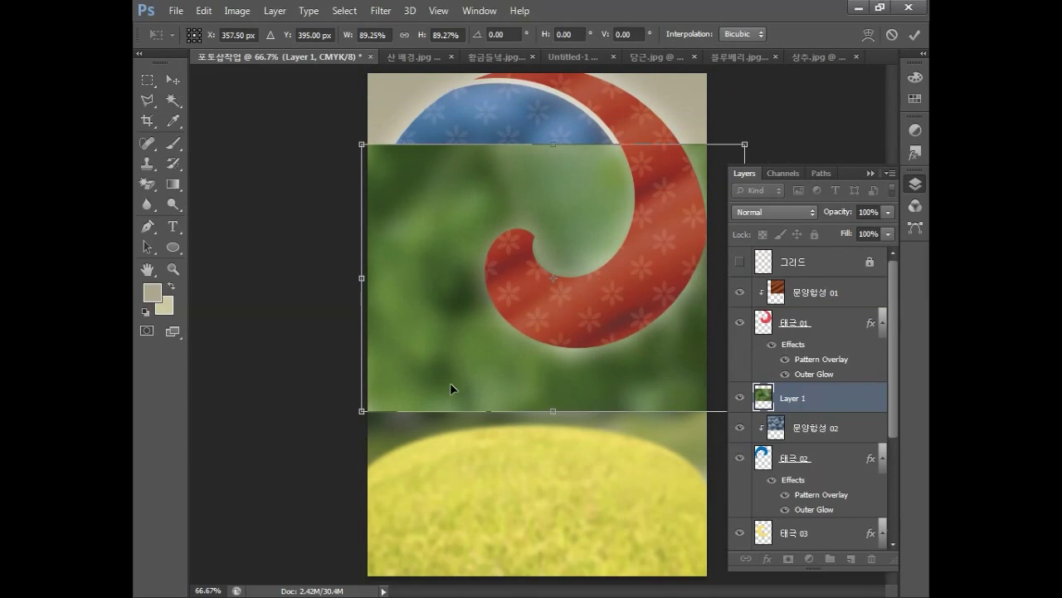
key(Return)
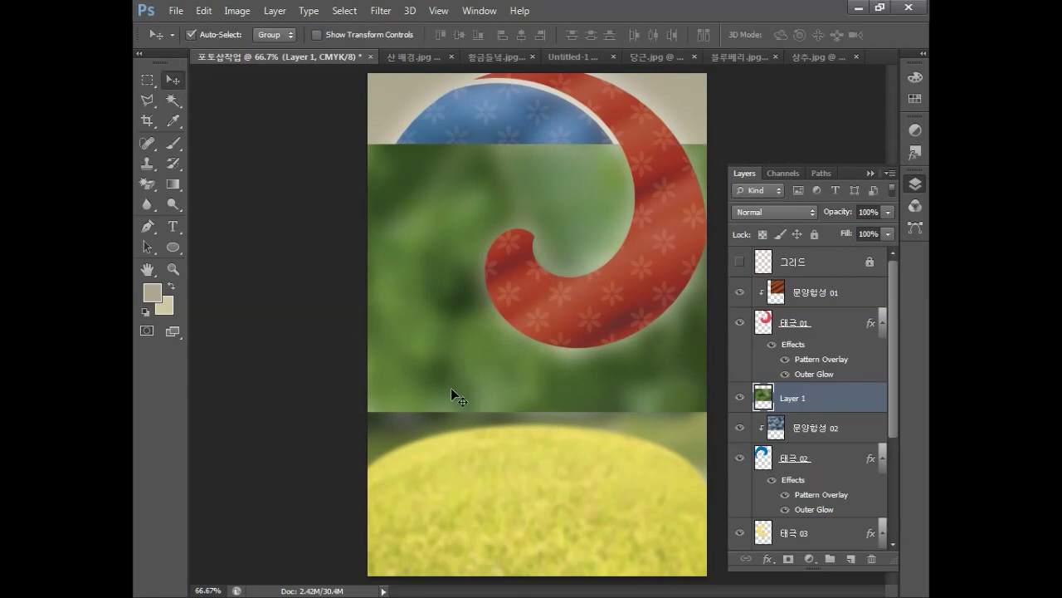
Set the lettuce layer's opacity to 60% and move it directly above the 태극 03 layer.
click(867, 212)
text(60)
key(Return)
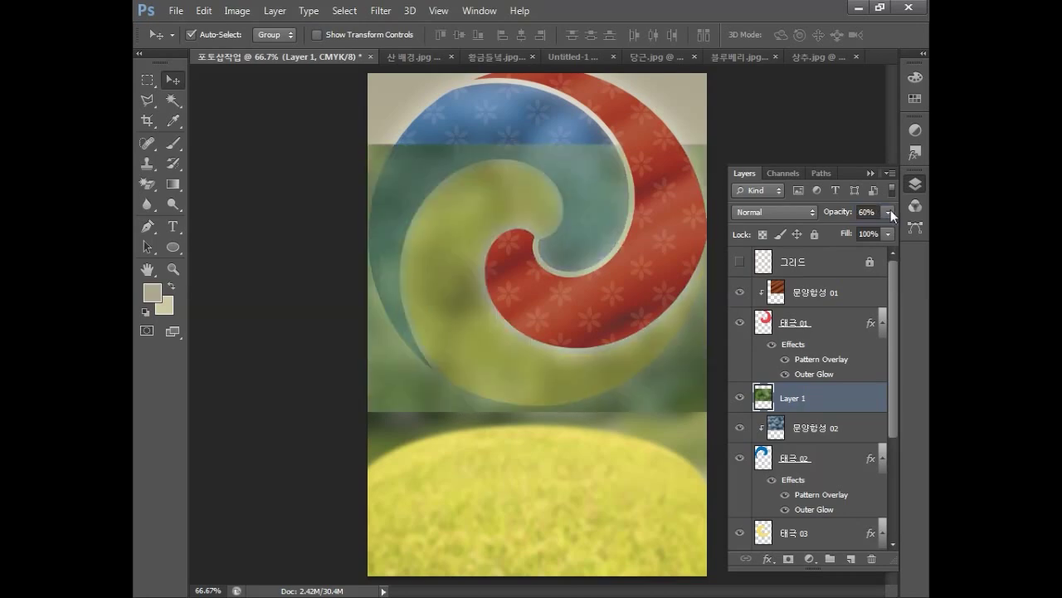
drag(842, 395, 837, 508)
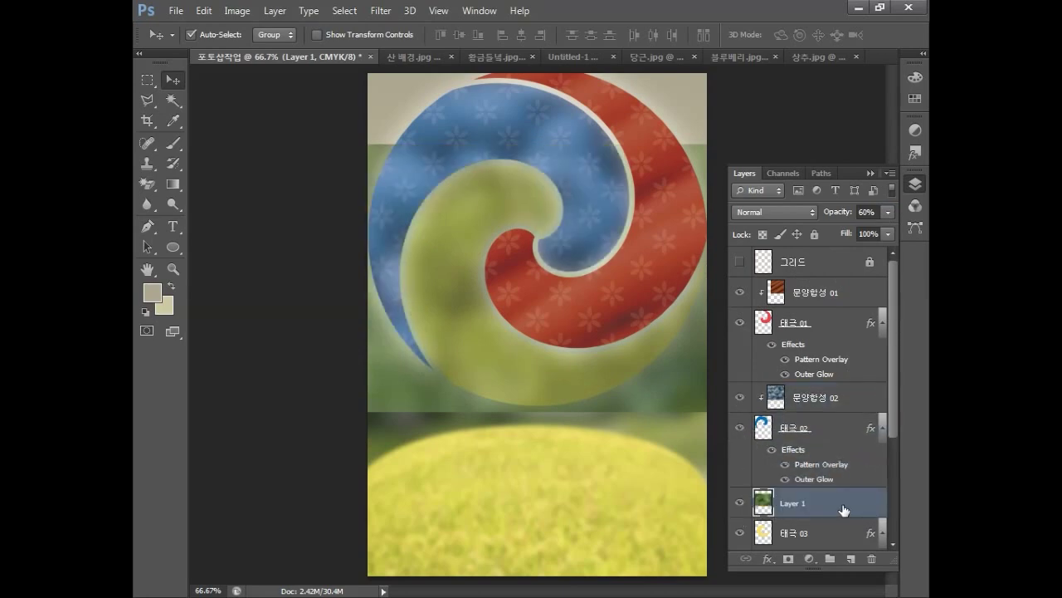
Rename the lettuce layer 문양합성 03 and clip it to the yellow taegeuk shape.
double_click(793, 503)
text(문양합성 03)
key(Return)
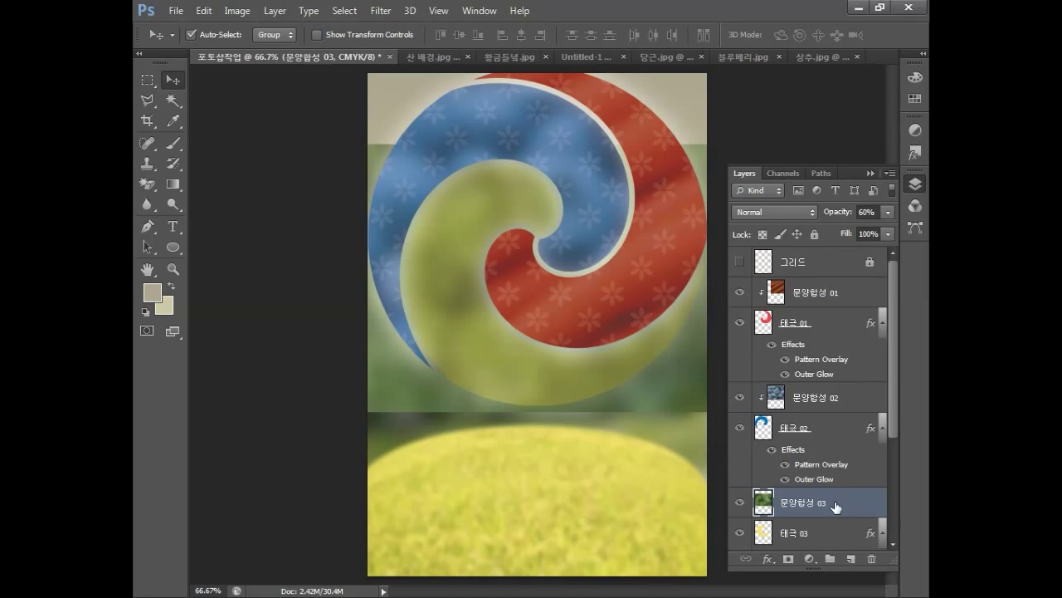
right_click(836, 507)
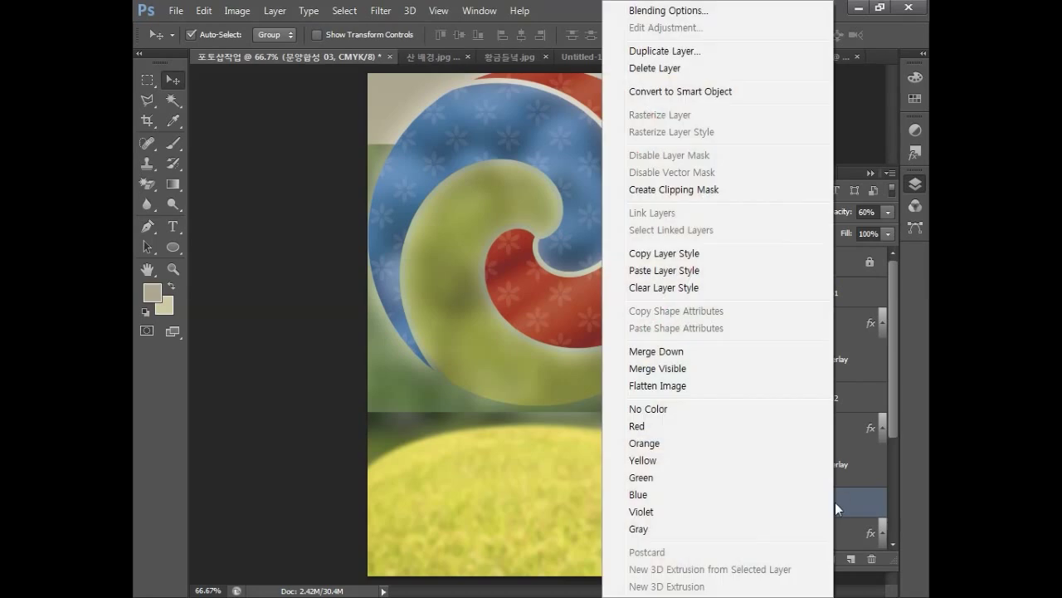
click(704, 192)
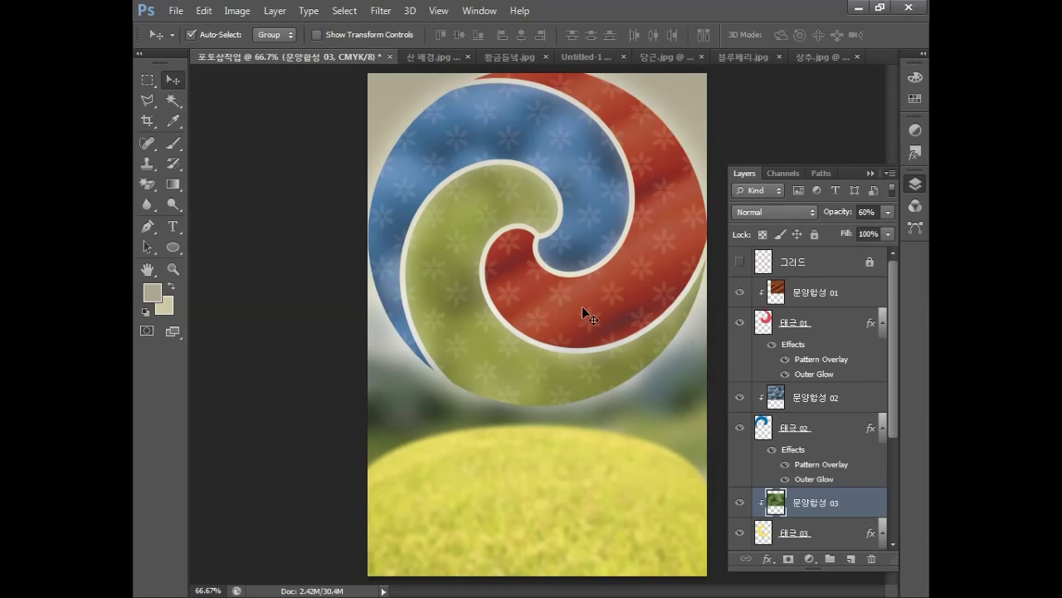
Open the 한지 paper texture image and define it as a pattern named 한지.jpg.
click(175, 12)
click(186, 43)
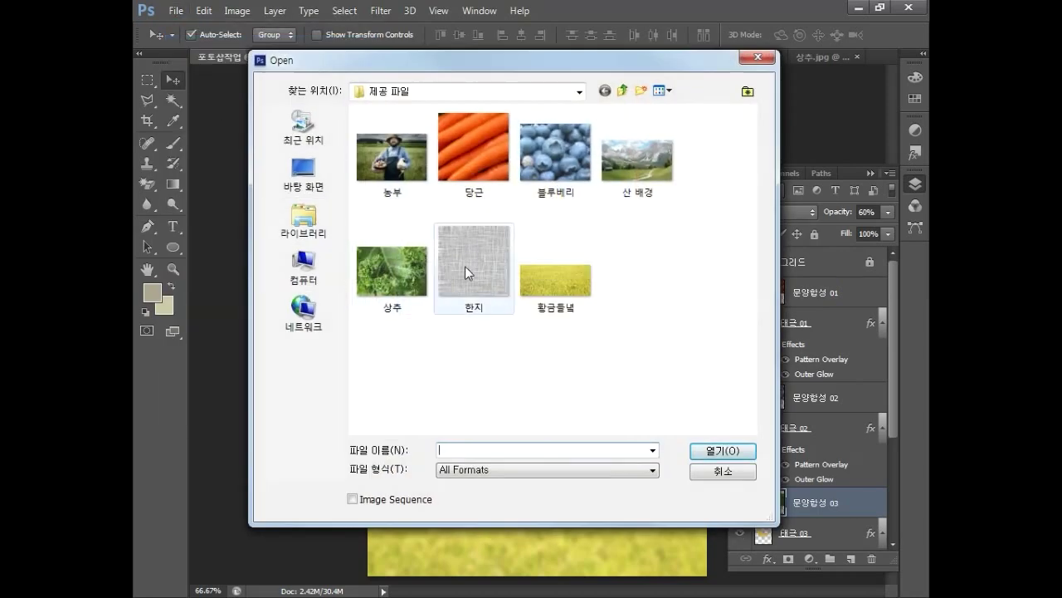
click(481, 287)
click(706, 453)
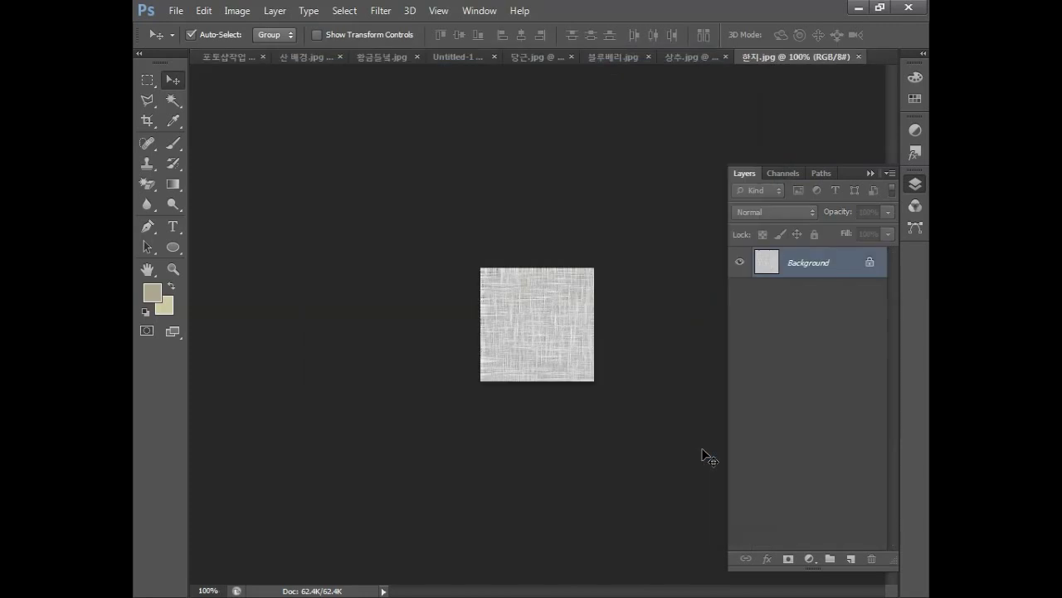
click(204, 11)
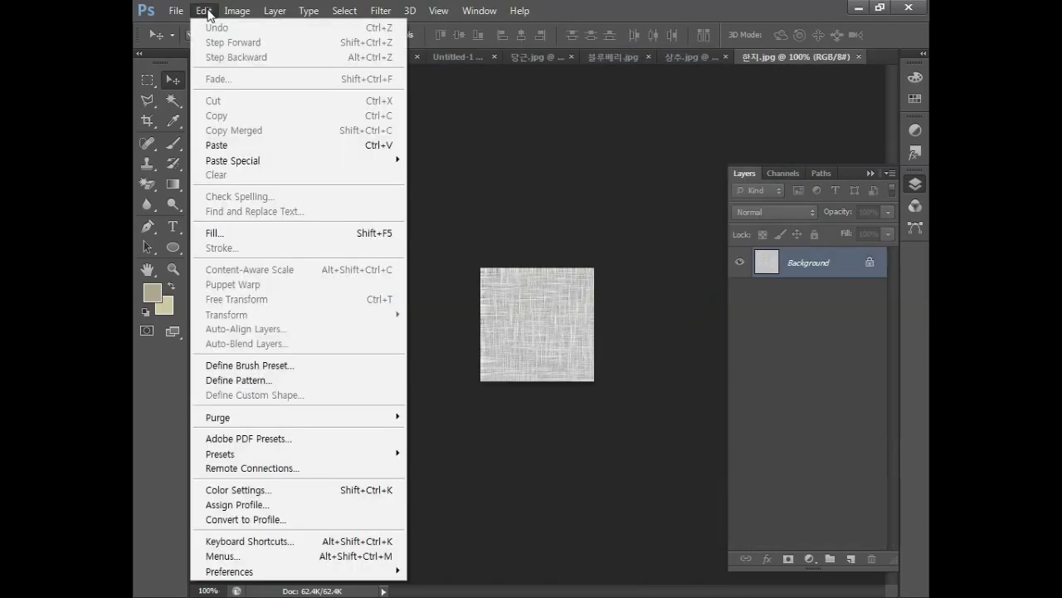
click(281, 381)
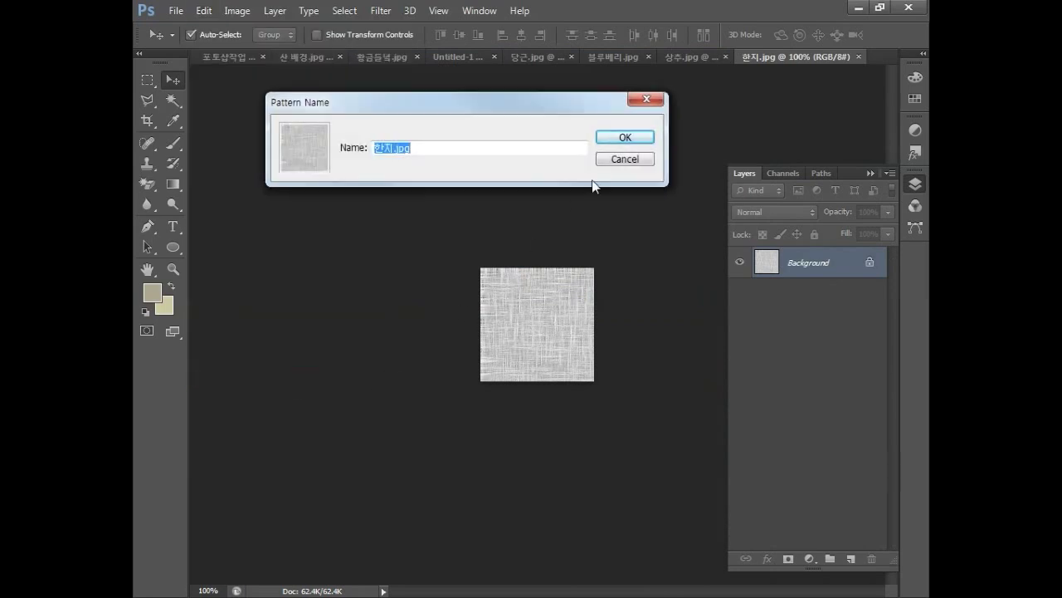
click(625, 137)
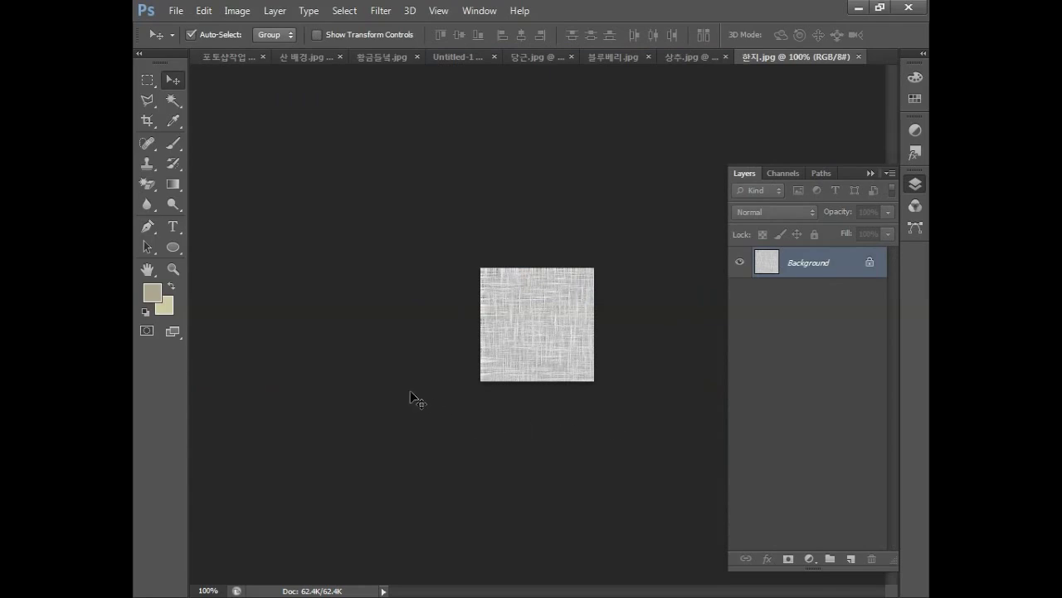
In the 포토샵작업 document, add a new layer named 한지패턴 and move it directly below the 그리드 layer.
click(229, 57)
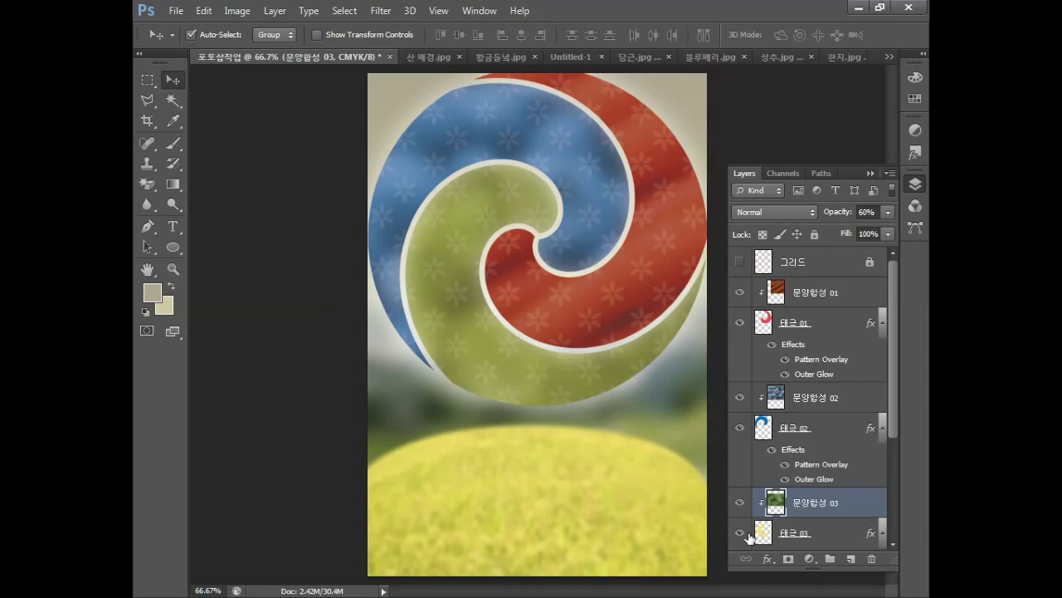
click(852, 559)
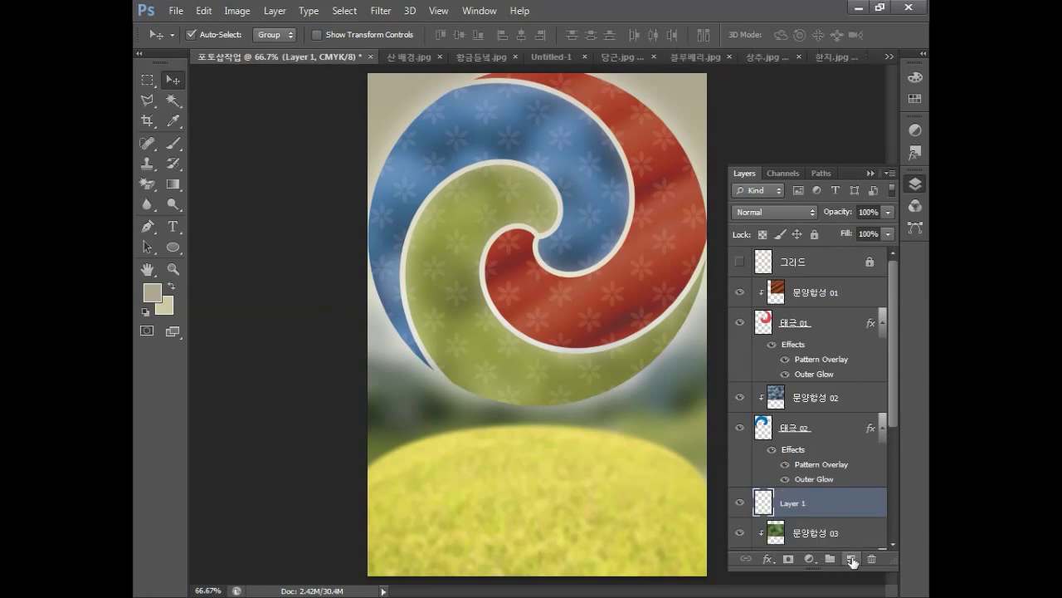
double_click(791, 504)
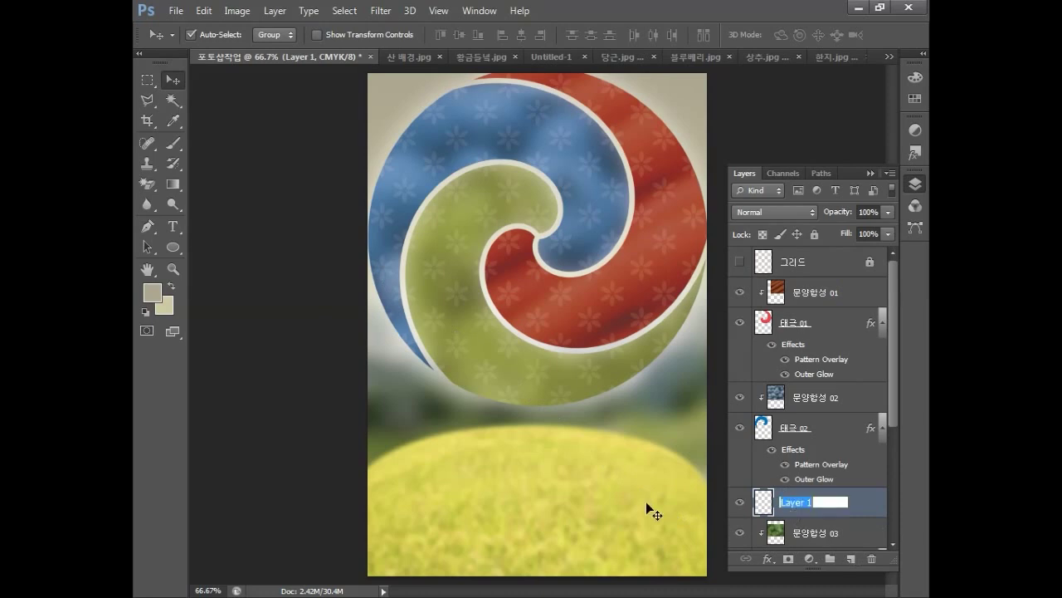
text(한지패턴)
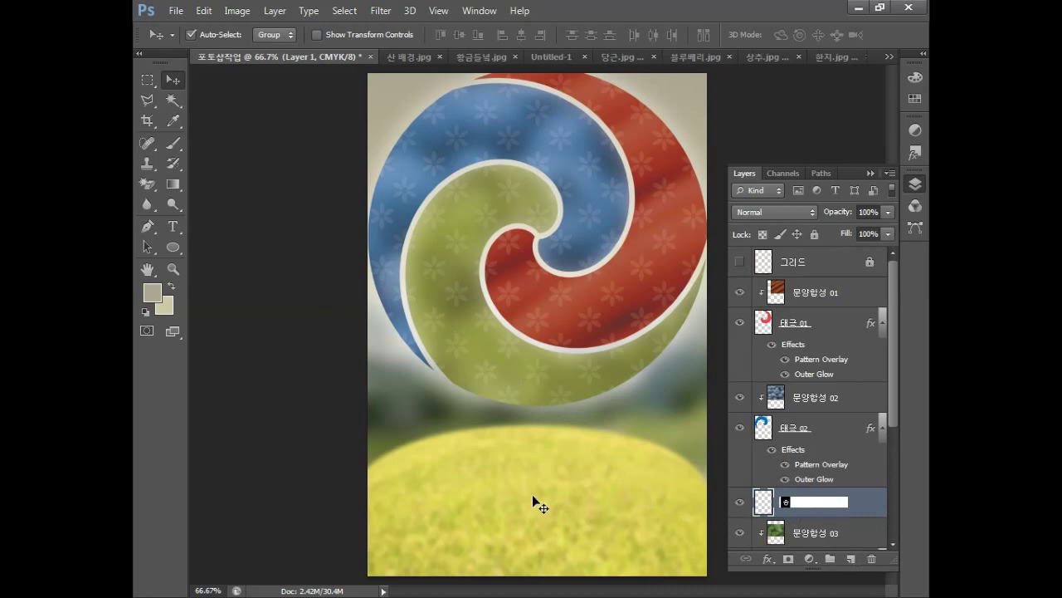
key(Return)
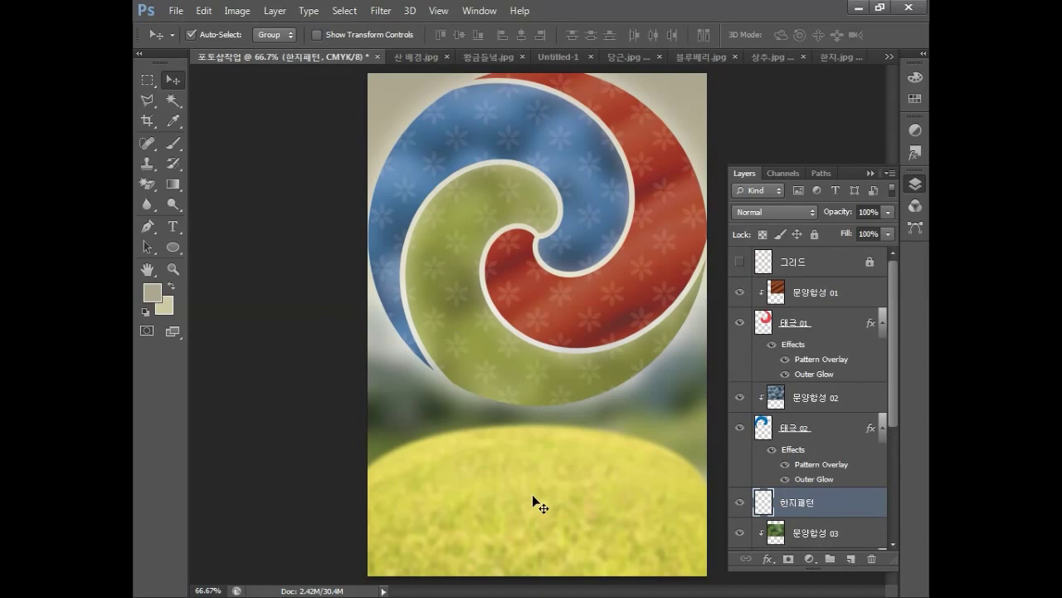
drag(835, 505, 828, 288)
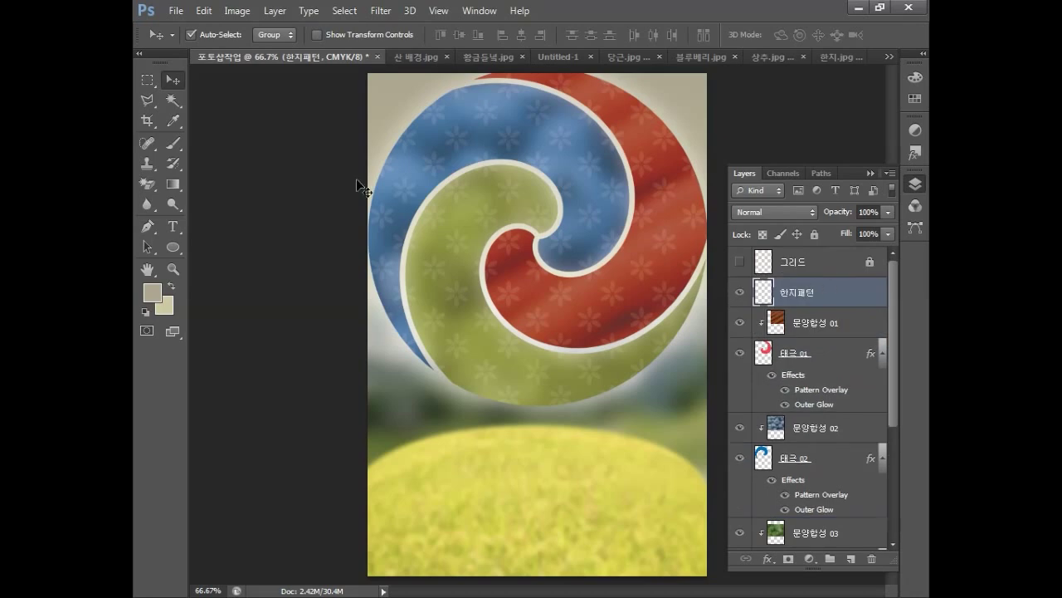
Fill the 한지패턴 layer with the custom 한지 paper pattern in Normal mode at 100% opacity.
click(204, 11)
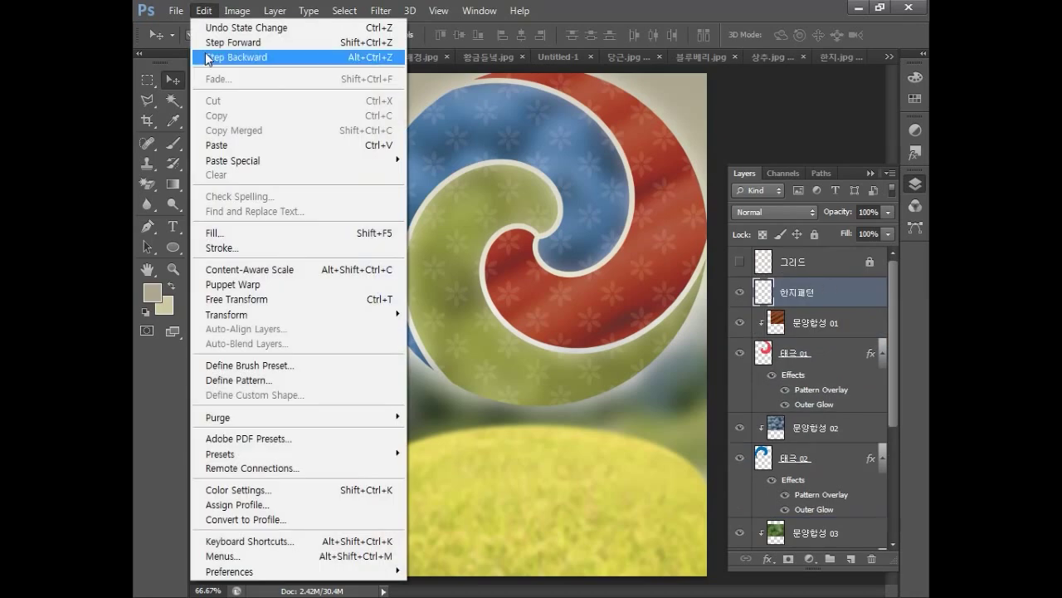
click(217, 233)
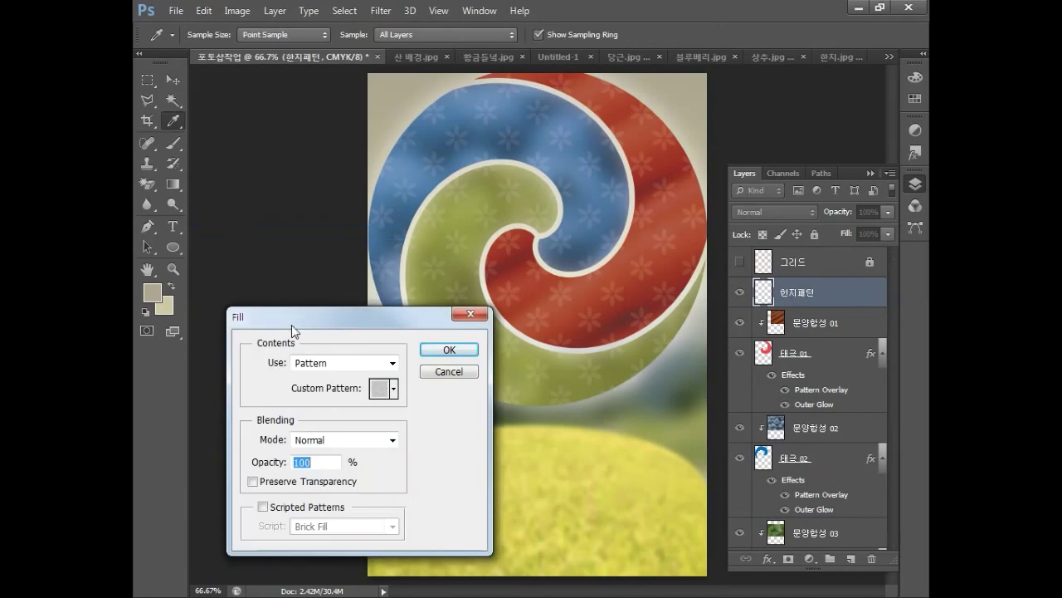
click(319, 365)
click(332, 440)
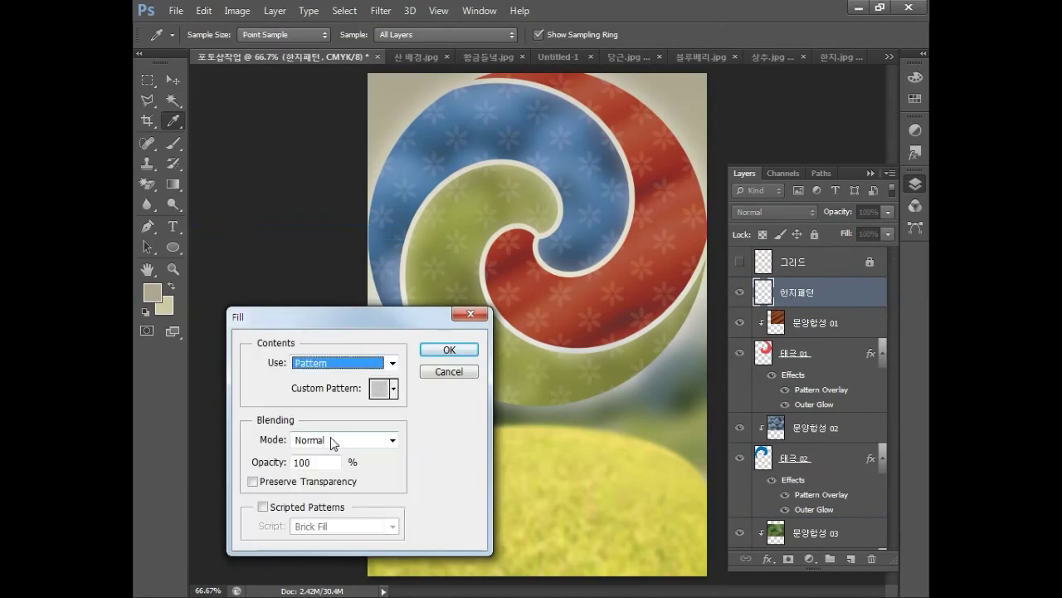
click(395, 388)
click(407, 447)
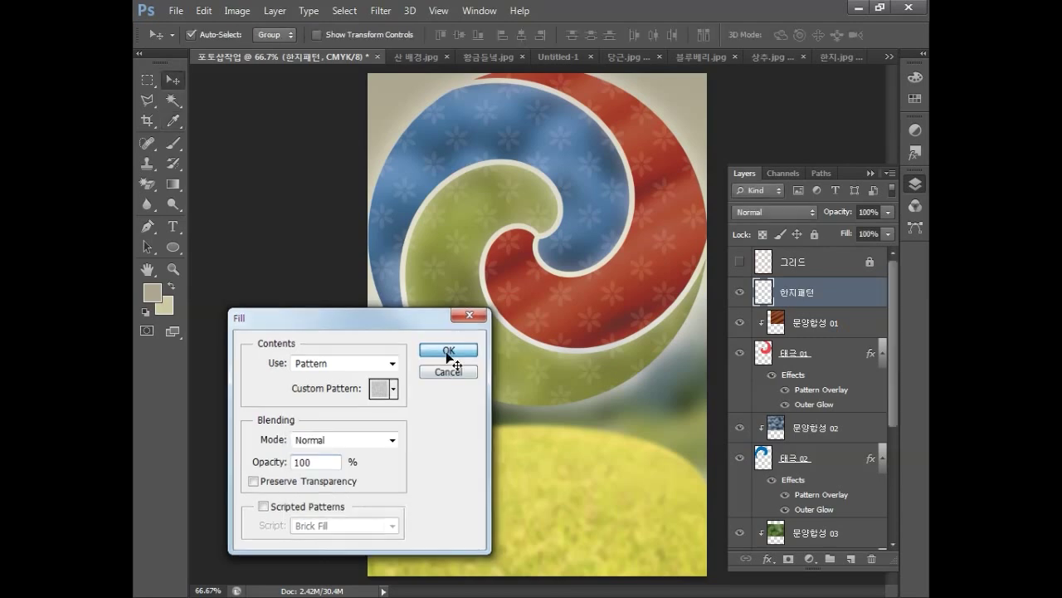
click(447, 350)
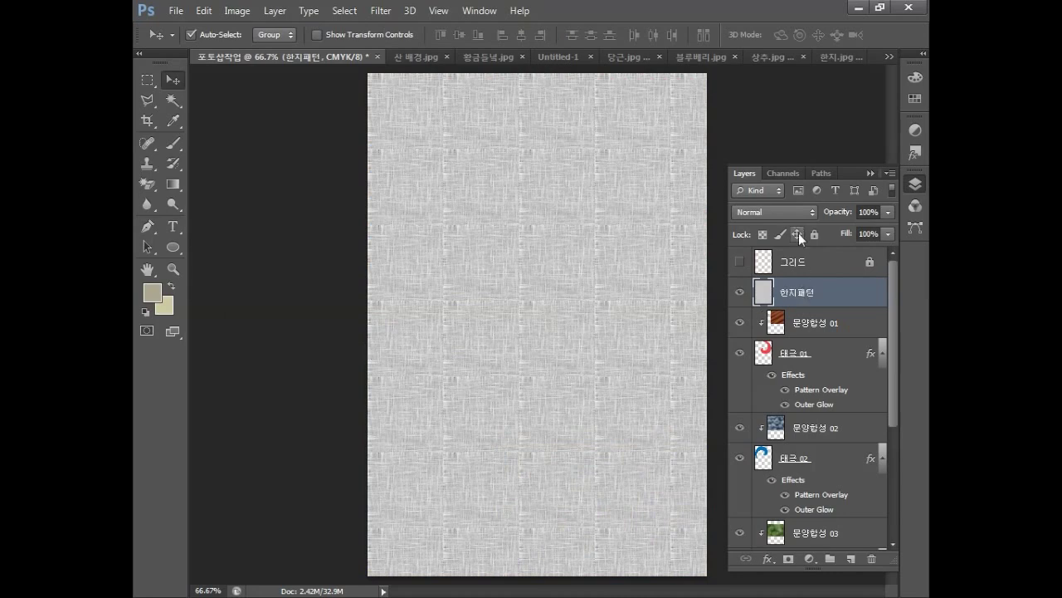
Set the 한지패턴 layer's blending mode to Linear Burn and its opacity to 30%.
click(788, 212)
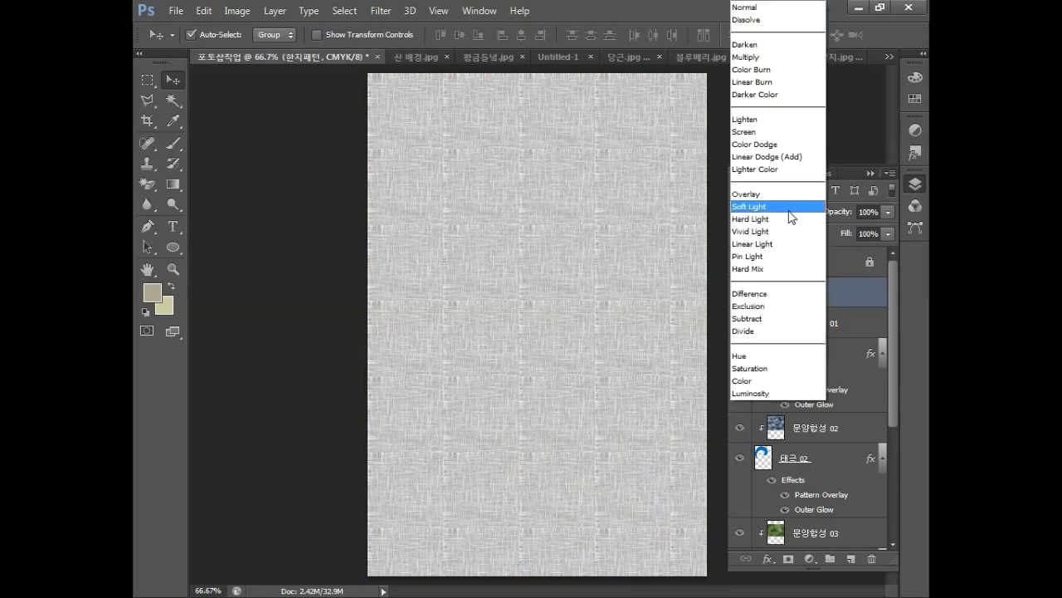
click(784, 82)
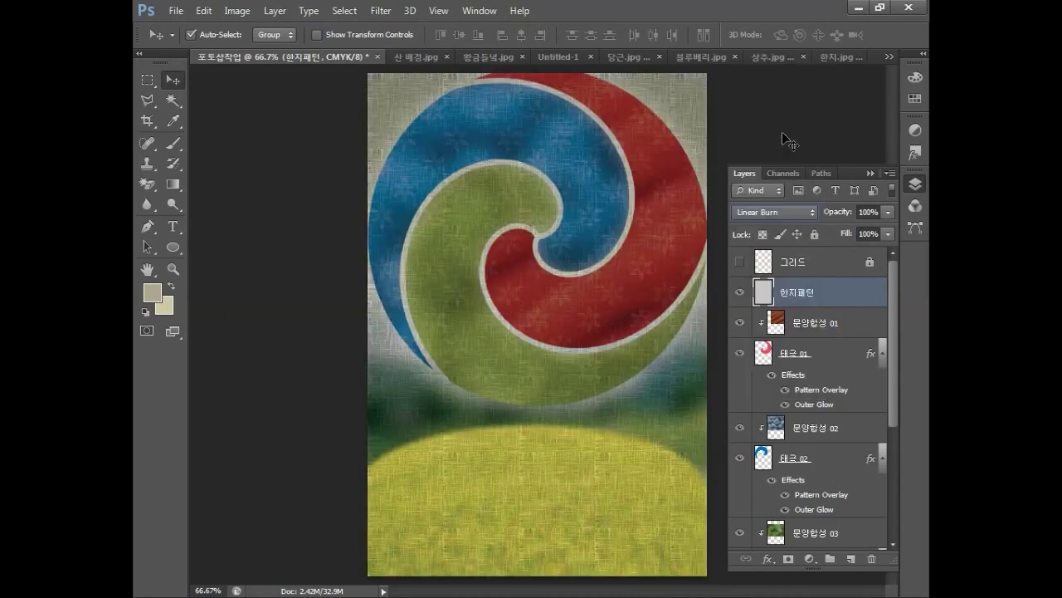
click(868, 212)
text(30)
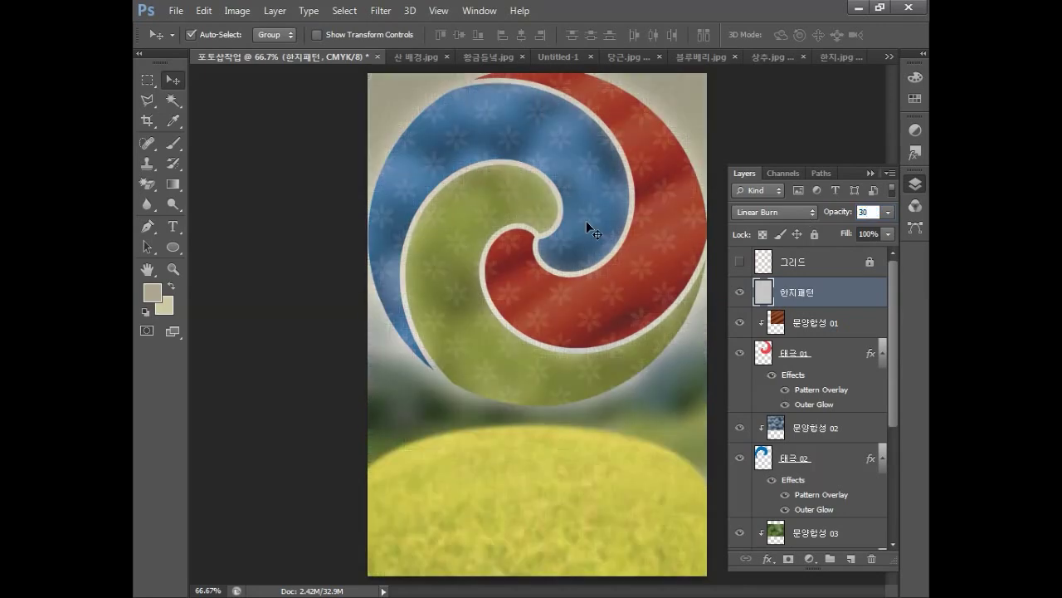
key(Return)
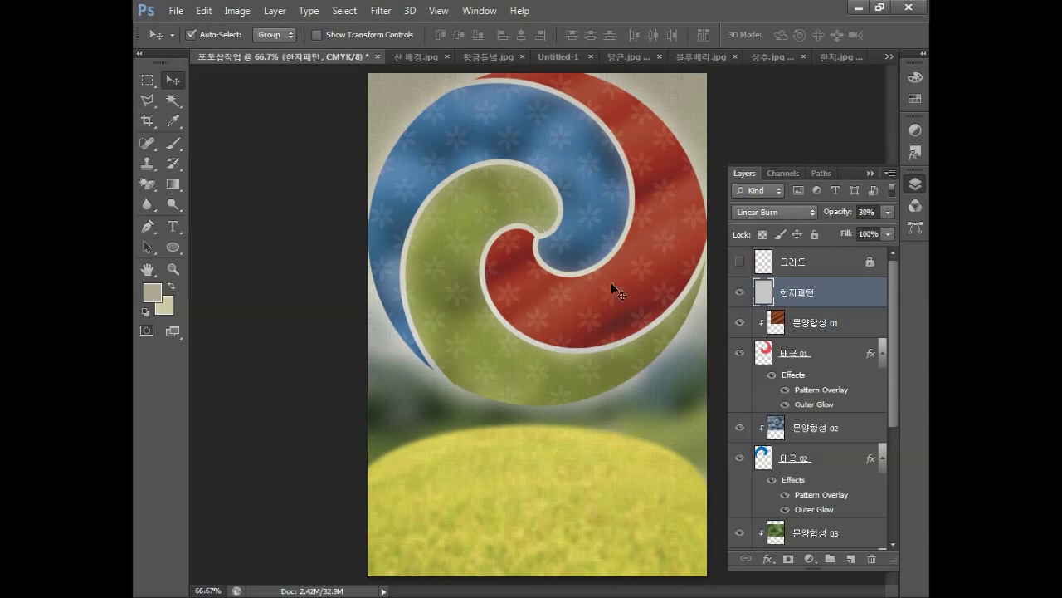
Add a new layer named 망점 박스 directly above the 한지패턴 layer.
click(851, 559)
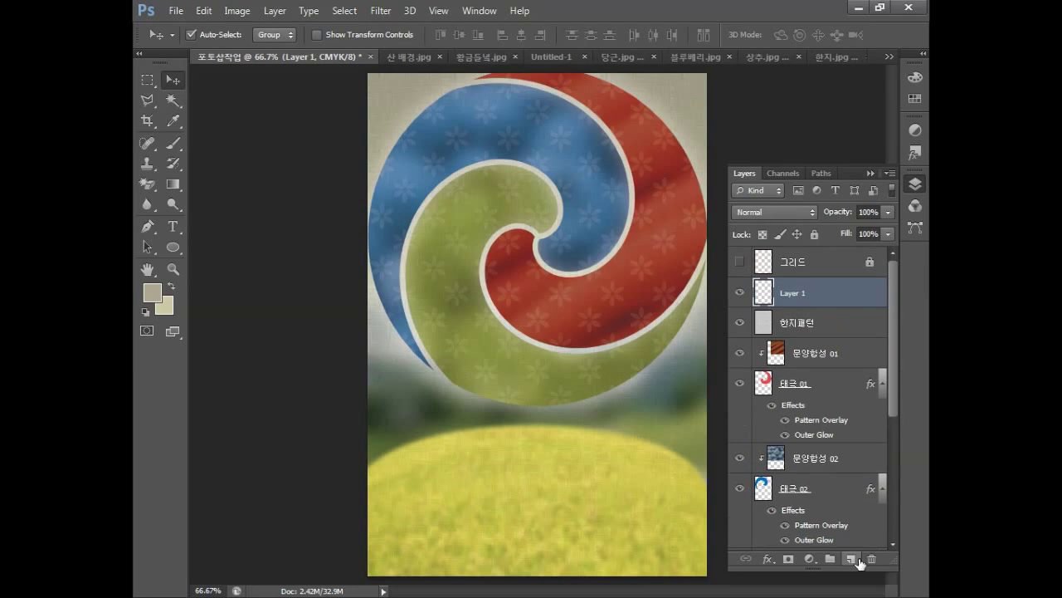
double_click(790, 294)
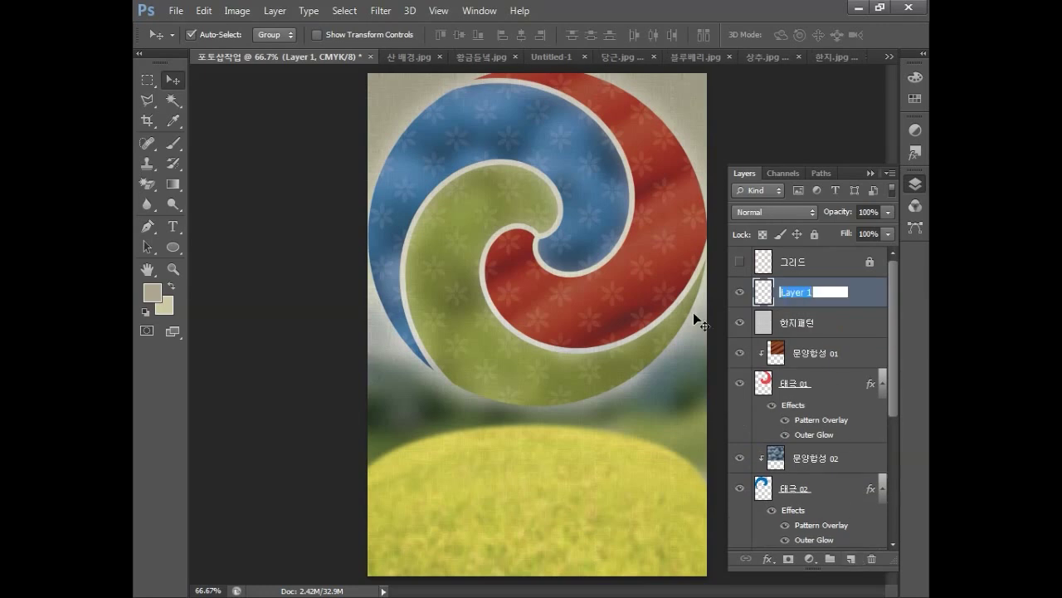
text(망점 박스)
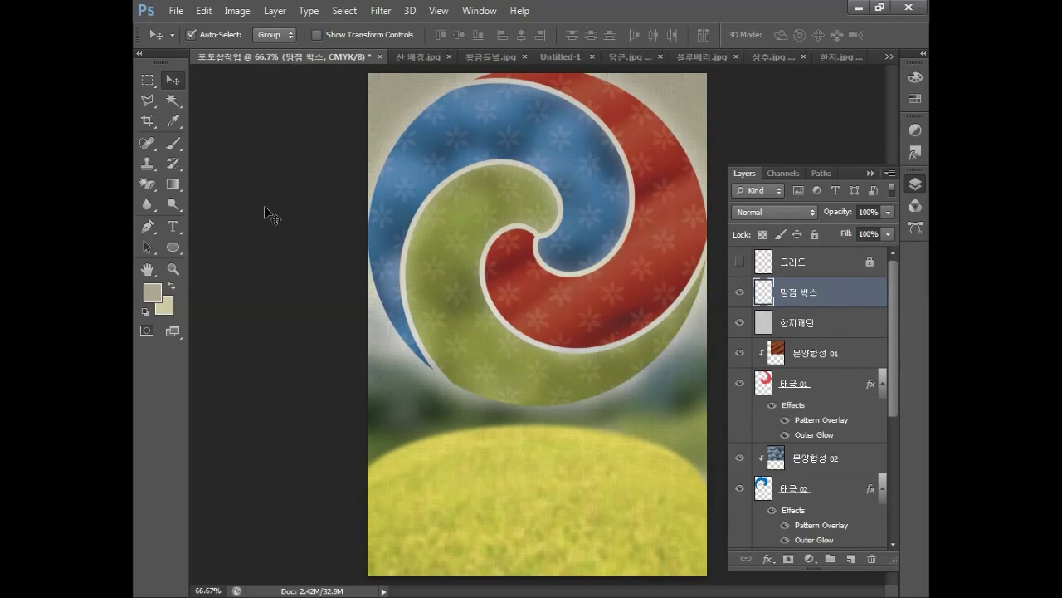
Select a tall rectangle in the middle of the yellow field down to the poster's bottom edge and fill it with C30 M30 Y30 K0.
click(147, 80)
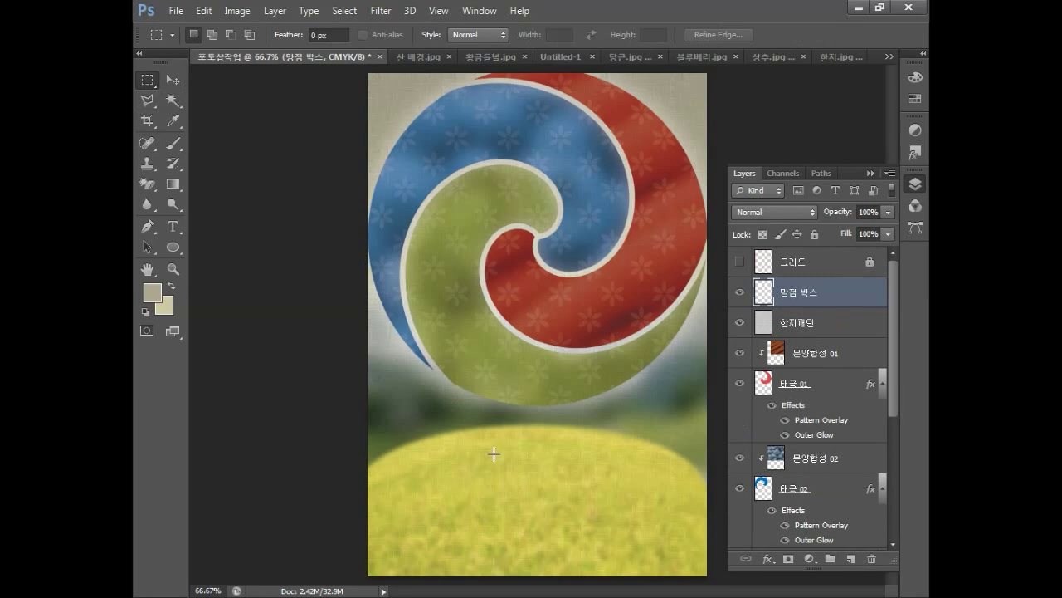
drag(485, 441, 584, 581)
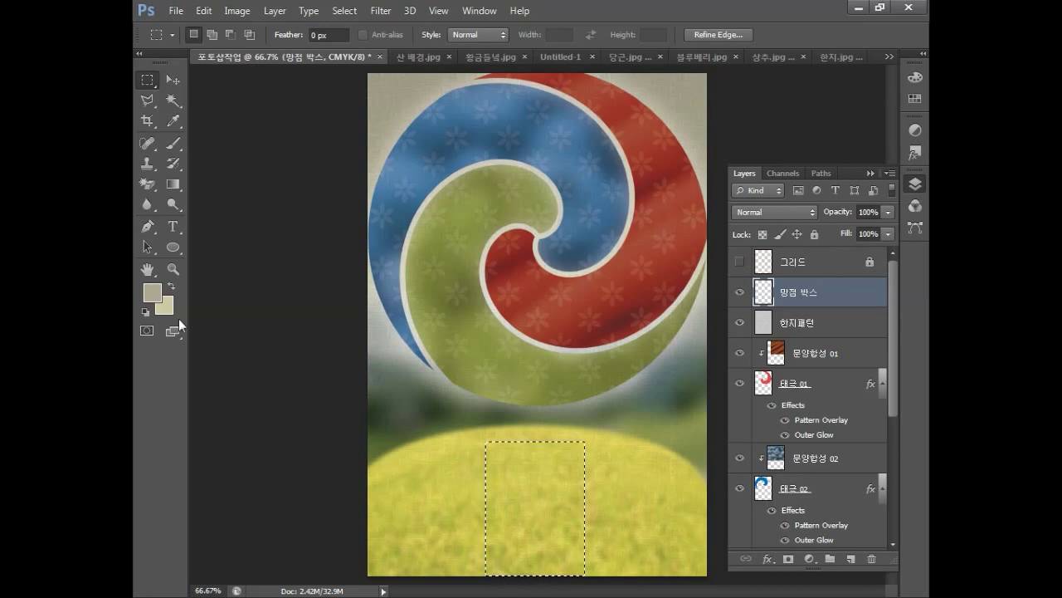
click(152, 292)
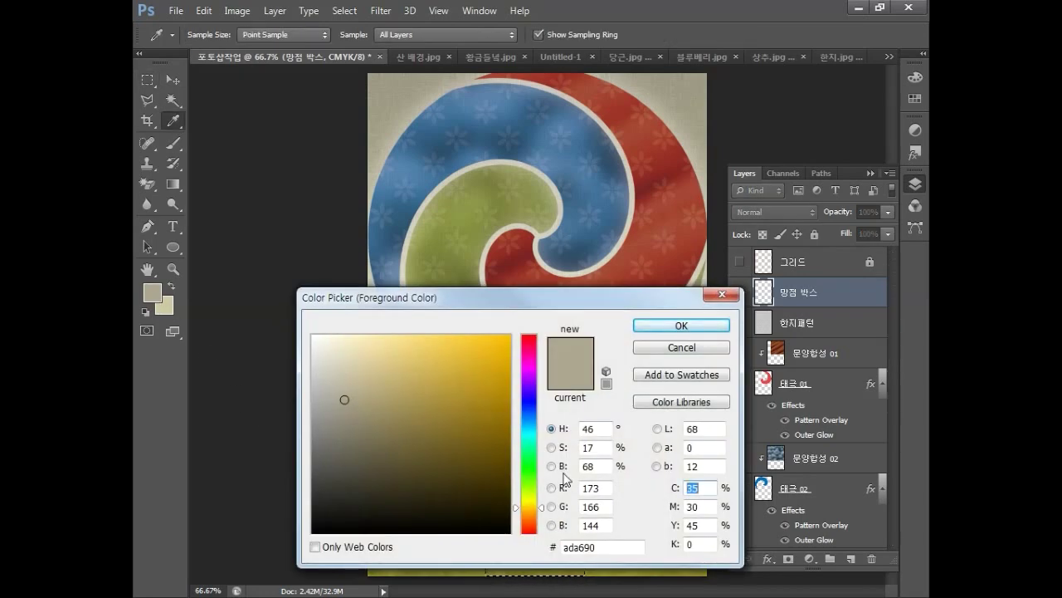
text(30)
key(Tab)
text(30)
key(Tab)
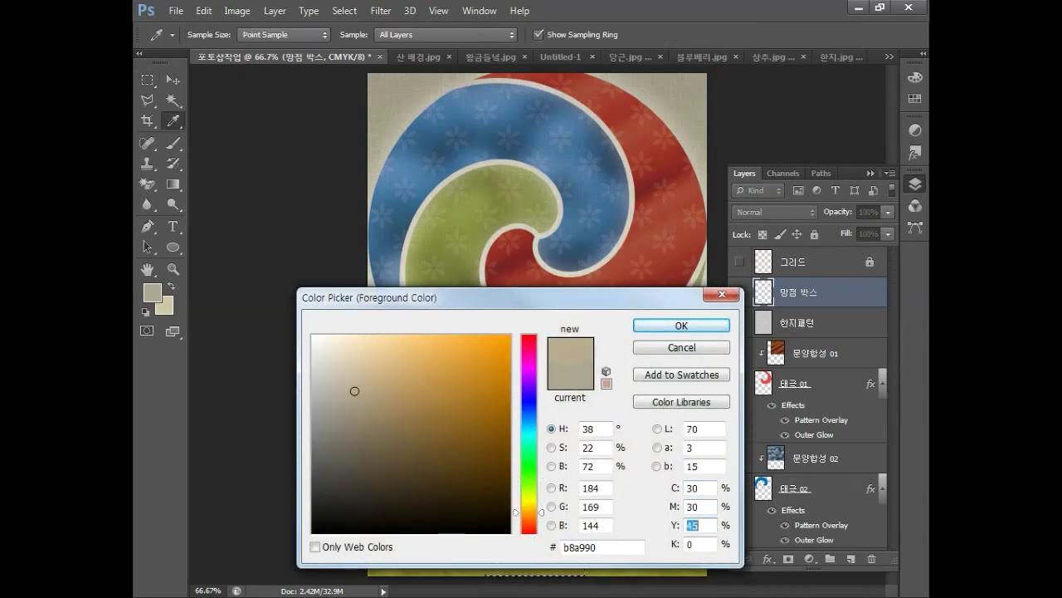
text(30)
key(Tab)
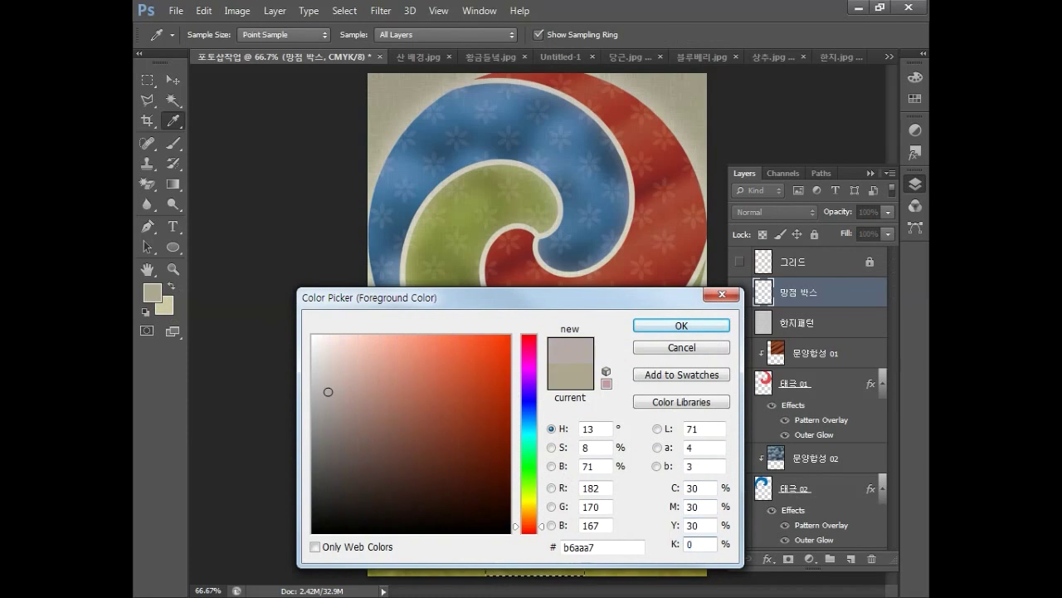
click(682, 325)
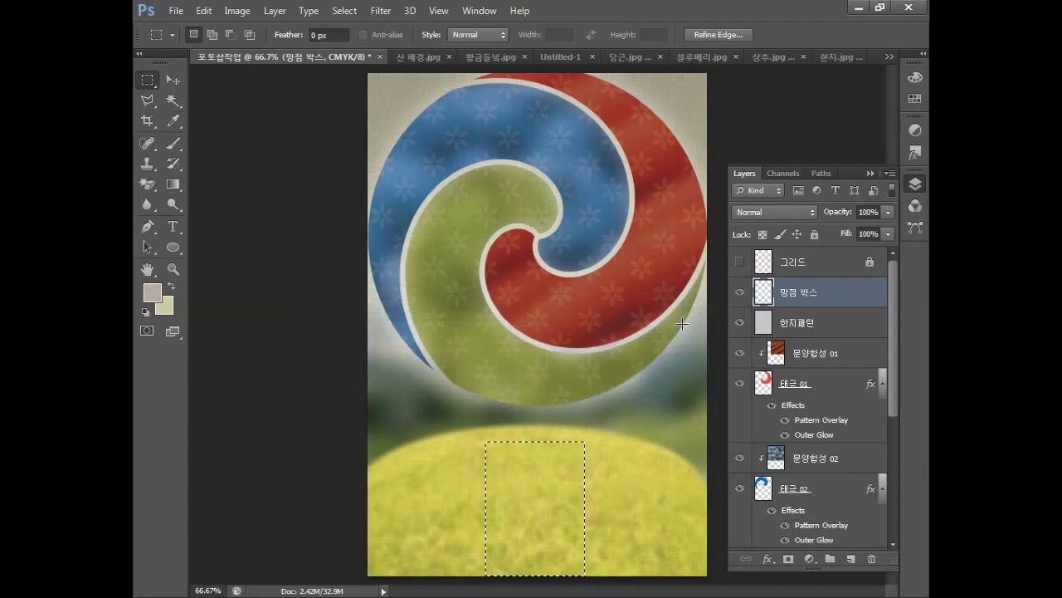
key(alt+BackSpace)
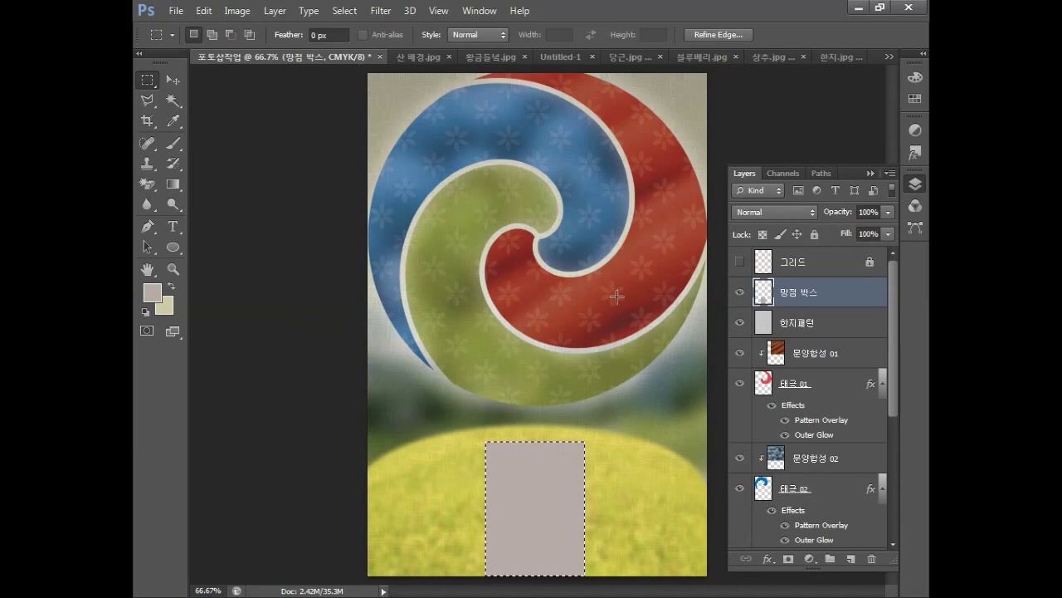
Convert the document to RGB Color mode without flattening the layers.
click(237, 11)
mouse_move(246, 28)
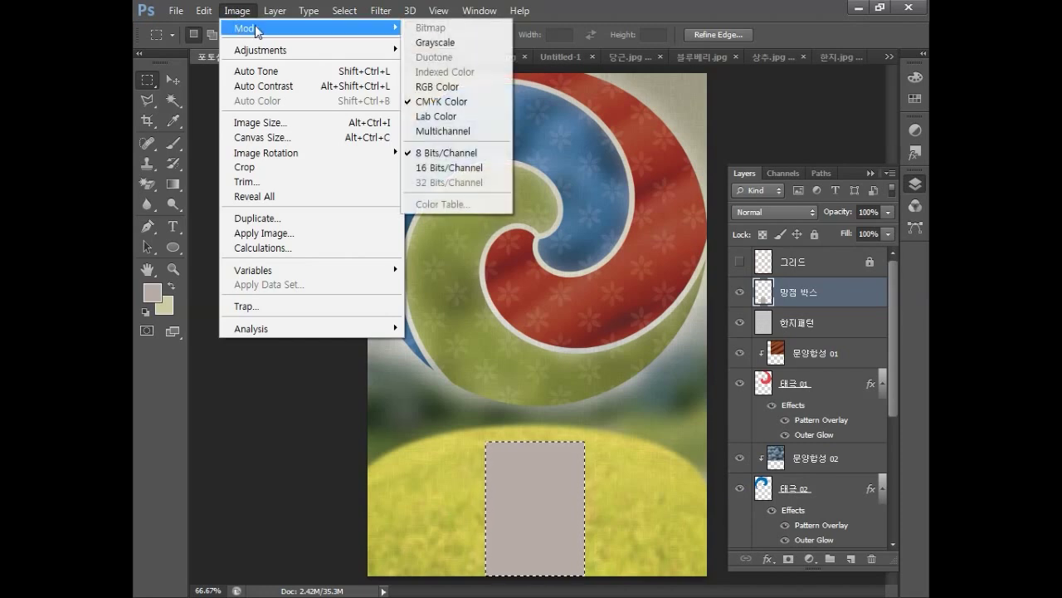
click(428, 85)
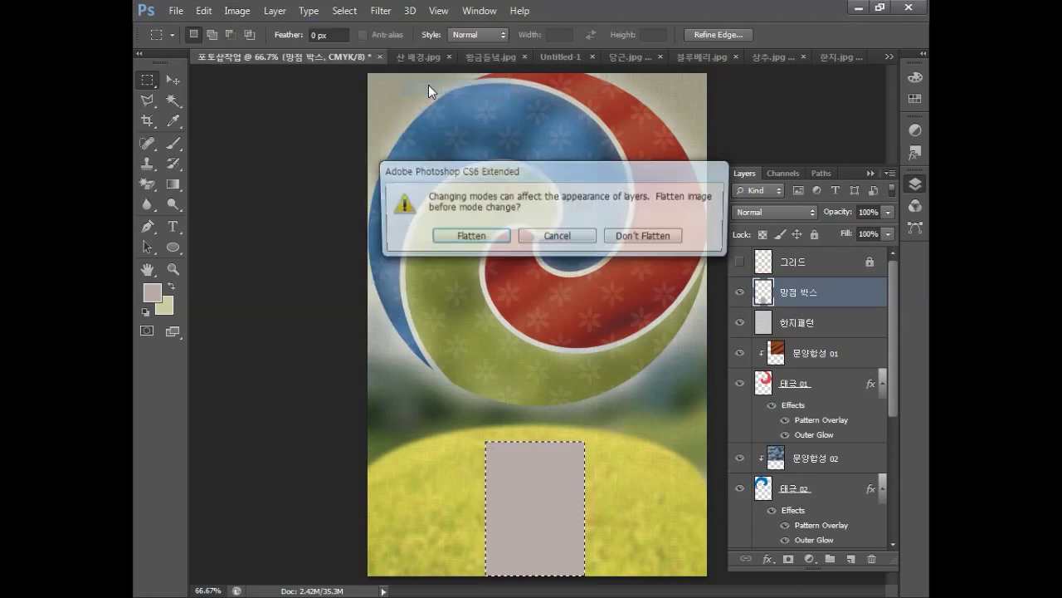
click(636, 238)
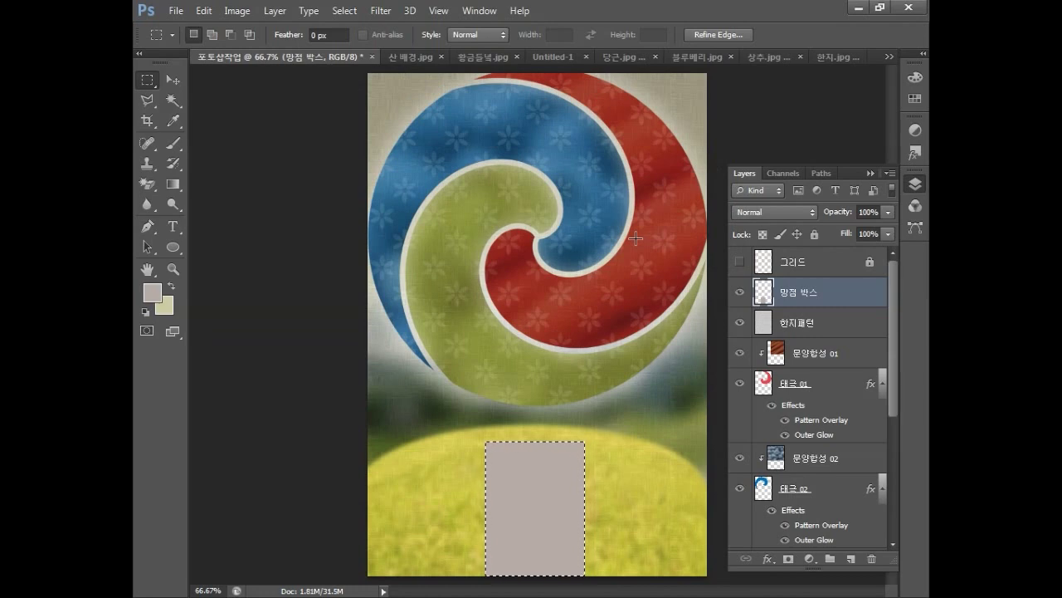
Apply the Halftone Pattern filter to the selected box with size 1, contrast 50 and the Dot pattern type.
click(380, 12)
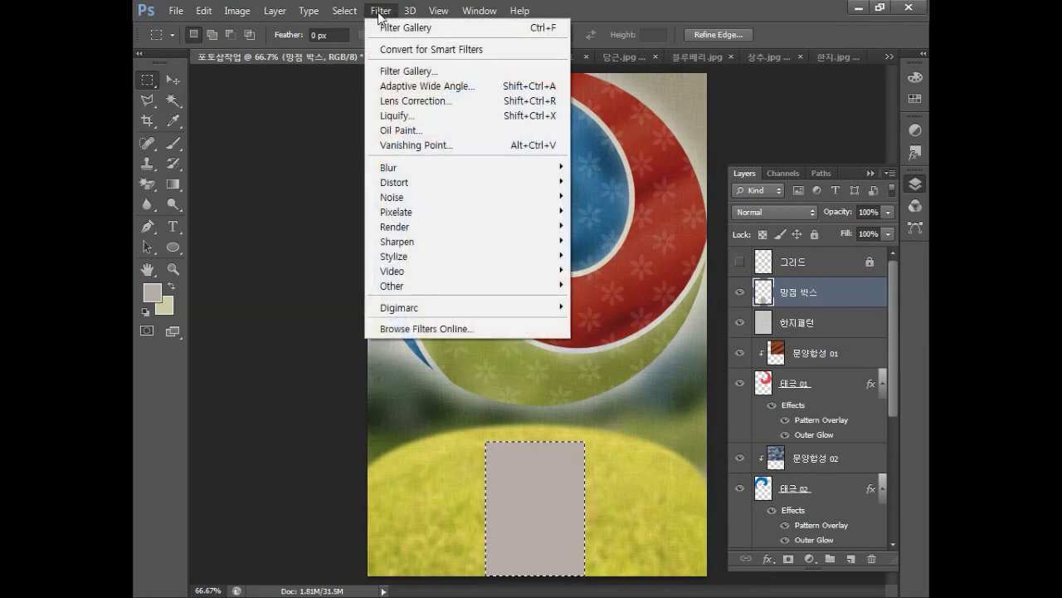
click(394, 71)
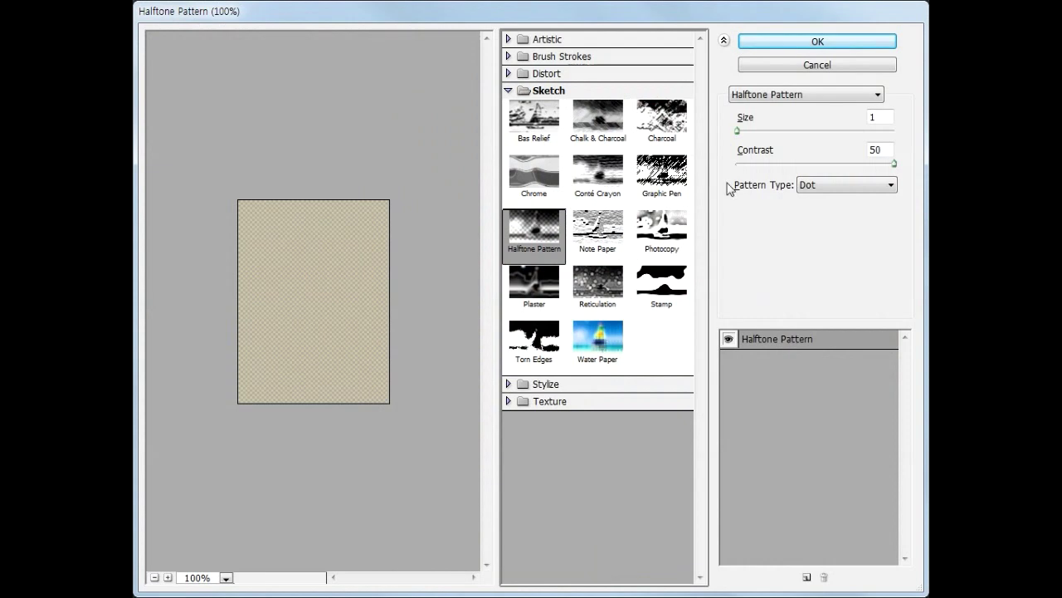
click(878, 118)
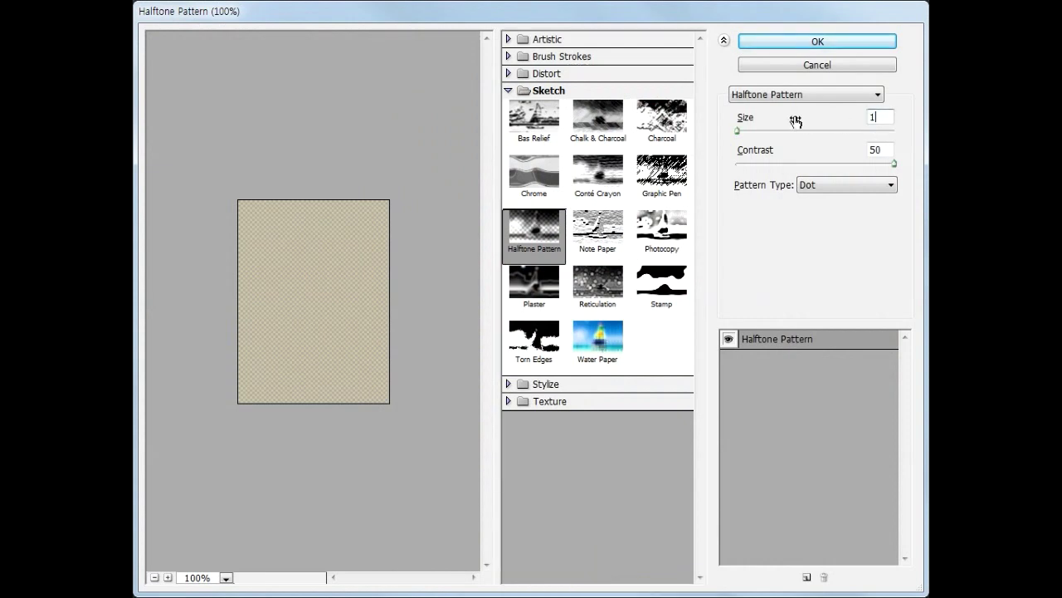
click(876, 151)
click(815, 158)
click(826, 185)
click(814, 211)
click(802, 43)
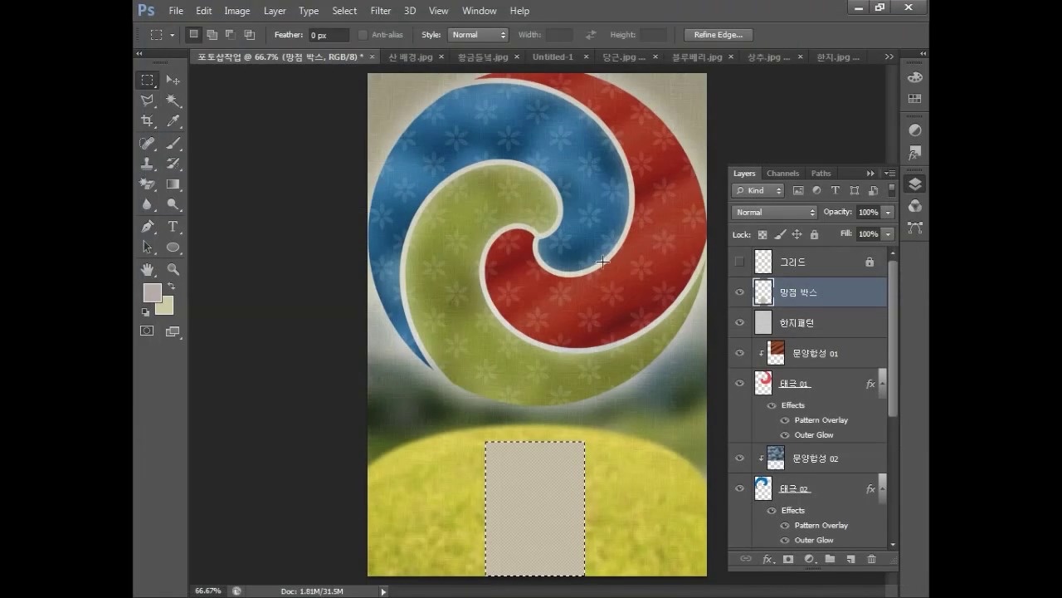
Convert the document back to CMYK Color mode without flattening, accepting the U.S. Web Coated (SWOP) v2 profile.
click(237, 11)
mouse_move(243, 33)
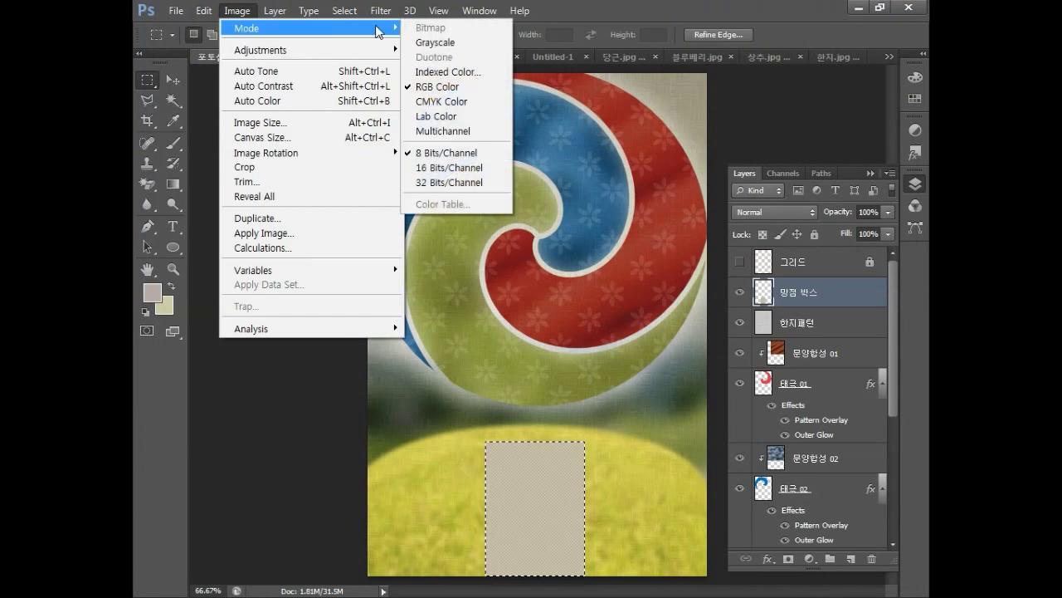
click(455, 102)
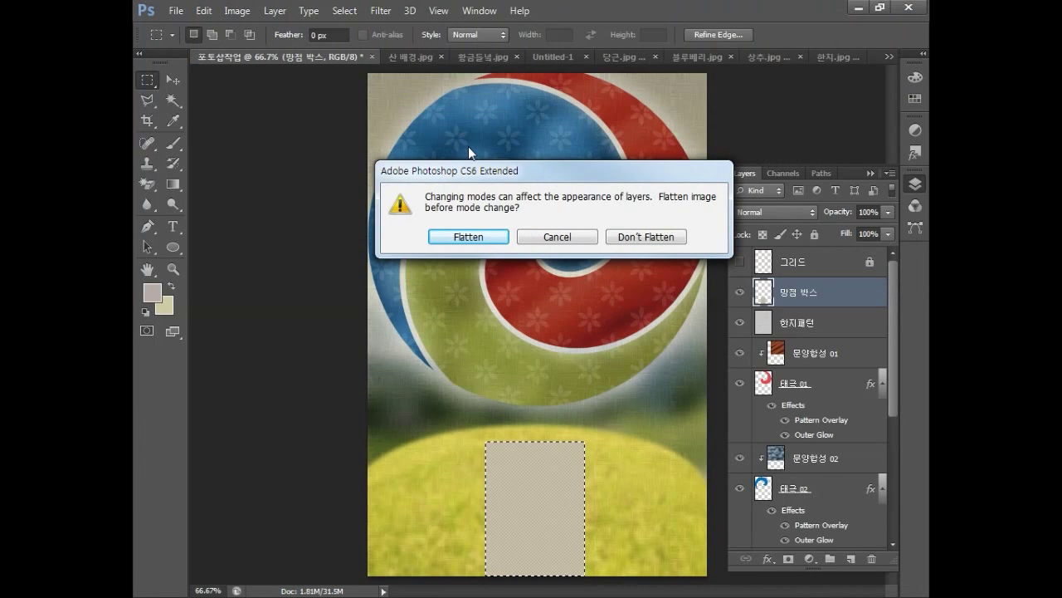
click(653, 237)
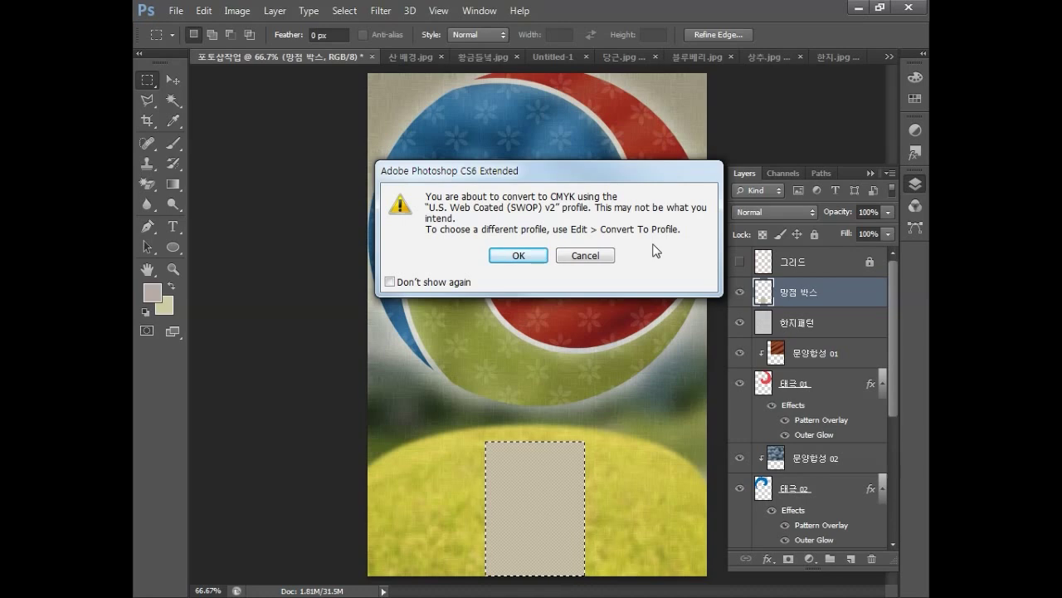
click(516, 255)
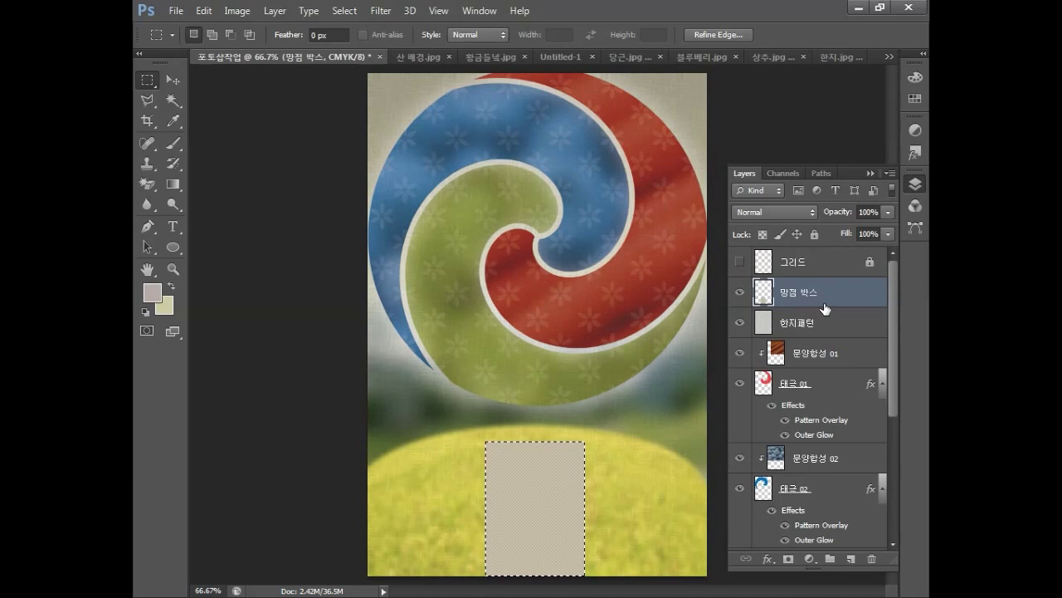
Open the blending mode choices for the 망점 박스 layer.
click(773, 209)
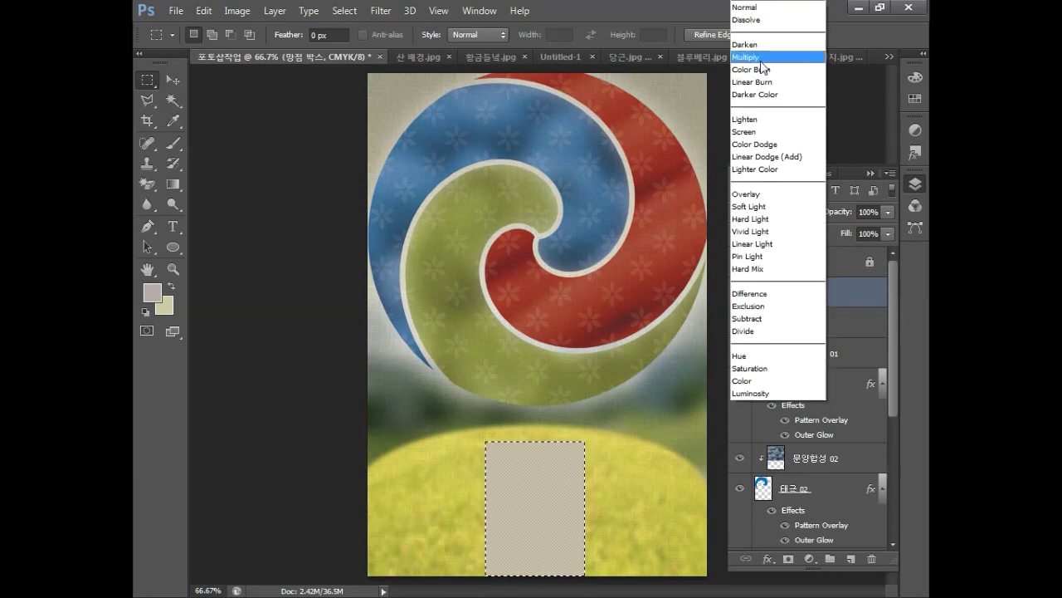
Set the 망점 박스 layer's blend mode to Multiply and its opacity to 30%.
click(761, 60)
key(Tab)
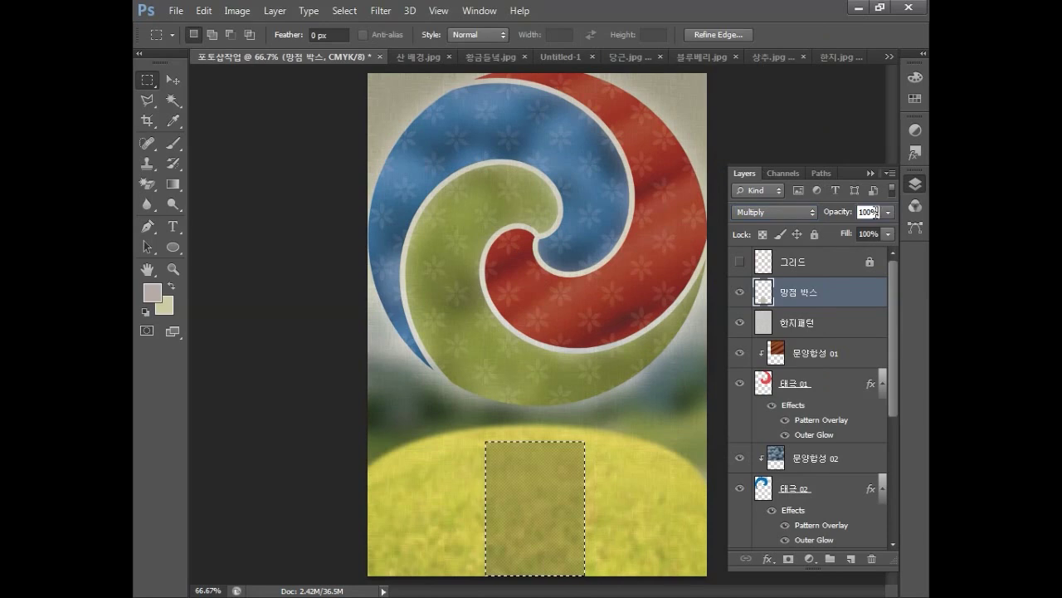
text(30)
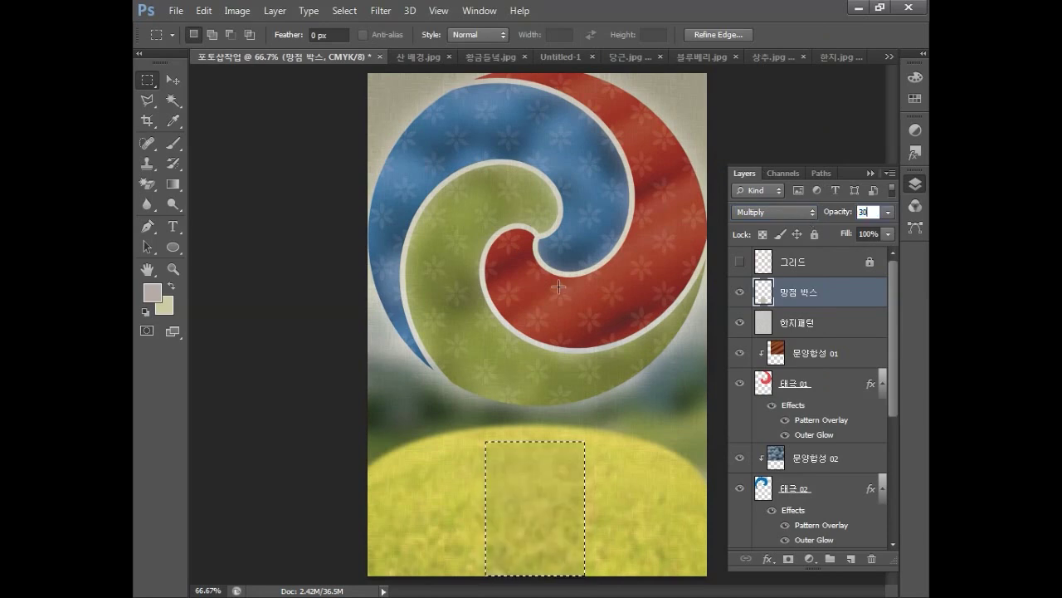
key(Return)
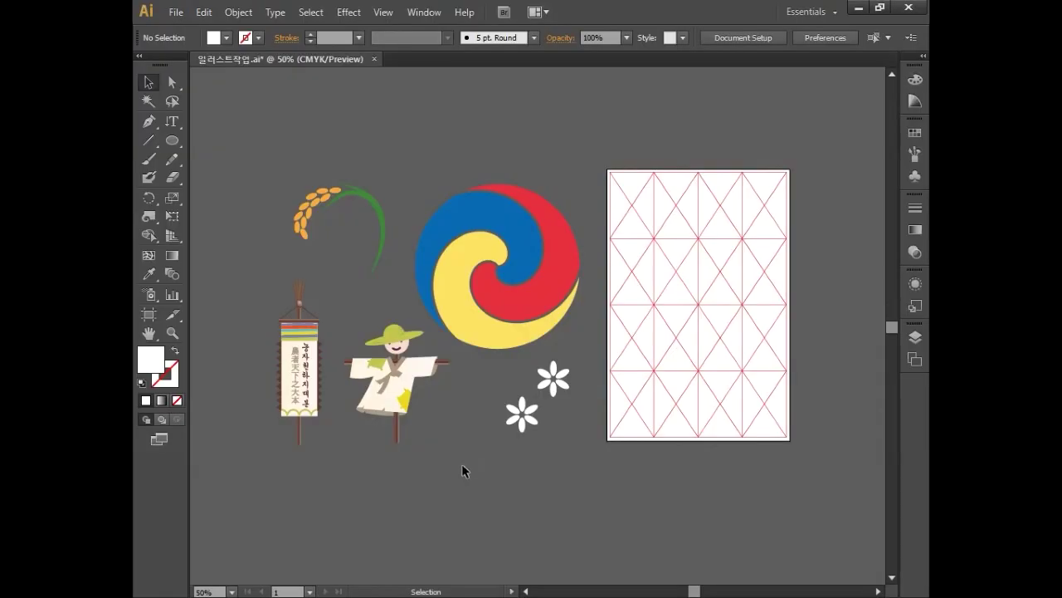
Copy the scarecrow from the Illustrator artwork, clear the selection in the Photoshop poster, and paste the scarecrow as pixels.
click(371, 375)
key(a)
key(v)
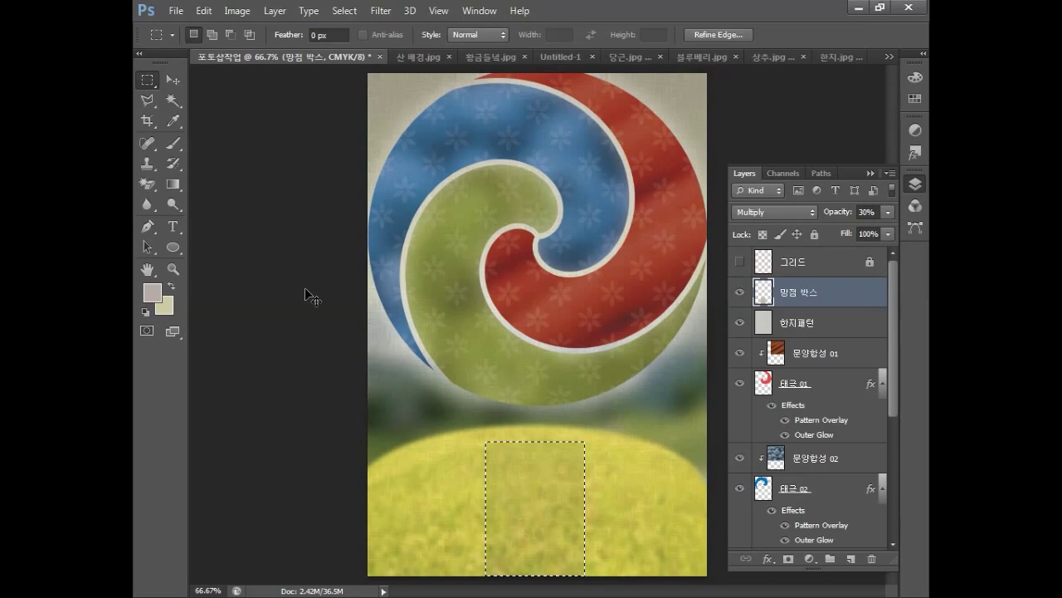
key(ctrl+d)
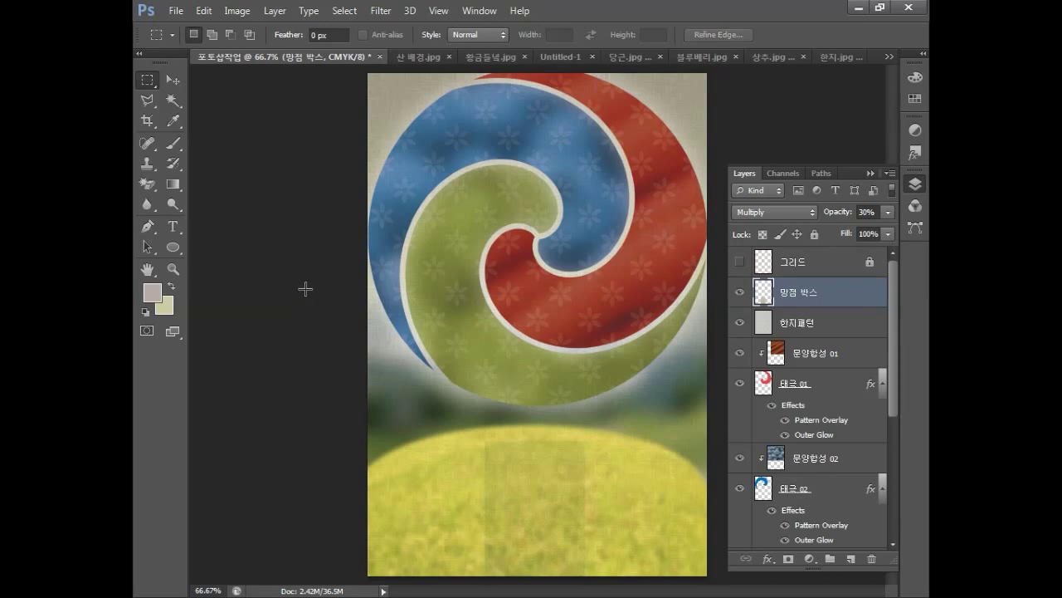
key(ctrl+v)
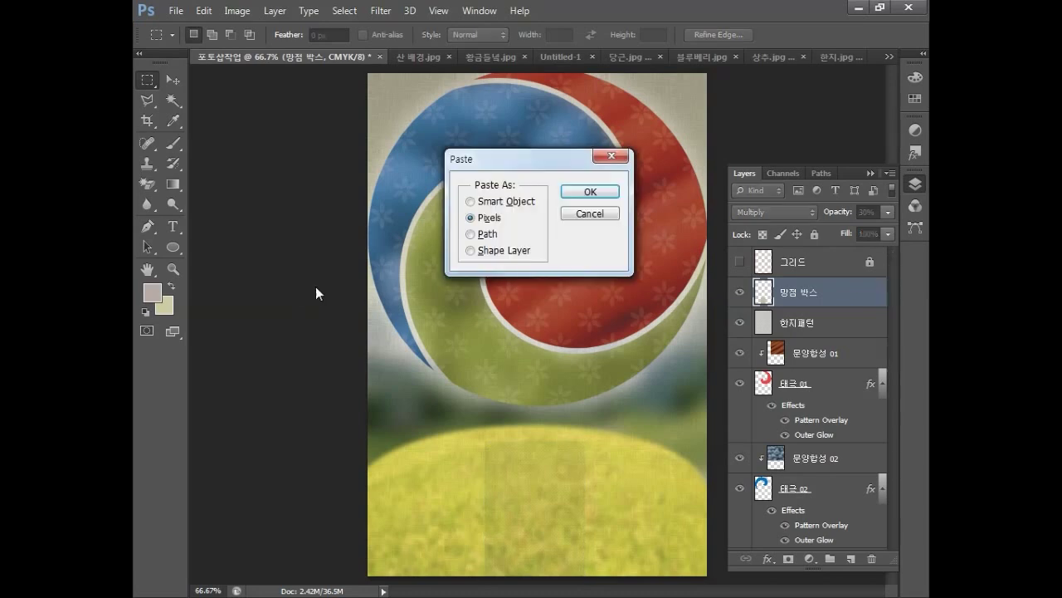
click(583, 190)
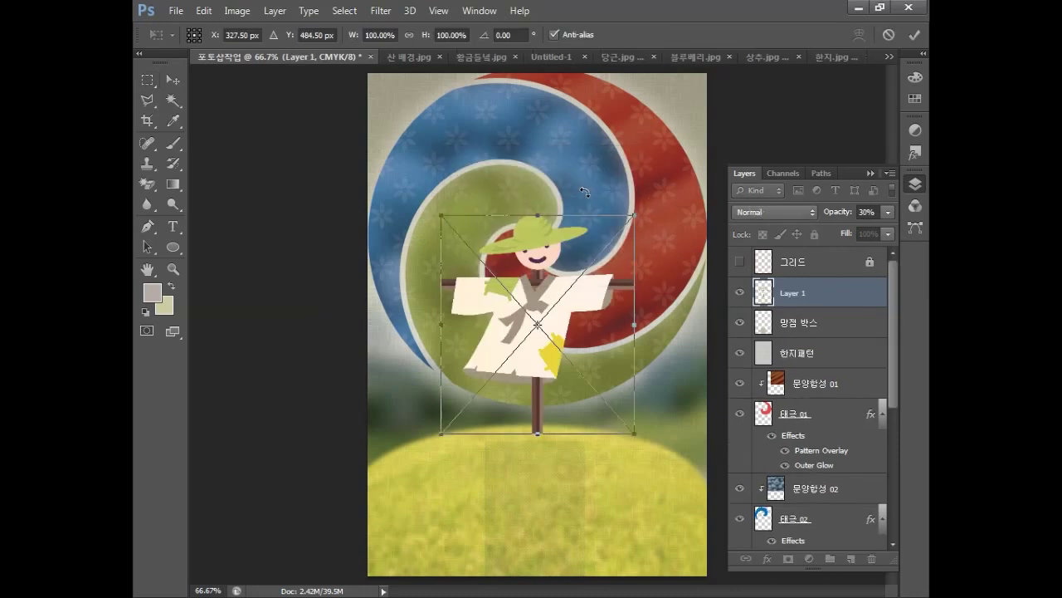
Scale the pasted scarecrow to about 52% and place it on the right side of the yellow hill.
drag(440, 214, 508, 292)
drag(587, 352, 646, 440)
drag(688, 386, 656, 429)
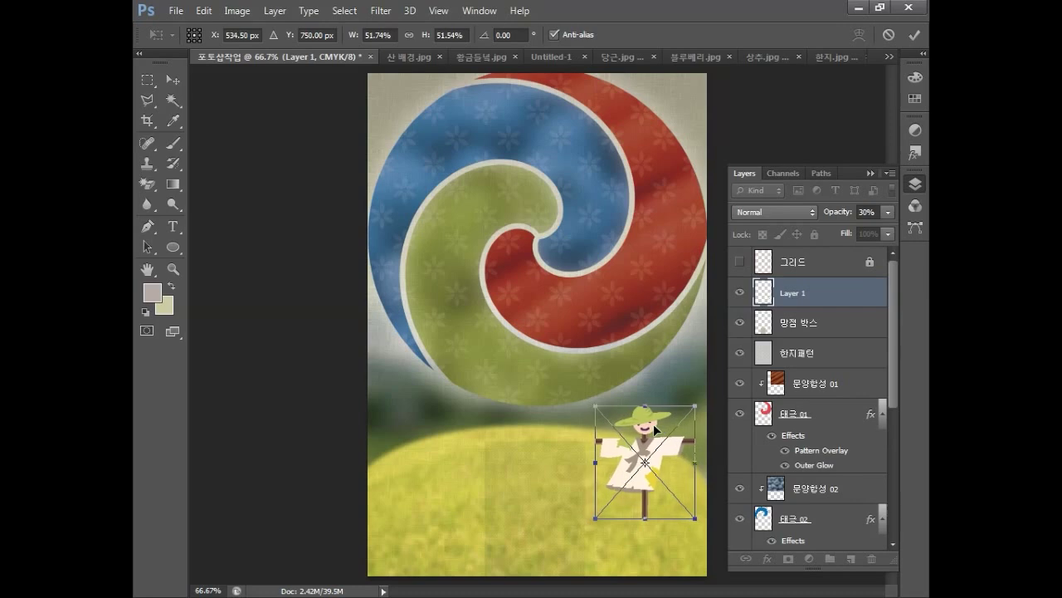
key(Return)
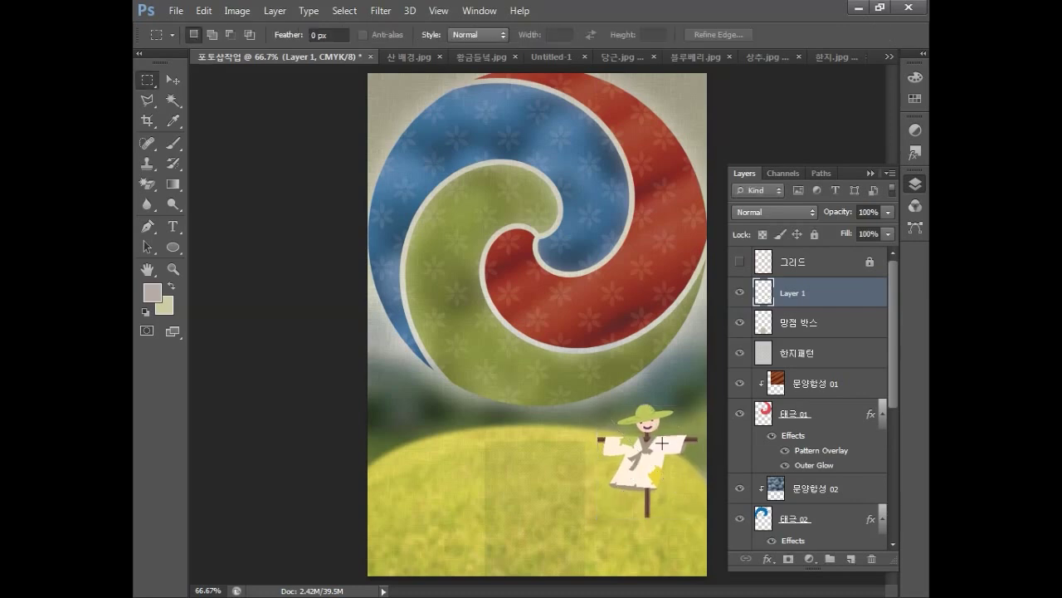
Rename the pasted scarecrow's layer as 허수아비.
double_click(790, 294)
text(허수아비)
key(Return)
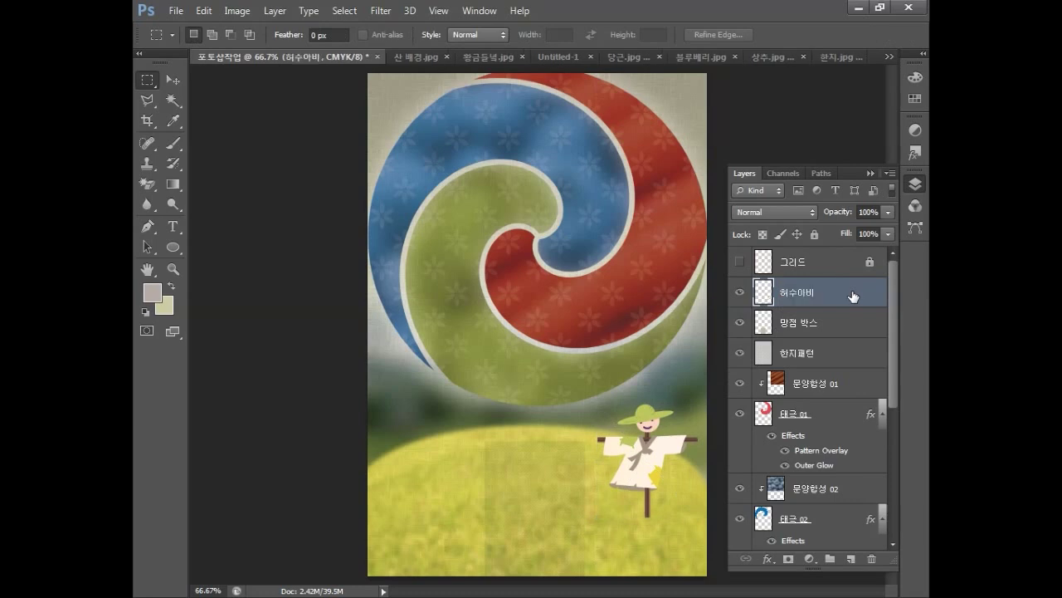
Distort the scarecrow by its corners with Free Transform so it looks slightly tilted in perspective.
key(ctrl+t)
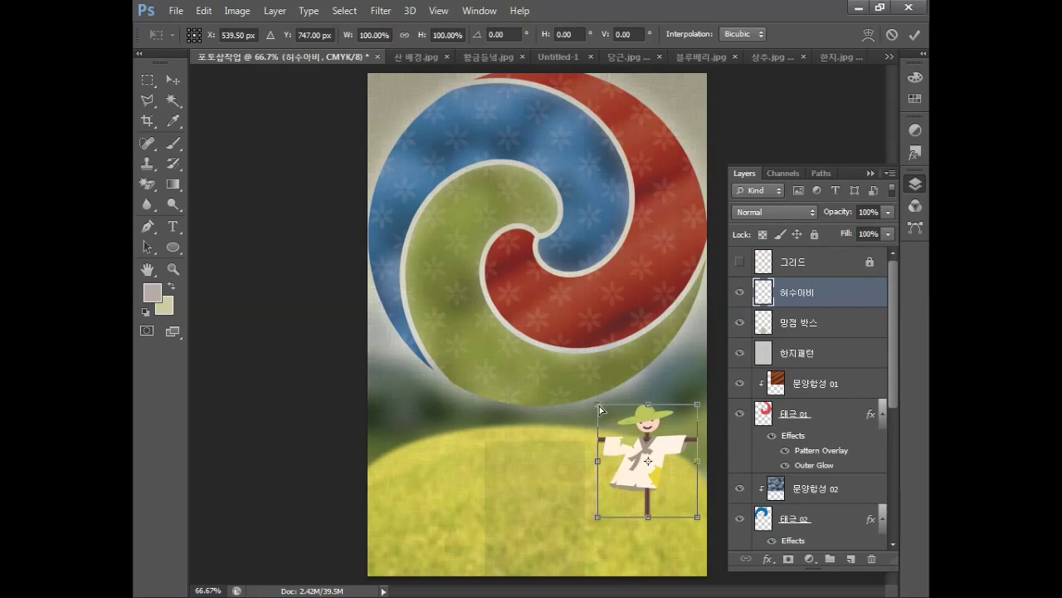
drag(602, 408, 604, 406)
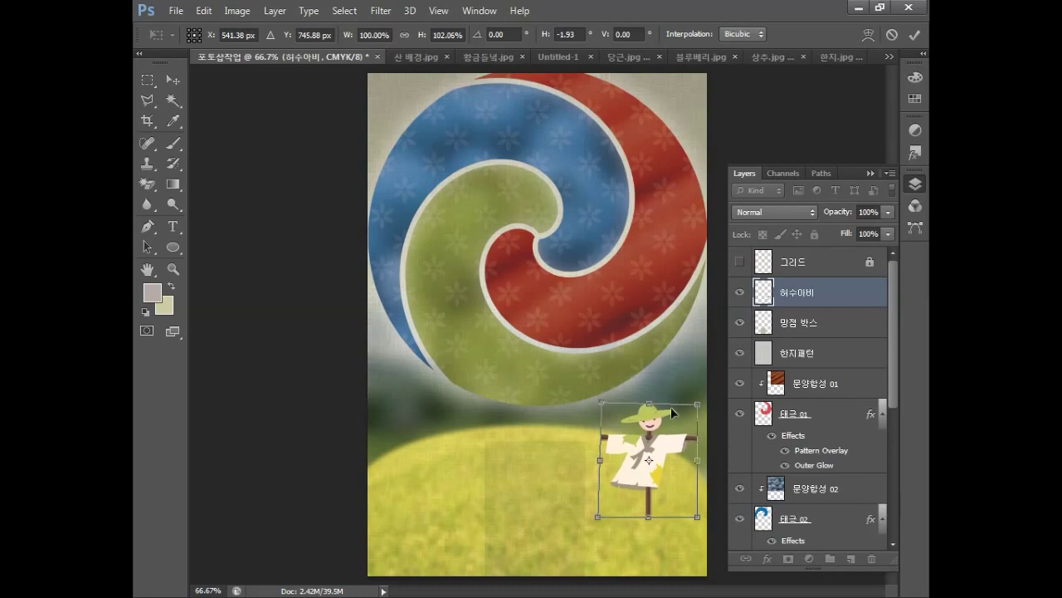
drag(697, 404, 701, 401)
drag(599, 516, 603, 499)
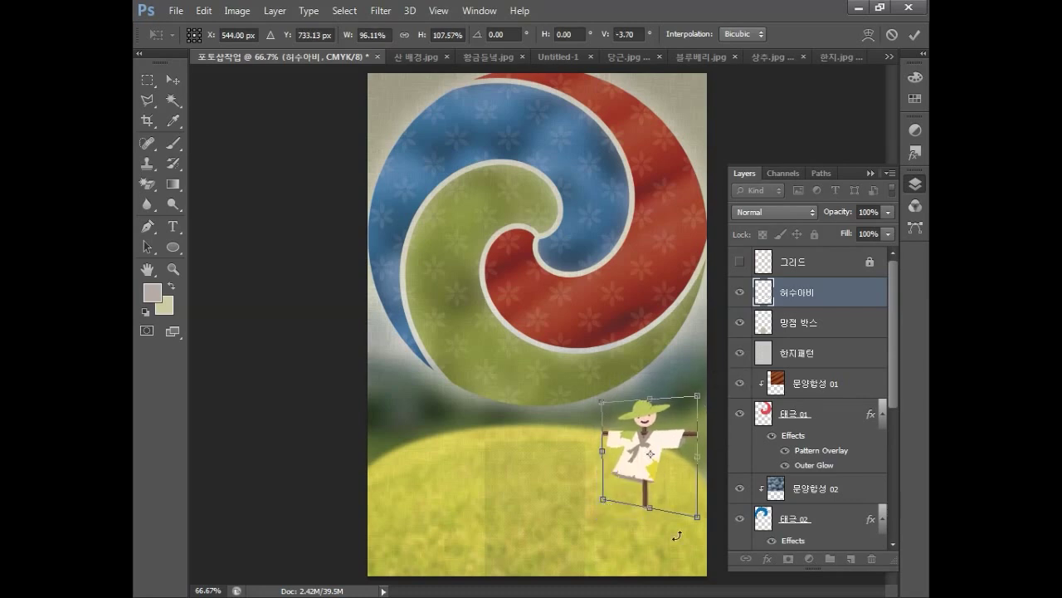
drag(697, 516, 698, 529)
key(Return)
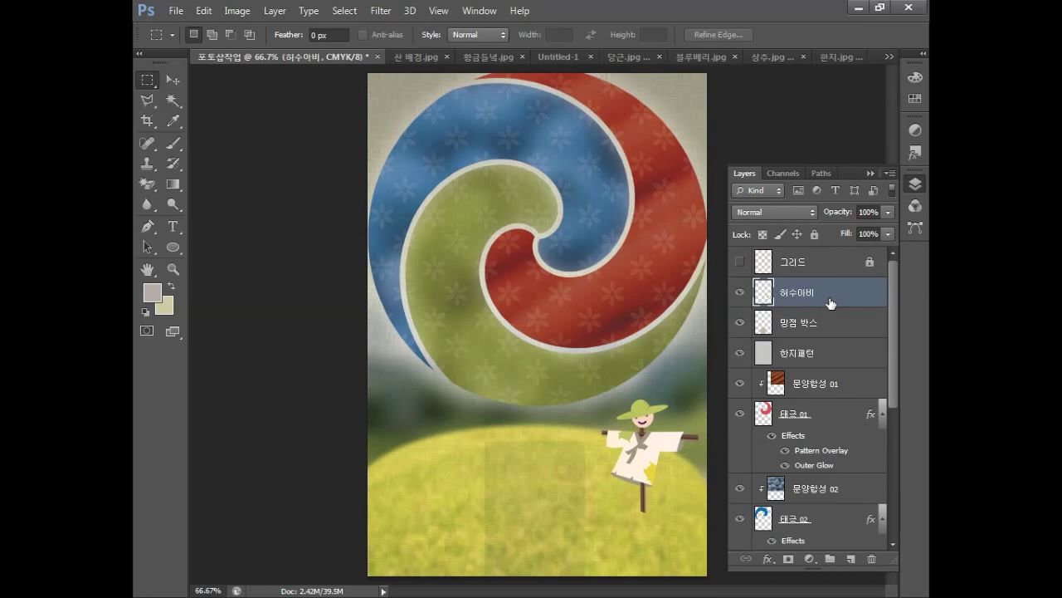
Duplicate the scarecrow layer, place the copy below the original, and rename it 허수아비 그림자.
key(ctrl+j)
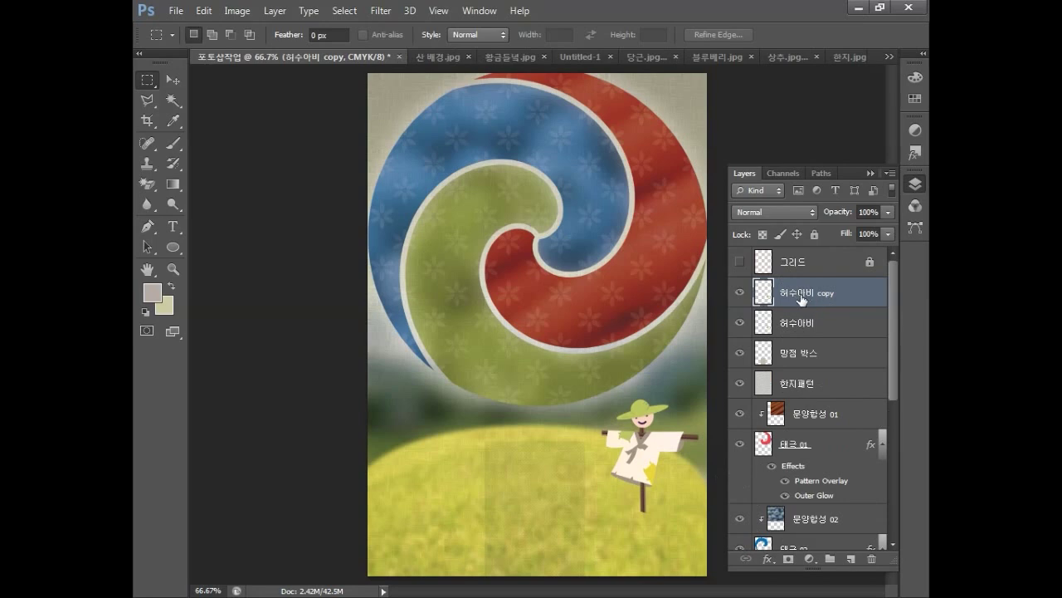
drag(845, 299, 847, 339)
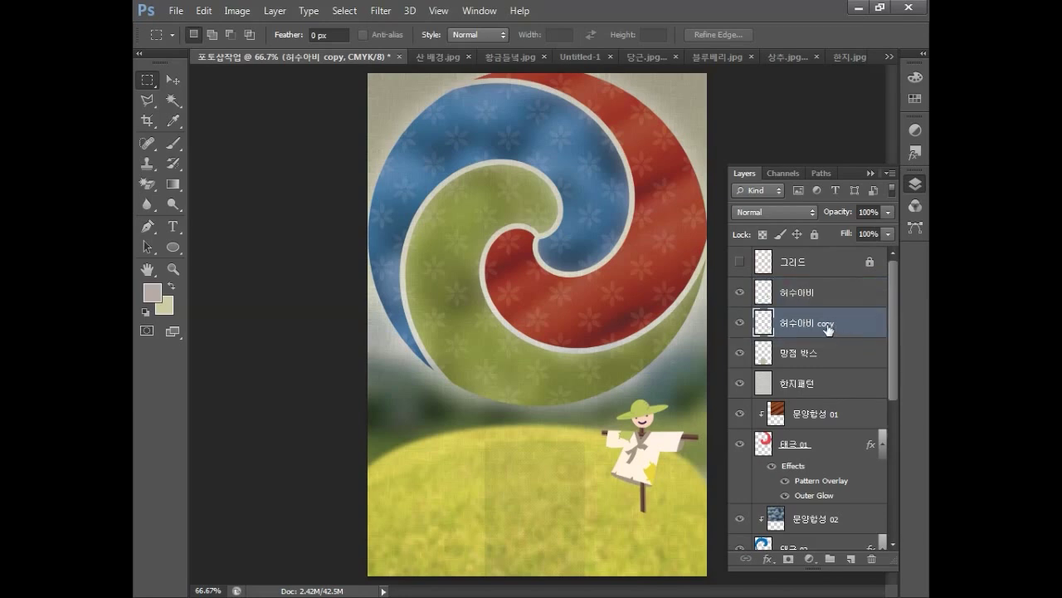
double_click(817, 322)
key(End)
key(BackSpace)
key(BackSpace)
key(BackSpace)
key(BackSpace)
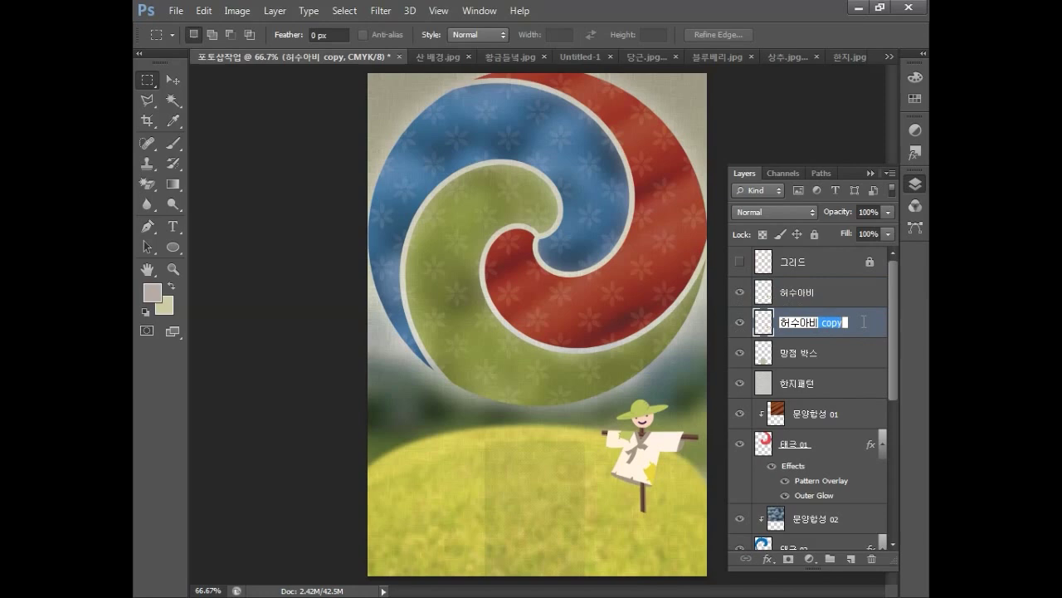
text(그림자)
key(Return)
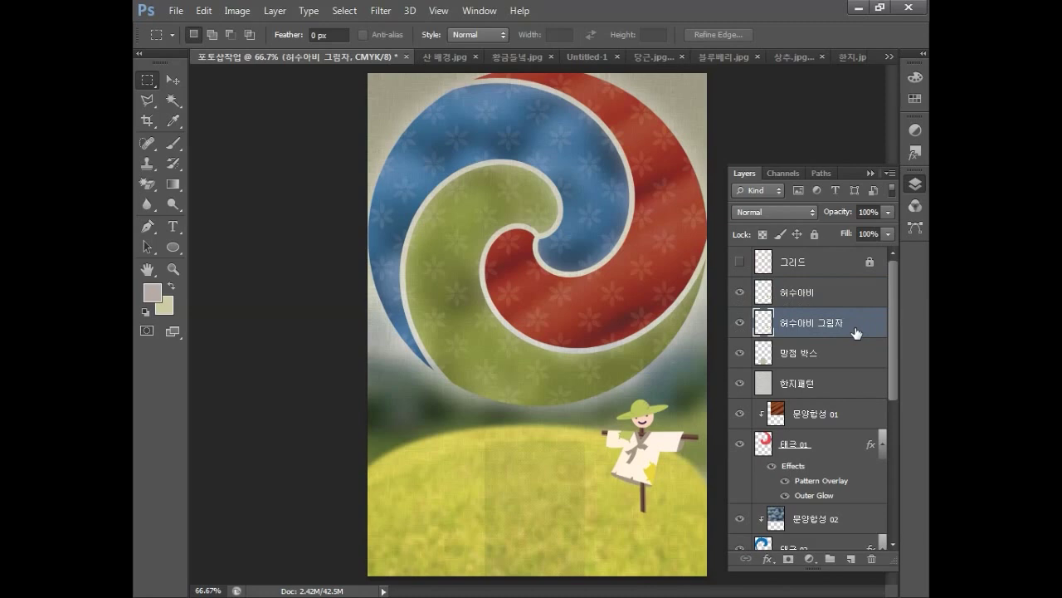
Flatten the shadow copy to about 39% height and skew it about 45° to the right along the ground.
key(ctrl+t)
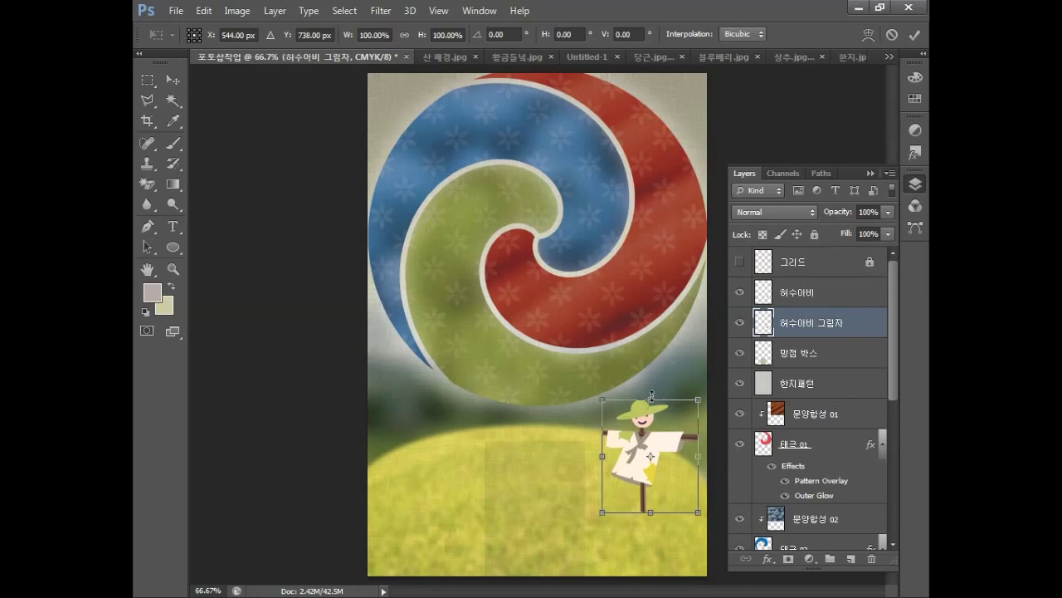
drag(653, 404, 694, 469)
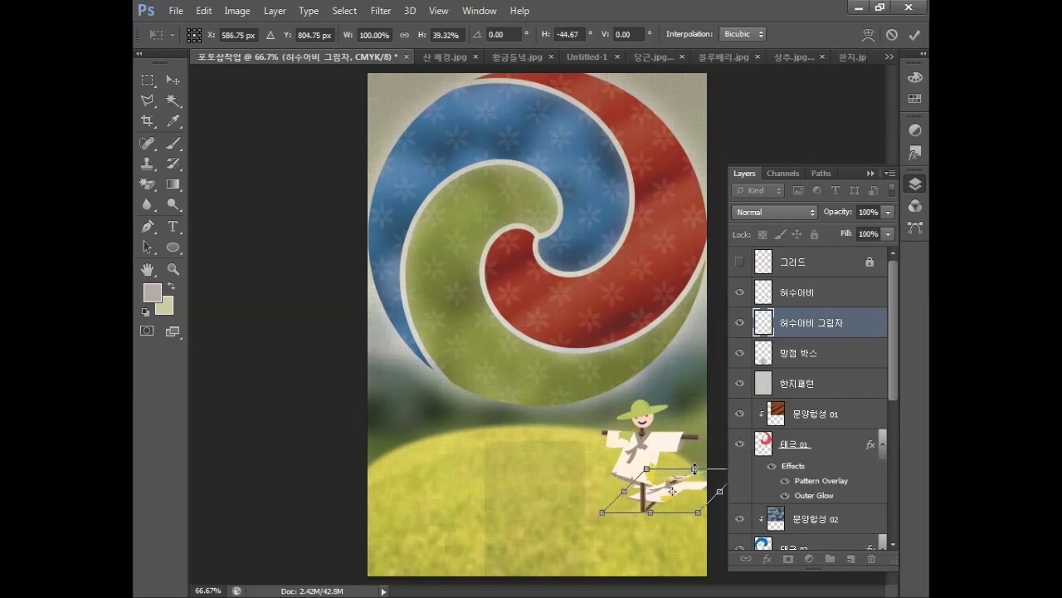
key(Return)
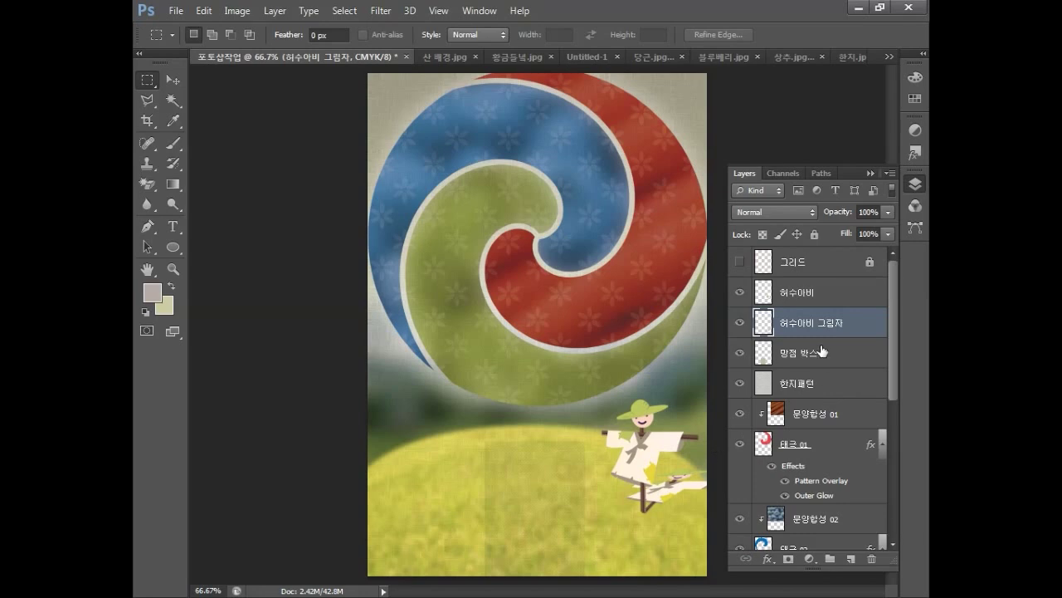
Lock the shadow layer's transparent pixels and fill the shape with black, C 0, M 0, Y 0, K 100.
click(764, 233)
click(157, 297)
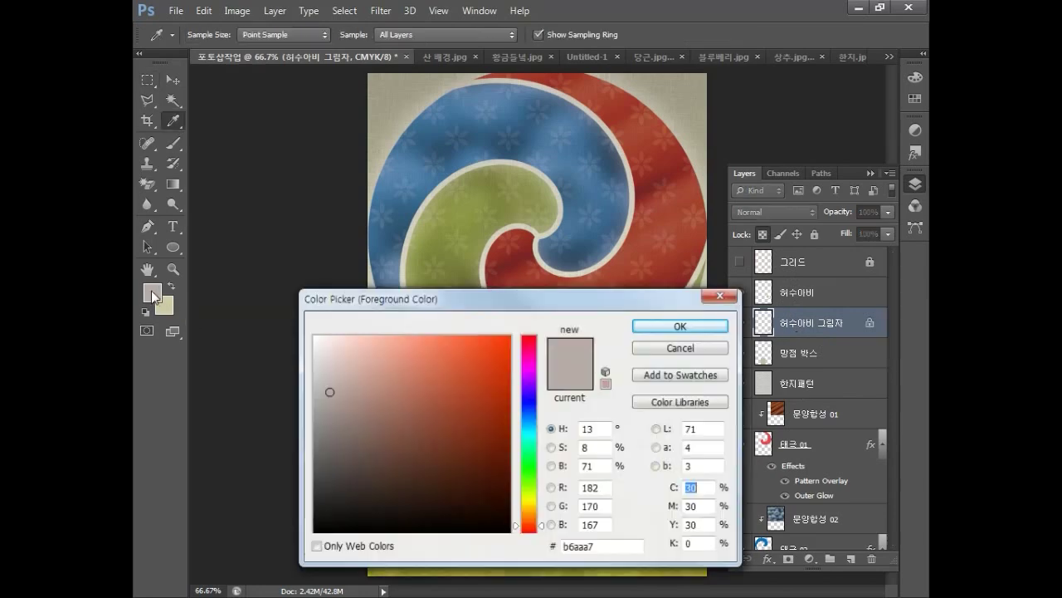
text(0)
key(Tab)
text(0)
key(Tab)
text(0)
key(Tab)
text(100)
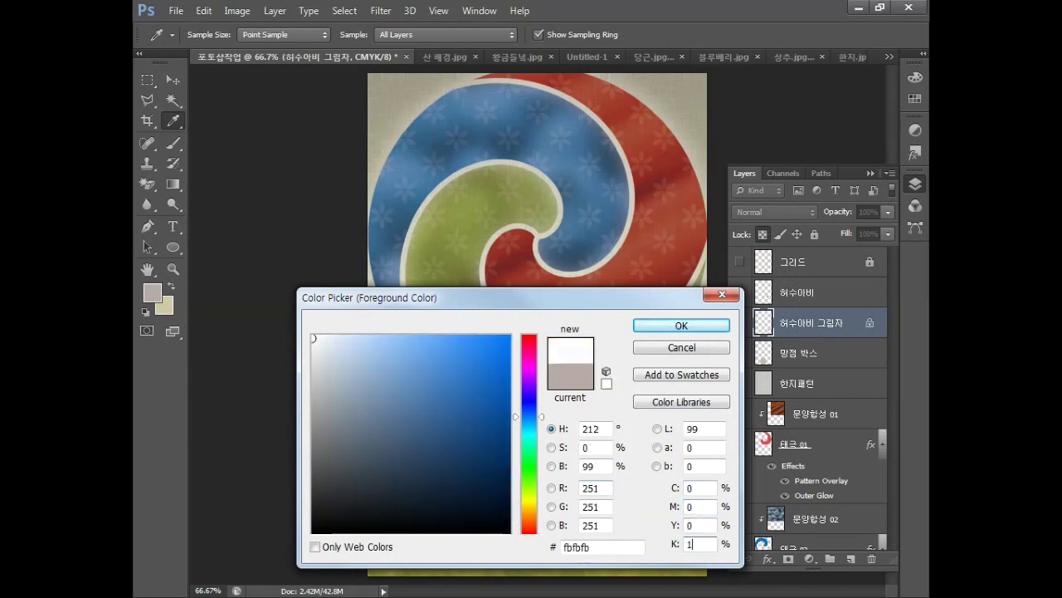
click(681, 325)
key(m)
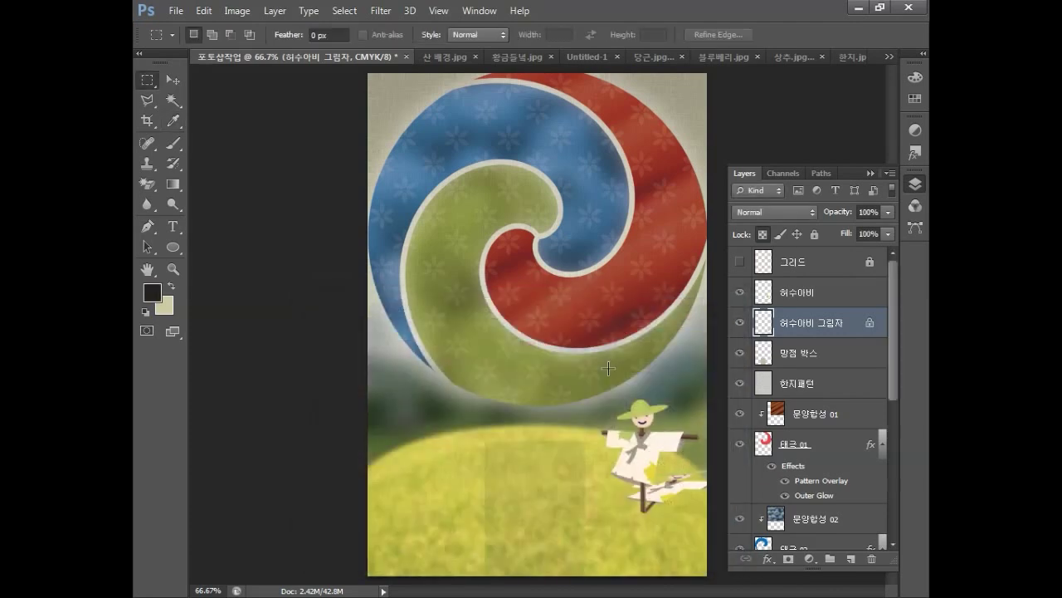
key(alt+BackSpace)
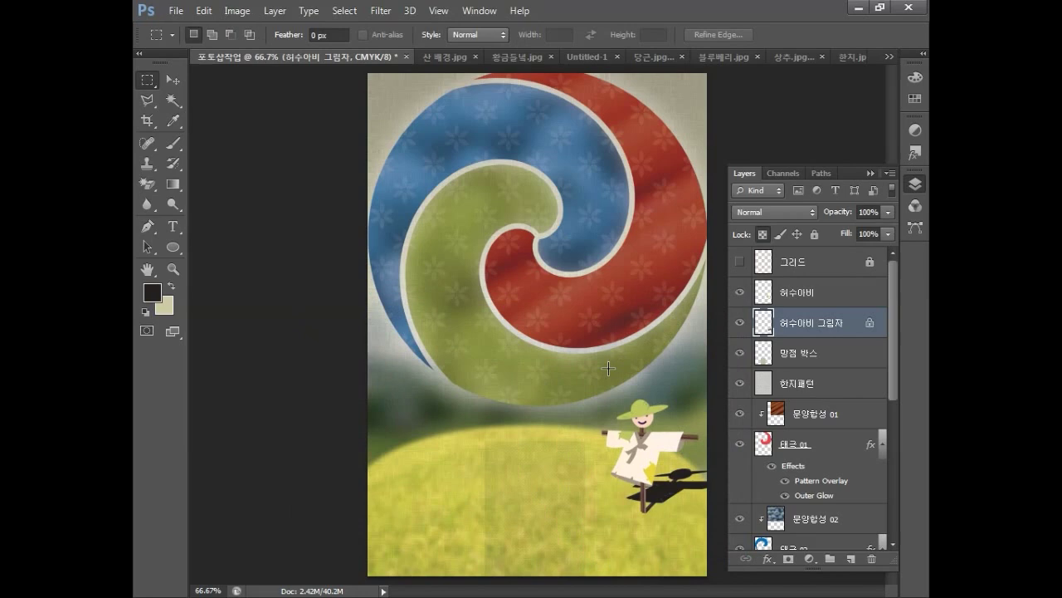
Set the scarecrow shadow layer's opacity to 30%.
click(867, 212)
text(30)
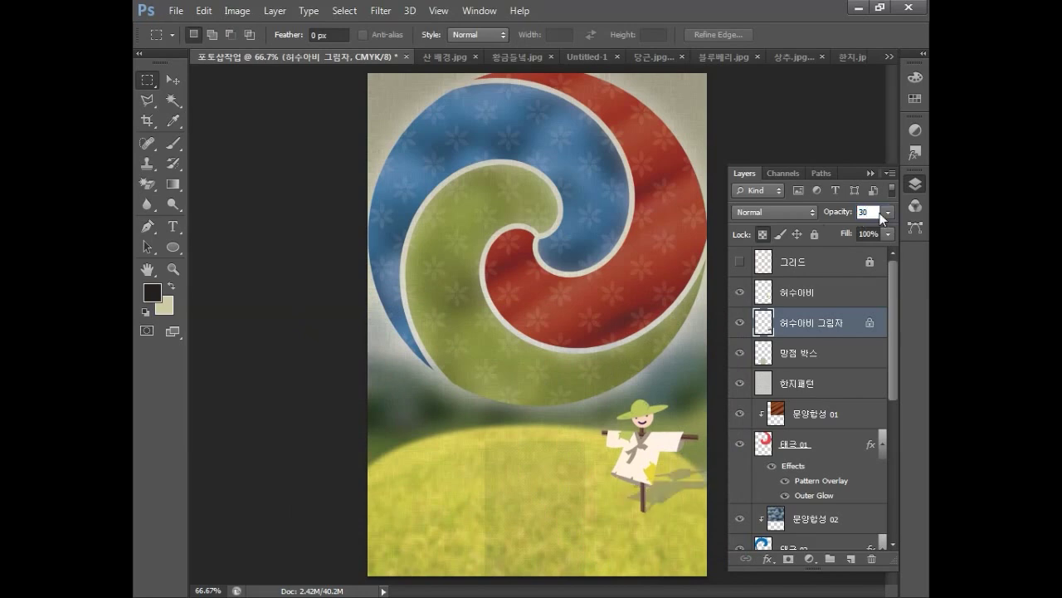
key(Return)
Copy the farmers' banner from the Illustrator artwork and paste it into the Photoshop poster as pixels.
key(alt+Tab)
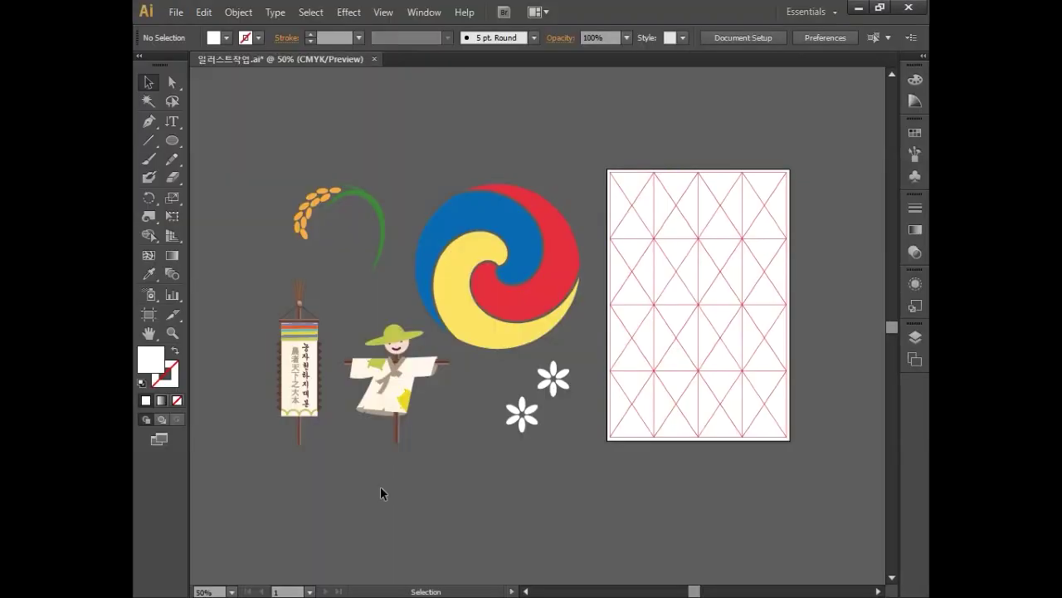
drag(247, 304, 321, 455)
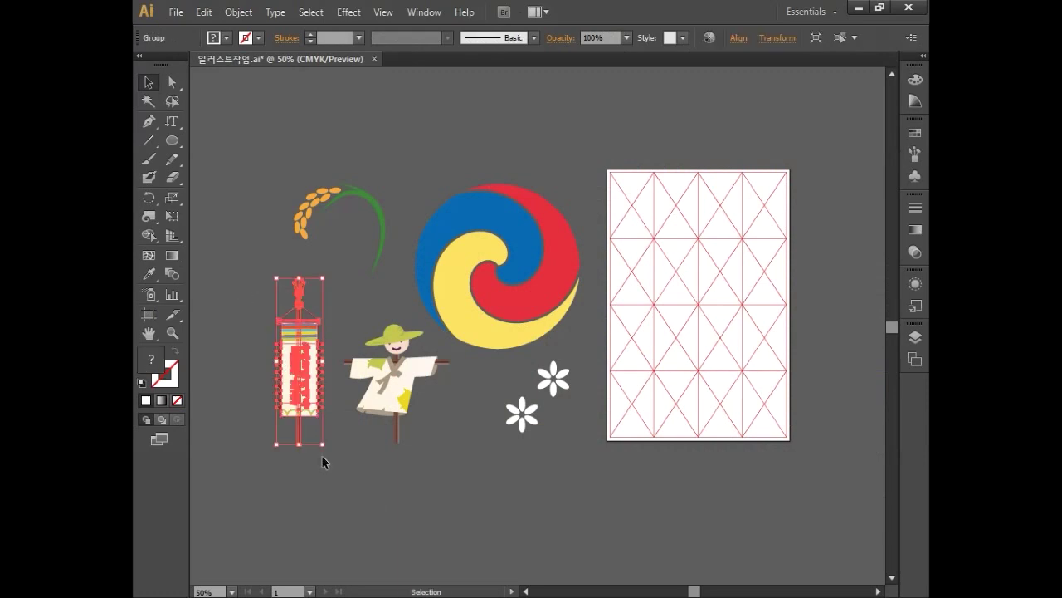
key(alt+Tab)
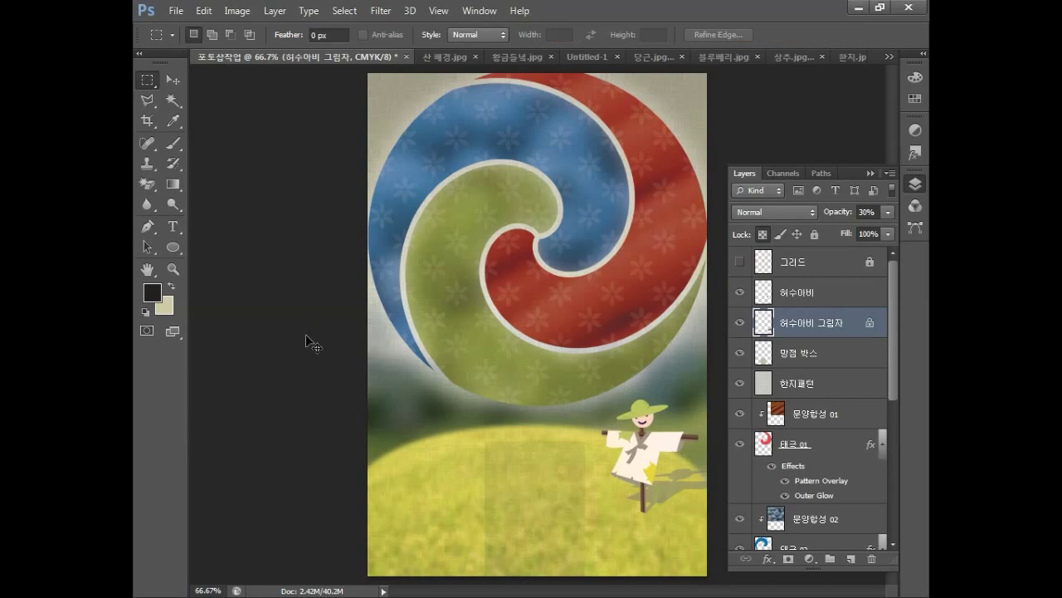
key(ctrl+v)
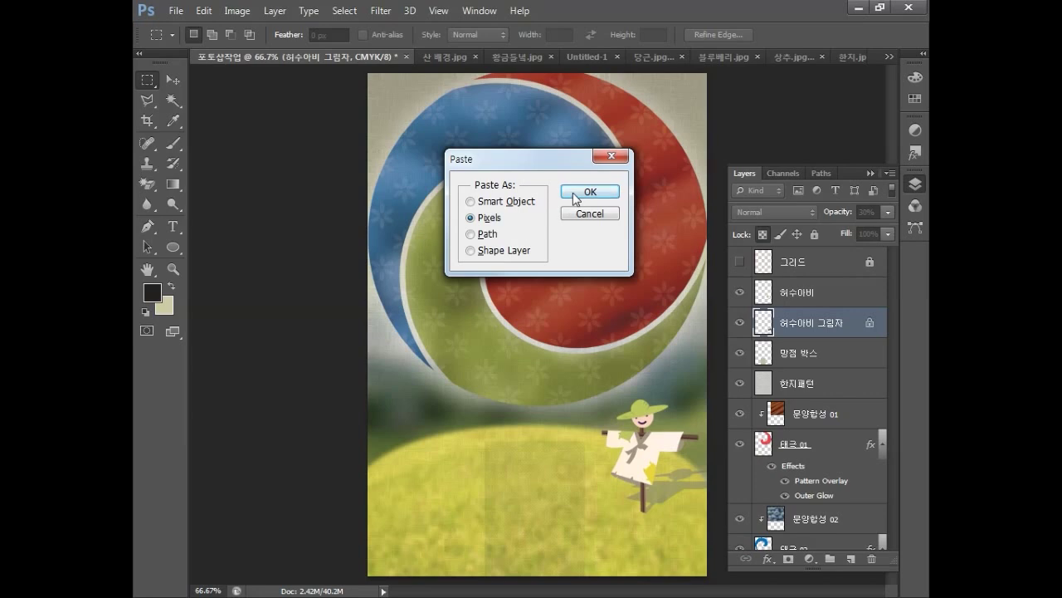
click(574, 194)
Scale the pasted banner to about 62% and stand it on the left side of the yellow hill.
drag(545, 291, 445, 366)
drag(486, 248, 461, 368)
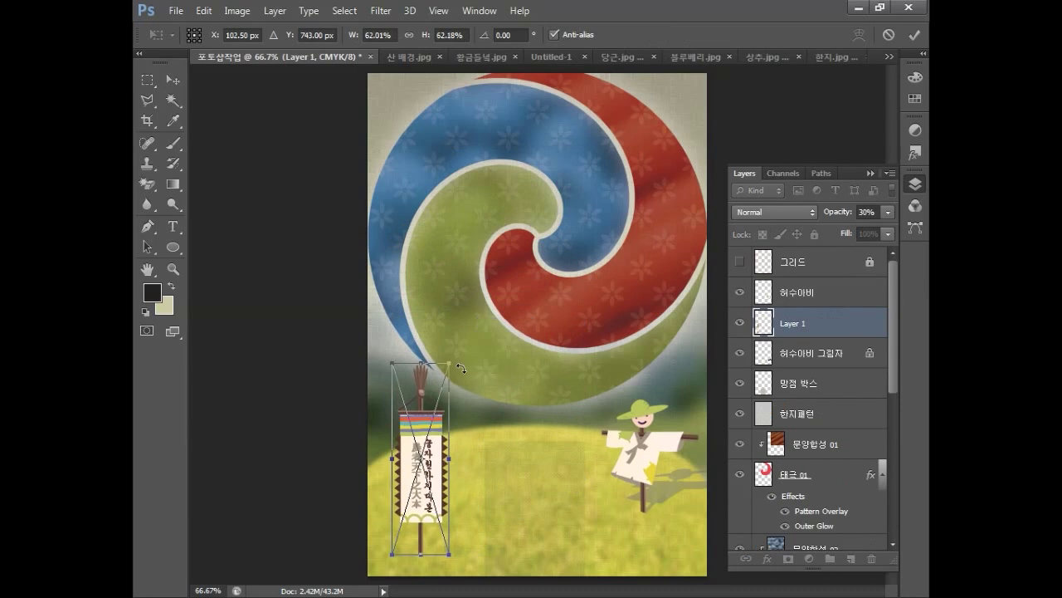
key(Return)
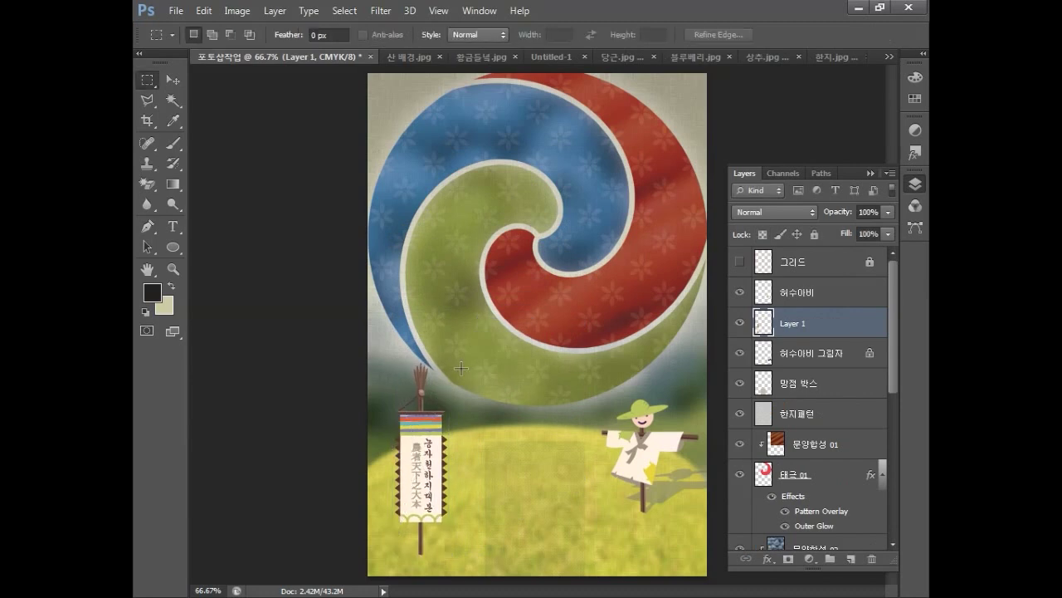
Skew the pasted banner horizontally by about 5° and shrink it to about 90% width and 88% height.
key(ctrl+t)
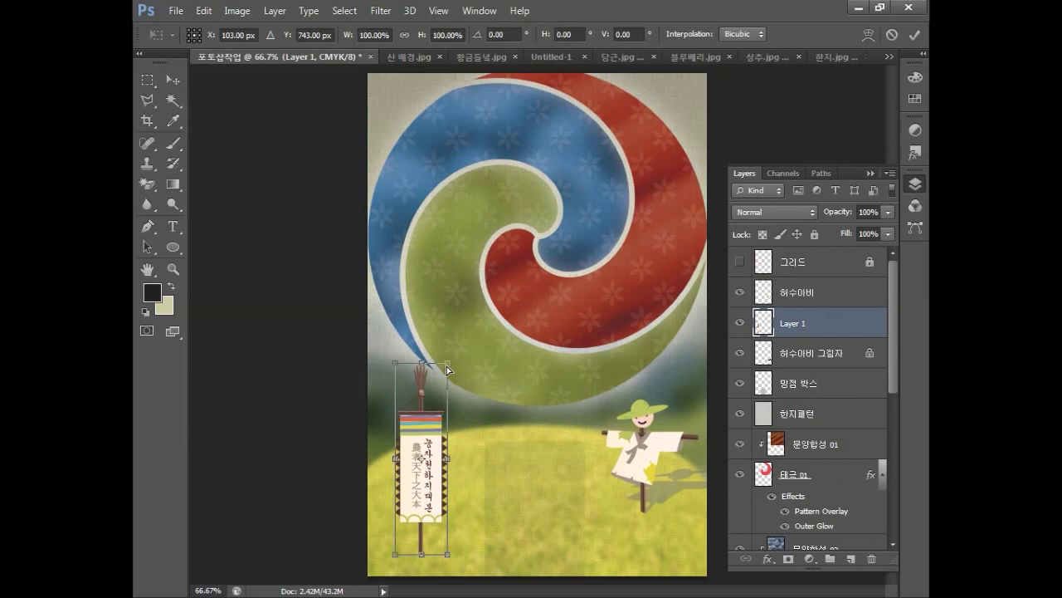
drag(423, 367, 407, 369)
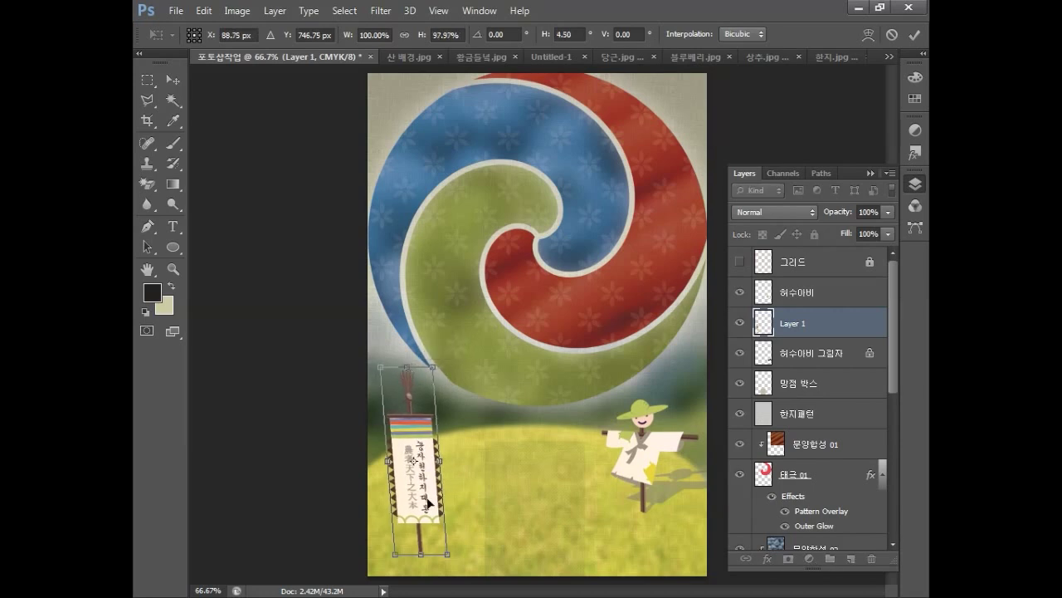
drag(423, 559, 423, 535)
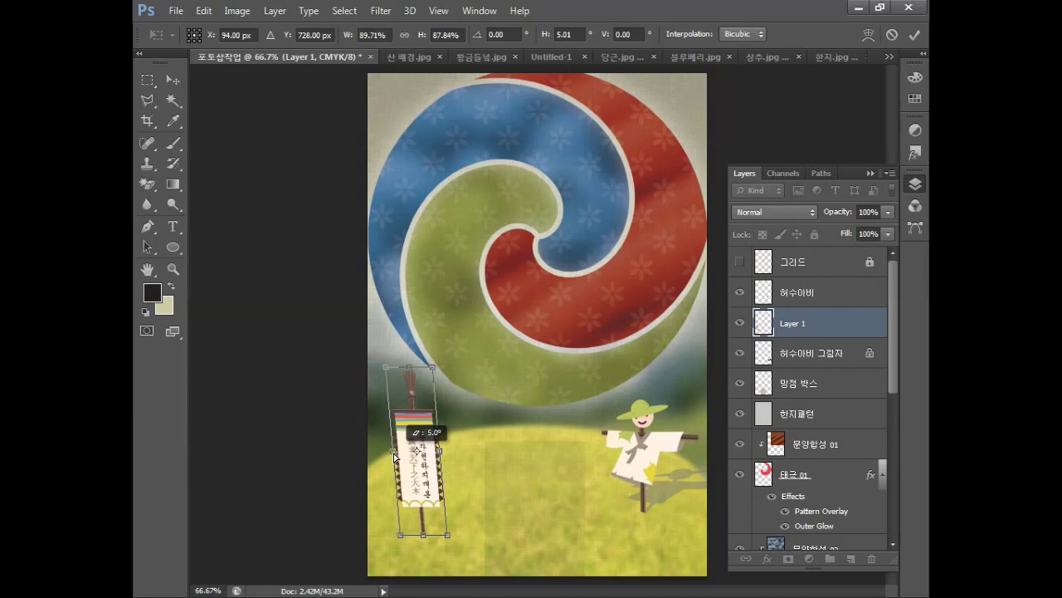
key(Return)
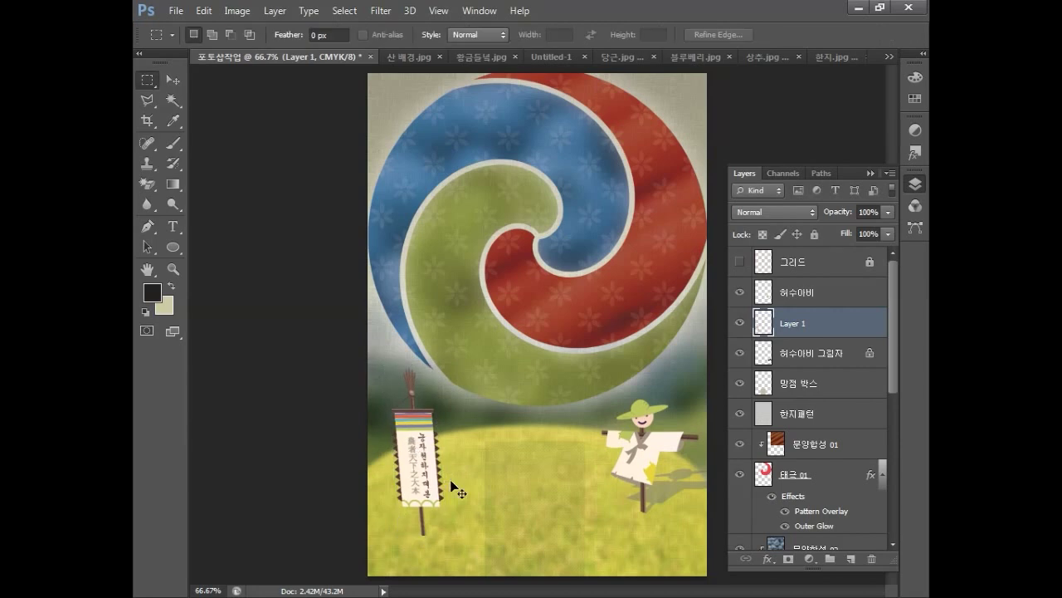
Warp the banner into a gentle wavy curve so the cloth and pole look blown by wind.
key(ctrl+t)
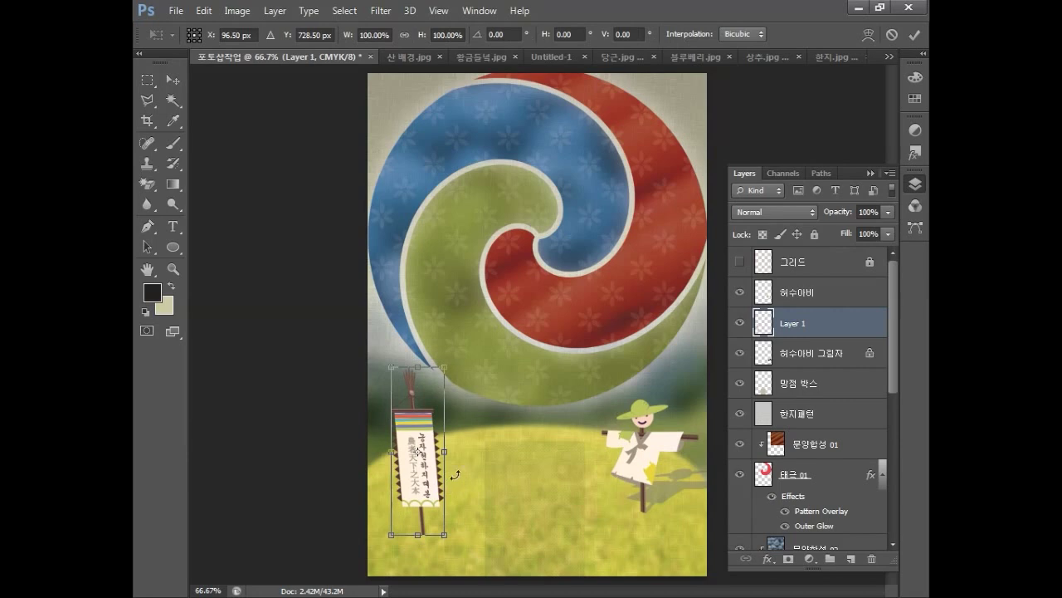
click(870, 36)
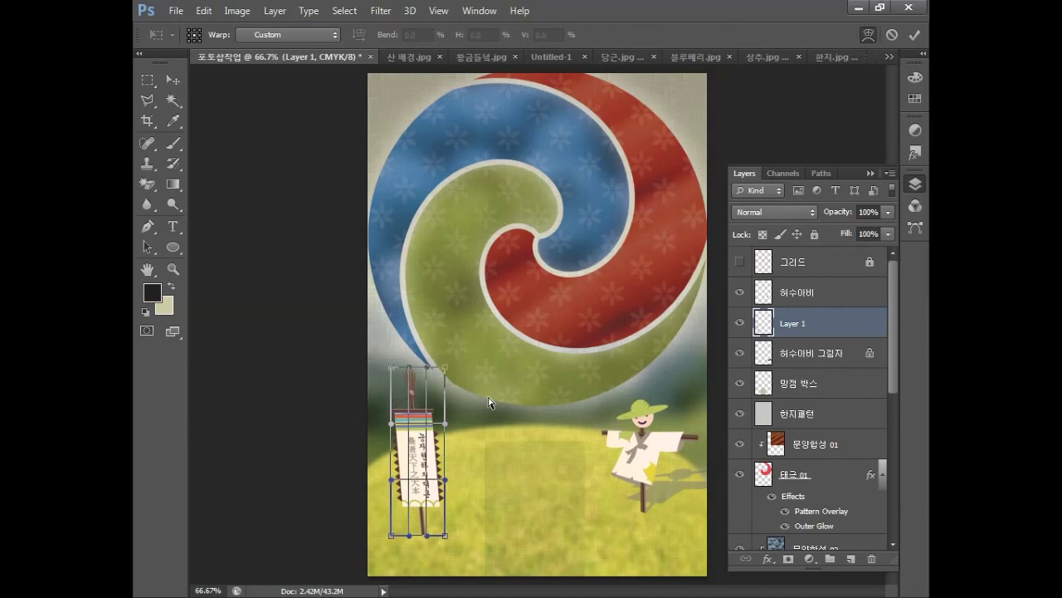
drag(446, 425, 459, 426)
drag(393, 428, 407, 425)
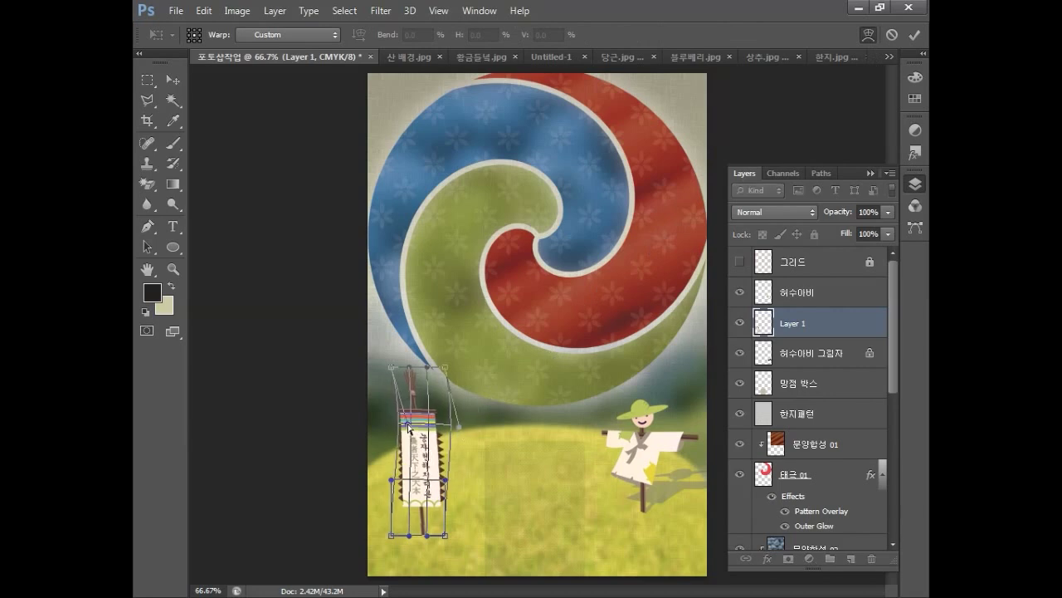
drag(392, 481, 467, 480)
key(Return)
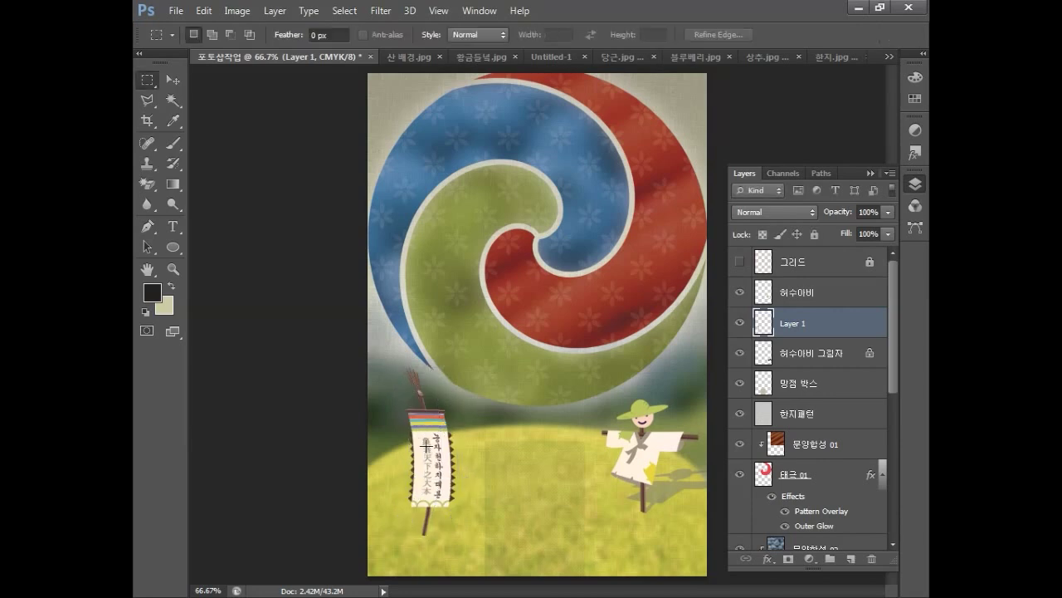
Rename the banner layer as 깃발.
double_click(795, 324)
text(깃발)
key(Return)
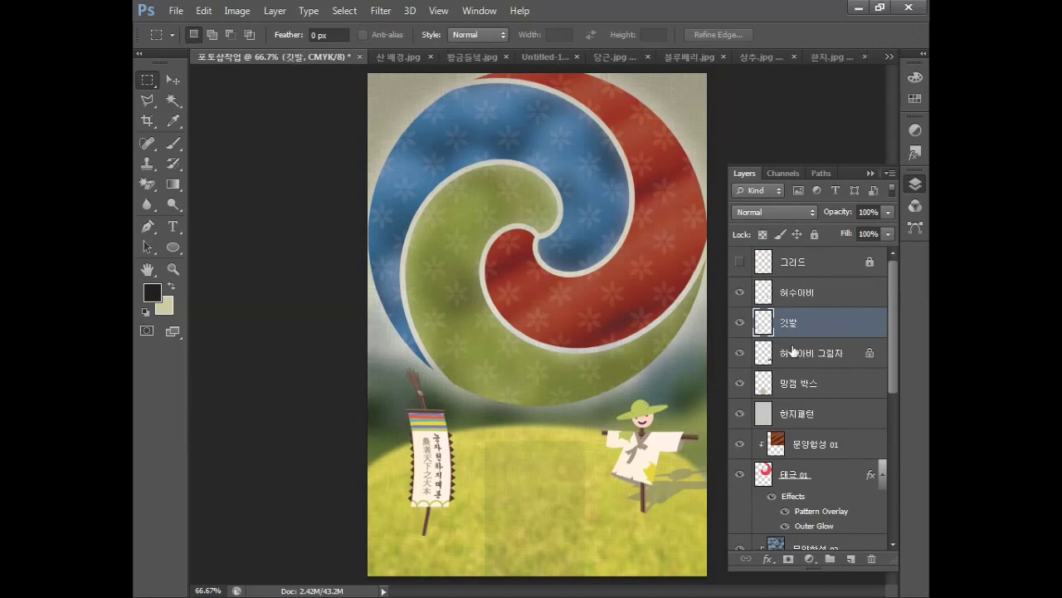
Duplicate the 깃발 layer, place the copy beneath the original, and rename it 깃발 그림자.
key(ctrl+j)
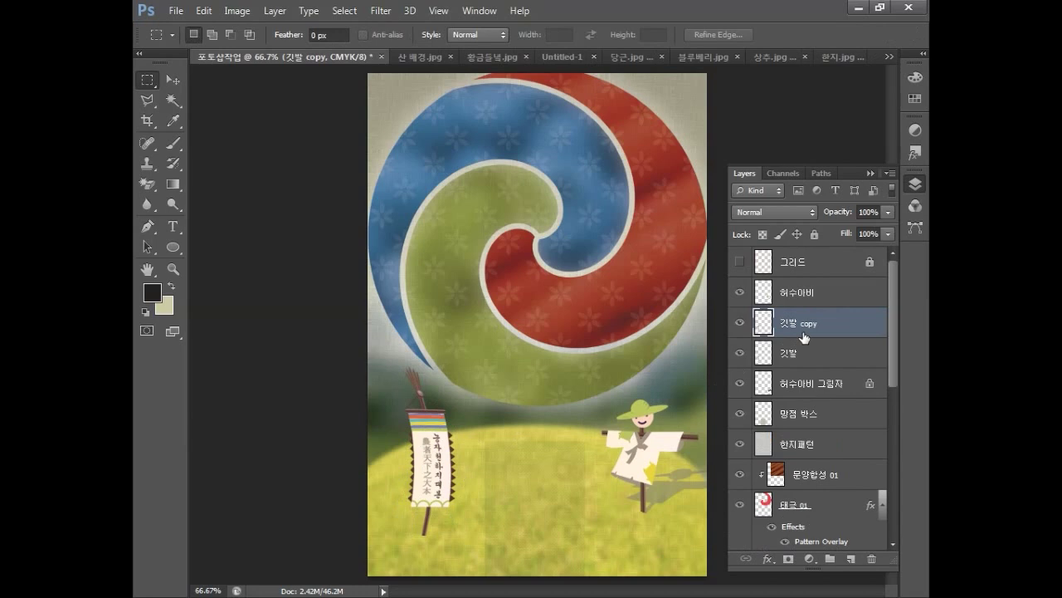
drag(813, 324, 829, 355)
double_click(809, 354)
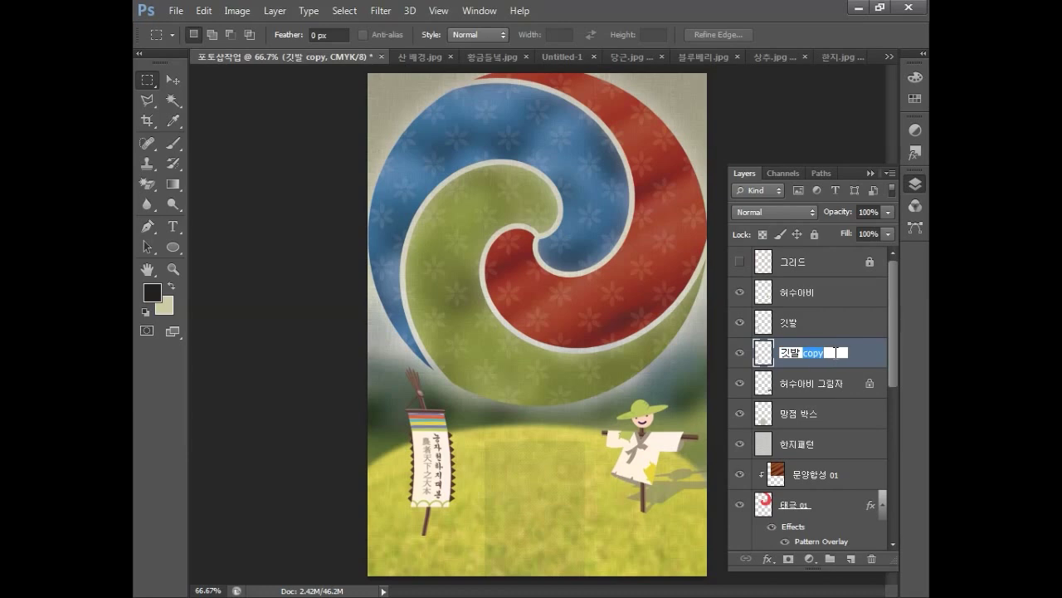
text(그림자)
key(Return)
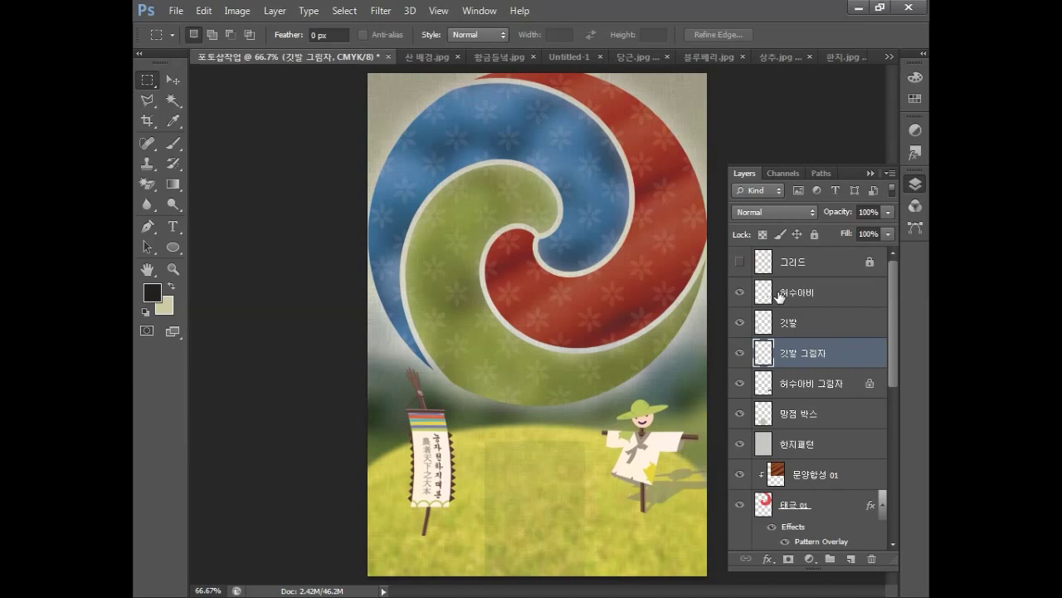
Lock the 깃발 그림자 layer's transparent pixels, fill it with black, and flatten it to about 27% height with a 51° horizontal skew.
click(763, 235)
key(ctrl+t)
drag(430, 367, 378, 490)
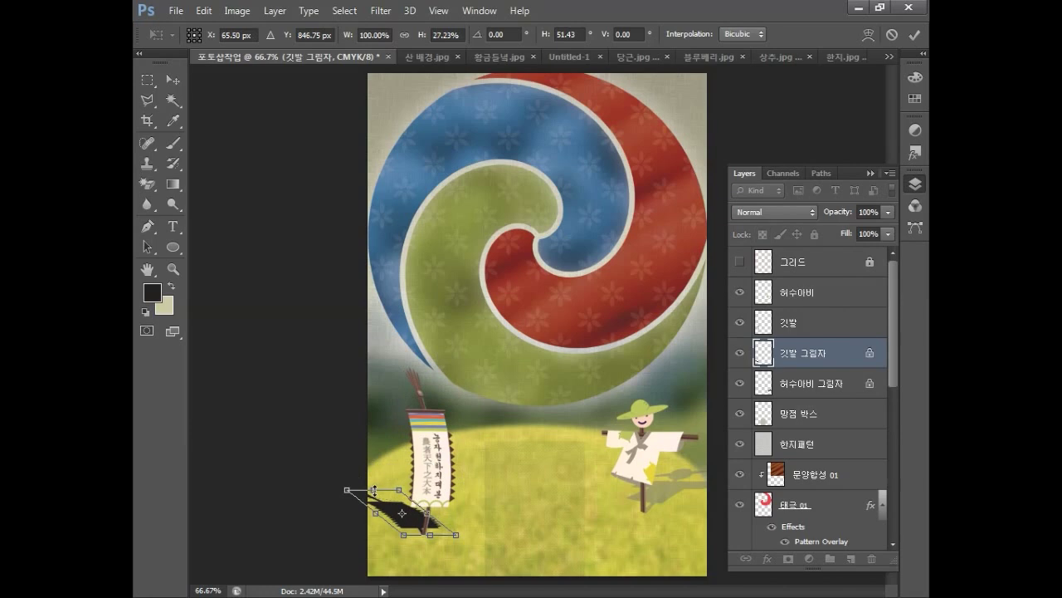
key(Return)
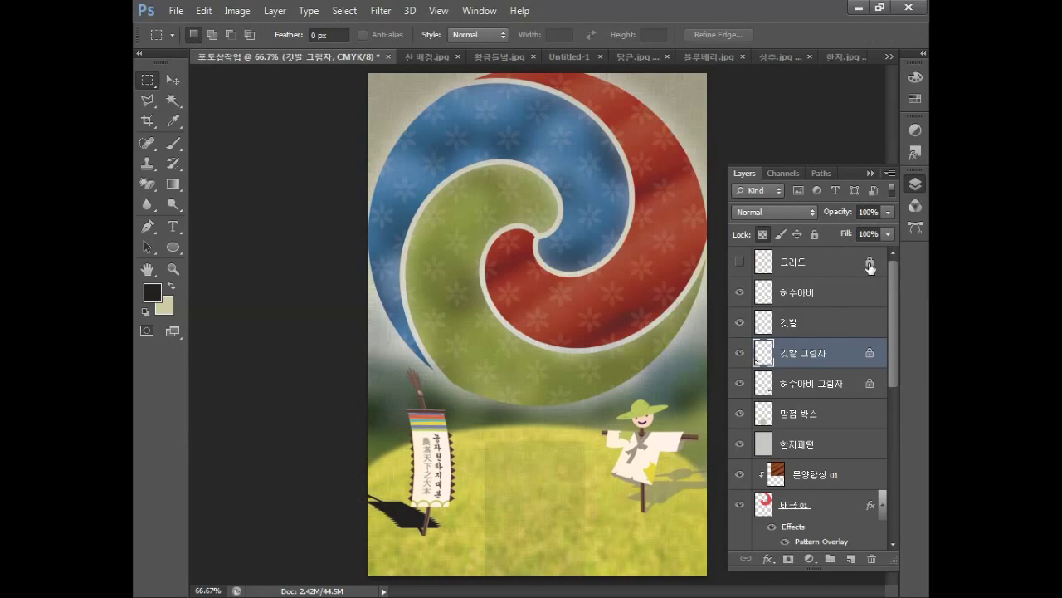
Set the banner shadow layer's opacity to 30%.
key(3)
key(Return)
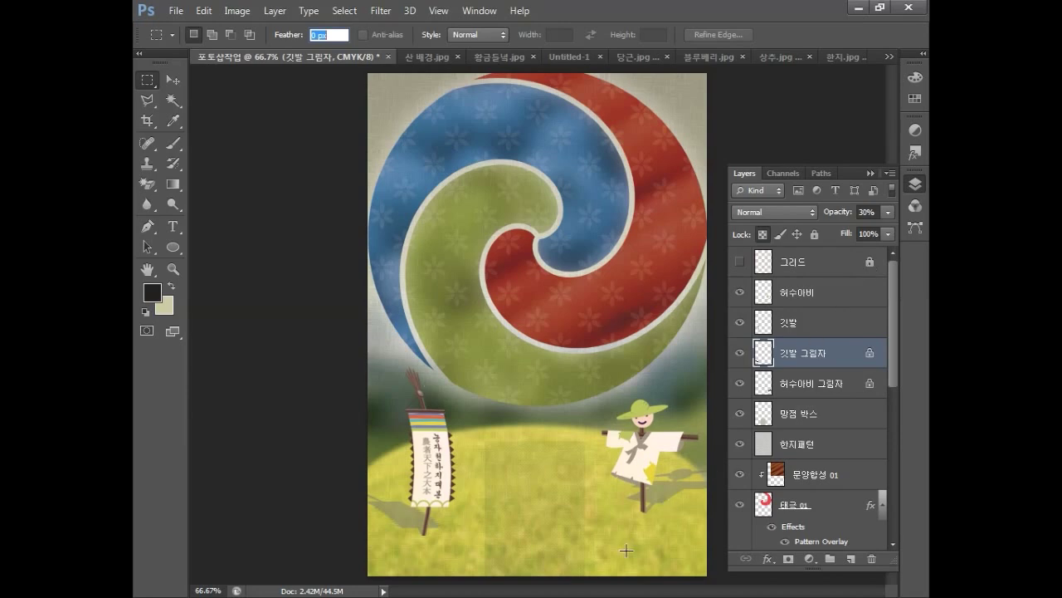
click(618, 514)
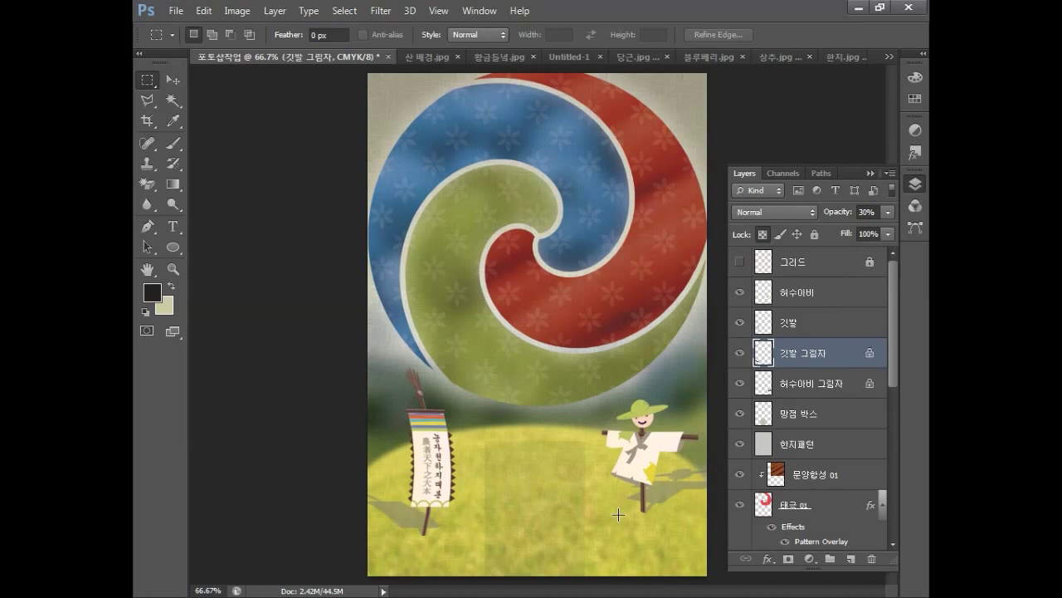
Open the farmer photo 농부 from the 제공 파일 folder and clear the layer list from the canvas view.
click(176, 12)
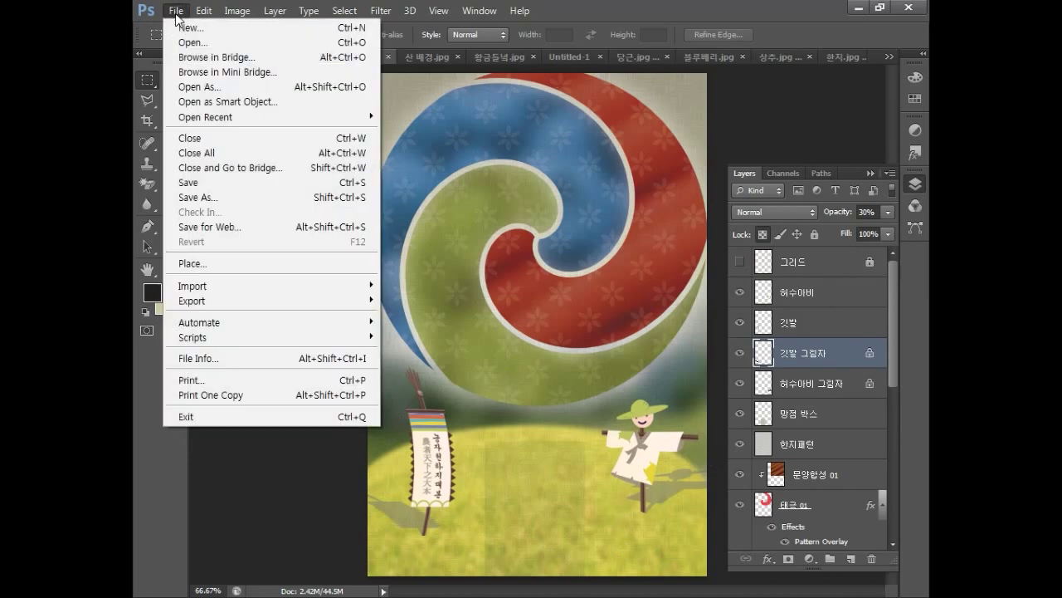
click(191, 42)
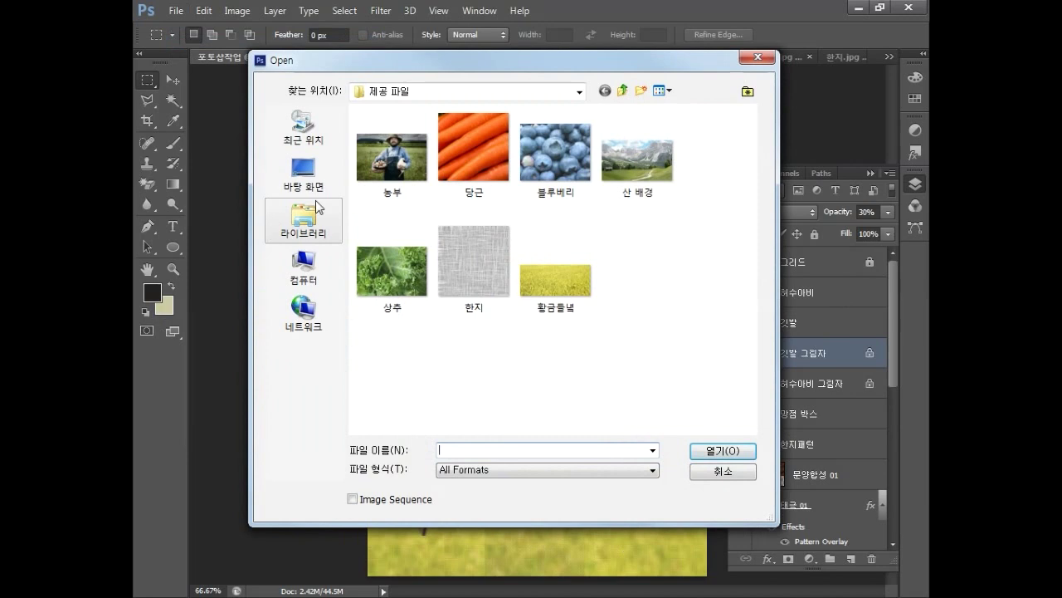
click(380, 173)
click(719, 456)
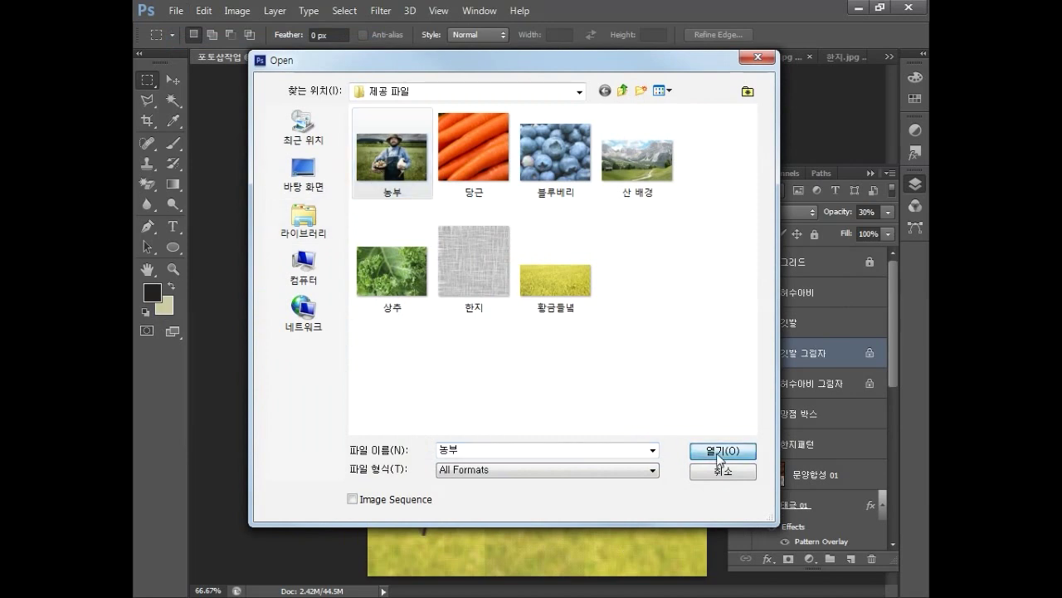
click(922, 186)
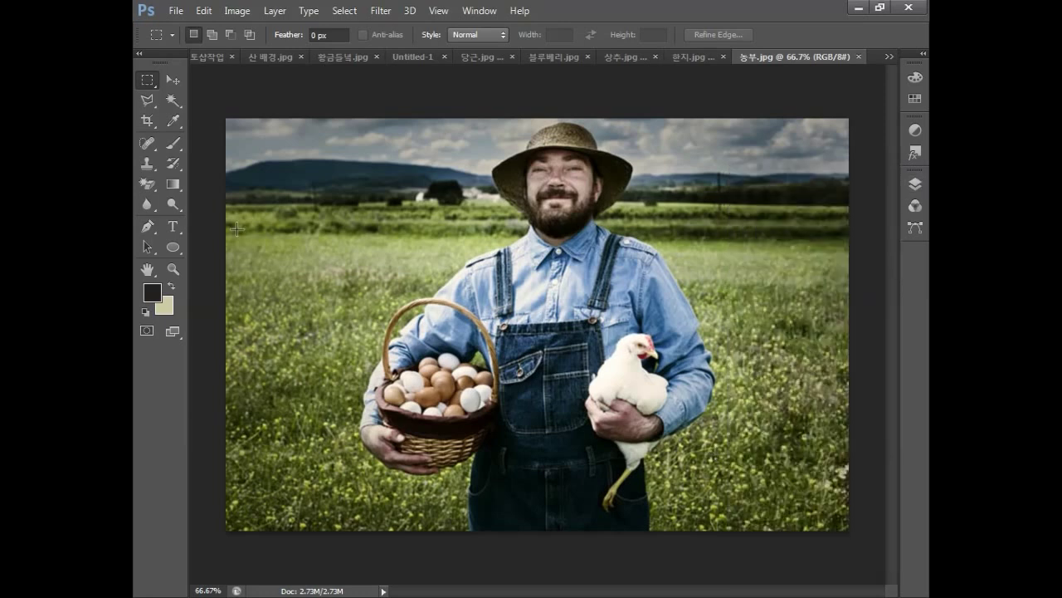
Start a Pen path at the photo's bottom edge and trace up the overalls' hip to the egg basket.
click(147, 225)
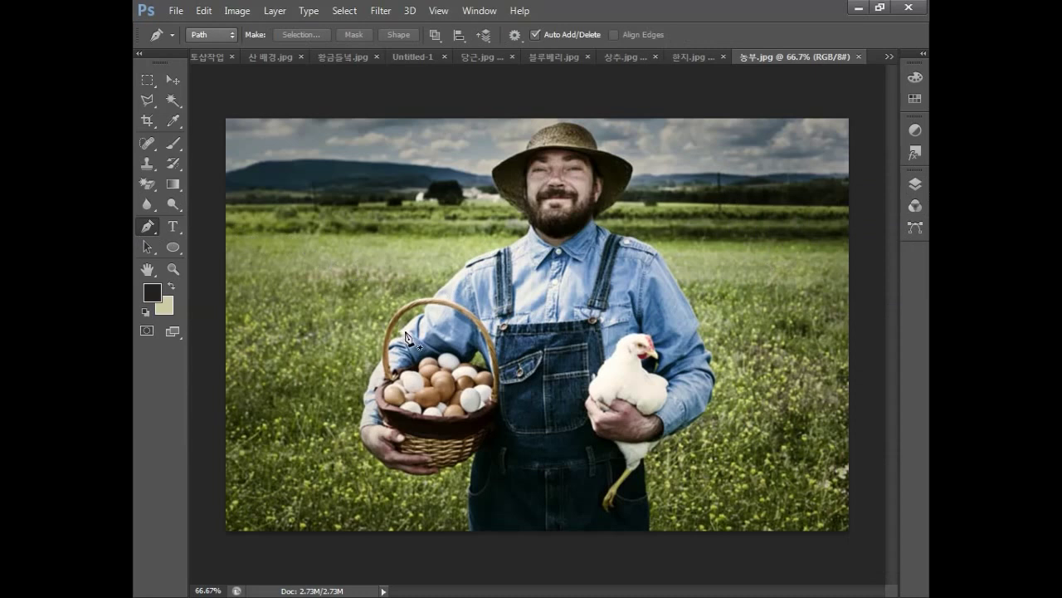
click(470, 529)
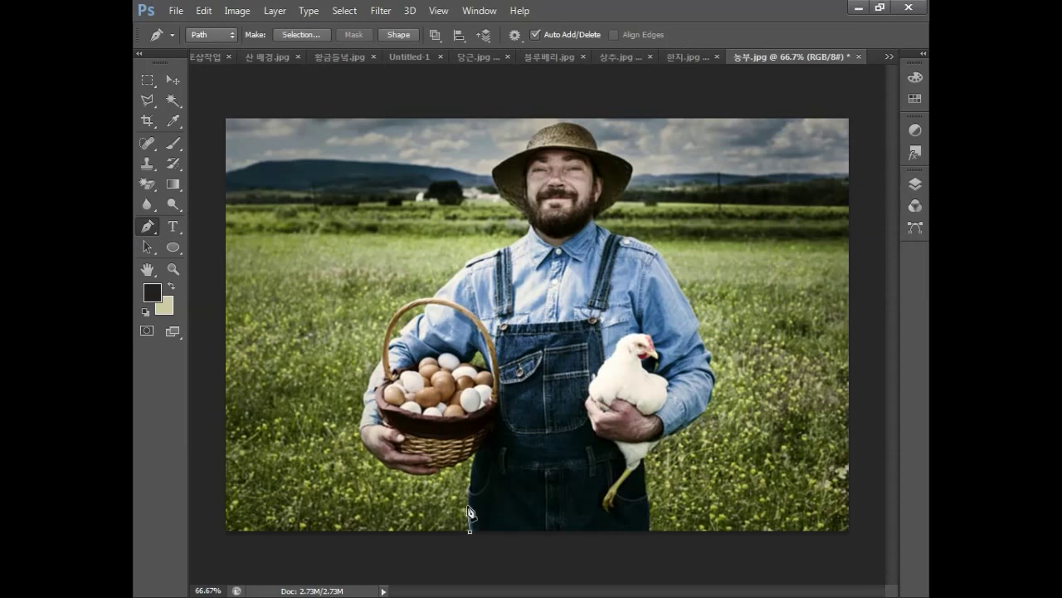
click(470, 490)
key(ctrl+plus)
key(ctrl+plus)
drag(475, 452, 512, 344)
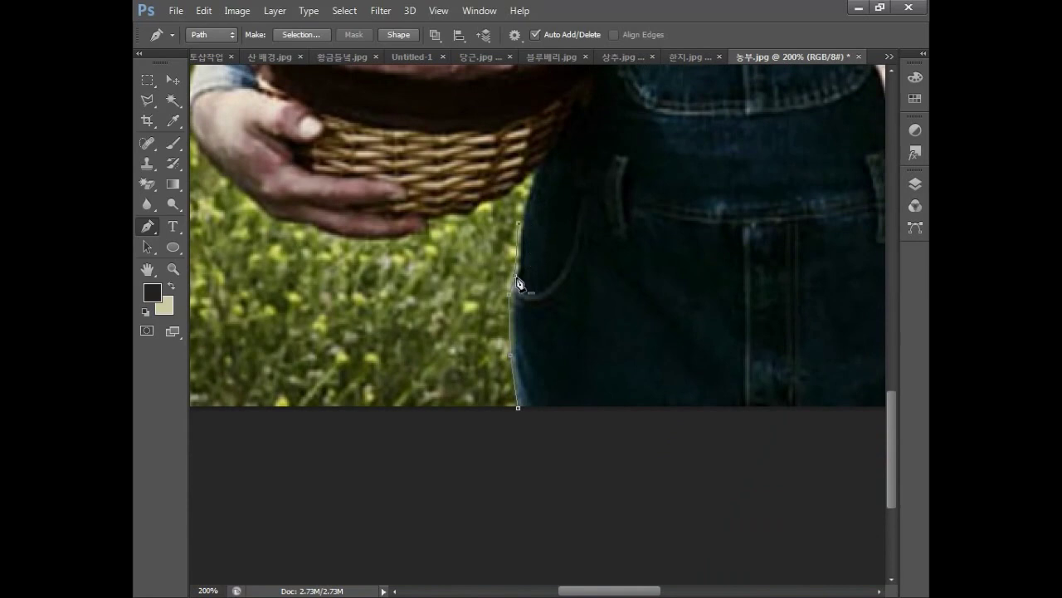
click(530, 194)
click(539, 167)
Continue the path along the underside of the egg basket and around the fingers of the hand holding it.
click(509, 190)
click(460, 213)
click(427, 220)
click(424, 230)
click(406, 234)
click(376, 238)
click(309, 228)
click(277, 220)
click(242, 179)
Extend the path up the outer wrist and sleeve beside the basket to the foot of its handle.
drag(289, 180, 584, 378)
click(497, 351)
click(487, 306)
click(488, 251)
click(497, 231)
click(491, 208)
click(510, 144)
click(546, 88)
Trace the path over the basket handle and up the sleeve to the farmer's shoulder strap.
drag(547, 97, 487, 345)
click(505, 233)
click(593, 159)
click(642, 154)
drag(642, 154, 450, 367)
click(486, 321)
click(546, 270)
click(601, 234)
click(640, 215)
click(679, 209)
Continue the path up the neck on the basket side and around that side of the hat brim.
drag(745, 145, 581, 364)
click(573, 351)
click(567, 331)
click(533, 306)
click(463, 211)
click(525, 164)
click(563, 147)
click(572, 123)
Trace the path over the crown of the straw hat down to the brim on the chicken side.
drag(573, 123, 360, 389)
click(376, 411)
click(411, 387)
click(467, 371)
click(512, 377)
click(552, 401)
click(567, 426)
click(574, 449)
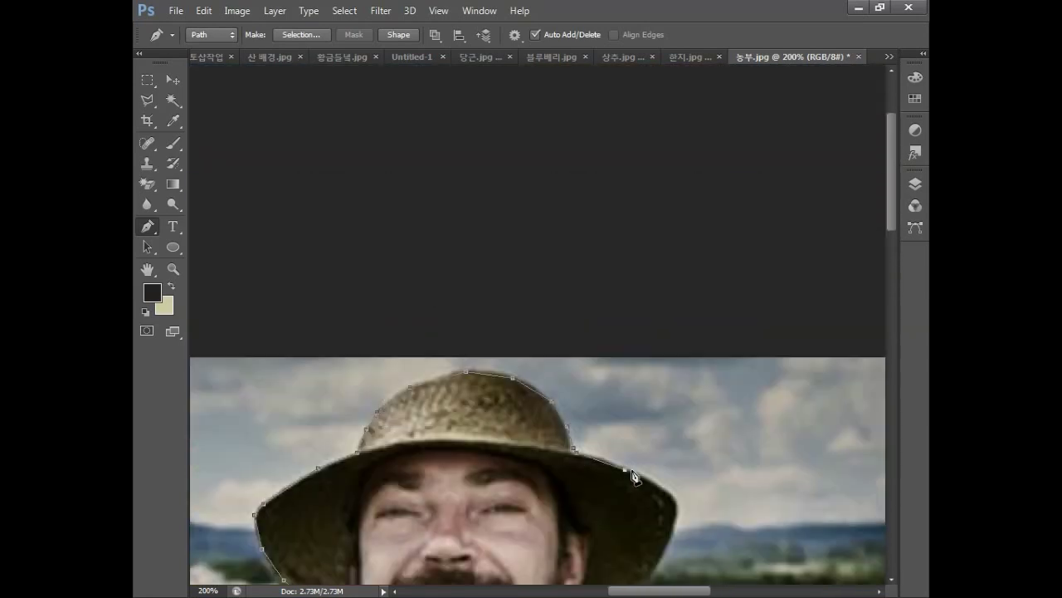
Extend the path around the brim on the chicken side and down the neck to the shirt shoulder.
drag(628, 475, 583, 284)
click(577, 275)
click(629, 311)
click(597, 393)
click(559, 433)
click(515, 456)
click(566, 509)
click(628, 519)
Trace the path over the shoulder and down the upper sleeve to the elbow above the chicken.
drag(678, 524, 631, 301)
click(601, 307)
click(639, 328)
click(665, 346)
click(715, 431)
drag(730, 445, 669, 284)
click(677, 312)
click(717, 381)
click(722, 396)
click(711, 413)
click(731, 446)
click(741, 471)
click(752, 477)
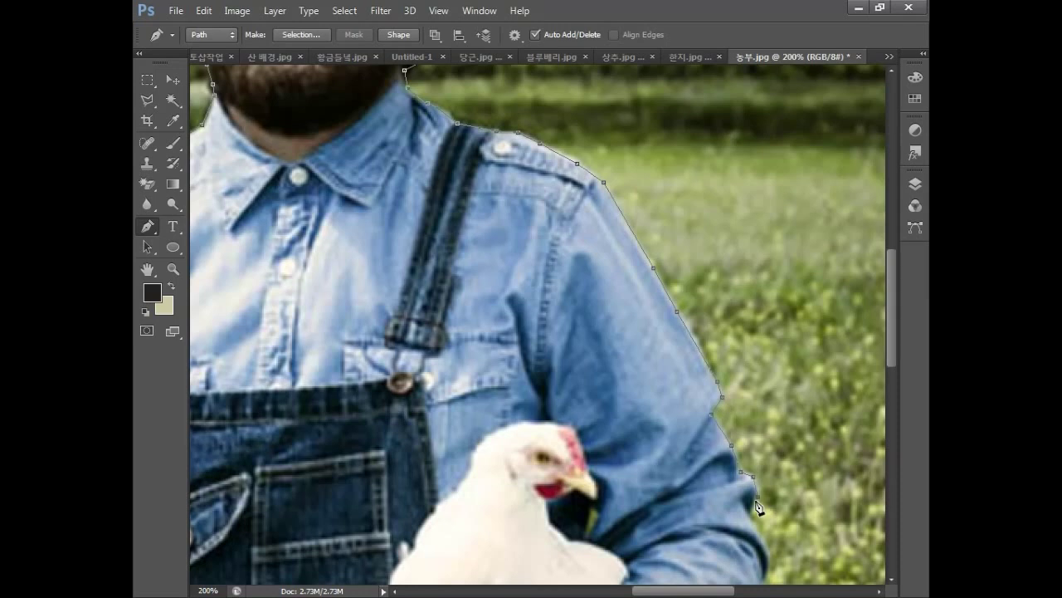
Continue the path around the elbow and under the forearm to the chicken's tail and the overalls.
drag(761, 500, 636, 268)
click(646, 342)
click(639, 366)
click(632, 401)
click(627, 425)
click(592, 458)
click(542, 491)
click(518, 496)
click(503, 501)
click(464, 517)
drag(459, 559, 526, 405)
click(505, 412)
click(516, 472)
Trace down the remaining hip, close the path below the photo's bottom edge, and convert it into a selection.
drag(515, 471, 544, 198)
click(561, 295)
click(557, 352)
click(537, 406)
key(ctrl+minus)
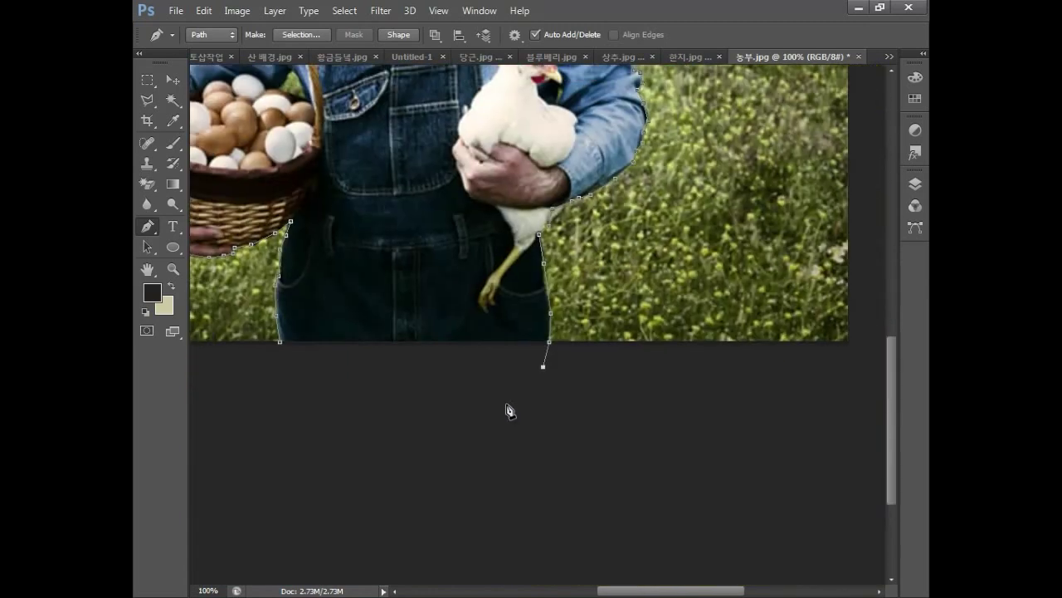
click(280, 343)
key(ctrl+minus)
drag(484, 486, 494, 529)
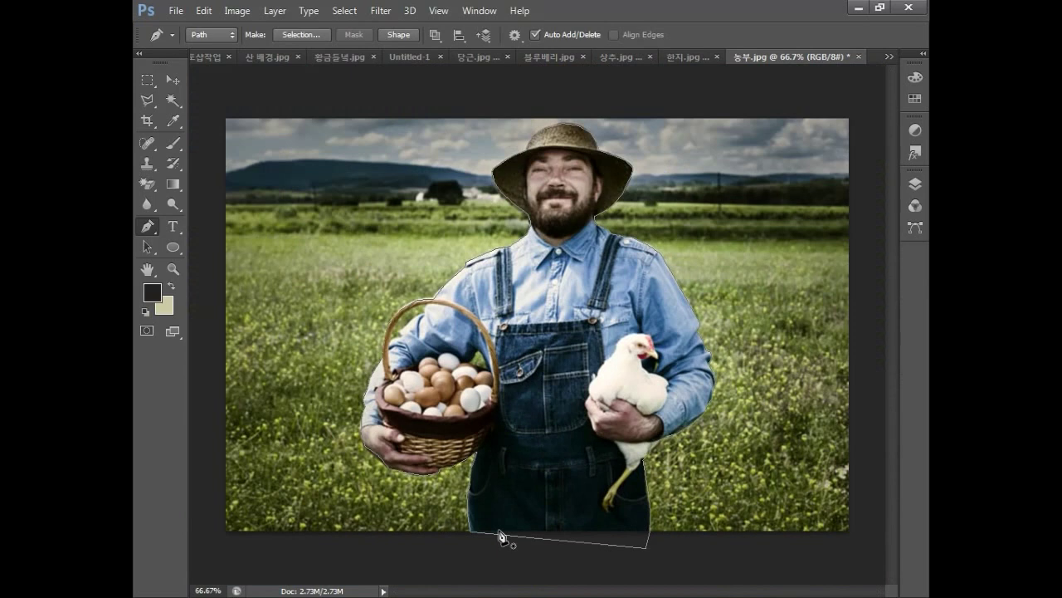
key(ctrl+Return)
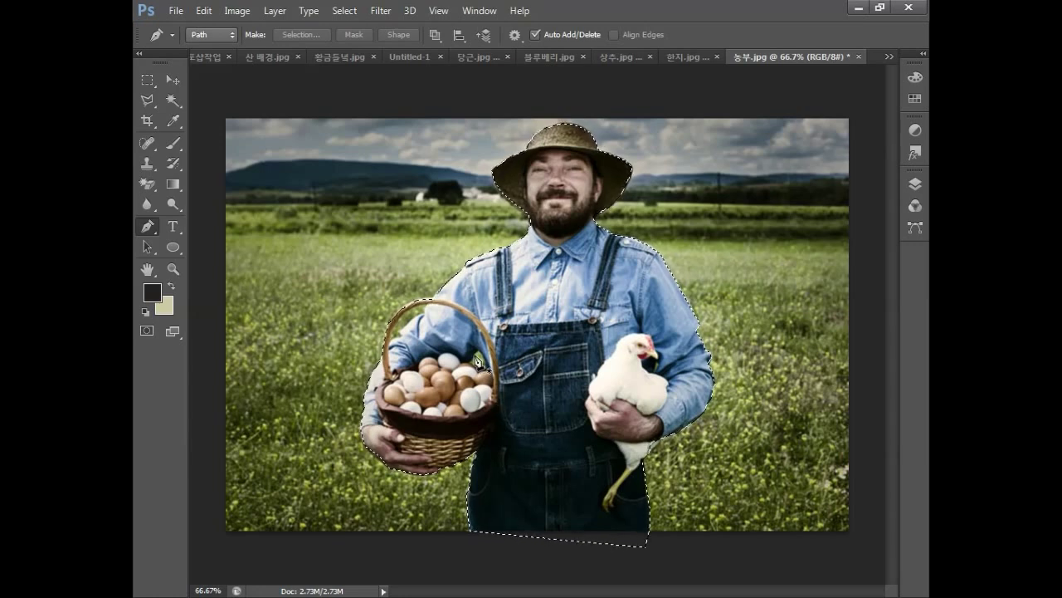
Copy the selected farmer to a new layer and hide the Background layer.
click(147, 99)
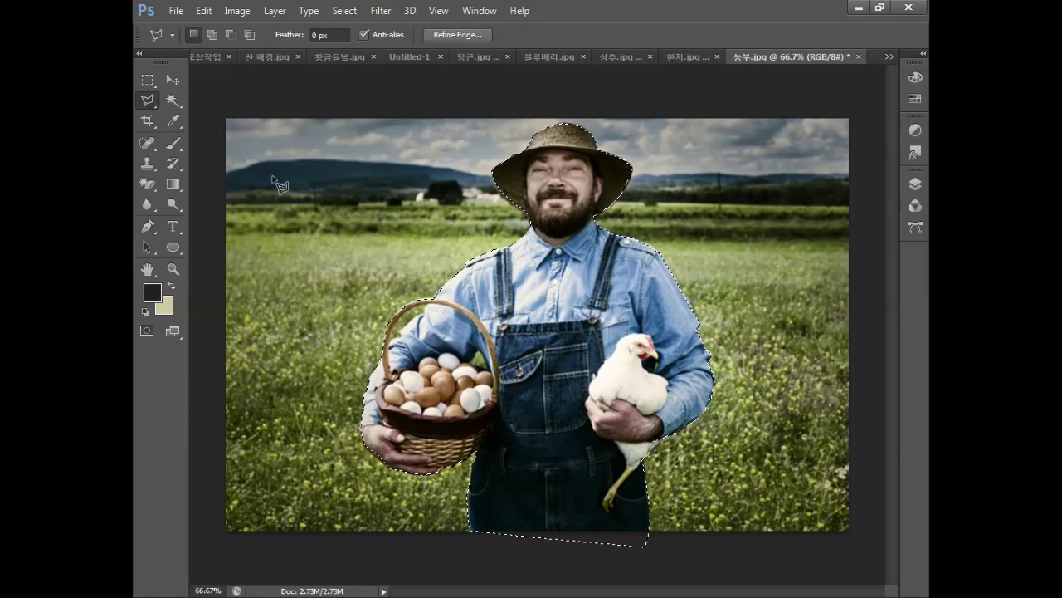
key(alt)
click(916, 183)
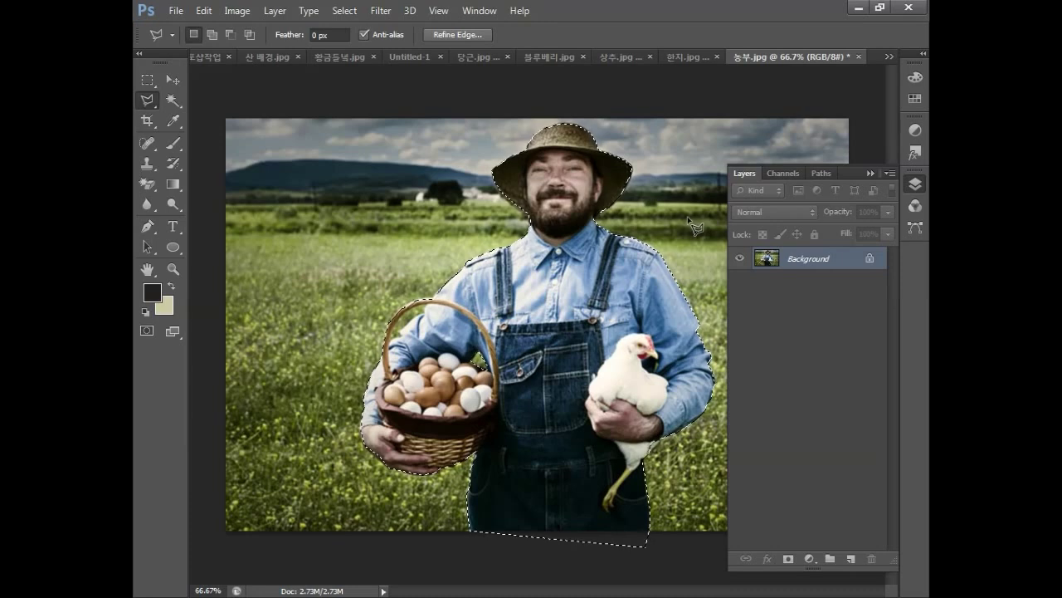
key(ctrl+j)
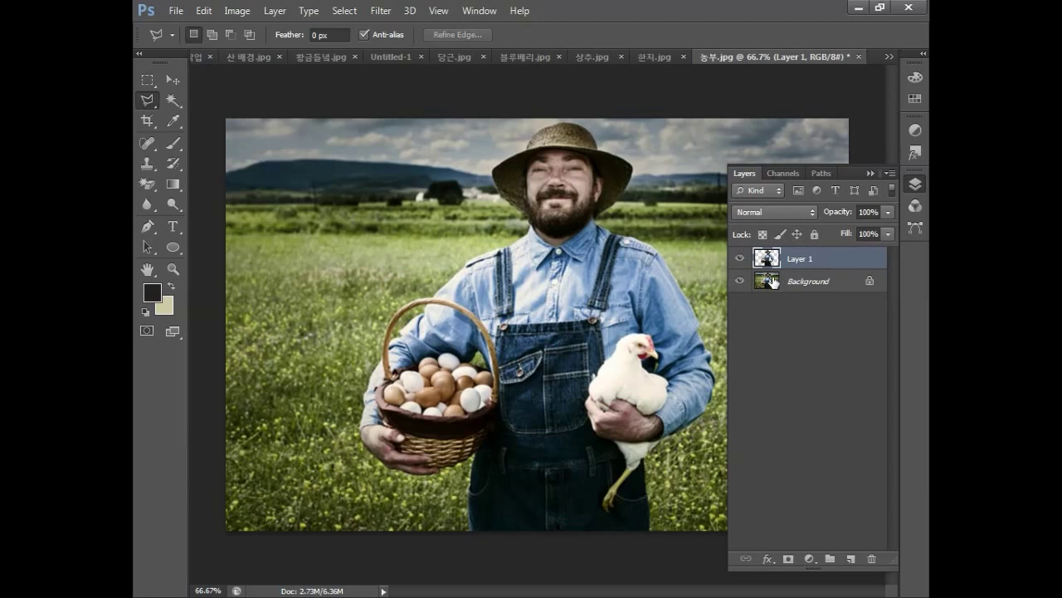
click(739, 282)
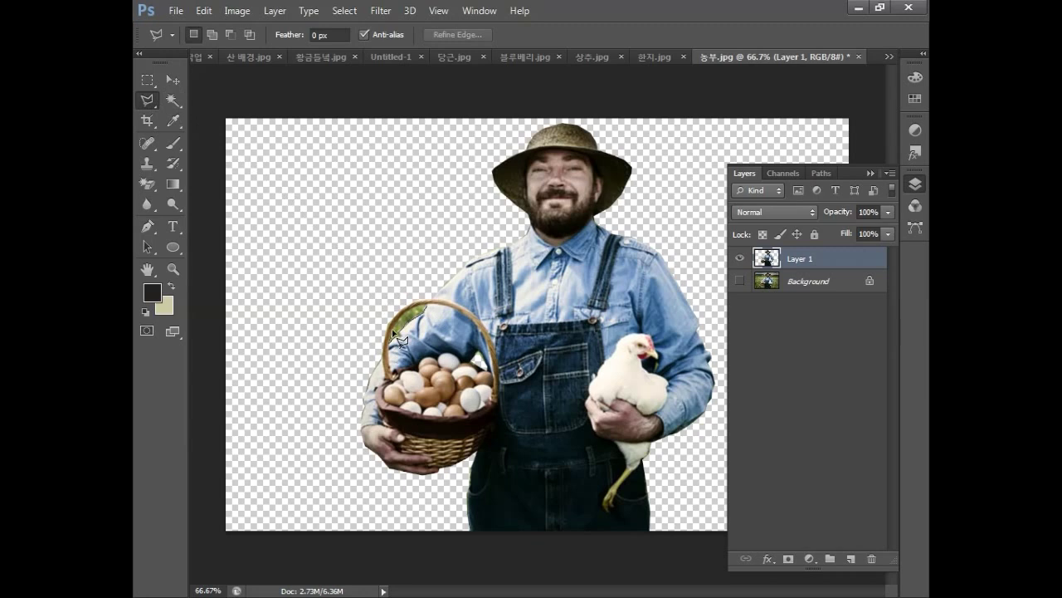
Delete the leftover patch of green field between the basket handle and the farmer's sleeve, and clear the selection.
double_click(427, 308)
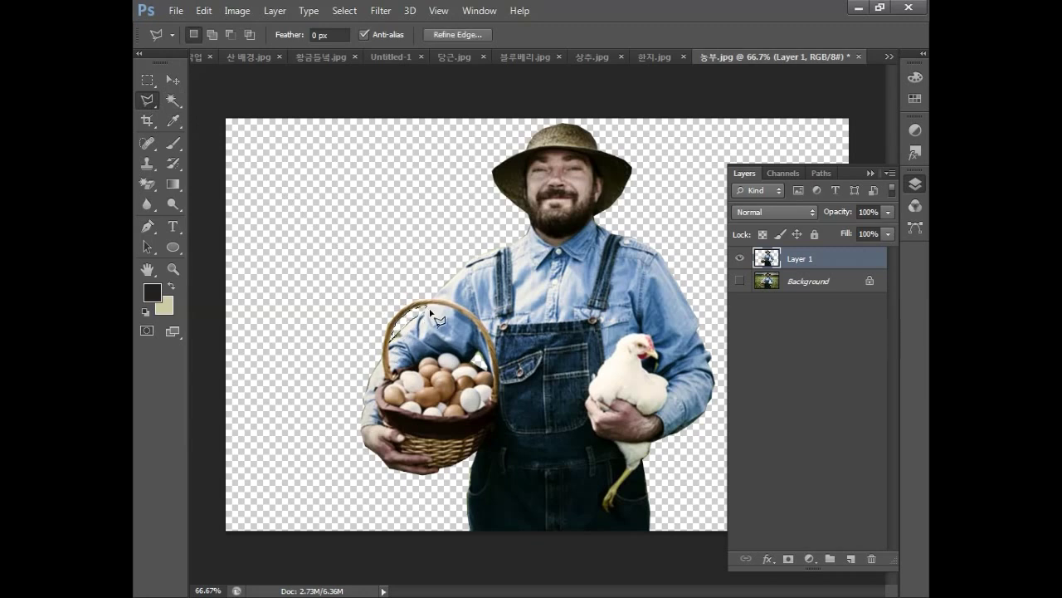
key(Delete)
key(ctrl+d)
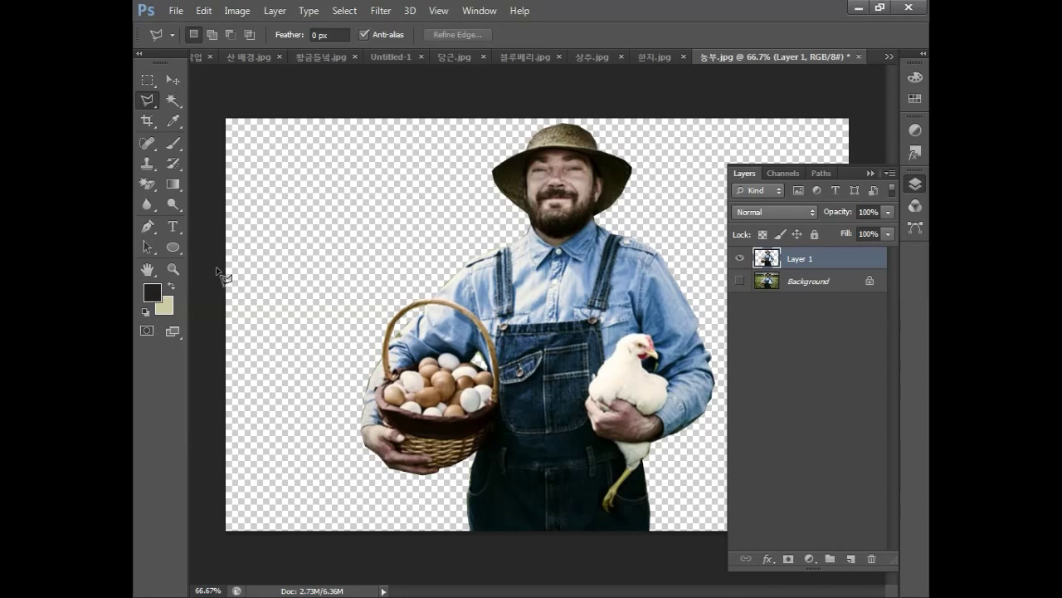
Set the foreground colour to dark brown with C 60, M 80, Y 80, K 40.
click(152, 292)
double_click(687, 488)
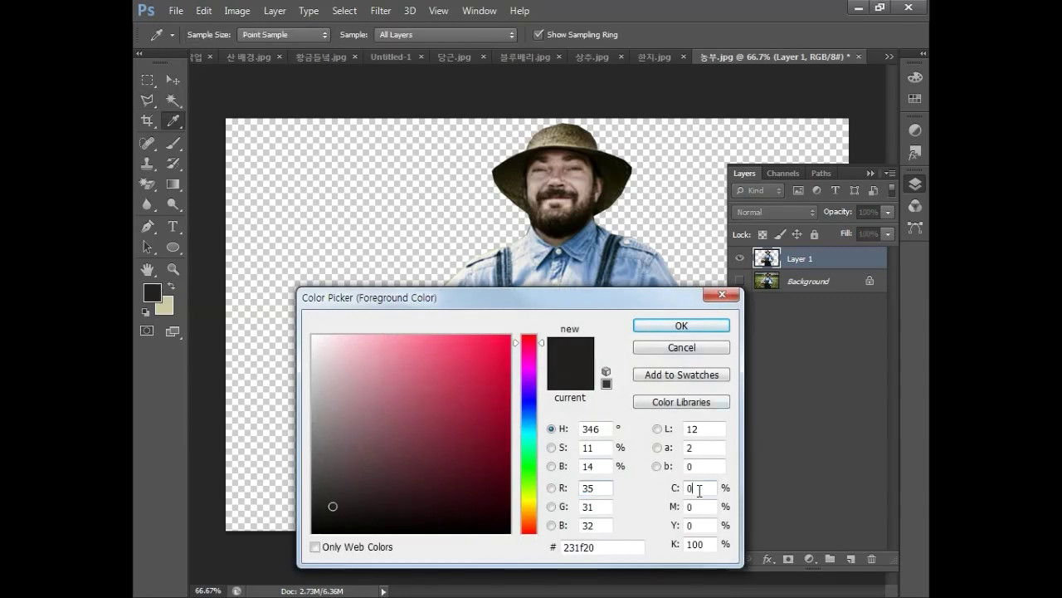
text(60)
key(Tab)
text(80)
key(Tab)
text(80)
key(Tab)
text(40)
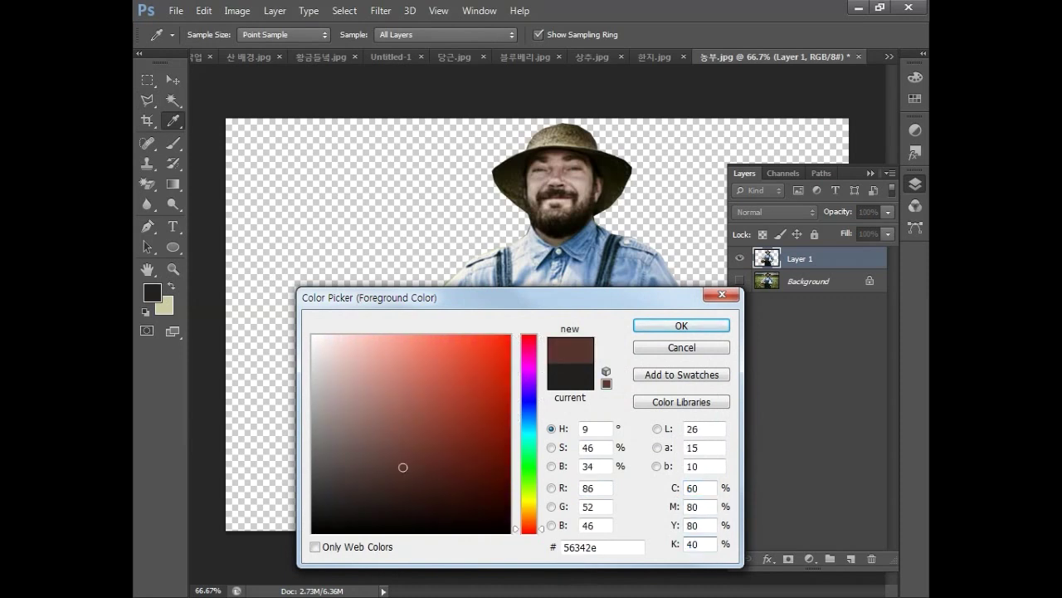
click(655, 332)
key(l)
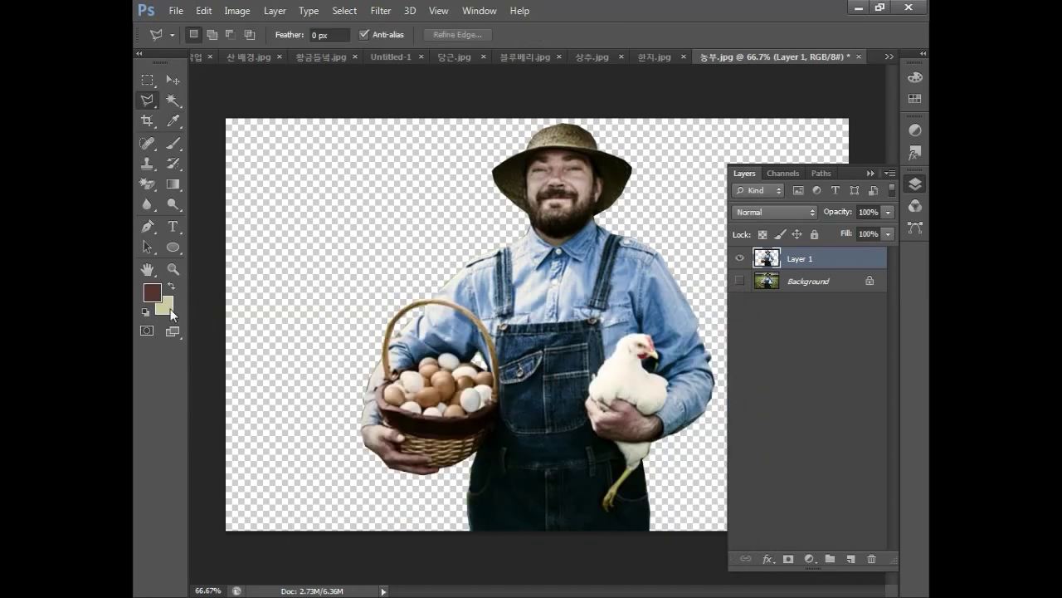
Set the background colour to white with C 0, M 0, Y 0, K 0.
click(169, 310)
text(0)
key(Tab)
text(0)
key(Tab)
text(0)
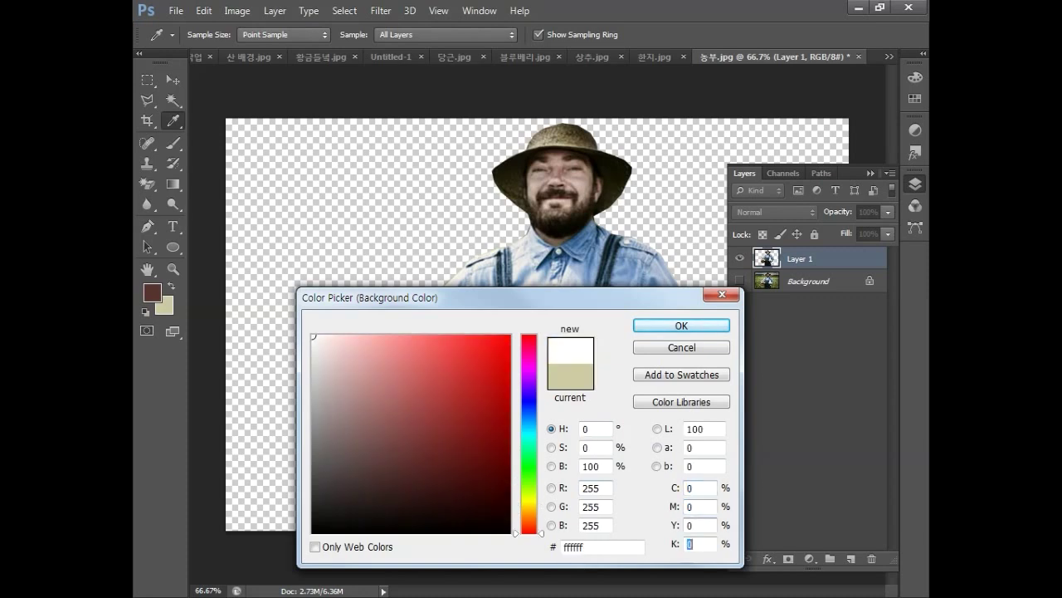
key(Return)
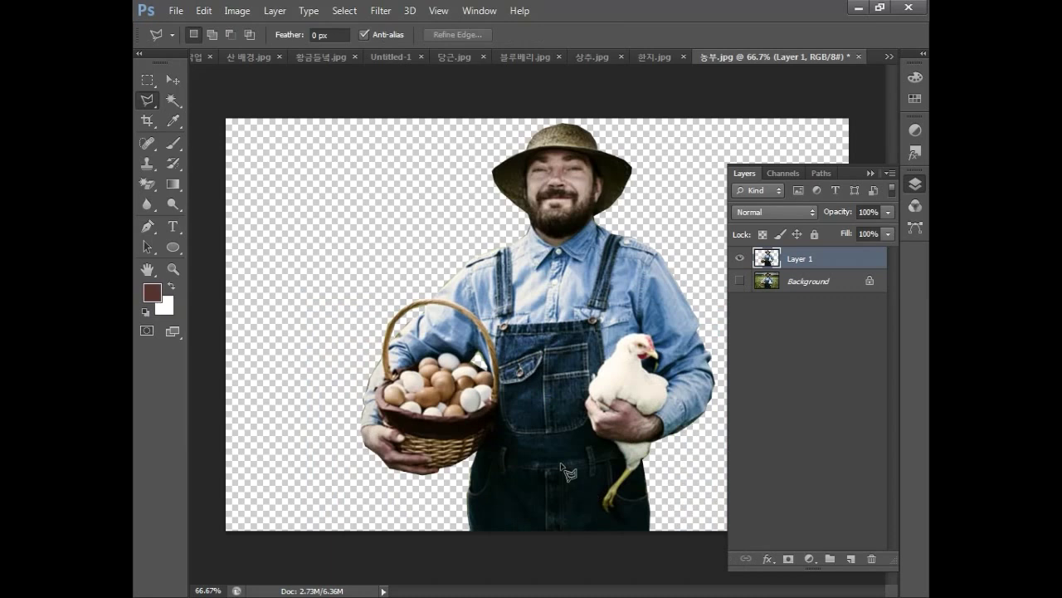
Apply the Stamp sketch filter to the cut-out farmer with a Light/Dark Balance of 15.
click(383, 12)
click(392, 71)
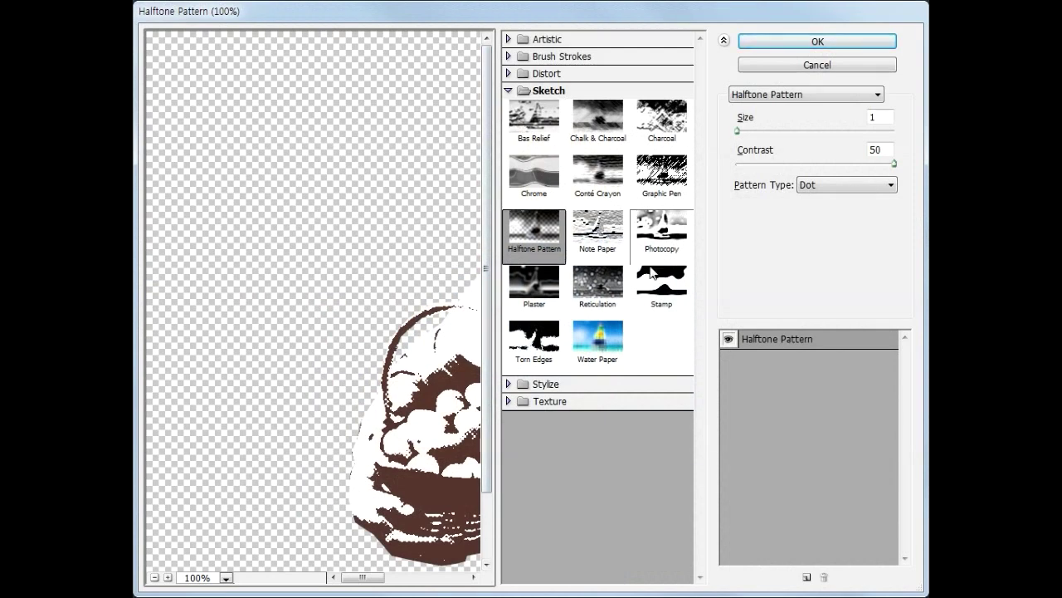
click(672, 292)
click(874, 117)
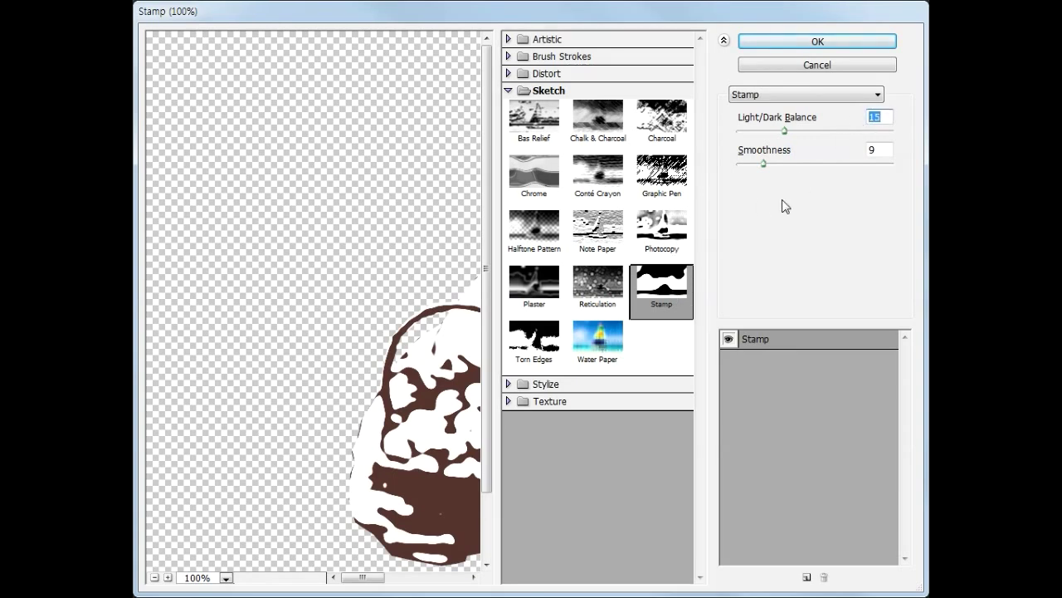
click(883, 152)
click(813, 158)
click(817, 41)
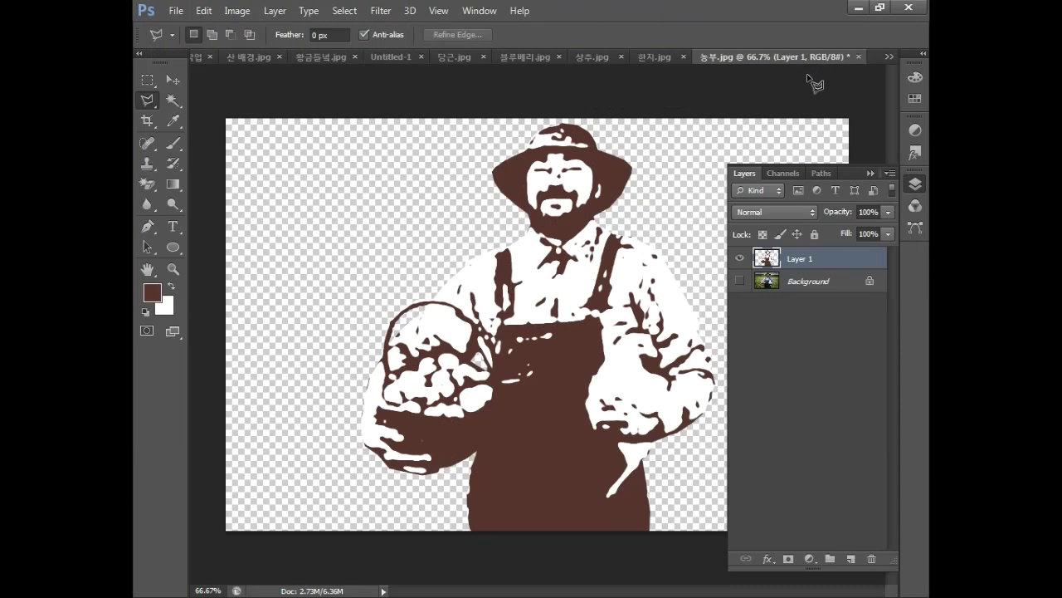
Copy the whole stamped farmer layer and paste it into the 포토샵작업 poster document.
key(ctrl+a)
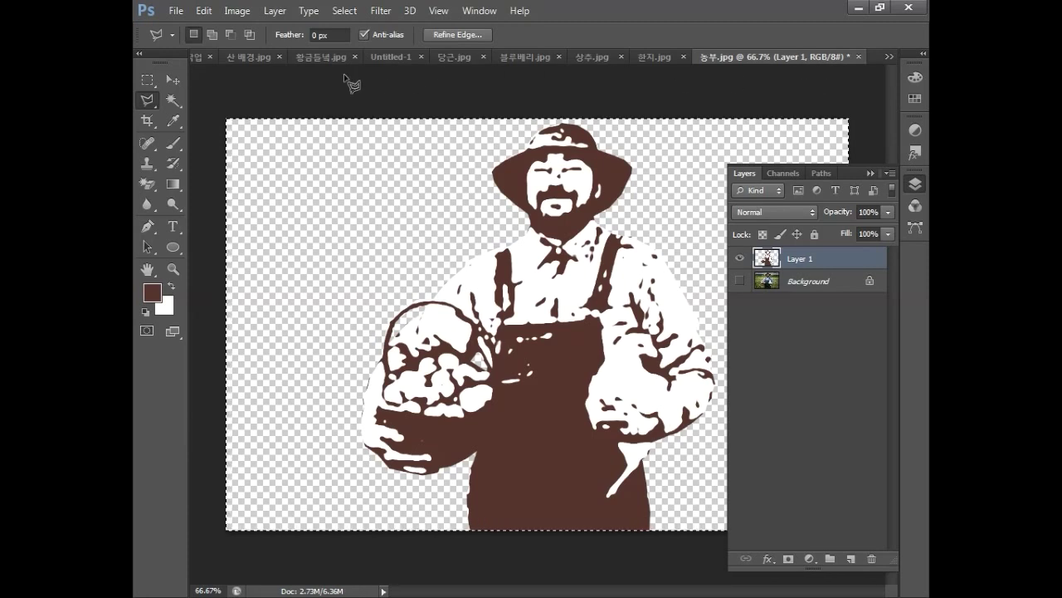
click(195, 58)
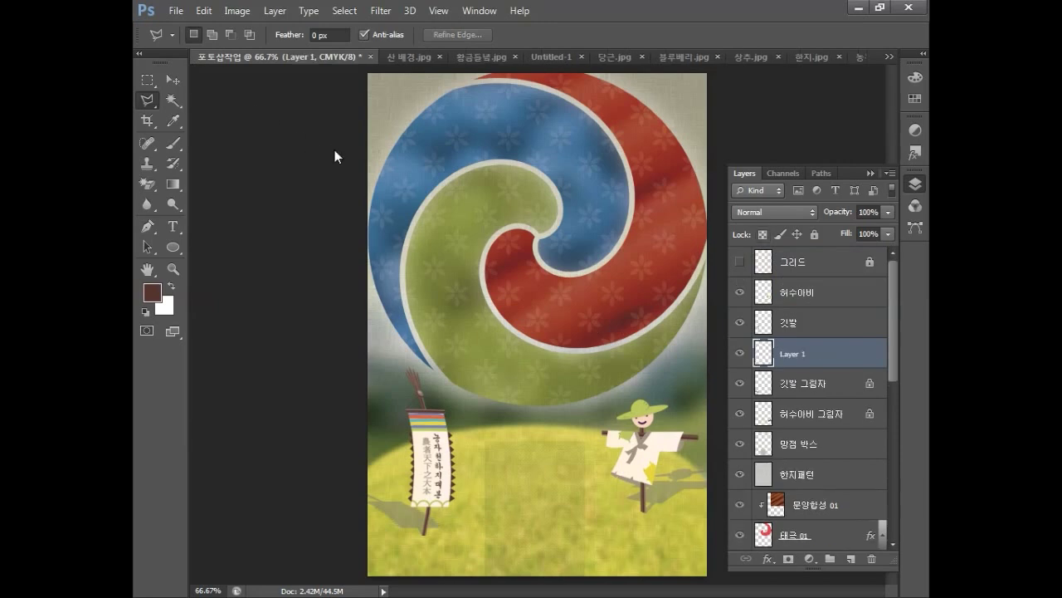
key(ctrl+v)
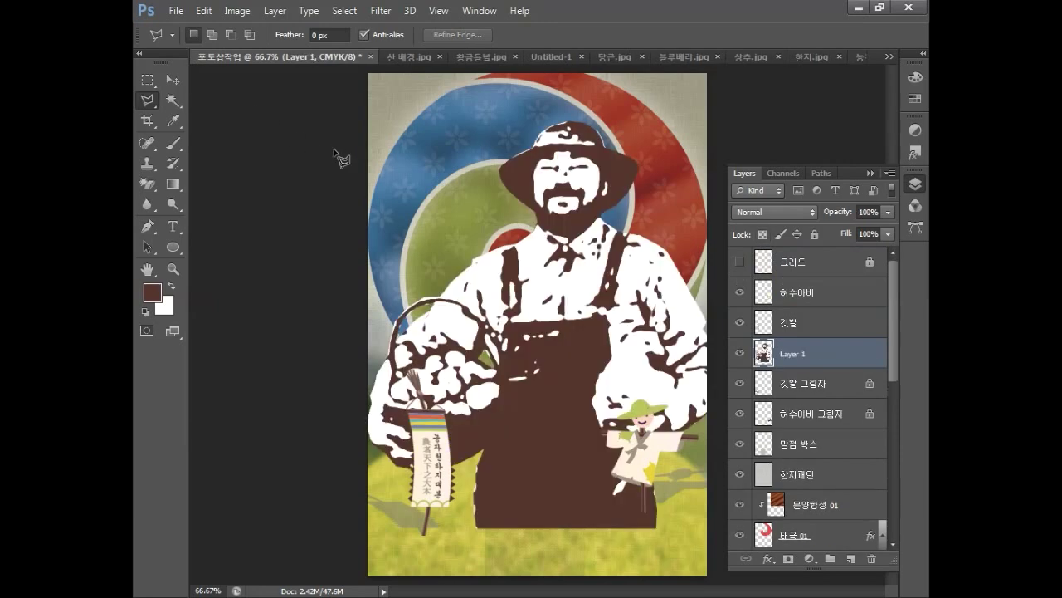
Scale the pasted farmer down proportionally and place him over the inner curl of the green swirl.
key(ctrl+t)
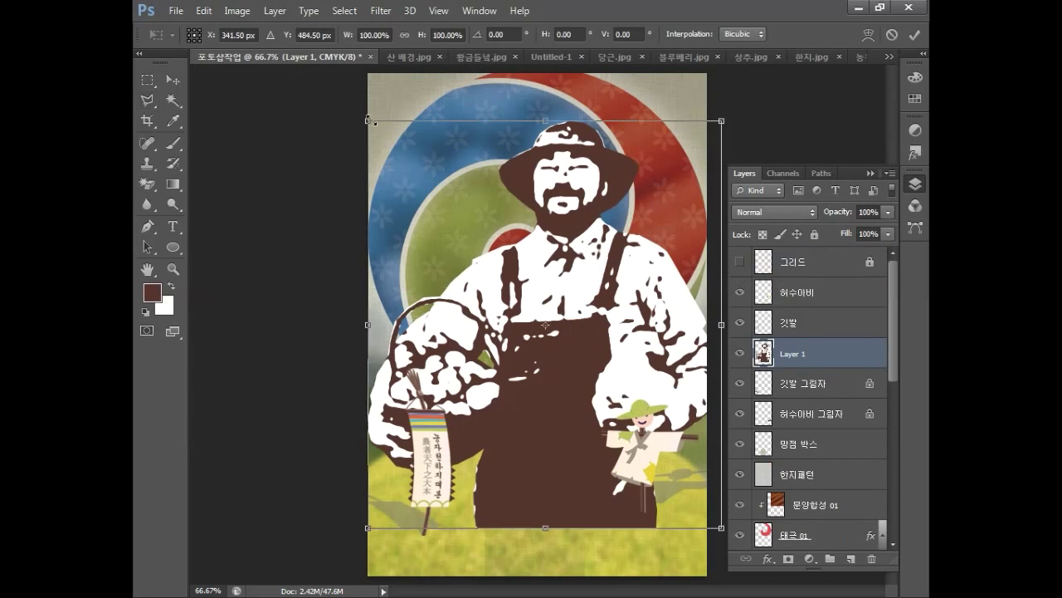
drag(385, 134, 570, 345)
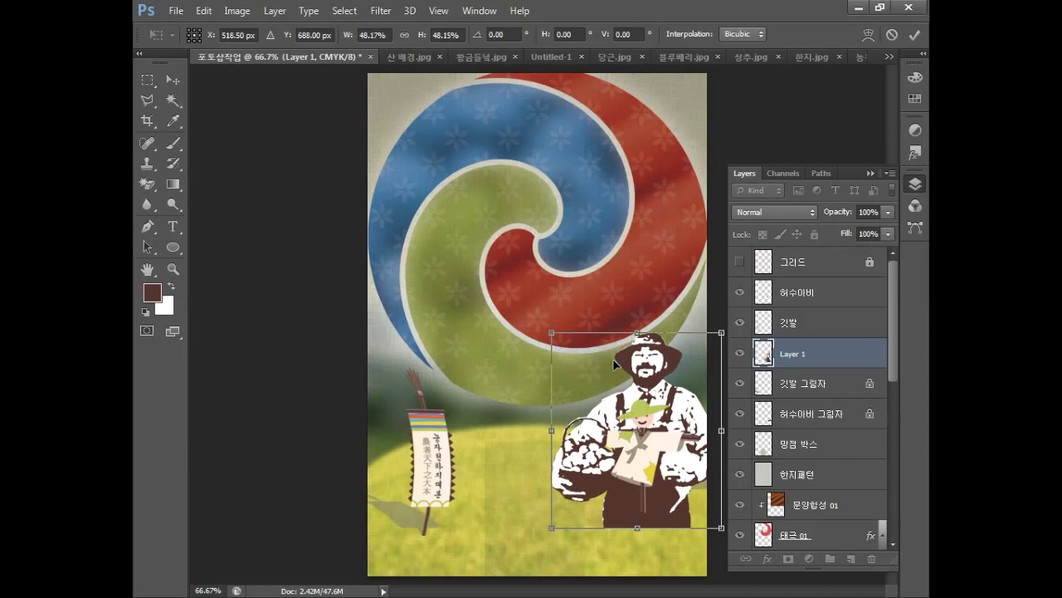
drag(656, 390, 475, 178)
drag(541, 120, 516, 149)
mouse_move(371, 150)
mouse_down()
mouse_move(415, 170)
mouse_move(416, 182)
mouse_up()
key(Return)
key(l)
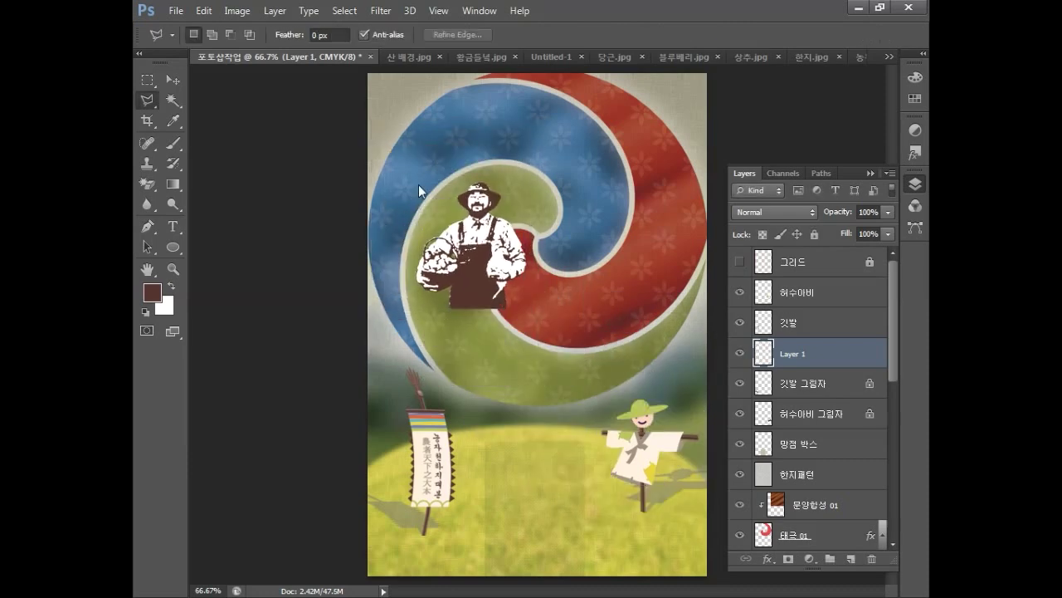
Rename the pasted farmer layer as 농업인.
double_click(786, 354)
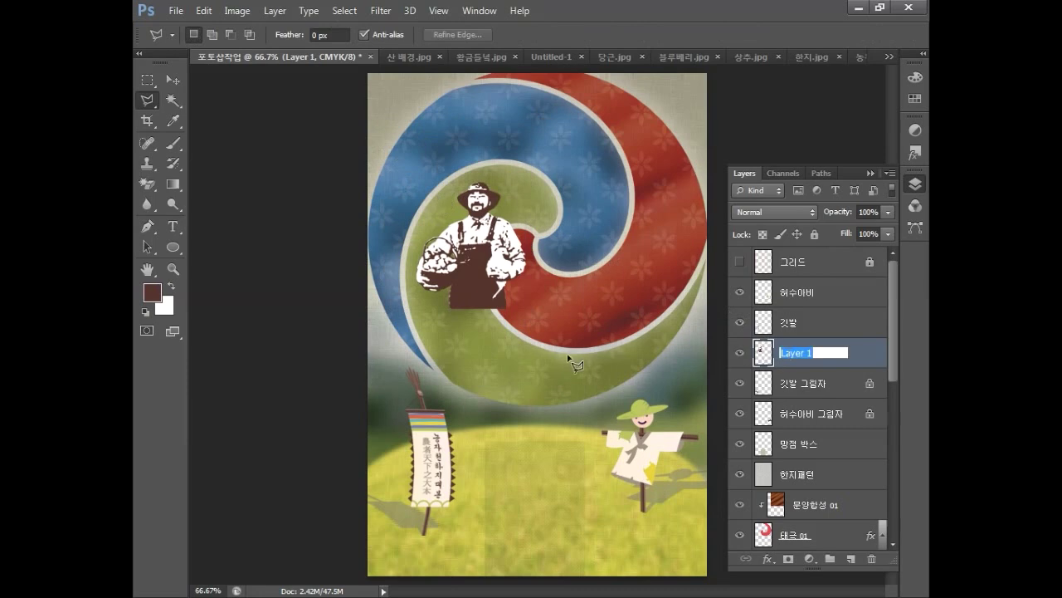
text(농업인)
key(Return)
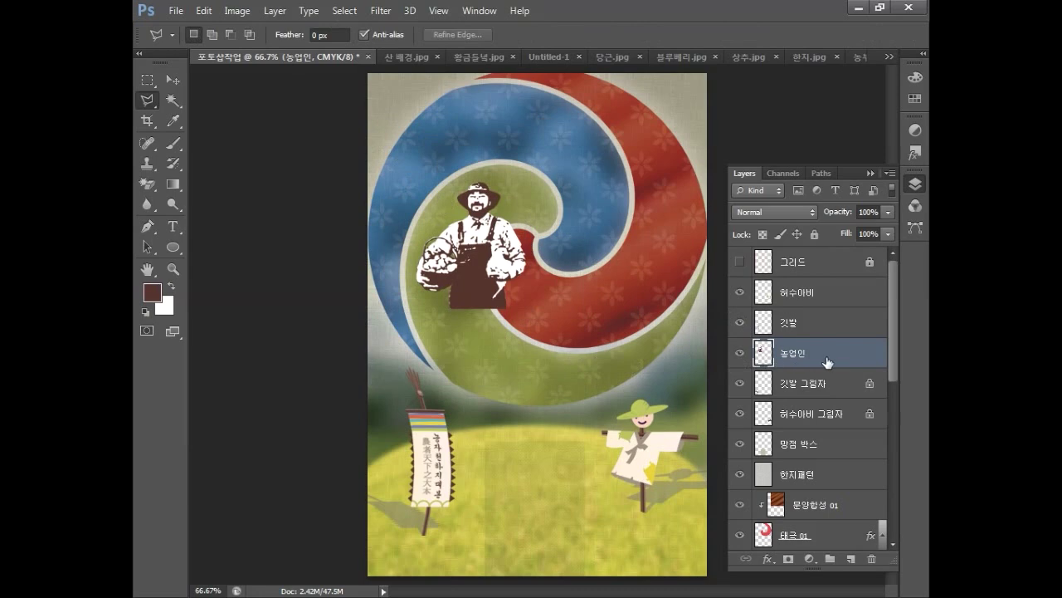
Add a Stroke effect to the 농업인 layer with size 5 px and position Outside.
double_click(831, 356)
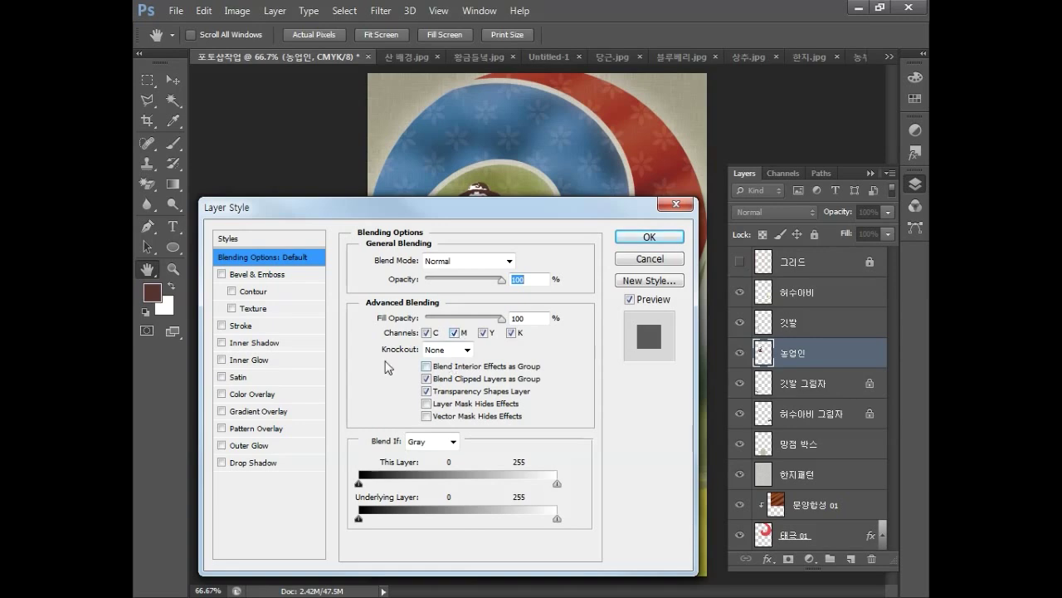
click(243, 327)
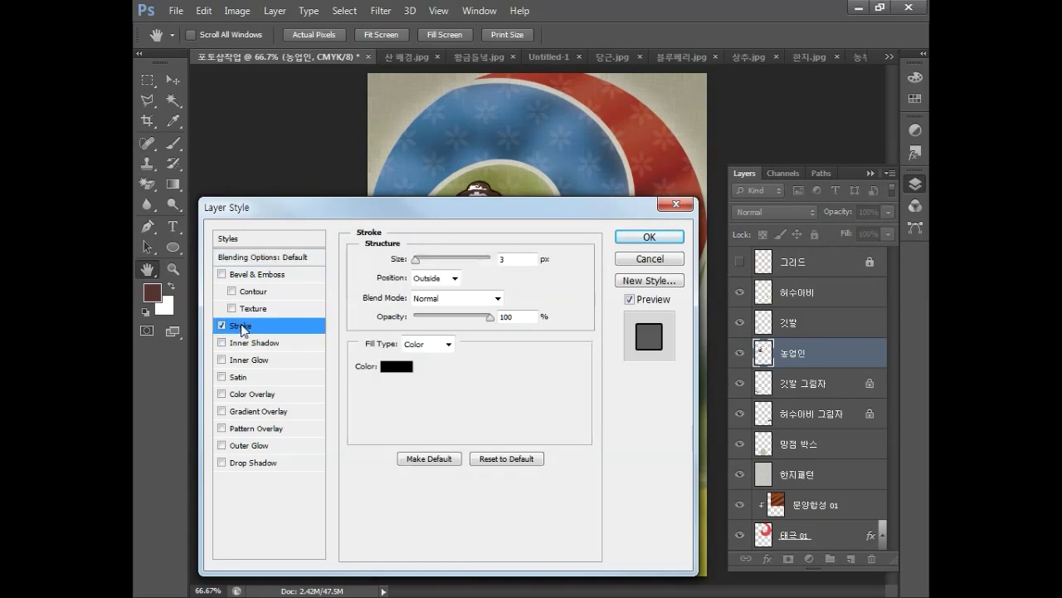
double_click(520, 259)
text(5)
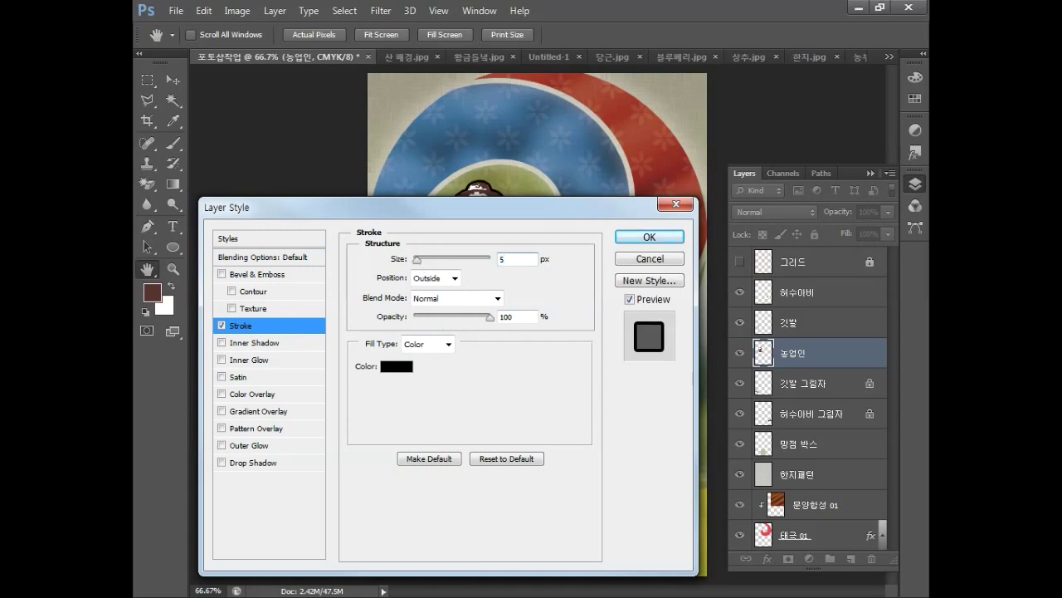
click(434, 278)
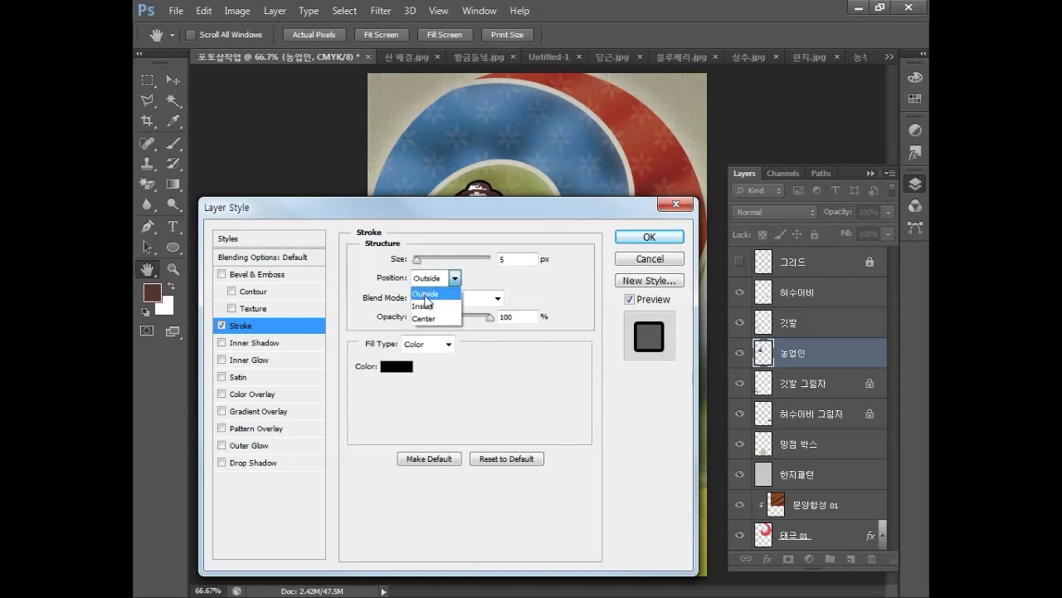
click(424, 291)
Set the farmer's stroke colour to white with C, M, Y and K all at 0.
click(397, 366)
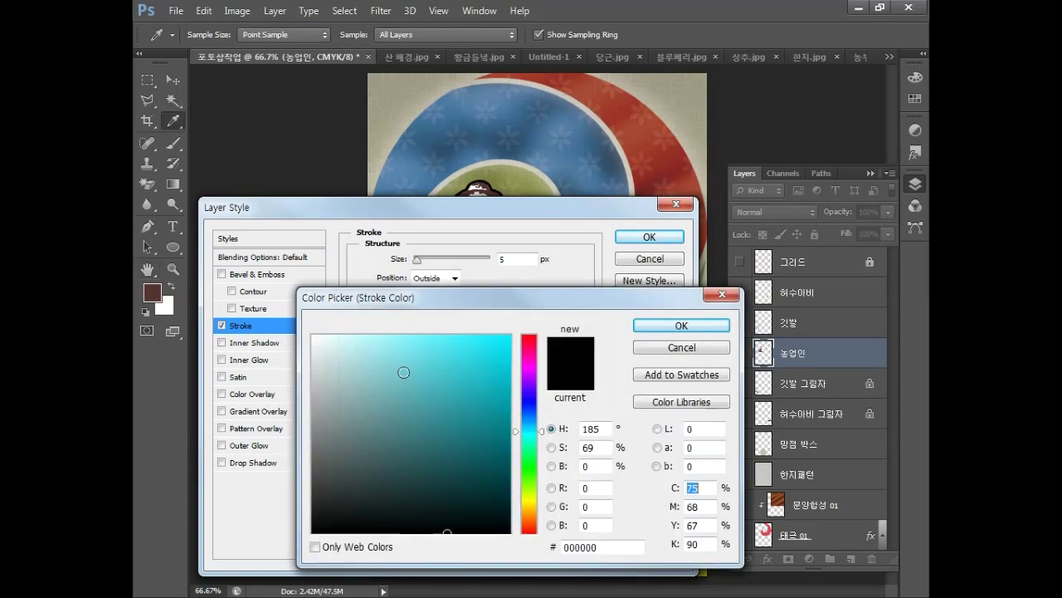
text(0)
key(Tab)
text(0)
key(Tab)
text(0)
key(Tab)
text(0)
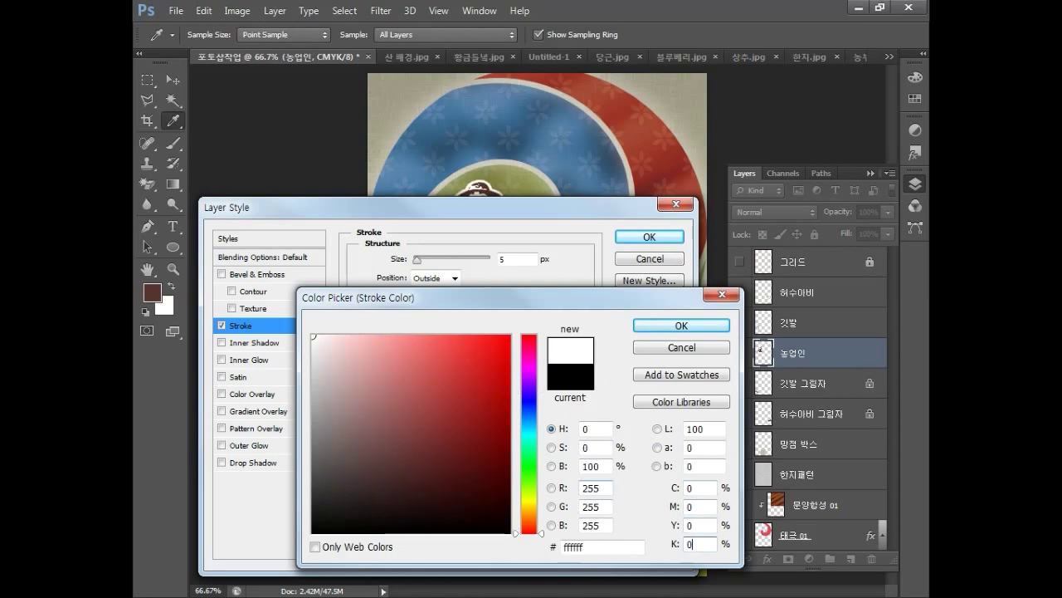
click(662, 326)
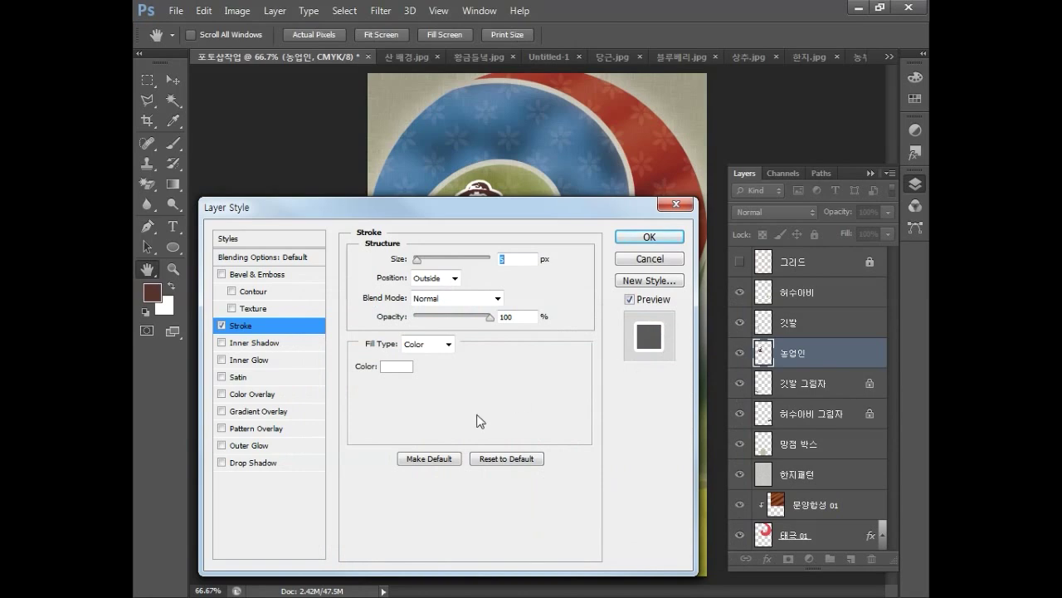
Add an Outer Glow effect to the farmer with blend mode Screen and 75% opacity.
click(257, 449)
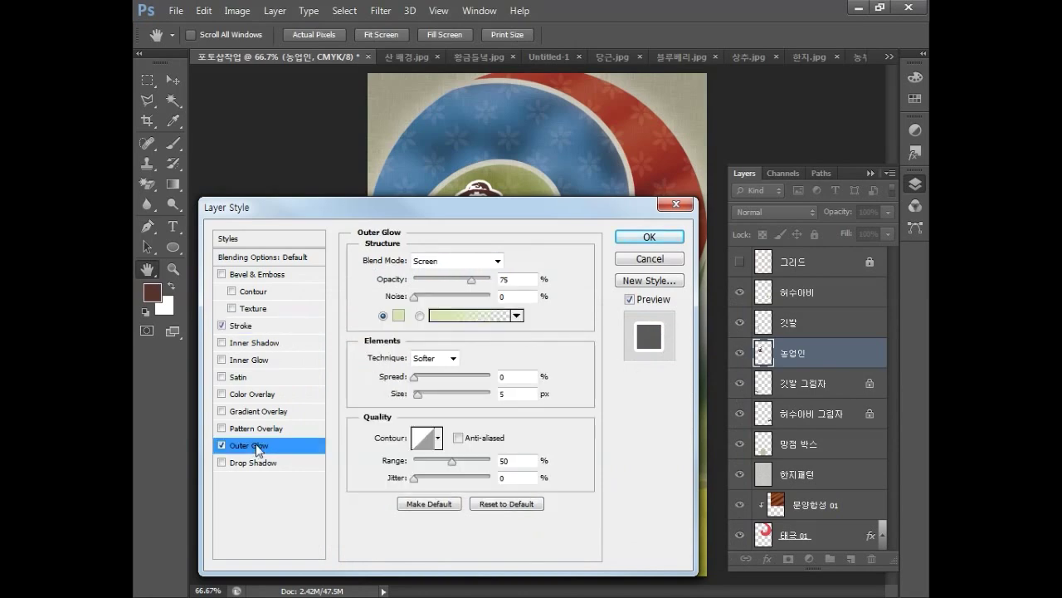
click(457, 262)
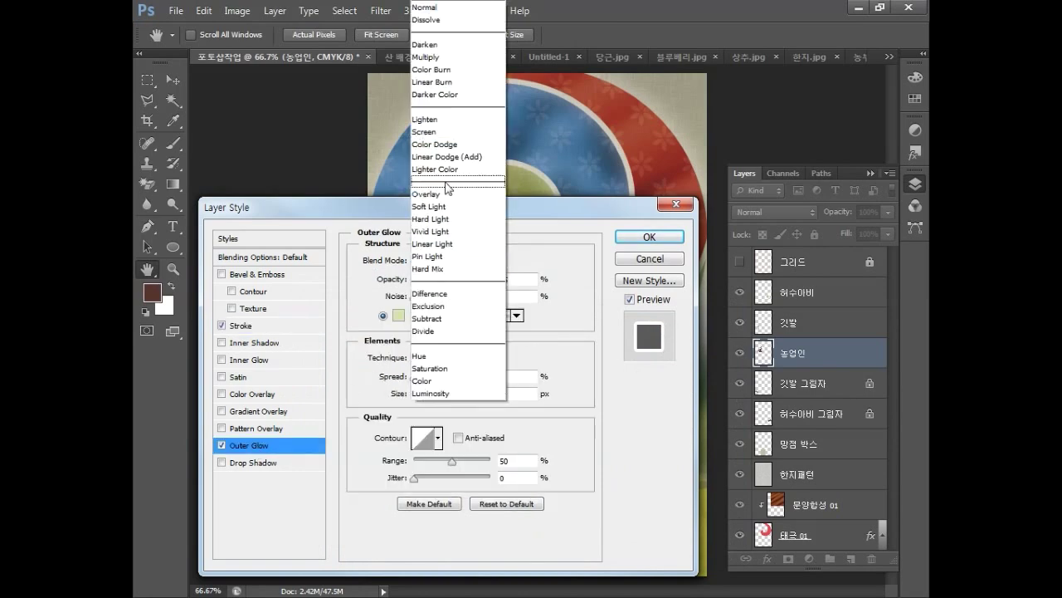
click(440, 132)
key(Tab)
text(75)
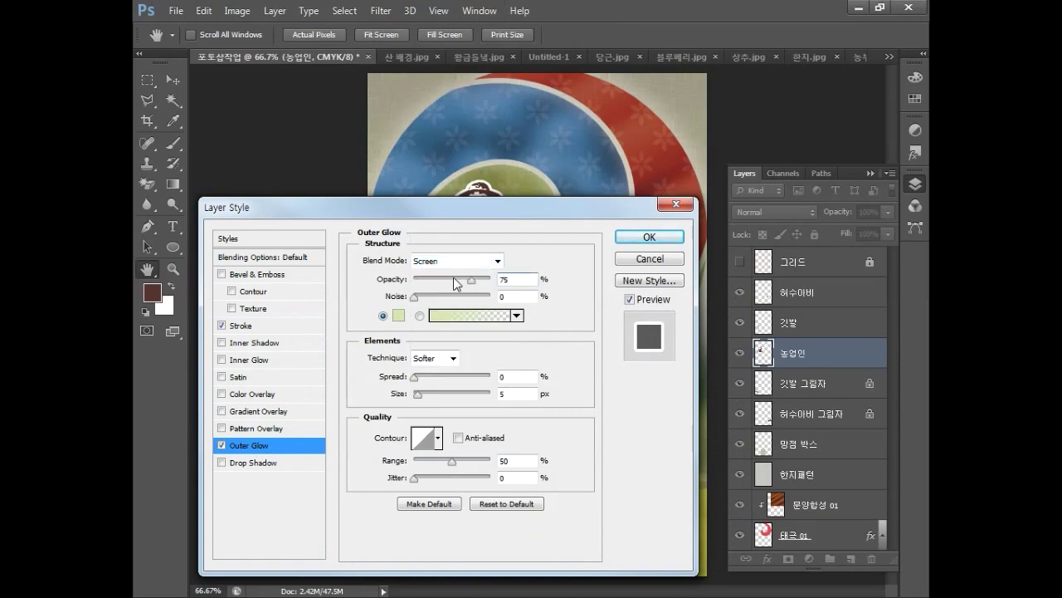
Set the outer glow colour to white with C, M, Y and K all at 0.
click(399, 316)
double_click(710, 488)
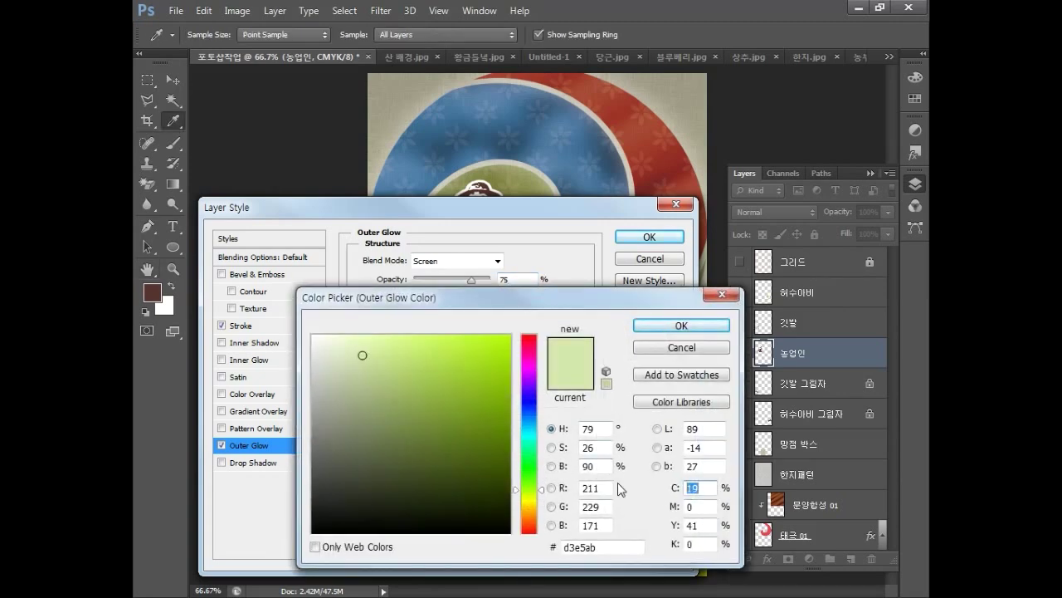
text(0)
key(Tab)
text(0)
key(Tab)
text(0)
key(Tab)
text(0)
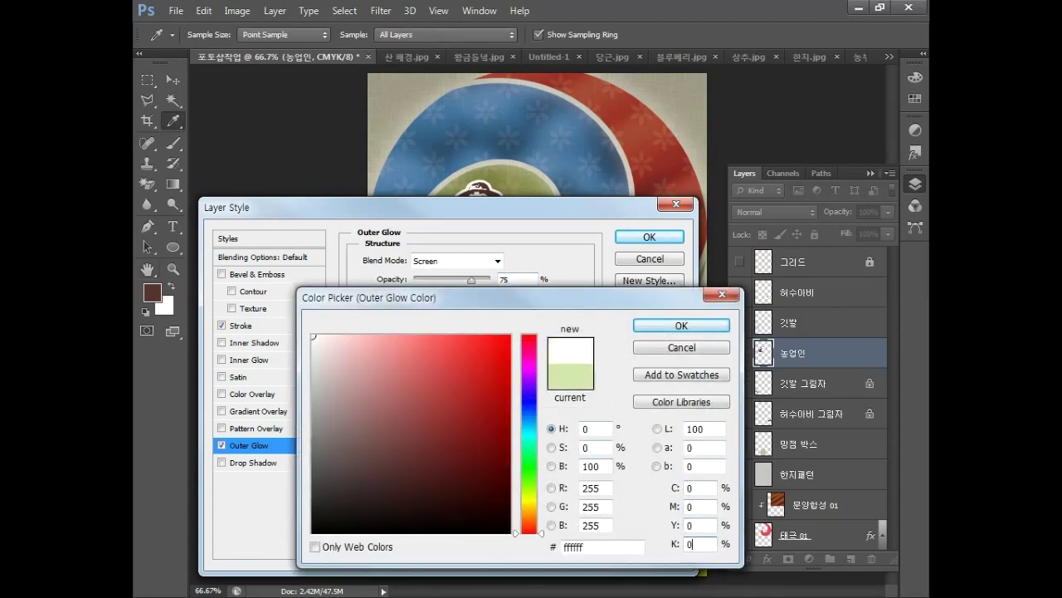
click(681, 325)
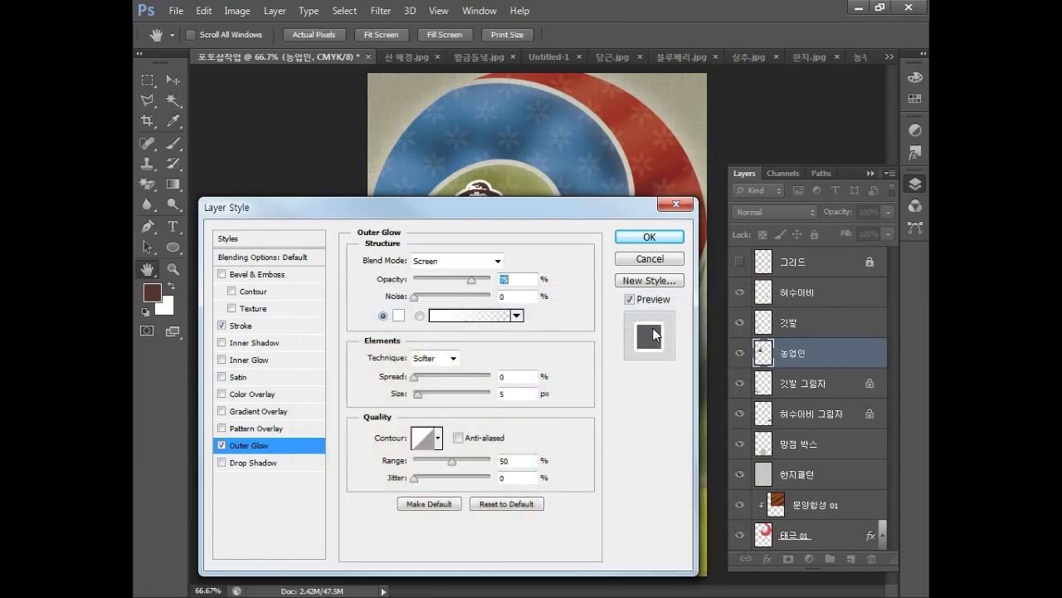
Set the outer glow's spread to 12% and size to 30 px, and apply the layer style.
click(515, 375)
text(12)
key(Tab)
text(30)
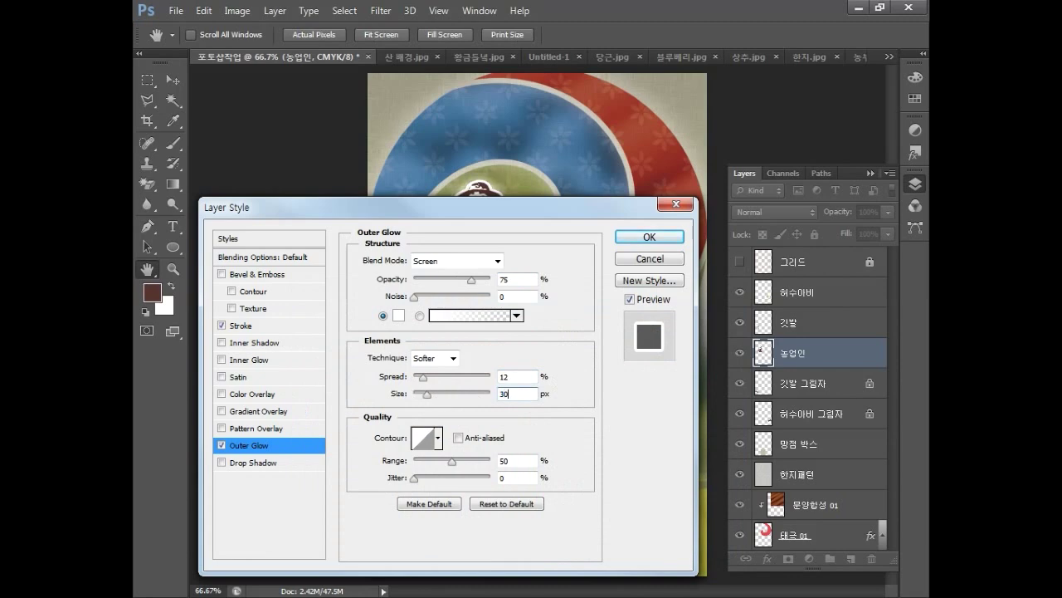
click(646, 237)
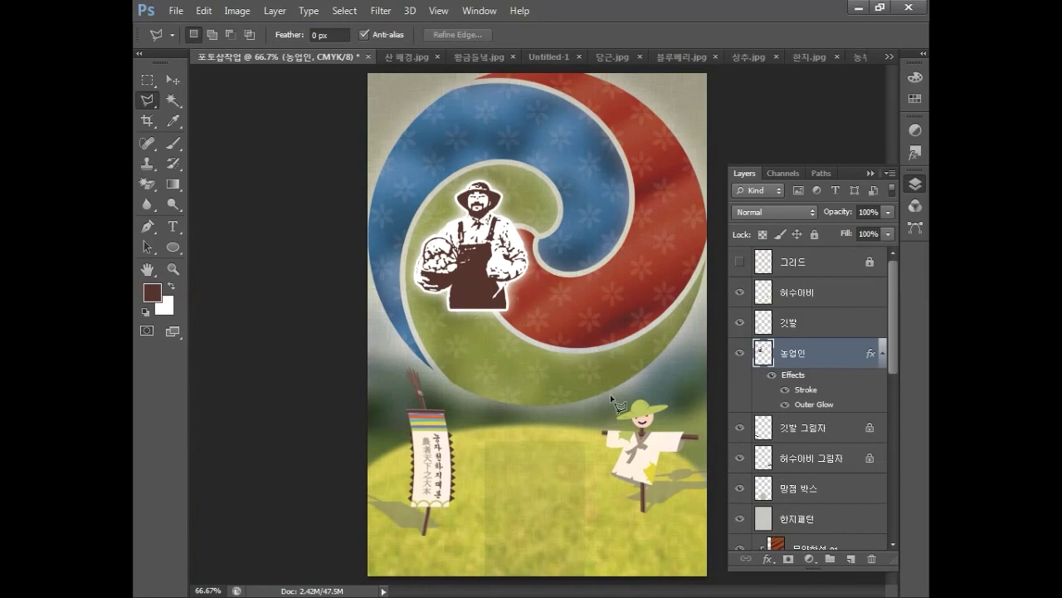
Add a layer mask to the 농업인 layer and fade the farmer's lower body with a vertical gradient up to the waist.
click(788, 560)
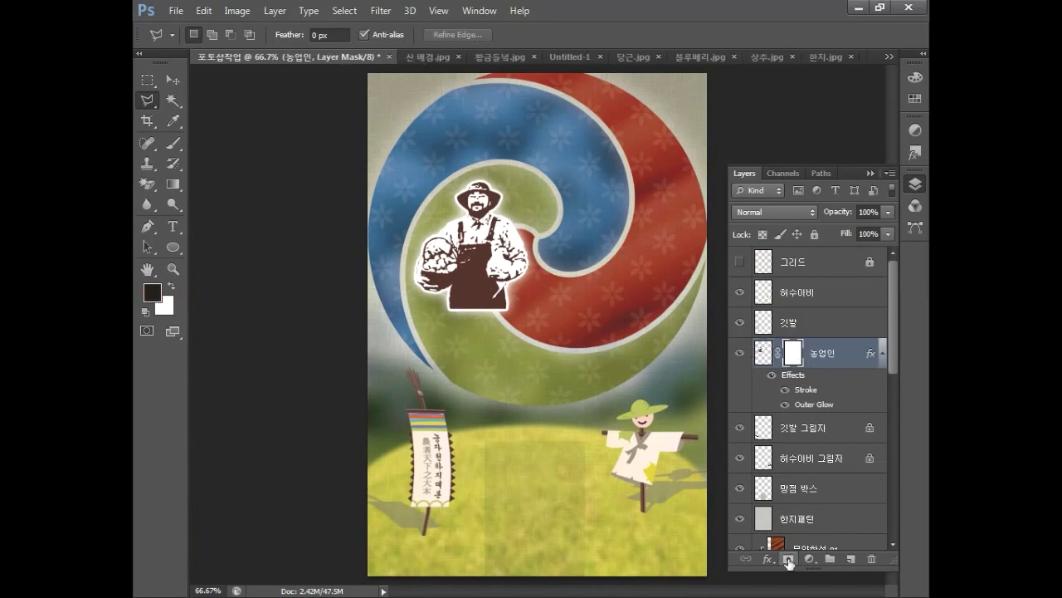
click(176, 184)
drag(472, 306, 473, 257)
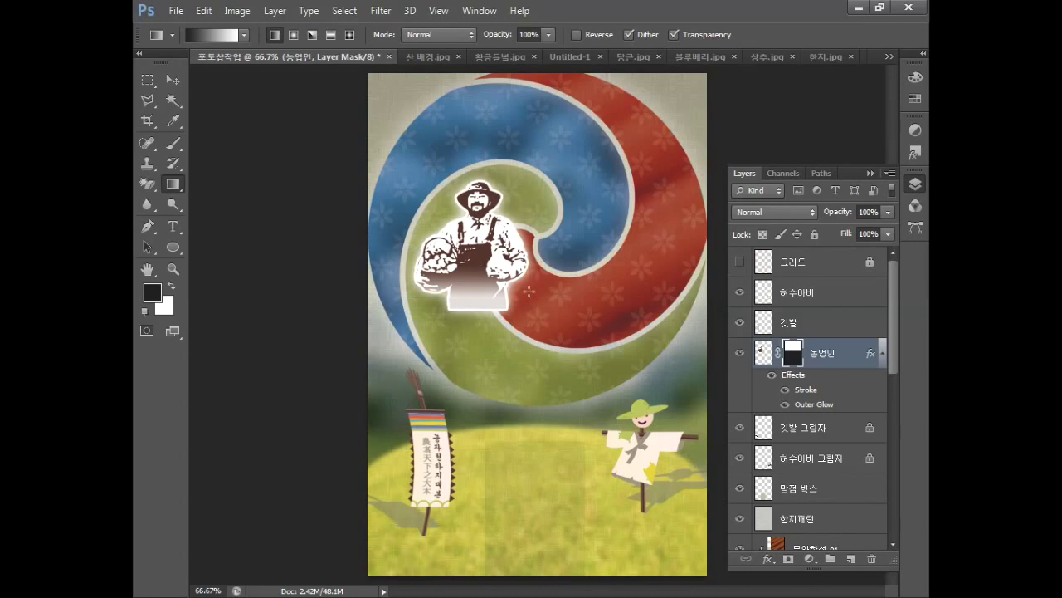
Add the character 농 as 40 pt Adobe Myungjo text below the farmer.
click(173, 226)
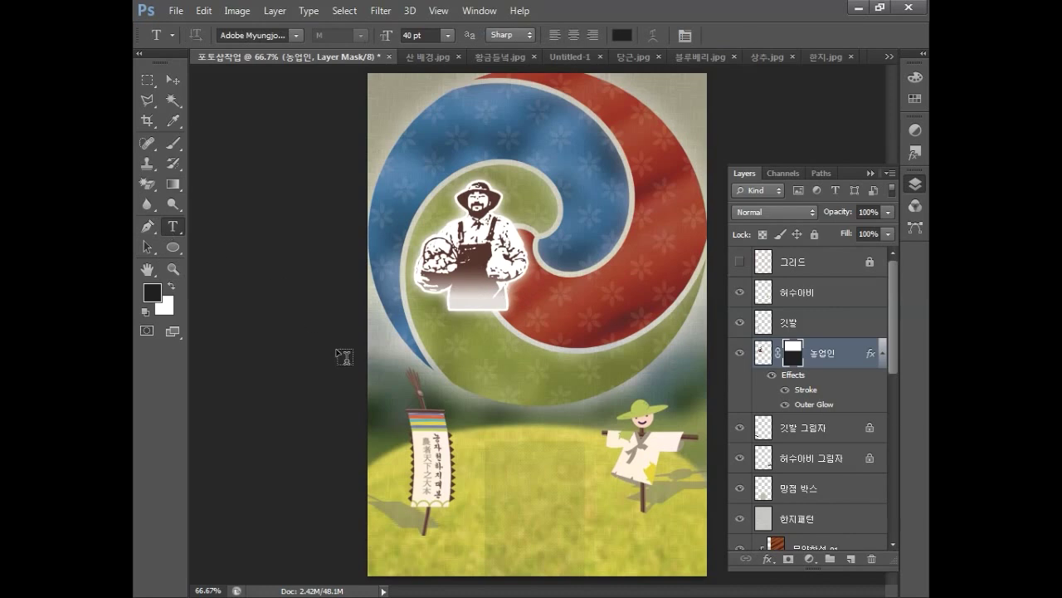
click(475, 381)
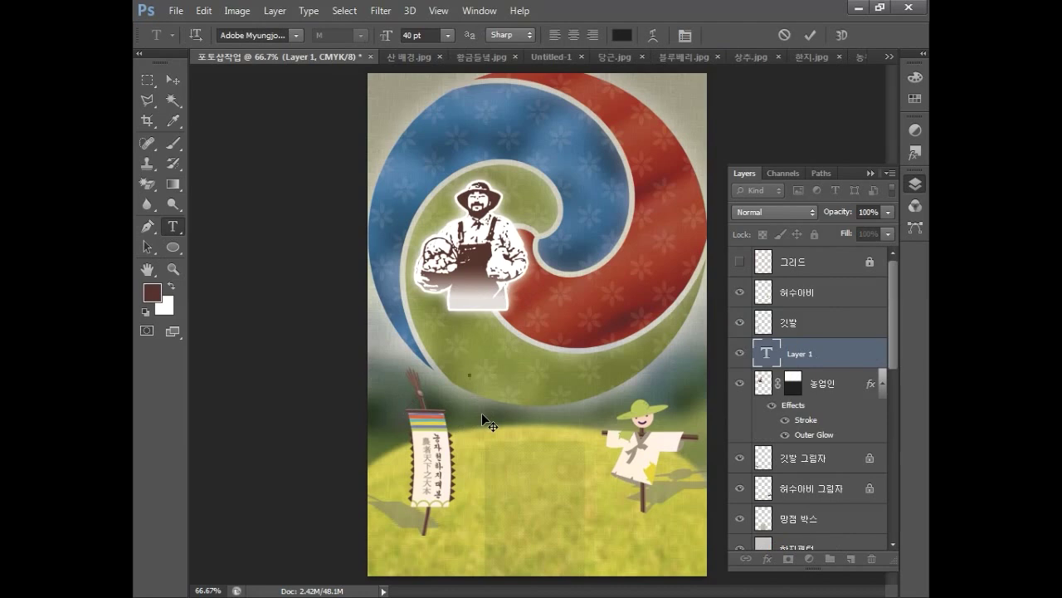
text(농)
click(173, 79)
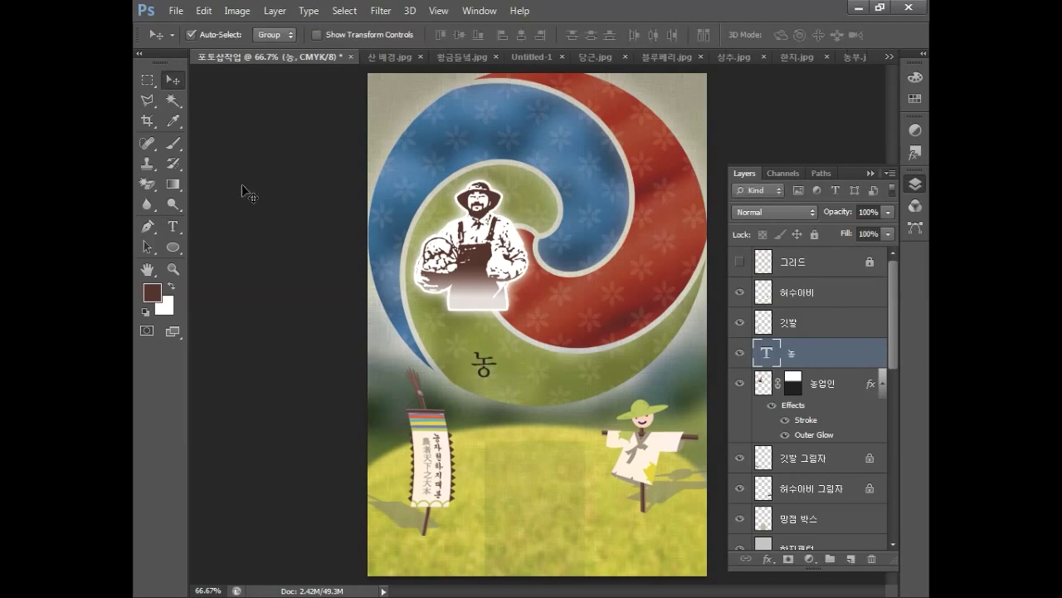
Set the colour of the 농 text to C 60, M 80, Y 80, K 40.
click(151, 294)
double_click(707, 488)
text(60)
key(Tab)
text(80)
key(Tab)
text(80)
key(Tab)
text(40)
key(Return)
key(v)
Add a Stroke effect to the 농 text layer with size 6 px and position Outside.
double_click(831, 352)
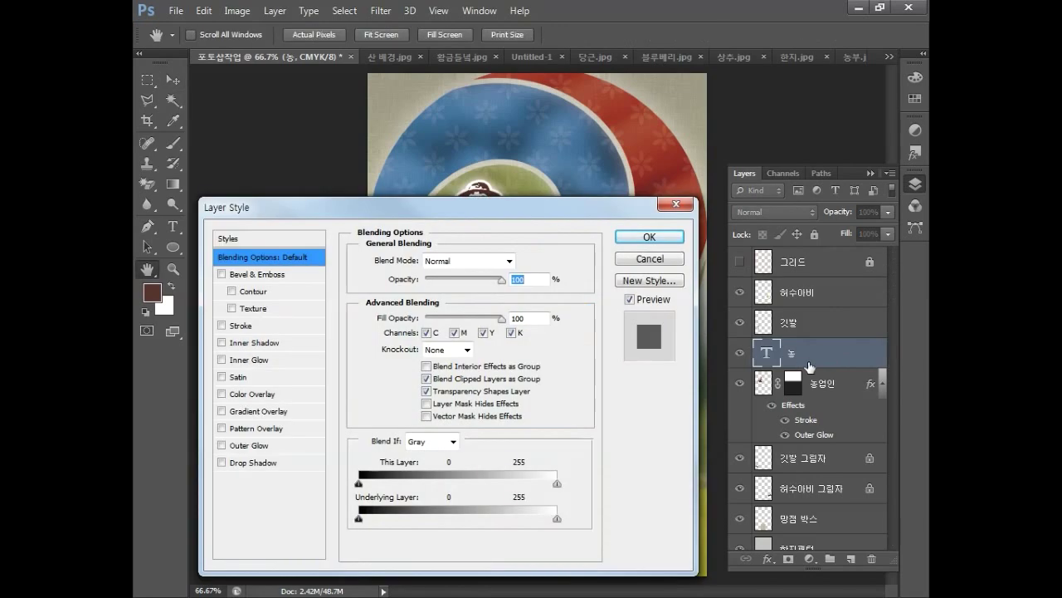
click(241, 327)
double_click(512, 262)
text(6)
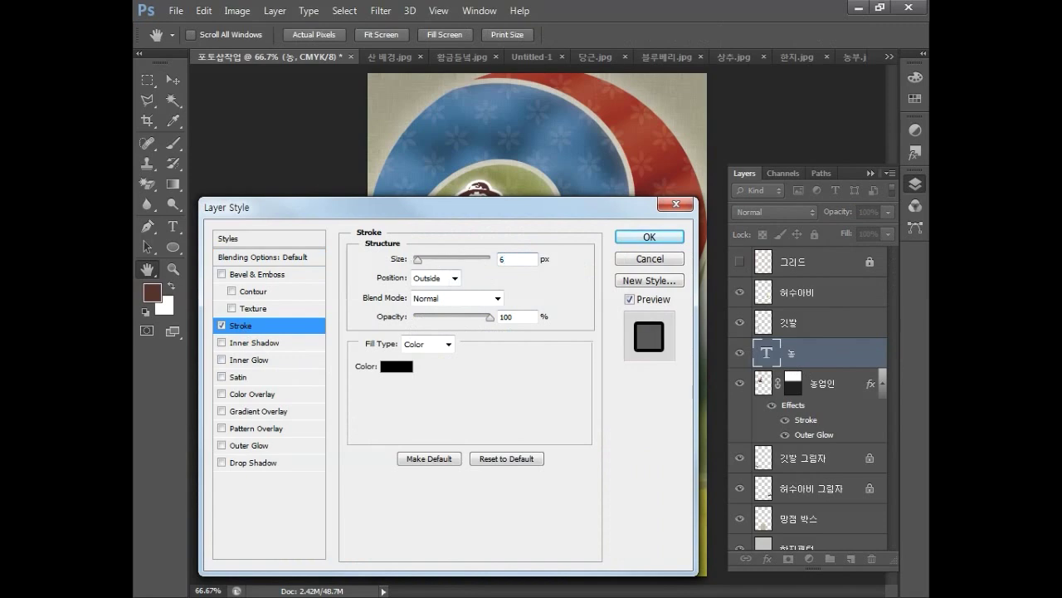
click(443, 277)
click(432, 292)
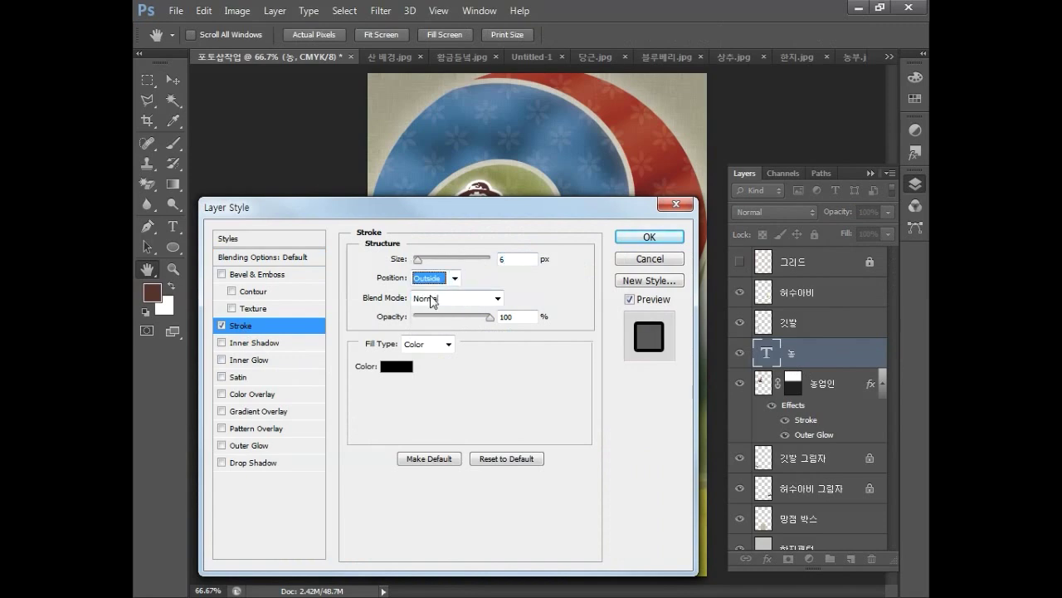
Make the 농 stroke white with C, M, Y and K all at 0, and apply the layer style.
click(397, 366)
double_click(705, 488)
text(0)
key(Tab)
text(0)
key(Tab)
text(0)
key(Tab)
text(0)
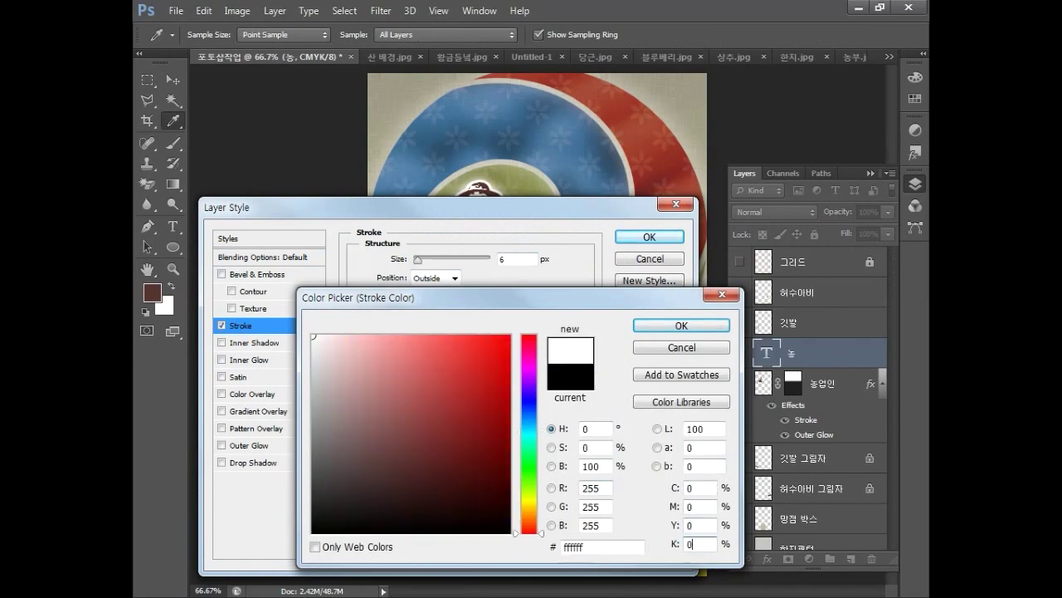
click(681, 325)
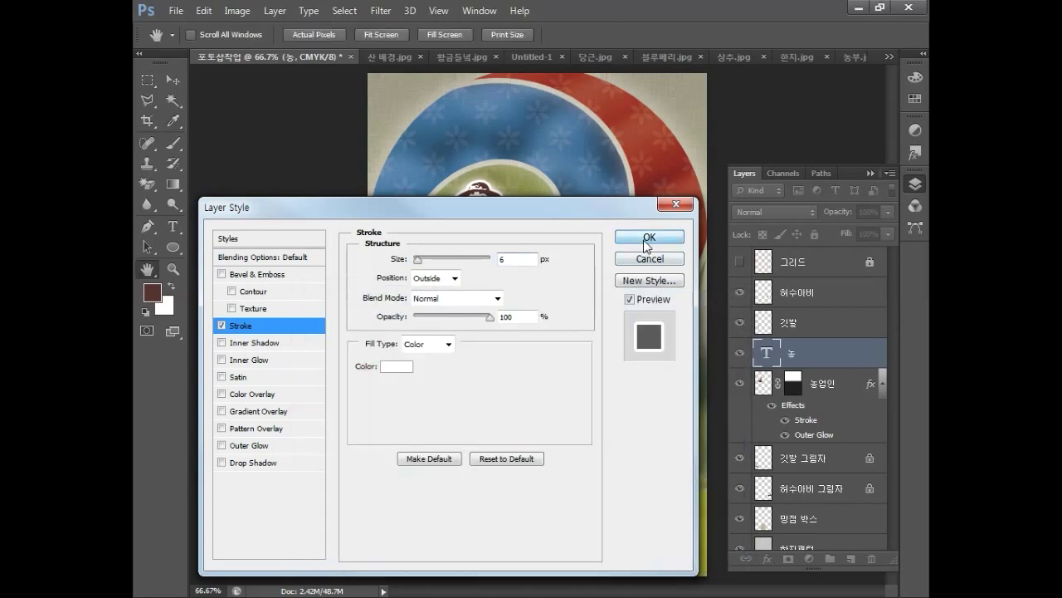
click(648, 238)
Move 농 to the farmer's lower body and enlarge it to about 175%.
click(172, 80)
drag(491, 369, 434, 285)
key(ctrl+t)
drag(471, 325, 489, 338)
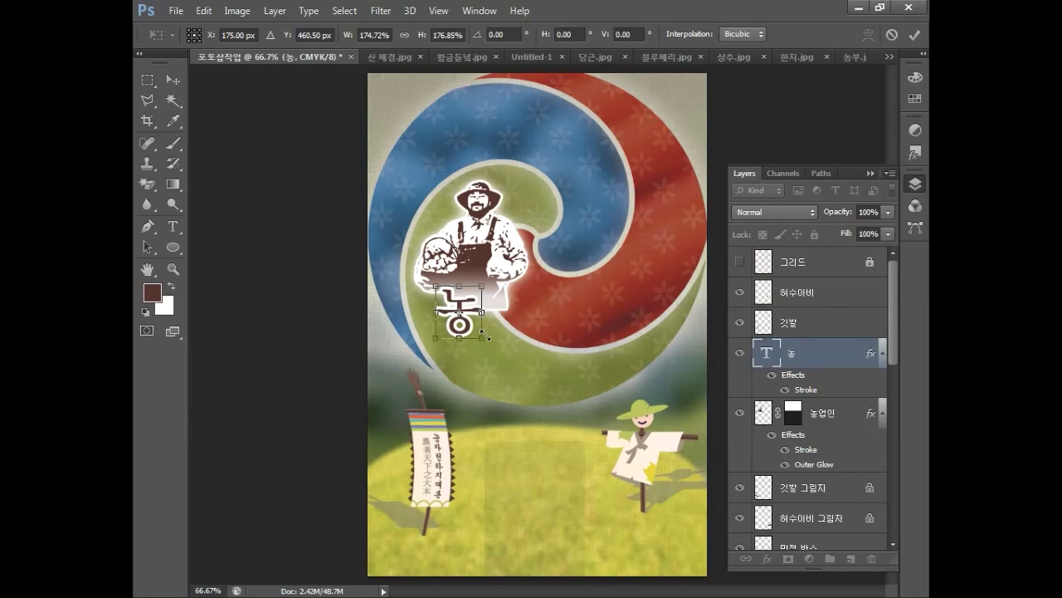
key(Return)
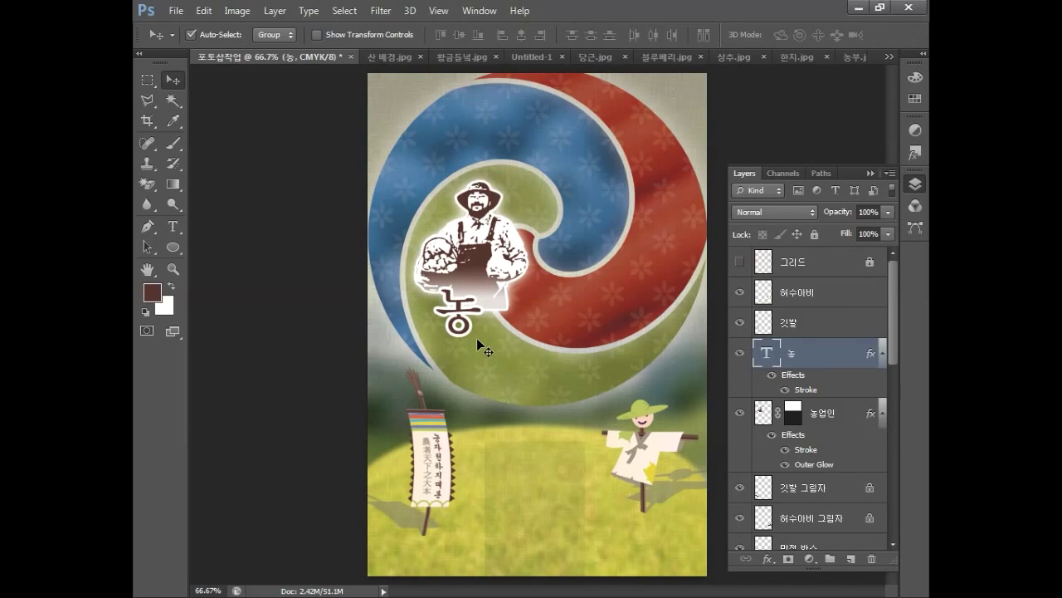
Duplicate the 농 text diagonally down to its right and change the copy to 업.
click(172, 226)
drag(459, 315, 516, 361)
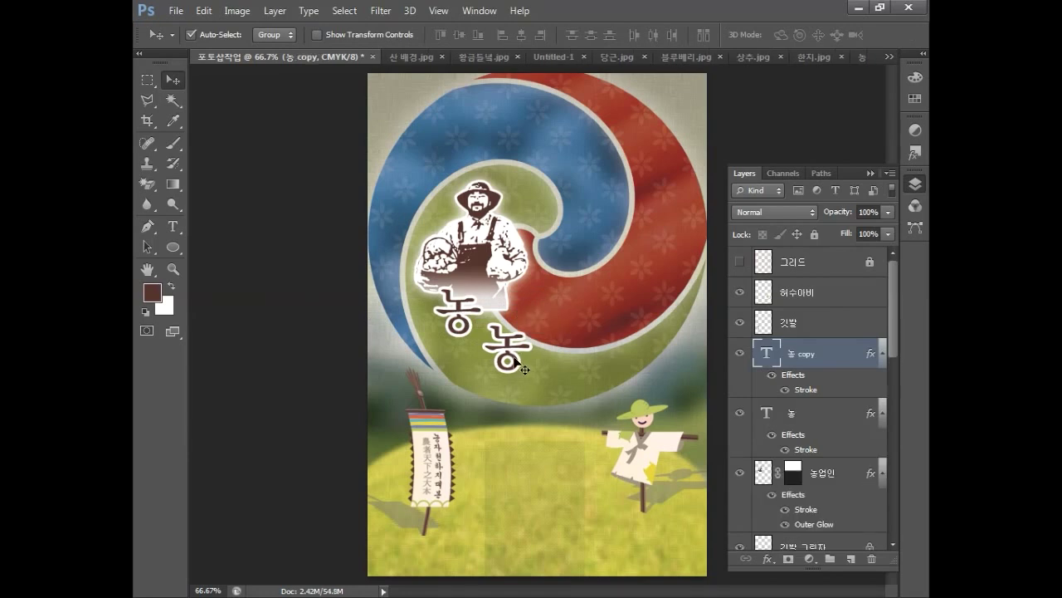
click(179, 233)
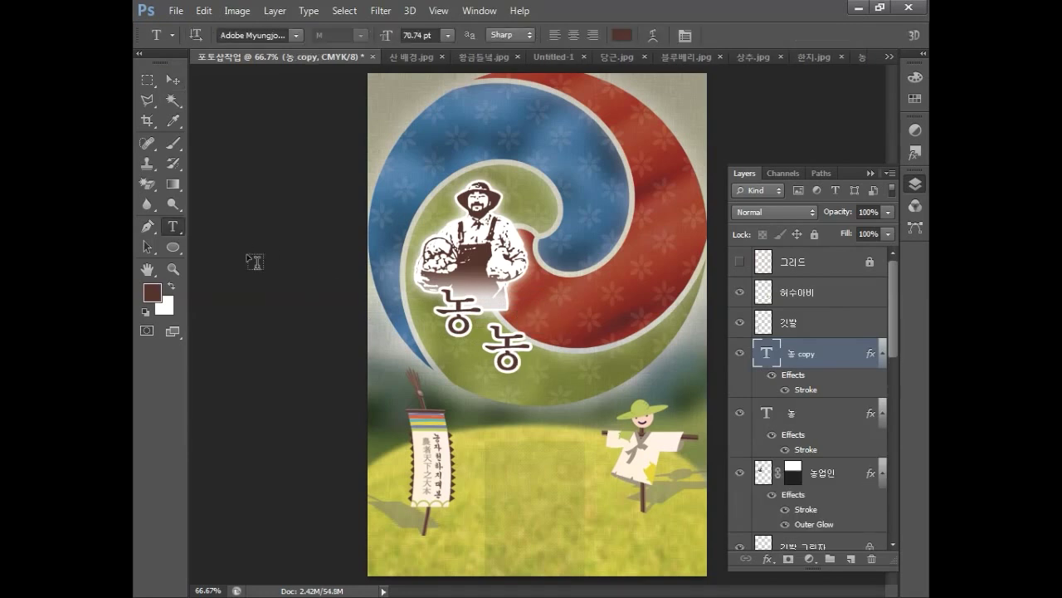
double_click(516, 350)
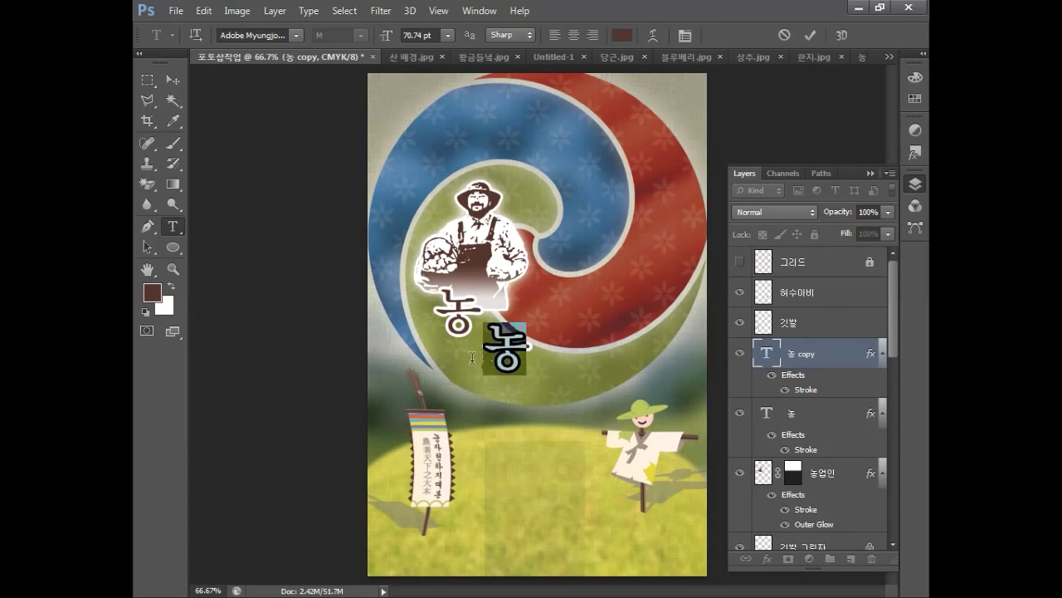
text(업)
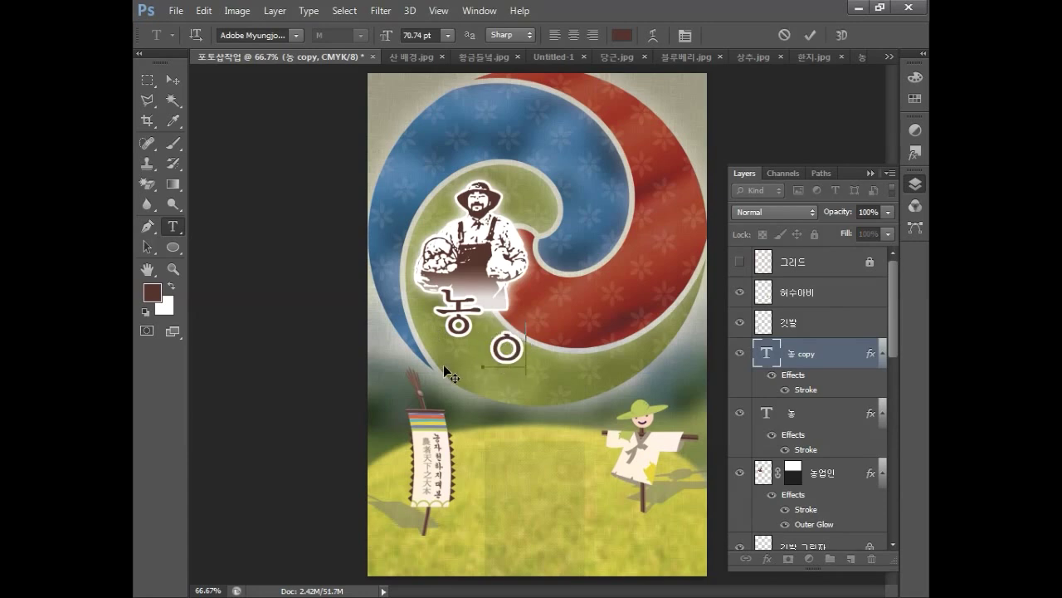
click(176, 83)
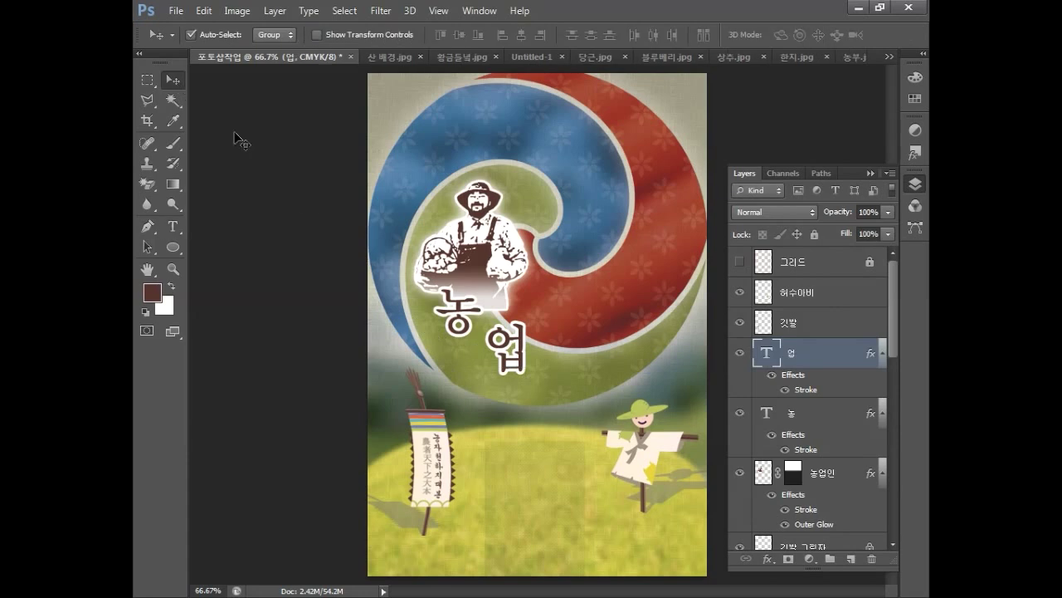
Scale 업 down to about 80% and place it directly to the right of 농.
key(ctrl+t)
drag(481, 319, 503, 324)
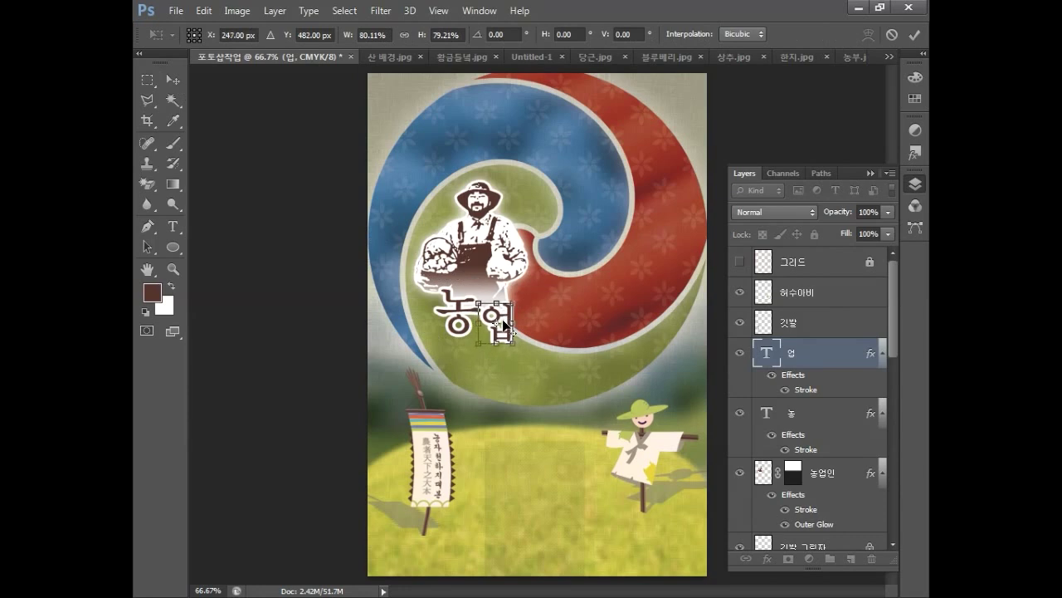
key(Return)
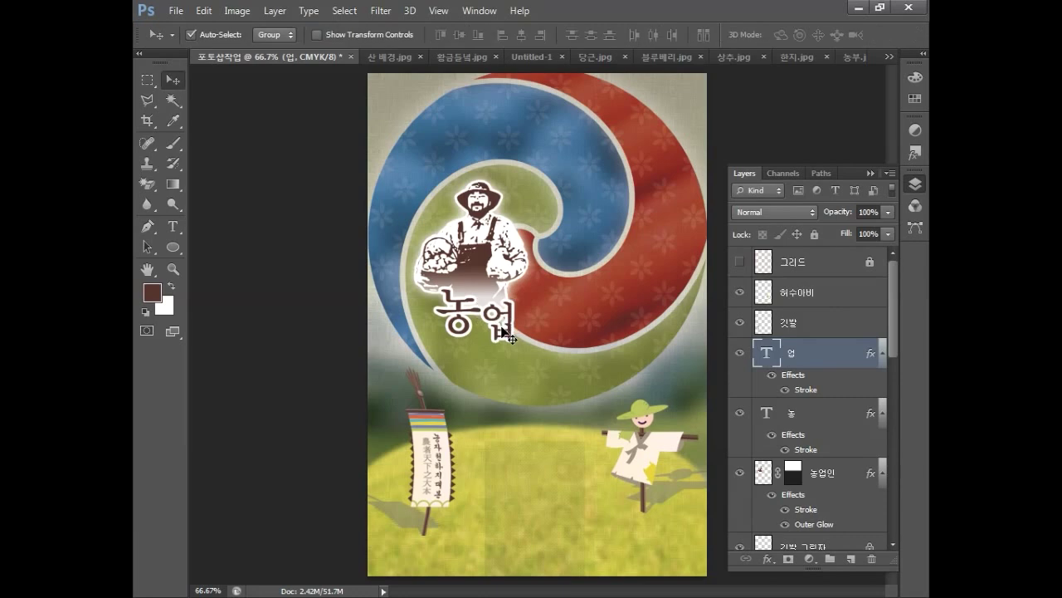
Duplicate 업 to its right, slightly higher, and change the copy to 인.
alt+drag(504, 332, 541, 332)
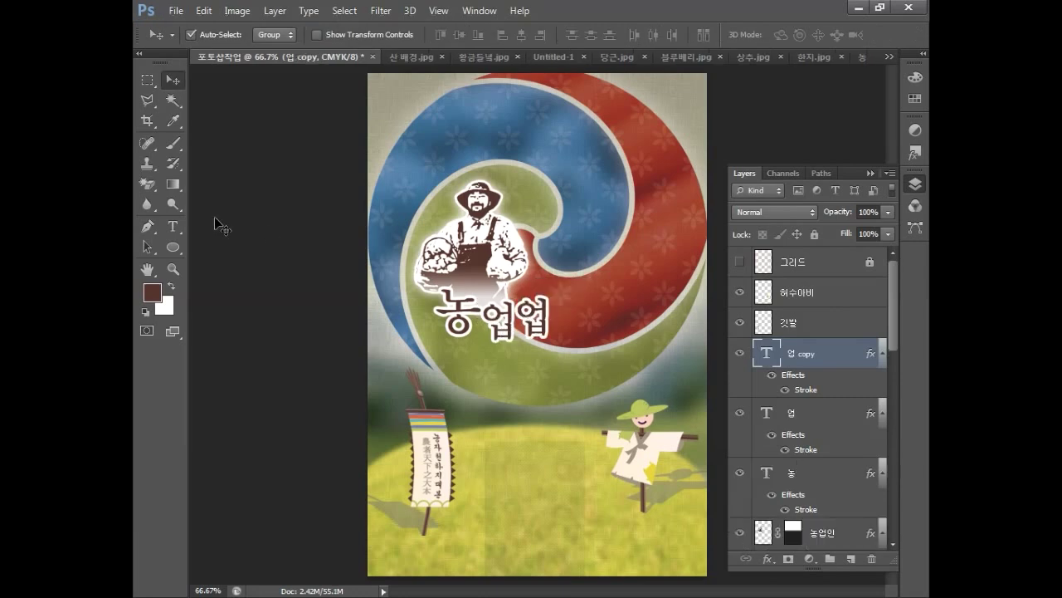
key(t)
double_click(510, 316)
text(인)
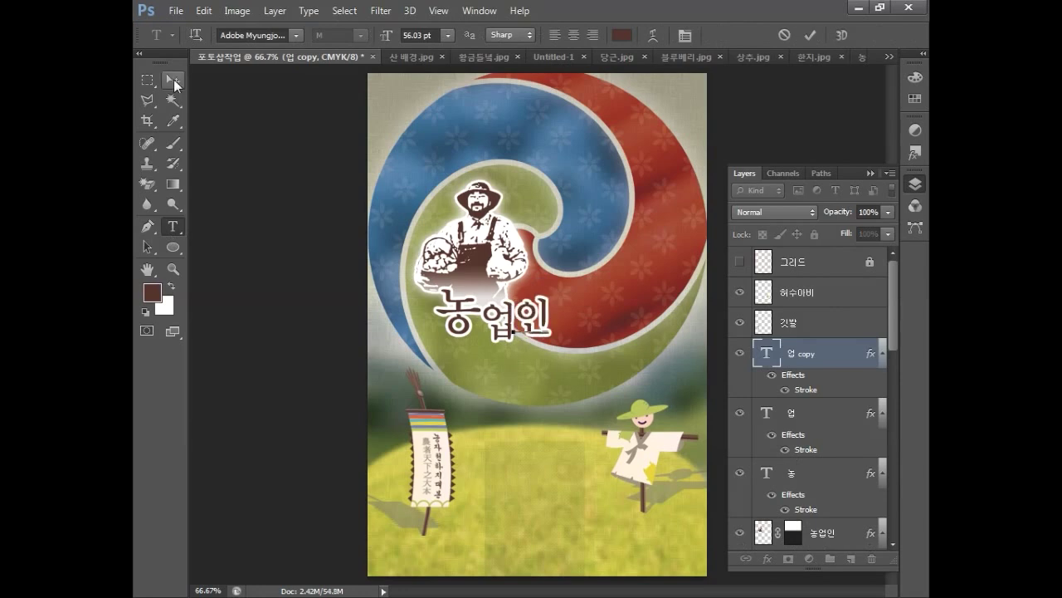
click(173, 79)
Duplicate 인 to its right, slightly lower, and change the copy to 의.
alt+drag(489, 291, 544, 295)
click(175, 229)
double_click(568, 327)
text(의)
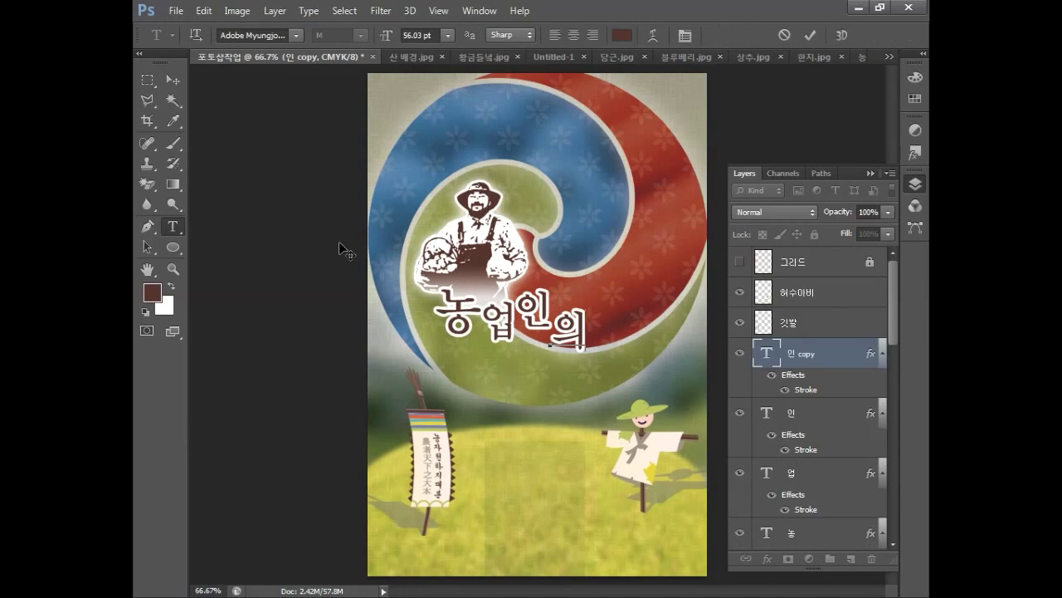
click(172, 79)
Shrink 의 to about 46 pt and keep it close beside 인.
key(ctrl+t)
drag(587, 305, 607, 332)
key(Return)
Duplicate 의 to its right and change the copy to 날.
key(t)
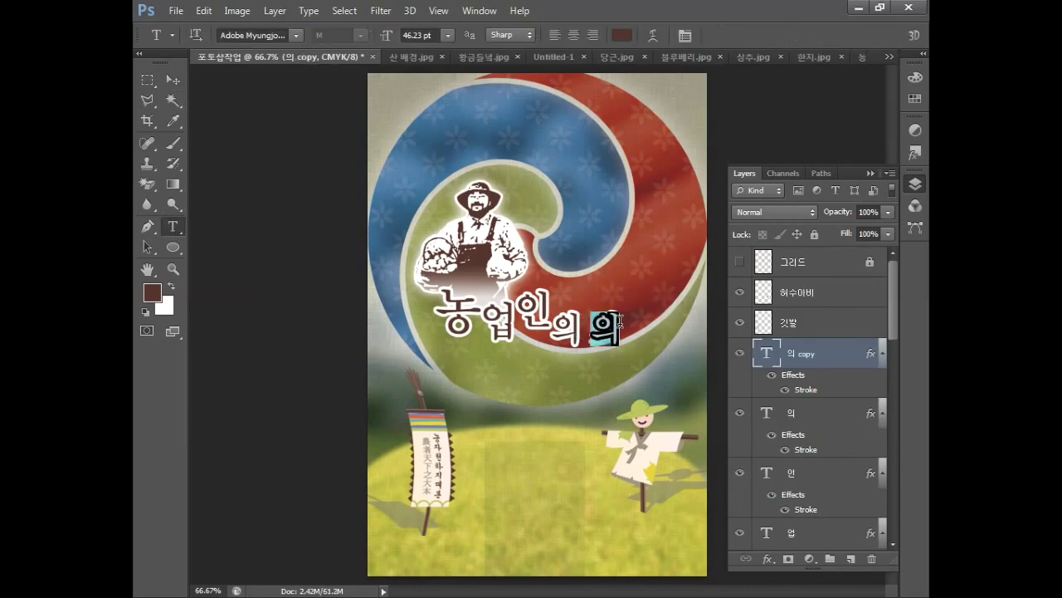
double_click(615, 325)
text(날)
key(ctrl+Return)
Enlarge 날 to about 74 pt and nudge it left towards 의.
key(ctrl+t)
drag(621, 309, 633, 284)
key(Return)
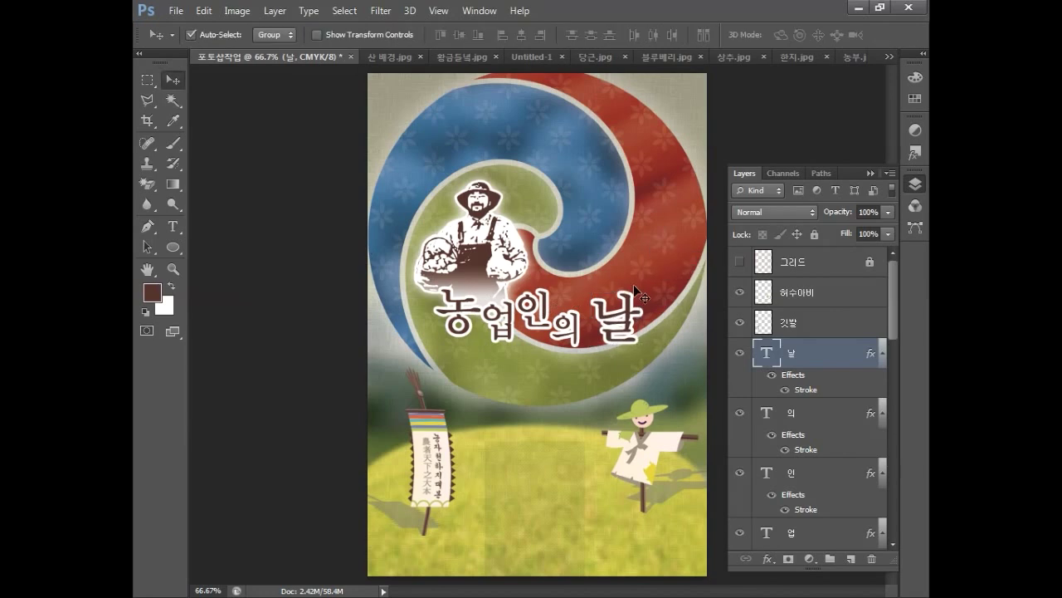
key(Left)
key(Left)
key(Left)
Add a 40 pt text line below the title reading "11월 11일은 농업인의 날입니다.".
click(173, 226)
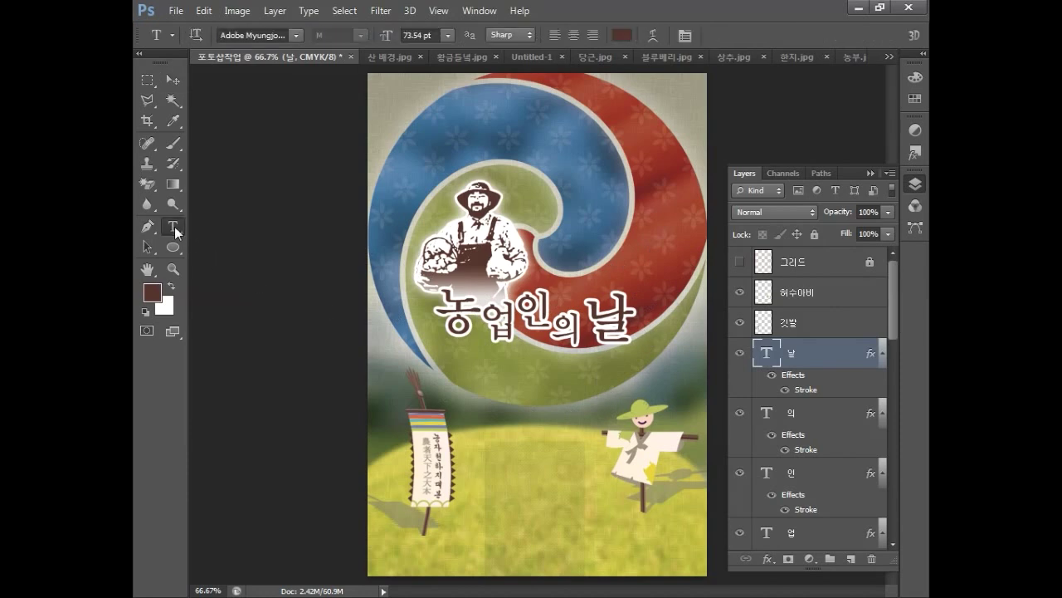
click(448, 356)
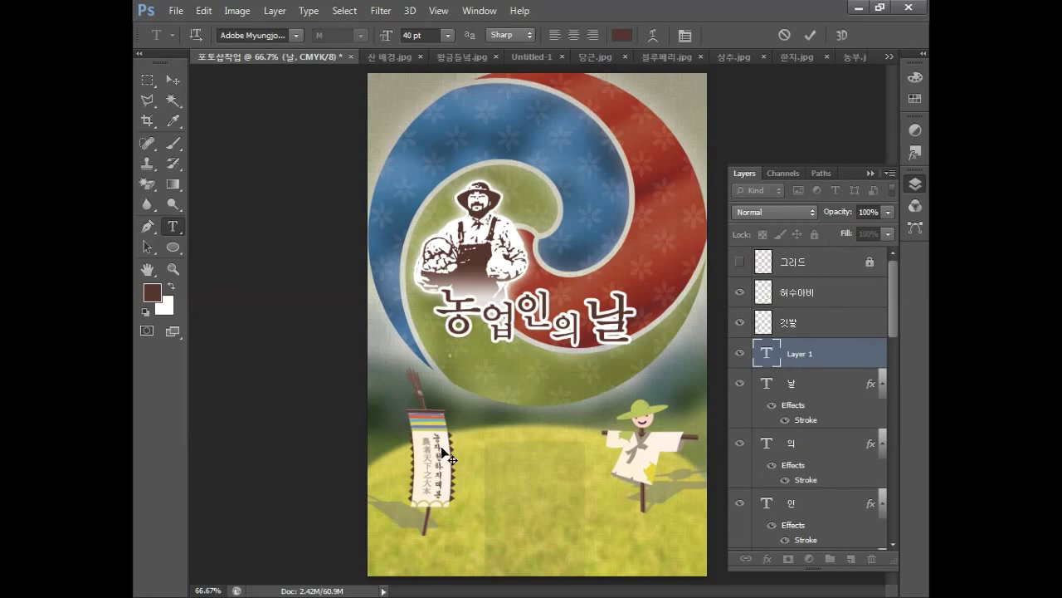
text(11월11일은 농업인의)
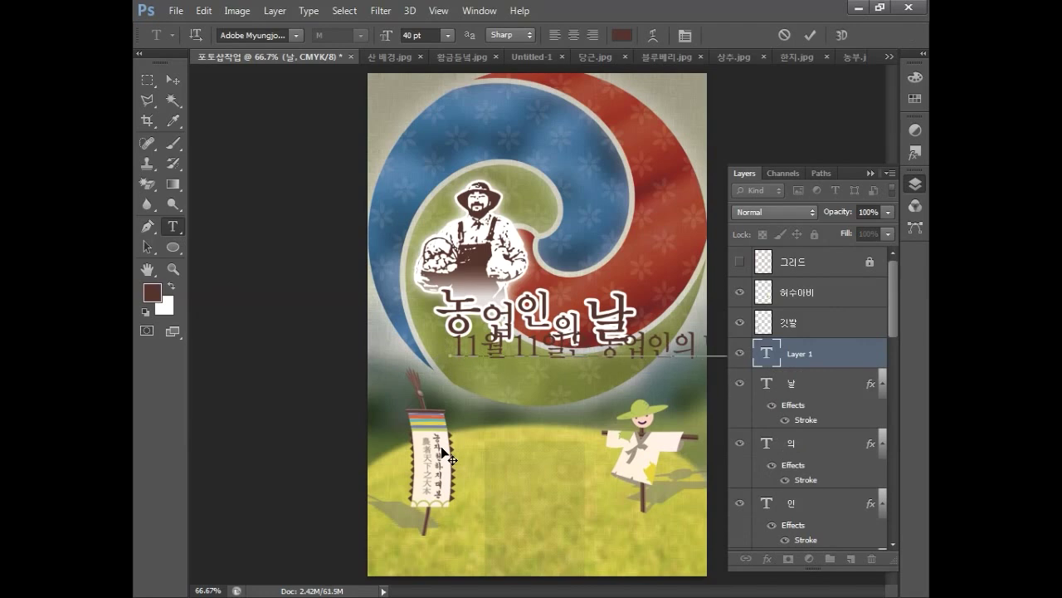
click(173, 79)
Scale the date sentence down to about 53% and align it beneath the title to match its width.
mouse_move(475, 359)
mouse_down()
mouse_move(466, 371)
mouse_move(392, 363)
mouse_move(472, 365)
mouse_up()
key(ctrl+t)
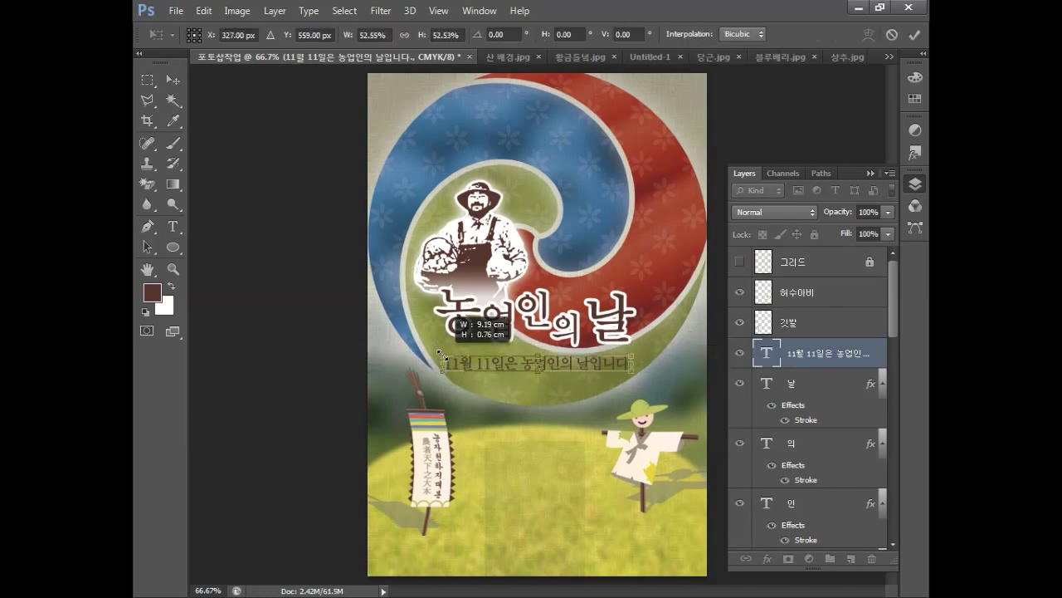
key(Return)
Set the foreground colour for the date sentence to C 60, M 80, Y 80, K 40.
key(i)
click(157, 298)
click(703, 488)
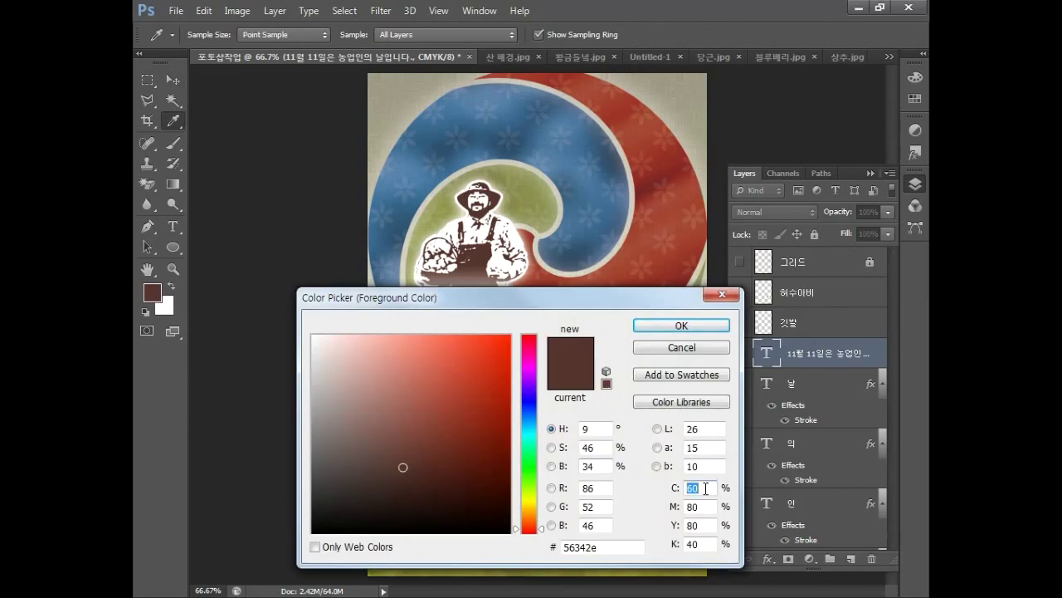
text(60)
key(Tab)
text(80)
key(Tab)
text(80)
key(Tab)
text(40)
key(Return)
key(v)
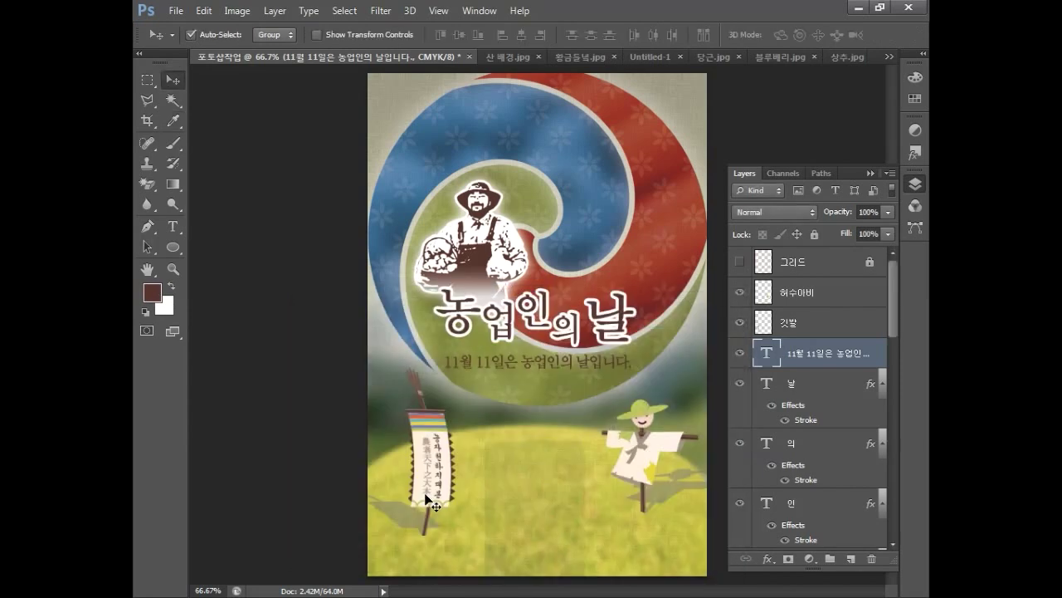
Add a 2 px Stroke effect to the date sentence layer.
double_click(876, 354)
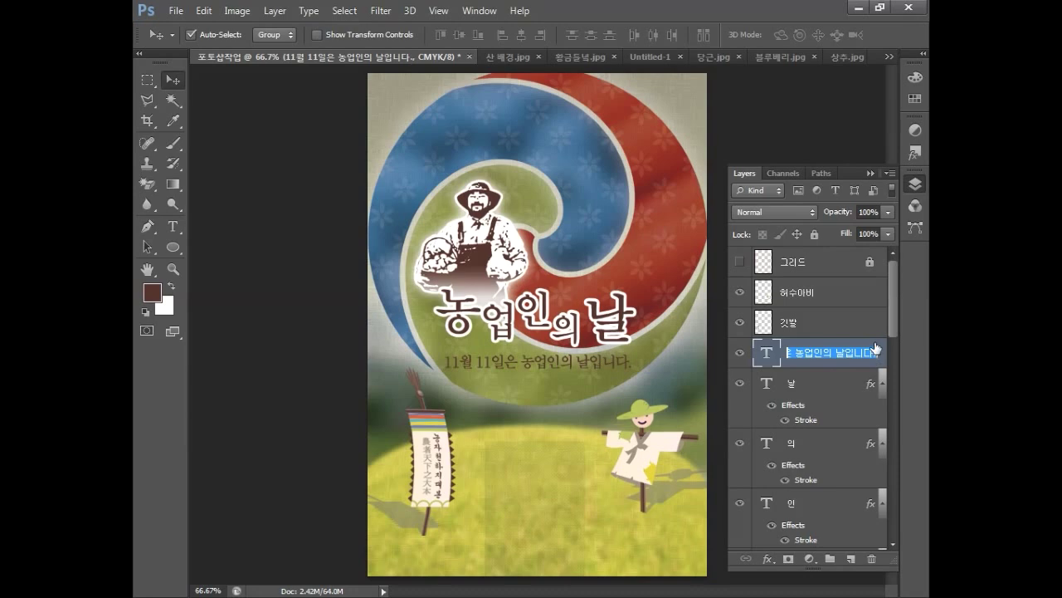
double_click(874, 341)
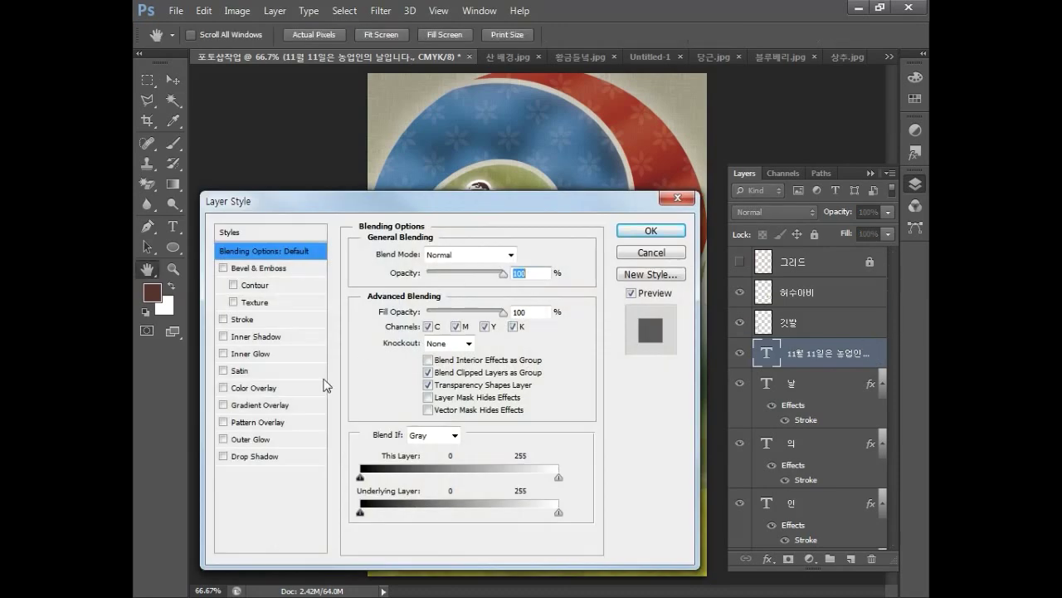
click(247, 321)
click(424, 255)
drag(423, 259, 421, 259)
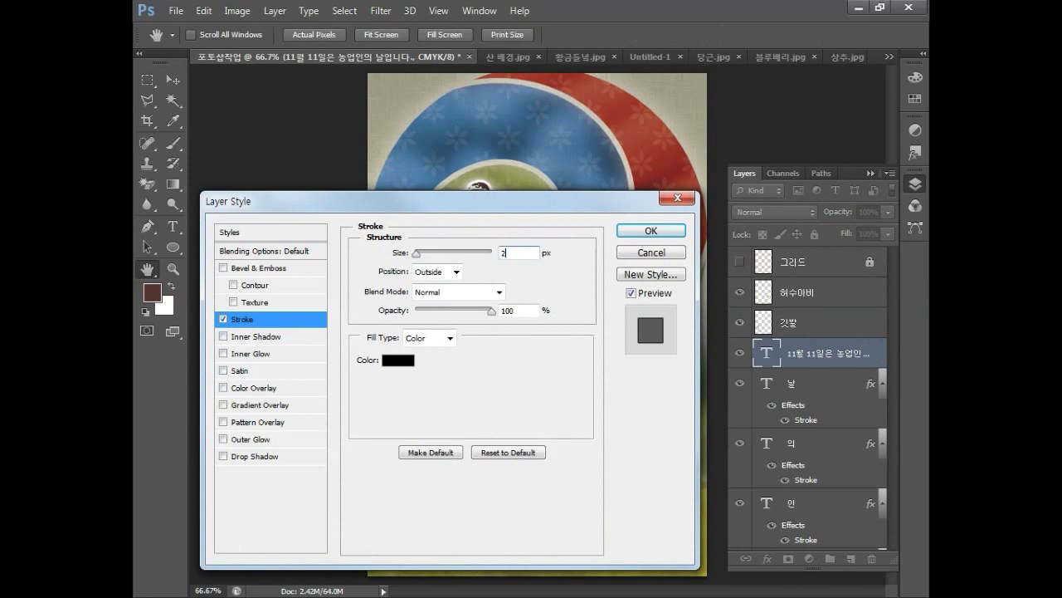
Make the date sentence's stroke white with C, M, Y and K all at 0, and apply the layer style.
click(395, 362)
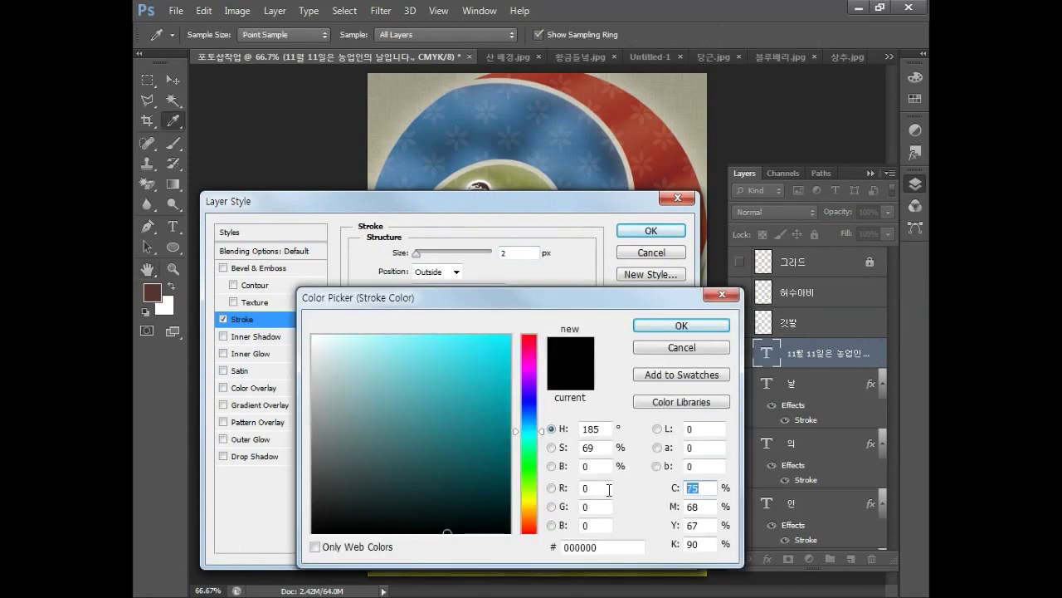
text(0)
key(Tab)
text(0)
key(Tab)
text(0)
key(Tab)
text(0)
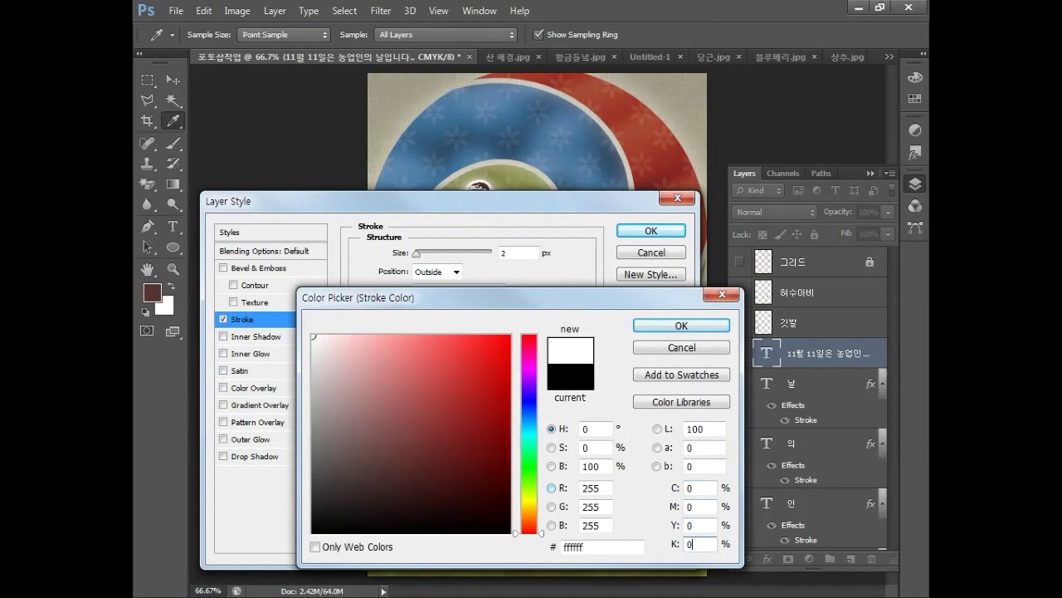
click(680, 325)
click(651, 231)
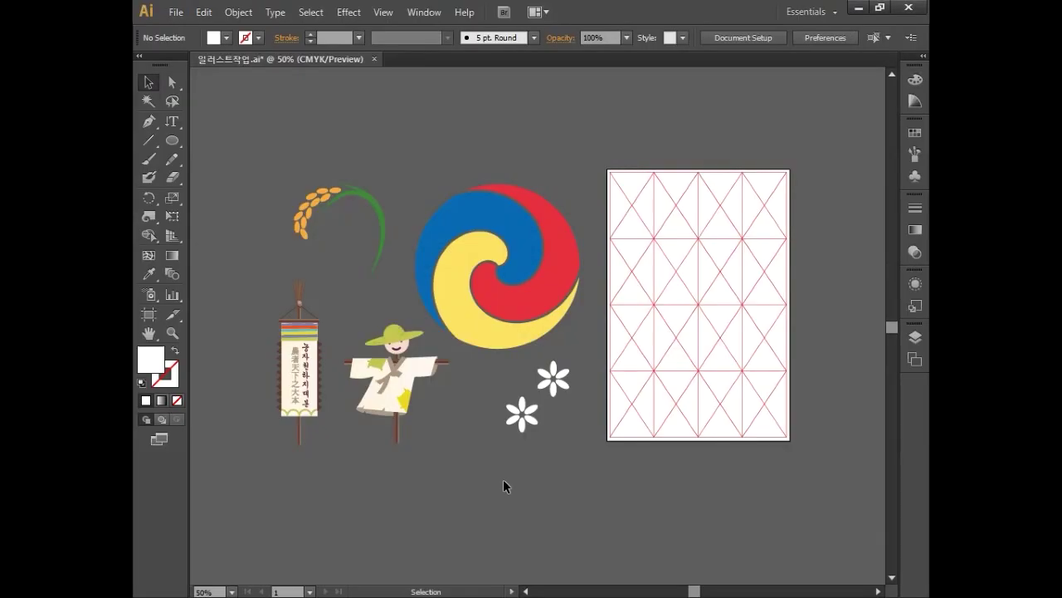
Copy the rice ear artwork and paste it into the Photoshop poster as pixels.
click(387, 250)
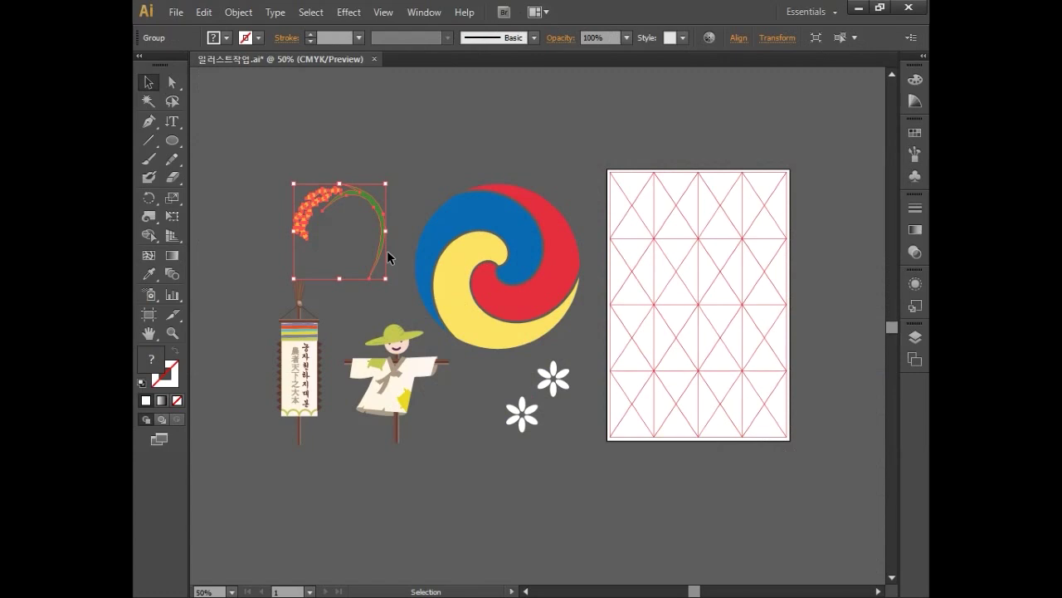
key(ctrl+c)
key(alt+Tab)
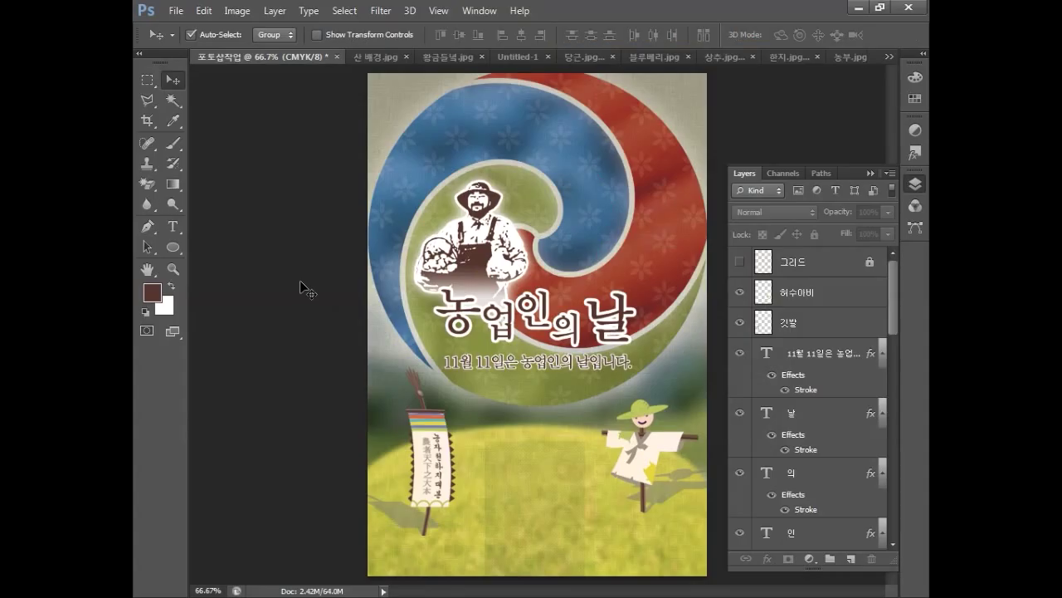
key(ctrl+v)
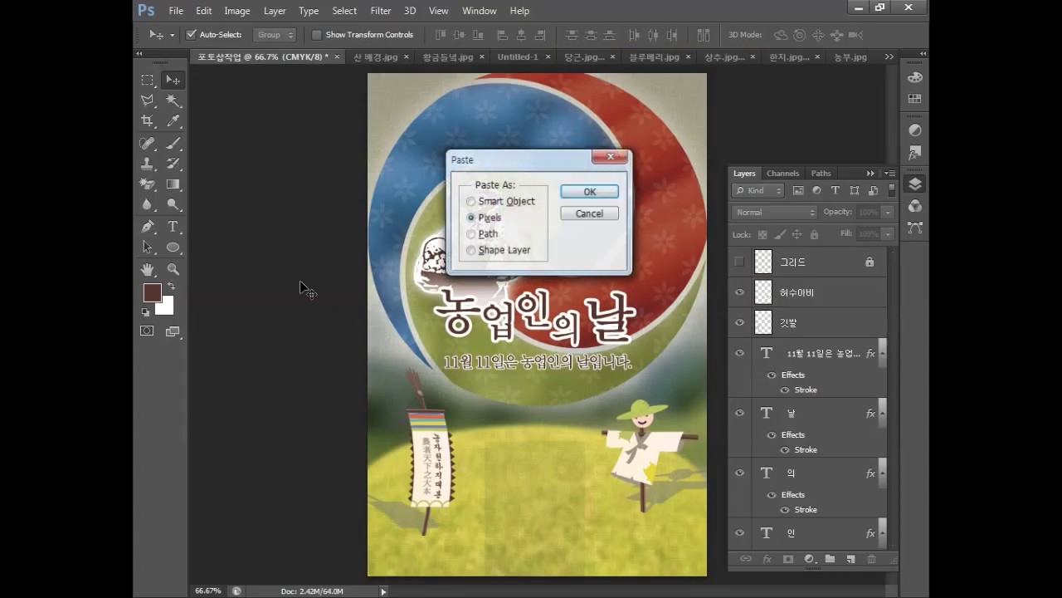
click(585, 191)
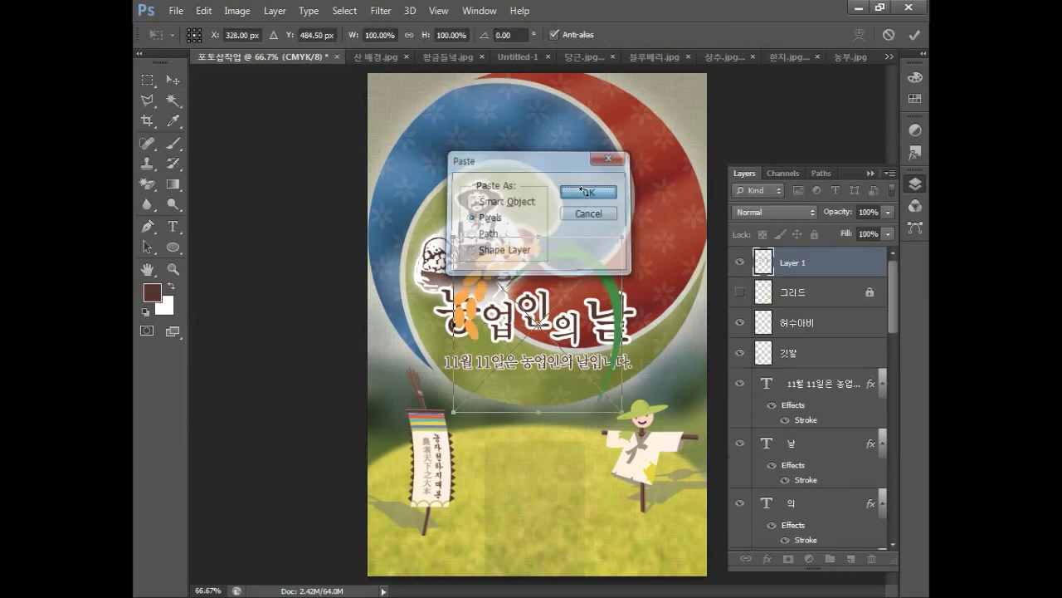
Scale the pasted rice ear down and place it beside the farmer, with its stem curving over the red area.
drag(587, 280, 638, 193)
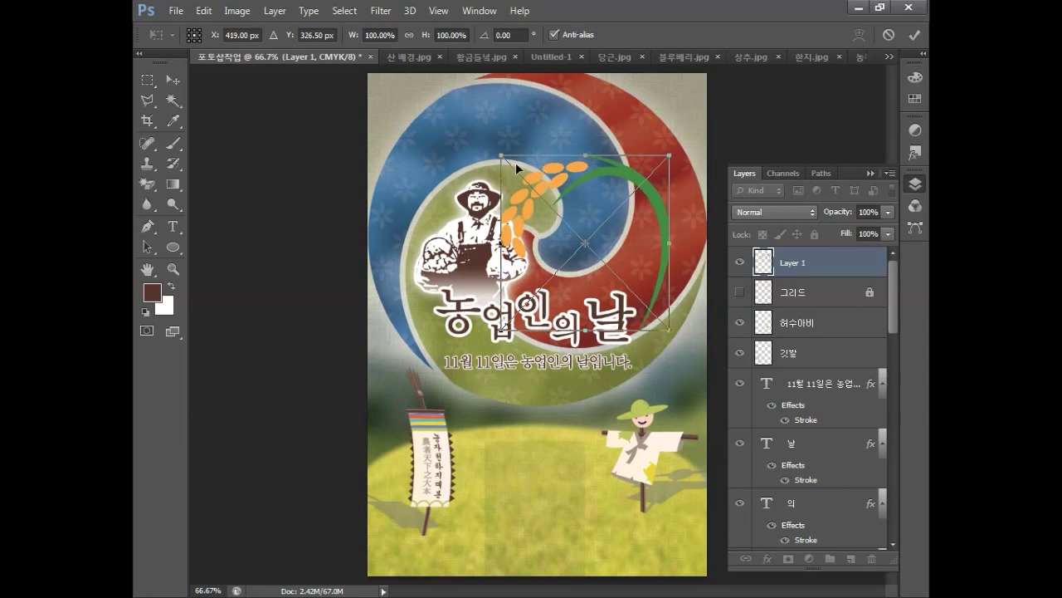
drag(500, 155, 544, 175)
key(Return)
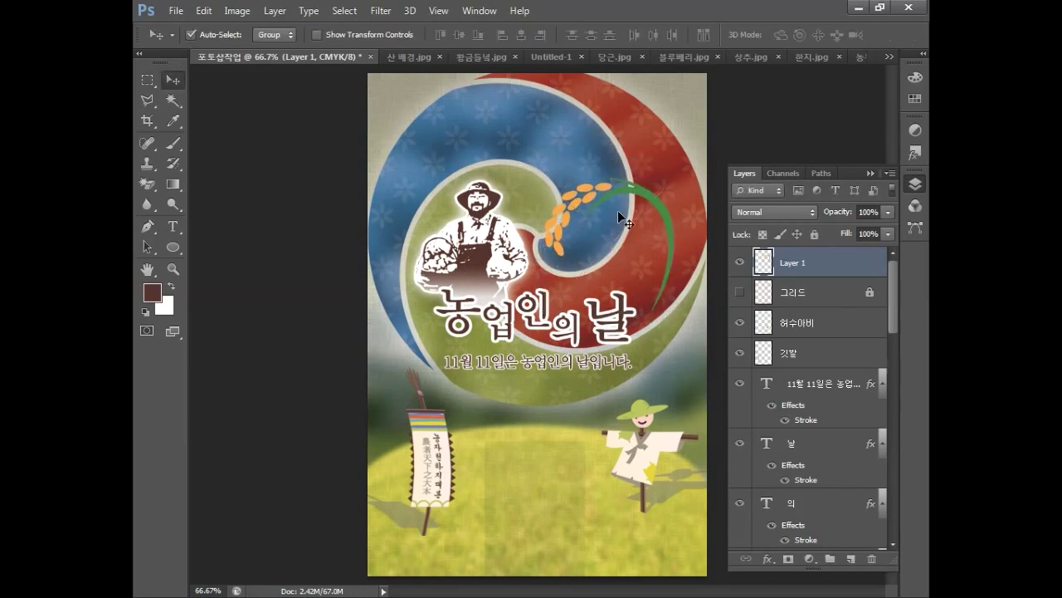
Add a 3 px outside Stroke effect to the rice ear layer.
double_click(852, 264)
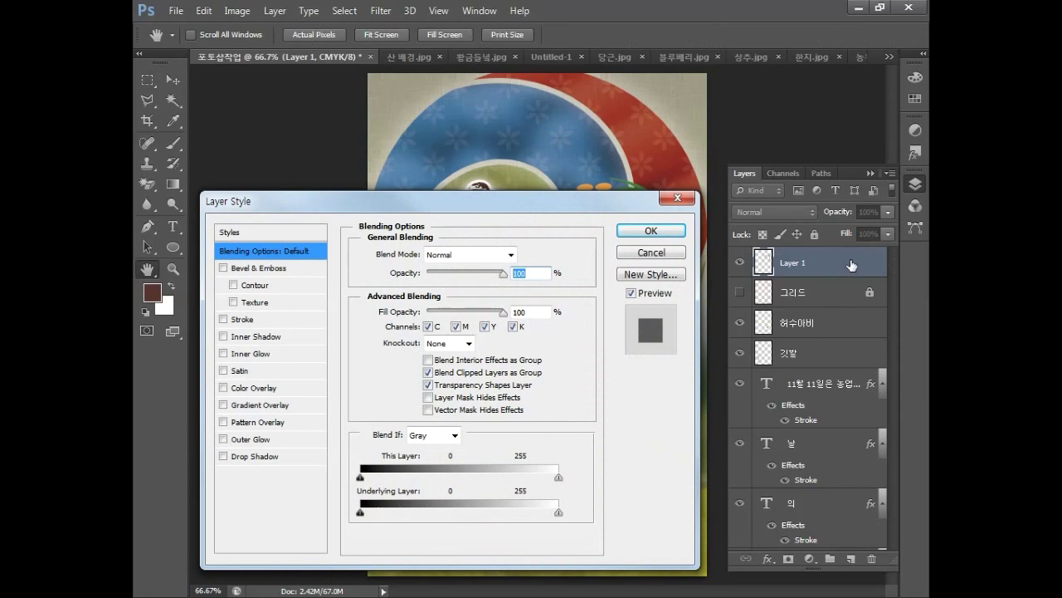
click(243, 322)
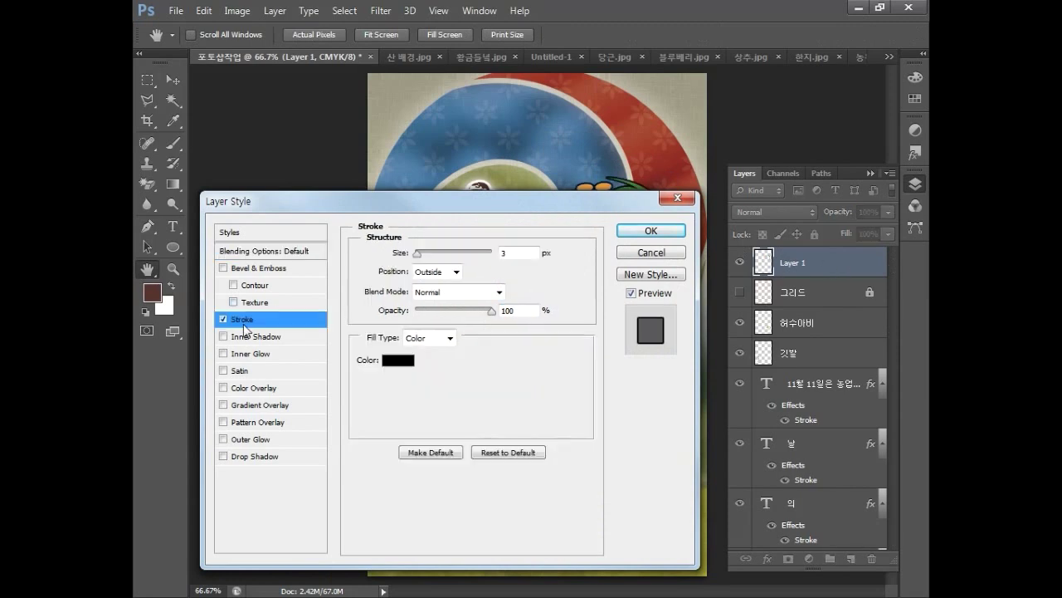
double_click(506, 253)
Make the rice ear's stroke white with C, M, Y and K all at 0, and apply the layer style.
click(398, 359)
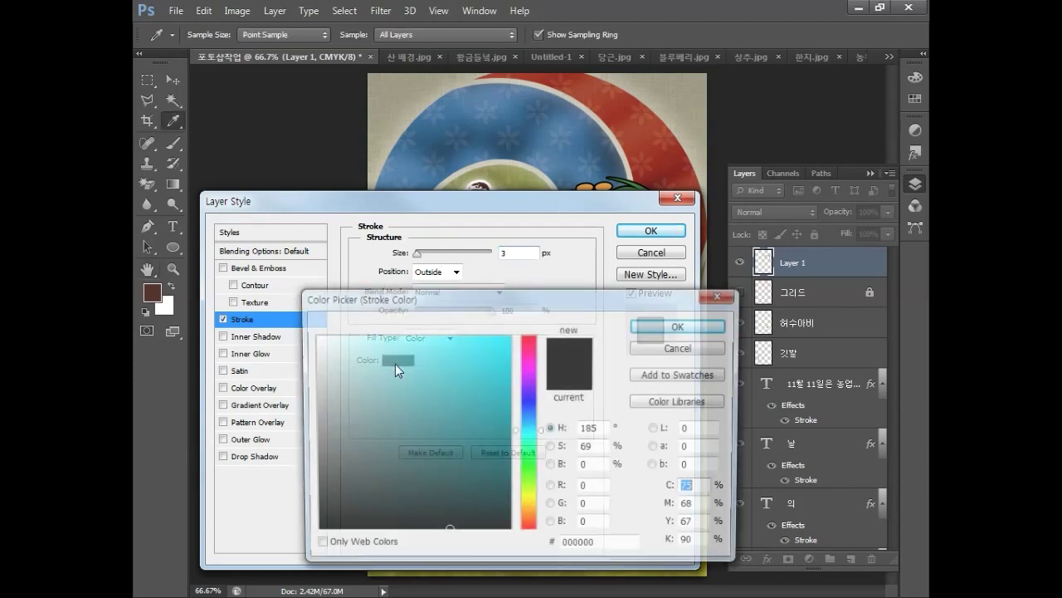
text(0)
key(Tab)
text(0)
key(Tab)
text(0)
key(Tab)
text(0)
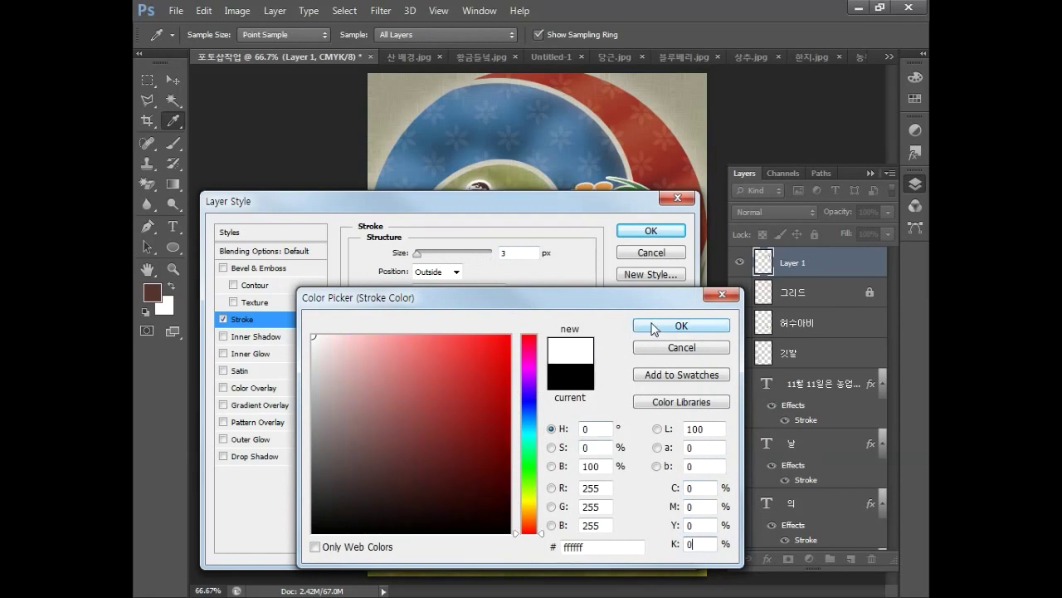
click(682, 325)
click(650, 231)
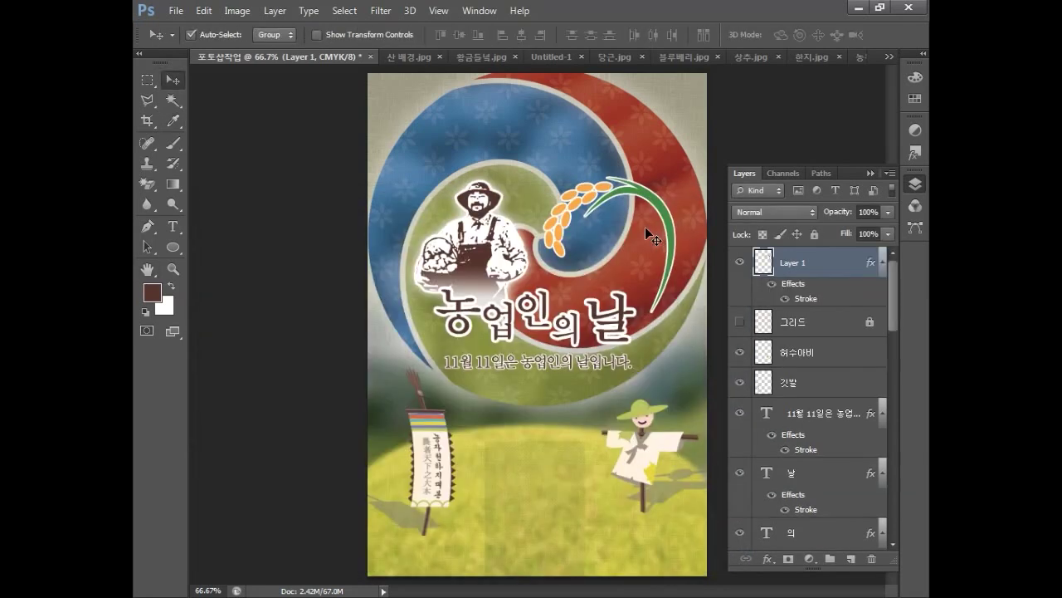
Reopen the rice ear's Stroke effect, increase its size slightly and apply the change.
double_click(807, 299)
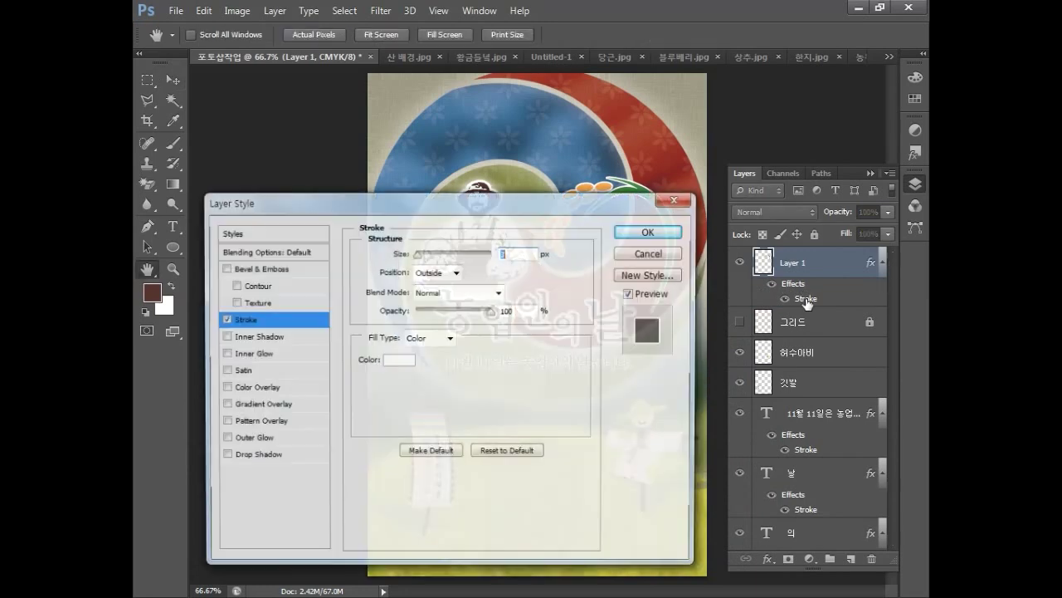
drag(431, 258, 443, 252)
click(651, 231)
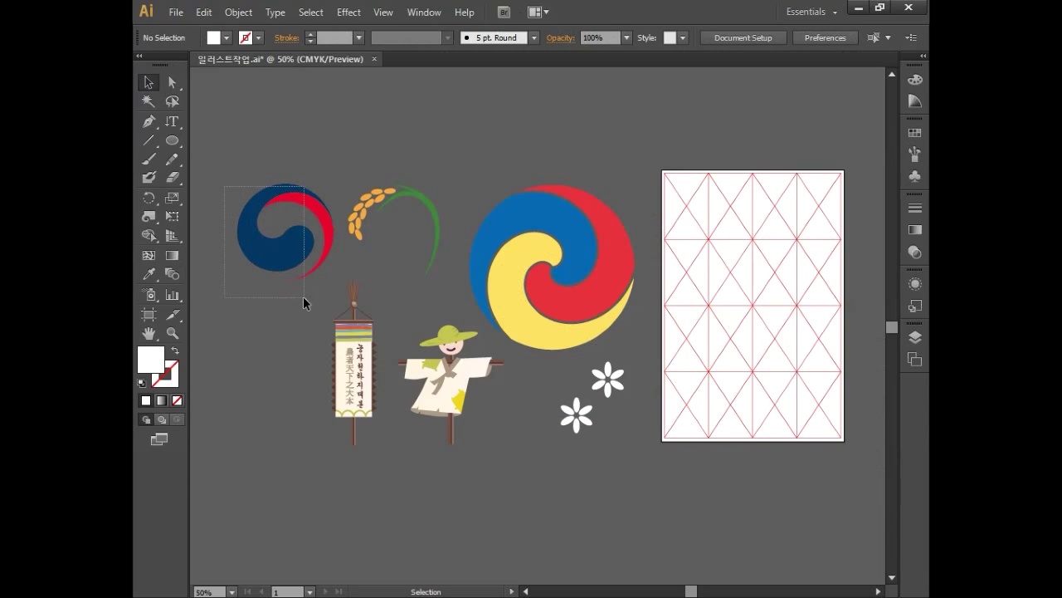
Copy the small navy and red taegeuk logo in Illustrator and paste it into the Photoshop poster as pixels.
drag(303, 297, 304, 296)
key(a)
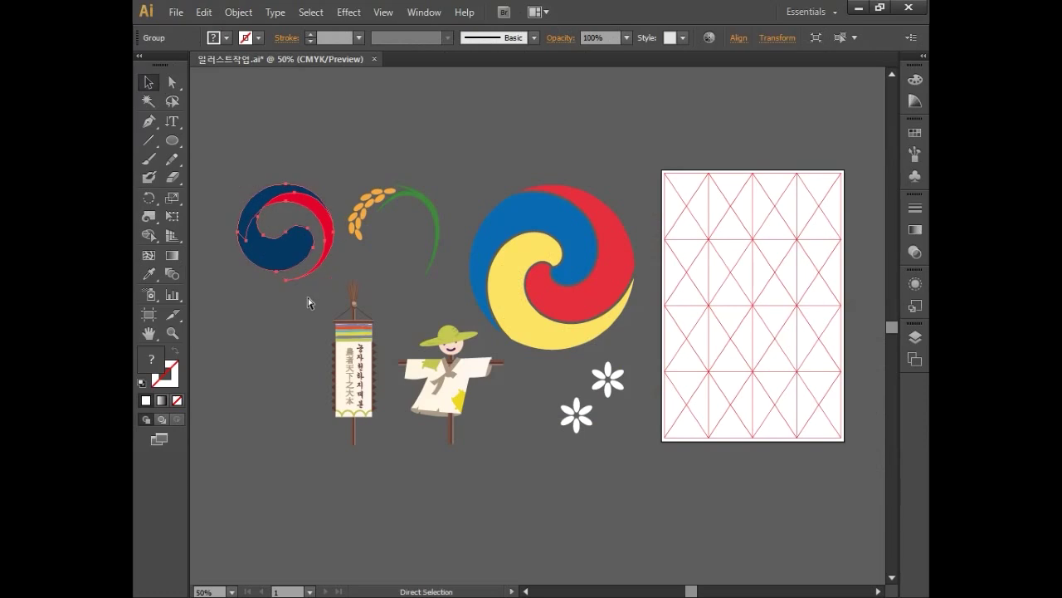
key(v)
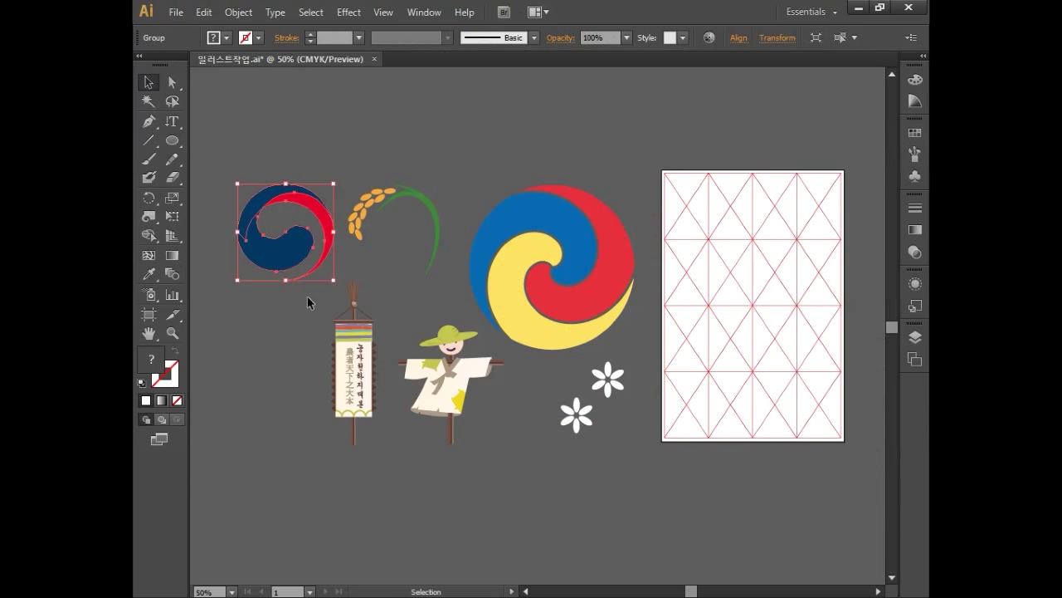
key(alt+Tab)
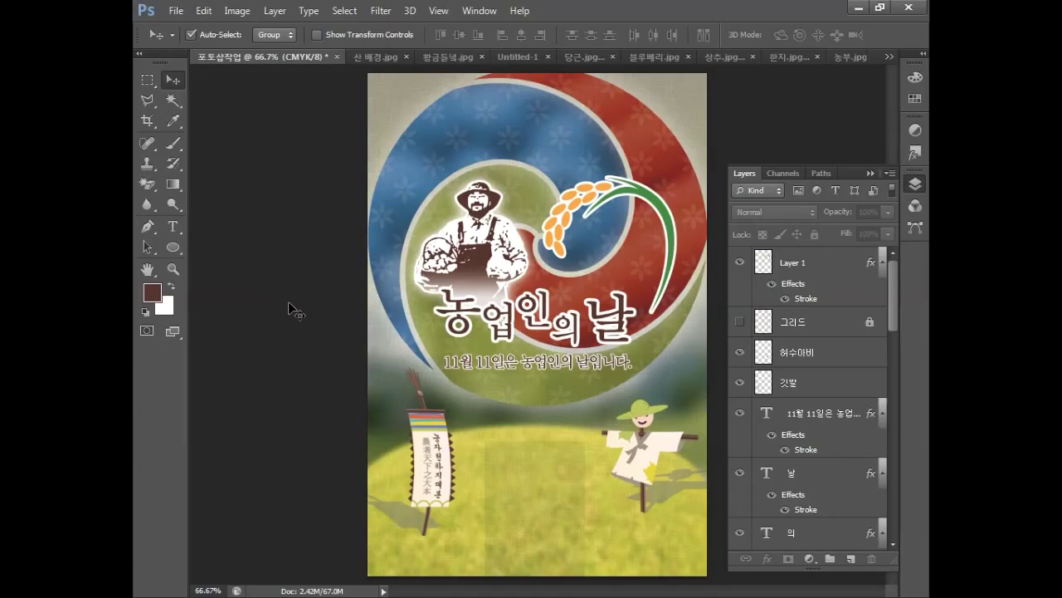
key(ctrl+v)
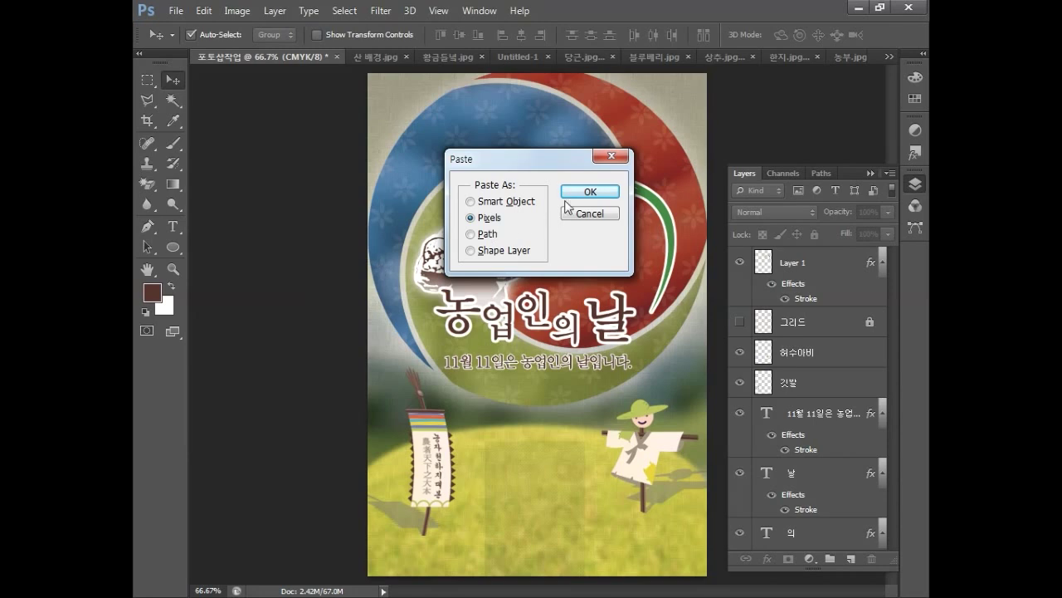
click(591, 192)
Shrink the pasted taegeuk logo and place it in the poster's upper-left corner.
drag(625, 412, 425, 134)
drag(398, 97, 414, 116)
key(Return)
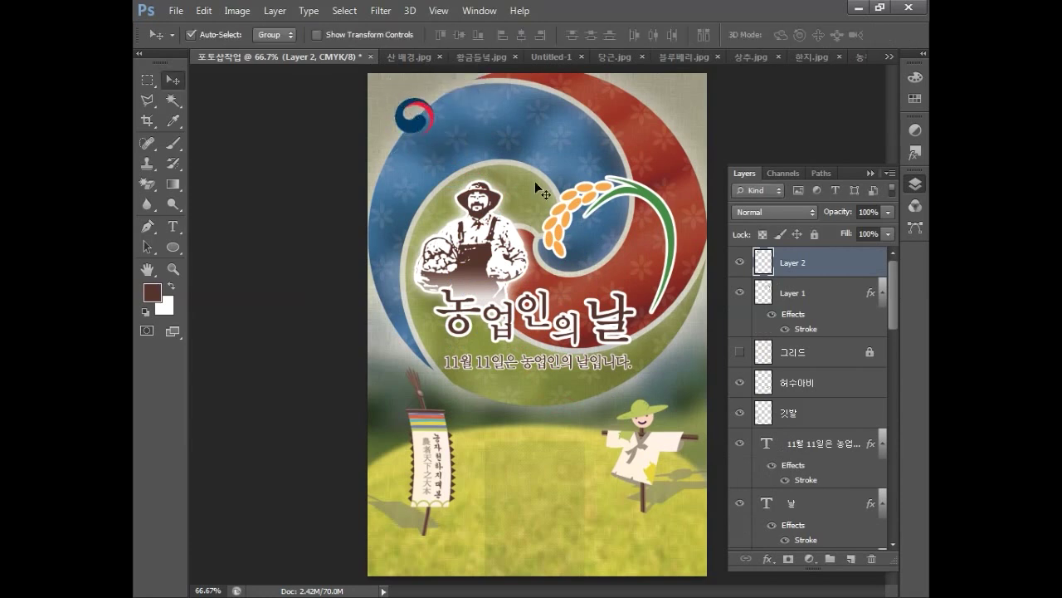
Rename the rice ear layer 벼 and the taegeuk logo layer 농촌진흥청 로고.
double_click(794, 294)
text(ㅂ)
key(Return)
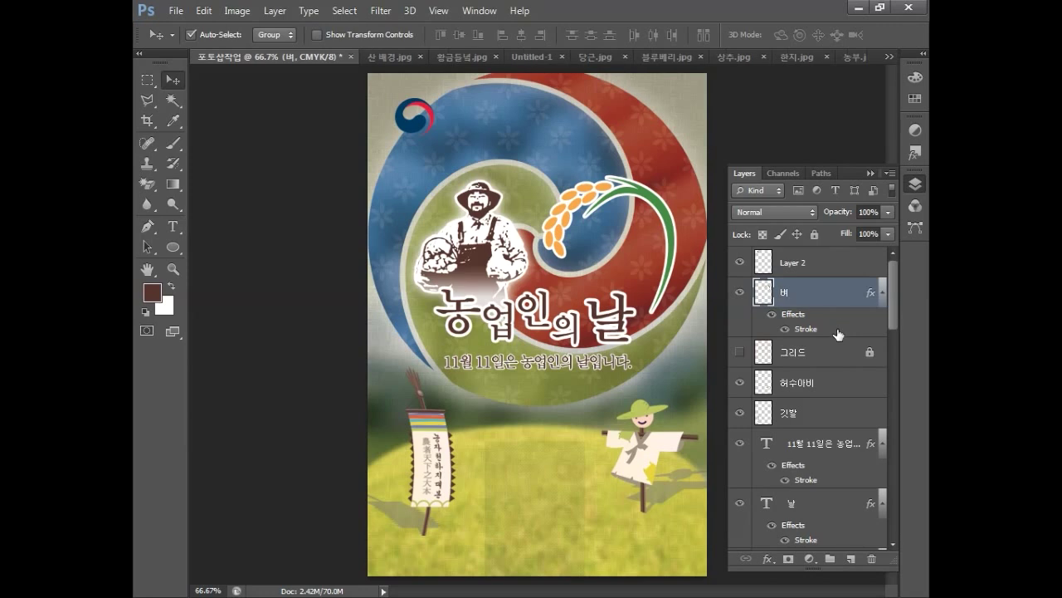
double_click(793, 264)
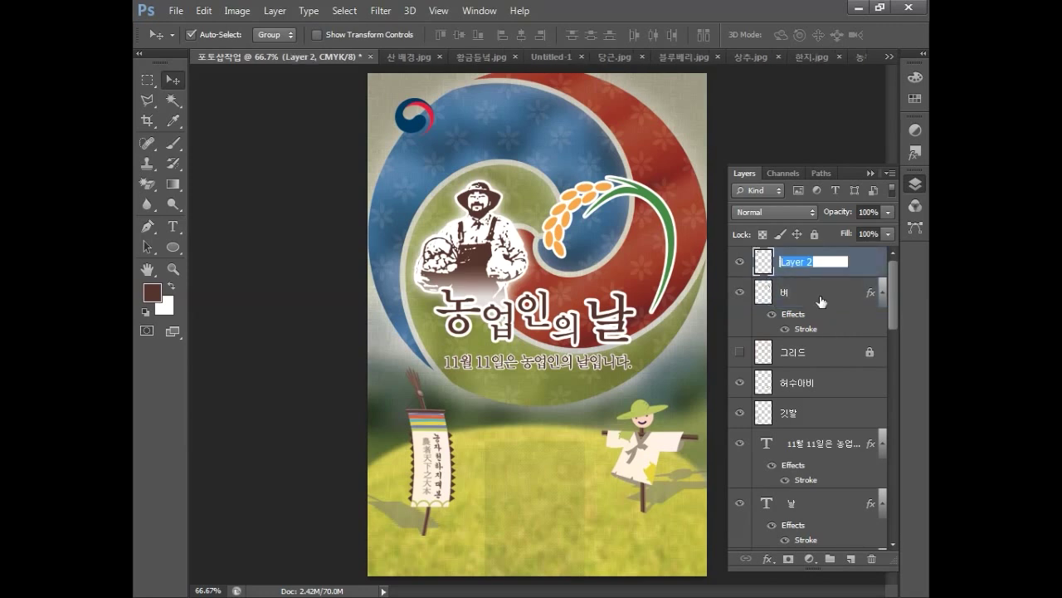
text(농촌지ㄴ흥청 로고)
key(Return)
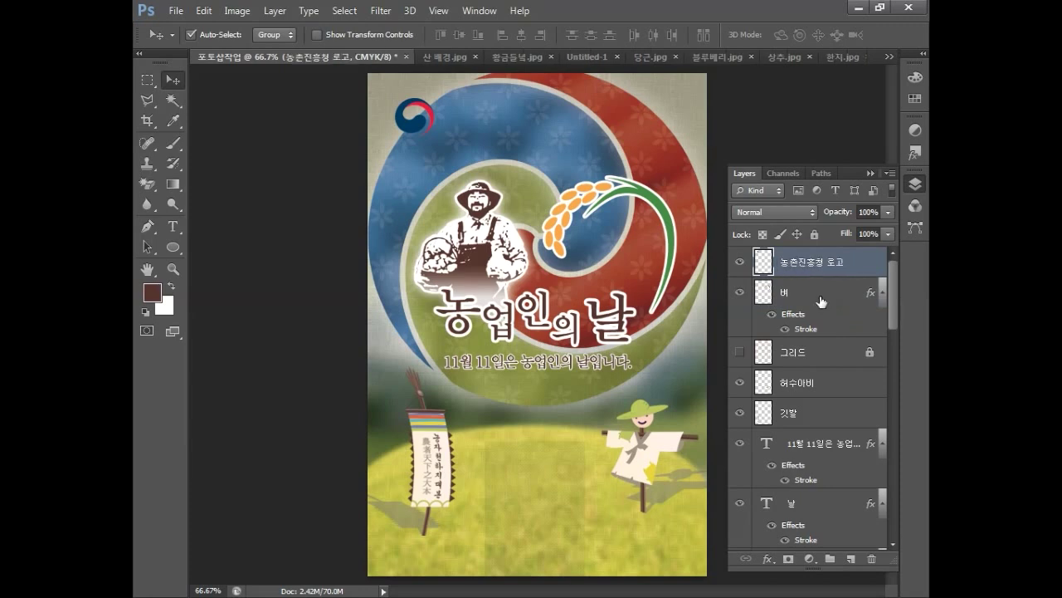
Add a 3 px outside Stroke effect to the 농촌진흥청 로고 layer.
double_click(855, 263)
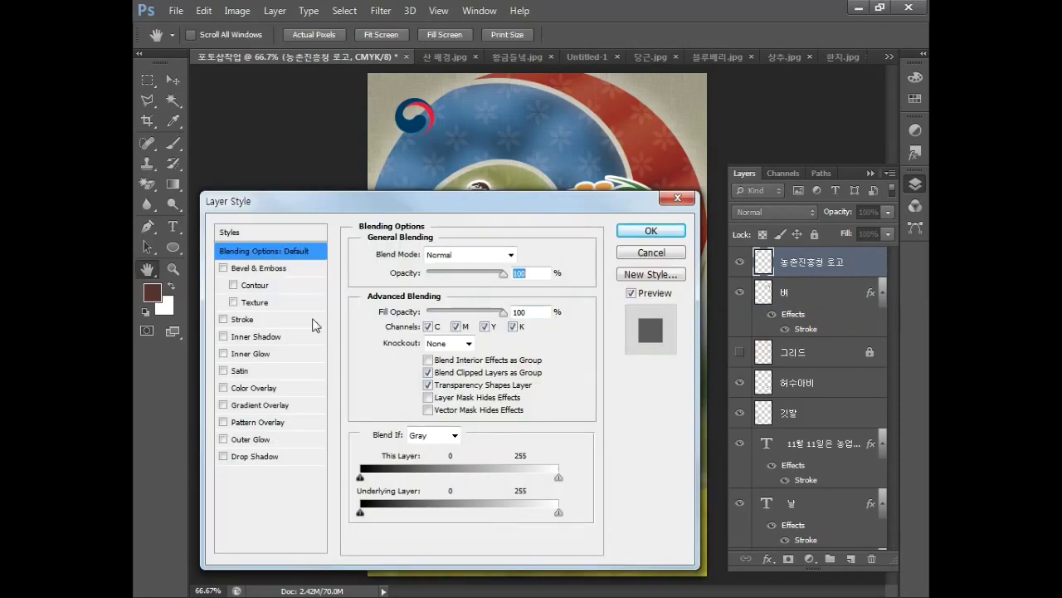
click(244, 319)
click(518, 253)
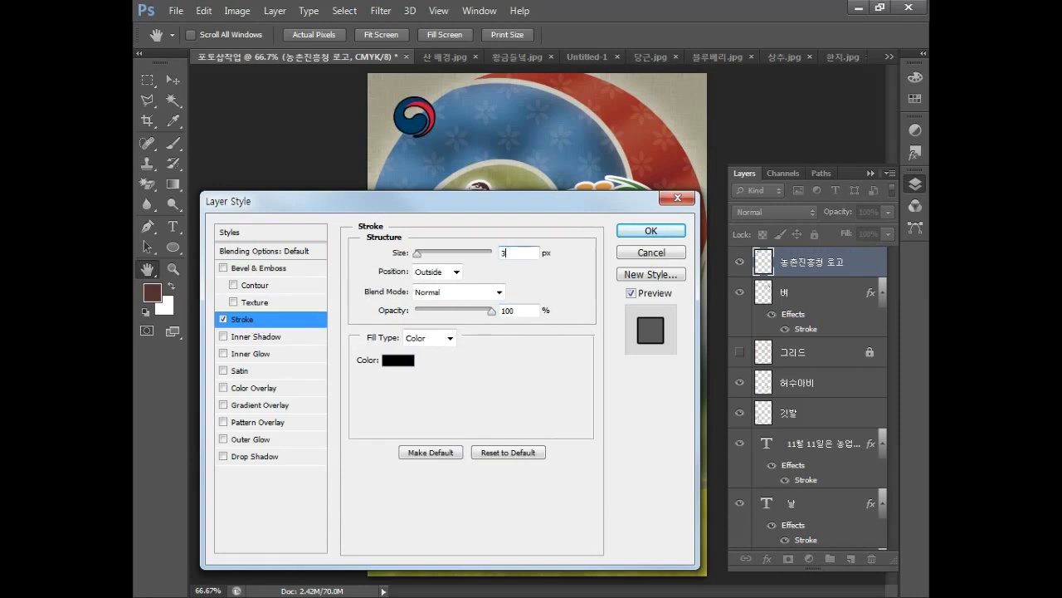
Make the logo's stroke white with C, M, Y and K all at 0, and apply the layer style.
click(398, 360)
click(395, 358)
double_click(700, 488)
text(0)
key(Tab)
key(Tab)
text(0)
key(Tab)
text(0)
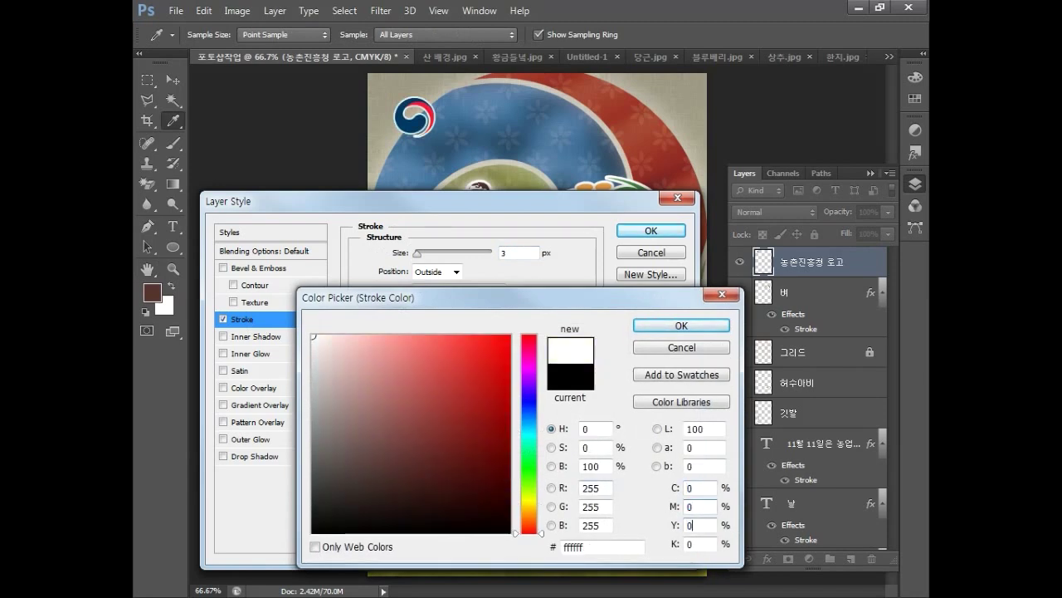
click(647, 325)
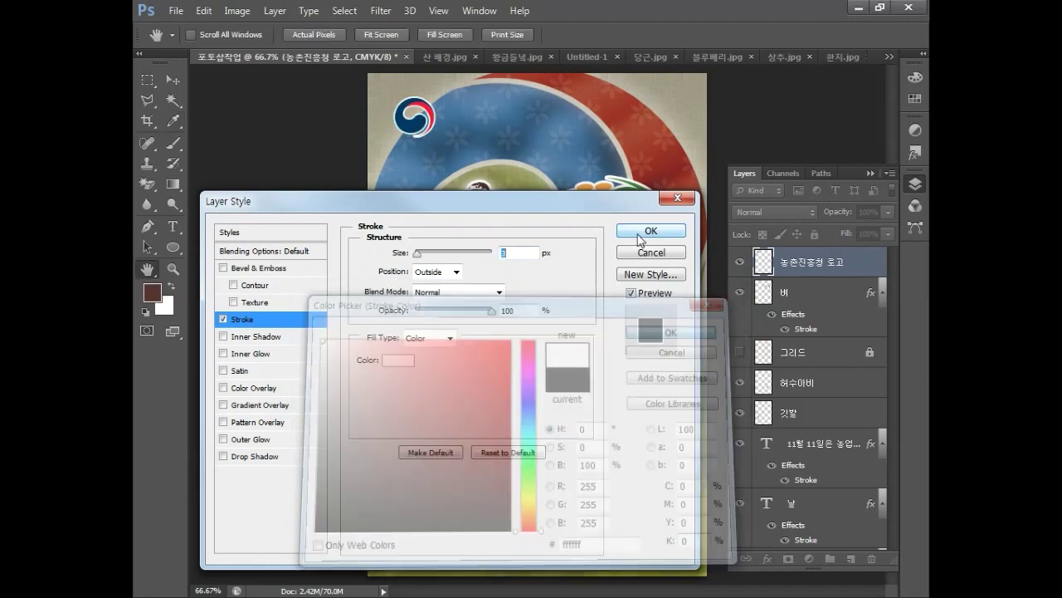
click(641, 230)
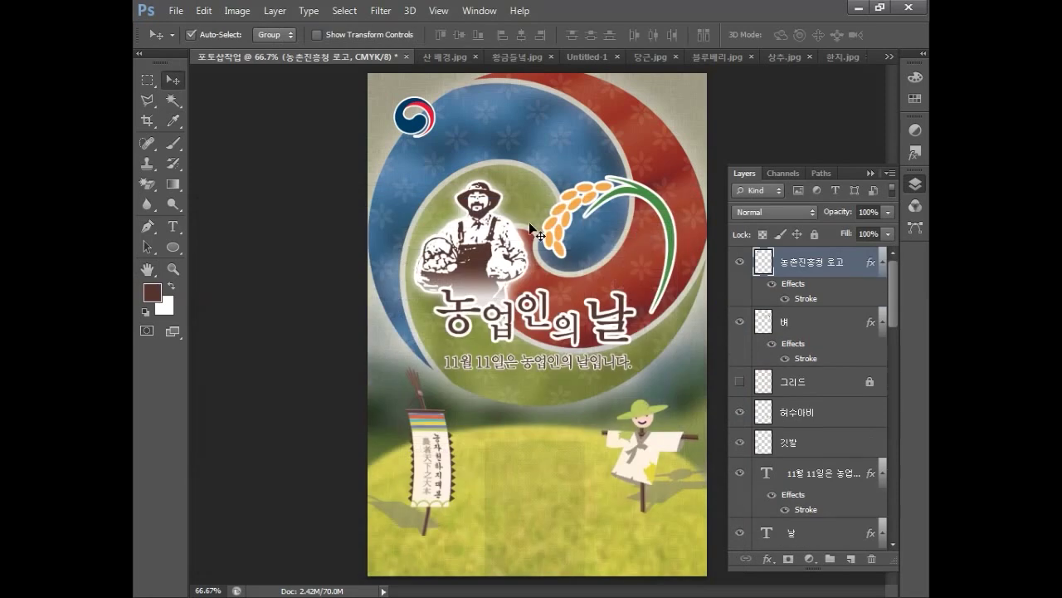
Add the text 농촌진흥청 in 40 pt Adobe Myungjo just below the taegeuk logo.
click(172, 226)
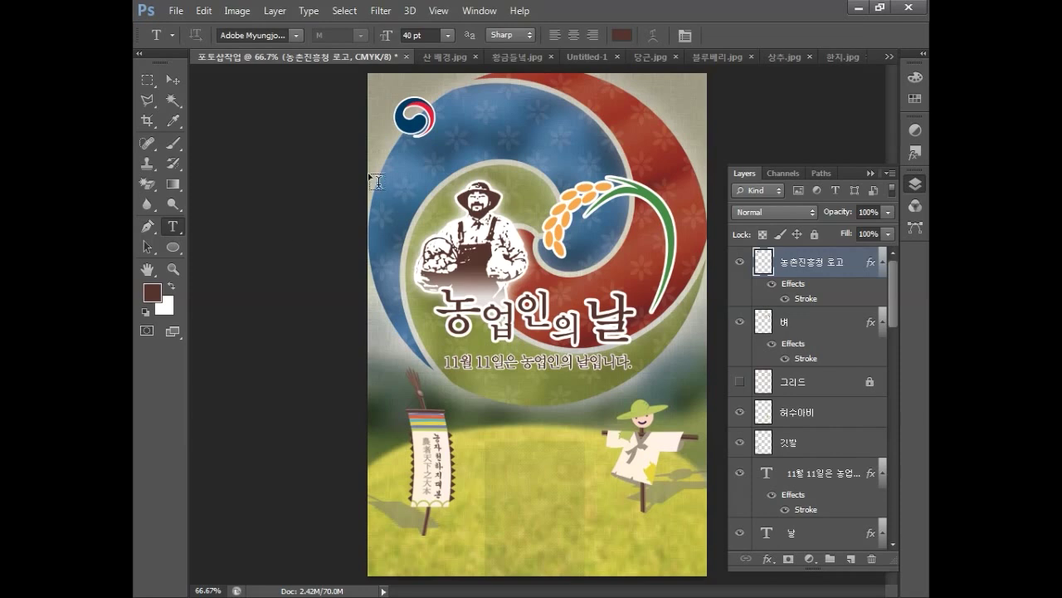
click(398, 164)
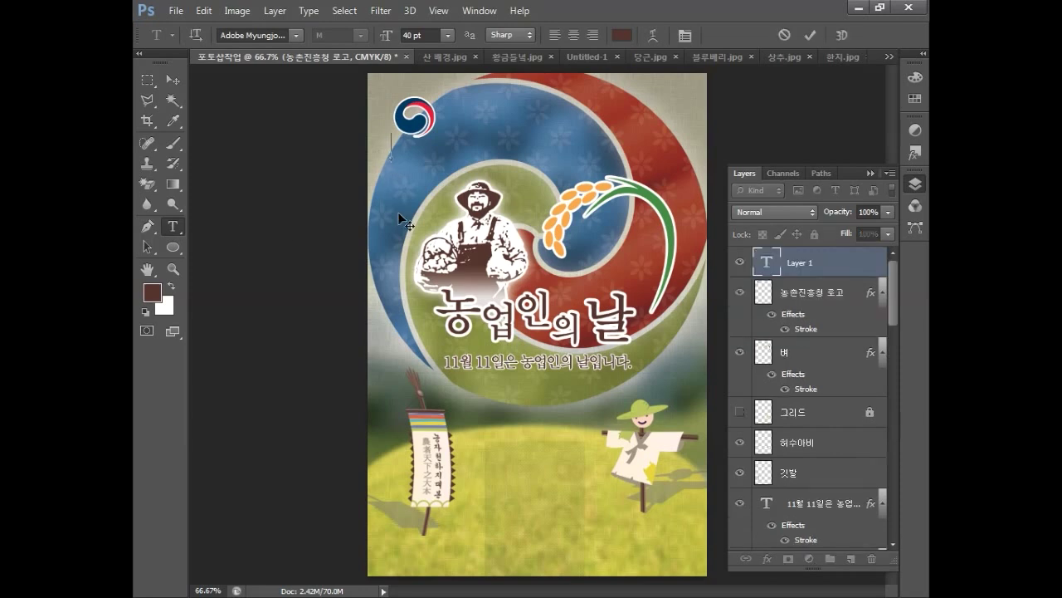
text(농촌진흥)
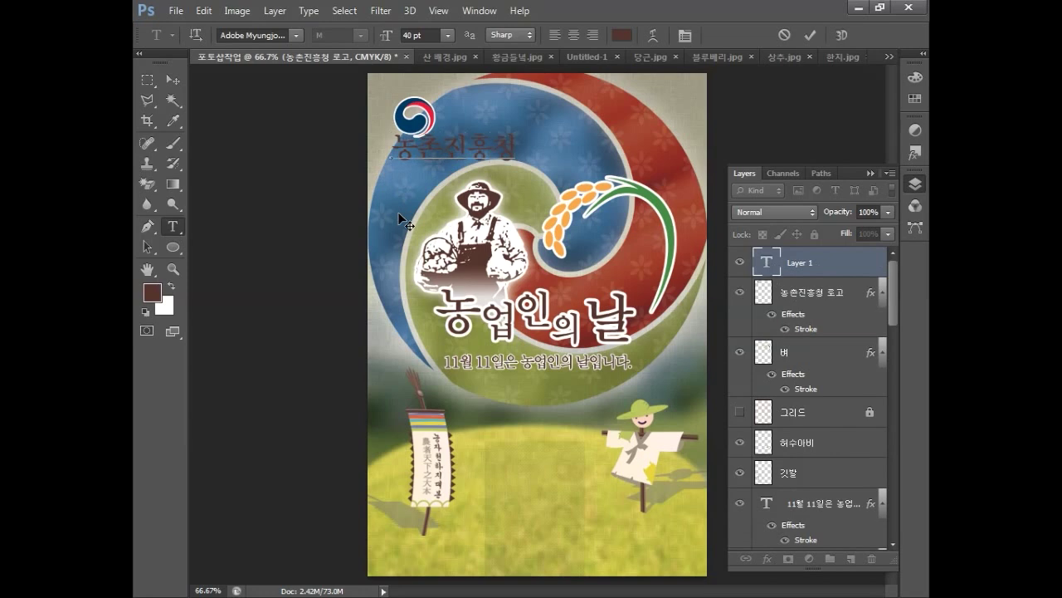
text(청)
click(173, 79)
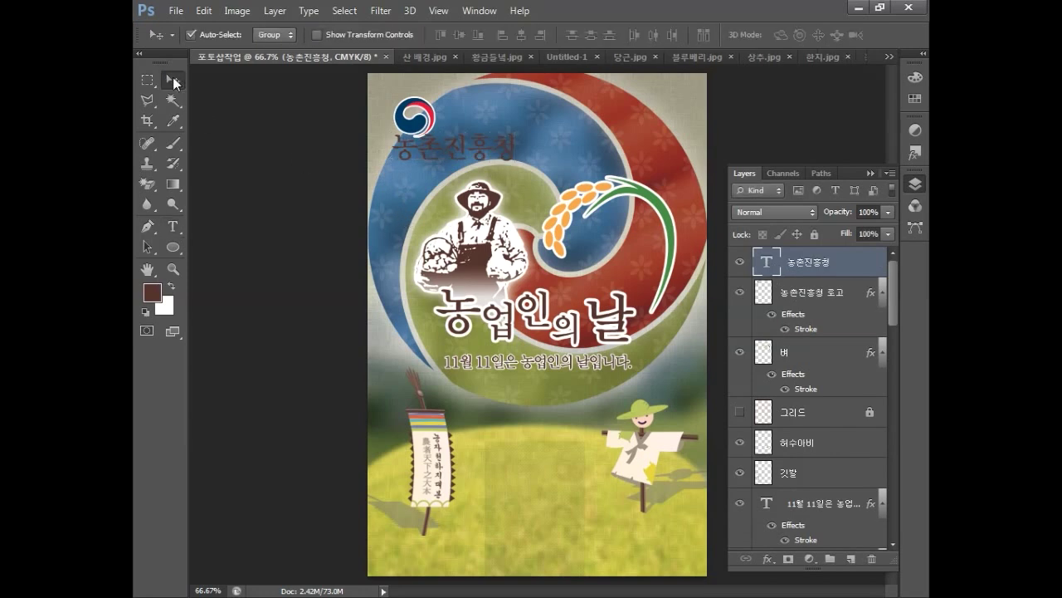
Set the foreground colour for the 농촌진흥청 text to C 0, M 0, Y 0, K 80.
click(154, 290)
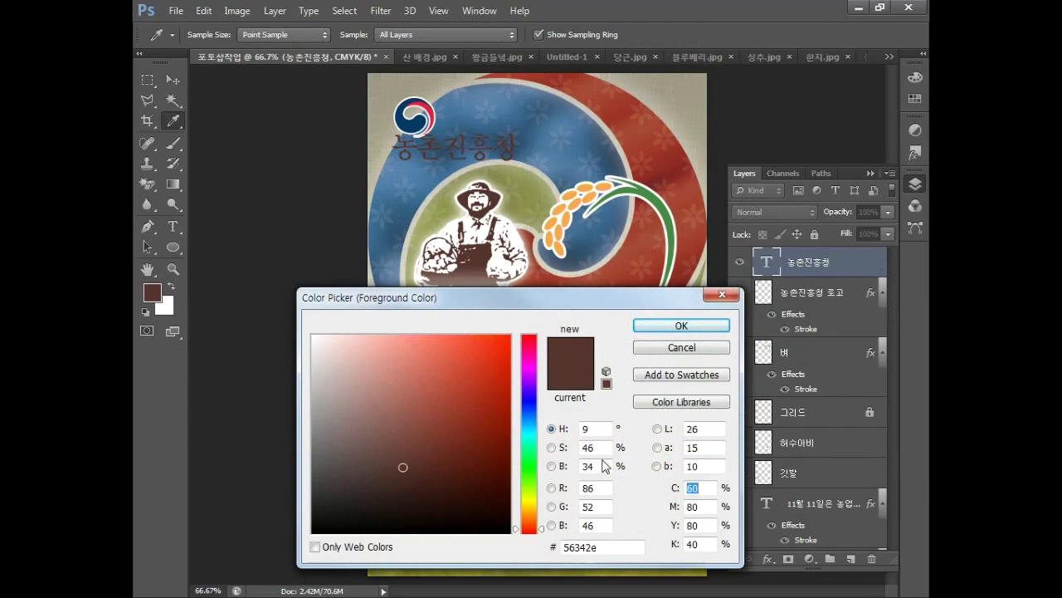
text(0)
key(Tab)
text(0)
key(Tab)
text(0)
key(Tab)
text(80)
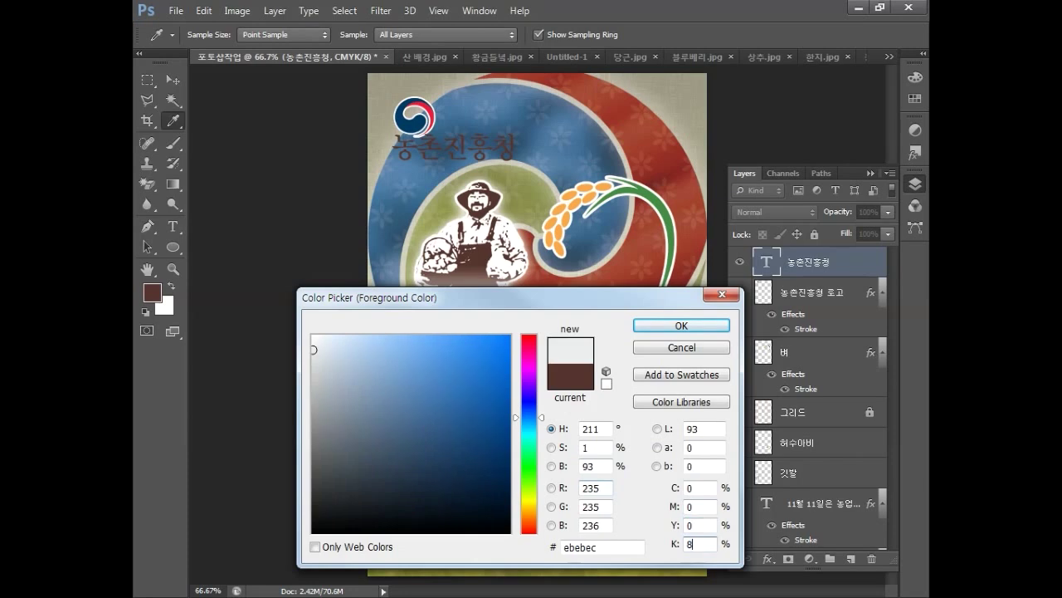
click(682, 325)
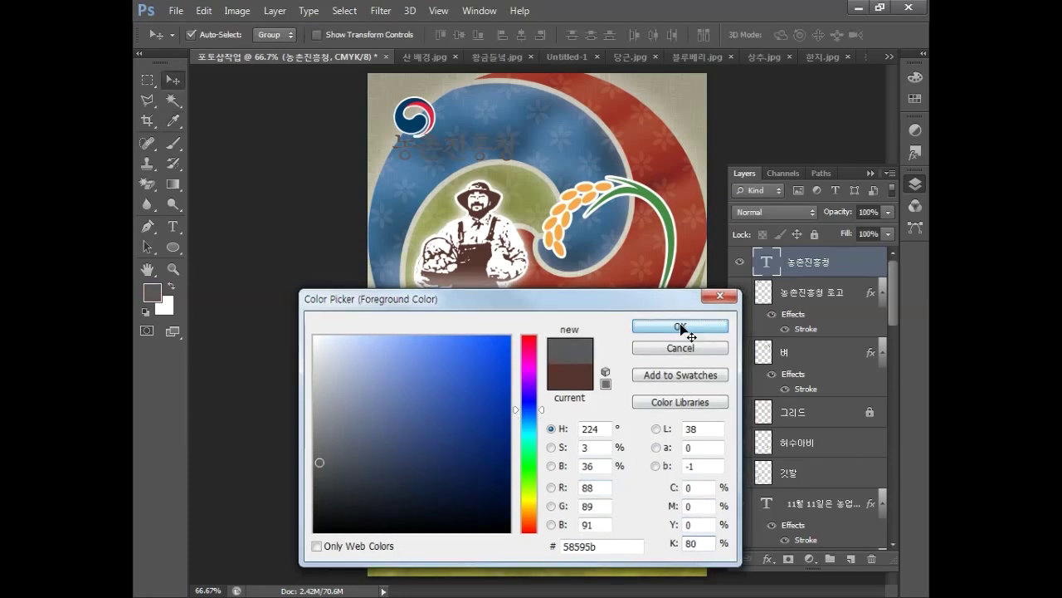
Add a 3 px outside Stroke effect to the 농촌진흥청 text layer, coloured white with C, M, Y and K all at 0.
double_click(850, 270)
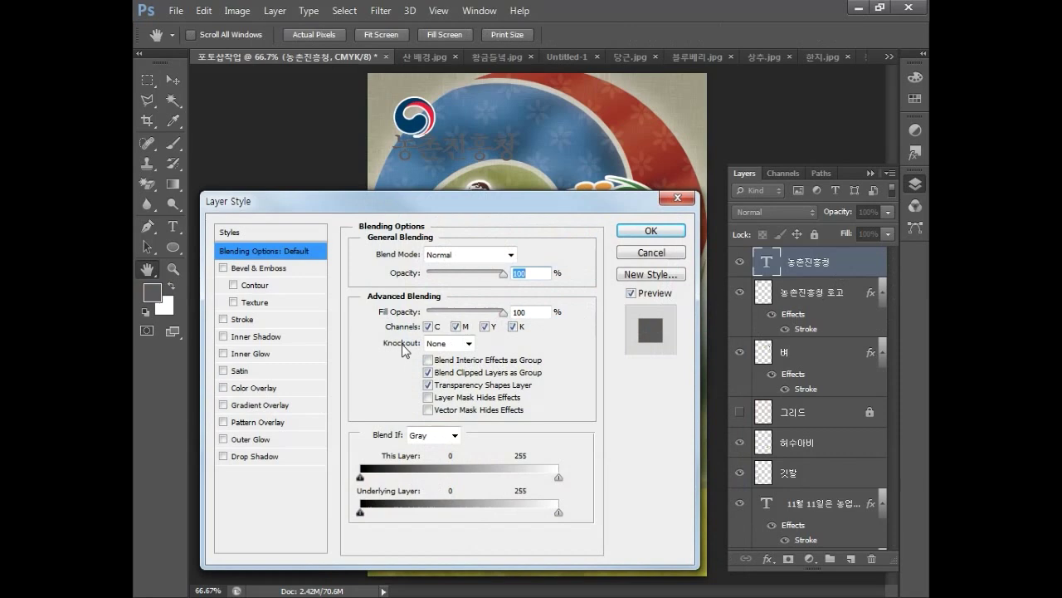
double_click(507, 252)
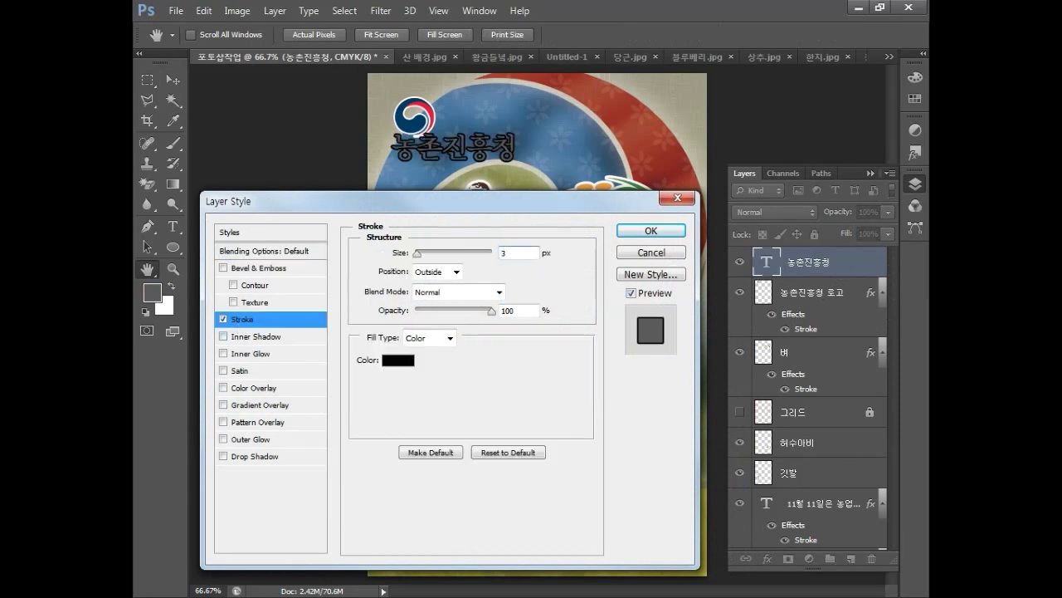
click(397, 361)
double_click(696, 489)
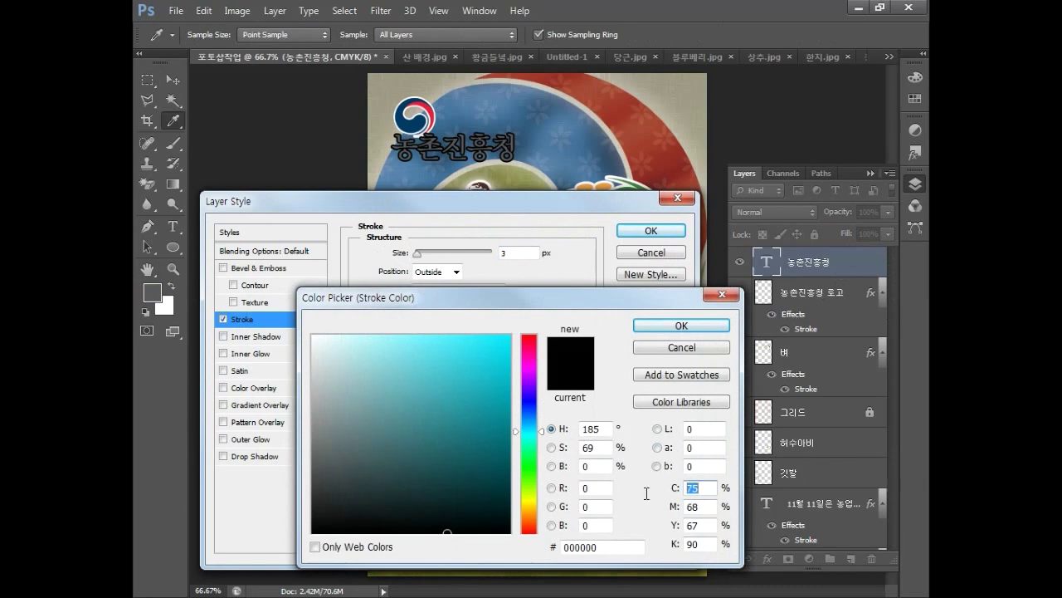
text(0)
key(Tab)
text(0)
key(Tab)
text(0)
key(Tab)
text(0)
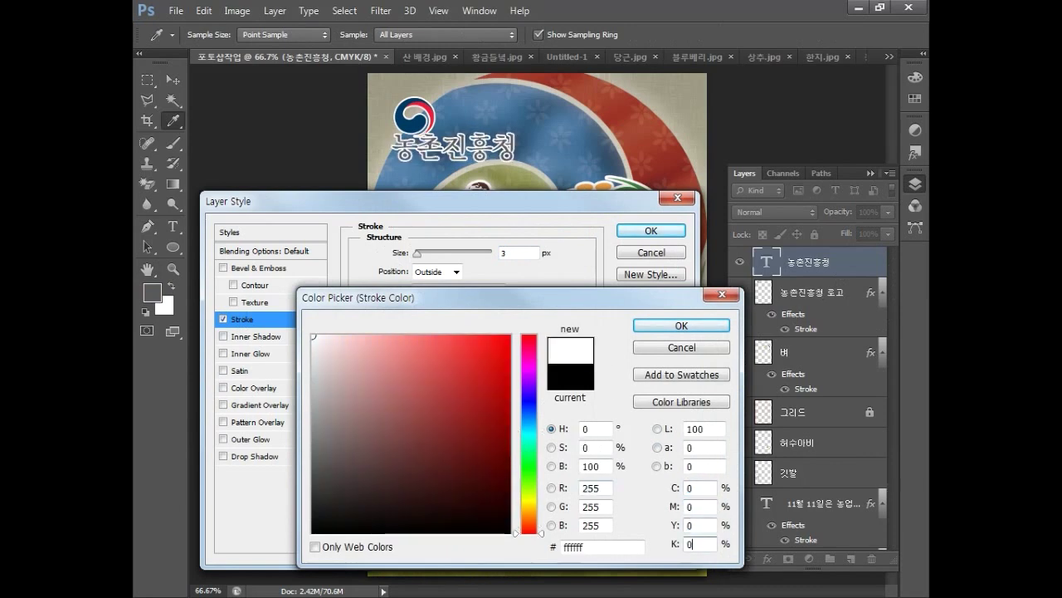
click(681, 324)
click(639, 229)
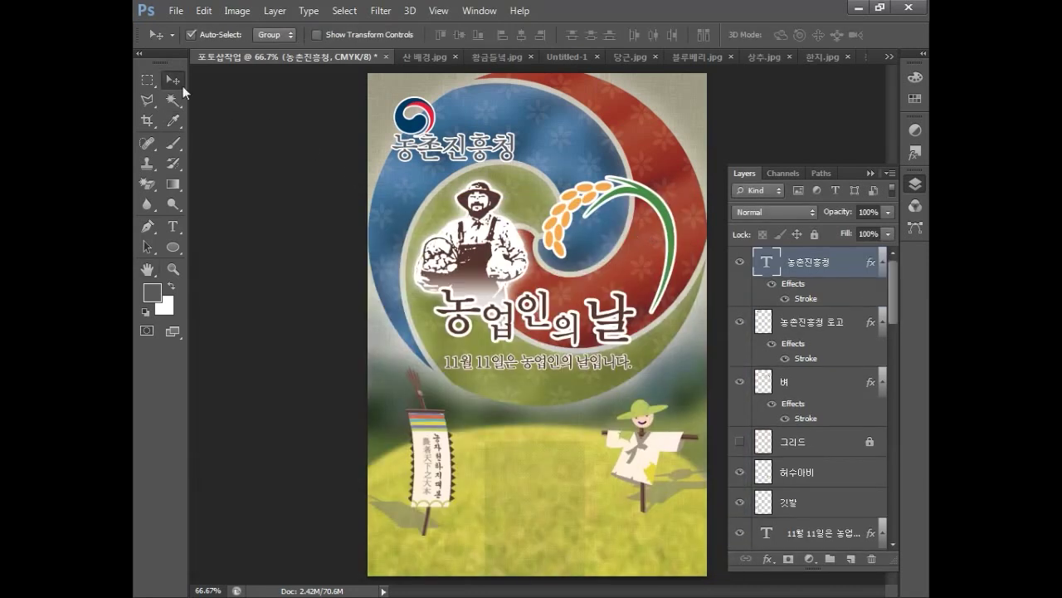
Scale down the 농촌진흥청 text and centre it directly beneath the taegeuk logo.
key(ctrl+t)
drag(516, 131, 439, 158)
key(Return)
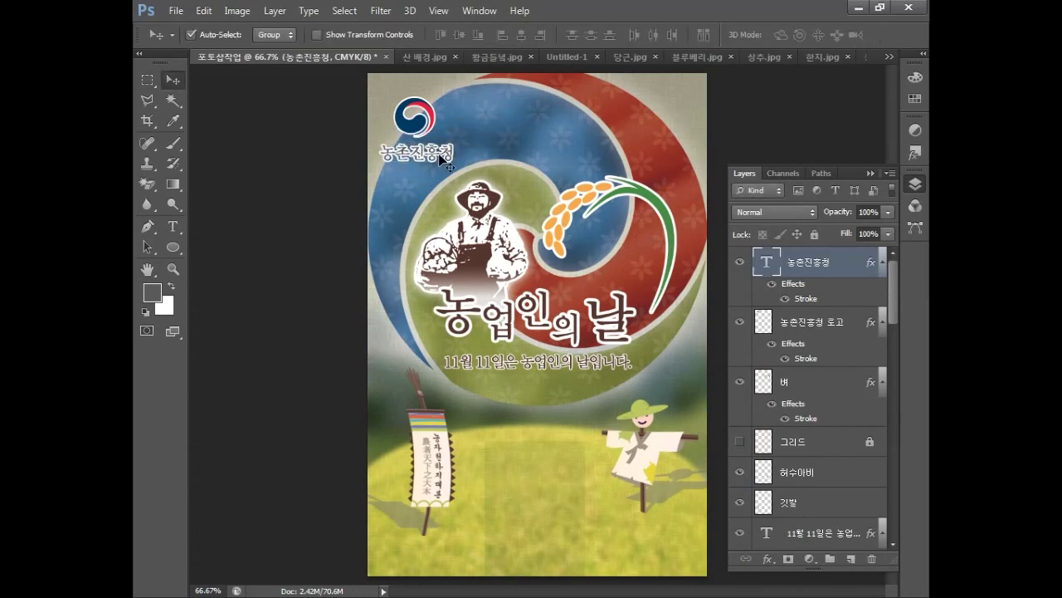
Change the font of the 농촌진흥청 text to MHunmin.
click(470, 13)
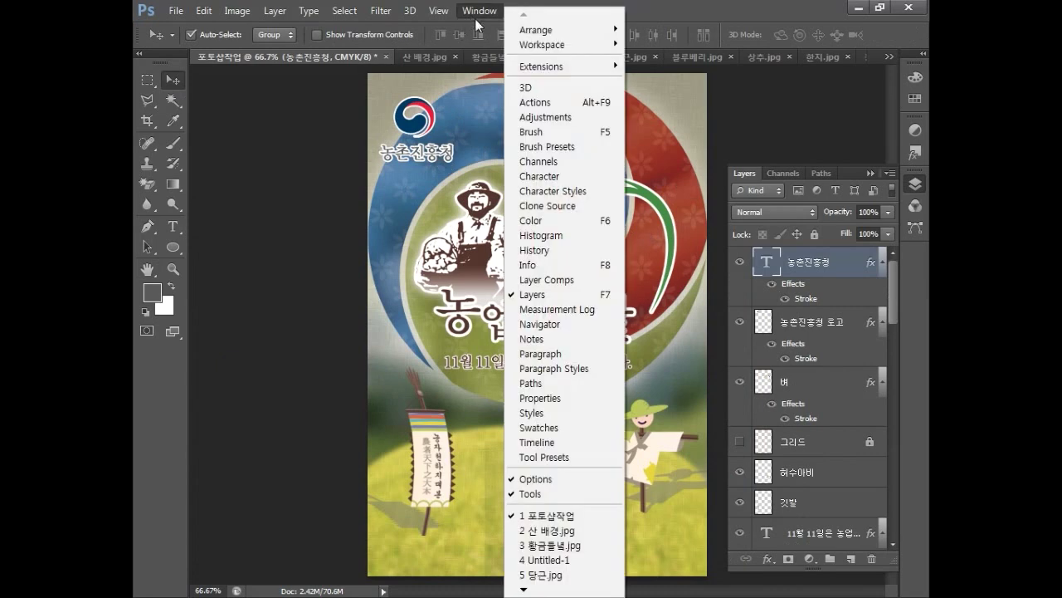
click(538, 177)
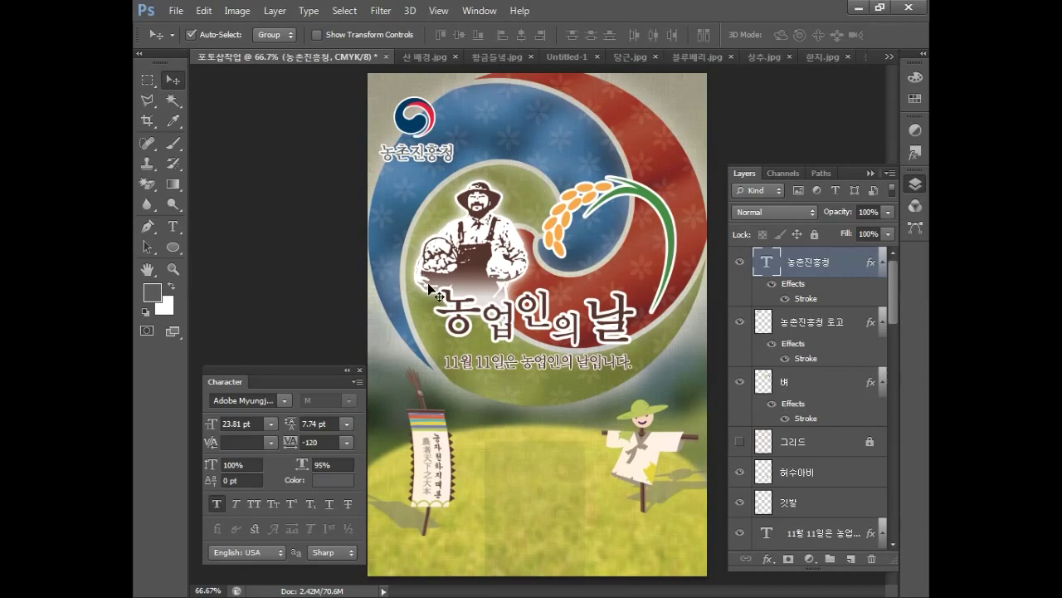
click(285, 400)
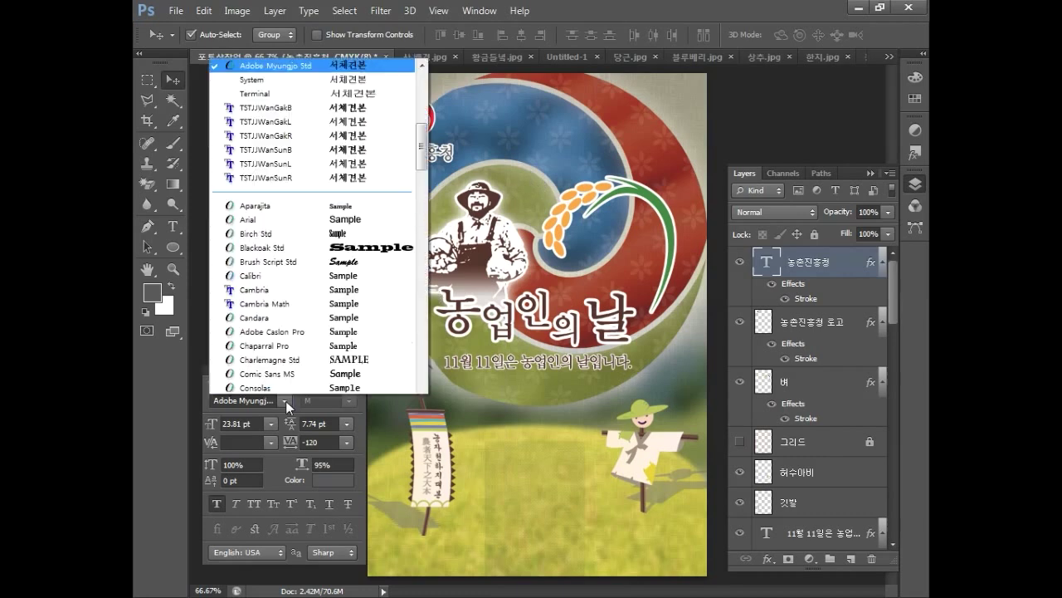
drag(426, 105, 426, 54)
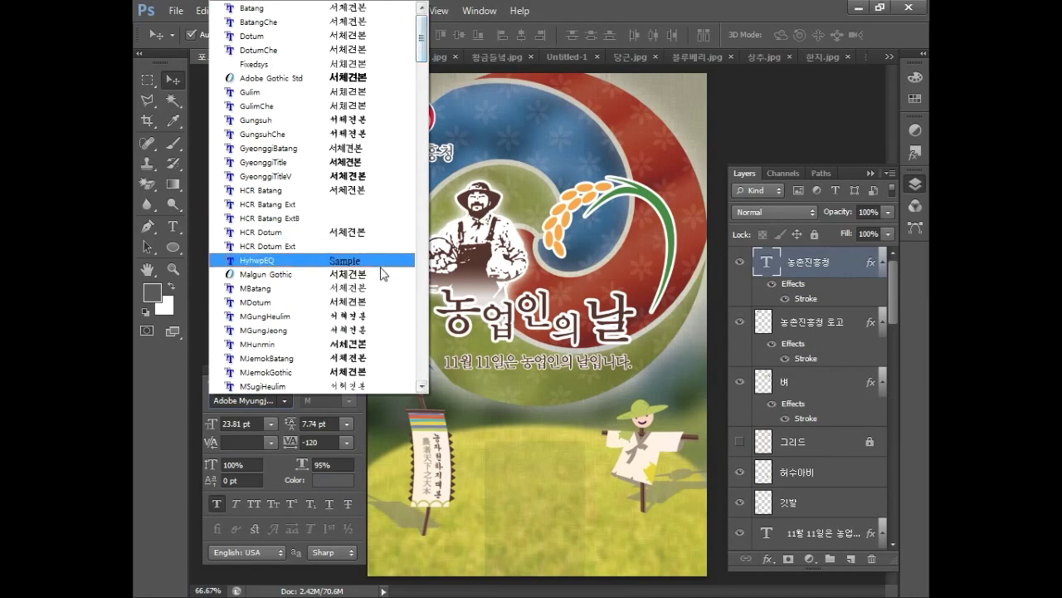
click(361, 343)
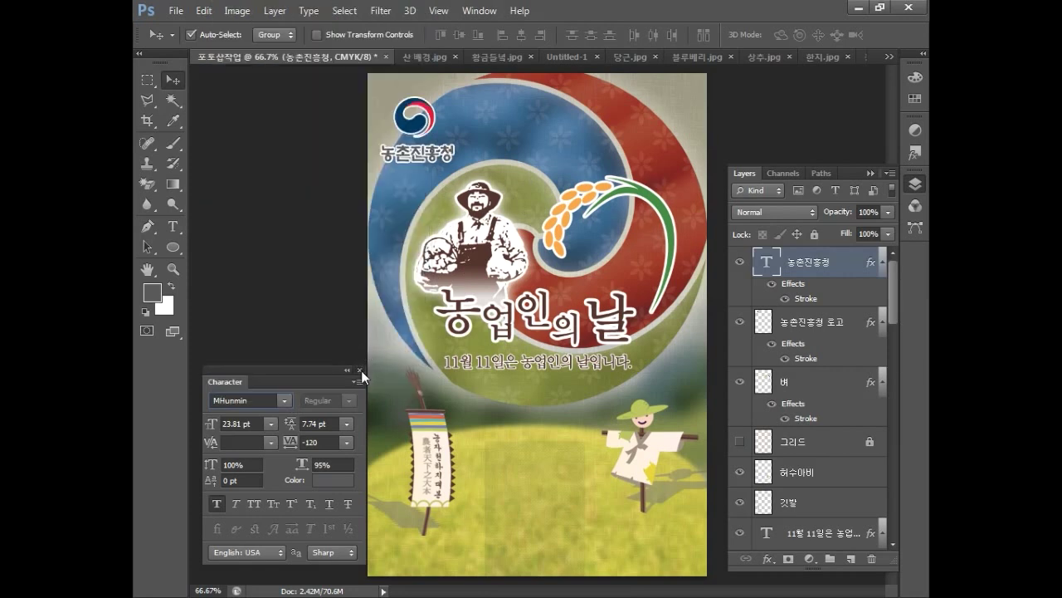
click(361, 371)
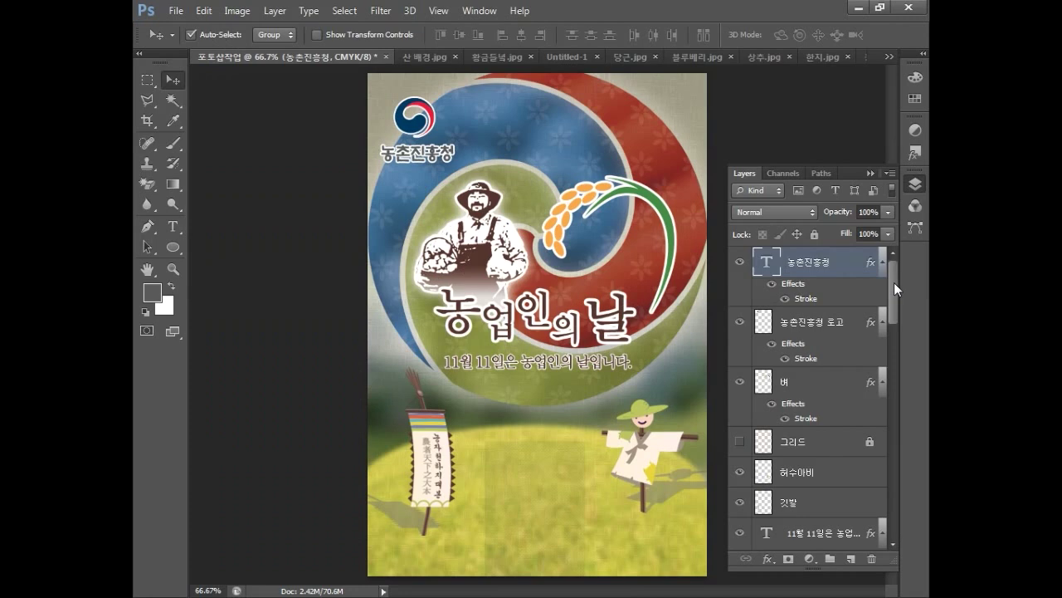
Move the 그리드 layer to the top of the layer stack, show it to check the layout, and hide it again.
drag(797, 442, 826, 267)
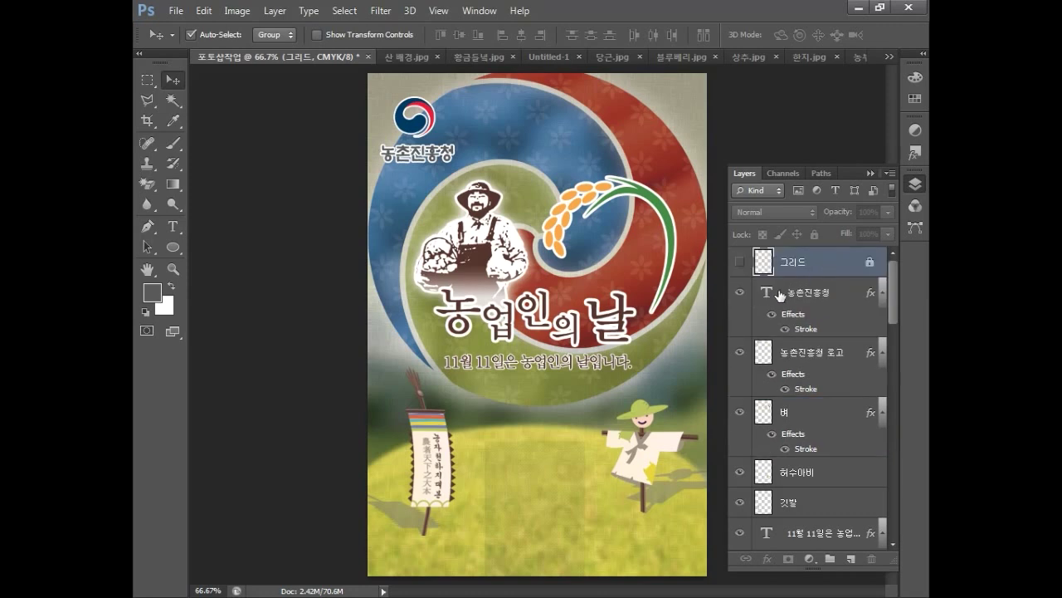
click(741, 264)
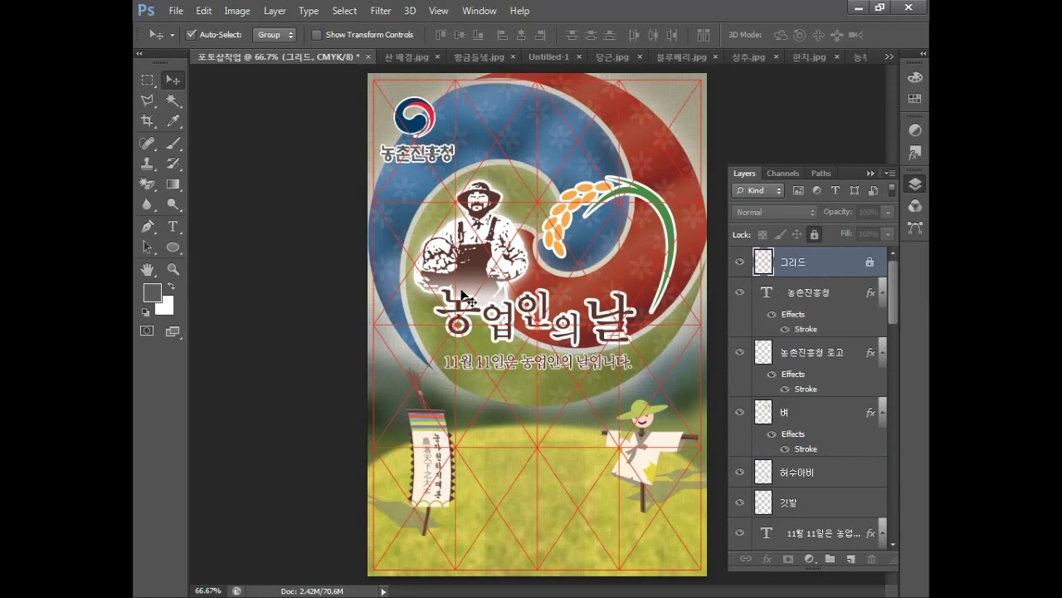
click(741, 266)
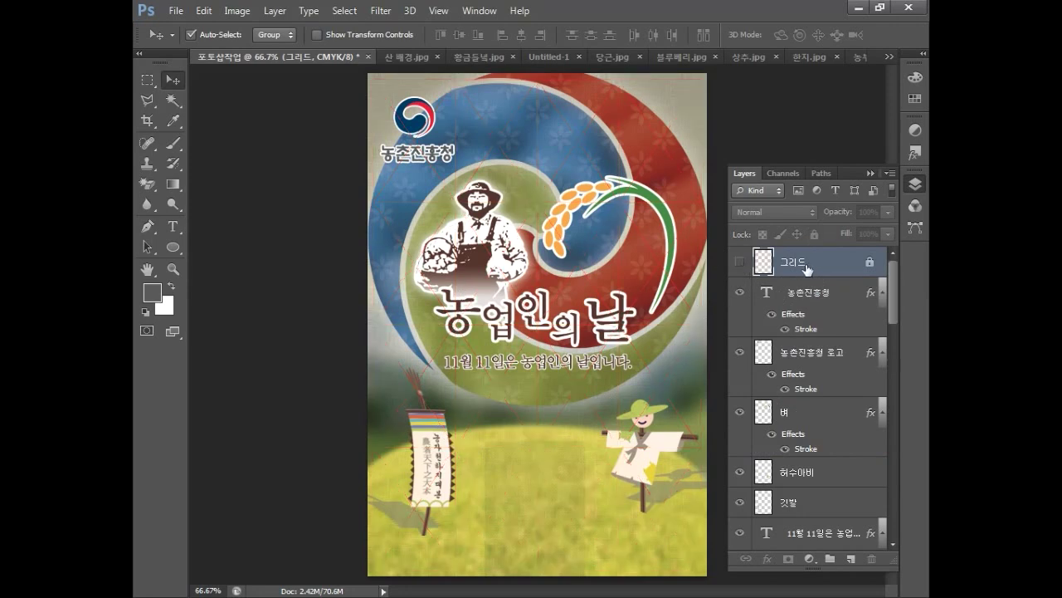
Paste the merged poster image as a new layer above the 농촌진흥청 text and convert the document to RGB Color, keeping its layers.
click(809, 297)
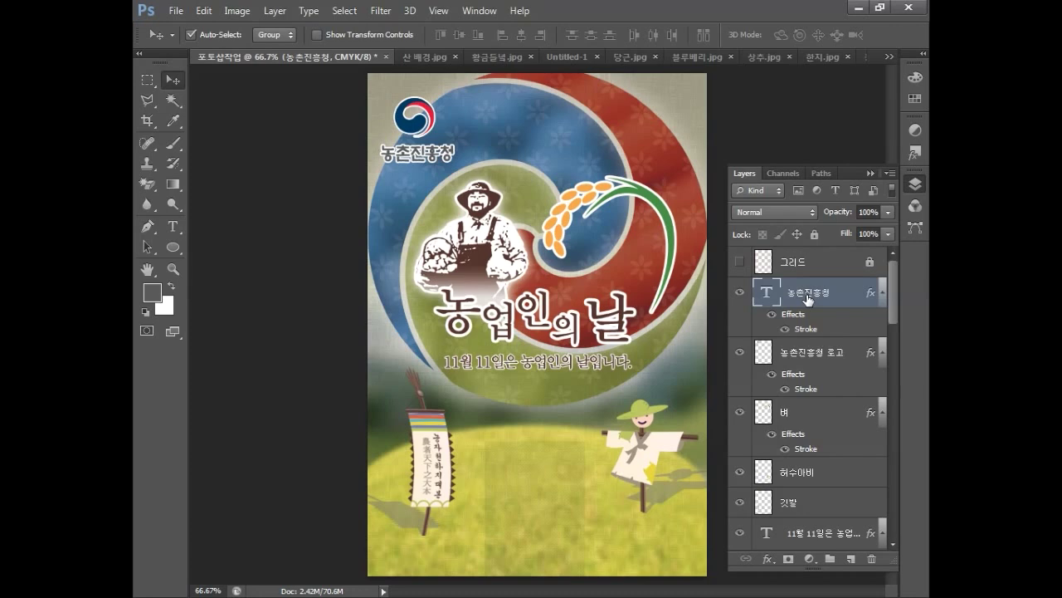
key(ctrl+v)
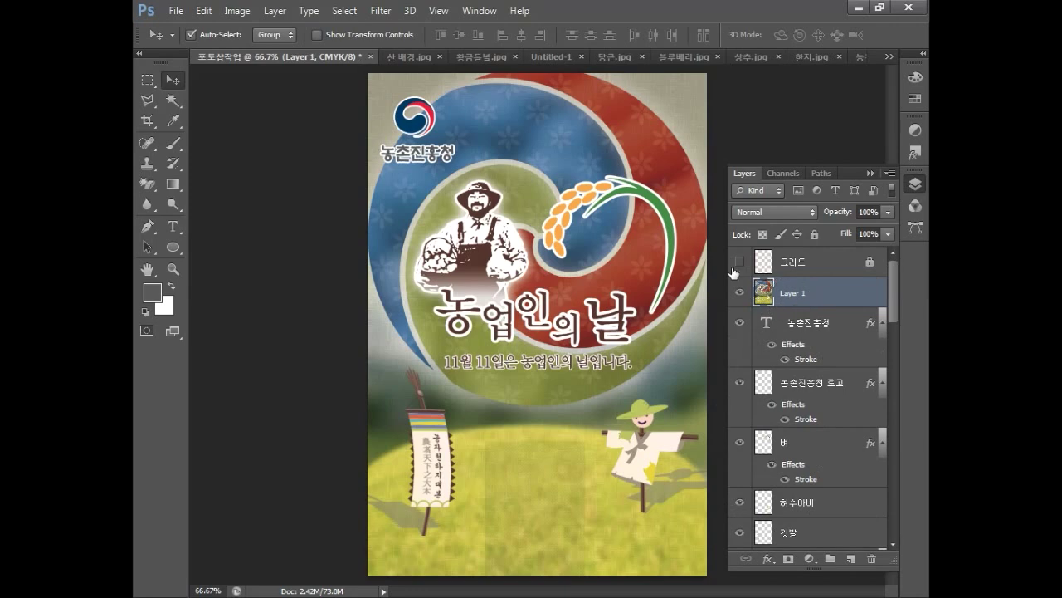
click(237, 11)
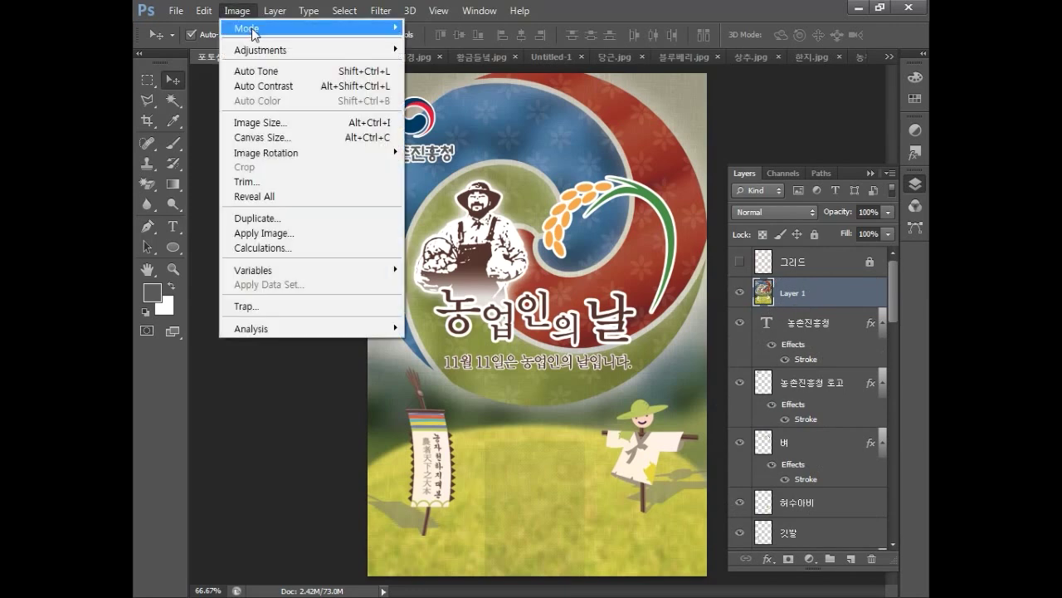
mouse_move(249, 28)
click(426, 87)
click(640, 237)
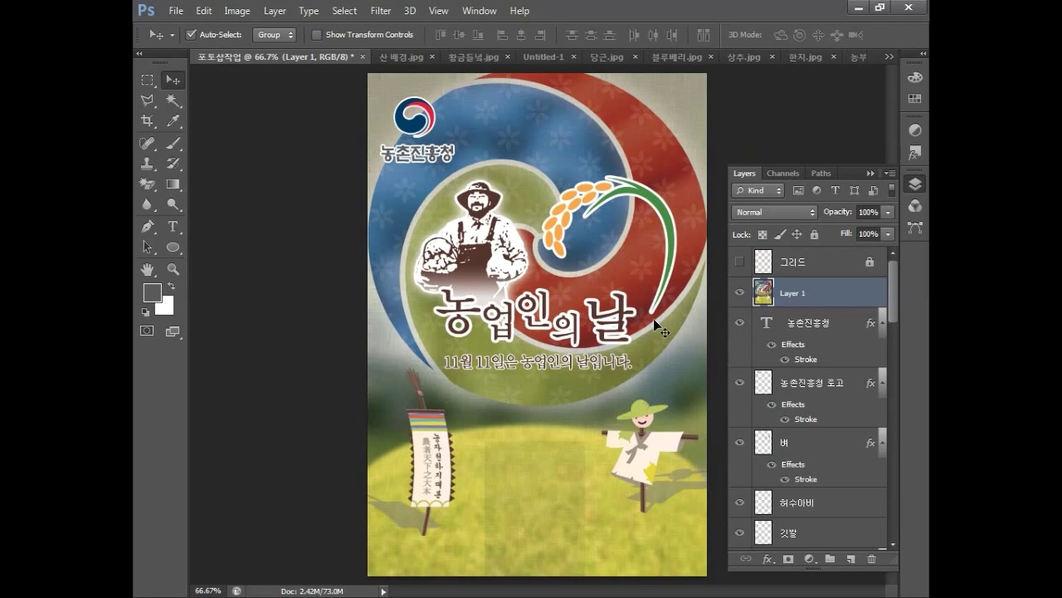
Save a copy of the poster as a JPEG under a new file name, with quality 12 (Maximum) and the Baseline ("Standard") format.
click(176, 10)
click(214, 199)
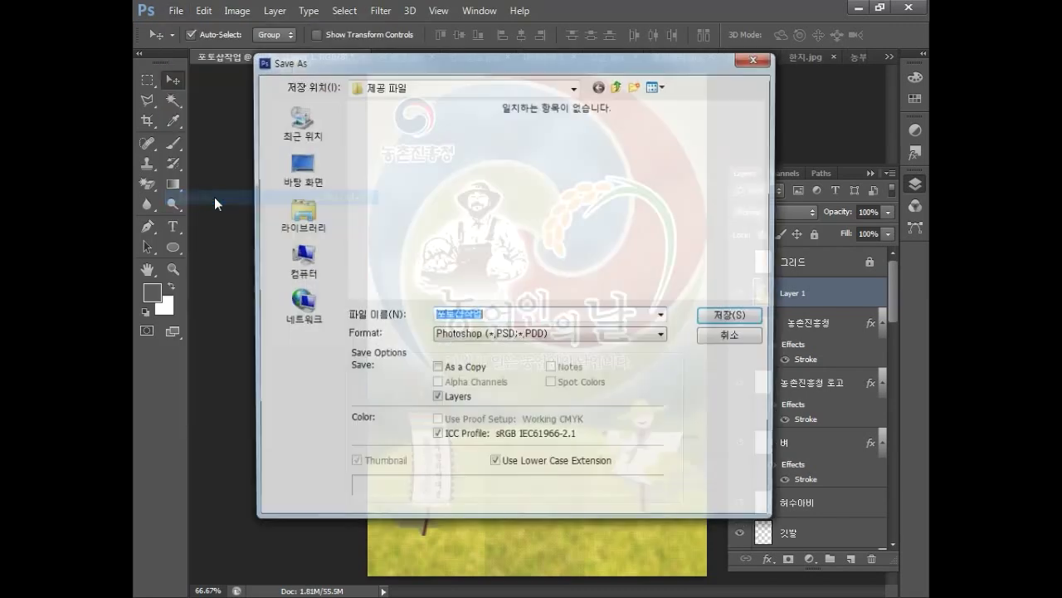
click(475, 338)
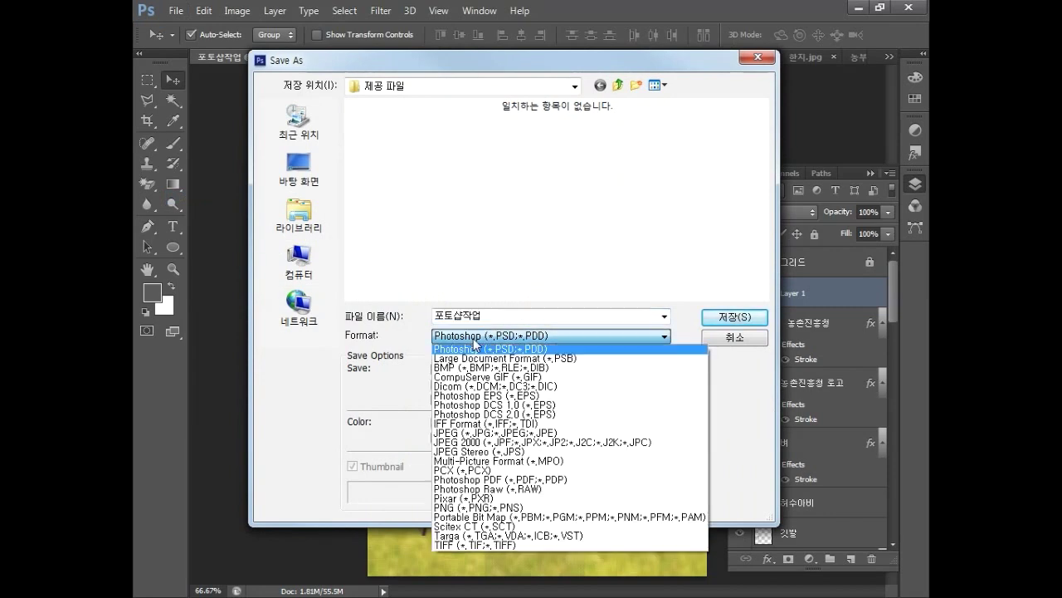
click(504, 434)
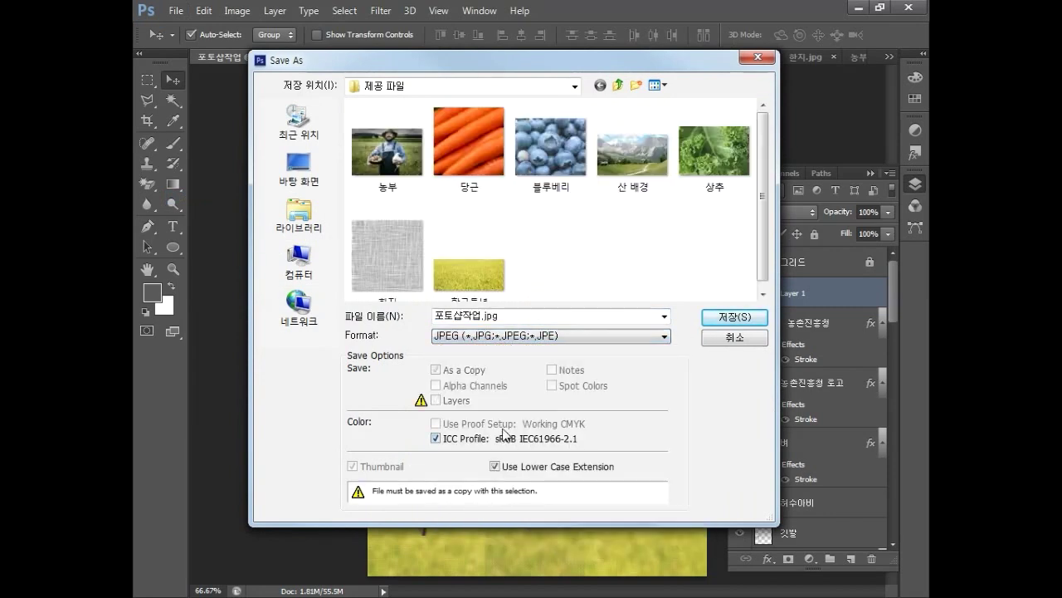
click(513, 313)
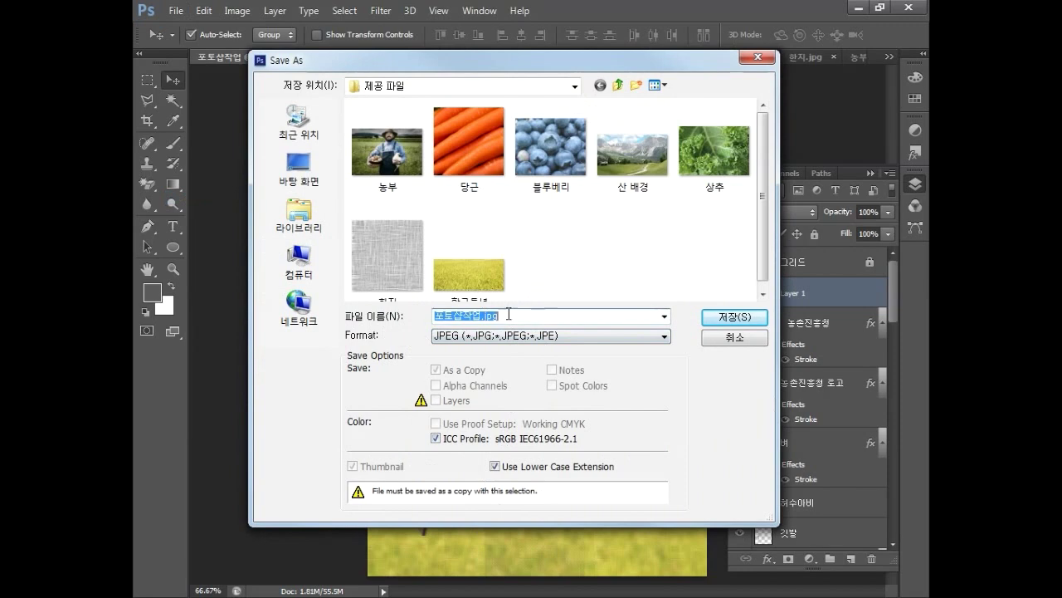
text(이)
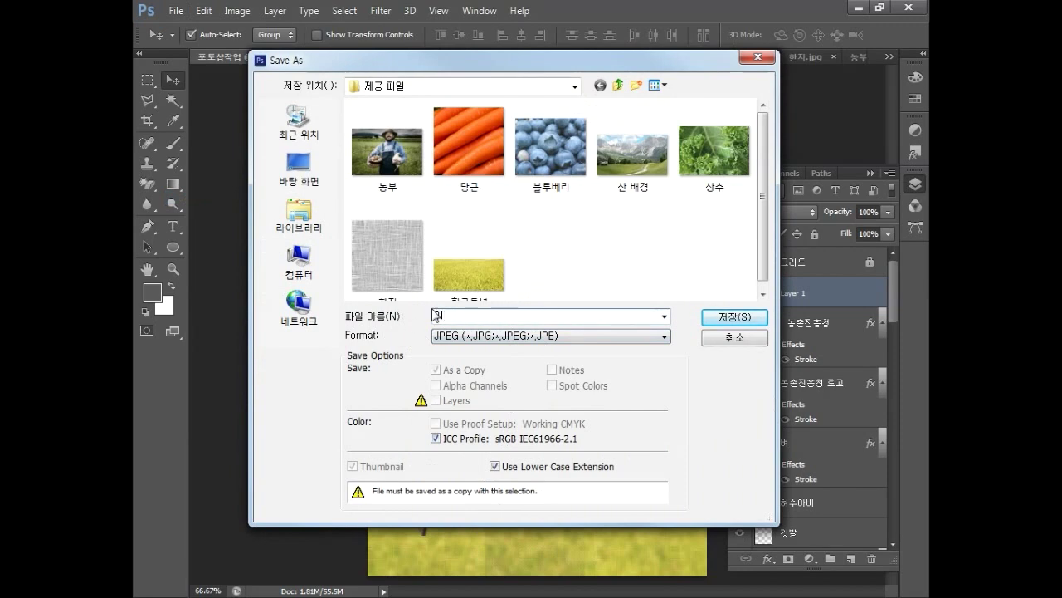
click(699, 317)
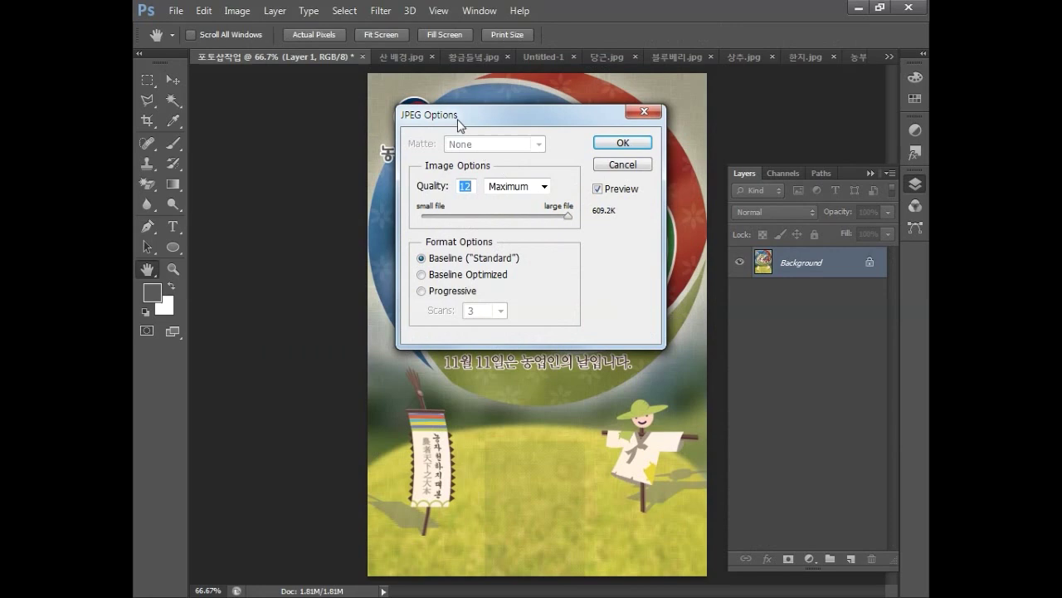
text(12)
click(615, 142)
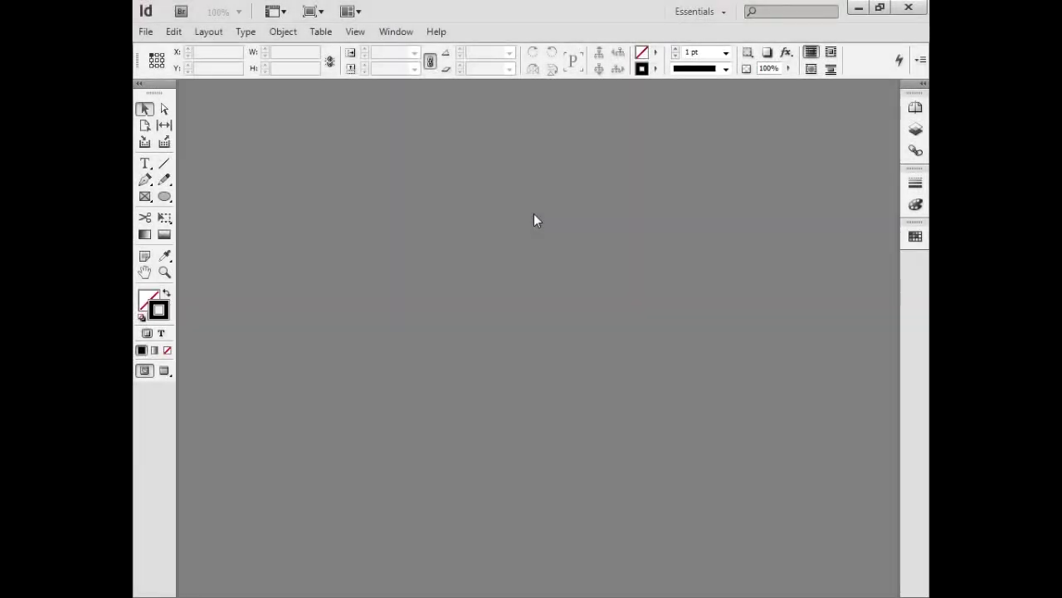
Start a new InDesign print document with 1 page, Facing Pages off and page size A4.
click(146, 32)
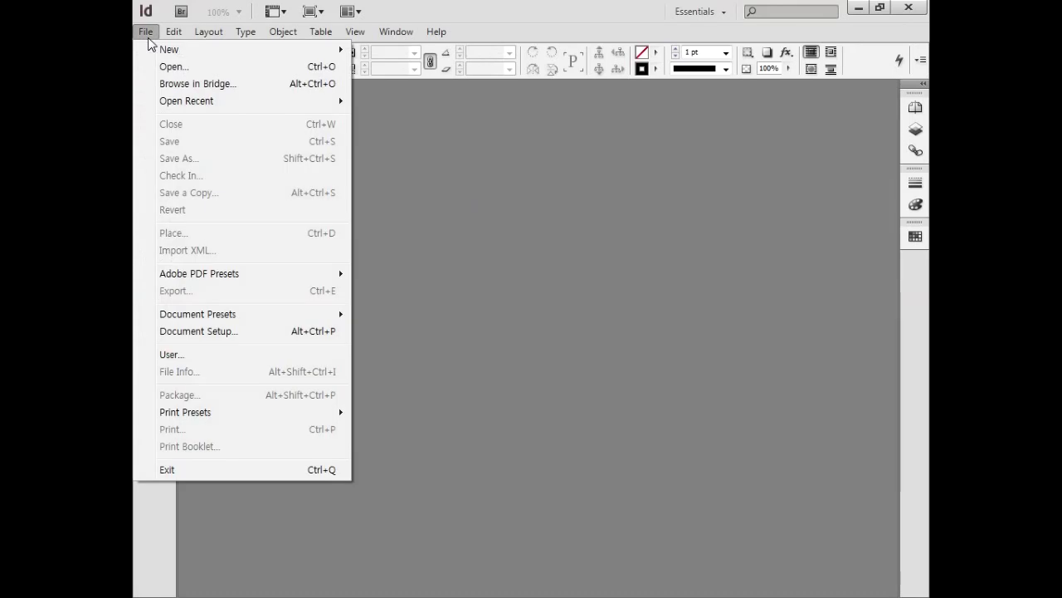
mouse_move(161, 56)
click(402, 50)
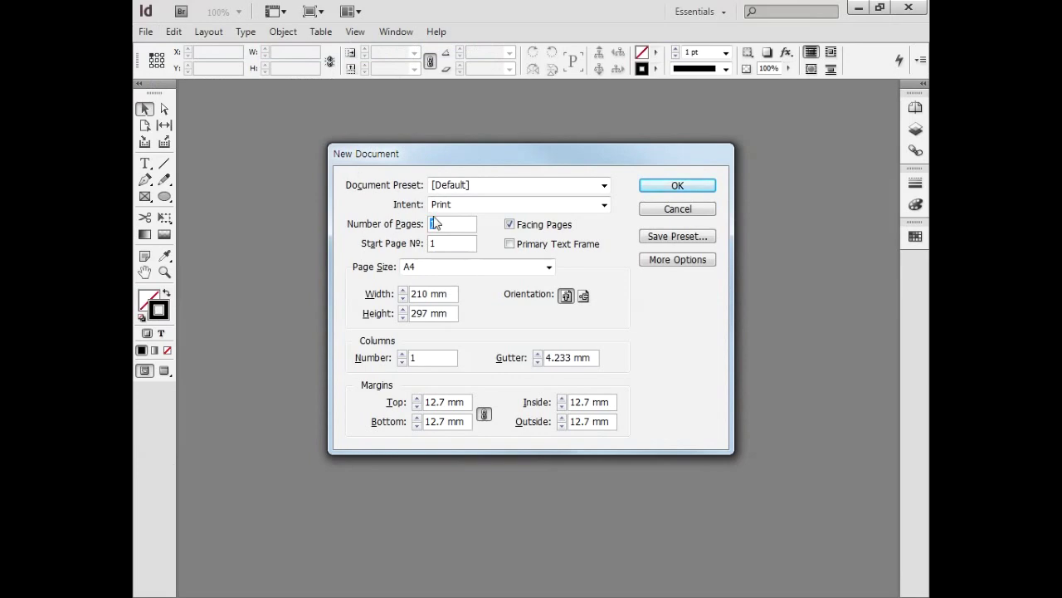
text(1)
click(532, 228)
click(469, 267)
click(432, 370)
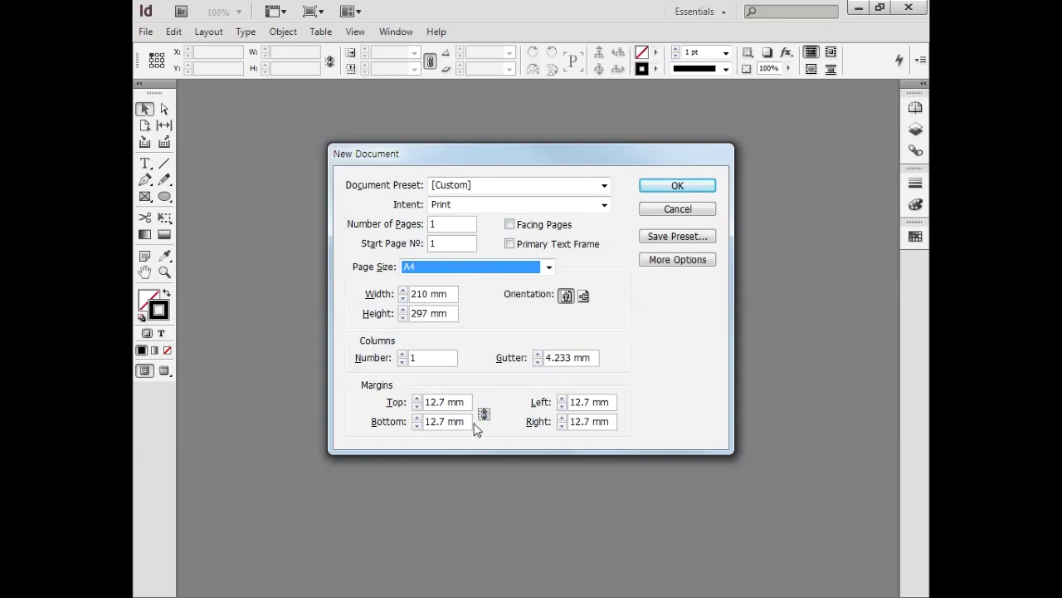
Set the top and bottom margins to 25.5 mm and the left and right margins to 22 mm, and create the document.
click(466, 403)
text(25.5)
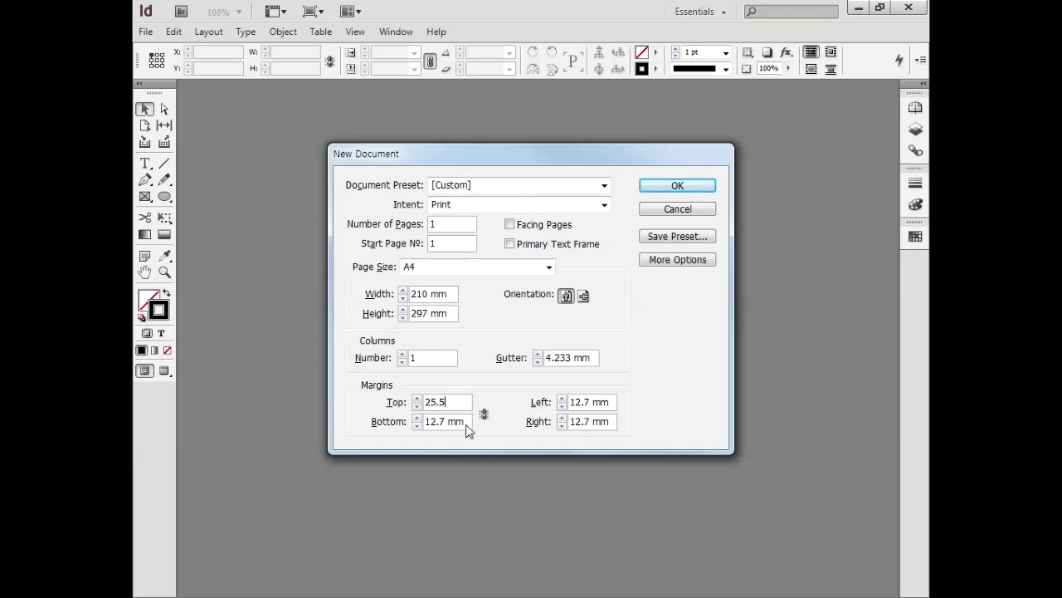
click(467, 423)
text(25.5)
drag(616, 407, 508, 413)
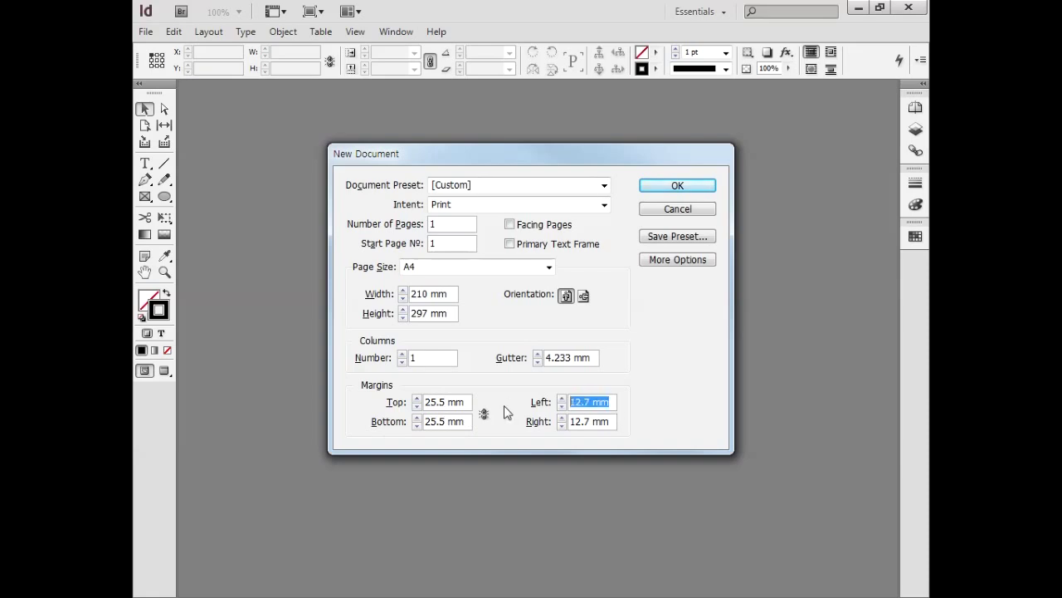
text(22)
drag(613, 422, 487, 425)
text(22)
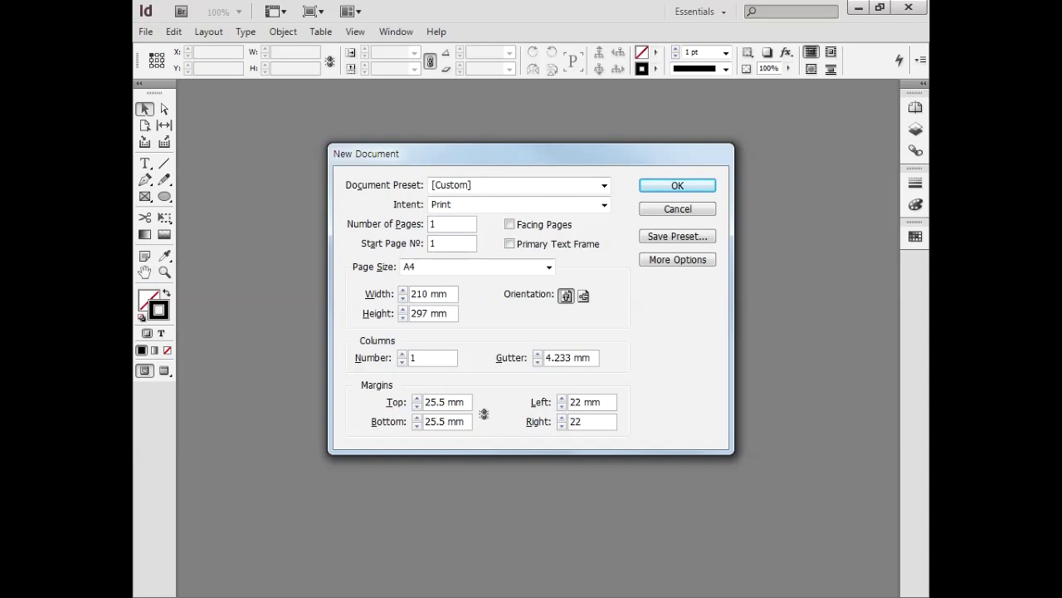
click(659, 187)
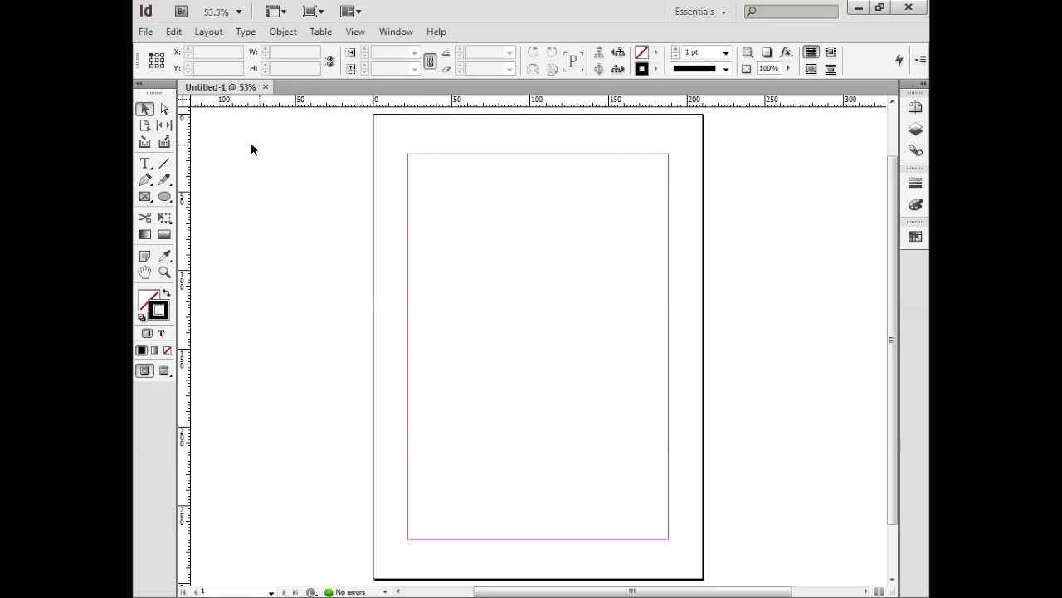
Set the ruler zero point at the page's top-left margin corner and place a vertical guide on the left margin at 0.
drag(191, 111, 407, 152)
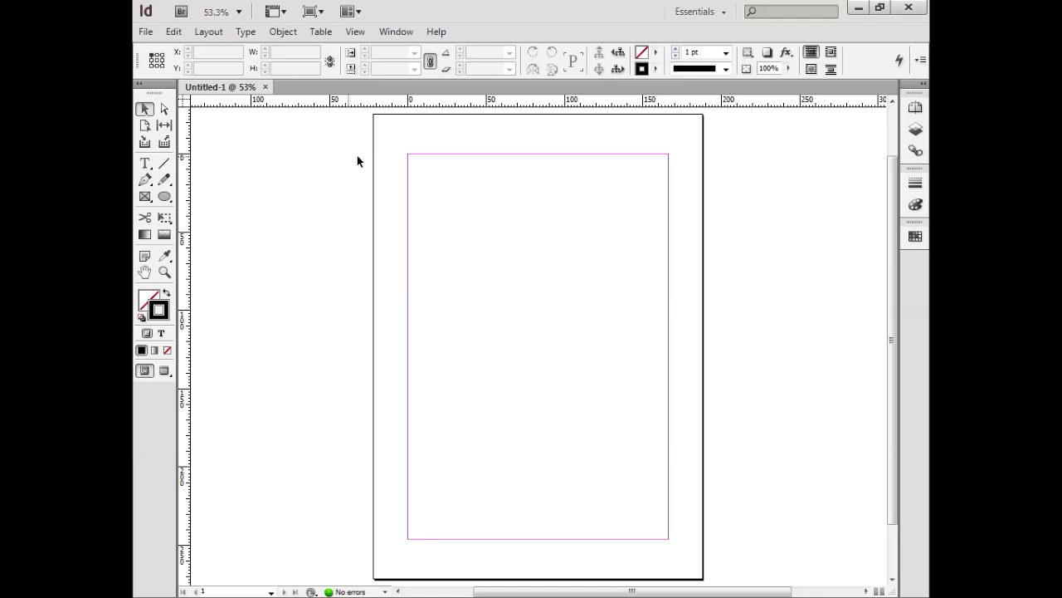
click(165, 272)
drag(384, 137, 443, 181)
drag(184, 296, 464, 295)
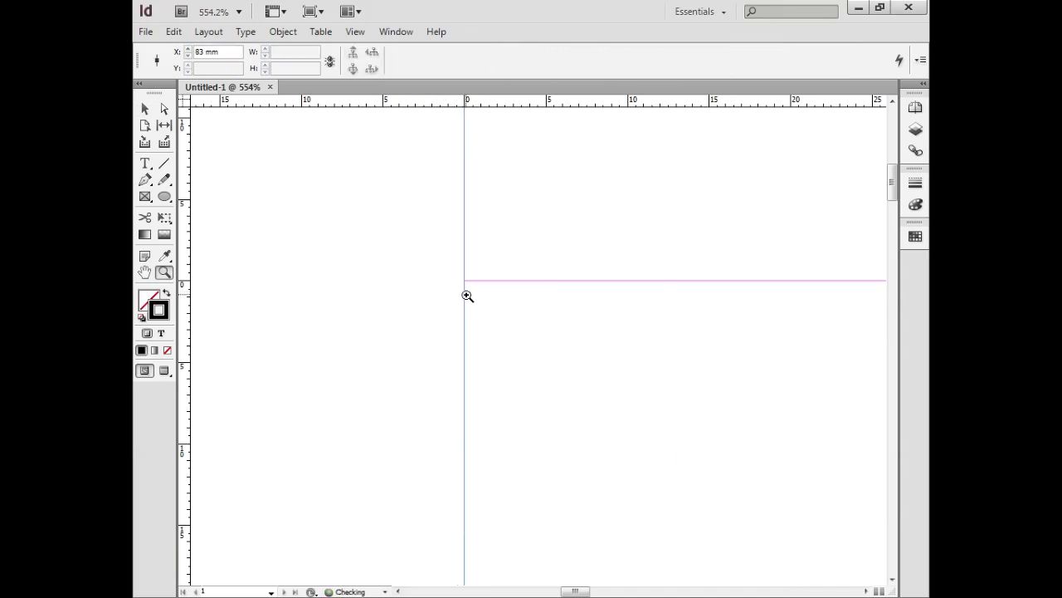
Move the vertical guide to X 3 mm and add a horizontal guide at Y 3 mm.
click(169, 53)
text(3)
key(Return)
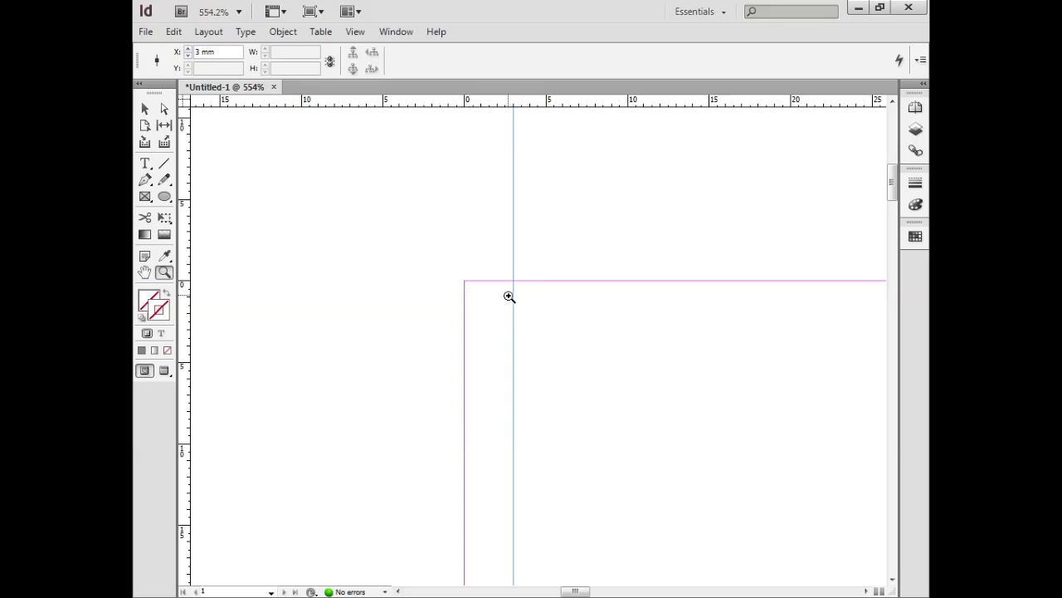
drag(458, 105, 503, 283)
drag(224, 68, 156, 75)
text(3)
key(Return)
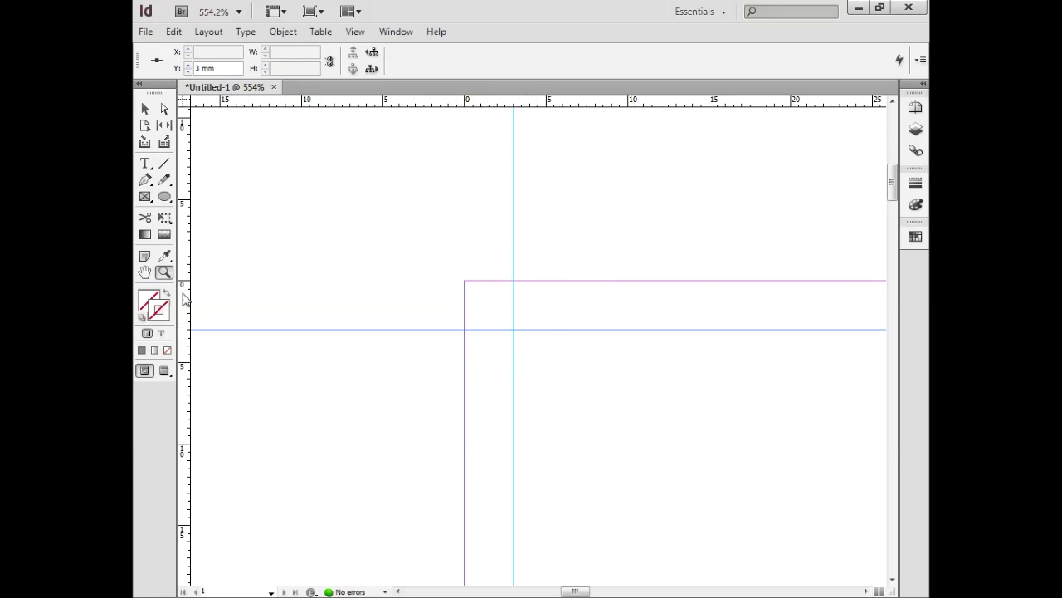
Add a horizontal guide at Y 243 mm and a vertical guide at X 163 mm near the bottom-right margin corner.
double_click(145, 272)
click(165, 274)
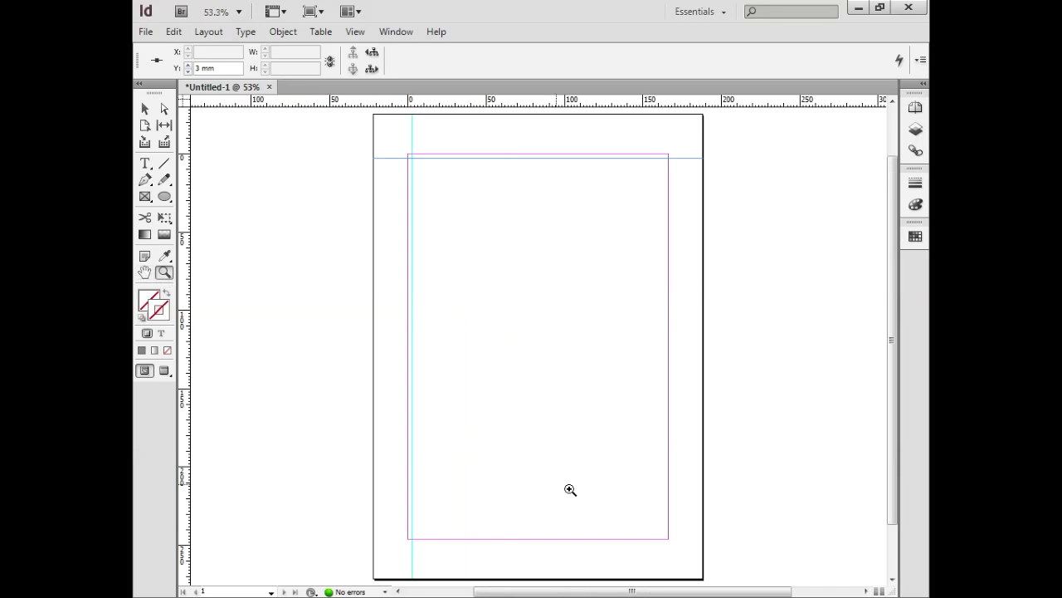
drag(657, 520, 686, 548)
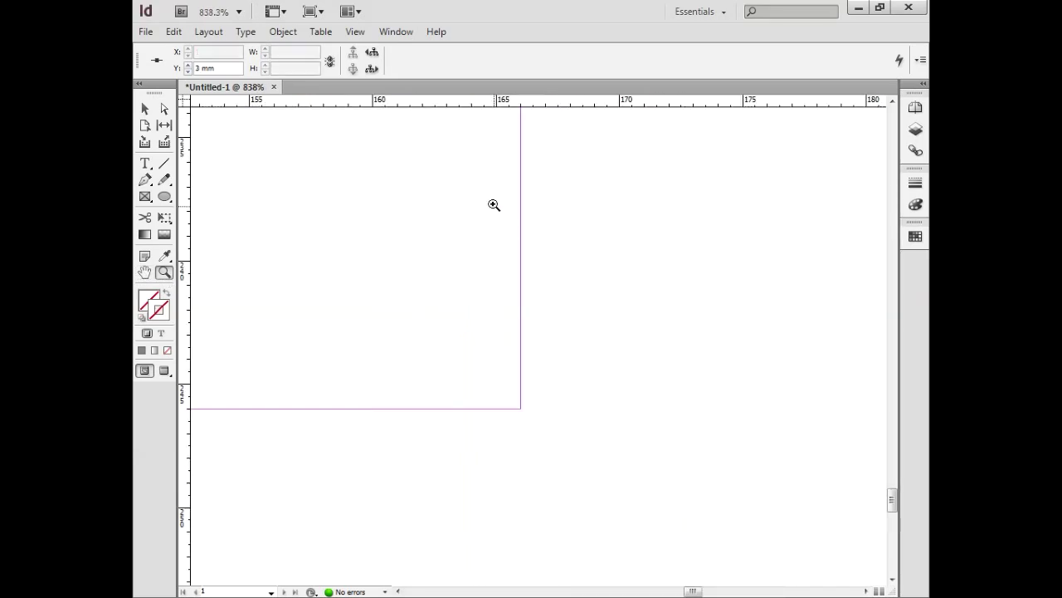
drag(489, 103, 490, 409)
drag(229, 68, 187, 73)
text(243)
key(Return)
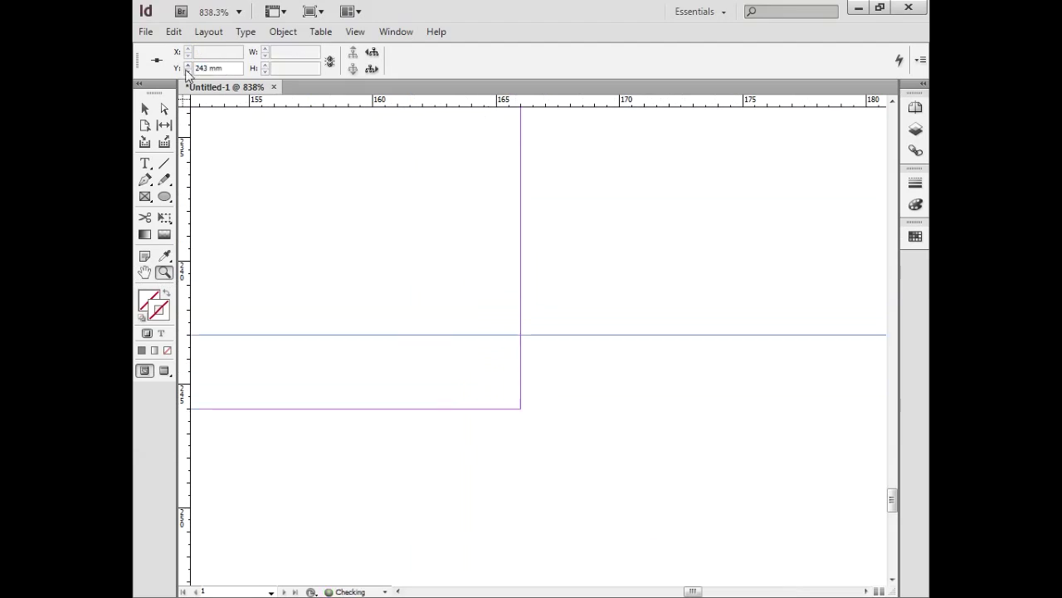
drag(188, 193, 521, 230)
drag(229, 51, 151, 57)
text(163)
key(Return)
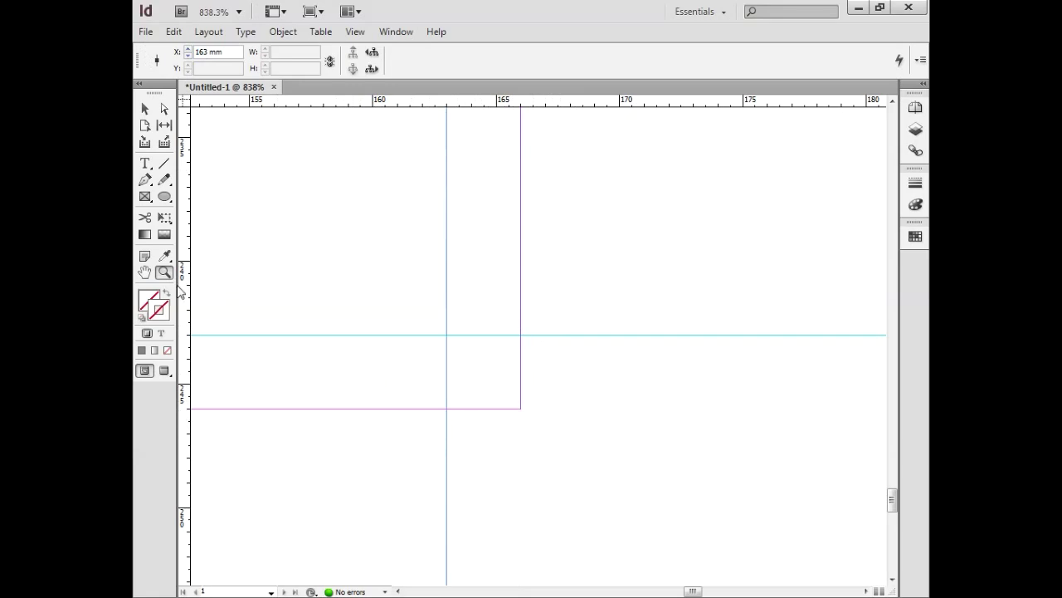
Draw a vertical and a horizontal line, each about 6.5 mm long, outside the page's top-left margin corner with the Line tool.
double_click(145, 272)
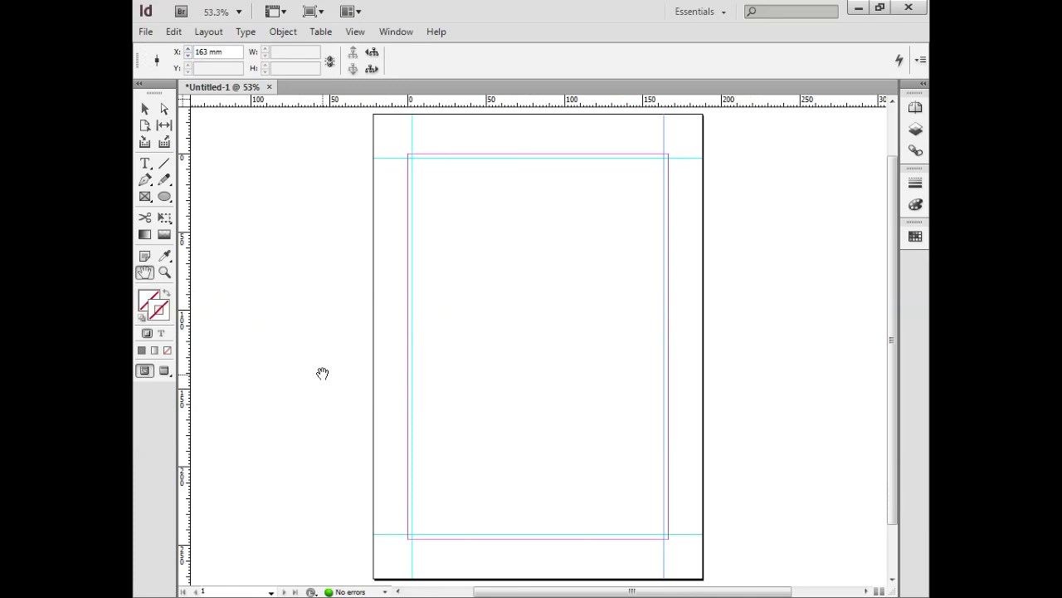
drag(391, 152, 433, 284)
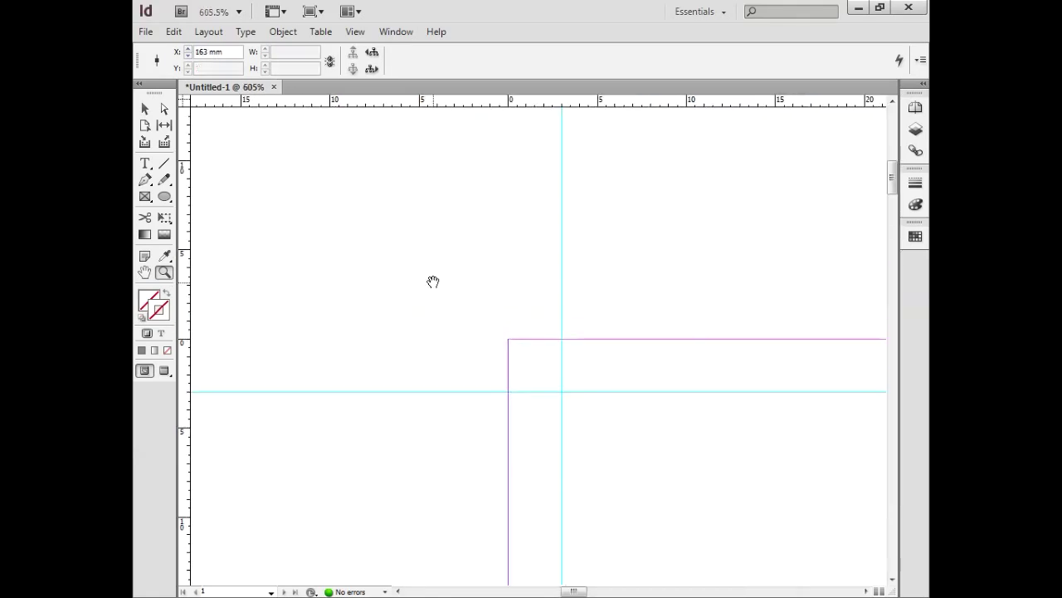
click(164, 163)
drag(543, 308, 543, 190)
drag(476, 377, 360, 378)
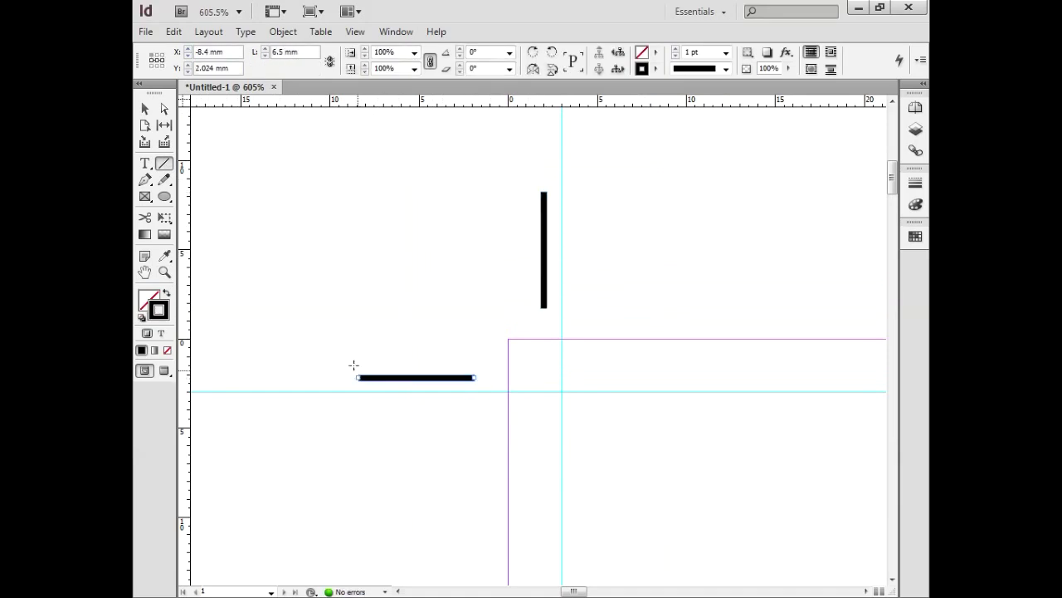
Set the length of both the vertical and the horizontal line to 5 mm.
click(145, 109)
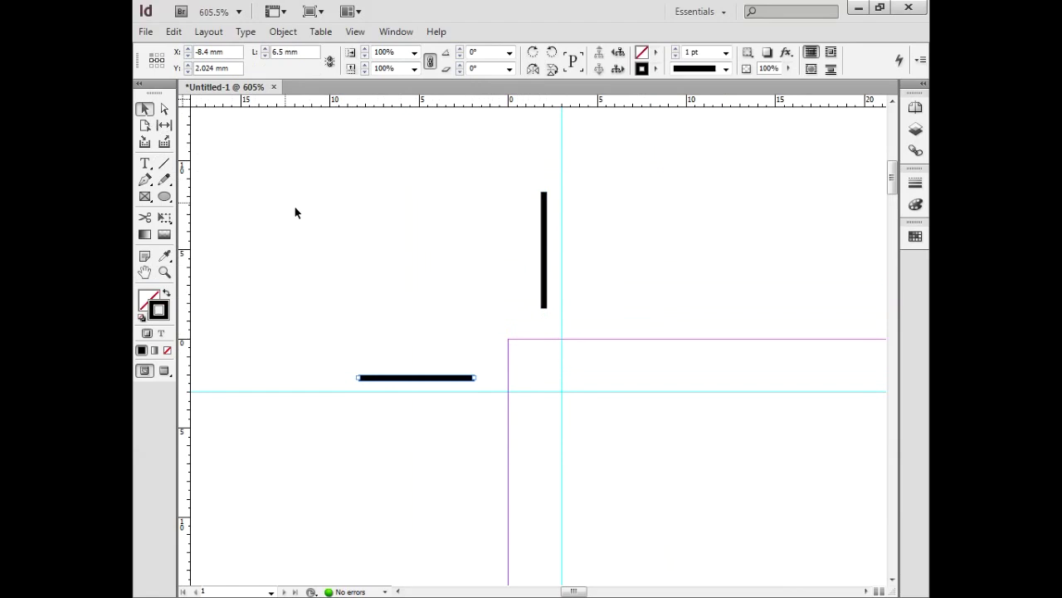
click(544, 274)
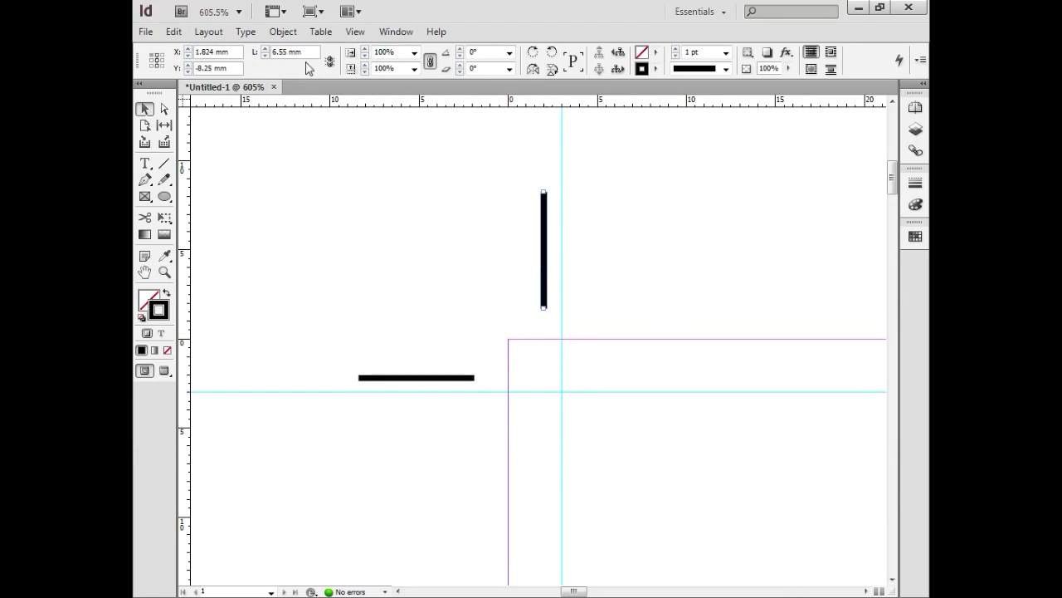
double_click(290, 51)
text(5)
key(Return)
click(425, 379)
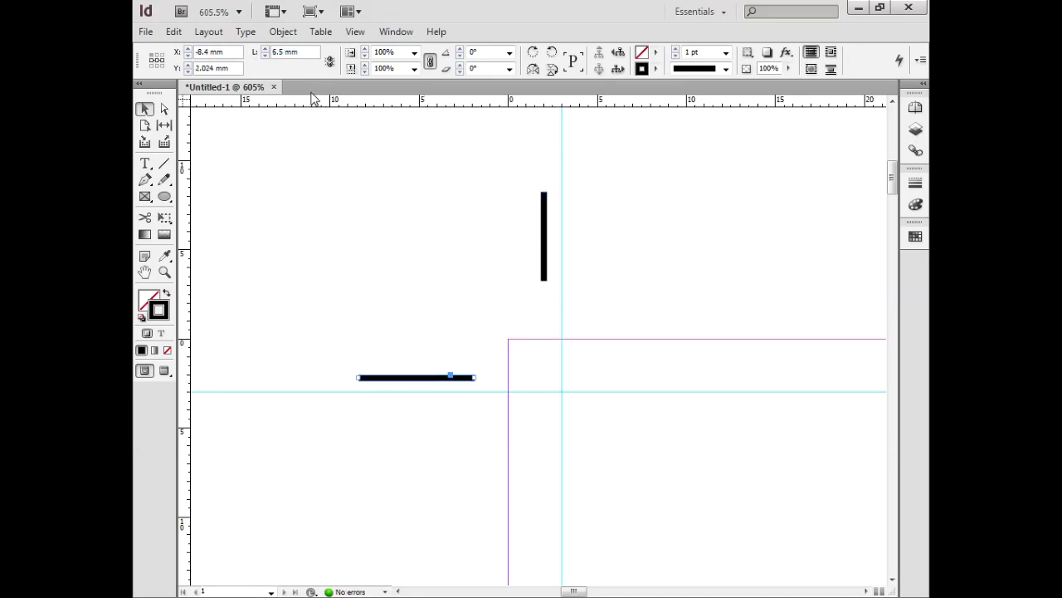
double_click(300, 52)
text(5)
key(Return)
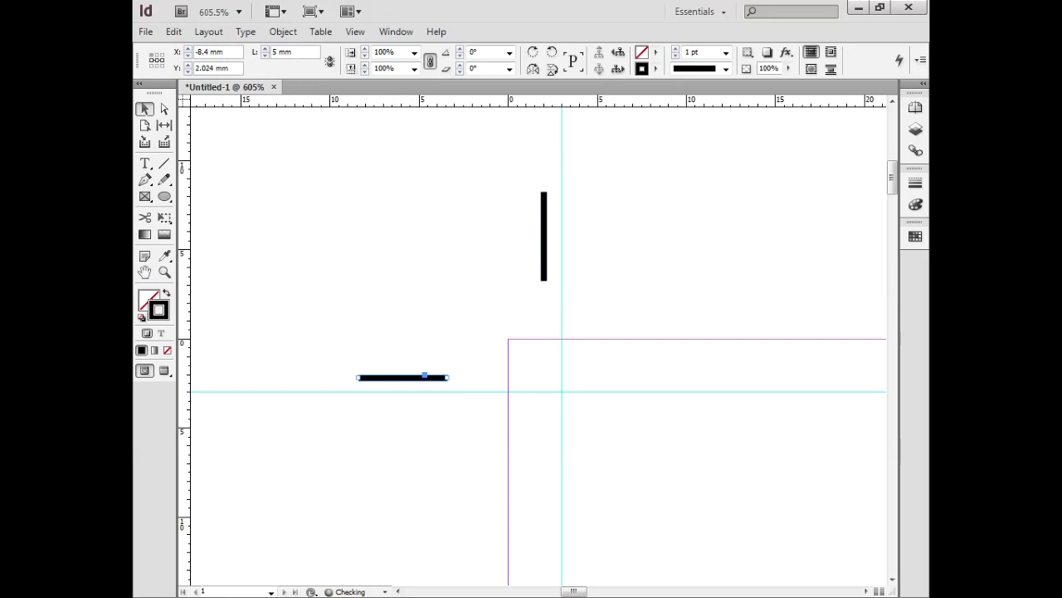
Move the two lines against the outside of the top-left margin corner, aligned to the 3 mm guides, as crop marks.
drag(411, 378, 480, 386)
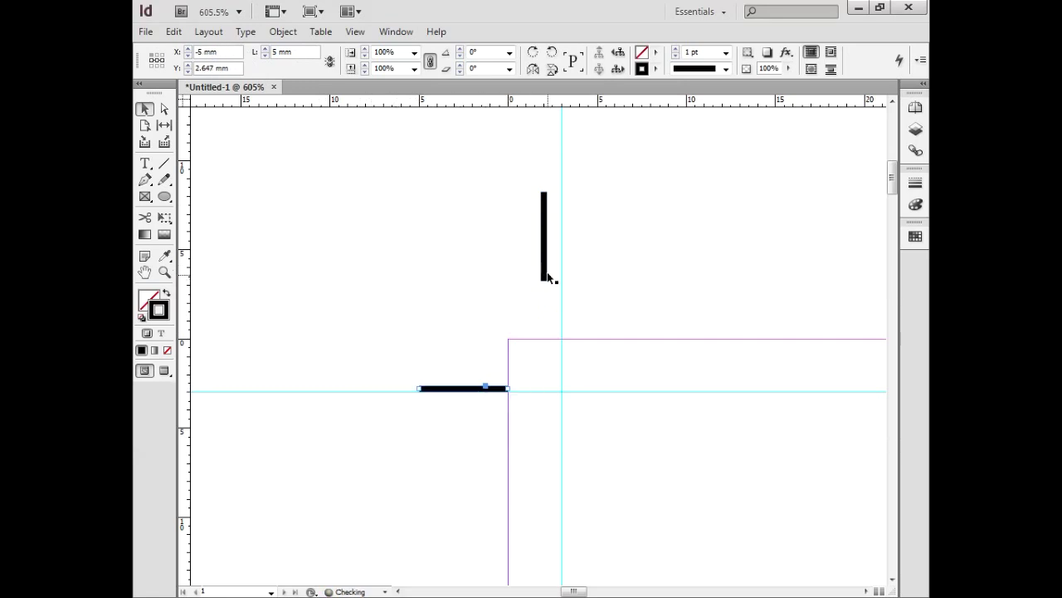
drag(545, 274, 561, 334)
click(592, 313)
drag(614, 304, 597, 267)
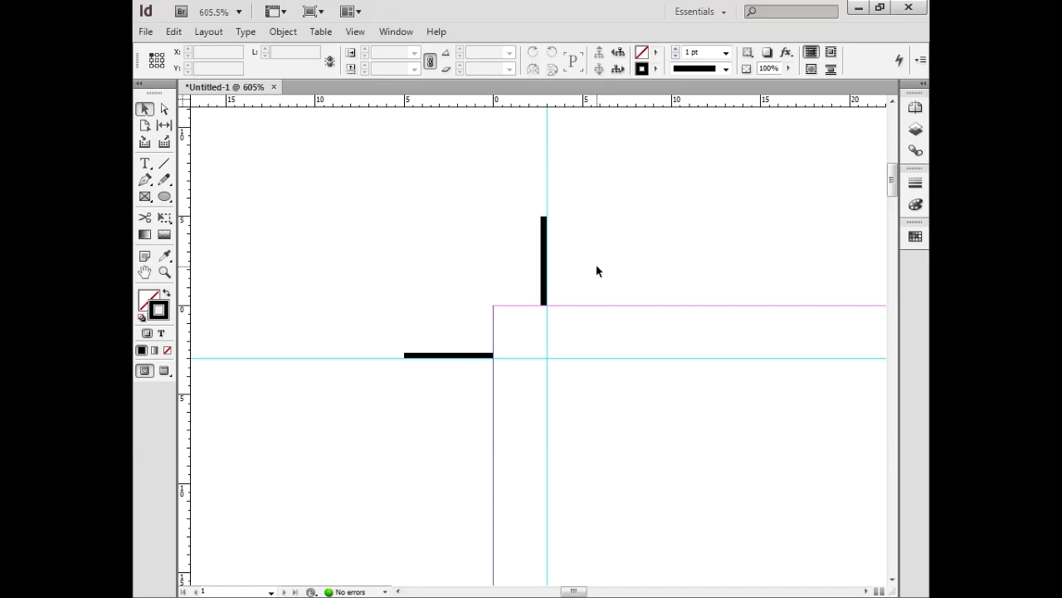
Copy both crop-mark lines to the top-right margin corner, aligning them to the 163 mm vertical and 3 mm horizontal guides.
click(545, 274)
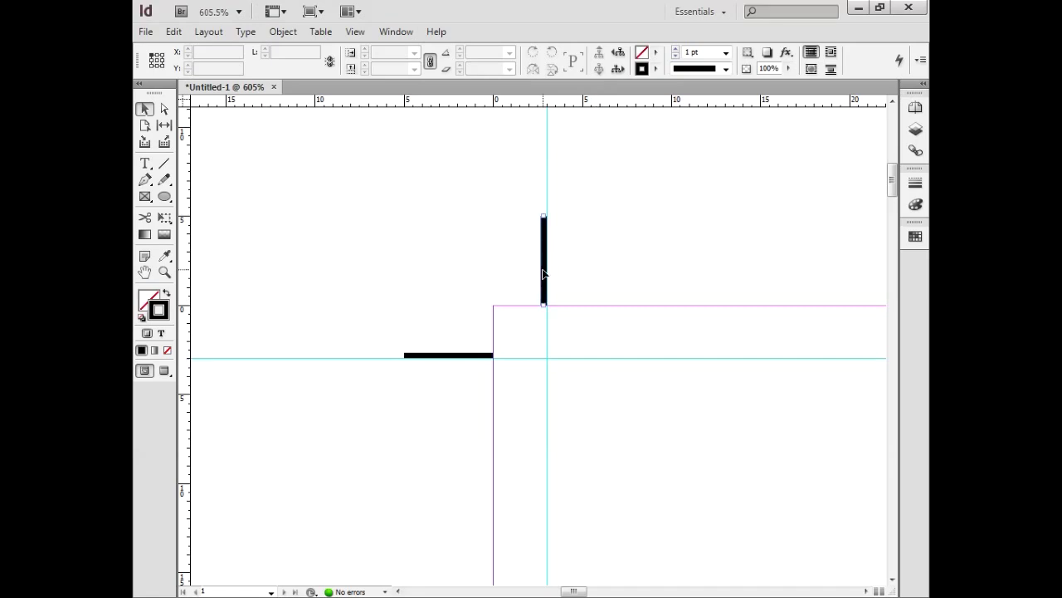
shift+click(462, 356)
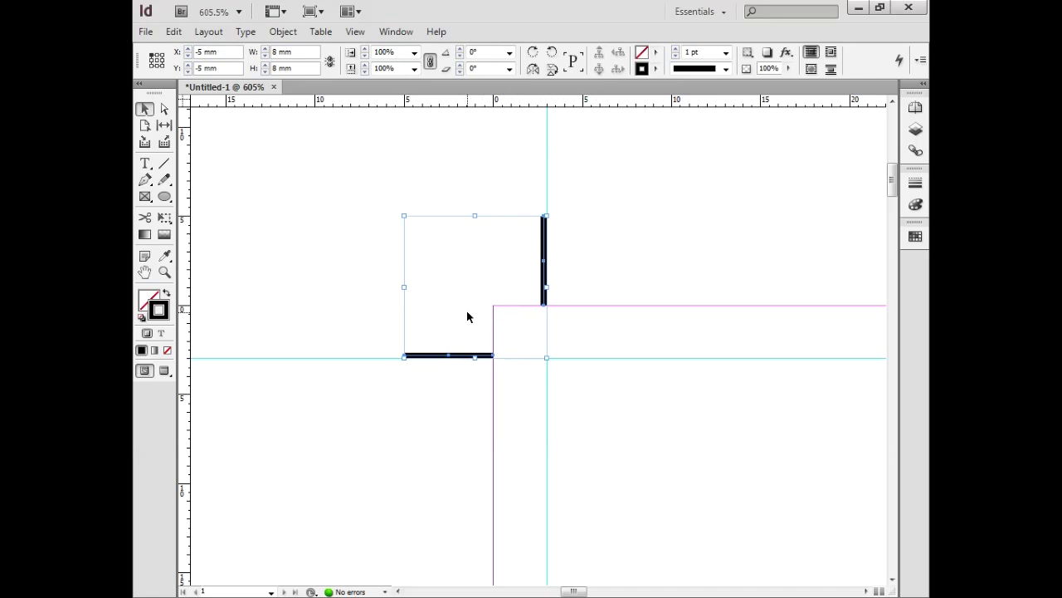
click(164, 271)
key(ctrl+0)
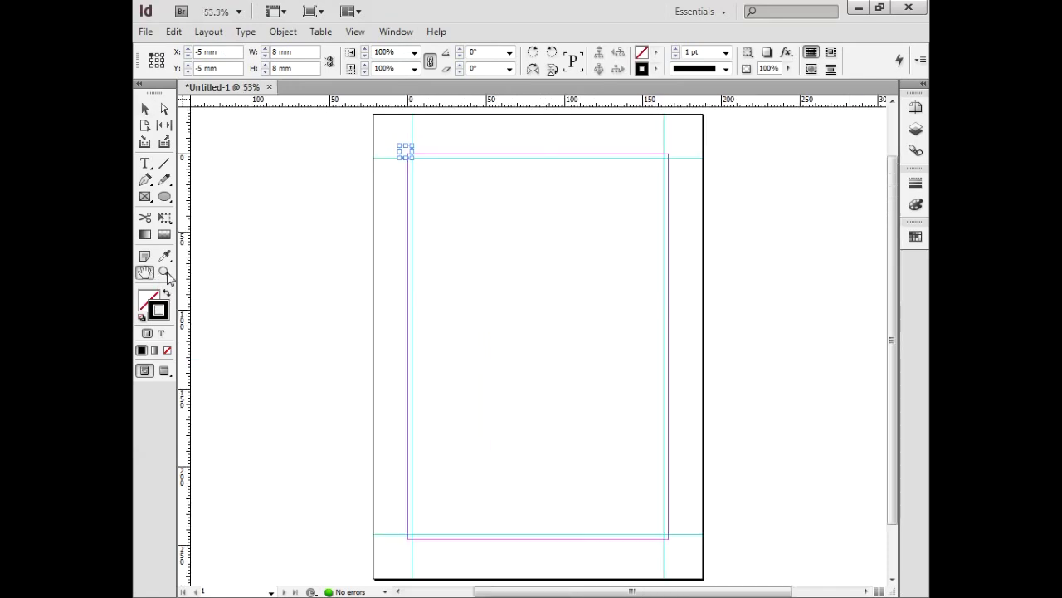
drag(646, 140, 693, 182)
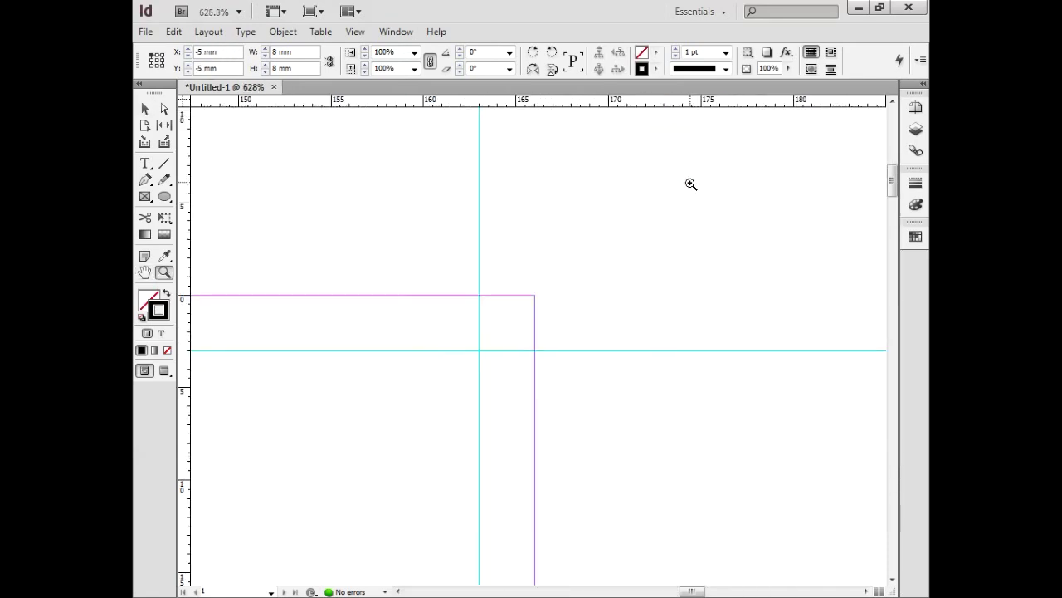
click(146, 110)
click(335, 204)
drag(608, 327, 482, 256)
drag(509, 417, 579, 347)
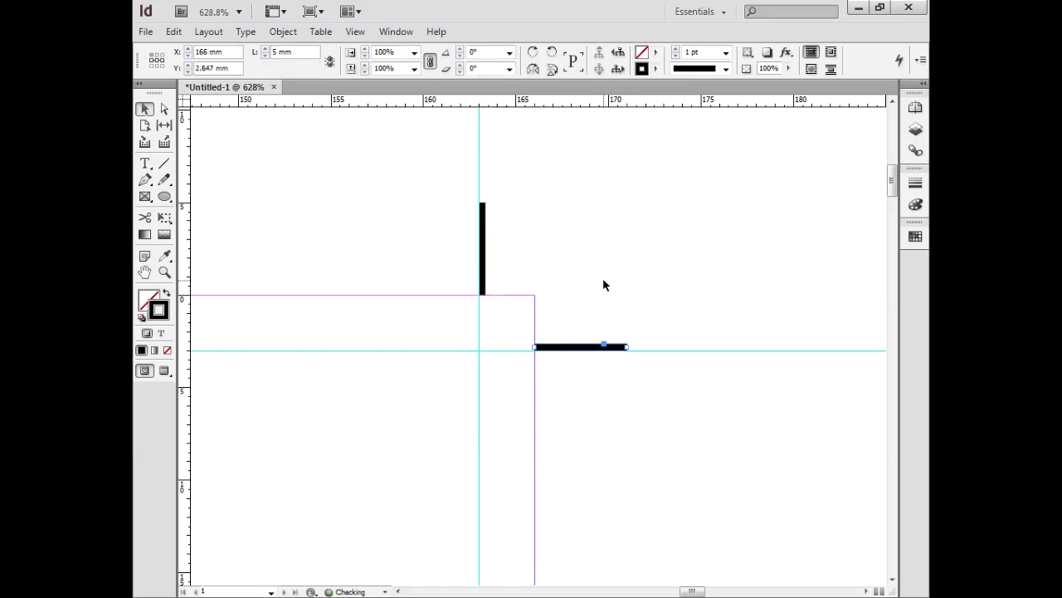
click(604, 285)
Paste another pair of crop-mark lines and position them at the bottom-left margin corner.
click(164, 271)
key(ctrl+0)
key(ctrl+a)
drag(384, 516, 431, 556)
click(150, 112)
click(498, 436)
drag(525, 429, 529, 345)
drag(615, 361, 686, 548)
Paste a pair of crop-mark lines at the bottom-right margin corner, aligning them to the 163 mm and 243 mm guides.
double_click(148, 274)
click(165, 272)
key(ctrl+a)
click(146, 110)
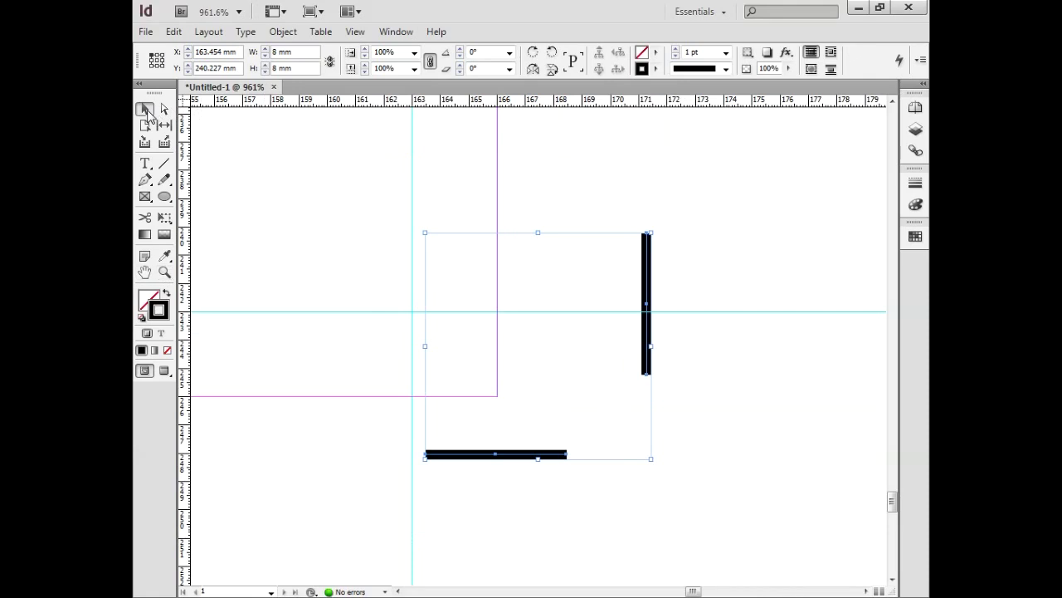
click(634, 204)
drag(534, 456, 605, 318)
drag(646, 357, 419, 533)
double_click(144, 273)
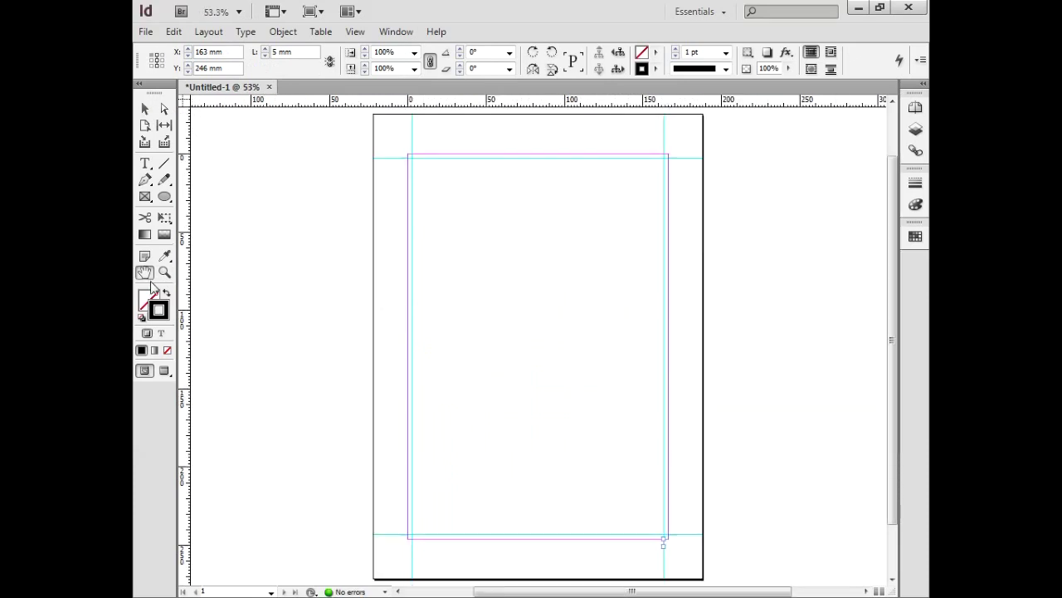
click(145, 109)
click(283, 144)
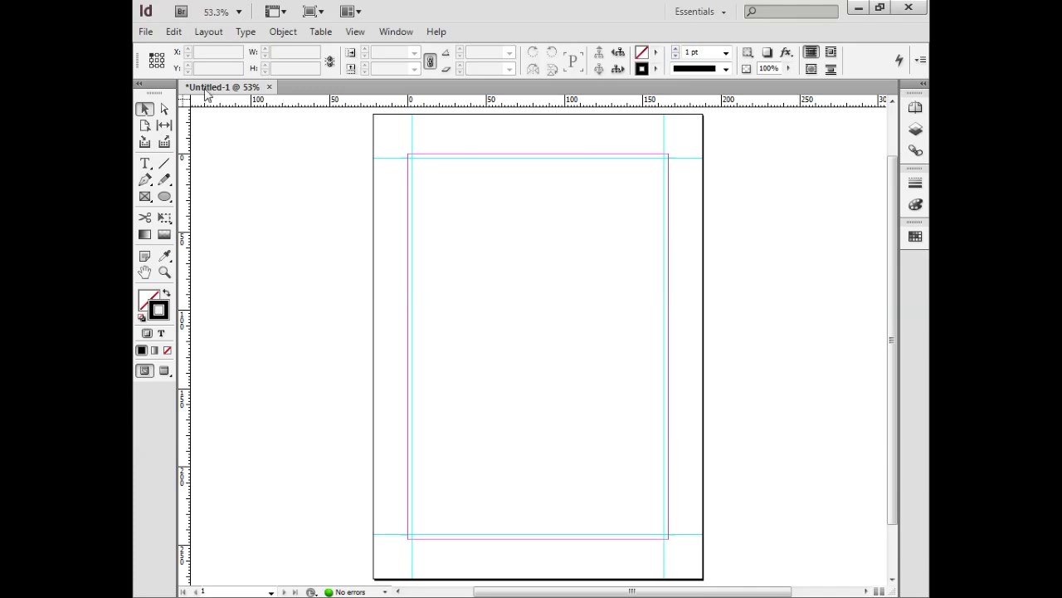
Place the poster image 01 with its top-left corner at the page's top-left margin corner.
click(146, 32)
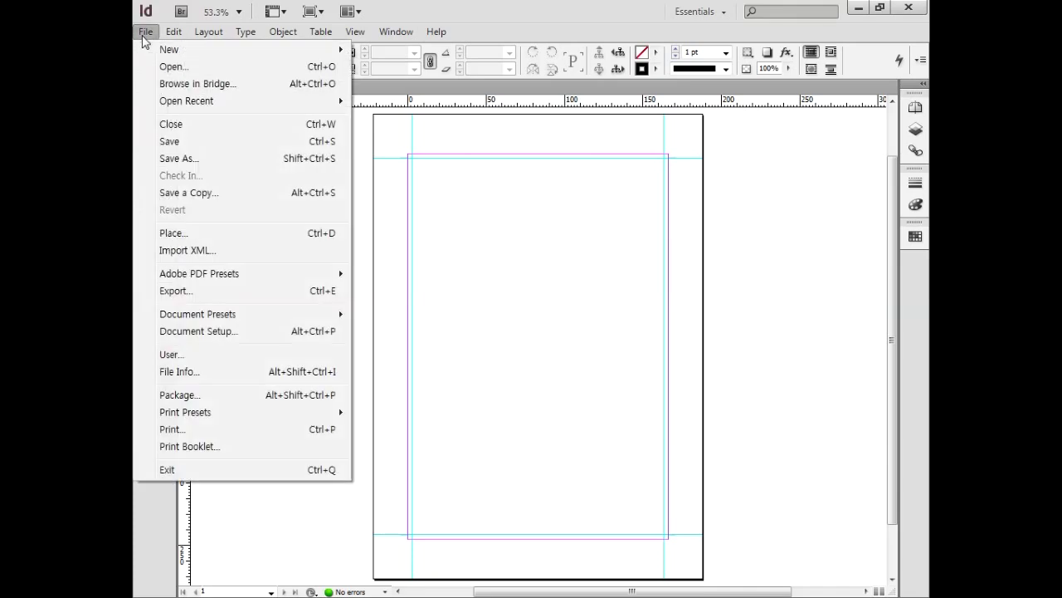
click(173, 234)
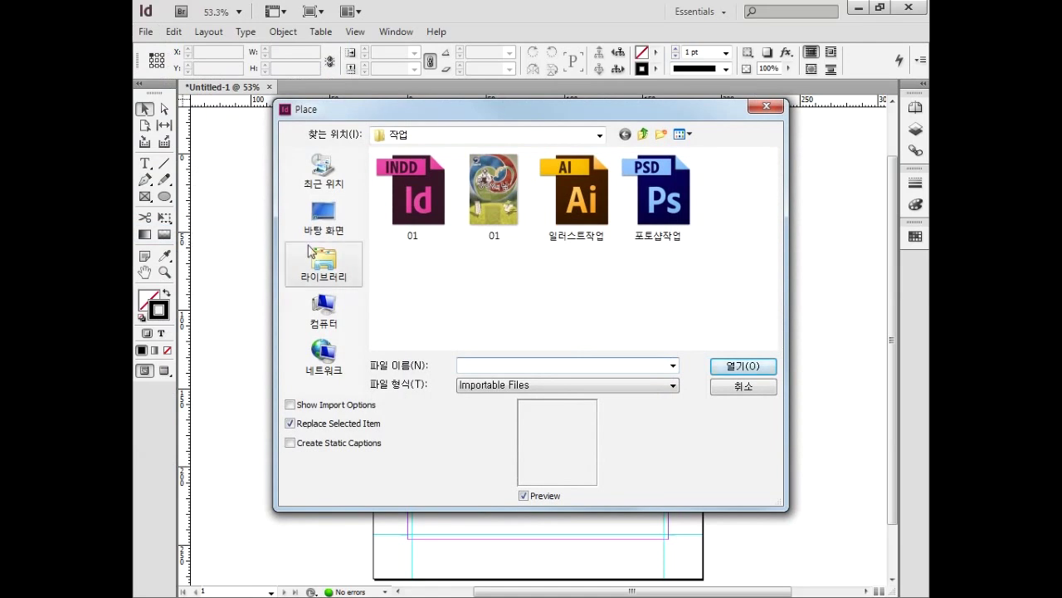
click(500, 223)
click(715, 362)
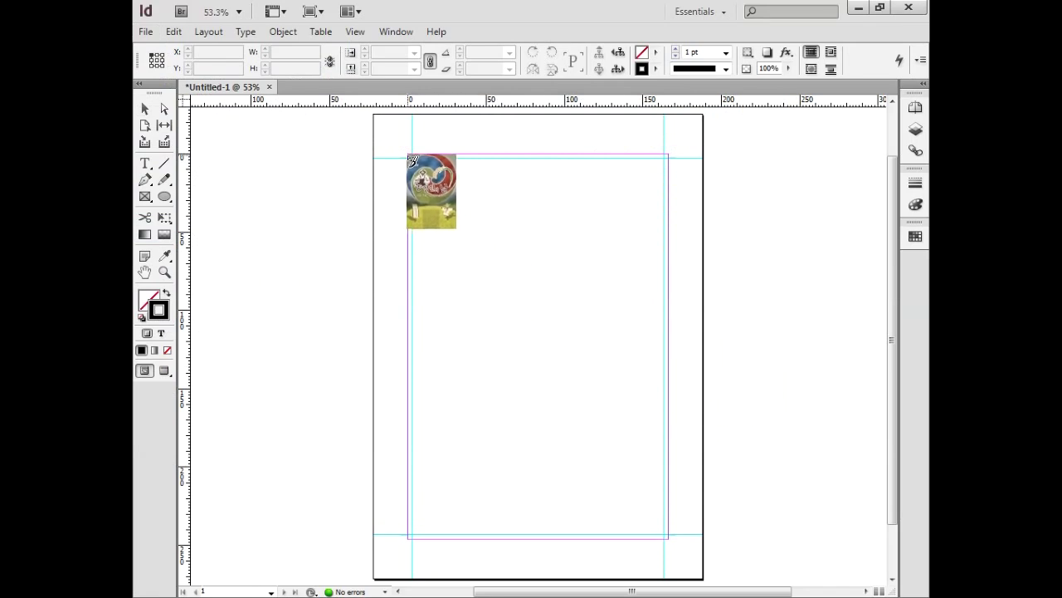
click(409, 156)
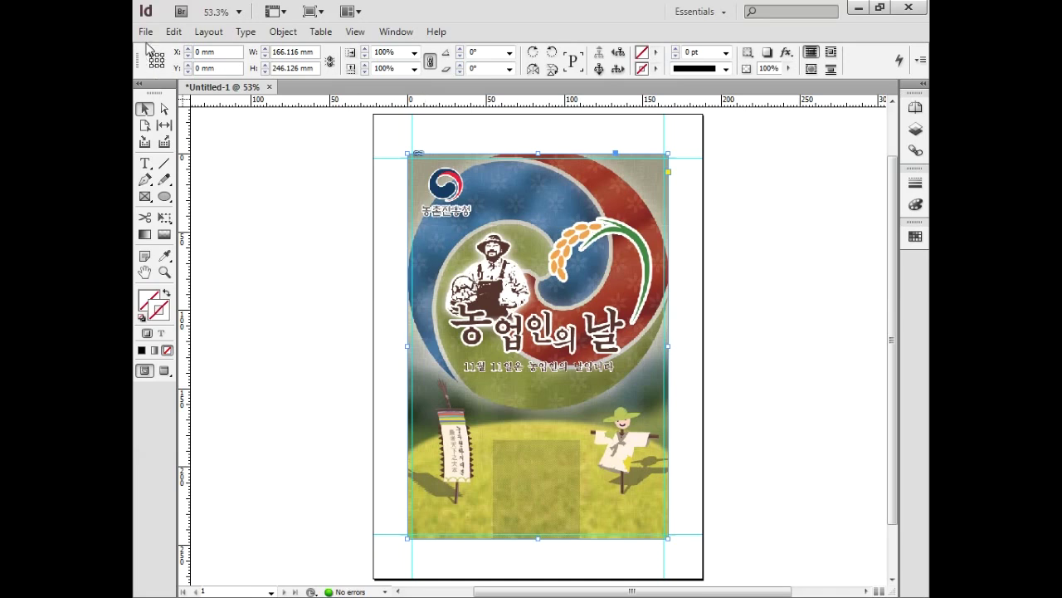
Set the poster frame's X and Y to 0 mm, its width to 166 mm and its height to 246 mm.
triple_click(218, 52)
text(0)
triple_click(225, 69)
text(0)
drag(313, 53, 264, 52)
text(166)
drag(316, 68, 226, 69)
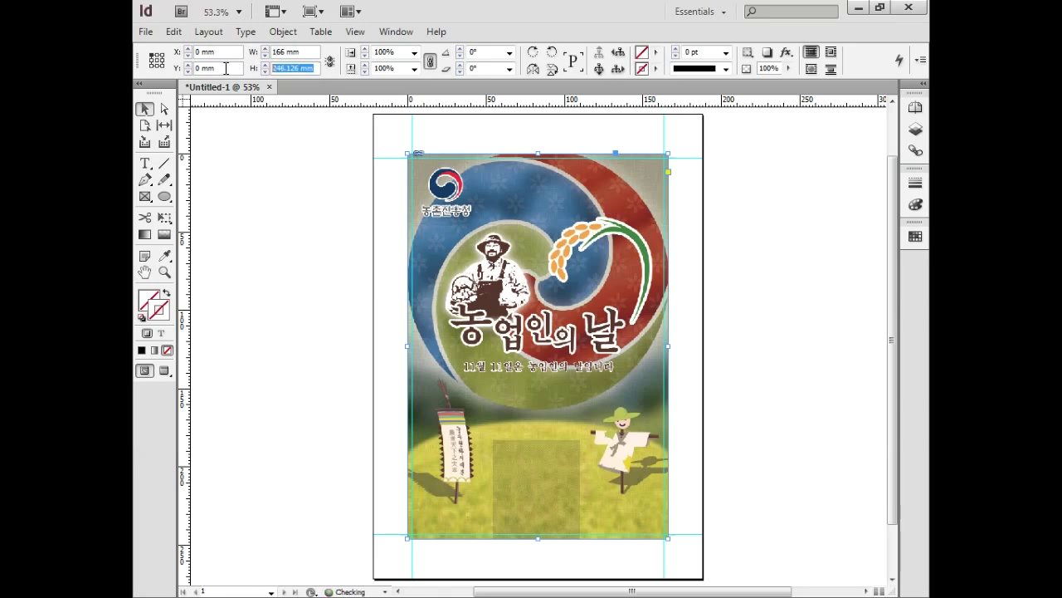
text(246)
key(Return)
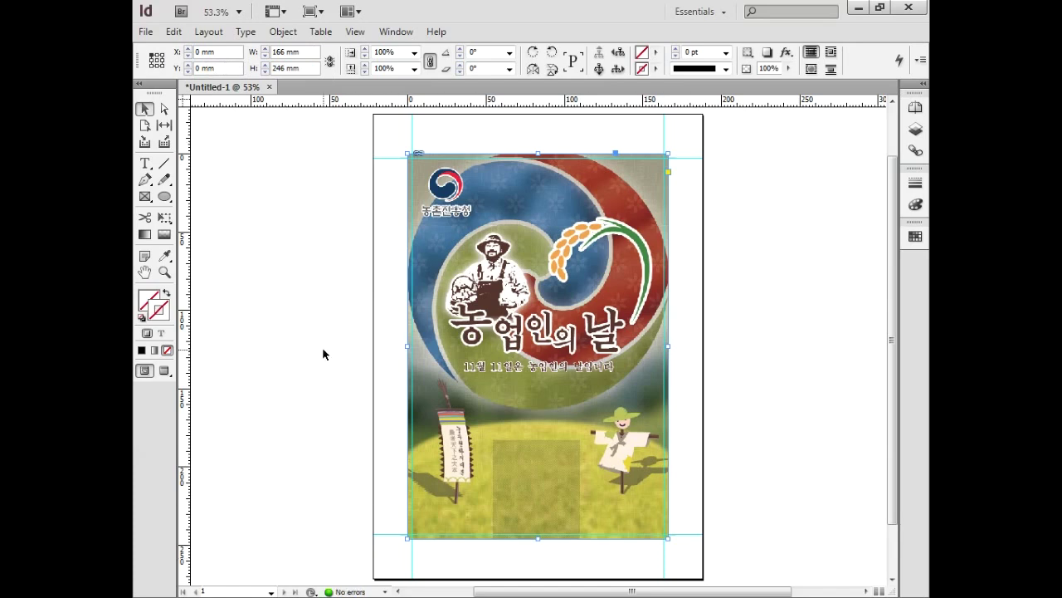
Set the poster image's display performance to High Quality Display and deselect it.
right_click(547, 347)
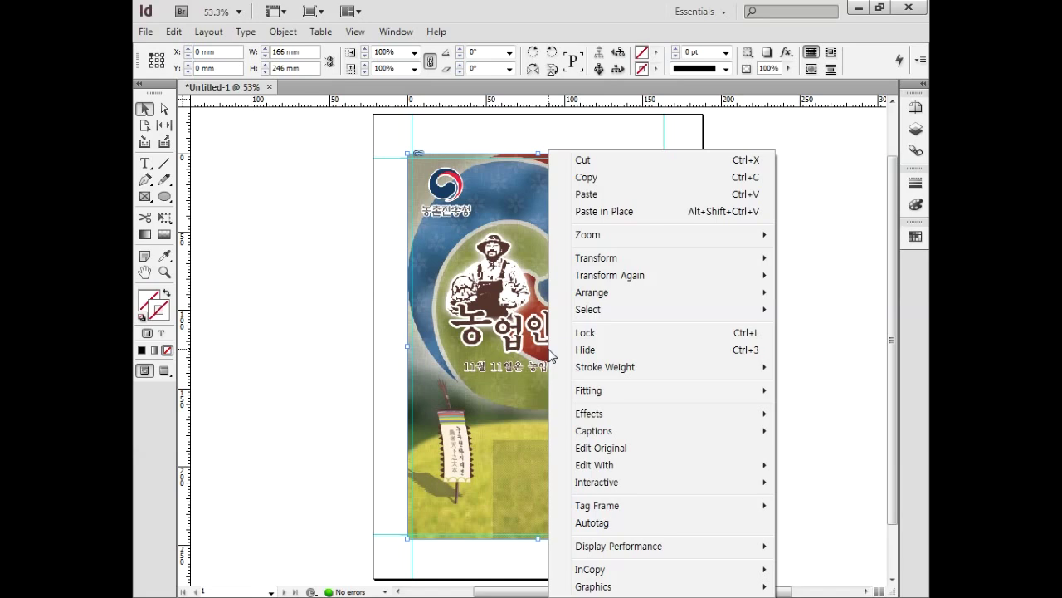
mouse_move(583, 549)
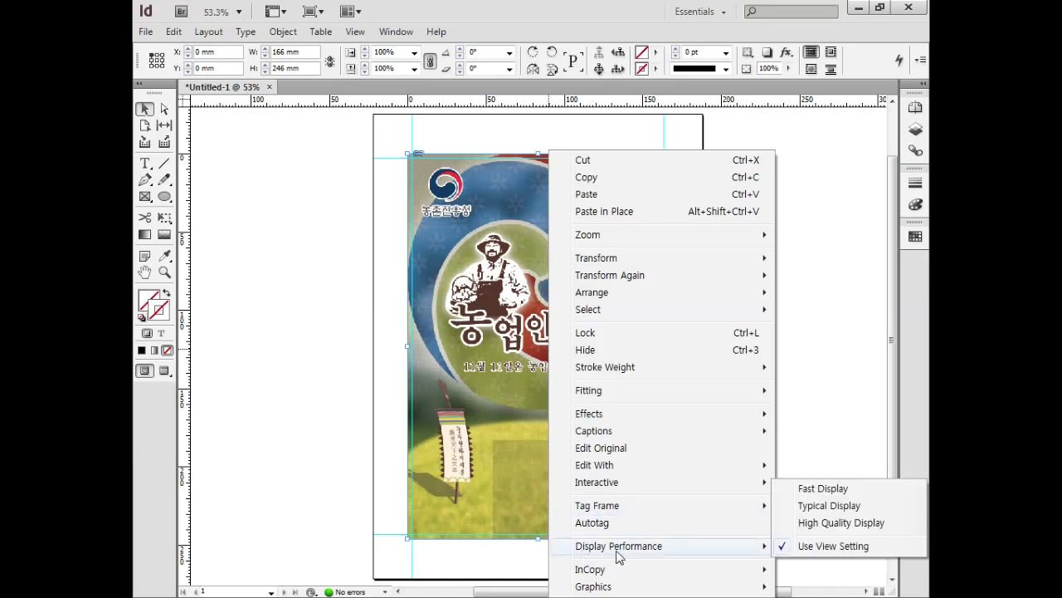
click(820, 525)
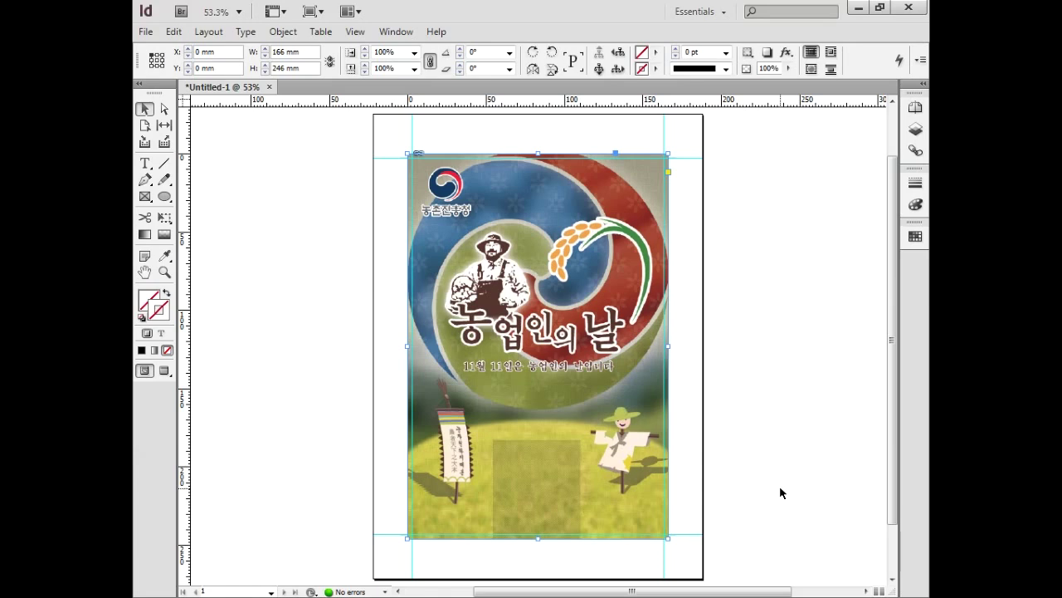
click(780, 488)
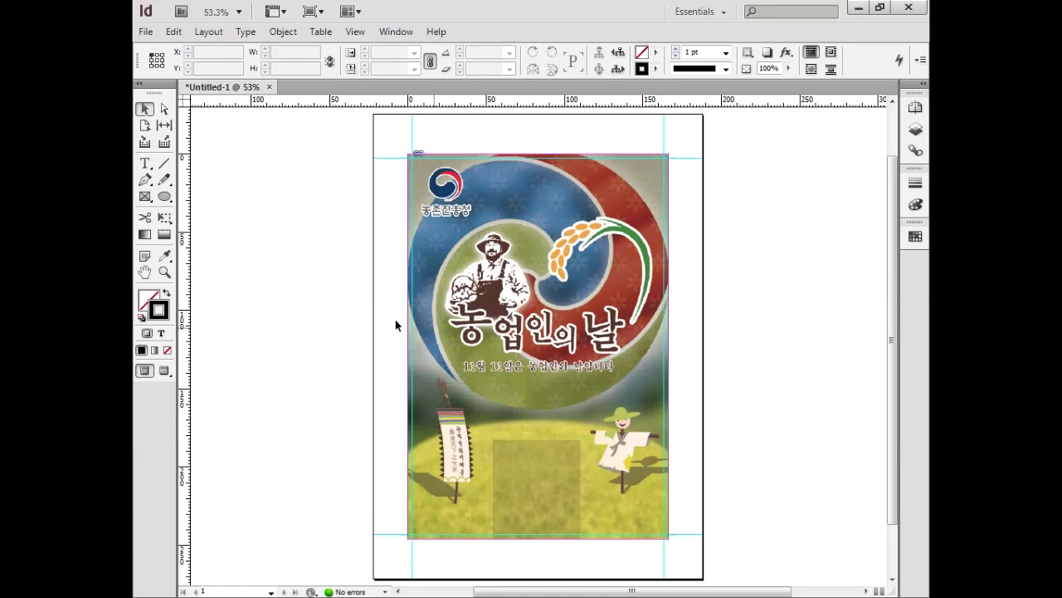
Create a text frame about 53 × 22 mm in the shaded box between the banner and scarecrow, containing "Farmer's Day".
click(164, 271)
drag(451, 413, 618, 548)
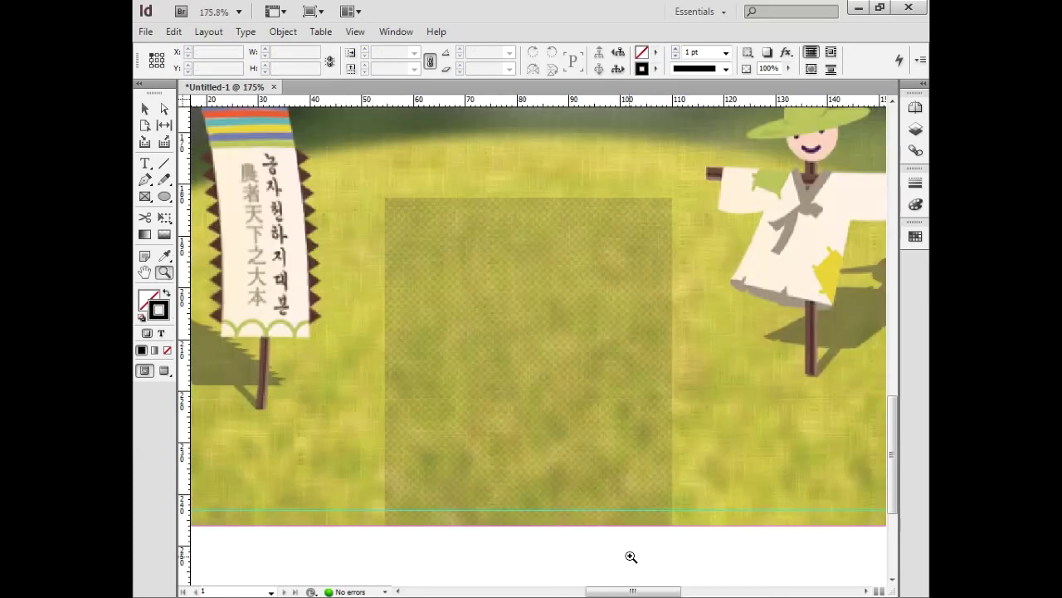
click(153, 164)
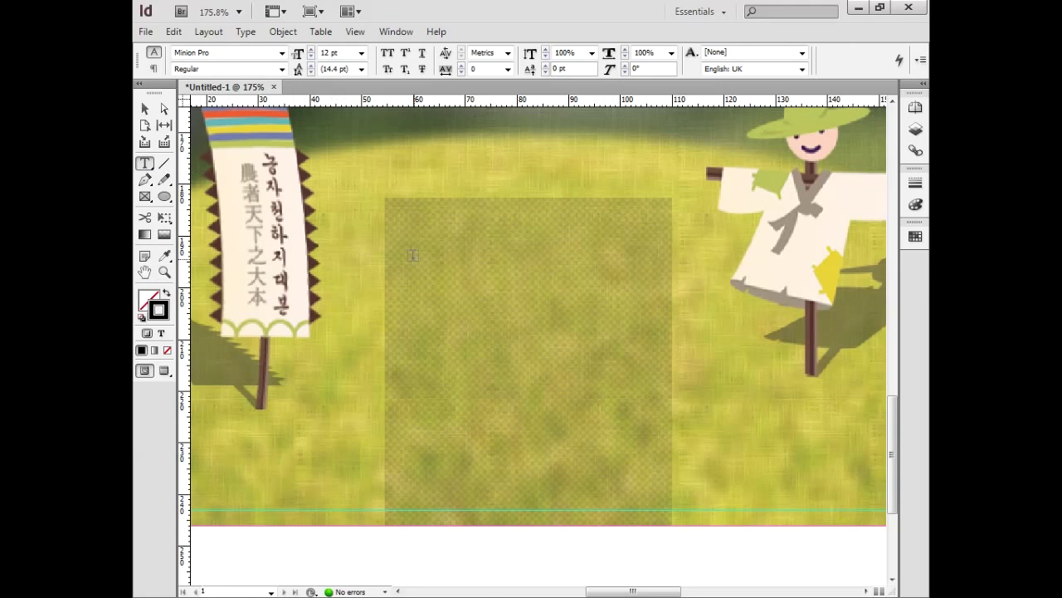
drag(392, 222, 668, 337)
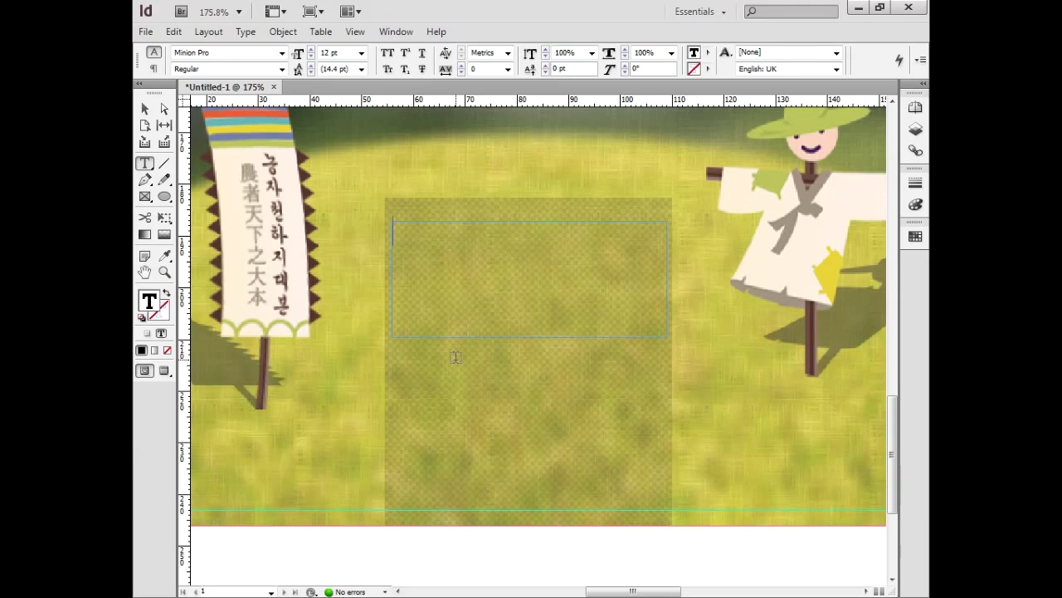
text(Farm)
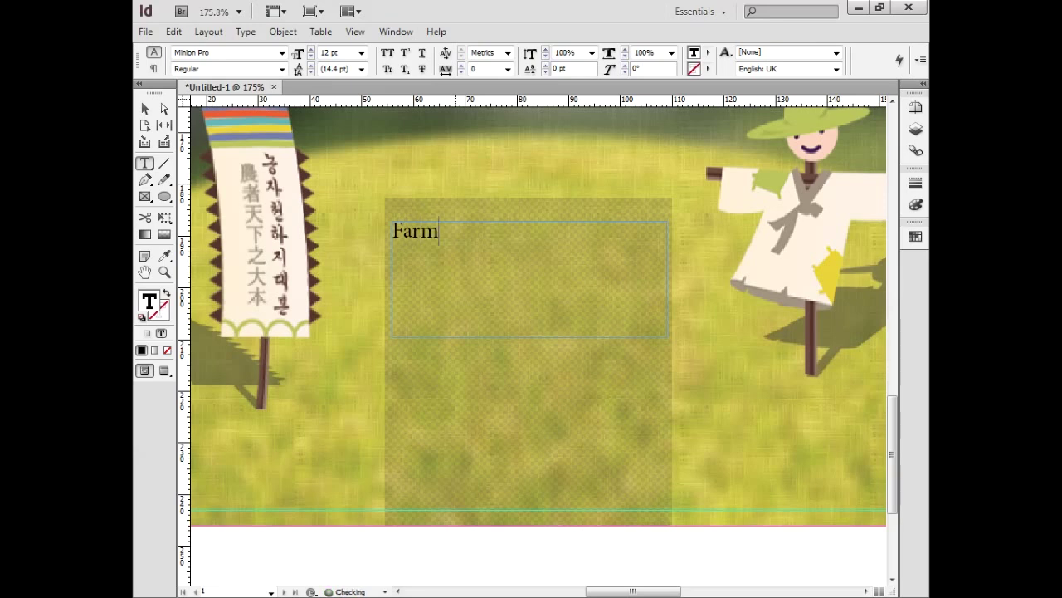
text(er's Da)
Set the fill colour of the "Farmer's Day" text to C 60, M 80, Y 80, K 40.
drag(522, 235, 397, 231)
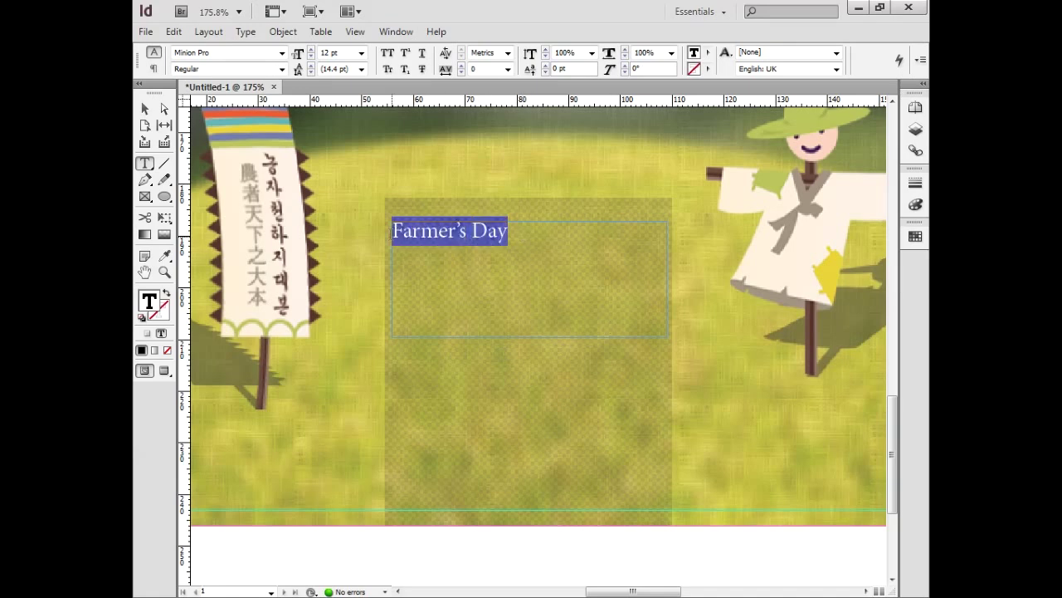
double_click(149, 303)
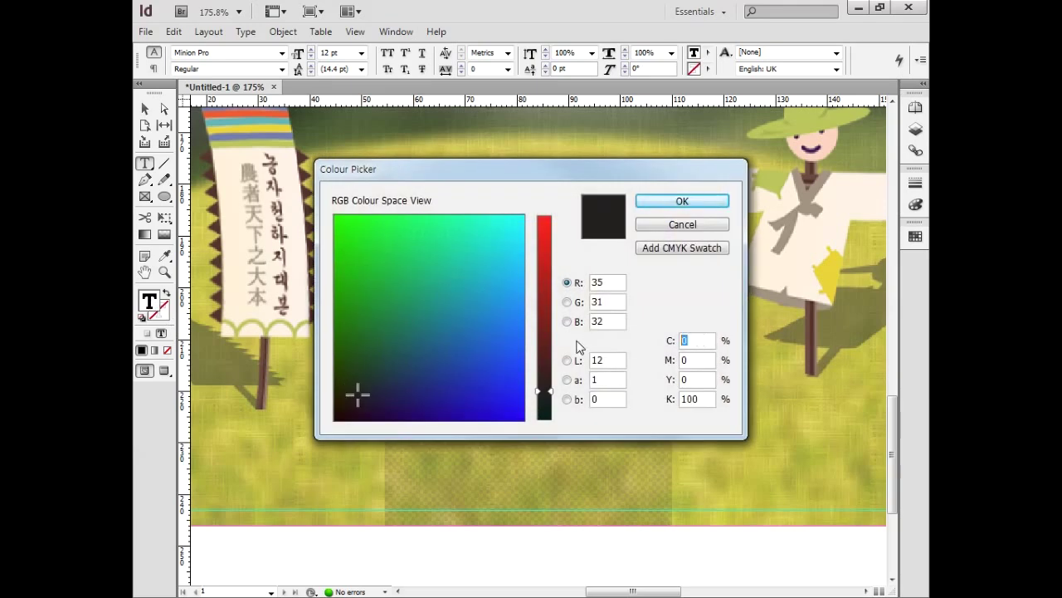
text(60)
key(Tab)
text(8)
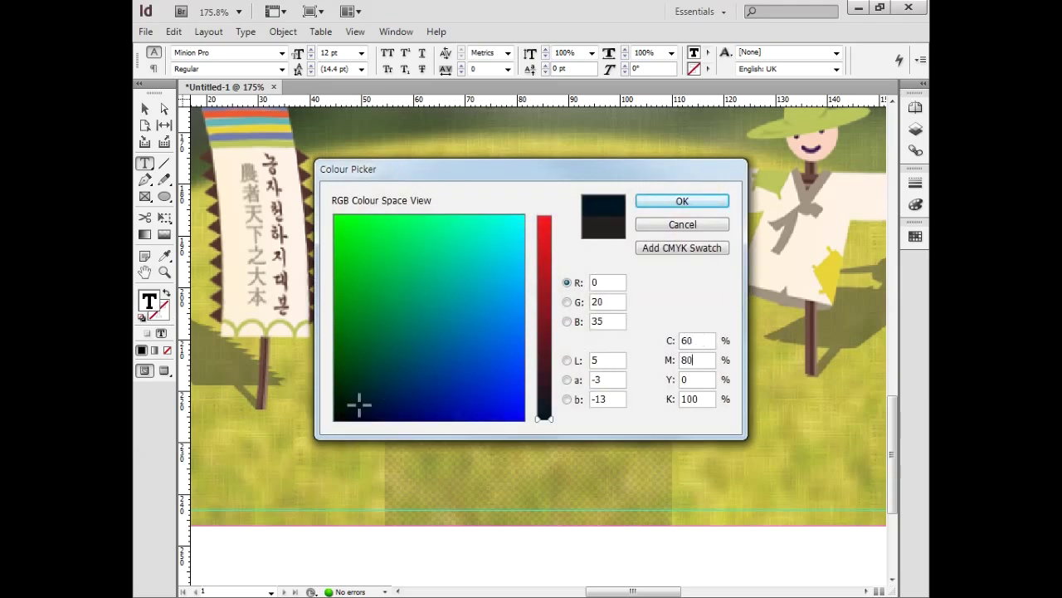
text(0)
key(Tab)
text(80)
key(Tab)
text(40)
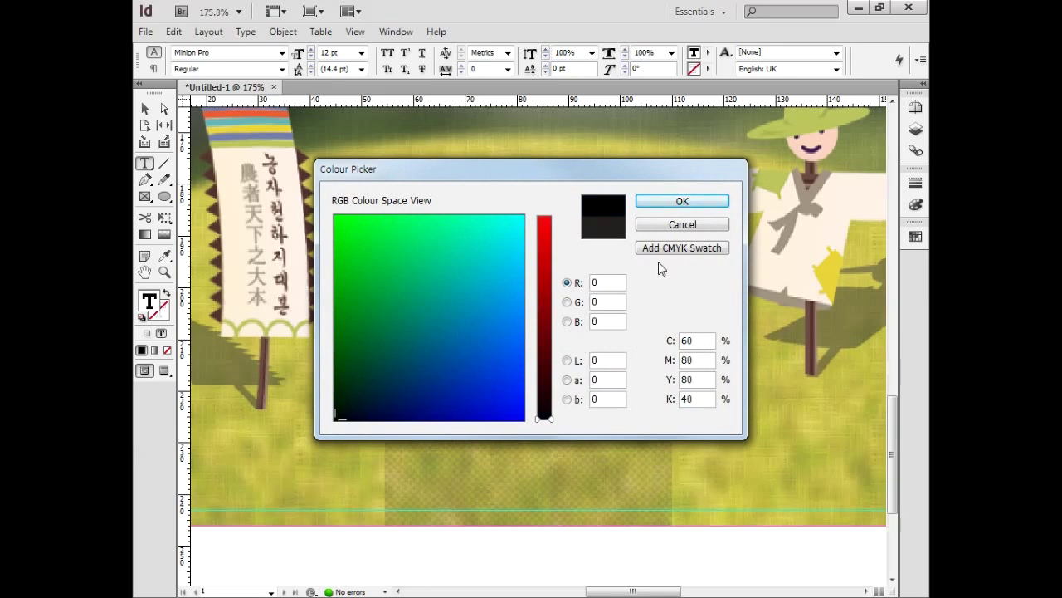
click(677, 202)
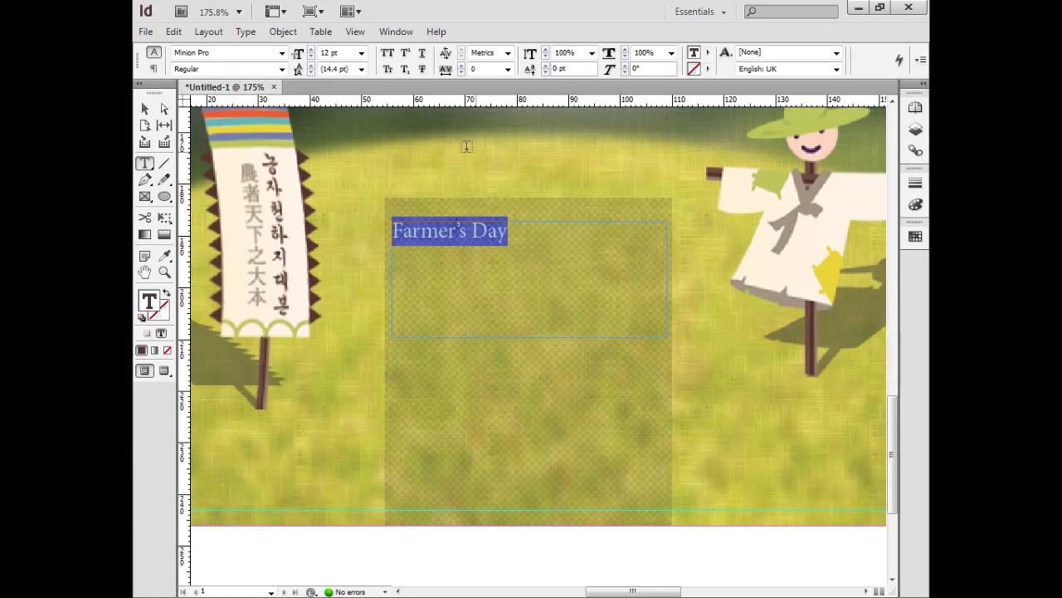
Set the "Farmer's Day" title in Adobe Gothic Std B at 22 pt.
click(282, 52)
click(221, 23)
click(361, 52)
click(347, 172)
text(26)
key(Return)
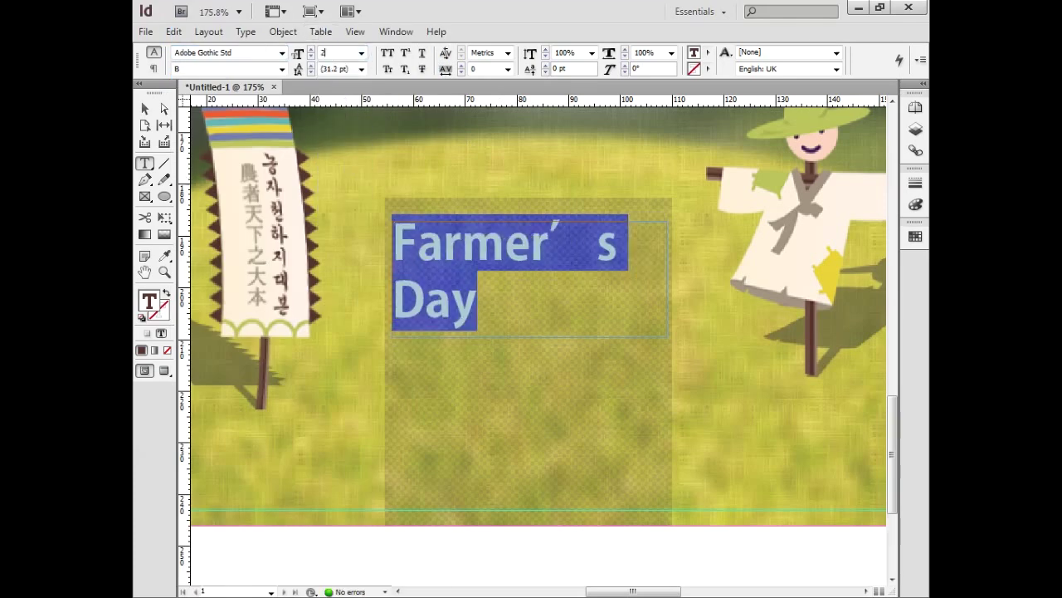
text(21)
key(Return)
click(322, 55)
text(22)
key(Return)
Set the title's apostrophe in Arial and increase the whole title's size to 24 pt.
drag(527, 241, 565, 241)
click(282, 53)
click(285, 56)
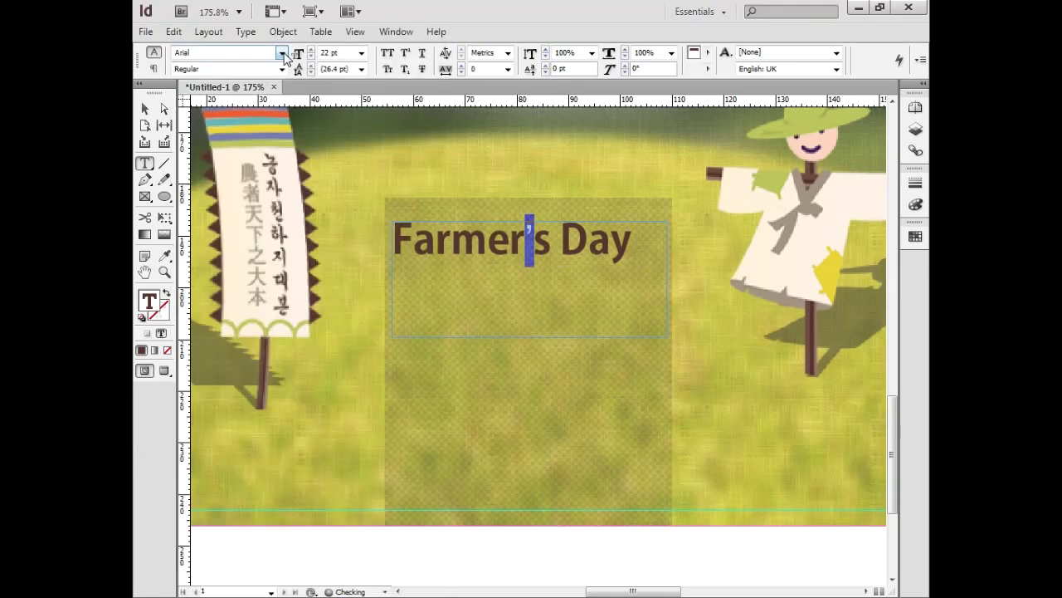
key(ctrl+a)
key(ctrl+shift+period)
key(Return)
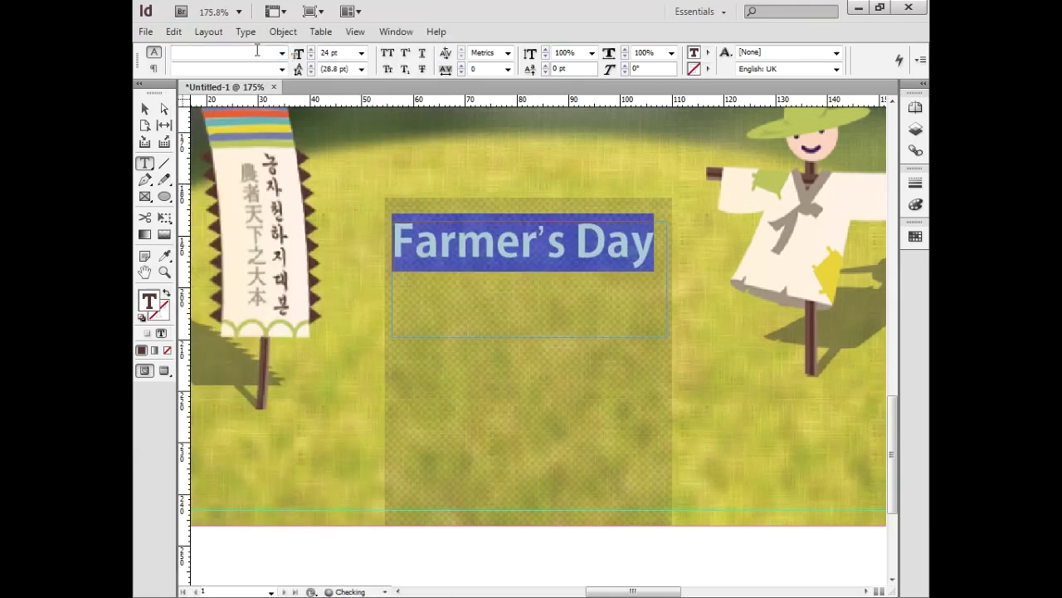
Centre-align the "Farmer's Day" title in its frame and deselect the text.
click(245, 31)
click(278, 108)
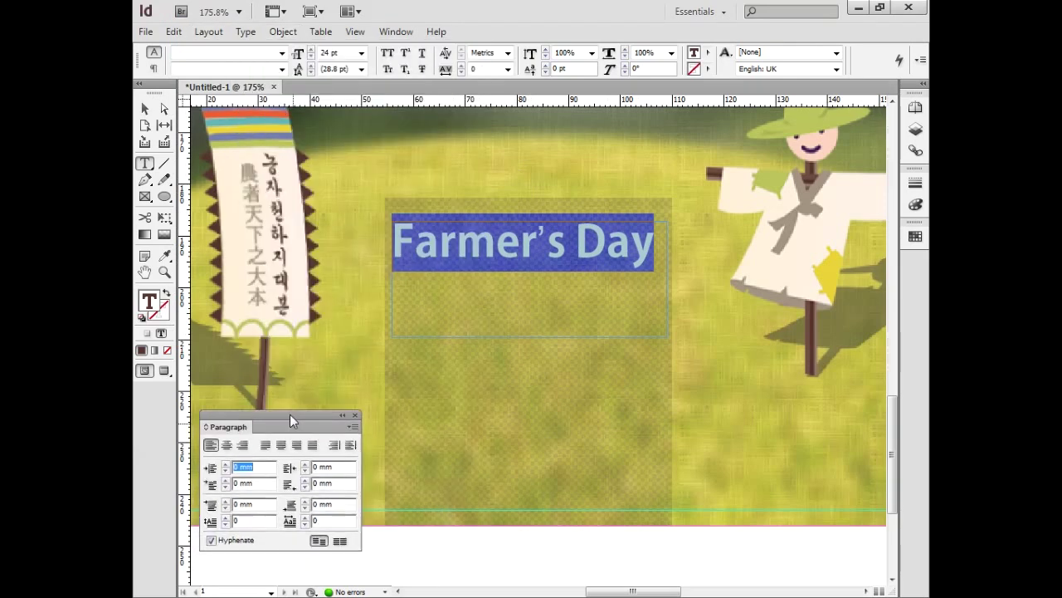
drag(290, 427, 290, 305)
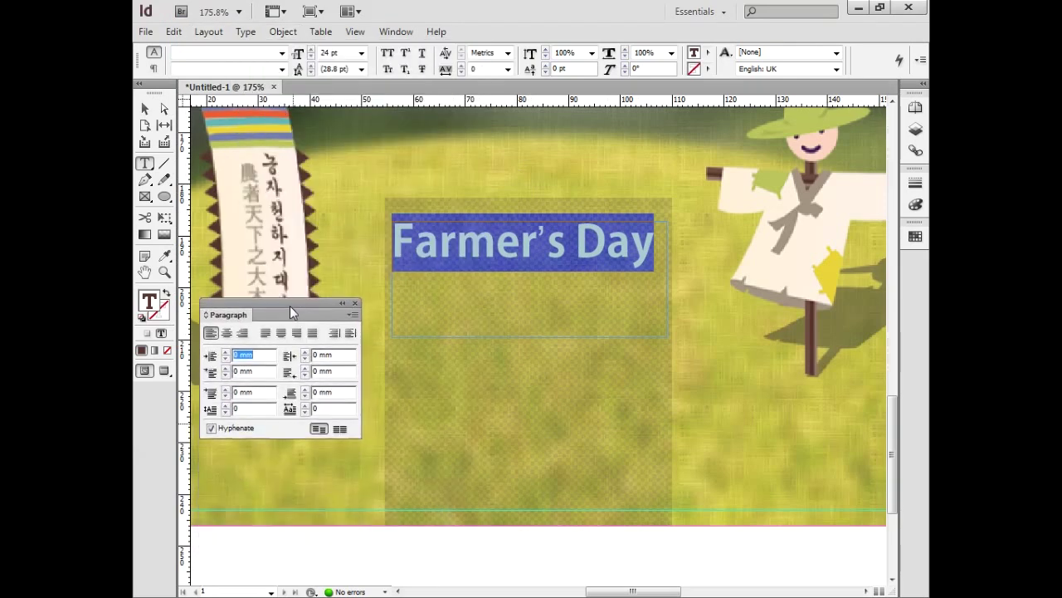
click(227, 332)
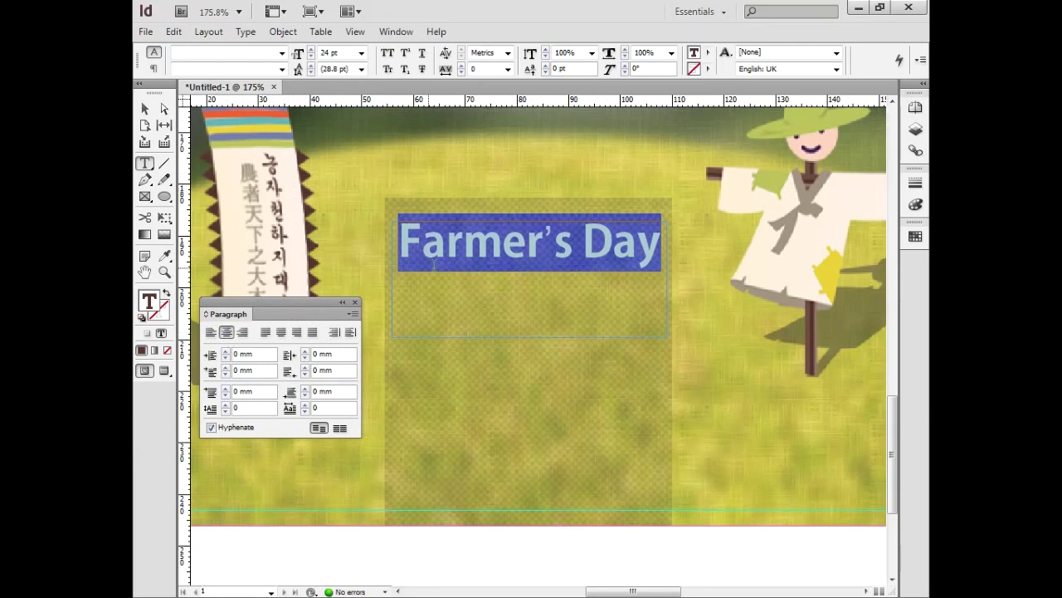
click(355, 303)
click(357, 323)
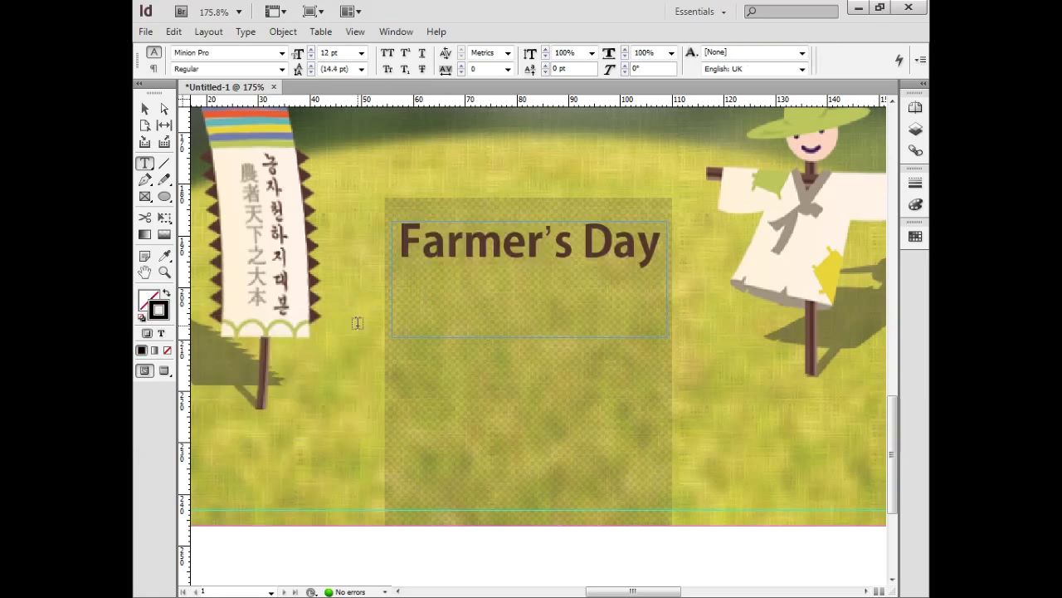
Draw a horizontal 1 pt line about 51 mm long just beneath the title and nudge it down slightly.
click(165, 163)
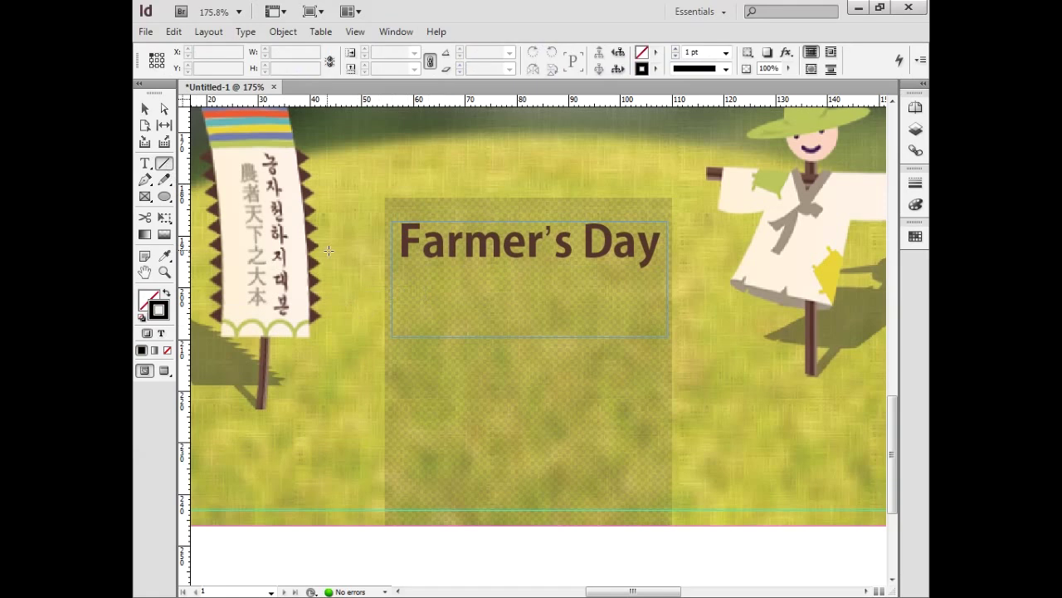
drag(395, 269, 661, 268)
key(Down)
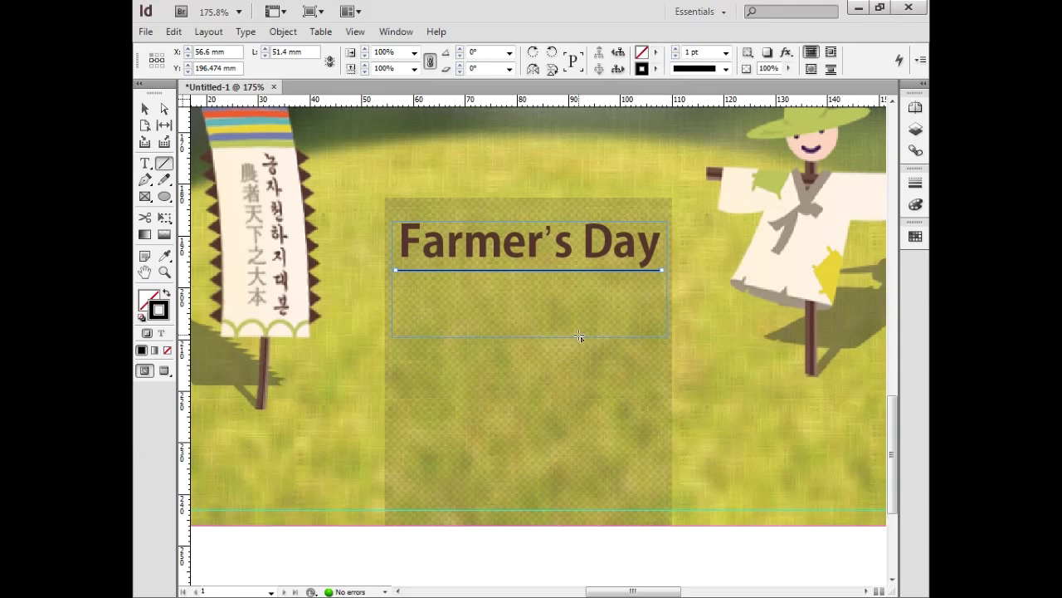
click(915, 182)
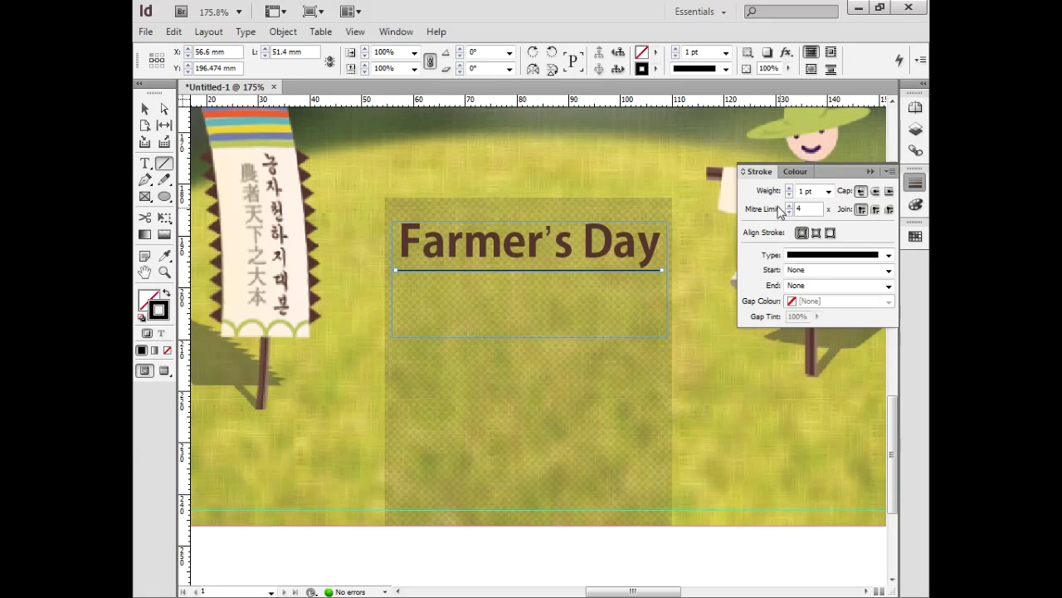
drag(818, 193, 776, 196)
Add a second text frame just below the line, matched to the title frame's width and extended downward, ready for text entry.
click(146, 166)
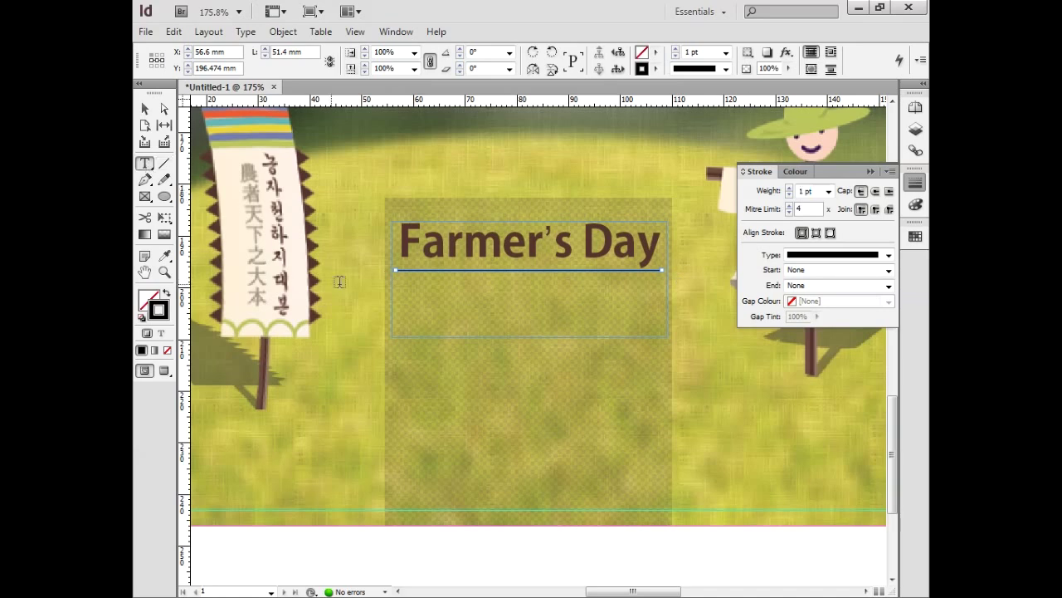
click(915, 184)
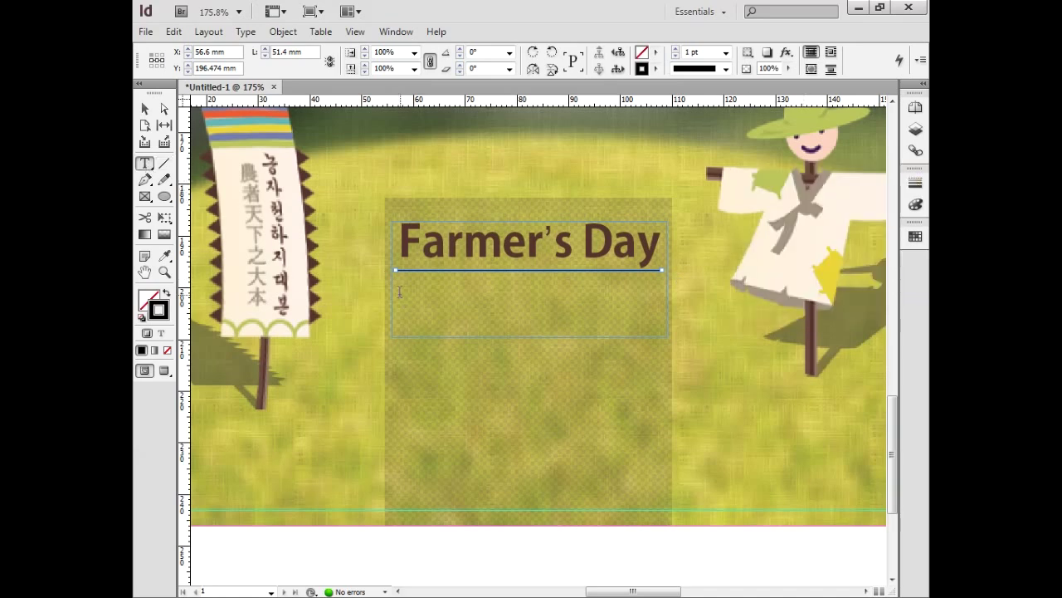
mouse_move(396, 390)
mouse_down()
mouse_move(573, 305)
mouse_move(667, 279)
mouse_up()
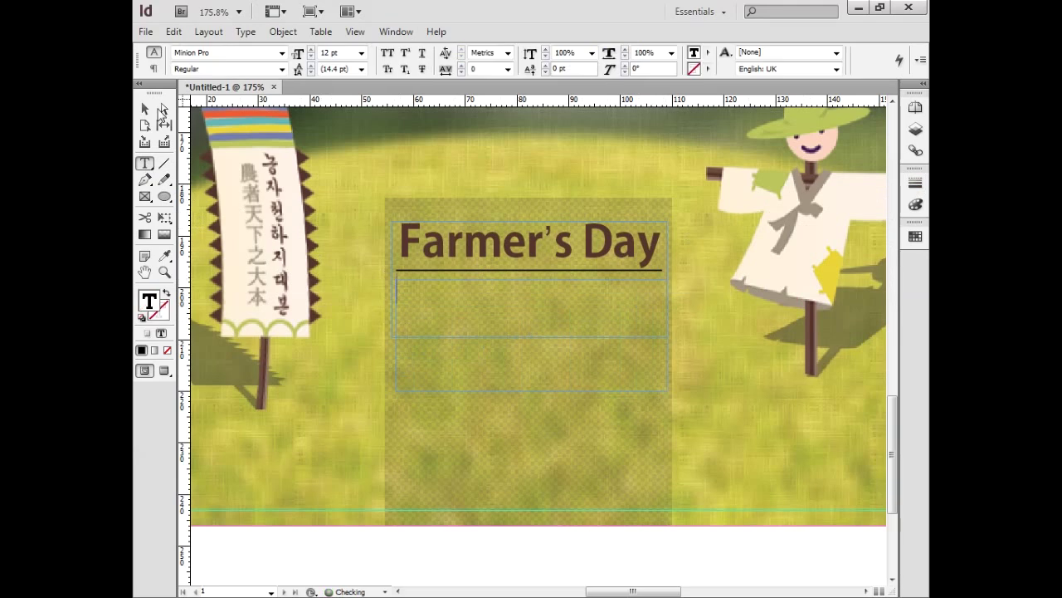
key(Escape)
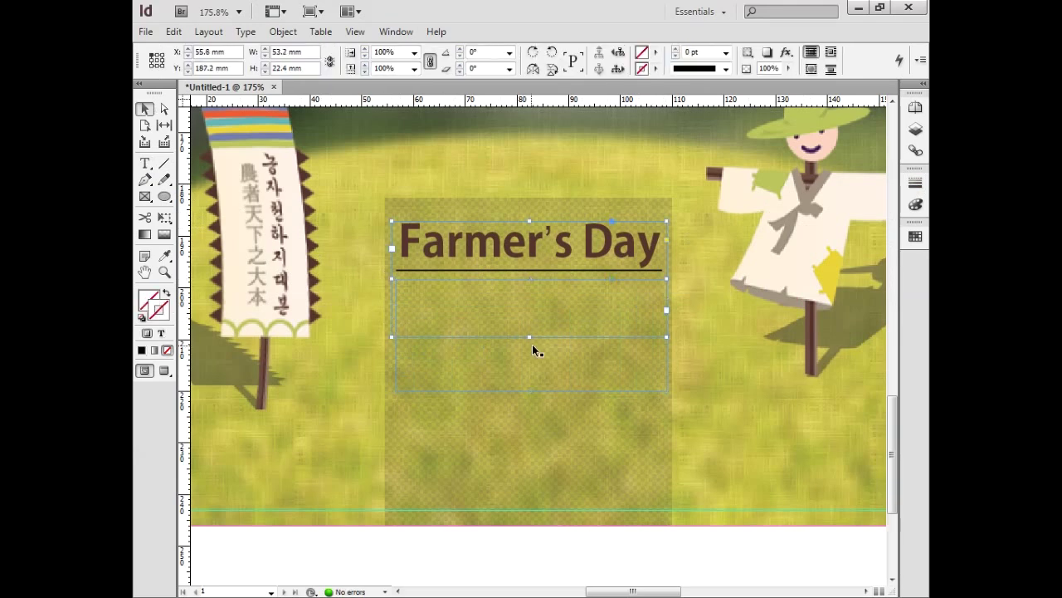
click(539, 267)
click(398, 368)
drag(529, 390, 532, 406)
click(146, 164)
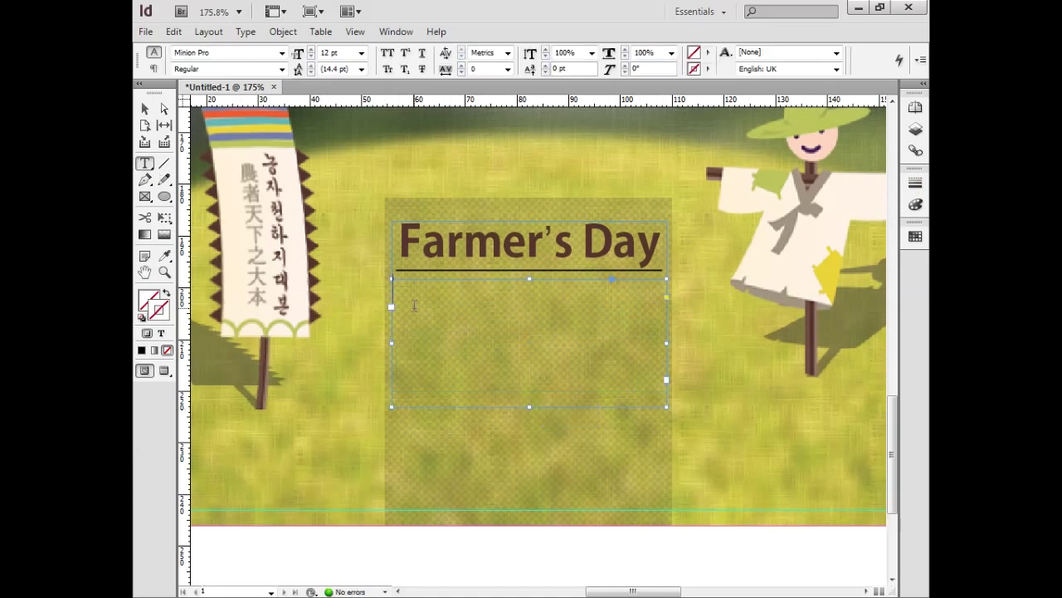
click(415, 305)
Enter three lines: "일시 : 11월 11일(화) 11:00", "장소: 농협중앙회 본관 1층" and "행사 : 어울림한마당, 골든벨".
text(농자)
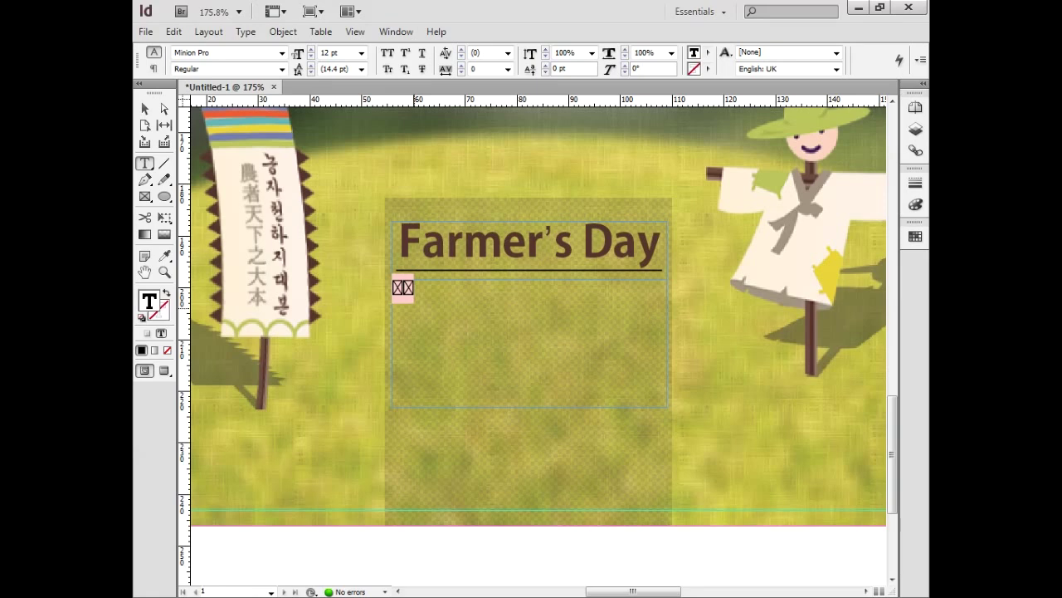
text(: 11월 11일(목) 11:00)
key(Return)
text(장소: 농)
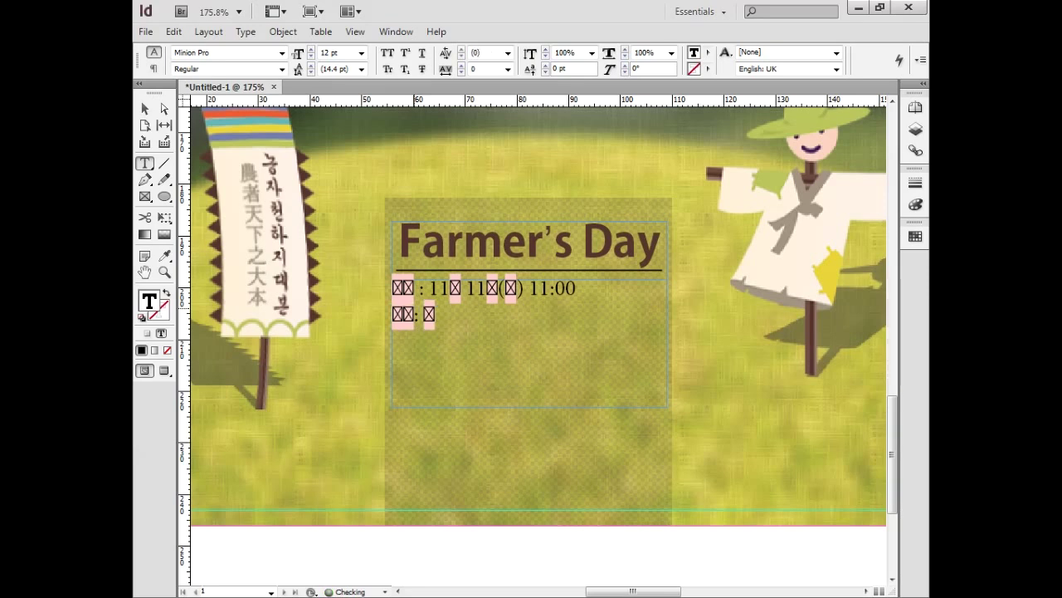
text(협중앙회 본관 1층)
key(Return)
text(문의 : 농협중앙회관, 홍보팀)
Set the three event-detail lines in Adobe Gothic Std B and add a space before the colon after "장소".
drag(547, 347, 392, 282)
click(282, 53)
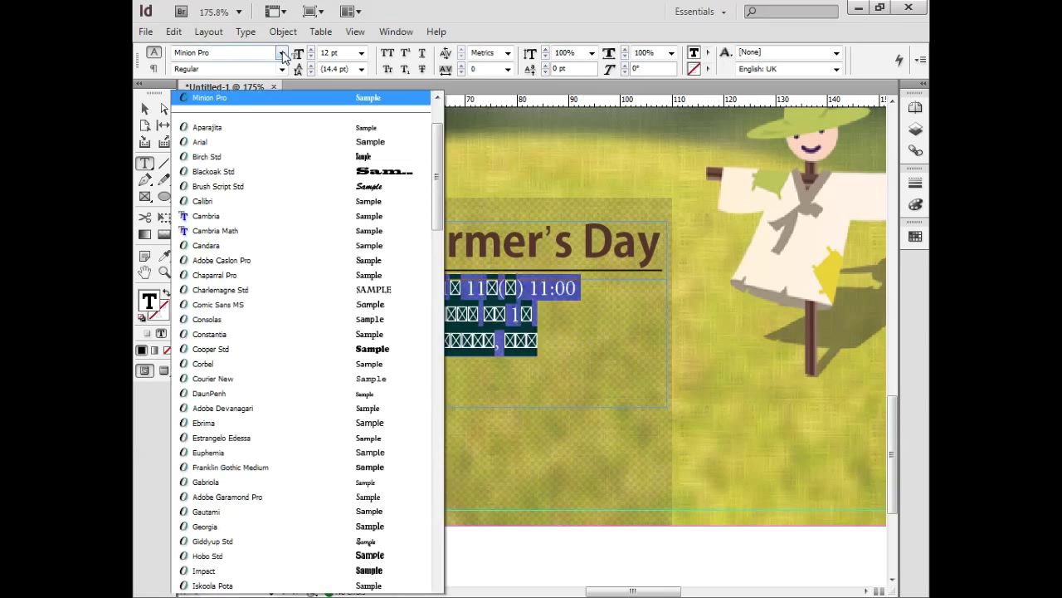
drag(444, 90, 444, 70)
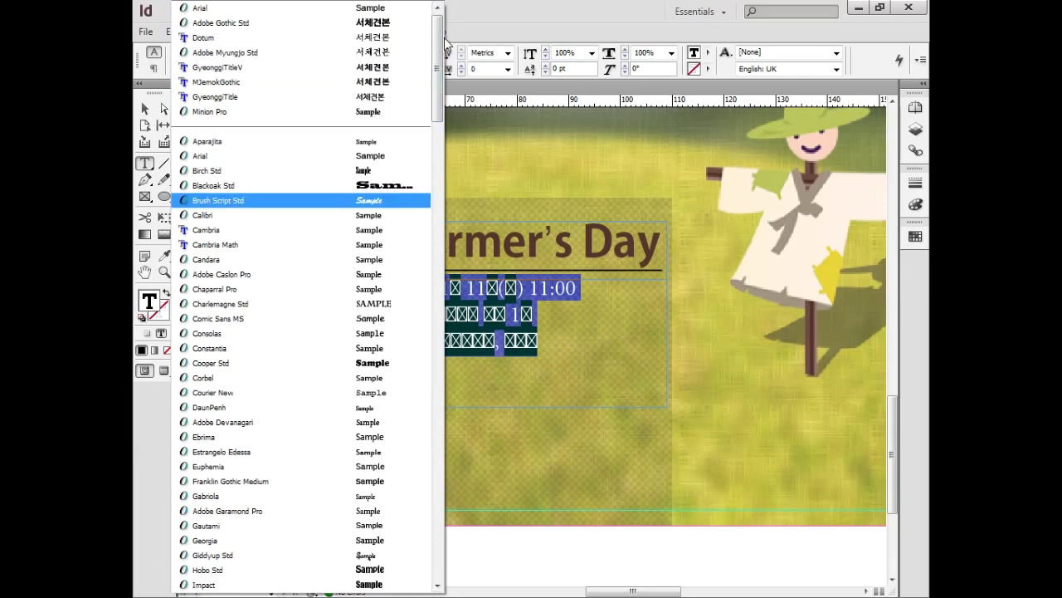
click(398, 20)
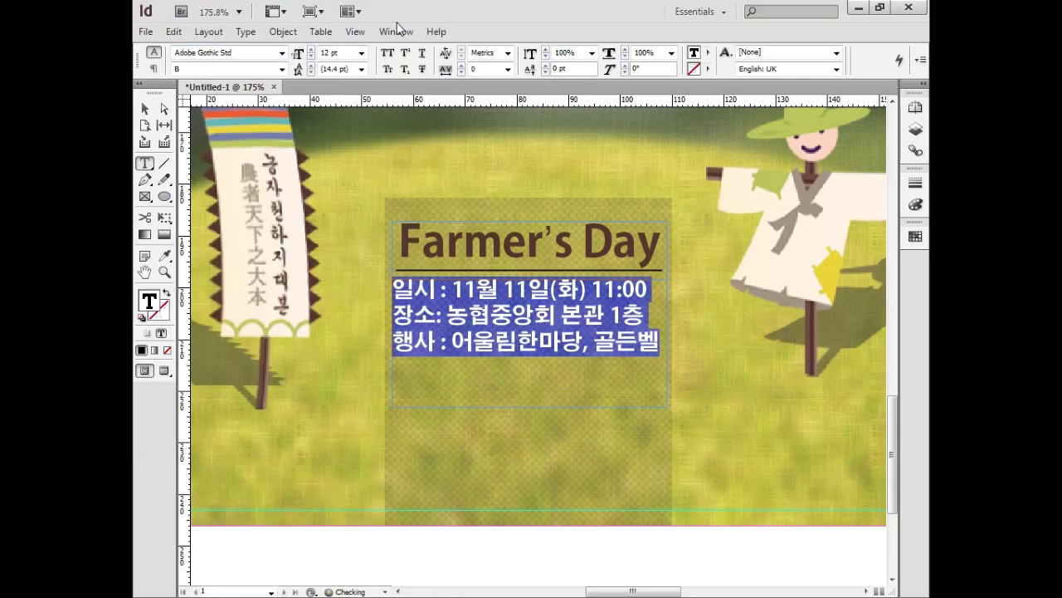
click(435, 317)
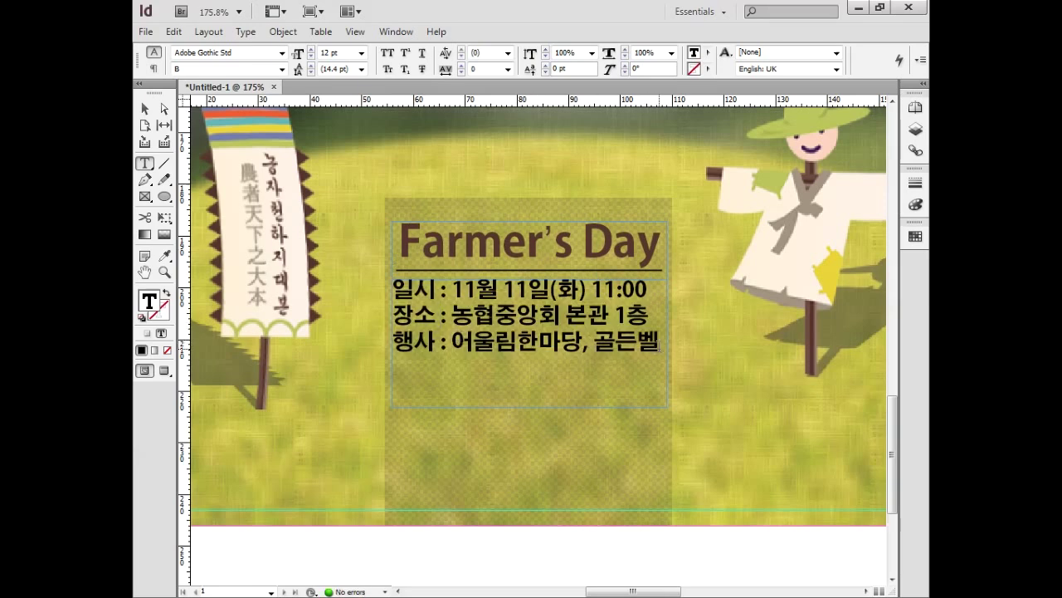
Try right-aligning the three event-detail lines and changing their leading, and undo both changes.
drag(660, 349, 390, 287)
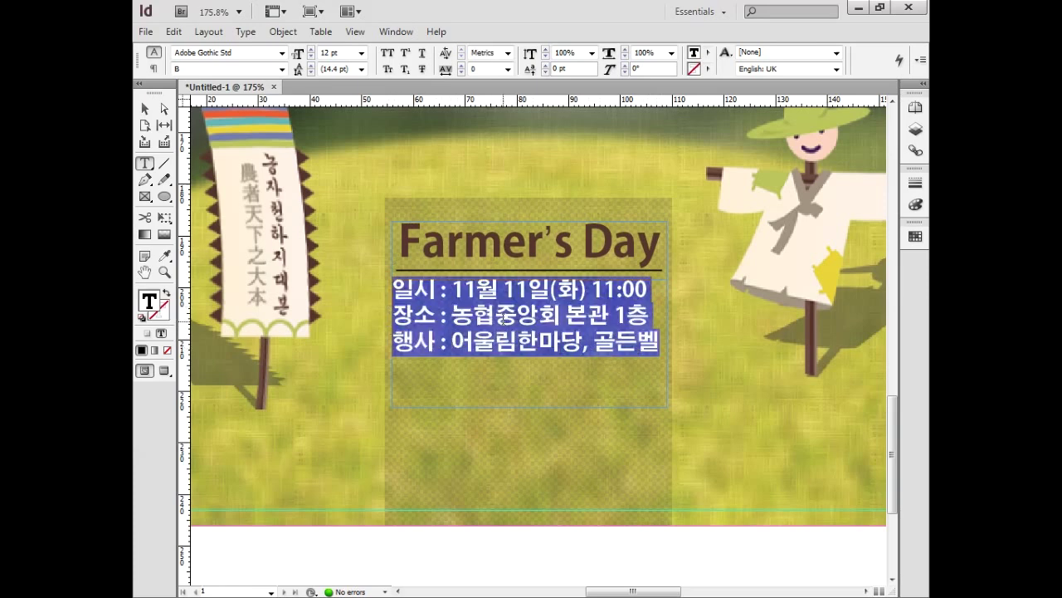
click(245, 31)
click(274, 105)
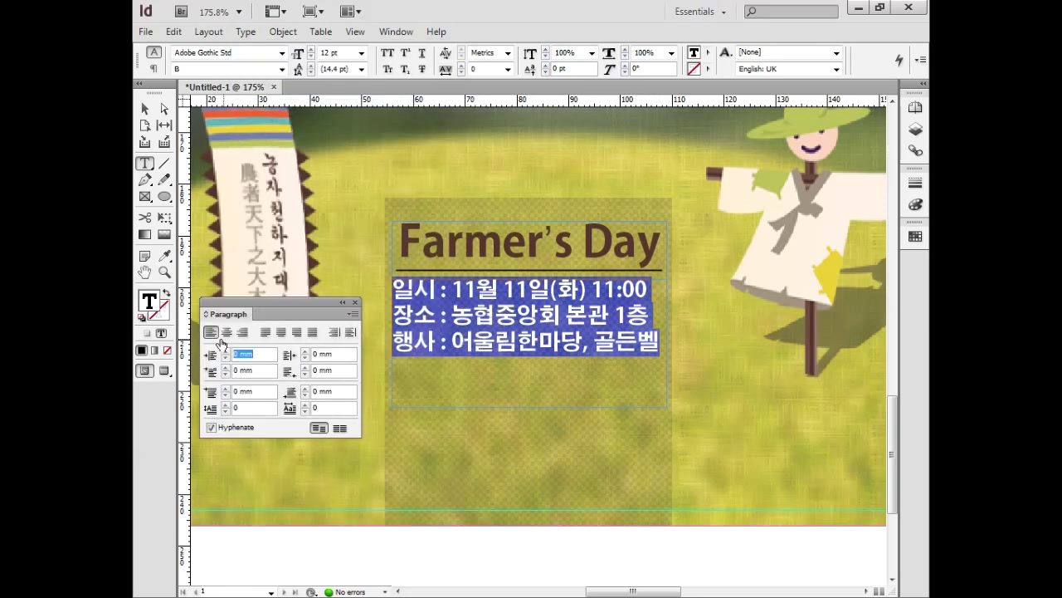
click(244, 333)
click(356, 302)
click(361, 70)
click(348, 165)
key(ctrl+z)
key(ctrl+z)
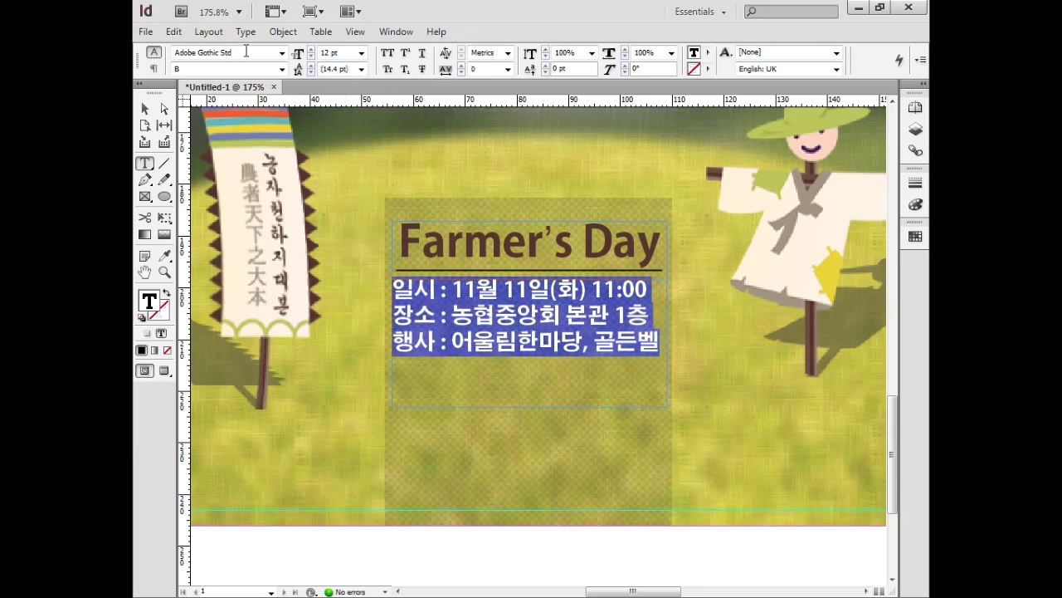
Justify all lines of the three event-detail paragraphs and set their leading to 18 pt.
click(246, 31)
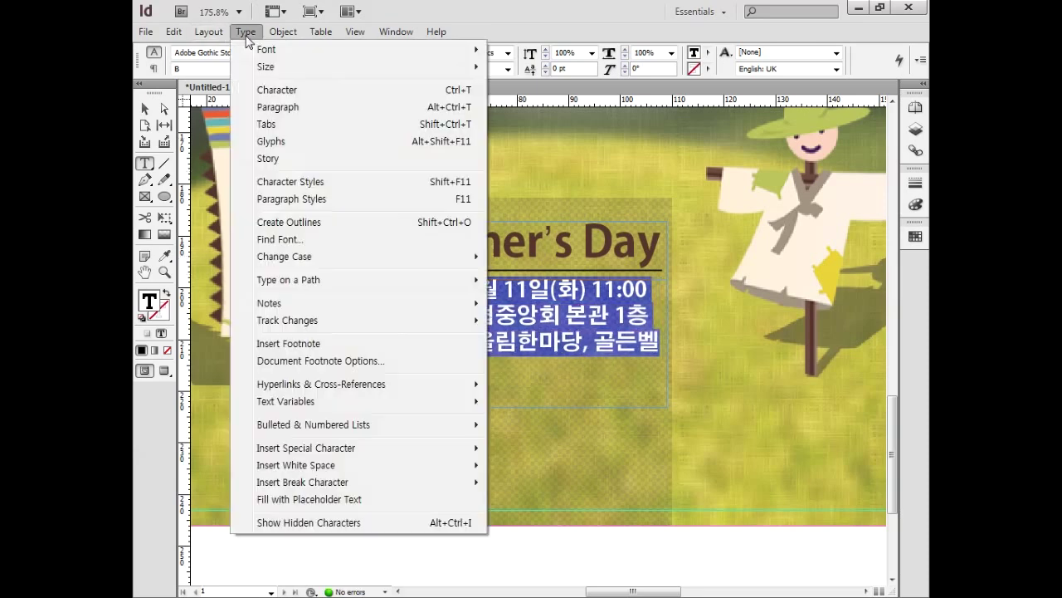
click(264, 104)
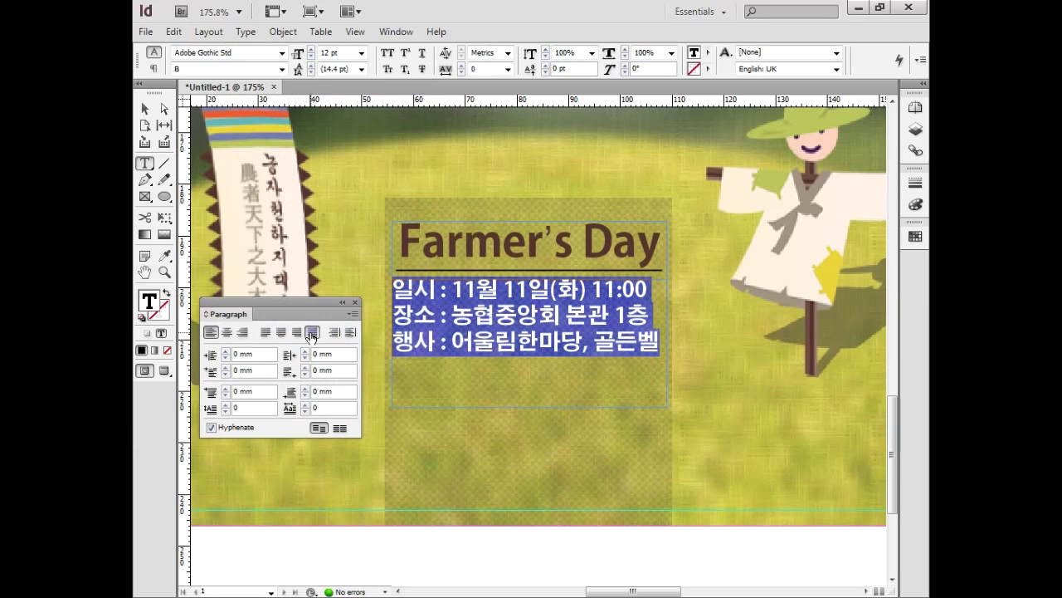
click(312, 332)
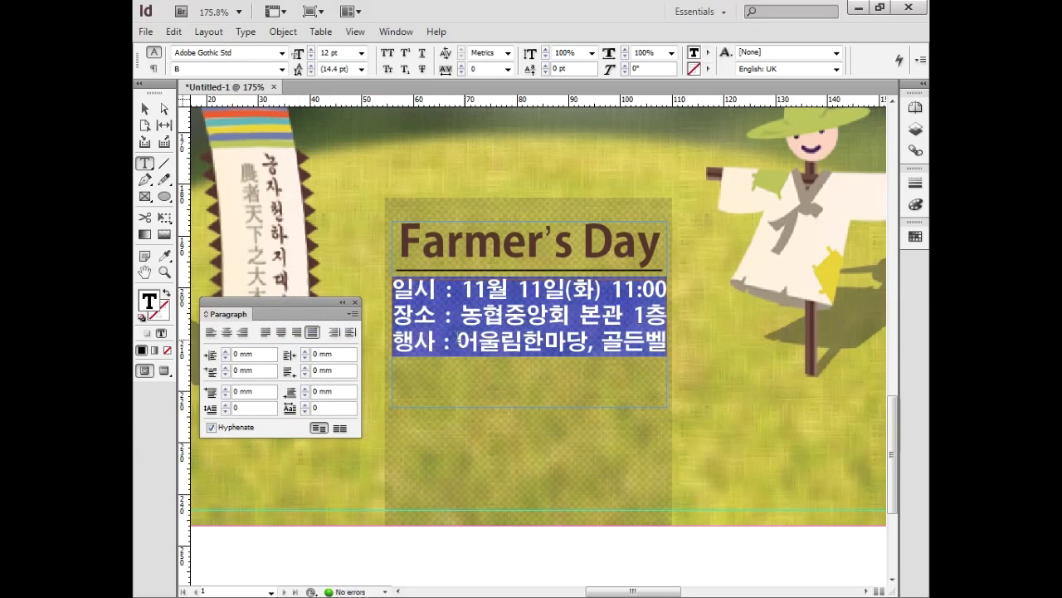
click(355, 302)
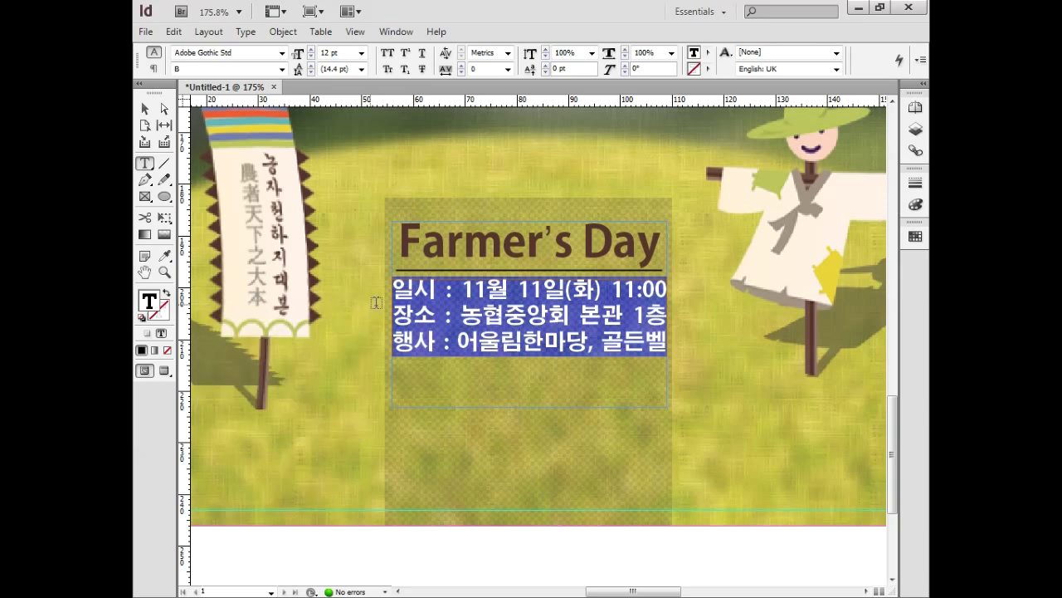
click(361, 69)
click(345, 183)
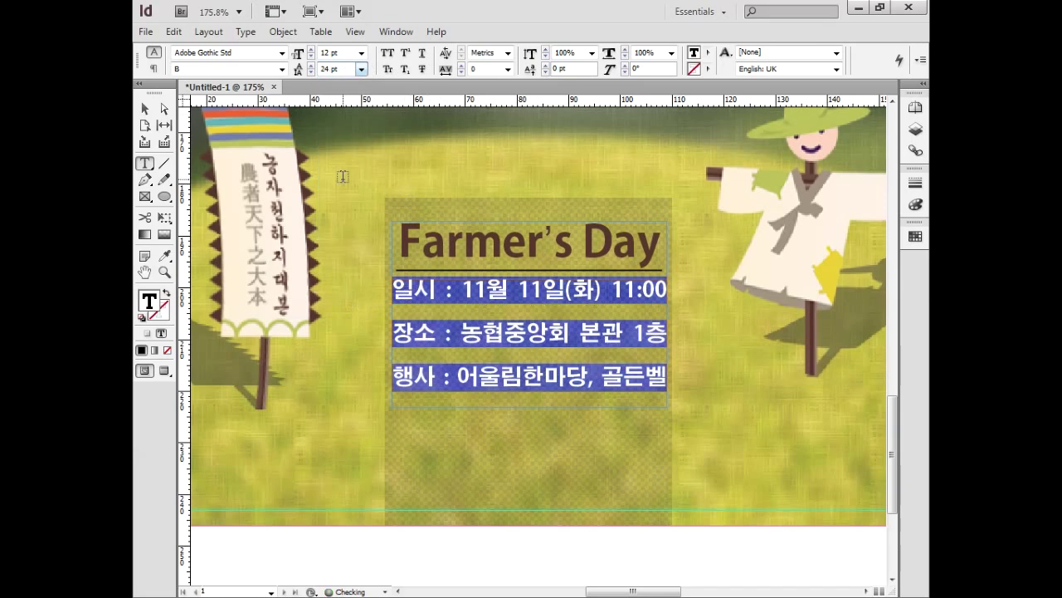
click(362, 69)
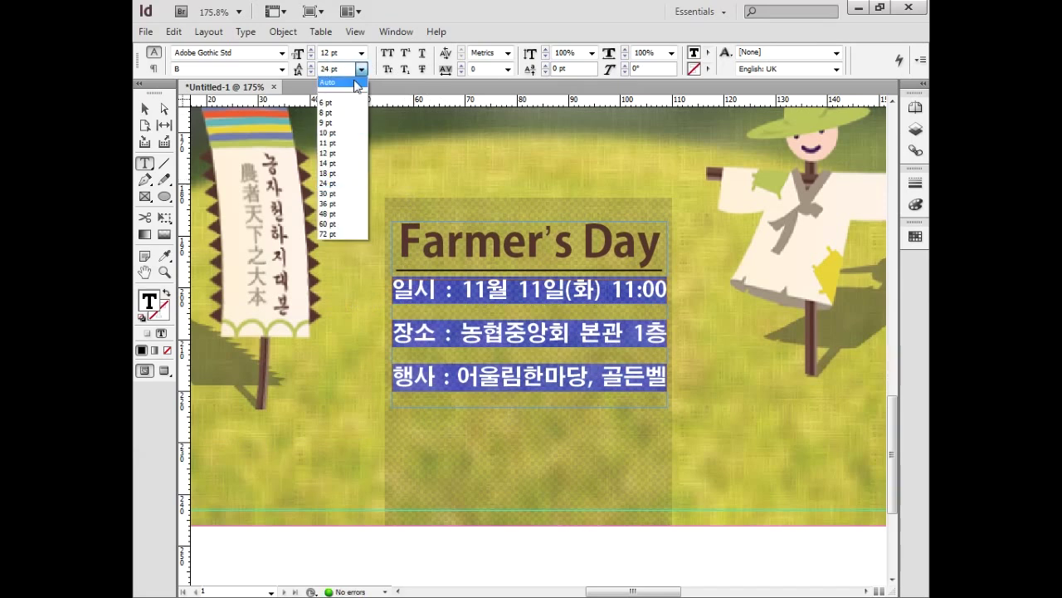
click(343, 172)
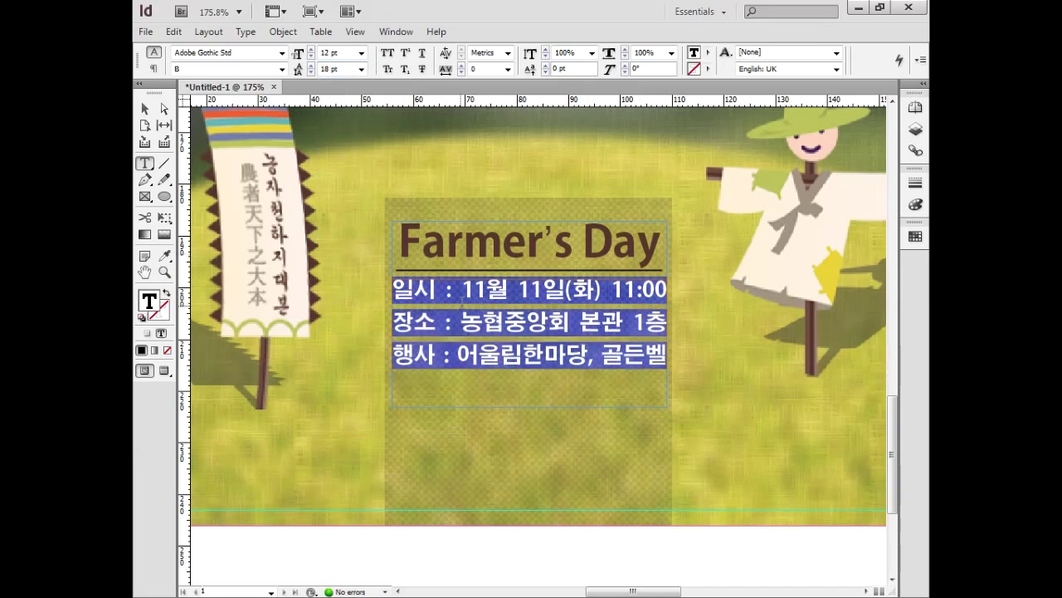
Thicken the date and time text "11월 11일(화) 11:00" with a 0.25 pt stroke.
drag(463, 288, 672, 288)
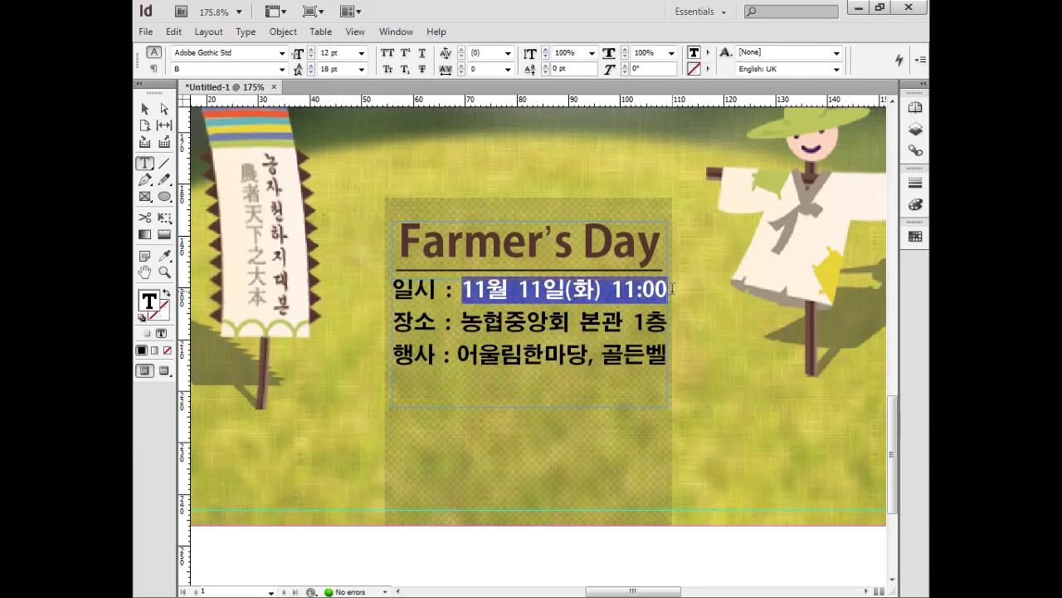
click(915, 184)
click(762, 173)
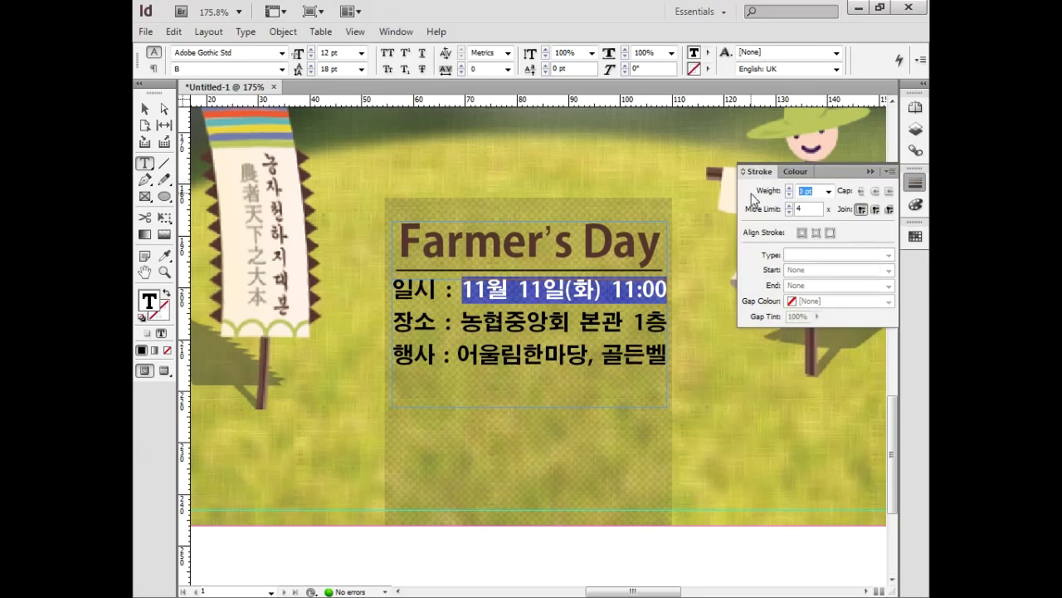
text(0.25)
key(Return)
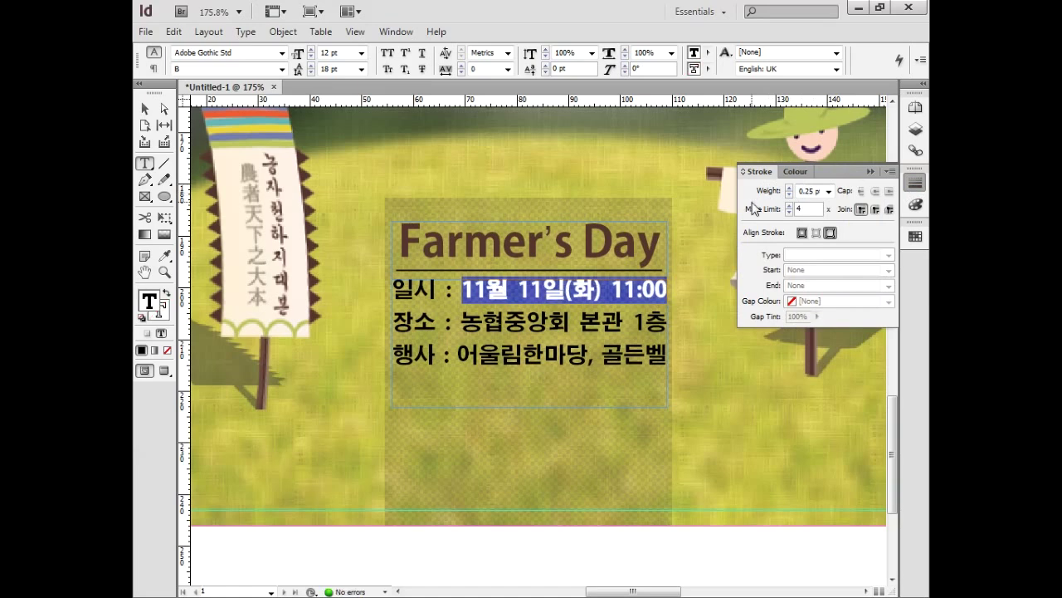
key(Escape)
click(145, 164)
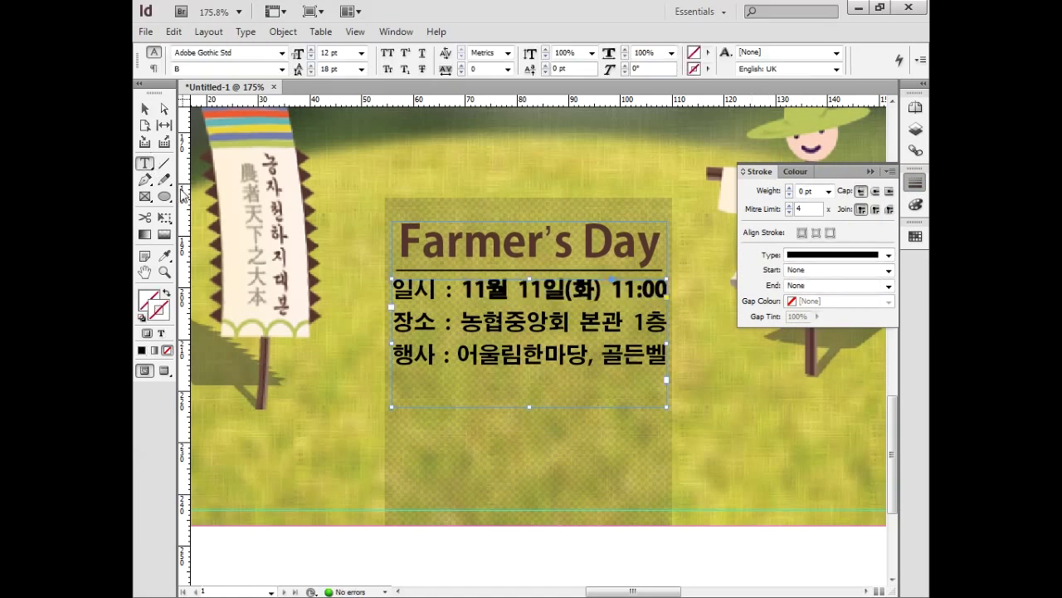
drag(403, 427, 668, 475)
key(Escape)
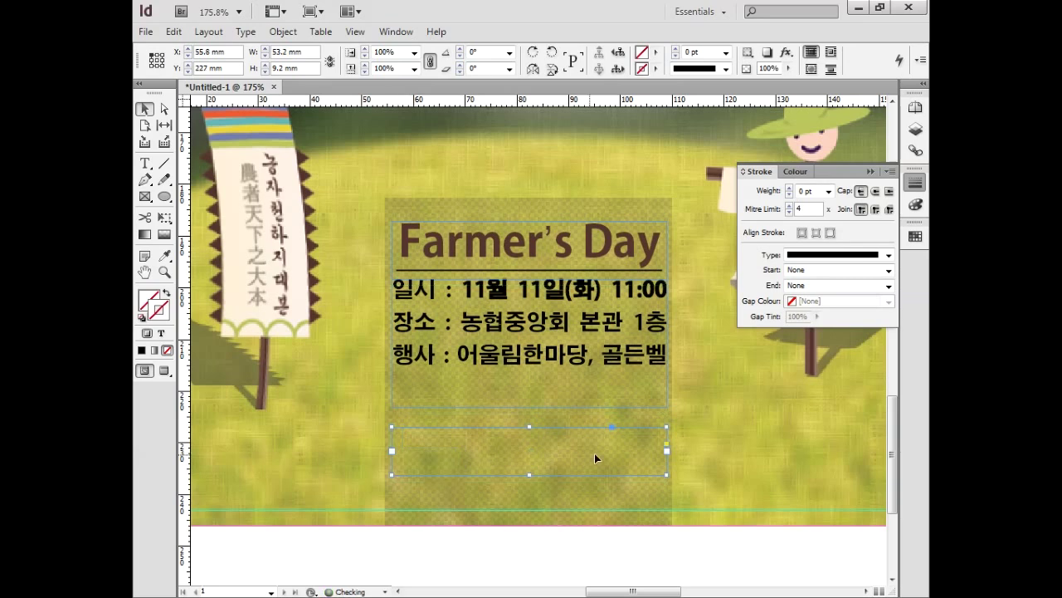
click(147, 164)
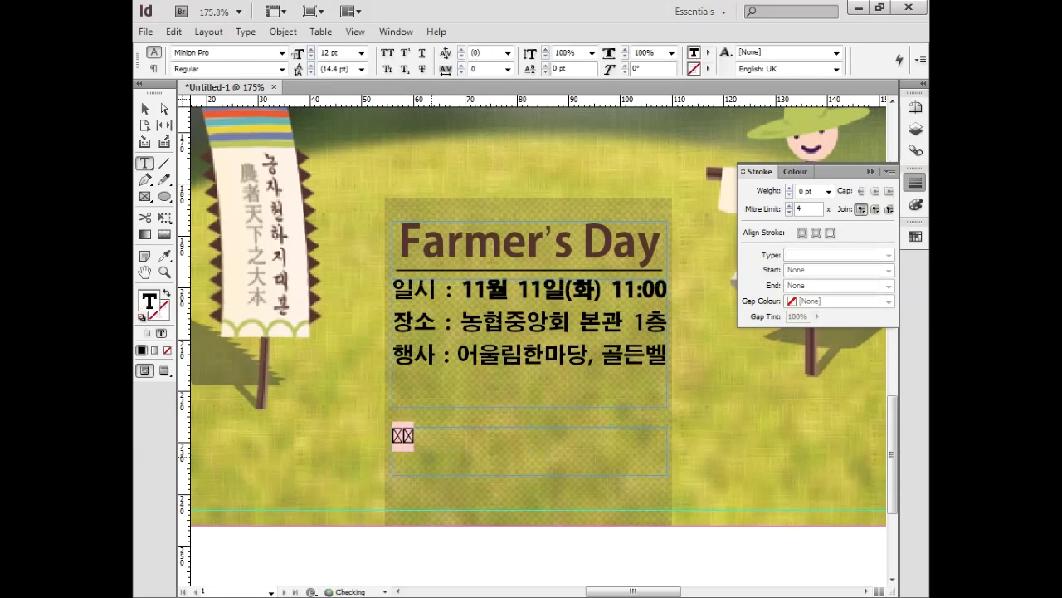
text(www.farmersday.or.kr)
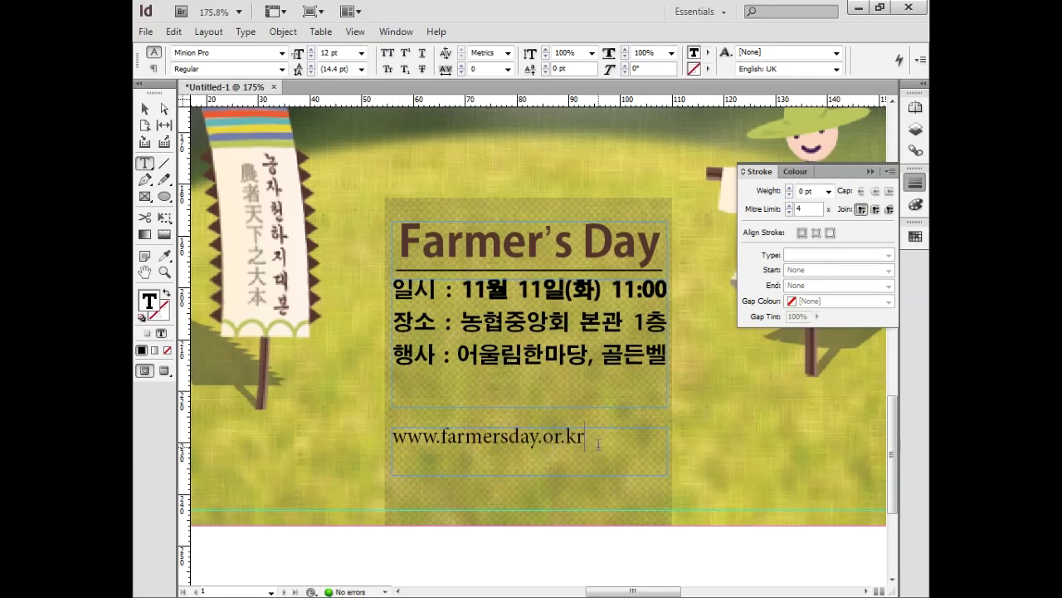
Format the web address in Adobe Gothic Std B at 14 pt and centre it.
key(shift+Home)
click(282, 52)
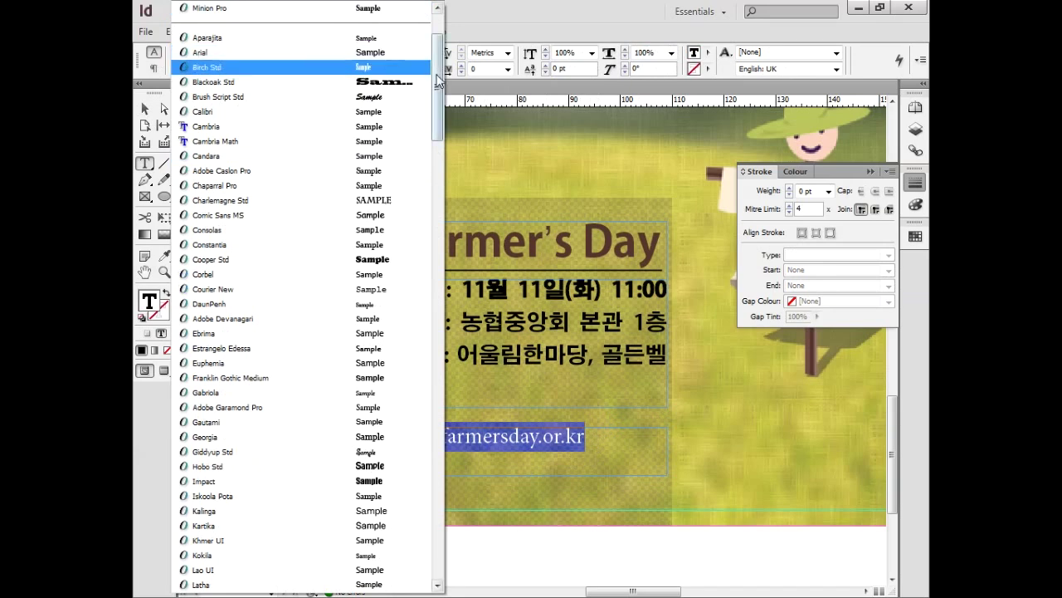
click(400, 14)
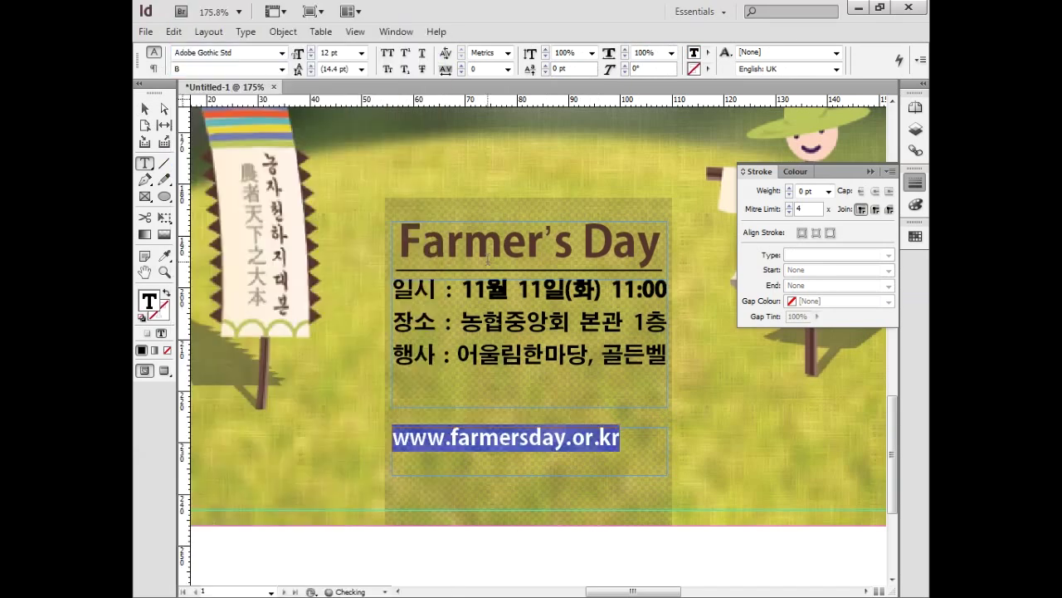
click(245, 32)
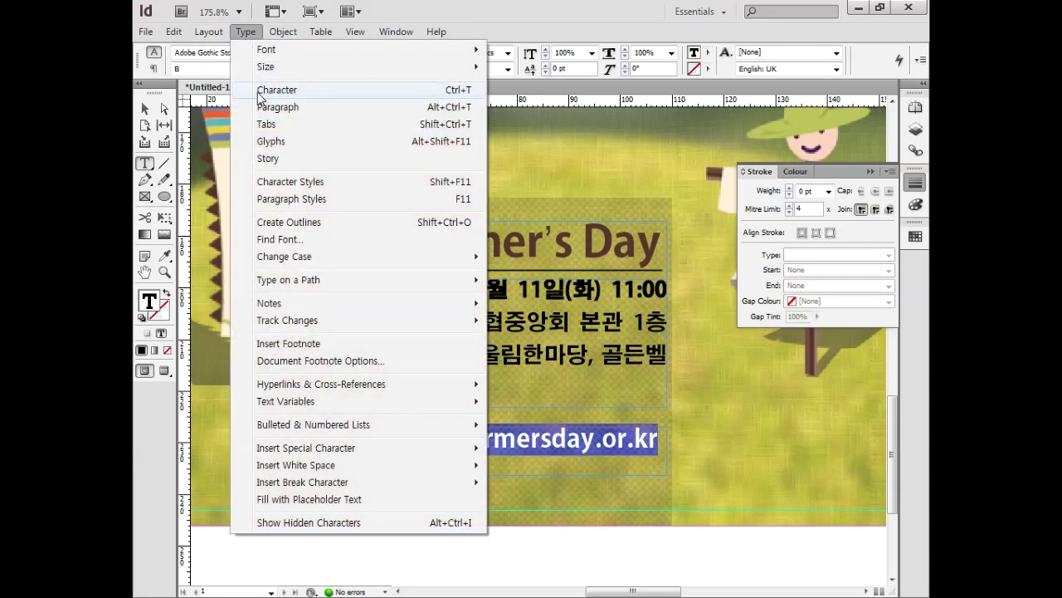
click(273, 107)
click(229, 337)
click(358, 298)
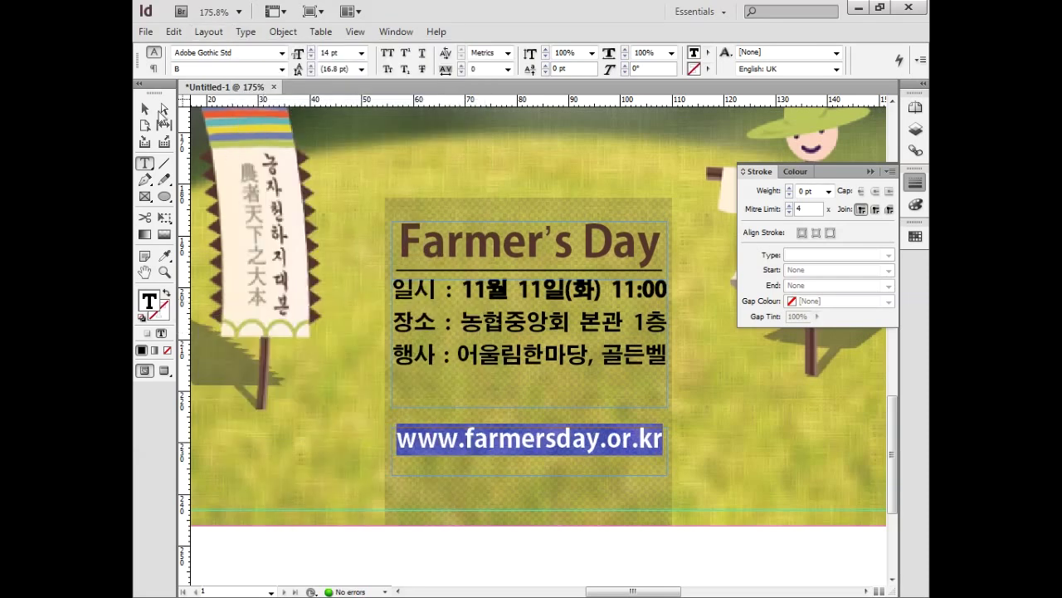
Move the web address frame up just below the event details and draw horizontal lines above and below the address.
key(Escape)
drag(524, 430, 521, 385)
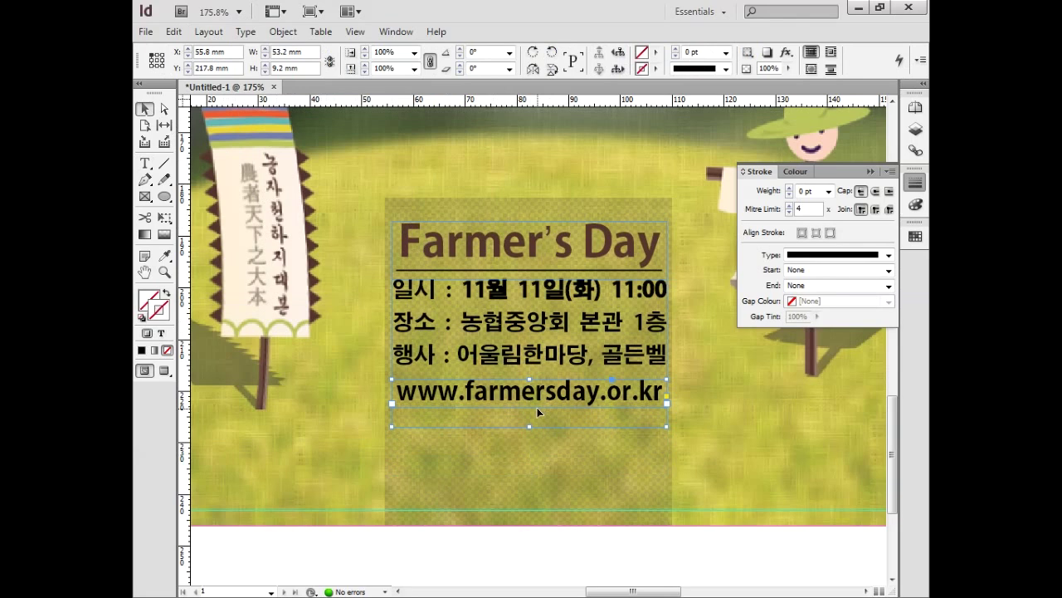
click(164, 164)
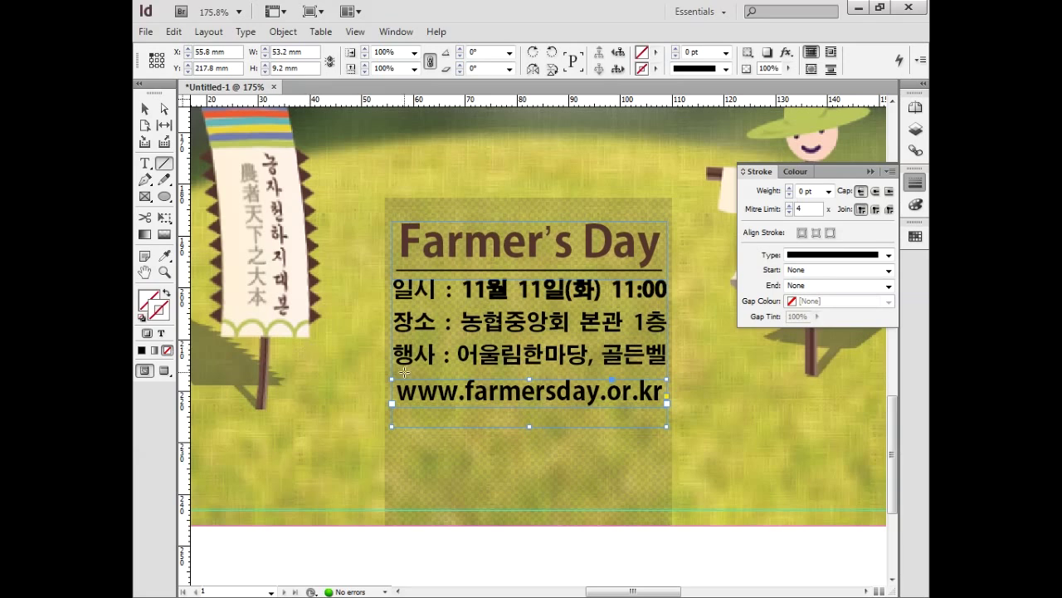
drag(395, 376, 667, 374)
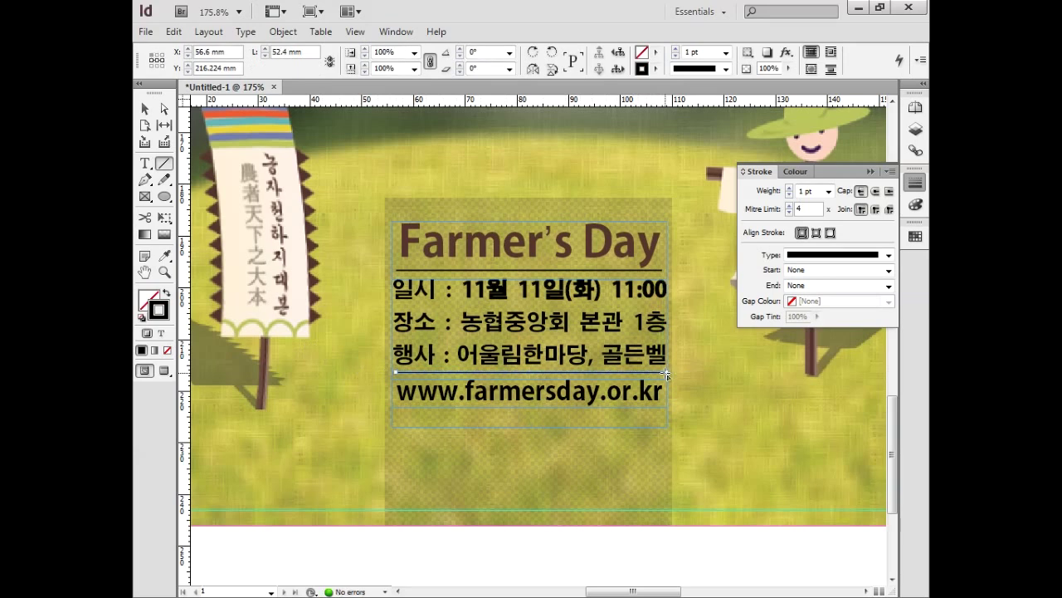
drag(668, 417, 391, 415)
Set the stroke weight of the line above the web address to 0.6 pt.
click(146, 110)
click(404, 373)
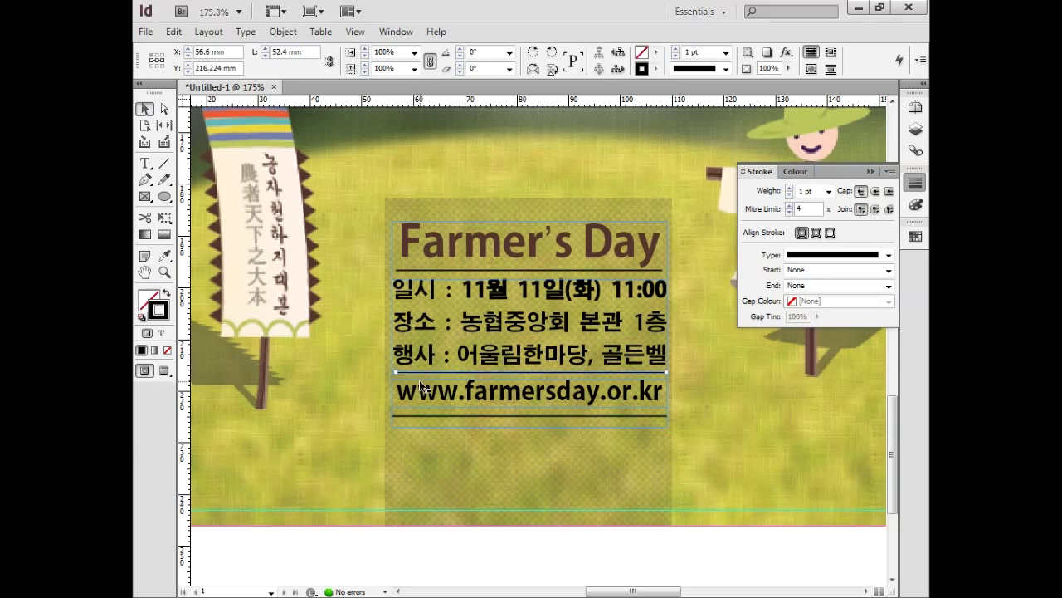
drag(815, 190, 751, 190)
text(0.6)
key(Return)
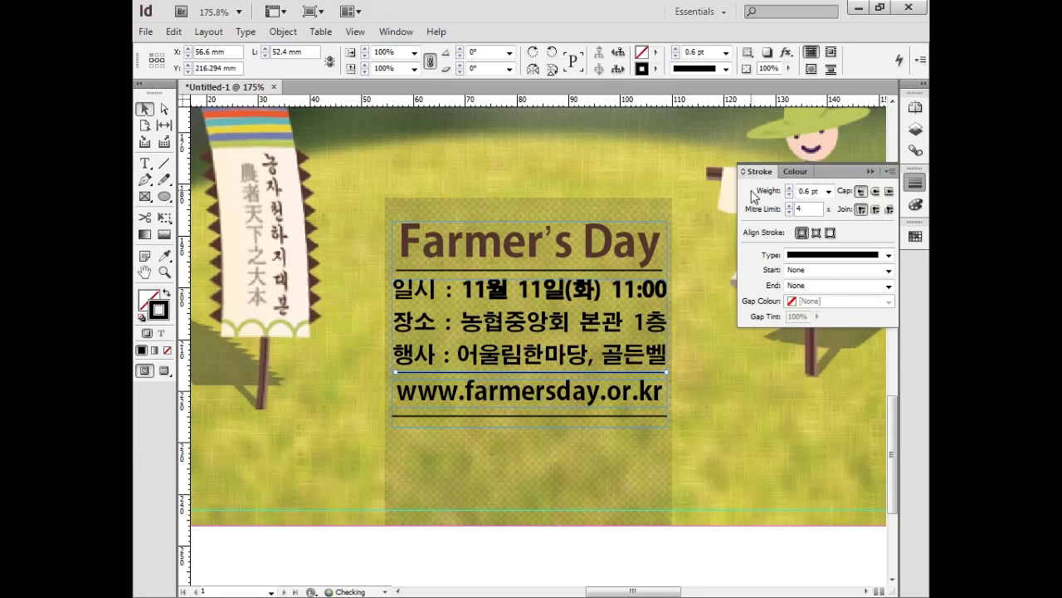
Add a text frame about 5 mm square below the poster's lower-left corner, beside the vertical crop mark, and enter "01".
key(ctrl+0)
click(164, 271)
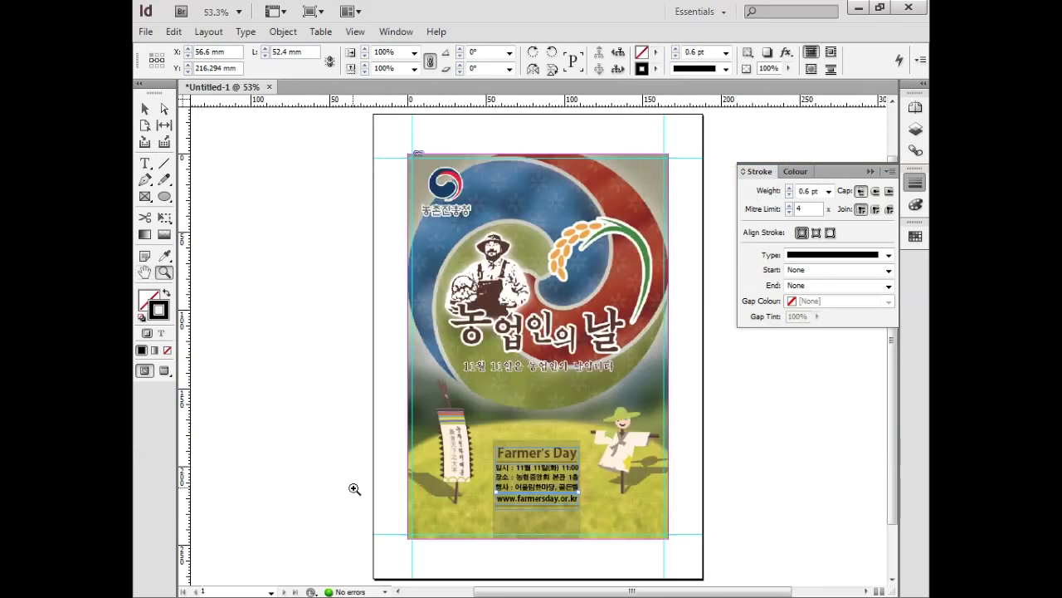
drag(396, 523, 448, 564)
key(t)
drag(473, 383, 573, 482)
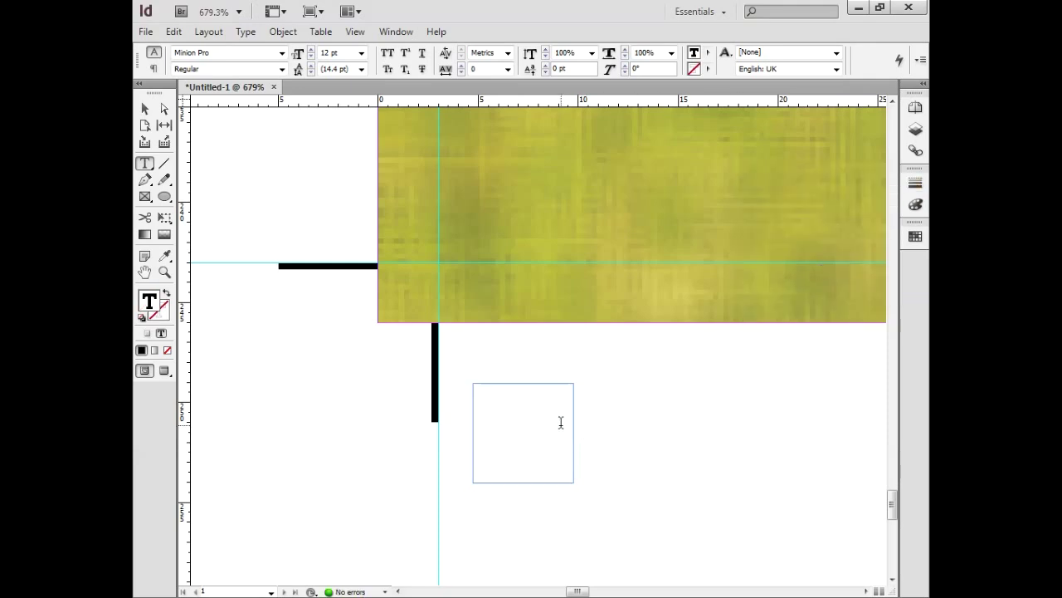
text(01)
Format the number "01" in Dotum Regular at 10 pt.
drag(547, 407, 475, 412)
click(282, 53)
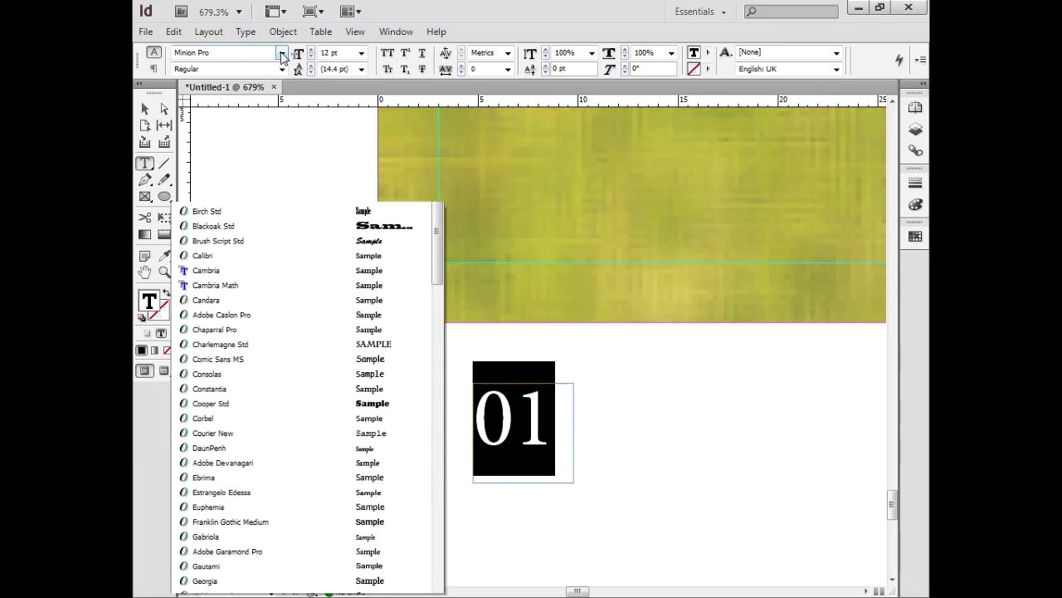
drag(438, 120, 434, 62)
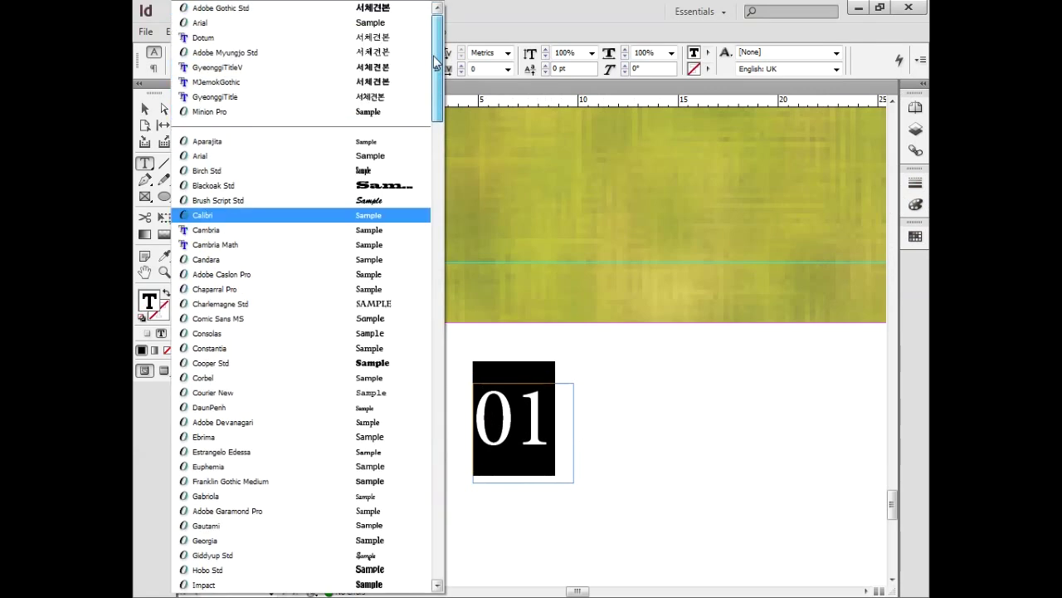
click(286, 45)
double_click(344, 54)
text(10)
key(Return)
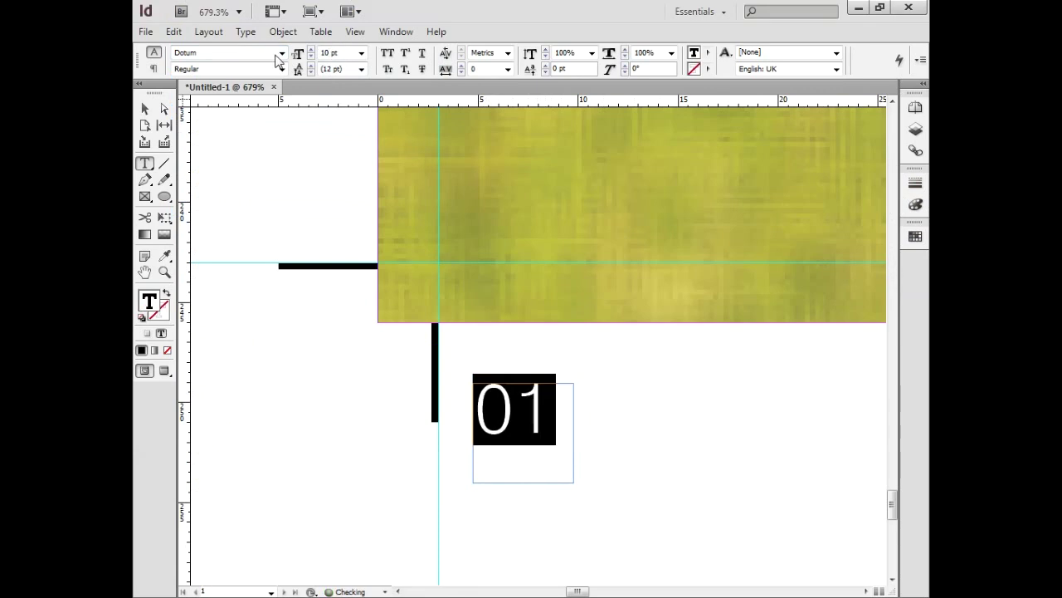
Move the "01" frame closer to the lower-left vertical crop mark, at about X 3.55 mm, Y 248.5 mm, and deselect it.
click(144, 110)
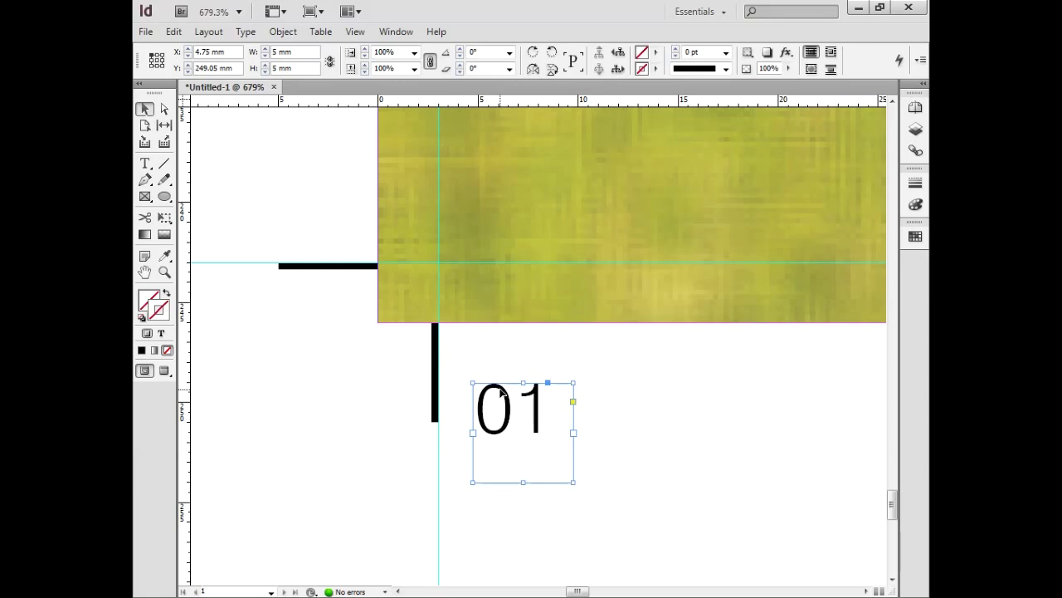
drag(501, 388, 477, 377)
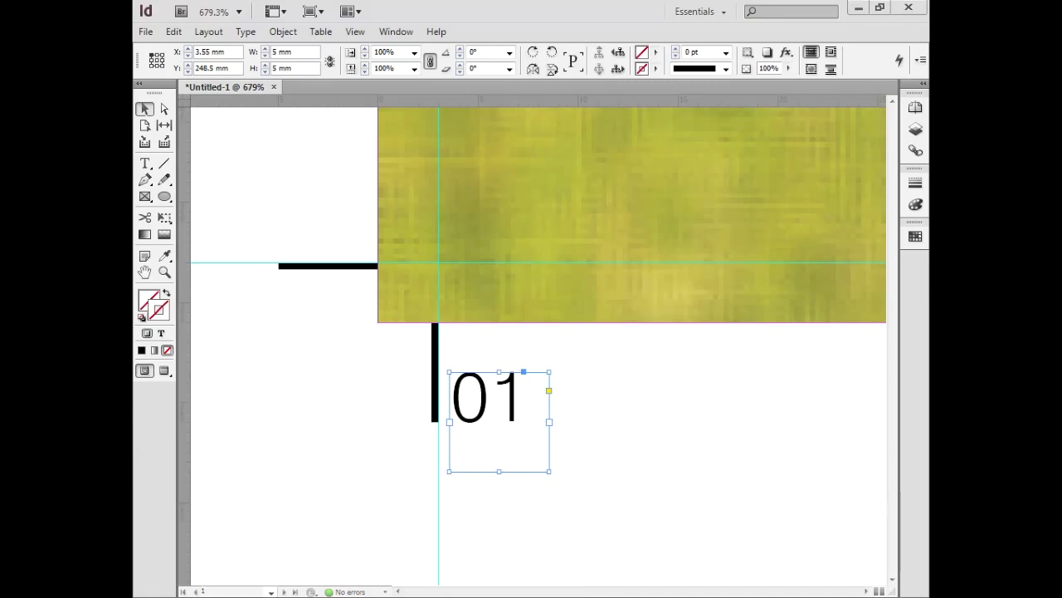
click(508, 426)
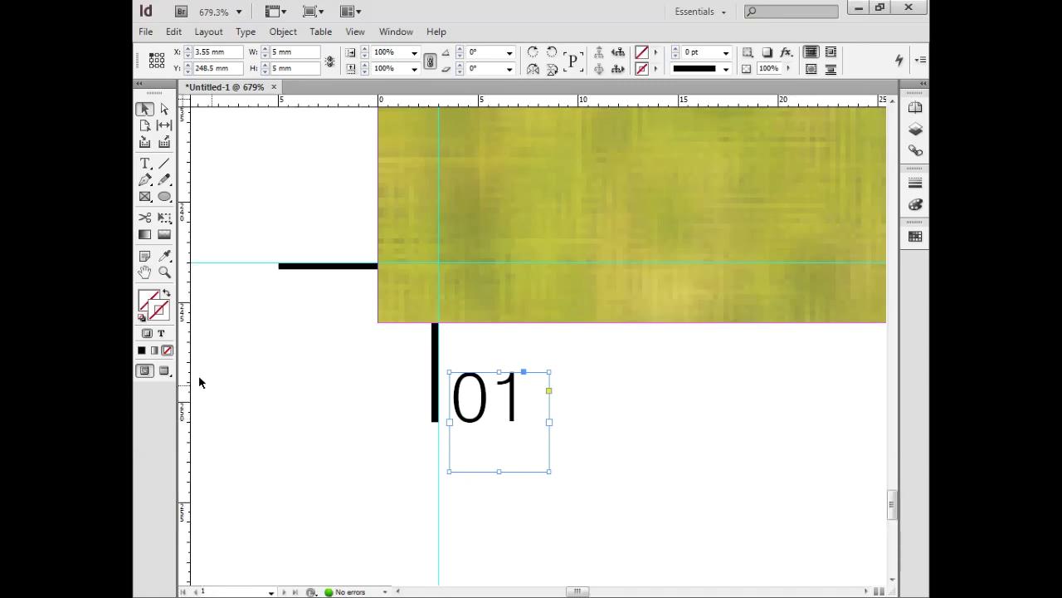
double_click(144, 272)
click(146, 109)
click(251, 194)
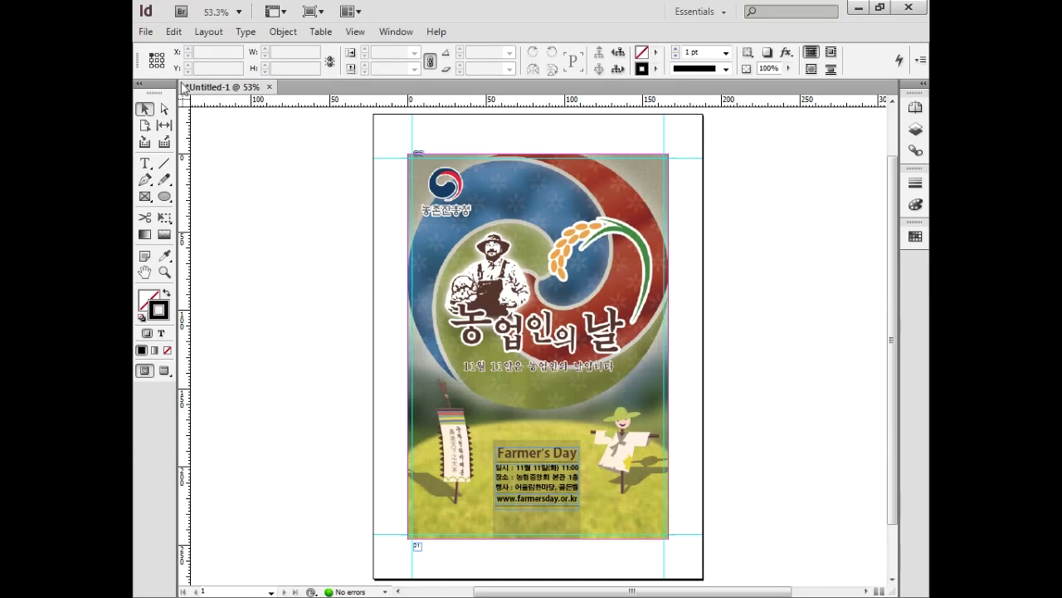
Save the document as InDesign CS6 file "01" in the 작업 folder, replacing the existing file.
click(146, 33)
click(184, 141)
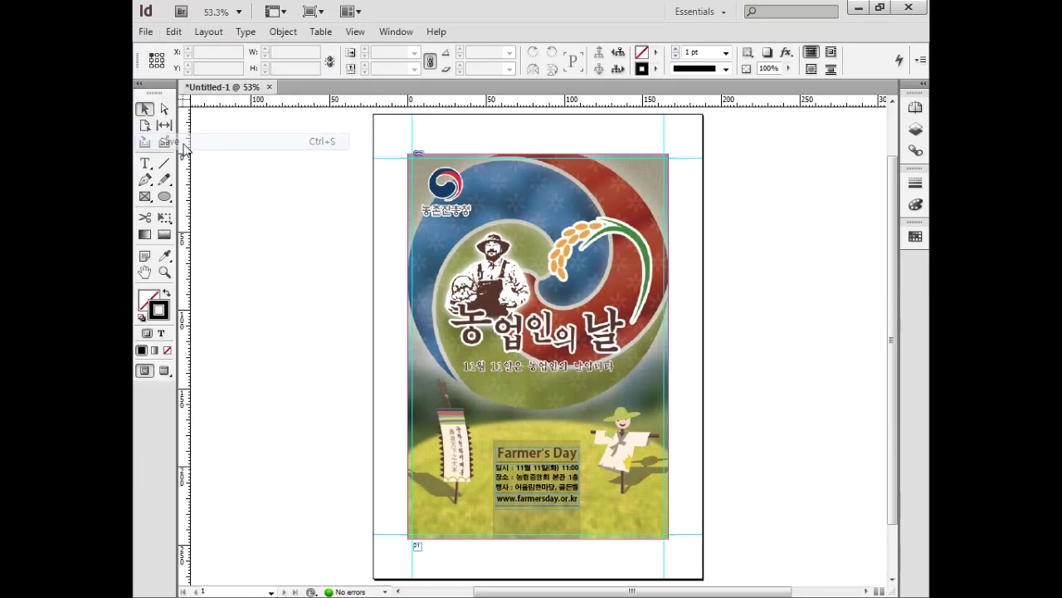
double_click(519, 425)
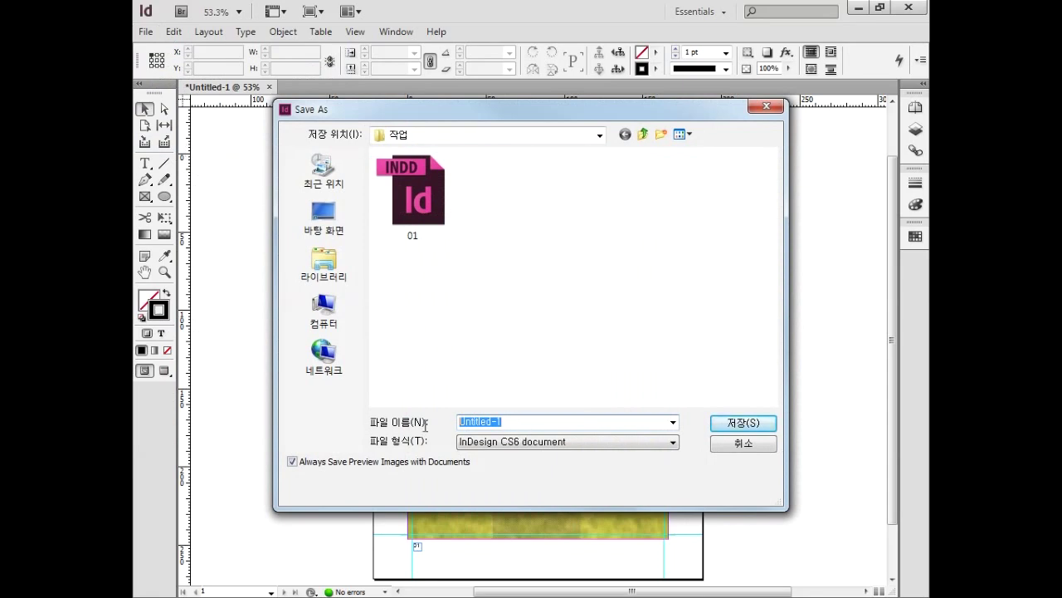
text(01)
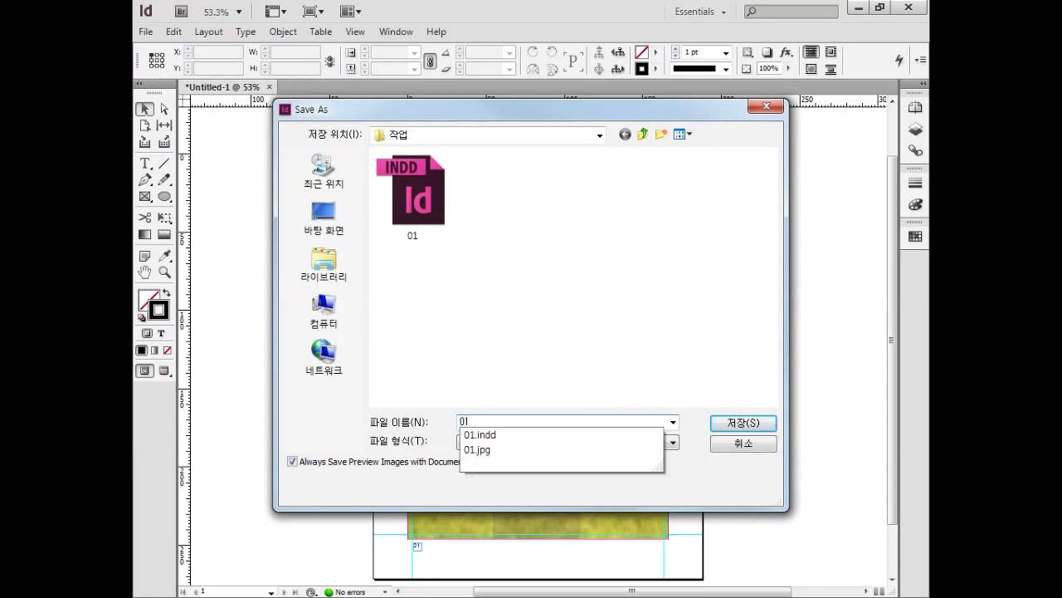
click(743, 422)
click(571, 311)
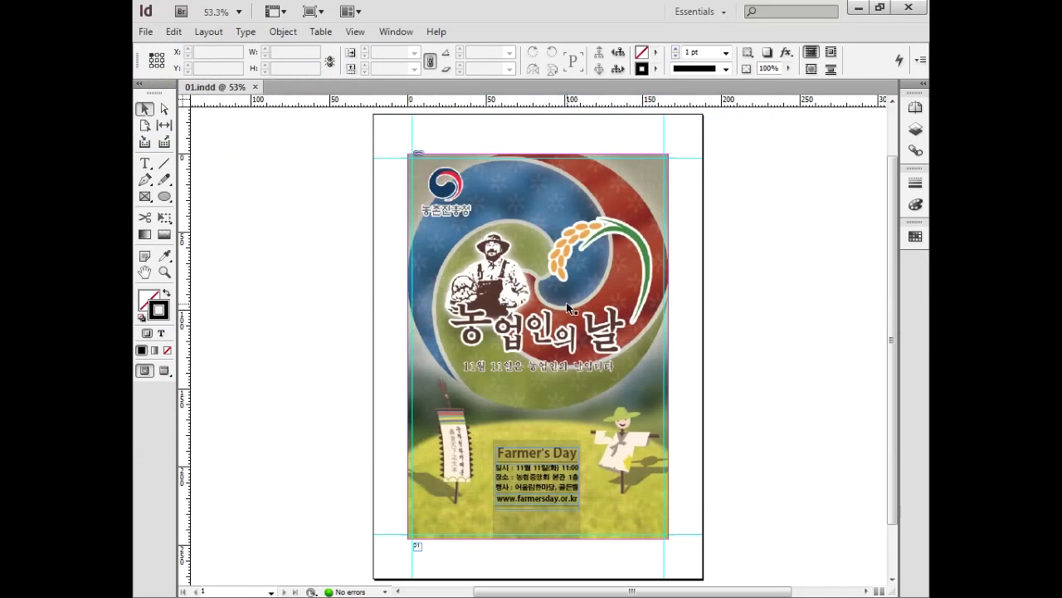